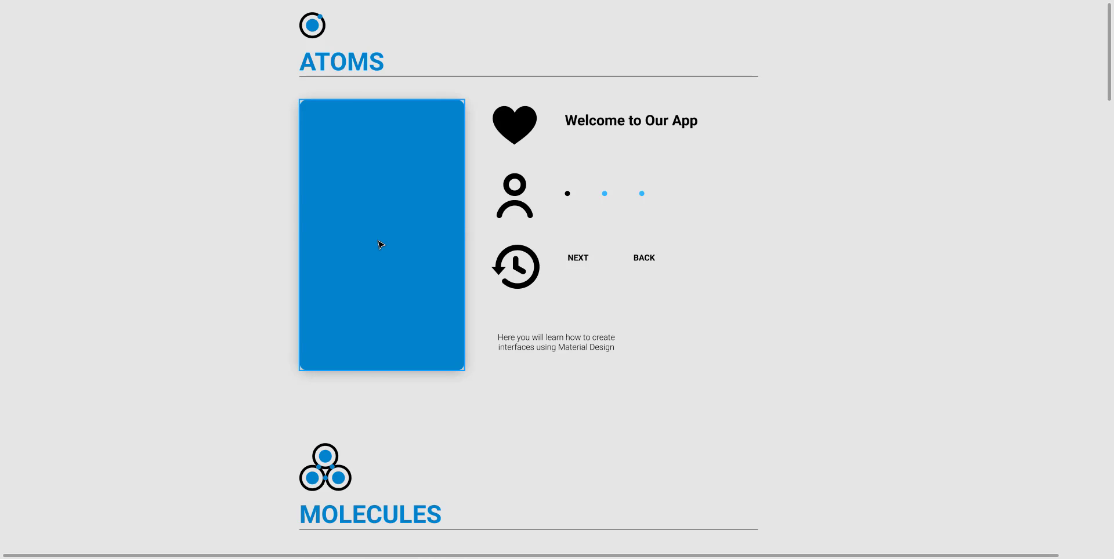
Step: Examine the blue card in the Atoms section
{"action": "scroll", "coordinate": [839, 195], "scroll_direction": "up", "scroll_amount": 1}
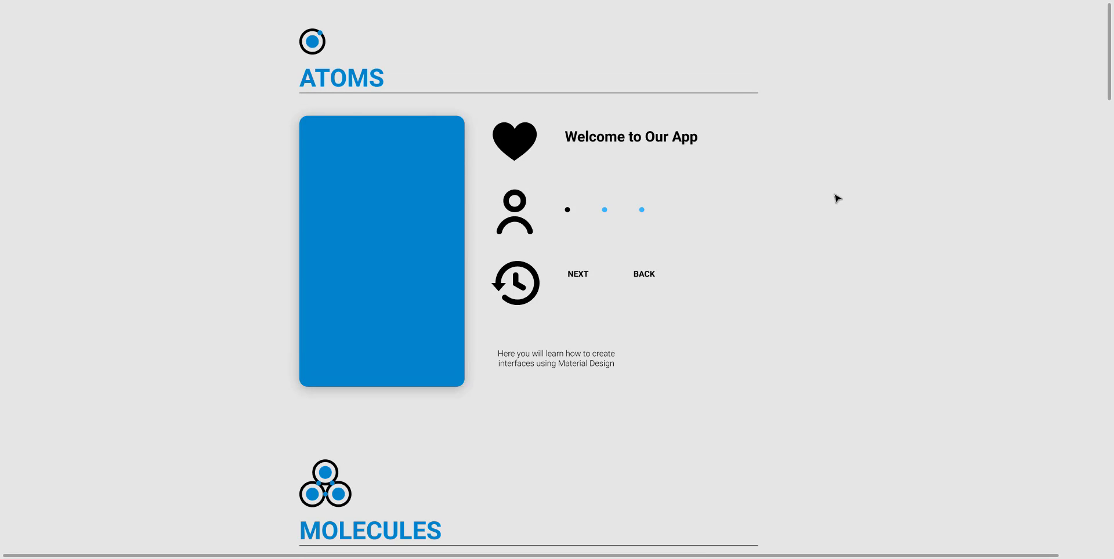
{"action": "left_click_drag", "start_coordinate": [825, 248], "coordinate": [851, 267]}
{"action": "scroll", "coordinate": [459, 206], "scroll_direction": "up", "scroll_amount": 3}
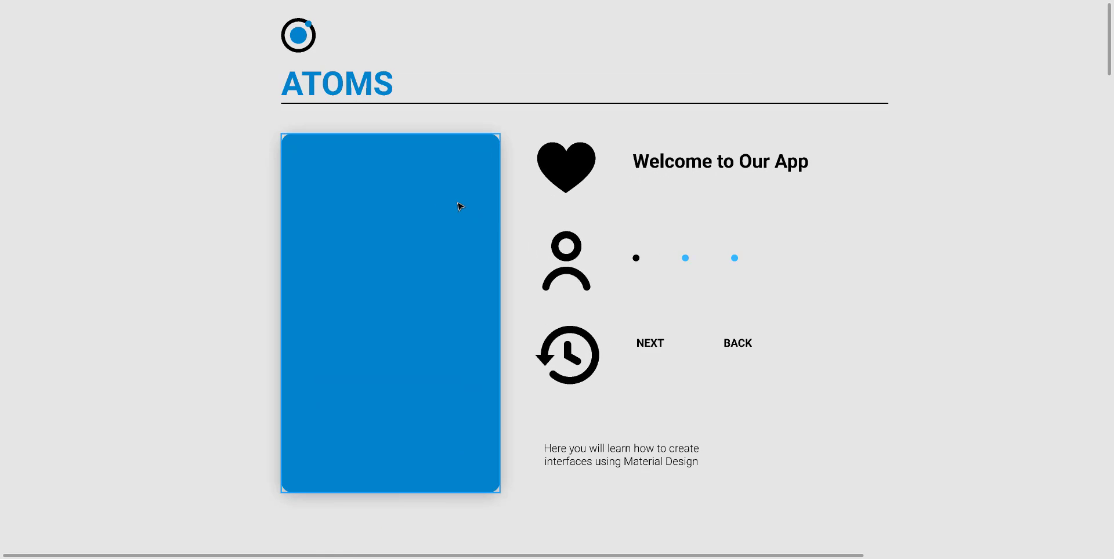
{"action": "scroll", "coordinate": [458, 206], "scroll_direction": "down", "scroll_amount": 1}
{"action": "scroll", "coordinate": [458, 206], "scroll_direction": "up", "scroll_amount": 2}
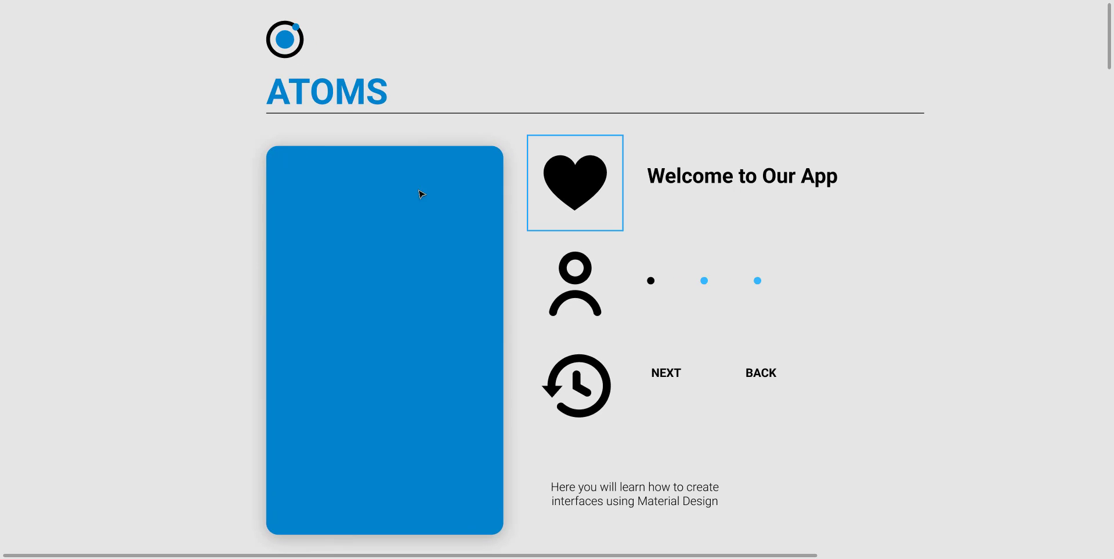
{"action": "scroll", "coordinate": [385, 204], "scroll_direction": "down", "scroll_amount": 1}
{"action": "left_click", "coordinate": [323, 196]}
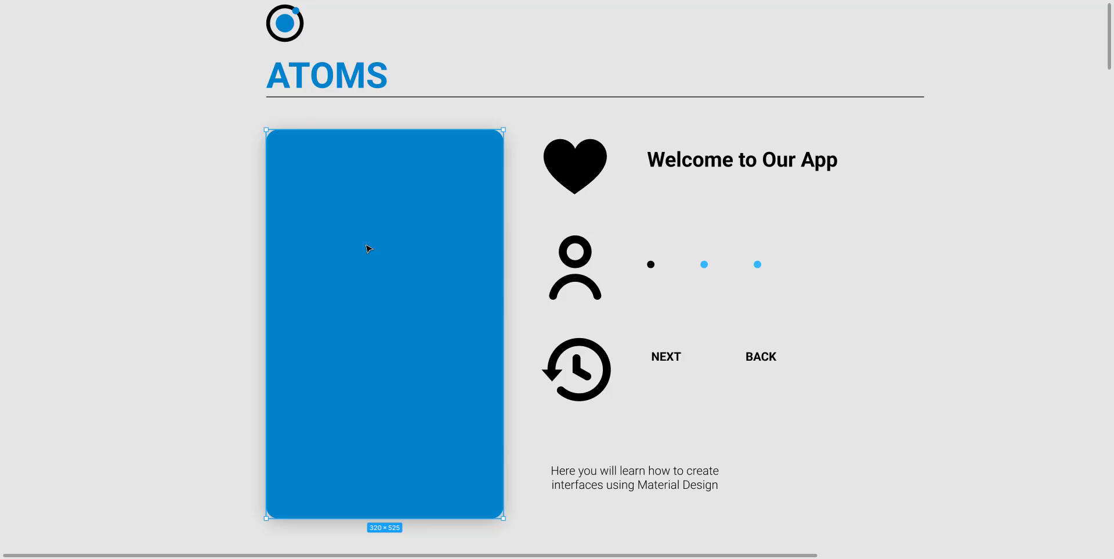
{"action": "left_click", "coordinate": [828, 211]}
{"action": "scroll", "coordinate": [696, 180], "scroll_direction": "right", "scroll_amount": 3}
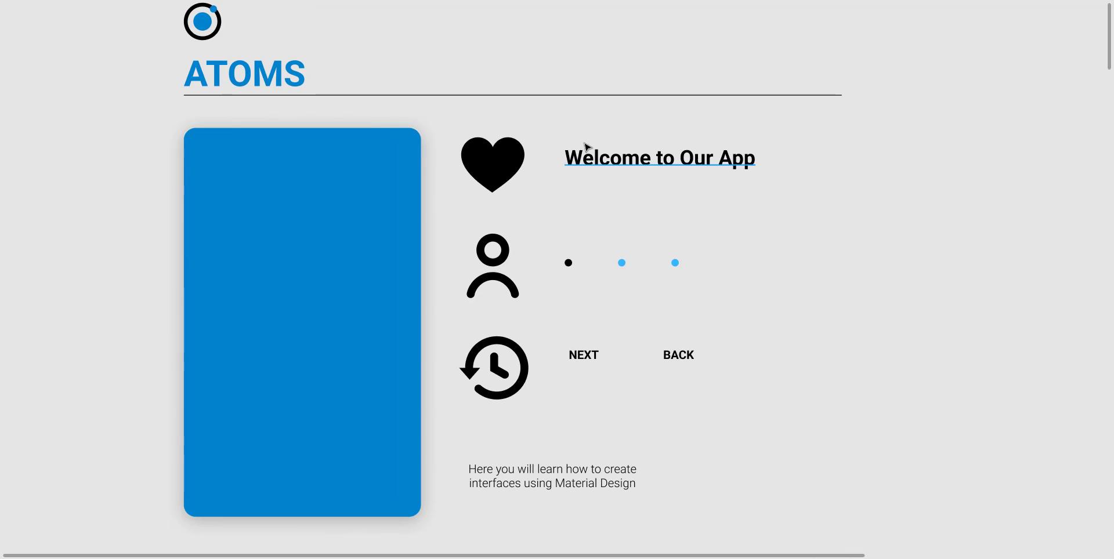
Step: Inspect the heart, person and history icons in the Atoms section one by one
{"action": "left_click", "coordinate": [509, 158]}
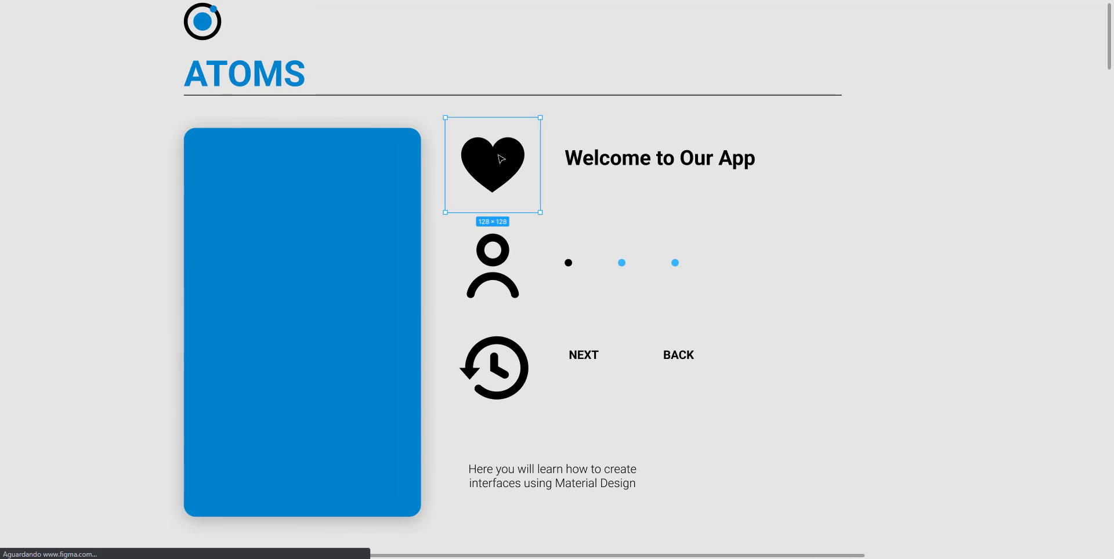
{"action": "left_click", "coordinate": [493, 261]}
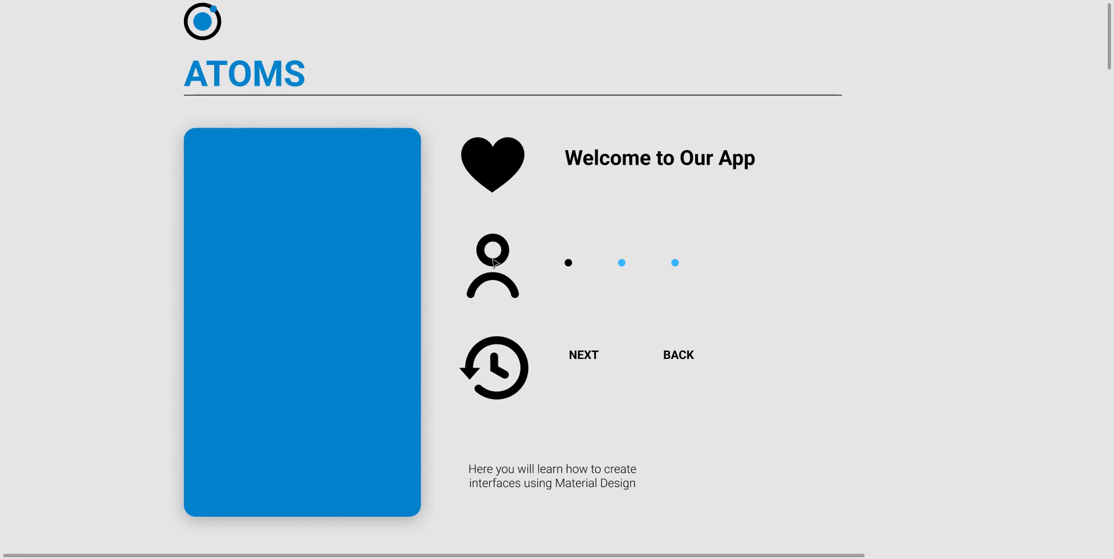
{"action": "left_click", "coordinate": [494, 269]}
{"action": "left_click", "coordinate": [496, 366]}
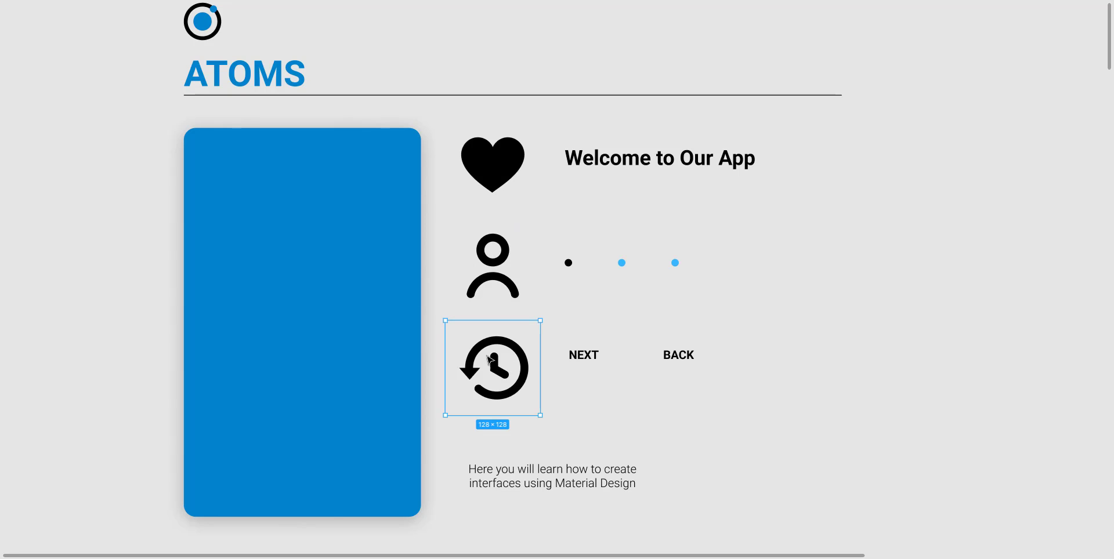
Step: Inspect the Atoms section's title text, three pagination dots, NEXT and BACK labels, and description paragraph
{"action": "left_click", "coordinate": [639, 164]}
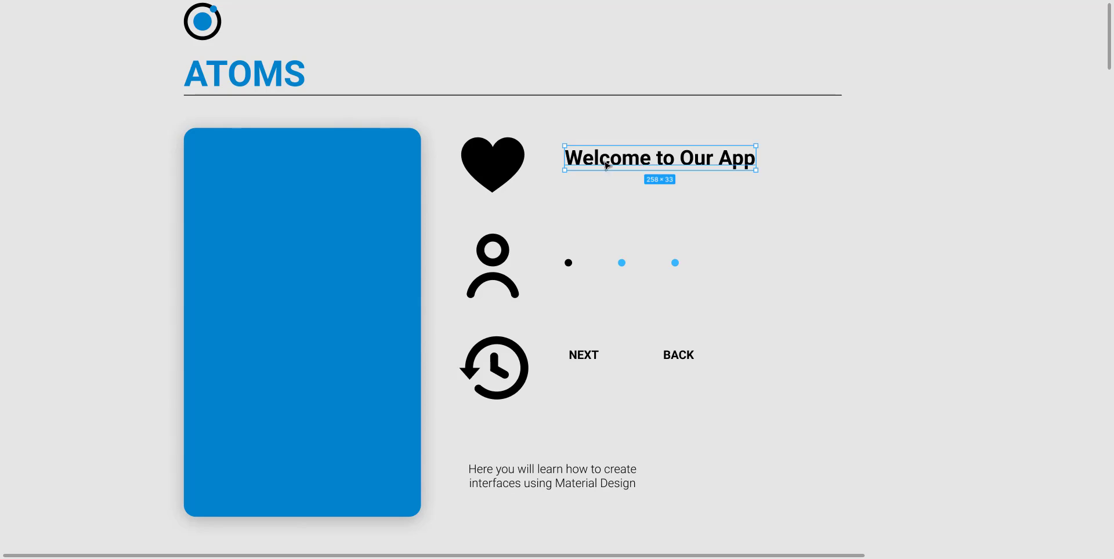
{"action": "left_click", "coordinate": [568, 264]}
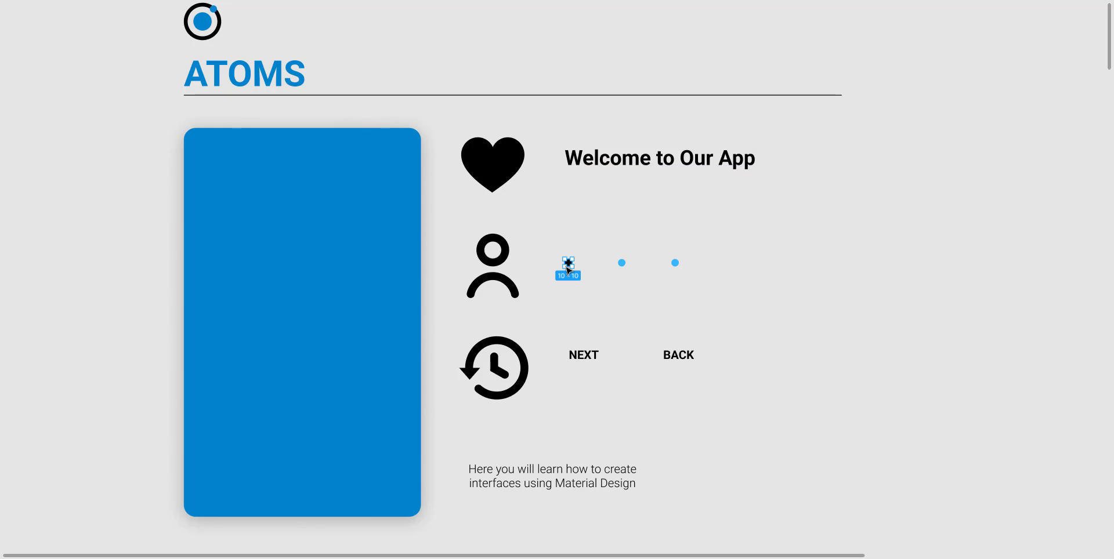
{"action": "left_click", "coordinate": [622, 264]}
{"action": "left_click", "coordinate": [675, 264]}
{"action": "left_click", "coordinate": [594, 355]}
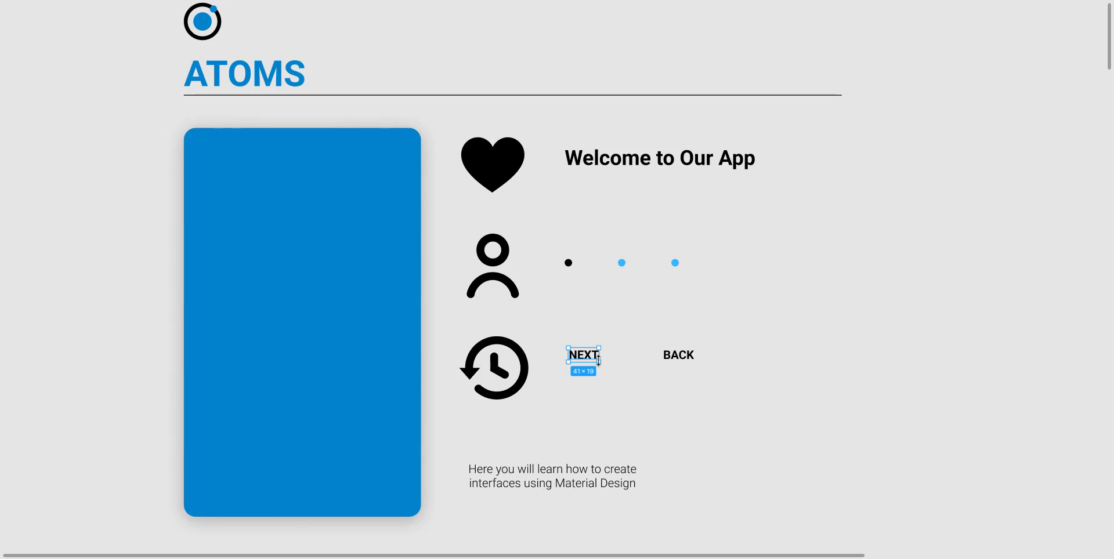
{"action": "left_click", "coordinate": [681, 358]}
{"action": "scroll", "coordinate": [555, 412], "scroll_direction": "down", "scroll_amount": 2}
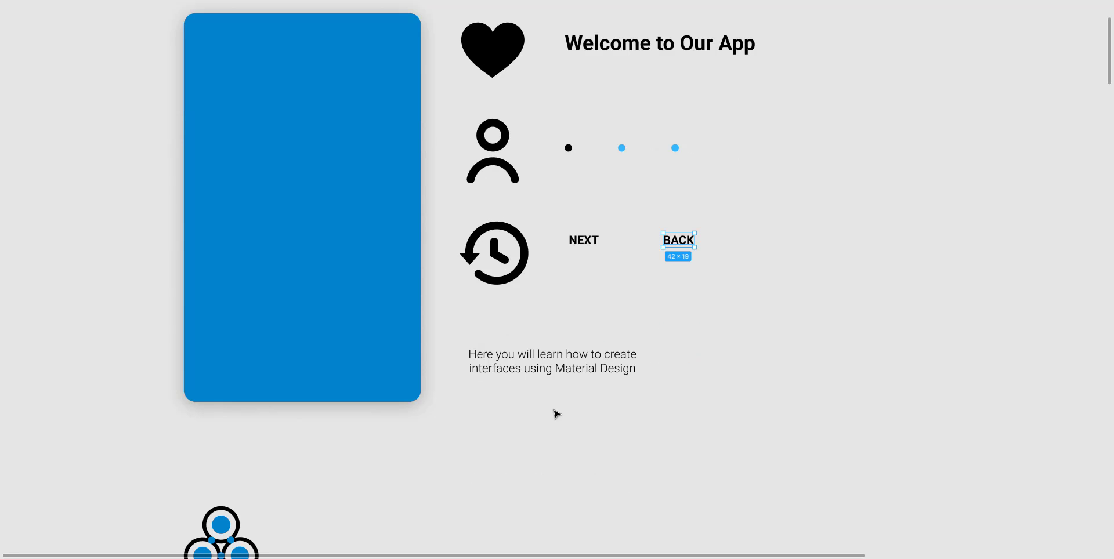
{"action": "scroll", "coordinate": [524, 358], "scroll_direction": "down", "scroll_amount": 1}
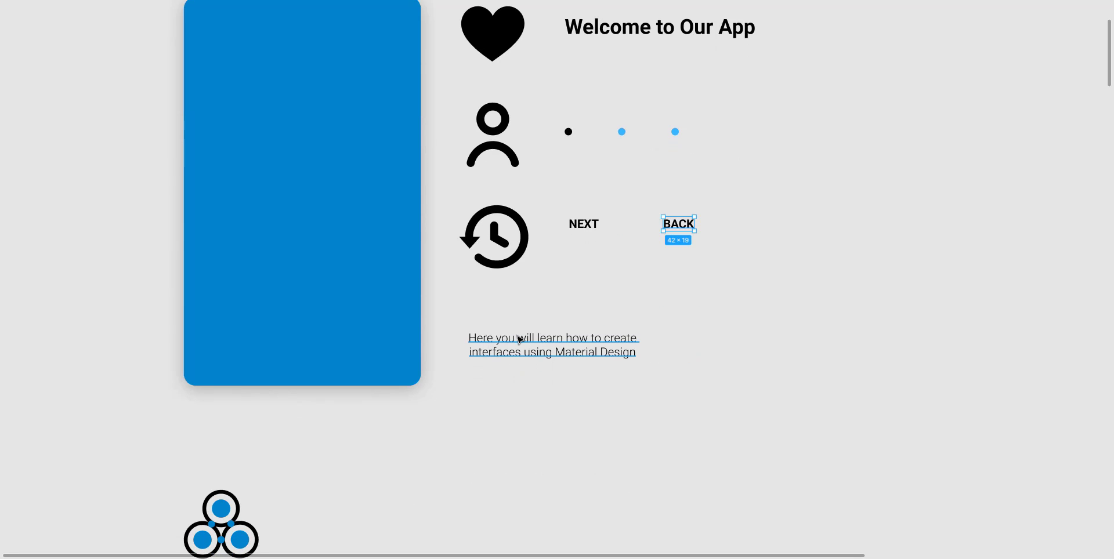
{"action": "scroll", "coordinate": [537, 341], "scroll_direction": "up", "scroll_amount": 2}
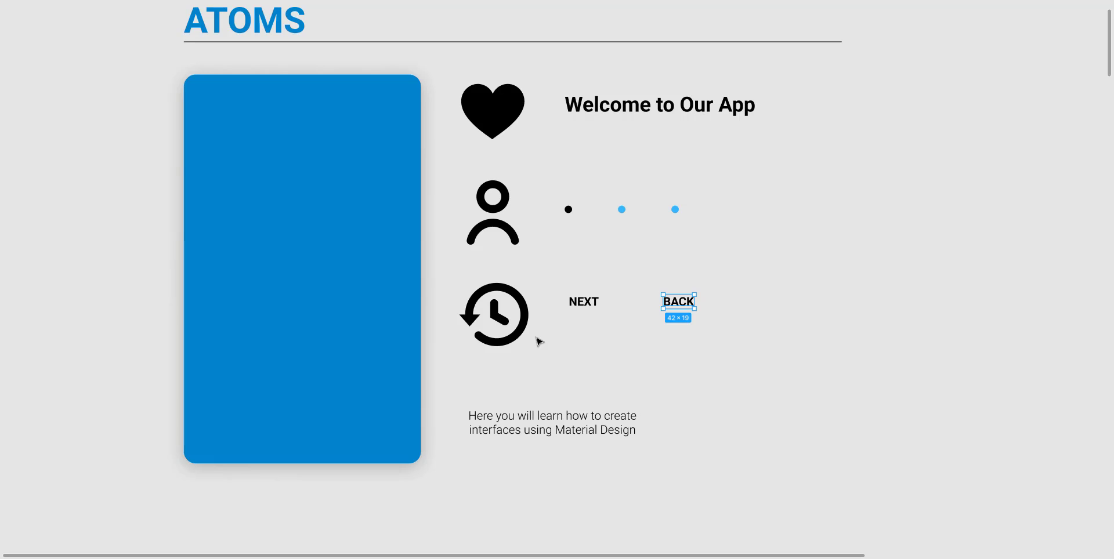
{"action": "scroll", "coordinate": [539, 342], "scroll_direction": "up", "scroll_amount": 2}
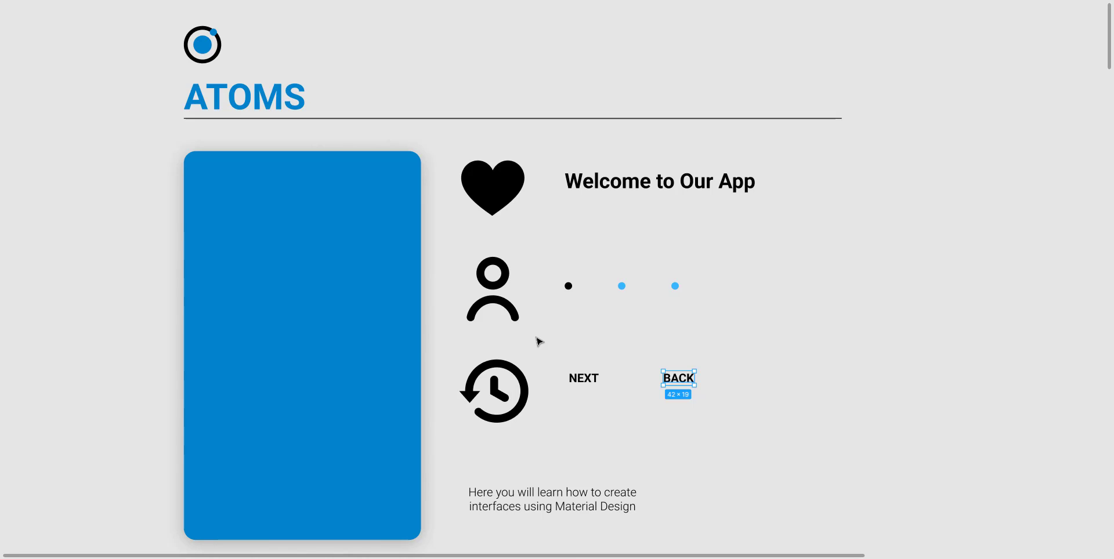
Step: Examine the Molecules section, including its card, icons, title with description, and navigation row
{"action": "scroll", "coordinate": [686, 333], "scroll_direction": "down", "scroll_amount": 10}
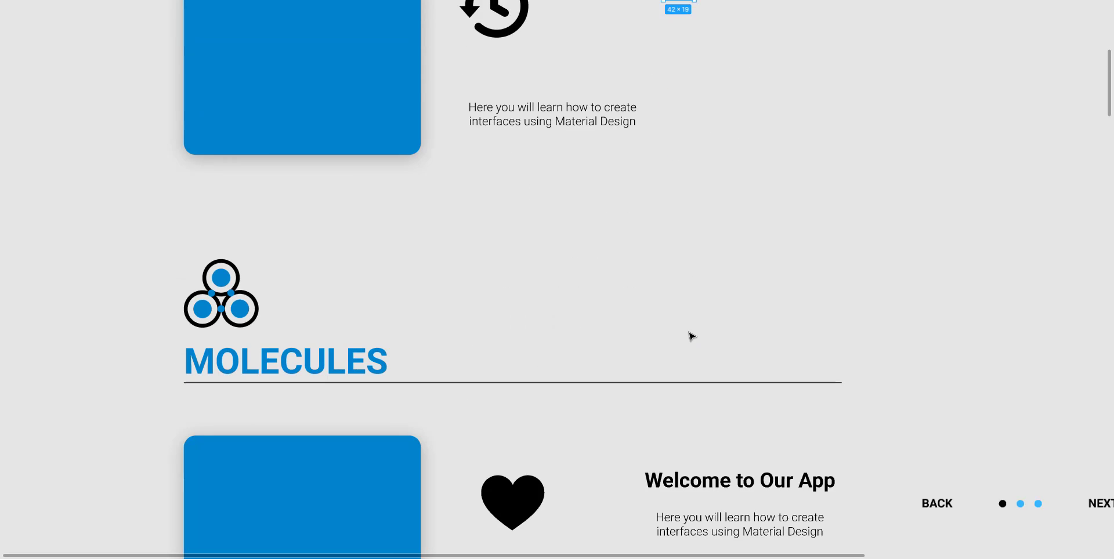
{"action": "scroll", "coordinate": [557, 152], "scroll_direction": "right", "scroll_amount": 3}
{"action": "scroll", "coordinate": [557, 152], "scroll_direction": "down", "scroll_amount": 2}
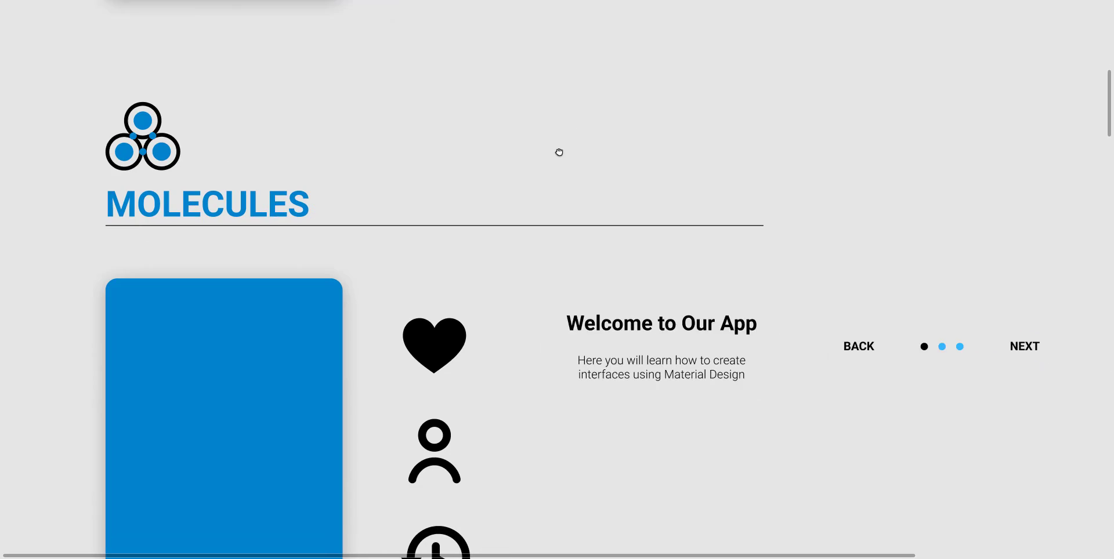
{"action": "scroll", "coordinate": [554, 152], "scroll_direction": "down", "scroll_amount": 1}
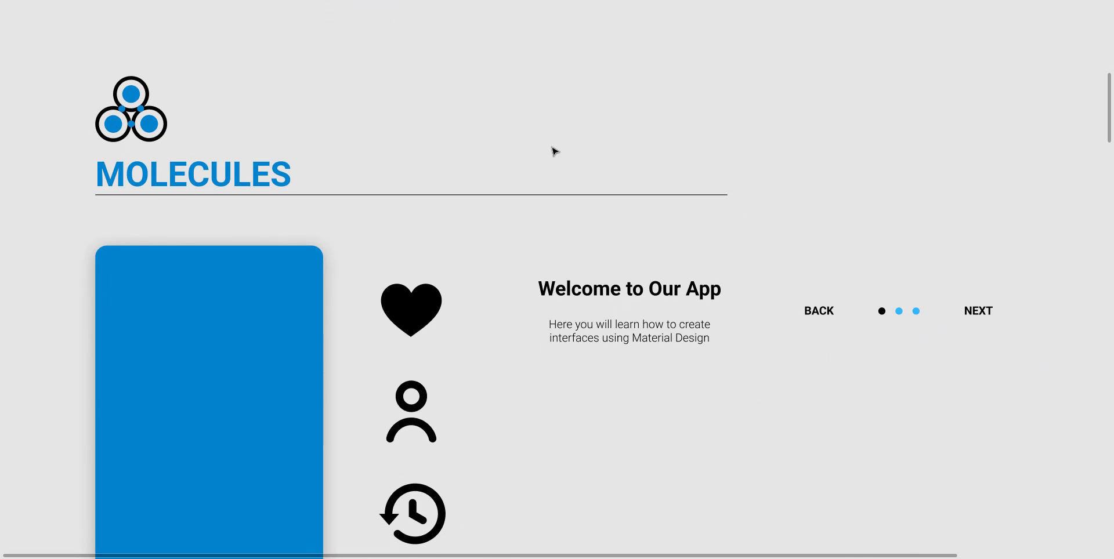
{"action": "scroll", "coordinate": [554, 152], "scroll_direction": "down", "scroll_amount": 1}
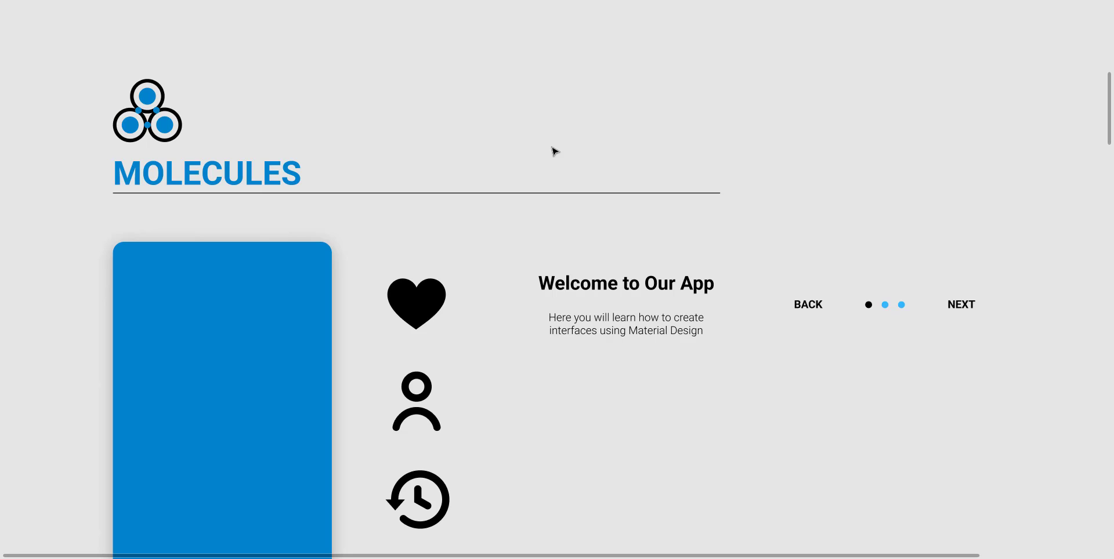
{"action": "scroll", "coordinate": [525, 154], "scroll_direction": "down", "scroll_amount": 1}
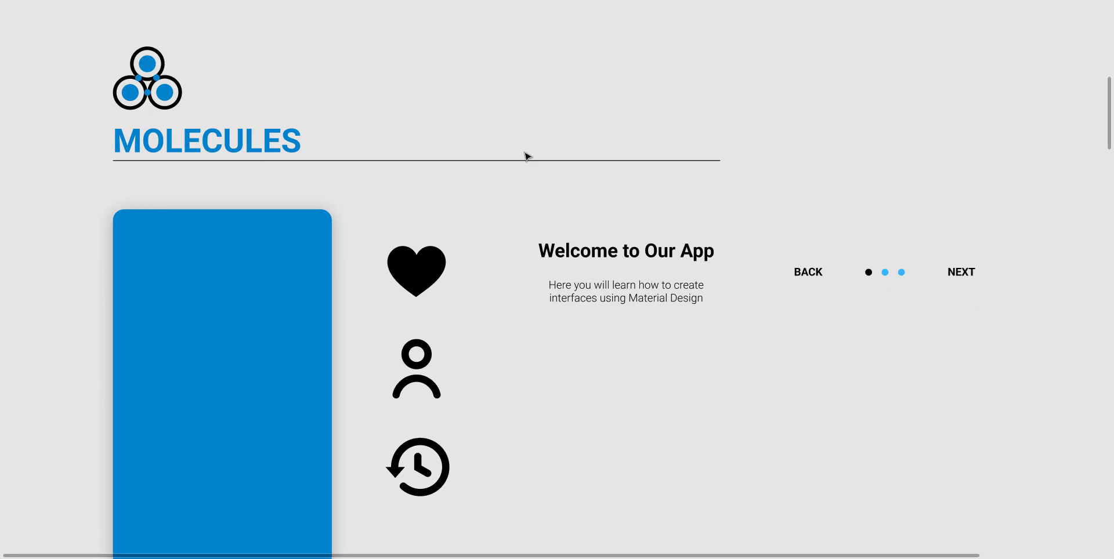
{"action": "scroll", "coordinate": [467, 249], "scroll_direction": "down", "scroll_amount": 1}
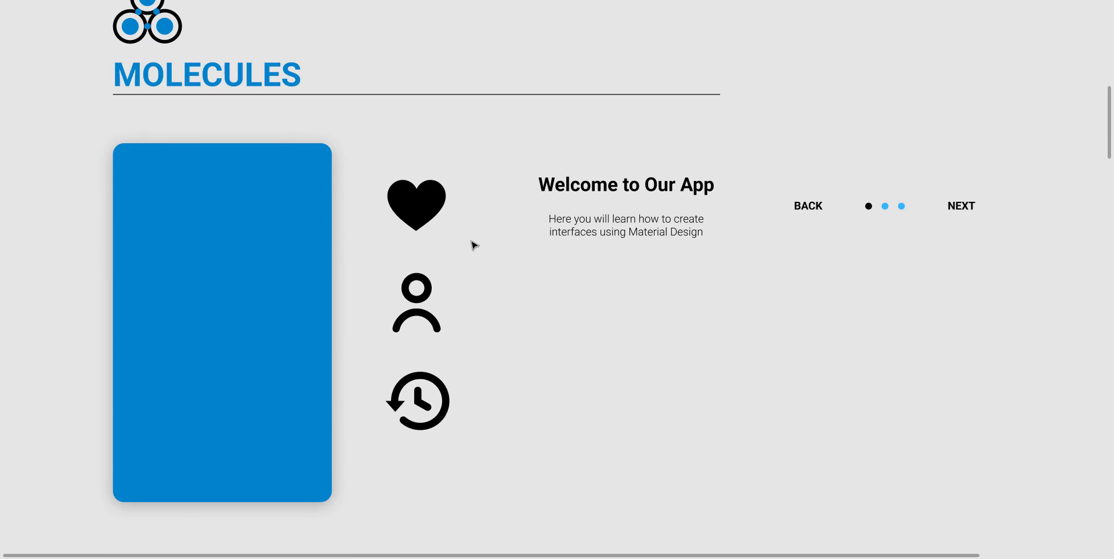
{"action": "scroll", "coordinate": [502, 254], "scroll_direction": "down", "scroll_amount": 1}
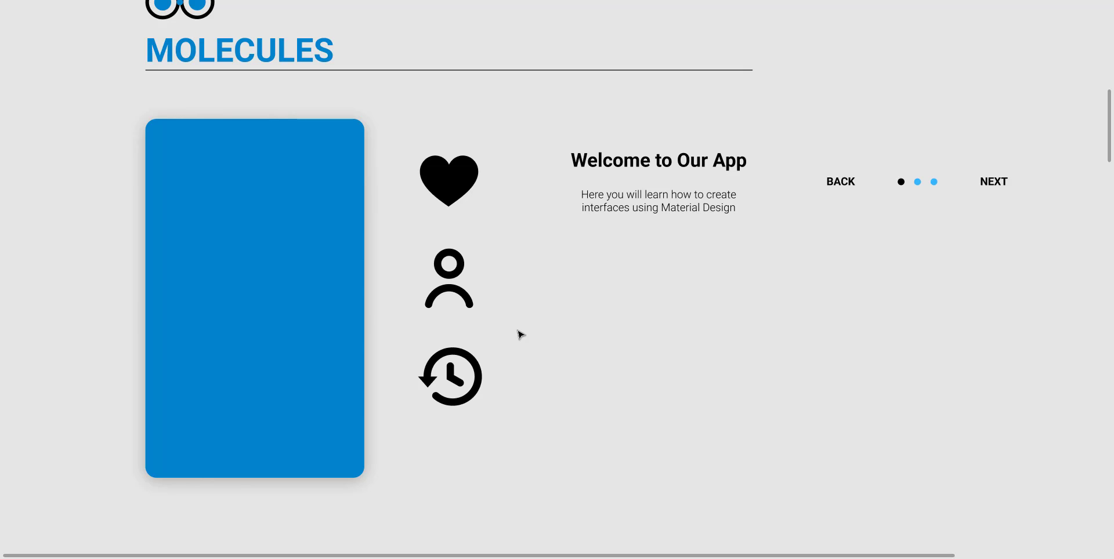
{"action": "scroll", "coordinate": [554, 309], "scroll_direction": "right", "scroll_amount": 3}
{"action": "scroll", "coordinate": [554, 309], "scroll_direction": "up", "scroll_amount": 1}
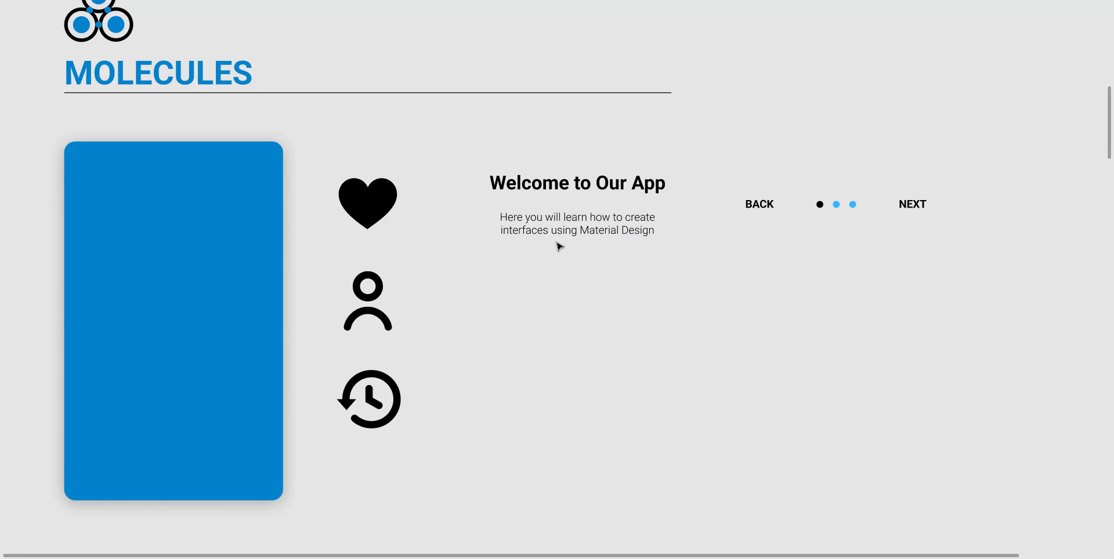
Step: Inspect the Molecules section's navigation row of BACK, pagination dots and NEXT beside the title and description text
{"action": "scroll", "coordinate": [619, 241], "scroll_direction": "up", "scroll_amount": 5, "text": "ctrl"}
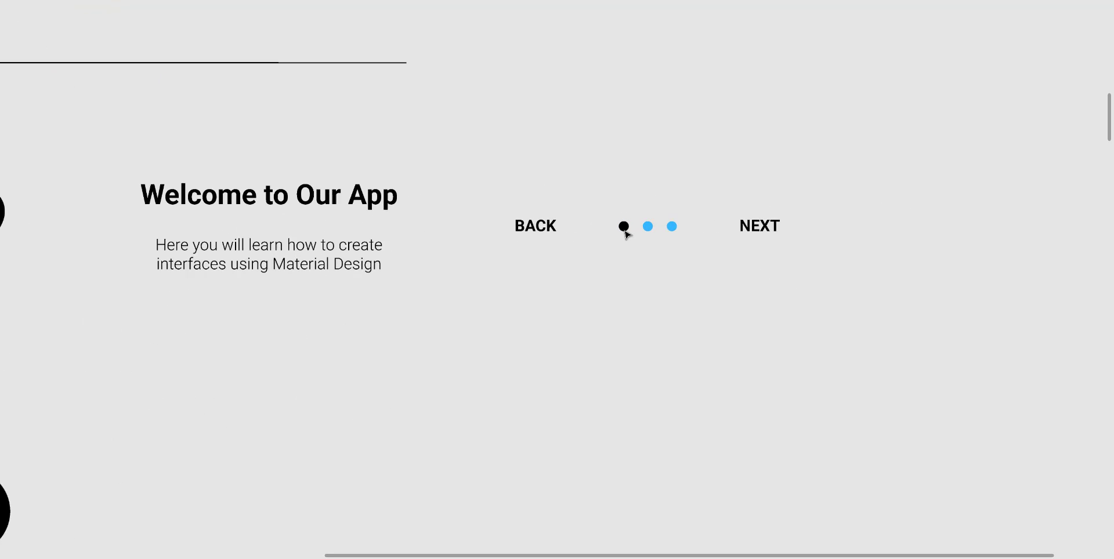
{"action": "scroll", "coordinate": [625, 232], "scroll_direction": "up", "scroll_amount": 1, "text": "ctrl"}
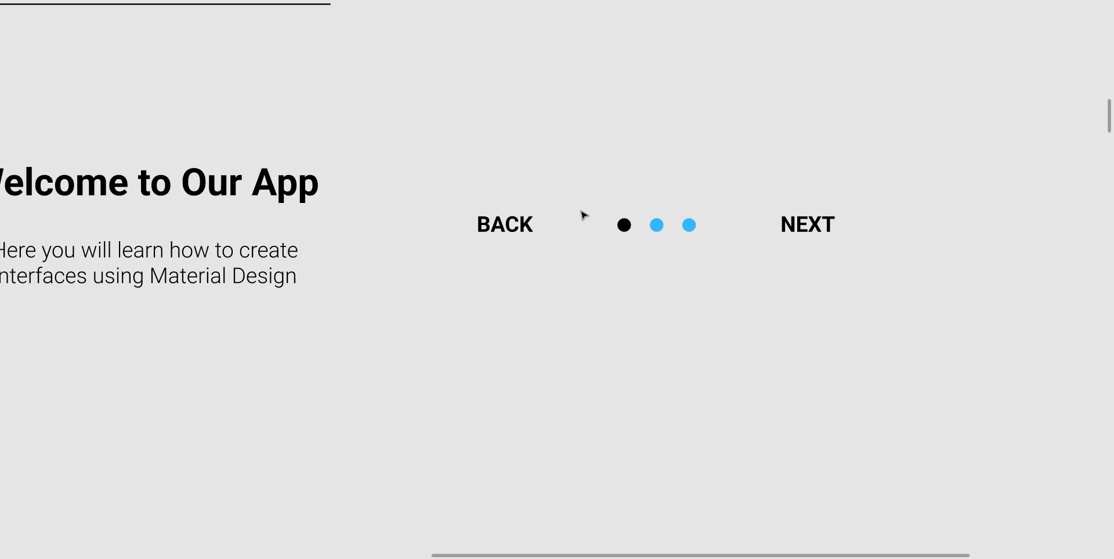
{"action": "left_click_drag", "start_coordinate": [473, 167], "coordinate": [887, 307]}
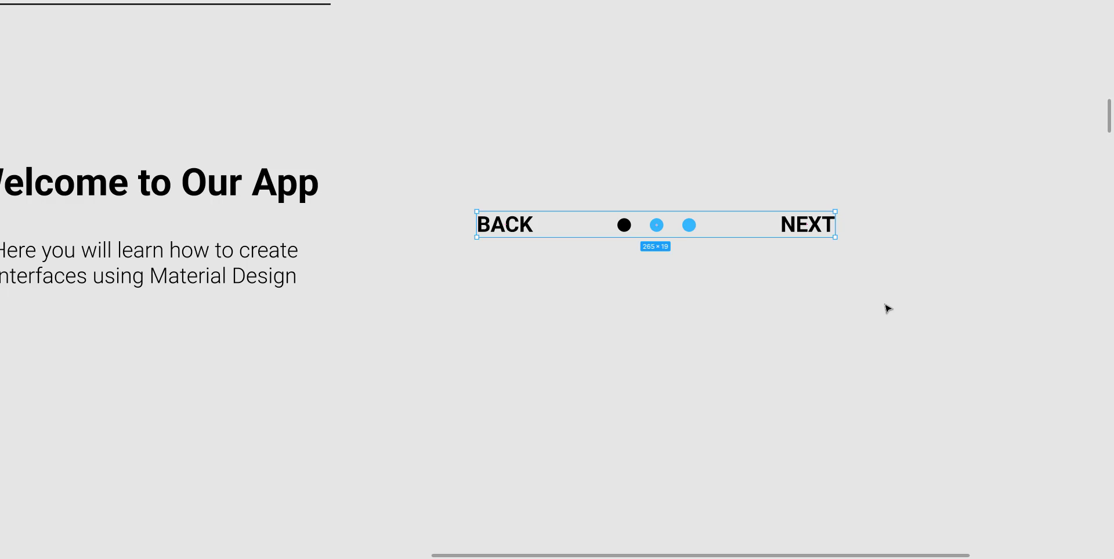
{"action": "left_click", "coordinate": [438, 87]}
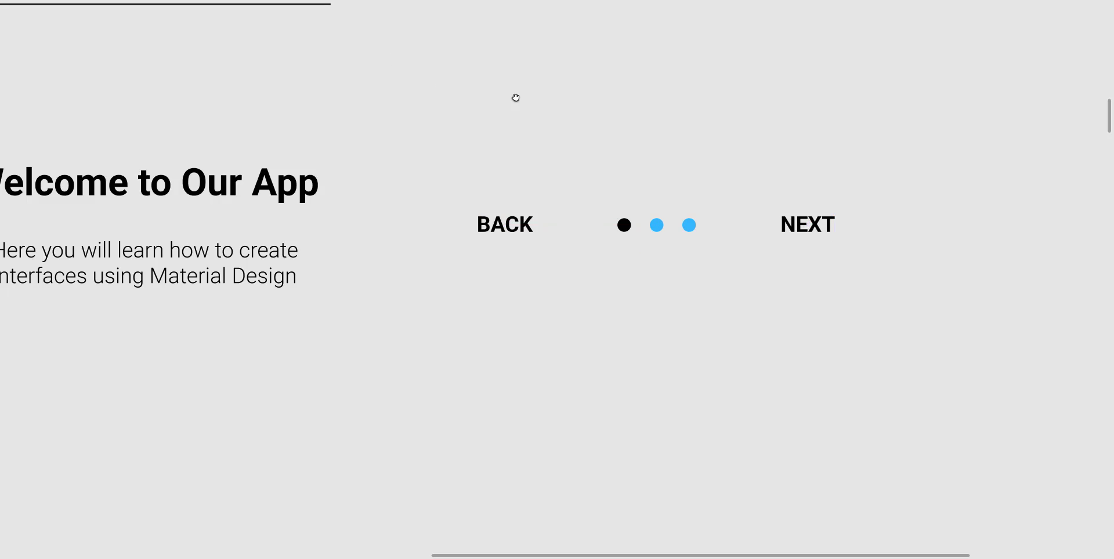
{"action": "scroll", "coordinate": [514, 97], "scroll_direction": "left", "scroll_amount": 5}
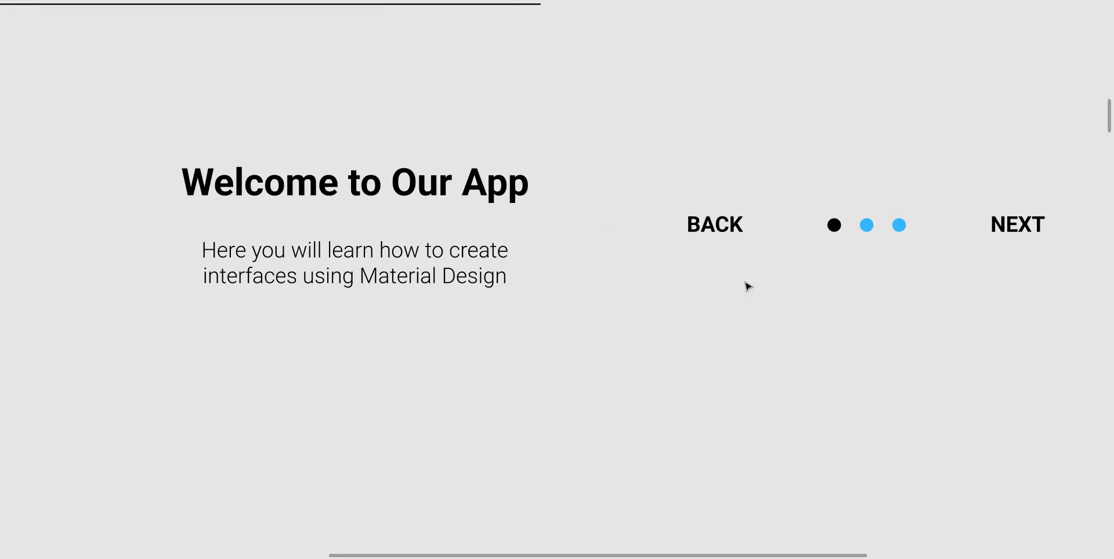
{"action": "scroll", "coordinate": [753, 281], "scroll_direction": "right", "scroll_amount": 7}
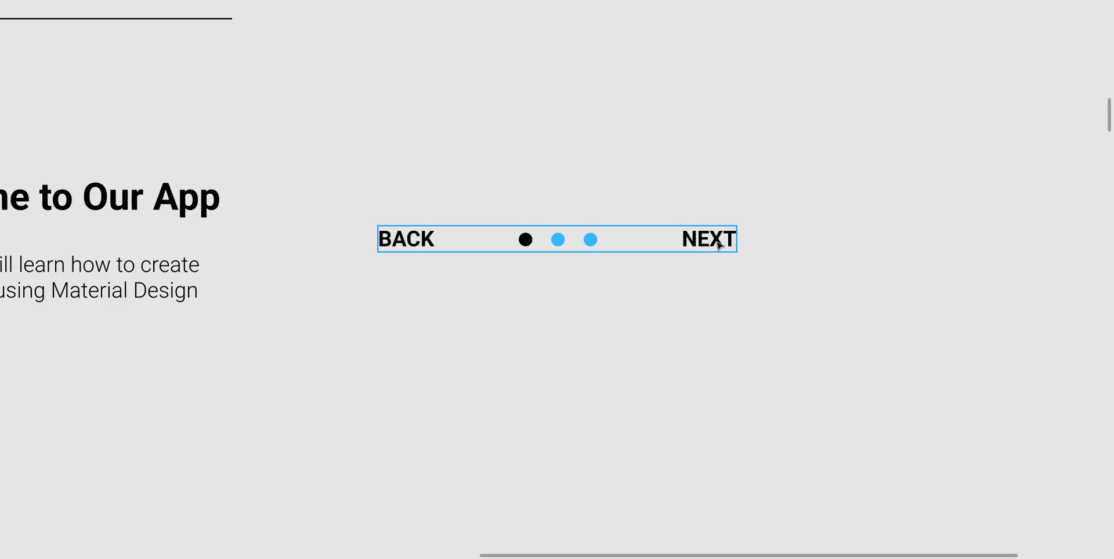
Step: Examine the assembled onboarding card in the Organisms section
{"action": "scroll", "coordinate": [722, 320], "scroll_direction": "down", "scroll_amount": 5}
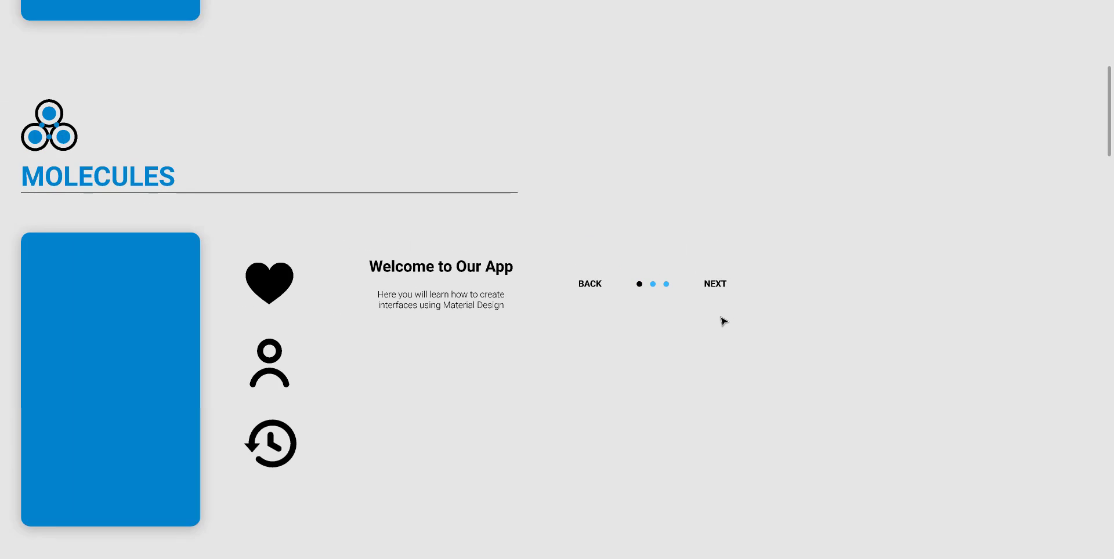
{"action": "left_click_drag", "start_coordinate": [603, 364], "coordinate": [539, 250]}
{"action": "scroll", "coordinate": [538, 252], "scroll_direction": "down", "scroll_amount": 5}
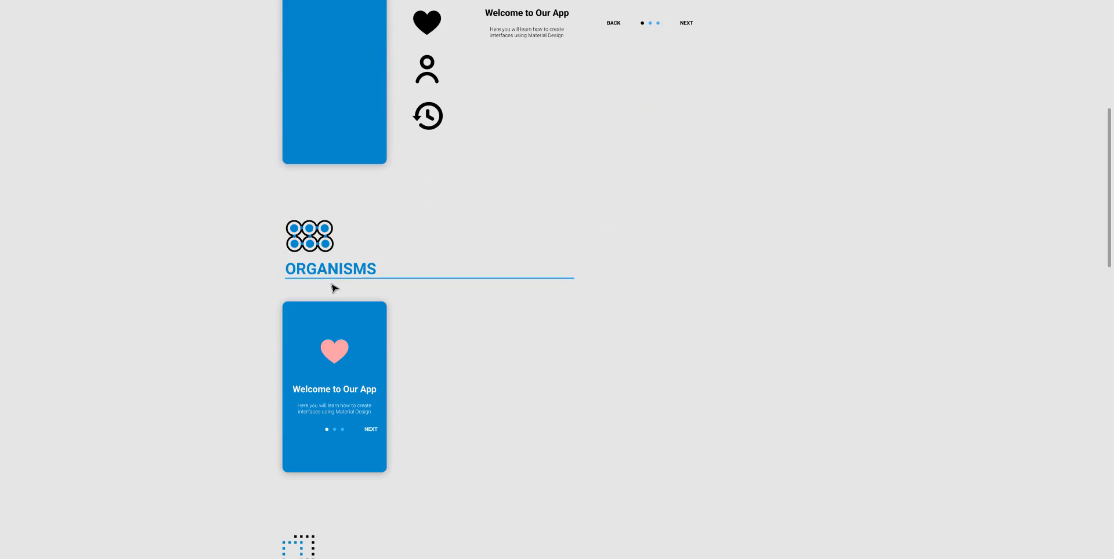
{"action": "scroll", "coordinate": [333, 288], "scroll_direction": "down", "scroll_amount": 1}
{"action": "scroll", "coordinate": [332, 348], "scroll_direction": "down", "scroll_amount": 1}
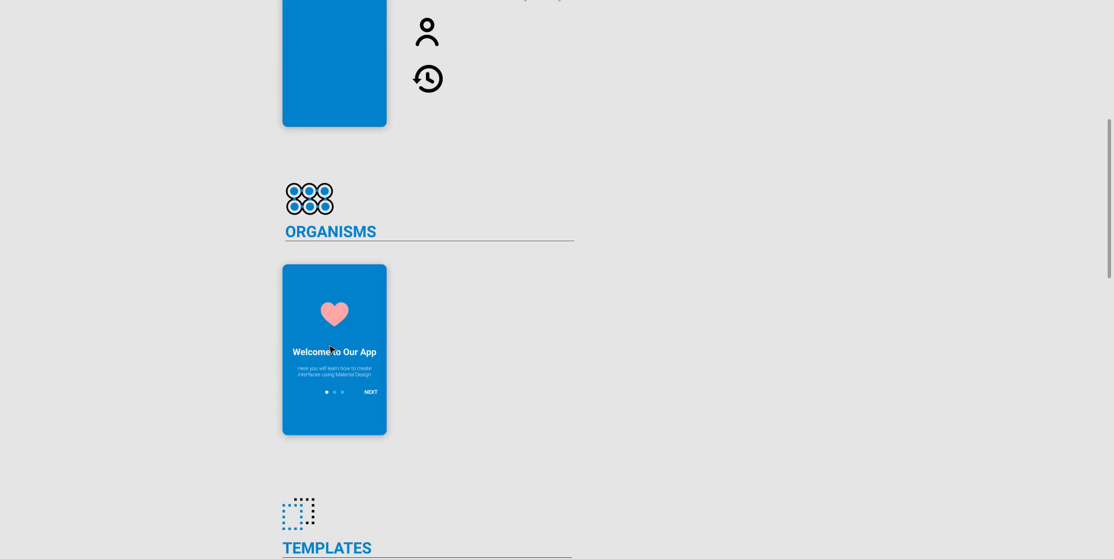
{"action": "scroll", "coordinate": [332, 348], "scroll_direction": "up", "scroll_amount": 1}
{"action": "scroll", "coordinate": [314, 321], "scroll_direction": "up", "scroll_amount": 5}
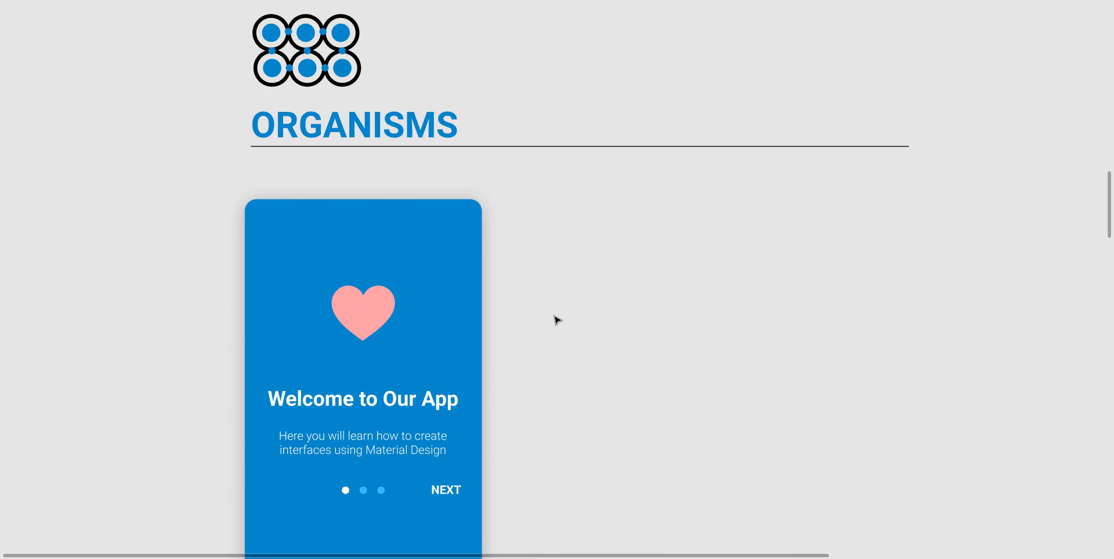
{"action": "left_click_drag", "start_coordinate": [561, 308], "coordinate": [588, 251]}
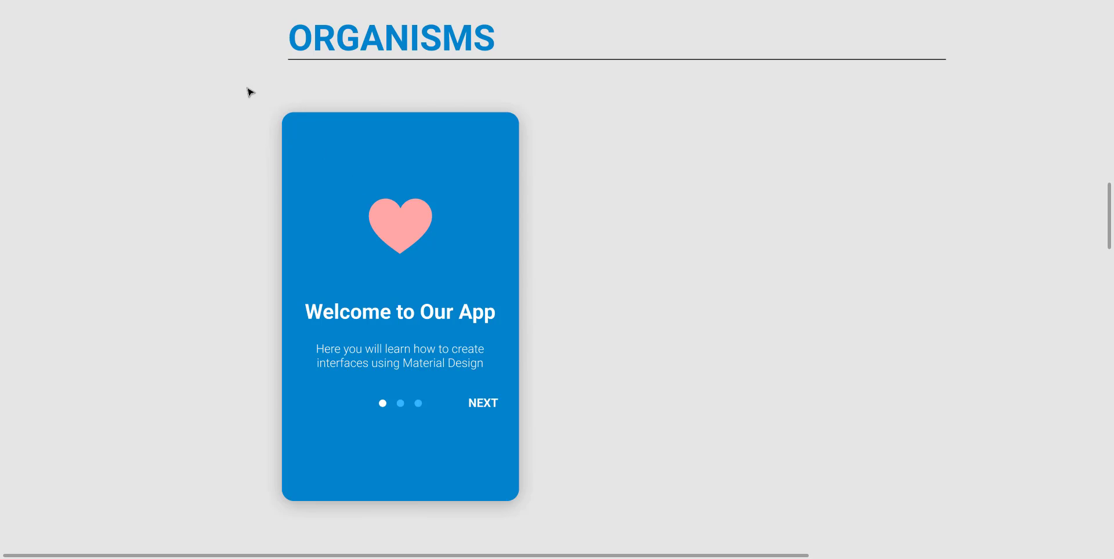
Step: Duplicate the complete "Welcome to Our App" card in the Organisms section and place the copy directly beside the original
{"action": "left_click_drag", "start_coordinate": [202, 85], "coordinate": [556, 499]}
{"action": "left_click_drag", "start_coordinate": [476, 464], "coordinate": [721, 455]}
{"action": "left_click", "coordinate": [661, 235]}
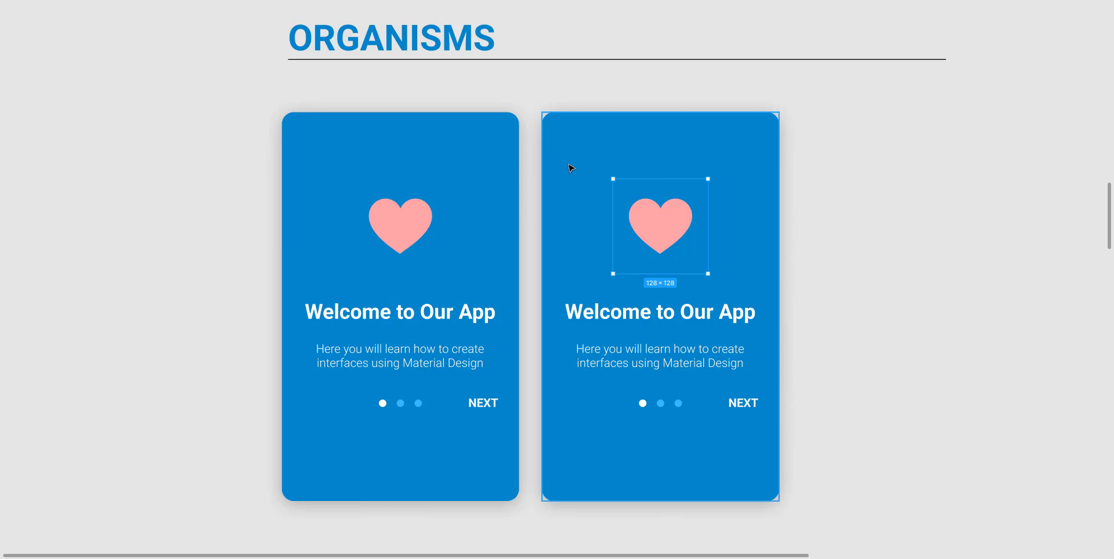
{"action": "left_click_drag", "start_coordinate": [572, 169], "coordinate": [836, 190]}
{"action": "key", "text": "ctrl+z"}
Step: Duplicate the complete second onboarding card in the Organisms section and place the copy beside it as a third card
{"action": "left_click_drag", "start_coordinate": [528, 92], "coordinate": [543, 115]}
{"action": "left_click_drag", "start_coordinate": [660, 347], "coordinate": [834, 537]}
{"action": "left_click_drag", "start_coordinate": [644, 474], "coordinate": [905, 479]}
{"action": "left_click_drag", "start_coordinate": [209, 200], "coordinate": [78, 189]}
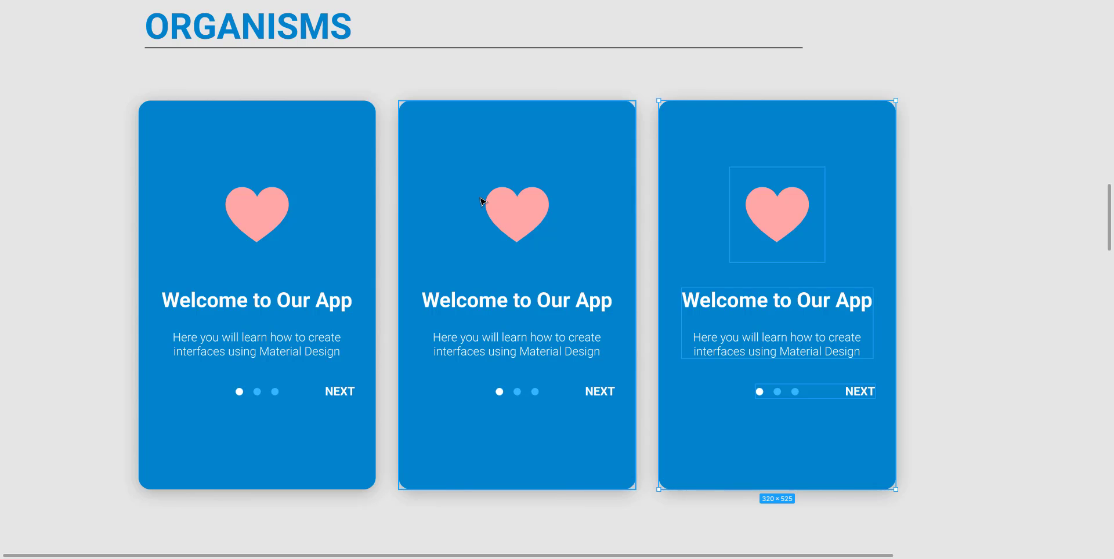
Step: Examine the Templates section's placeholder card with its icon, title, text, labels and pagination dots, comparing it with the Organisms cards
{"action": "scroll", "coordinate": [480, 201], "scroll_direction": "down", "scroll_amount": 5}
{"action": "scroll", "coordinate": [483, 201], "scroll_direction": "down", "scroll_amount": 6}
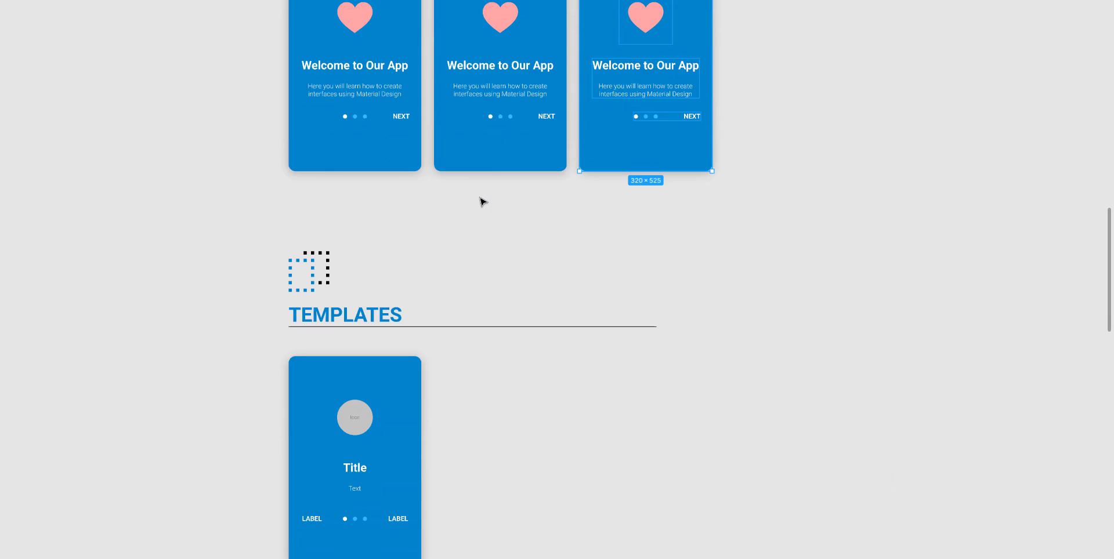
{"action": "scroll", "coordinate": [480, 205], "scroll_direction": "down", "scroll_amount": 4}
{"action": "scroll", "coordinate": [487, 271], "scroll_direction": "left", "scroll_amount": 1}
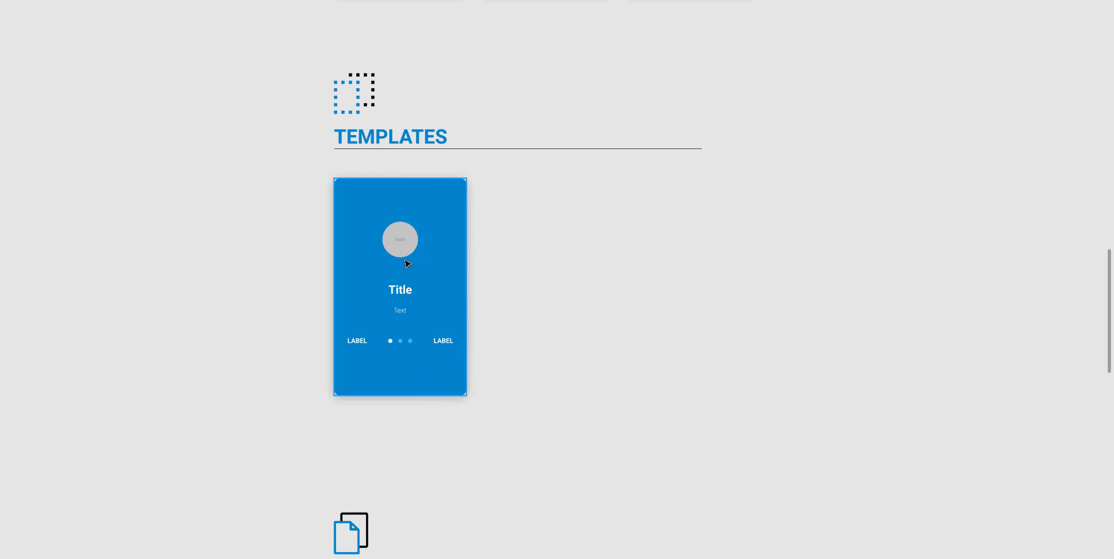
{"action": "scroll", "coordinate": [403, 277], "scroll_direction": "up", "scroll_amount": 3}
{"action": "scroll", "coordinate": [403, 277], "scroll_direction": "up", "scroll_amount": 8}
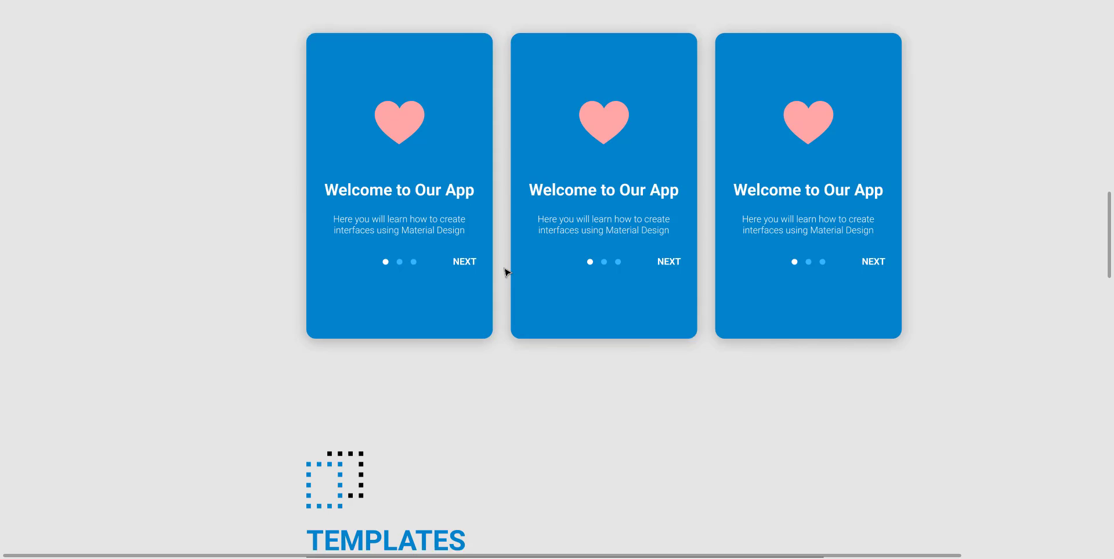
{"action": "scroll", "coordinate": [502, 273], "scroll_direction": "down", "scroll_amount": 5}
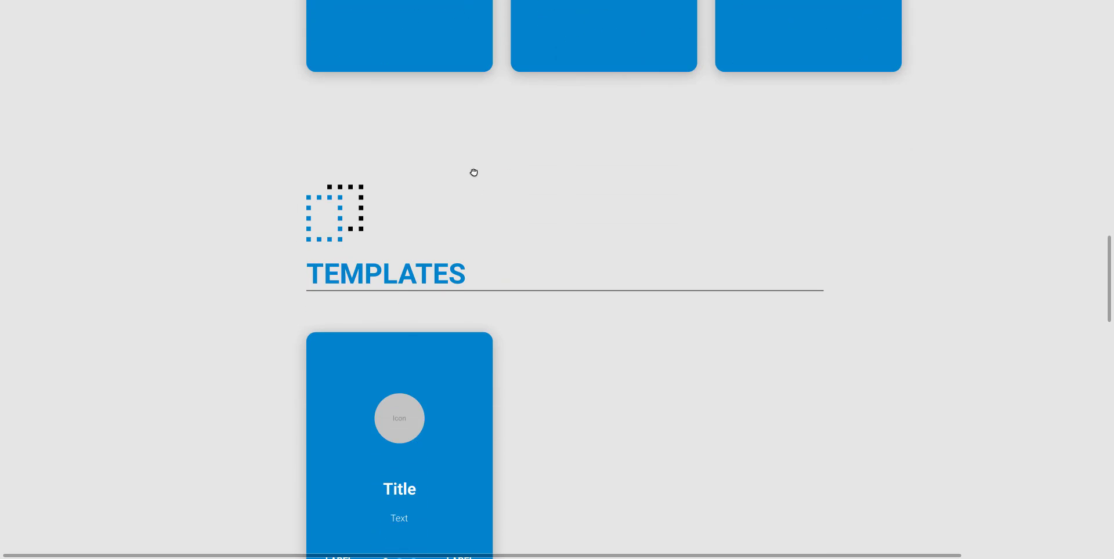
{"action": "scroll", "coordinate": [474, 172], "scroll_direction": "down", "scroll_amount": 3}
{"action": "scroll", "coordinate": [366, 111], "scroll_direction": "up", "scroll_amount": 2}
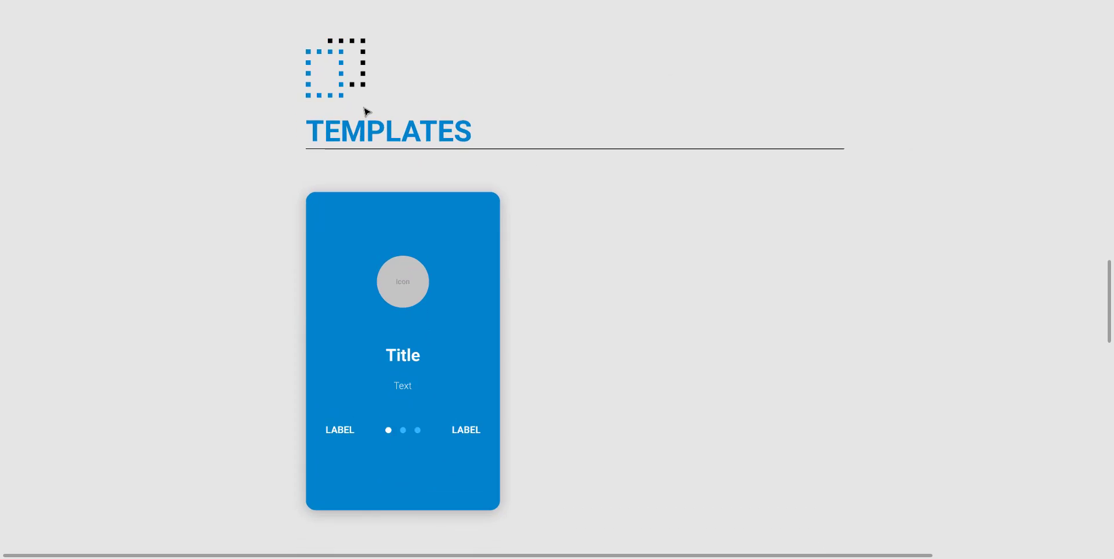
{"action": "scroll", "coordinate": [394, 162], "scroll_direction": "down", "scroll_amount": 1}
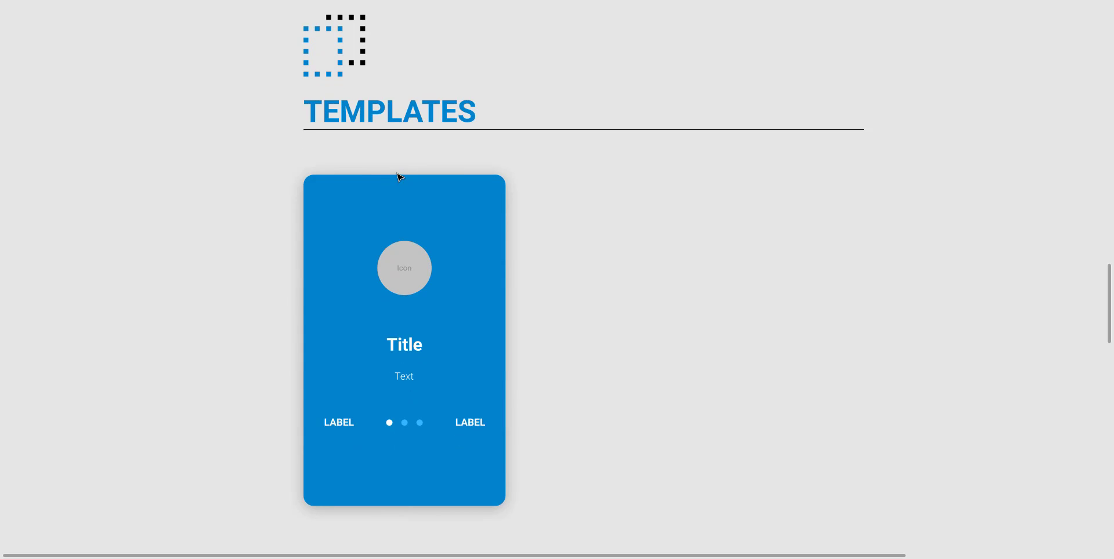
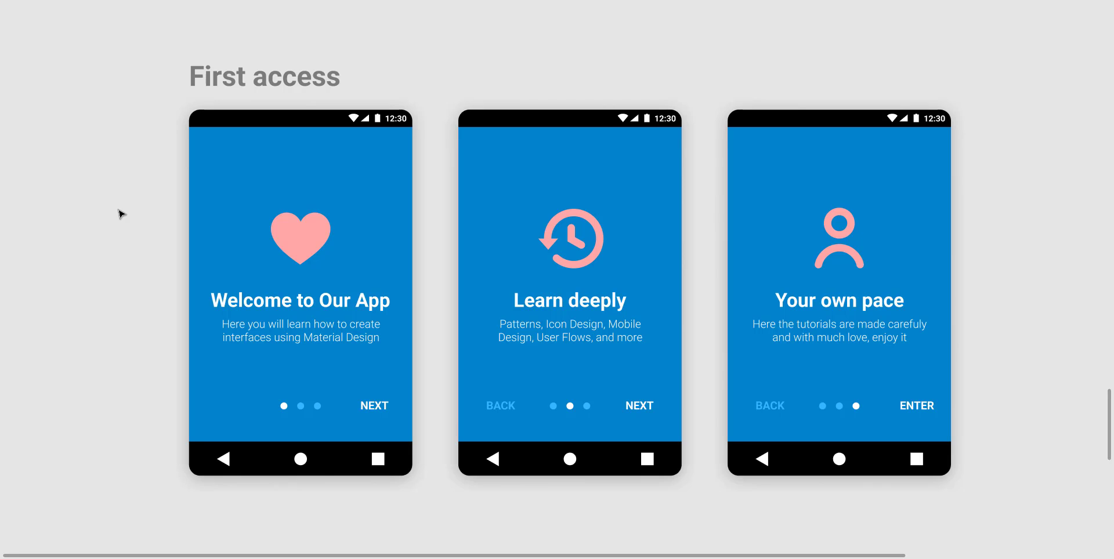
Step: Compare the finished First access screens with the placeholder card in the Templates section
{"action": "scroll", "coordinate": [204, 197], "scroll_direction": "down", "scroll_amount": 3}
{"action": "scroll", "coordinate": [225, 201], "scroll_direction": "up", "scroll_amount": 6}
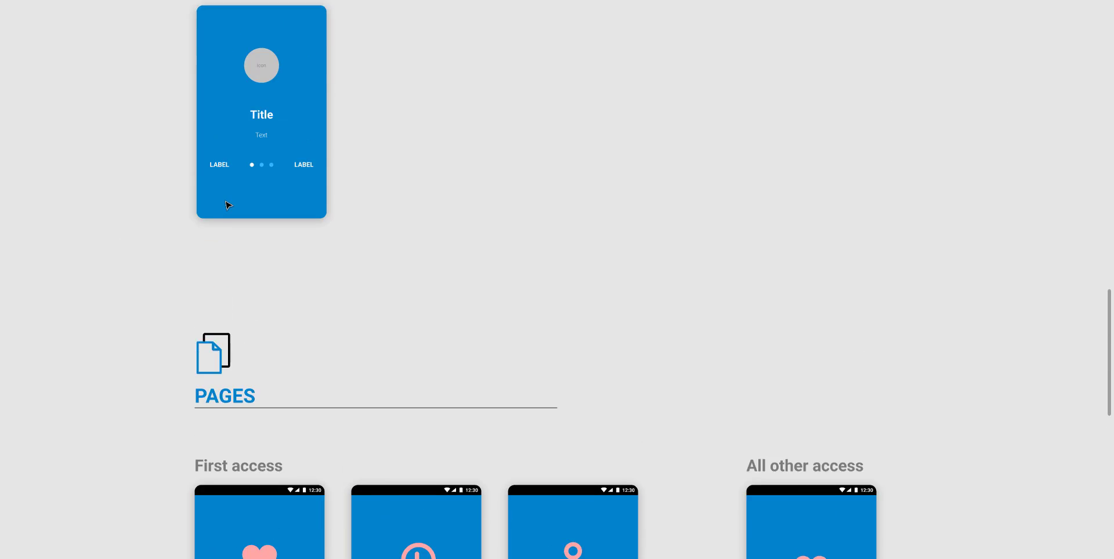
{"action": "scroll", "coordinate": [232, 186], "scroll_direction": "up", "scroll_amount": 3}
{"action": "scroll", "coordinate": [229, 201], "scroll_direction": "up", "scroll_amount": 5}
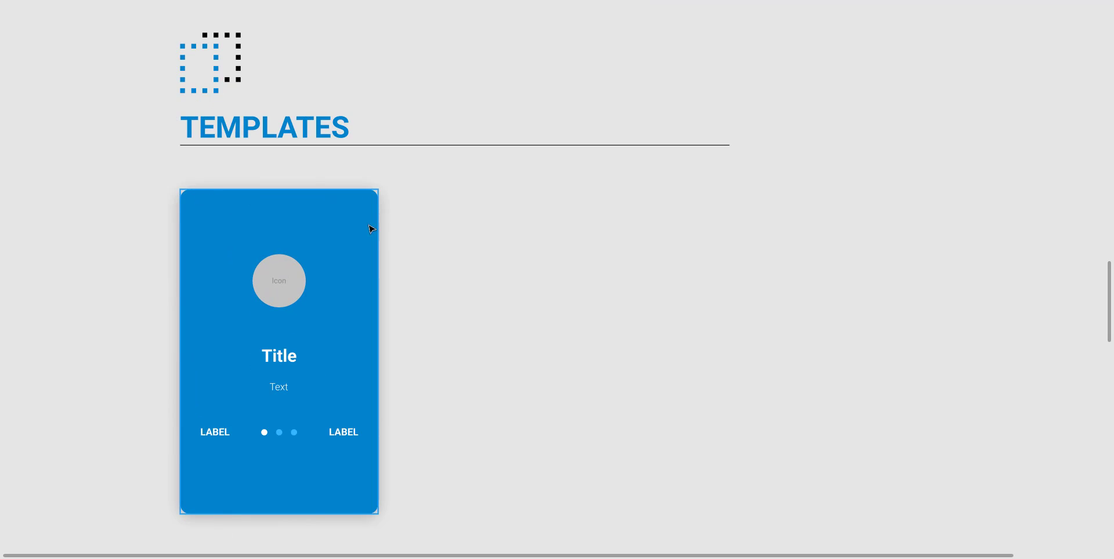
{"action": "left_click_drag", "start_coordinate": [549, 204], "coordinate": [590, 179]}
{"action": "left_click_drag", "start_coordinate": [592, 215], "coordinate": [697, 111]}
Step: Examine the three First access screens in the Pages section, including their icons, titles, descriptions and navigation rows
{"action": "scroll", "coordinate": [378, 363], "scroll_direction": "down", "scroll_amount": 10}
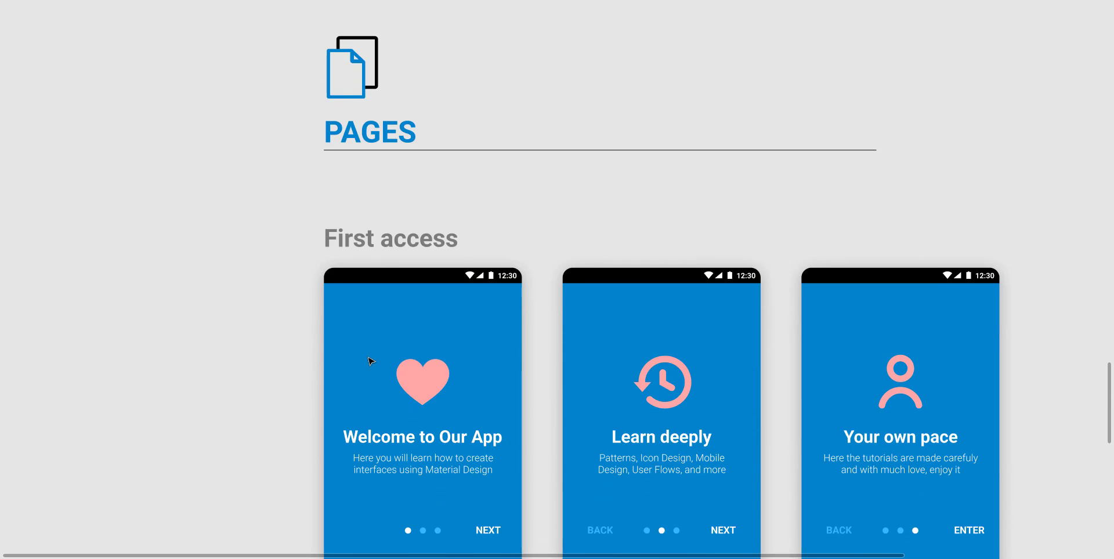
{"action": "left_click_drag", "start_coordinate": [244, 313], "coordinate": [114, 196]}
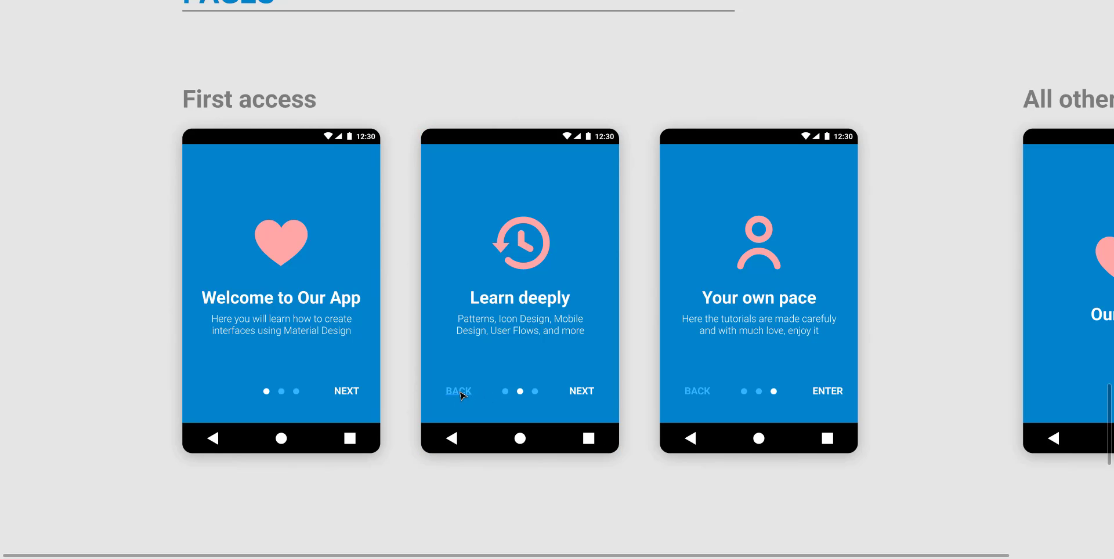
{"action": "scroll", "coordinate": [463, 396], "scroll_direction": "down", "scroll_amount": 1}
{"action": "scroll", "coordinate": [470, 382], "scroll_direction": "up", "scroll_amount": 1}
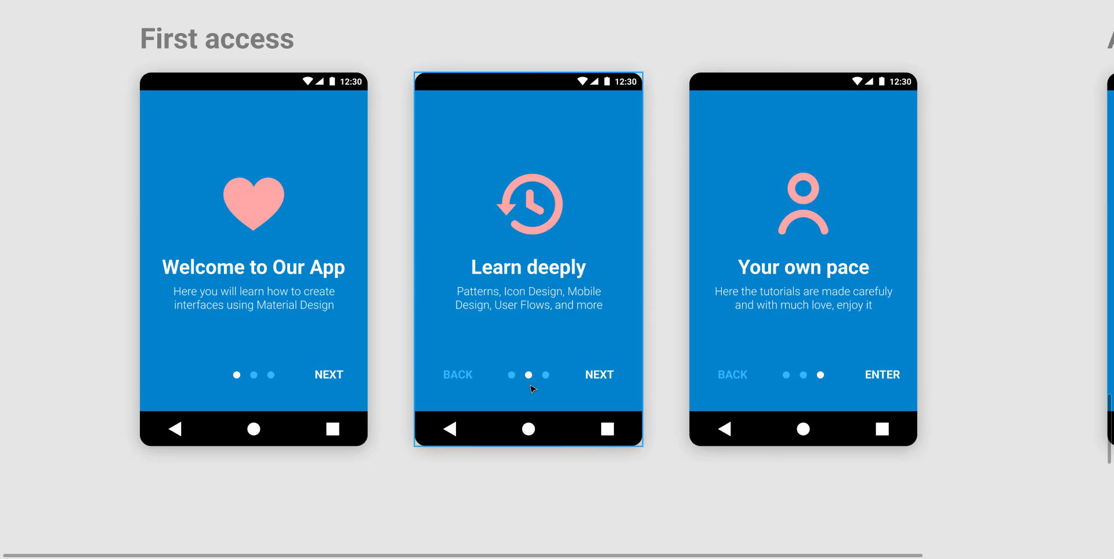
{"action": "scroll", "coordinate": [533, 389], "scroll_direction": "up", "scroll_amount": 2}
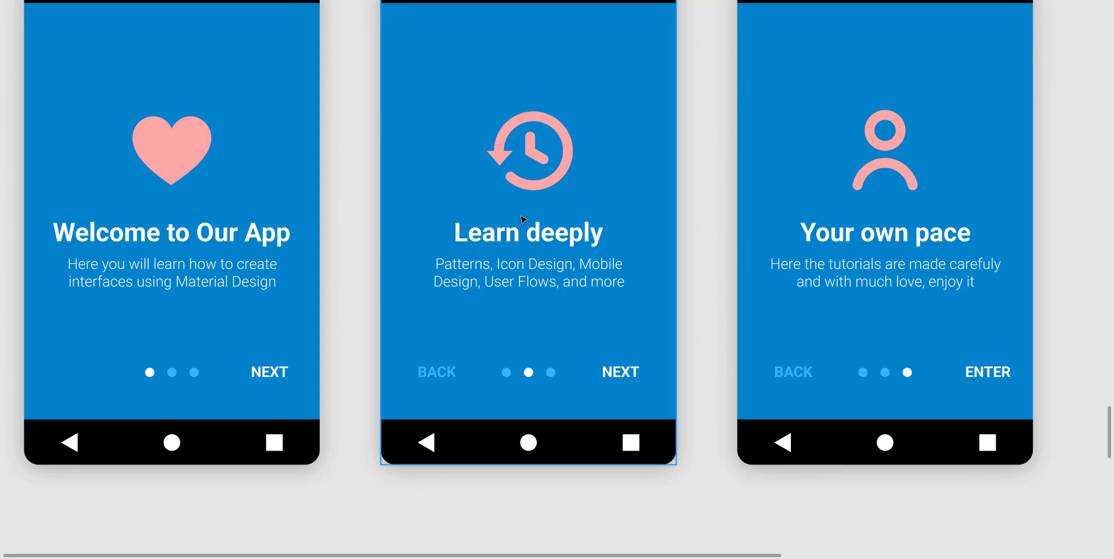
{"action": "scroll", "coordinate": [522, 219], "scroll_direction": "down", "scroll_amount": 2}
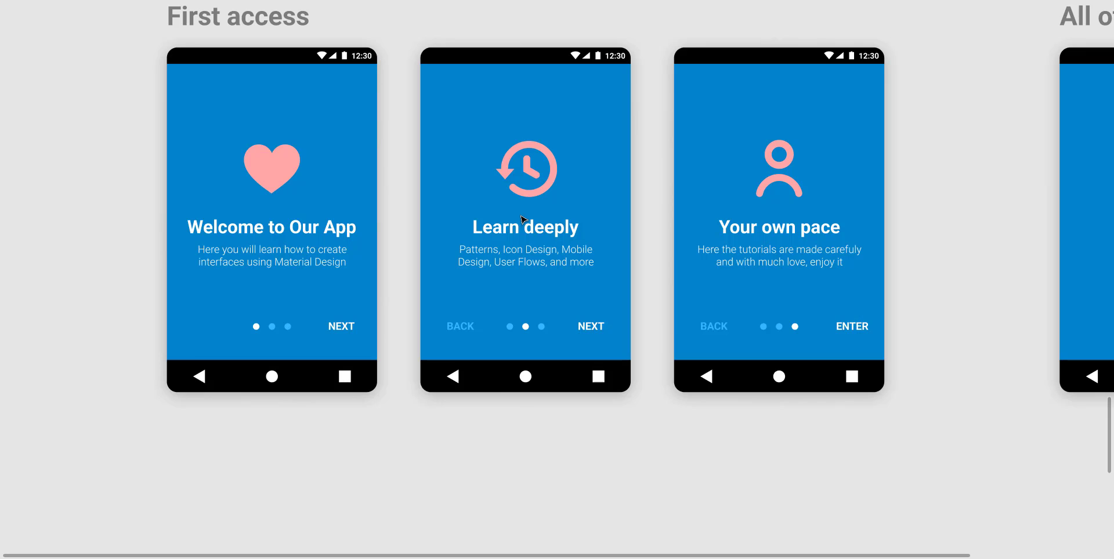
{"action": "scroll", "coordinate": [522, 220], "scroll_direction": "up", "scroll_amount": 1}
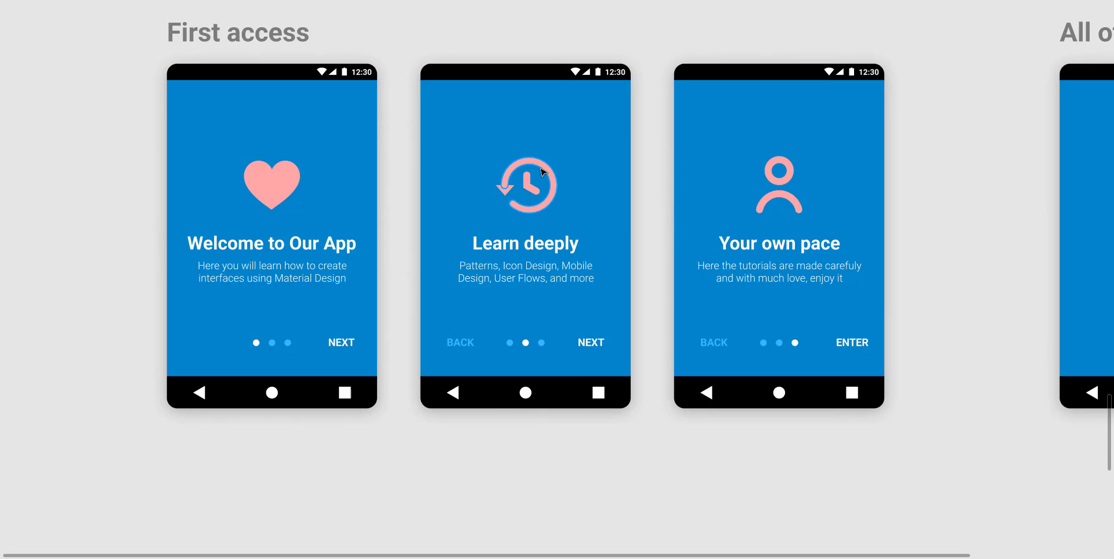
{"action": "scroll", "coordinate": [540, 172], "scroll_direction": "down", "scroll_amount": 1}
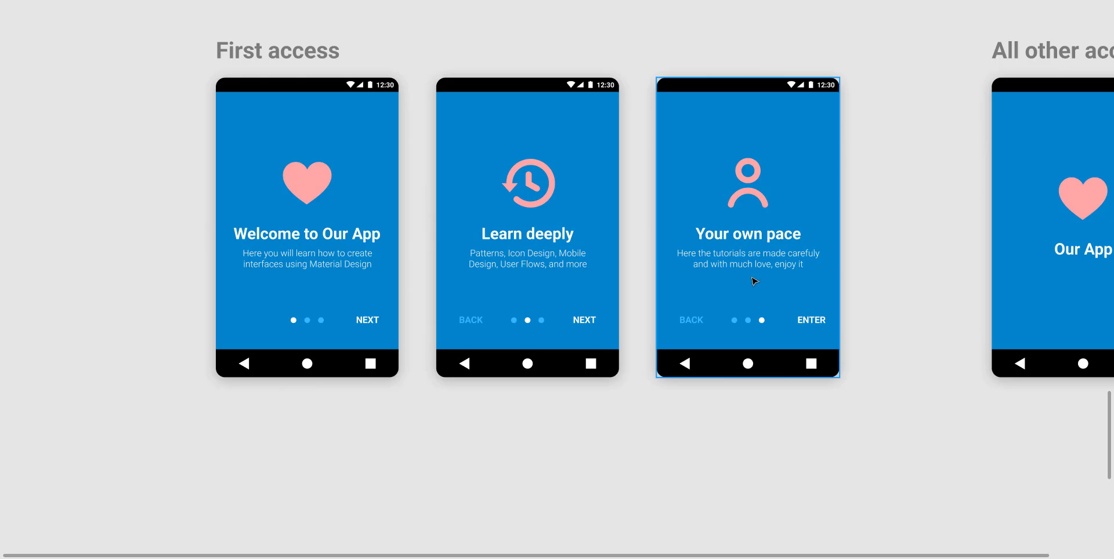
{"action": "scroll", "coordinate": [351, 172], "scroll_direction": "up", "scroll_amount": 2}
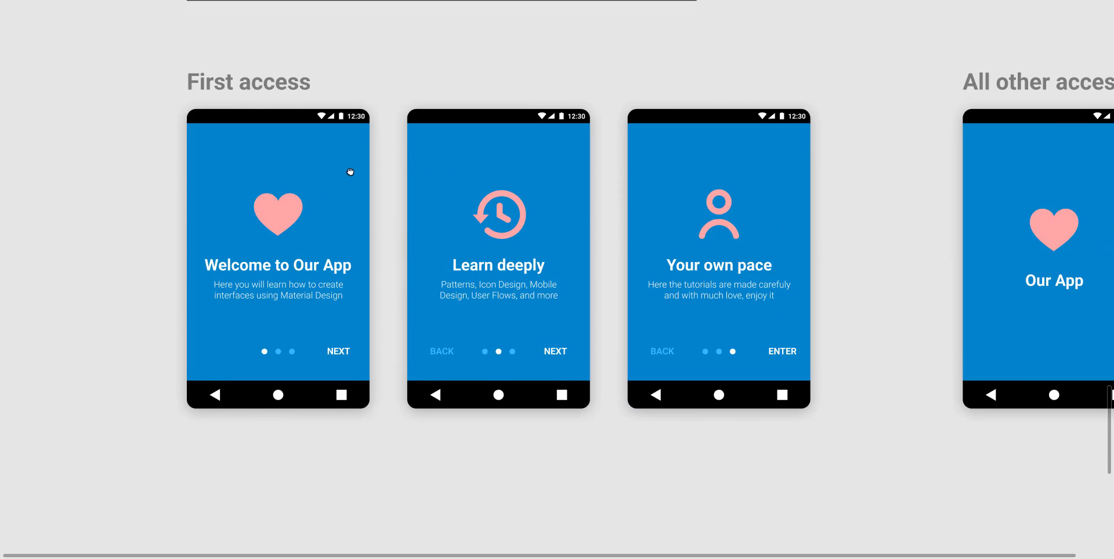
{"action": "scroll", "coordinate": [232, 87], "scroll_direction": "right", "scroll_amount": 2}
{"action": "scroll", "coordinate": [218, 116], "scroll_direction": "up", "scroll_amount": 5}
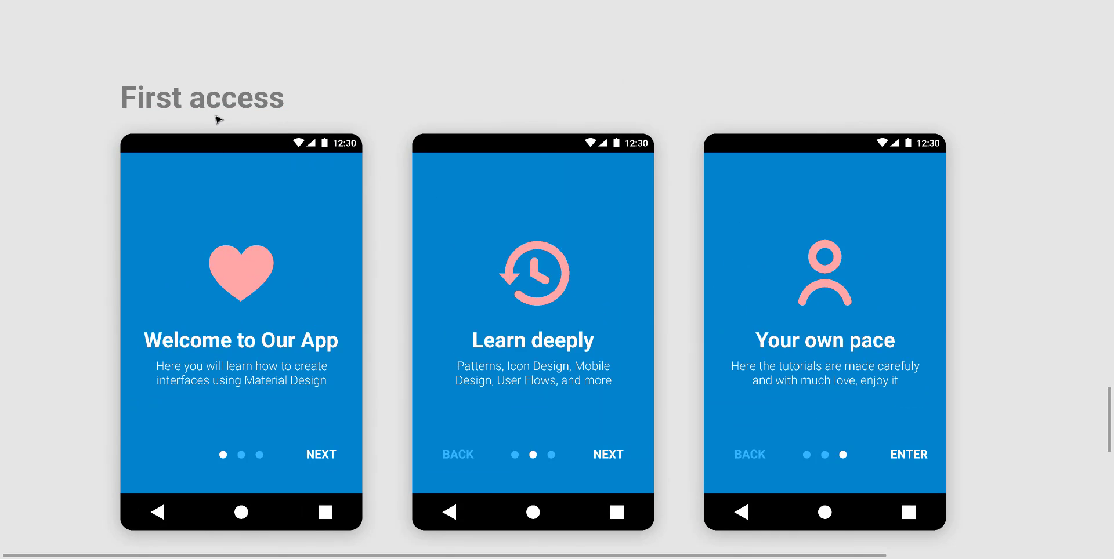
{"action": "scroll", "coordinate": [218, 119], "scroll_direction": "down", "scroll_amount": 3}
Step: Inspect the "Our App" screen under All other access and compare it with the First access screens
{"action": "left_click_drag", "start_coordinate": [781, 94], "coordinate": [375, 124]}
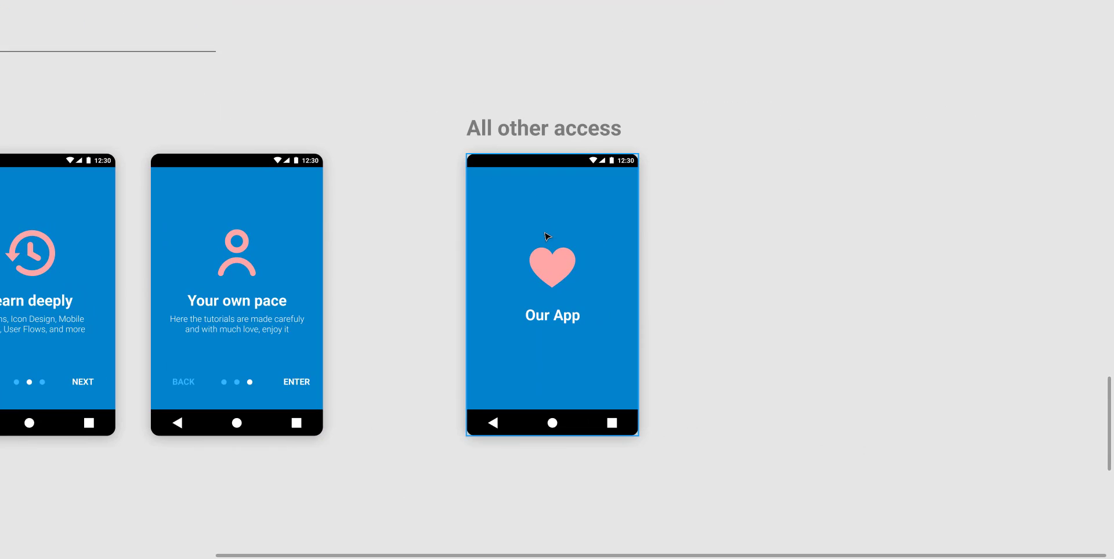
{"action": "scroll", "coordinate": [545, 238], "scroll_direction": "up", "scroll_amount": 3}
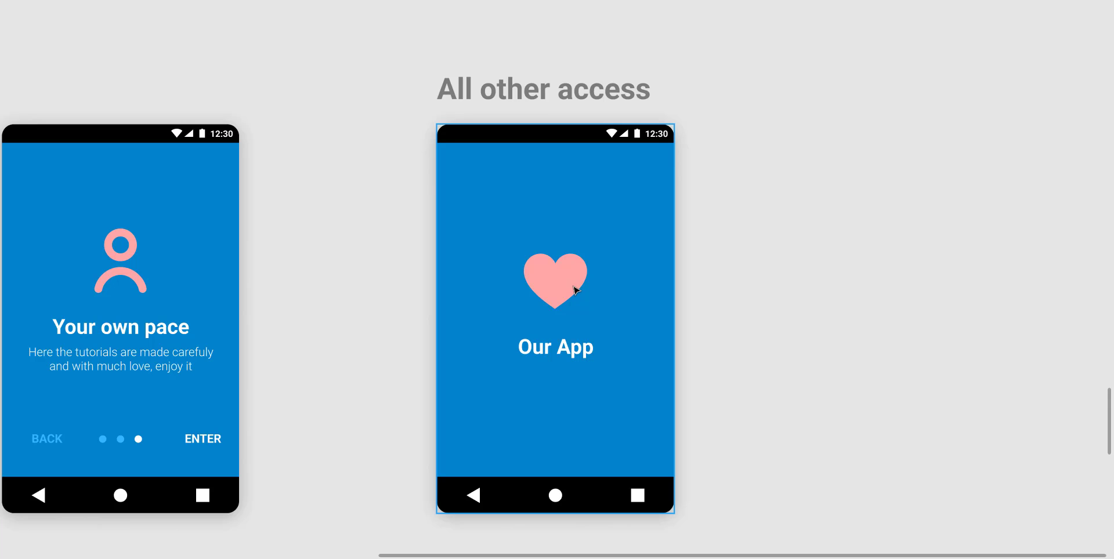
{"action": "scroll", "coordinate": [400, 243], "scroll_direction": "down", "scroll_amount": 3}
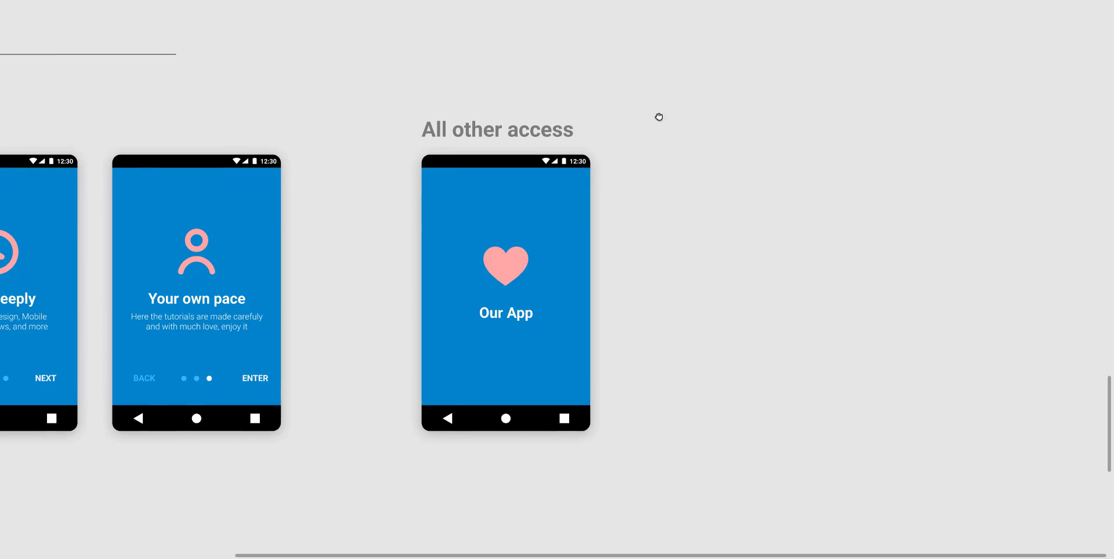
{"action": "scroll", "coordinate": [725, 116], "scroll_direction": "left", "scroll_amount": 8}
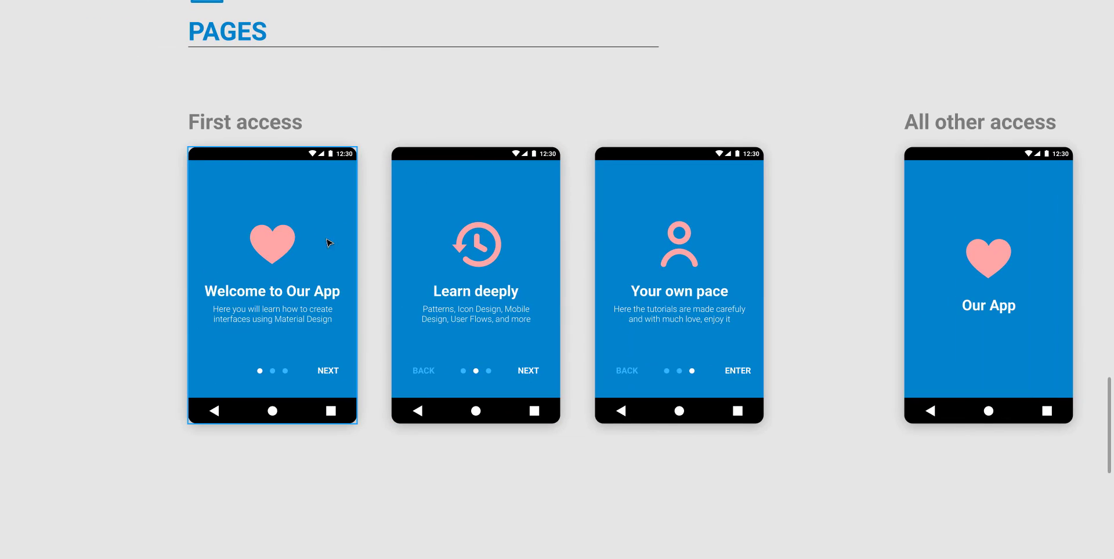
{"action": "scroll", "coordinate": [786, 226], "scroll_direction": "right", "scroll_amount": 6}
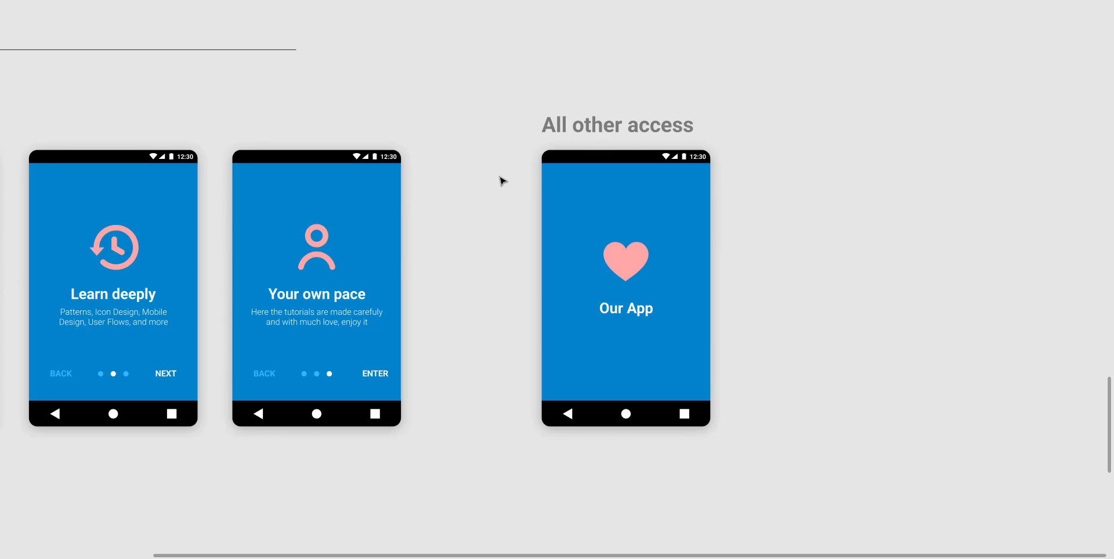
Step: Delete the spare row of three onboarding screens below the Pages section
{"action": "scroll", "coordinate": [491, 142], "scroll_direction": "down", "scroll_amount": 5}
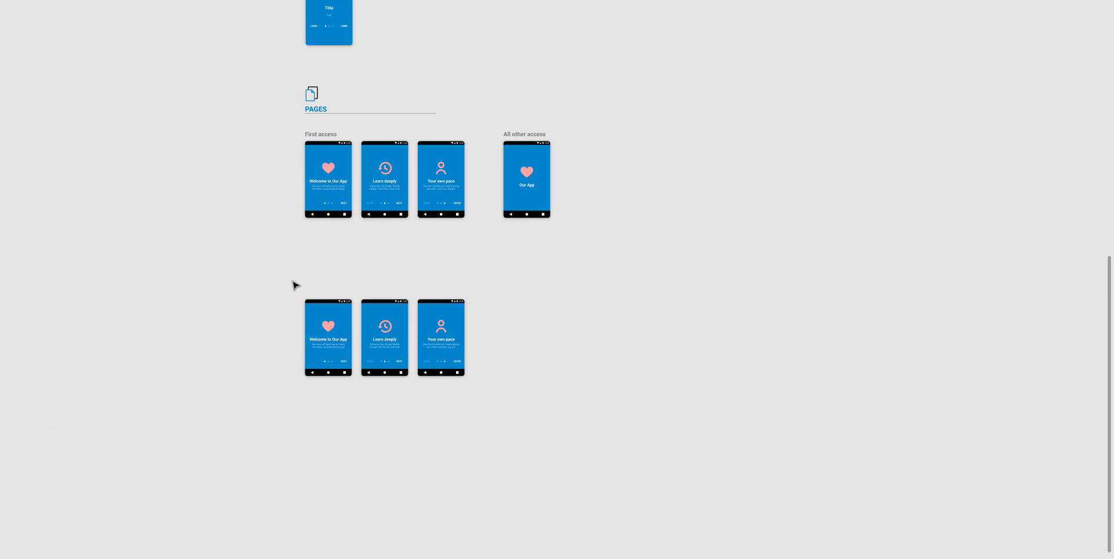
{"action": "left_click_drag", "start_coordinate": [263, 273], "coordinate": [618, 491]}
{"action": "key", "text": "Delete"}
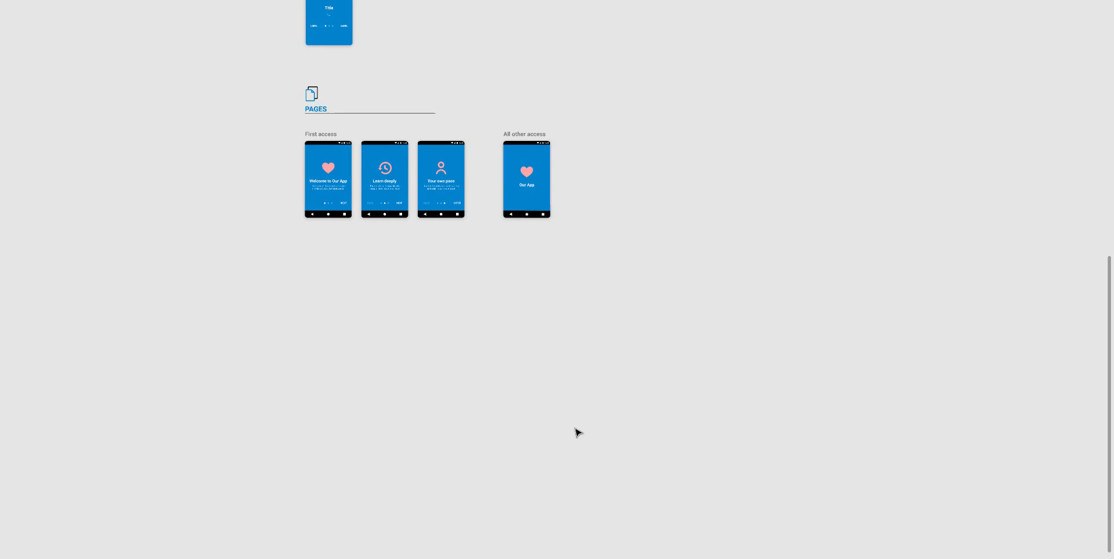
Step: Fit the overview from Atoms to Pages in view and bring back the hidden editor interface
{"action": "scroll", "coordinate": [408, 308], "scroll_direction": "down", "scroll_amount": 5}
{"action": "scroll", "coordinate": [414, 308], "scroll_direction": "up", "scroll_amount": 2}
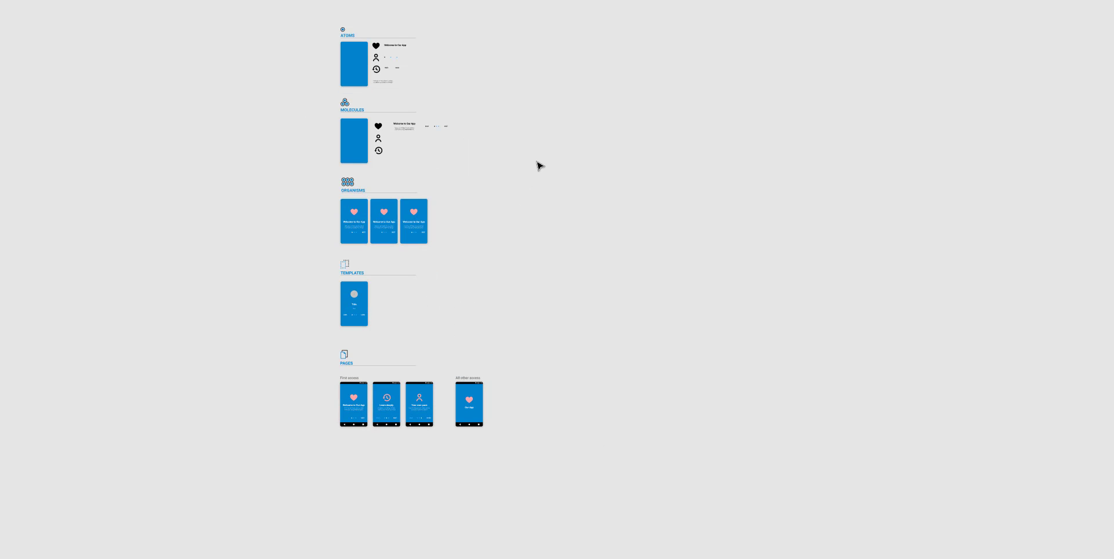
{"action": "key", "text": "ctrl+backslash"}
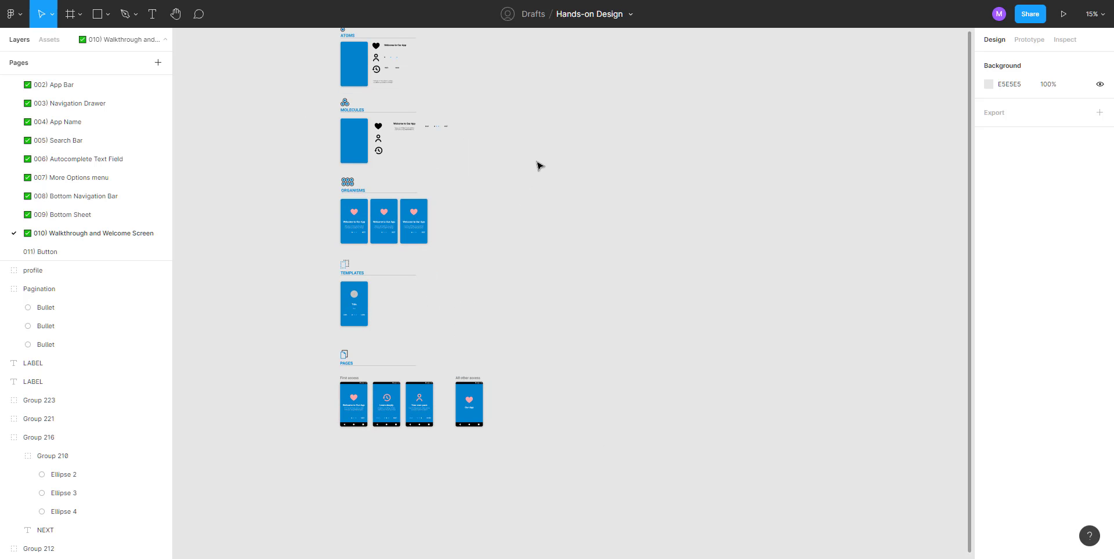
Step: Open the page "001) Android Navigation Bar" and examine its Molecule navigation bar up close
{"action": "scroll", "coordinate": [88, 168], "scroll_direction": "up", "scroll_amount": 2}
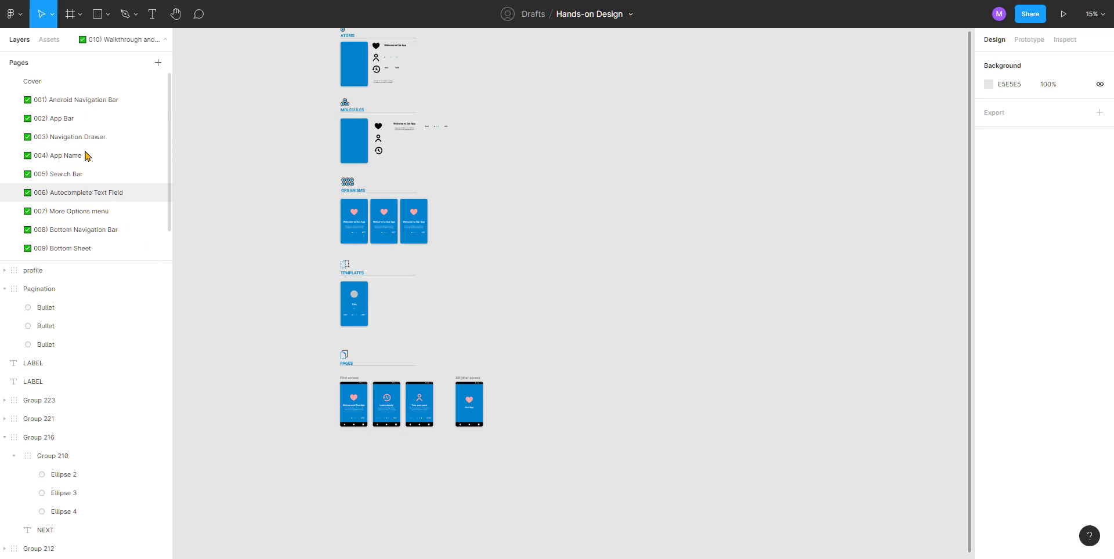
{"action": "left_click", "coordinate": [83, 102]}
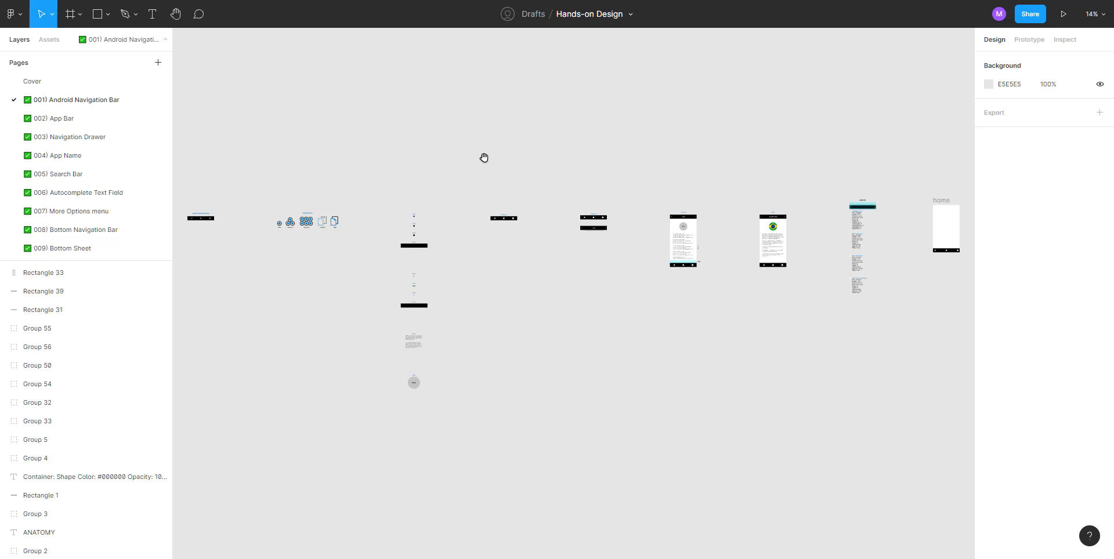
{"action": "scroll", "coordinate": [464, 154], "scroll_direction": "right", "scroll_amount": 1}
{"action": "scroll", "coordinate": [487, 156], "scroll_direction": "left", "scroll_amount": 3}
{"action": "scroll", "coordinate": [562, 207], "scroll_direction": "up", "scroll_amount": 10}
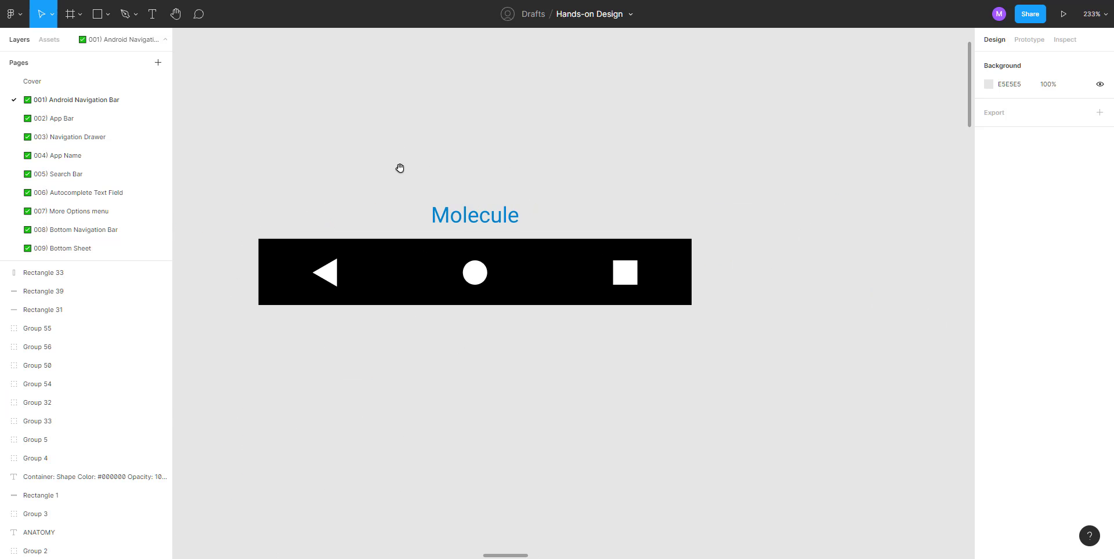
{"action": "left_click_drag", "start_coordinate": [401, 168], "coordinate": [433, 188]}
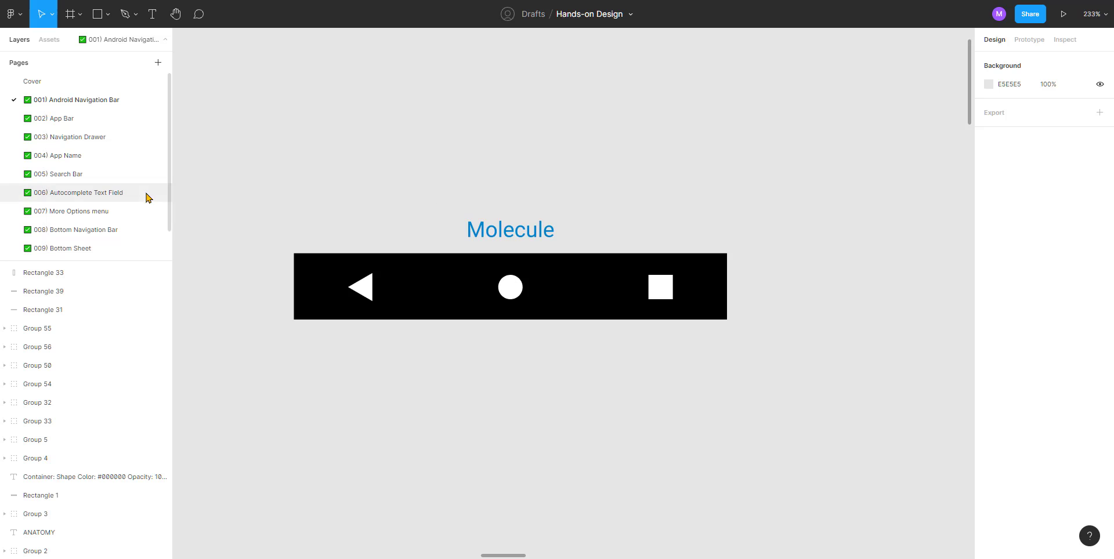
Step: Open the page "002) App Bar" and examine the App bar component with its status bar up close
{"action": "left_click", "coordinate": [65, 118]}
{"action": "scroll", "coordinate": [495, 142], "scroll_direction": "up", "scroll_amount": 3}
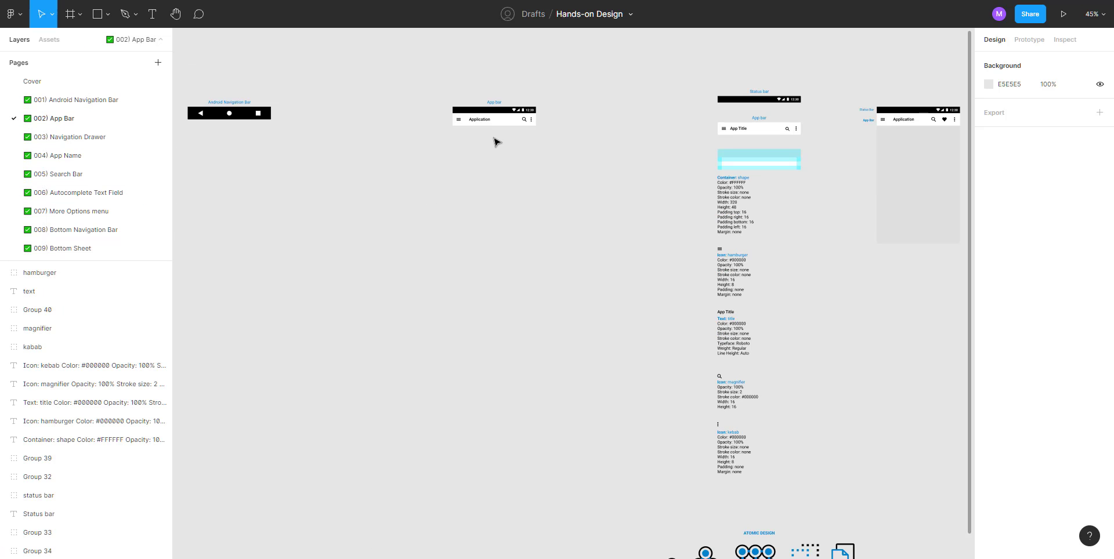
{"action": "scroll", "coordinate": [508, 154], "scroll_direction": "up", "scroll_amount": 5, "text": "ctrl"}
{"action": "scroll", "coordinate": [514, 156], "scroll_direction": "up", "scroll_amount": 5, "text": "ctrl"}
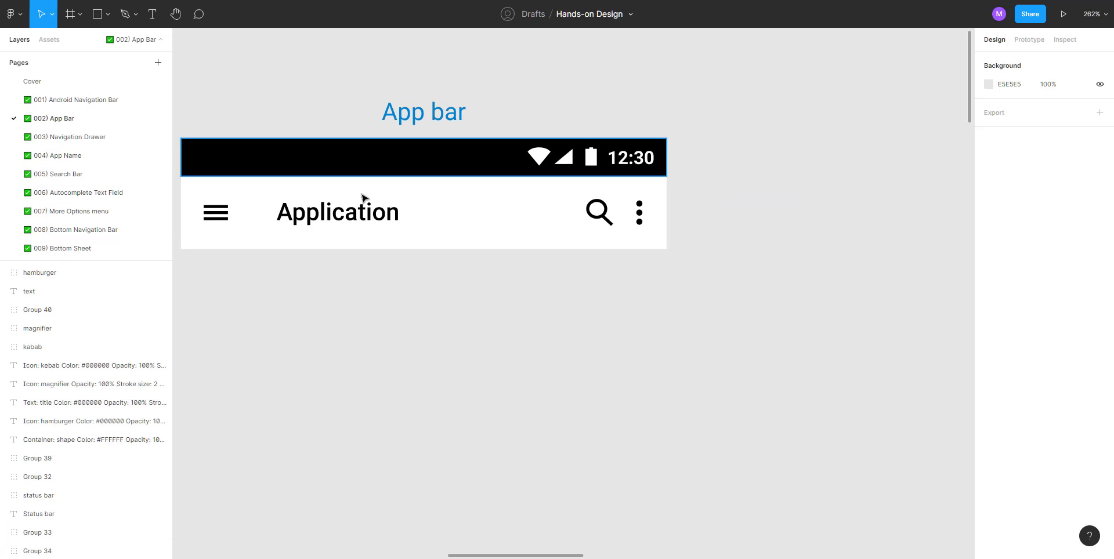
Step: Open the page "003) Navigation Drawer" and examine the Organism screen with its status bar and app bar up close
{"action": "scroll", "coordinate": [432, 273], "scroll_direction": "left", "scroll_amount": 5}
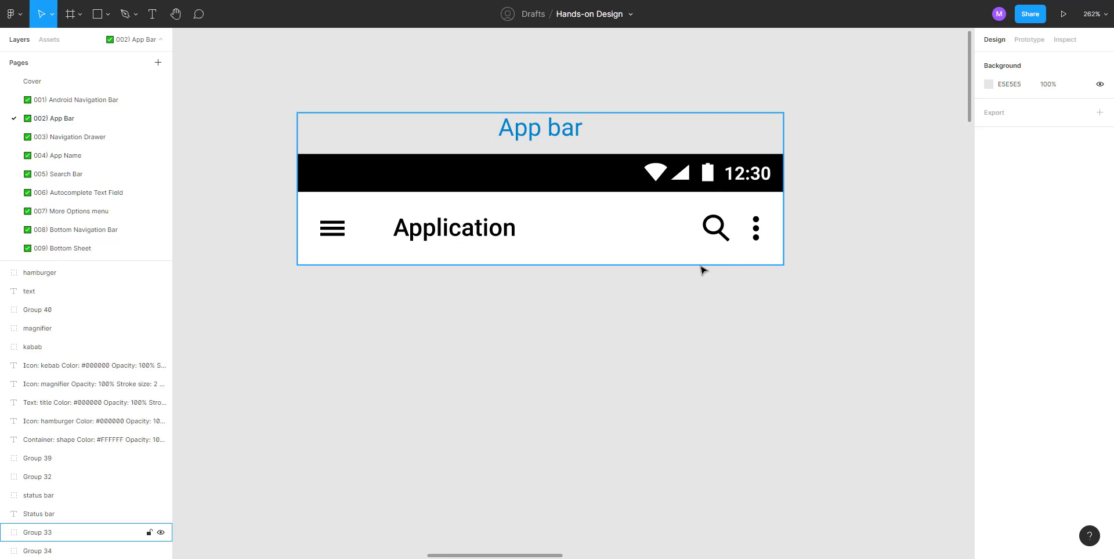
{"action": "left_click", "coordinate": [88, 143]}
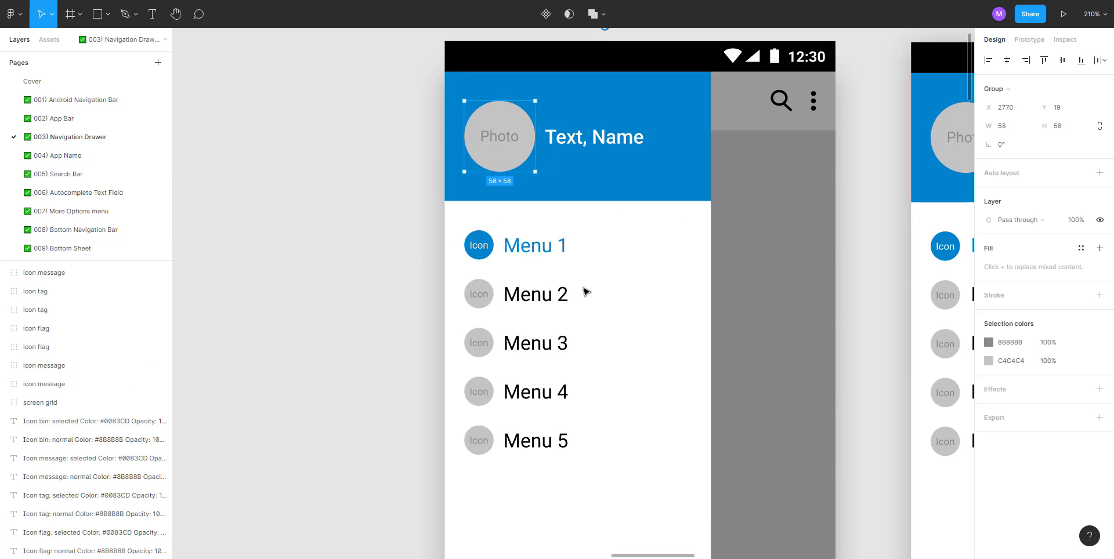
{"action": "scroll", "coordinate": [545, 310], "scroll_direction": "down", "scroll_amount": 2}
{"action": "scroll", "coordinate": [529, 314], "scroll_direction": "down", "scroll_amount": 2, "text": "ctrl"}
{"action": "left_click_drag", "start_coordinate": [327, 247], "coordinate": [592, 271]}
{"action": "scroll", "coordinate": [390, 255], "scroll_direction": "down", "scroll_amount": 6, "text": "ctrl"}
{"action": "left_click", "coordinate": [260, 265]}
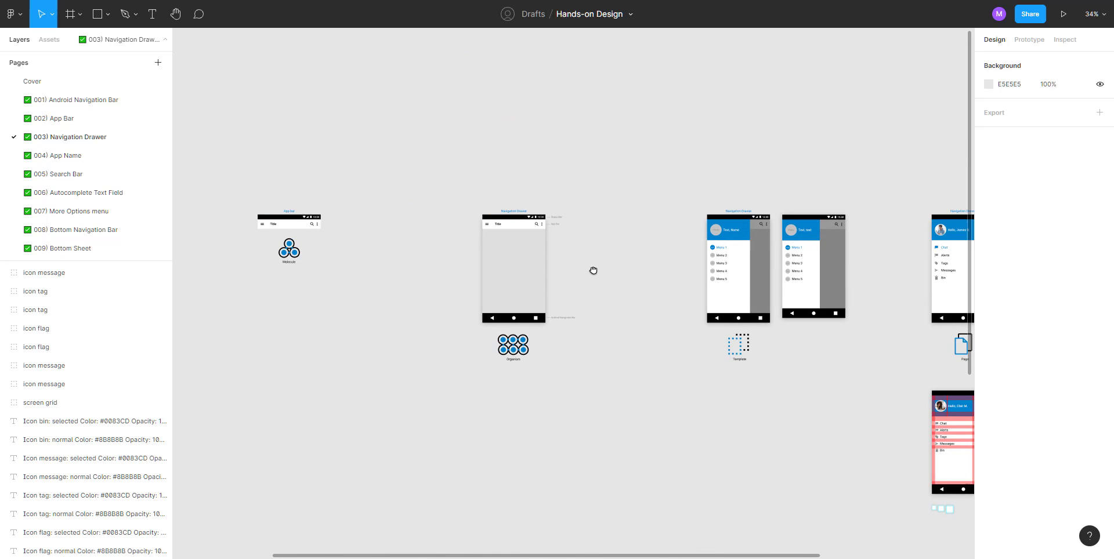
{"action": "scroll", "coordinate": [493, 229], "scroll_direction": "up", "scroll_amount": 8, "text": "ctrl"}
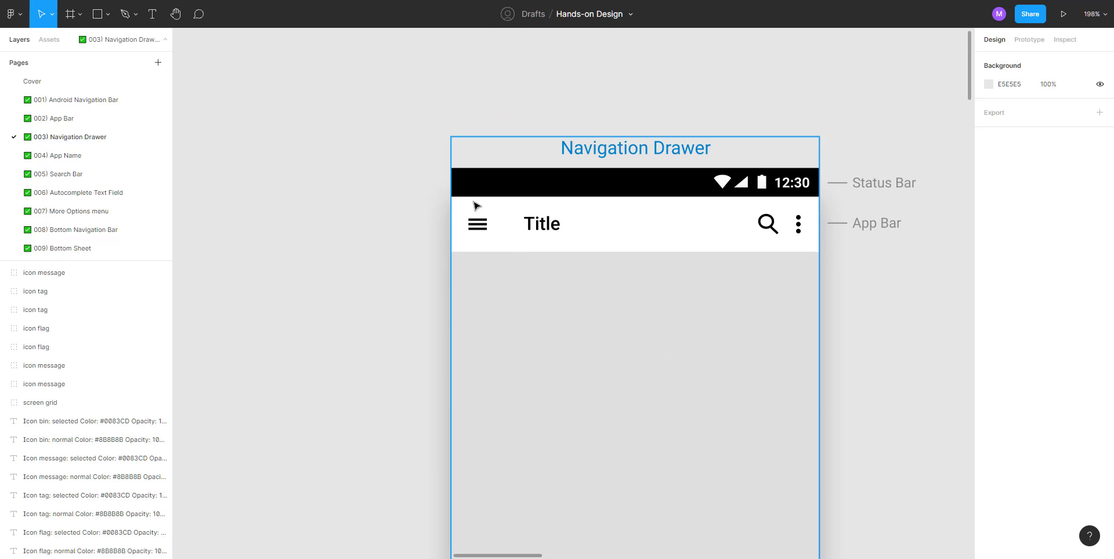
Step: Examine the Template navigation drawer with its photo header and the items Menu 1 to Menu 5 up close
{"action": "scroll", "coordinate": [510, 284], "scroll_direction": "down", "scroll_amount": 4, "text": "ctrl"}
{"action": "left_click_drag", "start_coordinate": [795, 293], "coordinate": [419, 295]}
{"action": "scroll", "coordinate": [418, 296], "scroll_direction": "up", "scroll_amount": 3, "text": "ctrl"}
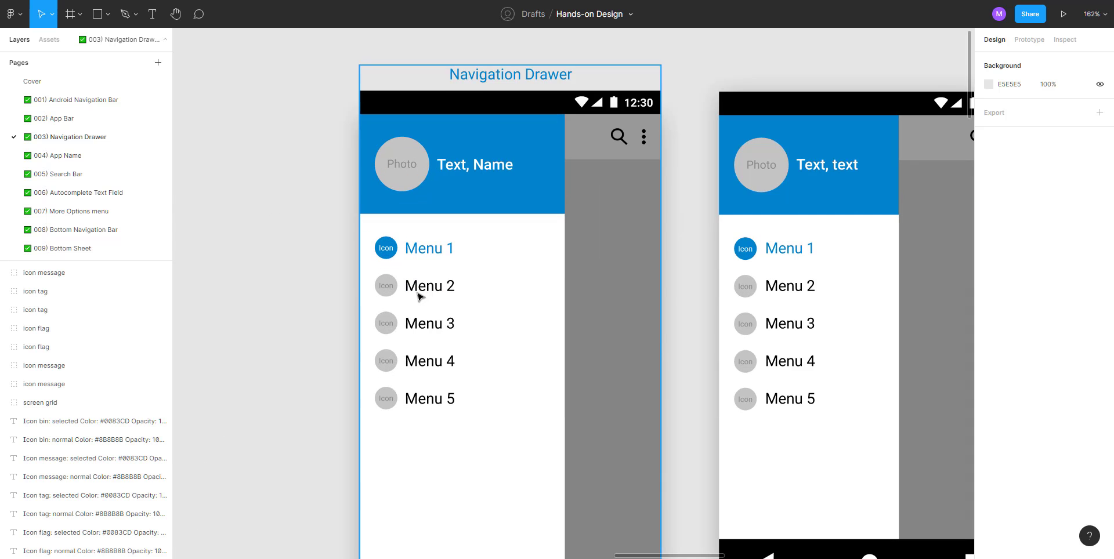
{"action": "scroll", "coordinate": [419, 296], "scroll_direction": "down", "scroll_amount": 1}
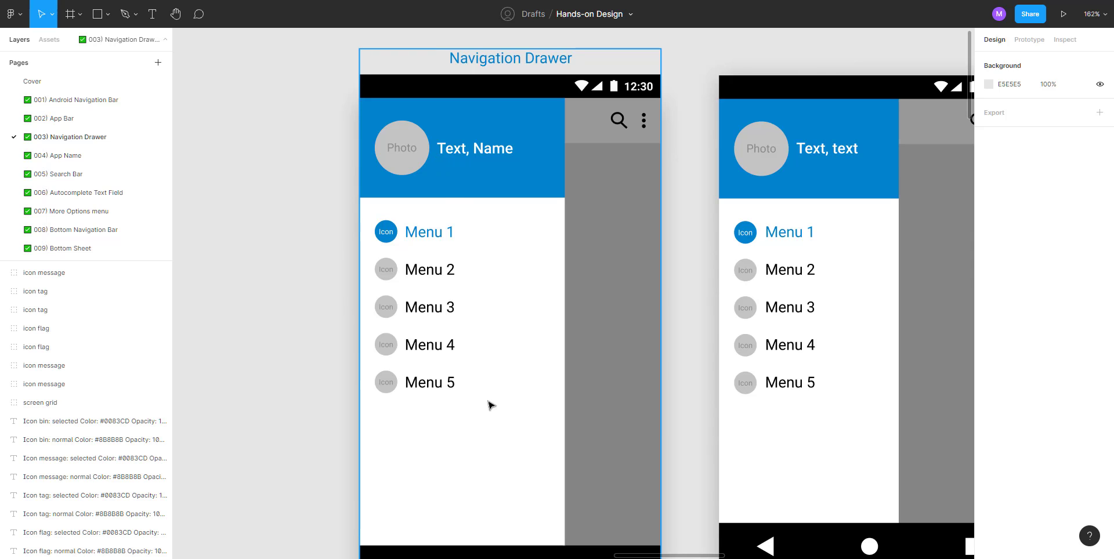
Step: Open the page "004) App Name" and examine the "My Tasks" title on the first Flow screen up close
{"action": "left_click", "coordinate": [97, 158]}
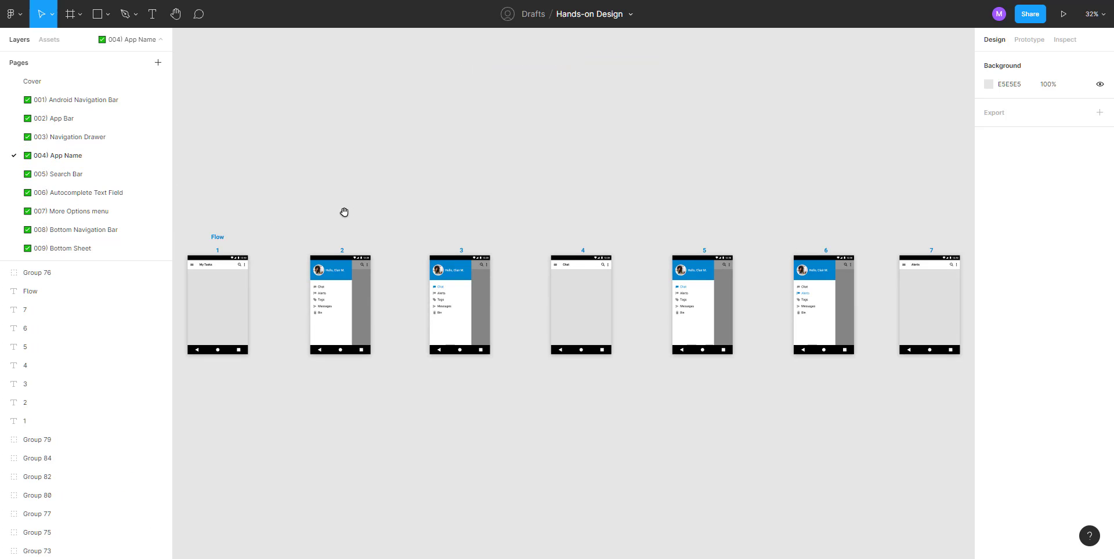
{"action": "left_click_drag", "start_coordinate": [343, 211], "coordinate": [412, 172]}
{"action": "left_click_drag", "start_coordinate": [319, 172], "coordinate": [468, 167]}
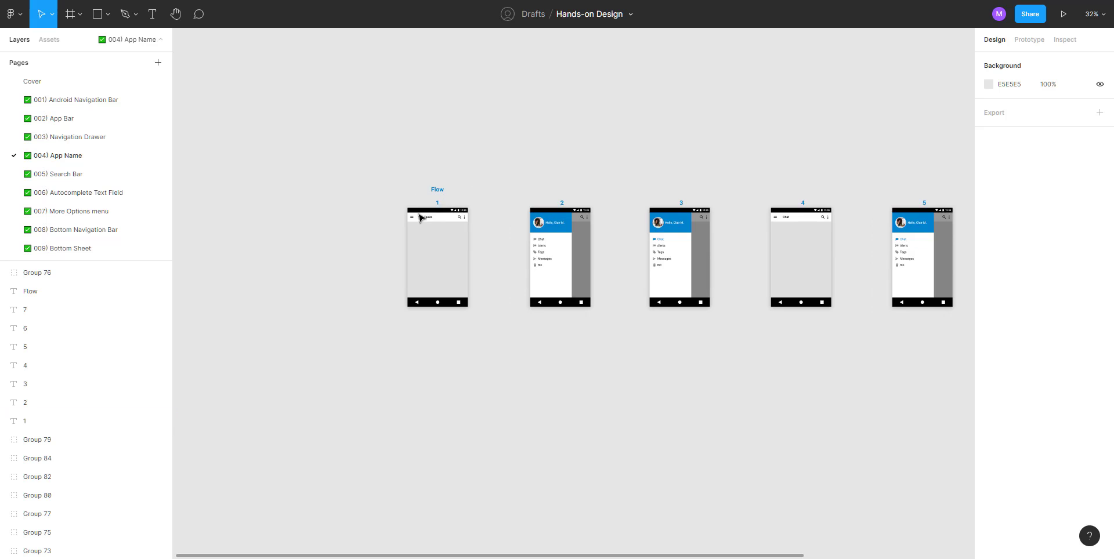
{"action": "scroll", "coordinate": [432, 224], "scroll_direction": "up", "scroll_amount": 10}
{"action": "scroll", "coordinate": [445, 232], "scroll_direction": "up", "scroll_amount": 5}
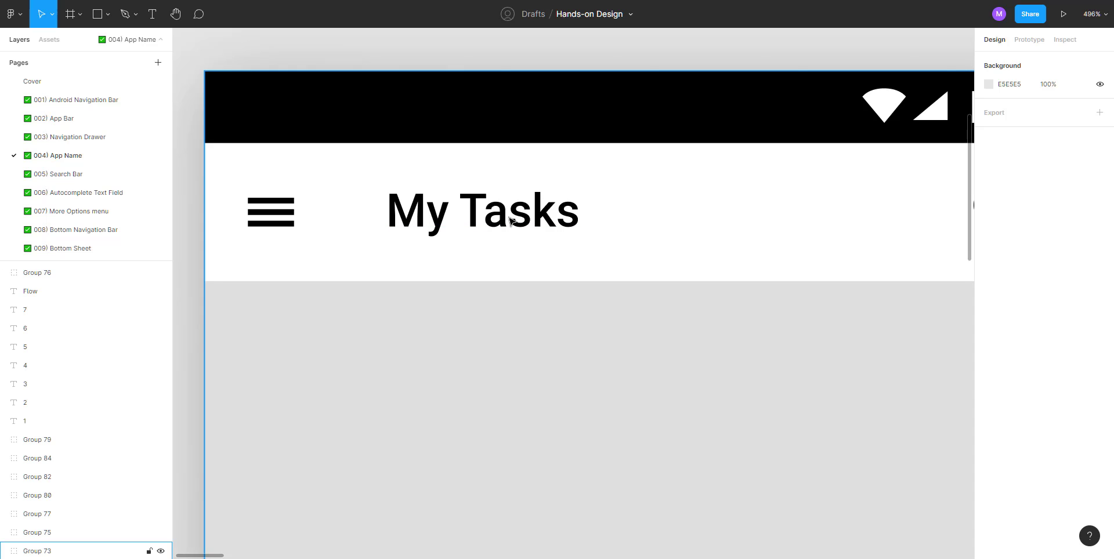
Step: Open the page "005) Search Bar" and examine the Organisms' search bar states and the Empty State Message
{"action": "left_click", "coordinate": [94, 176]}
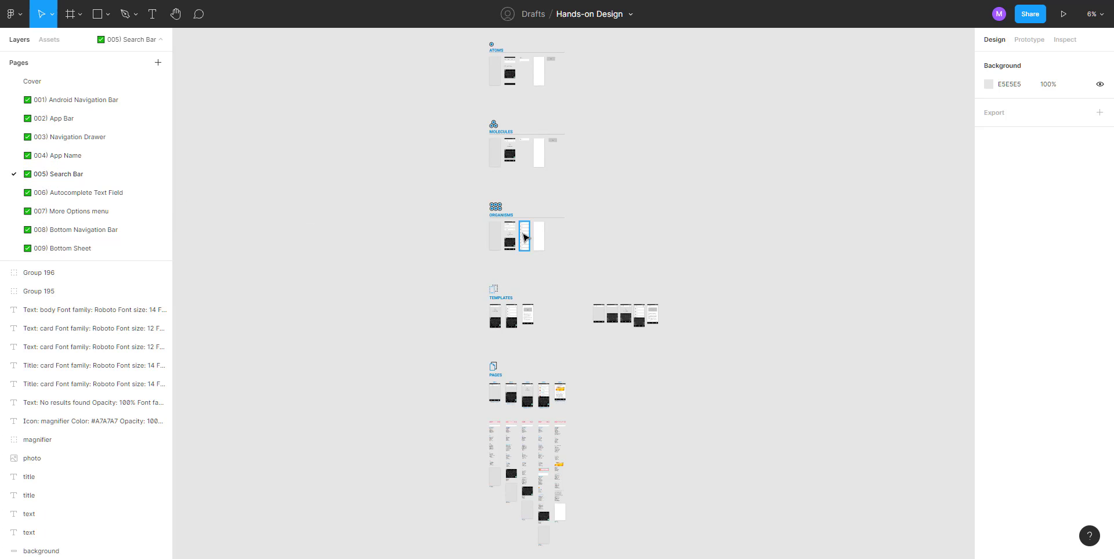
{"action": "scroll", "coordinate": [524, 237], "scroll_direction": "up", "scroll_amount": 15}
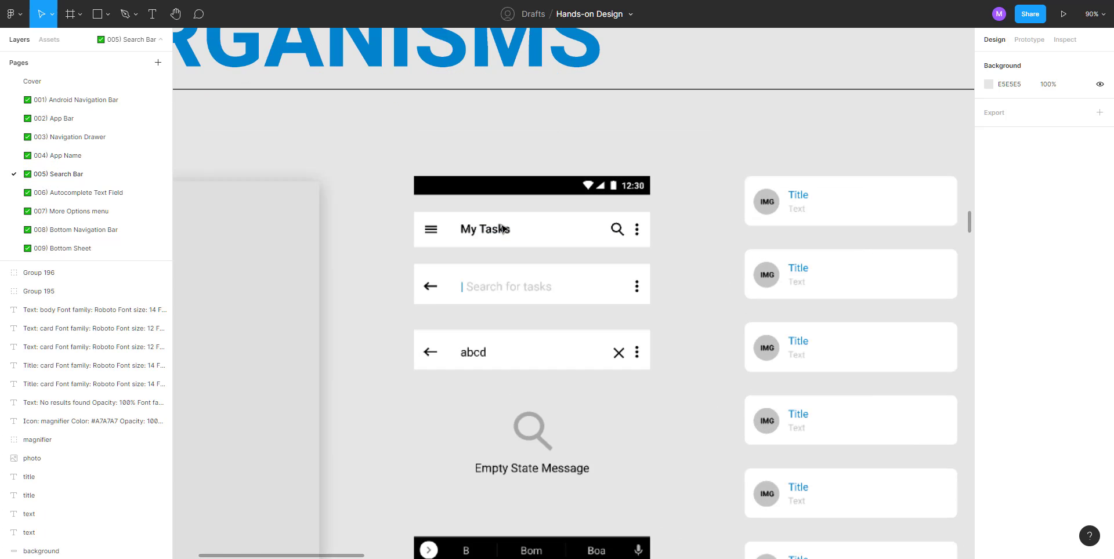
{"action": "scroll", "coordinate": [502, 228], "scroll_direction": "up", "scroll_amount": 5}
{"action": "scroll", "coordinate": [502, 229], "scroll_direction": "up", "scroll_amount": 8}
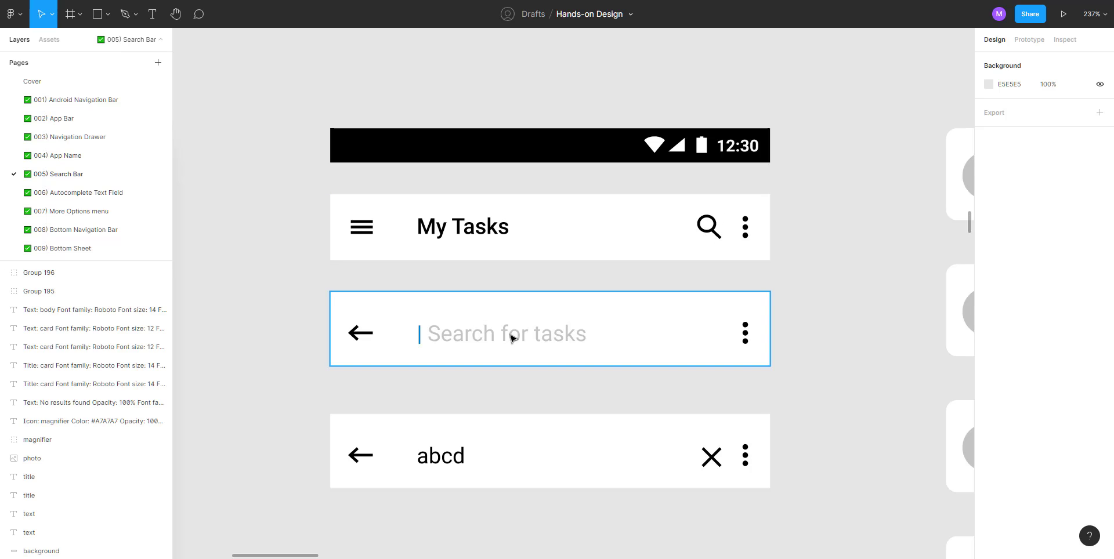
{"action": "scroll", "coordinate": [488, 333], "scroll_direction": "down", "scroll_amount": 2}
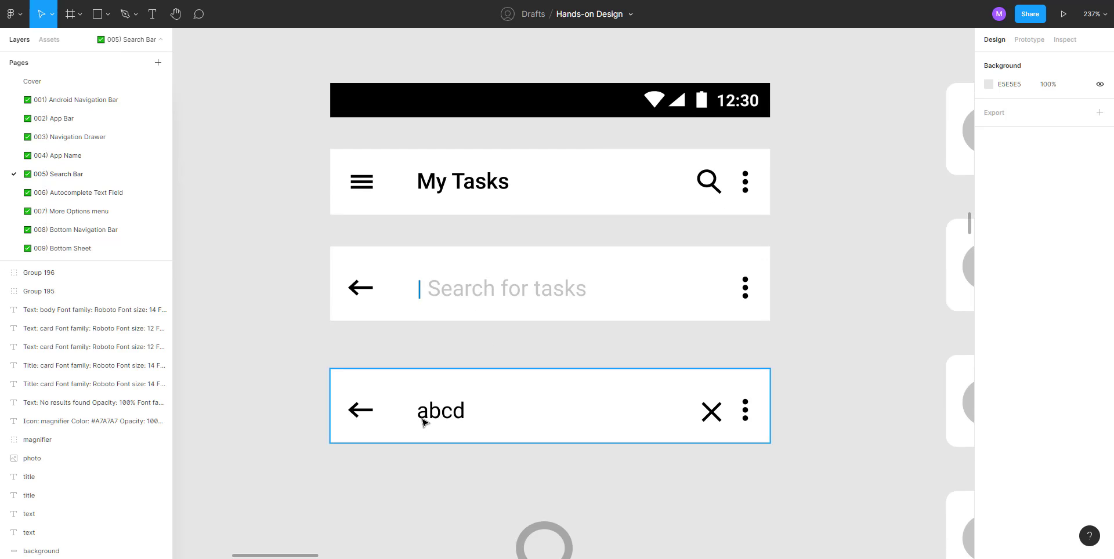
{"action": "scroll", "coordinate": [442, 406], "scroll_direction": "down", "scroll_amount": 5}
{"action": "scroll", "coordinate": [442, 406], "scroll_direction": "down", "scroll_amount": 5}
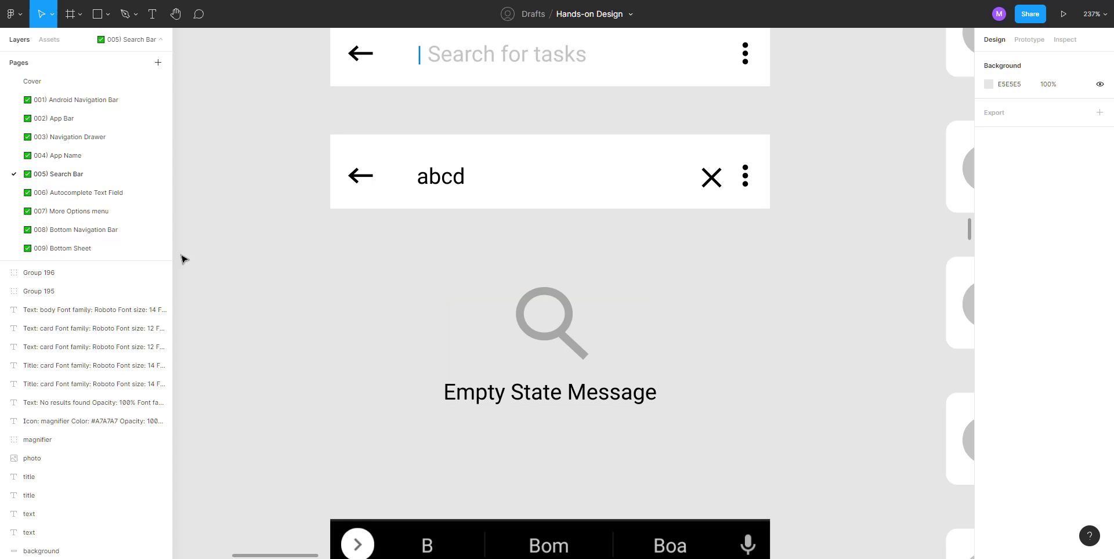
Step: Open the page "006) Autocomplete Text Field" and examine the STEP 3 suggestion list, then the overall four-step flow
{"action": "left_click", "coordinate": [99, 193]}
{"action": "scroll", "coordinate": [557, 255], "scroll_direction": "up", "scroll_amount": 2}
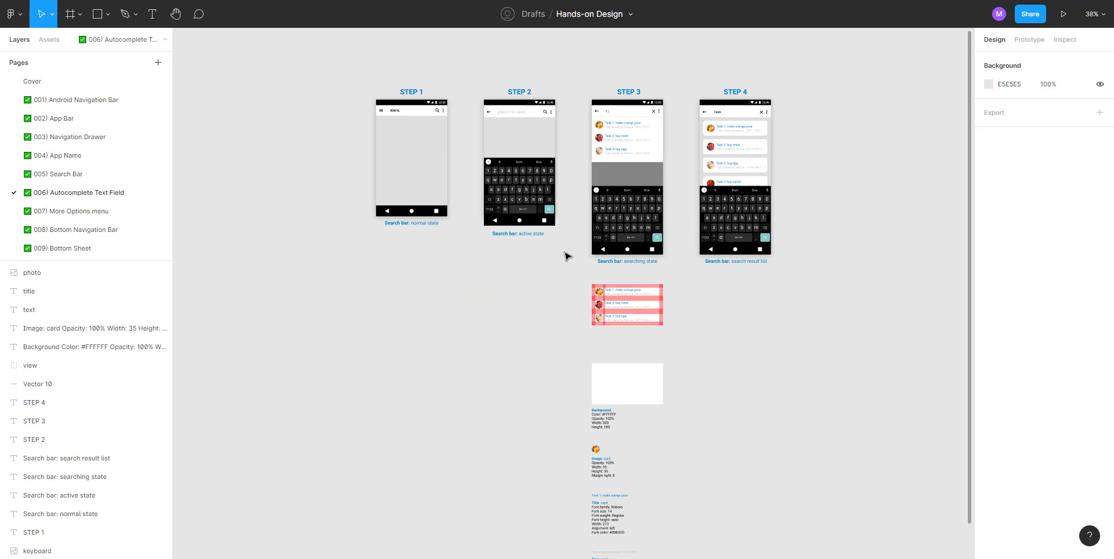
{"action": "scroll", "coordinate": [446, 164], "scroll_direction": "up", "scroll_amount": 6, "text": "ctrl"}
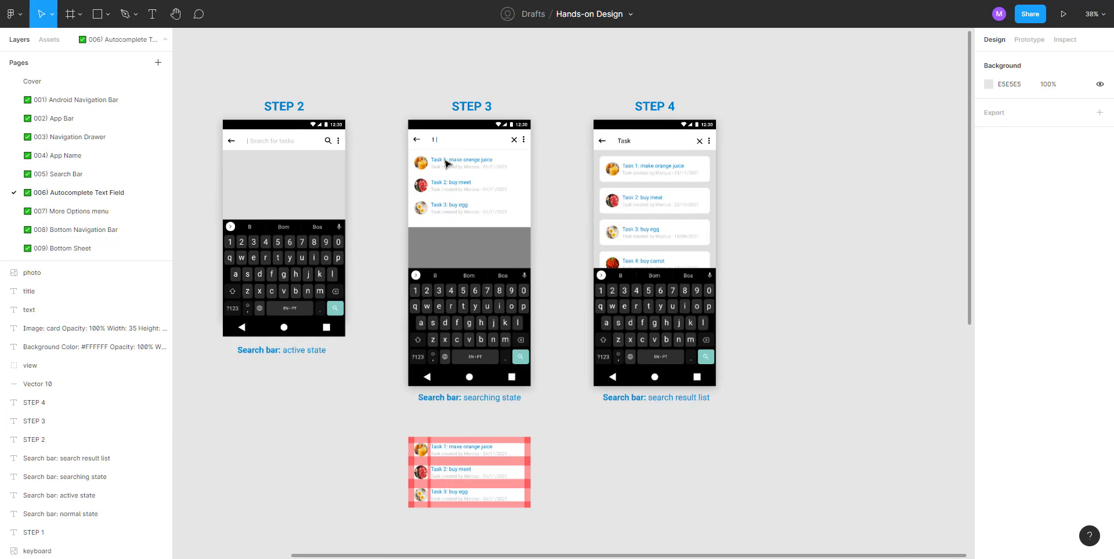
{"action": "scroll", "coordinate": [444, 165], "scroll_direction": "up", "scroll_amount": 2}
{"action": "scroll", "coordinate": [432, 150], "scroll_direction": "up", "scroll_amount": 4, "text": "ctrl"}
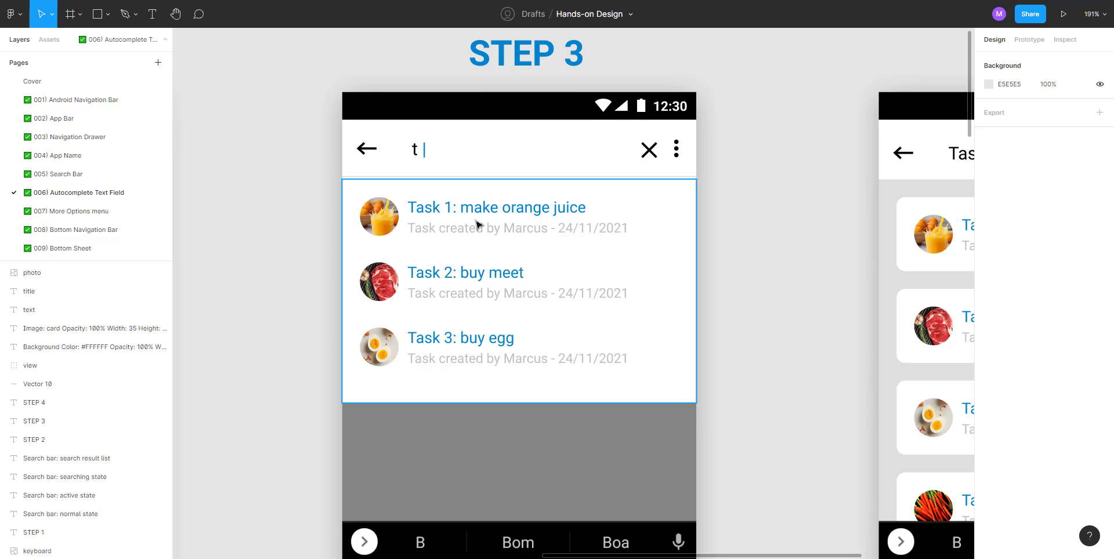
{"action": "scroll", "coordinate": [476, 225], "scroll_direction": "down", "scroll_amount": 5}
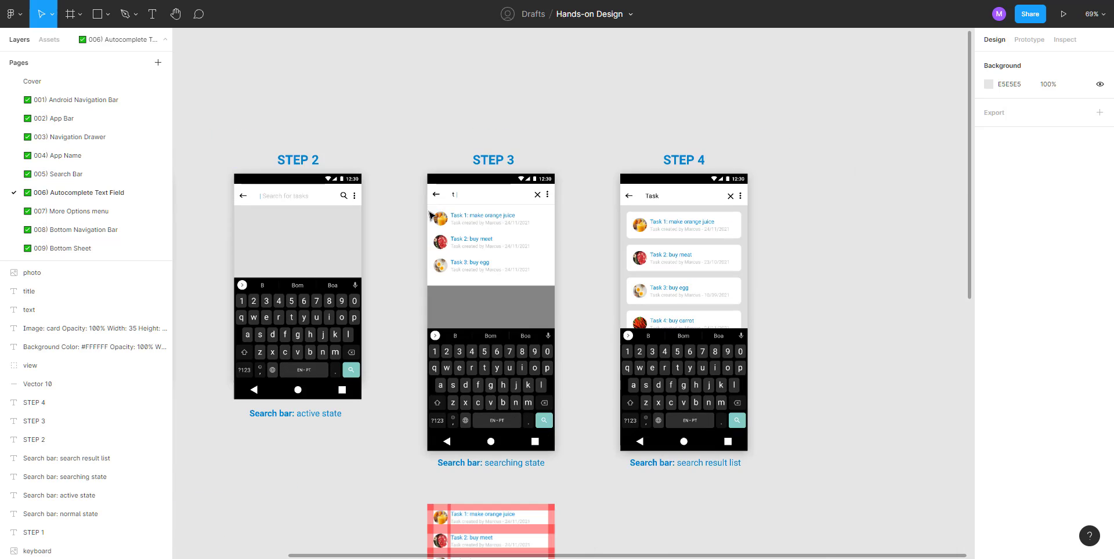
{"action": "scroll", "coordinate": [415, 331], "scroll_direction": "down", "scroll_amount": 2}
{"action": "scroll", "coordinate": [416, 330], "scroll_direction": "down", "scroll_amount": 3}
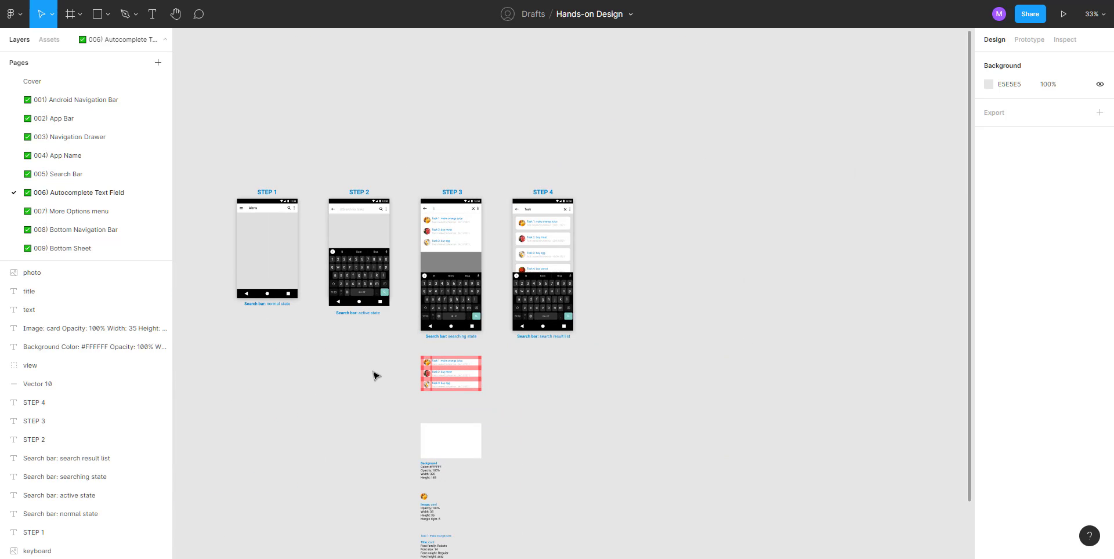
Step: Open the page "007) More Options menu" and compare the normal state with the expanded menu of the active state
{"action": "left_click", "coordinate": [107, 212]}
{"action": "scroll", "coordinate": [514, 311], "scroll_direction": "up", "scroll_amount": 3}
{"action": "scroll", "coordinate": [542, 232], "scroll_direction": "up", "scroll_amount": 6}
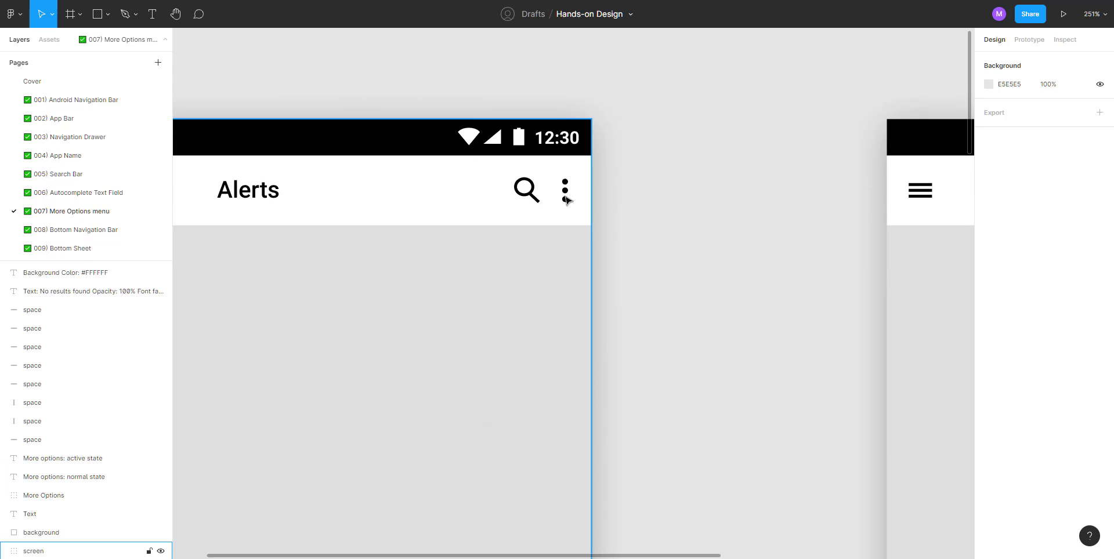
{"action": "scroll", "coordinate": [566, 200], "scroll_direction": "down", "scroll_amount": 5}
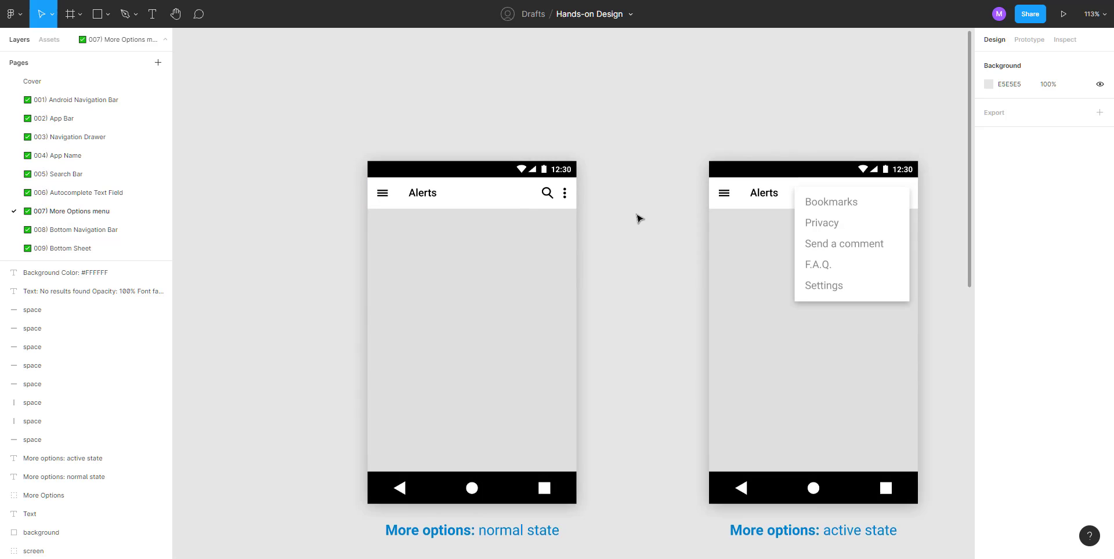
{"action": "left_click_drag", "start_coordinate": [638, 217], "coordinate": [534, 219]}
{"action": "scroll", "coordinate": [466, 202], "scroll_direction": "up", "scroll_amount": 3}
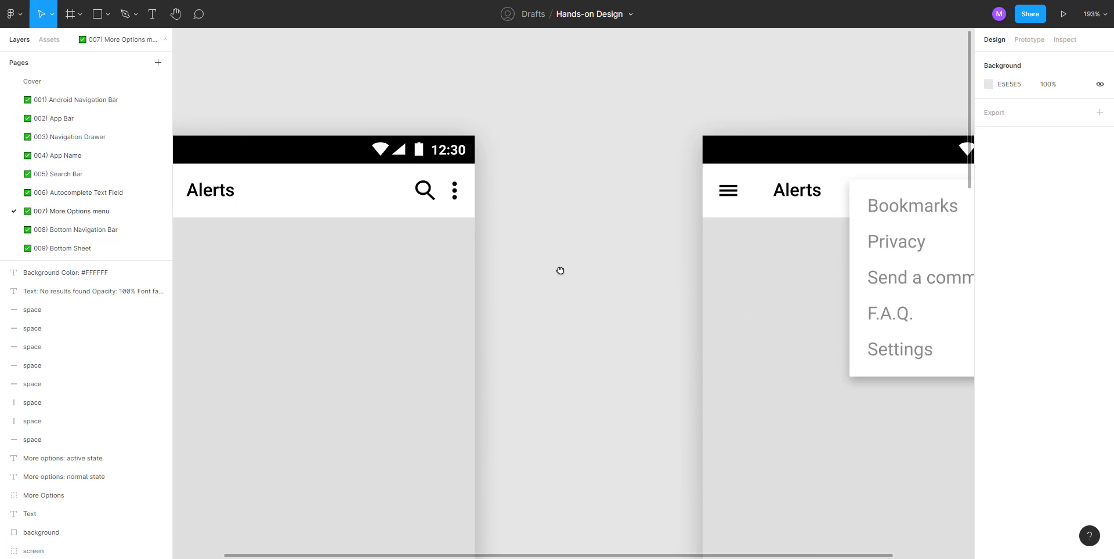
{"action": "left_click_drag", "start_coordinate": [560, 270], "coordinate": [139, 258]}
{"action": "scroll", "coordinate": [456, 215], "scroll_direction": "up", "scroll_amount": 1}
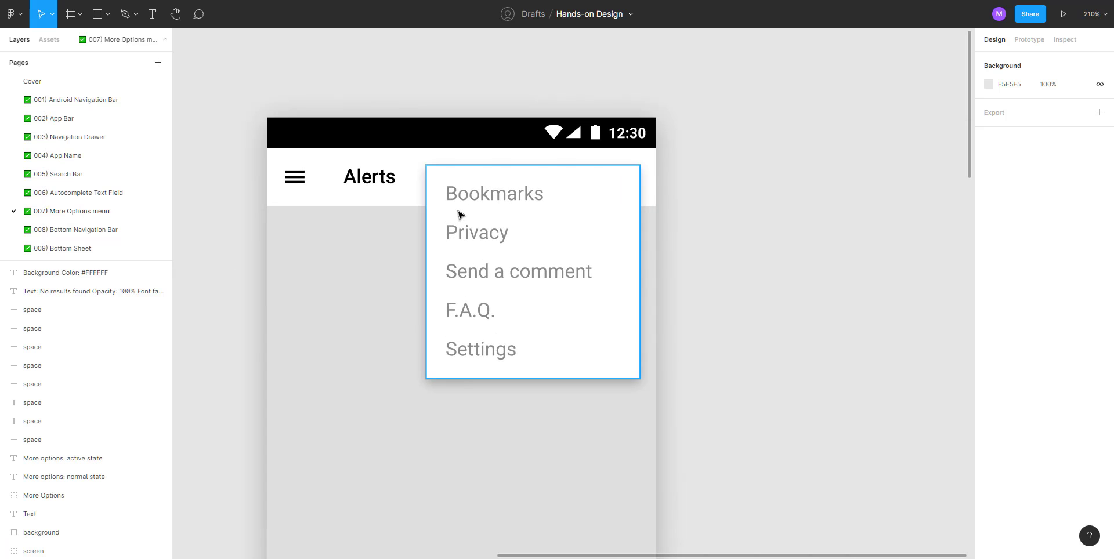
{"action": "scroll", "coordinate": [469, 312], "scroll_direction": "up", "scroll_amount": 3}
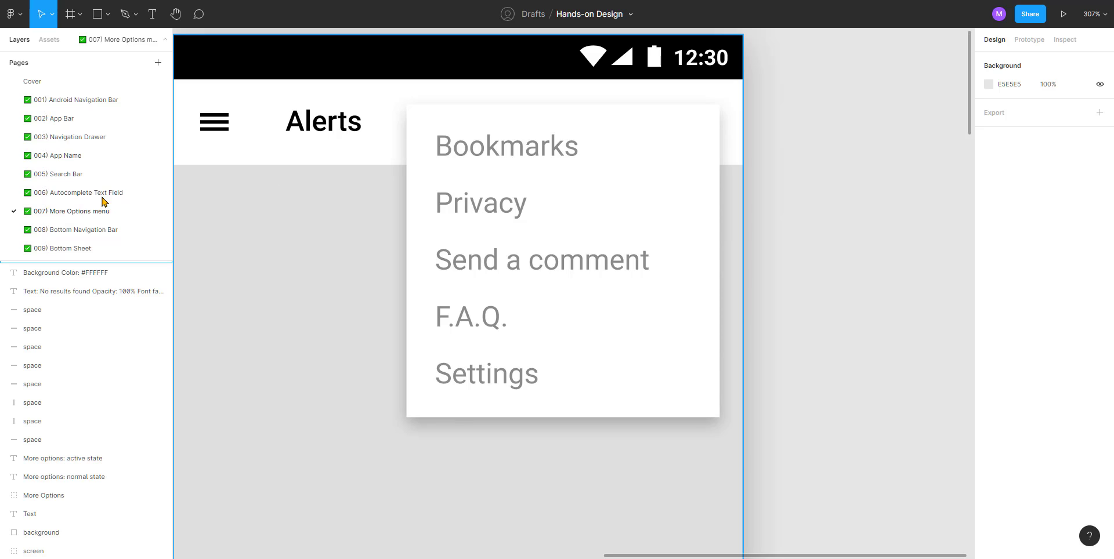
Step: Open the page "008) Bottom Navigation Bar" and examine its Atoms and Molecules sections
{"action": "left_click", "coordinate": [100, 234]}
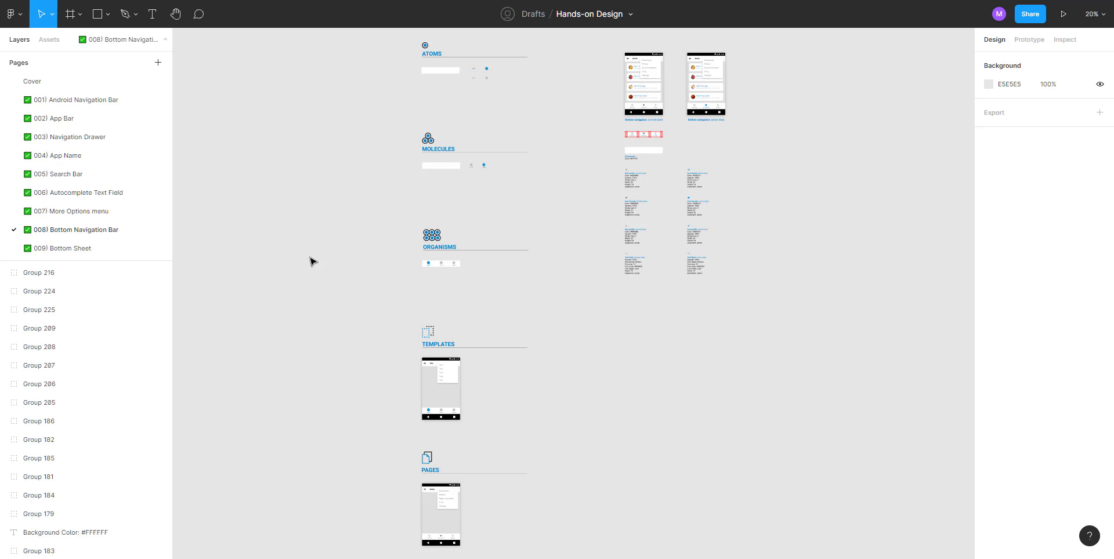
{"action": "scroll", "coordinate": [458, 206], "scroll_direction": "up", "scroll_amount": 3, "text": "ctrl"}
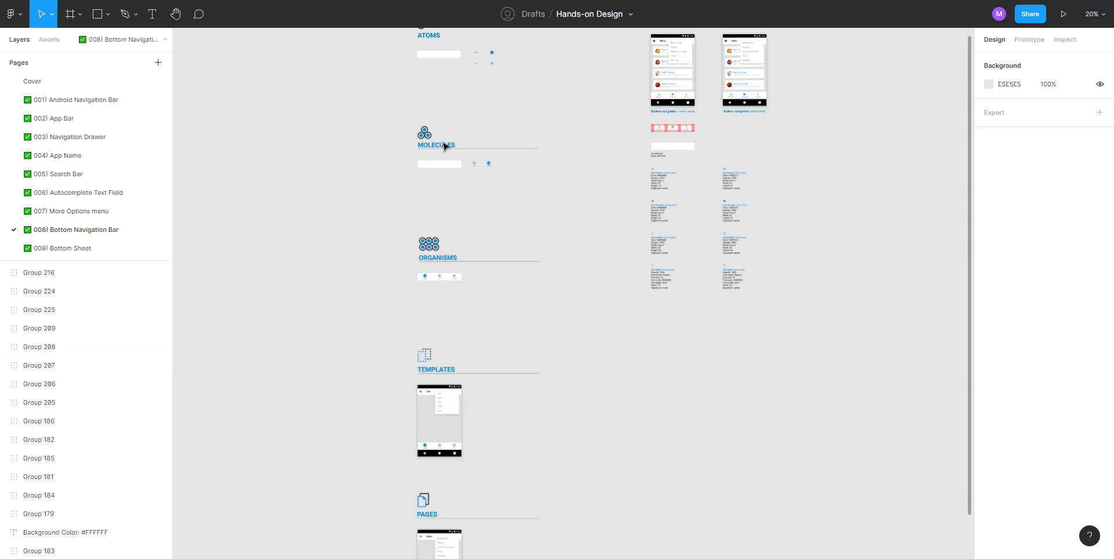
{"action": "scroll", "coordinate": [453, 217], "scroll_direction": "up", "scroll_amount": 3}
{"action": "scroll", "coordinate": [454, 217], "scroll_direction": "up", "scroll_amount": 3}
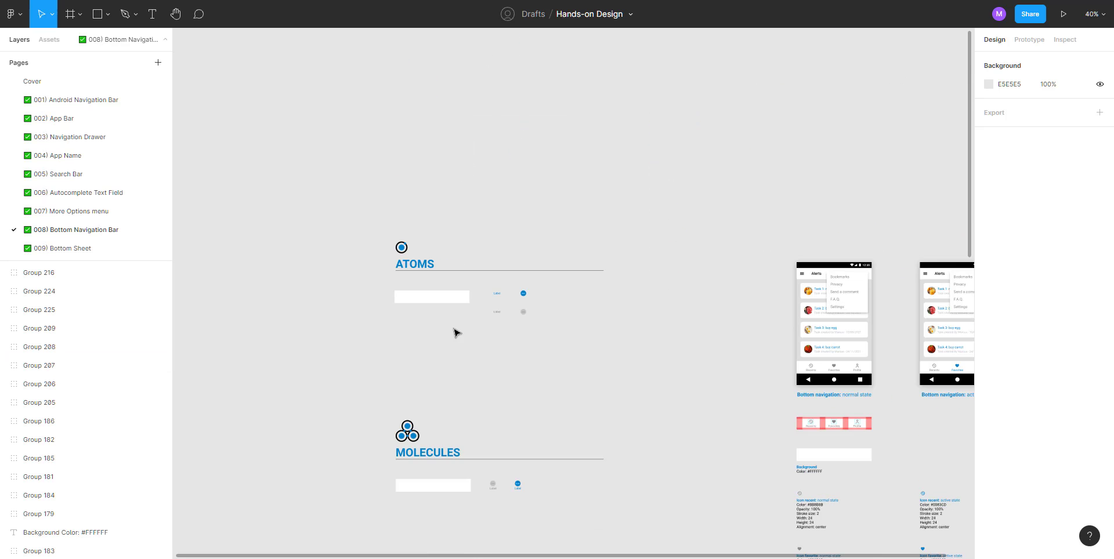
{"action": "scroll", "coordinate": [455, 331], "scroll_direction": "up", "scroll_amount": 5, "text": "ctrl"}
{"action": "scroll", "coordinate": [486, 299], "scroll_direction": "down", "scroll_amount": 15}
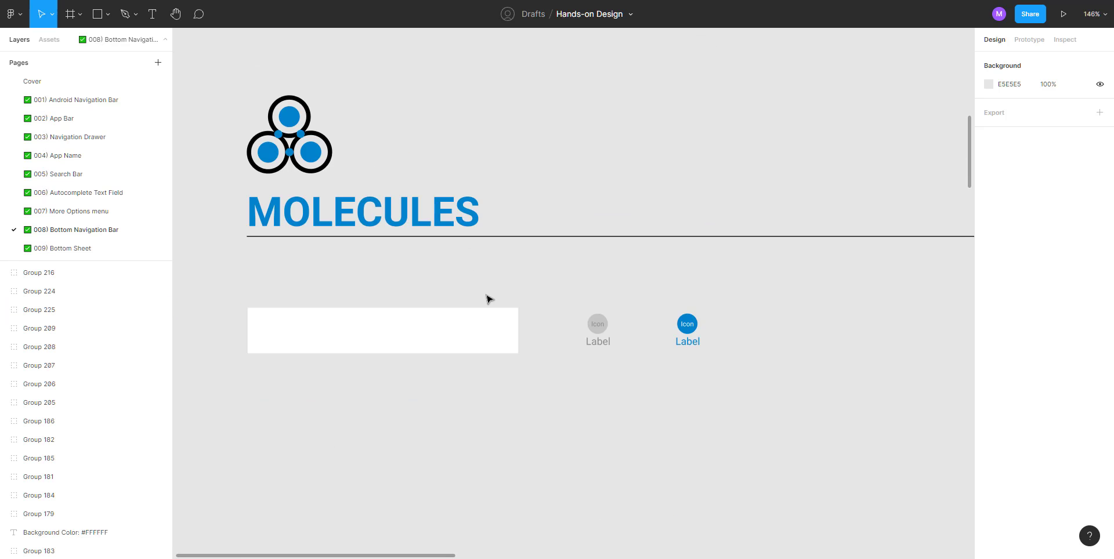
Step: Examine the bottom navigation bar in the Organisms, Templates and Pages sections
{"action": "scroll", "coordinate": [442, 208], "scroll_direction": "down", "scroll_amount": 12}
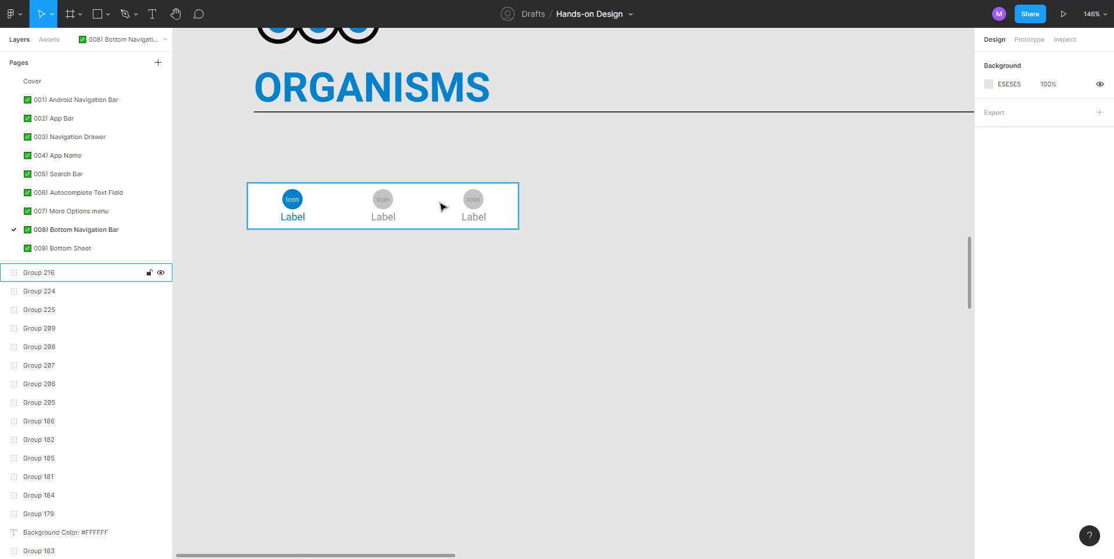
{"action": "scroll", "coordinate": [391, 304], "scroll_direction": "down", "scroll_amount": 6}
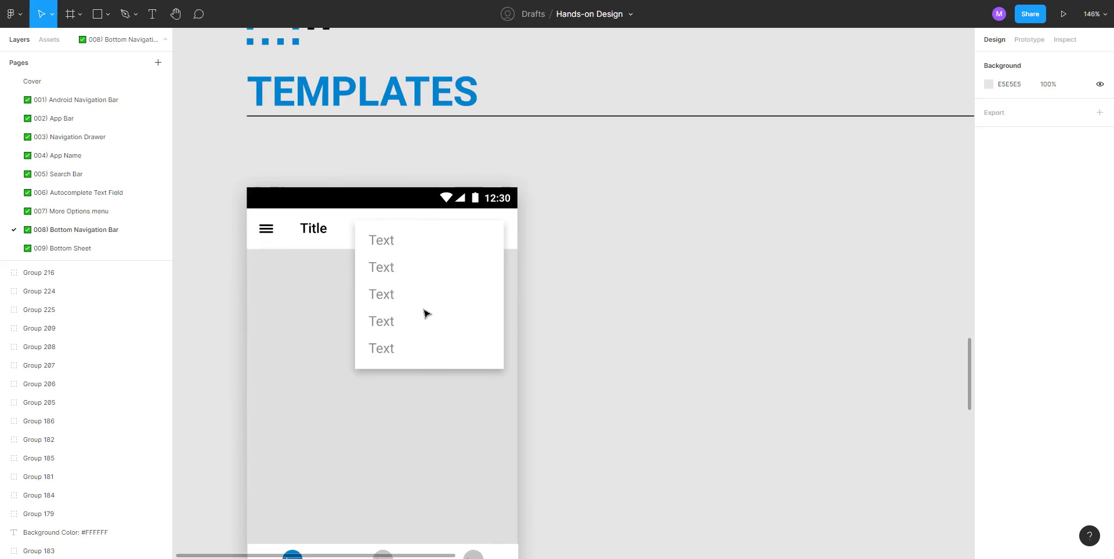
{"action": "scroll", "coordinate": [420, 333], "scroll_direction": "down", "scroll_amount": 15}
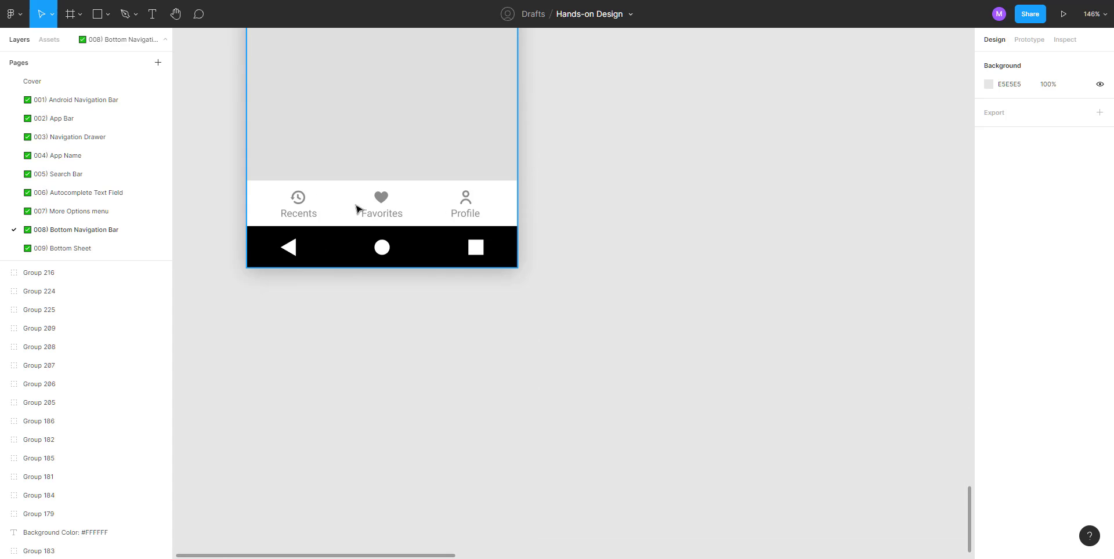
{"action": "scroll", "coordinate": [360, 224], "scroll_direction": "up", "scroll_amount": 10}
{"action": "scroll", "coordinate": [361, 224], "scroll_direction": "down", "scroll_amount": 4}
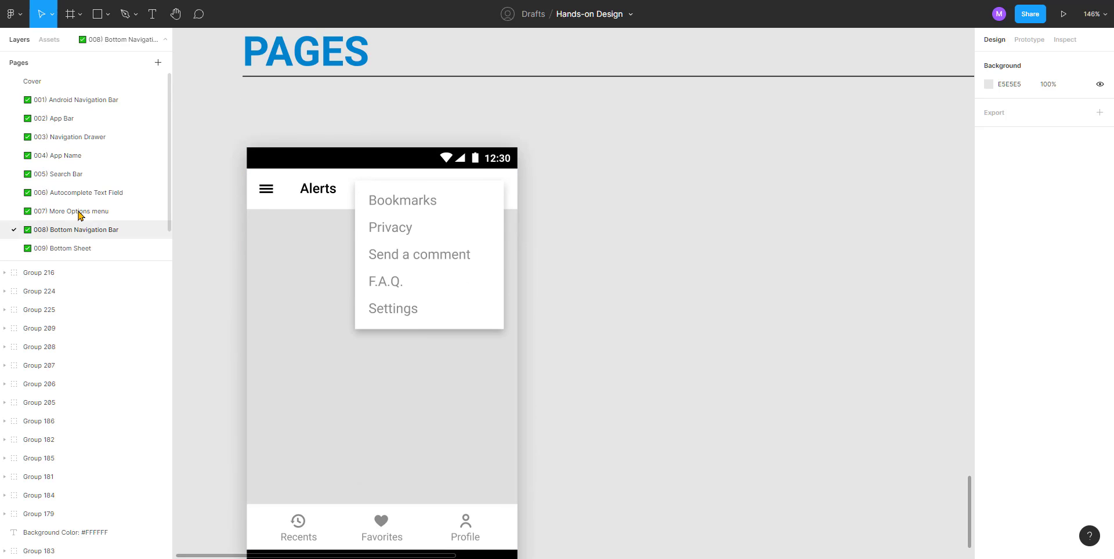
Step: Open the page "009) Bottom Sheet" and look through its sections from Atoms to Templates
{"action": "scroll", "coordinate": [79, 216], "scroll_direction": "down", "scroll_amount": 1}
{"action": "left_click", "coordinate": [62, 215]}
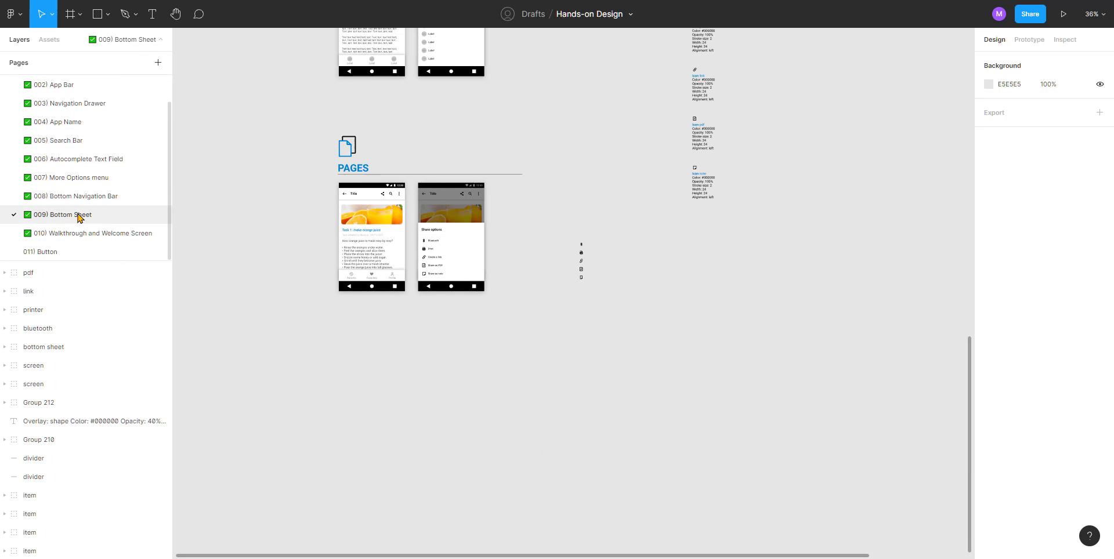
{"action": "scroll", "coordinate": [314, 300], "scroll_direction": "up", "scroll_amount": 5}
{"action": "scroll", "coordinate": [314, 300], "scroll_direction": "up", "scroll_amount": 5}
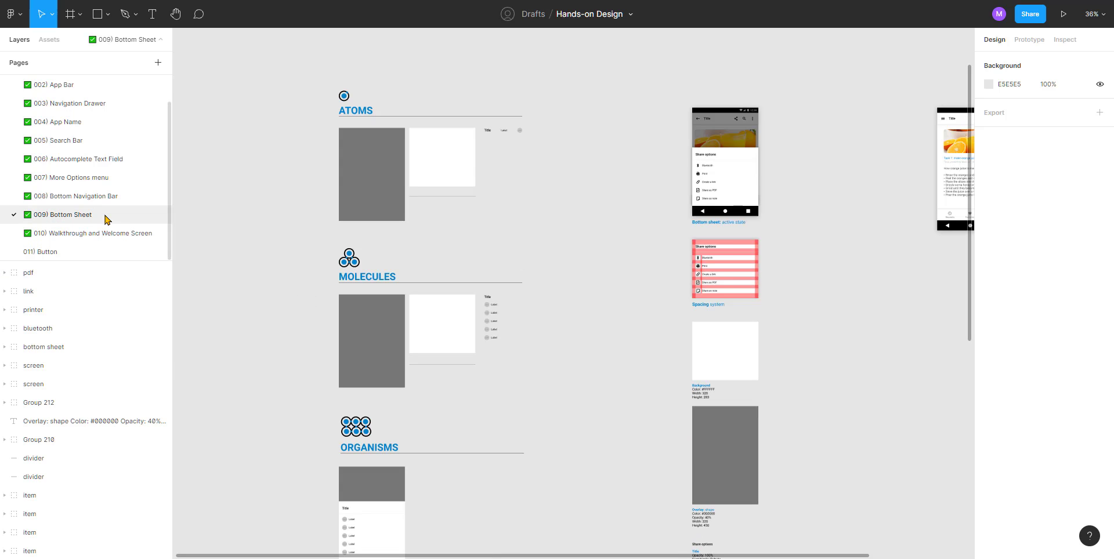
{"action": "scroll", "coordinate": [344, 268], "scroll_direction": "down", "scroll_amount": 2}
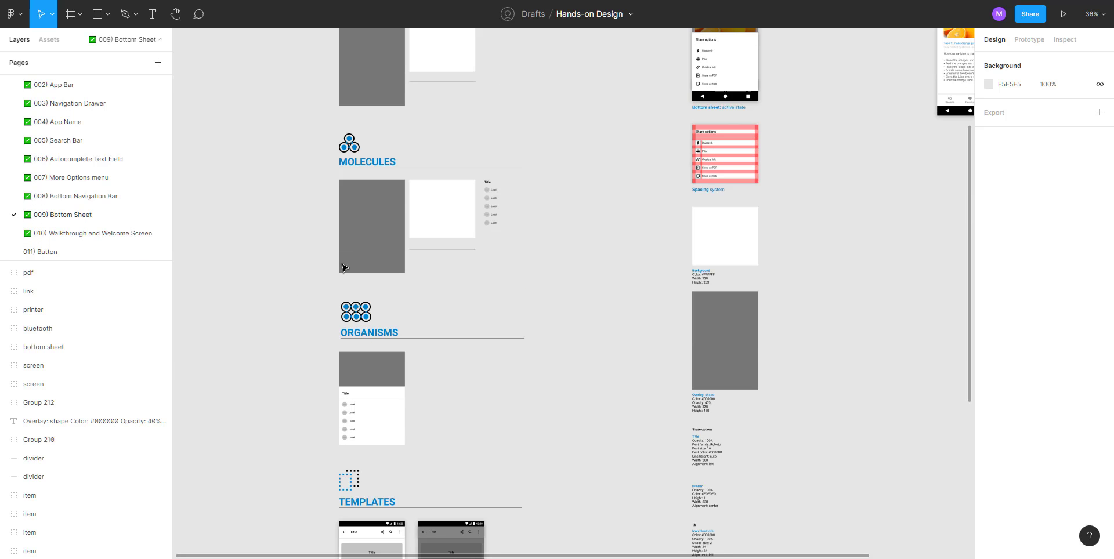
Step: Examine the app bar with its share icon in the "SHARE NEW ICON" section above the Atoms section
{"action": "scroll", "coordinate": [452, 250], "scroll_direction": "up", "scroll_amount": 6}
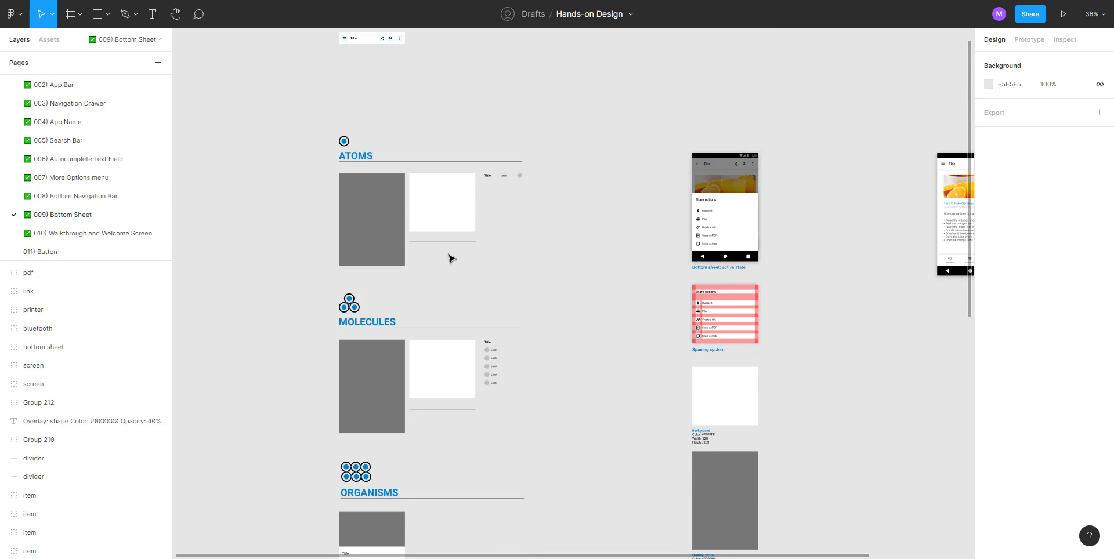
{"action": "scroll", "coordinate": [441, 258], "scroll_direction": "down", "scroll_amount": 1}
{"action": "scroll", "coordinate": [354, 183], "scroll_direction": "up", "scroll_amount": 10}
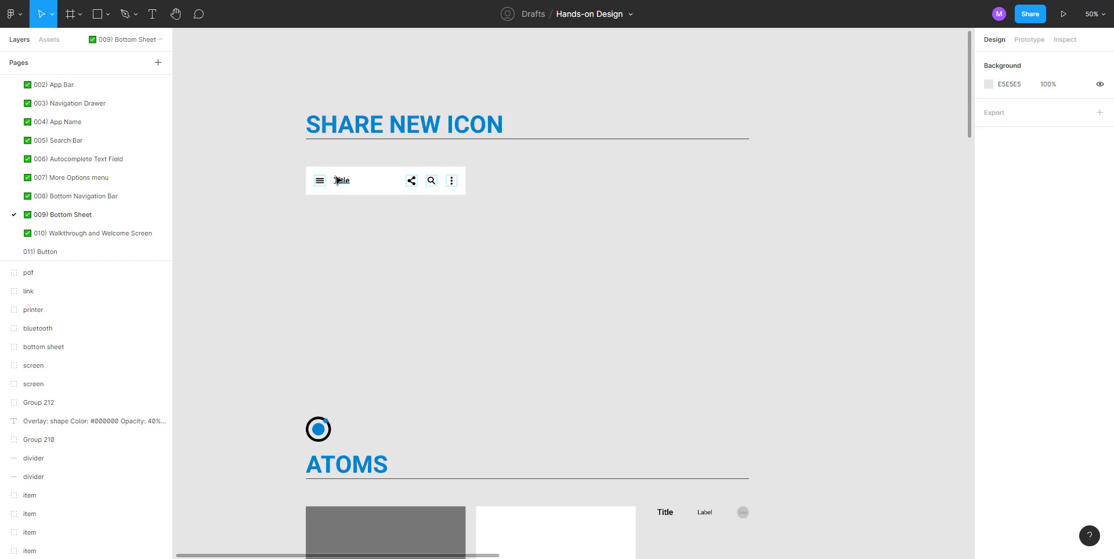
{"action": "scroll", "coordinate": [390, 231], "scroll_direction": "up", "scroll_amount": 3}
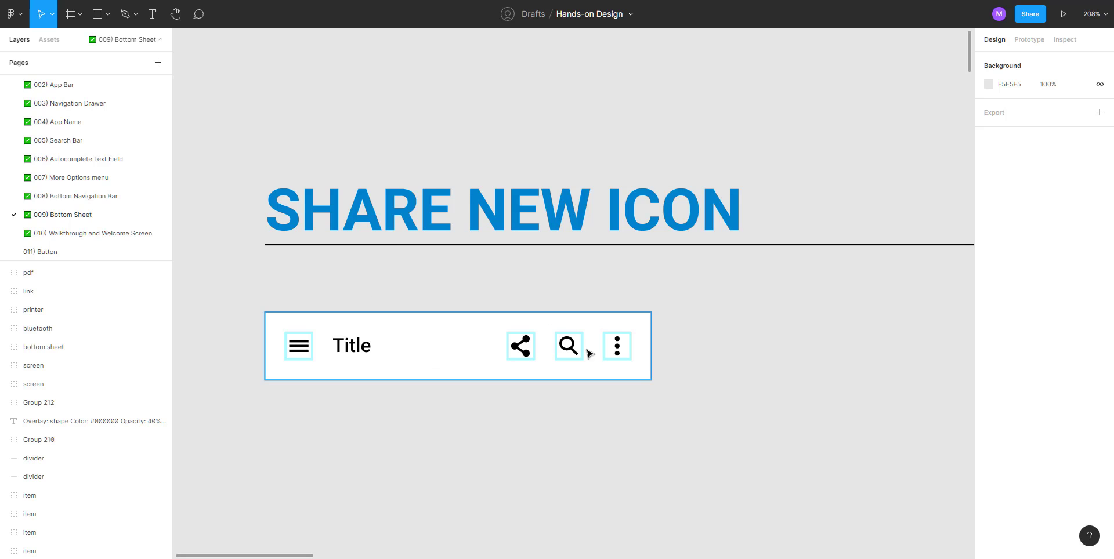
{"action": "scroll", "coordinate": [527, 337], "scroll_direction": "down", "scroll_amount": 1}
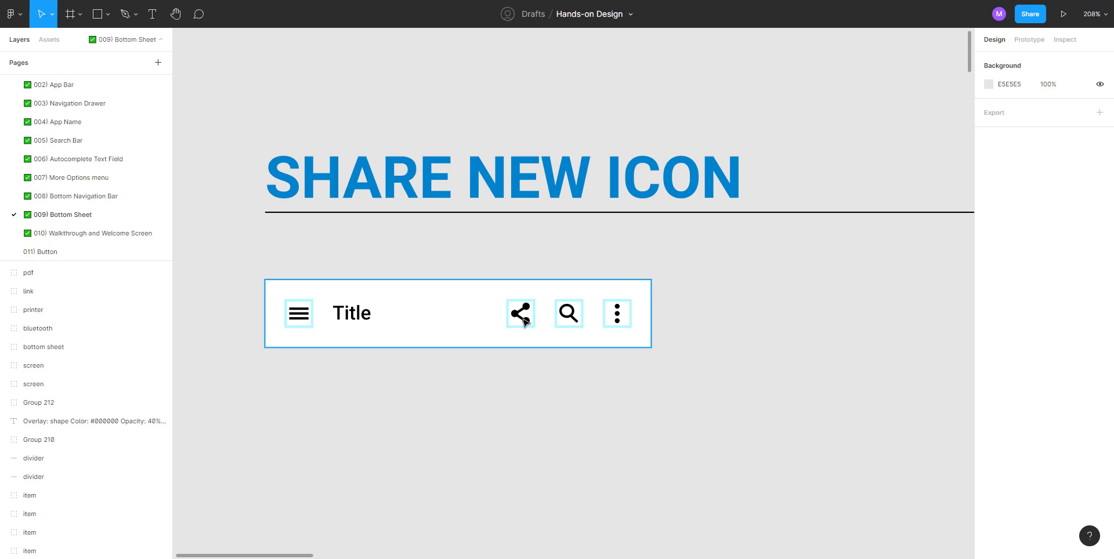
Step: Look through the bottom sheet's sections from Atoms down to Pages and examine the "Share options" sheet up close
{"action": "scroll", "coordinate": [520, 312], "scroll_direction": "down", "scroll_amount": 20}
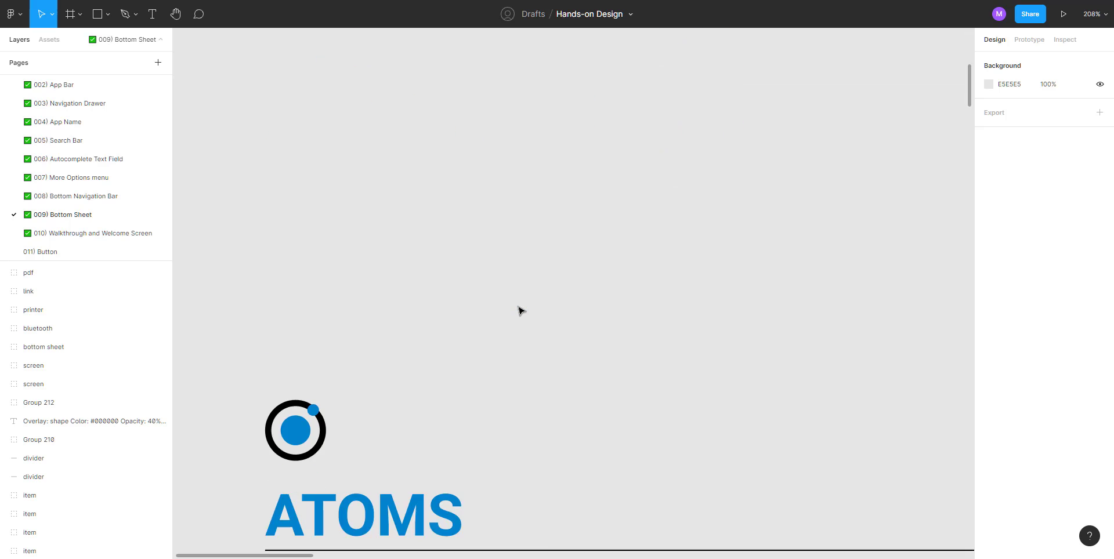
{"action": "scroll", "coordinate": [518, 311], "scroll_direction": "down", "scroll_amount": 5}
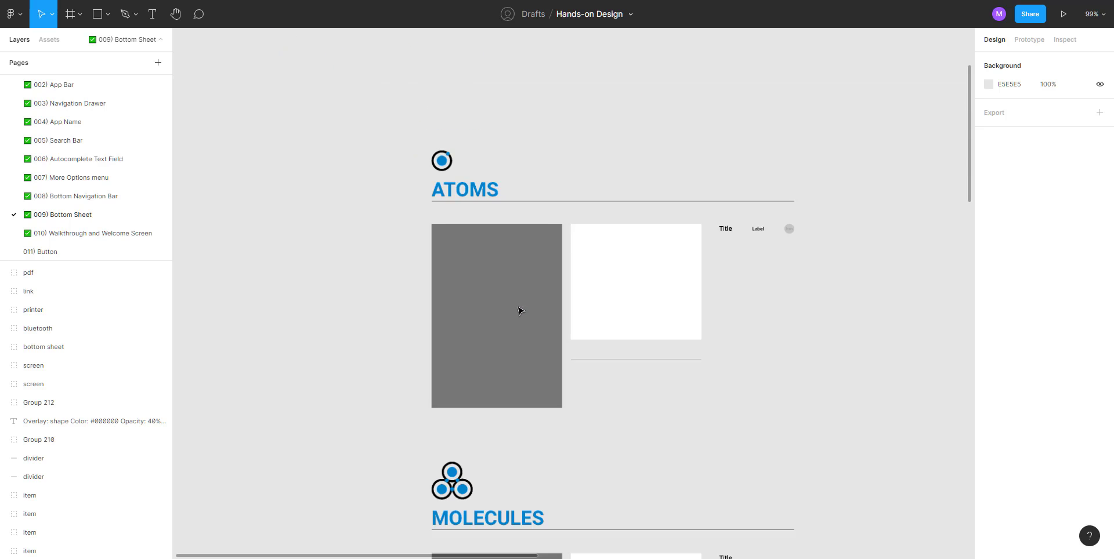
{"action": "left_click_drag", "start_coordinate": [793, 315], "coordinate": [703, 250]}
{"action": "scroll", "coordinate": [579, 313], "scroll_direction": "down", "scroll_amount": 15}
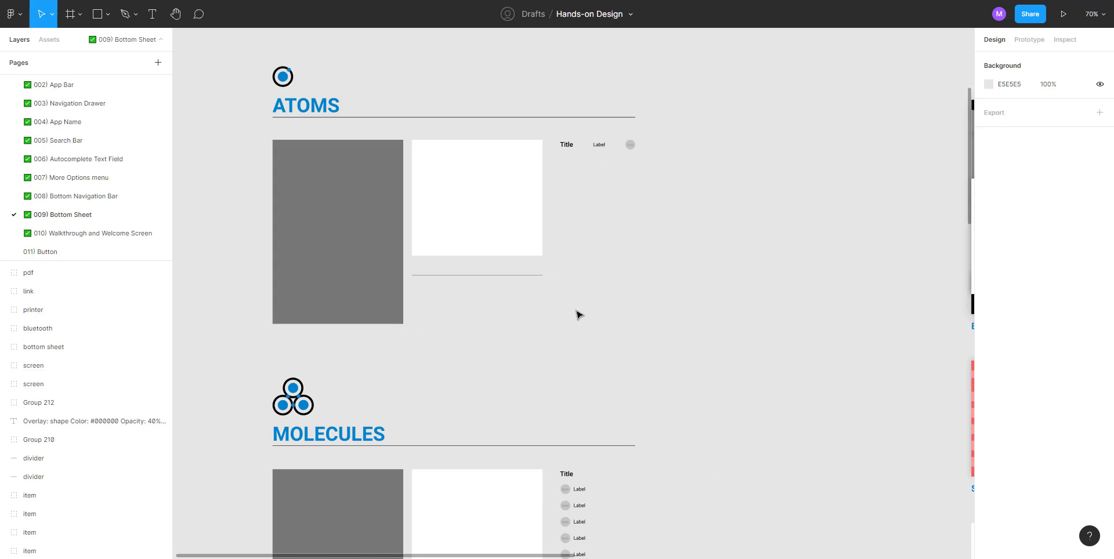
{"action": "scroll", "coordinate": [406, 325], "scroll_direction": "down", "scroll_amount": 10}
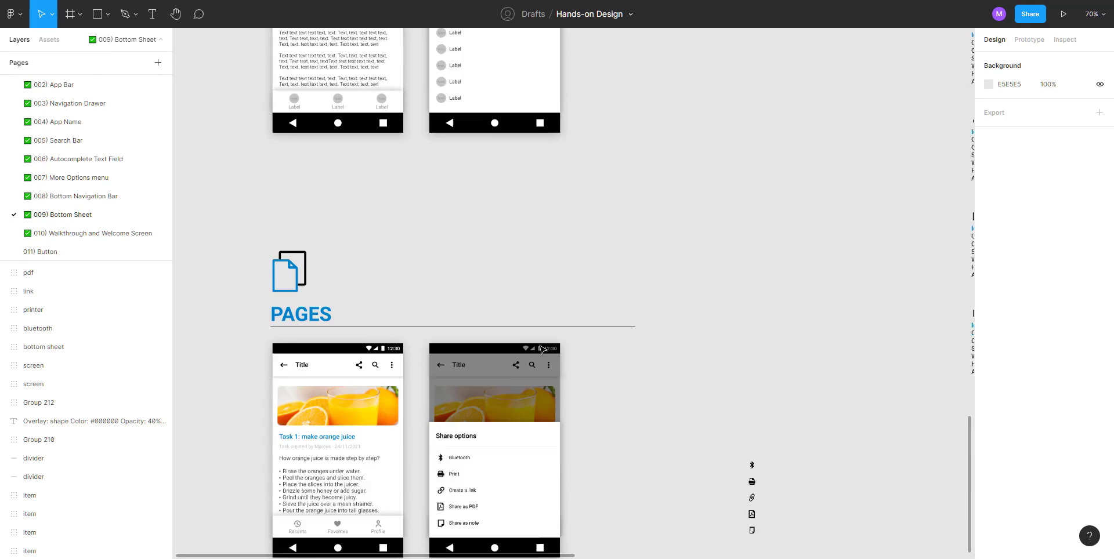
{"action": "scroll", "coordinate": [354, 273], "scroll_direction": "up", "scroll_amount": 5}
{"action": "scroll", "coordinate": [358, 246], "scroll_direction": "up", "scroll_amount": 2}
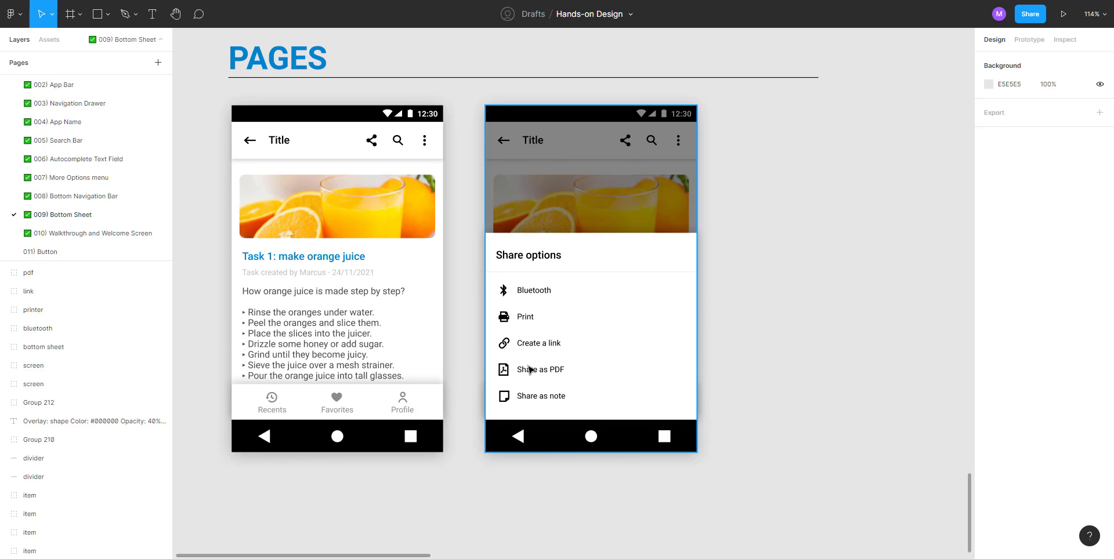
Step: Go back up from Pages to the Atoms section and retrace how the bottom sheet builds through every level
{"action": "scroll", "coordinate": [461, 348], "scroll_direction": "up", "scroll_amount": 10}
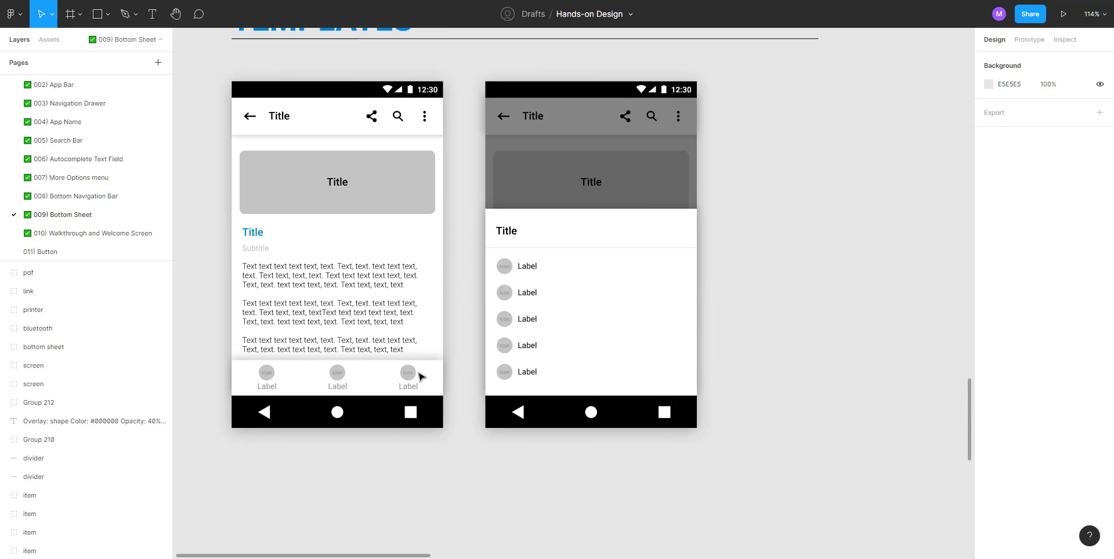
{"action": "scroll", "coordinate": [421, 377], "scroll_direction": "up", "scroll_amount": 15}
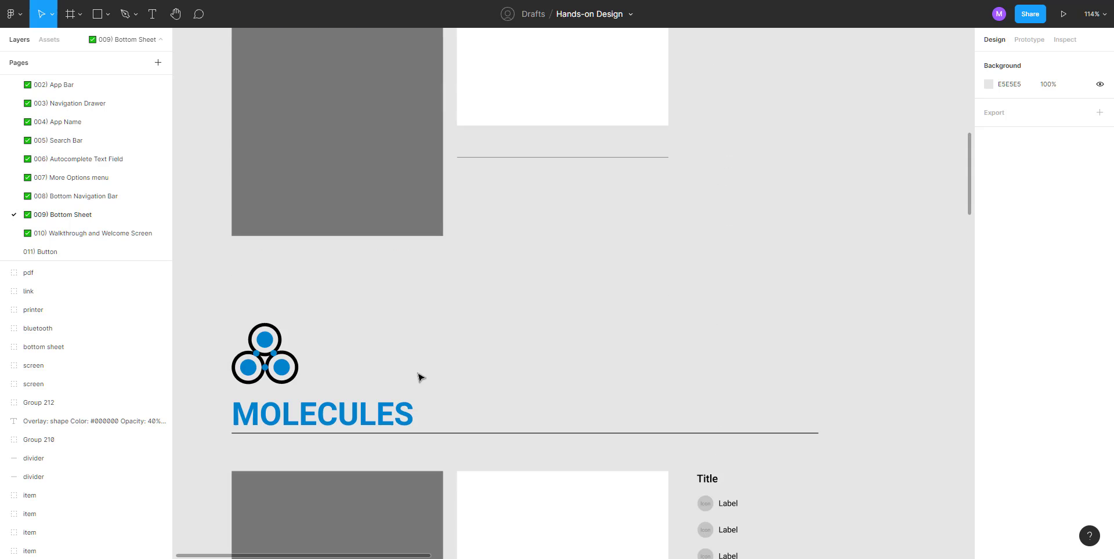
{"action": "scroll", "coordinate": [419, 377], "scroll_direction": "up", "scroll_amount": 10}
{"action": "scroll", "coordinate": [413, 376], "scroll_direction": "down", "scroll_amount": 7}
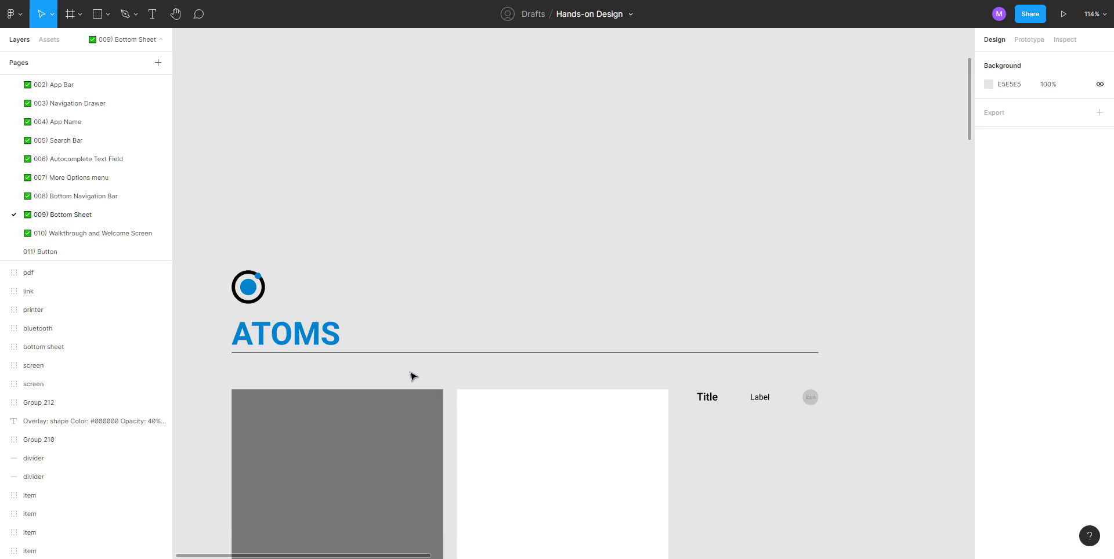
{"action": "scroll", "coordinate": [410, 376], "scroll_direction": "down", "scroll_amount": 10}
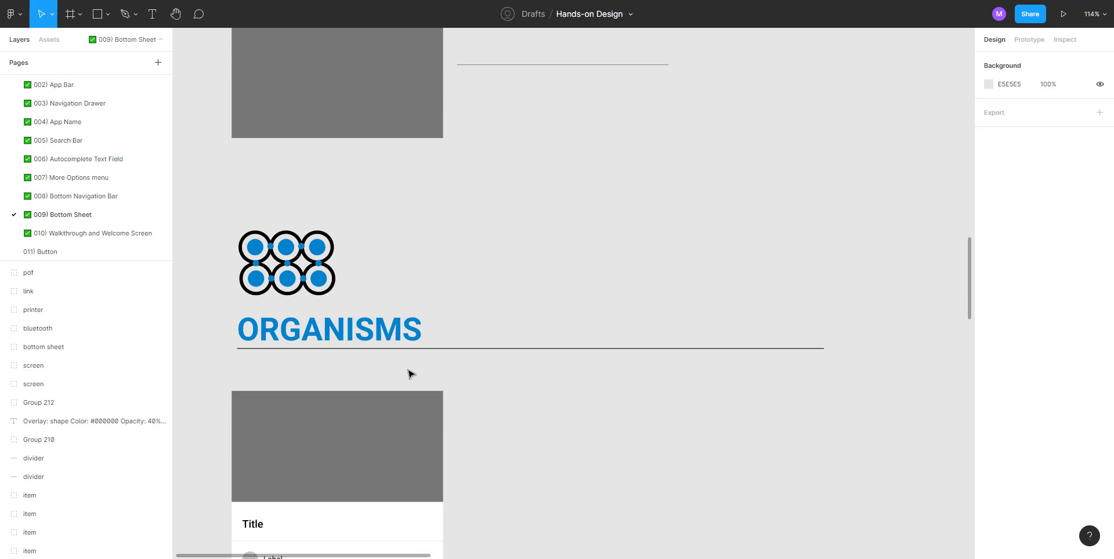
{"action": "scroll", "coordinate": [410, 374], "scroll_direction": "down", "scroll_amount": 10}
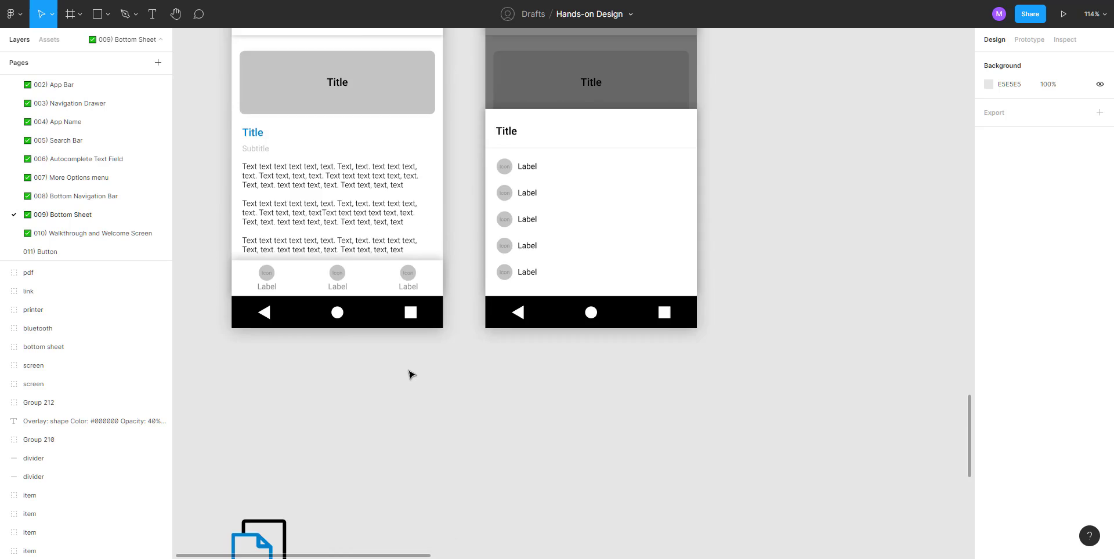
{"action": "scroll", "coordinate": [410, 375], "scroll_direction": "down", "scroll_amount": 10}
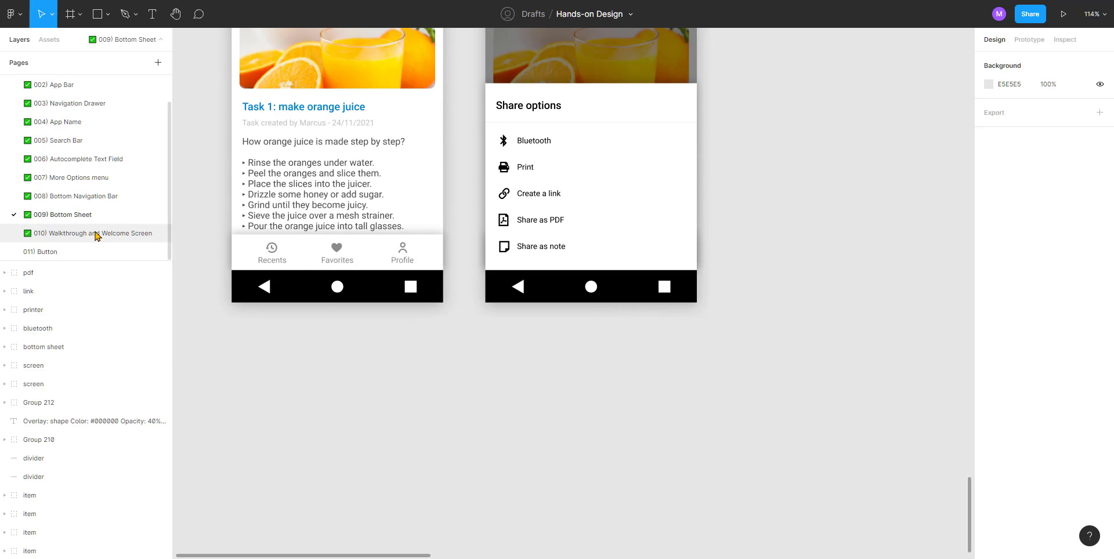
Step: Open the page "010) Walkthrough and Welcome Screen" and survey its Pages screens and its Atoms and Molecules sections
{"action": "left_click", "coordinate": [95, 234]}
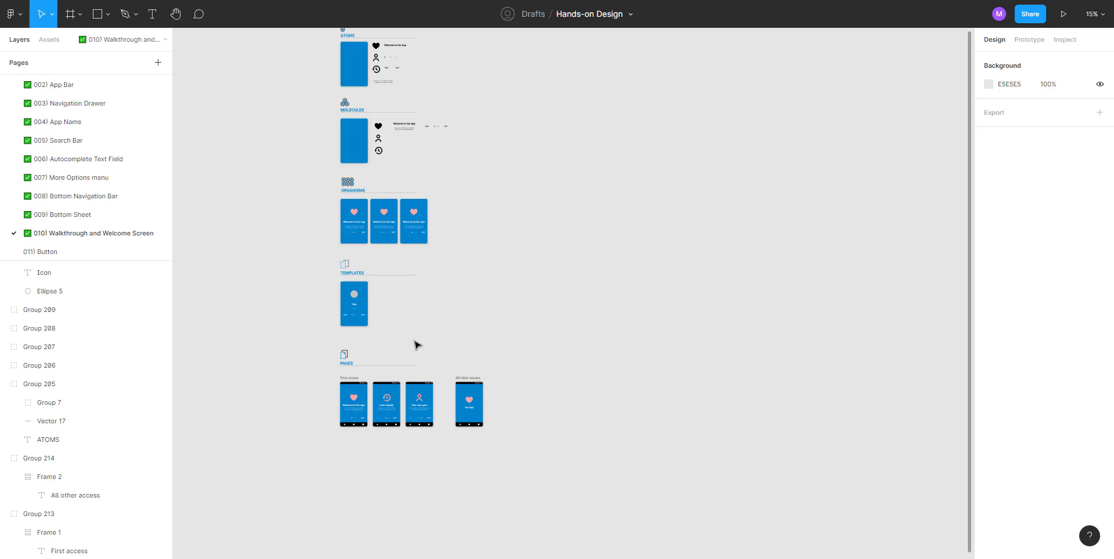
{"action": "scroll", "coordinate": [365, 421], "scroll_direction": "down", "scroll_amount": 3}
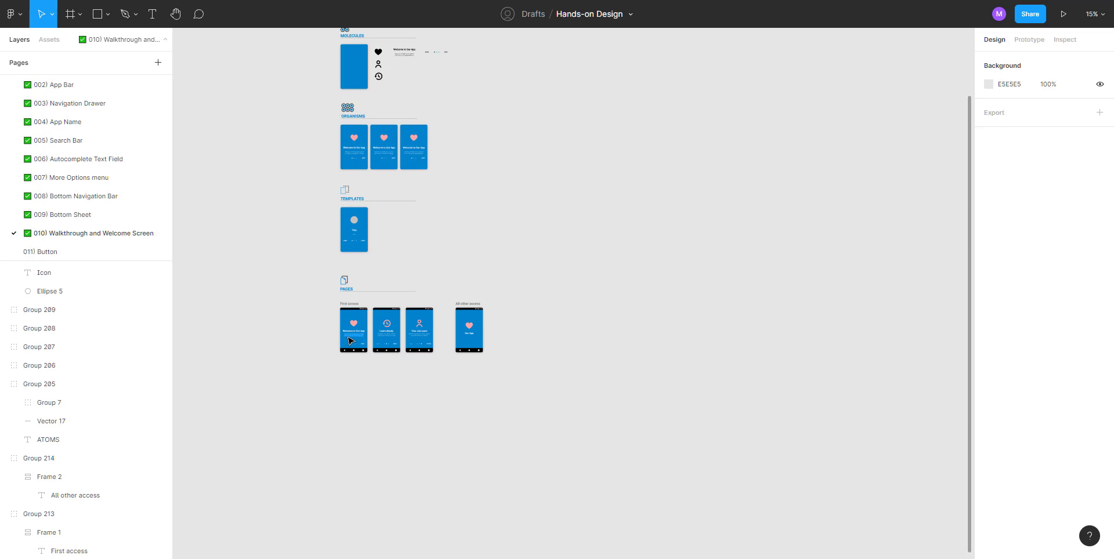
{"action": "scroll", "coordinate": [349, 340], "scroll_direction": "up", "scroll_amount": 5}
{"action": "scroll", "coordinate": [424, 368], "scroll_direction": "up", "scroll_amount": 15}
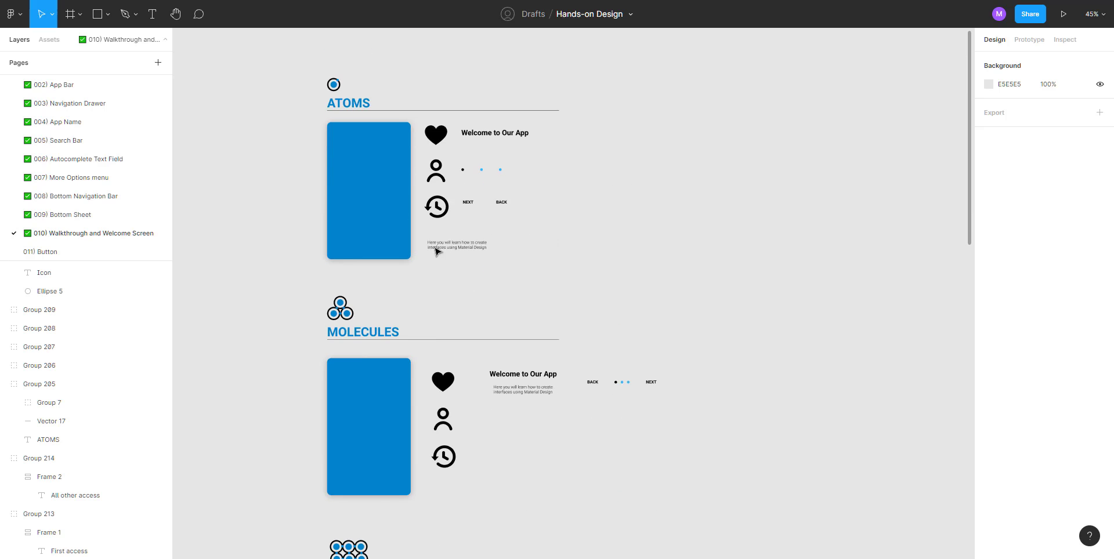
{"action": "scroll", "coordinate": [345, 166], "scroll_direction": "up", "scroll_amount": 2}
{"action": "scroll", "coordinate": [275, 153], "scroll_direction": "left", "scroll_amount": 5}
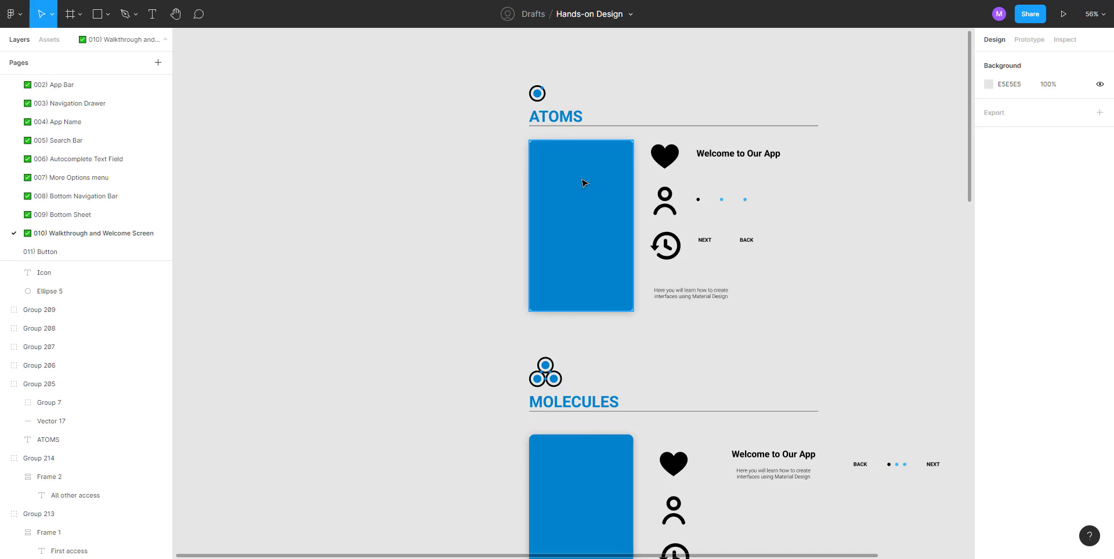
Step: Examine the Atoms section up close and inspect the properties of its blue background rectangle
{"action": "scroll", "coordinate": [583, 183], "scroll_direction": "up", "scroll_amount": 5}
{"action": "scroll", "coordinate": [360, 236], "scroll_direction": "up", "scroll_amount": 2}
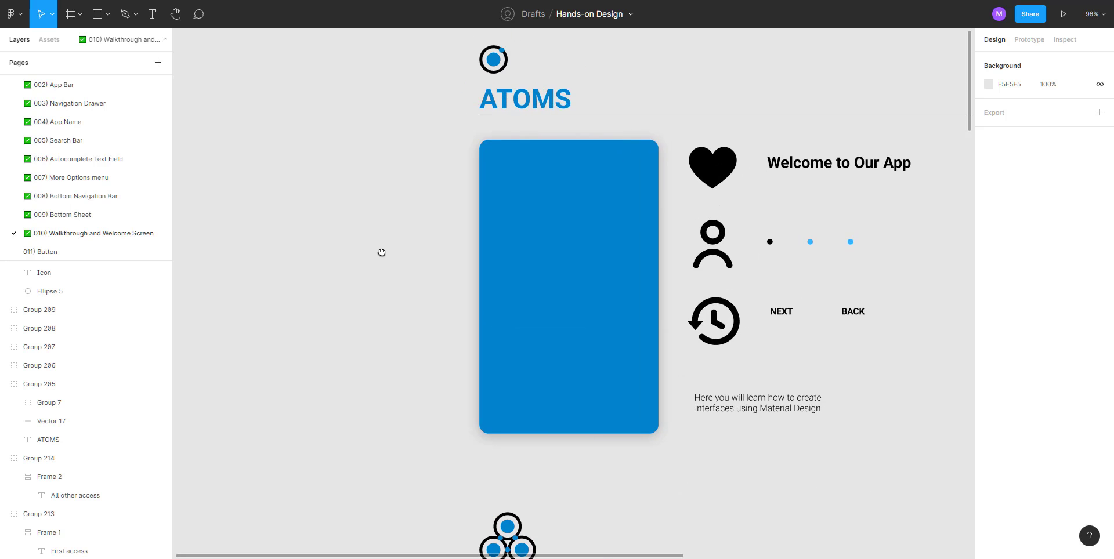
{"action": "scroll", "coordinate": [348, 251], "scroll_direction": "right", "scroll_amount": 3}
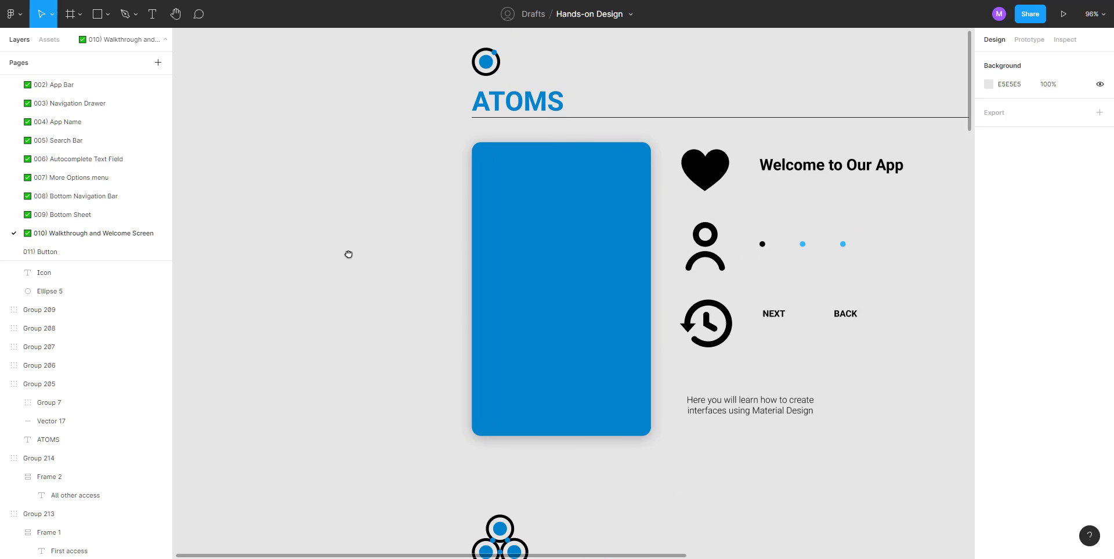
{"action": "left_click", "coordinate": [492, 191]}
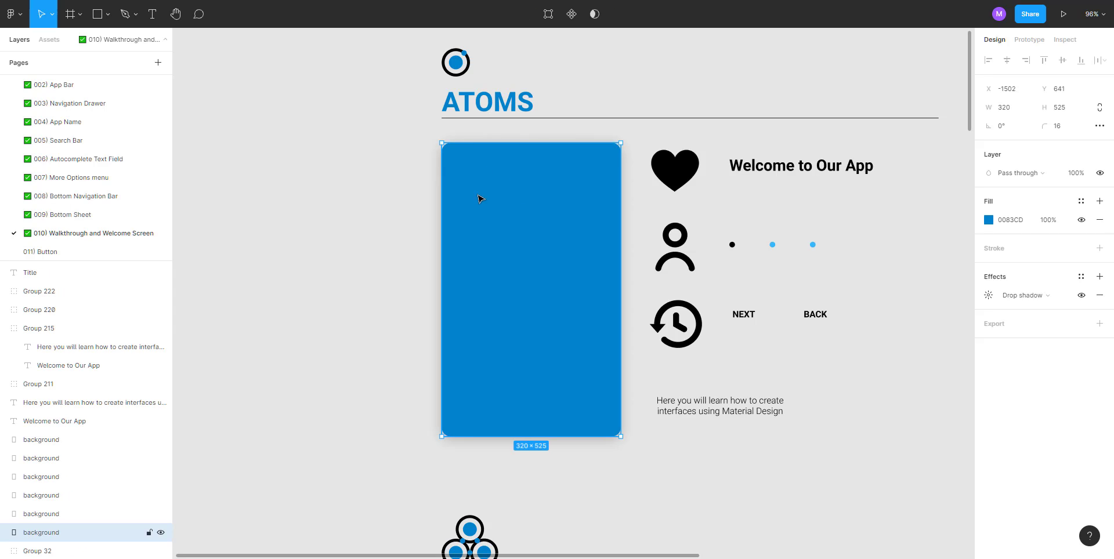
{"action": "left_click", "coordinate": [304, 285]}
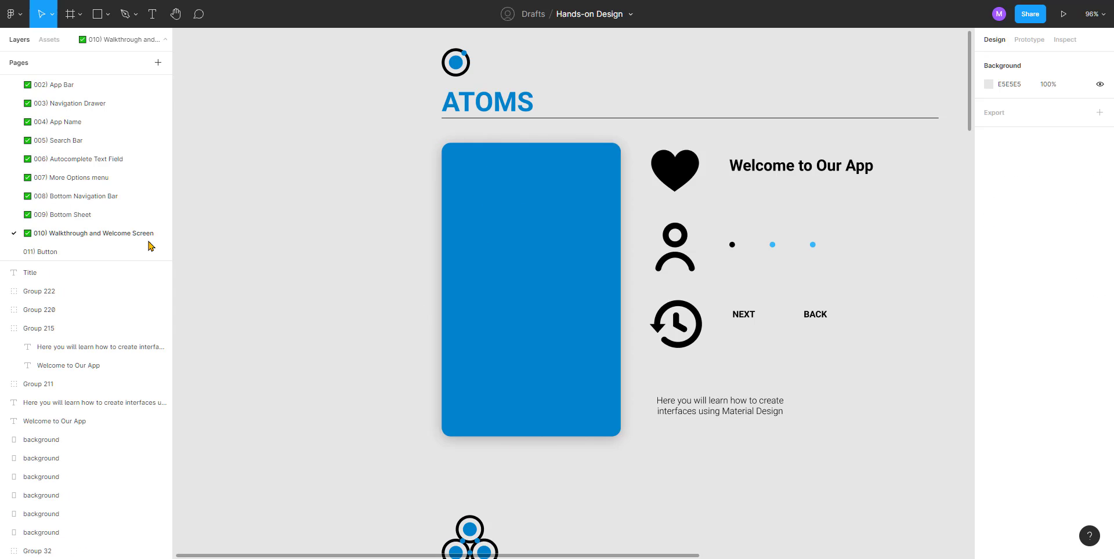
Step: Return to the page "009) Bottom Sheet" and copy the white background rectangle from its Atoms section
{"action": "left_click", "coordinate": [82, 216]}
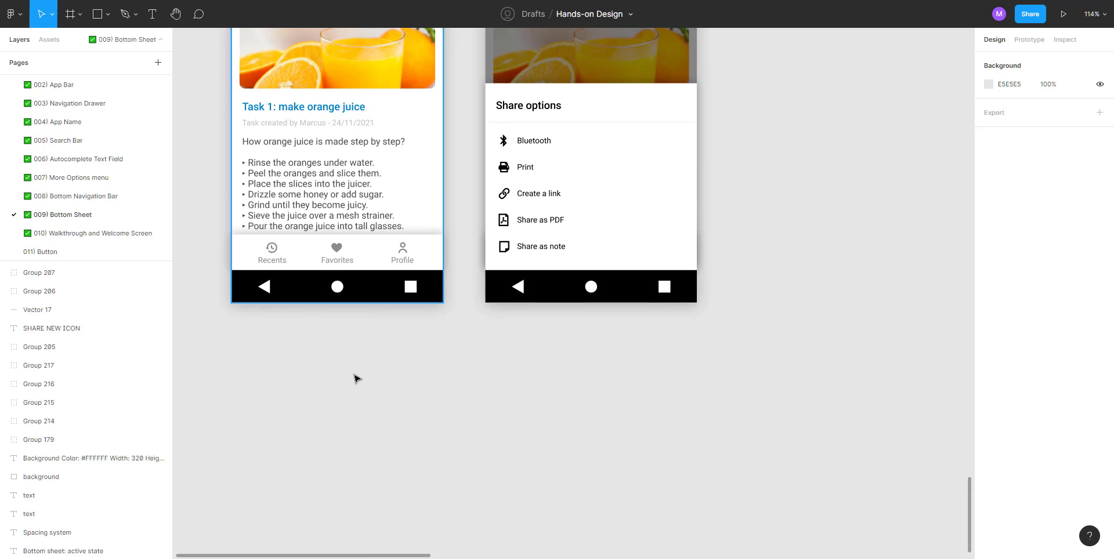
{"action": "scroll", "coordinate": [355, 385], "scroll_direction": "up", "scroll_amount": 2}
{"action": "scroll", "coordinate": [355, 386], "scroll_direction": "down", "scroll_amount": 3}
{"action": "scroll", "coordinate": [355, 388], "scroll_direction": "up", "scroll_amount": 15}
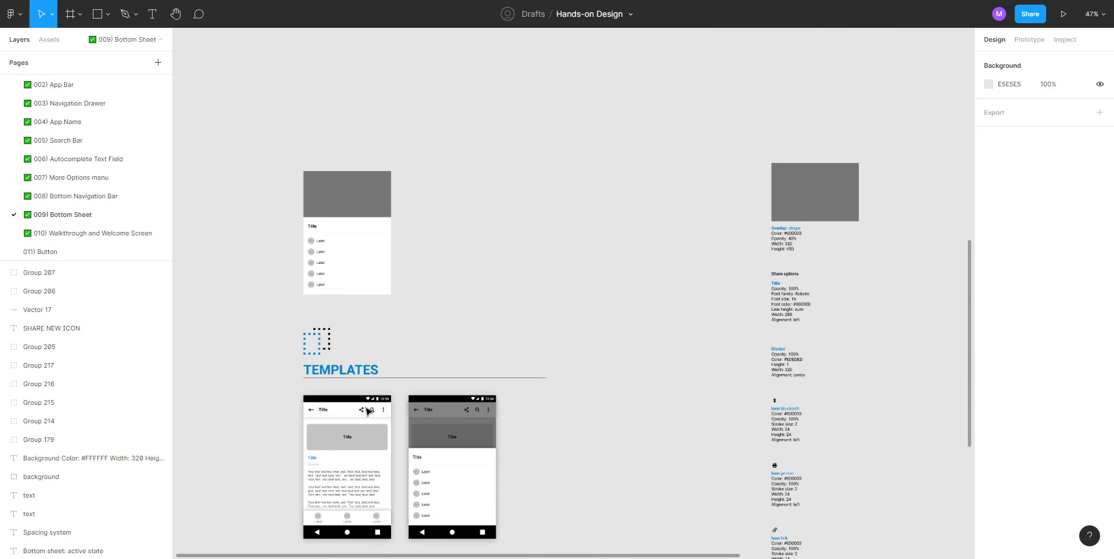
{"action": "left_click", "coordinate": [441, 126]}
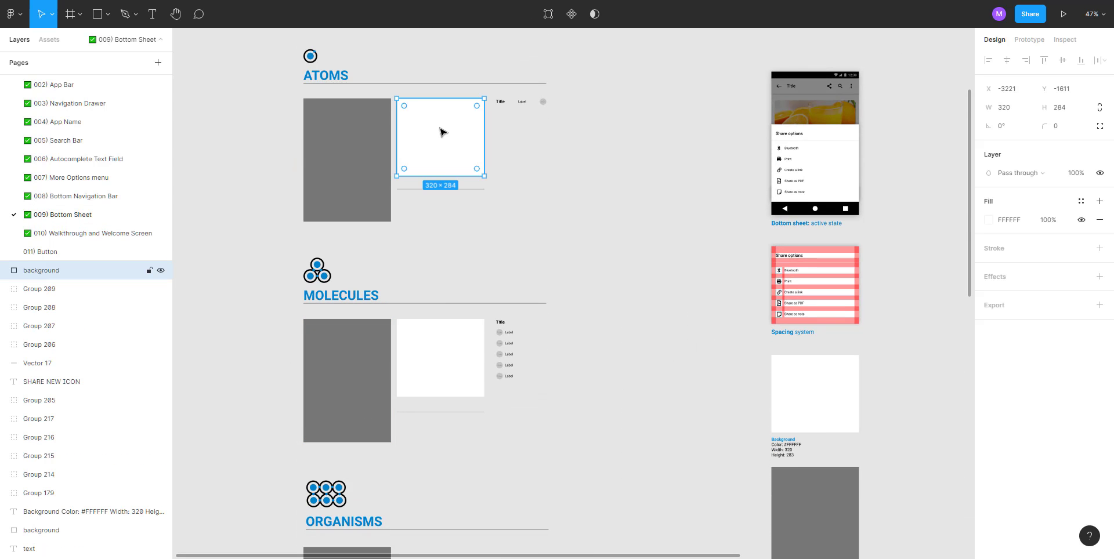
{"action": "scroll", "coordinate": [504, 174], "scroll_direction": "left", "scroll_amount": 3}
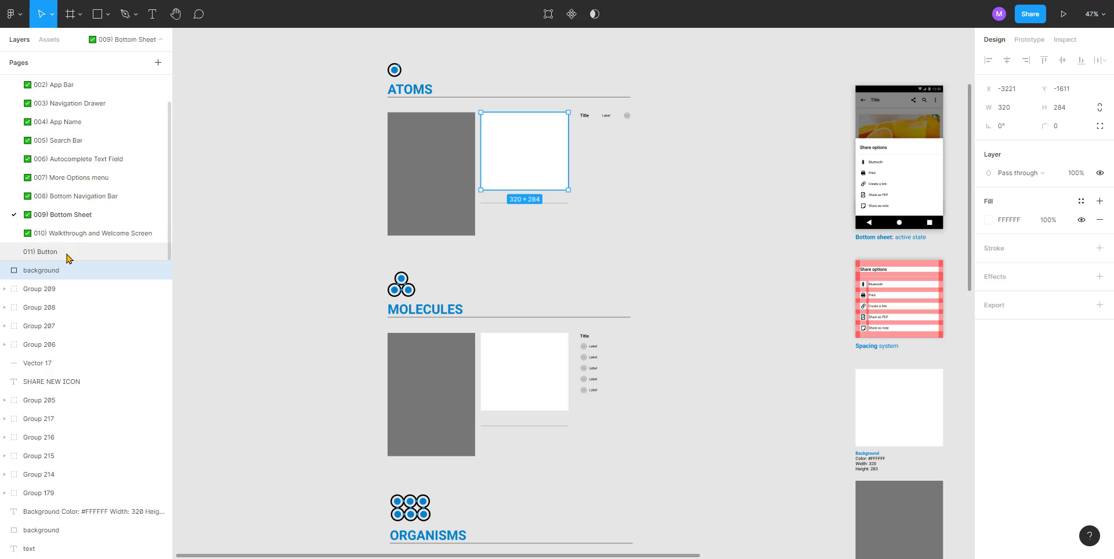
Step: Paste the white background rectangle into the page "010) Walkthrough and Welcome Screen" and place it in the empty area beside the blue background atom
{"action": "left_click", "coordinate": [73, 237]}
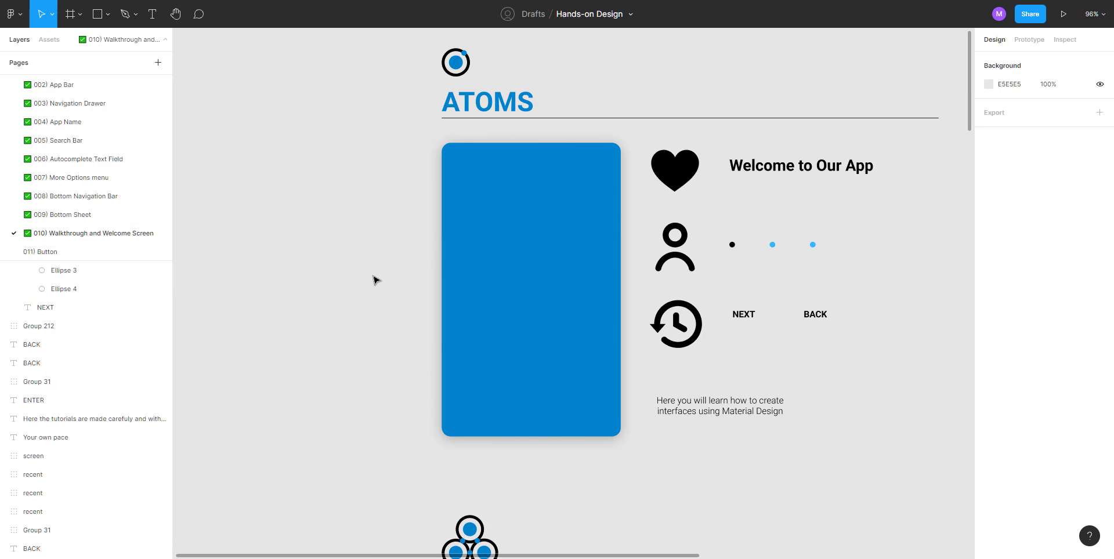
{"action": "scroll", "coordinate": [538, 314], "scroll_direction": "left", "scroll_amount": 4}
{"action": "key", "text": "ctrl+v"}
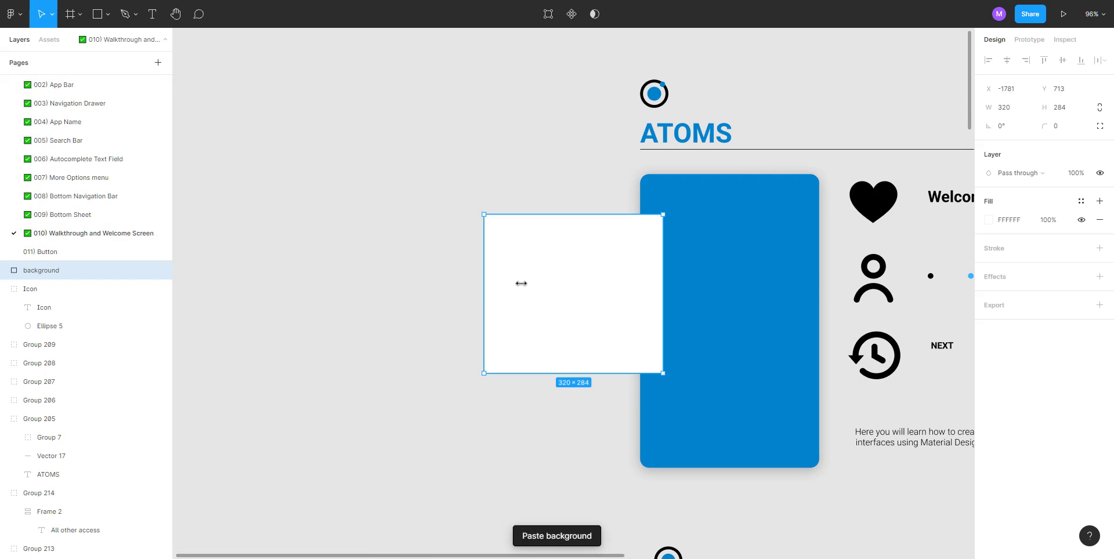
{"action": "left_click_drag", "start_coordinate": [521, 284], "coordinate": [733, 348]}
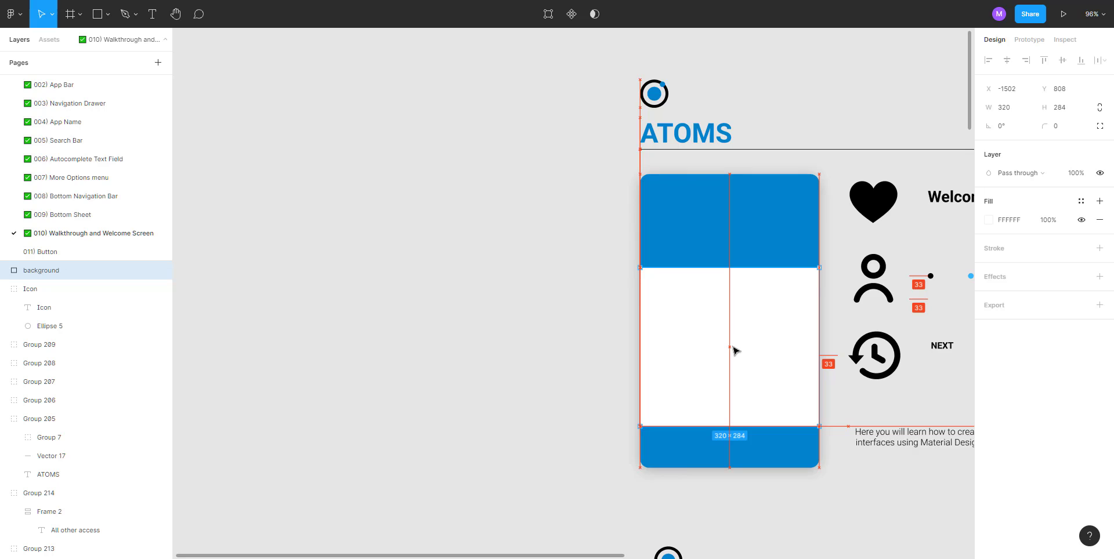
{"action": "left_click_drag", "start_coordinate": [733, 350], "coordinate": [451, 254]}
Step: Set the height of the pasted white rectangle to 525, matching the blue background
{"action": "left_click", "coordinate": [759, 229]}
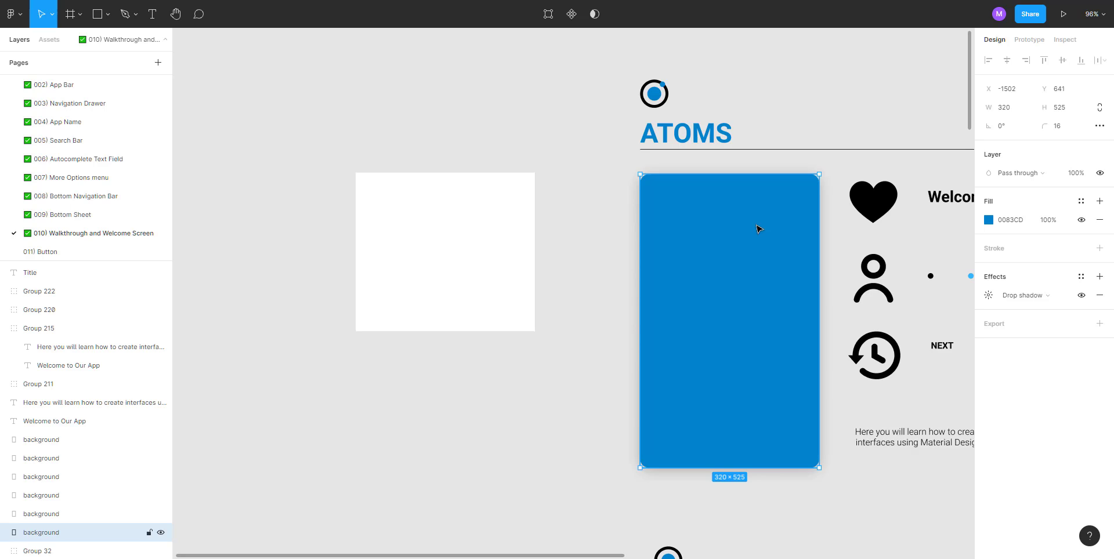
{"action": "left_click", "coordinate": [491, 211]}
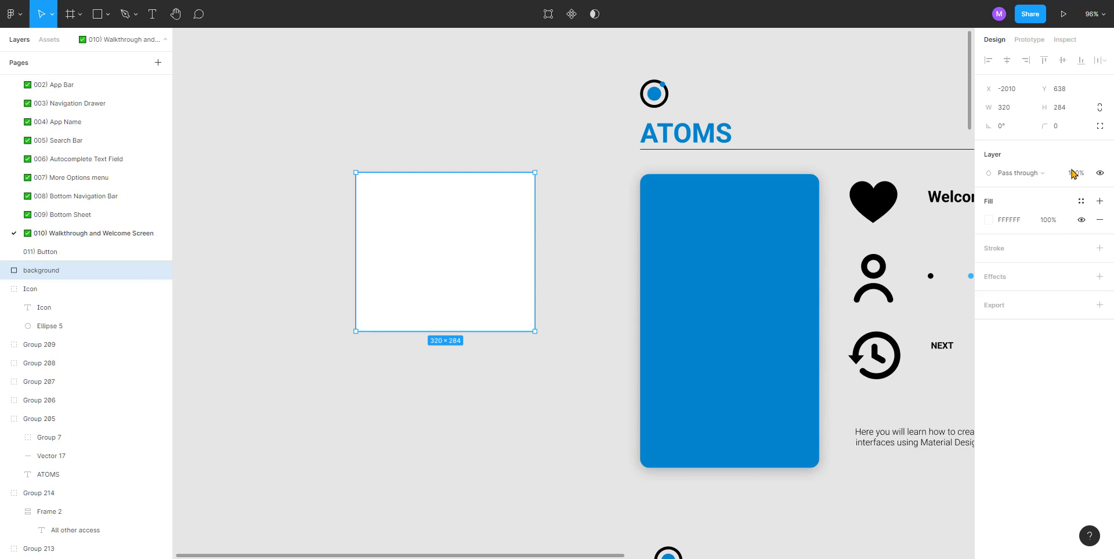
{"action": "left_click", "coordinate": [1065, 111]}
{"action": "key", "text": "Return"}
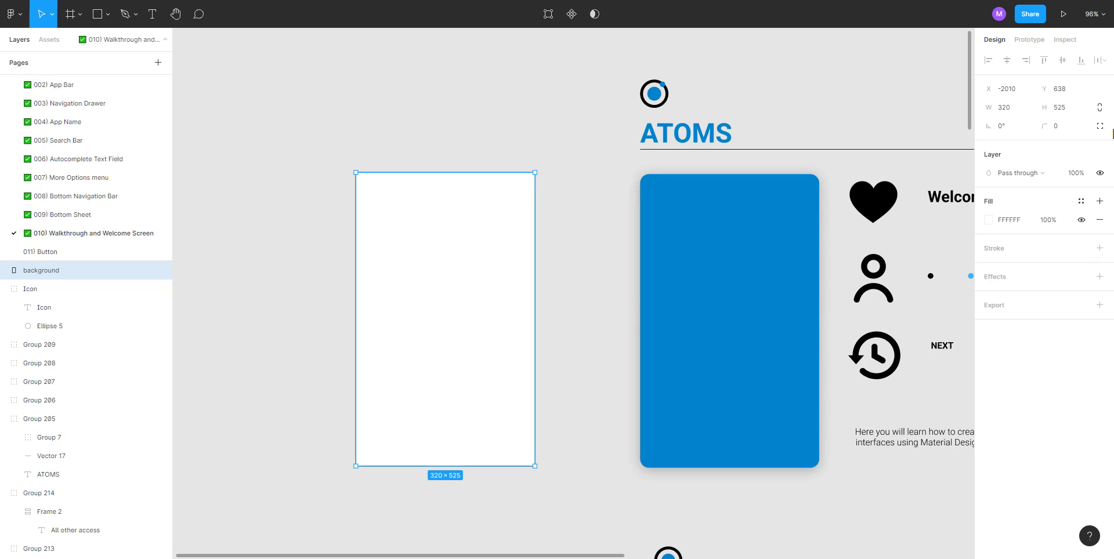
Step: Set the fill of the pasted white rectangle to 0083CD, taking the colour from the blue background atom
{"action": "left_click", "coordinate": [724, 265]}
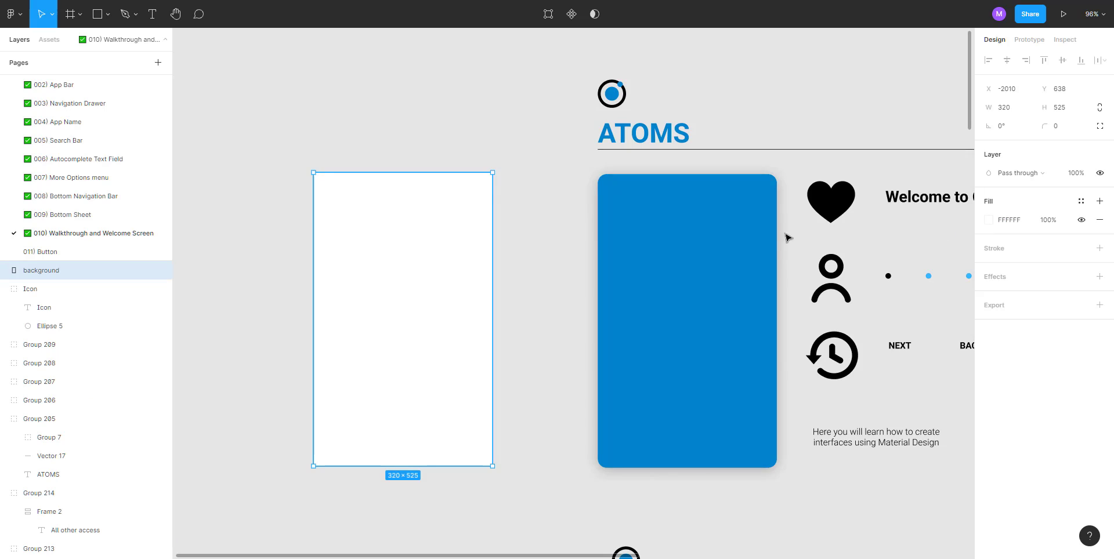
{"action": "left_click", "coordinate": [751, 243]}
{"action": "left_click", "coordinate": [1012, 221]}
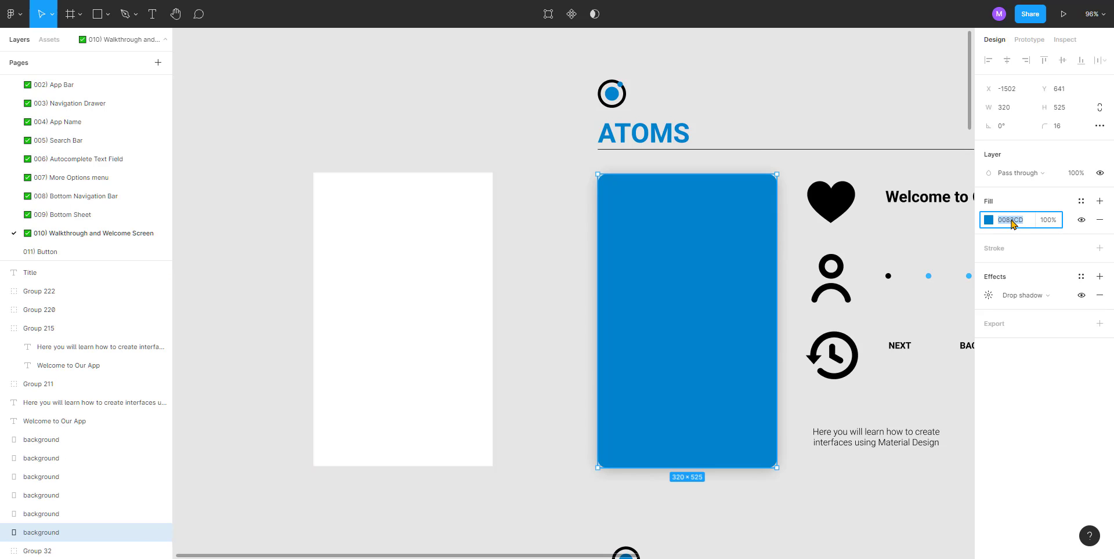
{"action": "left_click", "coordinate": [413, 255]}
{"action": "left_click", "coordinate": [1015, 223]}
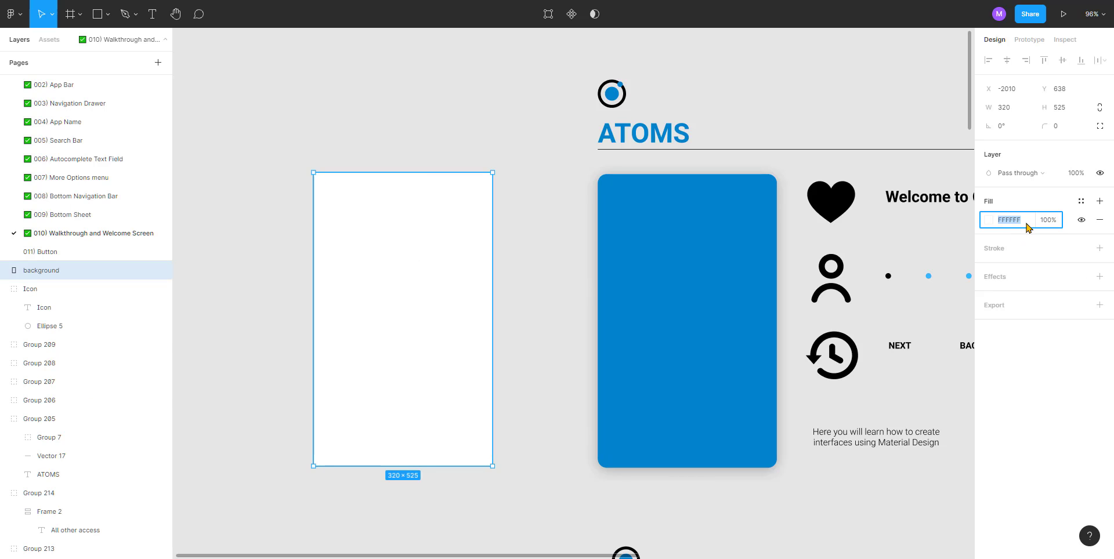
{"action": "type", "text": "0083CD"}
{"action": "key", "text": "Return"}
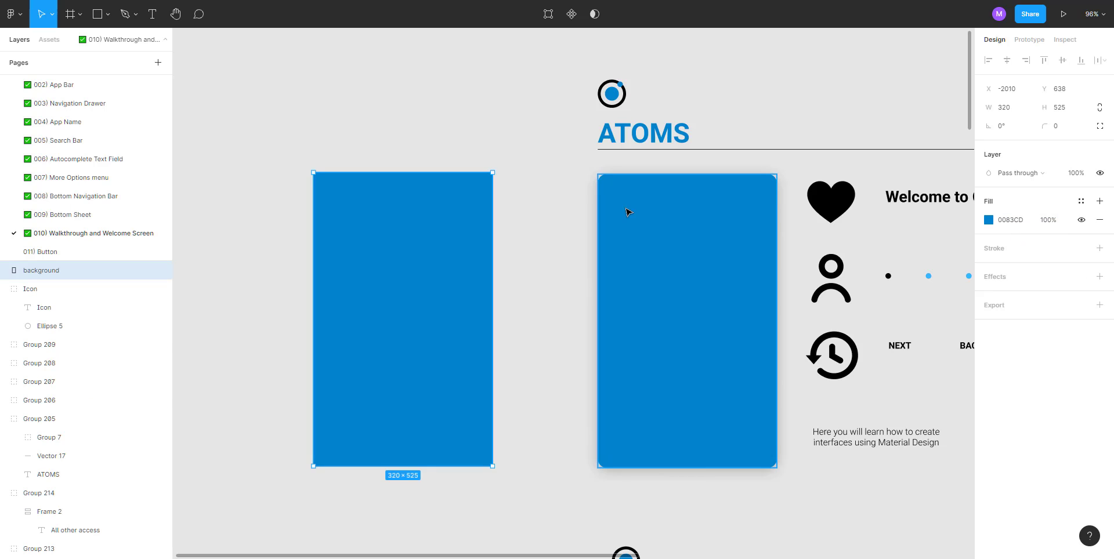
Step: Align the new blue rectangle with the top of the original background and set its corner radius to 16
{"action": "left_click", "coordinate": [626, 211]}
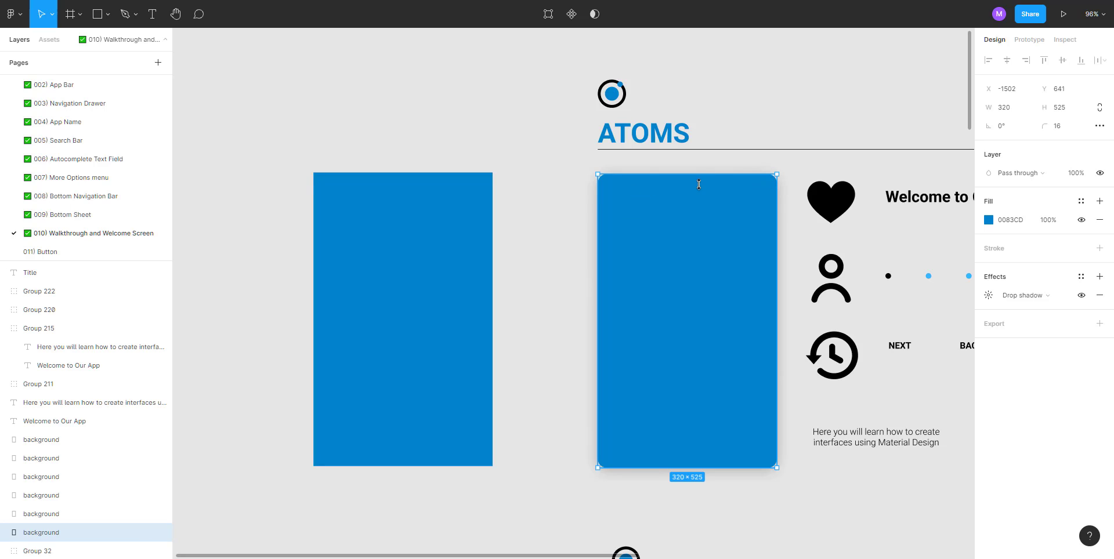
{"action": "left_click_drag", "start_coordinate": [356, 244], "coordinate": [362, 246]}
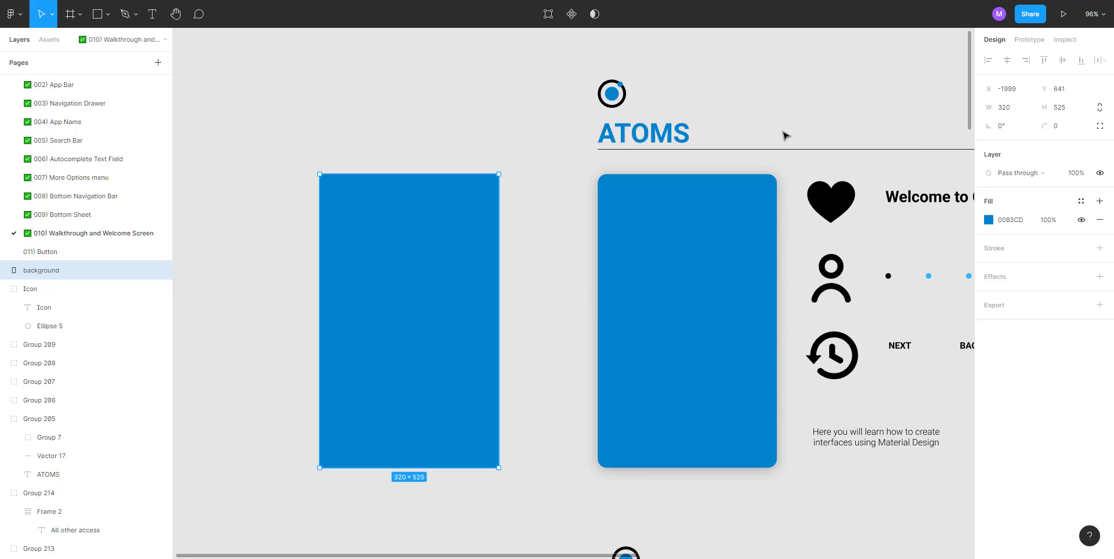
{"action": "left_click", "coordinate": [1064, 132]}
{"action": "key", "text": "Return"}
Step: Change the original blue background's drop shadow to 24% opacity and a blur of 24
{"action": "left_click", "coordinate": [663, 274]}
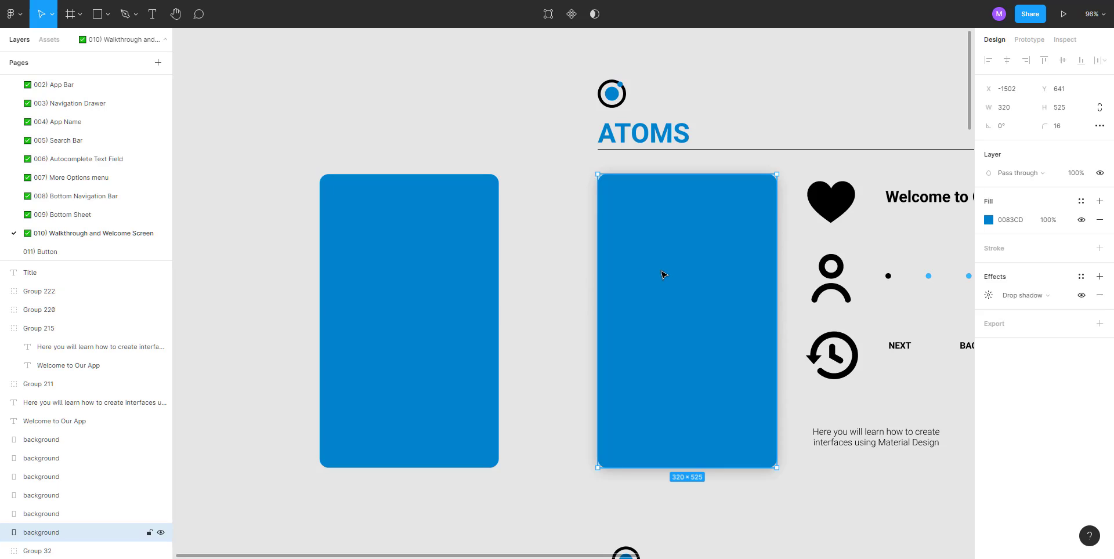
{"action": "left_click", "coordinate": [988, 296]}
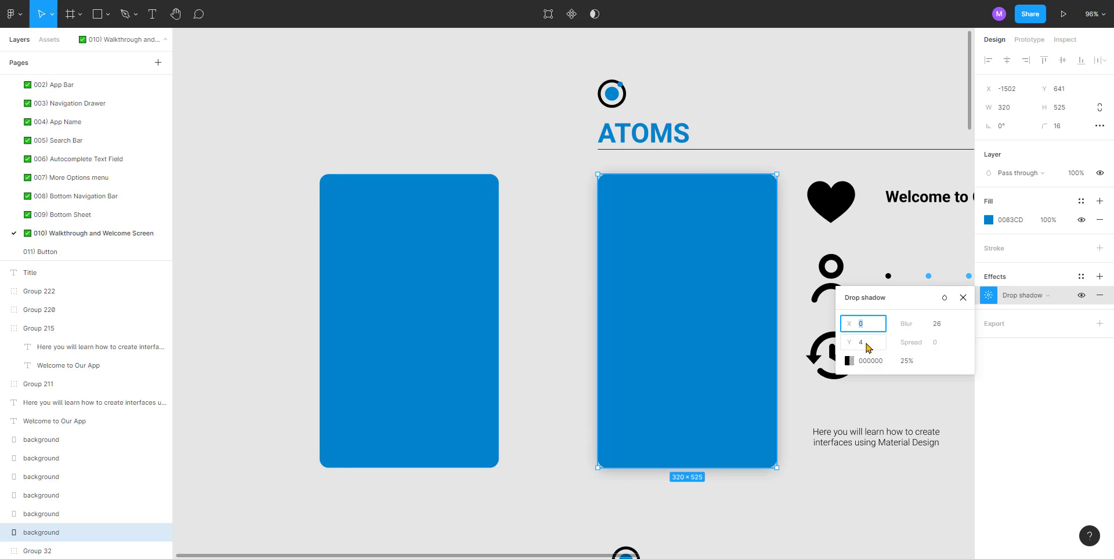
{"action": "left_click", "coordinate": [910, 363]}
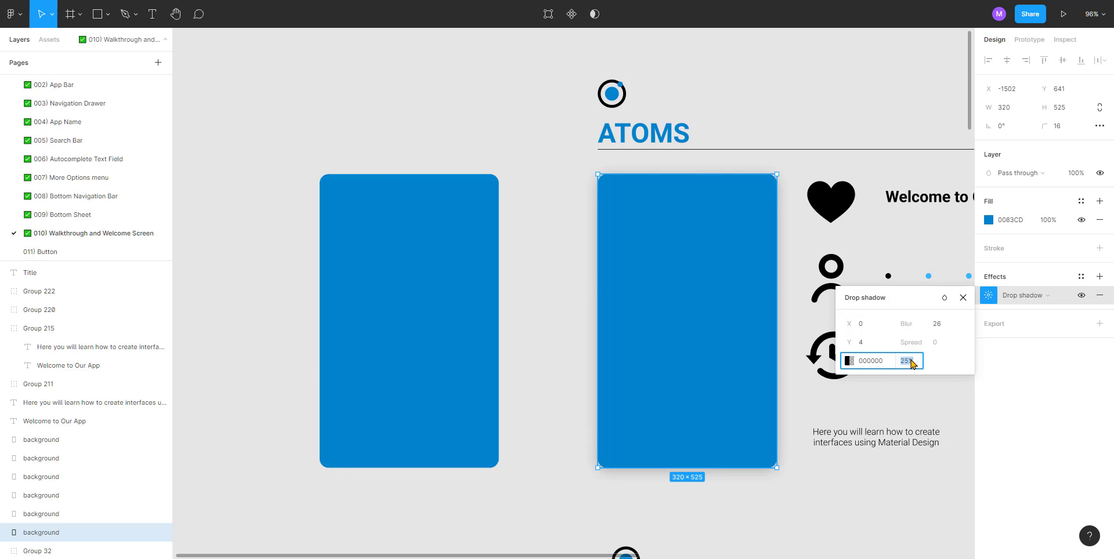
{"action": "type", "text": "24"}
{"action": "left_click", "coordinate": [935, 323]}
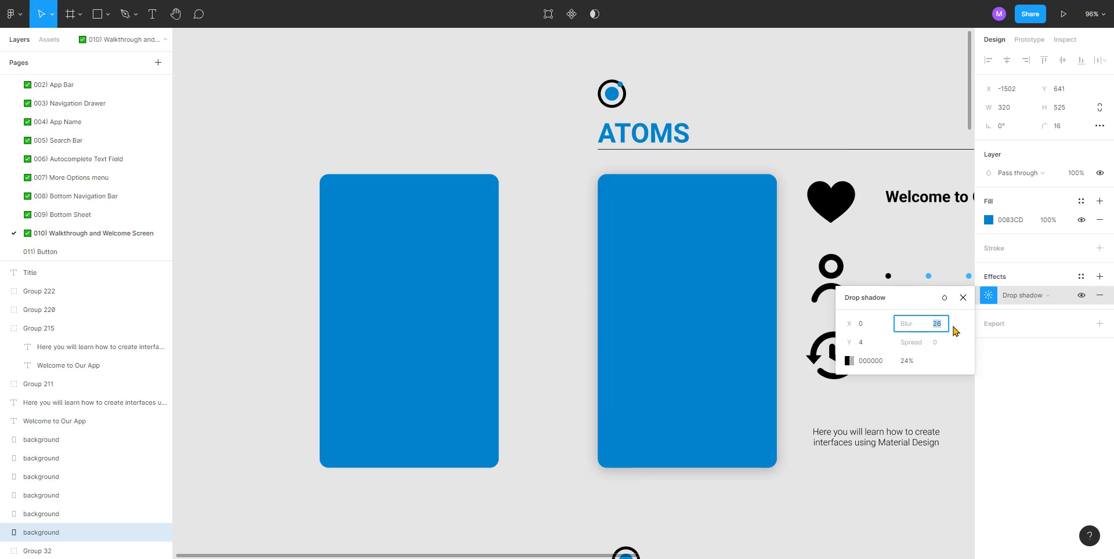
{"action": "type", "text": "24"}
{"action": "key", "text": "Return"}
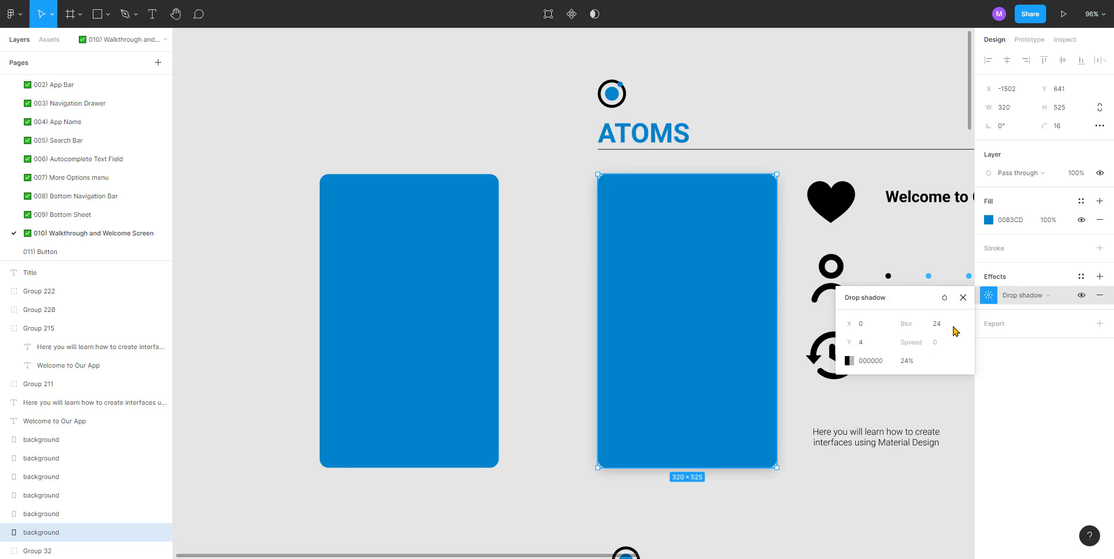
Step: Add a drop shadow with a blur of 24 to the new blue rectangle
{"action": "left_click", "coordinate": [454, 276]}
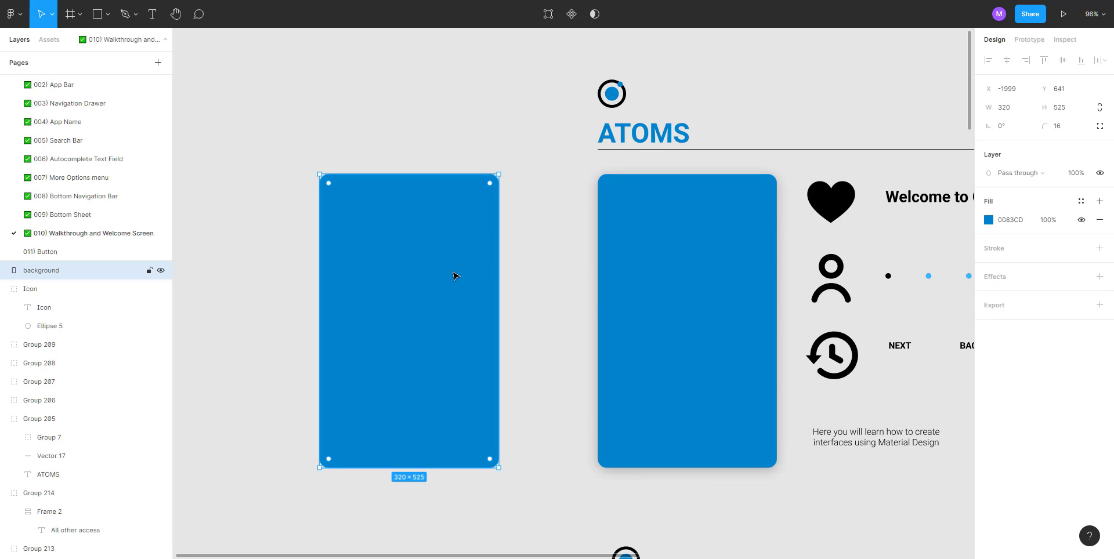
{"action": "left_click", "coordinate": [992, 278]}
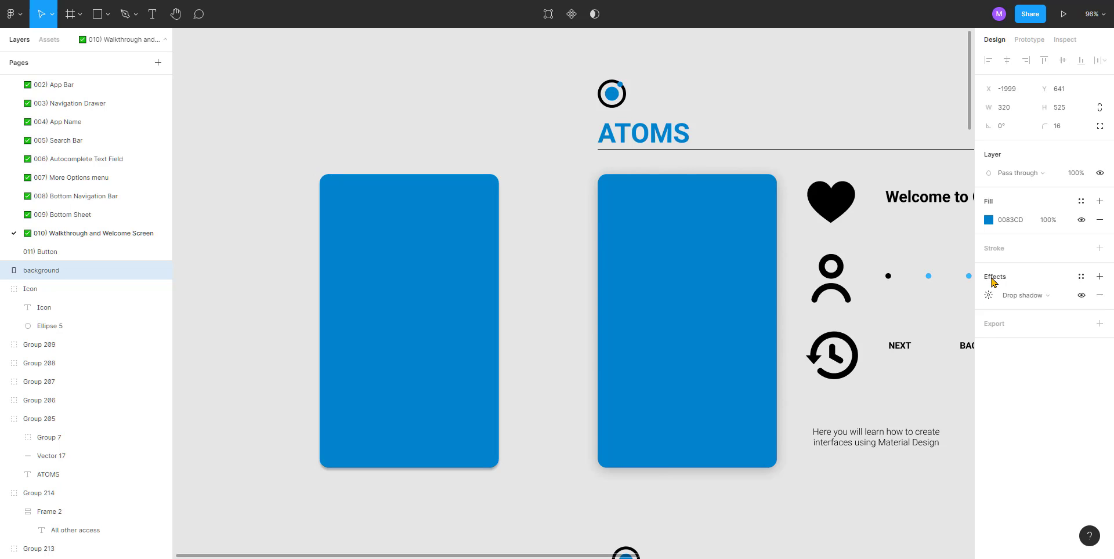
{"action": "left_click", "coordinate": [989, 296]}
{"action": "left_click", "coordinate": [936, 324]}
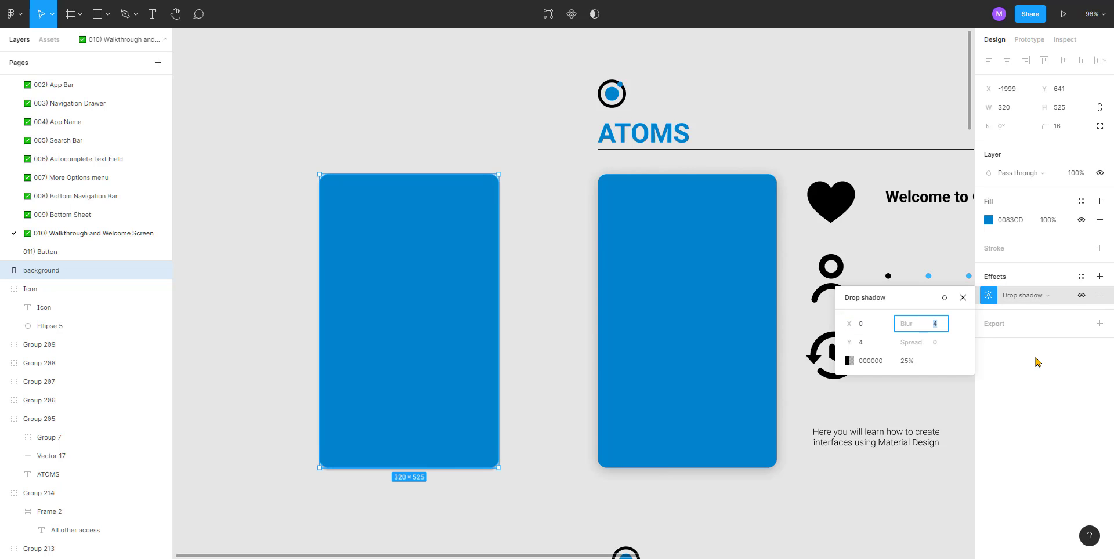
{"action": "type", "text": "24"}
{"action": "key", "text": "Tab"}
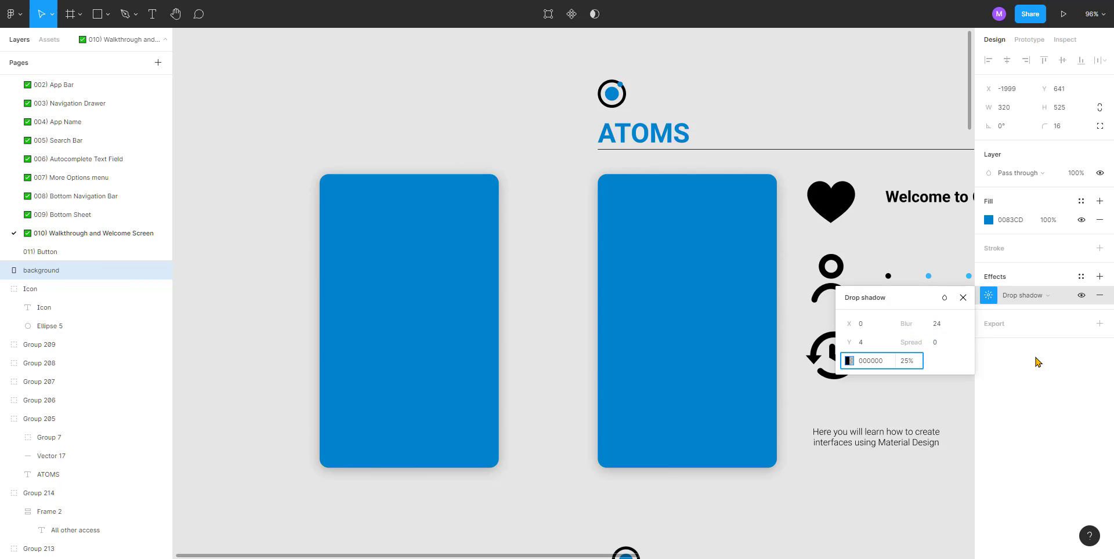
Step: Set the new rectangle's shadow opacity to 24% and compare its shadow settings with those of the original background
{"action": "key", "text": "Tab"}
{"action": "key", "text": "Tab"}
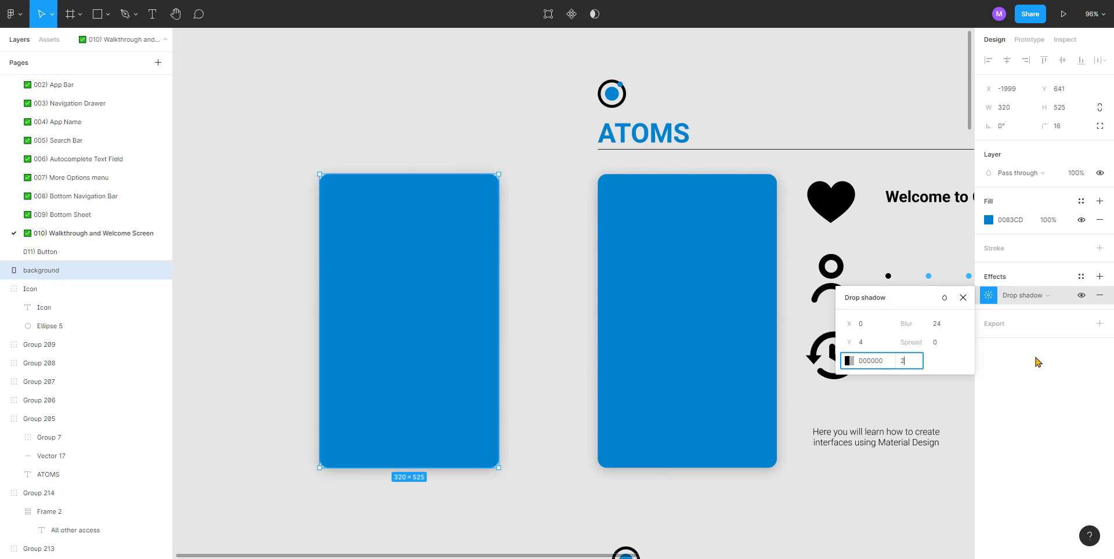
{"action": "type", "text": "24"}
{"action": "key", "text": "Tab"}
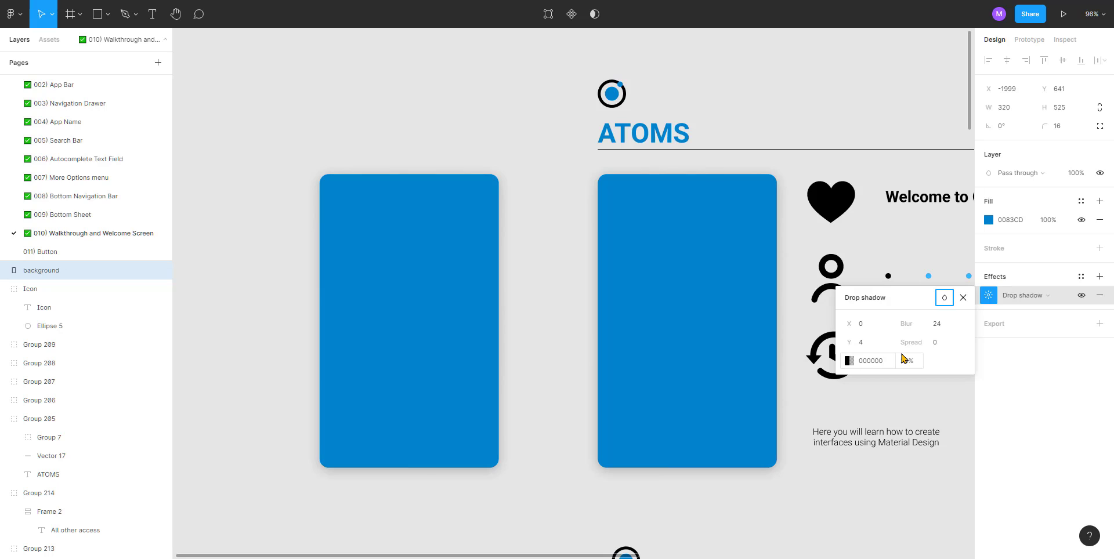
{"action": "left_click", "coordinate": [717, 347]}
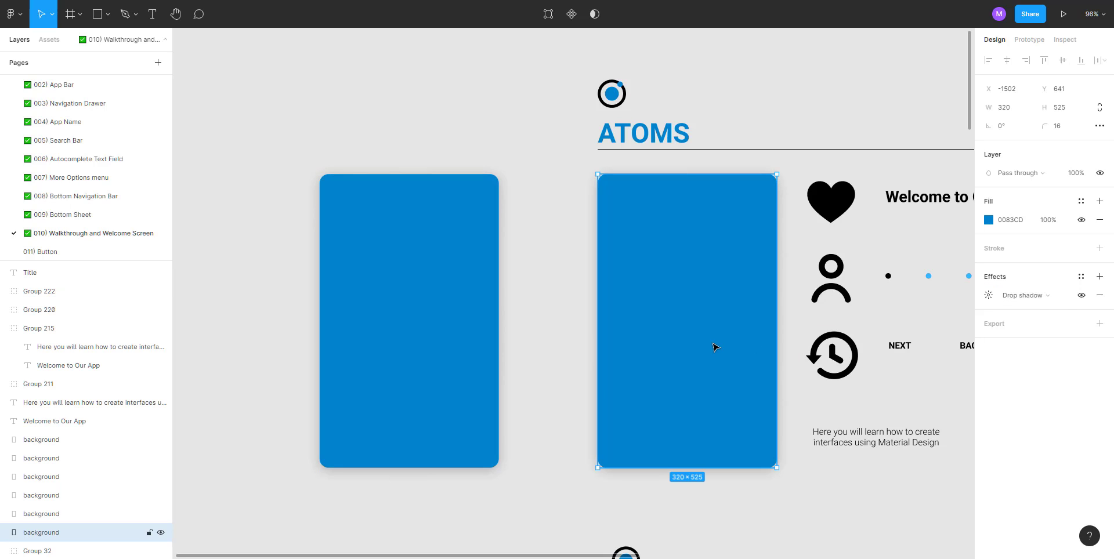
{"action": "left_click", "coordinate": [988, 295]}
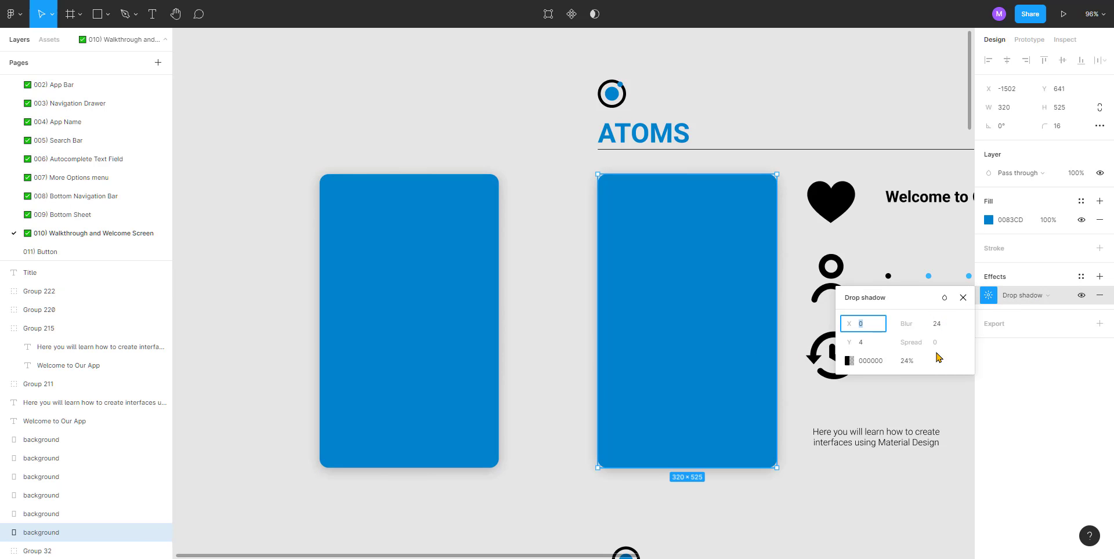
{"action": "left_click", "coordinate": [447, 301]}
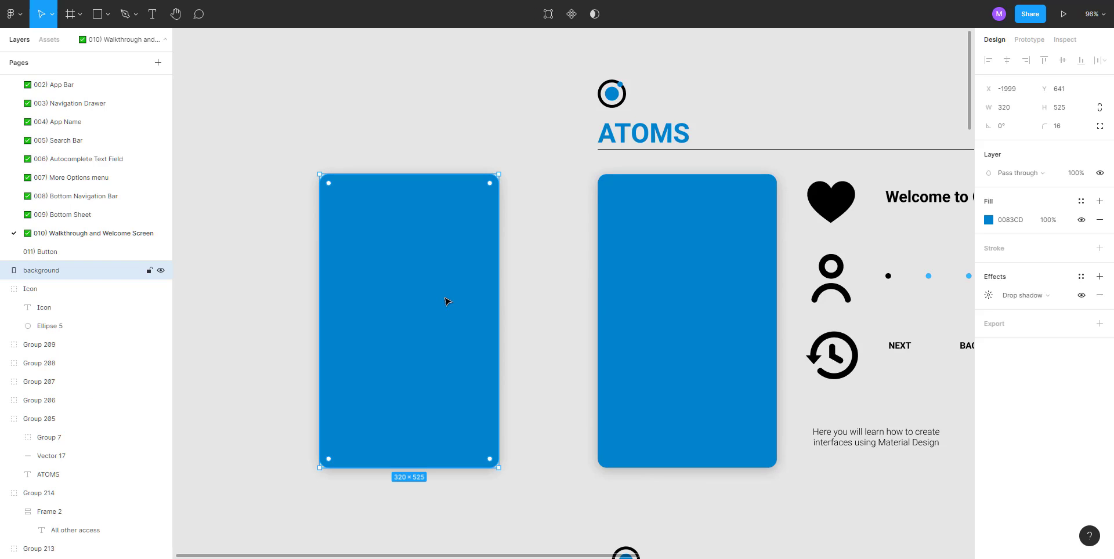
{"action": "left_click", "coordinate": [988, 295]}
{"action": "left_click", "coordinate": [584, 253]}
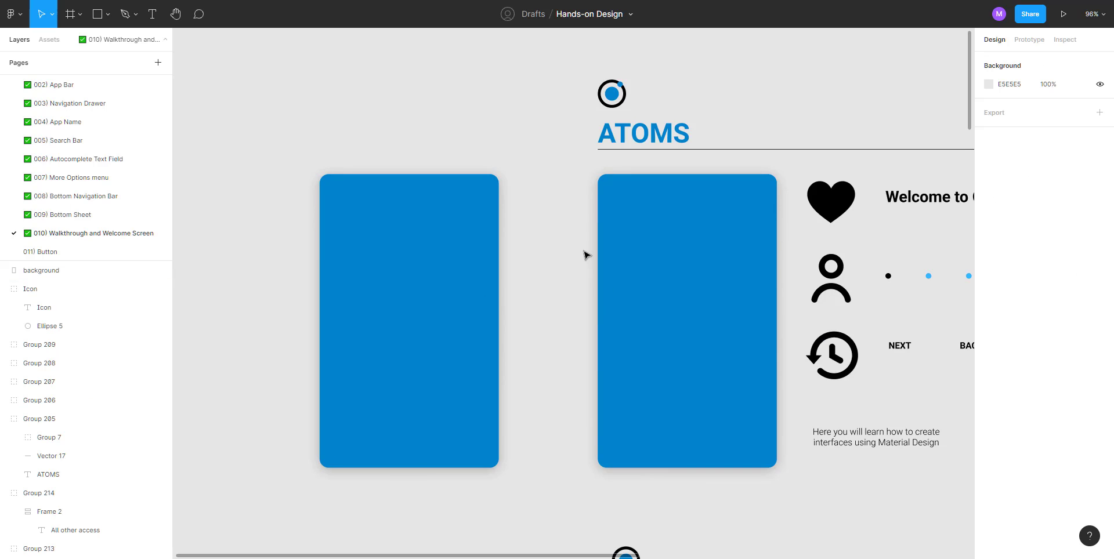
Step: Delete the original blue background from the Atoms section and move the new blue rectangle into its place
{"action": "scroll", "coordinate": [562, 247], "scroll_direction": "down", "scroll_amount": 3}
{"action": "left_click", "coordinate": [603, 242]}
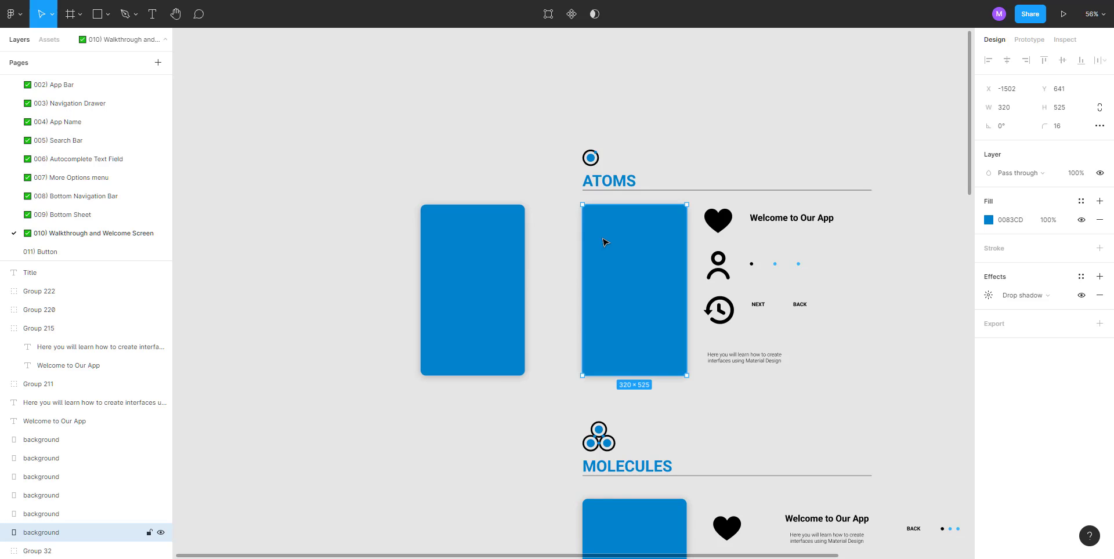
{"action": "key", "text": "Delete"}
{"action": "scroll", "coordinate": [535, 238], "scroll_direction": "up", "scroll_amount": 3}
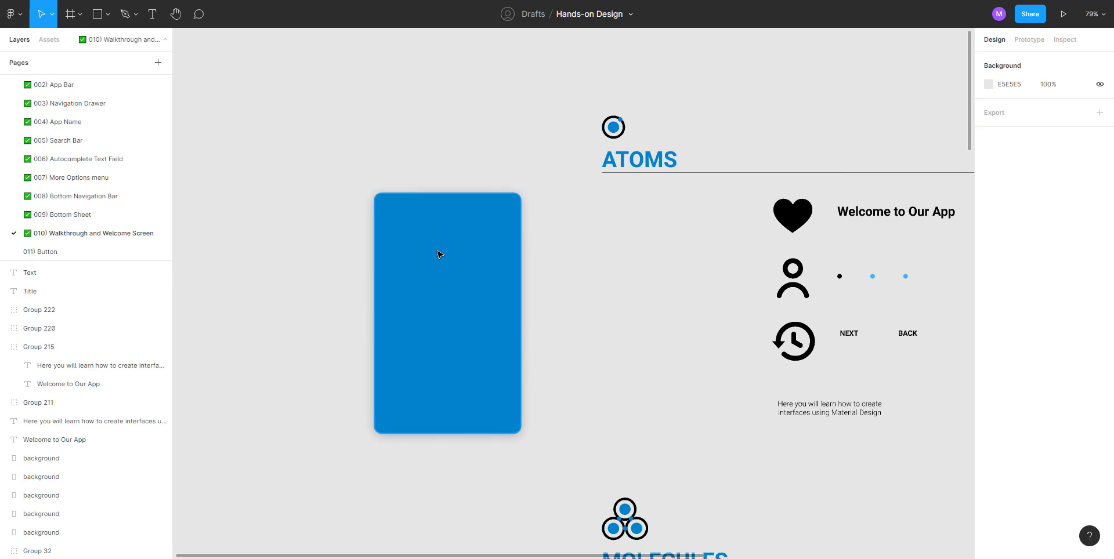
{"action": "left_click", "coordinate": [448, 258]}
{"action": "left_click_drag", "start_coordinate": [448, 255], "coordinate": [649, 263]}
{"action": "left_click", "coordinate": [564, 261]}
{"action": "left_click_drag", "start_coordinate": [564, 261], "coordinate": [360, 219]}
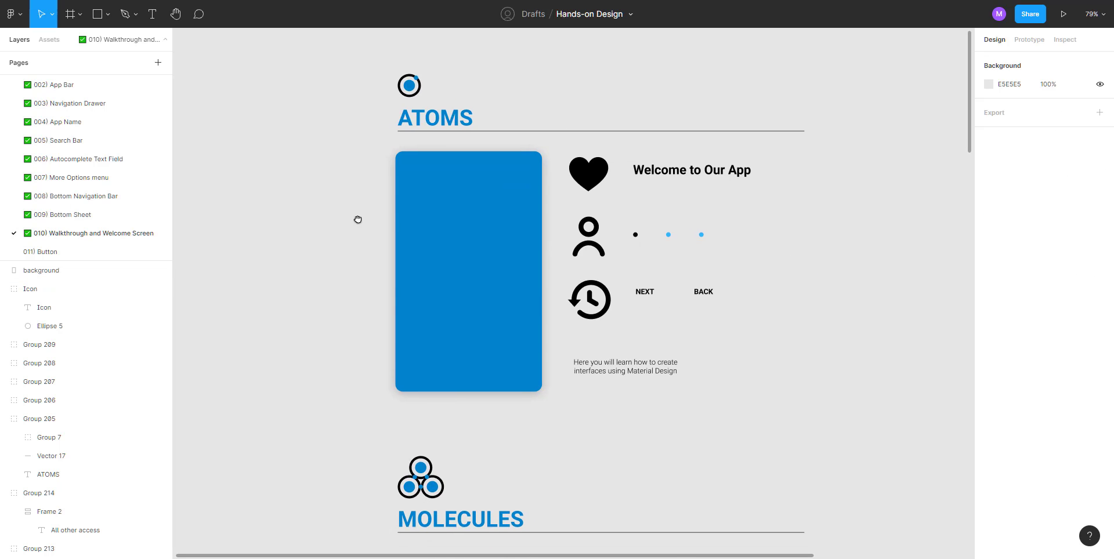
Step: Place a duplicate of the "Welcome to Our App" title in the empty area above the Atoms section's divider line
{"action": "scroll", "coordinate": [630, 174], "scroll_direction": "up", "scroll_amount": 3}
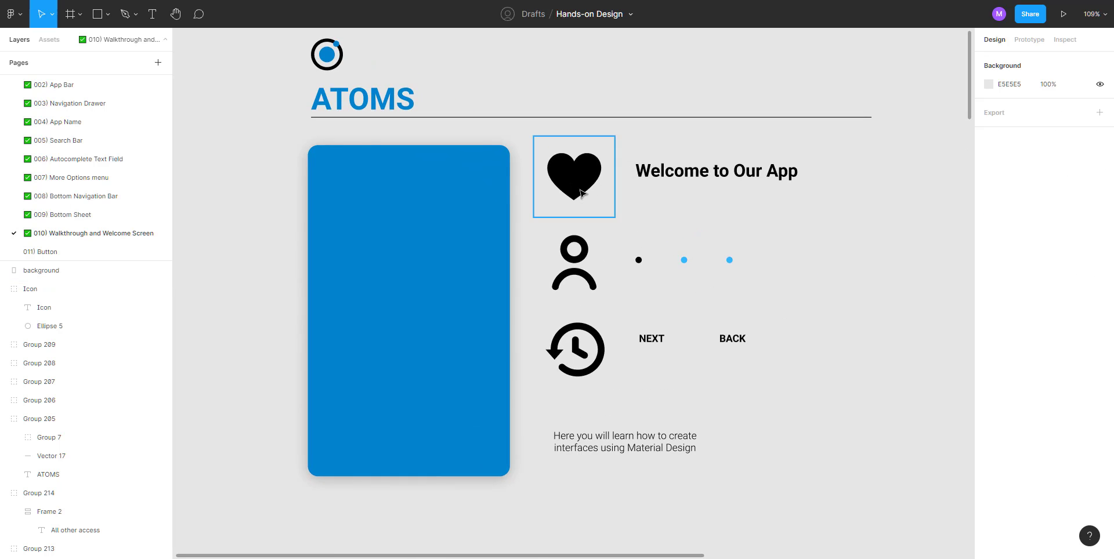
{"action": "scroll", "coordinate": [708, 278], "scroll_direction": "up", "scroll_amount": 2}
{"action": "left_click", "coordinate": [706, 239]}
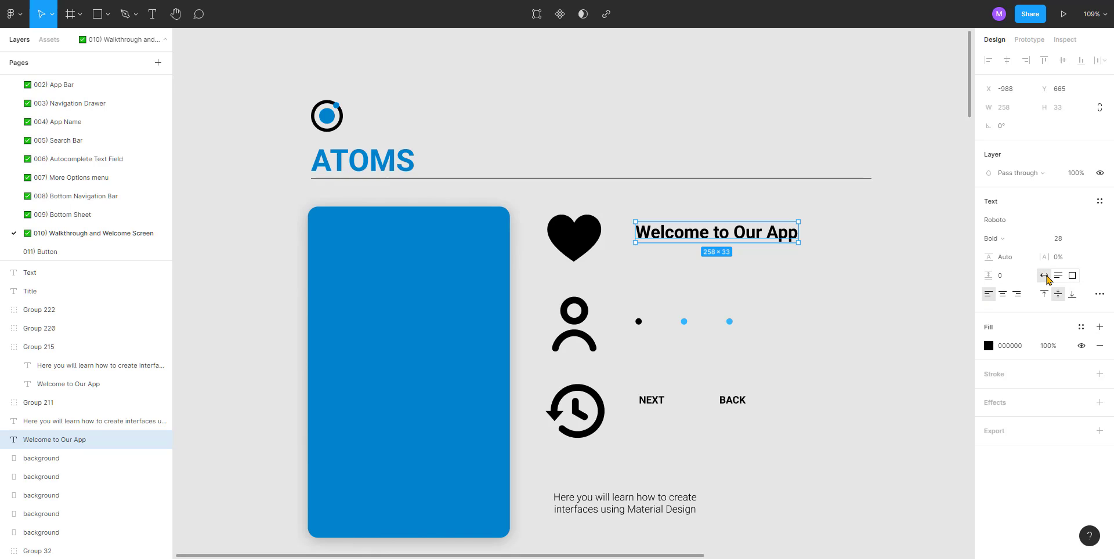
{"action": "left_click_drag", "start_coordinate": [699, 235], "coordinate": [682, 122]}
{"action": "left_click", "coordinate": [513, 109]}
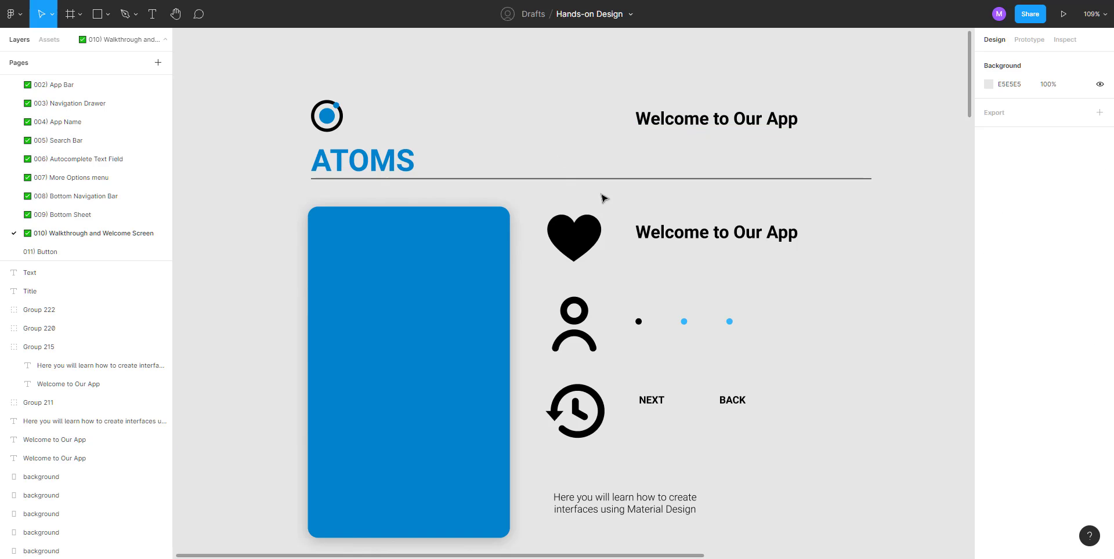
Step: Duplicate the Atoms description text above the copied title and replace its wording with "Welcome to Our App"
{"action": "left_click", "coordinate": [637, 505]}
{"action": "left_click_drag", "start_coordinate": [635, 506], "coordinate": [670, 87]}
{"action": "double_click", "coordinate": [688, 86]}
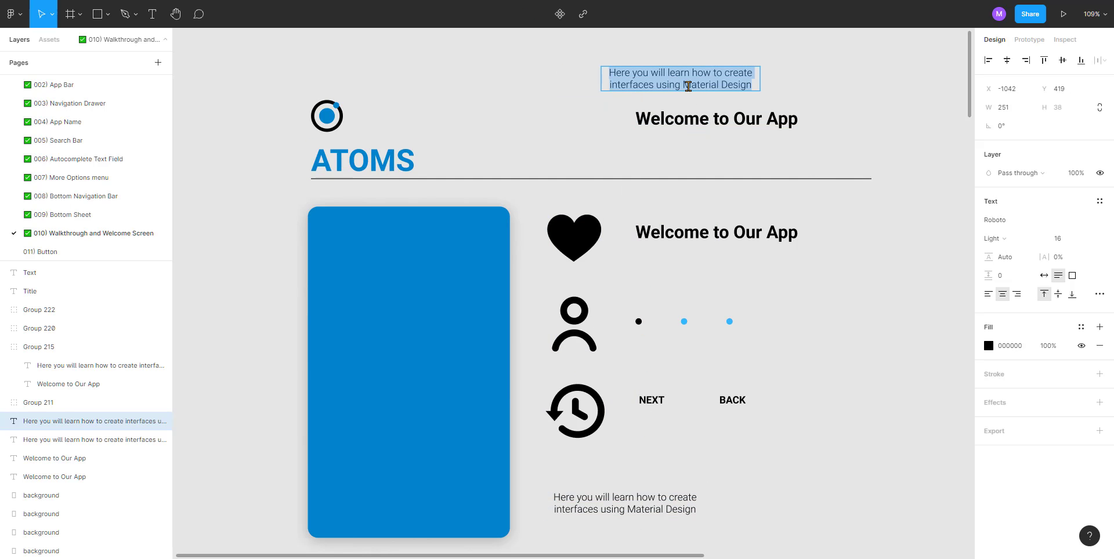
{"action": "type", "text": "Welcome"}
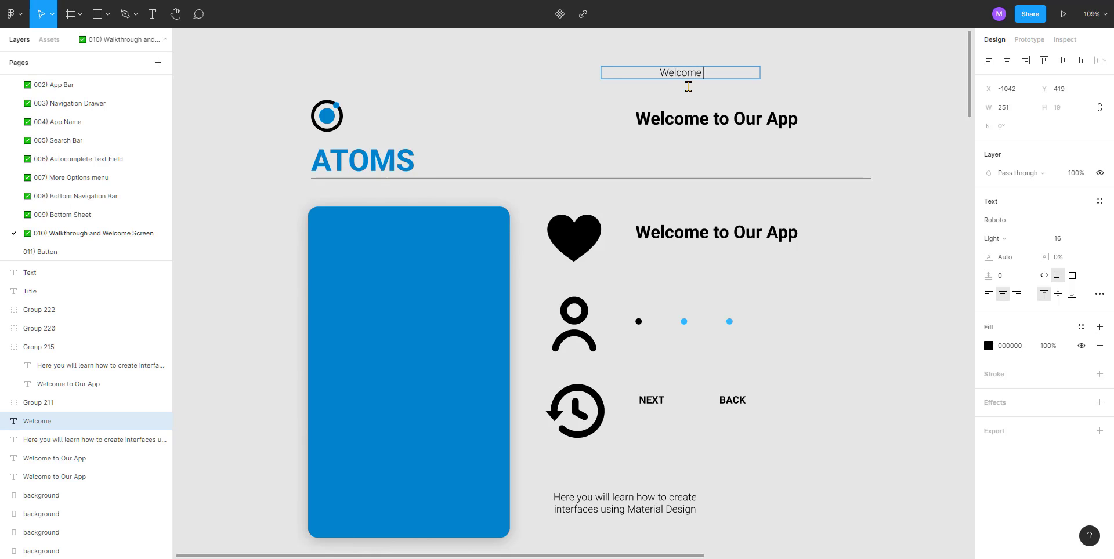
{"action": "type", "text": " to Our Ap"}
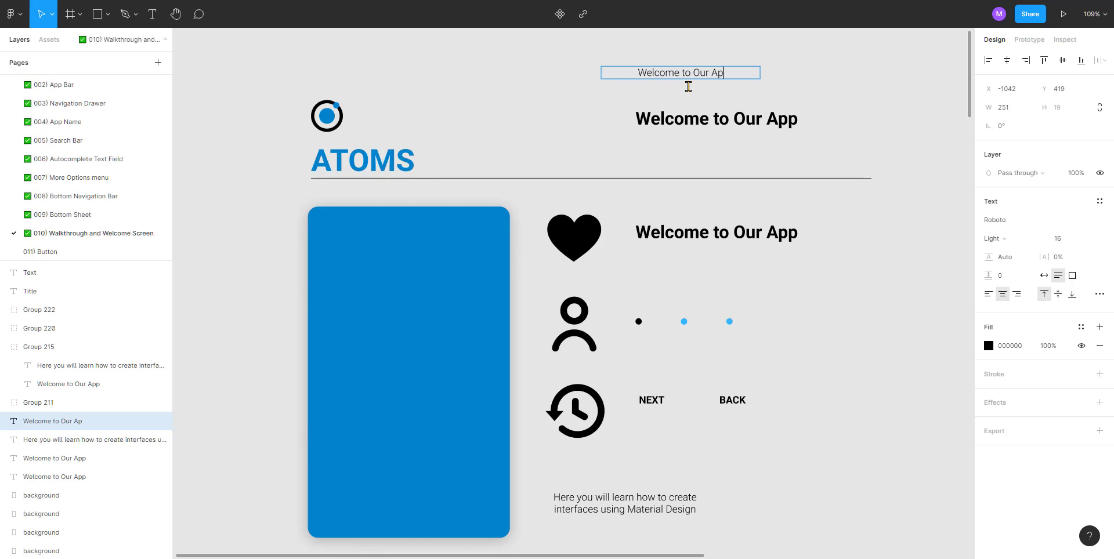
{"action": "type", "text": "p"}
{"action": "key", "text": "Escape"}
Step: Style the retyped "Welcome to Our App" text with font size 28, Bold weight and auto width
{"action": "left_click", "coordinate": [1059, 239]}
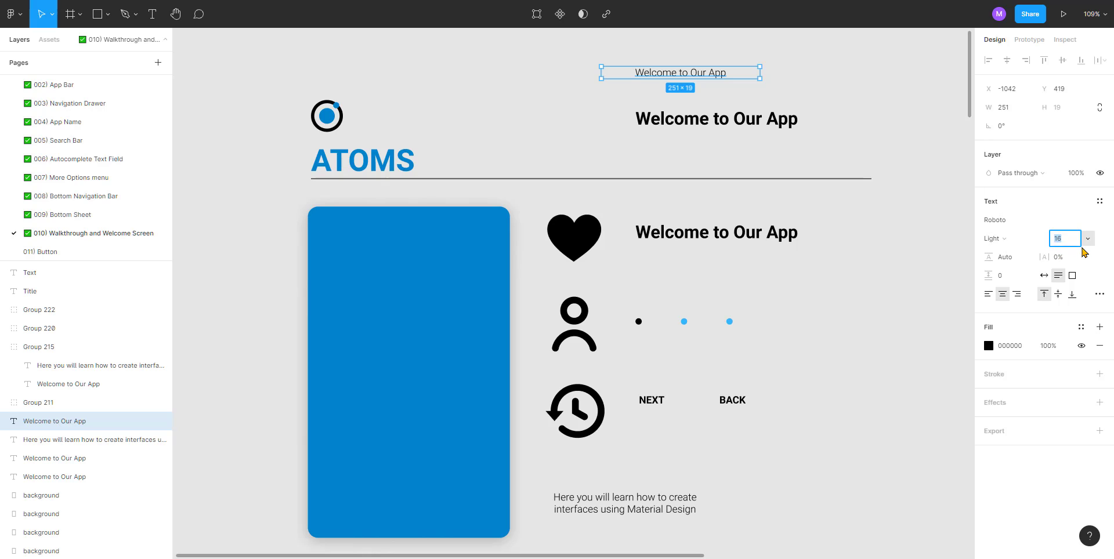
{"action": "key", "text": "Return"}
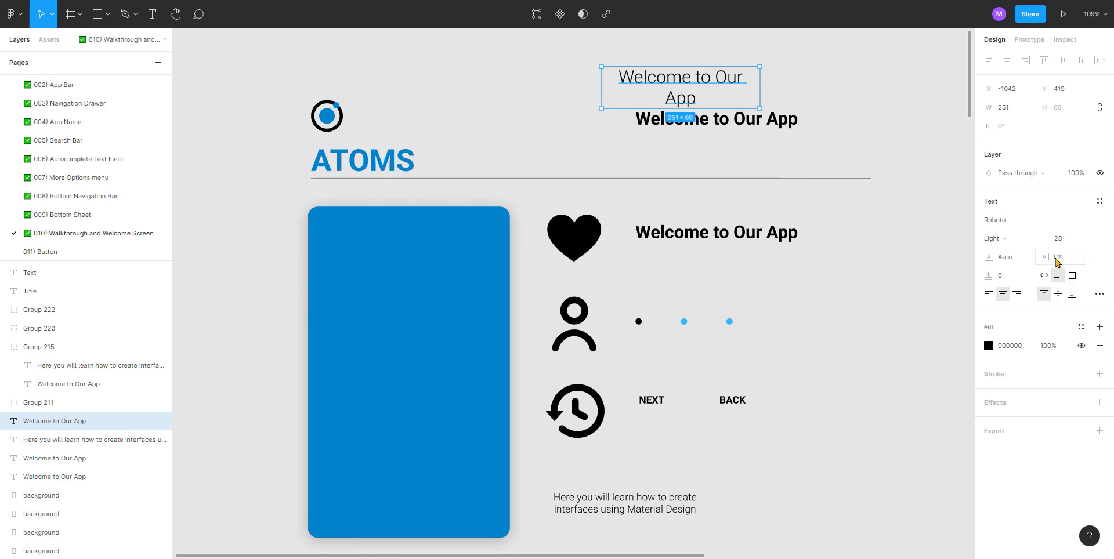
{"action": "left_click", "coordinate": [995, 238]}
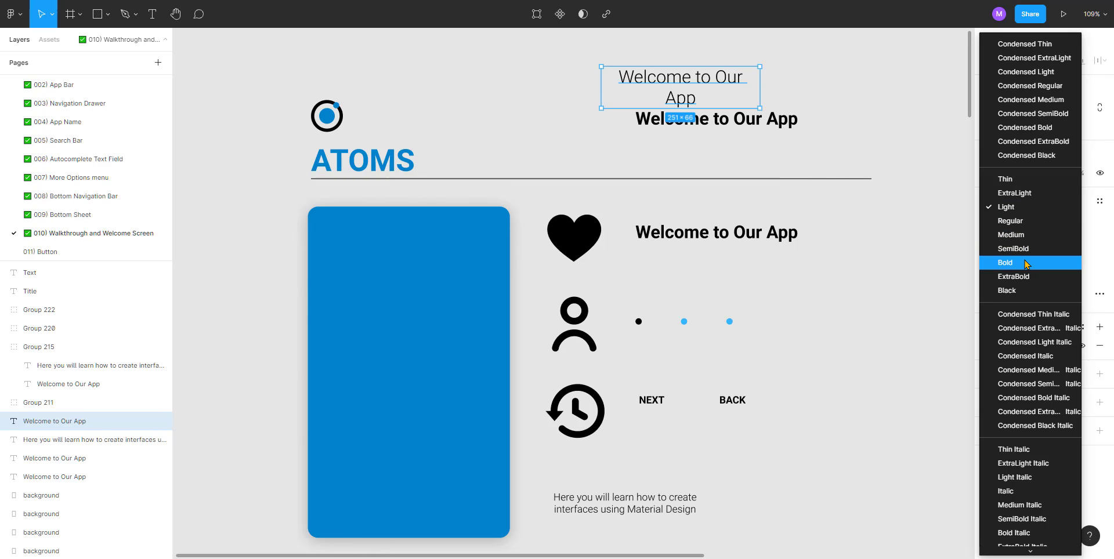
{"action": "left_click", "coordinate": [1025, 263]}
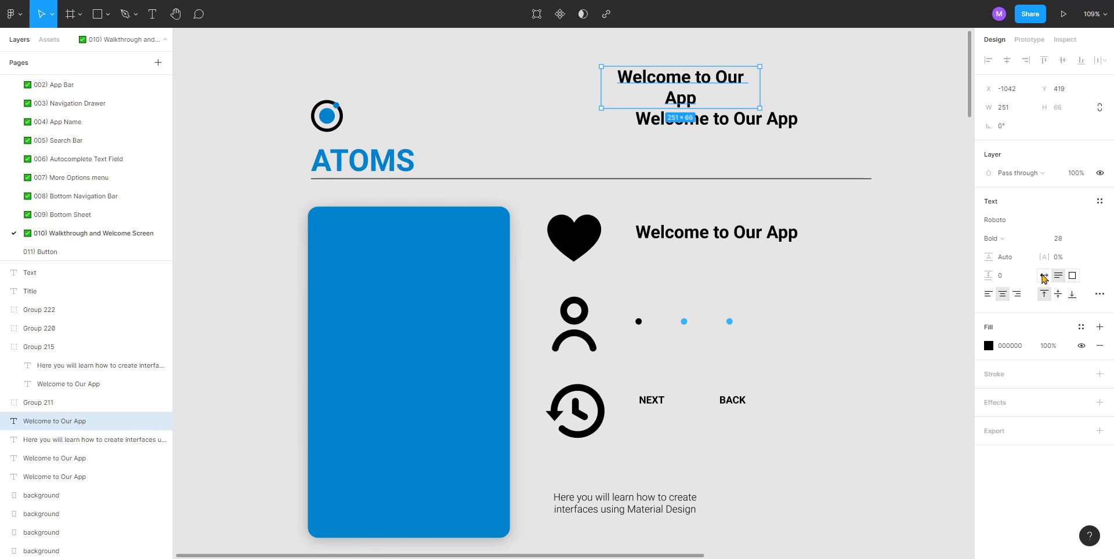
{"action": "left_click", "coordinate": [1043, 276]}
{"action": "left_click", "coordinate": [798, 81]}
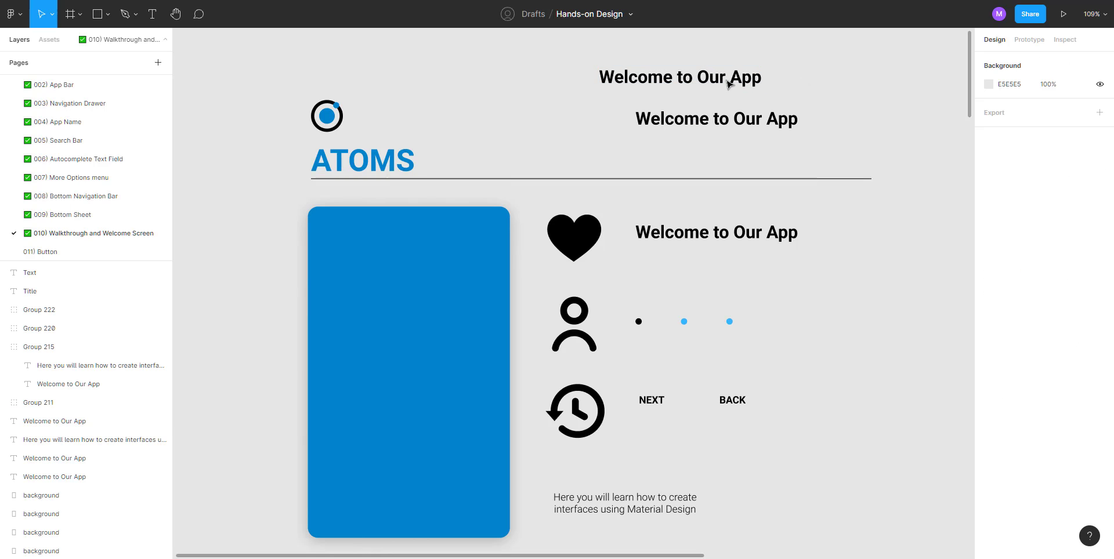
Step: Delete the original and the copied "Welcome to Our App" titles and move the retyped one into place beside the heart icon
{"action": "left_click_drag", "start_coordinate": [711, 83], "coordinate": [747, 91]}
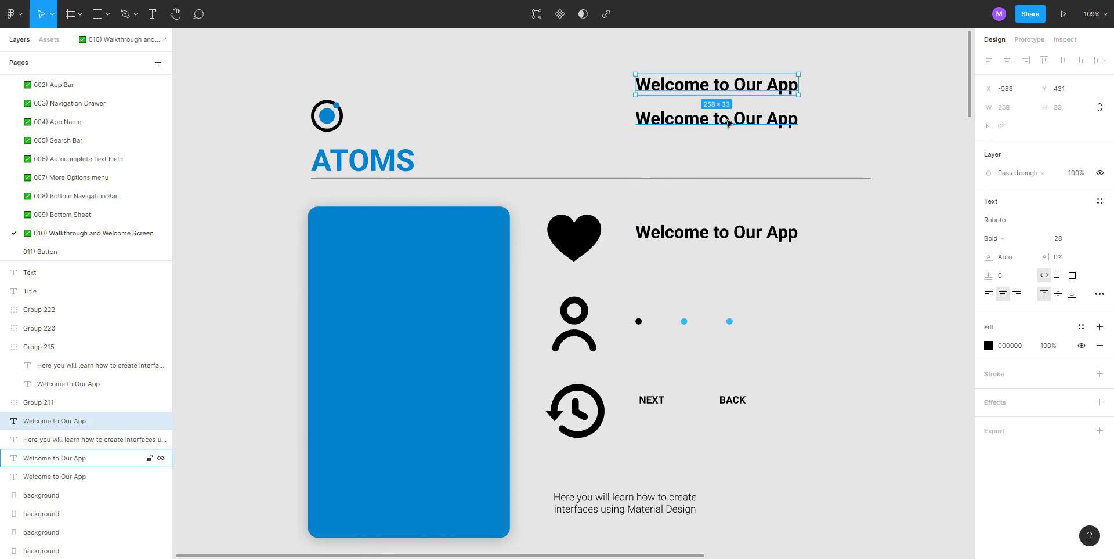
{"action": "left_click", "coordinate": [717, 123]}
{"action": "key", "text": "Delete"}
{"action": "left_click", "coordinate": [719, 233]}
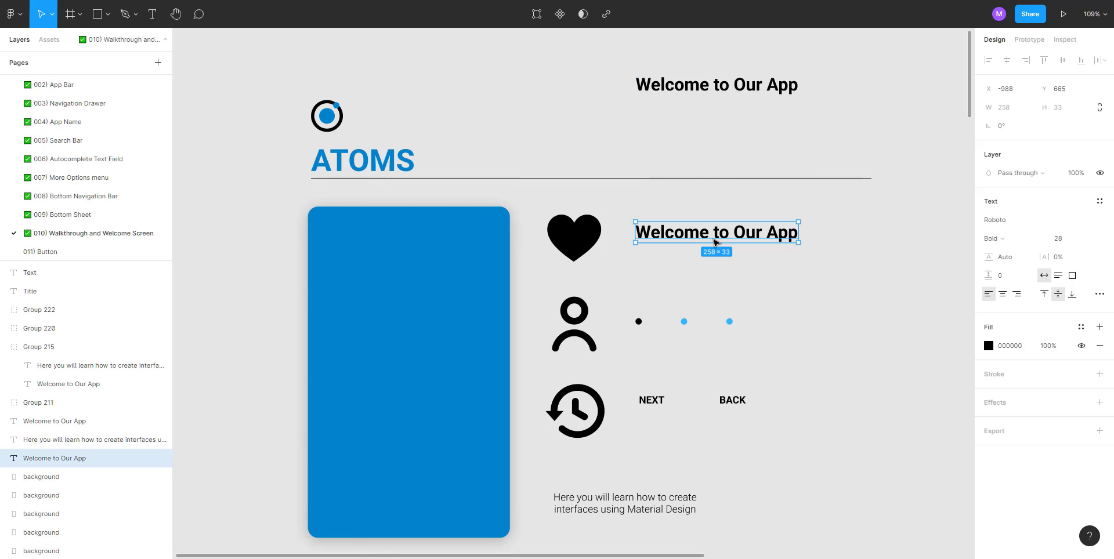
{"action": "key", "text": "Delete"}
{"action": "left_click", "coordinate": [698, 88]}
{"action": "left_click_drag", "start_coordinate": [696, 106], "coordinate": [698, 244]}
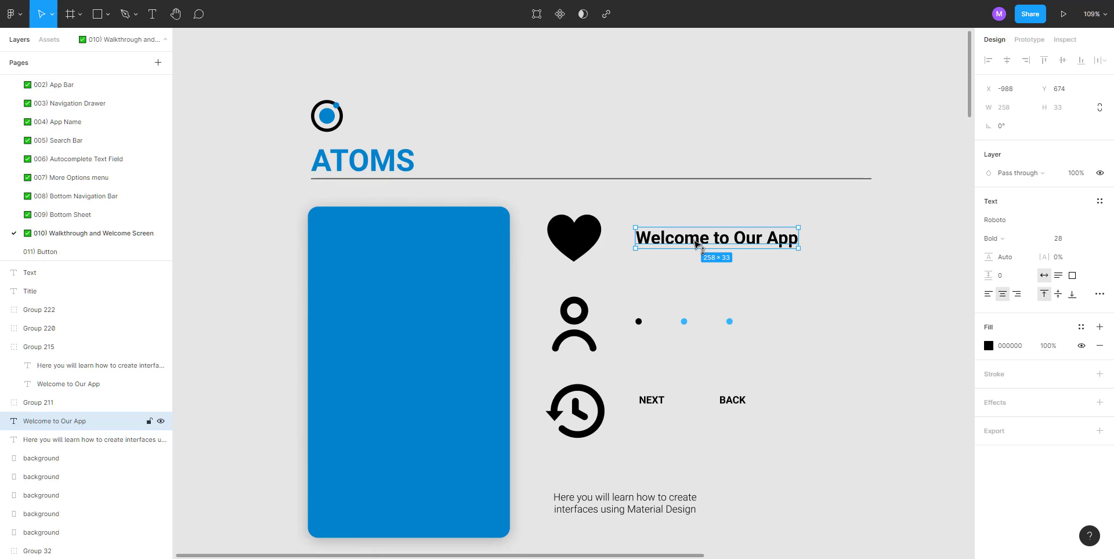
Step: Draw an ellipse about 78 × 138 in the empty area to the right of the three existing dots
{"action": "left_click_drag", "start_coordinate": [668, 273], "coordinate": [572, 236]}
{"action": "left_click", "coordinate": [543, 279]}
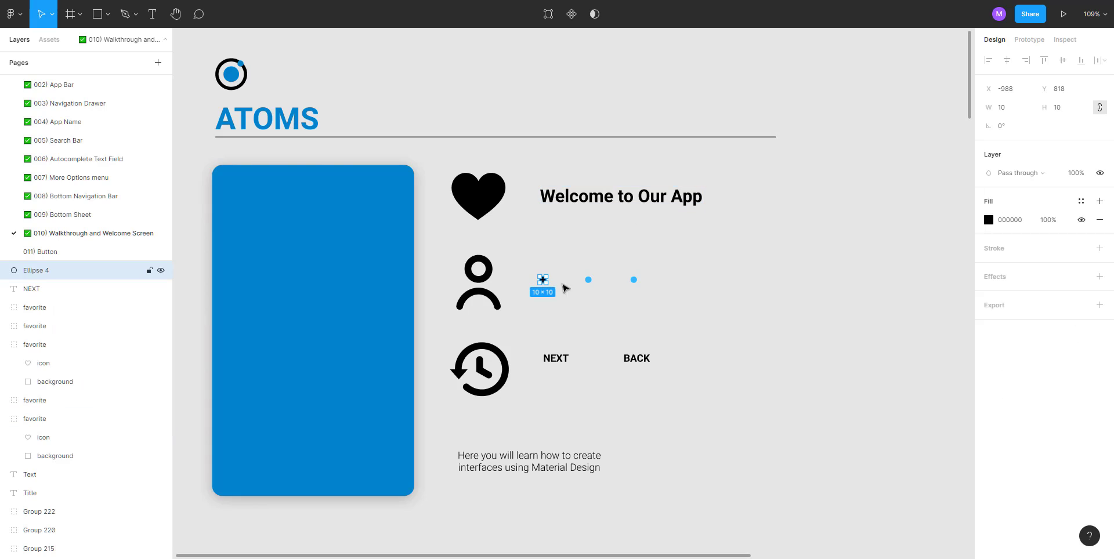
{"action": "left_click", "coordinate": [675, 271]}
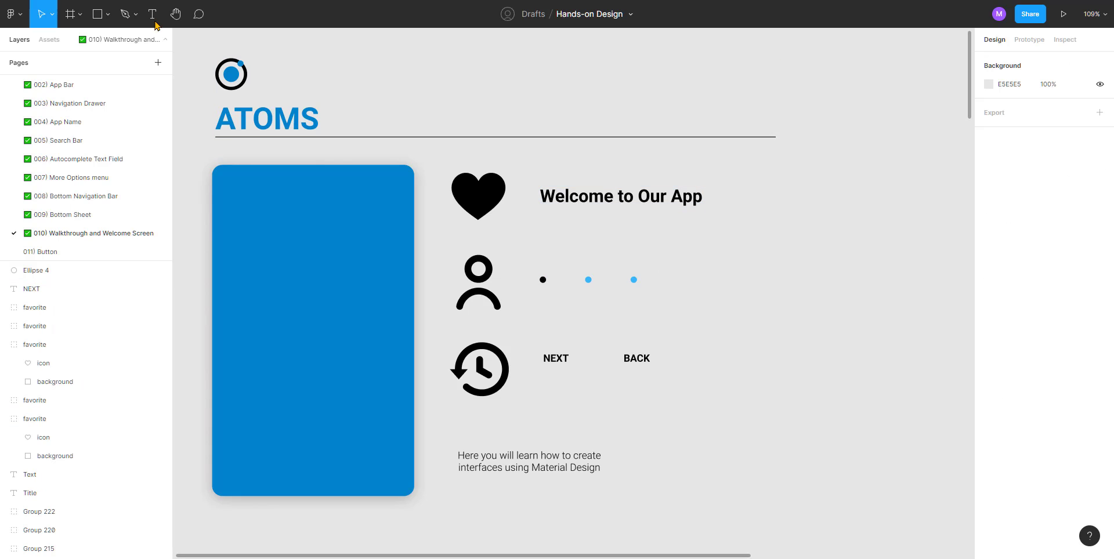
{"action": "left_click", "coordinate": [108, 15]}
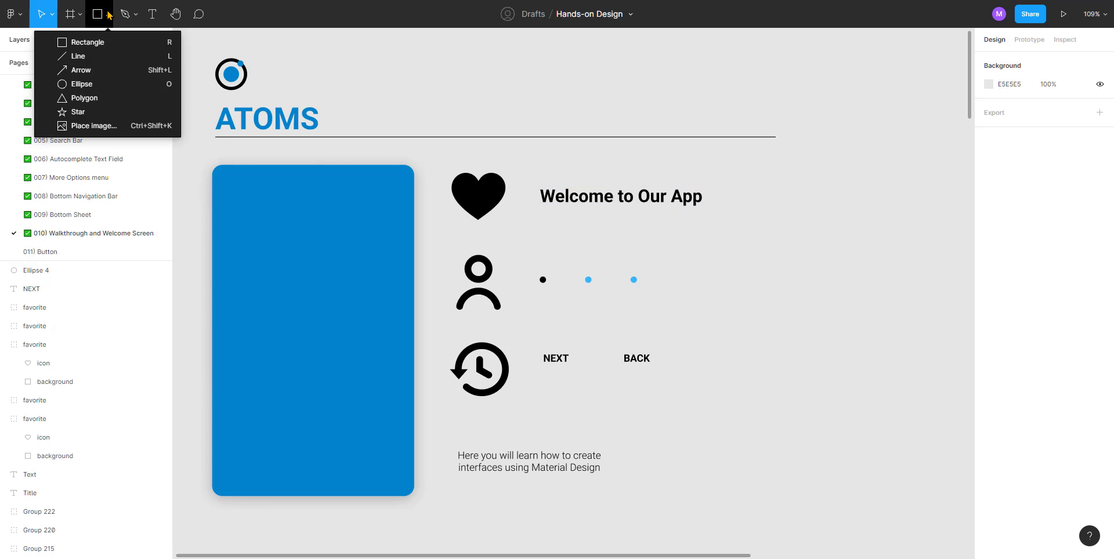
{"action": "left_click", "coordinate": [87, 84]}
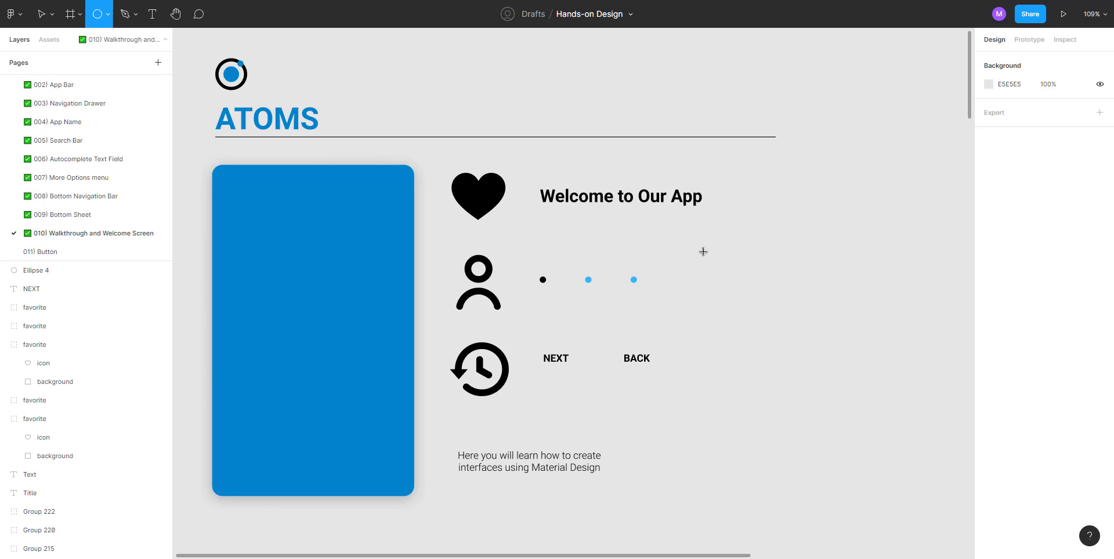
{"action": "mouse_move", "coordinate": [703, 253]}
{"action": "left_mouse_down"}
{"action": "mouse_move", "coordinate": [776, 341]}
{"action": "mouse_move", "coordinate": [752, 342]}
{"action": "left_mouse_up"}
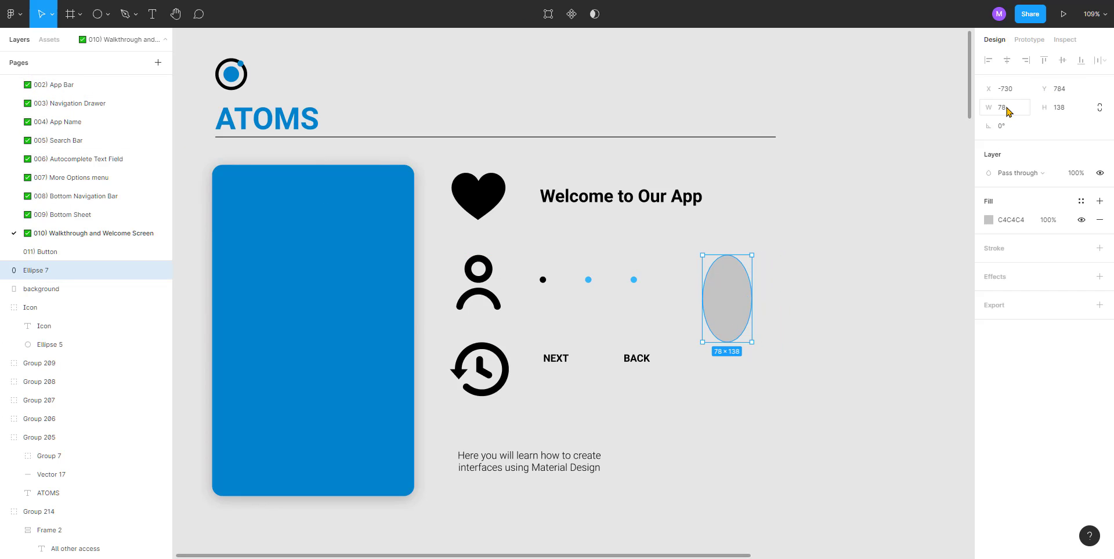
Step: Set the new ellipse's width and height to 10
{"action": "left_click", "coordinate": [1007, 110]}
{"action": "type", "text": "10"}
{"action": "key", "text": "Tab"}
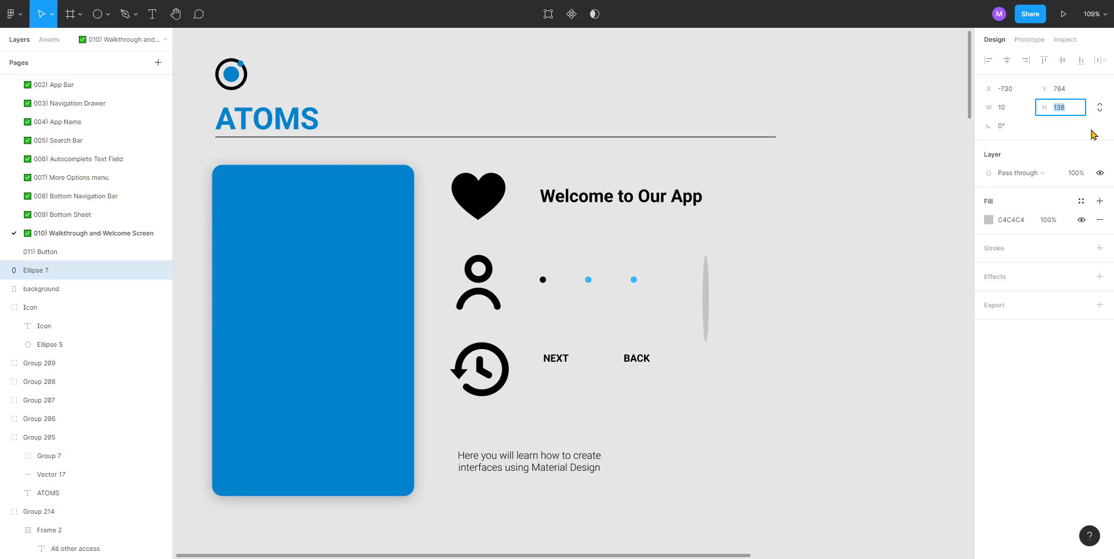
{"action": "type", "text": "10"}
{"action": "key", "text": "Tab"}
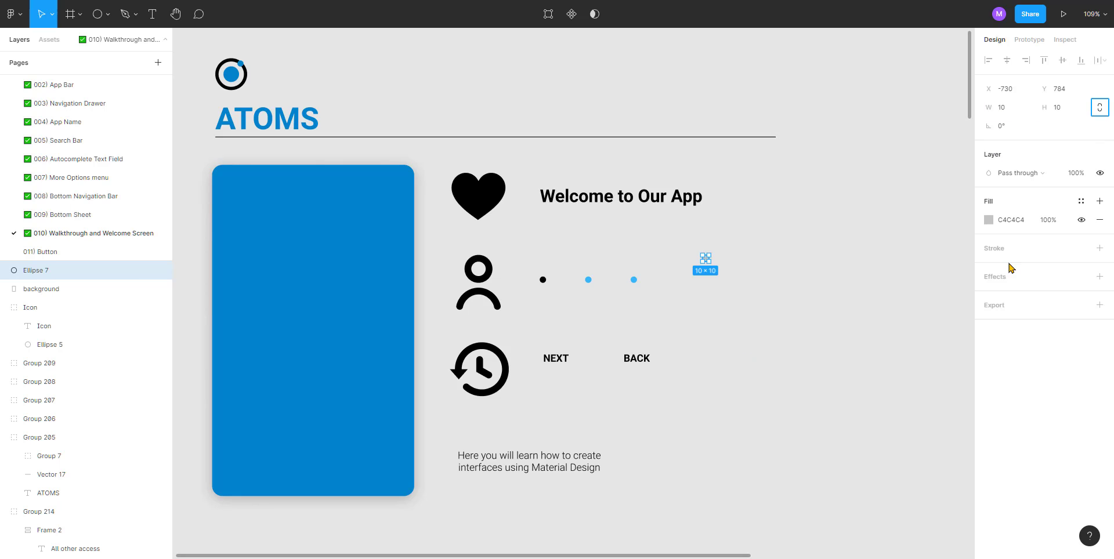
Step: Fill the small circle with black 000000 and move it down roughly level with the three existing dots
{"action": "left_click", "coordinate": [988, 220]}
{"action": "left_click", "coordinate": [868, 319]}
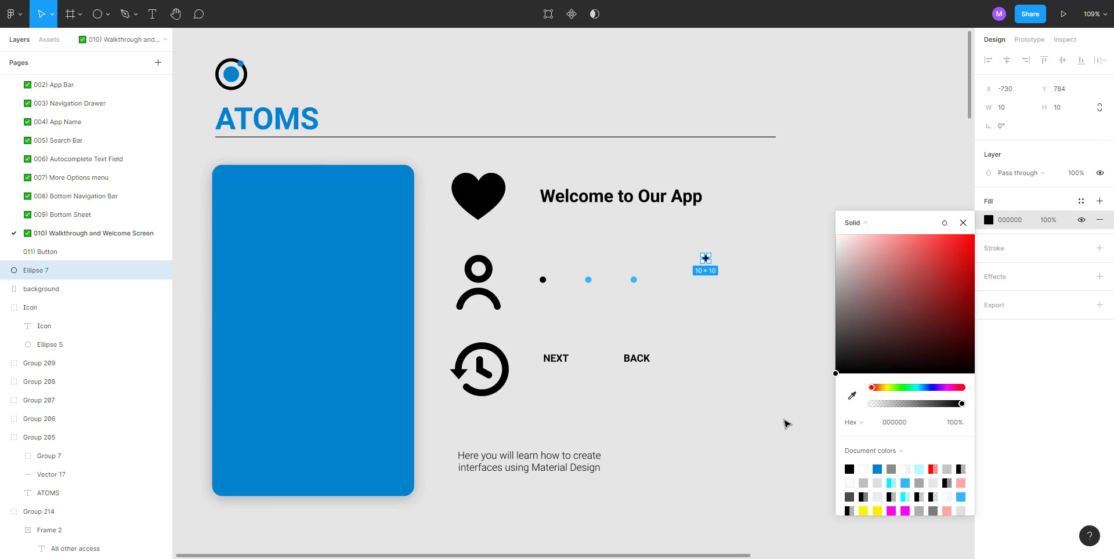
{"action": "left_click", "coordinate": [711, 268]}
{"action": "left_click", "coordinate": [706, 258]}
{"action": "left_click_drag", "start_coordinate": [705, 258], "coordinate": [706, 282]}
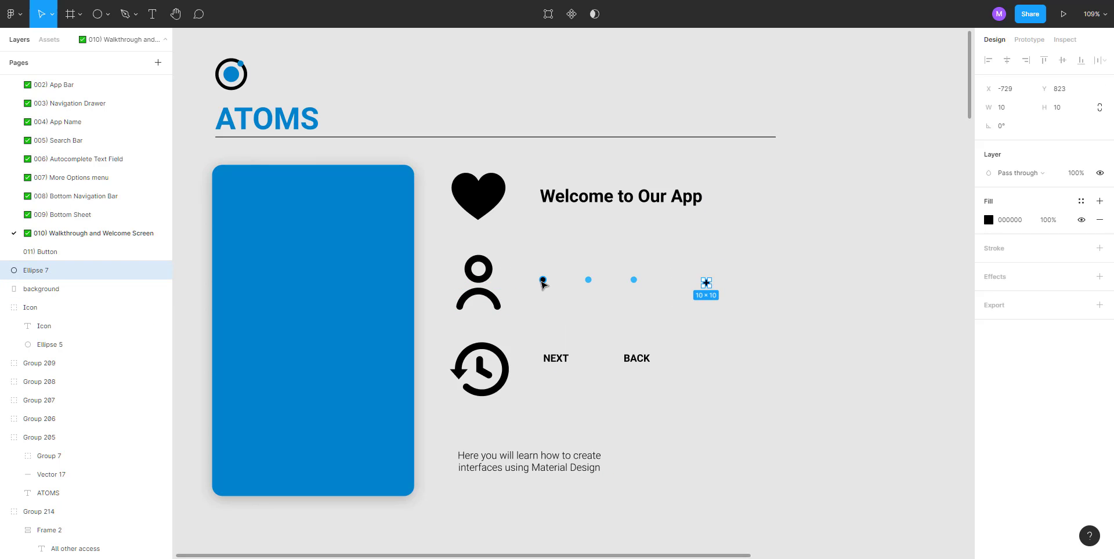
Step: Rename the new black circle's layer to "circle"
{"action": "left_click", "coordinate": [542, 281]}
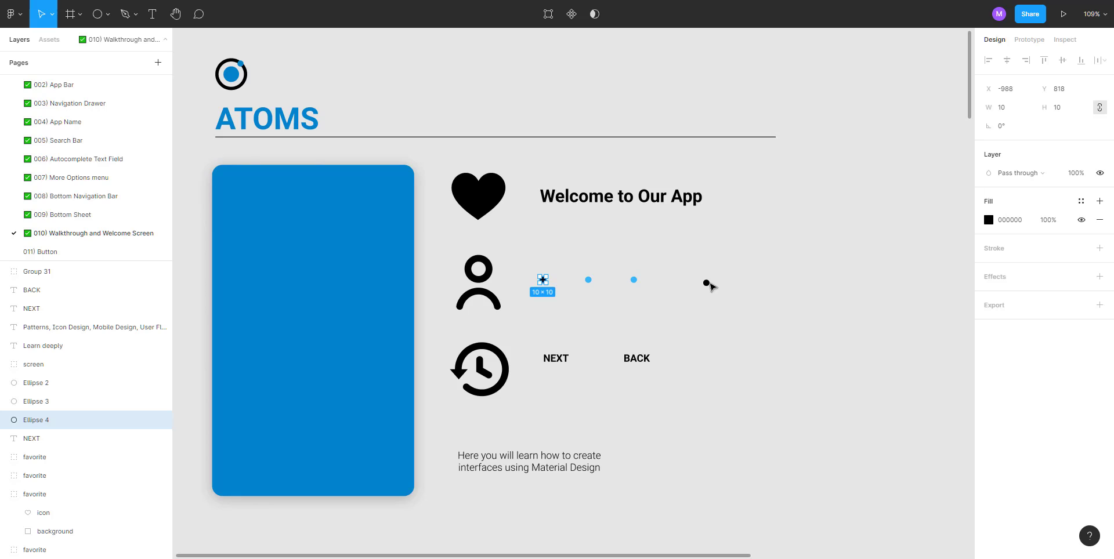
{"action": "left_click", "coordinate": [707, 283]}
{"action": "double_click", "coordinate": [62, 271]}
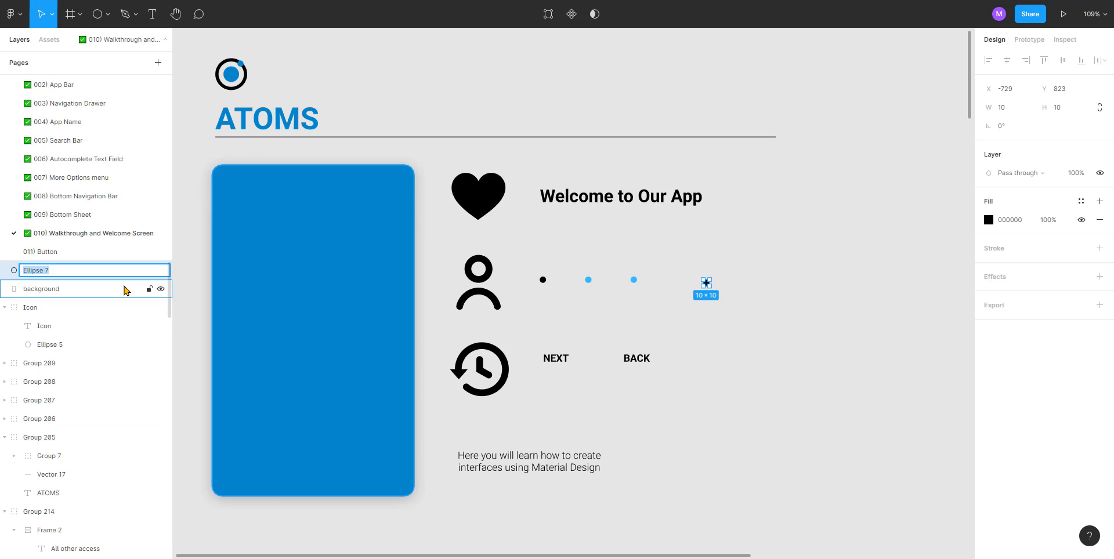
{"action": "type", "text": "circle"}
{"action": "key", "text": "Return"}
{"action": "scroll", "coordinate": [721, 280], "scroll_direction": "up", "scroll_amount": 3}
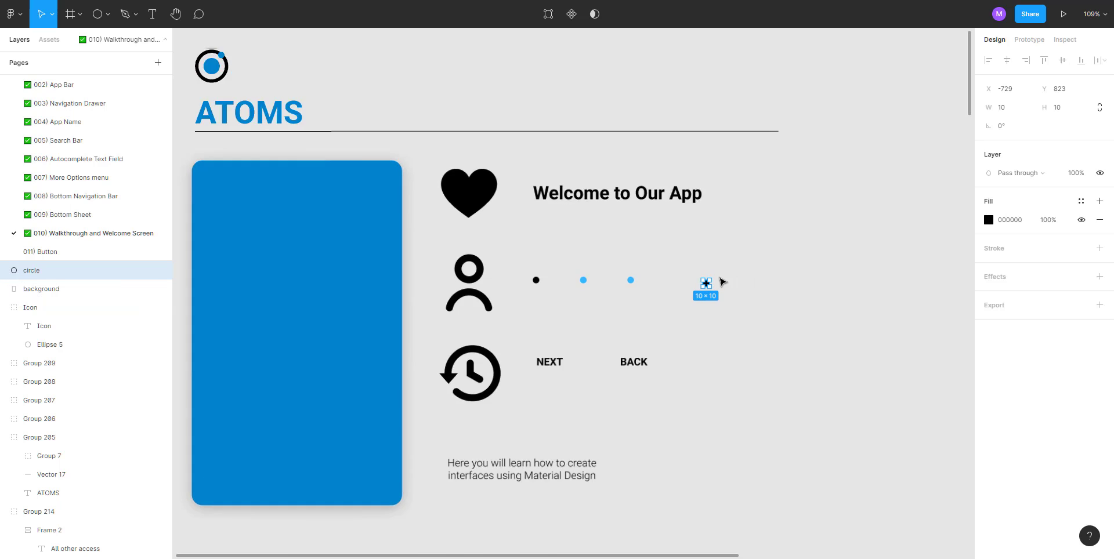
{"action": "left_click", "coordinate": [707, 282]}
{"action": "left_click_drag", "start_coordinate": [705, 284], "coordinate": [757, 290]}
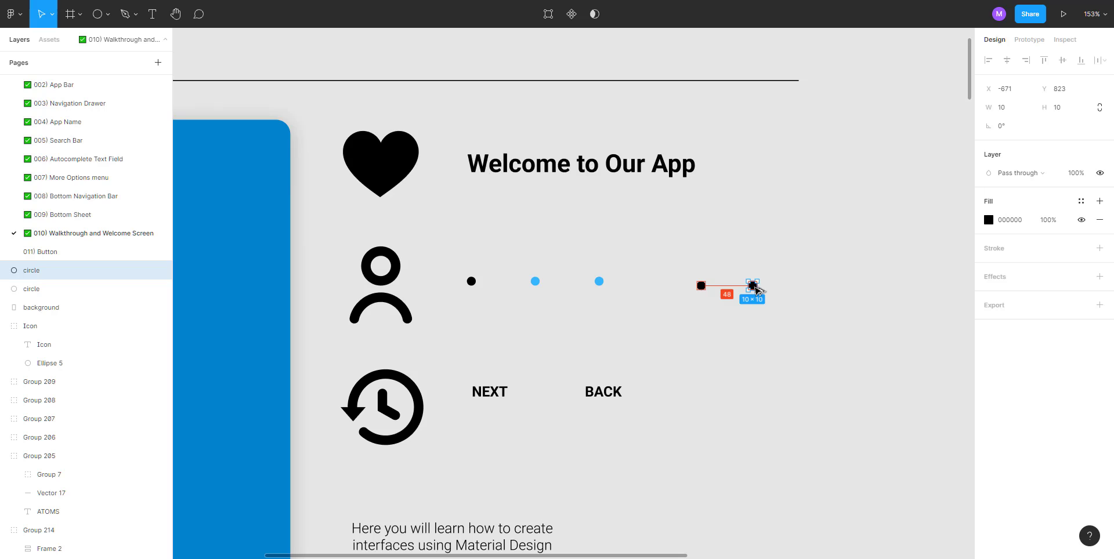
{"action": "key", "text": "Delete"}
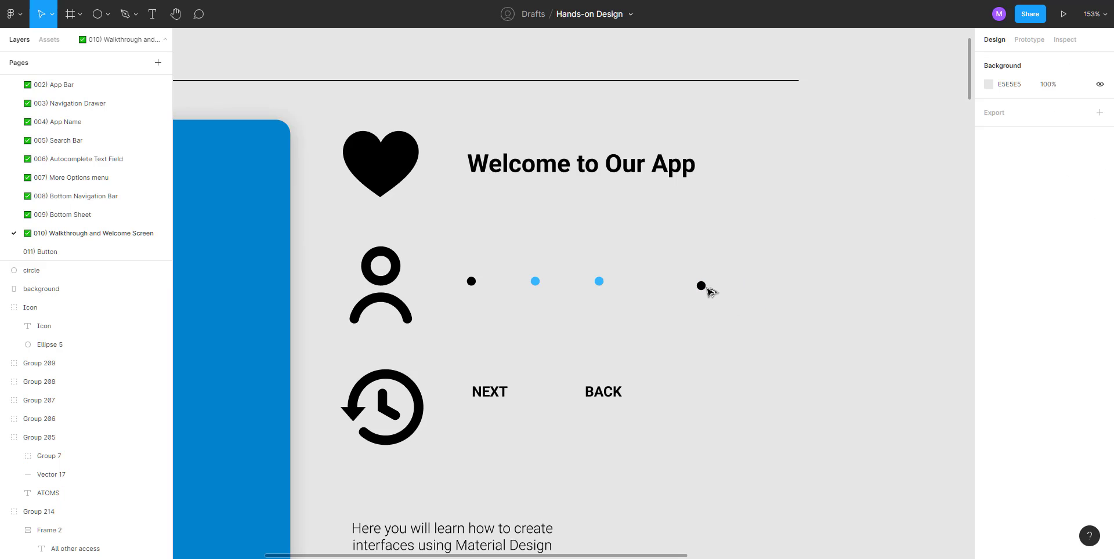
Step: Duplicate the new black circle twice to the right, forming a level row of three circles spaced 48 apart
{"action": "left_click_drag", "start_coordinate": [701, 286], "coordinate": [757, 290]}
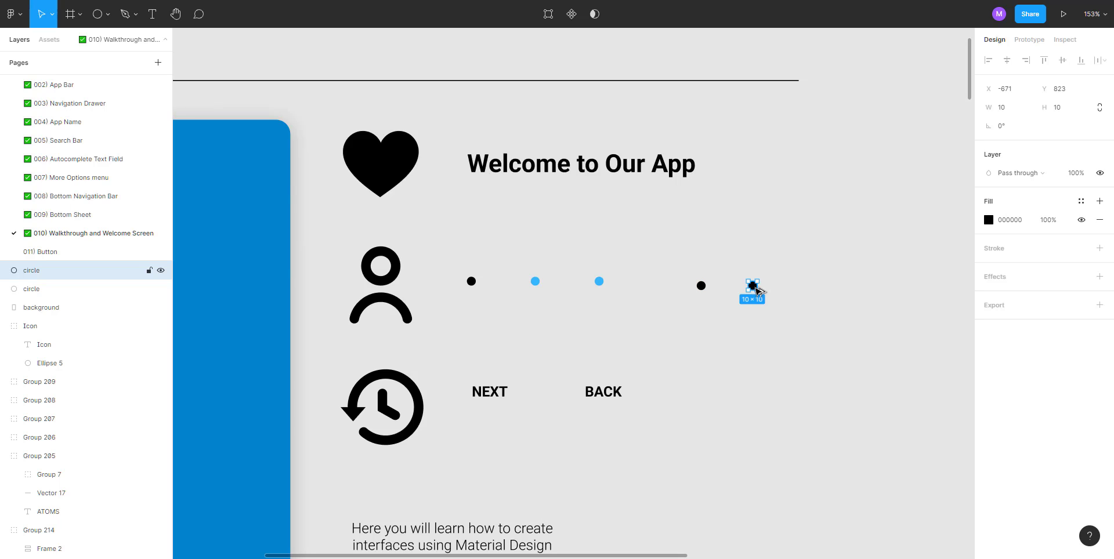
{"action": "key", "text": "ctrl+d"}
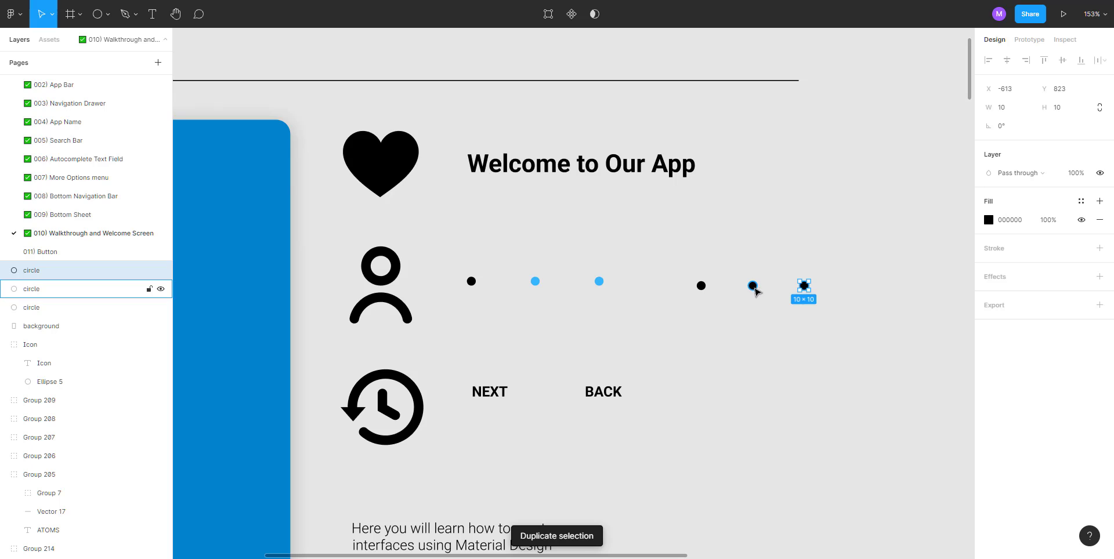
{"action": "left_click", "coordinate": [756, 318]}
Step: Recolour the two duplicated circles with the blue 0083CD sampled from the large blue background rectangle
{"action": "left_click_drag", "start_coordinate": [838, 316], "coordinate": [755, 269]}
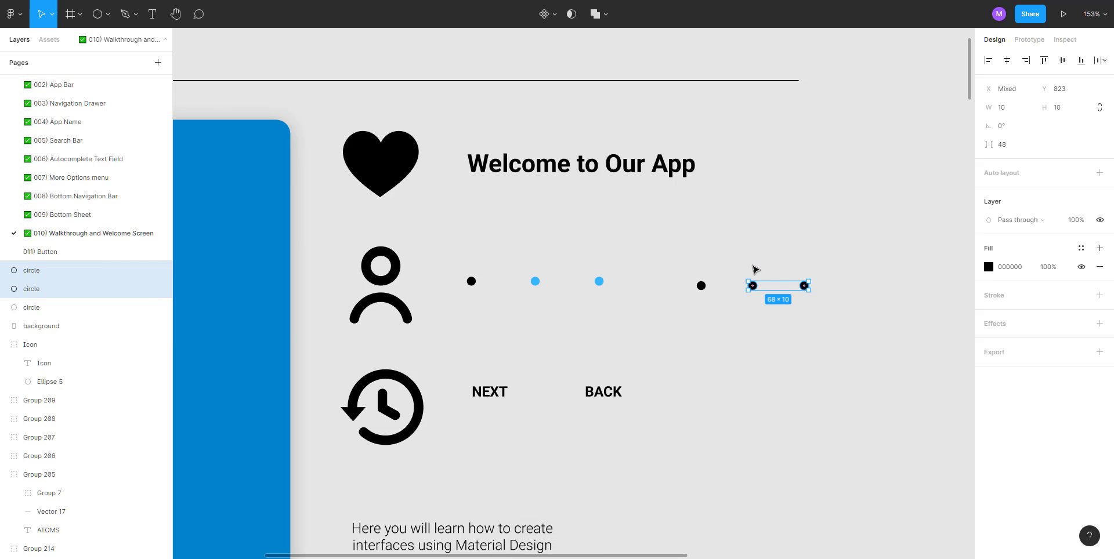
{"action": "scroll", "coordinate": [383, 235], "scroll_direction": "left", "scroll_amount": 3}
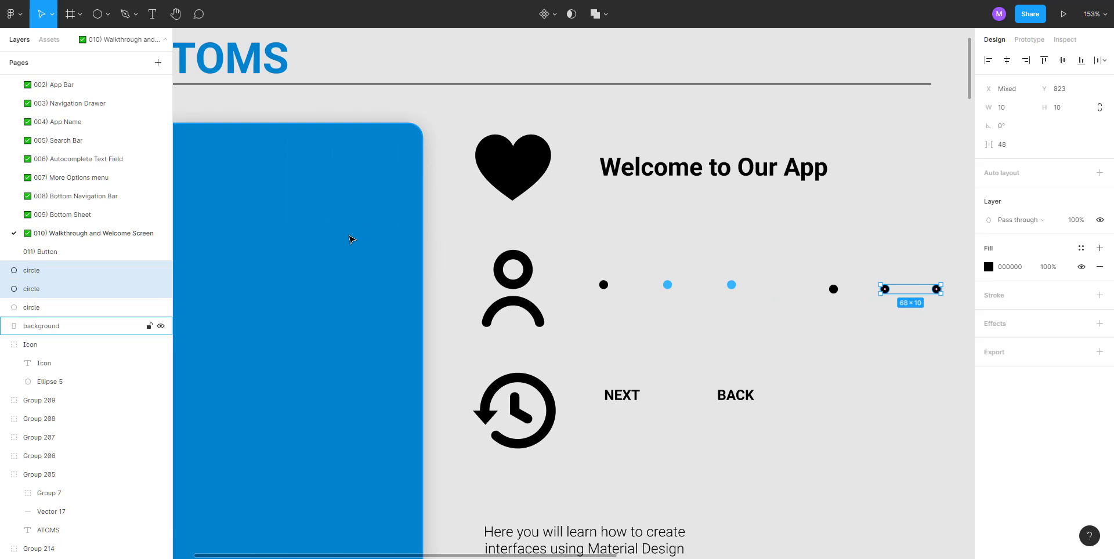
{"action": "key", "text": "i"}
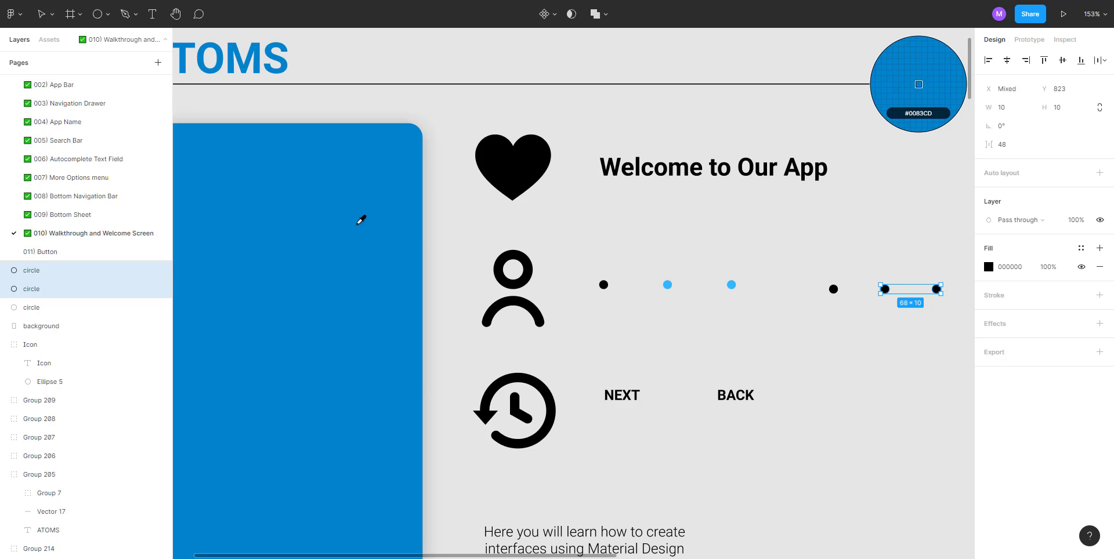
{"action": "left_click", "coordinate": [361, 220]}
{"action": "left_click", "coordinate": [804, 244]}
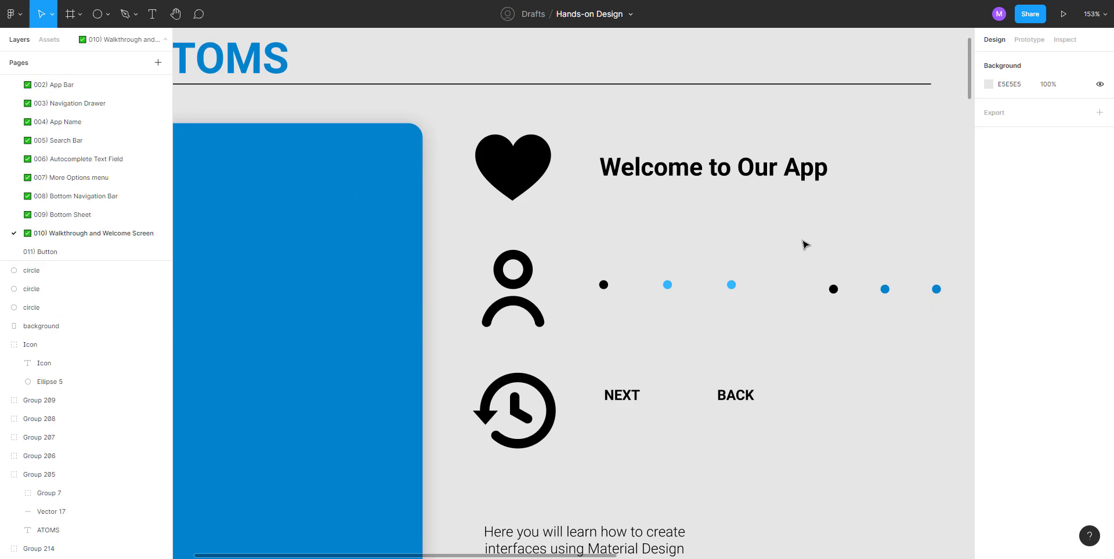
Step: Delete the three original pagination dots and move the new row of three circles into their place beside the person icon
{"action": "scroll", "coordinate": [679, 226], "scroll_direction": "right", "scroll_amount": 4}
{"action": "left_click_drag", "start_coordinate": [673, 239], "coordinate": [900, 325]}
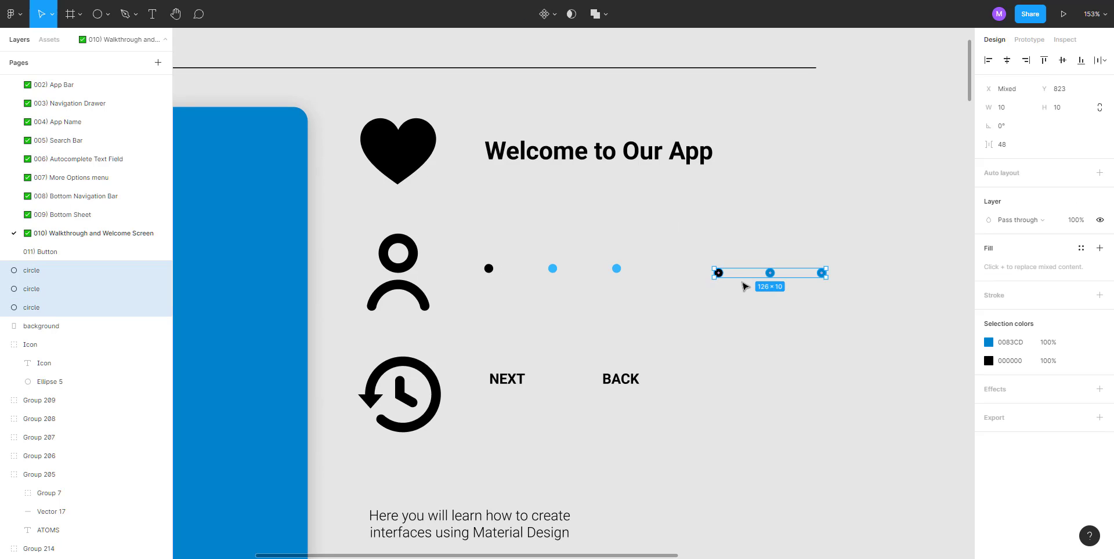
{"action": "left_click_drag", "start_coordinate": [457, 236], "coordinate": [654, 313]}
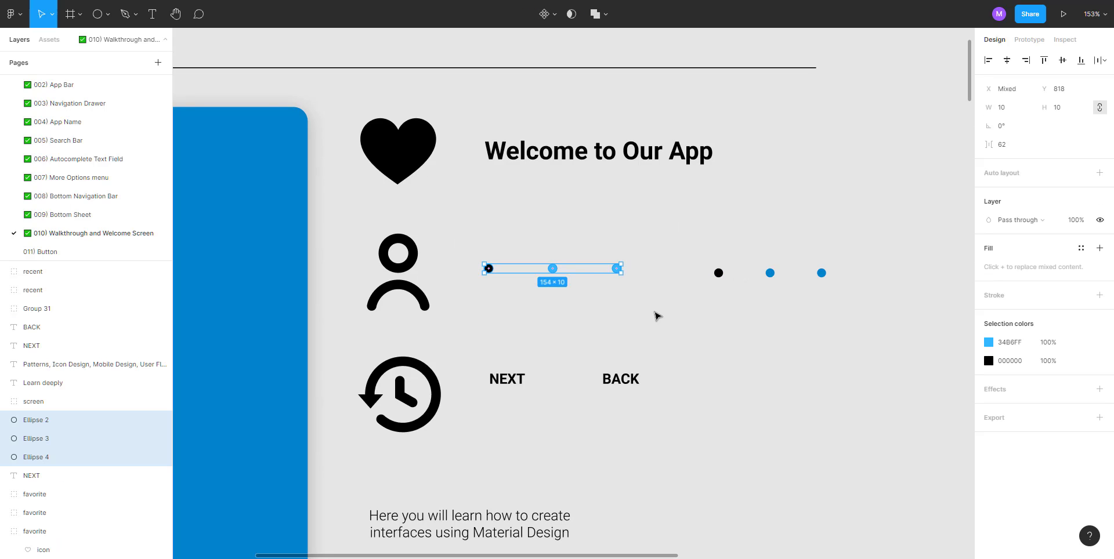
{"action": "key", "text": "Delete"}
{"action": "left_click_drag", "start_coordinate": [678, 247], "coordinate": [883, 317]}
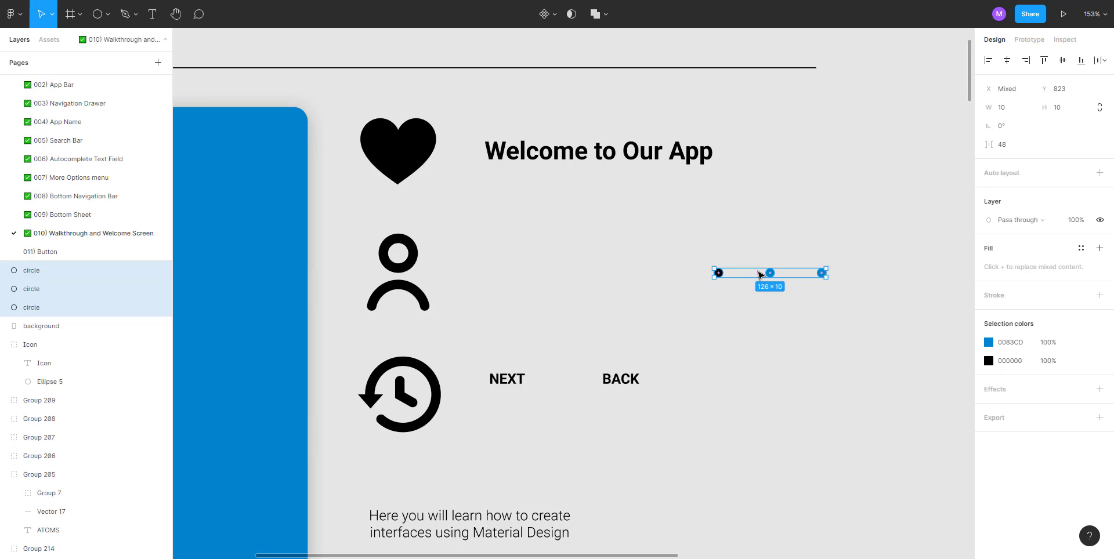
{"action": "left_click_drag", "start_coordinate": [714, 274], "coordinate": [550, 284]}
Step: Add a new text reading "NEXT" in the empty area to the right of the three circles
{"action": "left_click", "coordinate": [508, 390]}
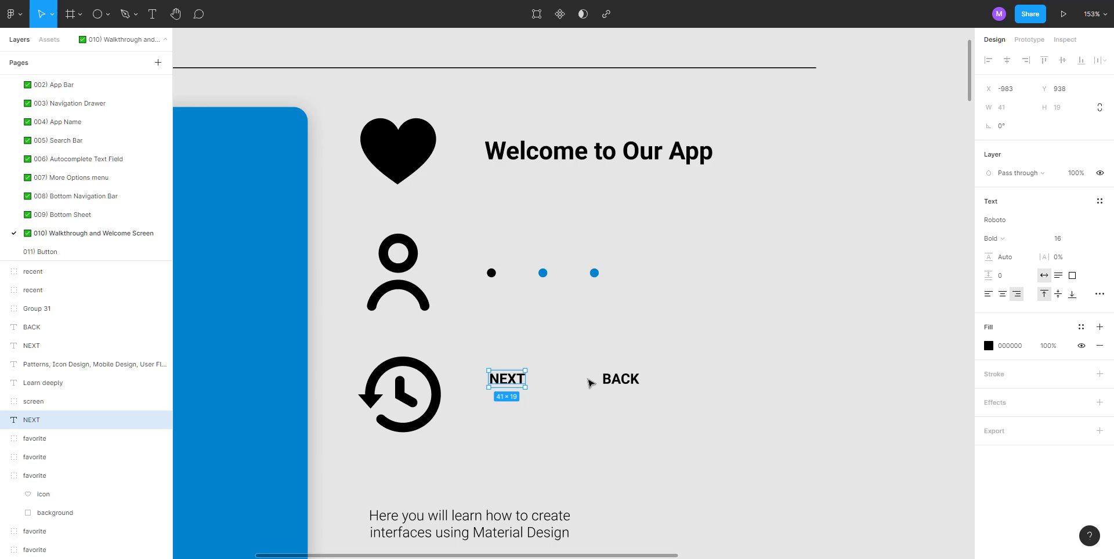
{"action": "left_click", "coordinate": [679, 322]}
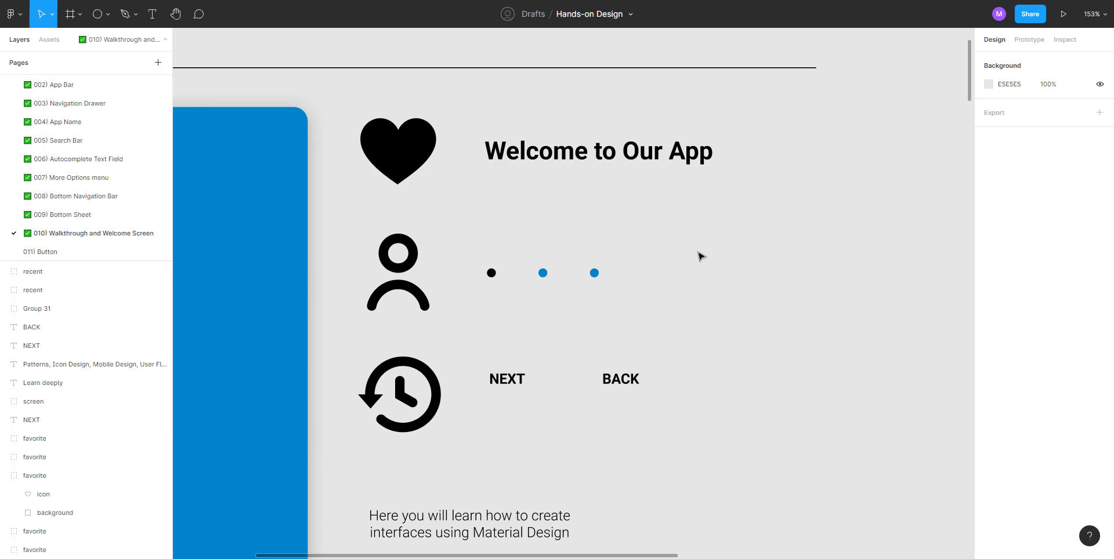
{"action": "key", "text": "t"}
{"action": "left_click", "coordinate": [818, 254]}
{"action": "type", "text": "NEXT"}
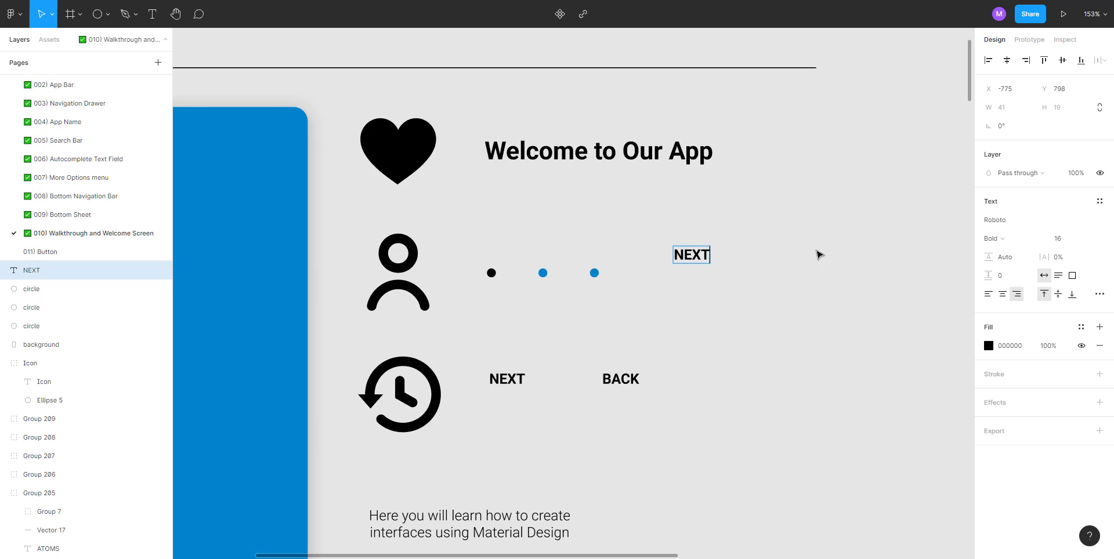
{"action": "key", "text": "Escape"}
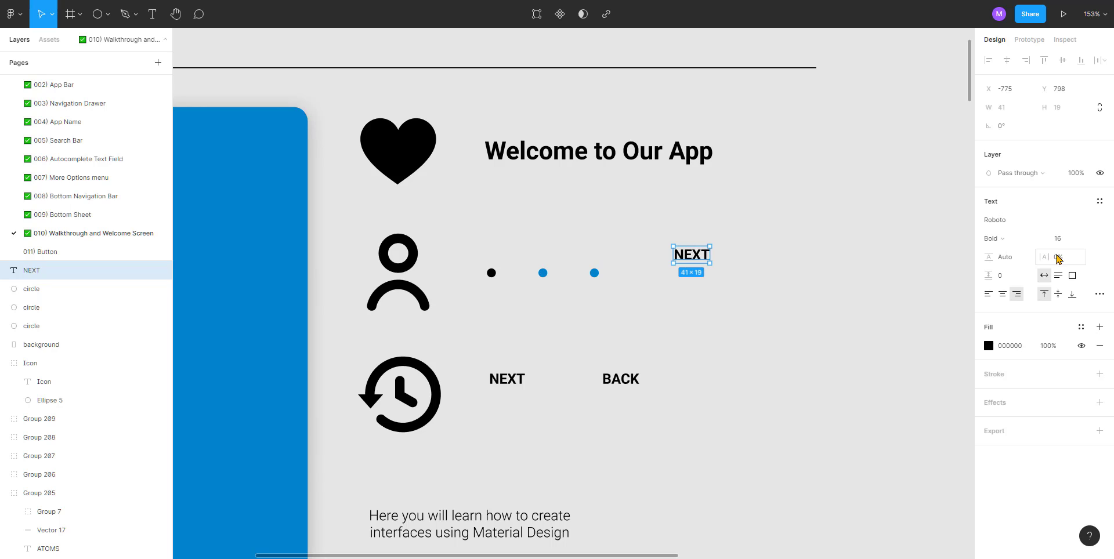
Step: Set the new "NEXT" text to the Arial font with Regular weight and size 10
{"action": "left_click", "coordinate": [1006, 220]}
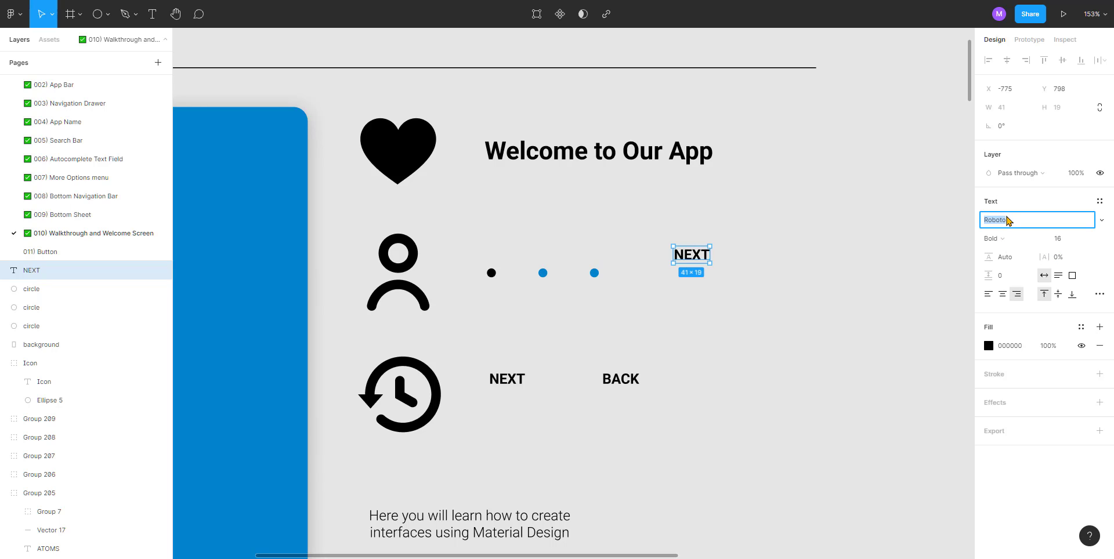
{"action": "type", "text": "Arial"}
{"action": "key", "text": "Return"}
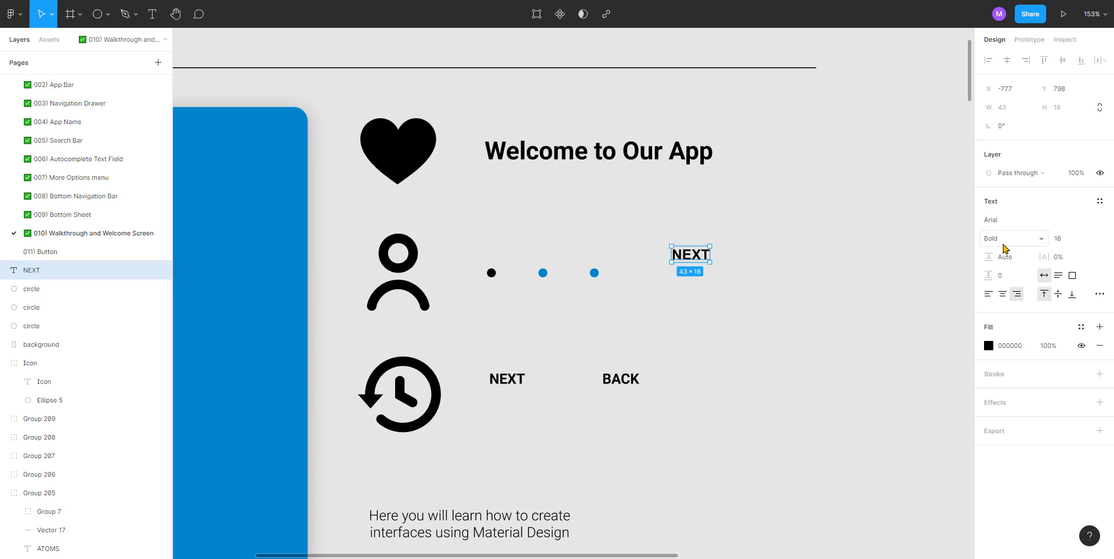
{"action": "left_click", "coordinate": [1007, 239]}
{"action": "left_click", "coordinate": [1009, 226]}
{"action": "left_click", "coordinate": [1057, 238]}
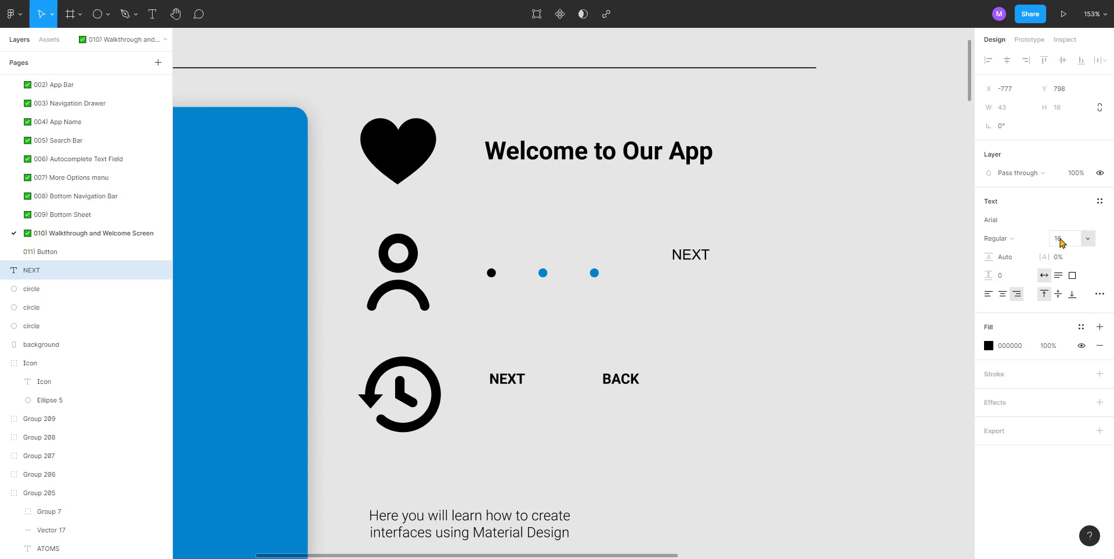
{"action": "type", "text": "10"}
{"action": "key", "text": "Return"}
Step: Change the font of the new "NEXT" text to Roboto
{"action": "left_click", "coordinate": [729, 251]}
{"action": "left_click", "coordinate": [703, 253]}
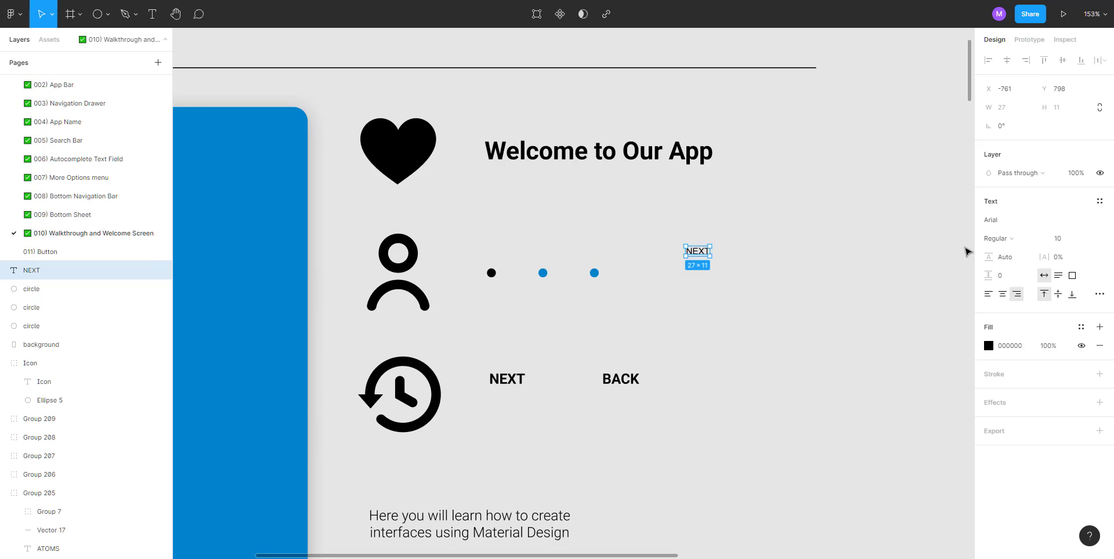
{"action": "left_click", "coordinate": [997, 221]}
{"action": "type", "text": "Raob"}
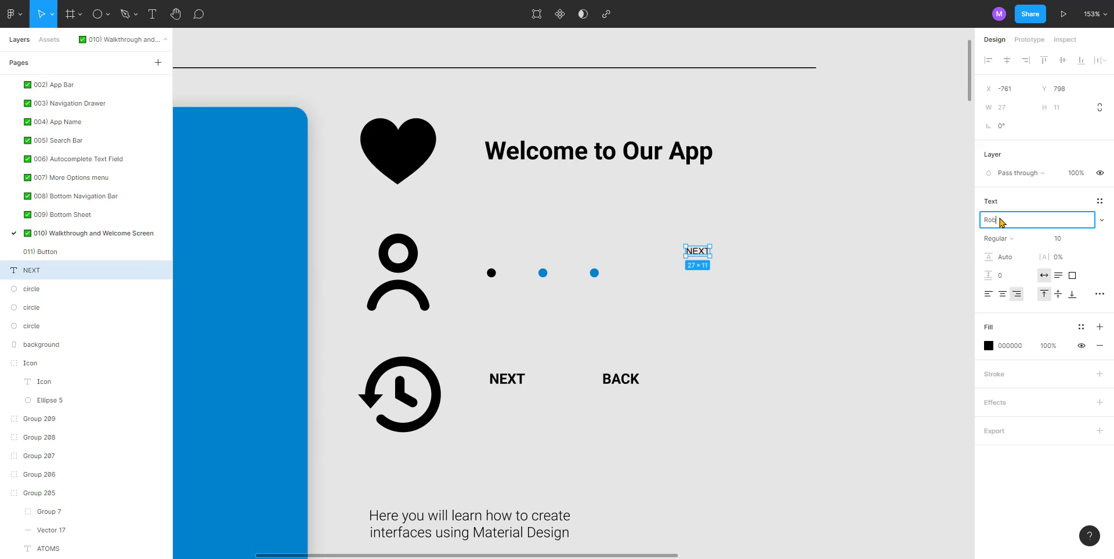
{"action": "type", "text": "oto"}
{"action": "key", "text": "Return"}
Step: Set the new "NEXT" text to Bold weight and size 16
{"action": "left_click", "coordinate": [1003, 243]}
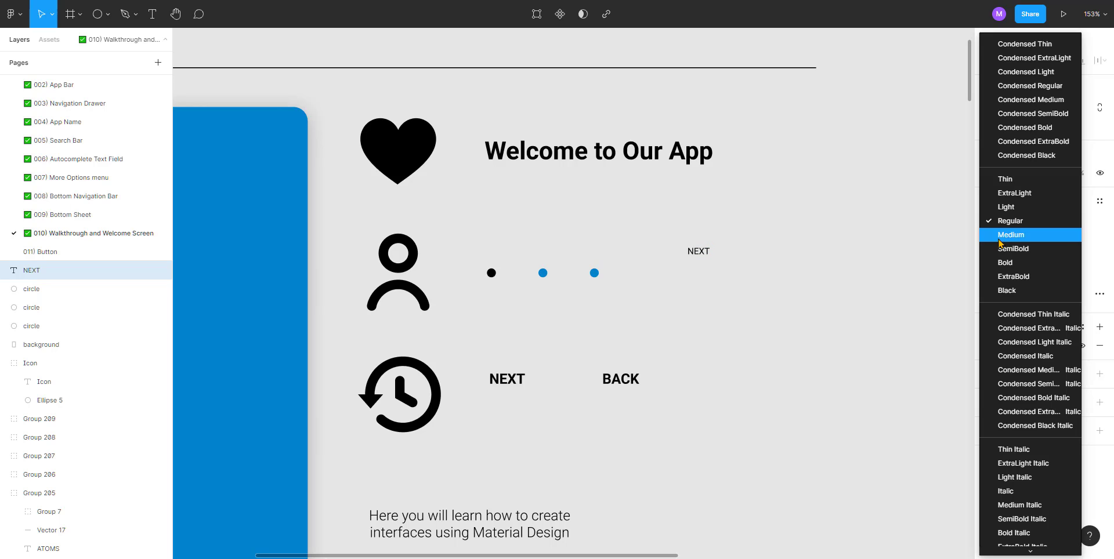
{"action": "scroll", "coordinate": [999, 244], "scroll_direction": "down", "scroll_amount": 1}
{"action": "left_click", "coordinate": [998, 245]}
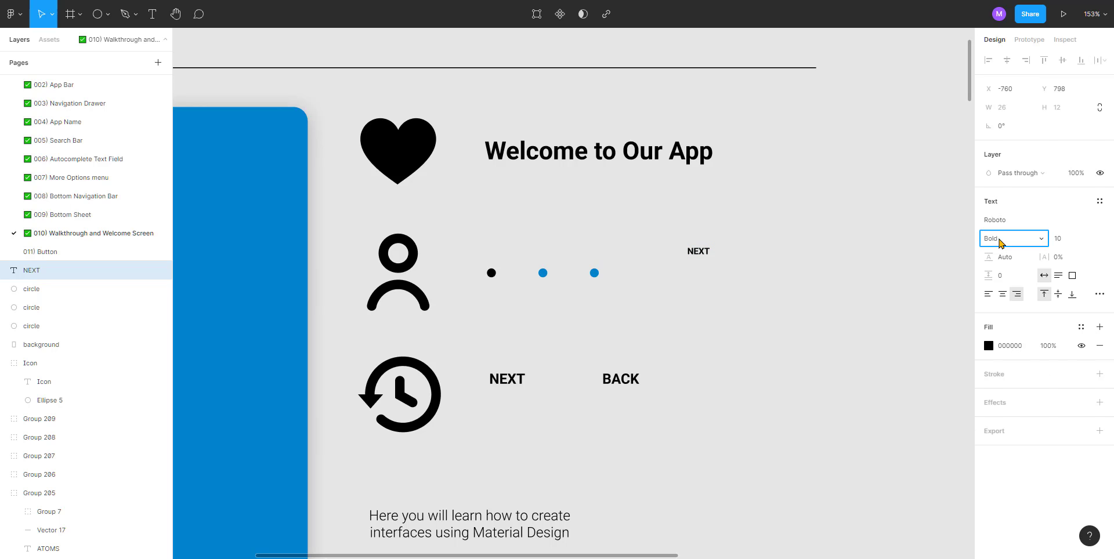
{"action": "left_click", "coordinate": [1062, 238]}
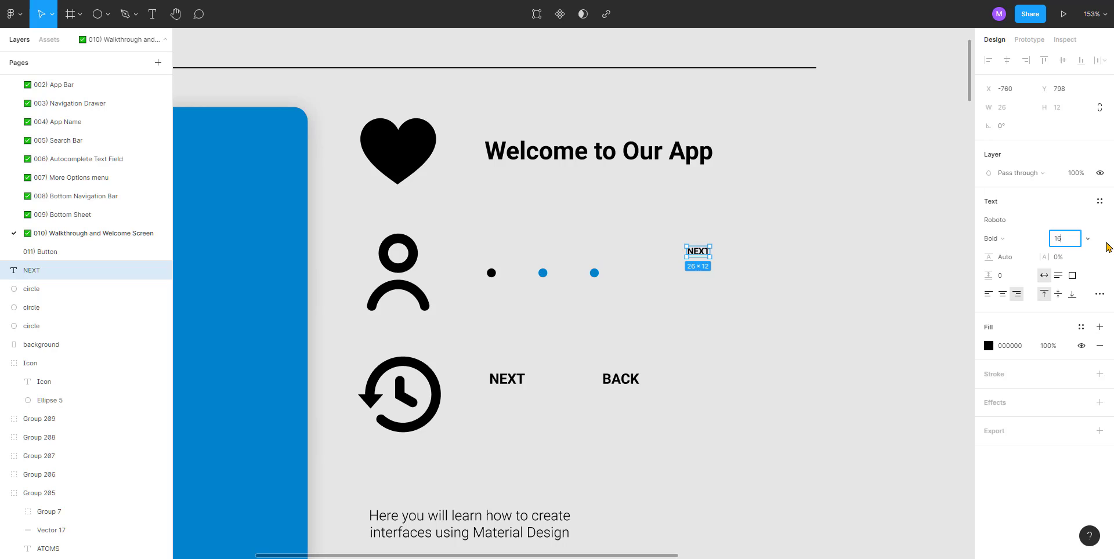
{"action": "key", "text": "Return"}
{"action": "left_click", "coordinate": [590, 291]}
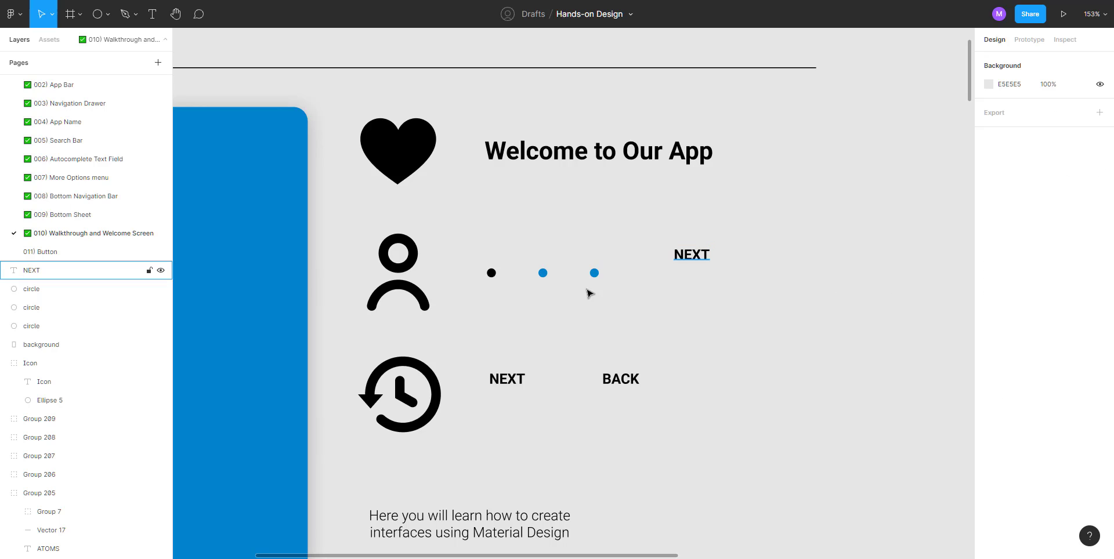
Step: Check the original "NEXT" label's text settings and try left alignment on the new "NEXT" text
{"action": "left_click", "coordinate": [506, 380]}
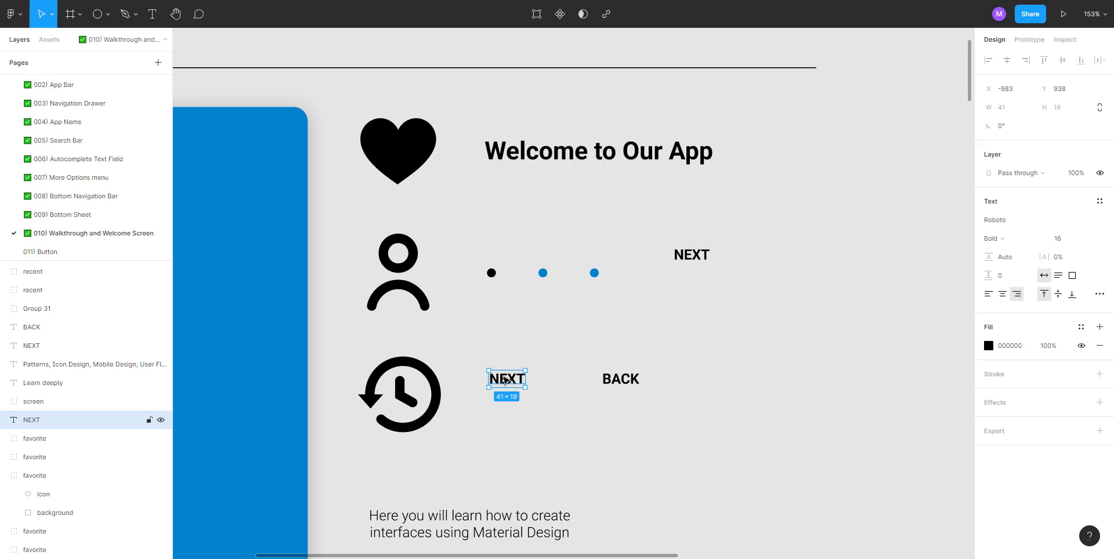
{"action": "left_click", "coordinate": [615, 301]}
{"action": "left_click", "coordinate": [693, 256]}
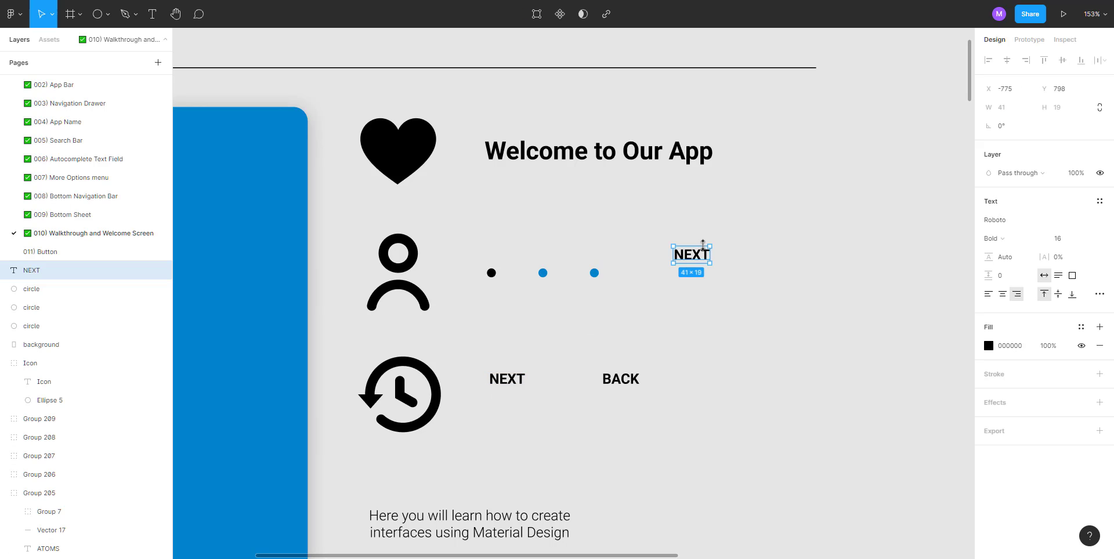
{"action": "left_click", "coordinate": [992, 298]}
{"action": "left_click", "coordinate": [713, 256]}
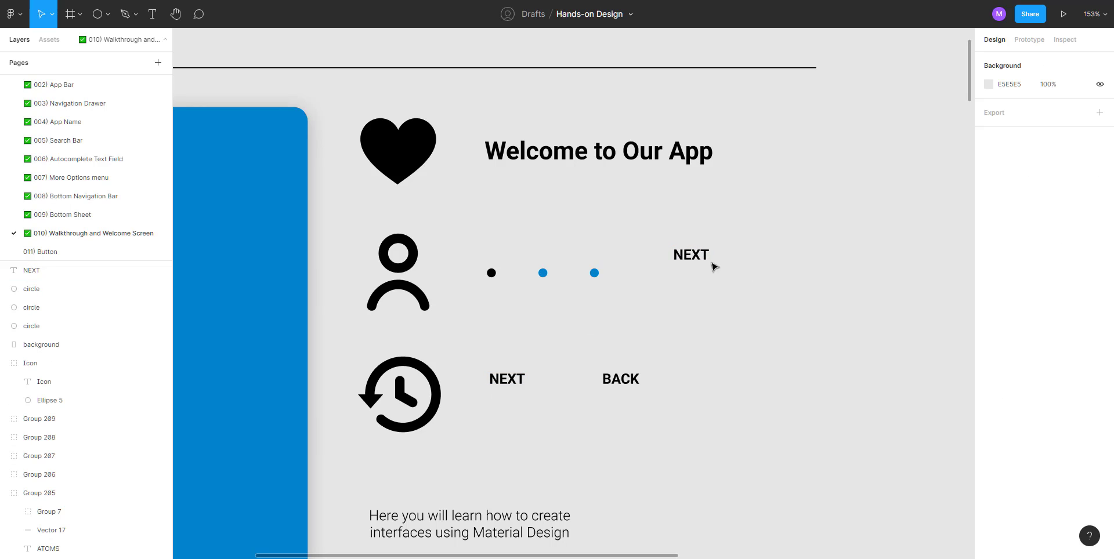
Step: Move the new "NEXT" text to just above the original "BACK" label and align its text right
{"action": "left_click_drag", "start_coordinate": [694, 256], "coordinate": [607, 336]}
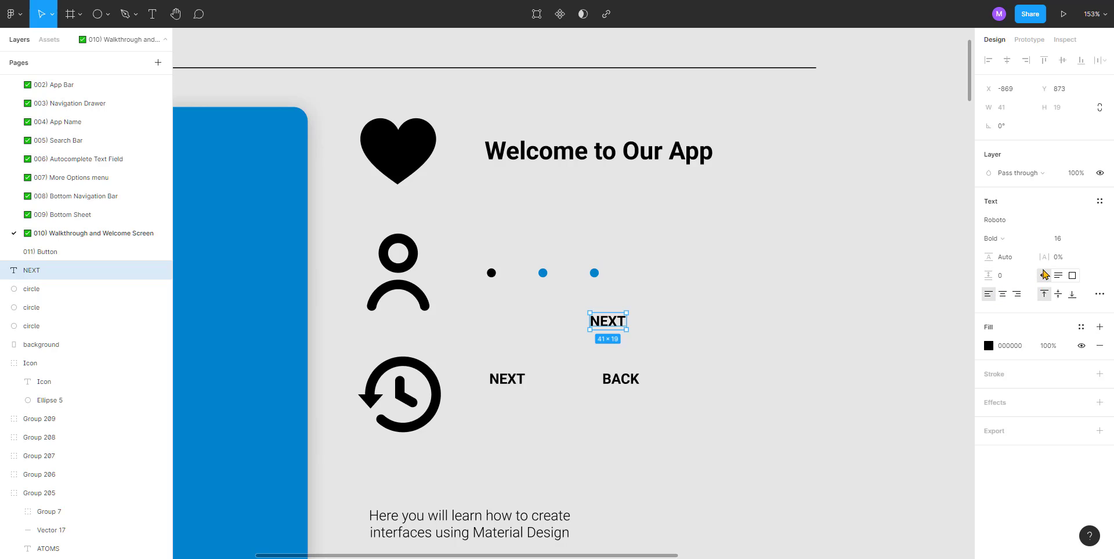
{"action": "left_click", "coordinate": [808, 335]}
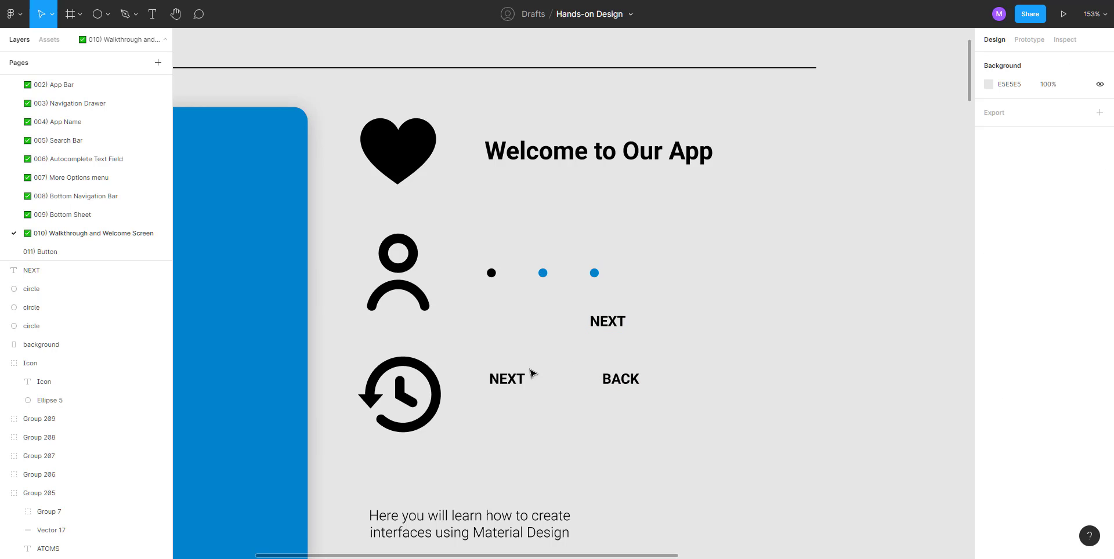
{"action": "mouse_move", "coordinate": [608, 322]}
{"action": "left_mouse_down"}
{"action": "mouse_move", "coordinate": [631, 327]}
{"action": "mouse_move", "coordinate": [620, 329]}
{"action": "left_mouse_up"}
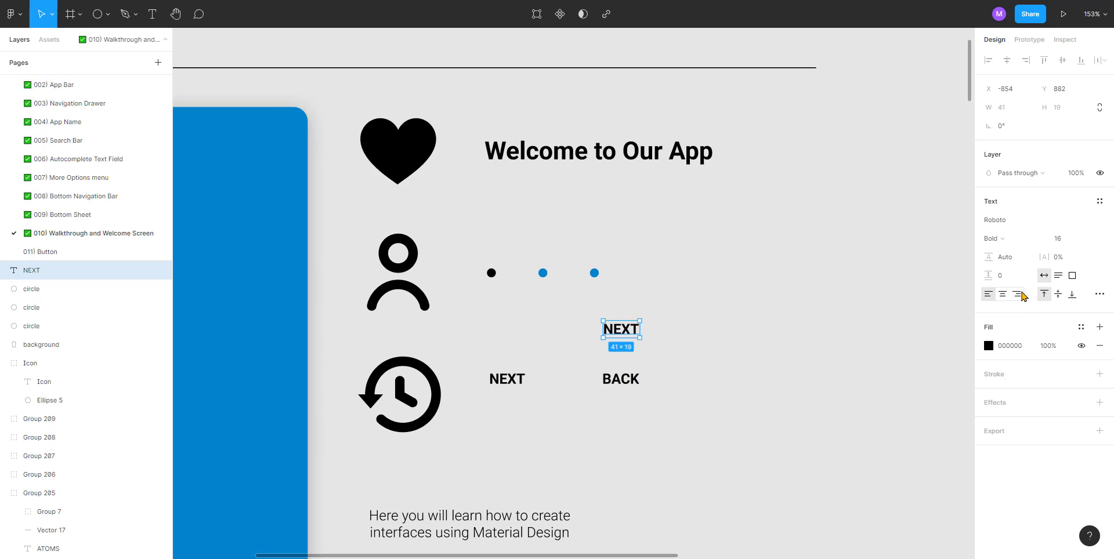
{"action": "left_click", "coordinate": [1016, 295]}
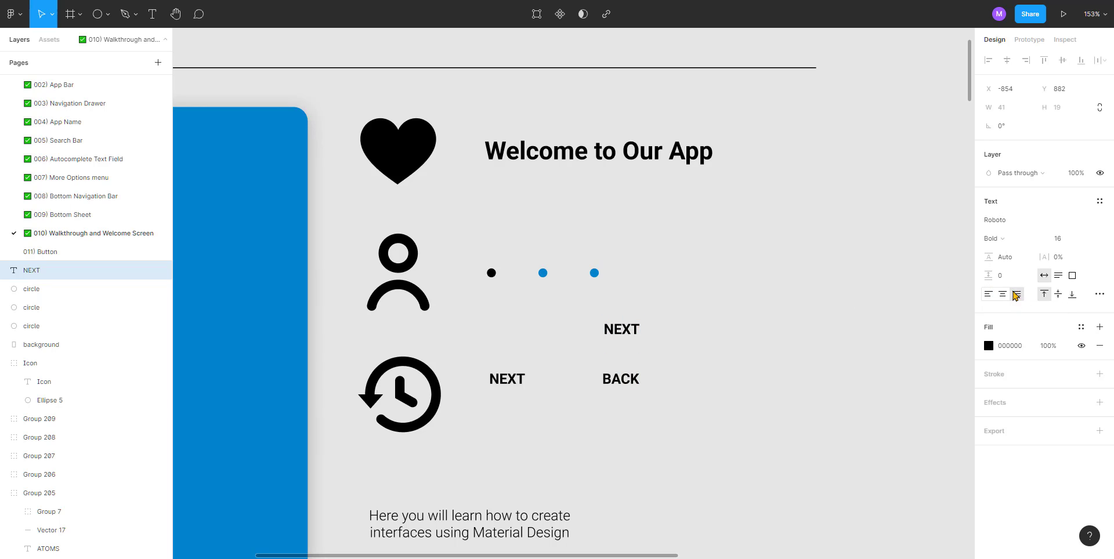
{"action": "left_click", "coordinate": [696, 322]}
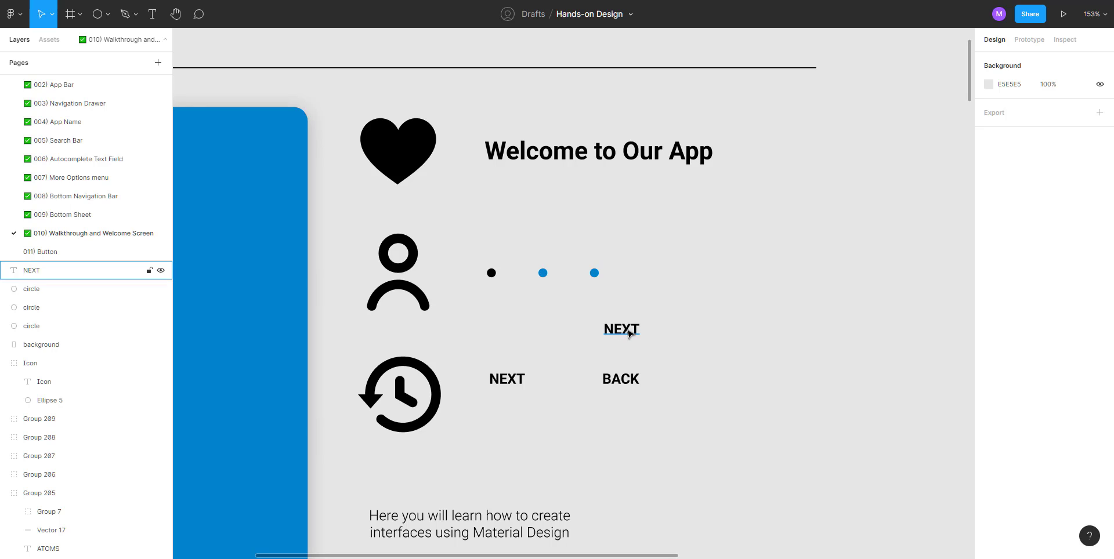
Step: Duplicate the new "NEXT" text horizontally to above the original "NEXT" label and change the copy's wording to "BACK"
{"action": "left_click_drag", "start_coordinate": [629, 333], "coordinate": [513, 334]}
{"action": "double_click", "coordinate": [513, 335]}
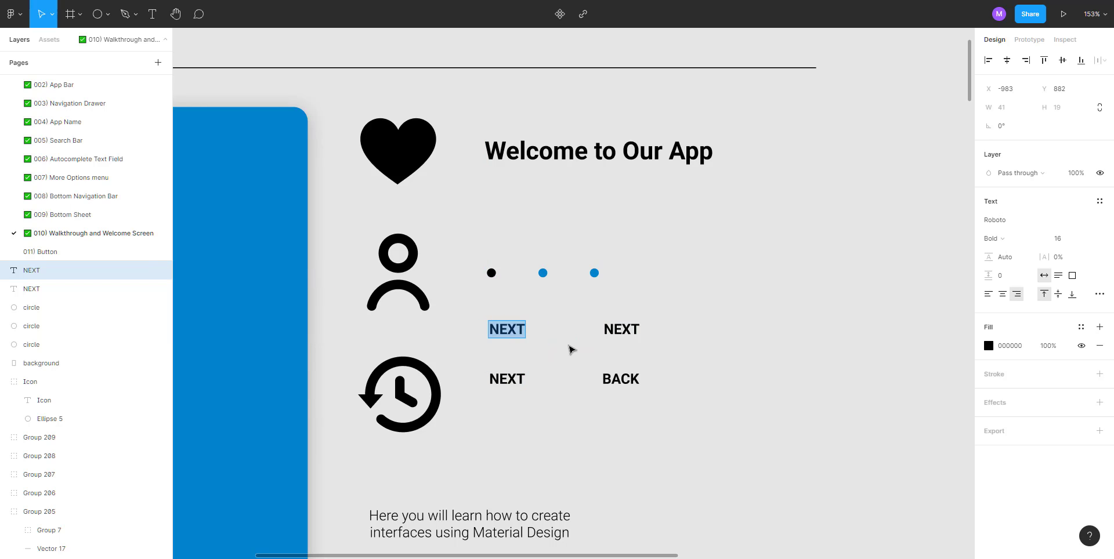
{"action": "type", "text": "Back"}
{"action": "key", "text": "BackSpace"}
{"action": "key", "text": "BackSpace"}
{"action": "key", "text": "BackSpace"}
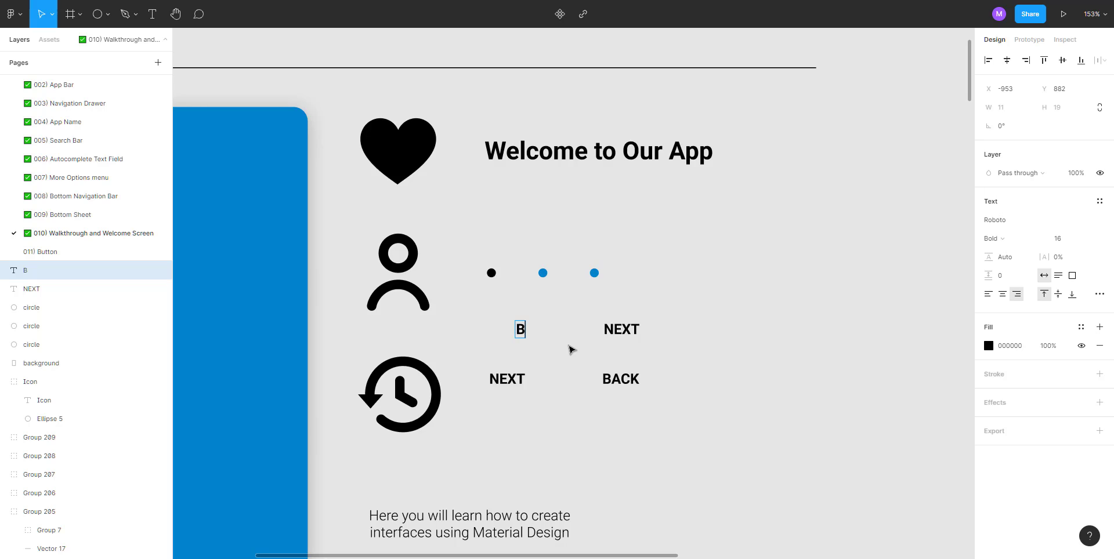
{"action": "type", "text": "ACK"}
{"action": "key", "text": "Escape"}
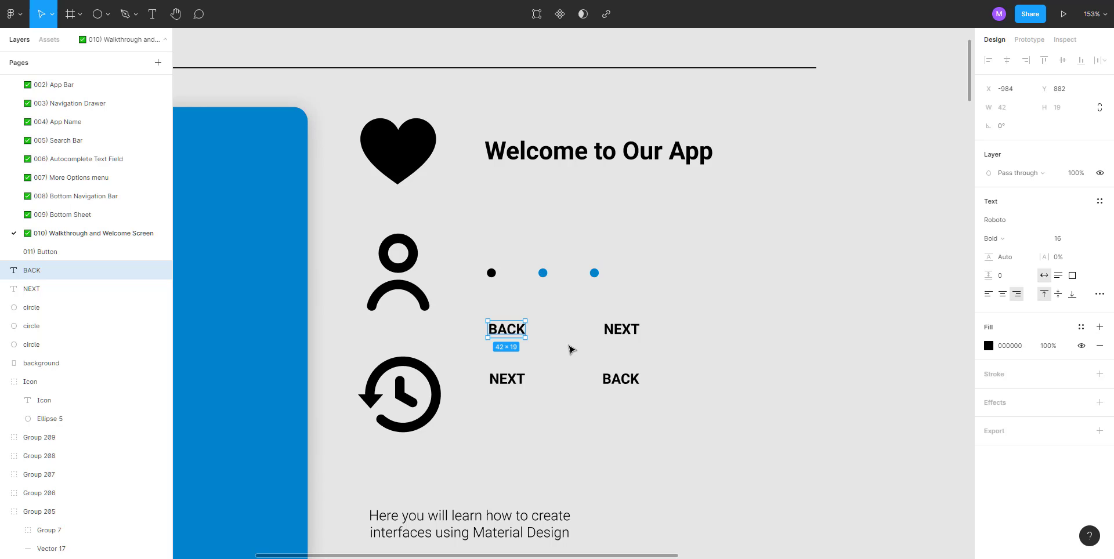
Step: Align the text of the new "BACK" label left
{"action": "left_click", "coordinate": [556, 378]}
{"action": "left_click", "coordinate": [515, 333]}
{"action": "left_click", "coordinate": [986, 297]}
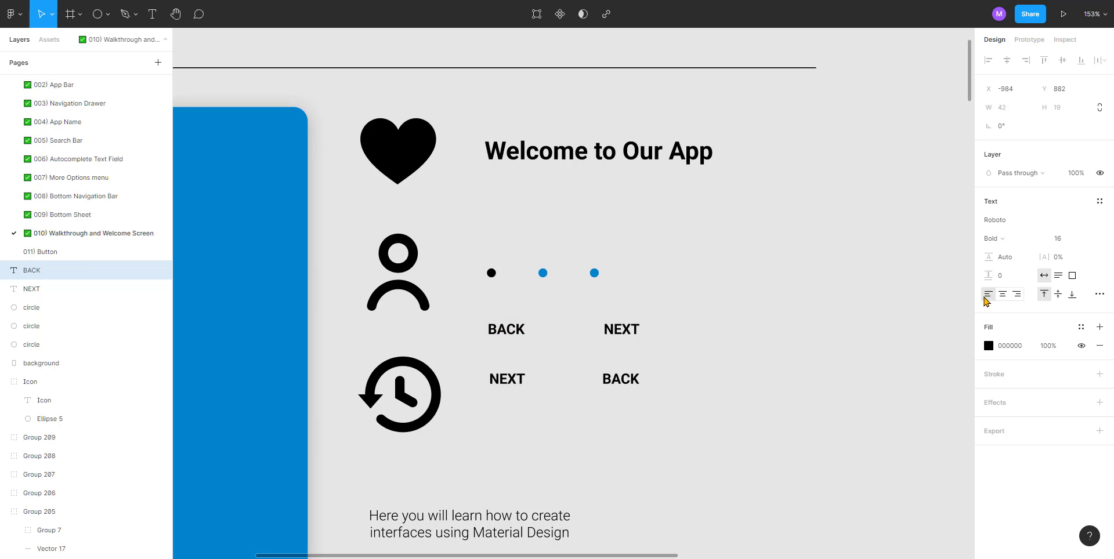
Step: Delete the original "NEXT" and "BACK" labels beside the clock icon
{"action": "left_click", "coordinate": [760, 348]}
{"action": "left_click_drag", "start_coordinate": [502, 403], "coordinate": [689, 380]}
{"action": "key", "text": "Delete"}
{"action": "scroll", "coordinate": [509, 271], "scroll_direction": "up", "scroll_amount": 1}
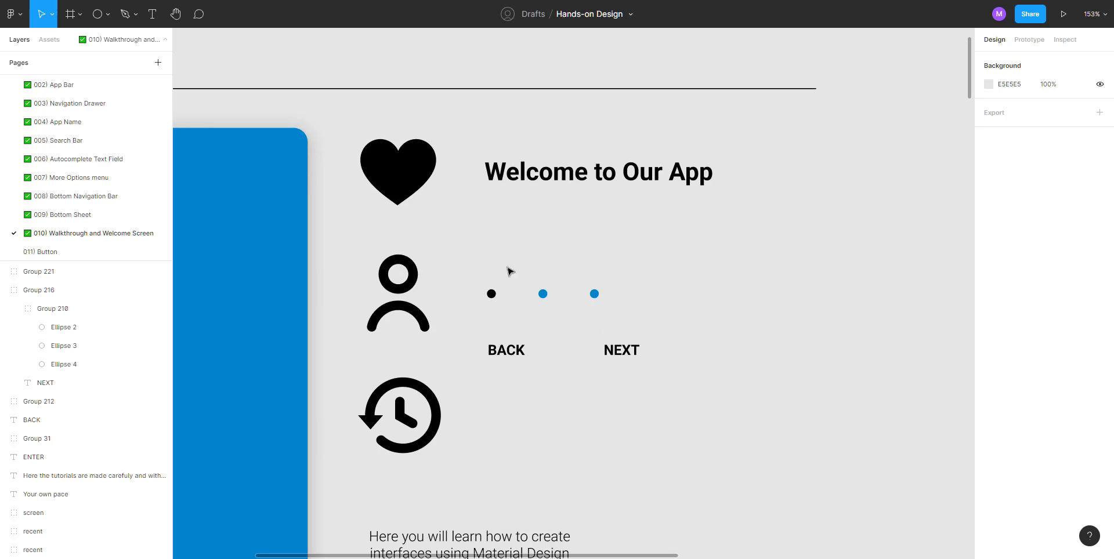
Step: Examine the heart icon's group, its bounding box and its layers
{"action": "left_click", "coordinate": [409, 174]}
{"action": "left_click", "coordinate": [476, 217]}
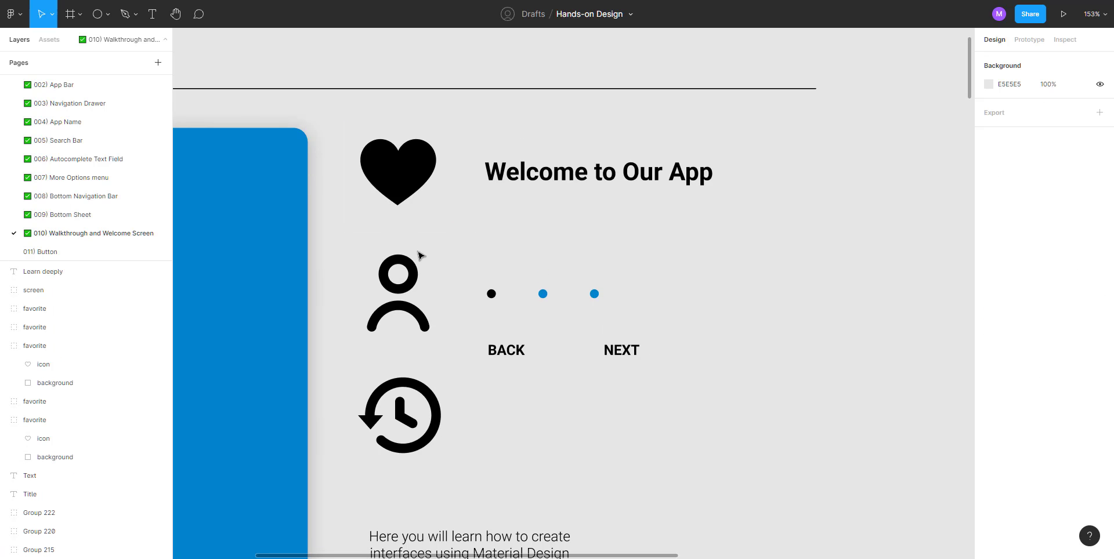
{"action": "left_click_drag", "start_coordinate": [448, 248], "coordinate": [424, 218]}
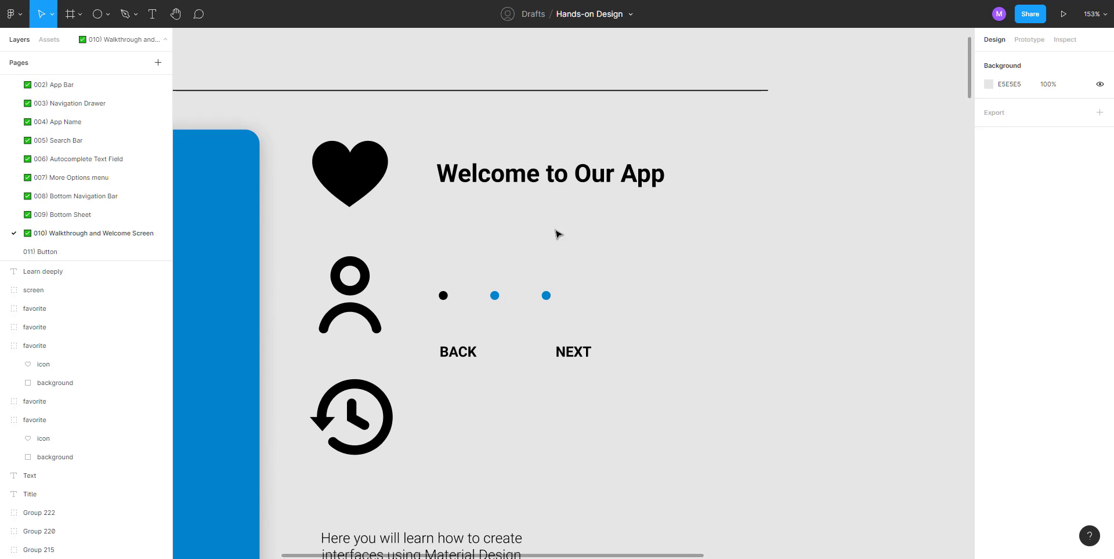
{"action": "left_click", "coordinate": [357, 170]}
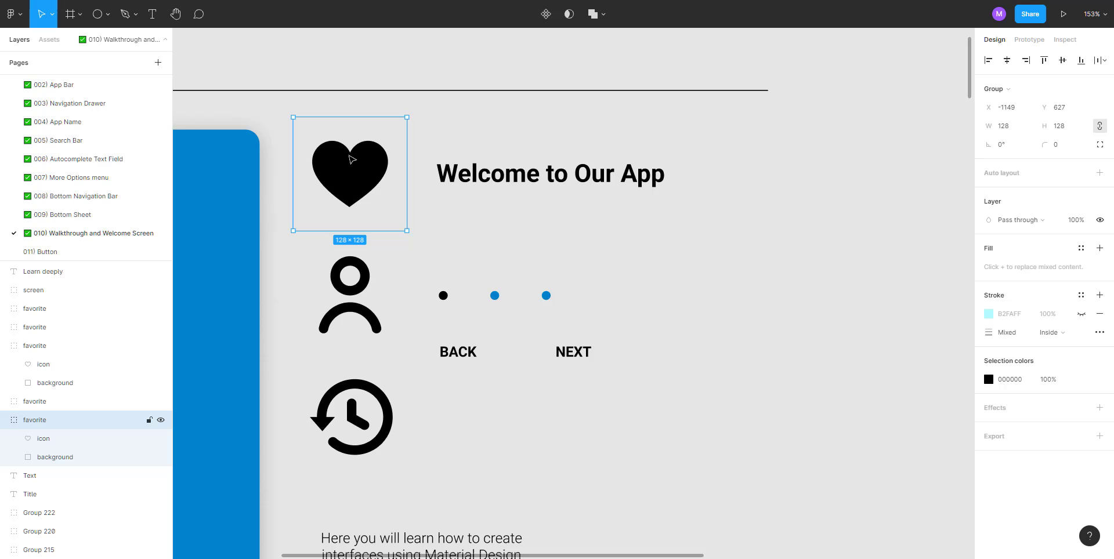
{"action": "left_click", "coordinate": [708, 155]}
{"action": "key", "text": "r"}
{"action": "left_click_drag", "start_coordinate": [750, 129], "coordinate": [845, 226]}
{"action": "left_click", "coordinate": [845, 231]}
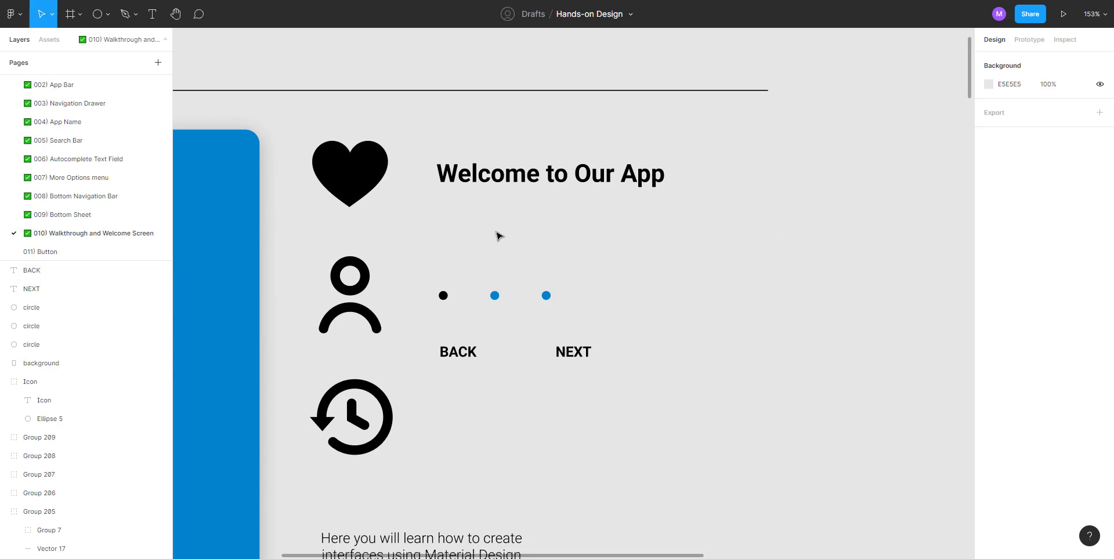
Step: On the 009) Bottom Sheet page, find the column of share icons near the PAGES section and copy the Bluetooth icon
{"action": "left_click", "coordinate": [77, 216]}
{"action": "scroll", "coordinate": [486, 227], "scroll_direction": "up", "scroll_amount": 1}
{"action": "scroll", "coordinate": [486, 227], "scroll_direction": "down", "scroll_amount": 10}
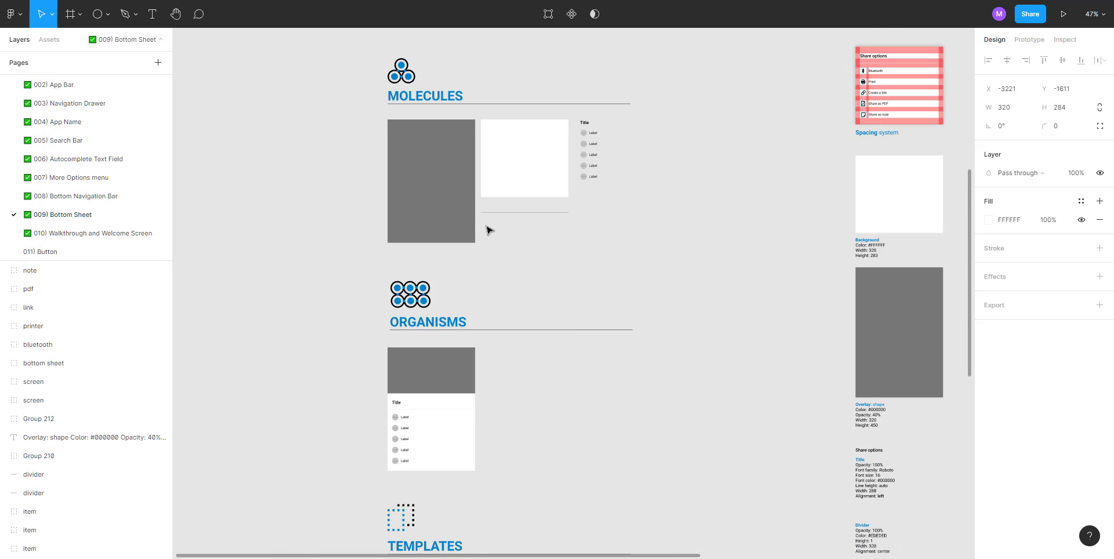
{"action": "scroll", "coordinate": [486, 230], "scroll_direction": "down", "scroll_amount": 5}
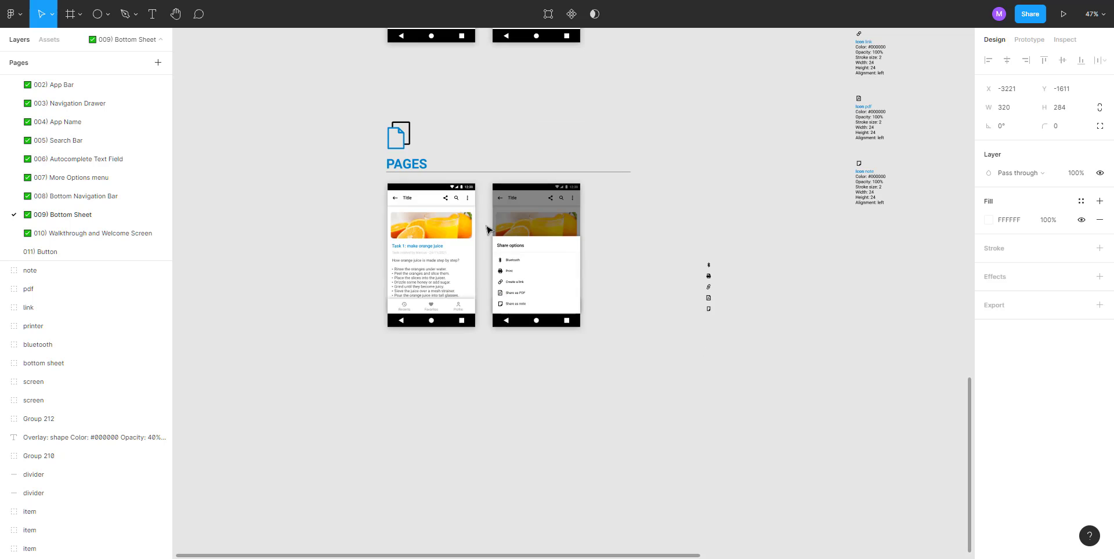
{"action": "scroll", "coordinate": [705, 273], "scroll_direction": "up", "scroll_amount": 10}
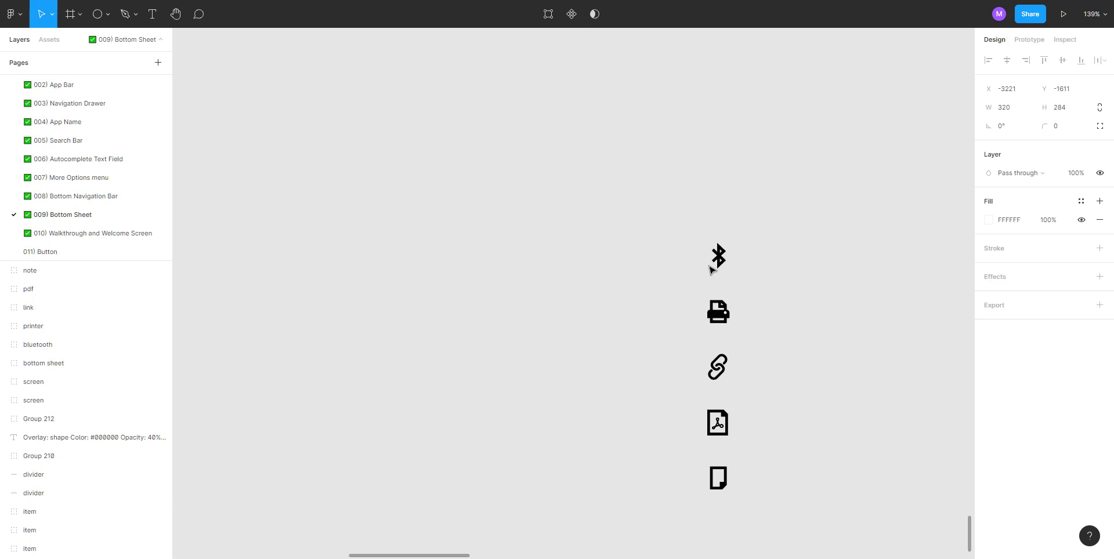
{"action": "left_click", "coordinate": [738, 266]}
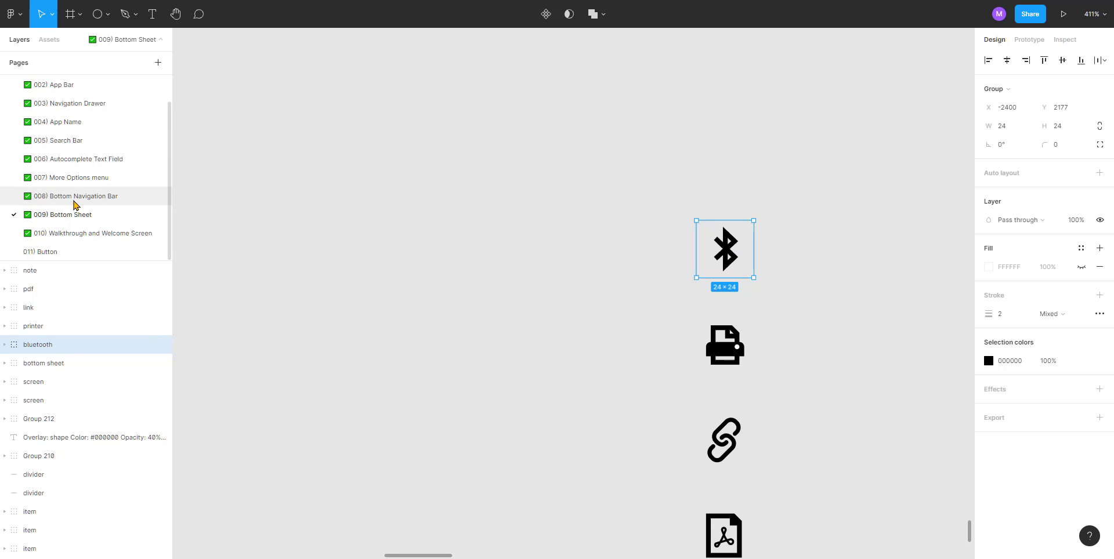
Step: Paste the Bluetooth icon into the 010) Walkthrough and Welcome Screen page and place it in the empty area right of the circles
{"action": "left_click", "coordinate": [69, 233]}
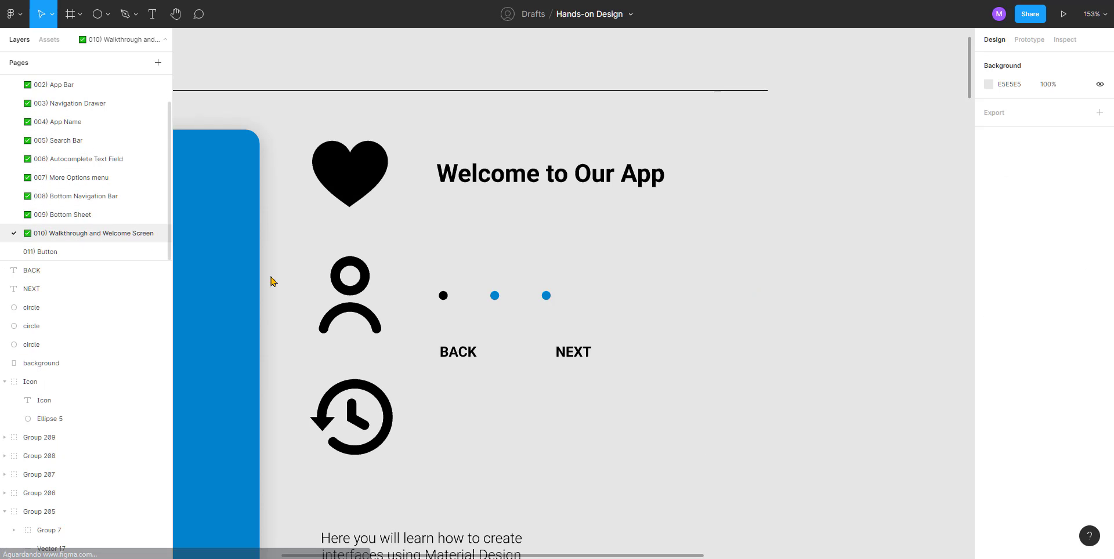
{"action": "key", "text": "ctrl+v"}
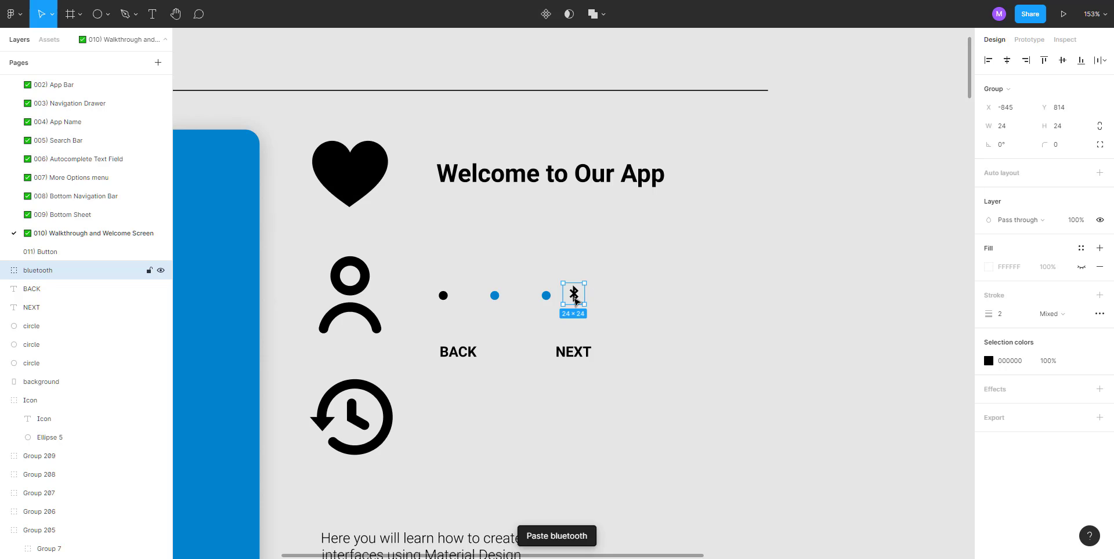
{"action": "left_click_drag", "start_coordinate": [577, 301], "coordinate": [686, 261]}
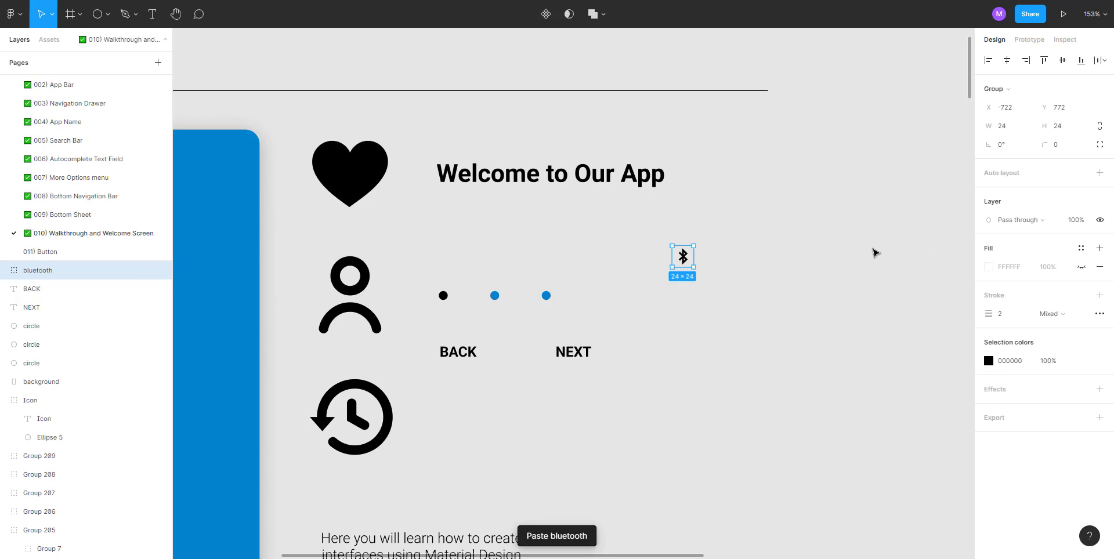
{"action": "left_click", "coordinate": [739, 261]}
Step: Make the stroke and the fill of the background layer inside the Bluetooth icon group visible
{"action": "left_click", "coordinate": [682, 256]}
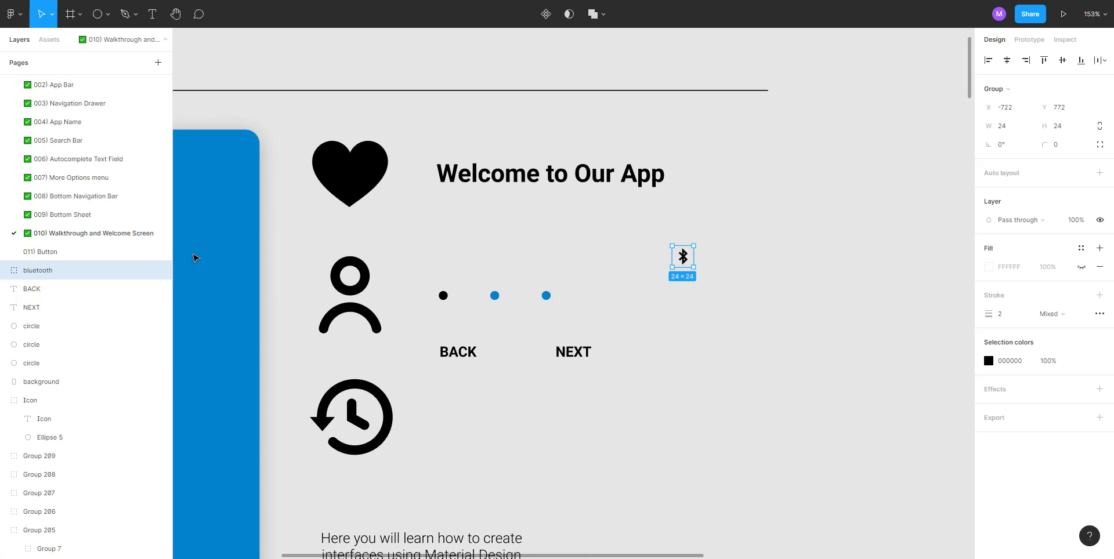
{"action": "left_click", "coordinate": [5, 271]}
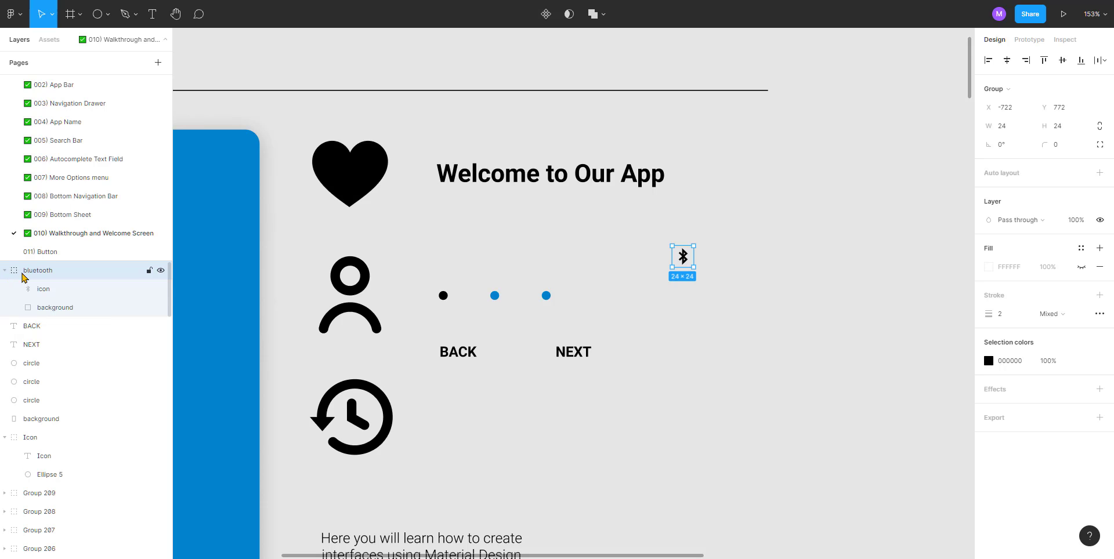
{"action": "left_click", "coordinate": [65, 308]}
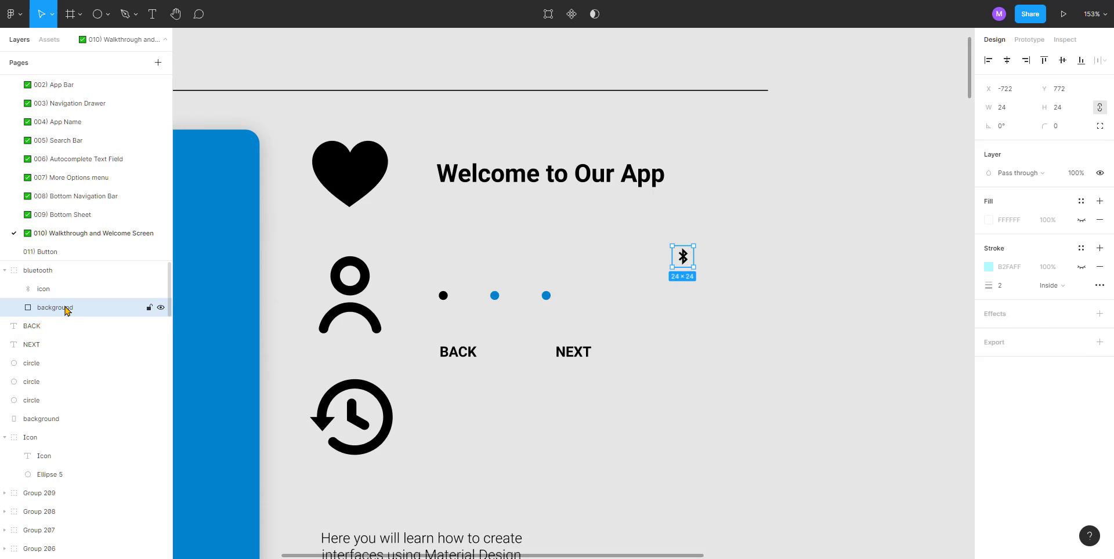
{"action": "left_click", "coordinate": [1081, 267]}
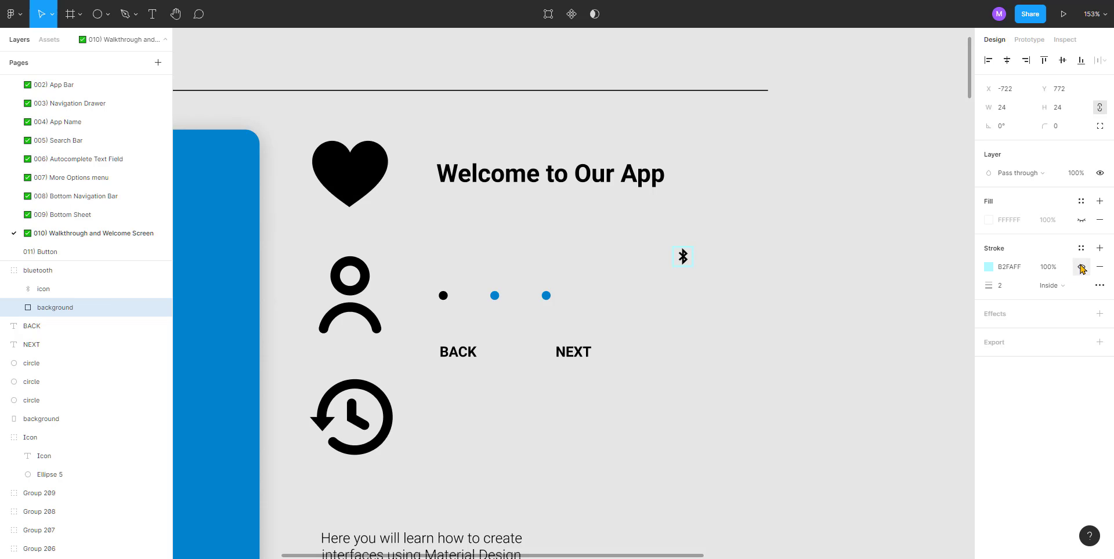
{"action": "left_click", "coordinate": [1080, 220]}
{"action": "scroll", "coordinate": [734, 258], "scroll_direction": "up", "scroll_amount": 3}
{"action": "left_click", "coordinate": [732, 248]}
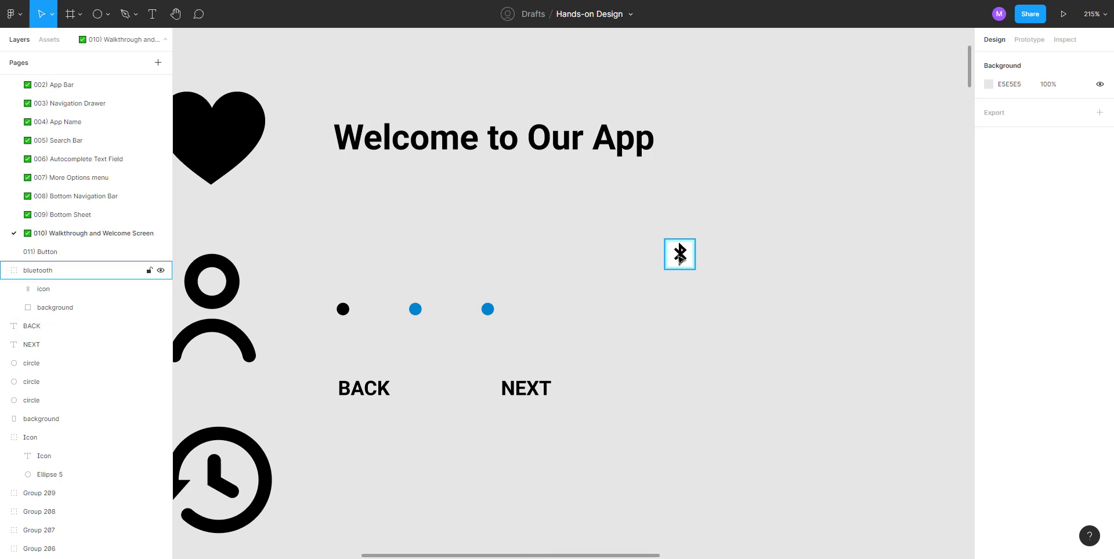
Step: Ungroup the pasted Bluetooth icon and delete its icon layer, keeping only the background square
{"action": "left_click", "coordinate": [686, 261]}
{"action": "left_click", "coordinate": [719, 288]}
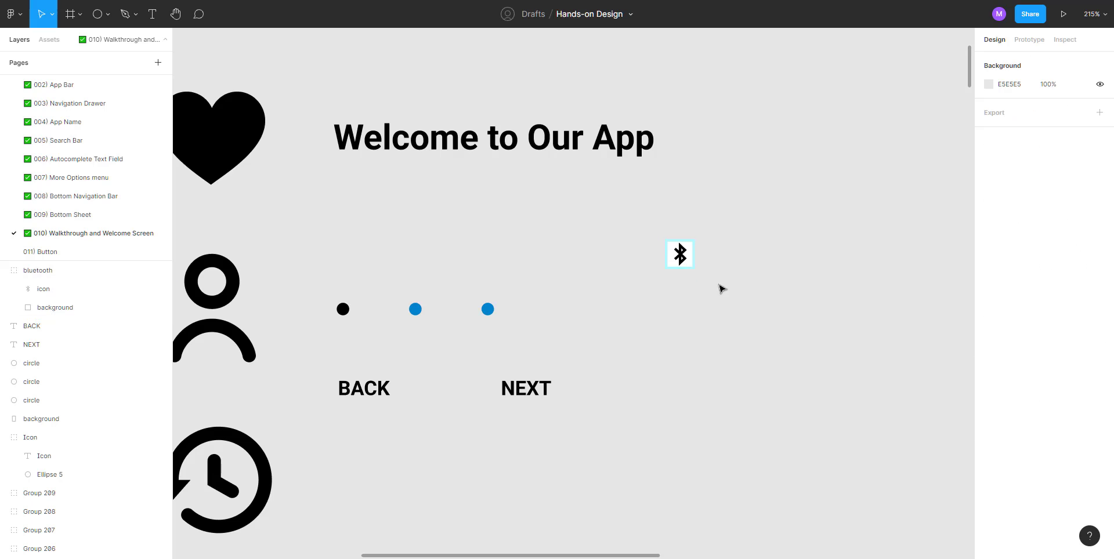
{"action": "left_click", "coordinate": [692, 263]}
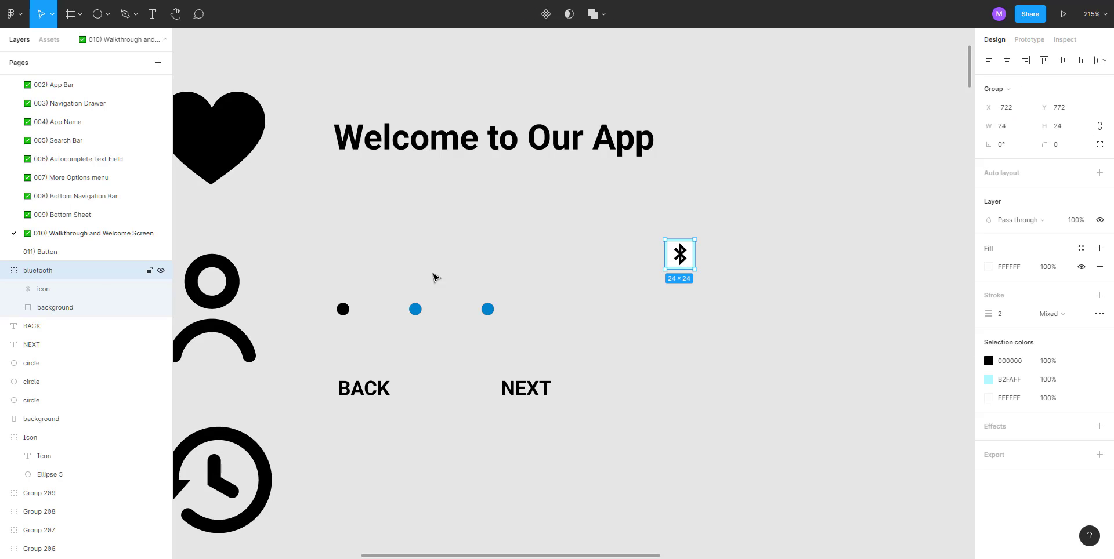
{"action": "right_click", "coordinate": [58, 273]}
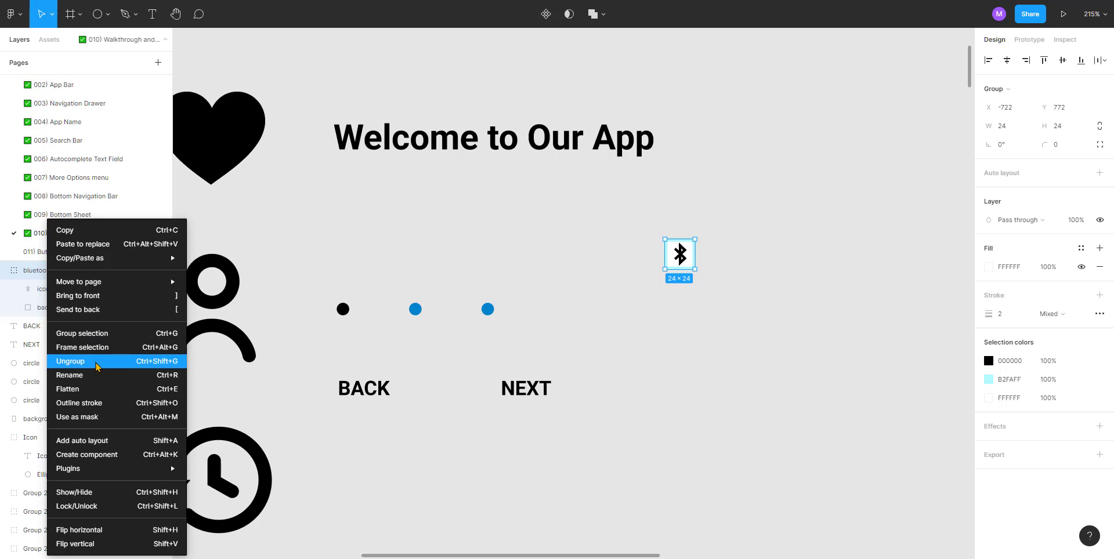
{"action": "left_click", "coordinate": [96, 366]}
{"action": "left_click", "coordinate": [44, 273]}
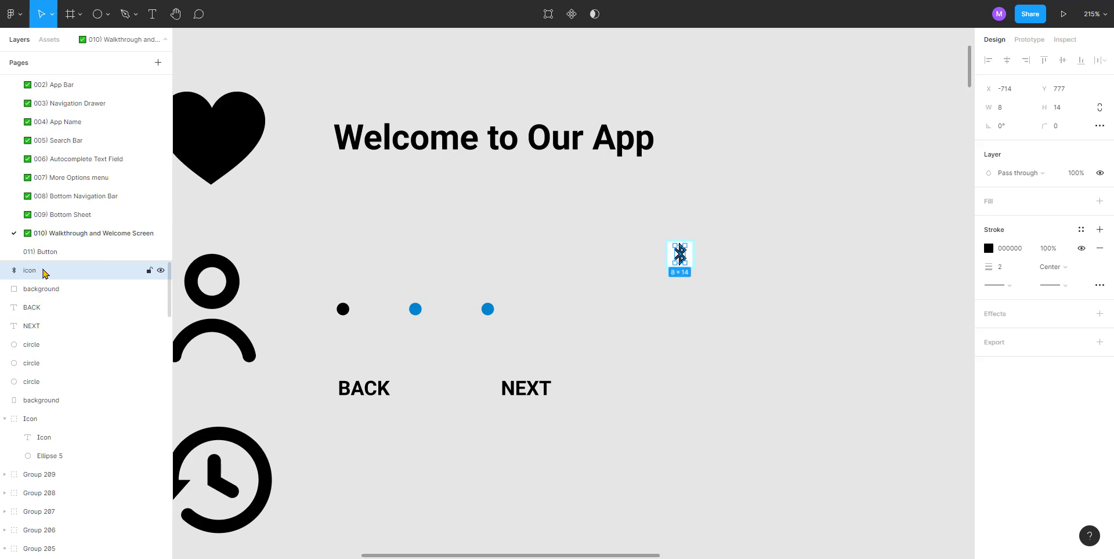
{"action": "key", "text": "Delete"}
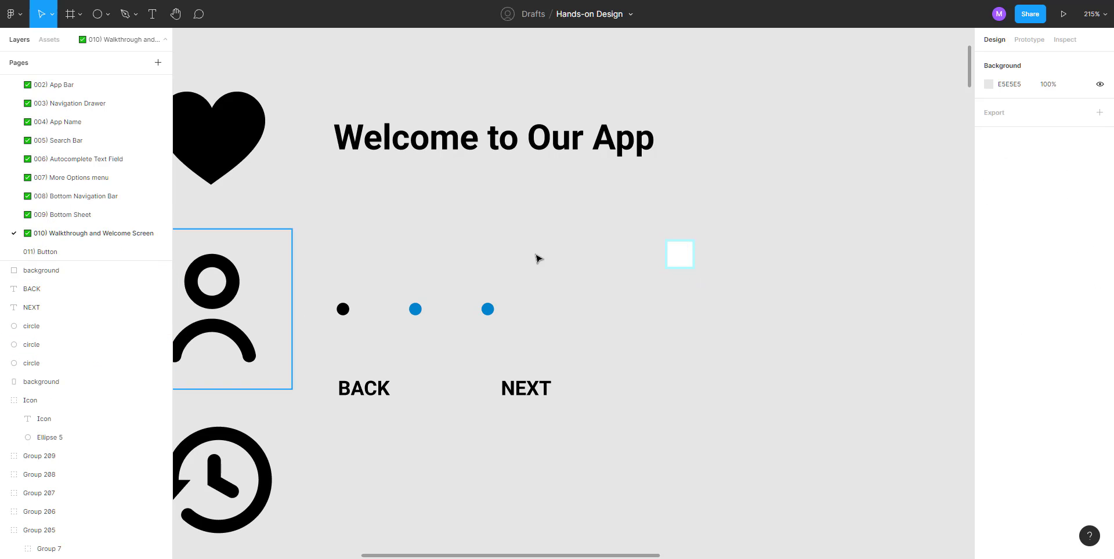
Step: Try resizing the background square to 128 × 128 through its dimensions, and undo the change
{"action": "left_click", "coordinate": [684, 256]}
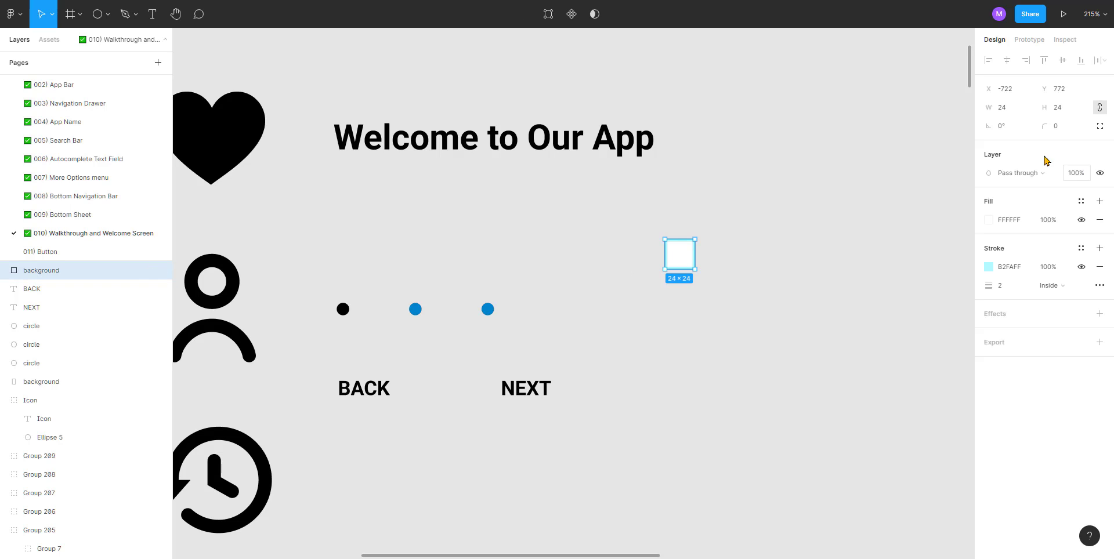
{"action": "left_click", "coordinate": [1010, 112]}
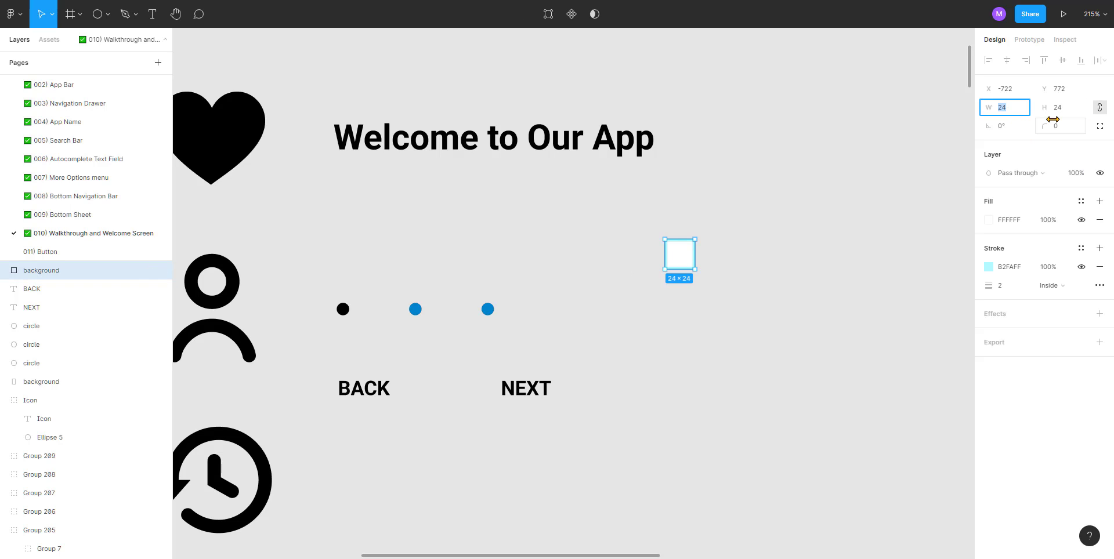
{"action": "type", "text": "128"}
{"action": "key", "text": "Tab"}
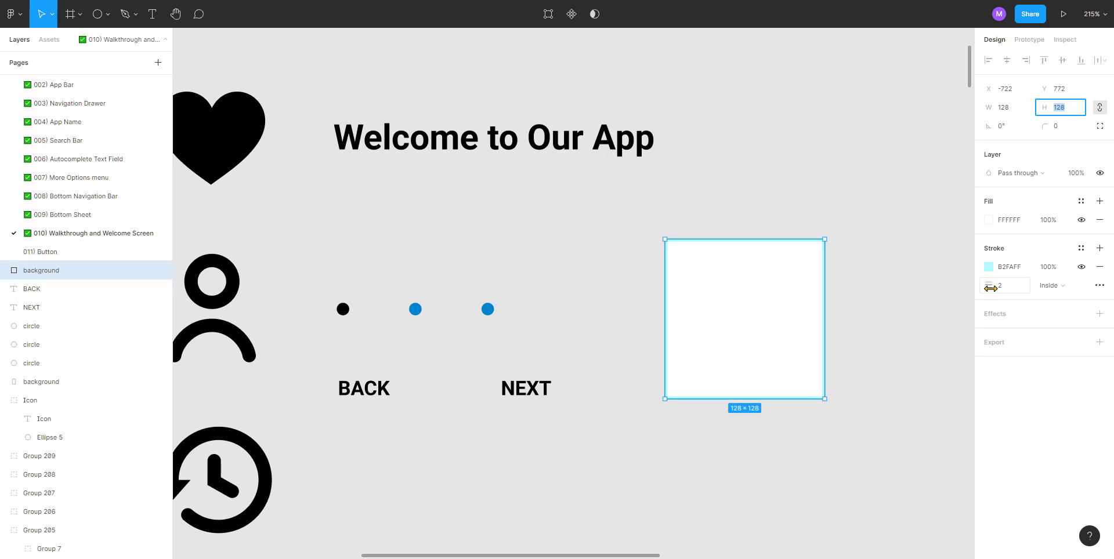
{"action": "left_click", "coordinate": [888, 210]}
{"action": "key", "text": "ctrl+z"}
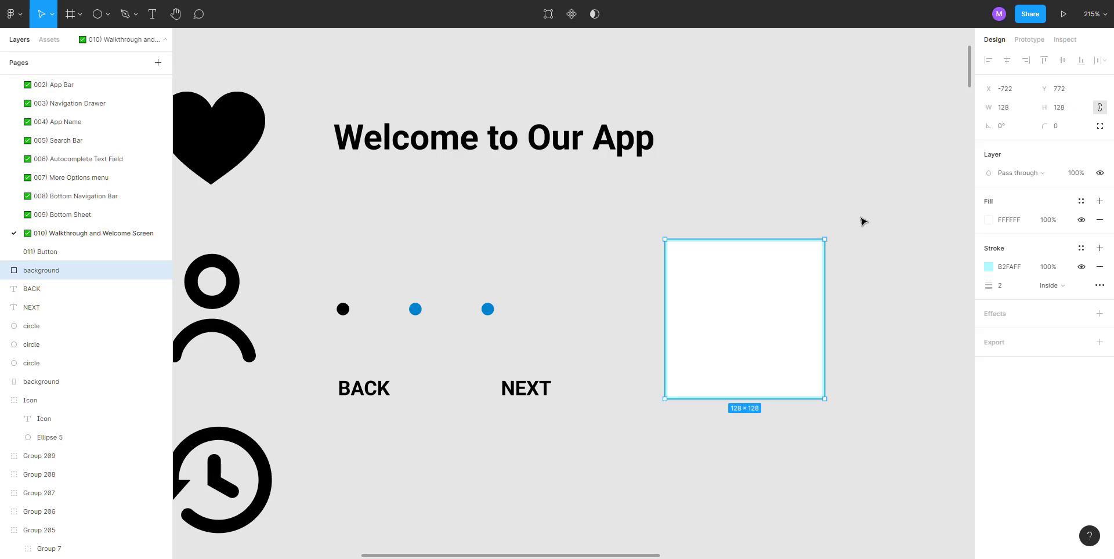
{"action": "key", "text": "ctrl+z"}
{"action": "key", "text": "ctrl+z"}
Step: Duplicate the small background square just to its right and set the copy's size to 128 × 128
{"action": "scroll", "coordinate": [689, 257], "scroll_direction": "up", "scroll_amount": 5}
{"action": "left_click", "coordinate": [688, 257]}
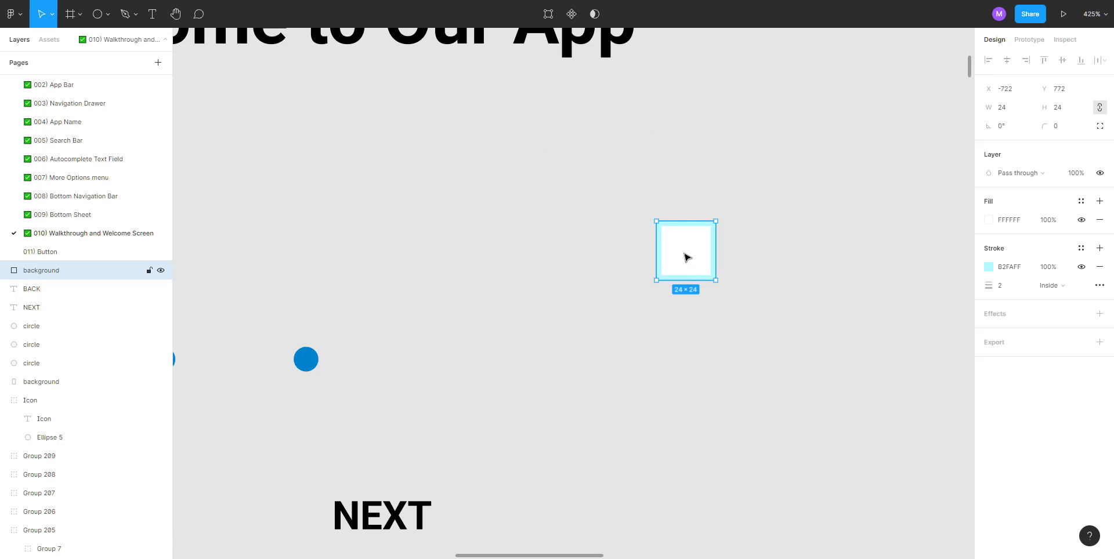
{"action": "scroll", "coordinate": [688, 256], "scroll_direction": "up", "scroll_amount": 3}
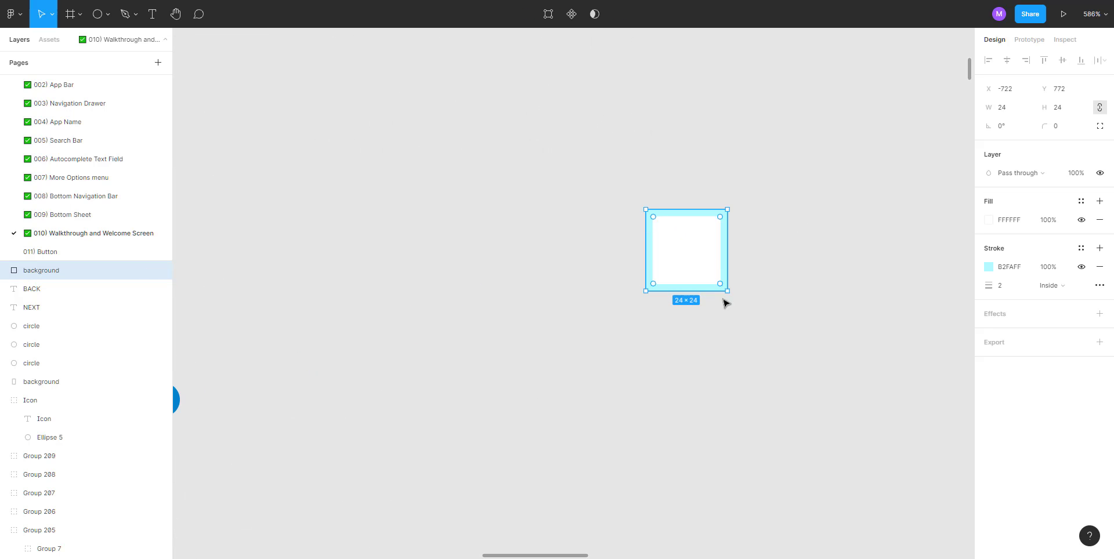
{"action": "left_click", "coordinate": [795, 232]}
{"action": "left_click_drag", "start_coordinate": [801, 246], "coordinate": [597, 209]}
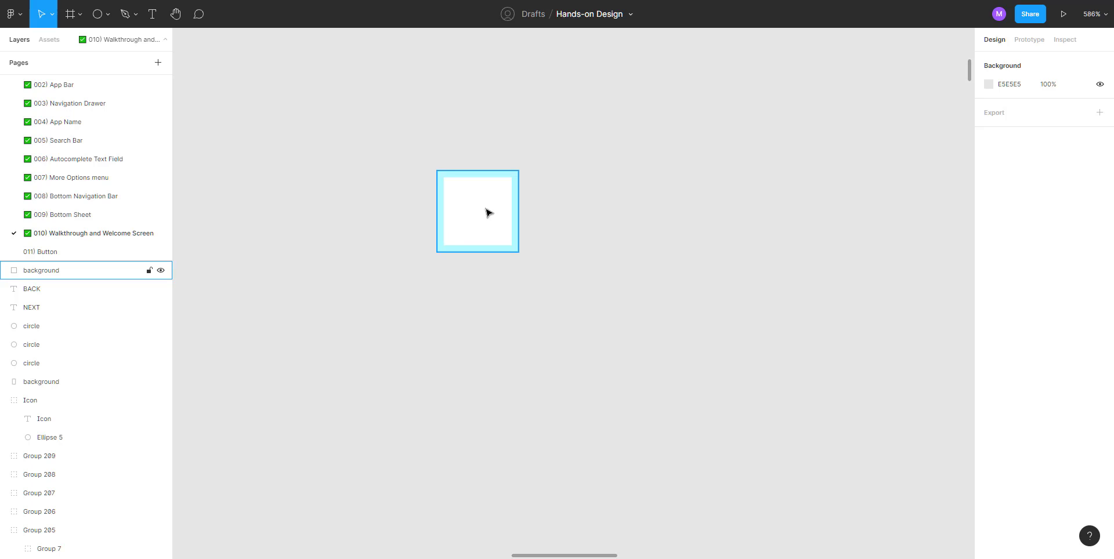
{"action": "left_click_drag", "start_coordinate": [487, 212], "coordinate": [583, 218]}
{"action": "left_click", "coordinate": [1015, 114]}
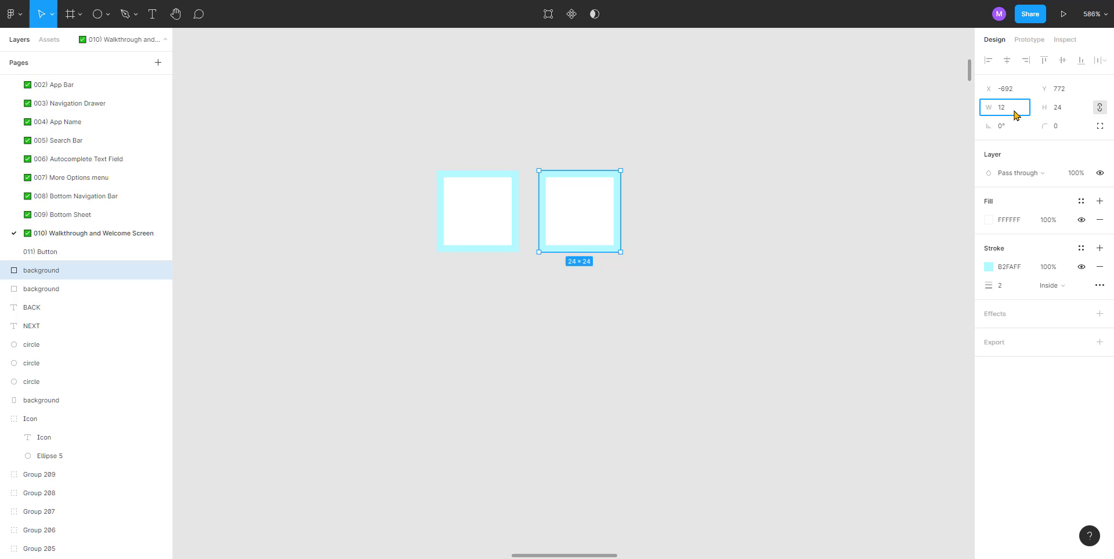
{"action": "type", "text": "128"}
{"action": "key", "text": "Return"}
{"action": "scroll", "coordinate": [484, 170], "scroll_direction": "down", "scroll_amount": 5}
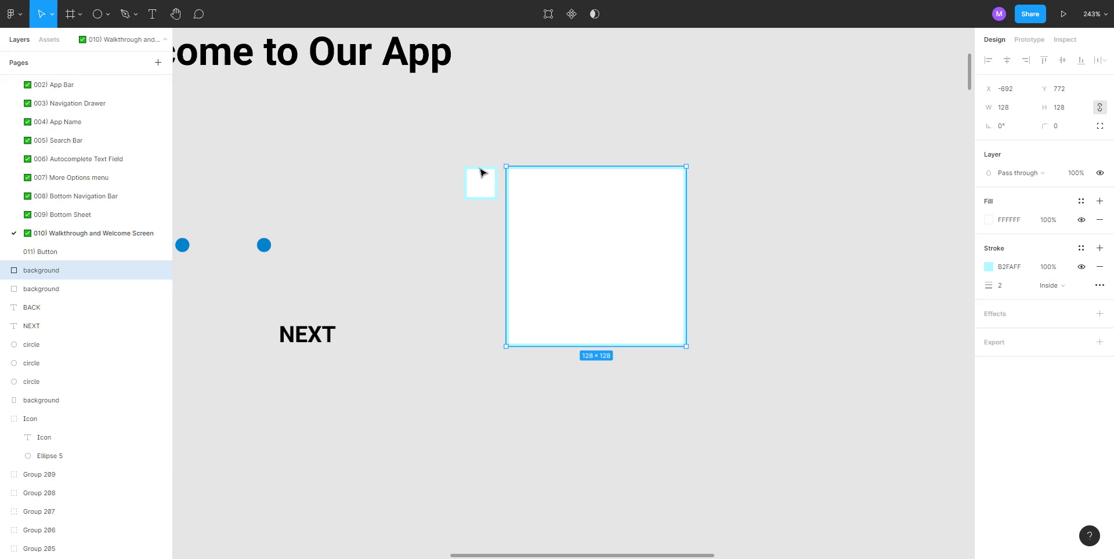
Step: Duplicate the small background square to the right of the large square, aligned with their upper edges
{"action": "left_click", "coordinate": [455, 216]}
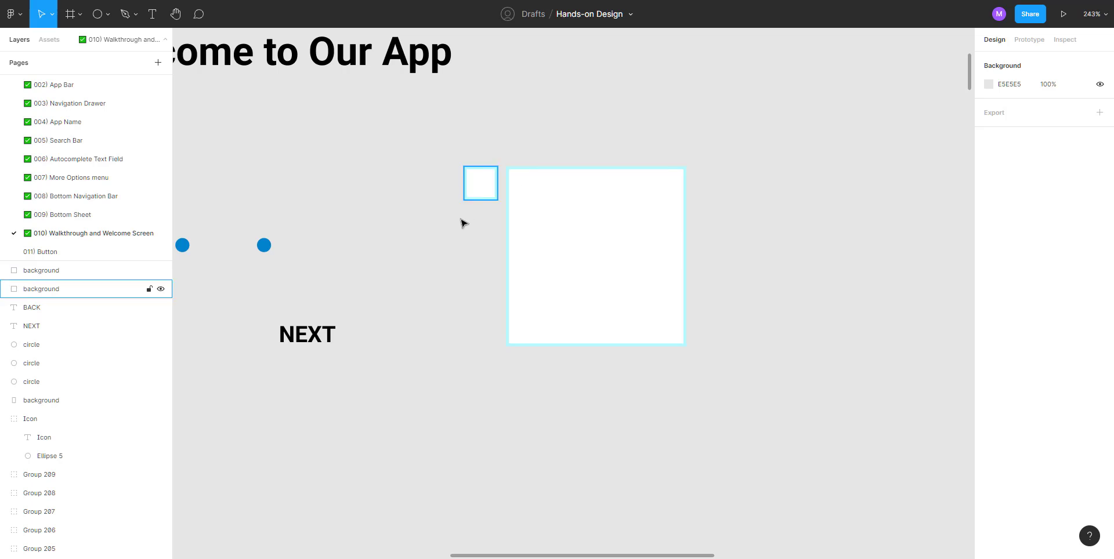
{"action": "left_click_drag", "start_coordinate": [440, 224], "coordinate": [365, 234]}
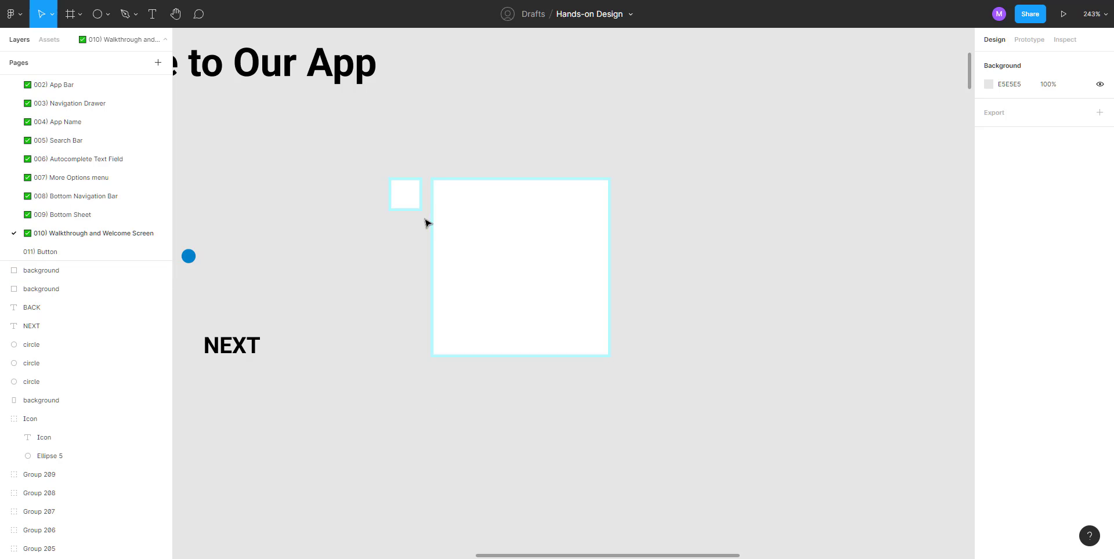
{"action": "left_click", "coordinate": [410, 202]}
{"action": "left_click_drag", "start_coordinate": [408, 199], "coordinate": [643, 207]}
Step: Enlarge the new square copy proportionally to 128 × 128 with the Scale tool so its stroke scales too
{"action": "scroll", "coordinate": [668, 220], "scroll_direction": "up", "scroll_amount": 1}
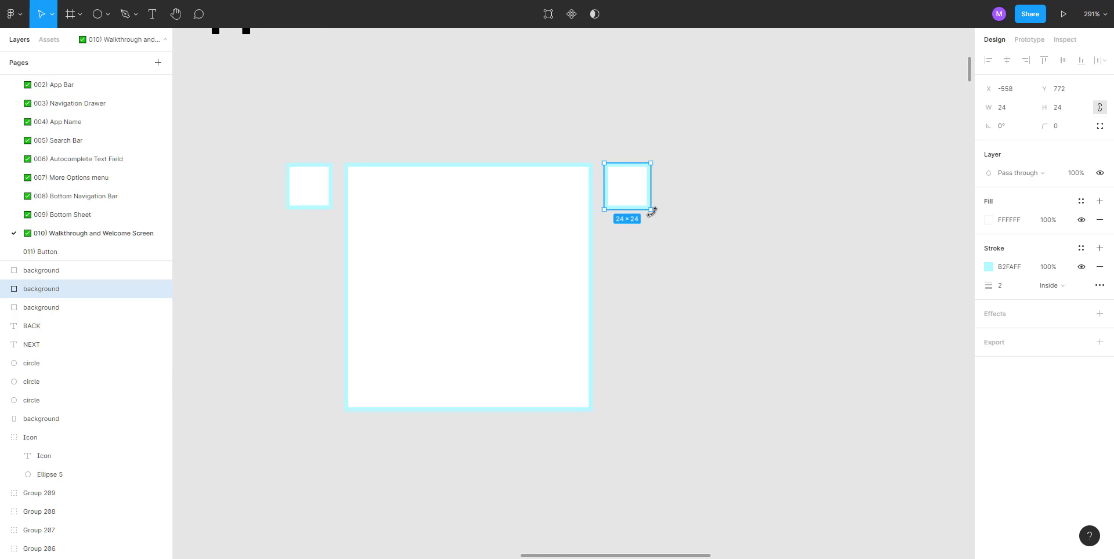
{"action": "scroll", "coordinate": [652, 211], "scroll_direction": "up", "scroll_amount": 4}
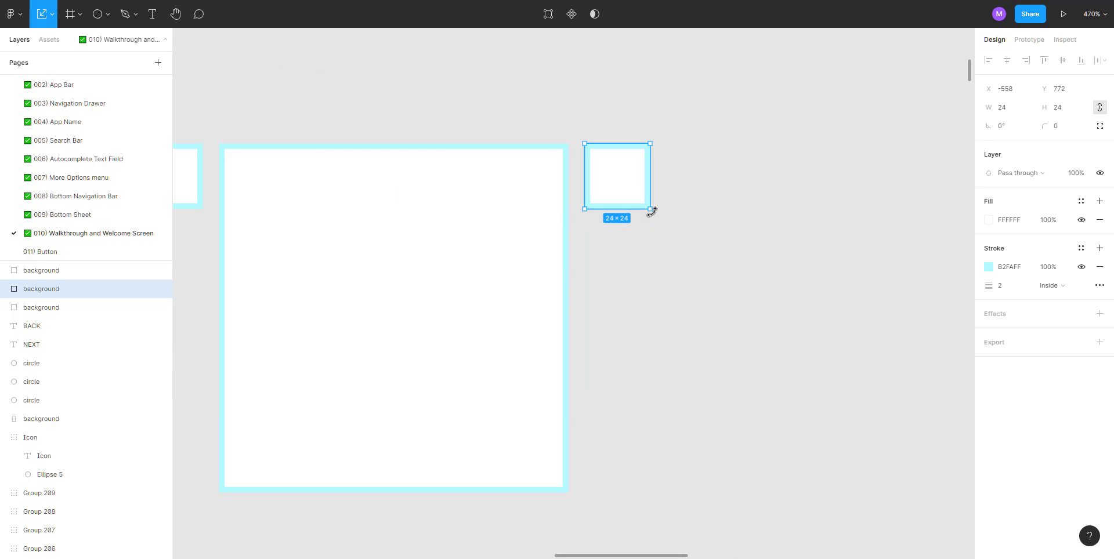
{"action": "left_click", "coordinate": [52, 14]}
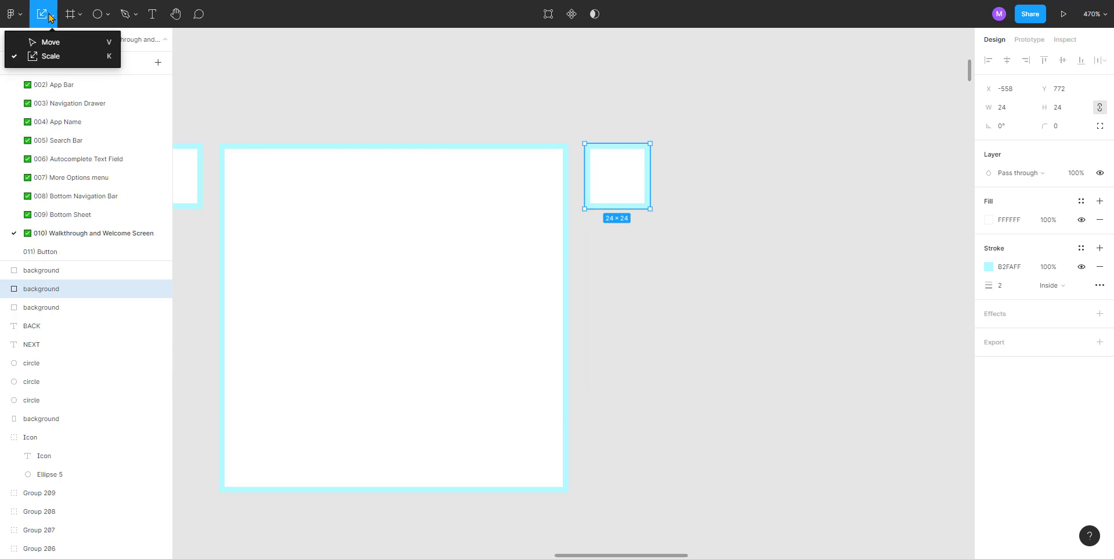
{"action": "left_click", "coordinate": [54, 56]}
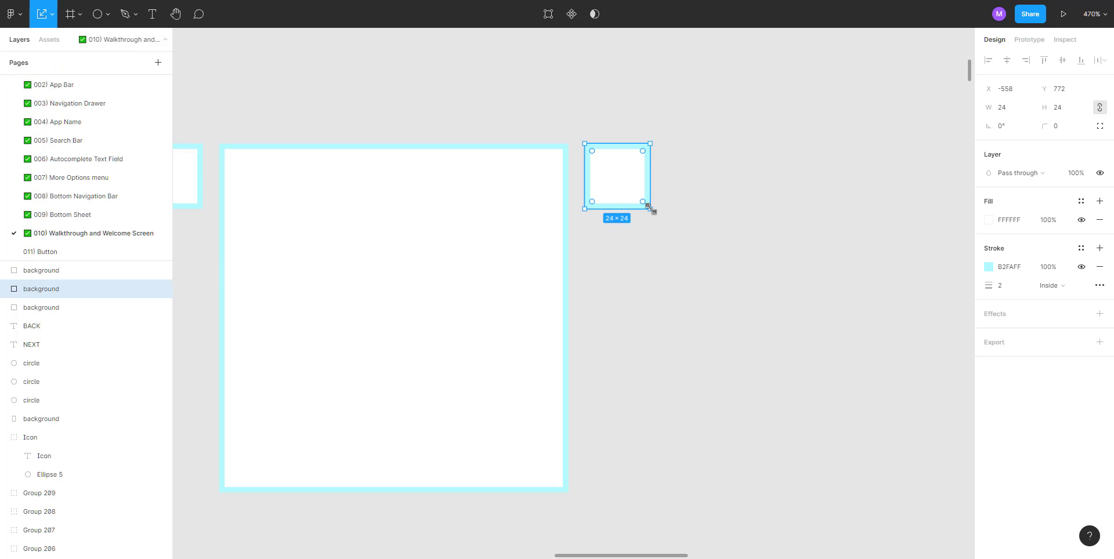
{"action": "left_click_drag", "start_coordinate": [648, 205], "coordinate": [844, 494]}
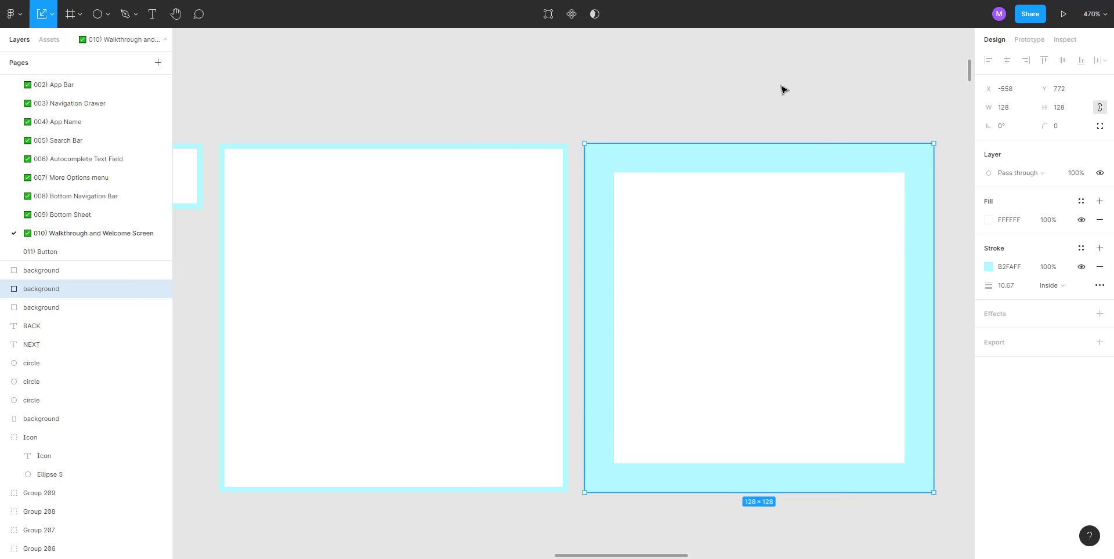
Step: Try stroke thicknesses of 8, 12, 16 and 10 on the scaled square
{"action": "left_click", "coordinate": [1016, 294]}
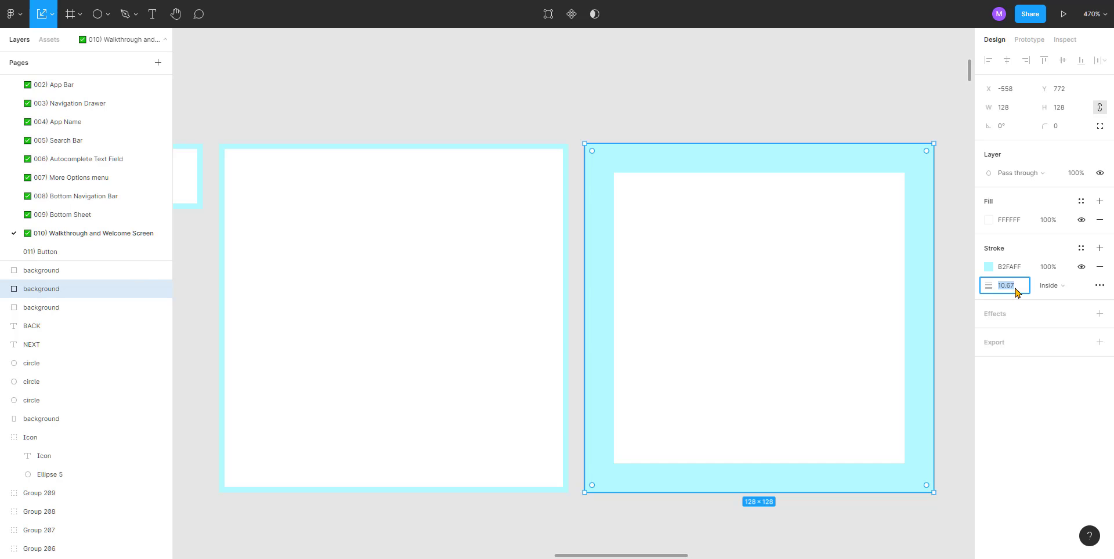
{"action": "type", "text": "8"}
{"action": "key", "text": "Return"}
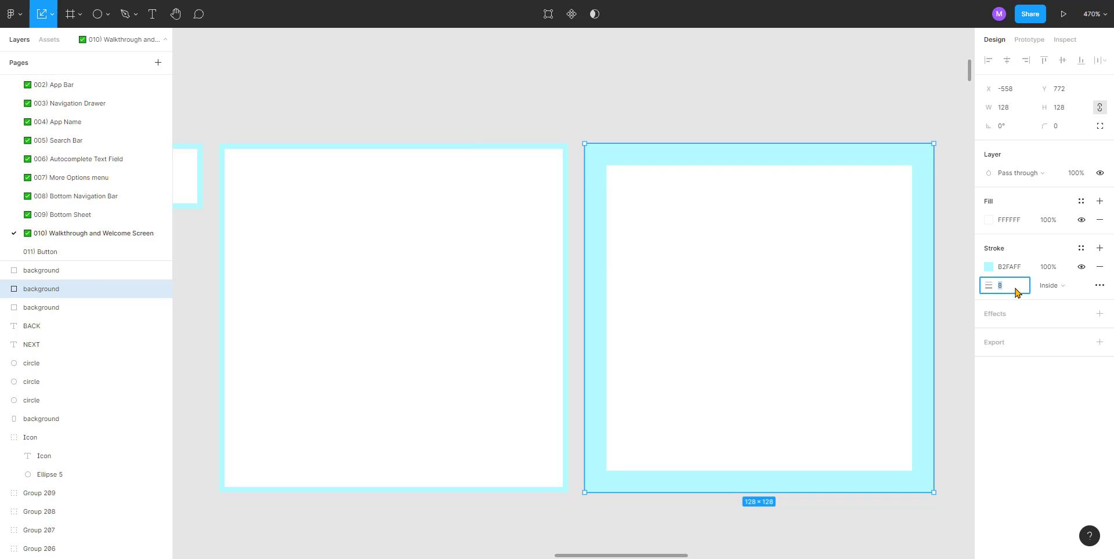
{"action": "key", "text": "Return"}
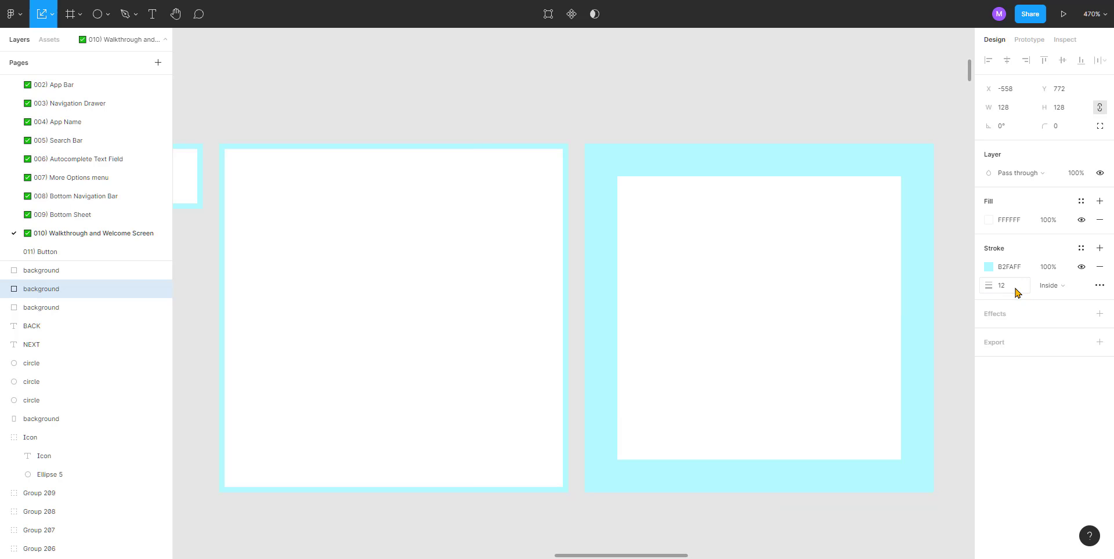
{"action": "type", "text": "16"}
{"action": "key", "text": "Return"}
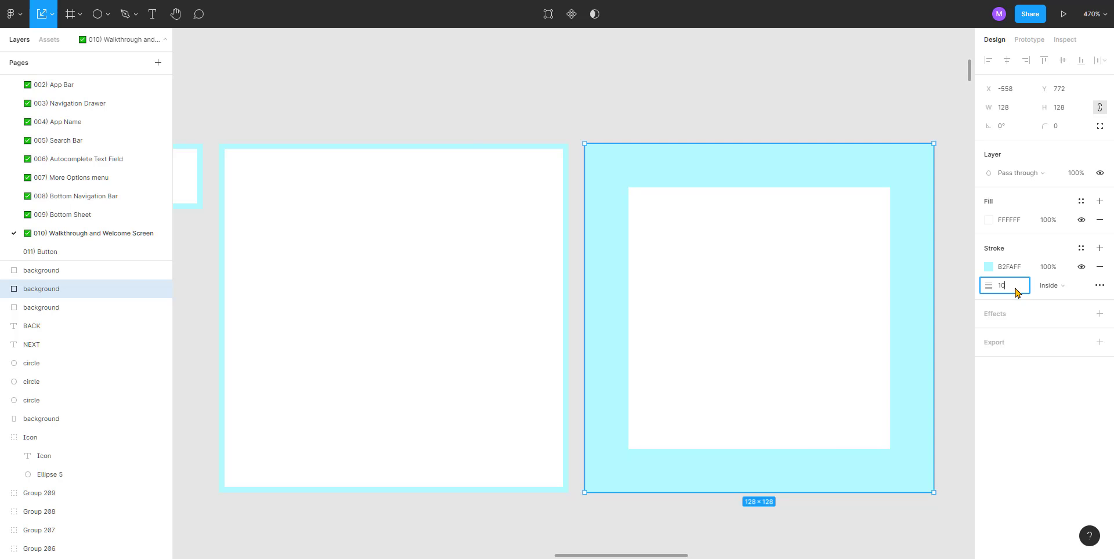
{"action": "key", "text": "Escape"}
{"action": "left_click", "coordinate": [1015, 288]}
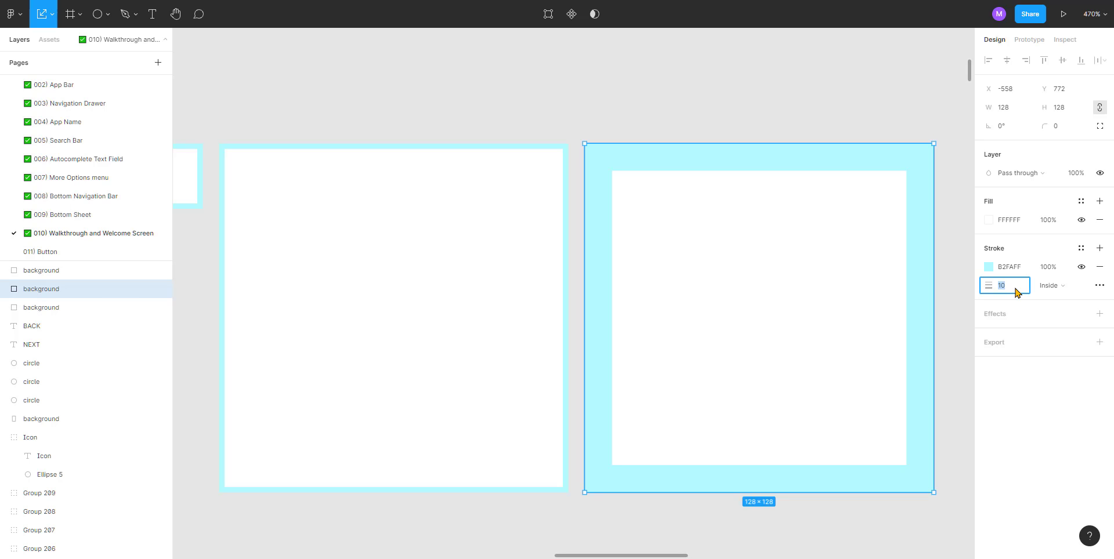
{"action": "key", "text": "Escape"}
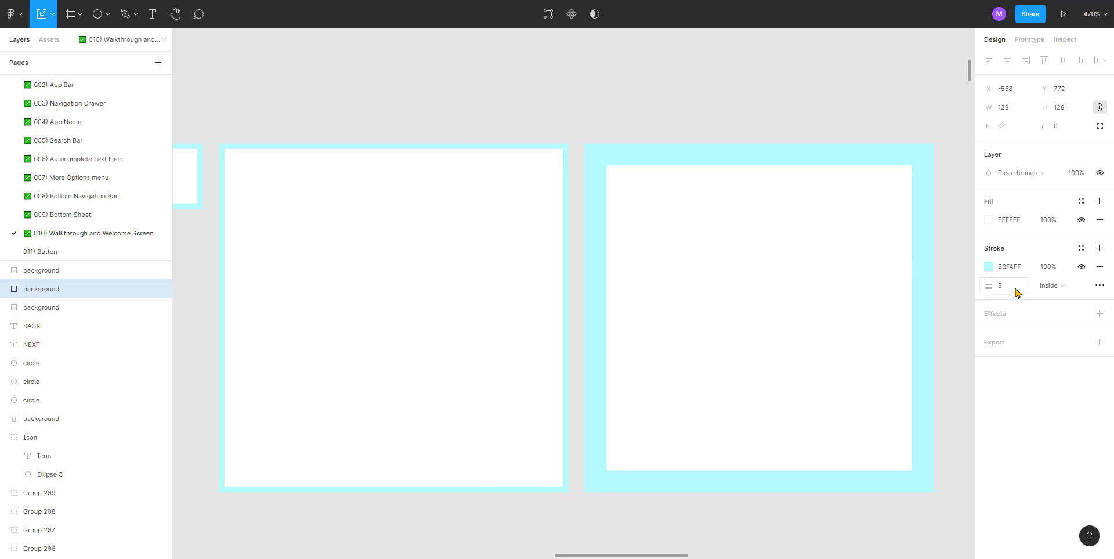
Step: Set the scaled square's stroke thickness to 16
{"action": "left_click", "coordinate": [1010, 288]}
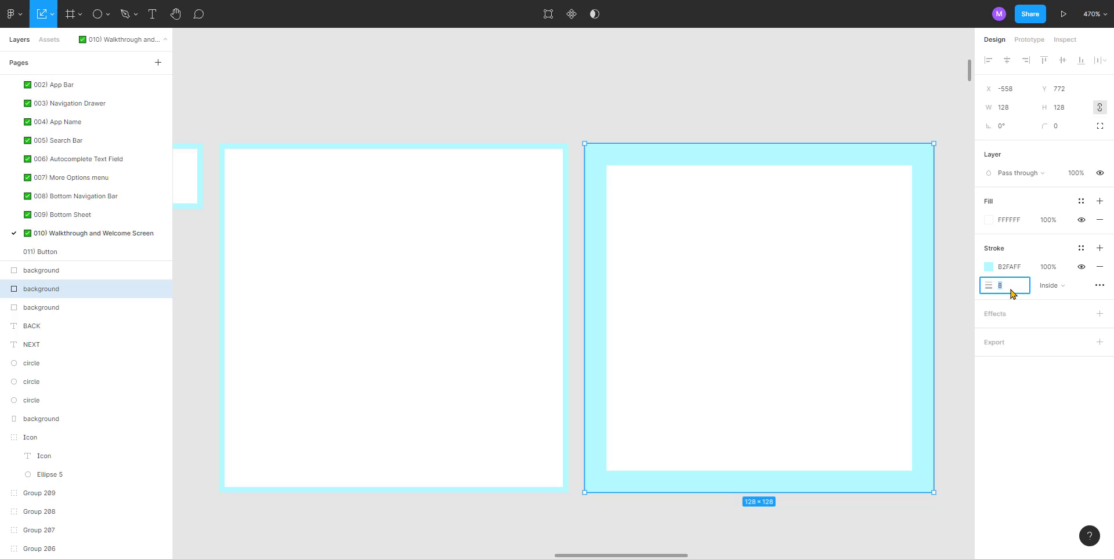
{"action": "type", "text": "16"}
{"action": "key", "text": "Return"}
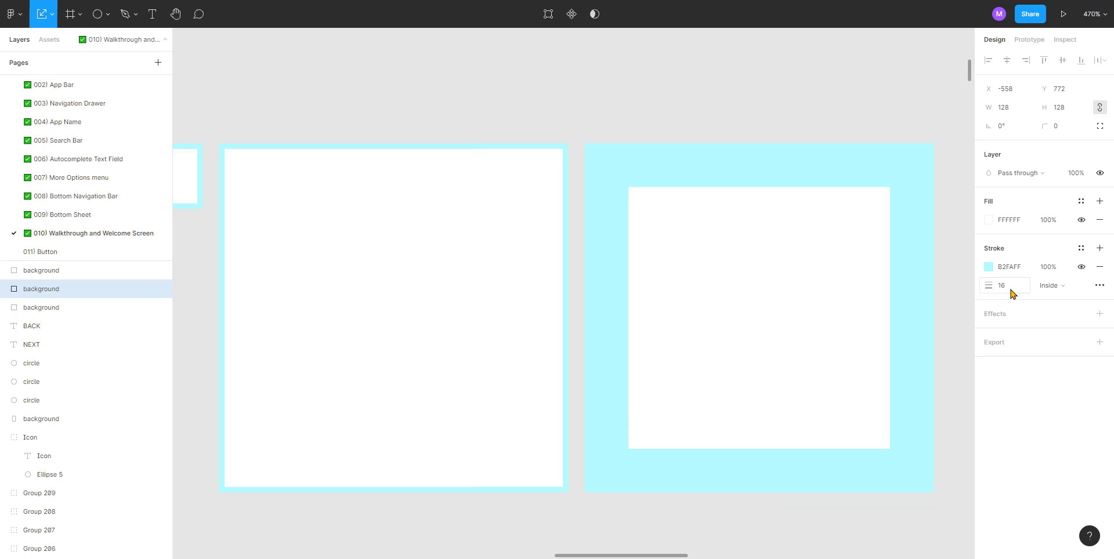
{"action": "left_click", "coordinate": [558, 123]}
{"action": "scroll", "coordinate": [532, 114], "scroll_direction": "down", "scroll_amount": 1}
{"action": "scroll", "coordinate": [531, 114], "scroll_direction": "down", "scroll_amount": 2}
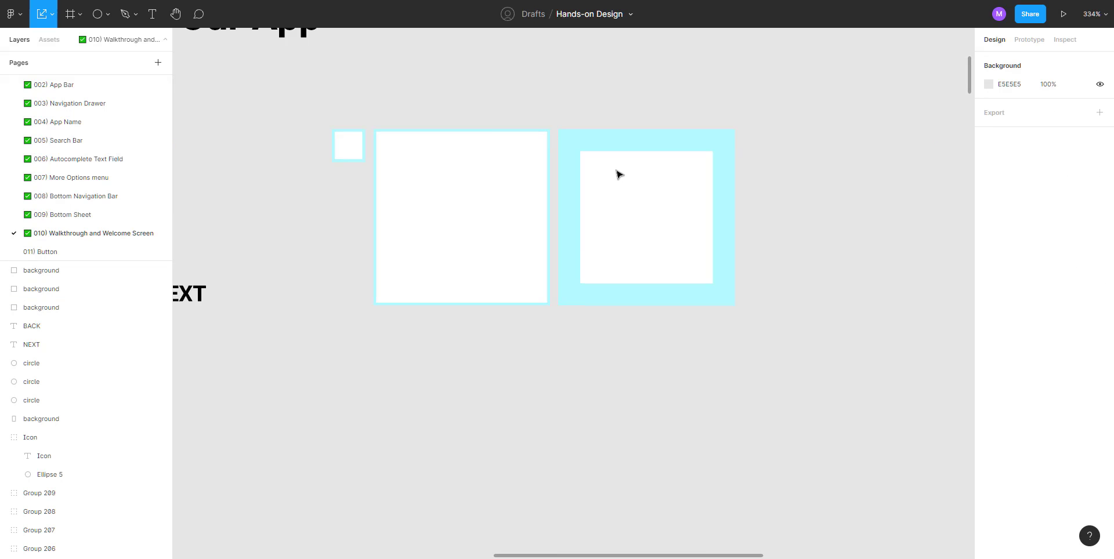
{"action": "left_click", "coordinate": [620, 174]}
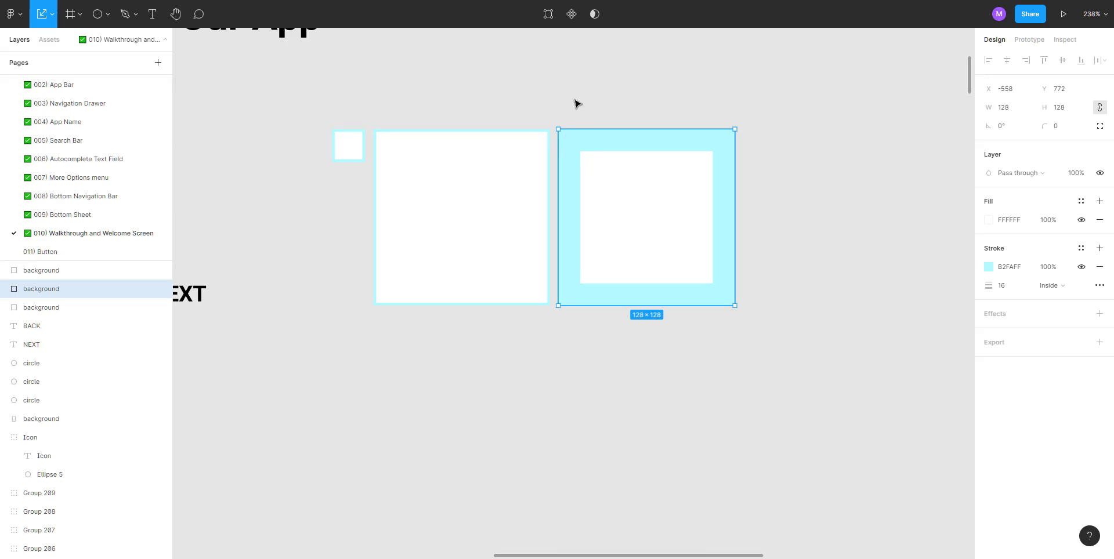
{"action": "left_click", "coordinate": [568, 105]}
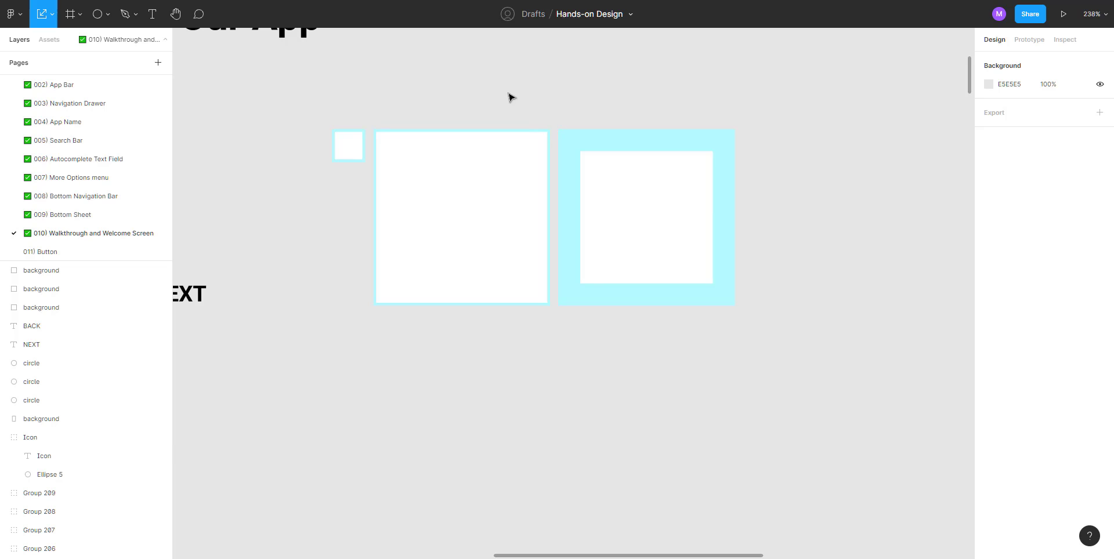
Step: Delete the small square and the thin-stroked large square, keeping only the scaled square
{"action": "scroll", "coordinate": [510, 95], "scroll_direction": "down", "scroll_amount": 3}
{"action": "left_click_drag", "start_coordinate": [508, 137], "coordinate": [607, 247]}
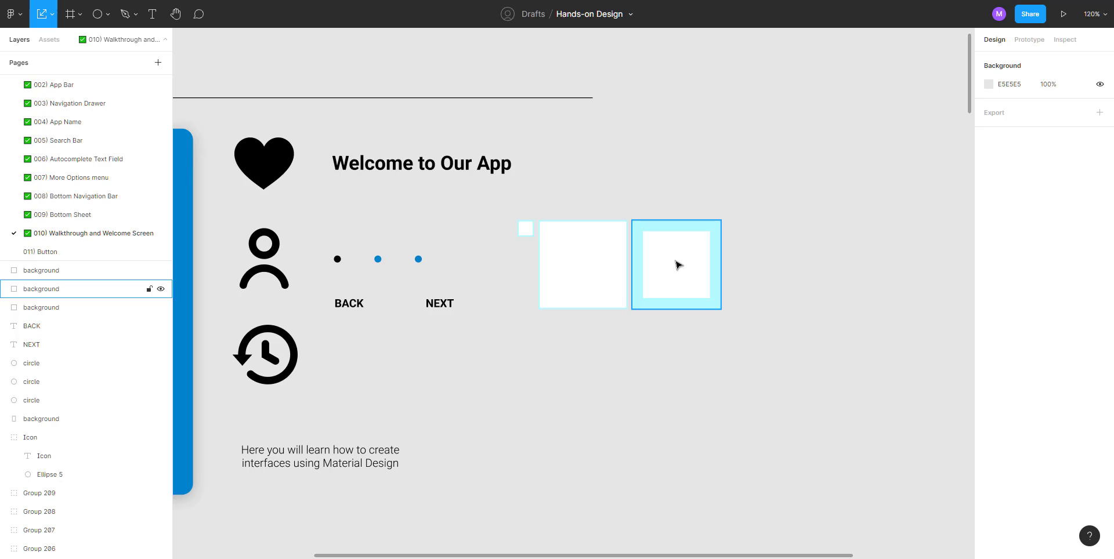
{"action": "left_click_drag", "start_coordinate": [505, 214], "coordinate": [576, 310]}
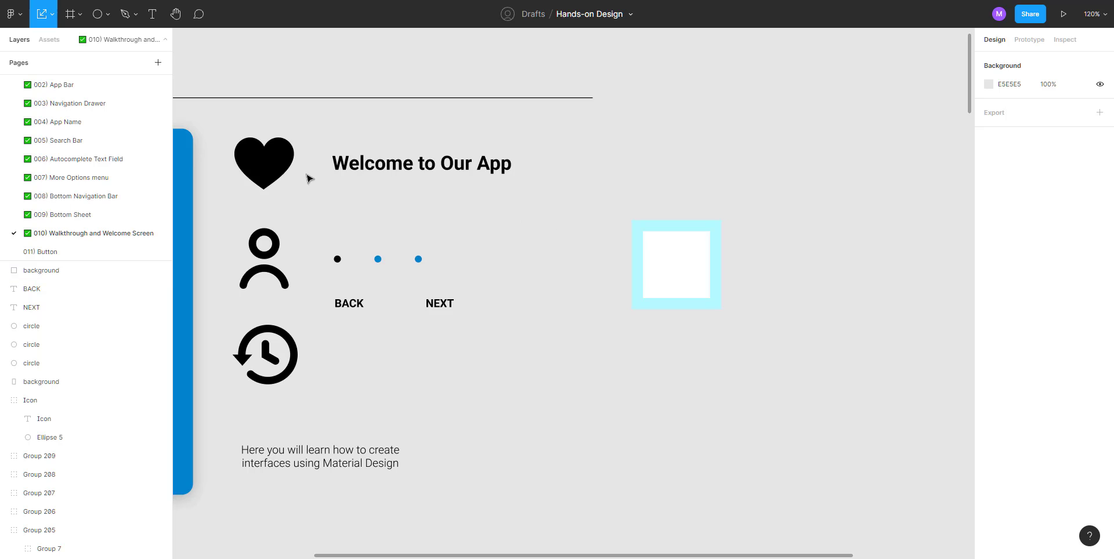
Step: Duplicate the 128 × 128 heart icon and place the copy directly beside the cyan-stroked square, level with it
{"action": "left_click", "coordinate": [280, 167]}
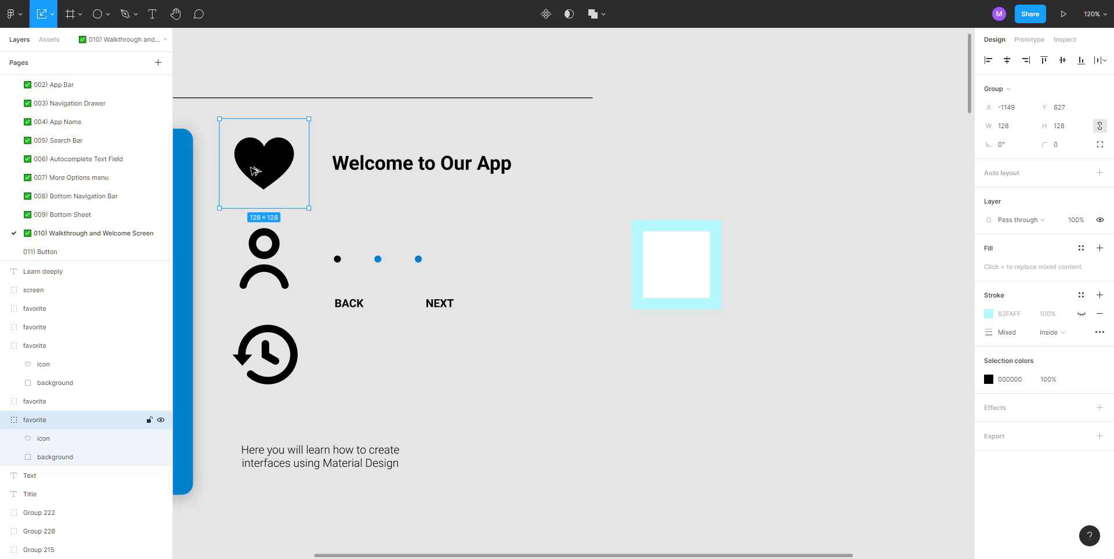
{"action": "left_click_drag", "start_coordinate": [266, 176], "coordinate": [763, 199]}
{"action": "scroll", "coordinate": [763, 199], "scroll_direction": "up", "scroll_amount": 4}
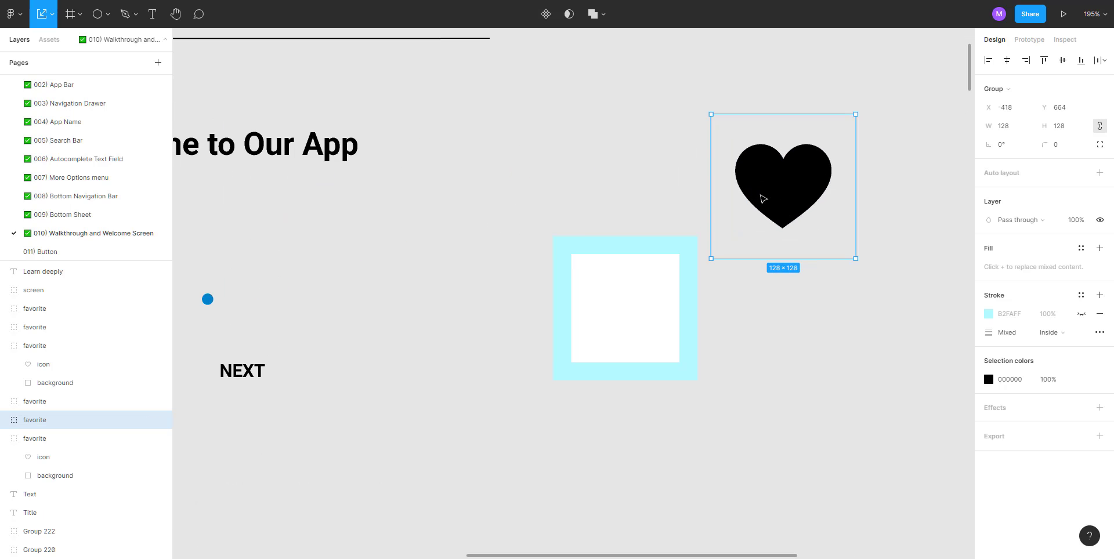
{"action": "left_click", "coordinate": [780, 275]}
{"action": "left_click_drag", "start_coordinate": [781, 275], "coordinate": [727, 268]}
{"action": "left_click", "coordinate": [729, 172]}
{"action": "left_click_drag", "start_coordinate": [729, 172], "coordinate": [738, 293]}
{"action": "left_click", "coordinate": [717, 173]}
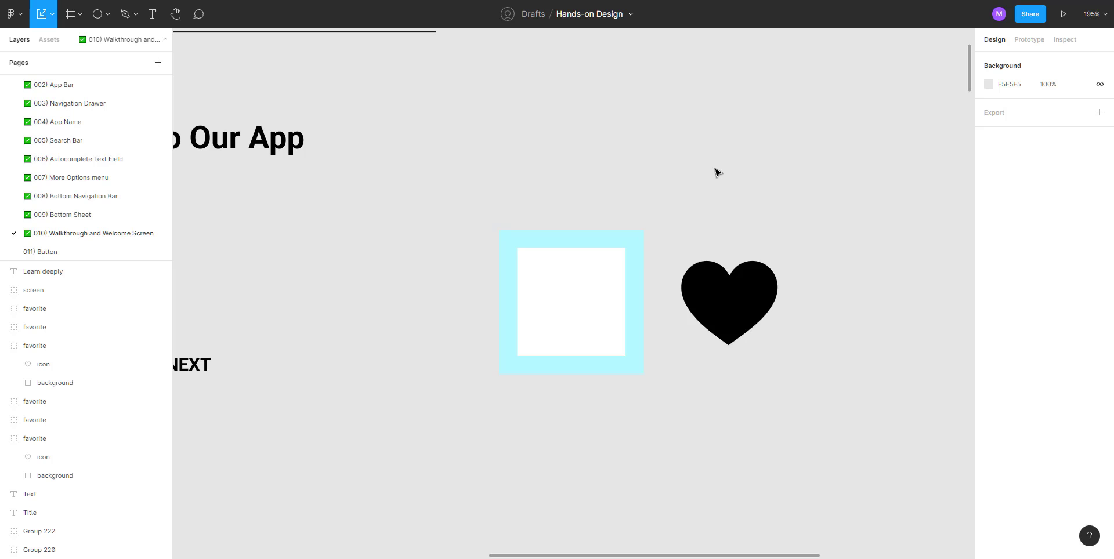
Step: Ungroup the copied heart icon into its separate heart shape and background
{"action": "scroll", "coordinate": [718, 206], "scroll_direction": "right", "scroll_amount": 5}
{"action": "scroll", "coordinate": [718, 206], "scroll_direction": "down", "scroll_amount": 2}
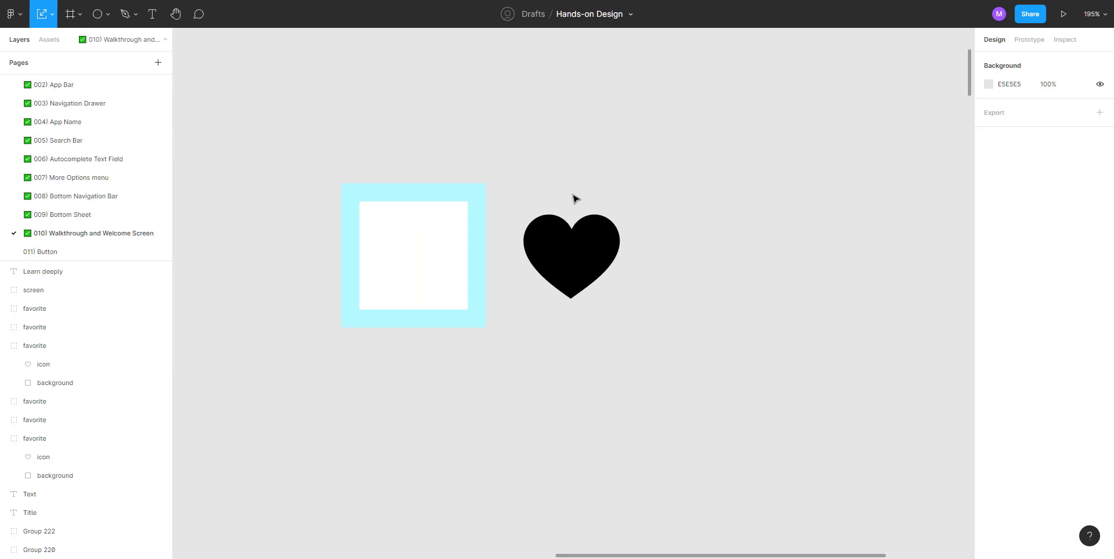
{"action": "left_click", "coordinate": [575, 240]}
{"action": "key", "text": "Return"}
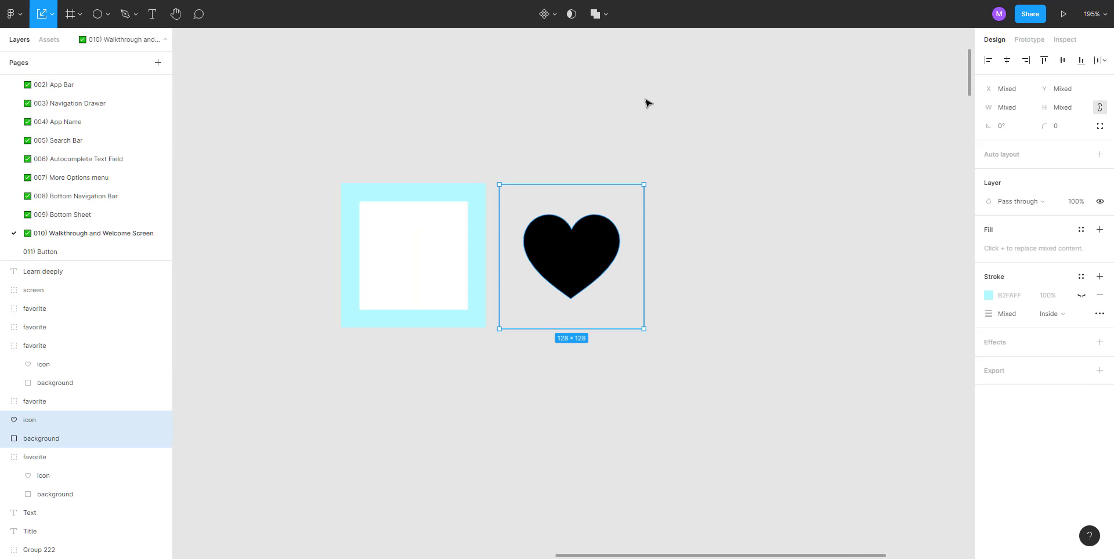
{"action": "key", "text": "Escape"}
Step: Move the copied heart shape horizontally to the right until it is clear of its background
{"action": "left_click", "coordinate": [591, 243], "text": "ctrl"}
{"action": "key", "text": "shift+Right"}
{"action": "key", "text": "shift+Right"}
{"action": "key", "text": "shift+Right"}
{"action": "key", "text": "shift+Right"}
{"action": "key", "text": "shift+Right"}
{"action": "key", "text": "shift+Right"}
{"action": "key", "text": "shift+Right"}
{"action": "key", "text": "shift+Right"}
{"action": "key", "text": "shift+Right"}
{"action": "key", "text": "shift+Right"}
{"action": "key", "text": "shift+Right"}
{"action": "key", "text": "shift+Right"}
{"action": "key", "text": "shift+Right"}
{"action": "key", "text": "shift+Right"}
{"action": "key", "text": "shift+Right"}
{"action": "key", "text": "shift+Right"}
{"action": "key", "text": "shift+Right"}
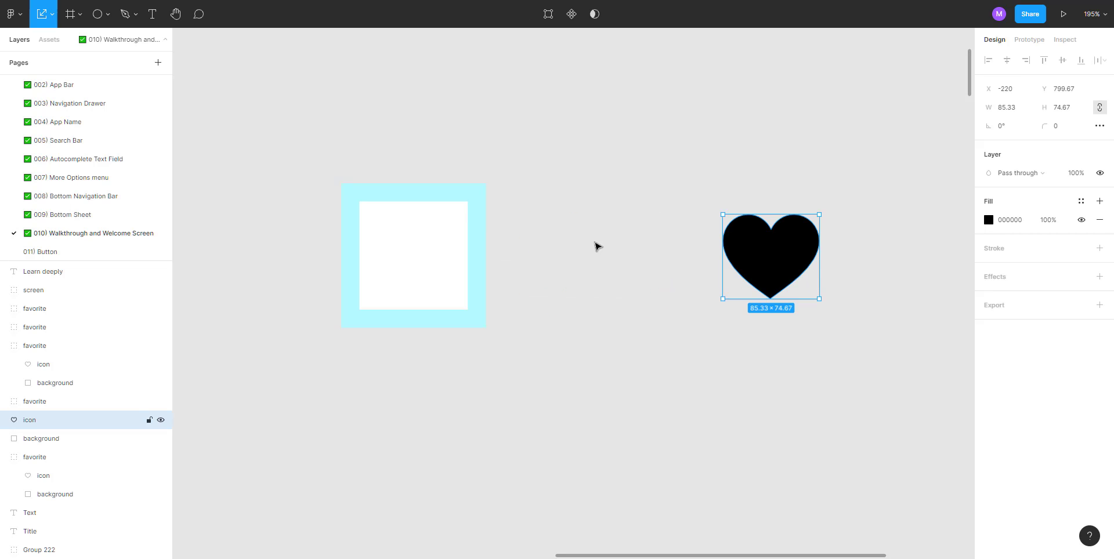
Step: Make the hidden white fill and cyan stroke of the copied heart's background visible
{"action": "left_click_drag", "start_coordinate": [528, 176], "coordinate": [642, 331]}
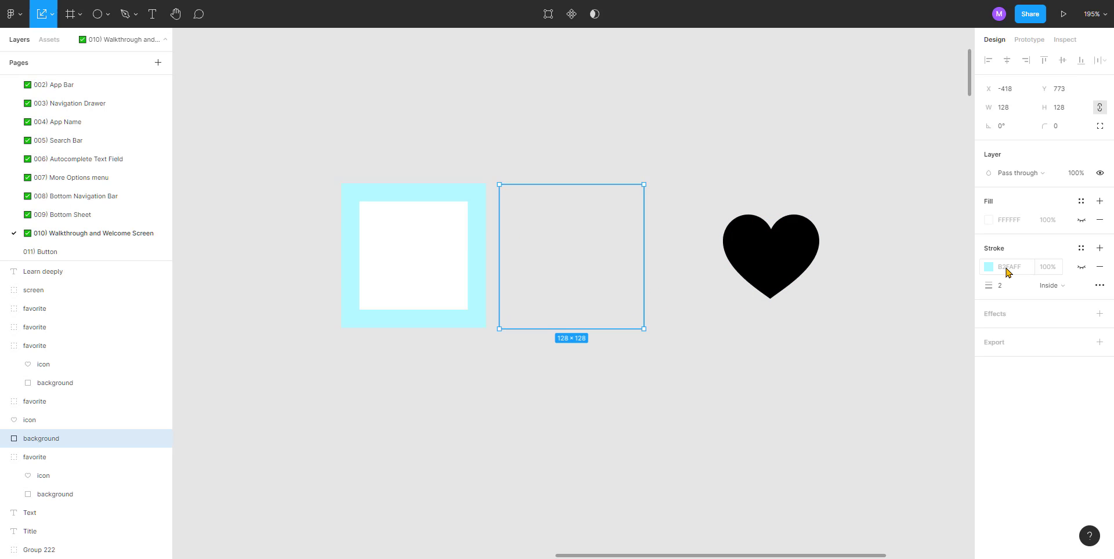
{"action": "left_click", "coordinate": [1081, 220]}
{"action": "left_click", "coordinate": [1081, 267]}
{"action": "left_click", "coordinate": [649, 152]}
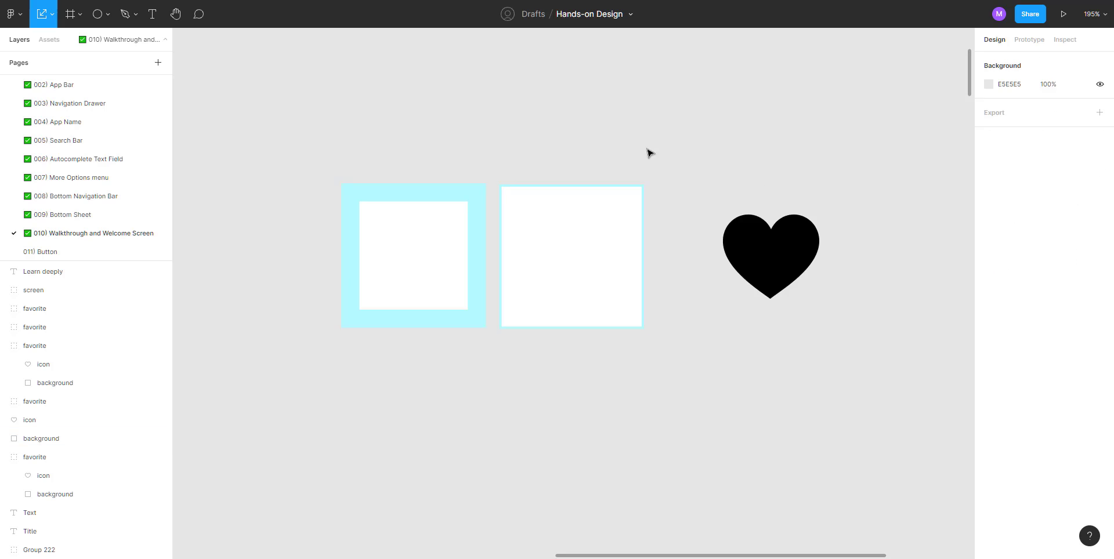
Step: Delete the copied heart's background and move the heart shape back beside the cyan-stroked square
{"action": "left_click", "coordinate": [582, 288]}
{"action": "key", "text": "Delete"}
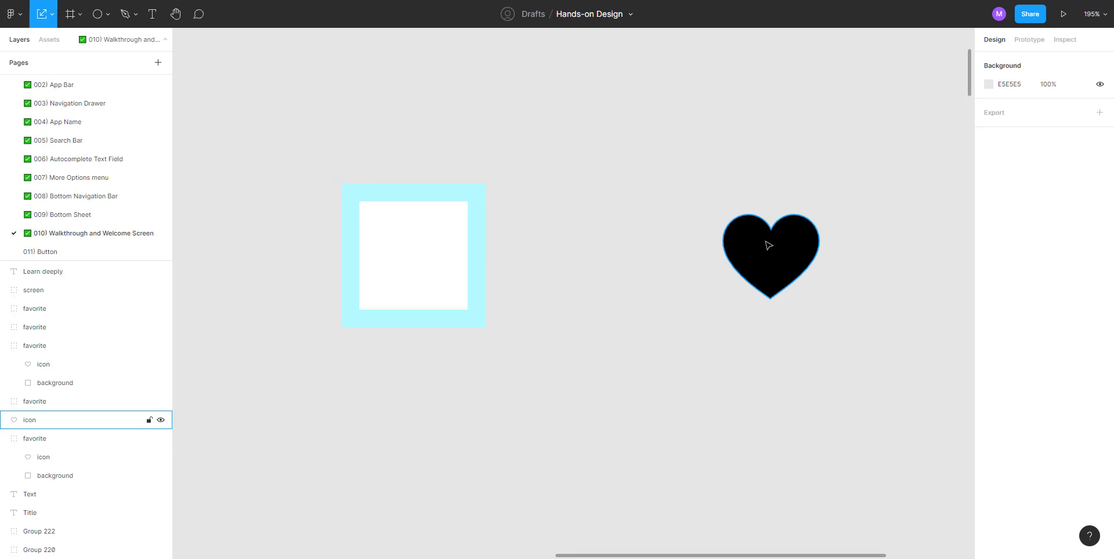
{"action": "left_click", "coordinate": [771, 262]}
{"action": "left_click_drag", "start_coordinate": [757, 264], "coordinate": [587, 264]}
{"action": "scroll", "coordinate": [587, 265], "scroll_direction": "up", "scroll_amount": 3}
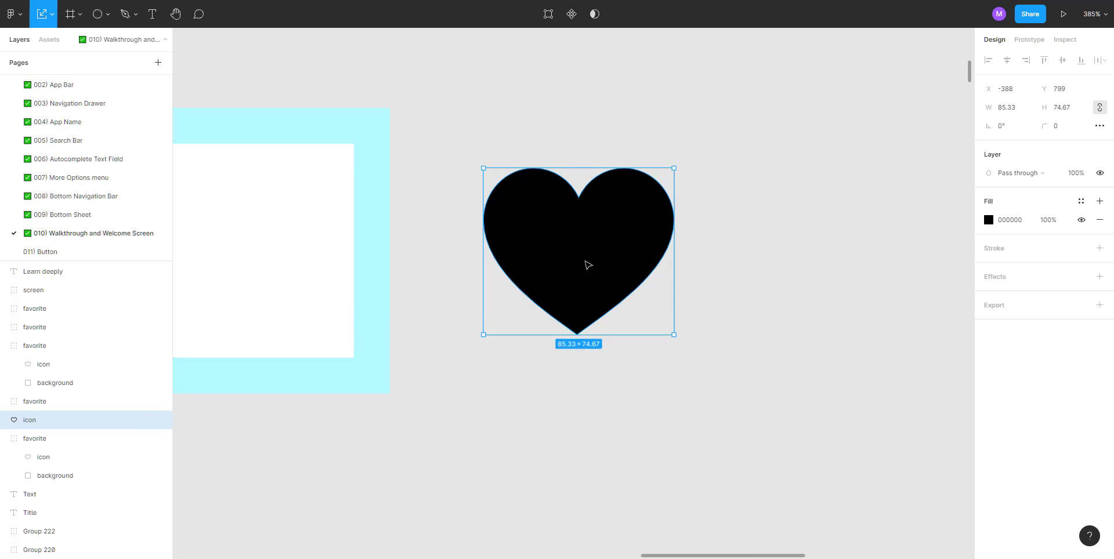
{"action": "scroll", "coordinate": [587, 265], "scroll_direction": "down", "scroll_amount": 5}
{"action": "left_click", "coordinate": [655, 174]}
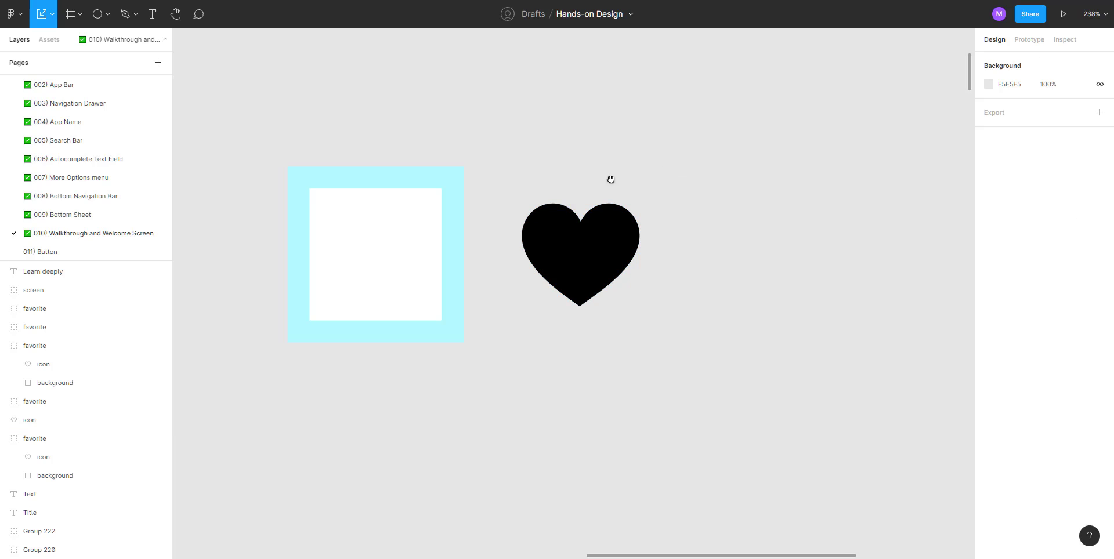
{"action": "left_click_drag", "start_coordinate": [609, 179], "coordinate": [592, 192]}
Step: Draw a circle about 60 × 60 to the right of the black heart
{"action": "key", "text": "o"}
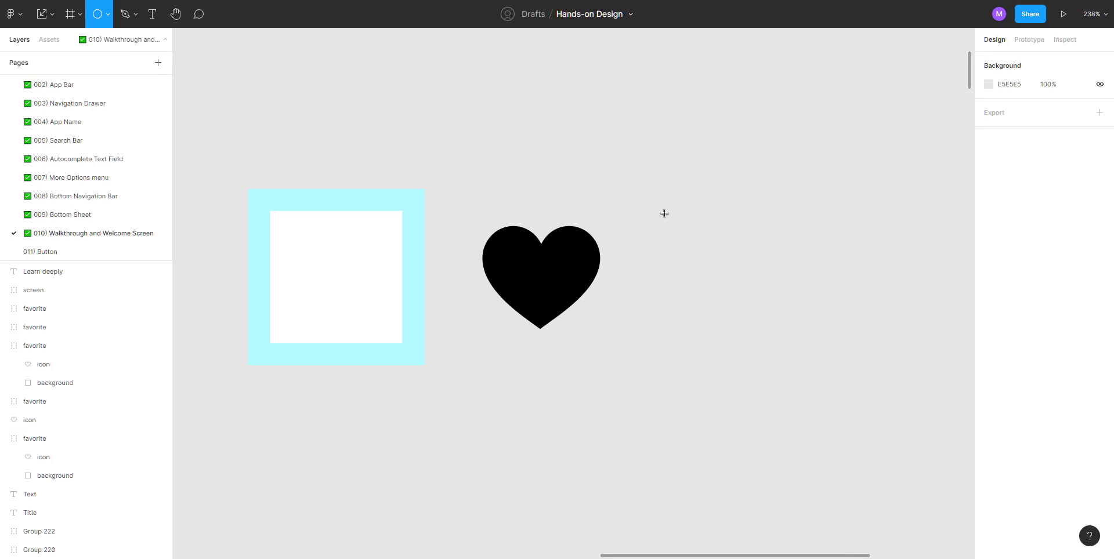
{"action": "left_click_drag", "start_coordinate": [647, 195], "coordinate": [733, 280]}
{"action": "left_click", "coordinate": [718, 319]}
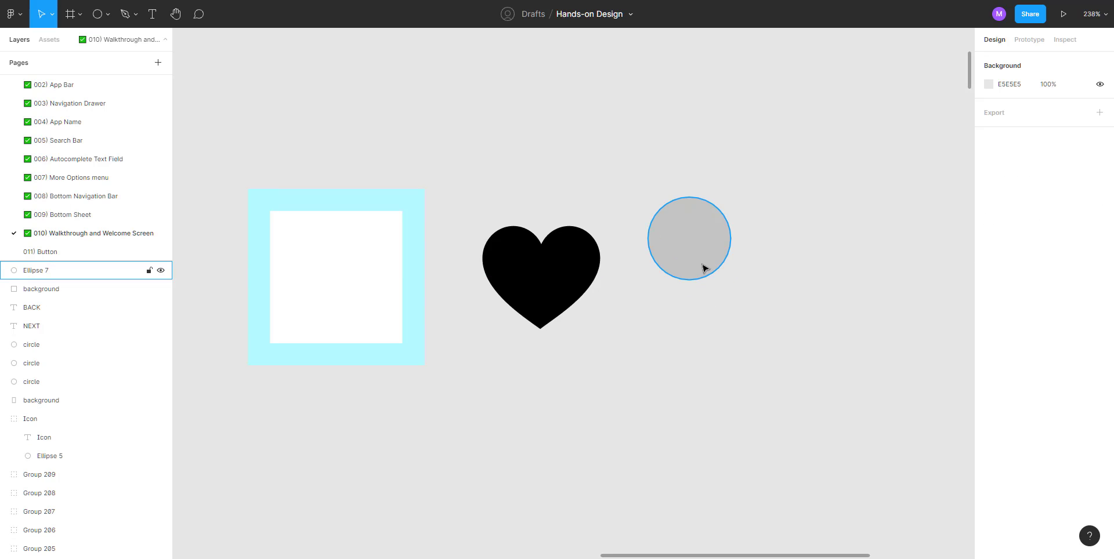
Step: Duplicate the grey circle horizontally so that the copy slightly overlaps the original's right edge
{"action": "left_click_drag", "start_coordinate": [657, 310], "coordinate": [577, 323]}
{"action": "left_click", "coordinate": [603, 263]}
{"action": "left_click_drag", "start_coordinate": [604, 263], "coordinate": [675, 270]}
{"action": "left_click", "coordinate": [761, 209]}
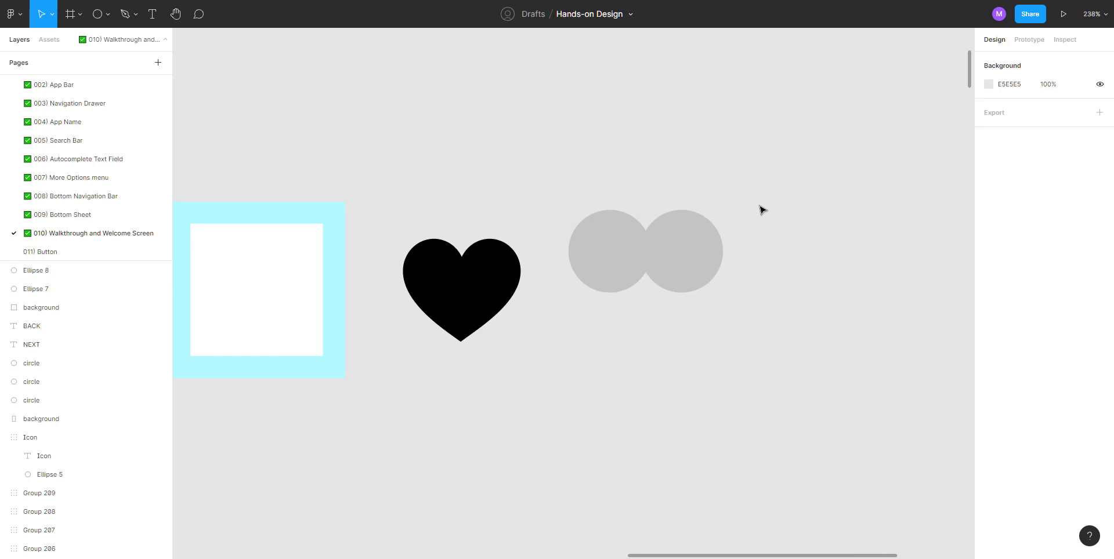
Step: Draw a square about 50 × 50 below the two circles and rotate it to -45°
{"action": "scroll", "coordinate": [622, 303], "scroll_direction": "up", "scroll_amount": 2}
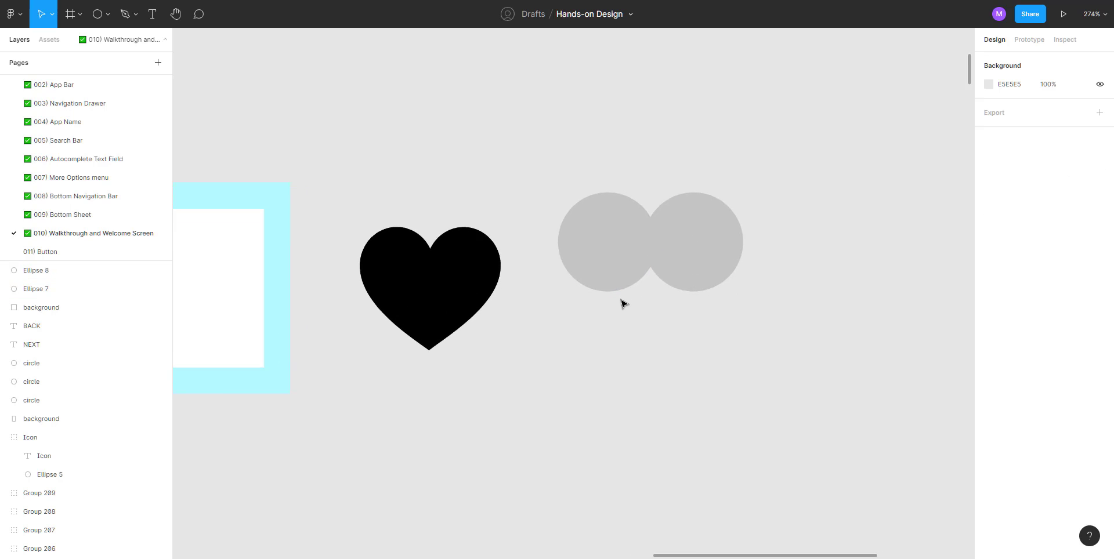
{"action": "left_click", "coordinate": [109, 18]}
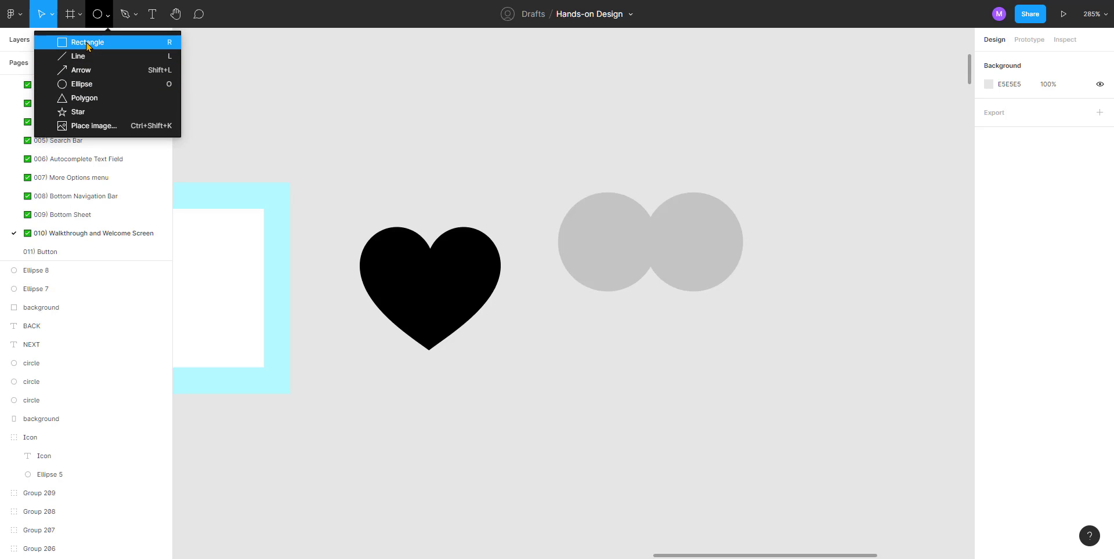
{"action": "left_click", "coordinate": [86, 43]}
{"action": "left_click_drag", "start_coordinate": [590, 344], "coordinate": [674, 427]}
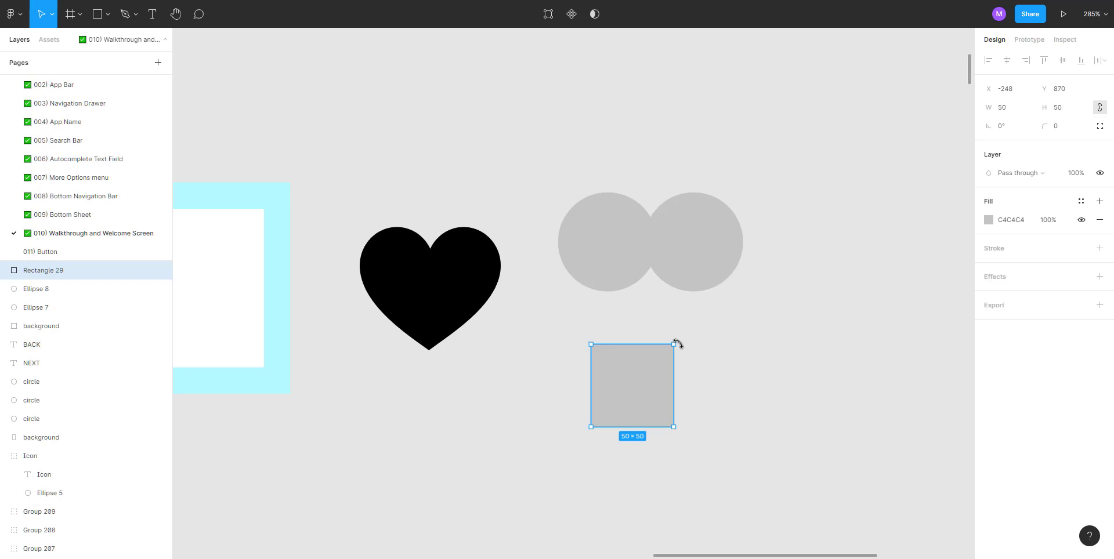
{"action": "left_click_drag", "start_coordinate": [678, 345], "coordinate": [700, 385]}
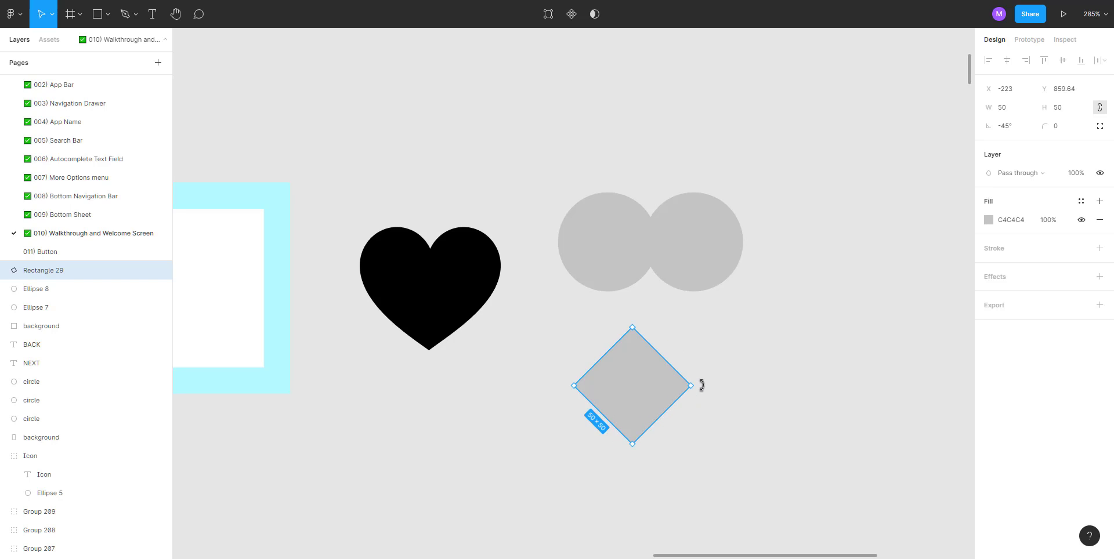
Step: Move the rotated square up over the two circles so its lower corner forms the heart's point
{"action": "left_click", "coordinate": [666, 358]}
{"action": "left_click", "coordinate": [611, 383]}
{"action": "left_click_drag", "start_coordinate": [611, 383], "coordinate": [634, 278]}
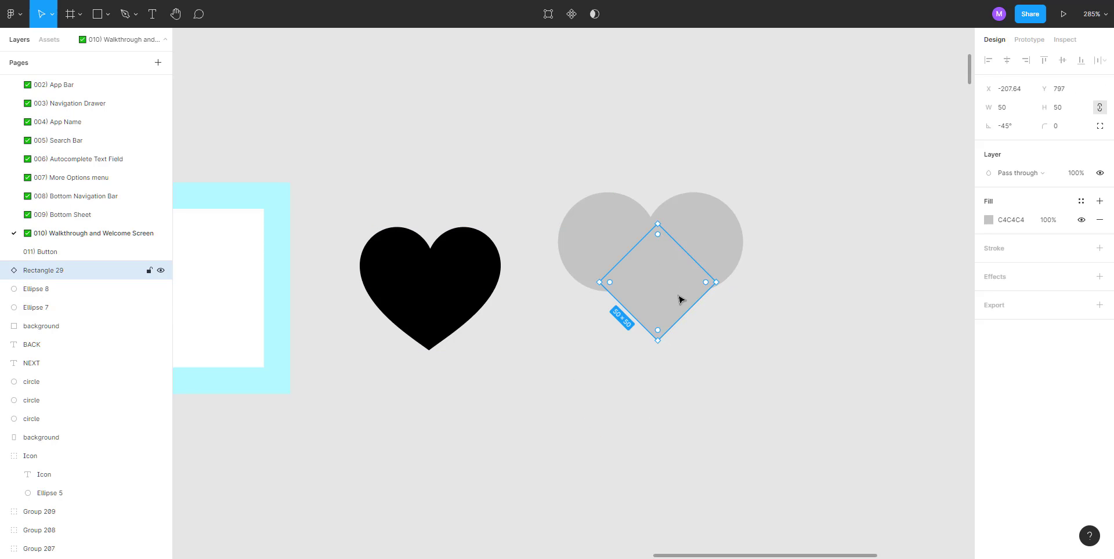
{"action": "left_click", "coordinate": [773, 268]}
Step: Combine the two circles and the rotated square into one shape with a Union
{"action": "scroll", "coordinate": [789, 197], "scroll_direction": "right", "scroll_amount": 2}
{"action": "left_click_drag", "start_coordinate": [782, 166], "coordinate": [549, 391]}
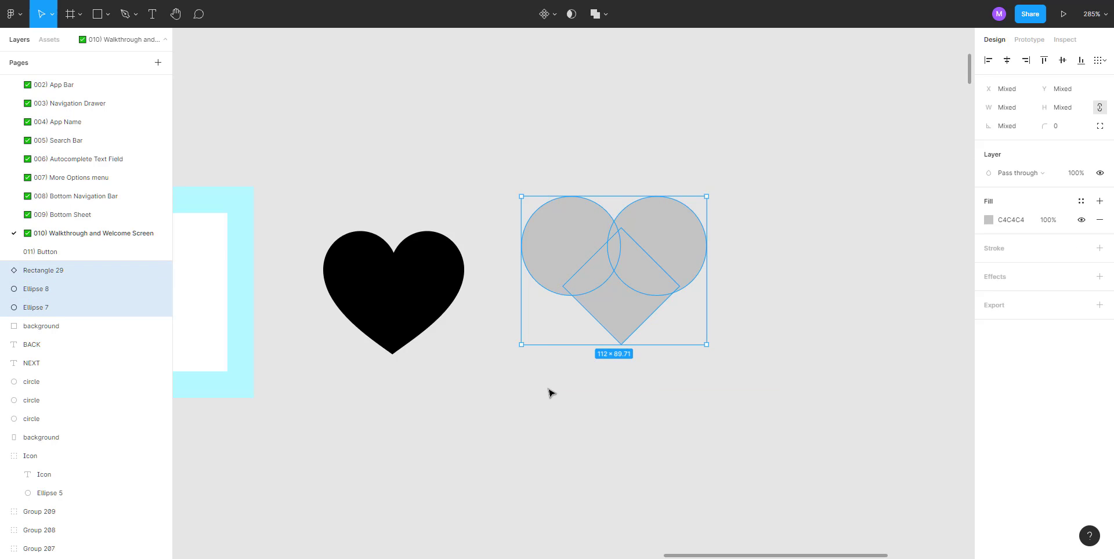
{"action": "left_click", "coordinate": [593, 14]}
{"action": "left_click", "coordinate": [619, 211]}
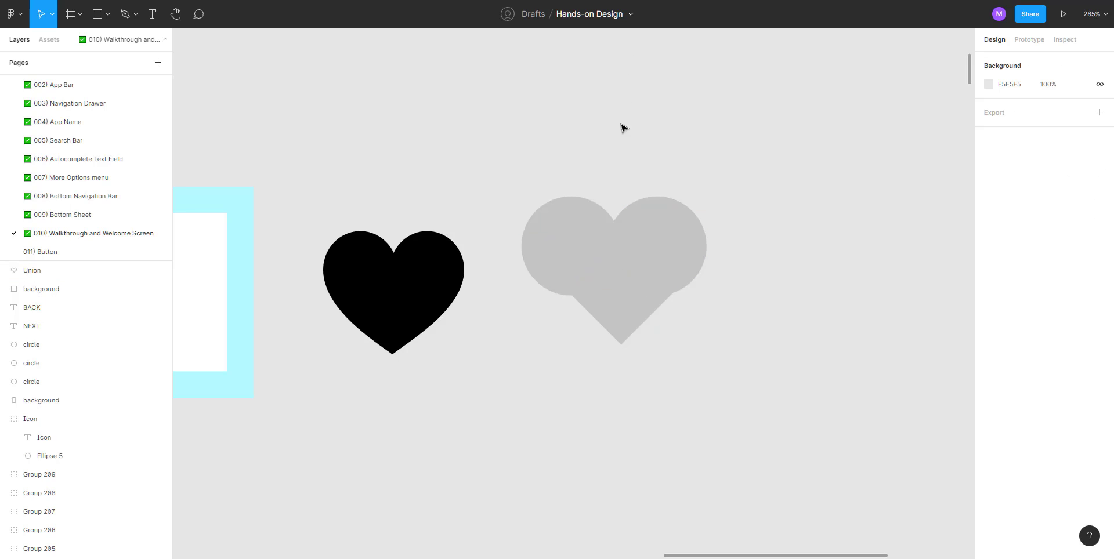
Step: Shift the rotated square inside the union slightly down and left to centre and lengthen the heart's point
{"action": "left_click", "coordinate": [613, 262]}
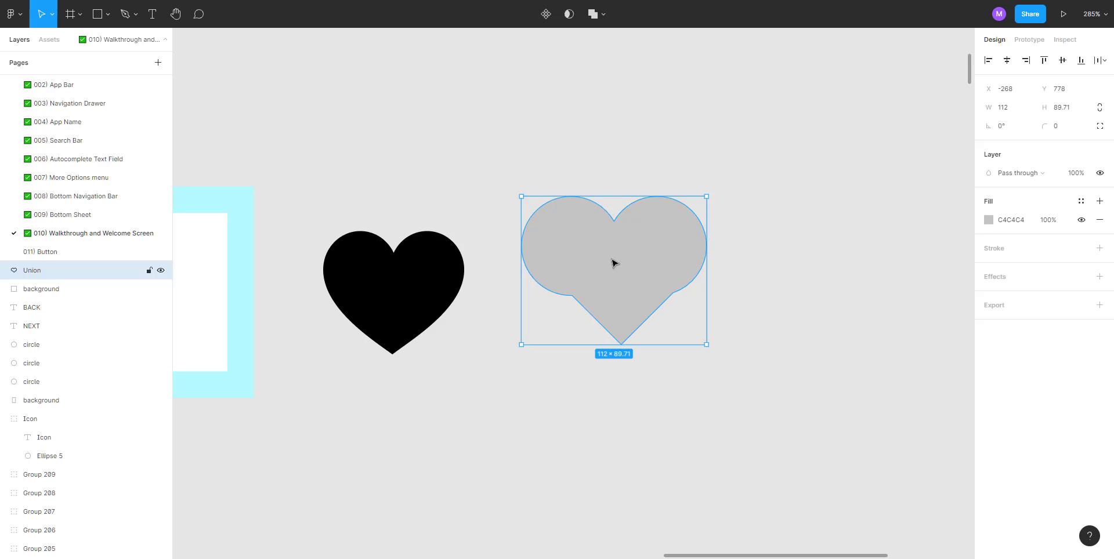
{"action": "left_click", "coordinate": [613, 262]}
{"action": "scroll", "coordinate": [614, 264], "scroll_direction": "up", "scroll_amount": 3}
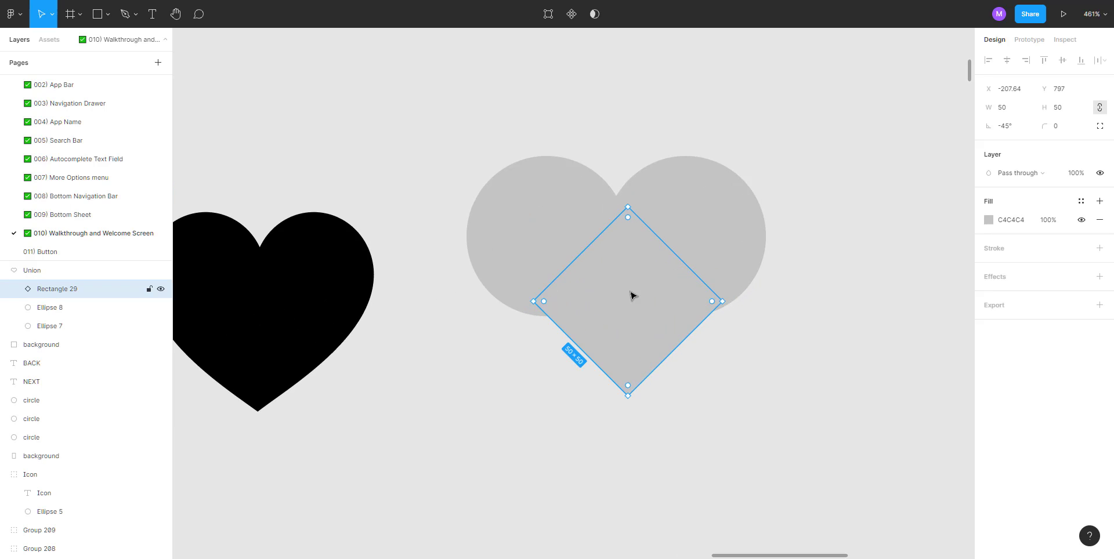
{"action": "scroll", "coordinate": [581, 295], "scroll_direction": "up", "scroll_amount": 2}
{"action": "scroll", "coordinate": [630, 277], "scroll_direction": "up", "scroll_amount": 2}
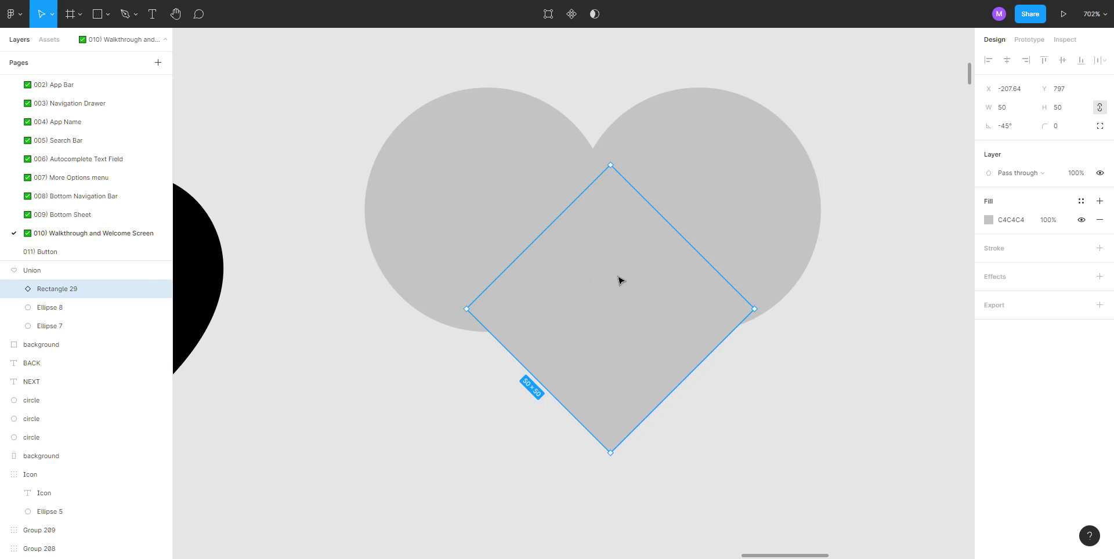
{"action": "left_click_drag", "start_coordinate": [619, 281], "coordinate": [616, 297]}
{"action": "left_click", "coordinate": [801, 351]}
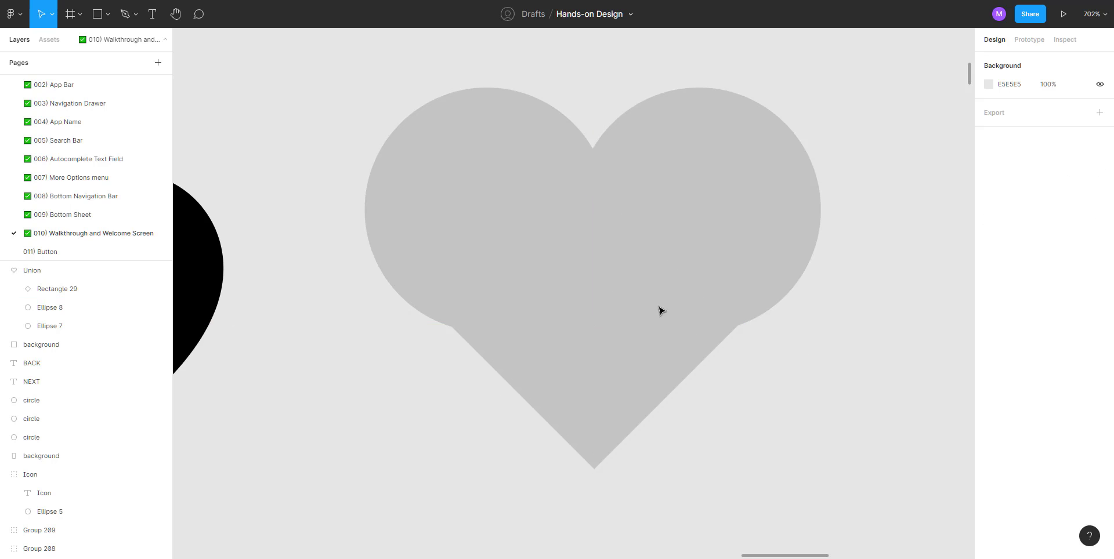
{"action": "scroll", "coordinate": [646, 303], "scroll_direction": "down", "scroll_amount": 5}
{"action": "scroll", "coordinate": [716, 346], "scroll_direction": "up", "scroll_amount": 4}
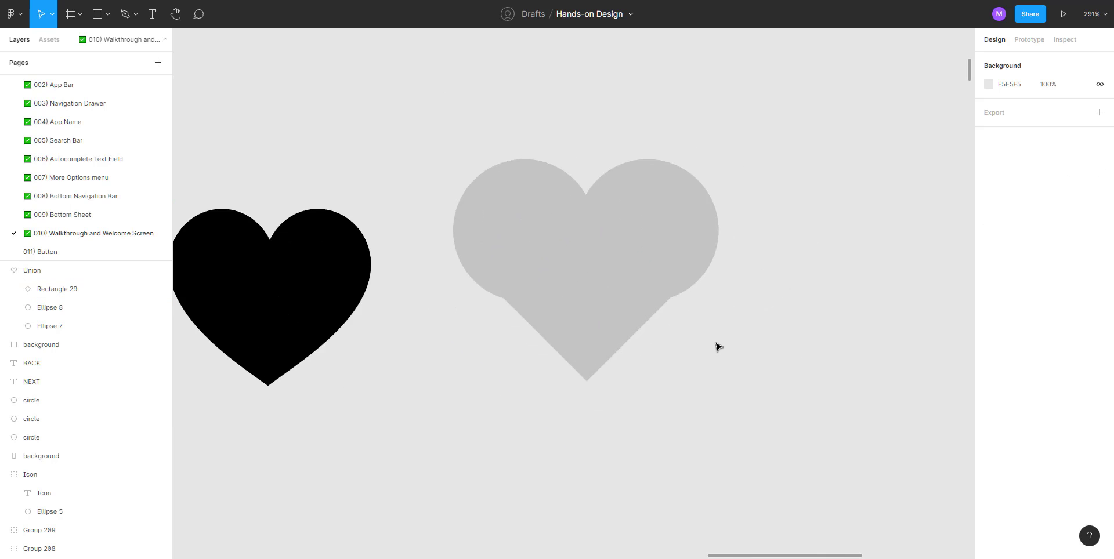
Step: Try moving the right circle inside the union up and to the right, and undo the move
{"action": "left_click", "coordinate": [572, 192]}
{"action": "double_click", "coordinate": [570, 192]}
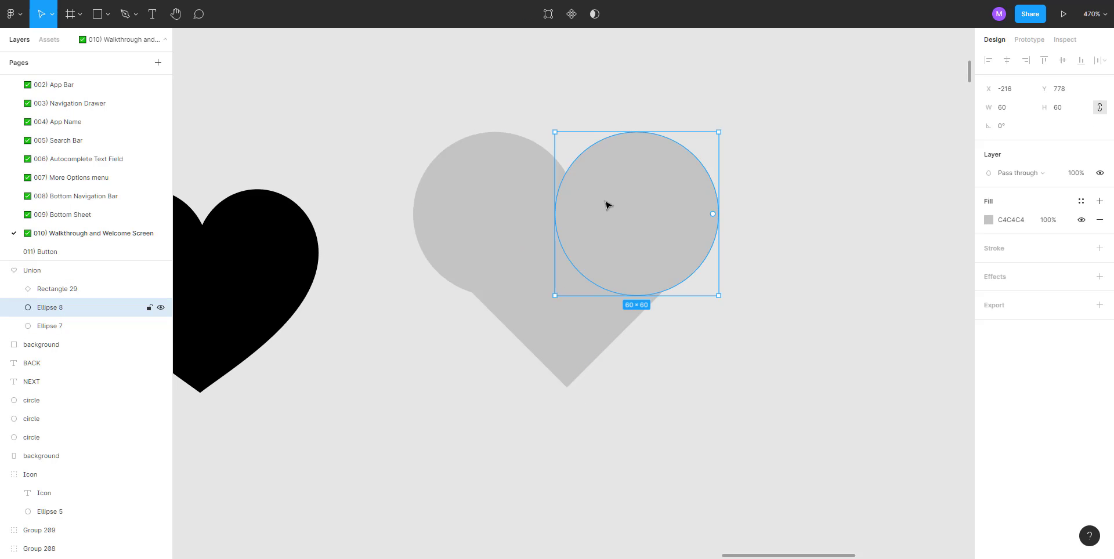
{"action": "left_click_drag", "start_coordinate": [604, 206], "coordinate": [654, 180]}
{"action": "key", "text": "ctrl+z"}
{"action": "left_click", "coordinate": [755, 104]}
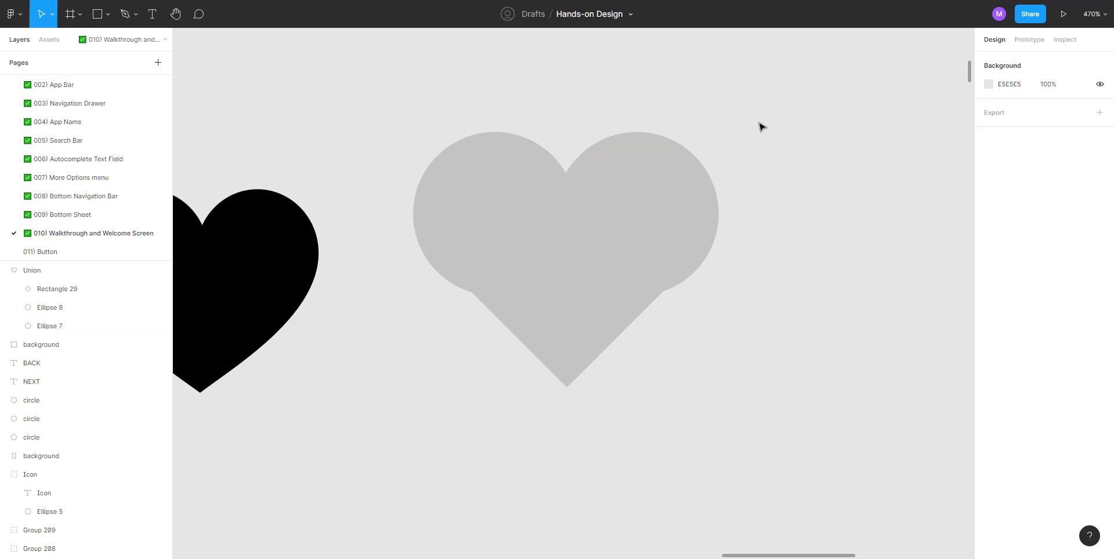
{"action": "double_click", "coordinate": [612, 142]}
{"action": "left_click", "coordinate": [701, 107]}
{"action": "scroll", "coordinate": [611, 141], "scroll_direction": "right", "scroll_amount": 3}
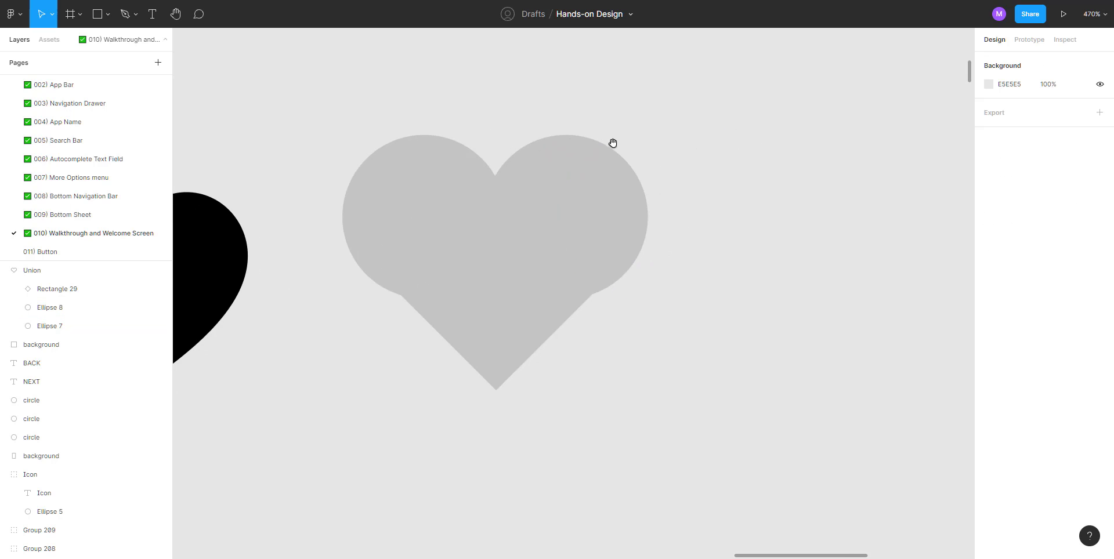
Step: Duplicate the grey heart union and place the copy to its right at the same height
{"action": "left_click", "coordinate": [529, 198]}
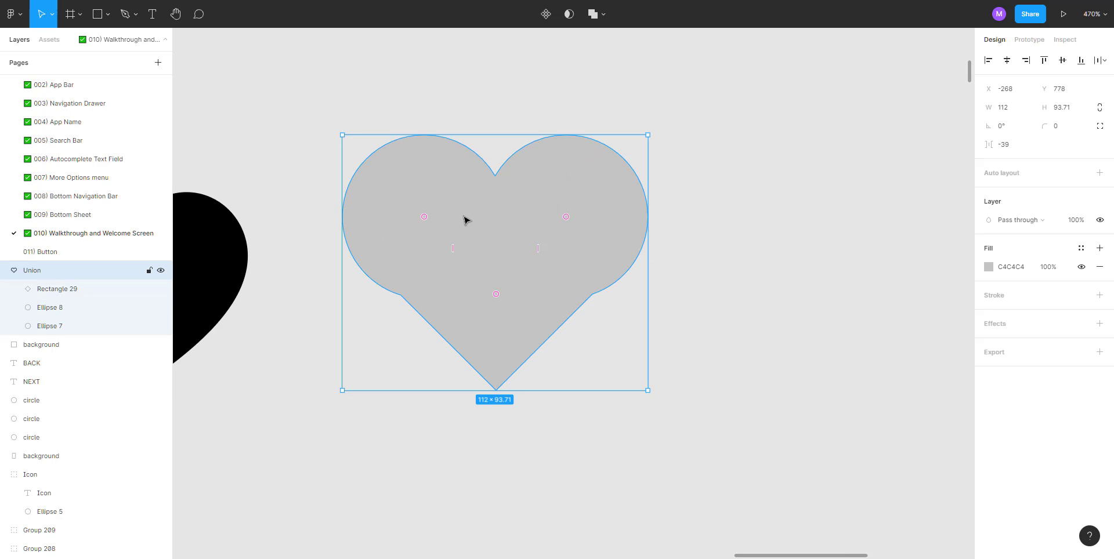
{"action": "key", "text": "ctrl+d"}
{"action": "scroll", "coordinate": [467, 218], "scroll_direction": "down", "scroll_amount": 3}
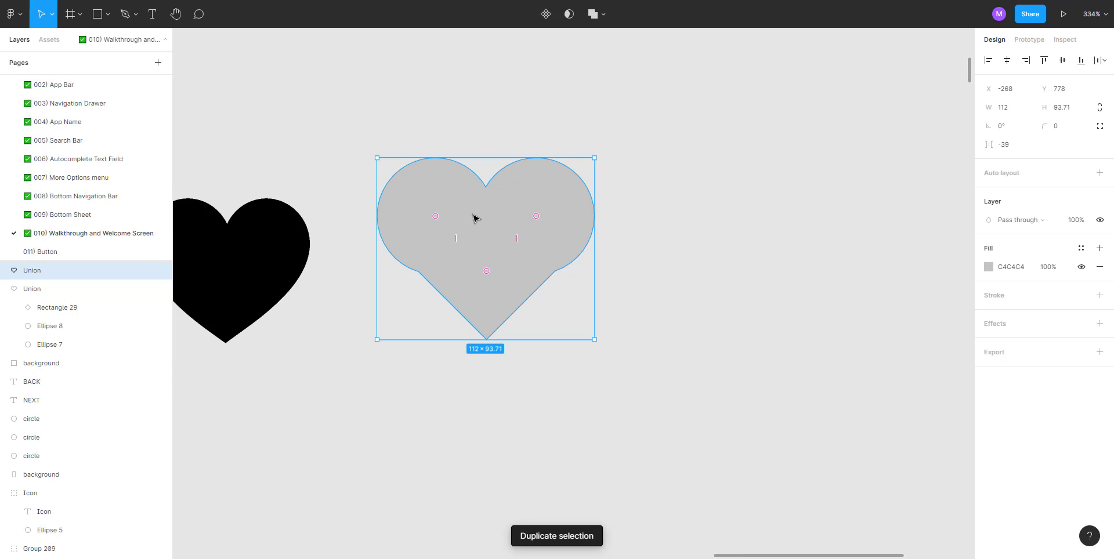
{"action": "left_click_drag", "start_coordinate": [460, 214], "coordinate": [700, 223]}
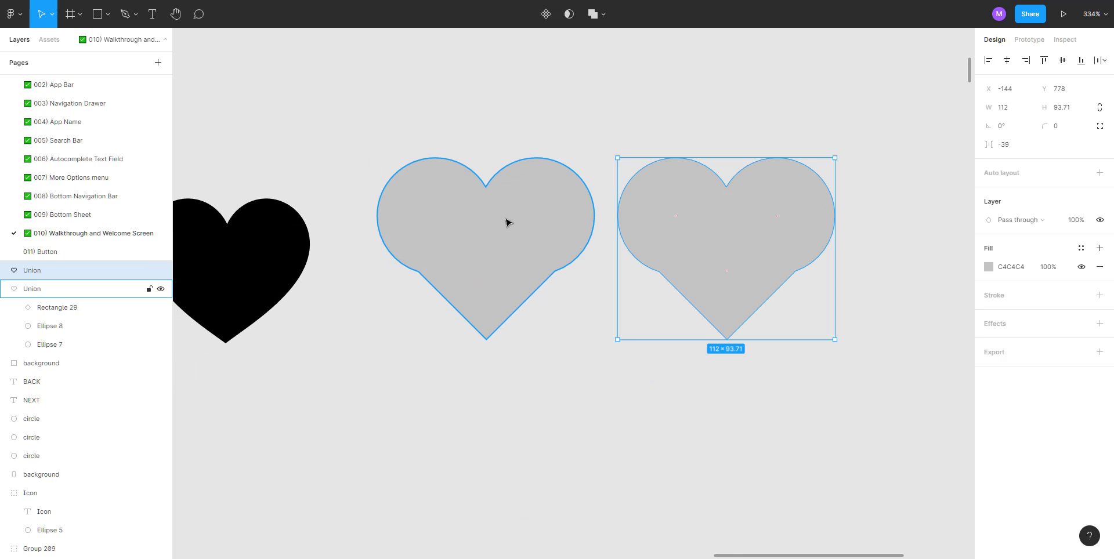
{"action": "left_click", "coordinate": [491, 248]}
{"action": "left_click", "coordinate": [472, 124]}
Step: Flatten the duplicated grey heart union into a single vector shape
{"action": "scroll", "coordinate": [408, 122], "scroll_direction": "right", "scroll_amount": 4}
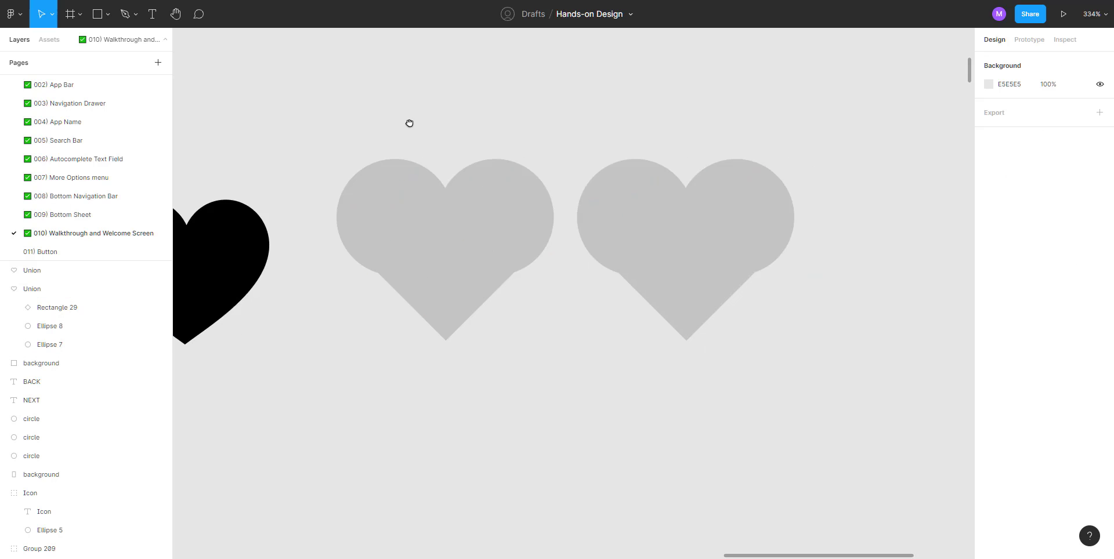
{"action": "scroll", "coordinate": [558, 207], "scroll_direction": "up", "scroll_amount": 5}
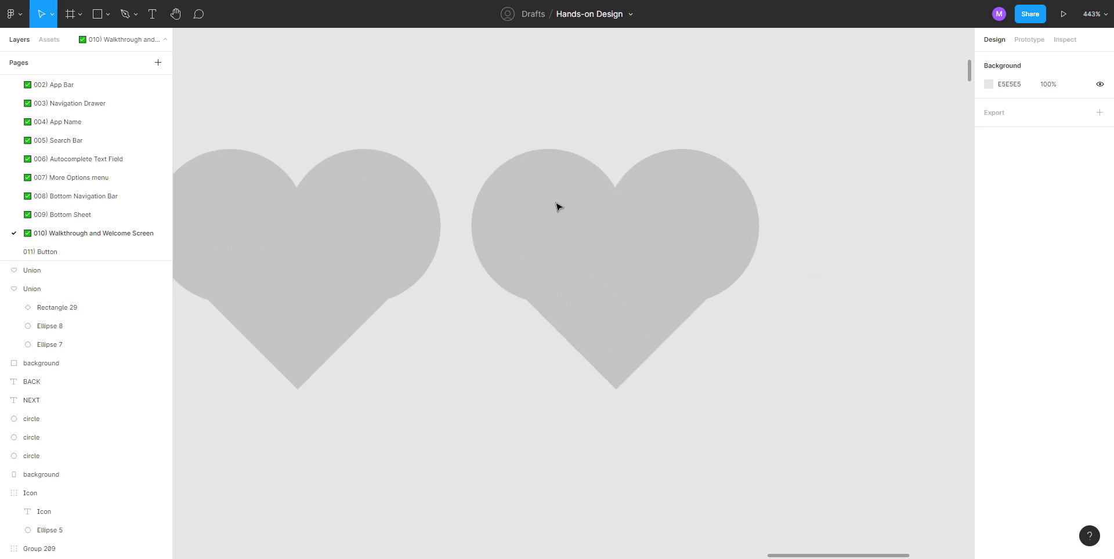
{"action": "left_click", "coordinate": [573, 243]}
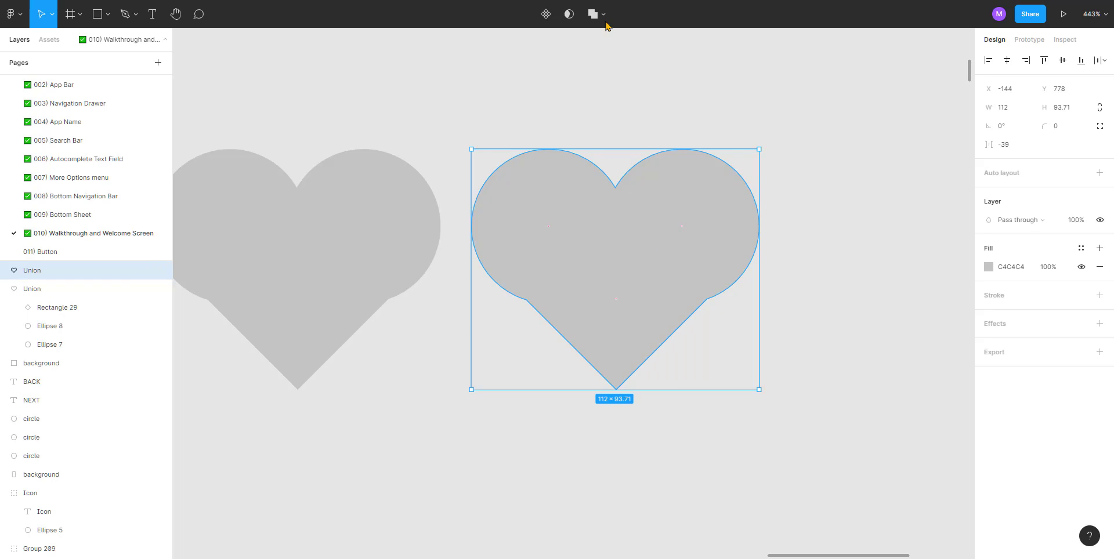
{"action": "left_click", "coordinate": [609, 81]}
{"action": "left_click", "coordinate": [600, 217]}
{"action": "left_click", "coordinate": [594, 14]}
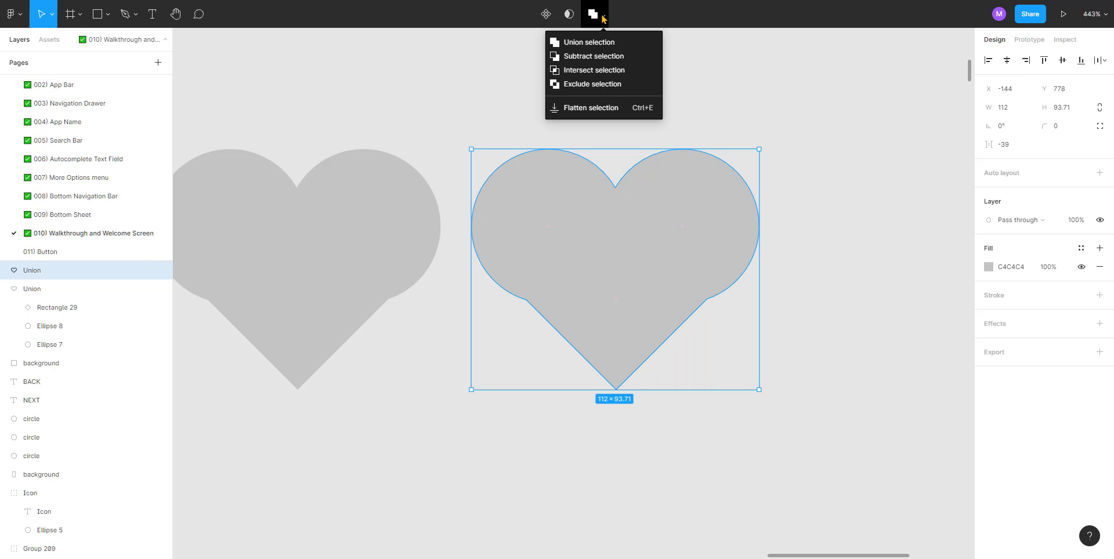
{"action": "left_click", "coordinate": [575, 108]}
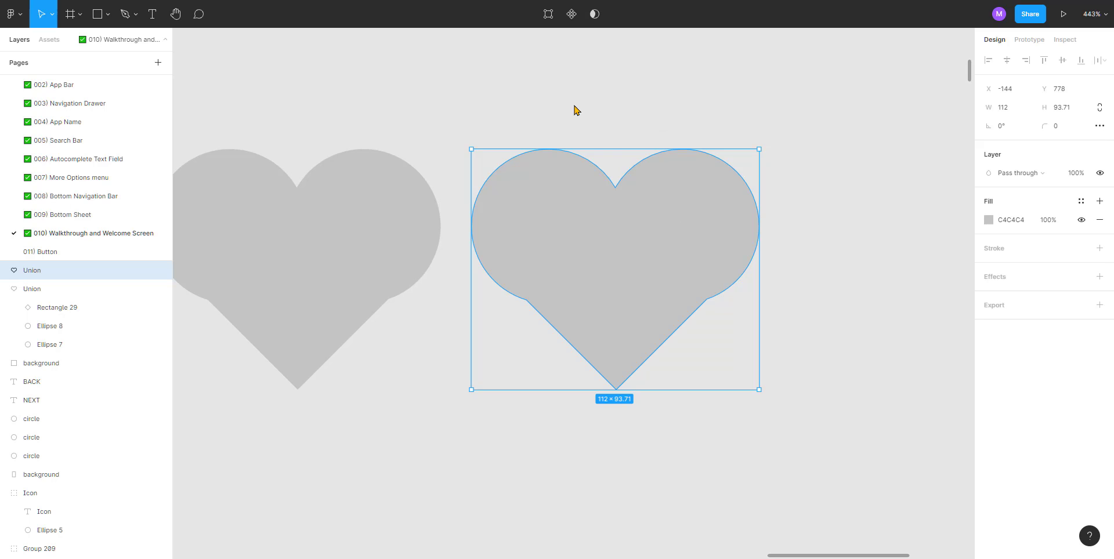
{"action": "key", "text": "Escape"}
{"action": "double_click", "coordinate": [567, 239]}
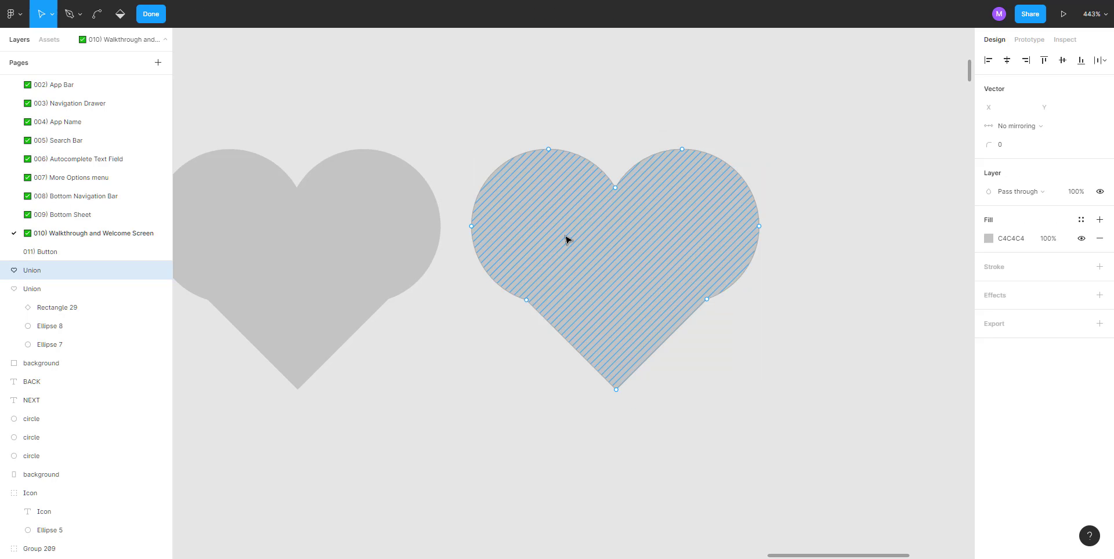
{"action": "left_click", "coordinate": [402, 260]}
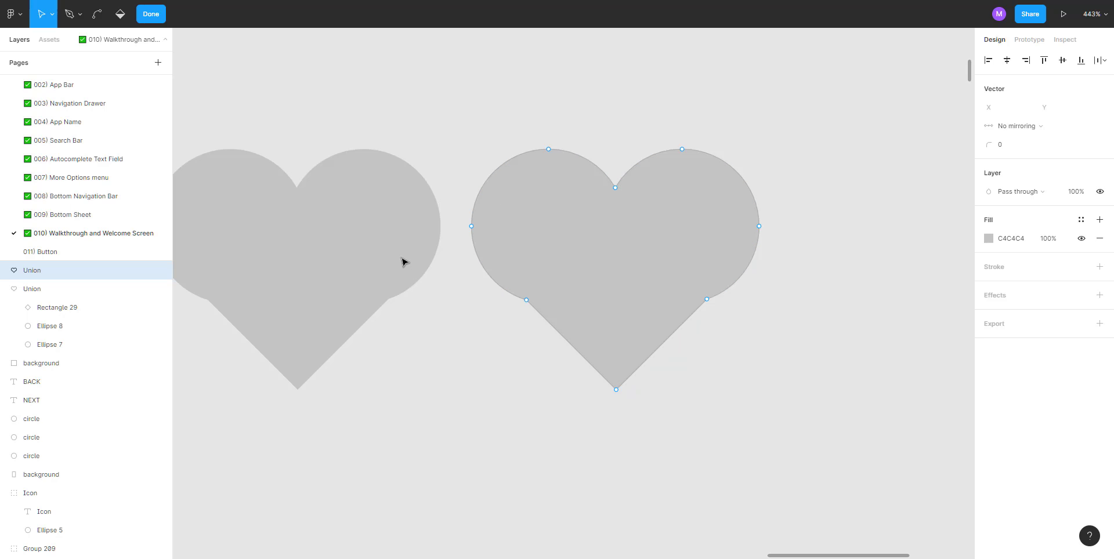
{"action": "key", "text": "Escape"}
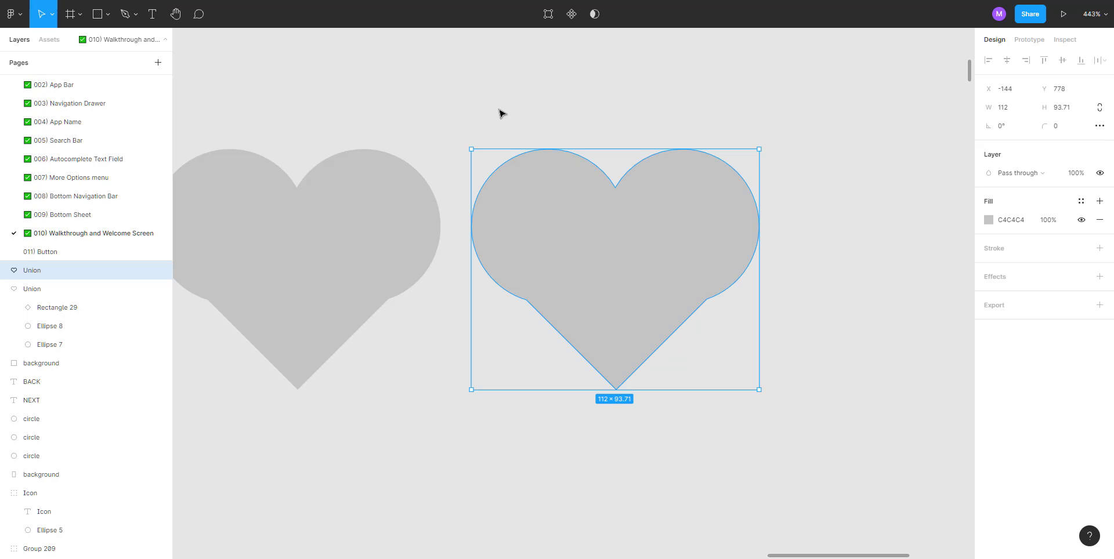
{"action": "left_click", "coordinate": [500, 113]}
Step: Remove the anchor point at the flattened heart's left junction between circle and square with the Pen tool
{"action": "double_click", "coordinate": [532, 294]}
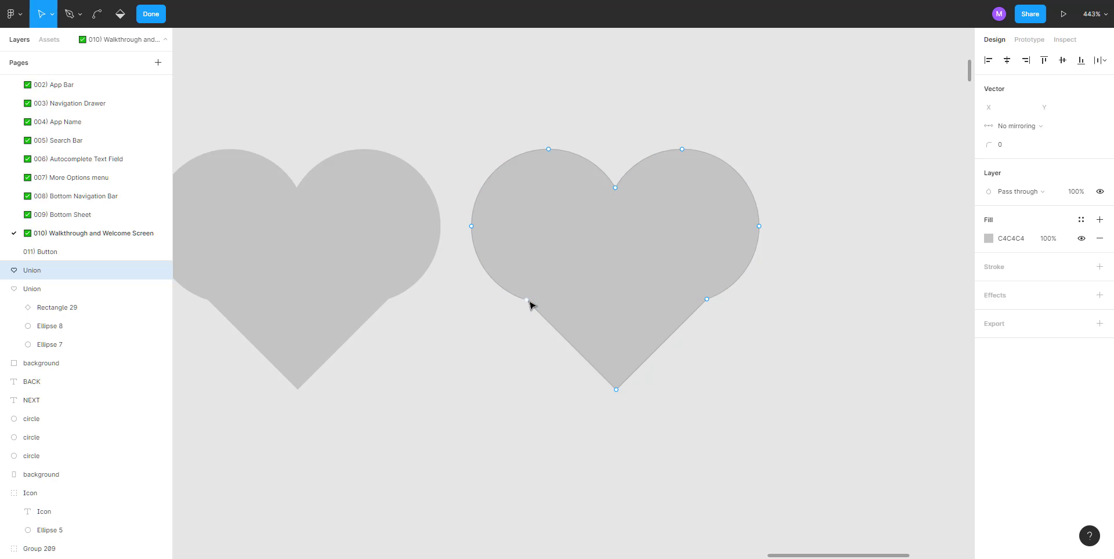
{"action": "key", "text": "p"}
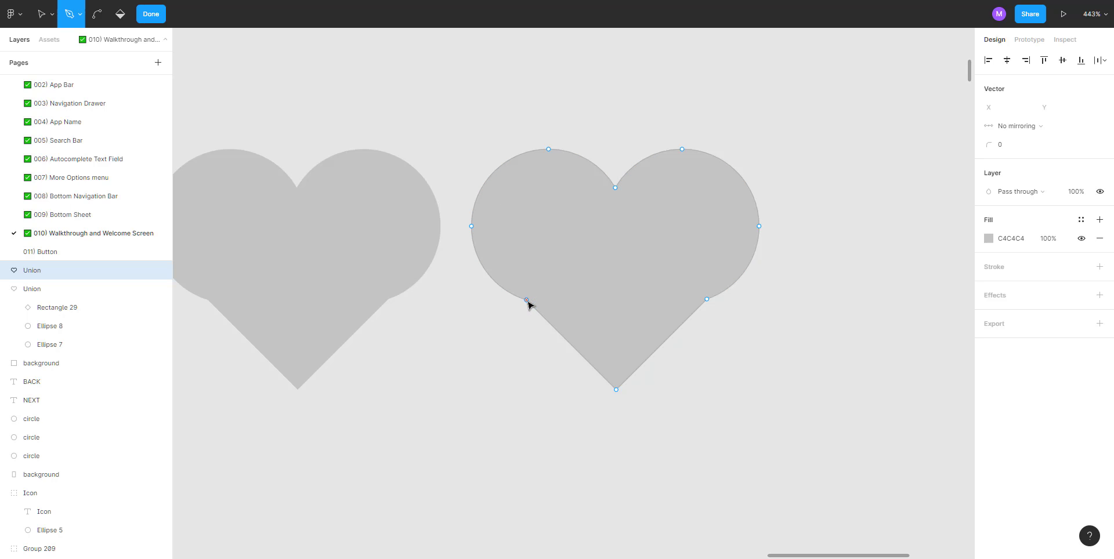
{"action": "scroll", "coordinate": [528, 302], "scroll_direction": "up", "scroll_amount": 5}
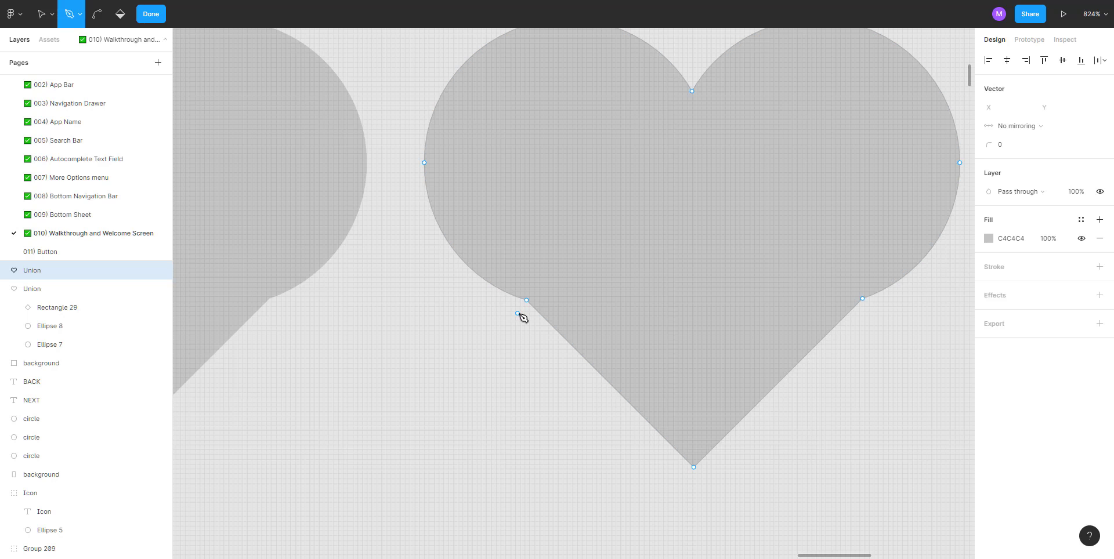
{"action": "scroll", "coordinate": [528, 302], "scroll_direction": "up", "scroll_amount": 6}
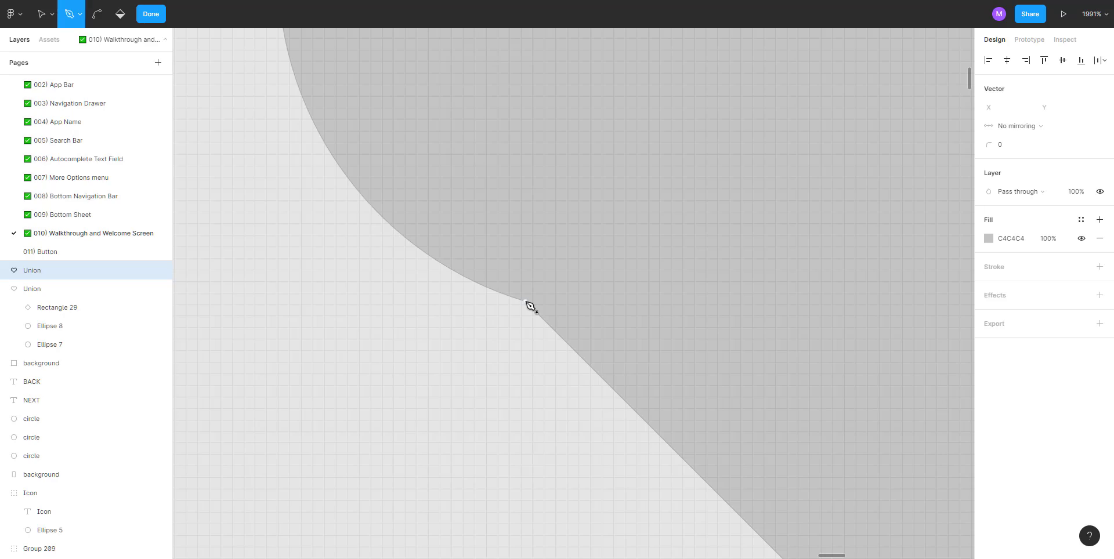
{"action": "scroll", "coordinate": [529, 305], "scroll_direction": "down", "scroll_amount": 5}
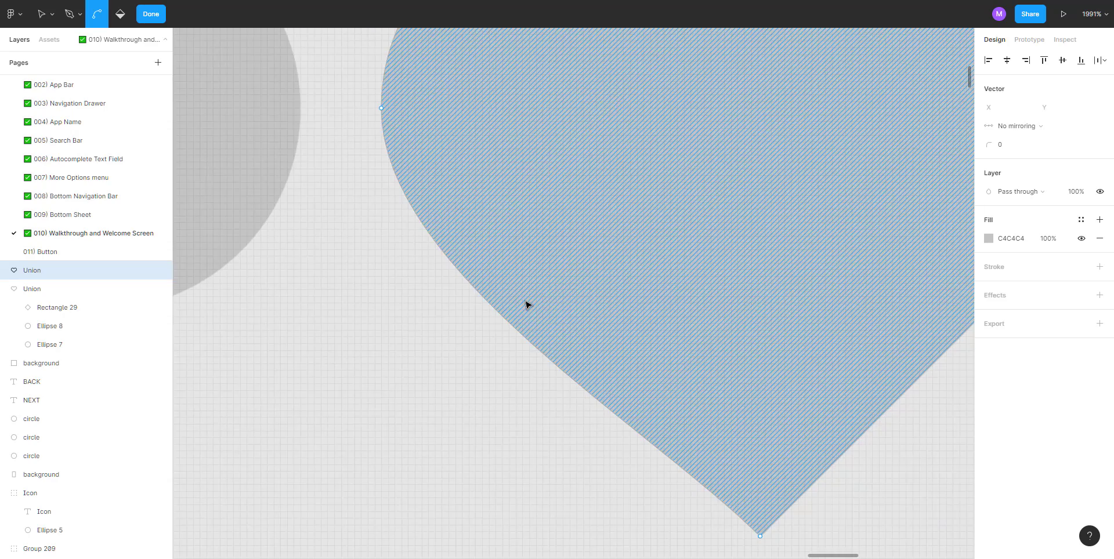
Step: Remove the matching anchor point at the heart's right junction with the Pen tool and leave vector editing
{"action": "scroll", "coordinate": [688, 308], "scroll_direction": "up", "scroll_amount": 4}
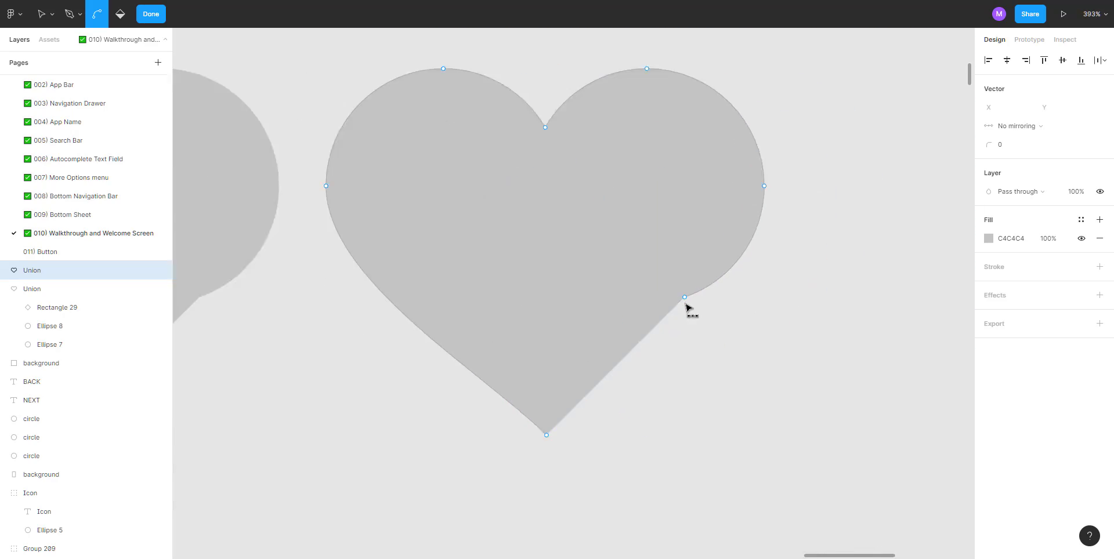
{"action": "scroll", "coordinate": [688, 307], "scroll_direction": "down", "scroll_amount": 5}
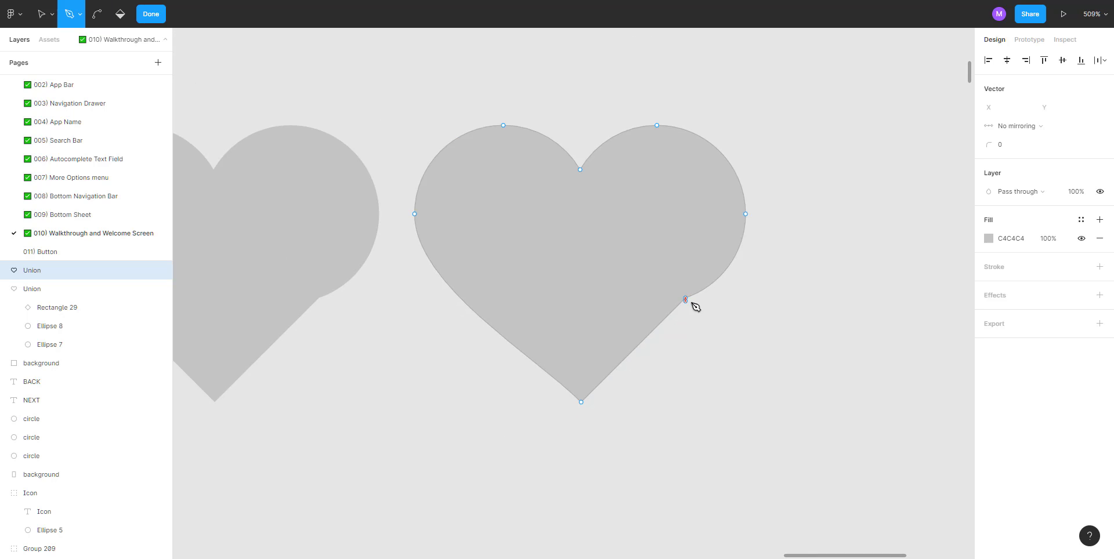
{"action": "left_click", "coordinate": [80, 15]}
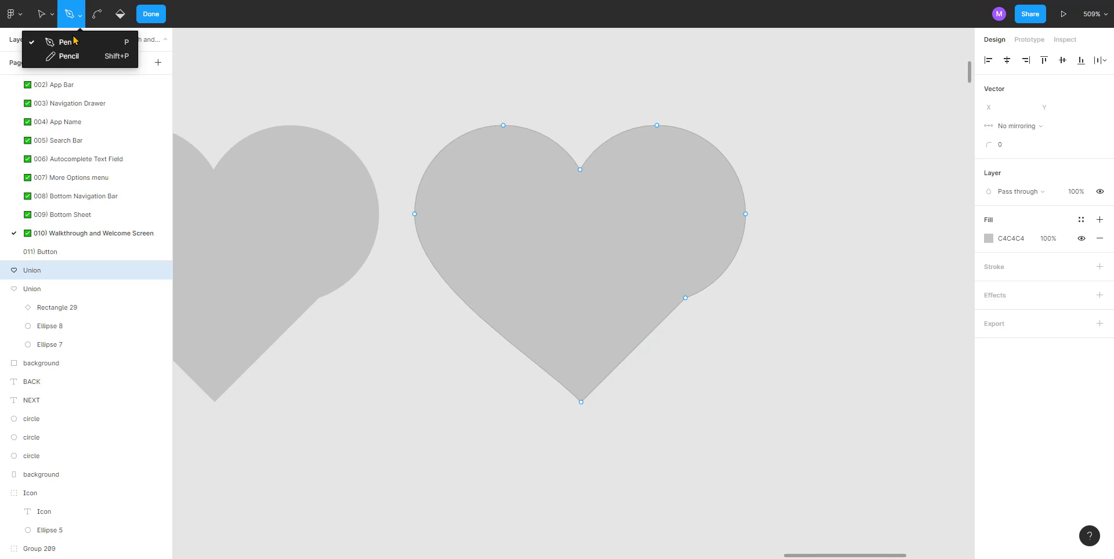
{"action": "left_click", "coordinate": [72, 40]}
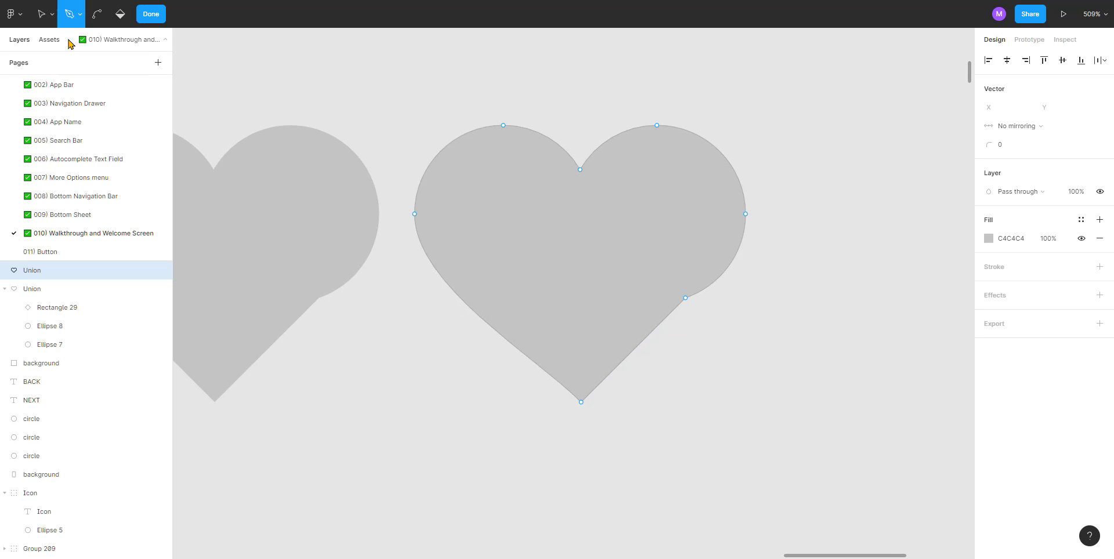
{"action": "left_click", "coordinate": [686, 297]}
{"action": "key", "text": "Escape"}
{"action": "left_click", "coordinate": [718, 378]}
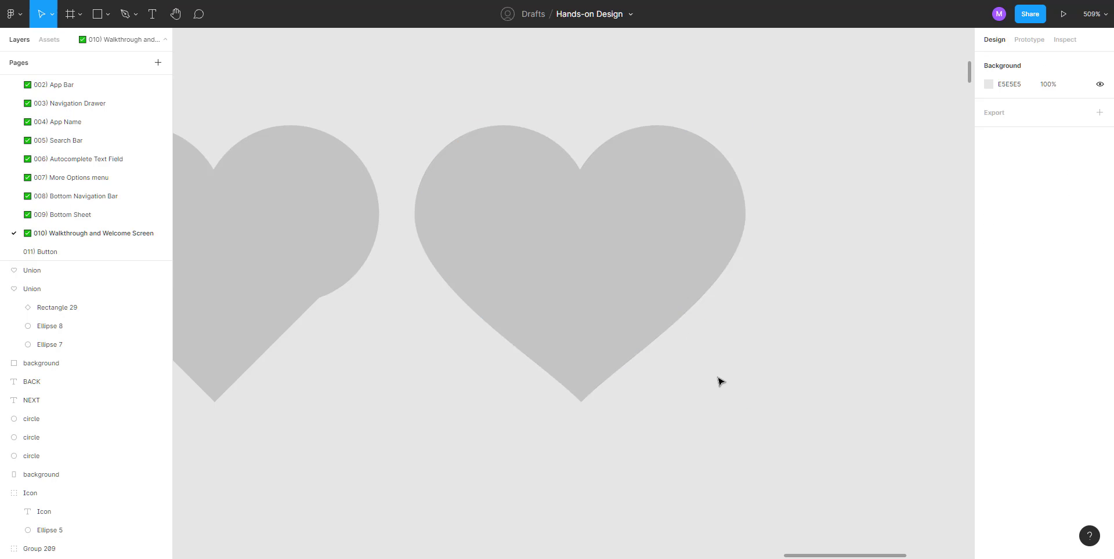
Step: Move the curve handles of the heart's bottom point outward, the right one to X -69.5, Y 857.5 and the left one to X -105.5, Y 858
{"action": "scroll", "coordinate": [640, 319], "scroll_direction": "down", "scroll_amount": 3}
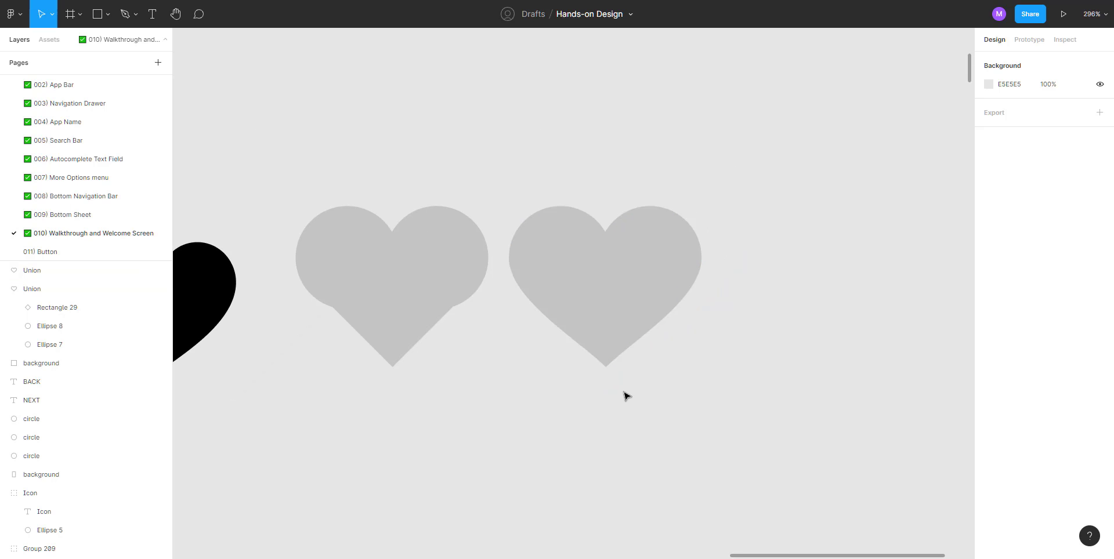
{"action": "scroll", "coordinate": [624, 395], "scroll_direction": "down", "scroll_amount": 4}
{"action": "scroll", "coordinate": [565, 387], "scroll_direction": "up", "scroll_amount": 5}
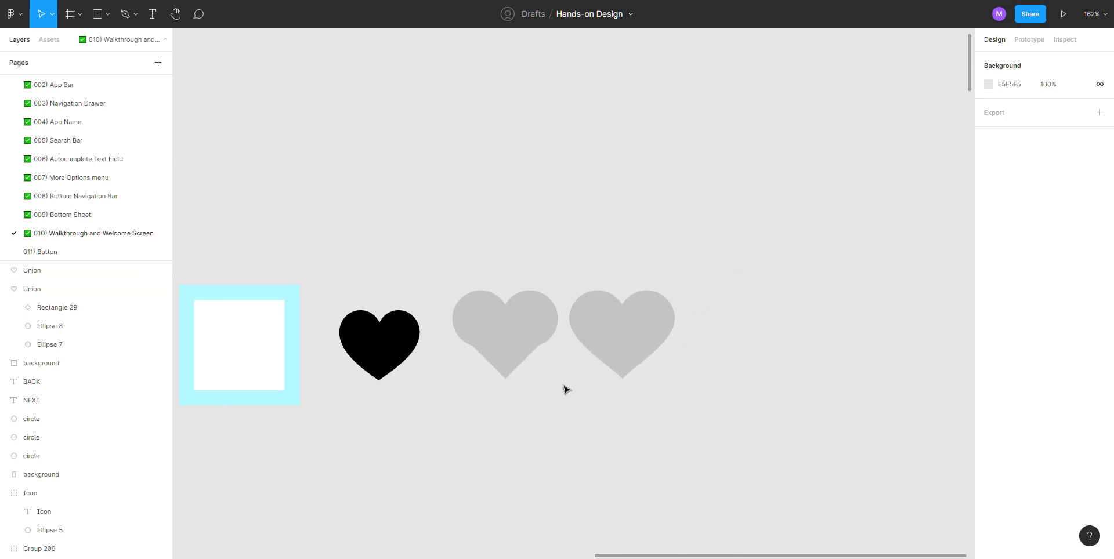
{"action": "scroll", "coordinate": [724, 397], "scroll_direction": "up", "scroll_amount": 2}
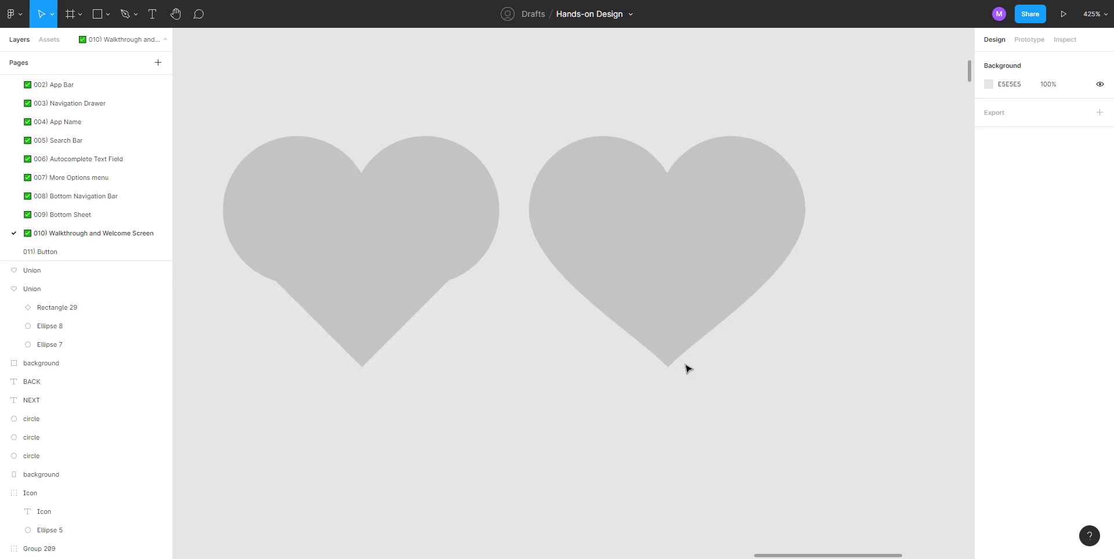
{"action": "double_click", "coordinate": [669, 354]}
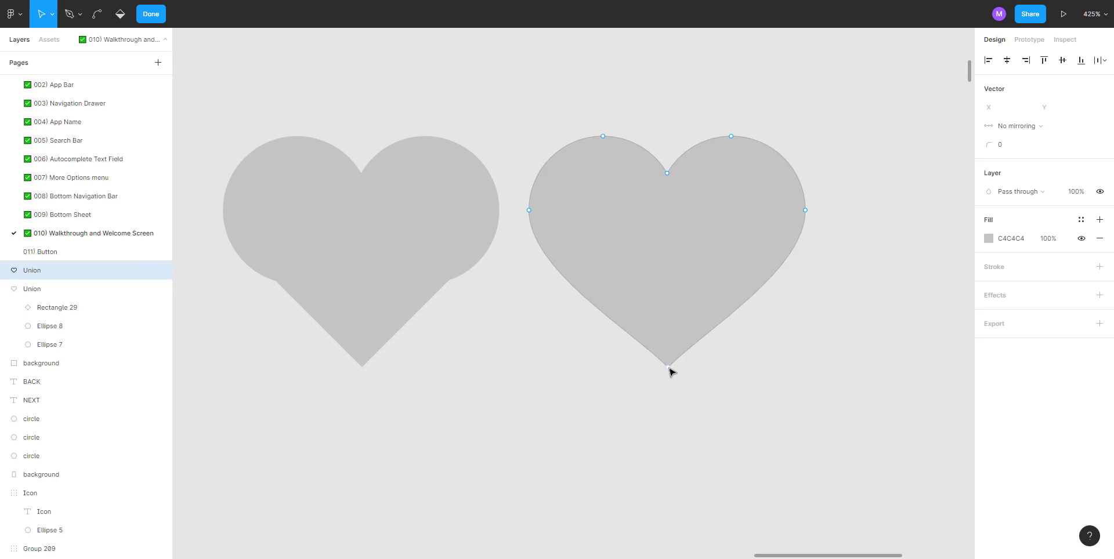
{"action": "scroll", "coordinate": [691, 348], "scroll_direction": "up", "scroll_amount": 6}
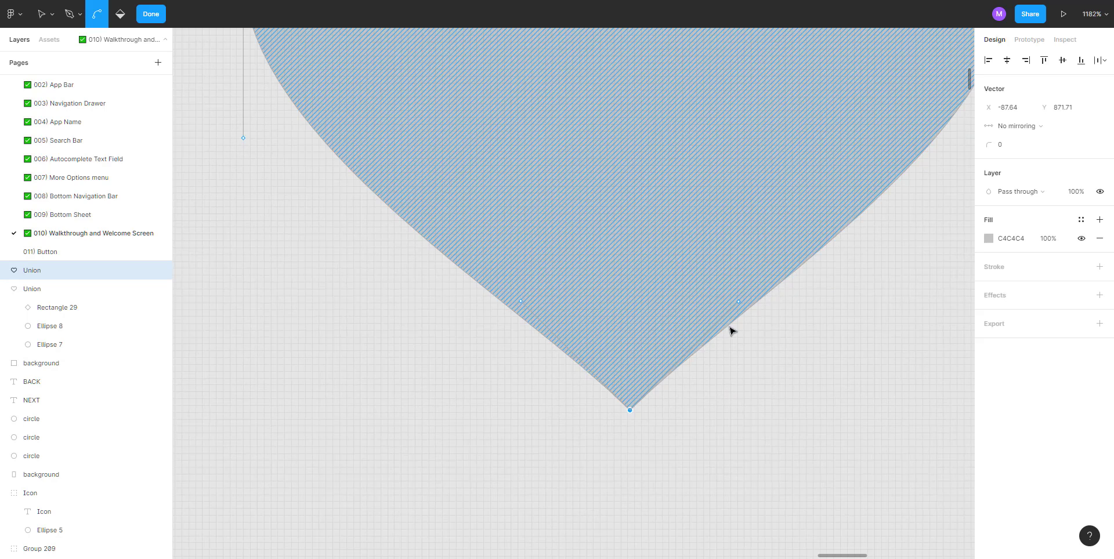
{"action": "left_click", "coordinate": [739, 302]}
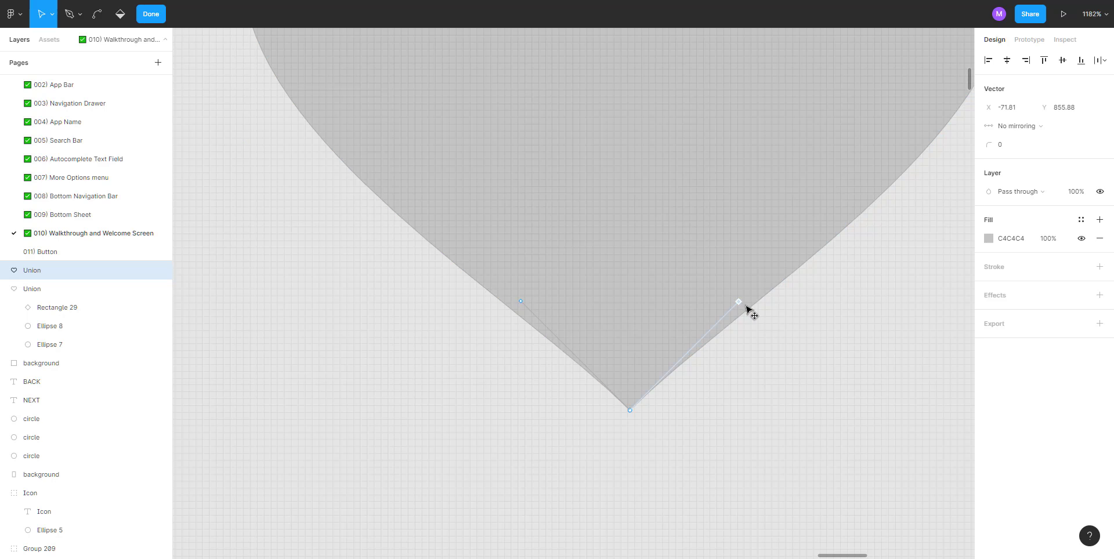
{"action": "left_click_drag", "start_coordinate": [746, 306], "coordinate": [755, 315]}
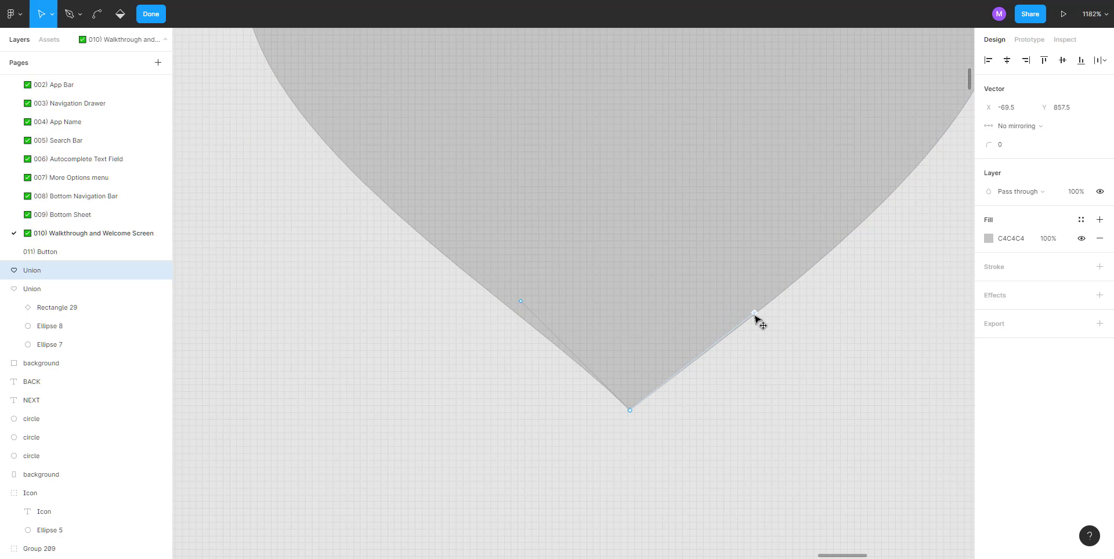
{"action": "left_click_drag", "start_coordinate": [522, 302], "coordinate": [511, 317]}
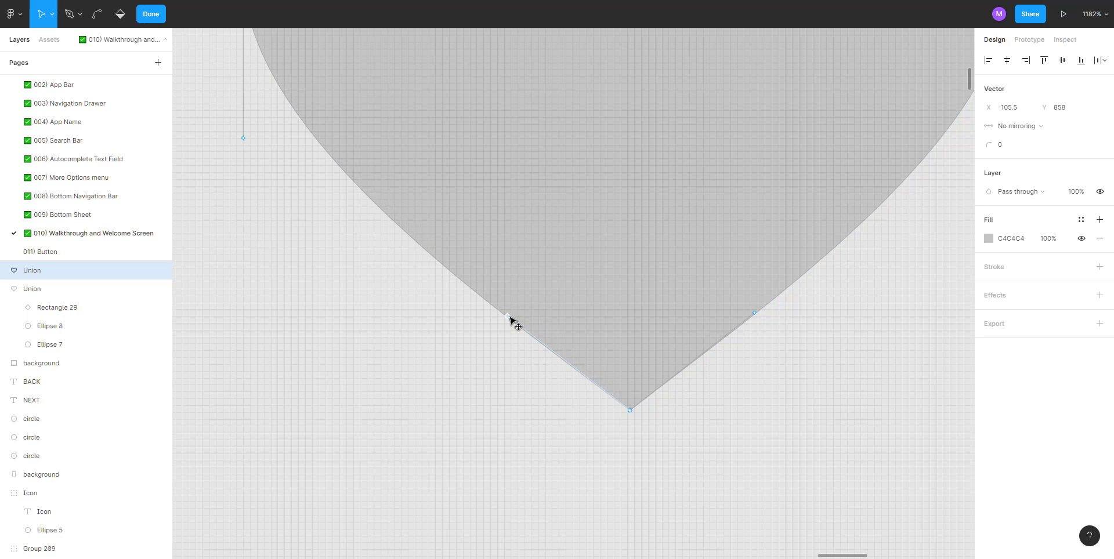
{"action": "key", "text": "Escape"}
{"action": "key", "text": "Escape"}
{"action": "scroll", "coordinate": [448, 339], "scroll_direction": "down", "scroll_amount": 5}
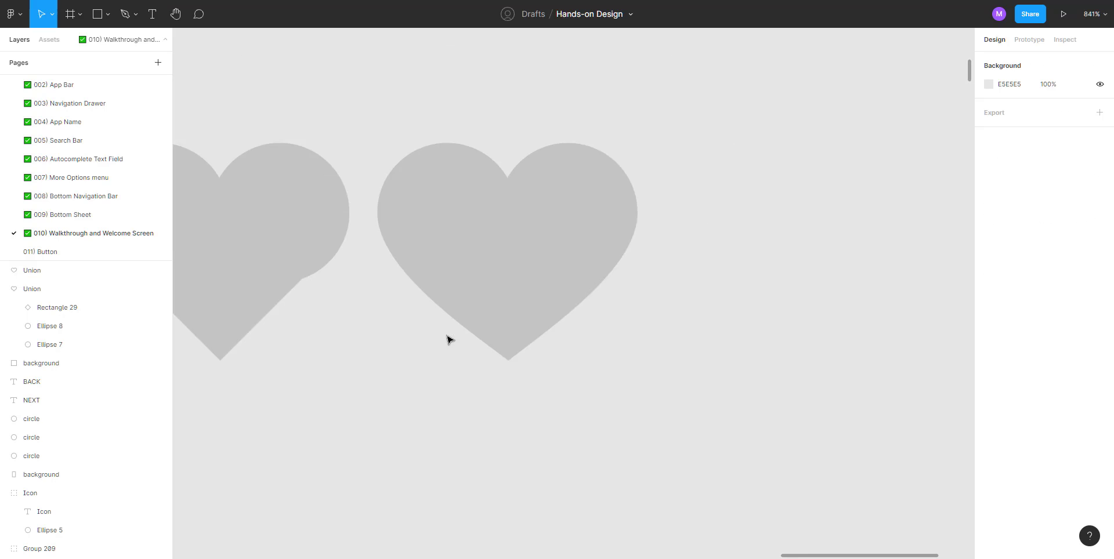
Step: Try pulling both curve handles of the heart's rightmost point inward, undo both changes and leave vector editing
{"action": "scroll", "coordinate": [464, 273], "scroll_direction": "up", "scroll_amount": 3}
{"action": "left_click", "coordinate": [486, 264]}
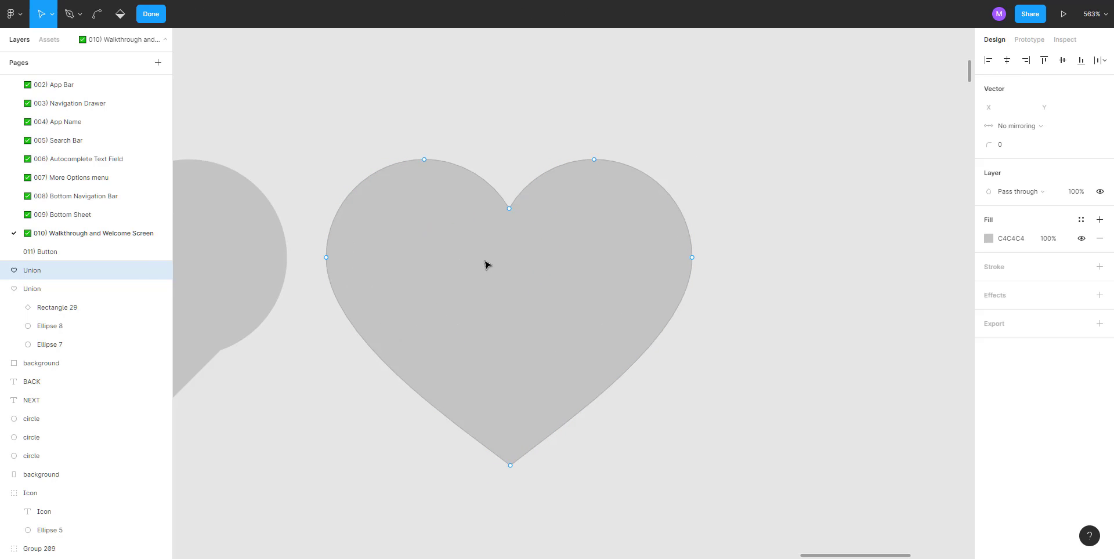
{"action": "key", "text": "Return"}
{"action": "left_click", "coordinate": [692, 258]}
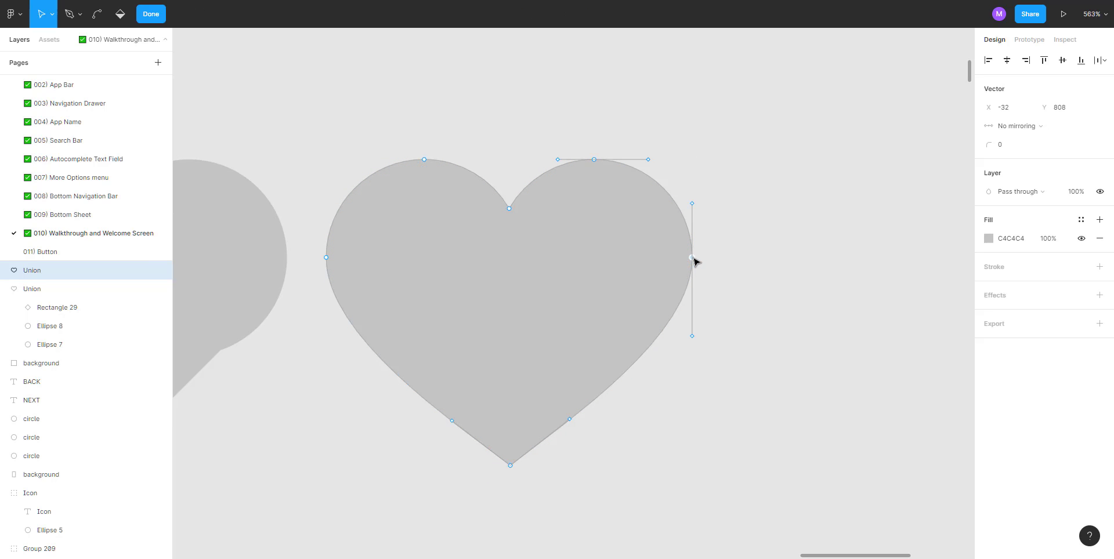
{"action": "scroll", "coordinate": [694, 260], "scroll_direction": "up", "scroll_amount": 5}
{"action": "left_click_drag", "start_coordinate": [688, 393], "coordinate": [576, 372]}
{"action": "left_click_drag", "start_coordinate": [689, 164], "coordinate": [530, 218]}
{"action": "key", "text": "ctrl+z"}
{"action": "key", "text": "ctrl+z"}
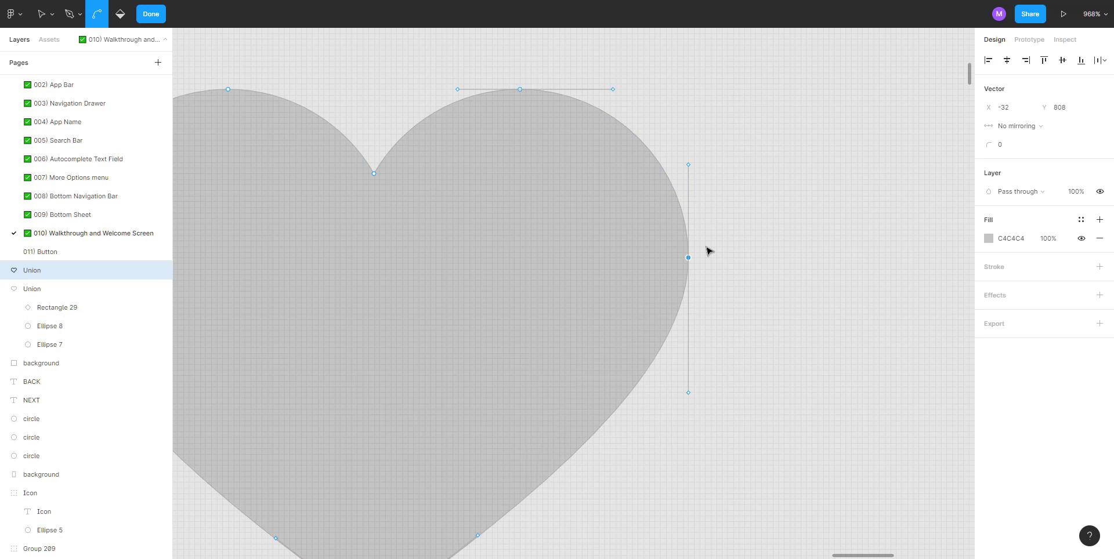
{"action": "scroll", "coordinate": [717, 251], "scroll_direction": "down", "scroll_amount": 6}
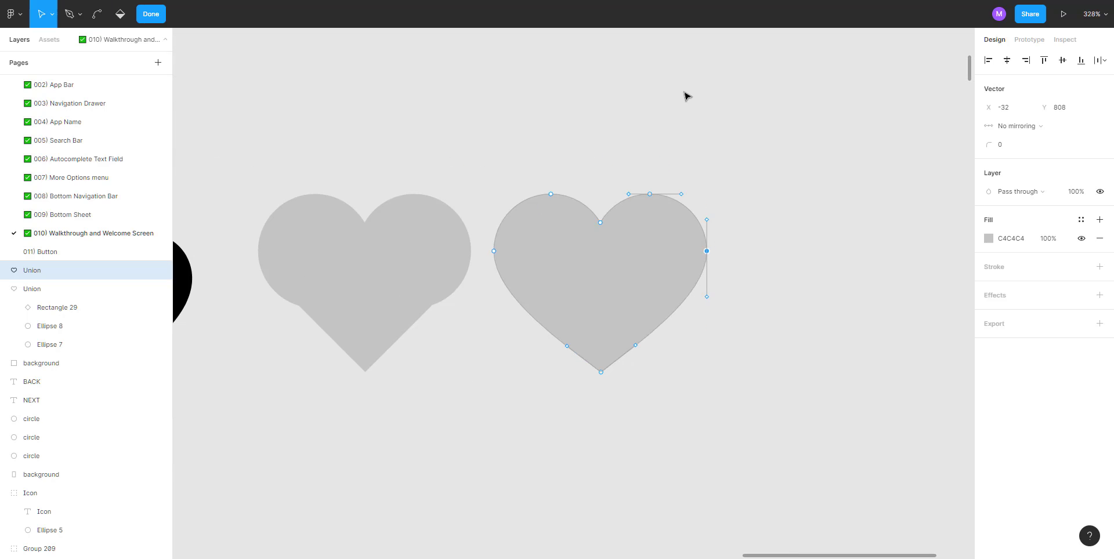
{"action": "left_click", "coordinate": [686, 96]}
Step: Delete the original grey union with the angular junctions, keeping the smoothed heart
{"action": "scroll", "coordinate": [659, 116], "scroll_direction": "down", "scroll_amount": 4}
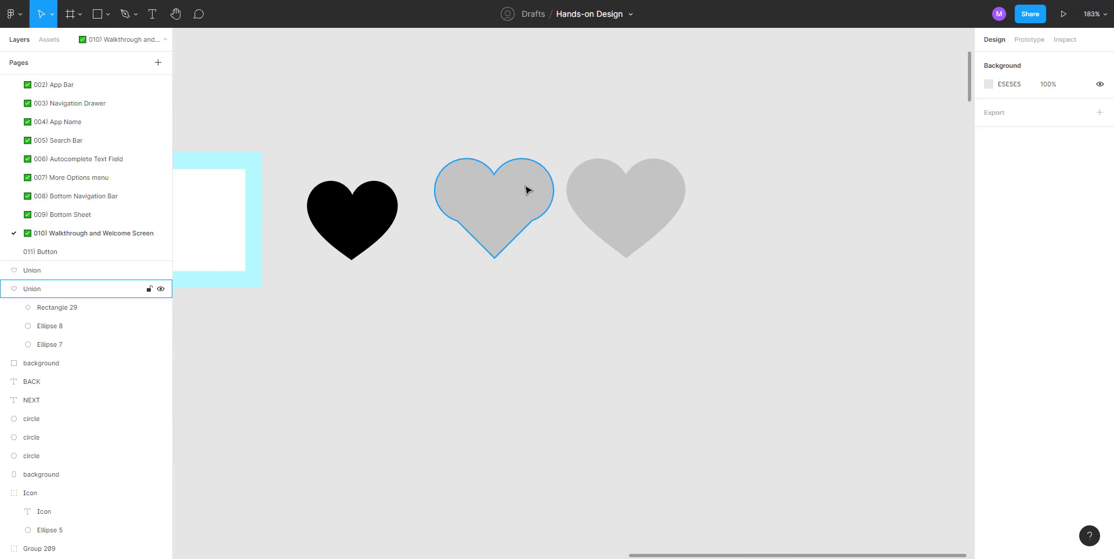
{"action": "left_click", "coordinate": [527, 190]}
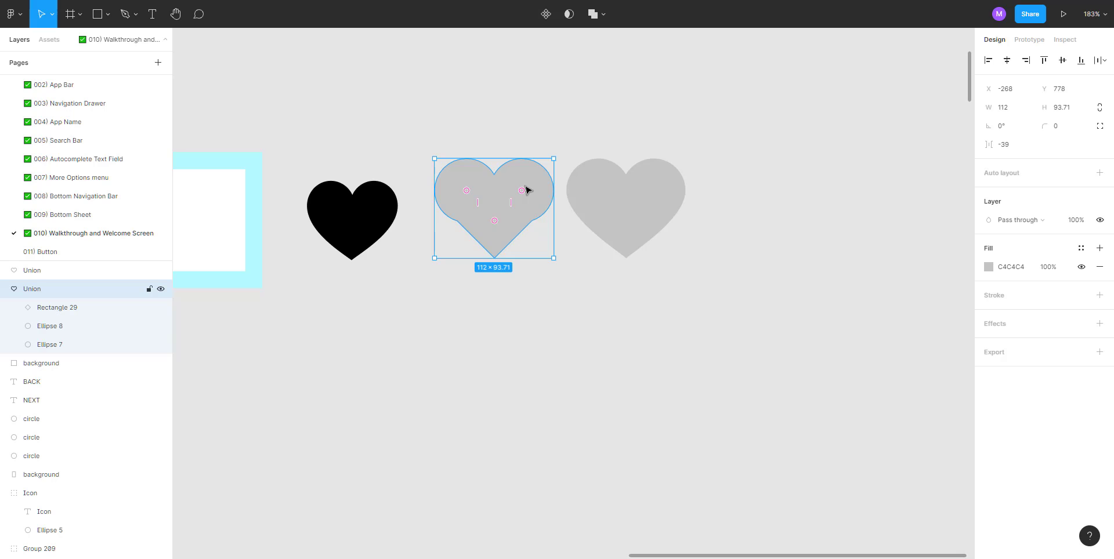
{"action": "key", "text": "Delete"}
Step: Move the smoothed grey heart to X -278, Y 847, just below and to the right of the black heart
{"action": "scroll", "coordinate": [560, 199], "scroll_direction": "left", "scroll_amount": 4}
{"action": "left_click", "coordinate": [721, 226]}
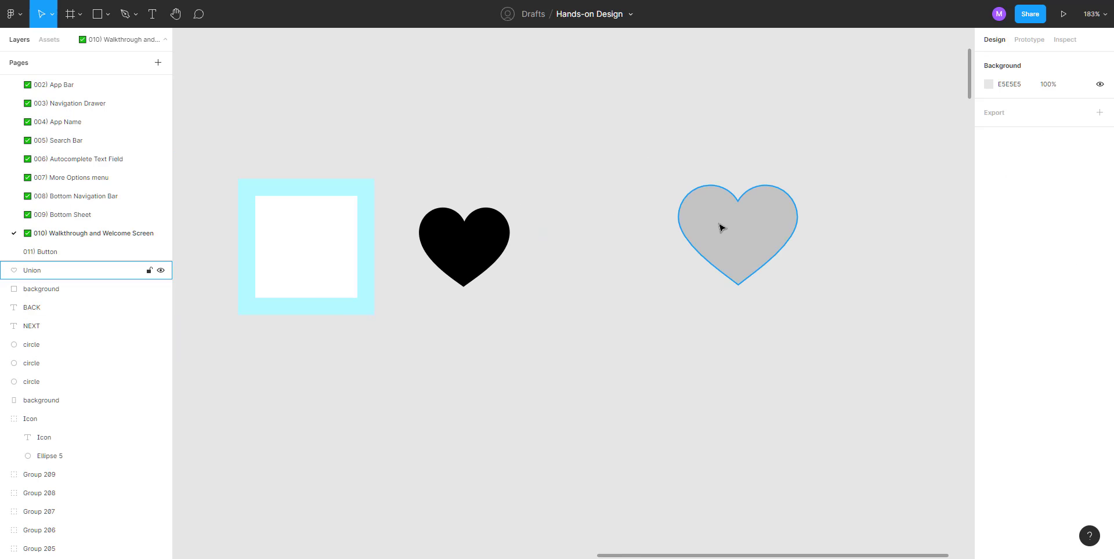
{"action": "left_click_drag", "start_coordinate": [732, 219], "coordinate": [592, 293]}
{"action": "scroll", "coordinate": [629, 321], "scroll_direction": "up", "scroll_amount": 5}
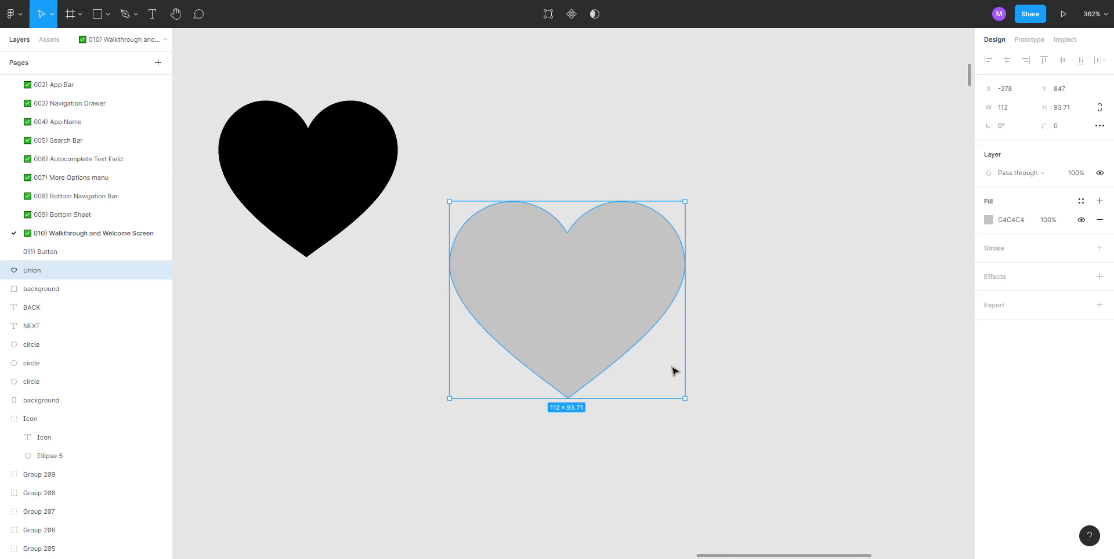
Step: Scale the smoothed grey heart down to 32 × 27, keeping it at X -278, Y 847
{"action": "left_click_drag", "start_coordinate": [685, 399], "coordinate": [516, 258]}
{"action": "left_click", "coordinate": [489, 301]}
{"action": "left_click_drag", "start_coordinate": [565, 318], "coordinate": [611, 361]}
{"action": "scroll", "coordinate": [611, 361], "scroll_direction": "left", "scroll_amount": 3}
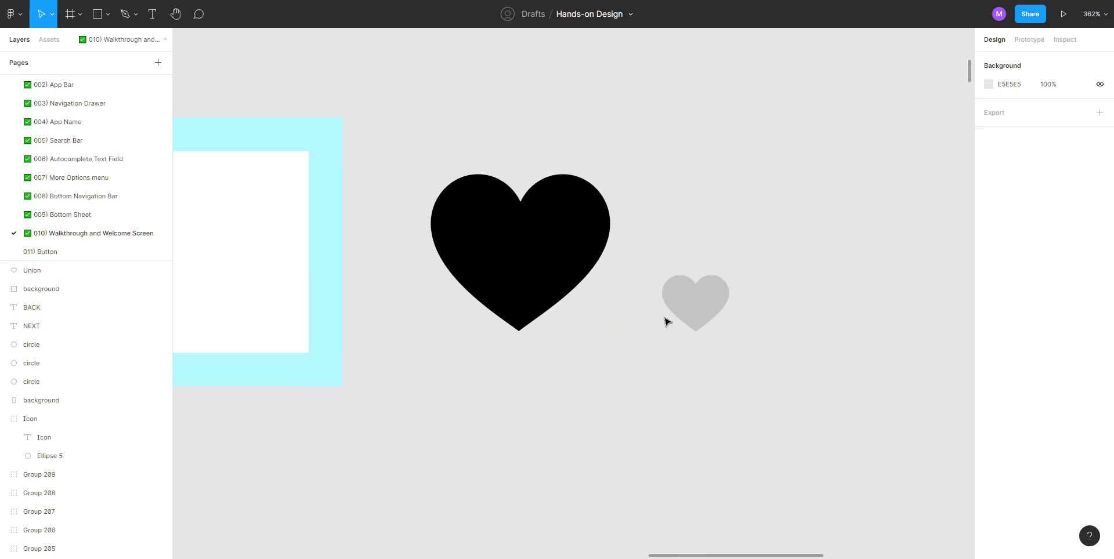
{"action": "scroll", "coordinate": [666, 318], "scroll_direction": "down", "scroll_amount": 4}
{"action": "left_click_drag", "start_coordinate": [709, 378], "coordinate": [758, 386]}
{"action": "left_click", "coordinate": [761, 343]}
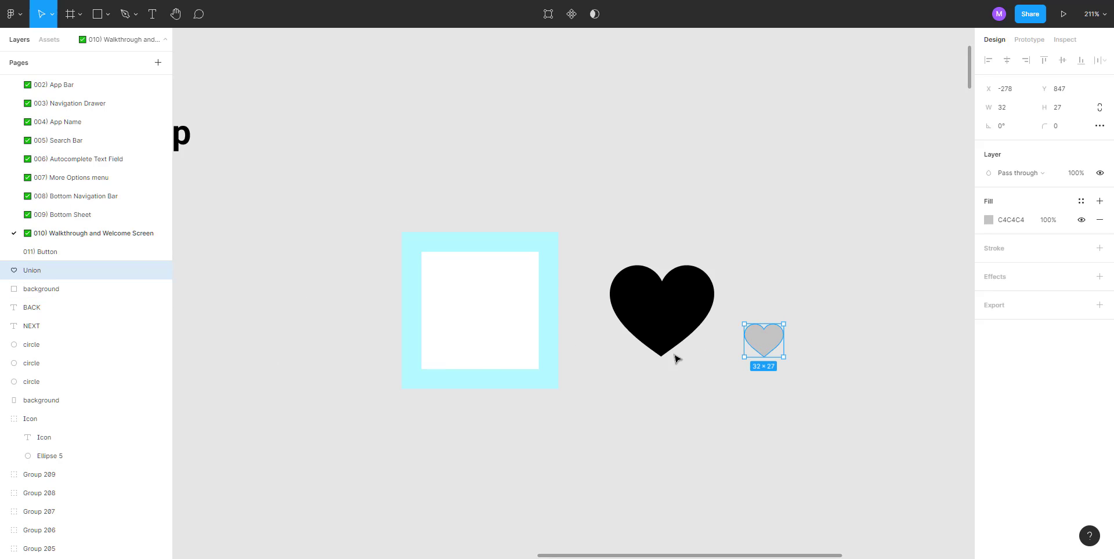
Step: Rename the small grey heart's Union layer as Icon
{"action": "double_click", "coordinate": [34, 271]}
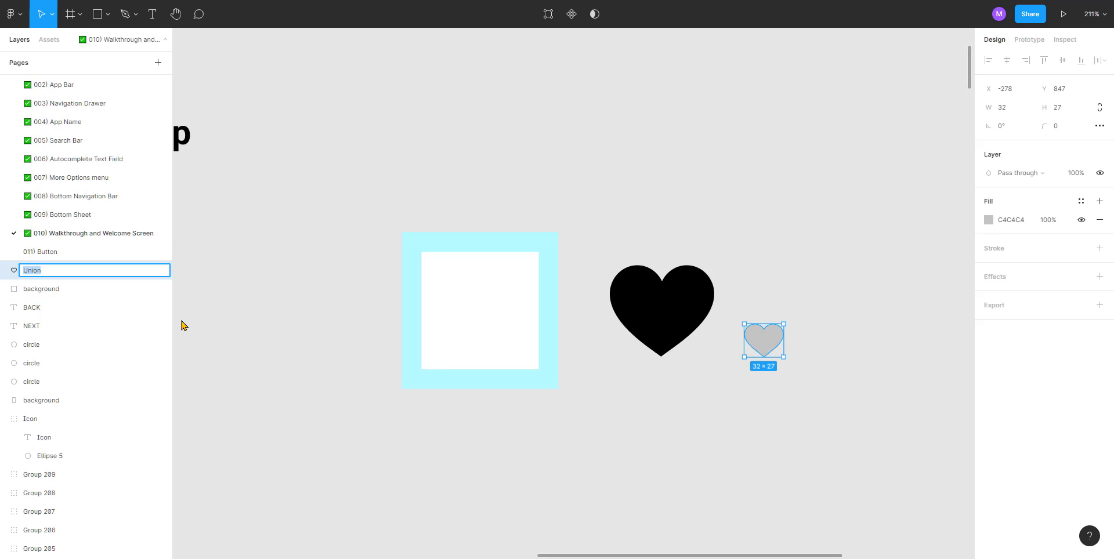
{"action": "type", "text": "ic"}
{"action": "key", "text": "Return"}
{"action": "left_click", "coordinate": [753, 316]}
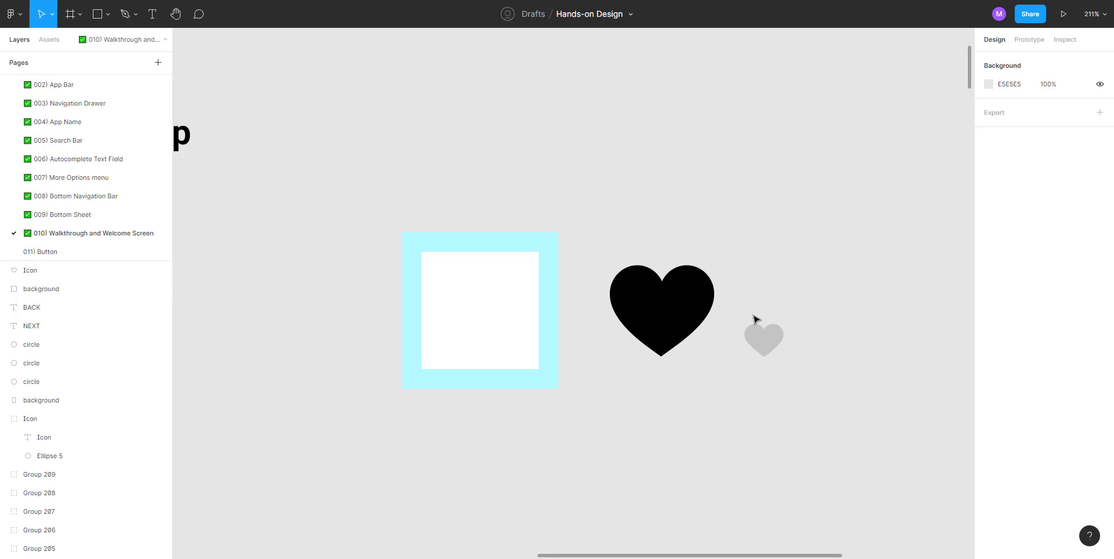
Step: Move the grey heart icon onto the white square with the cyan border, at X -517, Y 818
{"action": "left_click", "coordinate": [762, 339]}
{"action": "left_click_drag", "start_coordinate": [529, 322], "coordinate": [471, 308]}
{"action": "scroll", "coordinate": [471, 307], "scroll_direction": "up", "scroll_amount": 3}
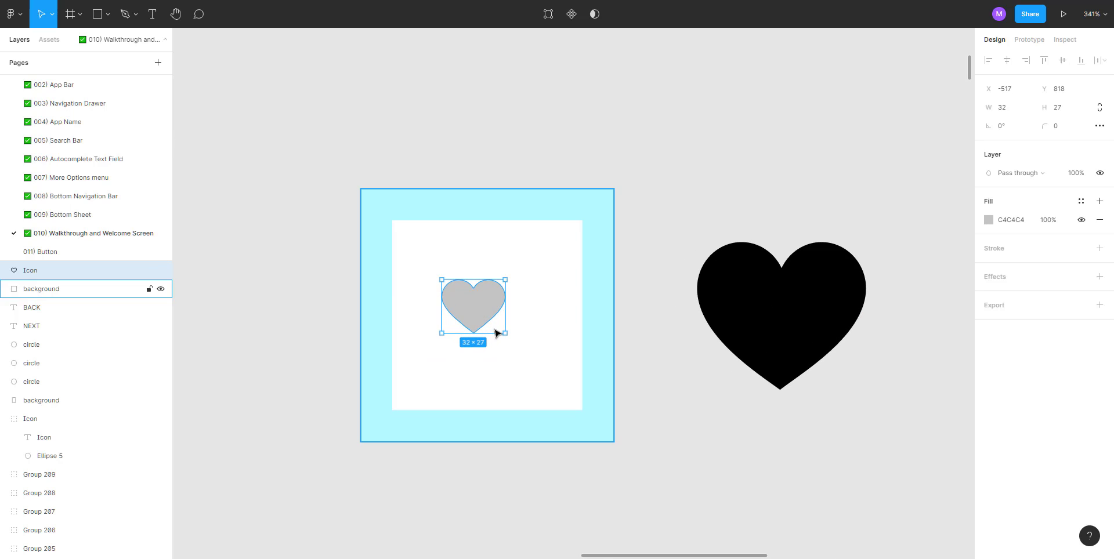
Step: Constrain the heart icon's proportions, set its width to 100 and move it to X -544, Y 794
{"action": "left_click", "coordinate": [1100, 110]}
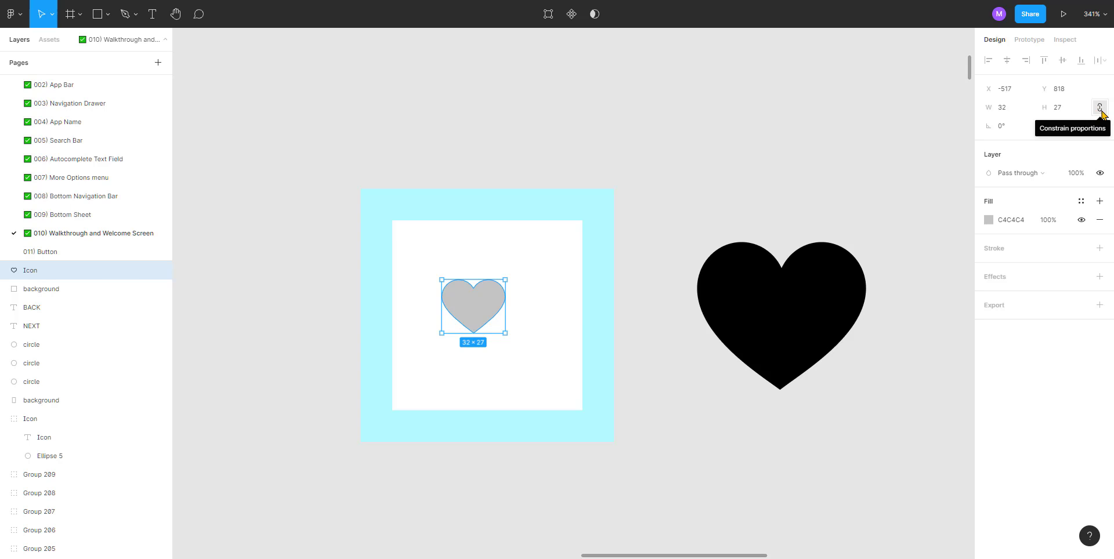
{"action": "left_click", "coordinate": [1014, 109]}
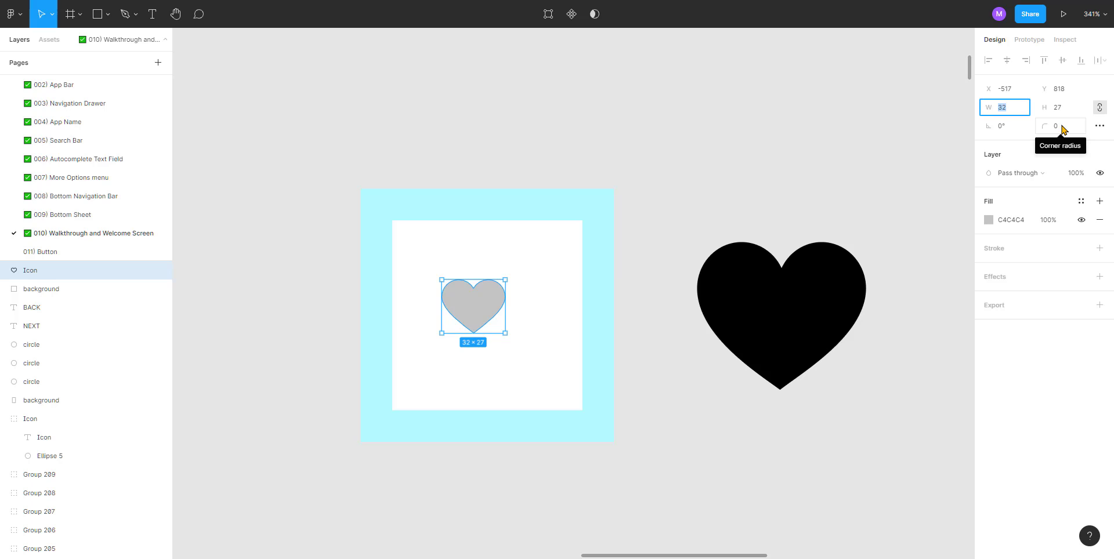
{"action": "type", "text": "100"}
{"action": "key", "text": "Return"}
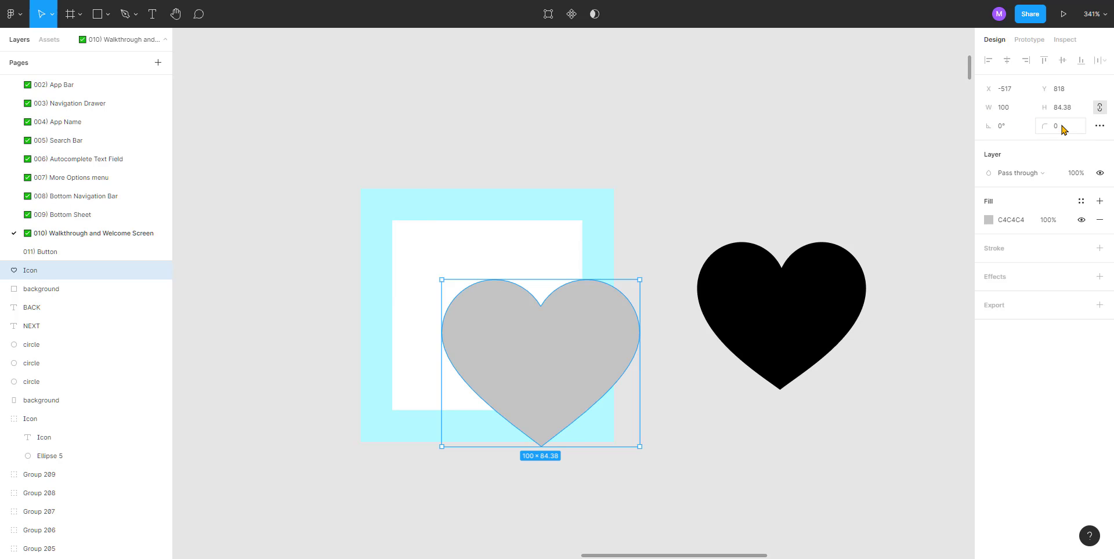
{"action": "left_click_drag", "start_coordinate": [523, 324], "coordinate": [495, 303]}
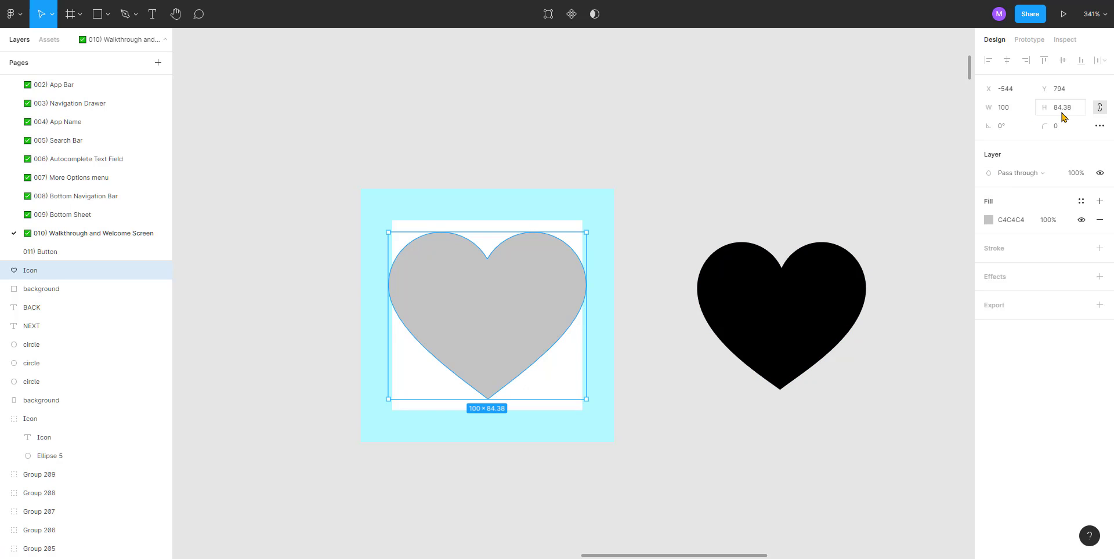
Step: Reduce the heart icon's width to 96 and further to 86 with its proportions constrained
{"action": "left_click", "coordinate": [1017, 111]}
{"action": "key", "text": "Return"}
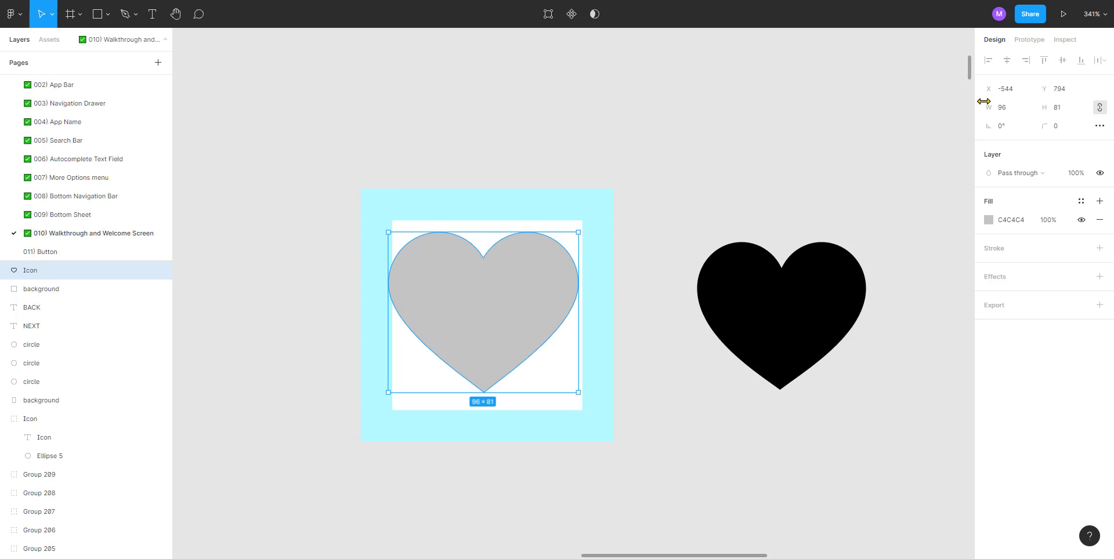
{"action": "left_click", "coordinate": [1006, 107]}
{"action": "key", "text": "shift+Down"}
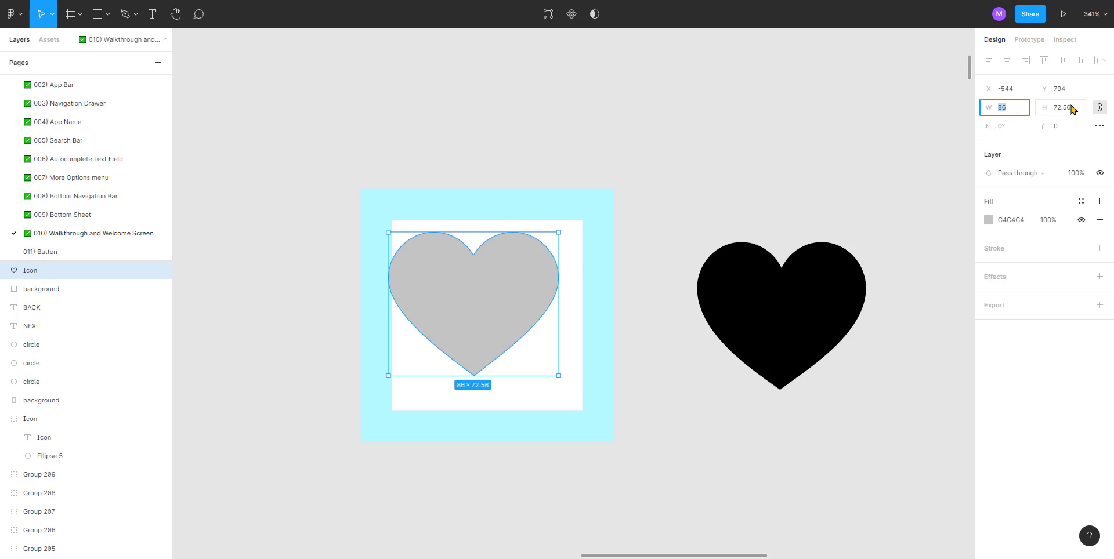
Step: Set the heart icon's height to 72, then release the proportion constraint and set its width to 86
{"action": "left_click", "coordinate": [1099, 108]}
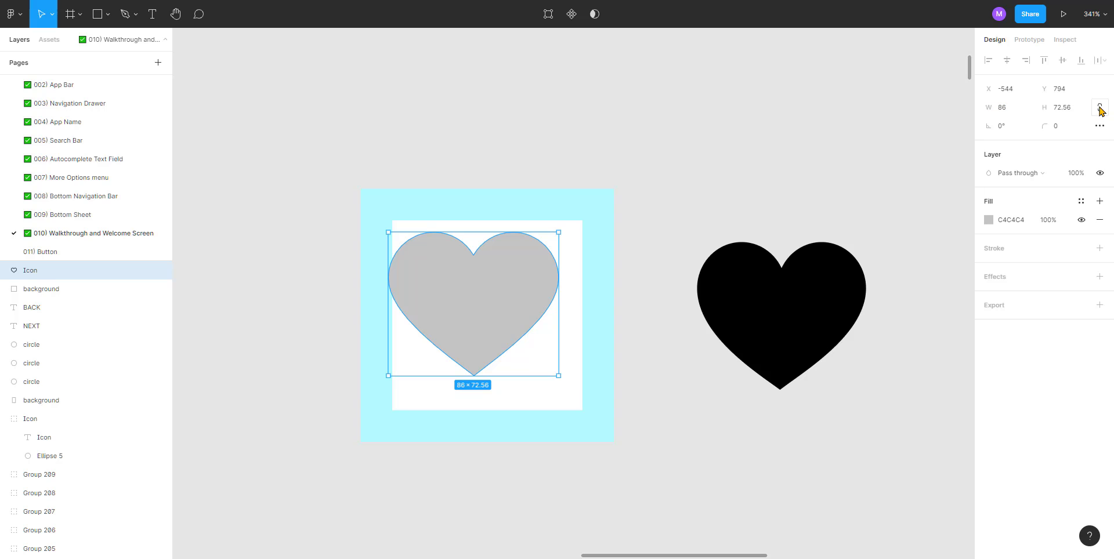
{"action": "left_click", "coordinate": [1069, 113]}
{"action": "left_click", "coordinate": [1081, 110]}
{"action": "key", "text": "Return"}
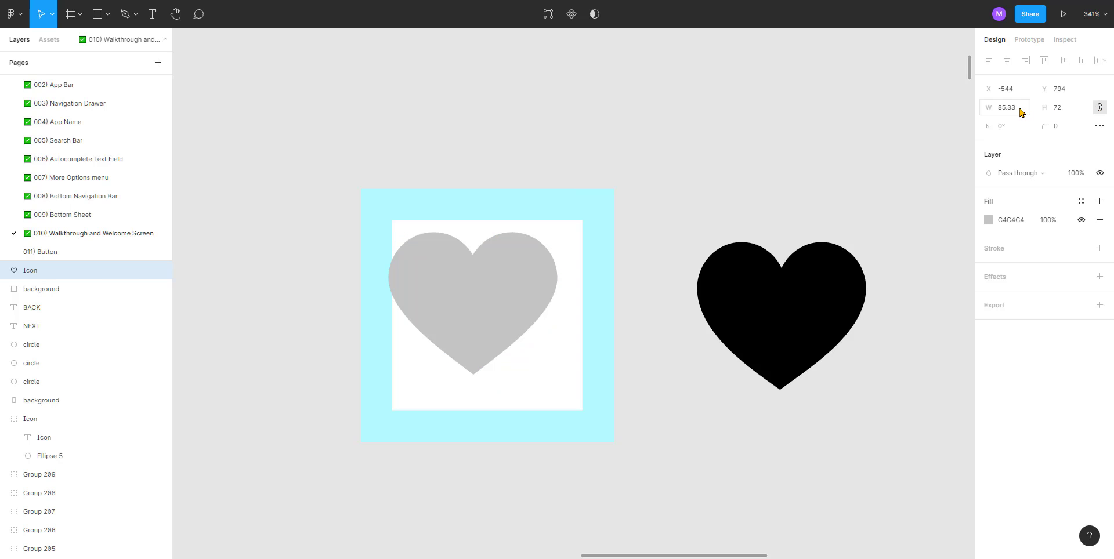
{"action": "left_click", "coordinate": [1099, 107]}
{"action": "left_click", "coordinate": [1022, 109]}
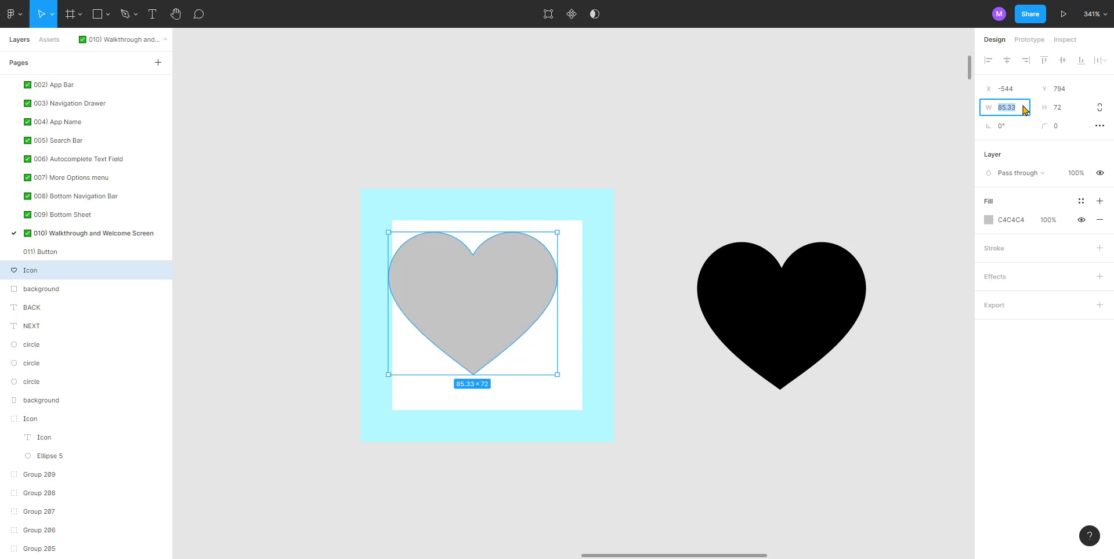
{"action": "left_click", "coordinate": [1028, 110]}
{"action": "key", "text": "Return"}
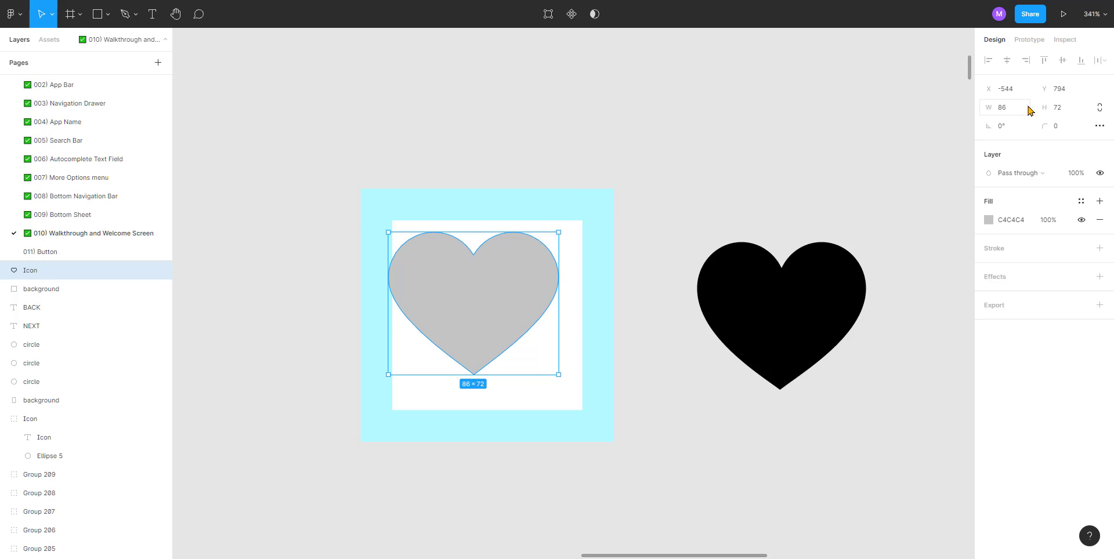
{"action": "left_click", "coordinate": [873, 122]}
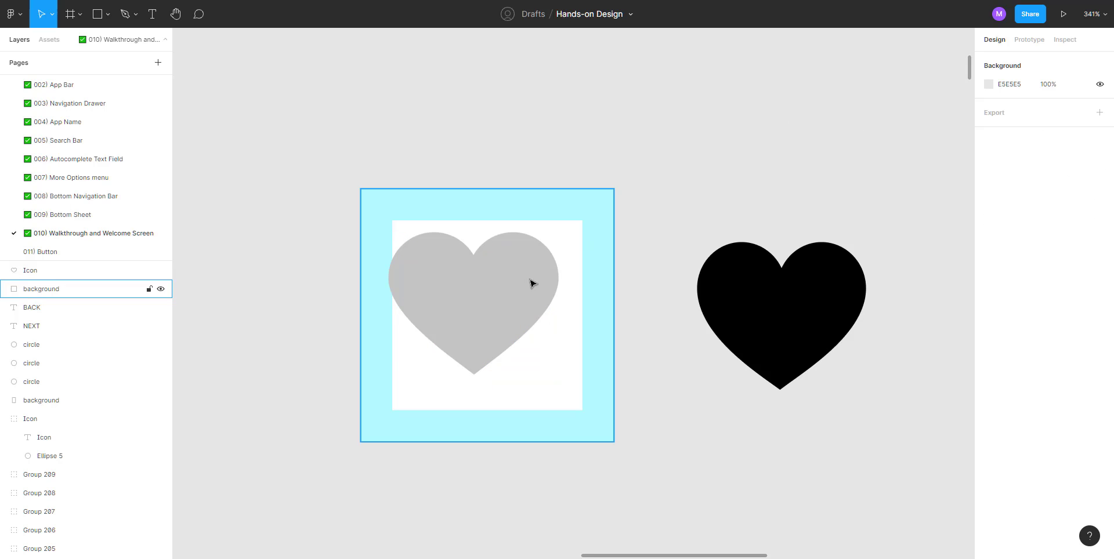
Step: Centre the heart icon horizontally and vertically on the bordered square background
{"action": "left_click", "coordinate": [512, 290]}
{"action": "left_click_drag", "start_coordinate": [474, 296], "coordinate": [490, 304]}
{"action": "left_click", "coordinate": [420, 150]}
{"action": "left_click_drag", "start_coordinate": [393, 140], "coordinate": [554, 421]}
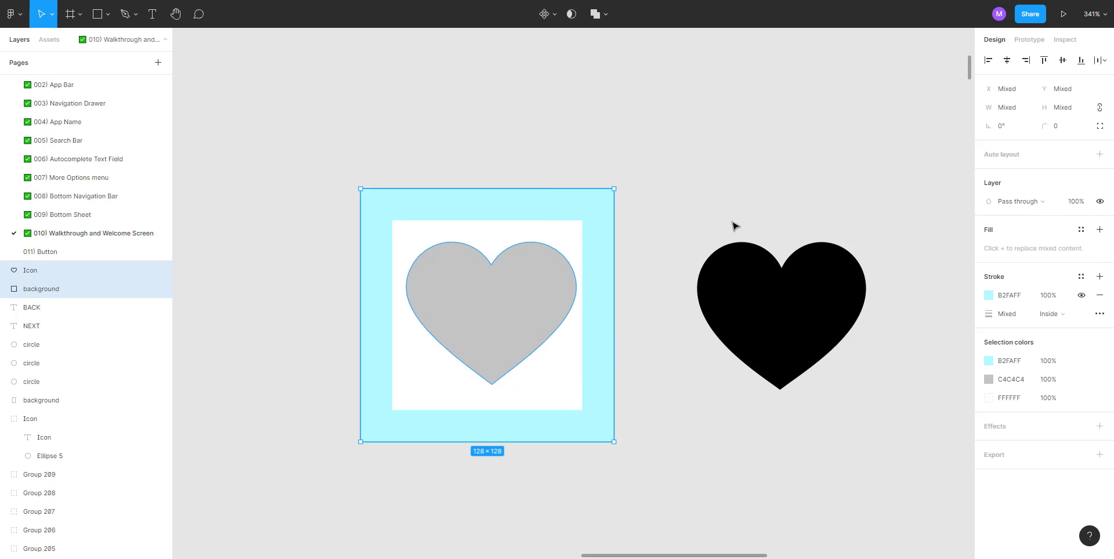
{"action": "left_click", "coordinate": [1005, 62]}
{"action": "left_click", "coordinate": [1062, 61]}
{"action": "left_click", "coordinate": [601, 112]}
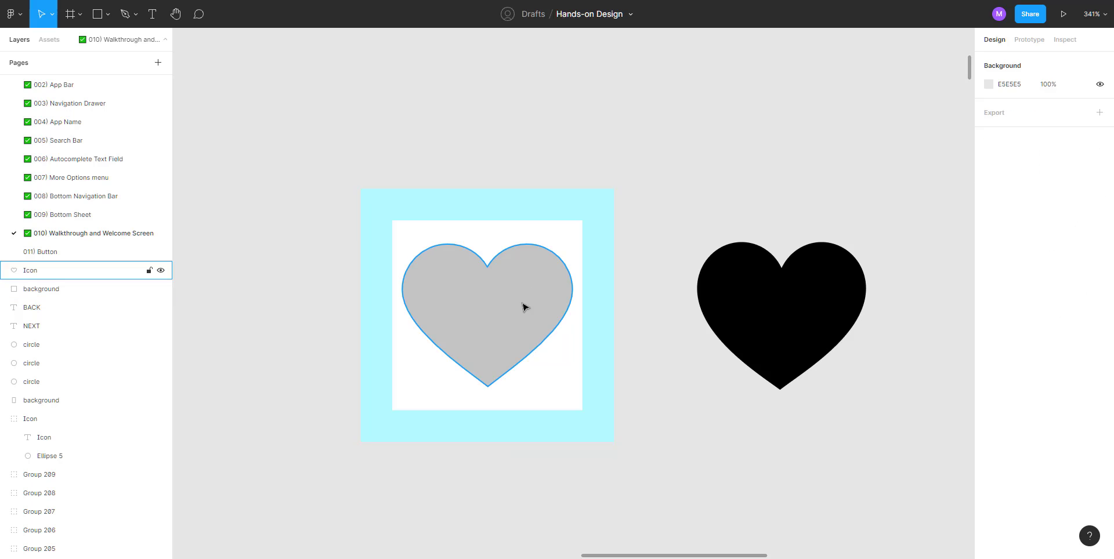
Step: Change the grey heart icon's fill to black 000000 by sampling the neighbouring black heart
{"action": "left_click", "coordinate": [524, 307]}
{"action": "left_click", "coordinate": [746, 314]}
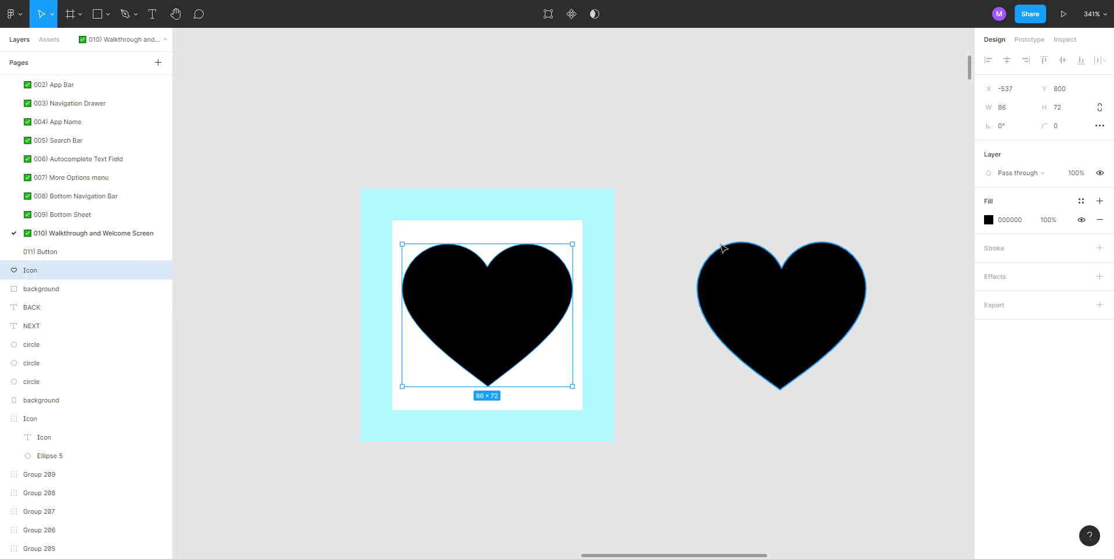
{"action": "left_click", "coordinate": [669, 147]}
Step: Group the black heart icon with its square background and name the group Heart
{"action": "scroll", "coordinate": [604, 147], "scroll_direction": "down", "scroll_amount": 2, "text": "ctrl"}
{"action": "left_click", "coordinate": [490, 279]}
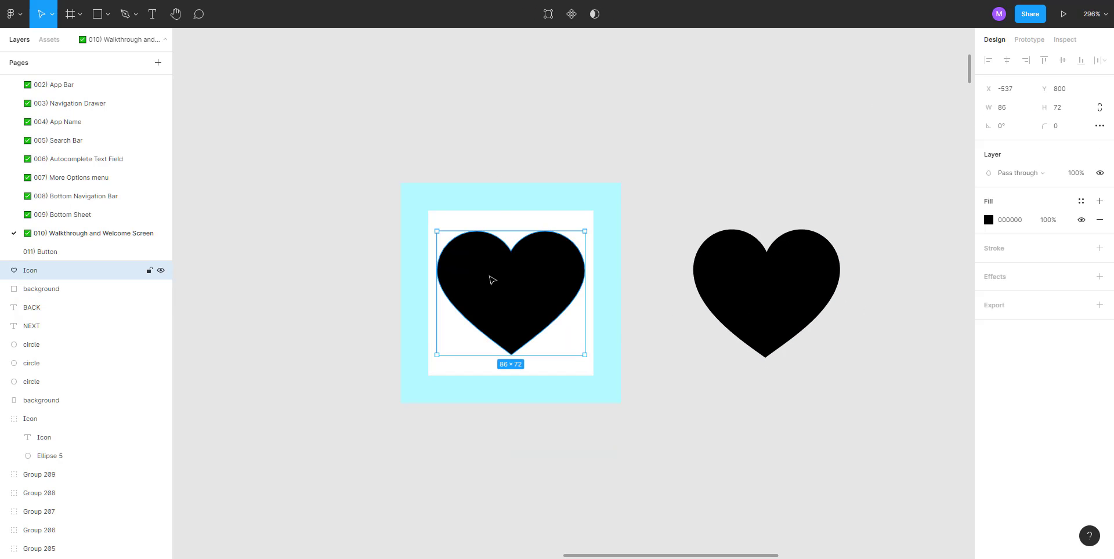
{"action": "left_click", "coordinate": [432, 206]}
{"action": "left_click", "coordinate": [341, 165]}
{"action": "left_click_drag", "start_coordinate": [341, 164], "coordinate": [619, 441]}
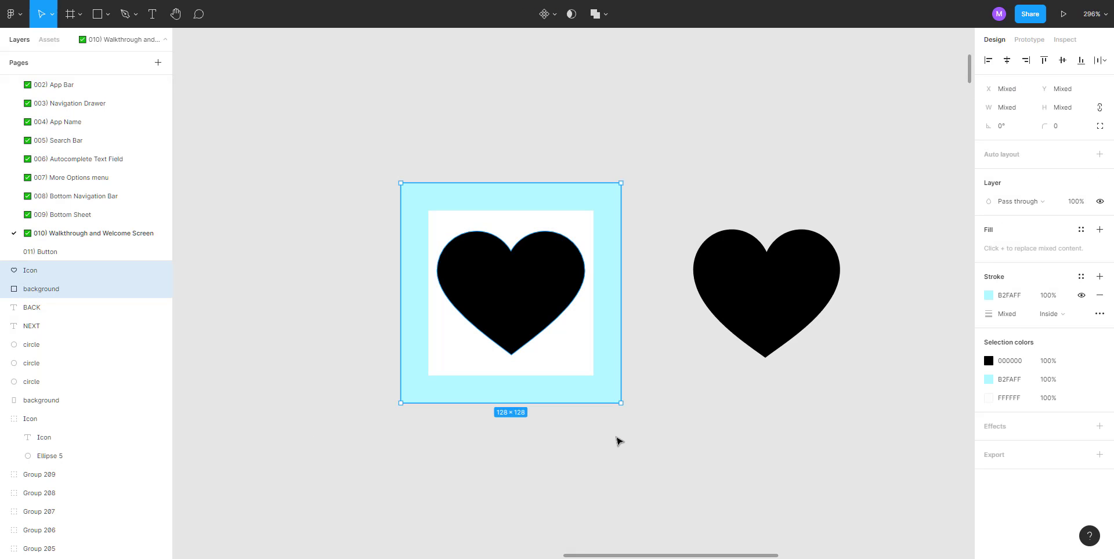
{"action": "key", "text": "ctrl+g"}
{"action": "double_click", "coordinate": [116, 270]}
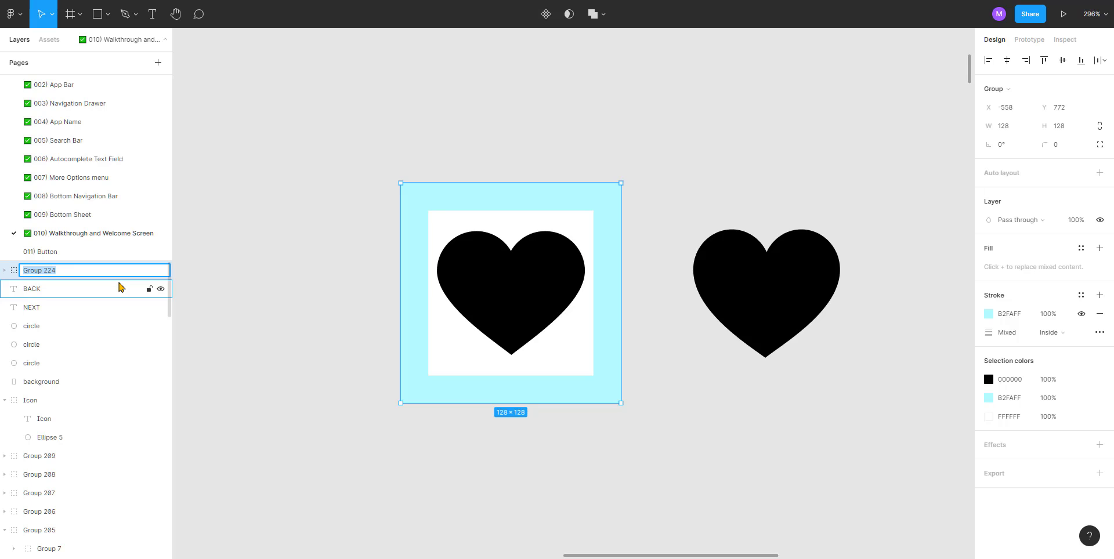
{"action": "type", "text": "Heart"}
{"action": "key", "text": "Return"}
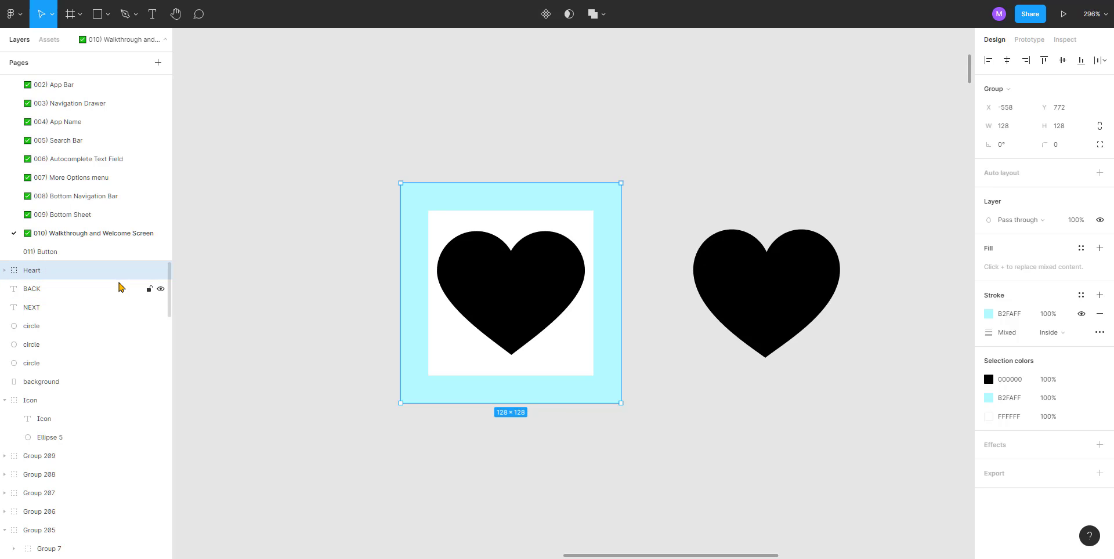
{"action": "left_click", "coordinate": [505, 152]}
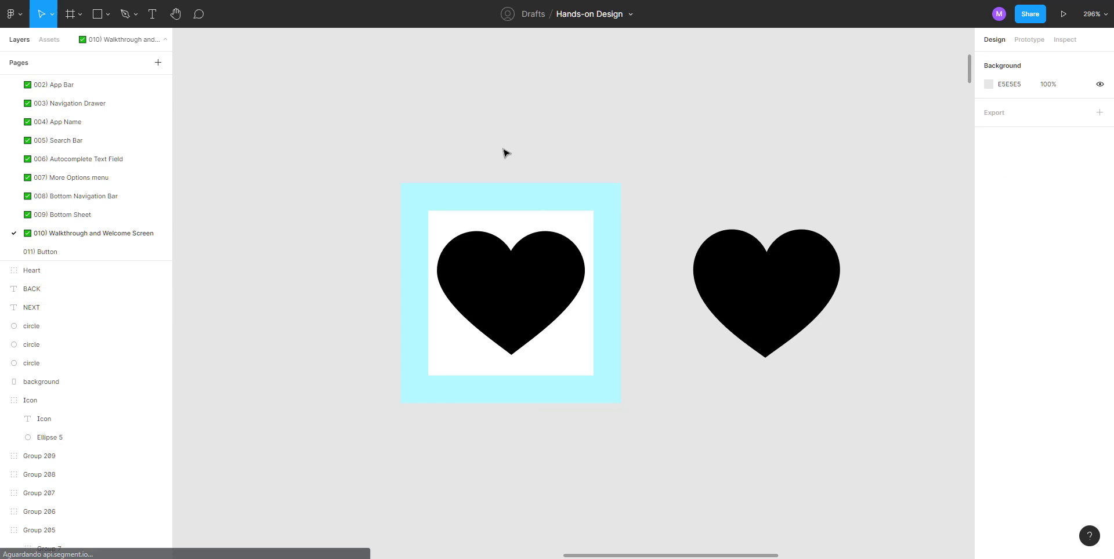
Step: Hide the stroke and the white fill of the background inside the Heart group
{"action": "left_click", "coordinate": [460, 261]}
{"action": "left_click", "coordinate": [4, 271]}
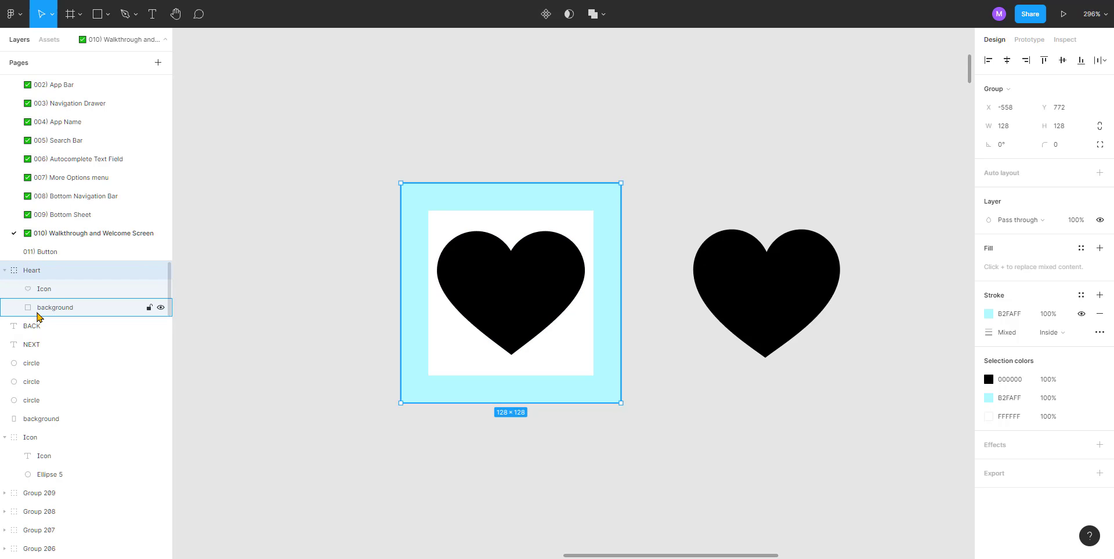
{"action": "left_click", "coordinate": [57, 308]}
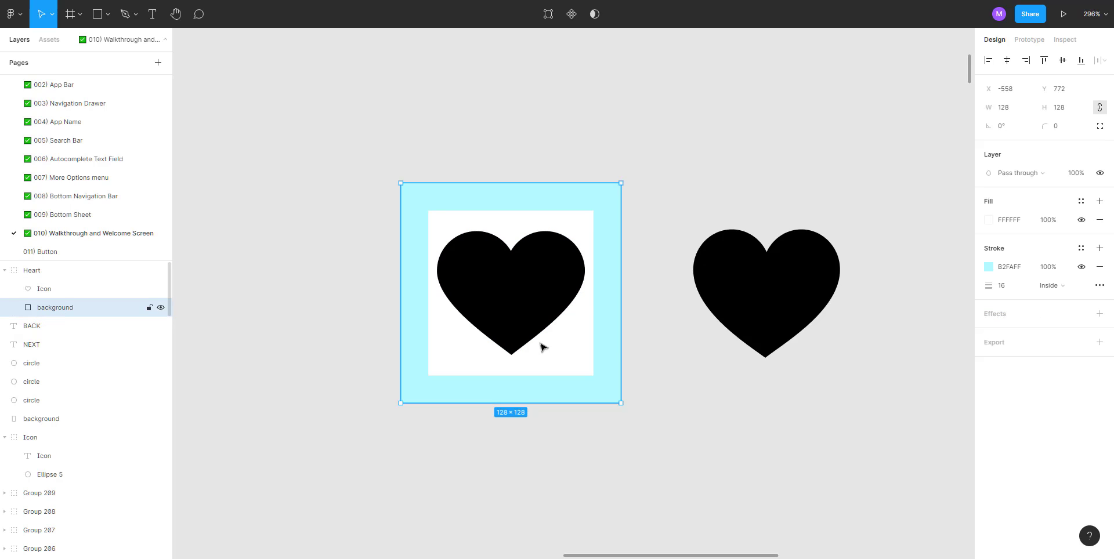
{"action": "left_click", "coordinate": [1082, 268]}
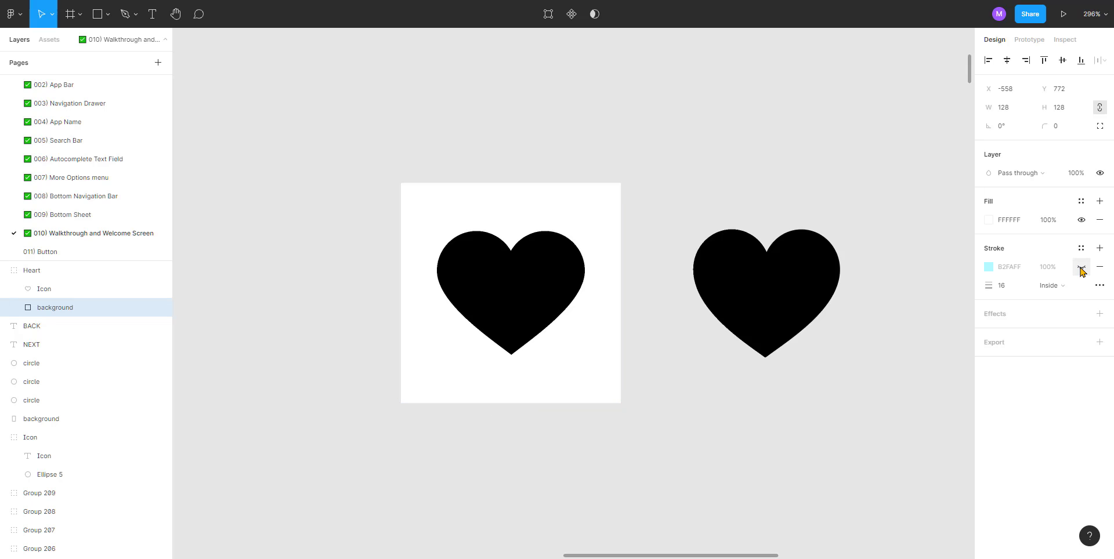
{"action": "left_click", "coordinate": [1082, 220]}
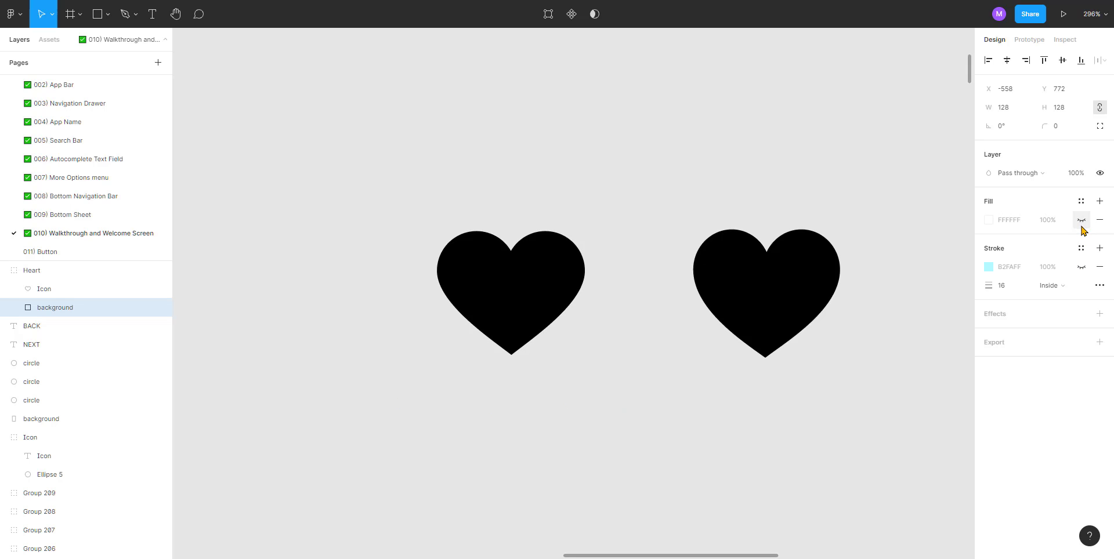
{"action": "left_click", "coordinate": [576, 128]}
{"action": "left_click", "coordinate": [522, 278]}
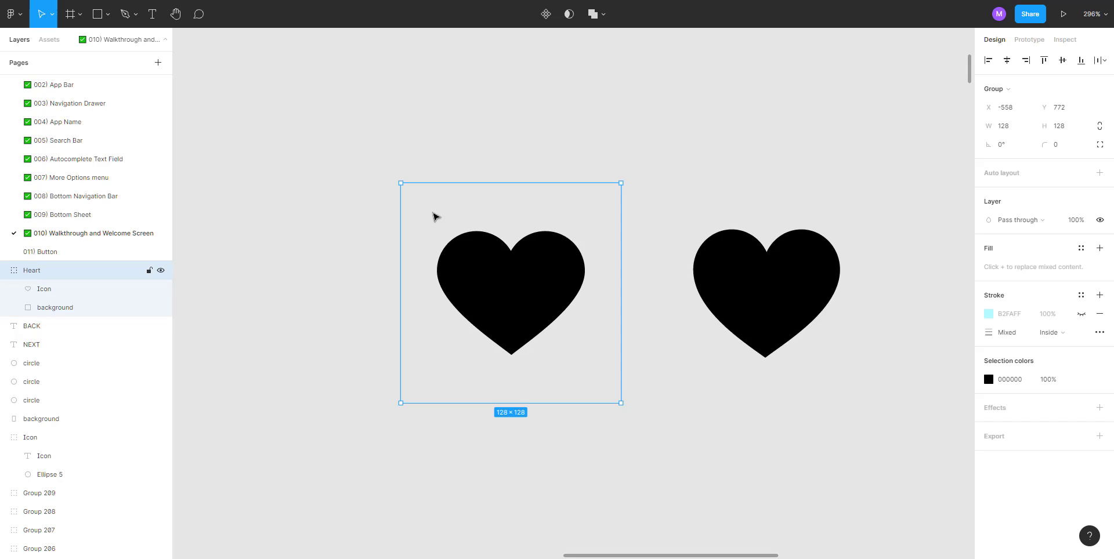
{"action": "left_click", "coordinate": [332, 111]}
Step: Delete the ungrouped black reference heart beside the Heart group
{"action": "left_click", "coordinate": [490, 255]}
{"action": "scroll", "coordinate": [662, 203], "scroll_direction": "down", "scroll_amount": 3, "text": "ctrl"}
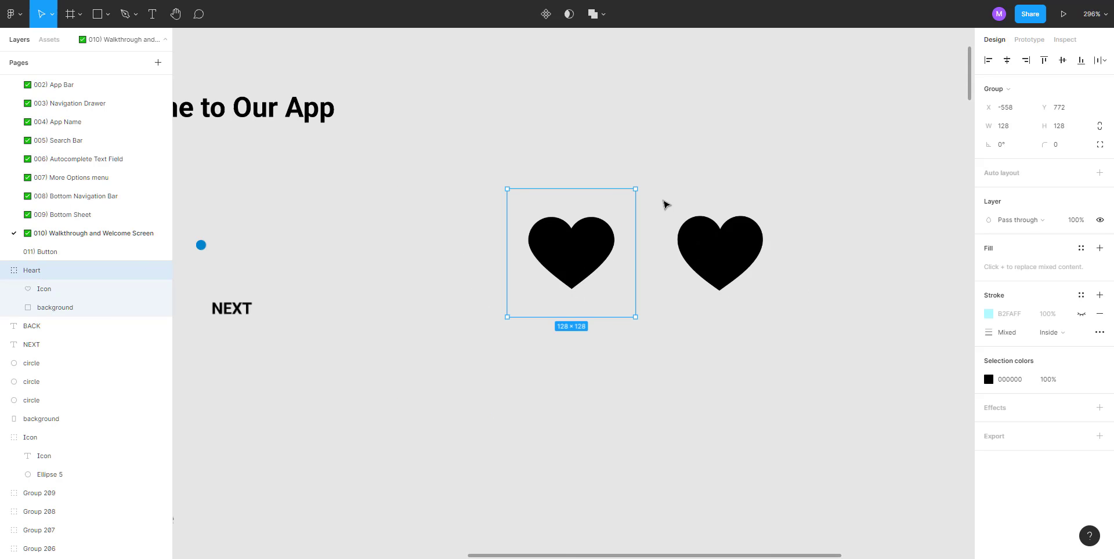
{"action": "left_click", "coordinate": [737, 248]}
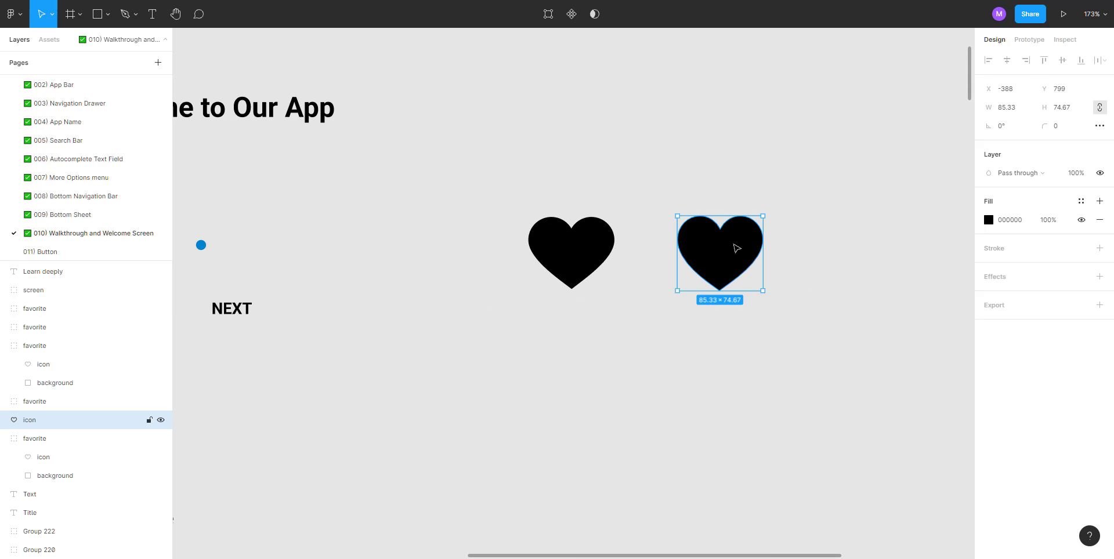
{"action": "key", "text": "Delete"}
Step: Delete the old favorite heart icon beside the Welcome to Our App title in the Atoms section
{"action": "scroll", "coordinate": [672, 199], "scroll_direction": "left", "scroll_amount": 5}
{"action": "scroll", "coordinate": [673, 202], "scroll_direction": "down", "scroll_amount": 3, "text": "ctrl"}
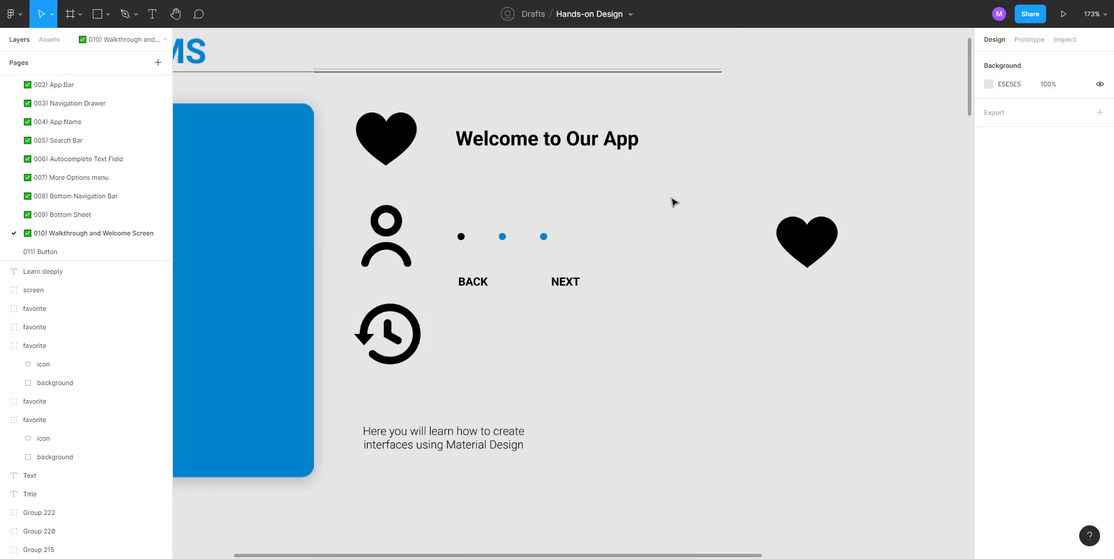
{"action": "scroll", "coordinate": [673, 202], "scroll_direction": "down", "scroll_amount": 3, "text": "ctrl"}
{"action": "left_click", "coordinate": [462, 160]}
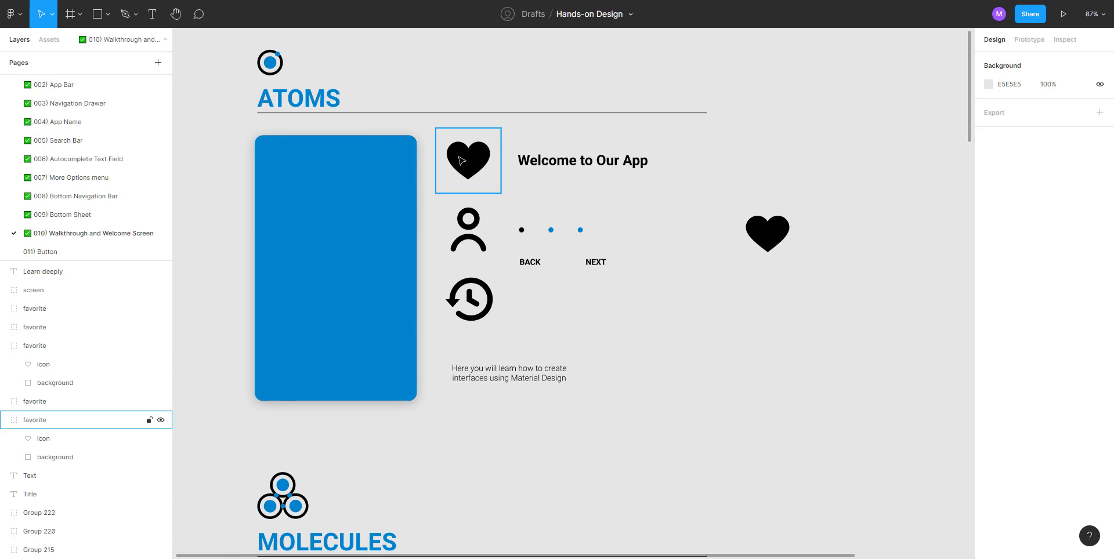
{"action": "left_click", "coordinate": [462, 160]}
{"action": "key", "text": "Delete"}
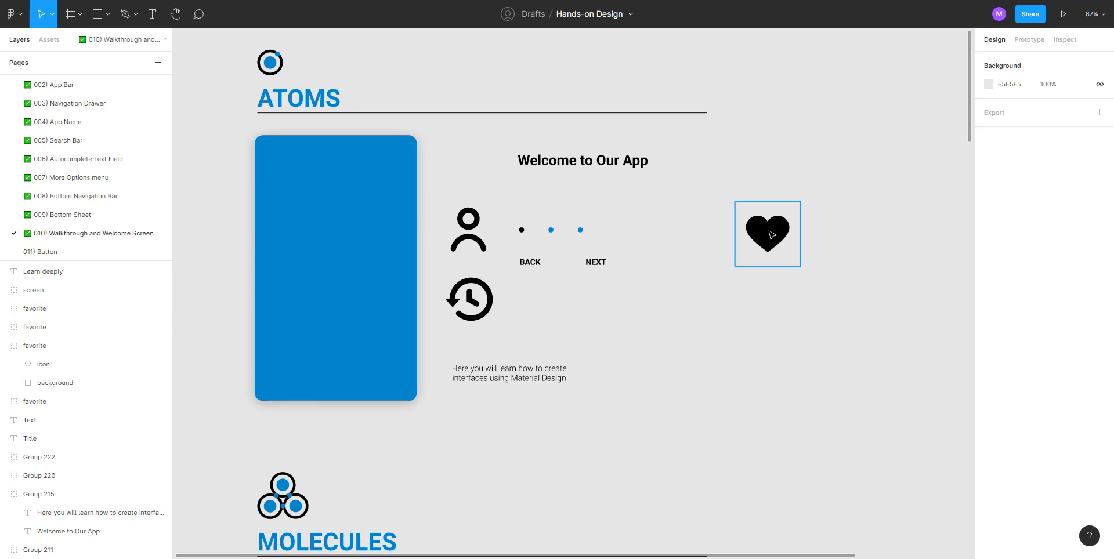
Step: Place a duplicate of the Heart group above the person icon in the Atoms section
{"action": "left_click", "coordinate": [768, 233]}
{"action": "left_click_drag", "start_coordinate": [768, 233], "coordinate": [471, 168], "text": "alt"}
{"action": "left_click", "coordinate": [586, 210]}
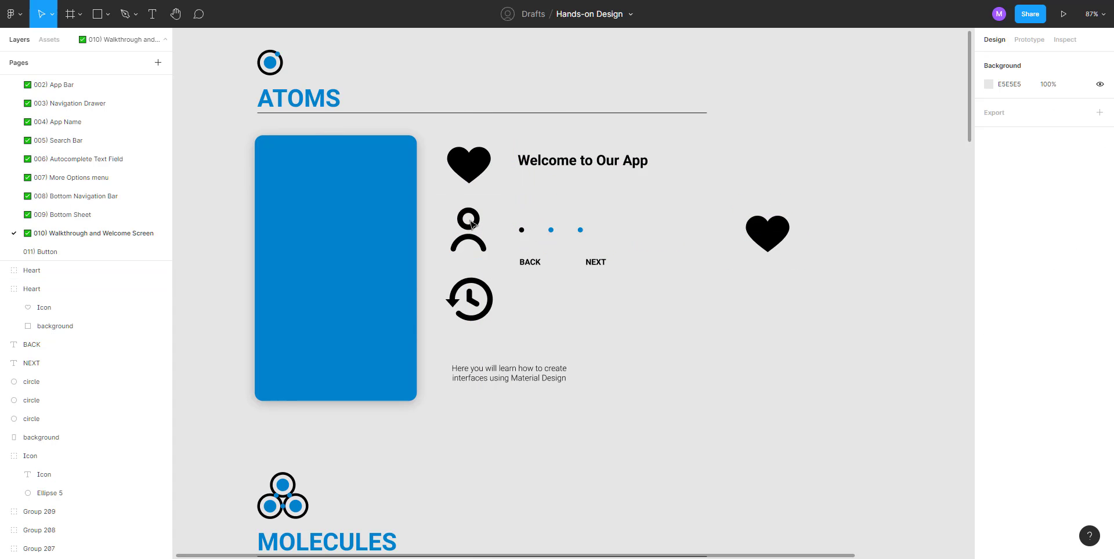
Step: Place a duplicate of the Atoms person icon to the right of the separate heart icon, level with it
{"action": "left_click_drag", "start_coordinate": [471, 230], "coordinate": [842, 237], "text": "alt"}
{"action": "scroll", "coordinate": [843, 238], "scroll_direction": "up", "scroll_amount": 5}
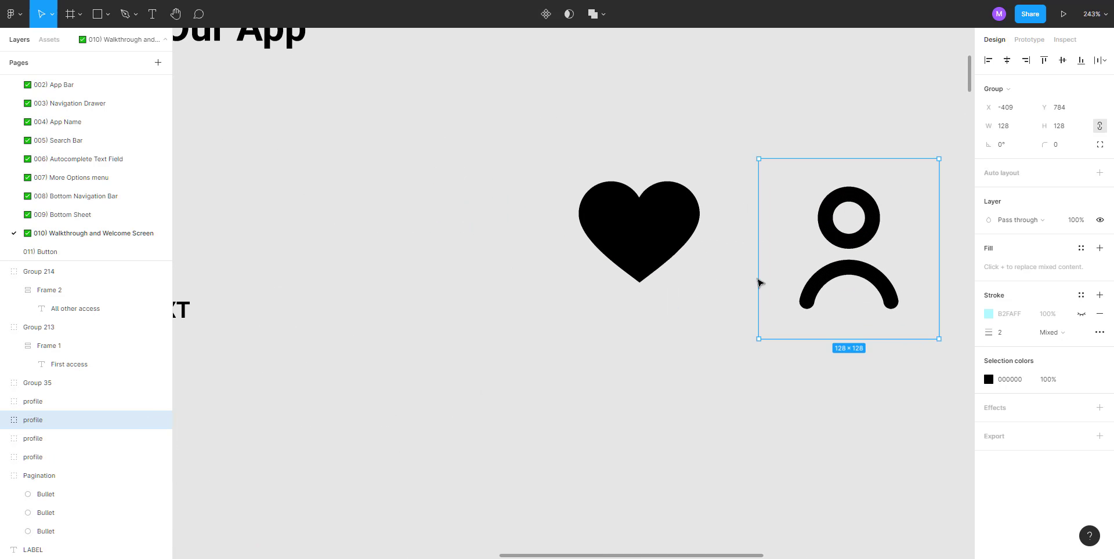
{"action": "left_click", "coordinate": [686, 315]}
{"action": "scroll", "coordinate": [646, 274], "scroll_direction": "right", "scroll_amount": 5}
{"action": "mouse_move", "coordinate": [658, 253]}
{"action": "left_mouse_down"}
{"action": "mouse_move", "coordinate": [675, 235]}
{"action": "mouse_move", "coordinate": [655, 235]}
{"action": "left_mouse_up"}
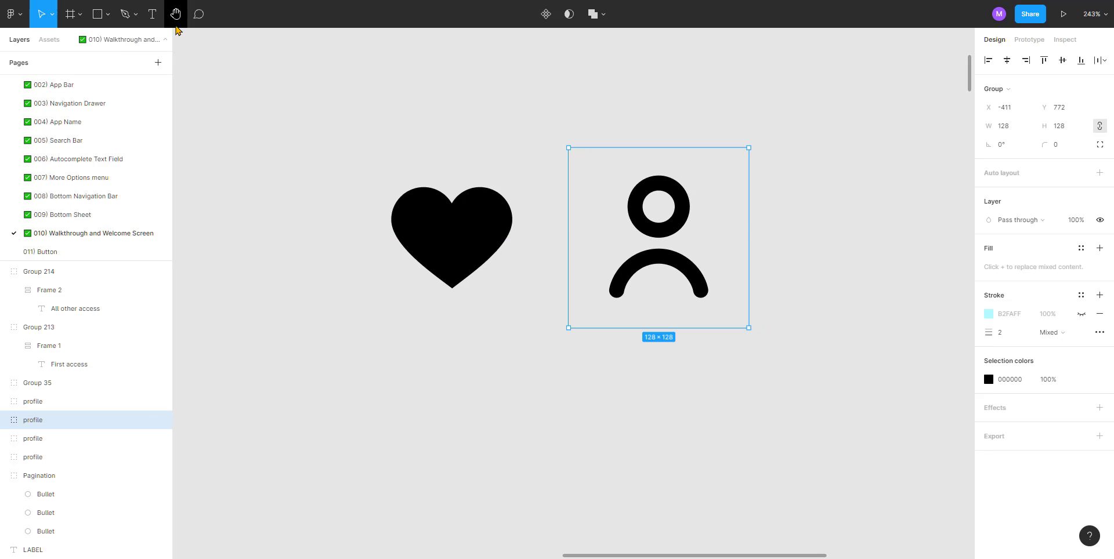
Step: Draw a 44 × 44 circle matching the duplicated person icon's head and move it to the right of that icon
{"action": "left_click", "coordinate": [108, 16]}
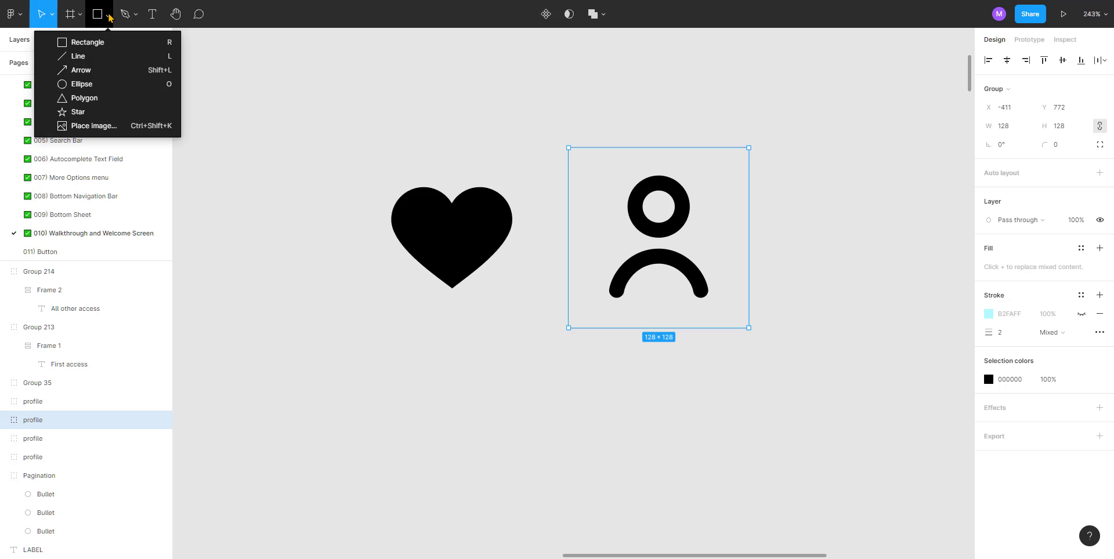
{"action": "left_click", "coordinate": [103, 84]}
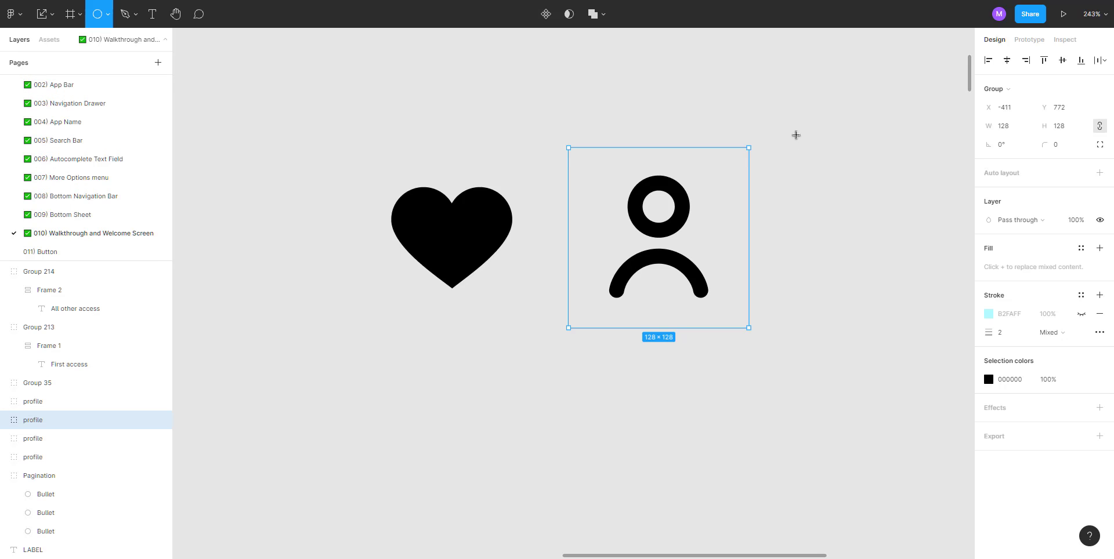
{"action": "mouse_move", "coordinate": [792, 196]}
{"action": "left_mouse_down"}
{"action": "mouse_move", "coordinate": [690, 213]}
{"action": "mouse_move", "coordinate": [729, 263]}
{"action": "mouse_move", "coordinate": [600, 220]}
{"action": "mouse_move", "coordinate": [552, 221]}
{"action": "left_mouse_up"}
{"action": "left_click", "coordinate": [734, 299]}
{"action": "scroll", "coordinate": [552, 221], "scroll_direction": "up", "scroll_amount": 5}
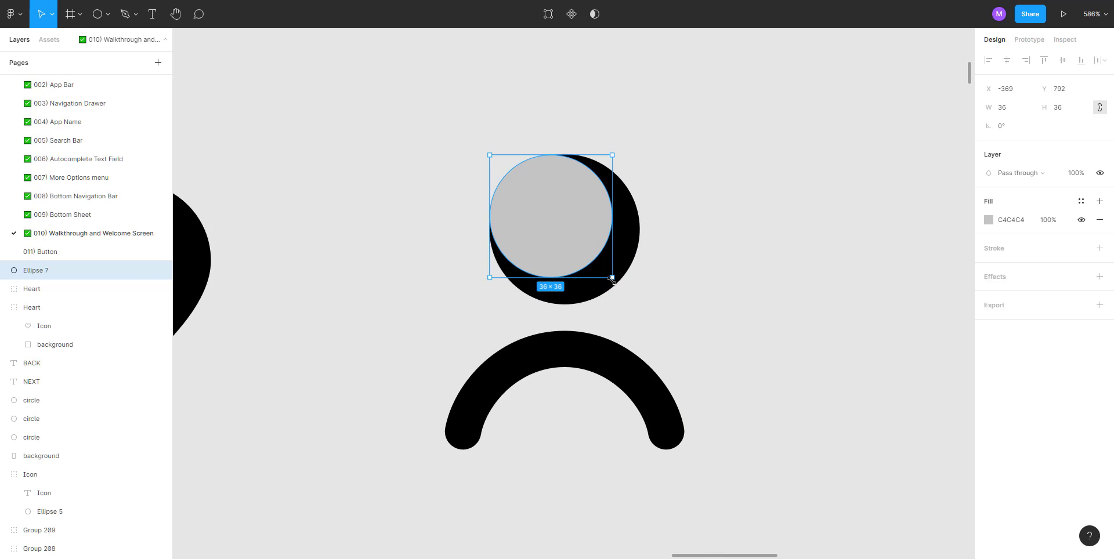
{"action": "left_click_drag", "start_coordinate": [625, 294], "coordinate": [629, 304]}
{"action": "scroll", "coordinate": [524, 235], "scroll_direction": "down", "scroll_amount": 4}
{"action": "left_click_drag", "start_coordinate": [533, 234], "coordinate": [714, 245]}
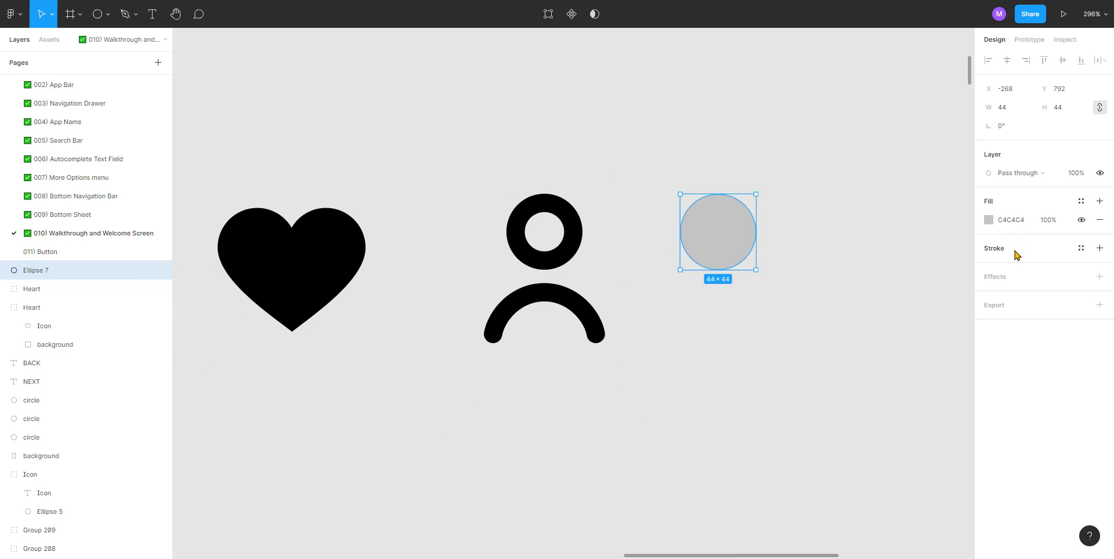
Step: Hide the new circle's gray fill and give it a black inside stroke 8 wide
{"action": "left_click", "coordinate": [1081, 219]}
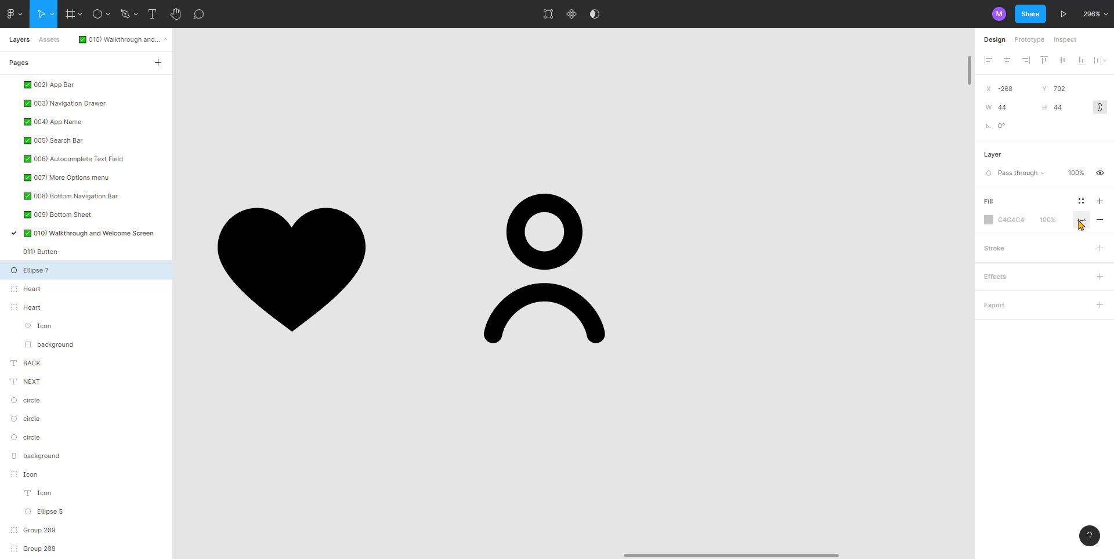
{"action": "left_click", "coordinate": [992, 249]}
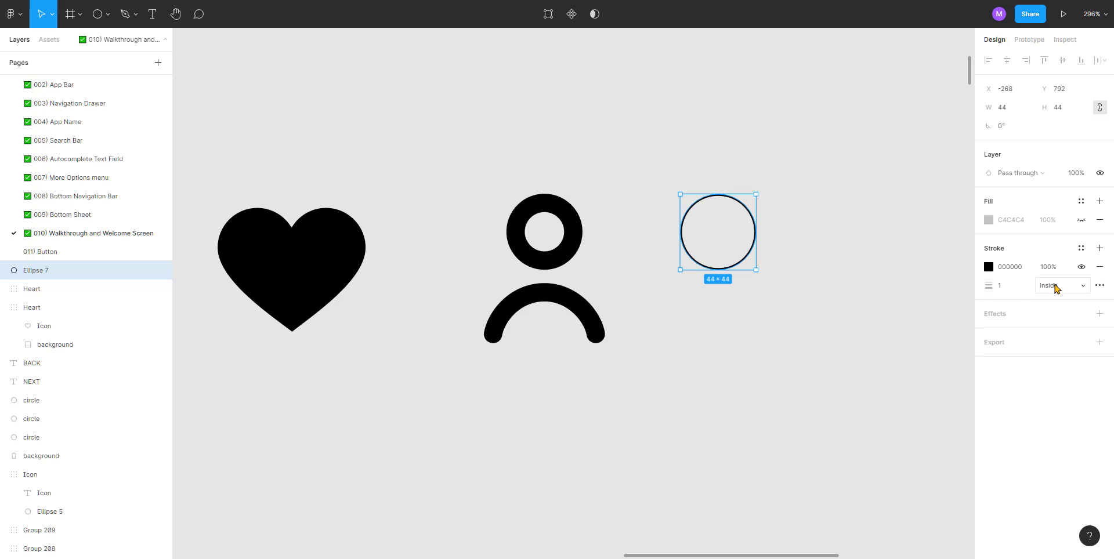
{"action": "left_click", "coordinate": [1010, 286]}
{"action": "type", "text": "8"}
{"action": "key", "text": "Return"}
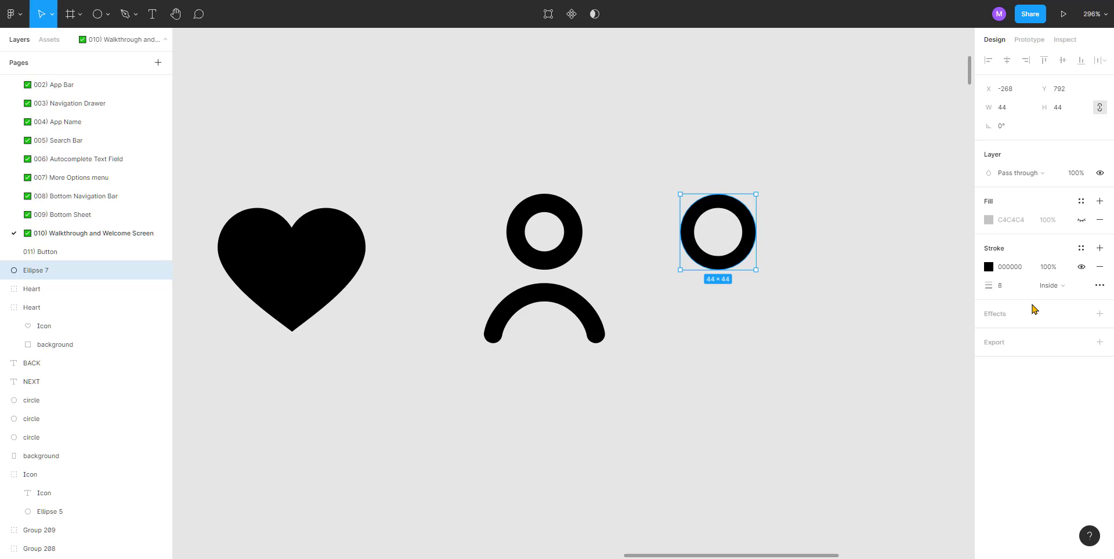
Step: Try a stroke width of 12 on the new circle
{"action": "left_click", "coordinate": [1016, 290]}
{"action": "type", "text": "12"}
{"action": "key", "text": "Return"}
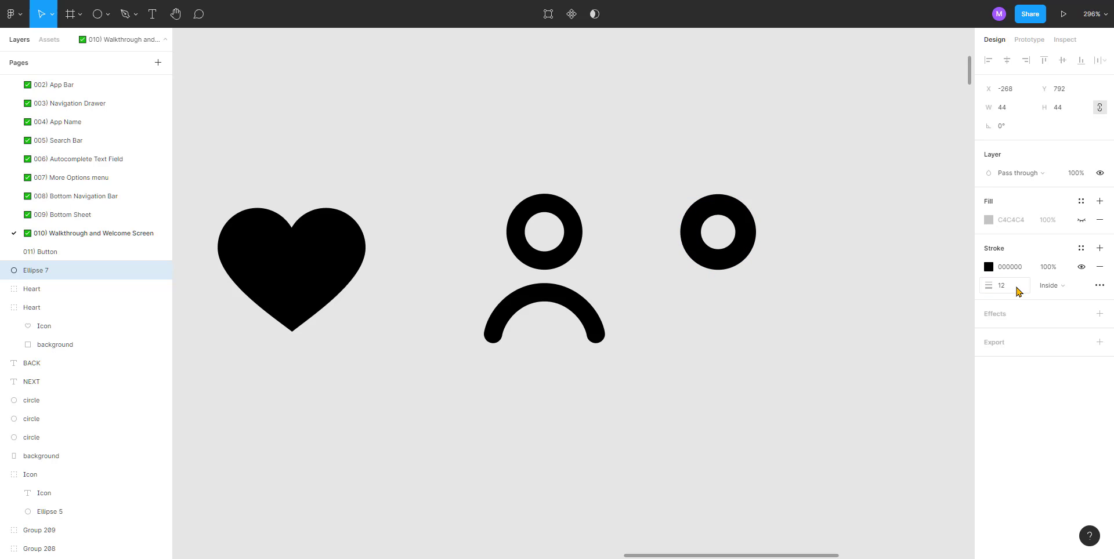
Step: Set the new circle's stroke width to 10 and deselect it
{"action": "left_click", "coordinate": [1015, 290]}
{"action": "type", "text": "10"}
{"action": "key", "text": "Return"}
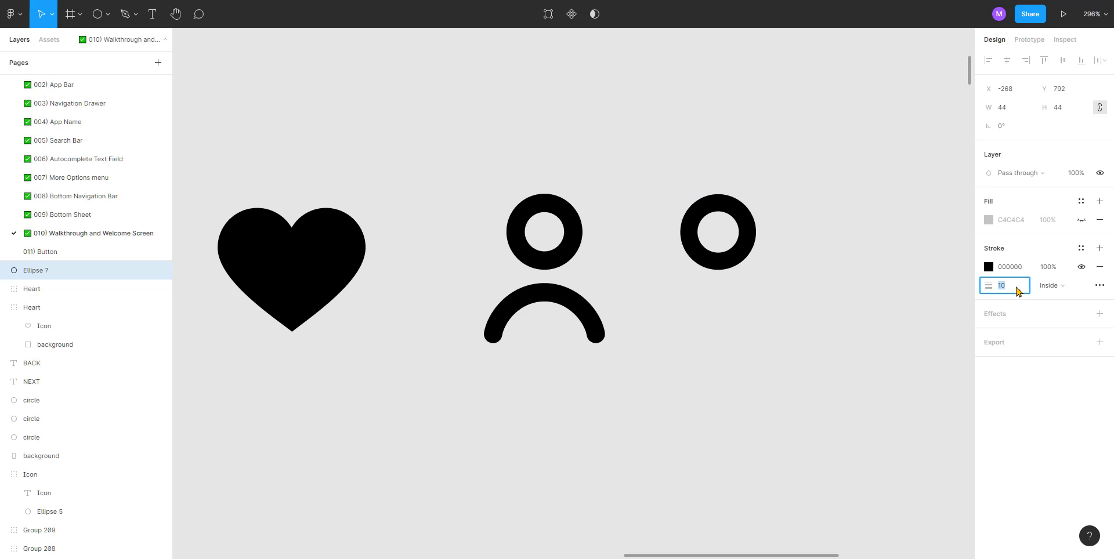
{"action": "left_click", "coordinate": [727, 381]}
{"action": "scroll", "coordinate": [698, 335], "scroll_direction": "up", "scroll_amount": 1}
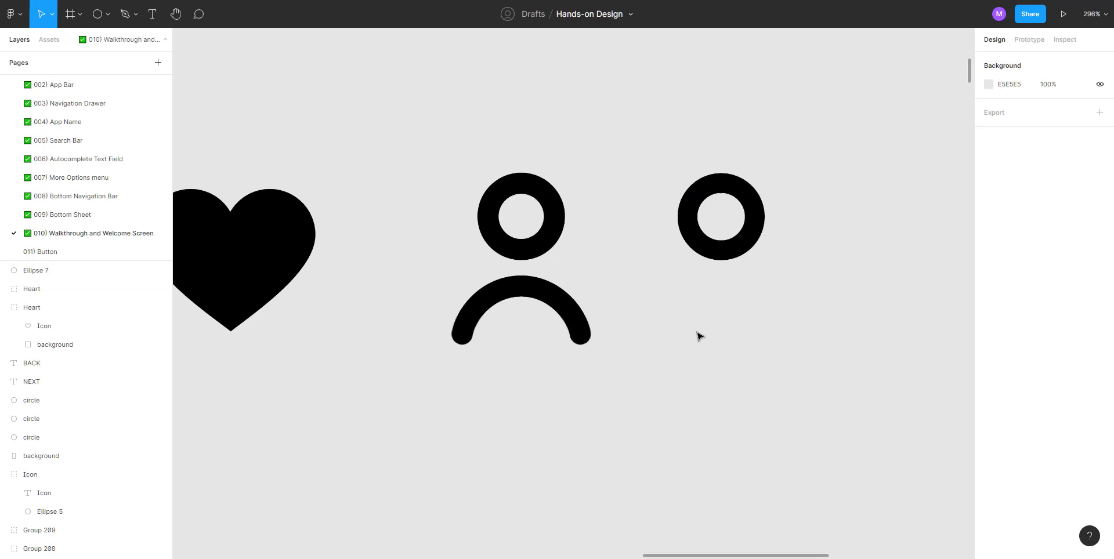
{"action": "left_click", "coordinate": [702, 247]}
{"action": "left_click_drag", "start_coordinate": [662, 247], "coordinate": [712, 253]}
{"action": "left_click", "coordinate": [700, 316]}
{"action": "left_click_drag", "start_coordinate": [724, 313], "coordinate": [639, 319]}
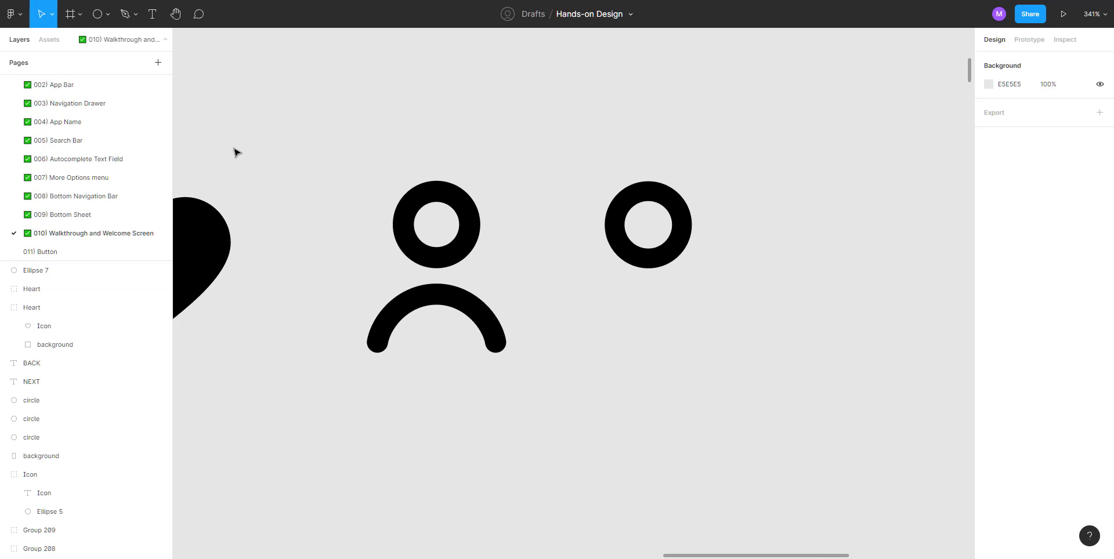
Step: Draw a 44 by 44 square, rotate it to -45° and centre it beneath the separate ring as a diamond
{"action": "left_click", "coordinate": [110, 14]}
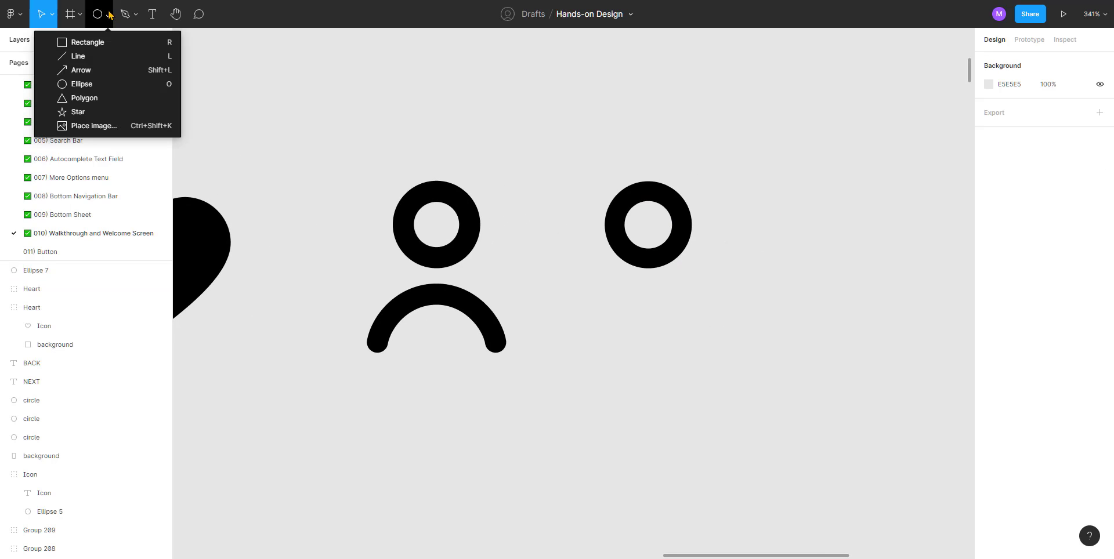
{"action": "left_click", "coordinate": [87, 42]}
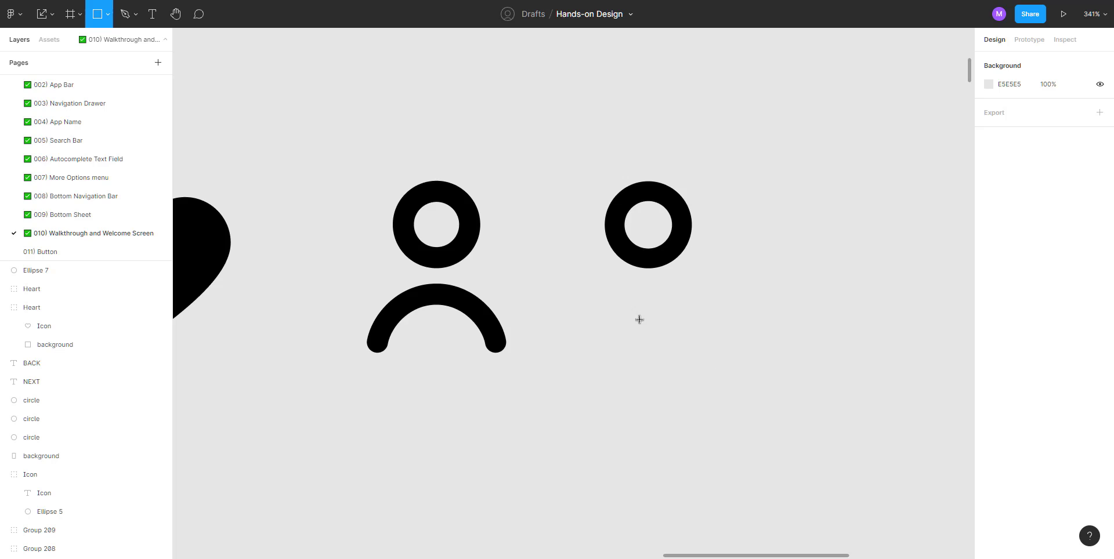
{"action": "left_click_drag", "start_coordinate": [619, 334], "coordinate": [706, 420]}
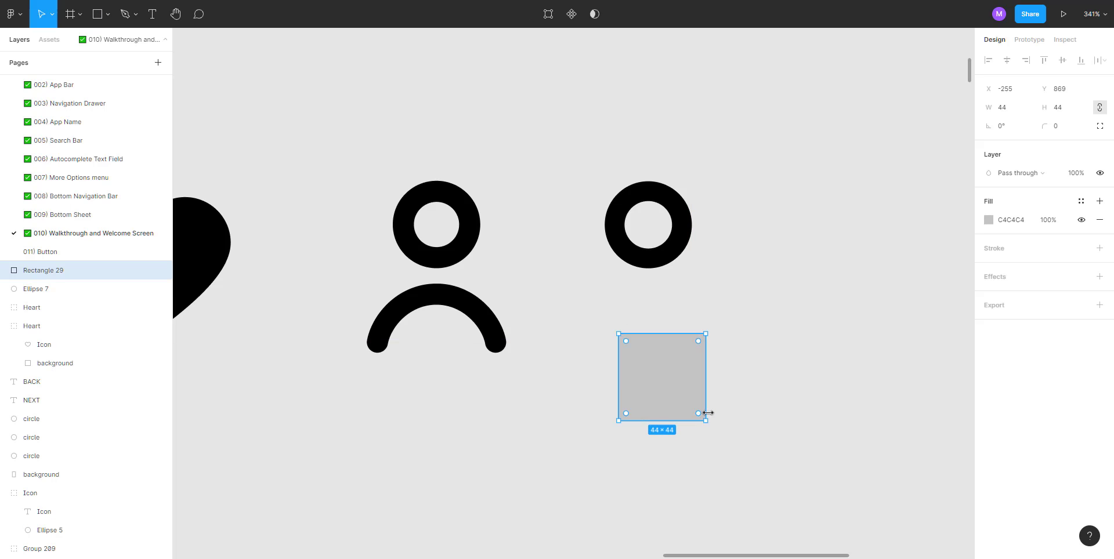
{"action": "left_click_drag", "start_coordinate": [709, 327], "coordinate": [733, 380]}
{"action": "left_click", "coordinate": [751, 338]}
{"action": "left_click_drag", "start_coordinate": [652, 369], "coordinate": [635, 342]}
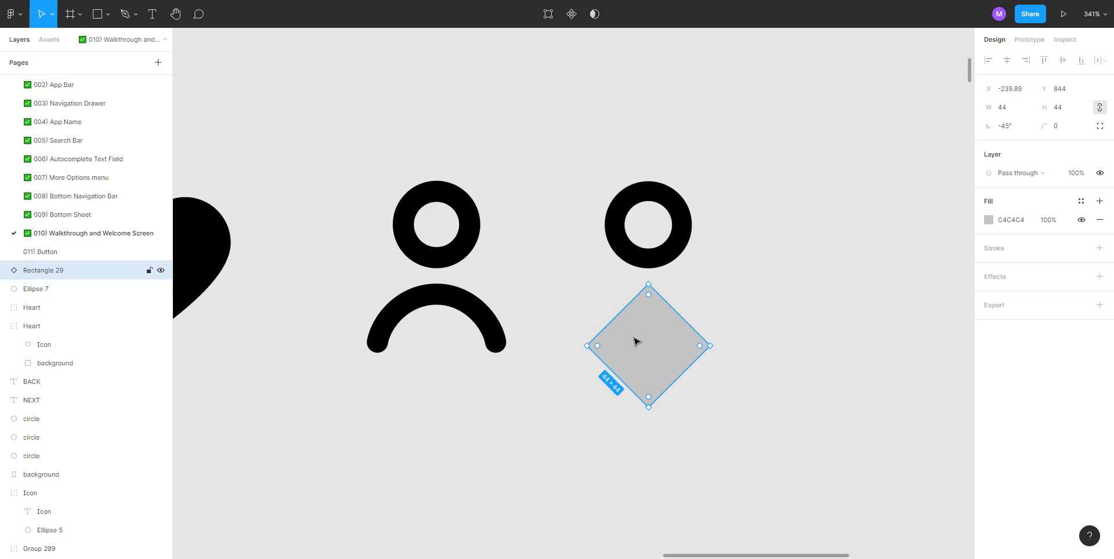
Step: Add a black inside stroke to the diamond and raise its width to 10
{"action": "left_click", "coordinate": [1015, 253]}
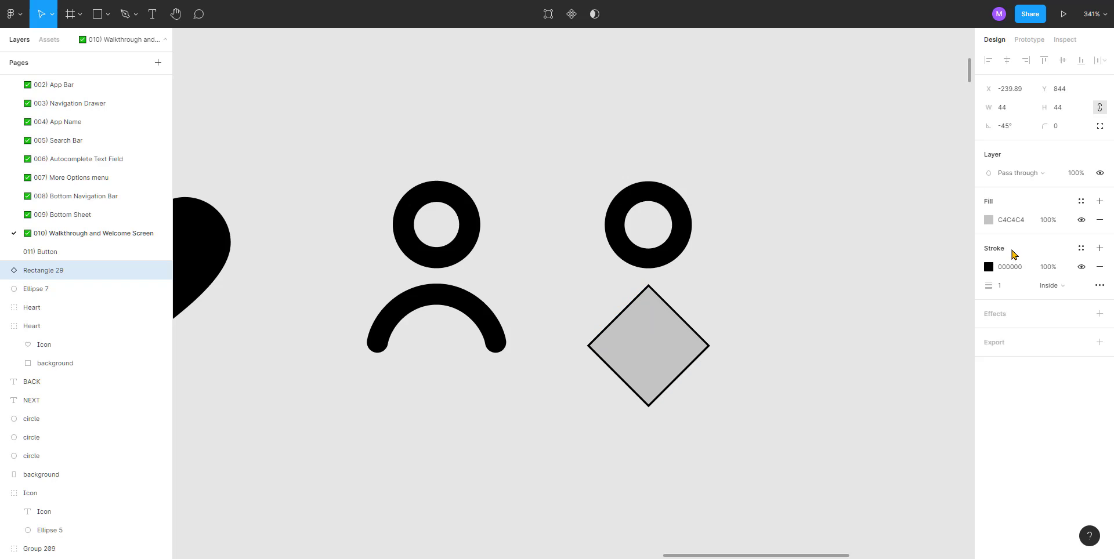
{"action": "left_click", "coordinate": [1013, 286]}
{"action": "key", "text": "Up"}
{"action": "key", "text": "Up"}
{"action": "key", "text": "Up"}
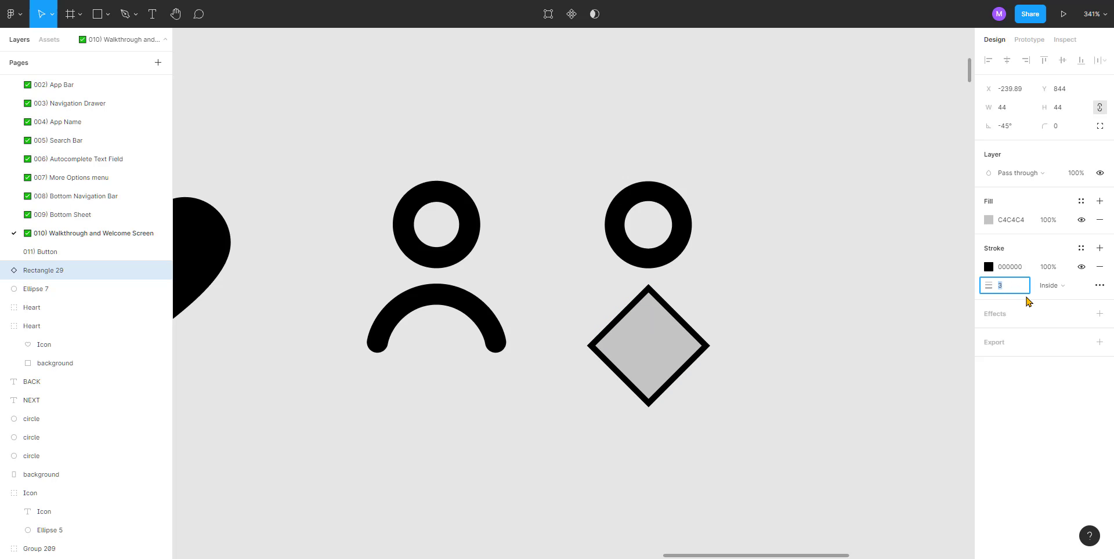
{"action": "key", "text": "Up"}
{"action": "key", "text": "Up"}
{"action": "key", "text": "Up"}
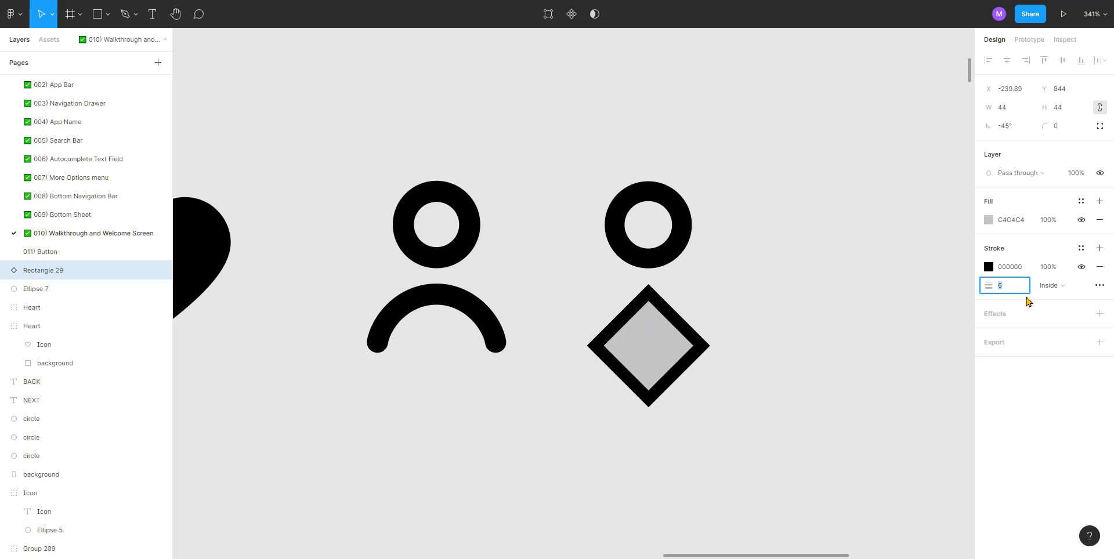
{"action": "key", "text": "Up"}
{"action": "key", "text": "Up"}
{"action": "key", "text": "Up"}
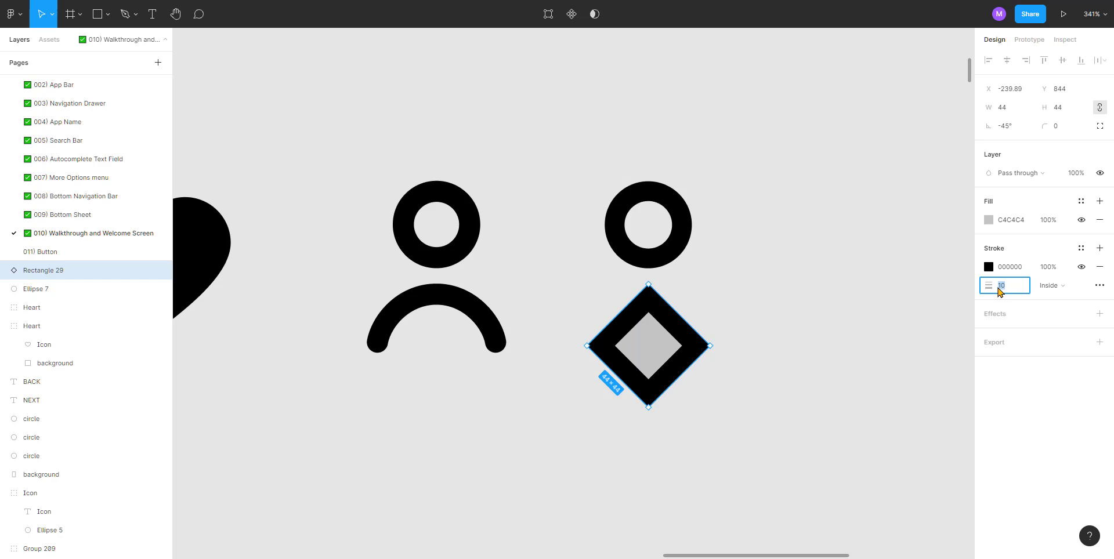
Step: Open the diamond for vector editing
{"action": "left_click", "coordinate": [824, 312]}
{"action": "left_click", "coordinate": [660, 342]}
{"action": "left_click", "coordinate": [713, 348]}
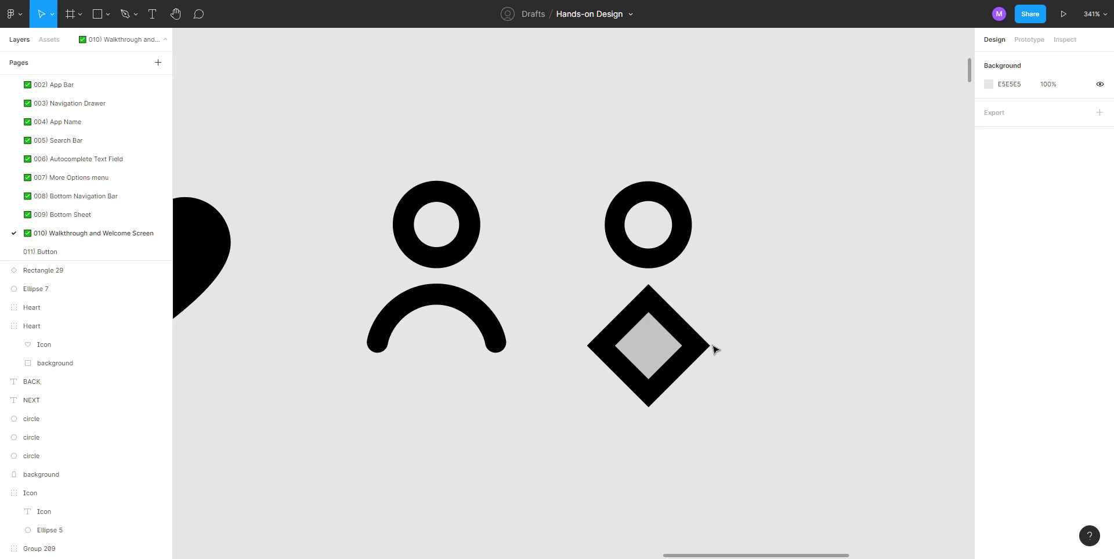
{"action": "double_click", "coordinate": [690, 351]}
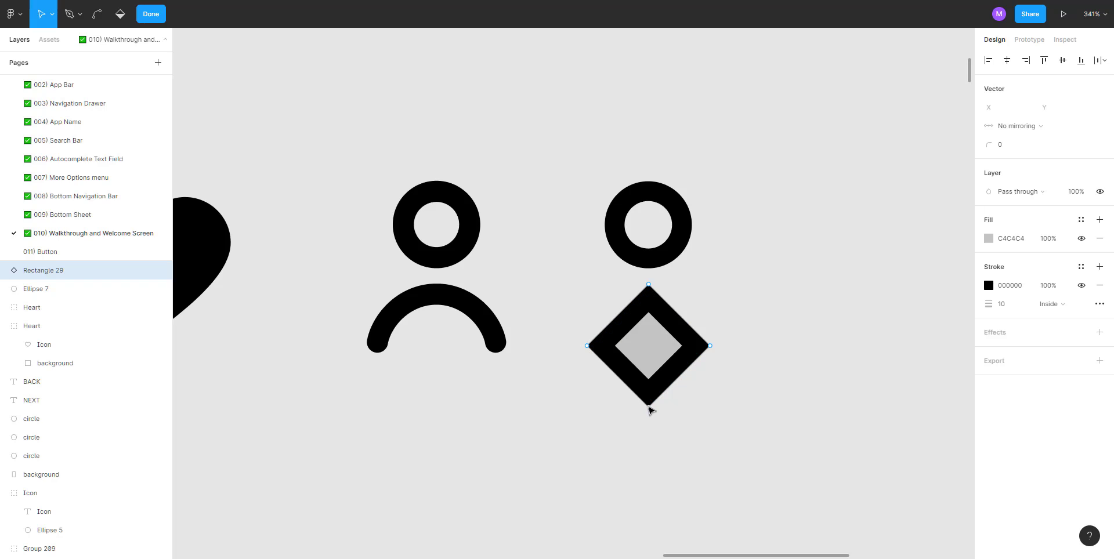
Step: Try removing the diamond's lowest anchor point with the Pen tool, and undo the removal
{"action": "key", "text": "p"}
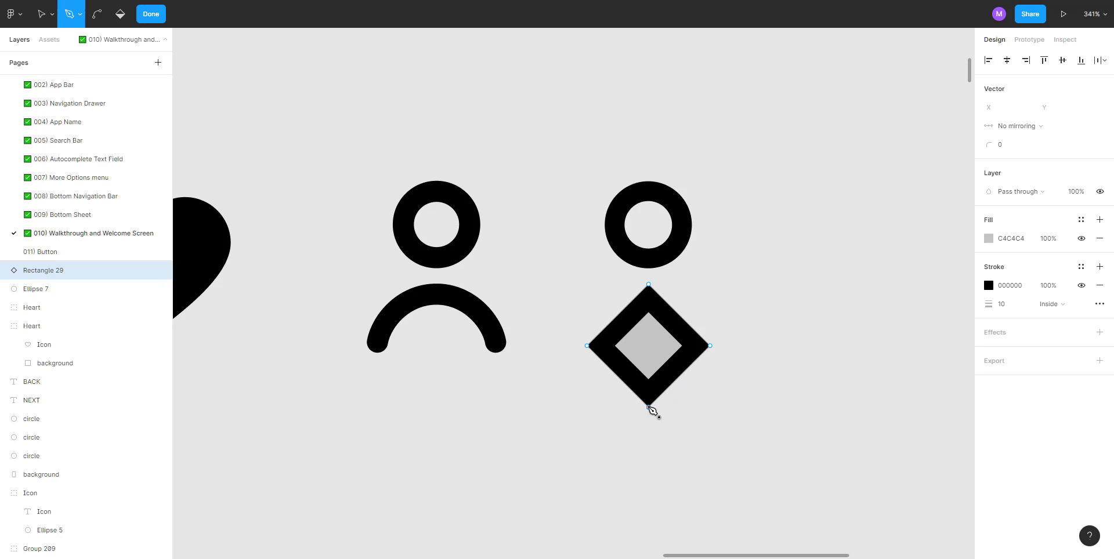
{"action": "left_click", "coordinate": [648, 406]}
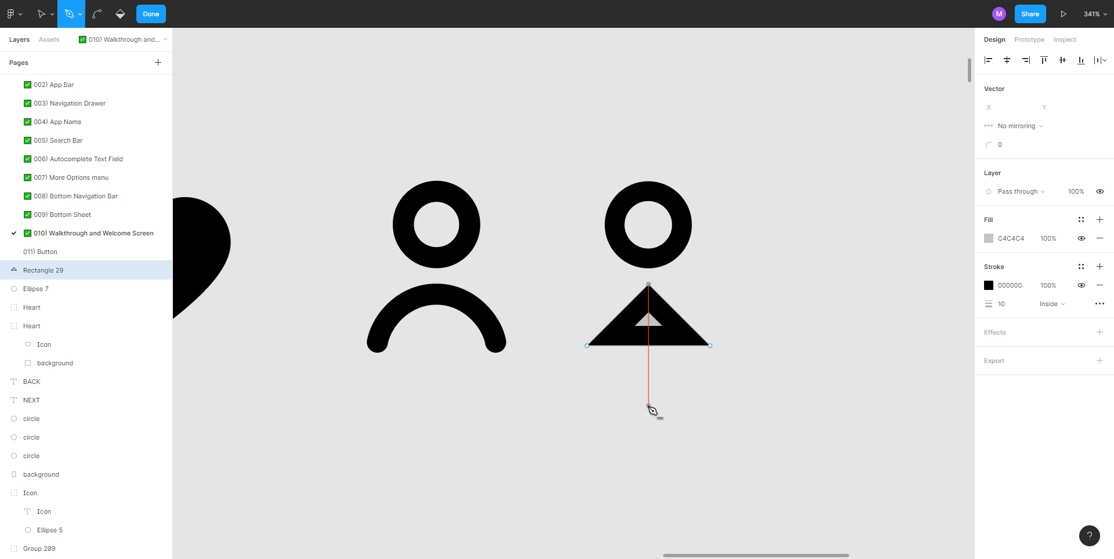
{"action": "key", "text": "ctrl"}
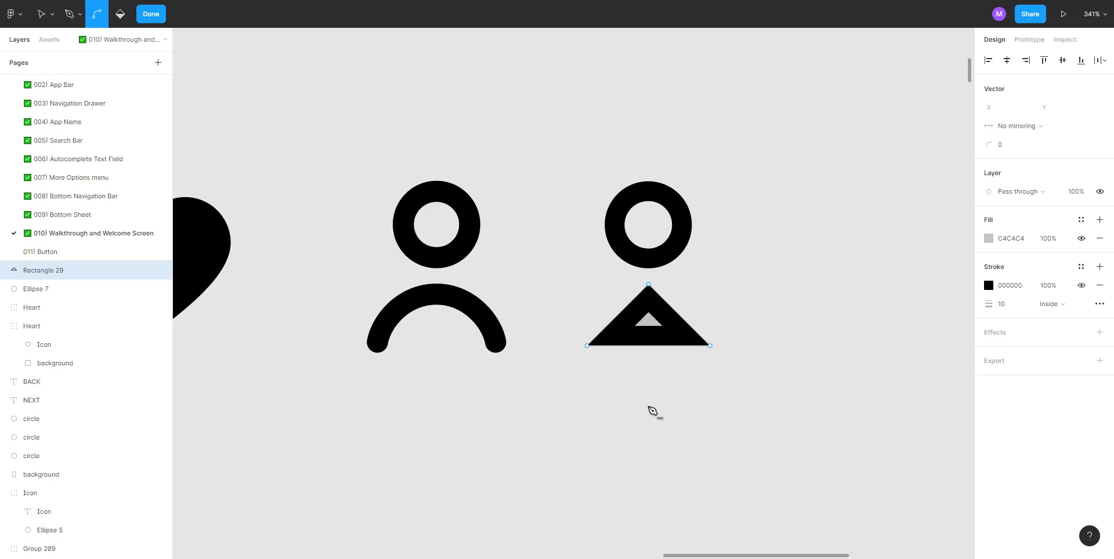
{"action": "key", "text": "ctrl+z"}
{"action": "scroll", "coordinate": [654, 411], "scroll_direction": "up", "scroll_amount": 2}
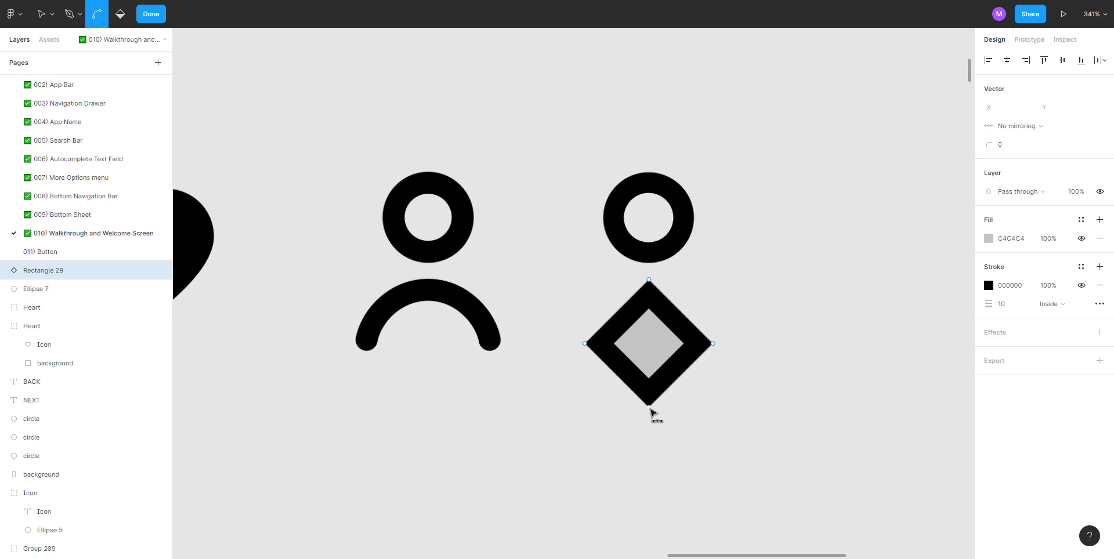
Step: Delete the diamond's lowest anchor point with the Move tool to leave an open chevron
{"action": "key", "text": "v"}
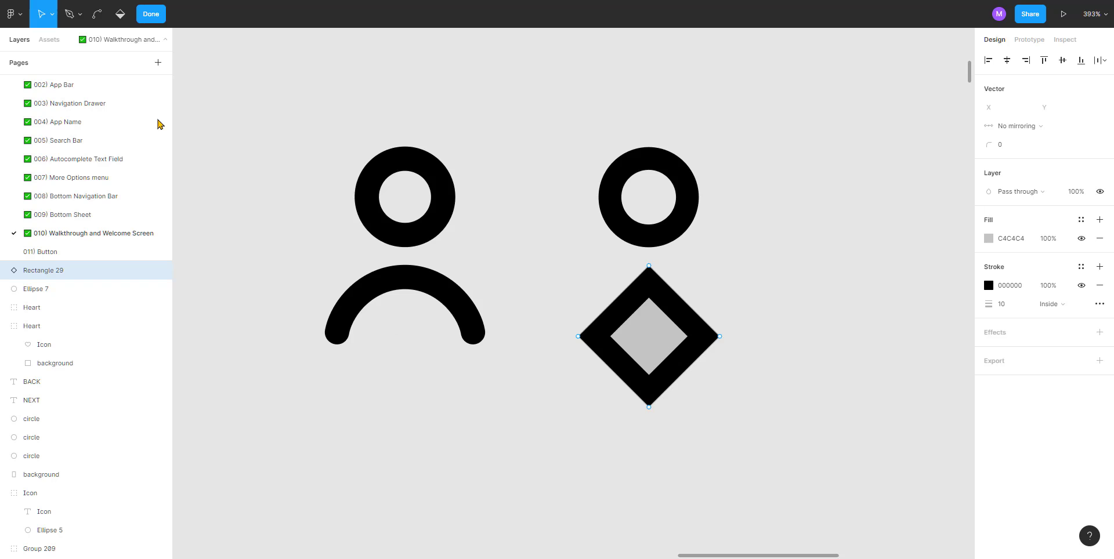
{"action": "left_click", "coordinate": [51, 16]}
{"action": "left_click", "coordinate": [56, 41]}
{"action": "left_click", "coordinate": [649, 408]}
{"action": "key", "text": "Delete"}
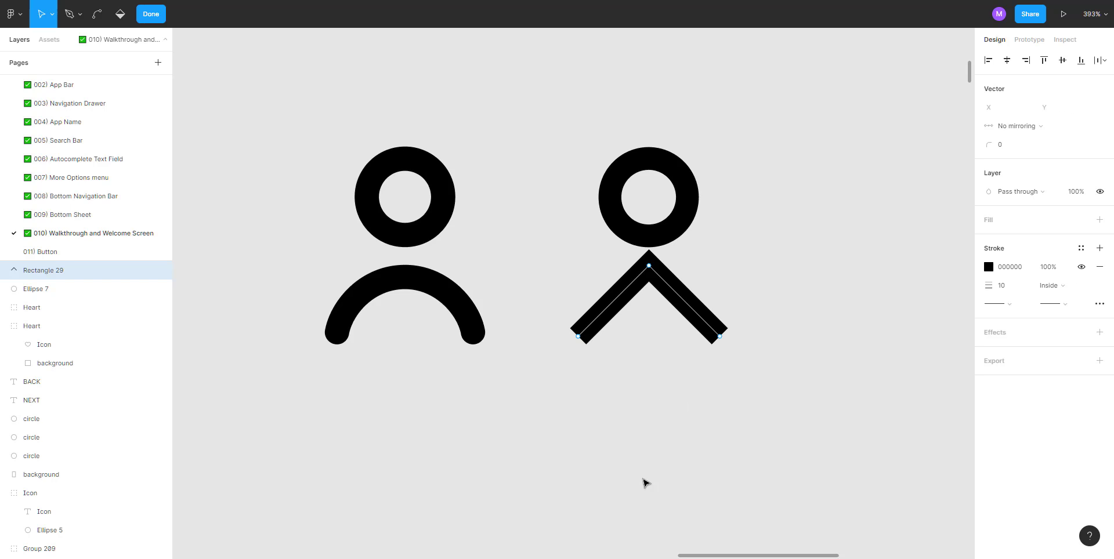
{"action": "scroll", "coordinate": [651, 274], "scroll_direction": "up", "scroll_amount": 2}
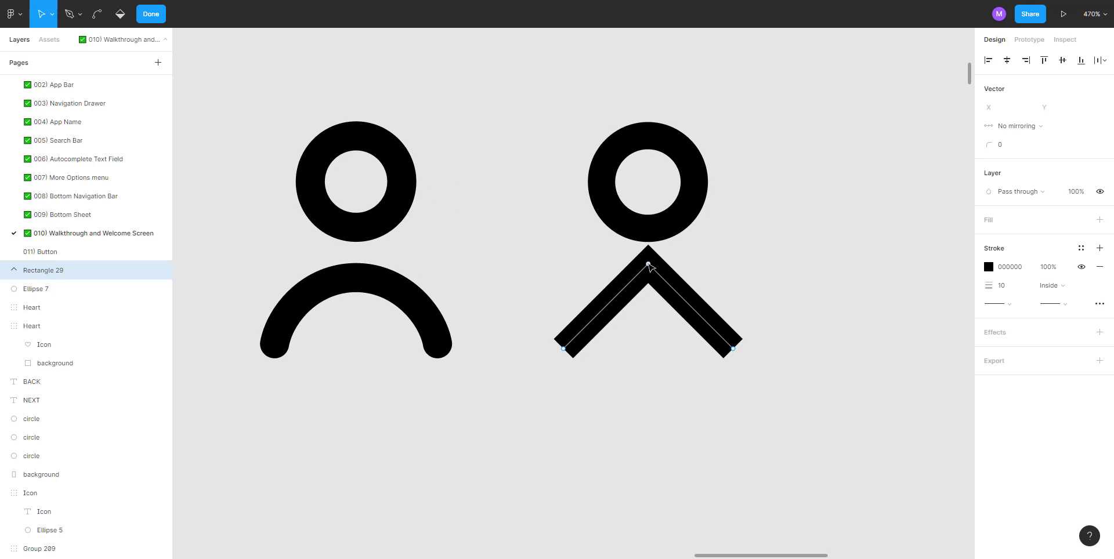
{"action": "left_click", "coordinate": [648, 264]}
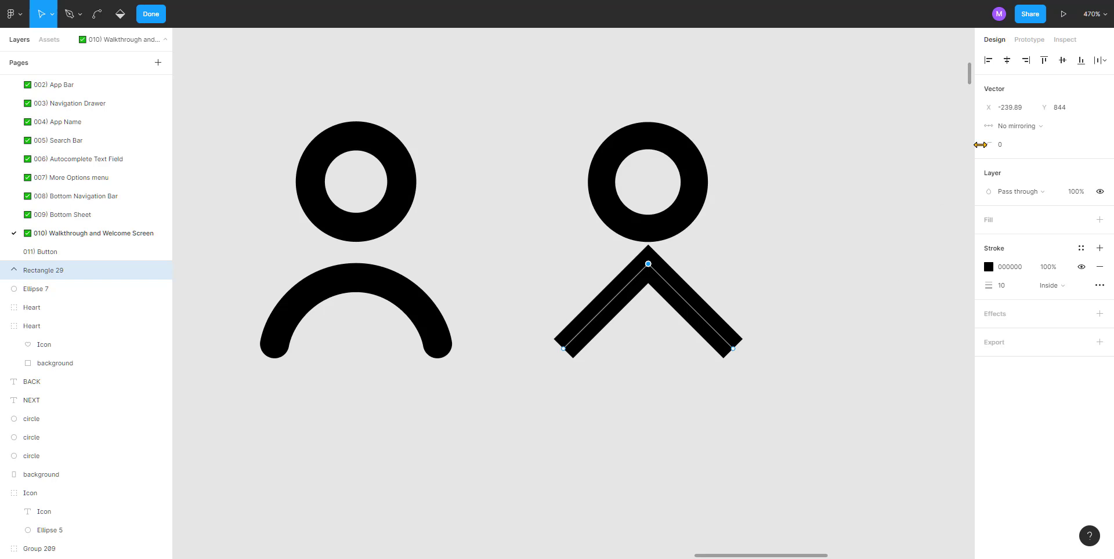
{"action": "mouse_move", "coordinate": [980, 145]}
{"action": "left_mouse_down"}
{"action": "mouse_move", "coordinate": [1036, 145]}
{"action": "mouse_move", "coordinate": [980, 146]}
{"action": "left_mouse_up"}
{"action": "left_click_drag", "start_coordinate": [788, 468], "coordinate": [535, 315]}
{"action": "left_click", "coordinate": [562, 351]}
{"action": "left_click", "coordinate": [763, 418]}
{"action": "left_click", "coordinate": [764, 427]}
{"action": "left_click", "coordinate": [767, 428]}
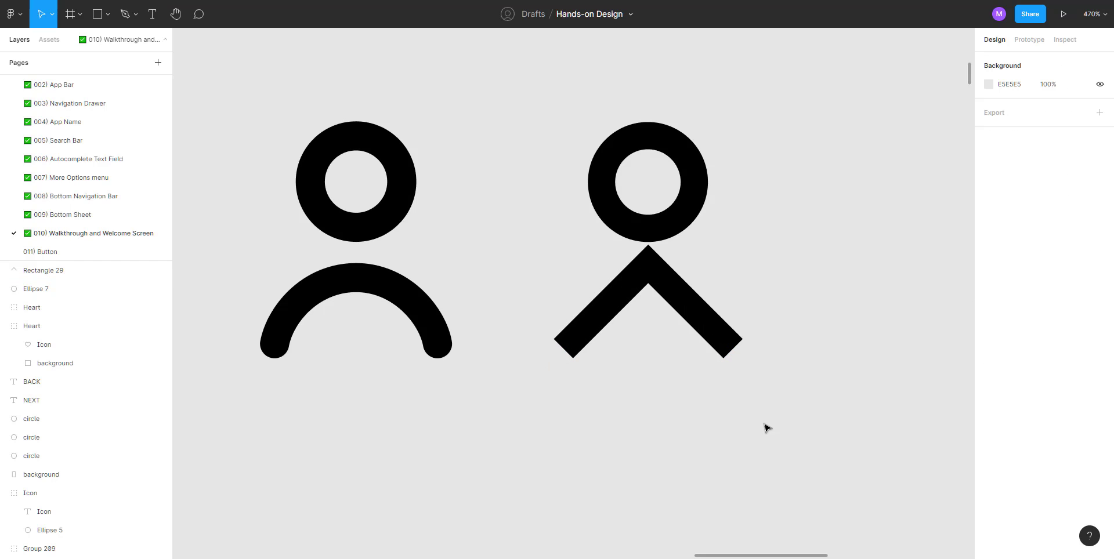
Step: Give both lower end points of the chevron a Round end cap in vector editing
{"action": "double_click", "coordinate": [722, 338]}
{"action": "left_click_drag", "start_coordinate": [750, 342], "coordinate": [525, 394]}
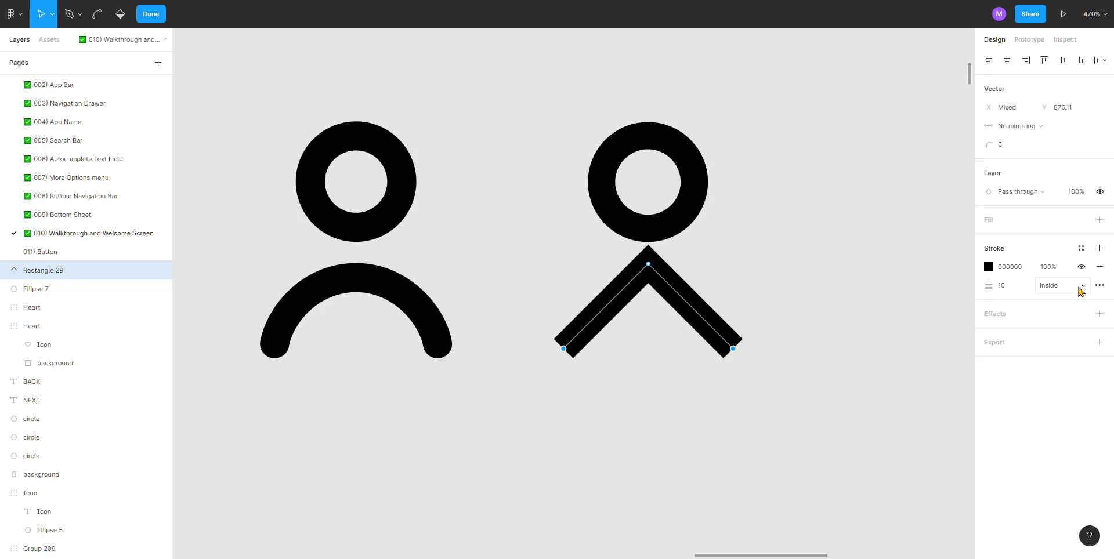
{"action": "left_click", "coordinate": [1099, 285]}
{"action": "left_click", "coordinate": [950, 343]}
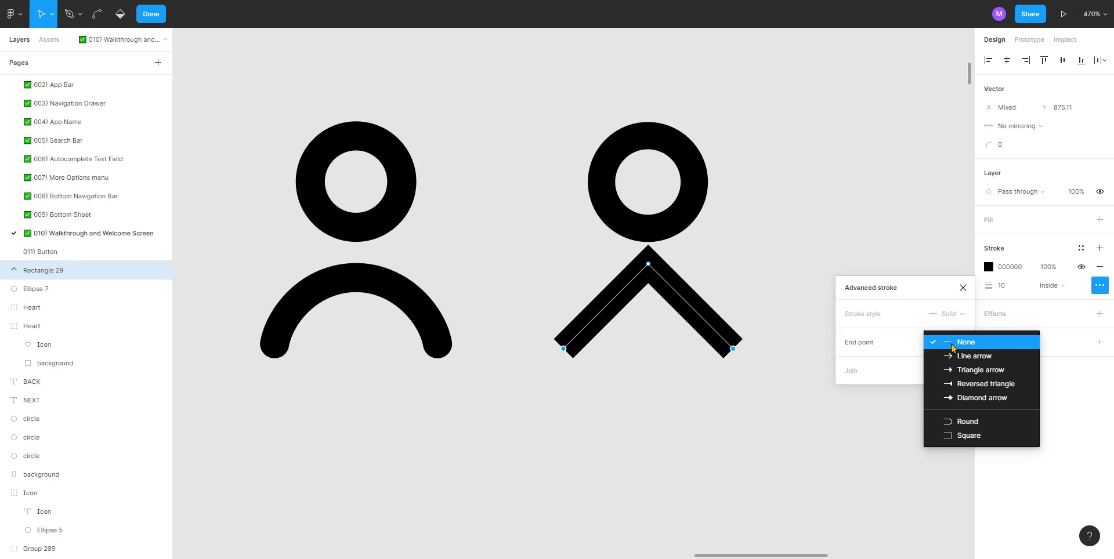
{"action": "left_click", "coordinate": [978, 422]}
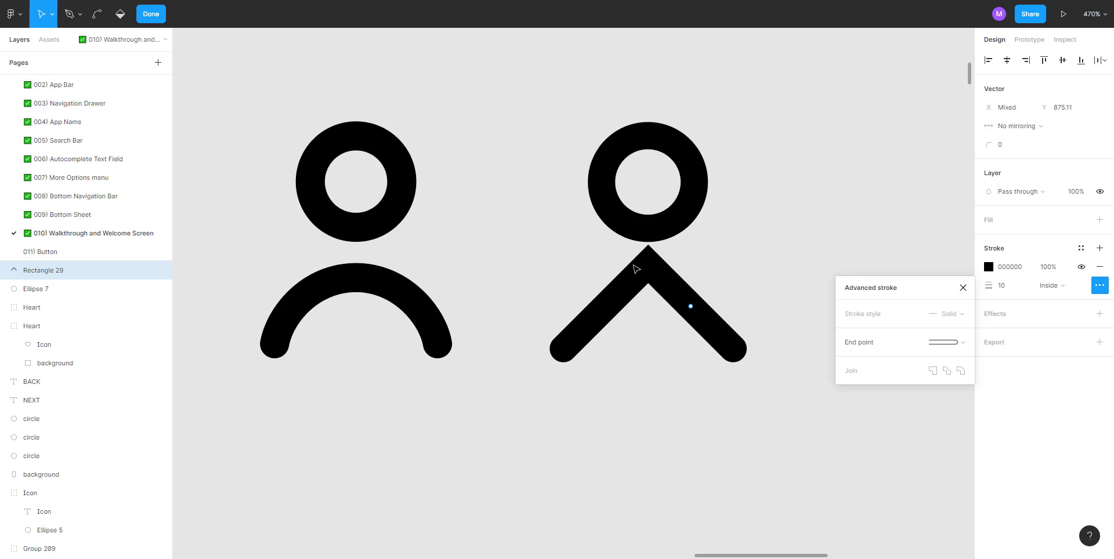
Step: Set the stroke join at the chevron's apex point to round
{"action": "left_click", "coordinate": [648, 264]}
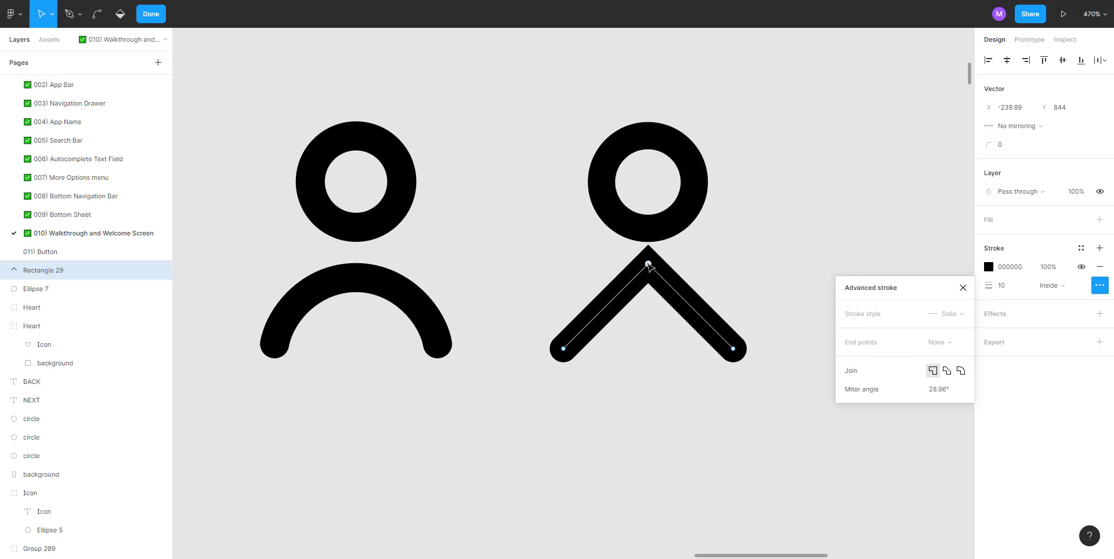
{"action": "left_click", "coordinate": [961, 370]}
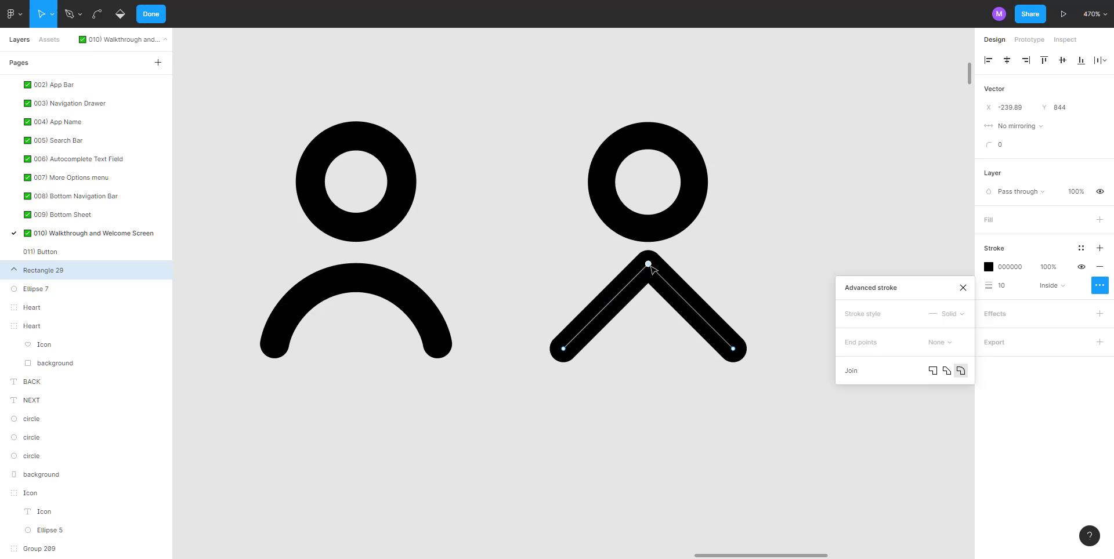
{"action": "left_click", "coordinate": [730, 264]}
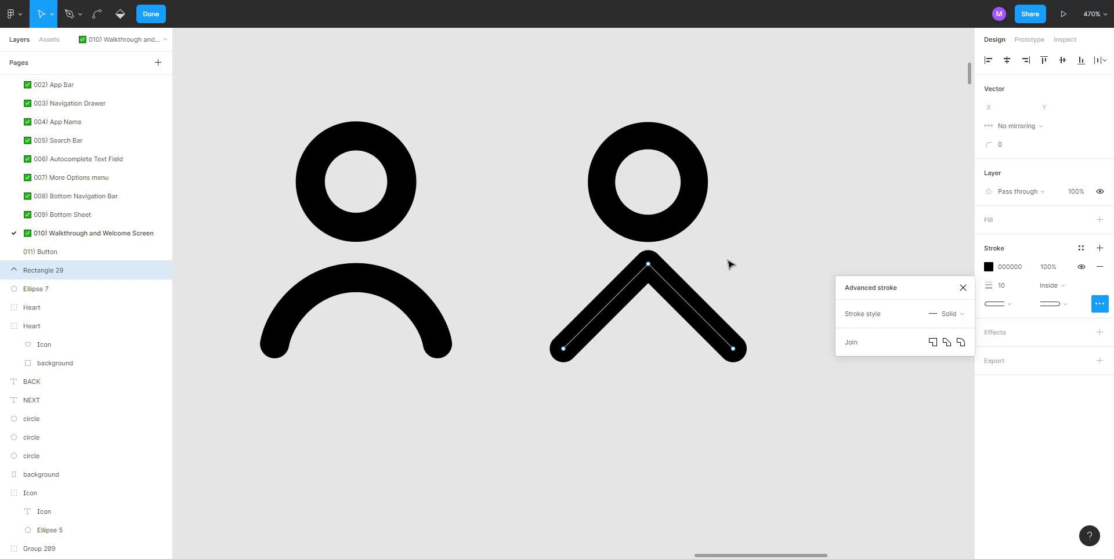
Step: Bend the chevron's apex point into a smooth curve with symmetric horizontal handles
{"action": "key", "text": "ctrl"}
{"action": "scroll", "coordinate": [654, 268], "scroll_direction": "up", "scroll_amount": 3}
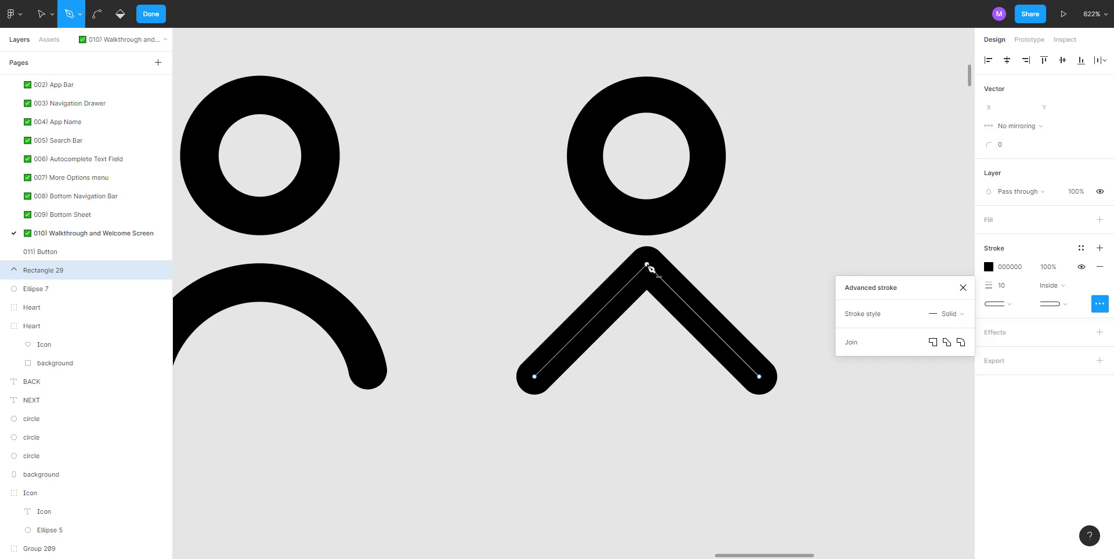
{"action": "key", "text": "ctrl+z"}
{"action": "key", "text": "ctrl+shift+z"}
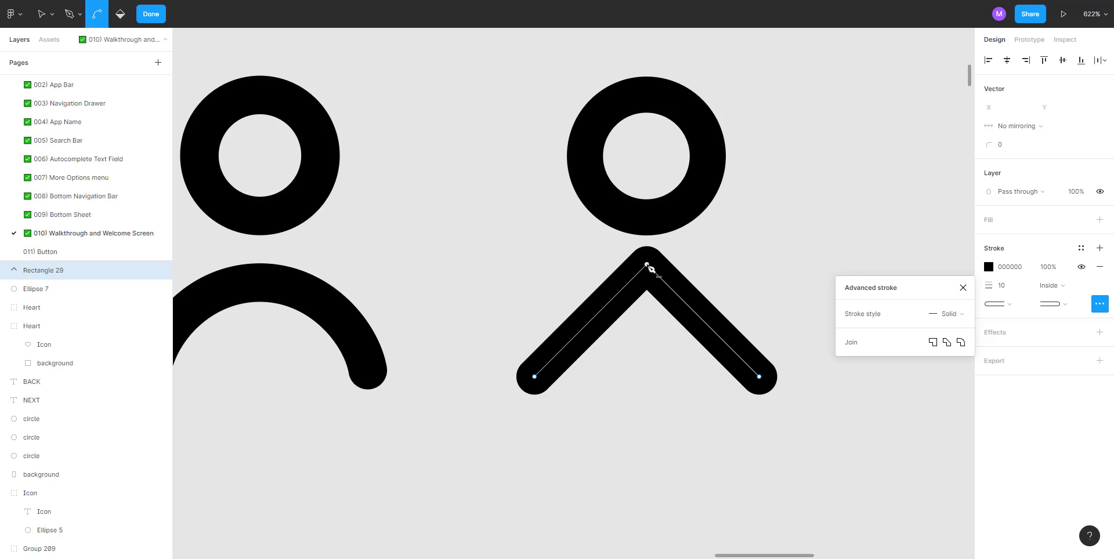
{"action": "scroll", "coordinate": [649, 268], "scroll_direction": "up", "scroll_amount": 5}
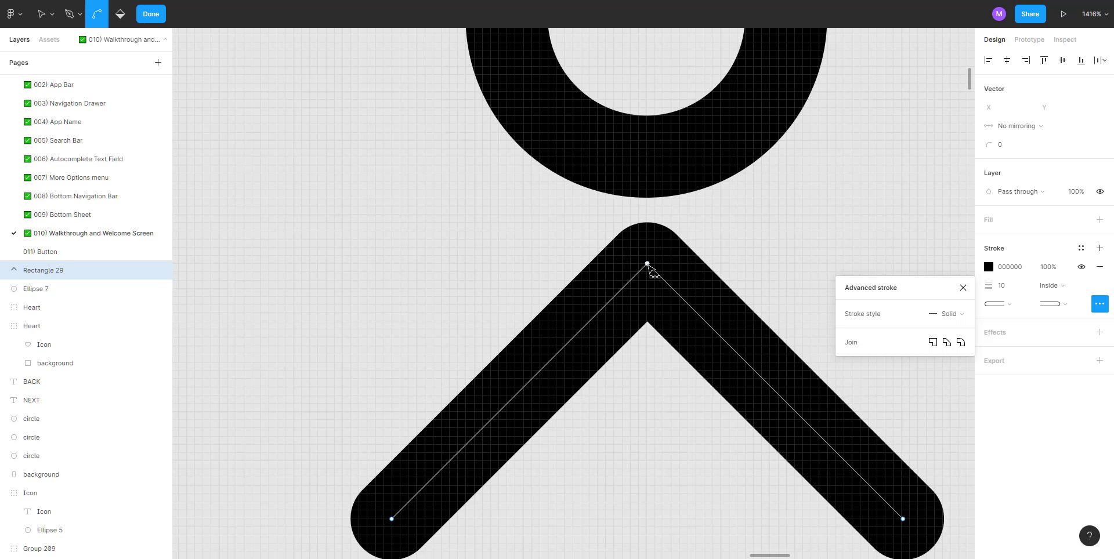
{"action": "left_click", "coordinate": [648, 263], "text": "ctrl"}
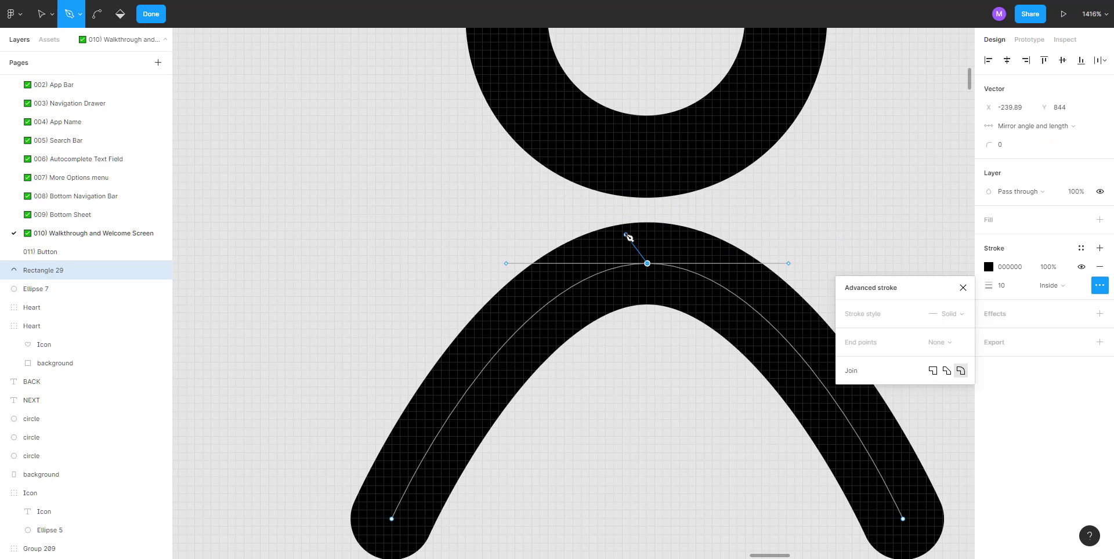
{"action": "key", "text": "Escape"}
{"action": "key", "text": "Escape"}
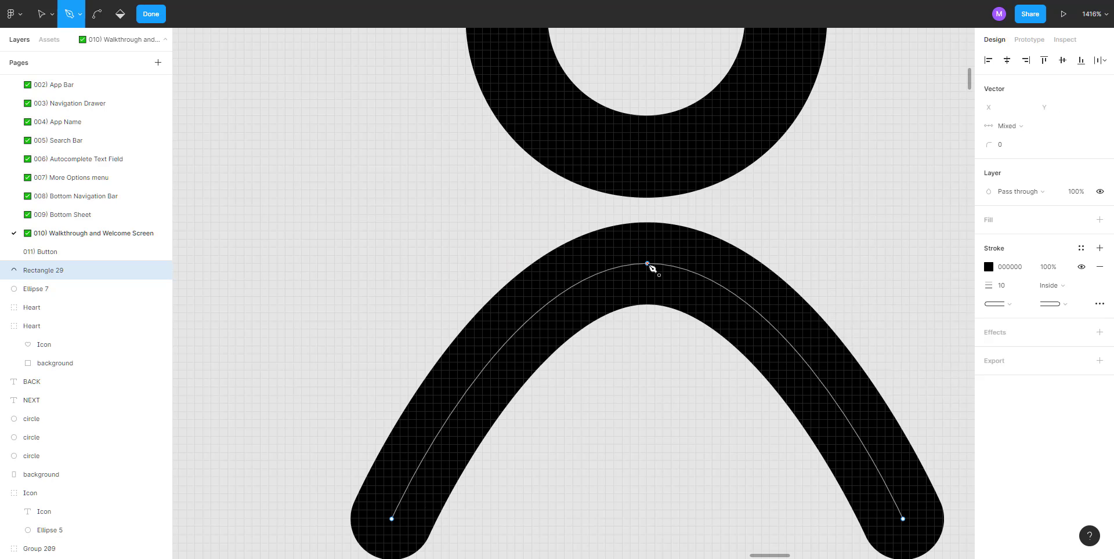
Step: Set the arch's apex point to No mirroring, try moving its right handle, and undo that handle move
{"action": "key", "text": "v"}
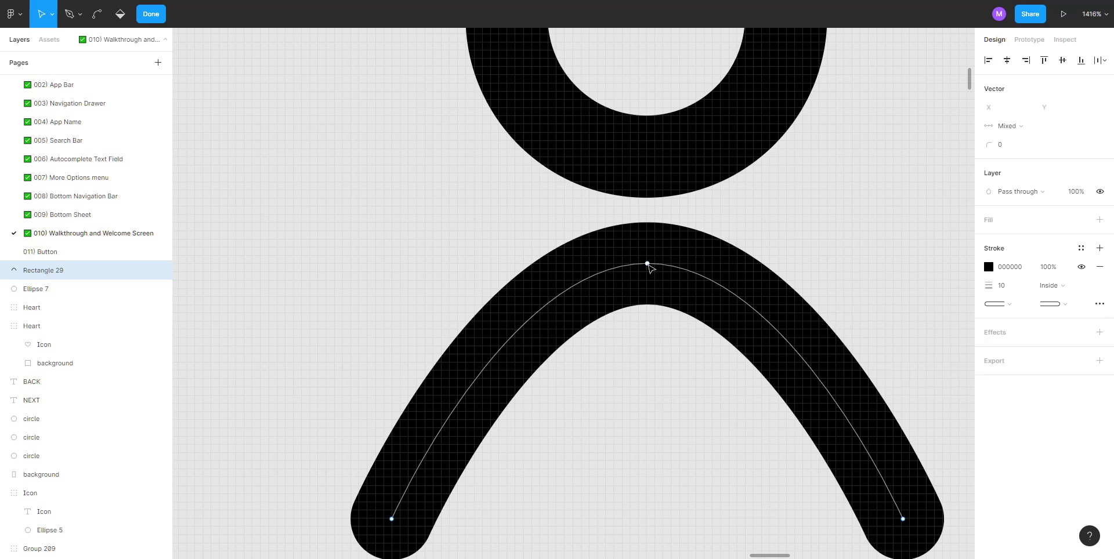
{"action": "left_click", "coordinate": [648, 264]}
{"action": "left_click", "coordinate": [1080, 129]}
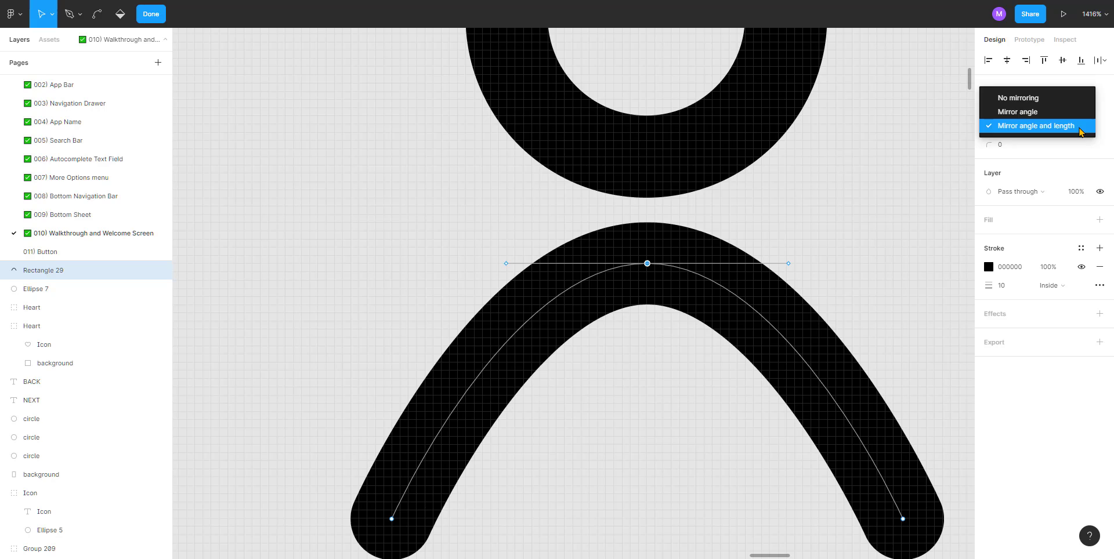
{"action": "left_click", "coordinate": [1070, 106]}
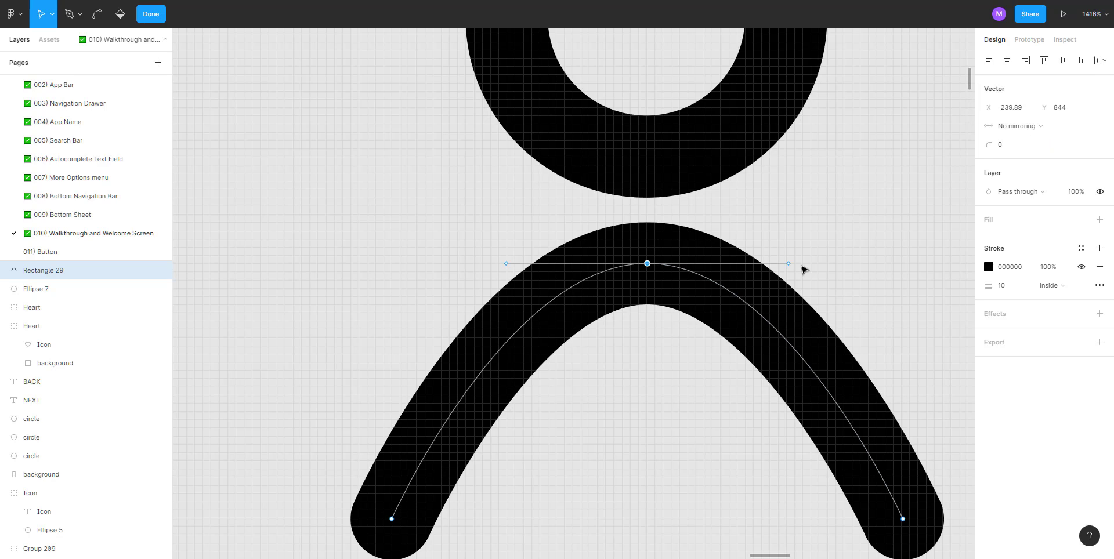
{"action": "left_click_drag", "start_coordinate": [787, 268], "coordinate": [721, 235]}
{"action": "key", "text": "ctrl+z"}
Step: Set the arch's apex point to Mirror angle, try moving its right handle, and undo that handle move
{"action": "left_click", "coordinate": [1036, 129]}
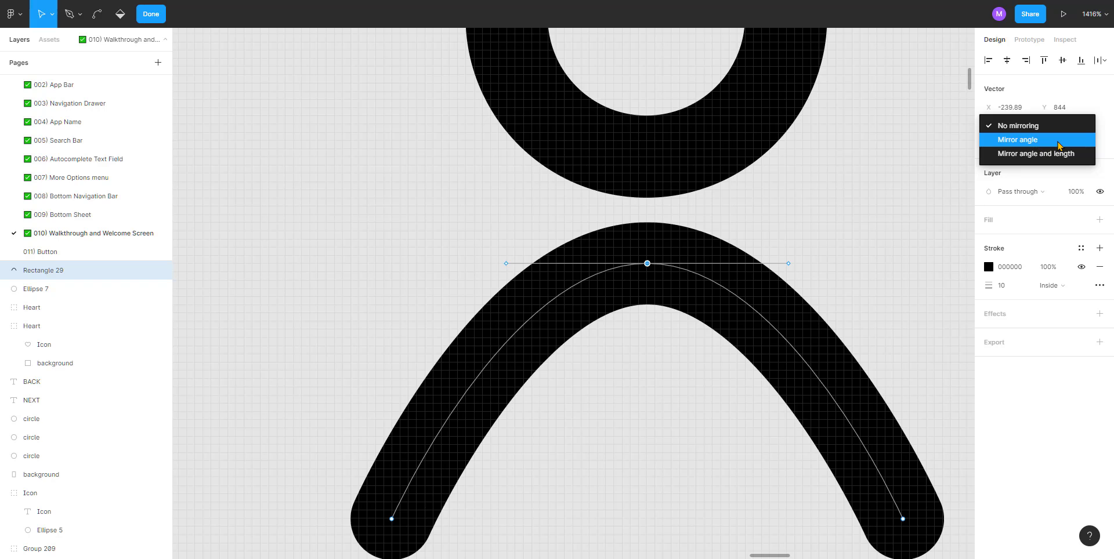
{"action": "left_click", "coordinate": [1060, 147]}
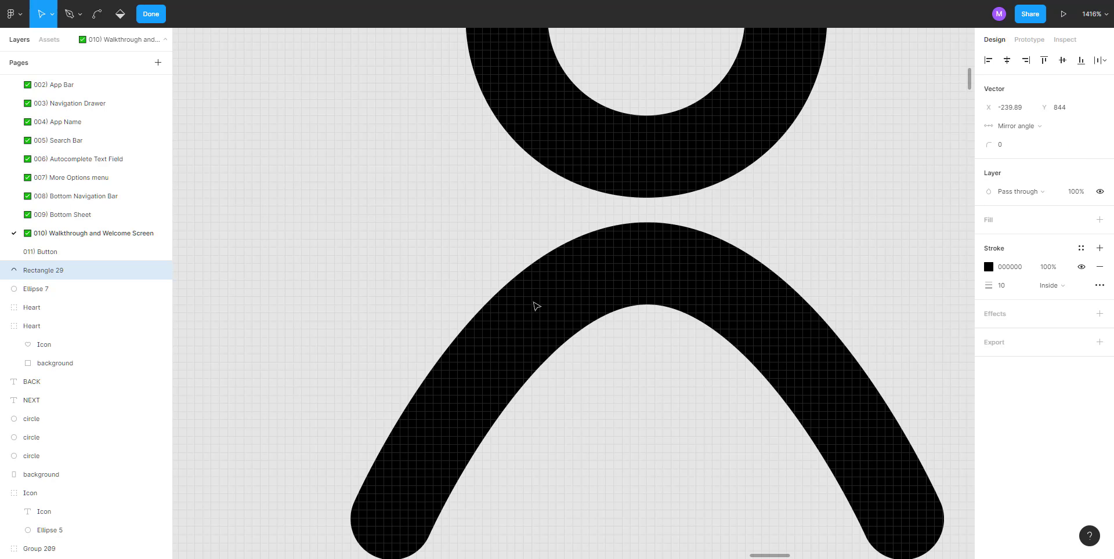
{"action": "mouse_move", "coordinate": [790, 269]}
{"action": "left_mouse_down"}
{"action": "mouse_move", "coordinate": [770, 359]}
{"action": "mouse_move", "coordinate": [587, 328]}
{"action": "mouse_move", "coordinate": [673, 370]}
{"action": "mouse_move", "coordinate": [851, 335]}
{"action": "mouse_move", "coordinate": [905, 308]}
{"action": "left_mouse_up"}
{"action": "key", "text": "ctrl+z"}
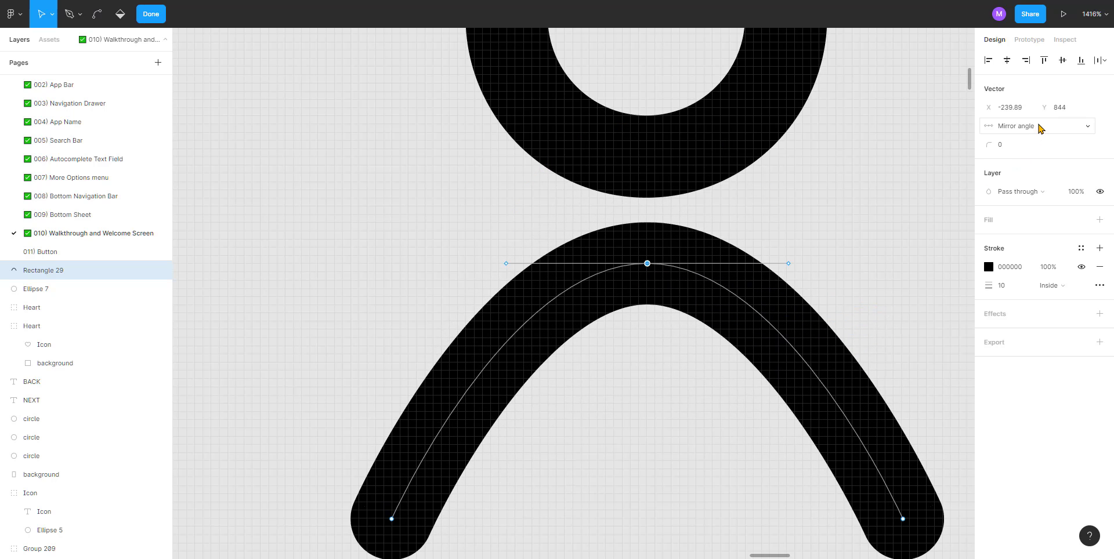
Step: Set the arch's apex point to Mirror angle and length, and lengthen its horizontal handles until they align with the lower end points
{"action": "left_click", "coordinate": [1039, 127]}
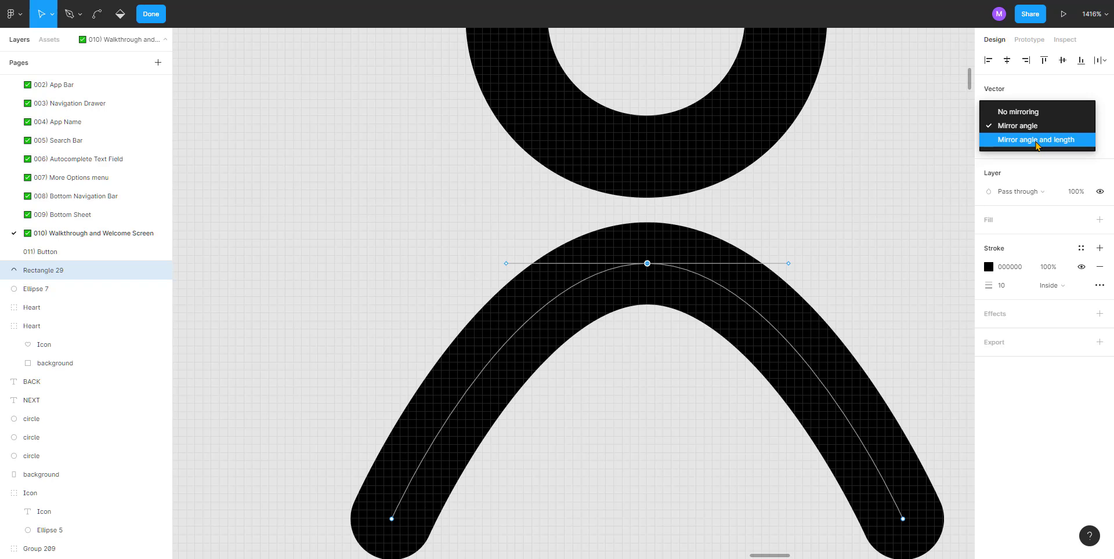
{"action": "left_click", "coordinate": [1035, 140]}
{"action": "left_click", "coordinate": [647, 263]}
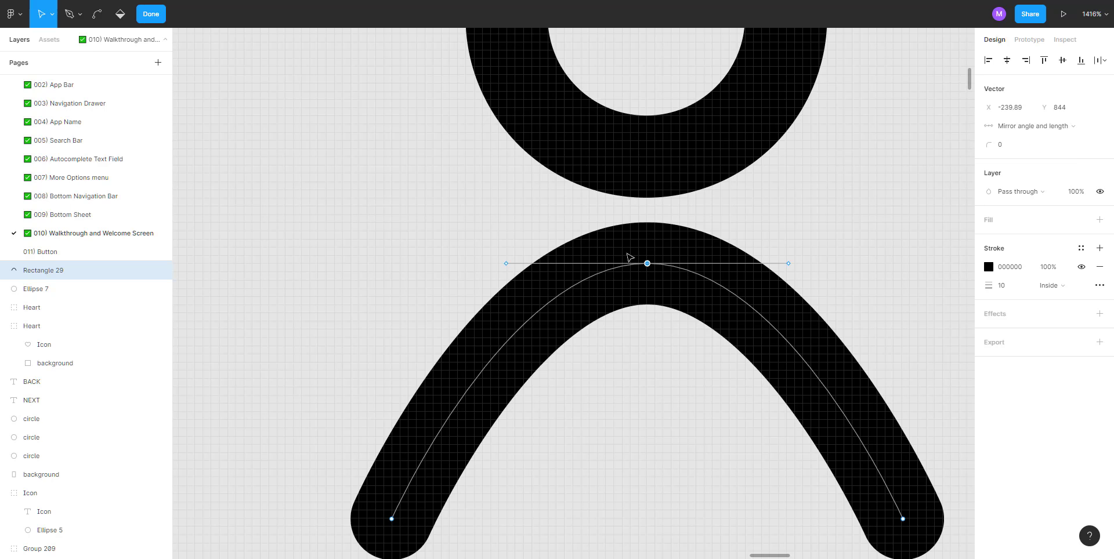
{"action": "left_click_drag", "start_coordinate": [827, 268], "coordinate": [791, 263]}
{"action": "scroll", "coordinate": [667, 270], "scroll_direction": "down", "scroll_amount": 3}
{"action": "scroll", "coordinate": [673, 272], "scroll_direction": "down", "scroll_amount": 2}
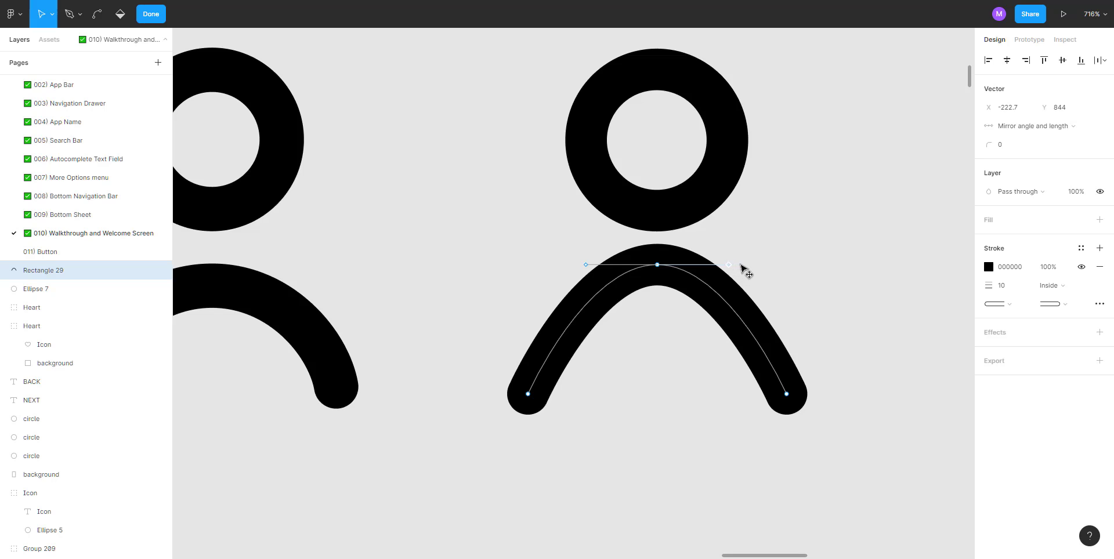
{"action": "left_click_drag", "start_coordinate": [740, 266], "coordinate": [788, 268]}
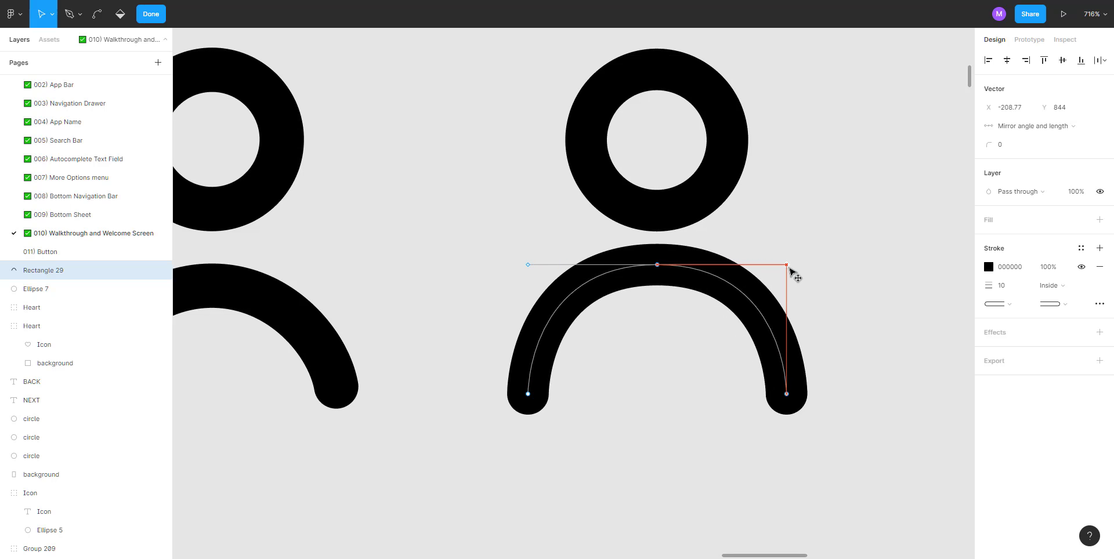
Step: Lower the arch's apex point to Y 847 and leave vector editing
{"action": "scroll", "coordinate": [688, 323], "scroll_direction": "down", "scroll_amount": 3}
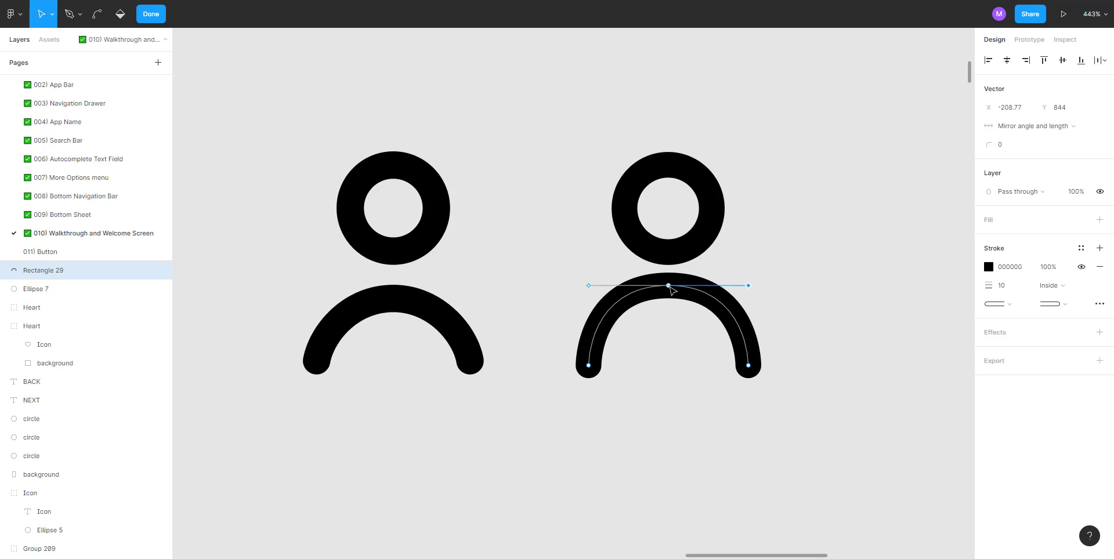
{"action": "left_click_drag", "start_coordinate": [670, 287], "coordinate": [669, 293]}
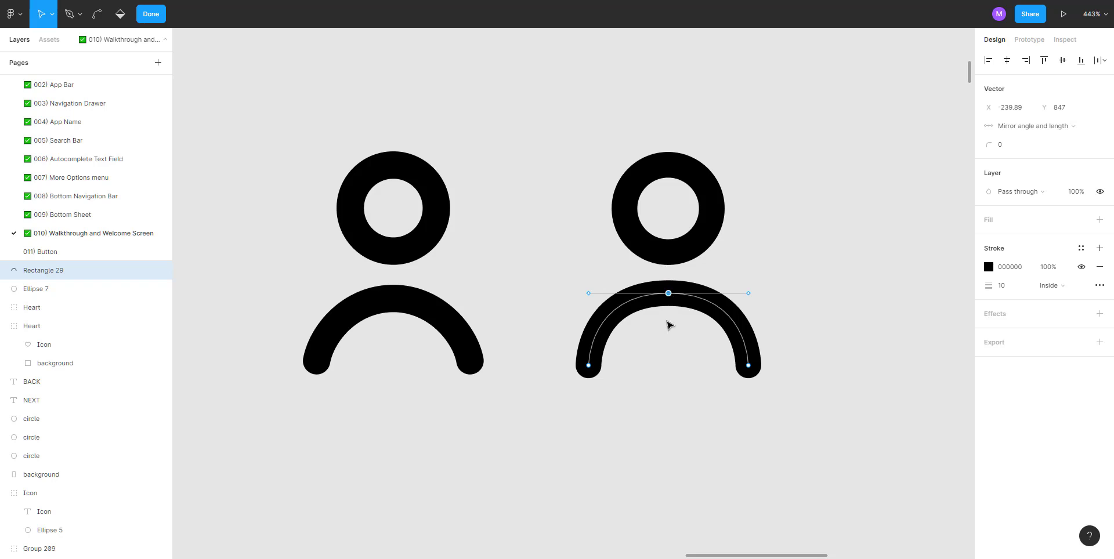
{"action": "left_click", "coordinate": [657, 360]}
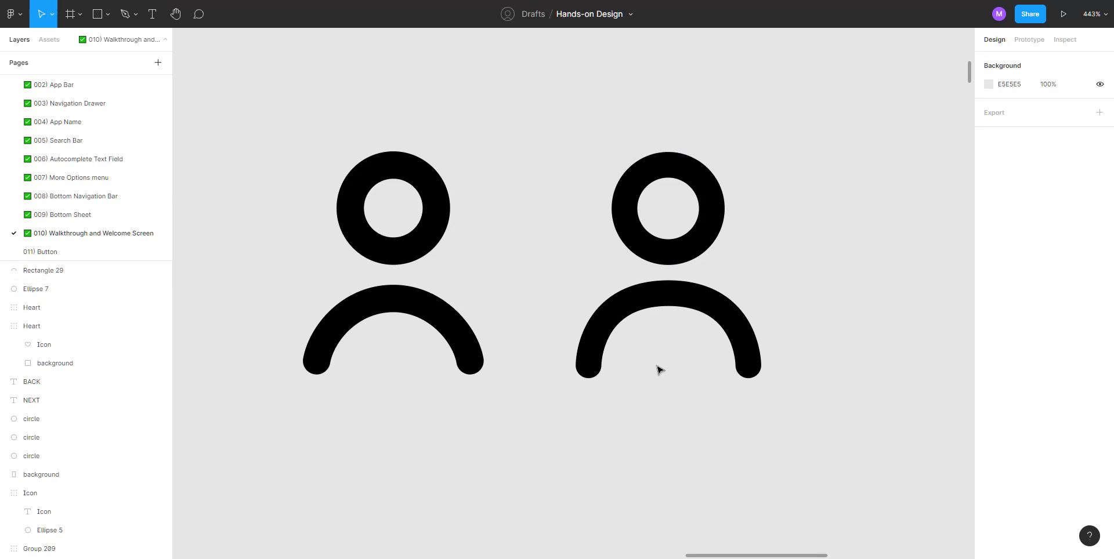
Step: Rename both the new head ring layer and the shoulder arc layer to "shape"
{"action": "scroll", "coordinate": [656, 364], "scroll_direction": "down", "scroll_amount": 3}
{"action": "left_click", "coordinate": [638, 249]}
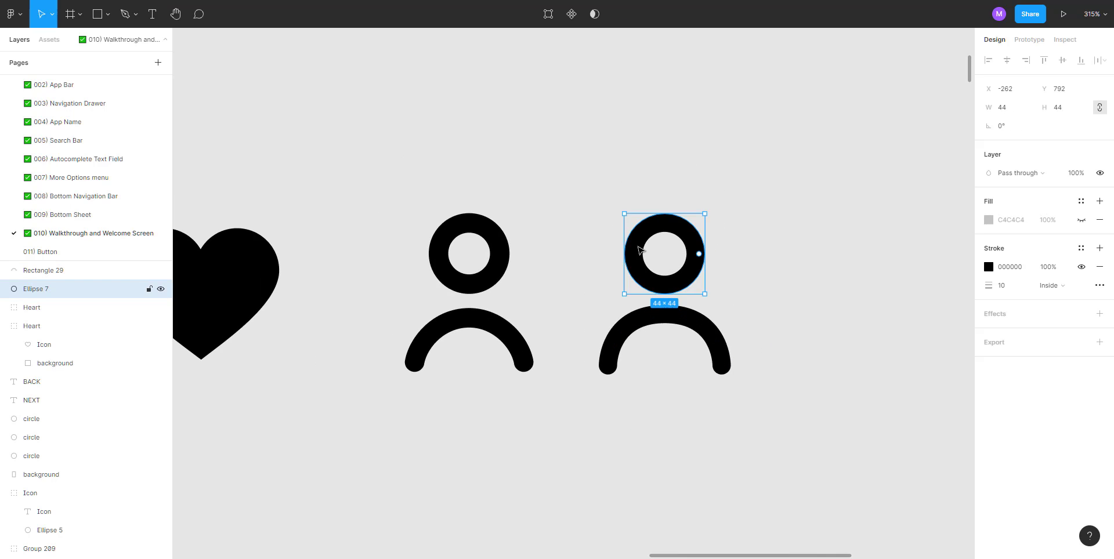
{"action": "double_click", "coordinate": [36, 289]}
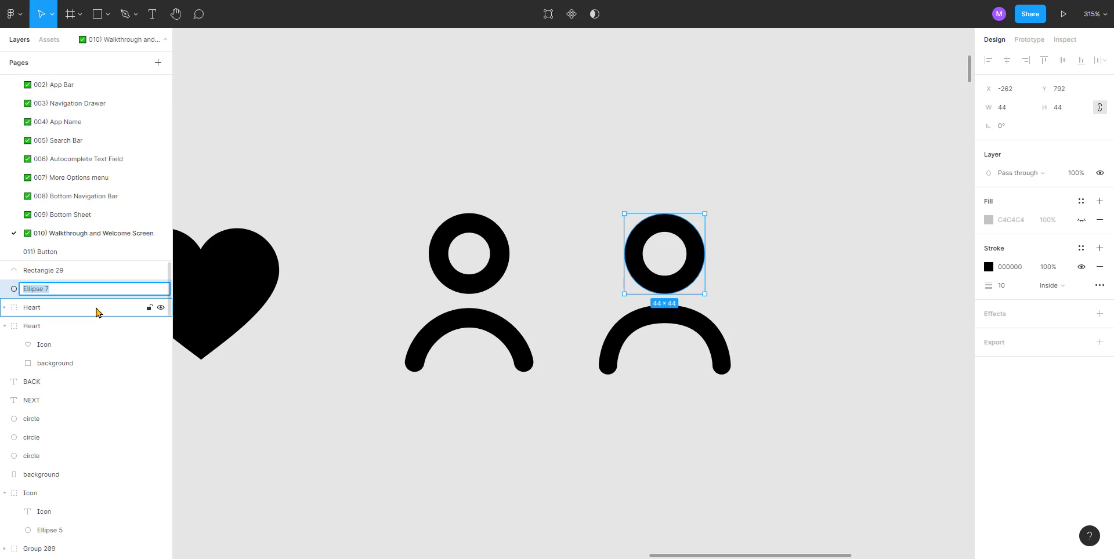
{"action": "type", "text": "shape"}
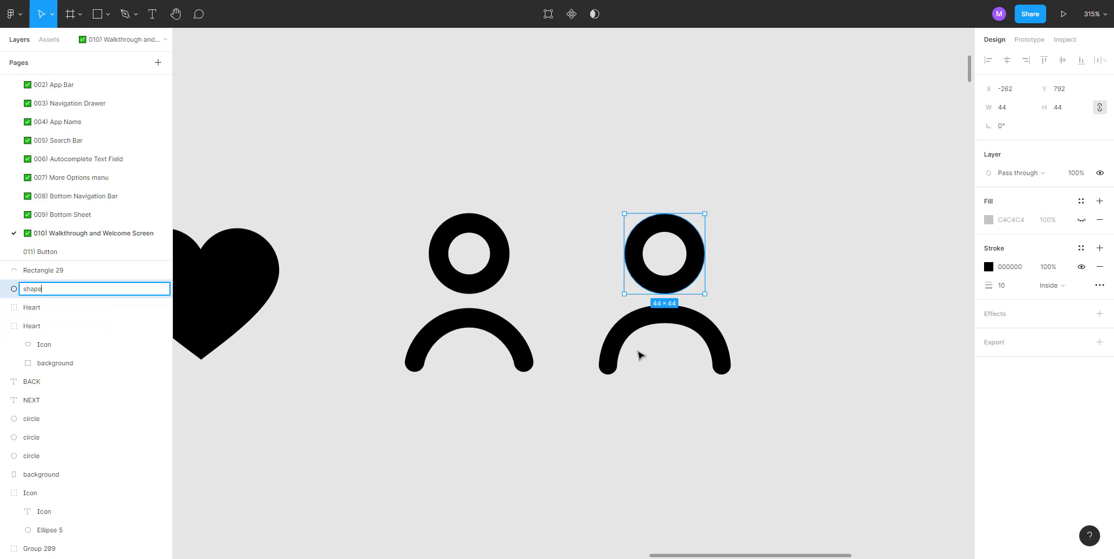
{"action": "left_click", "coordinate": [641, 320]}
{"action": "double_click", "coordinate": [64, 272]}
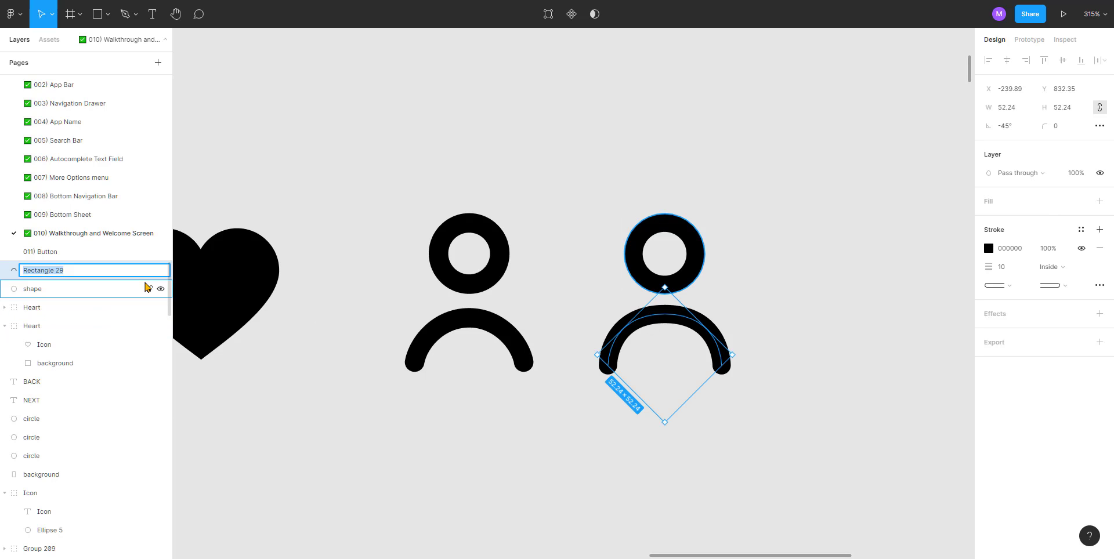
{"action": "type", "text": "shape"}
{"action": "key", "text": "Return"}
Step: Group the new head ring and shoulder arc, and name the group "User"
{"action": "left_click_drag", "start_coordinate": [595, 179], "coordinate": [812, 462]}
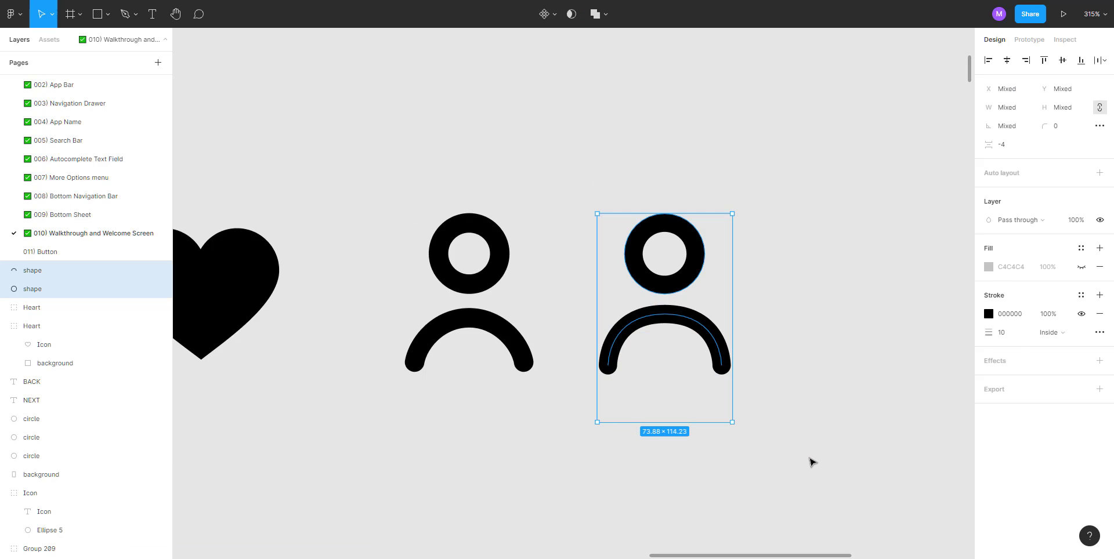
{"action": "key", "text": "ctrl+g"}
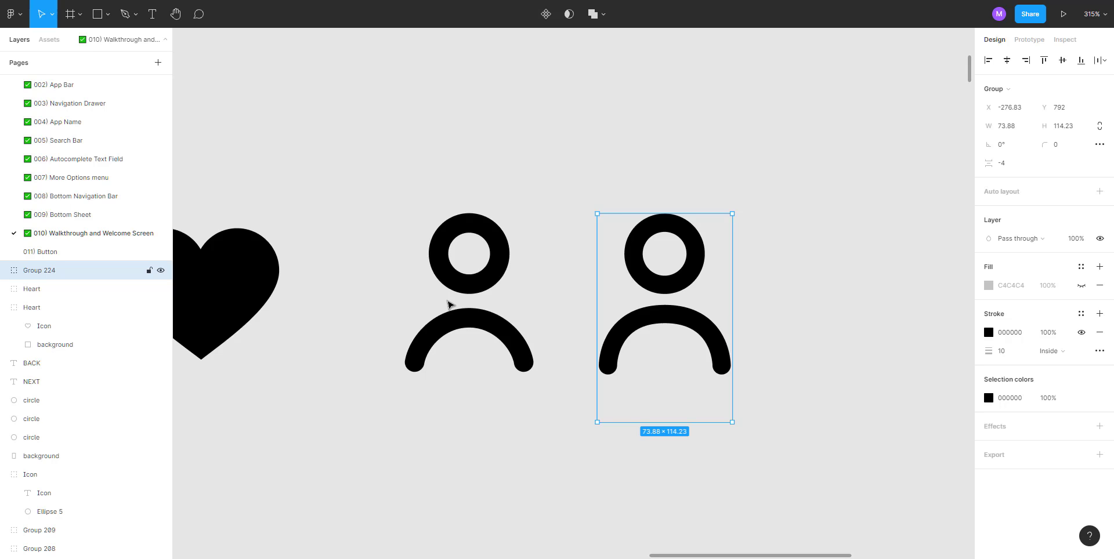
{"action": "double_click", "coordinate": [35, 273]}
{"action": "type", "text": "U"}
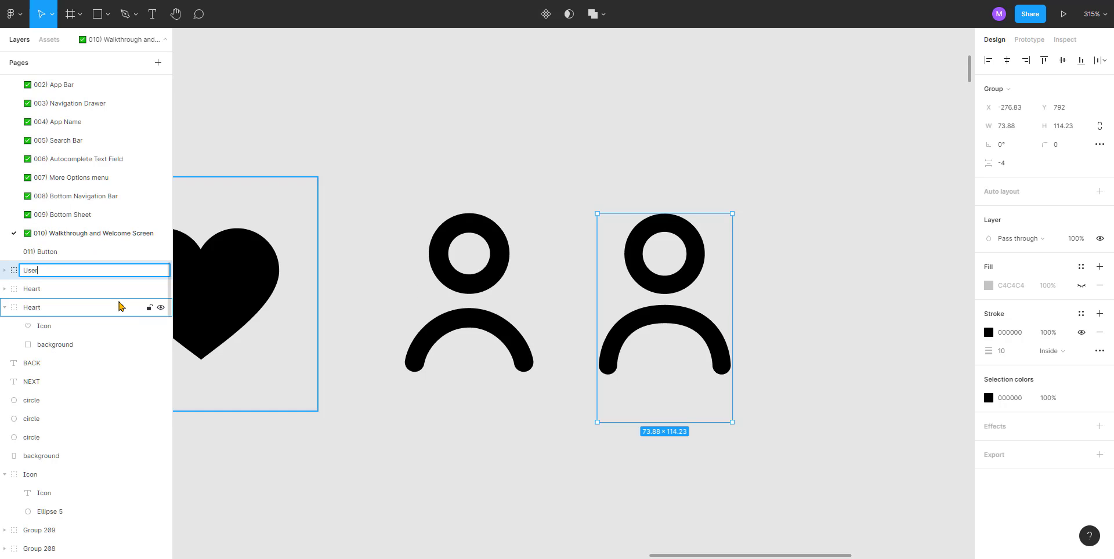
{"action": "type", "text": "ser"}
{"action": "key", "text": "Return"}
{"action": "left_click", "coordinate": [748, 348]}
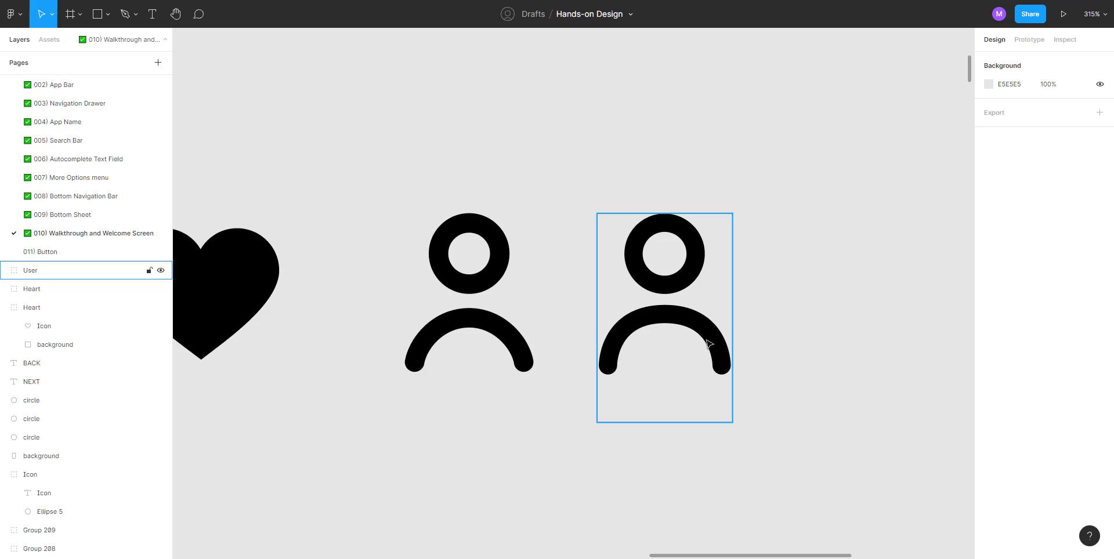
Step: Outline the stroke of the shoulder arc inside the User group
{"action": "double_click", "coordinate": [709, 343]}
{"action": "scroll", "coordinate": [710, 345], "scroll_direction": "up", "scroll_amount": 1}
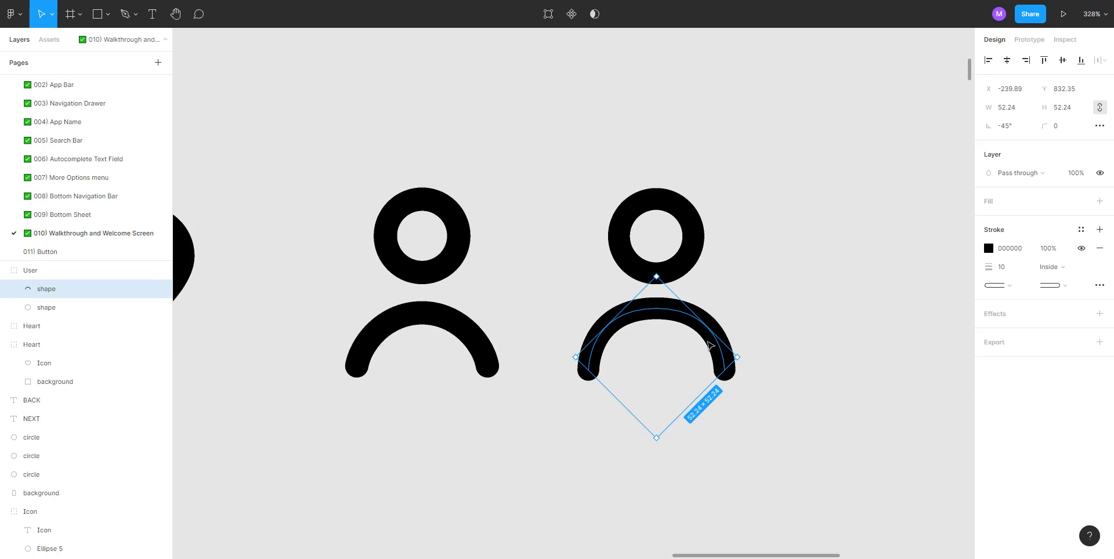
{"action": "scroll", "coordinate": [696, 378], "scroll_direction": "up", "scroll_amount": 1}
{"action": "scroll", "coordinate": [691, 441], "scroll_direction": "up", "scroll_amount": 1}
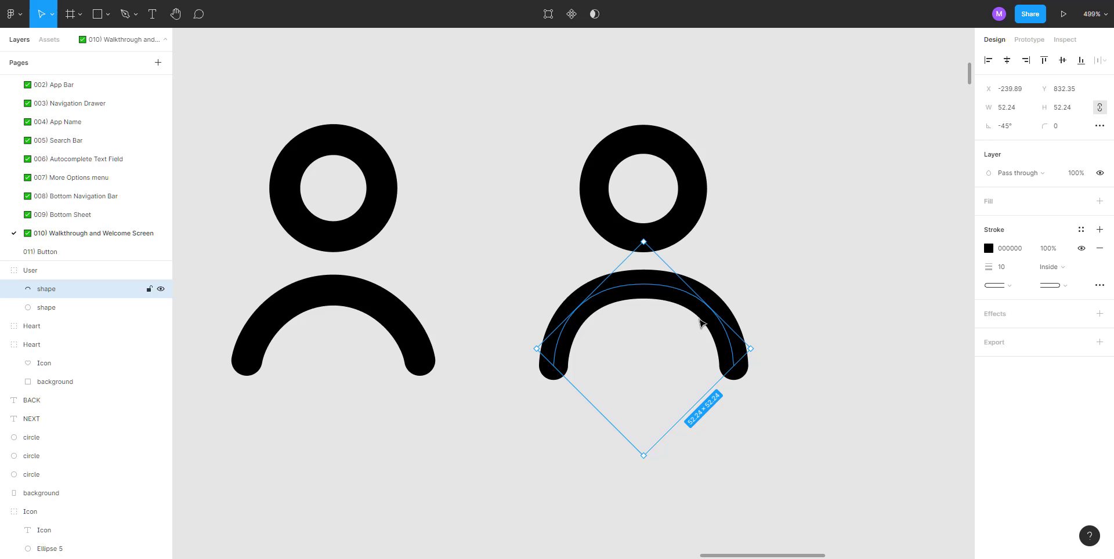
{"action": "key", "text": "ctrl+alt+o"}
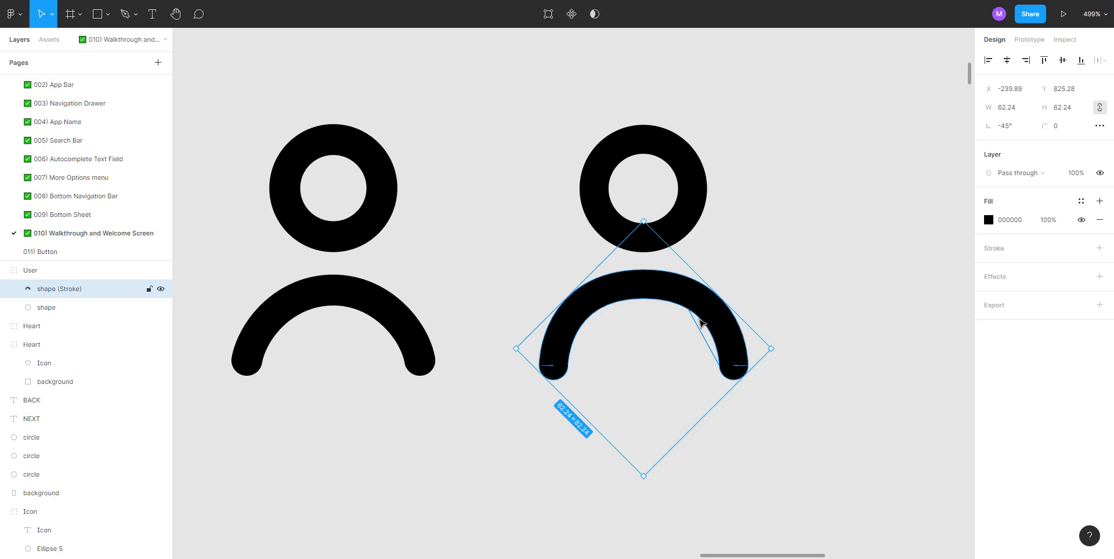
Step: Inspect the outlined shoulder arc's points in vector editing, and undo the stroke outlining
{"action": "left_click", "coordinate": [747, 314]}
{"action": "left_click", "coordinate": [724, 330]}
{"action": "double_click", "coordinate": [724, 330]}
{"action": "double_click", "coordinate": [722, 336]}
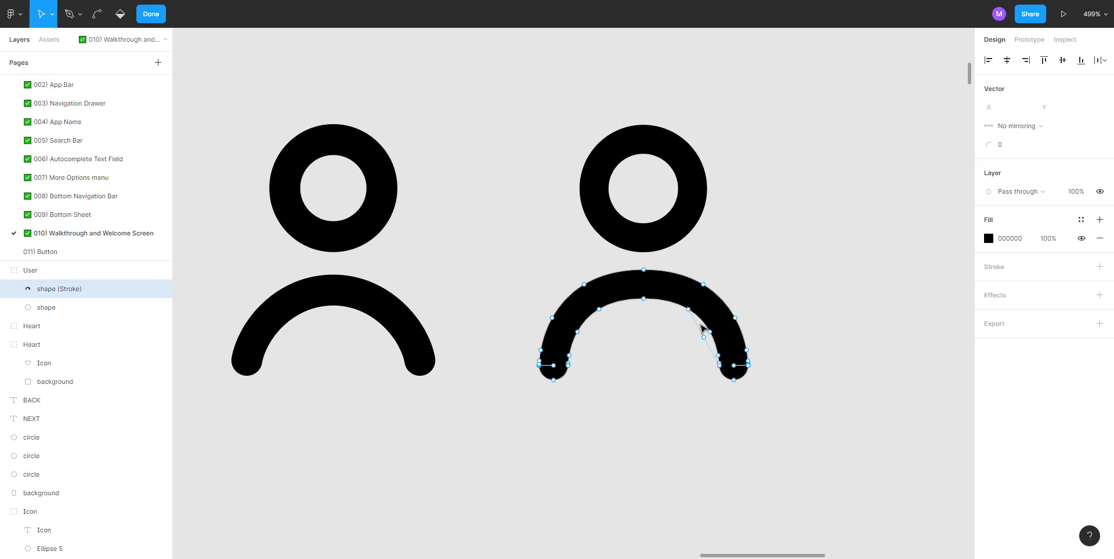
{"action": "key", "text": "ctrl+z"}
{"action": "key", "text": "Escape"}
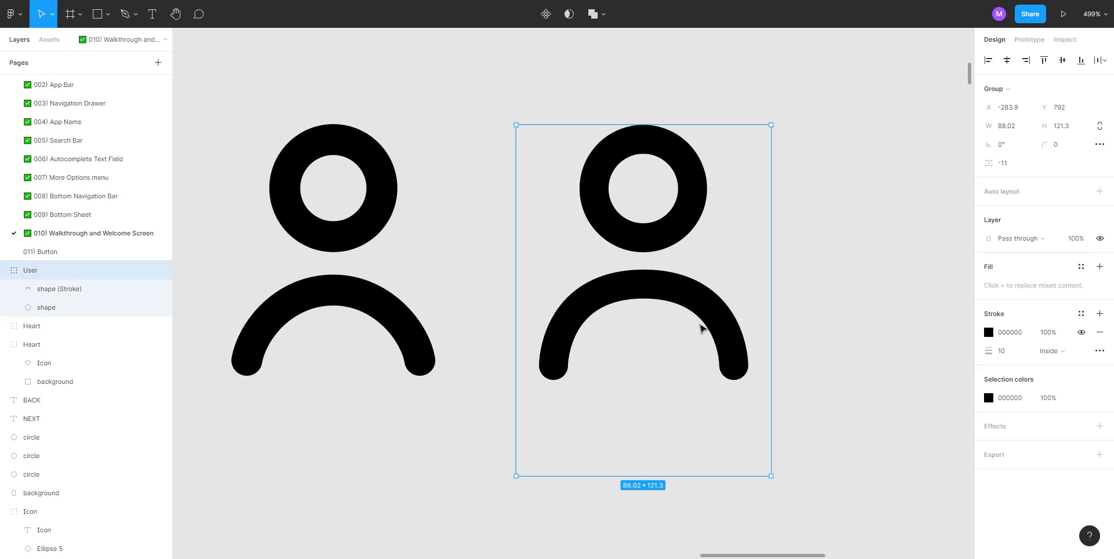
{"action": "key", "text": "Escape"}
Step: Examine the shoulder arc's points and the mirroring options of its right end point in vector editing
{"action": "double_click", "coordinate": [712, 326]}
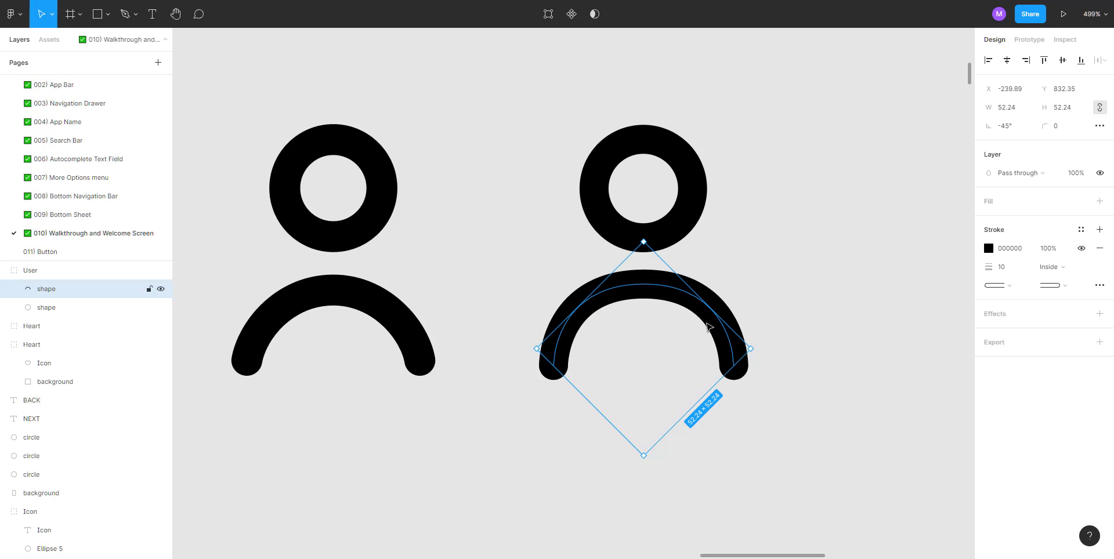
{"action": "scroll", "coordinate": [706, 326], "scroll_direction": "up", "scroll_amount": 3}
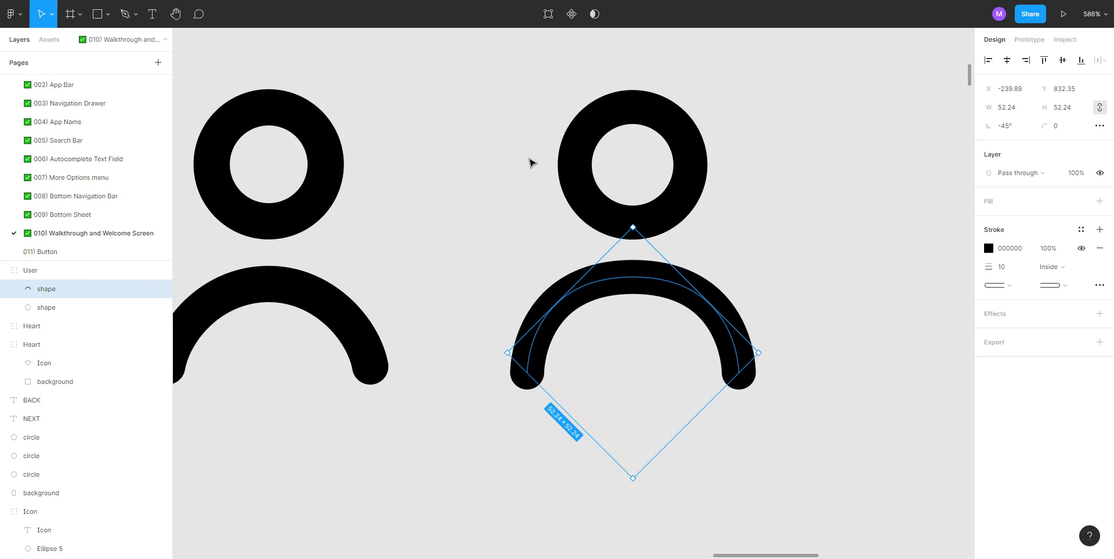
{"action": "double_click", "coordinate": [705, 294]}
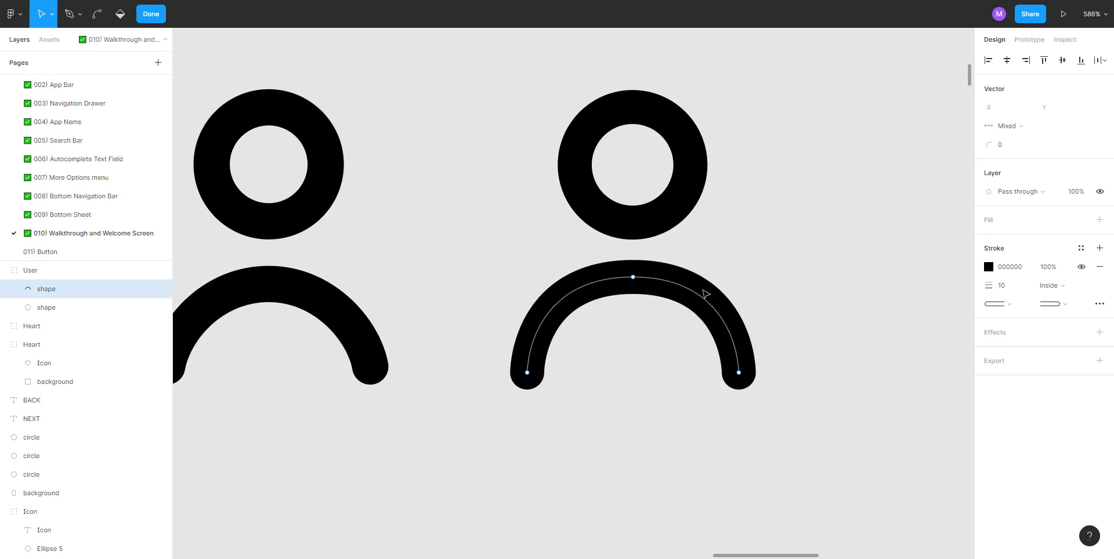
{"action": "left_click", "coordinate": [739, 374]}
{"action": "key", "text": "ctrl"}
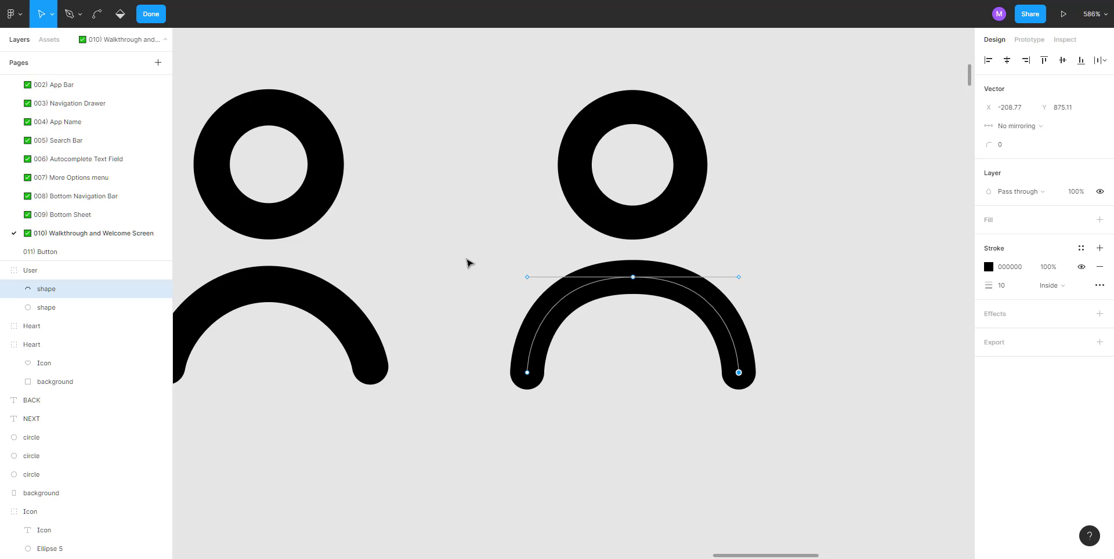
{"action": "left_click_drag", "start_coordinate": [468, 261], "coordinate": [808, 456]}
{"action": "key", "text": "ctrl"}
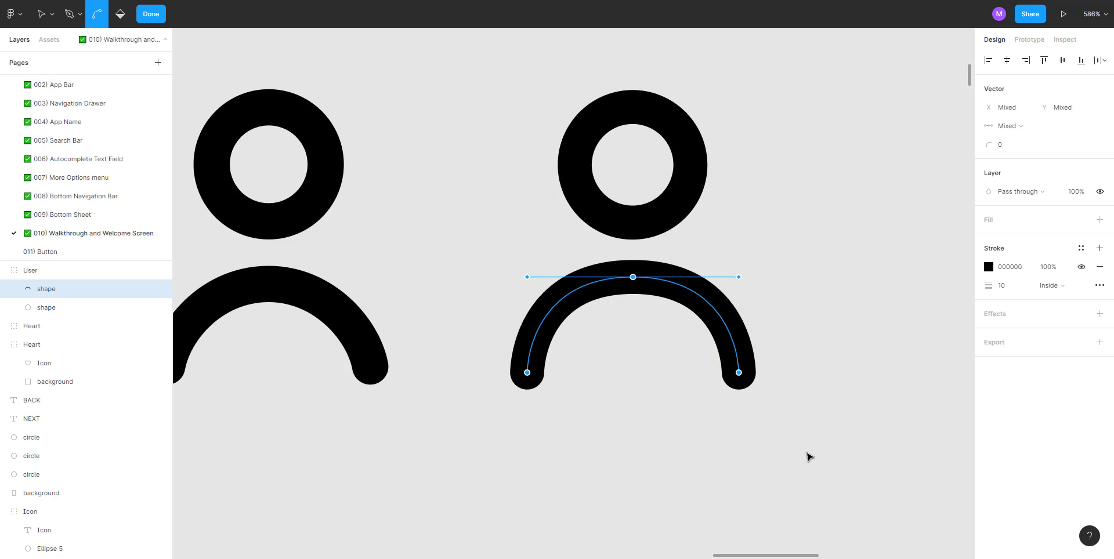
{"action": "key", "text": "ctrl"}
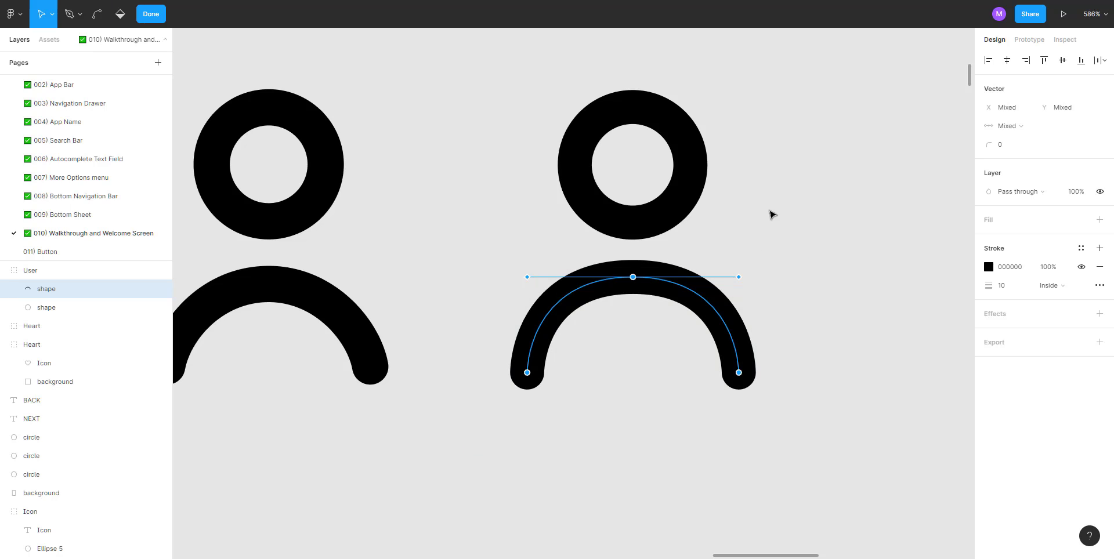
{"action": "left_click_drag", "start_coordinate": [783, 351], "coordinate": [688, 414]}
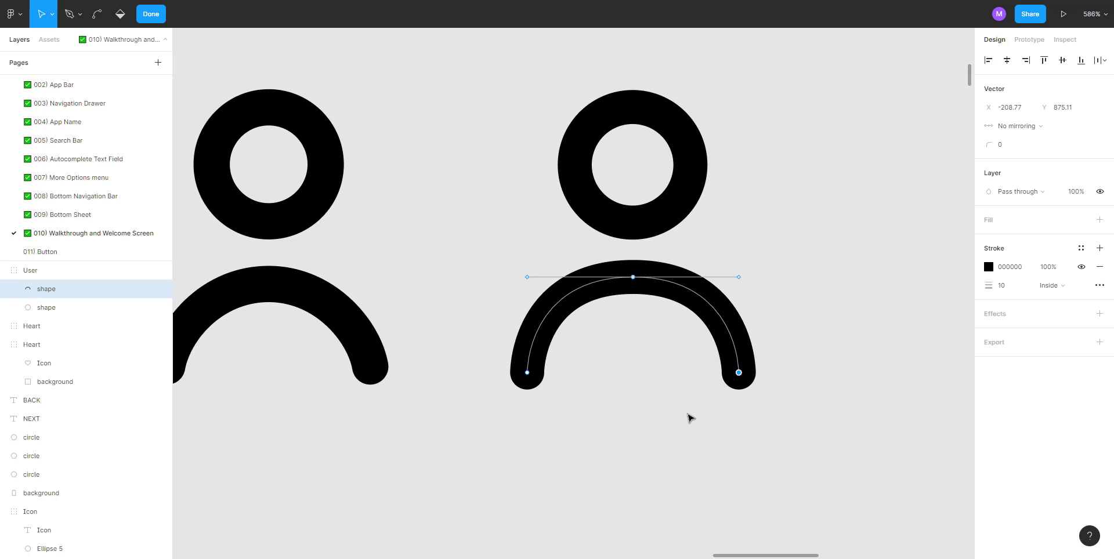
{"action": "left_click", "coordinate": [1044, 127]}
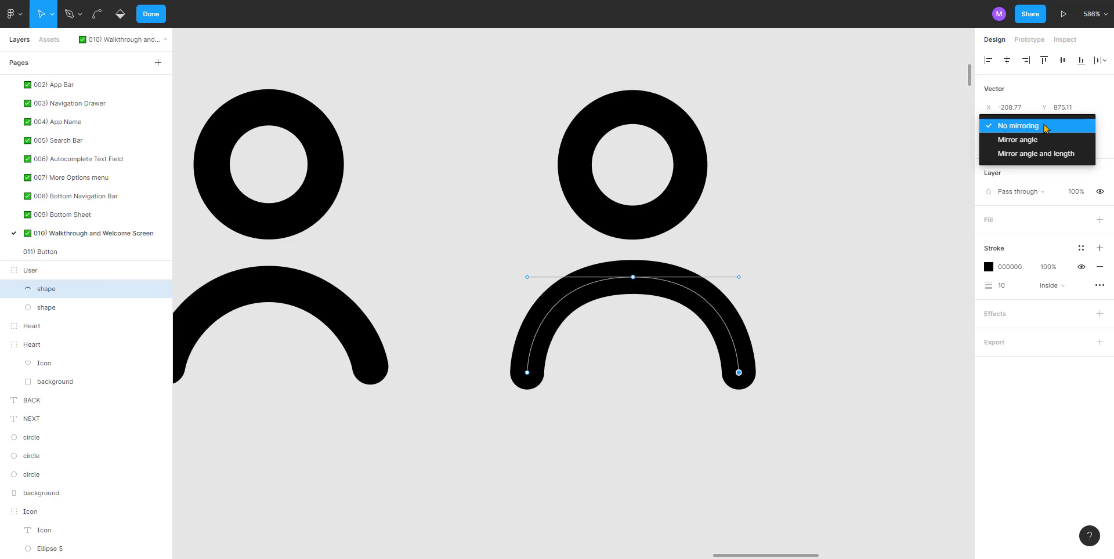
{"action": "double_click", "coordinate": [632, 366]}
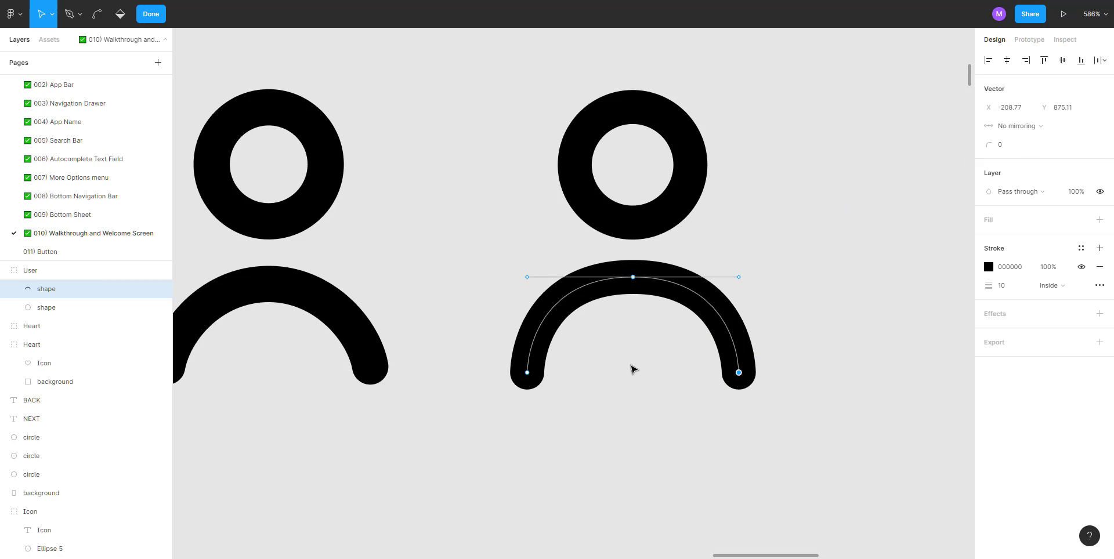
{"action": "left_click", "coordinate": [632, 292]}
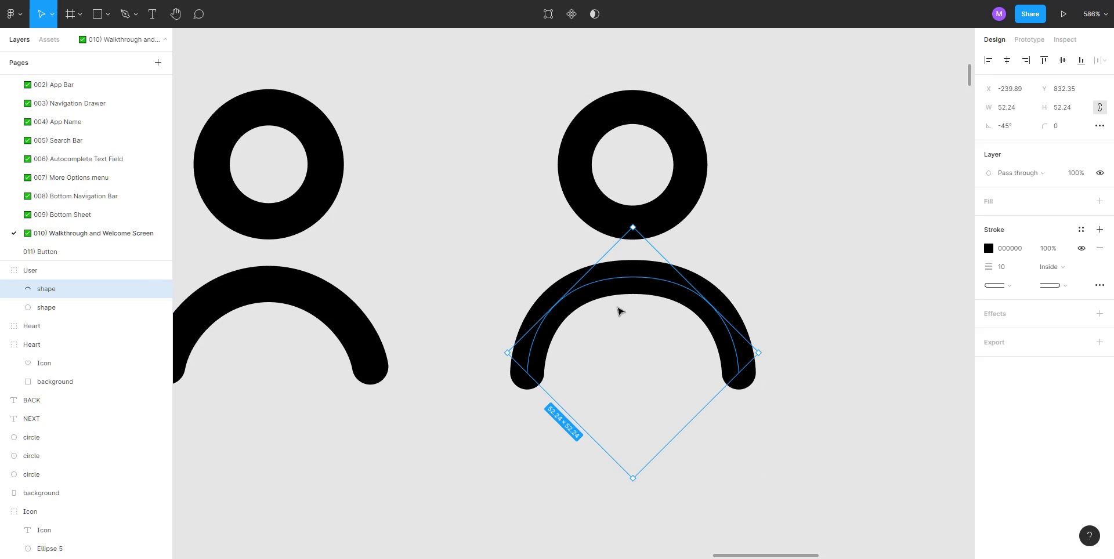
Step: Inspect the top point and both end points of the shoulder arc in vector editing, and leave the editing mode
{"action": "left_click", "coordinate": [548, 14]}
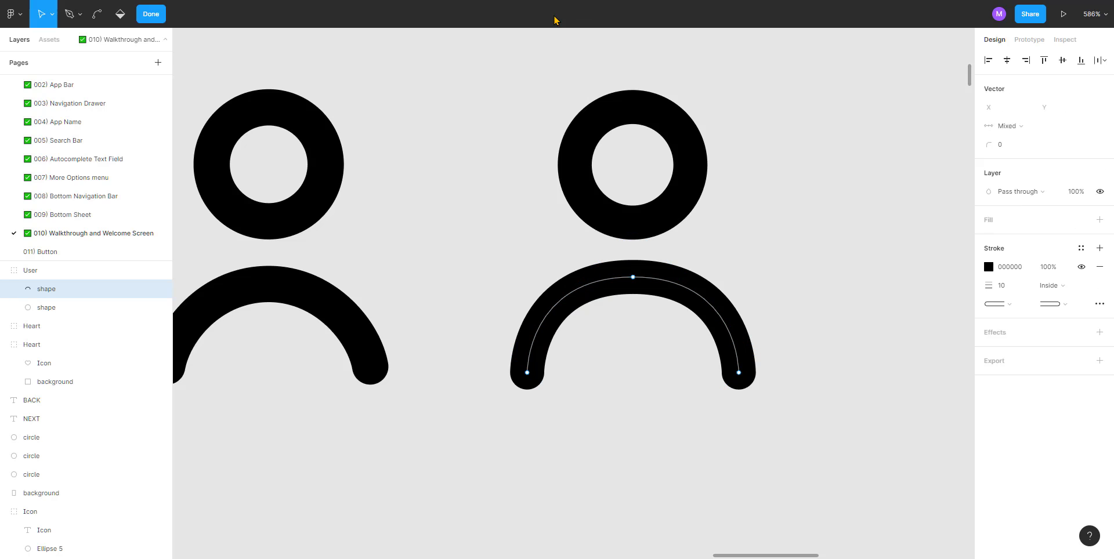
{"action": "left_click", "coordinate": [634, 277]}
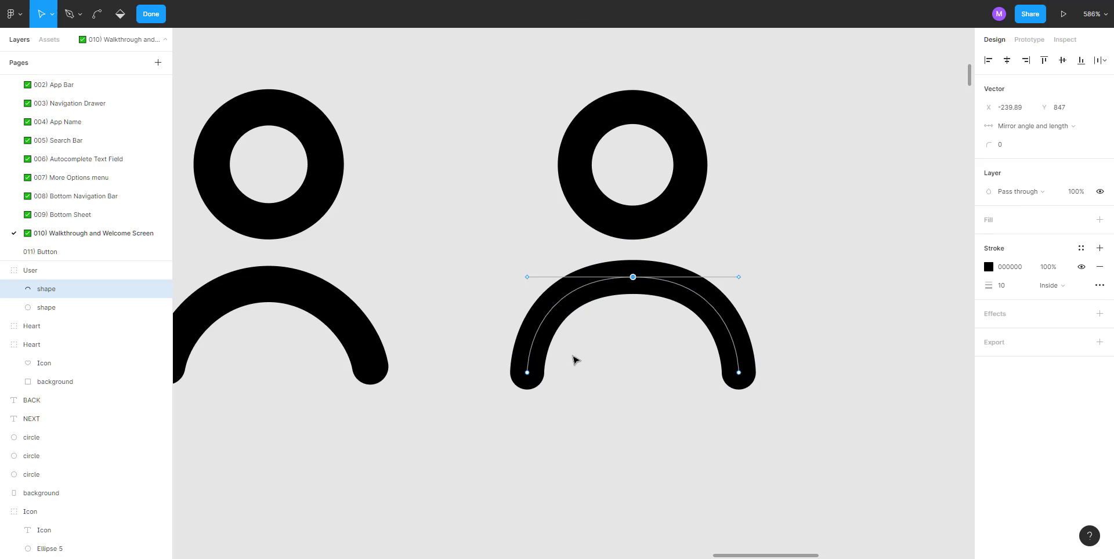
{"action": "left_click", "coordinate": [525, 373]}
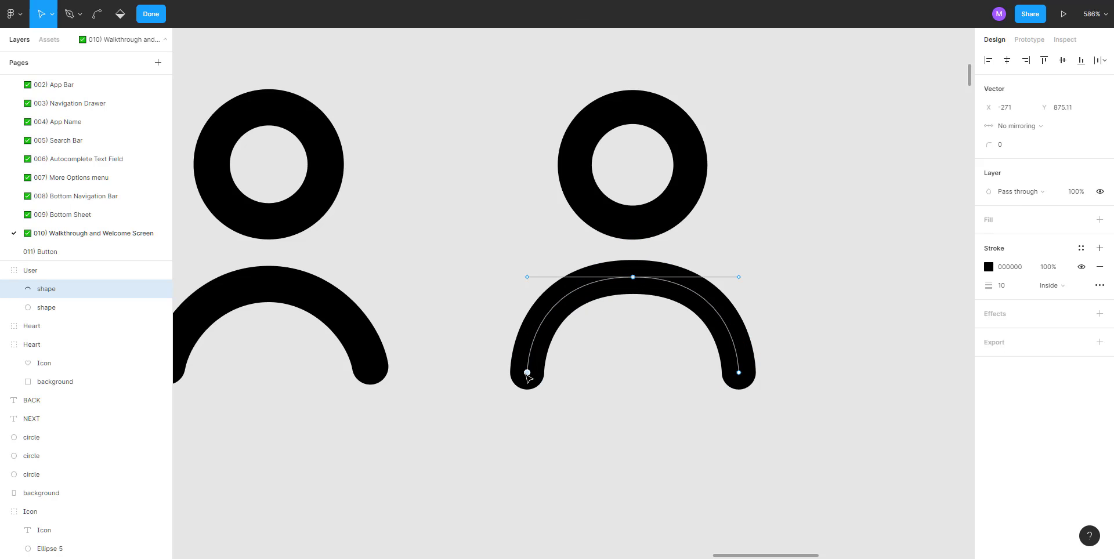
{"action": "left_click", "coordinate": [738, 373]}
{"action": "key", "text": "Escape"}
{"action": "left_click", "coordinate": [766, 176]}
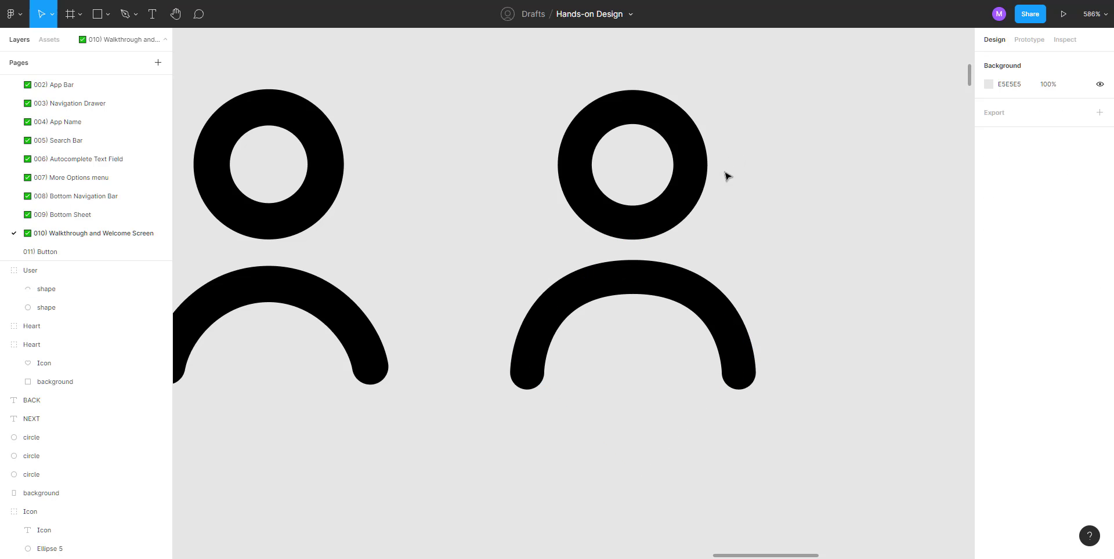
Step: Ungroup the User group into its separate head ring and shoulder arc, and clear the selection
{"action": "left_click", "coordinate": [676, 189]}
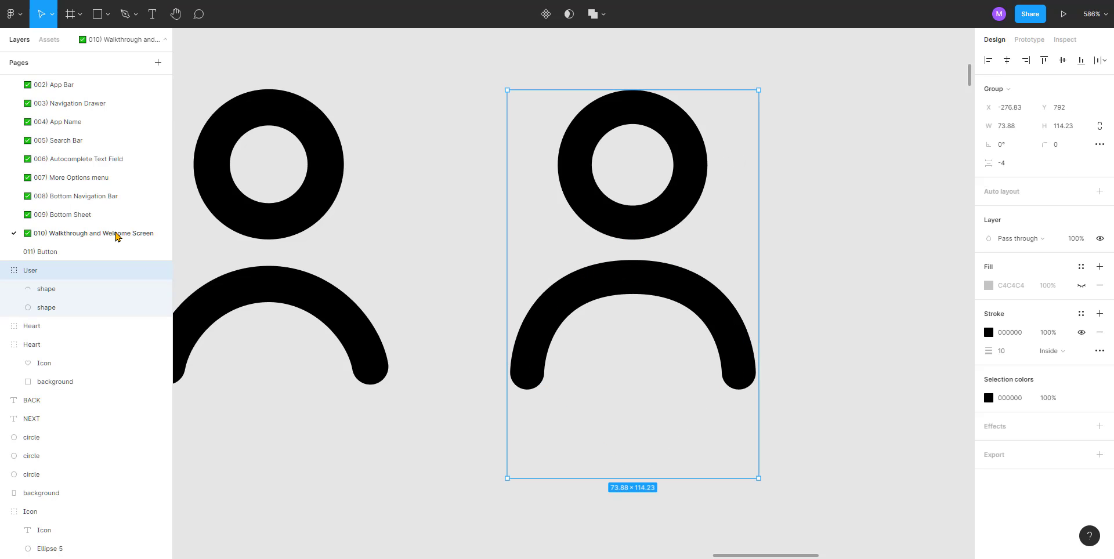
{"action": "right_click", "coordinate": [39, 272]}
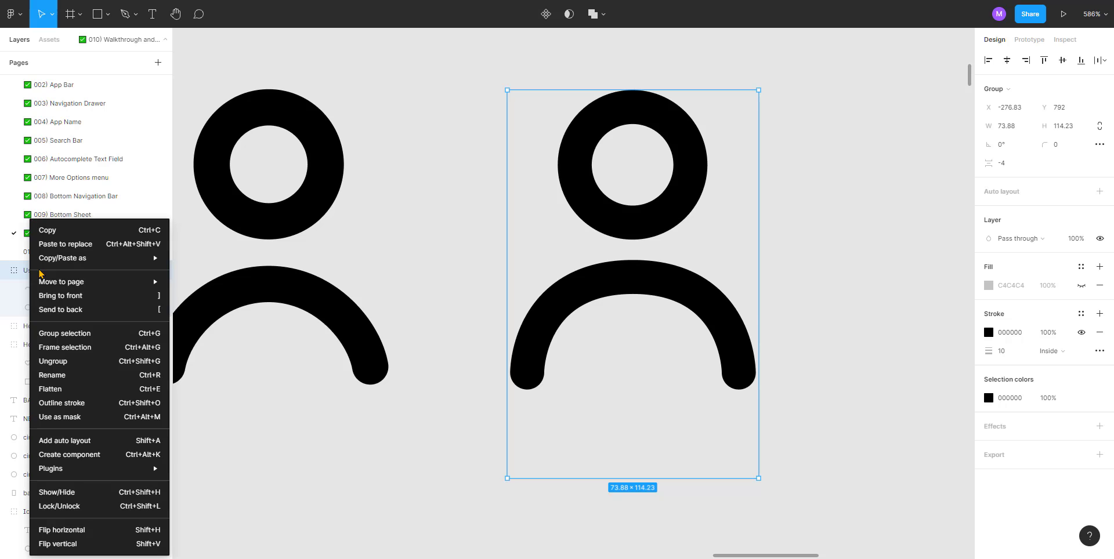
{"action": "left_click", "coordinate": [87, 360]}
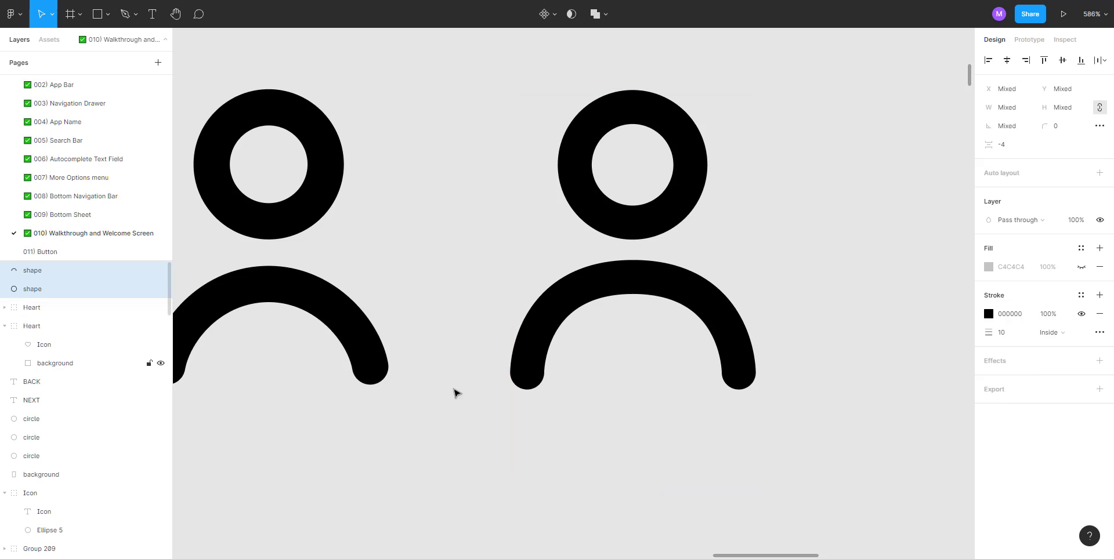
{"action": "left_click", "coordinate": [791, 262]}
{"action": "left_click", "coordinate": [720, 306]}
{"action": "left_click", "coordinate": [771, 258]}
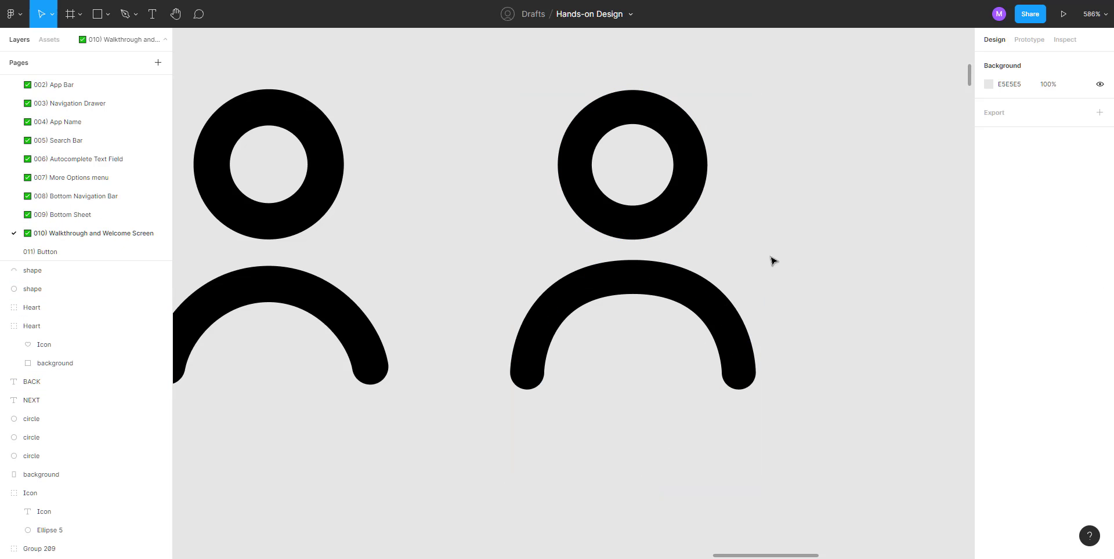
Step: Outline the strokes of both the ungrouped head ring and the shoulder arc
{"action": "scroll", "coordinate": [785, 193], "scroll_direction": "down", "scroll_amount": 3}
{"action": "left_click_drag", "start_coordinate": [823, 157], "coordinate": [631, 429]}
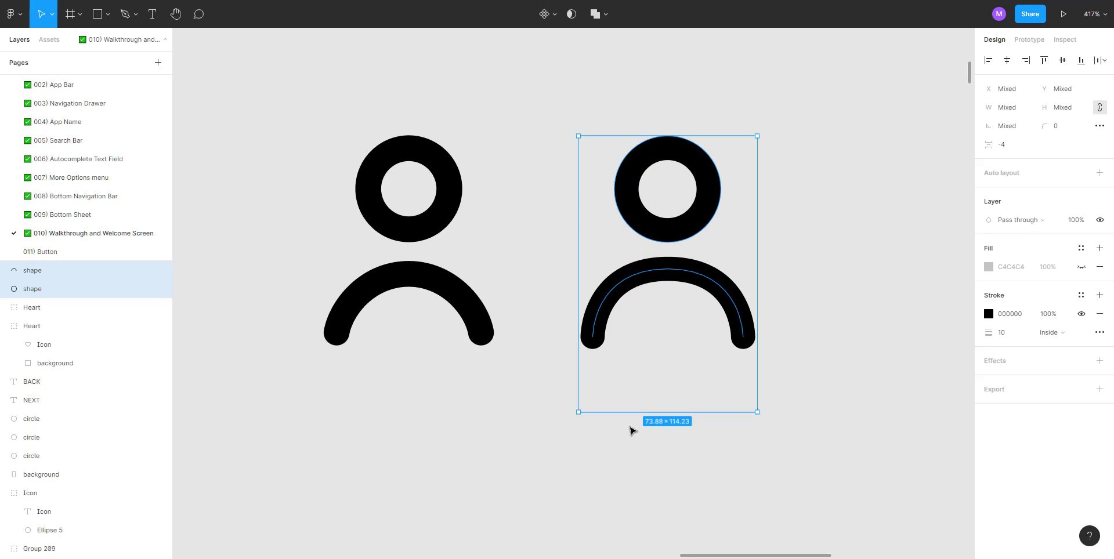
{"action": "key", "text": "ctrl+alt+o"}
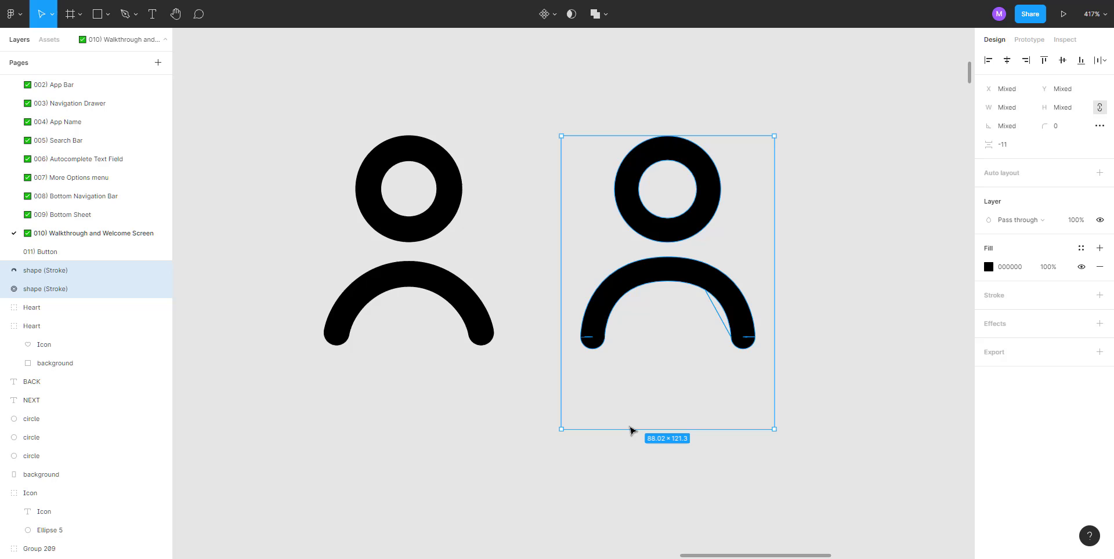
{"action": "left_click", "coordinate": [811, 267]}
Step: Examine the outlined shoulder arc's points in vector editing, around both rounded ends and along the inner curve
{"action": "scroll", "coordinate": [591, 336], "scroll_direction": "up", "scroll_amount": 5}
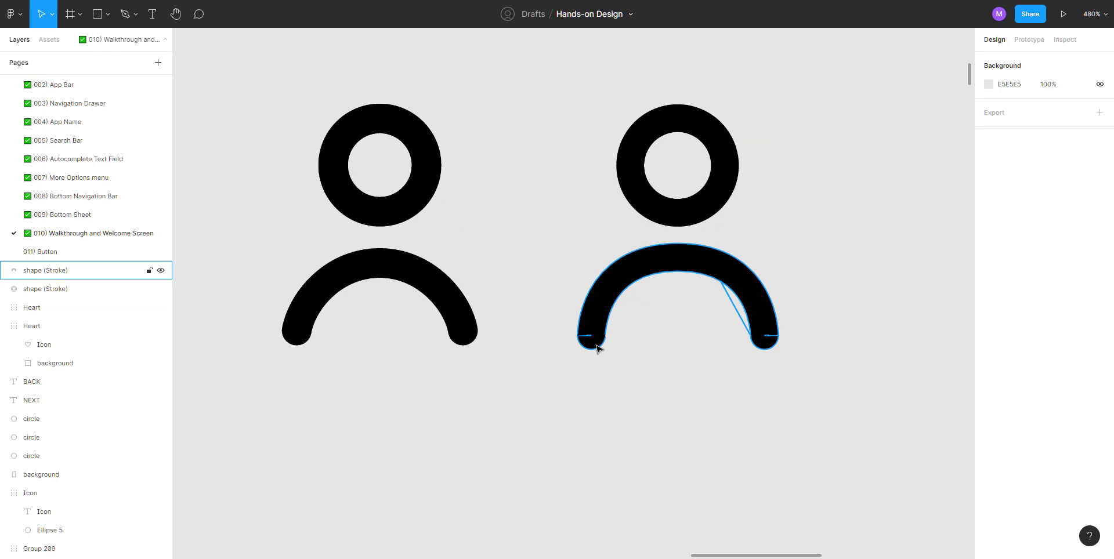
{"action": "double_click", "coordinate": [585, 335]}
{"action": "scroll", "coordinate": [586, 336], "scroll_direction": "up", "scroll_amount": 6}
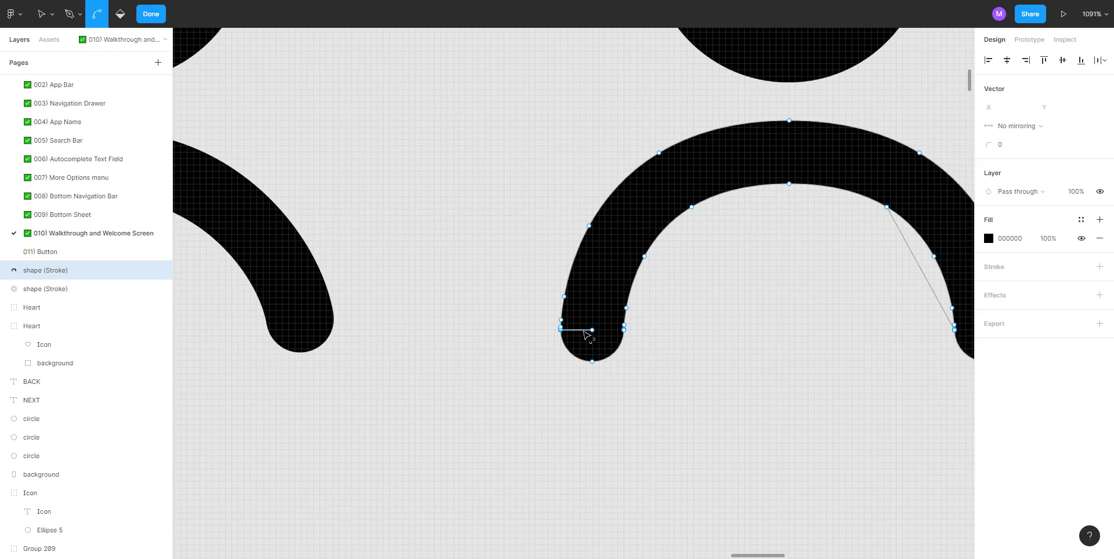
{"action": "scroll", "coordinate": [585, 335], "scroll_direction": "down", "scroll_amount": 8}
{"action": "scroll", "coordinate": [684, 281], "scroll_direction": "up", "scroll_amount": 3}
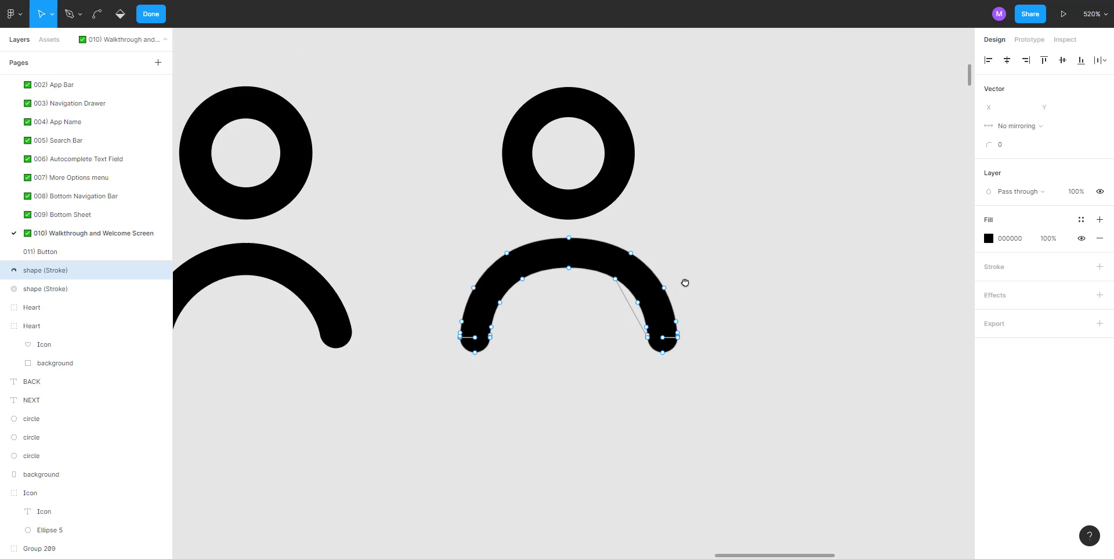
{"action": "scroll", "coordinate": [556, 274], "scroll_direction": "up", "scroll_amount": 7}
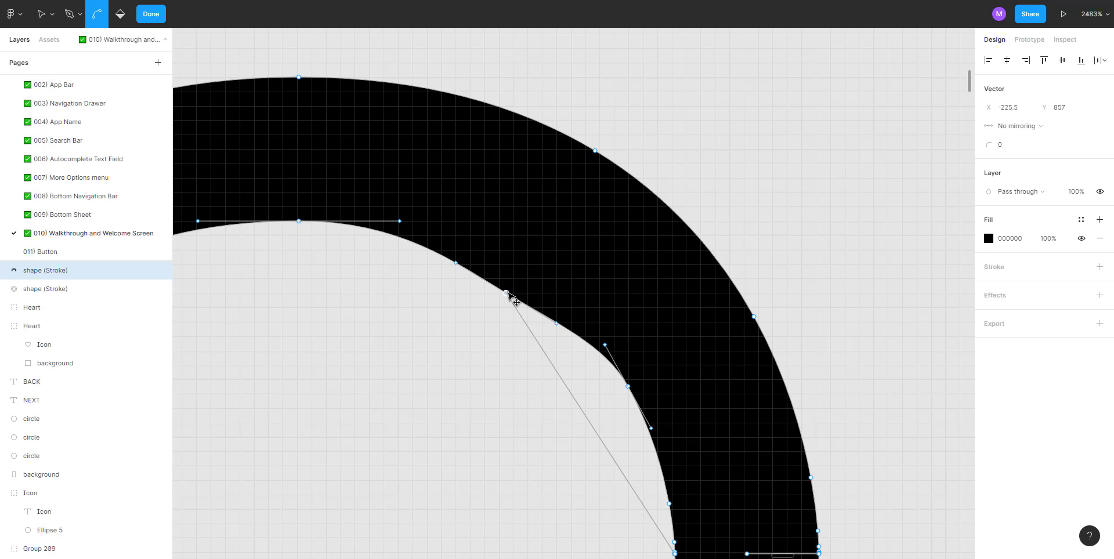
{"action": "scroll", "coordinate": [520, 332], "scroll_direction": "down", "scroll_amount": 2}
{"action": "scroll", "coordinate": [520, 332], "scroll_direction": "down", "scroll_amount": 1}
{"action": "scroll", "coordinate": [672, 439], "scroll_direction": "up", "scroll_amount": 2}
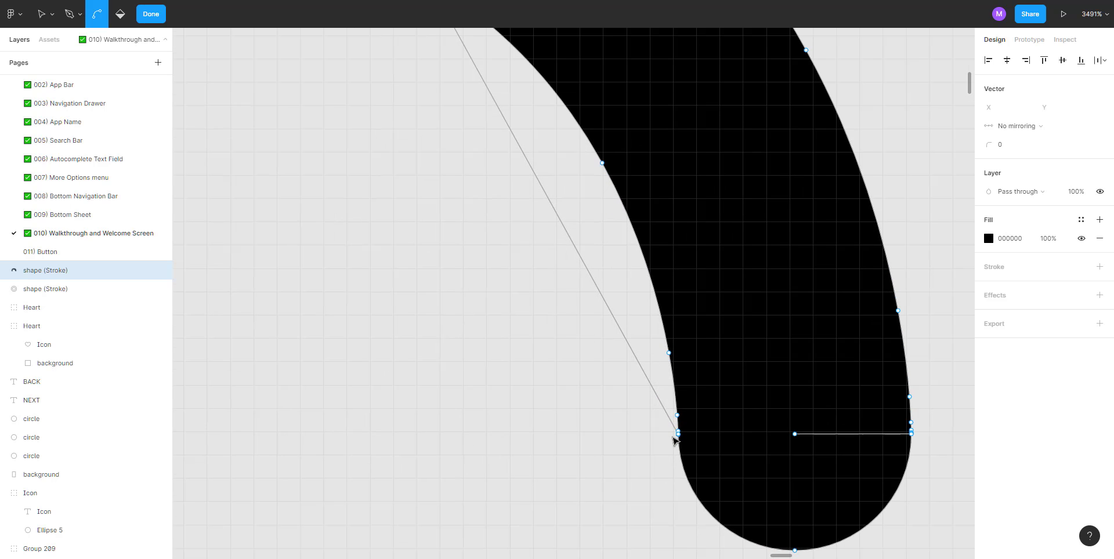
Step: Try to remove the stray points of the line inside the outlined arc's right rounded end with the Pen tool
{"action": "left_click", "coordinate": [795, 434]}
{"action": "key", "text": "p"}
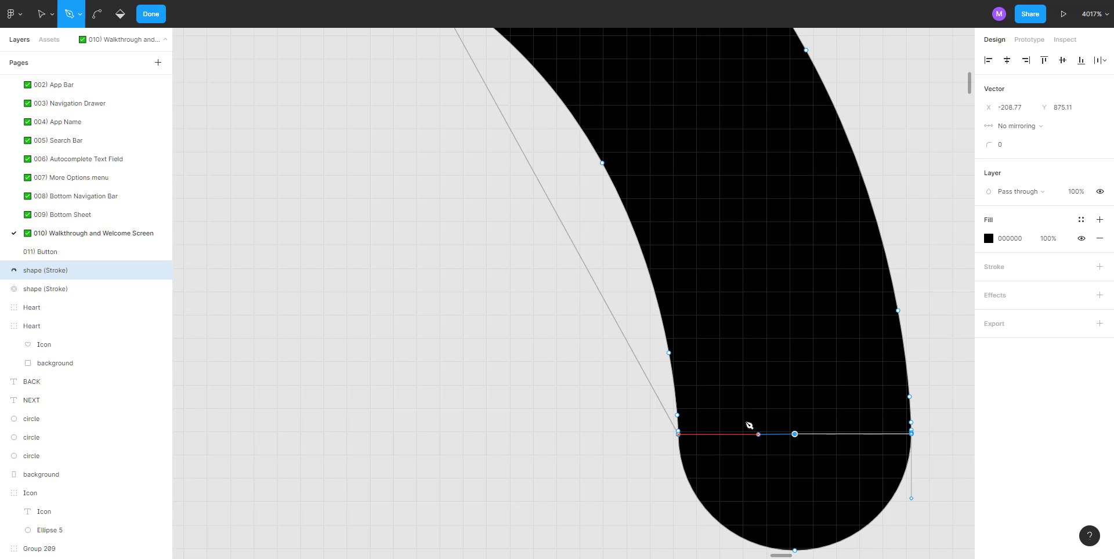
{"action": "left_click", "coordinate": [794, 434], "text": "alt"}
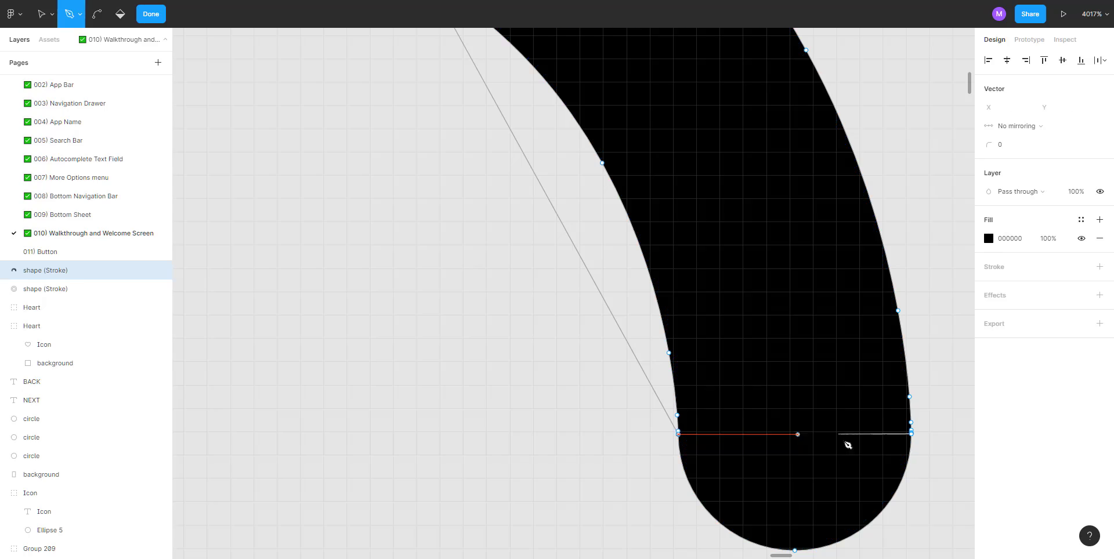
{"action": "left_click_drag", "start_coordinate": [926, 444], "coordinate": [716, 433]}
{"action": "scroll", "coordinate": [715, 433], "scroll_direction": "up", "scroll_amount": 10, "text": "ctrl"}
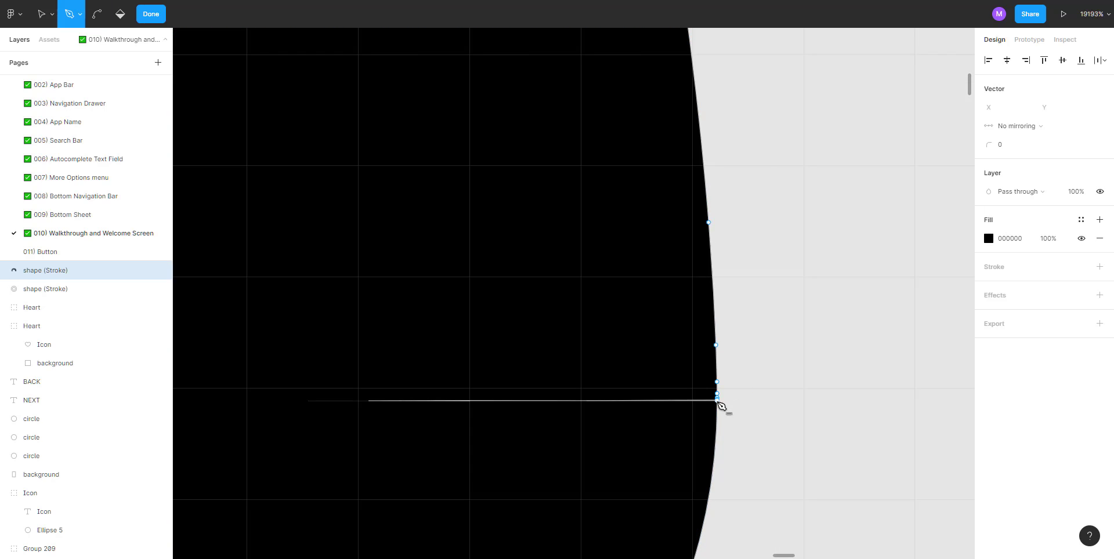
{"action": "scroll", "coordinate": [722, 403], "scroll_direction": "up", "scroll_amount": 2, "text": "ctrl"}
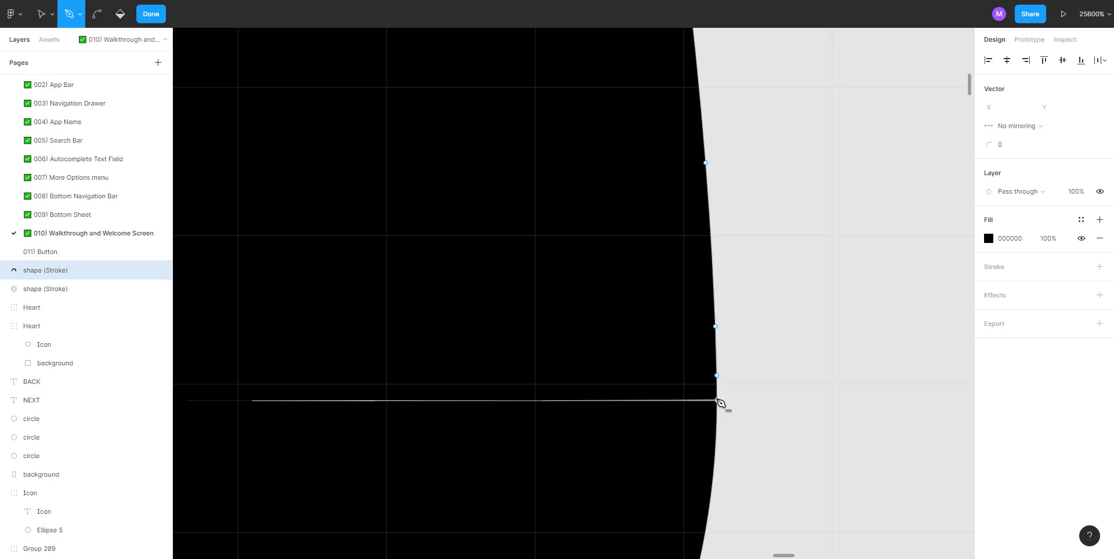
{"action": "left_click", "coordinate": [717, 400]}
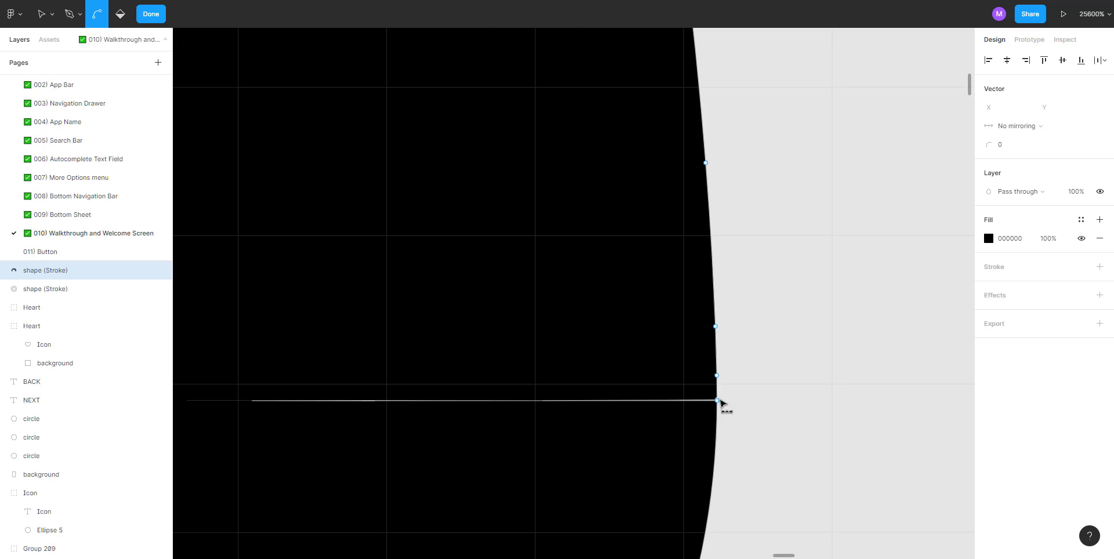
Step: Try removing the point where the stray diagonal meets the right end's inner edge, undo it, and leave vector editing
{"action": "scroll", "coordinate": [724, 399], "scroll_direction": "down", "scroll_amount": 5}
{"action": "scroll", "coordinate": [728, 394], "scroll_direction": "down", "scroll_amount": 5}
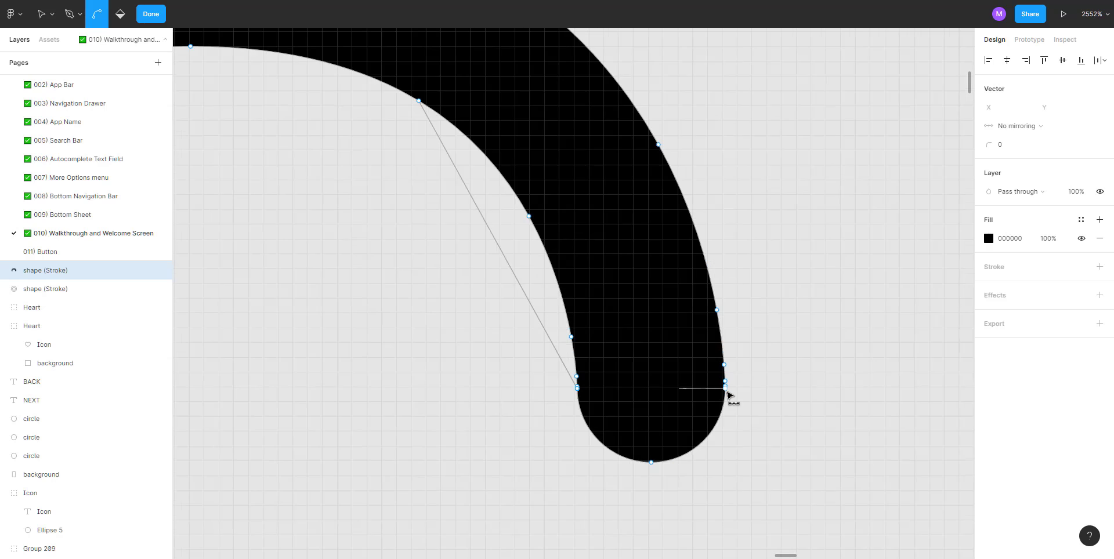
{"action": "scroll", "coordinate": [664, 394], "scroll_direction": "up", "scroll_amount": 8}
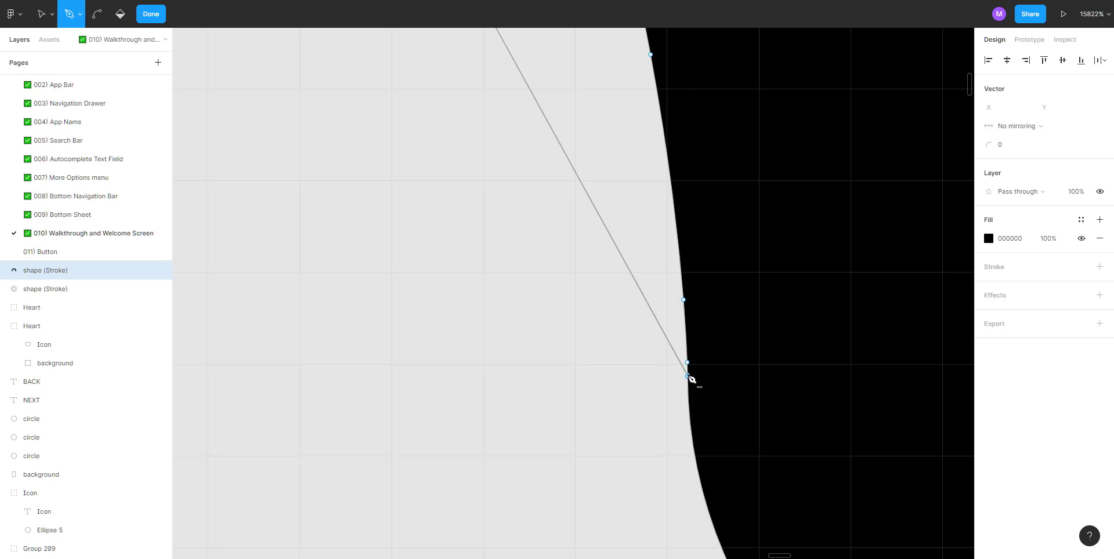
{"action": "left_click", "coordinate": [688, 377], "text": "alt"}
{"action": "key", "text": "ctrl+z"}
{"action": "scroll", "coordinate": [624, 365], "scroll_direction": "down", "scroll_amount": 10}
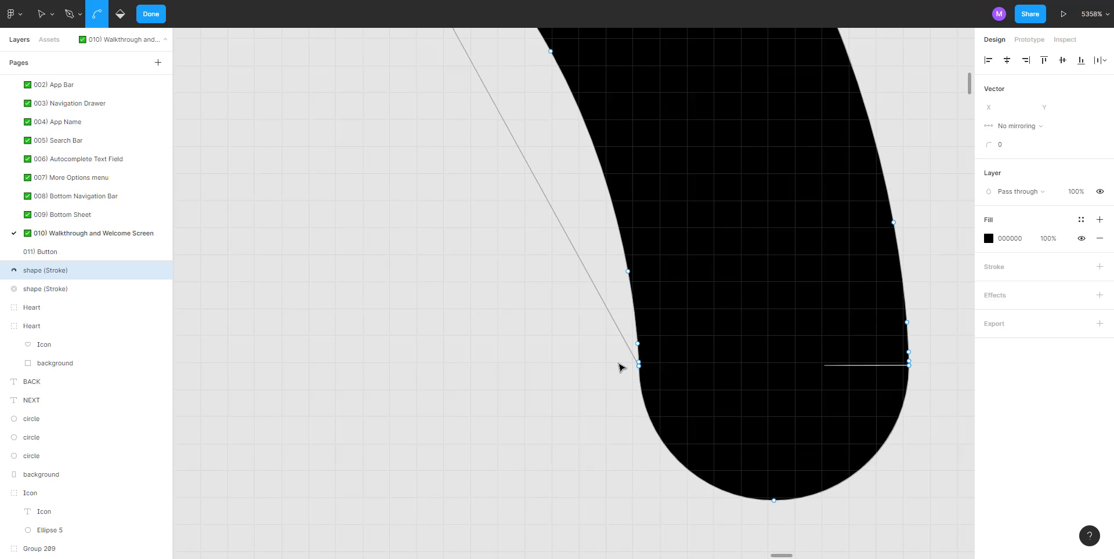
{"action": "key", "text": "Escape"}
{"action": "key", "text": "Escape"}
{"action": "key", "text": "Escape"}
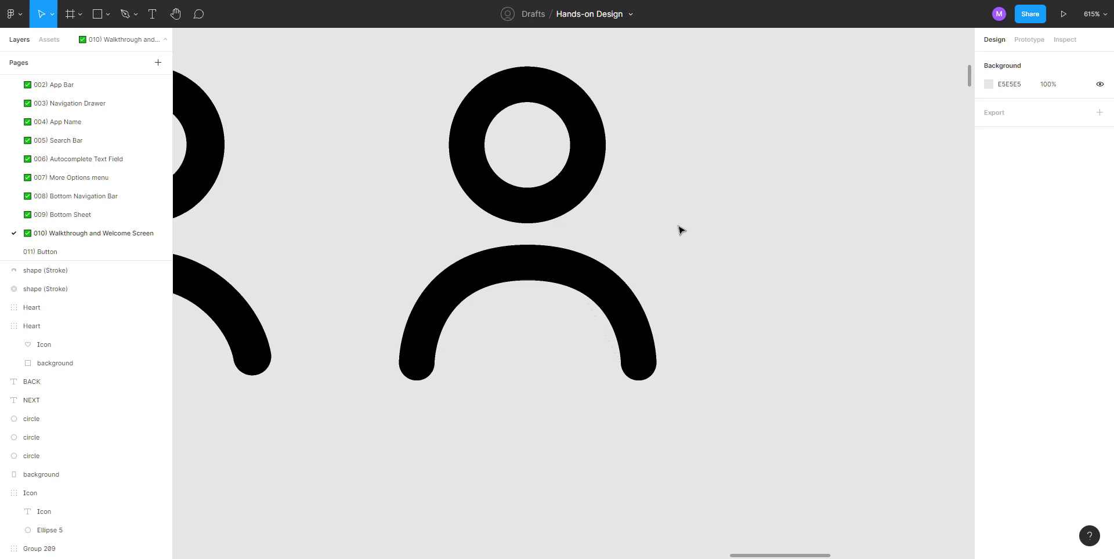
Step: Delete the outlined shoulder arc below the second head ring
{"action": "left_click", "coordinate": [553, 259]}
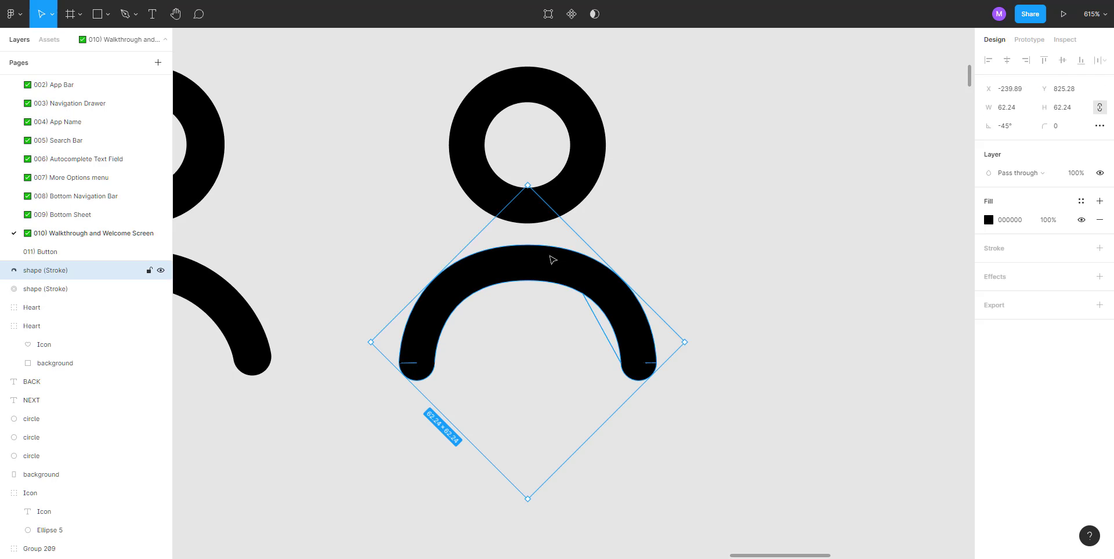
{"action": "key", "text": "Delete"}
{"action": "left_click_drag", "start_coordinate": [510, 279], "coordinate": [538, 269]}
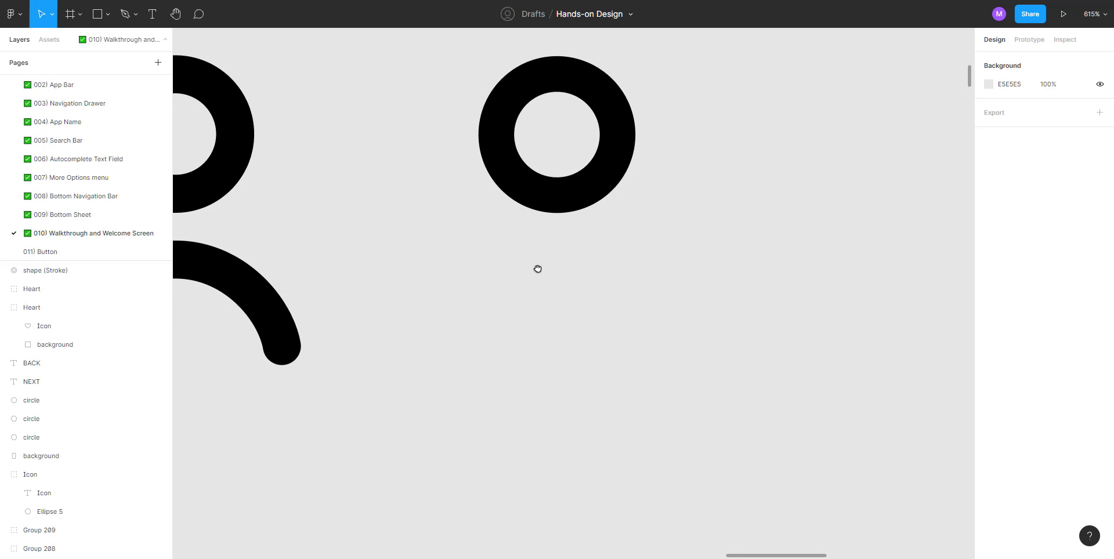
Step: Draw an open three-point inverted V, about 62.5 × 29.5, over the original shoulder arc with the Pen tool, and move it below the second head ring
{"action": "left_click", "coordinate": [136, 14]}
{"action": "left_click", "coordinate": [127, 43]}
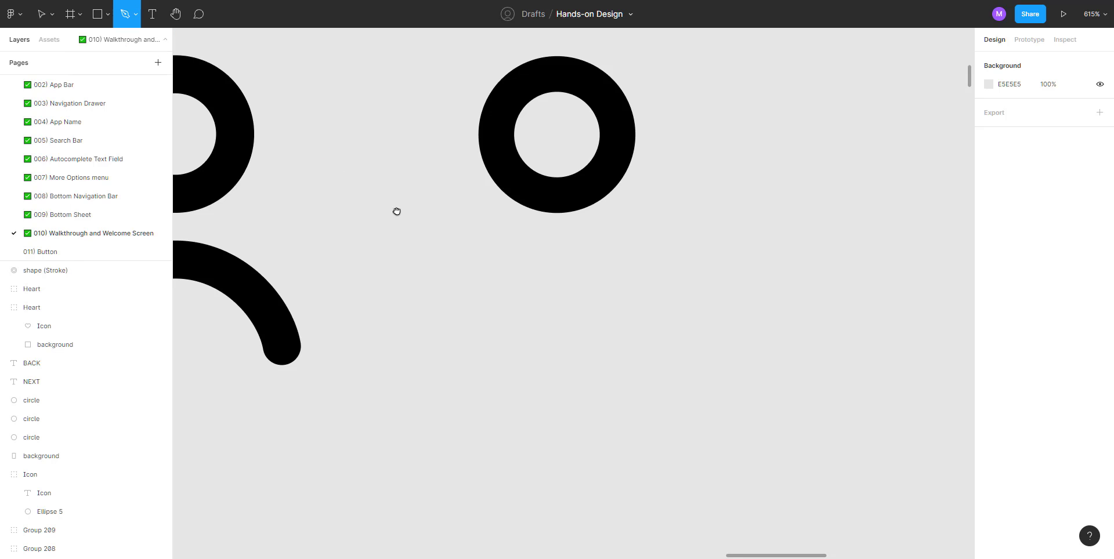
{"action": "left_click_drag", "start_coordinate": [397, 212], "coordinate": [556, 167]}
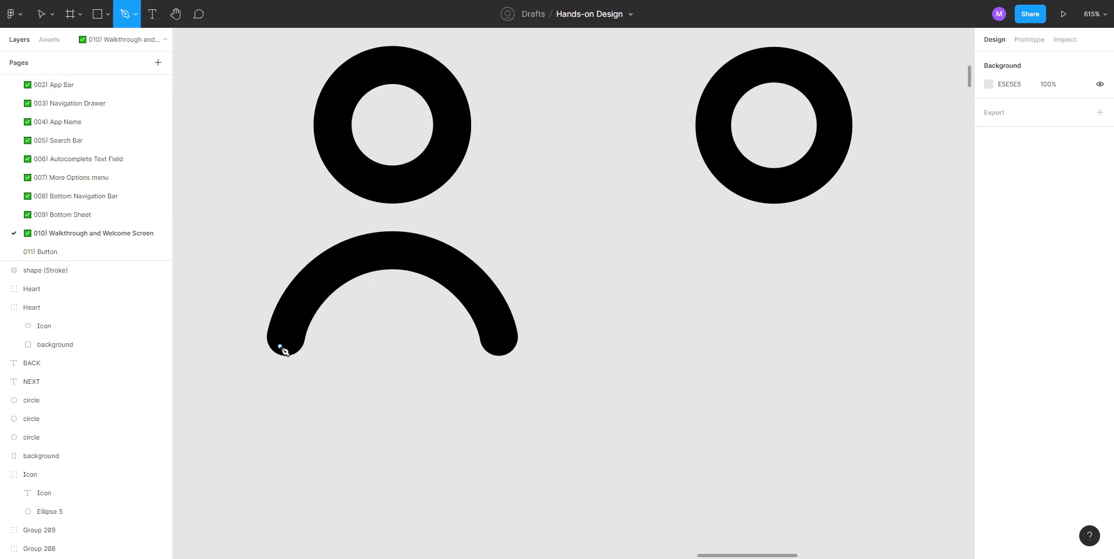
{"action": "left_click", "coordinate": [280, 348]}
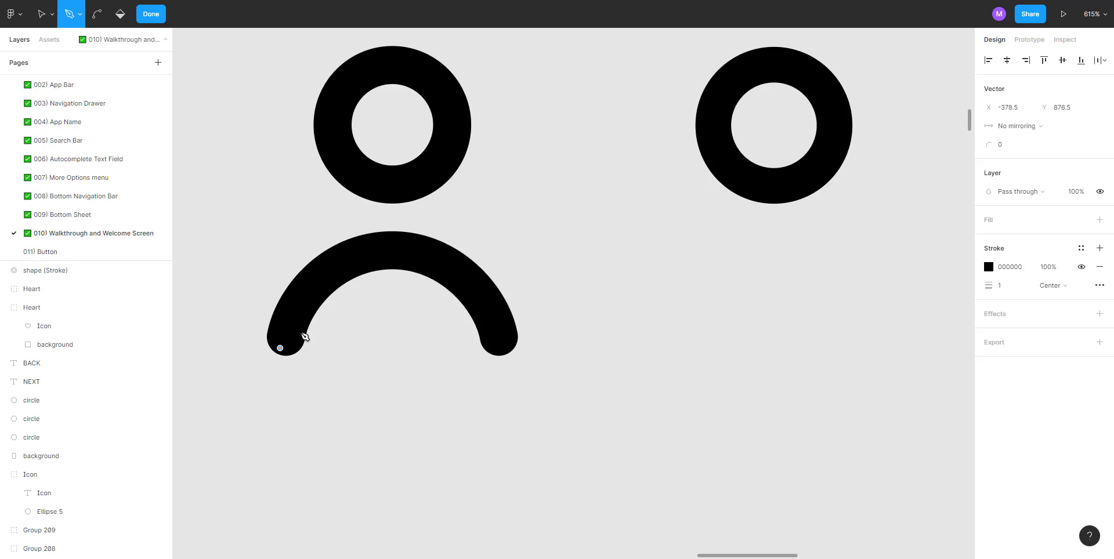
{"action": "left_click", "coordinate": [392, 243]}
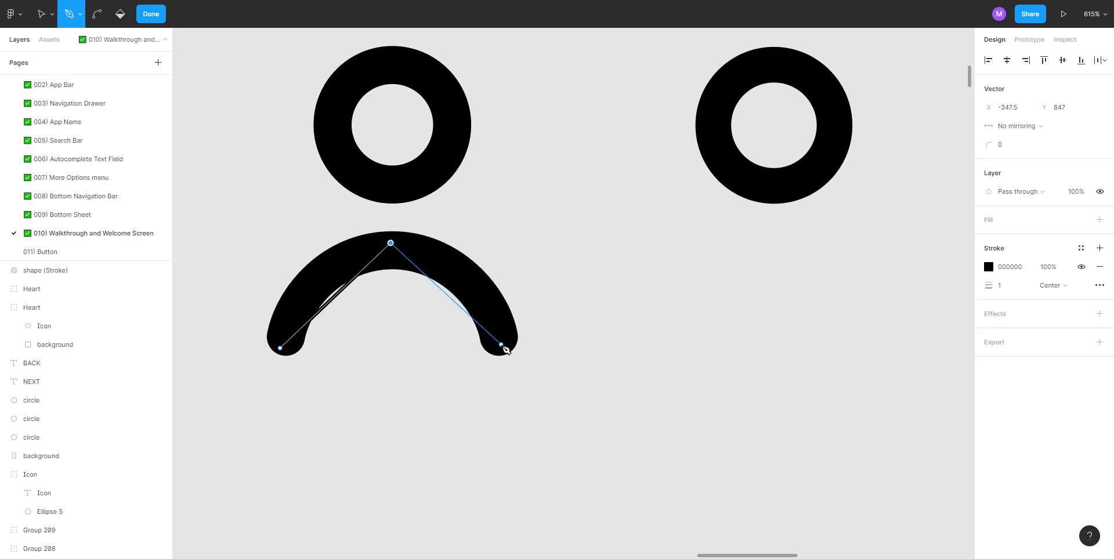
{"action": "left_click", "coordinate": [503, 348]}
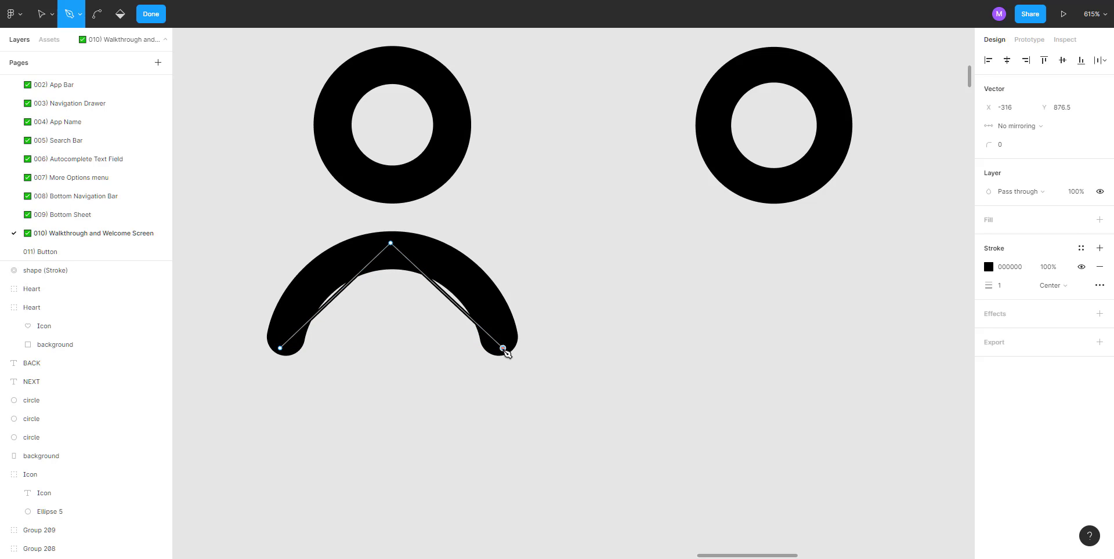
{"action": "key", "text": "Escape"}
{"action": "left_click", "coordinate": [380, 335]}
{"action": "left_click_drag", "start_coordinate": [327, 310], "coordinate": [713, 309]}
Step: Set the inverted V path's stroke weight to 10 and give it round end caps
{"action": "left_click", "coordinate": [1008, 268]}
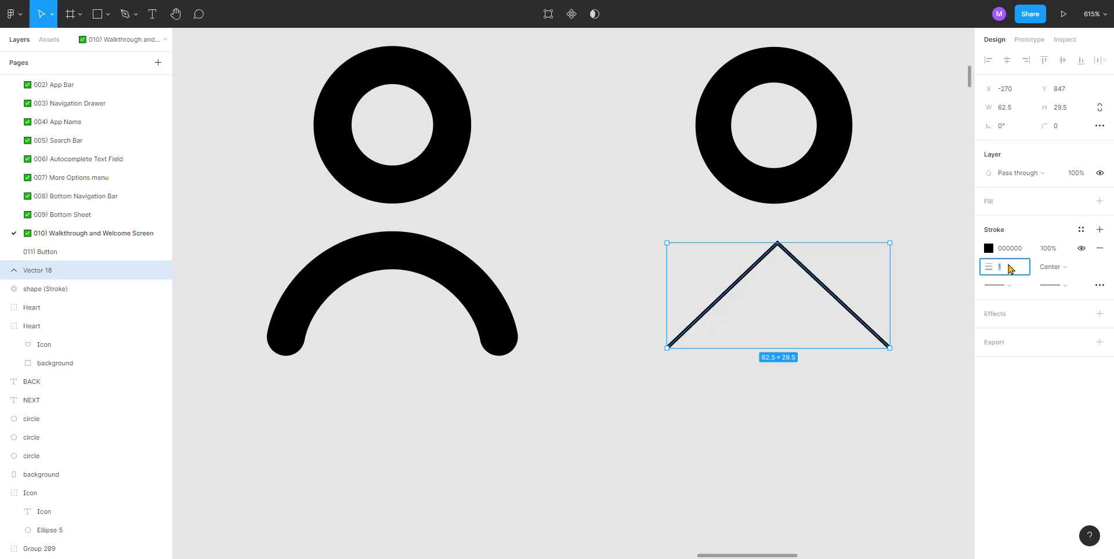
{"action": "key", "text": "Up"}
{"action": "key", "text": "Up"}
{"action": "key", "text": "Up"}
{"action": "key", "text": "Up"}
{"action": "key", "text": "Up"}
{"action": "key", "text": "Up"}
{"action": "key", "text": "Up"}
{"action": "key", "text": "Up"}
{"action": "key", "text": "Up"}
{"action": "key", "text": "Up"}
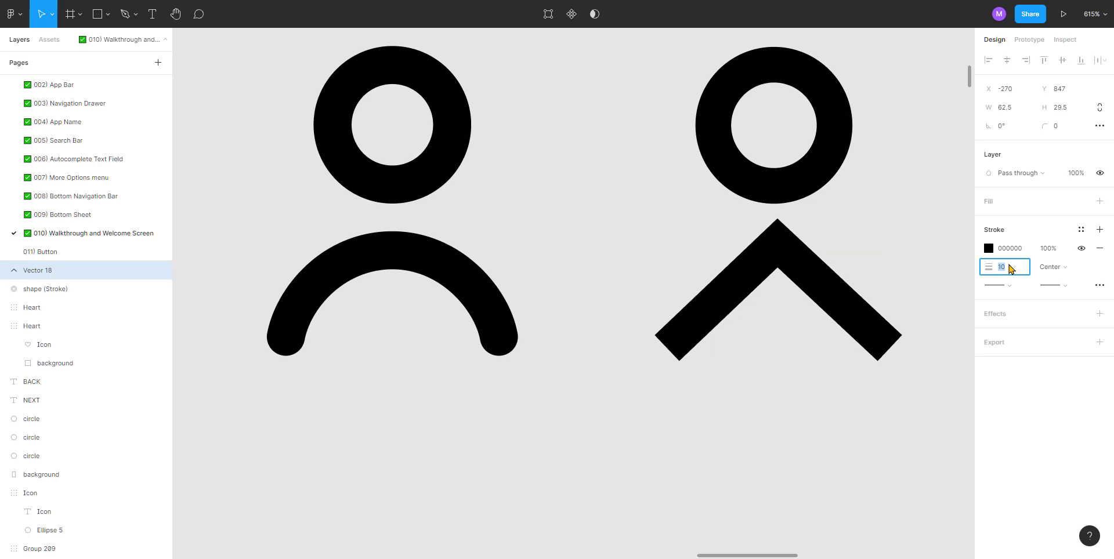
{"action": "key", "text": "Down"}
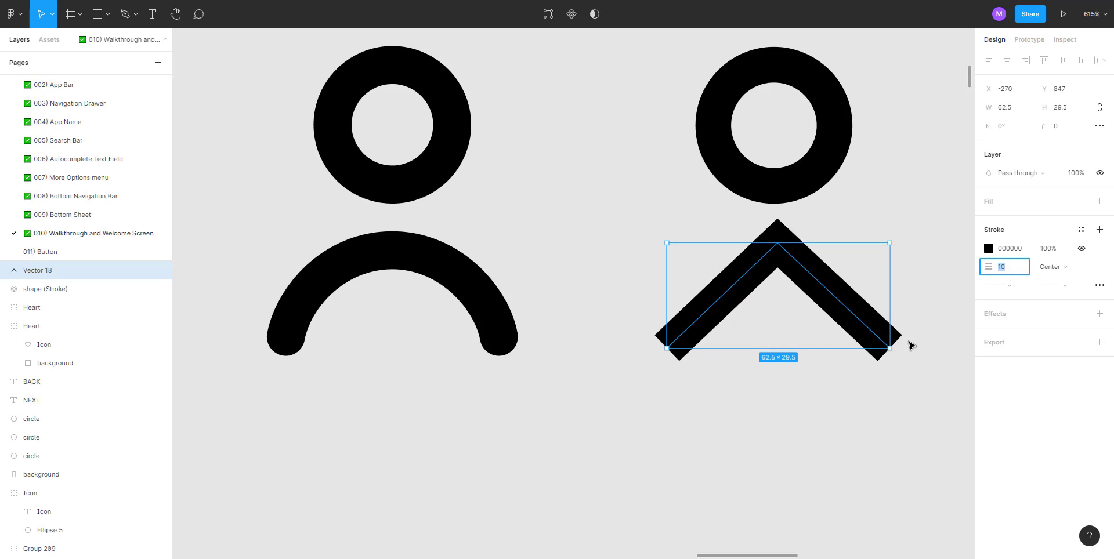
{"action": "left_click", "coordinate": [1062, 286]}
{"action": "left_click", "coordinate": [1043, 365]}
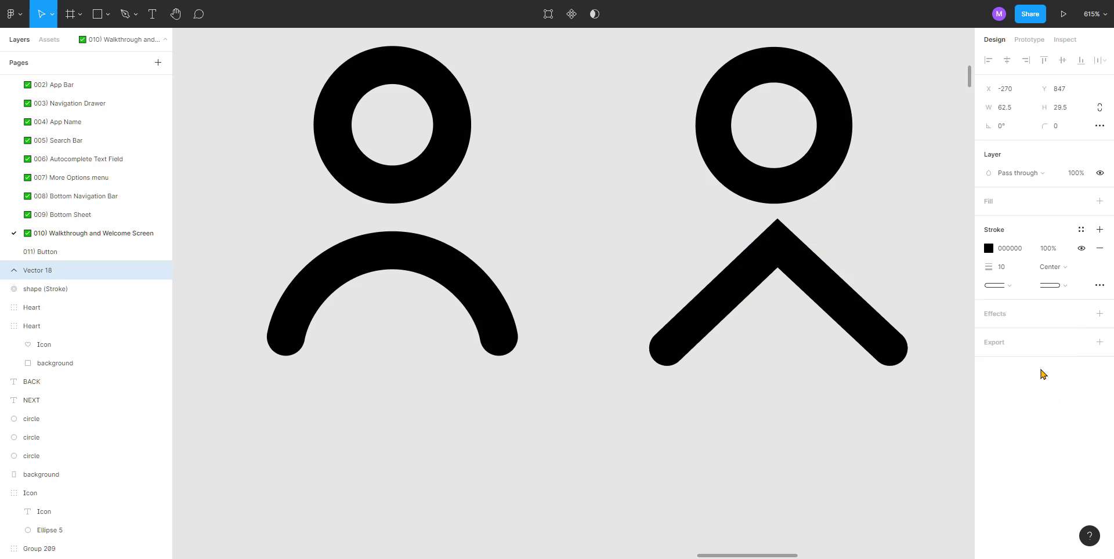
Step: Set the inverted V path's stroke join to round in its advanced stroke settings
{"action": "left_click", "coordinate": [1099, 285]}
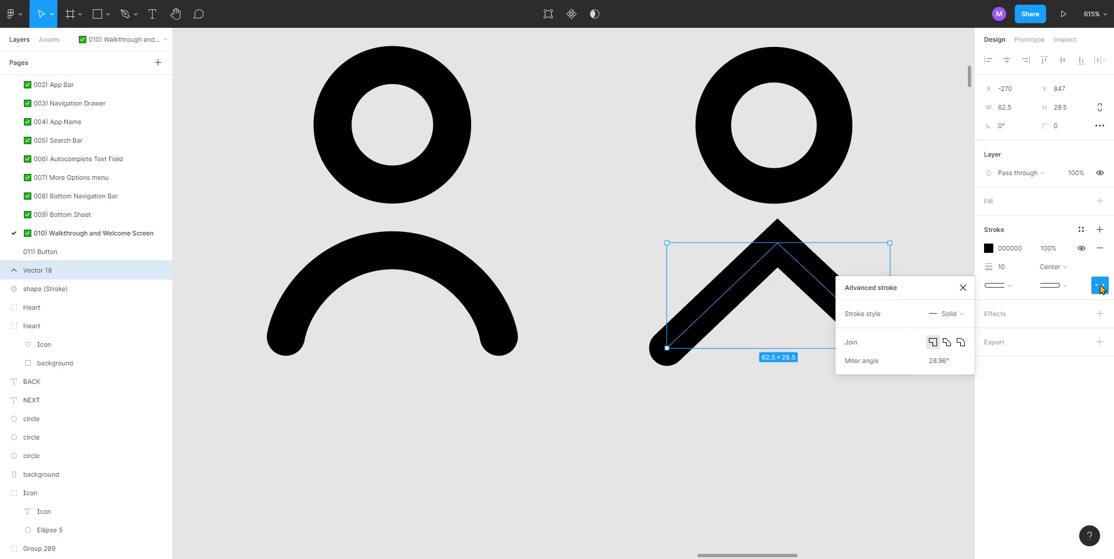
{"action": "left_click", "coordinate": [959, 345]}
{"action": "left_click", "coordinate": [832, 372]}
{"action": "scroll", "coordinate": [663, 383], "scroll_direction": "right", "scroll_amount": 4}
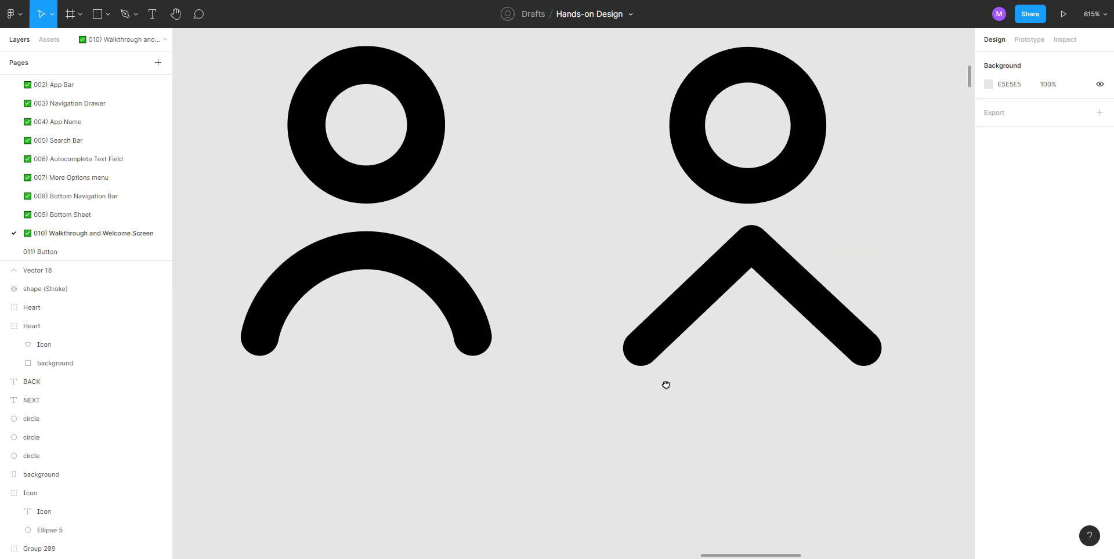
Step: Turn the peak of the inverted V into a curved point with its handles set to Mirror angle and length
{"action": "left_click", "coordinate": [670, 276]}
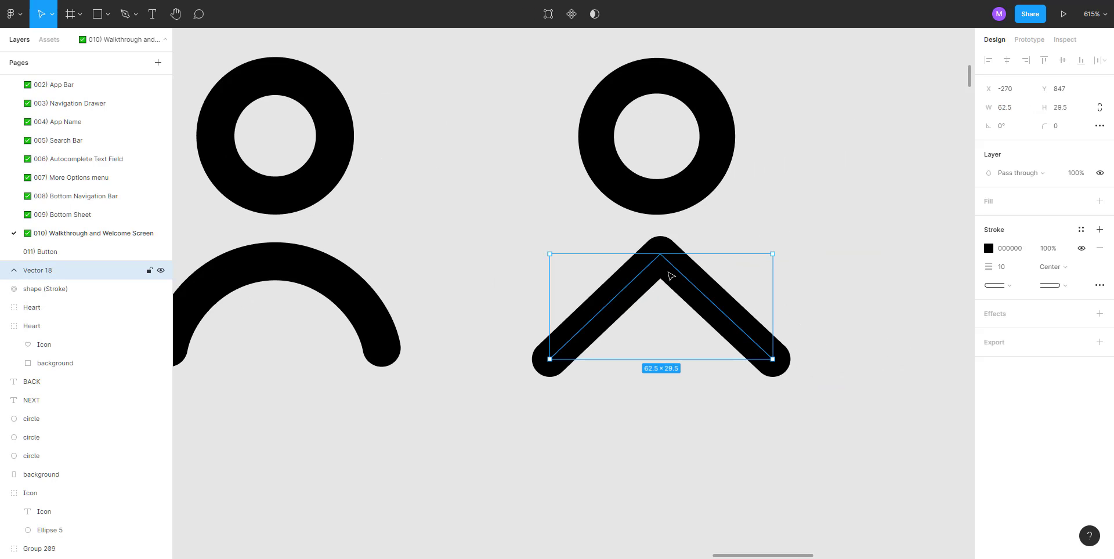
{"action": "double_click", "coordinate": [671, 276]}
{"action": "key", "text": "p"}
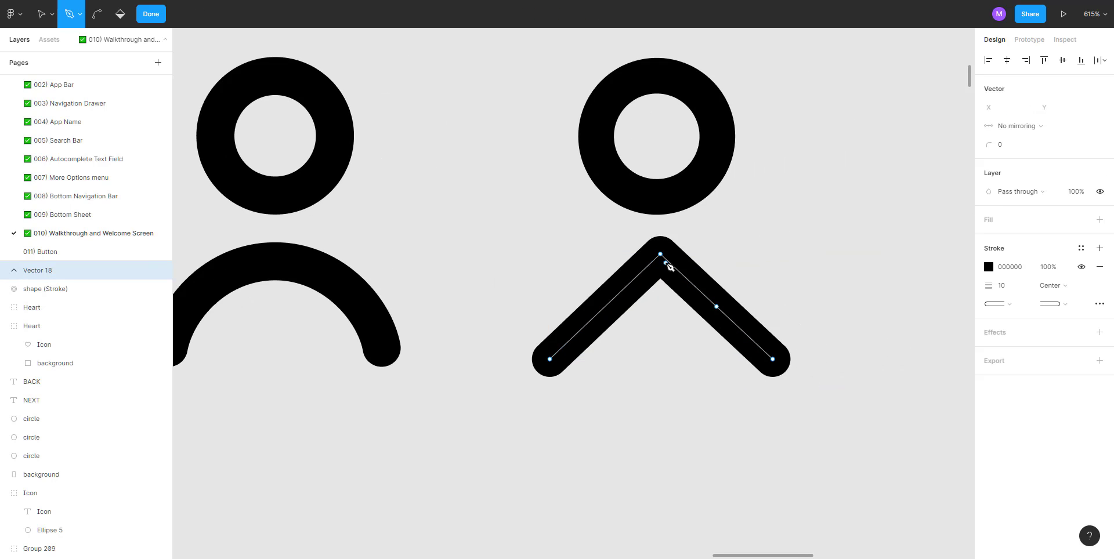
{"action": "key", "text": "ctrl"}
{"action": "left_click", "coordinate": [660, 254], "text": "ctrl"}
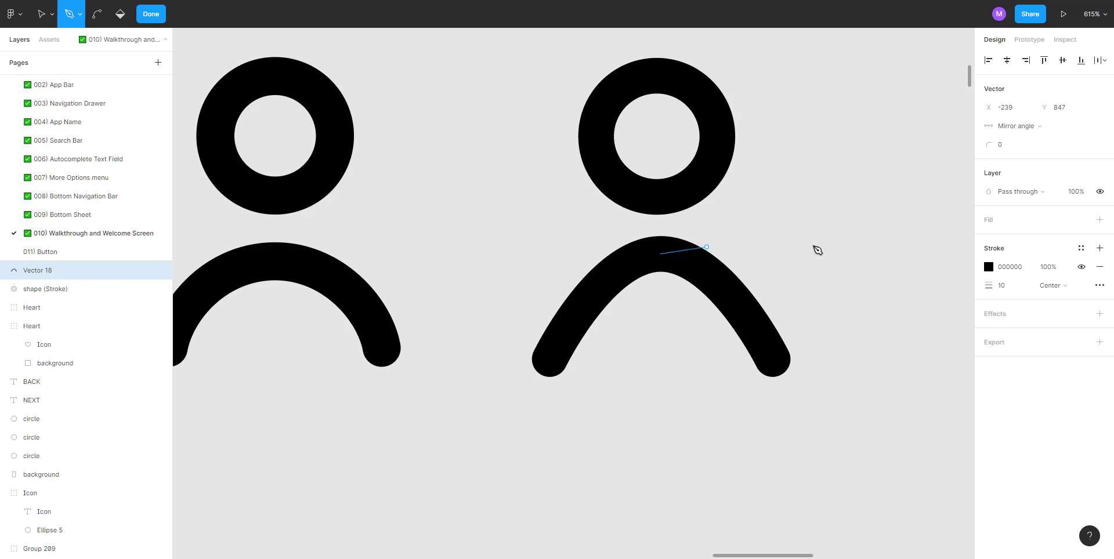
{"action": "left_click", "coordinate": [1052, 127]}
{"action": "left_click", "coordinate": [1051, 140]}
{"action": "key", "text": "Escape"}
{"action": "key", "text": "v"}
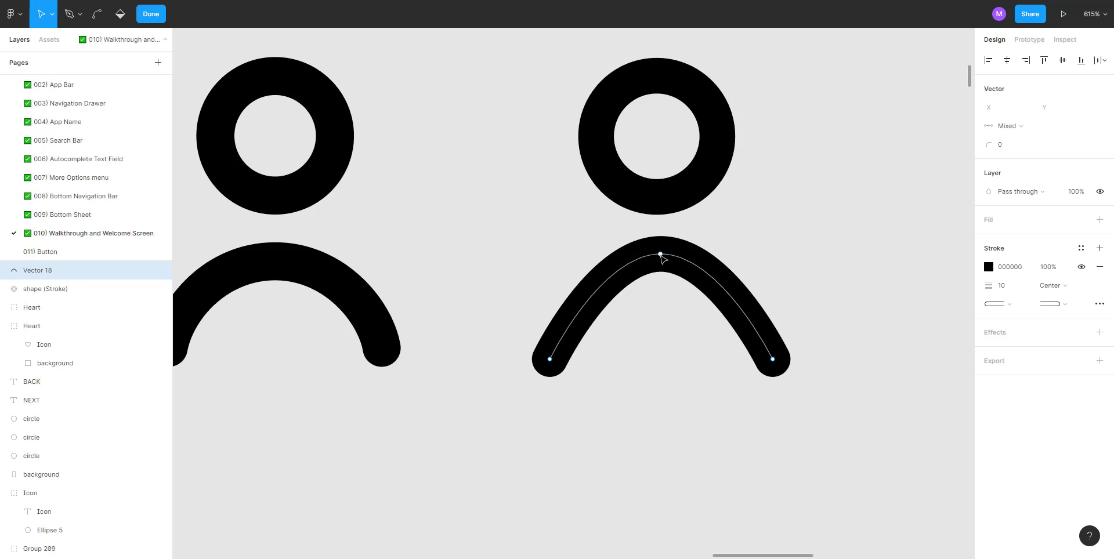
Step: Stretch the peak point's handles horizontally until they reach nearly above the path's two end points, and finish vector editing
{"action": "left_click", "coordinate": [660, 254]}
{"action": "left_click_drag", "start_coordinate": [724, 256], "coordinate": [769, 259]}
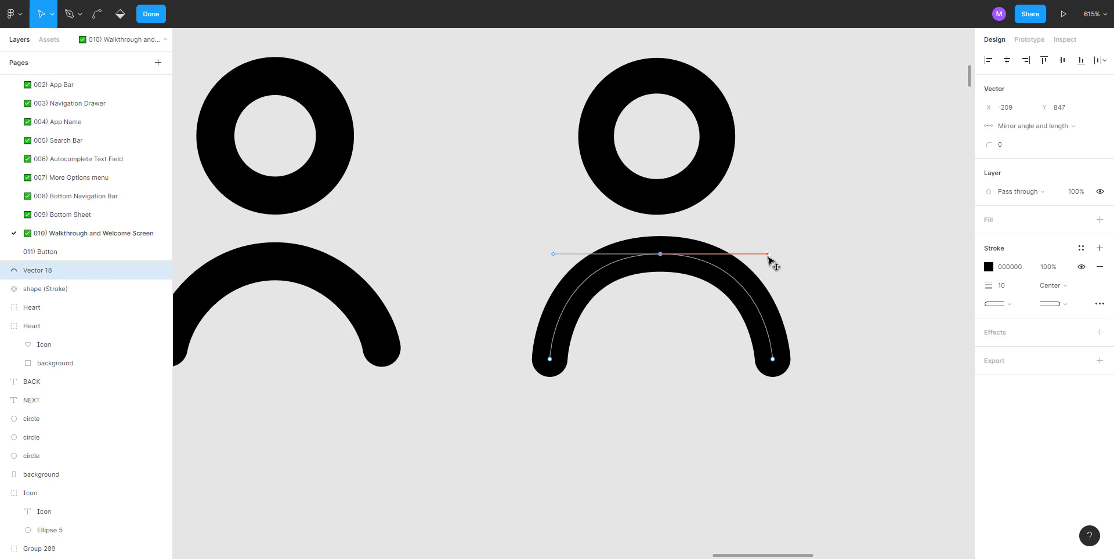
{"action": "key", "text": "Escape"}
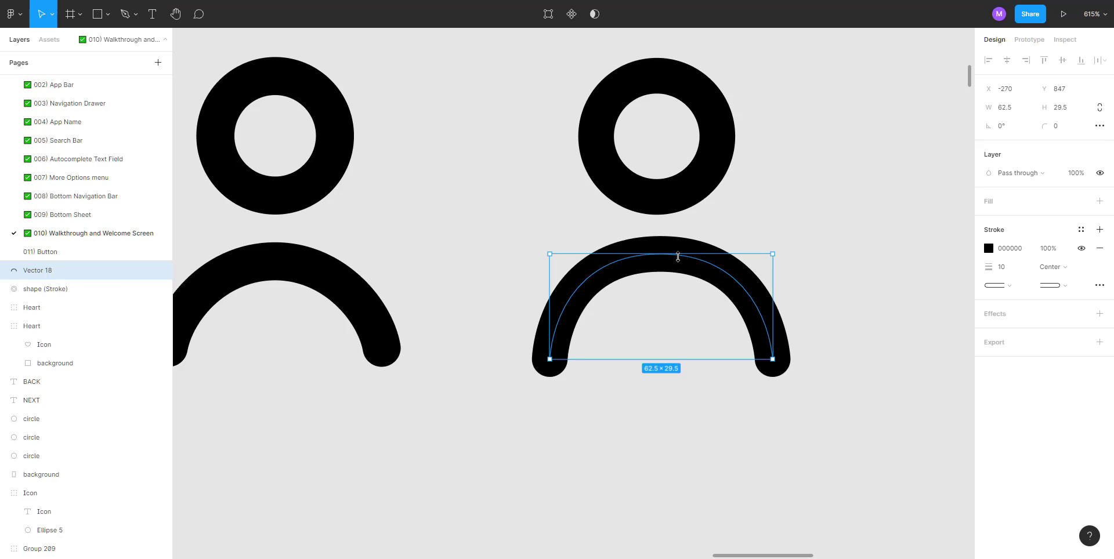
Step: Resize the curved shoulder arc from its upper edge to 62 × 28, widening the gap below the head ring
{"action": "left_click", "coordinate": [800, 215]}
{"action": "scroll", "coordinate": [794, 214], "scroll_direction": "down", "scroll_amount": 3}
{"action": "left_click", "coordinate": [694, 240]}
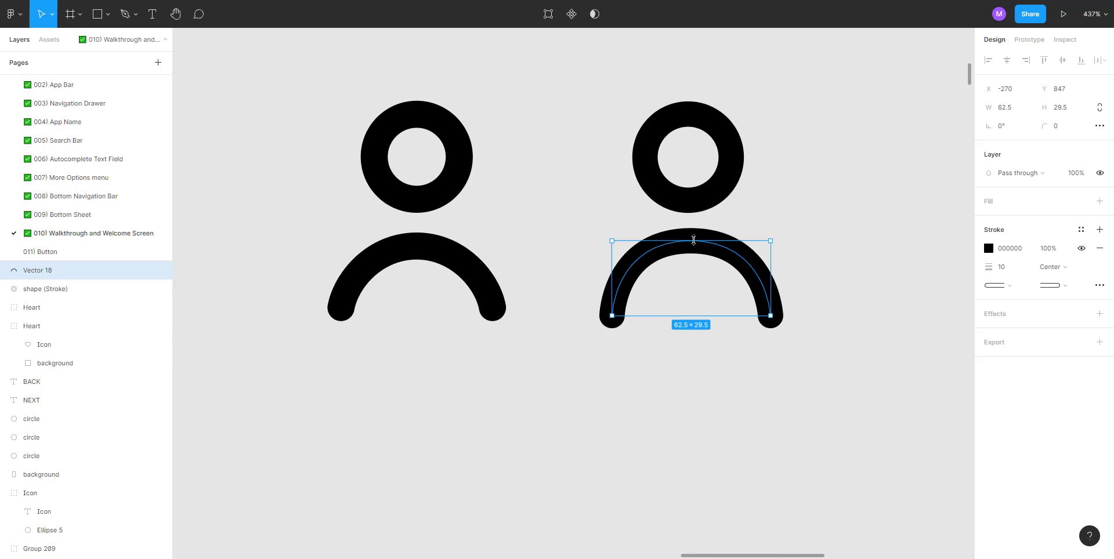
{"action": "left_click_drag", "start_coordinate": [692, 245], "coordinate": [692, 247]}
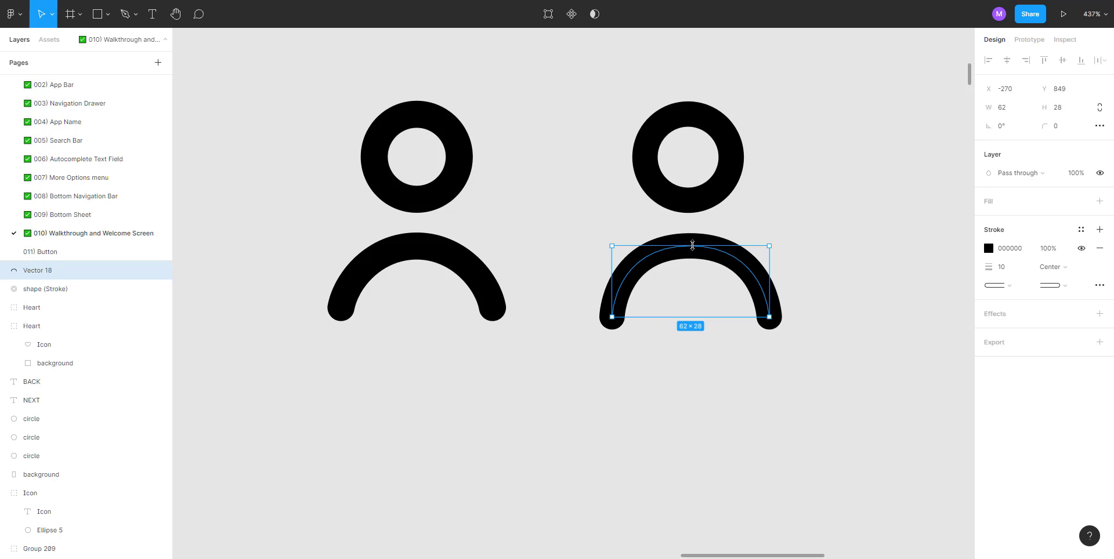
{"action": "left_click", "coordinate": [107, 18]}
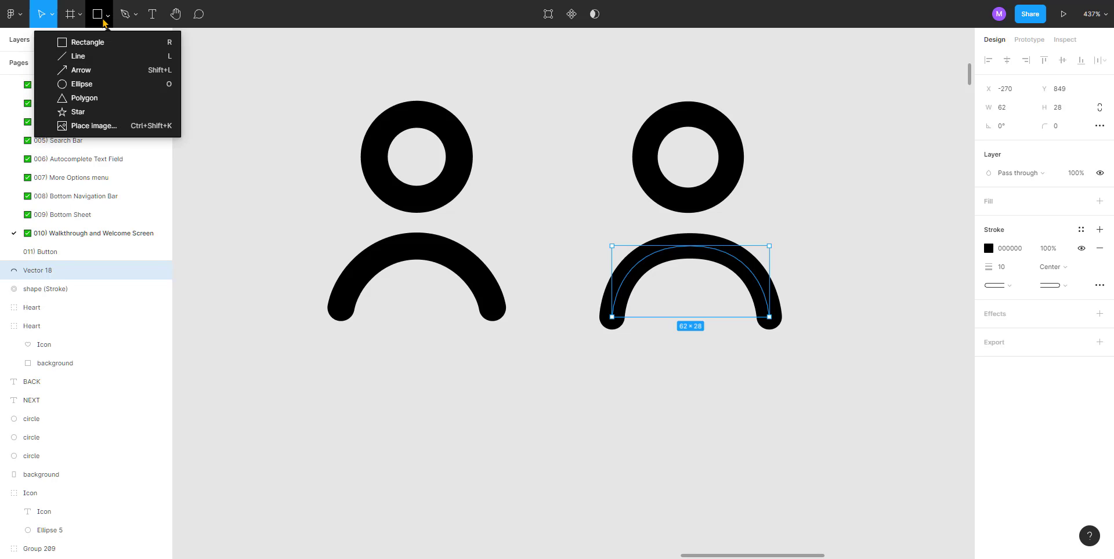
{"action": "left_click", "coordinate": [135, 15]}
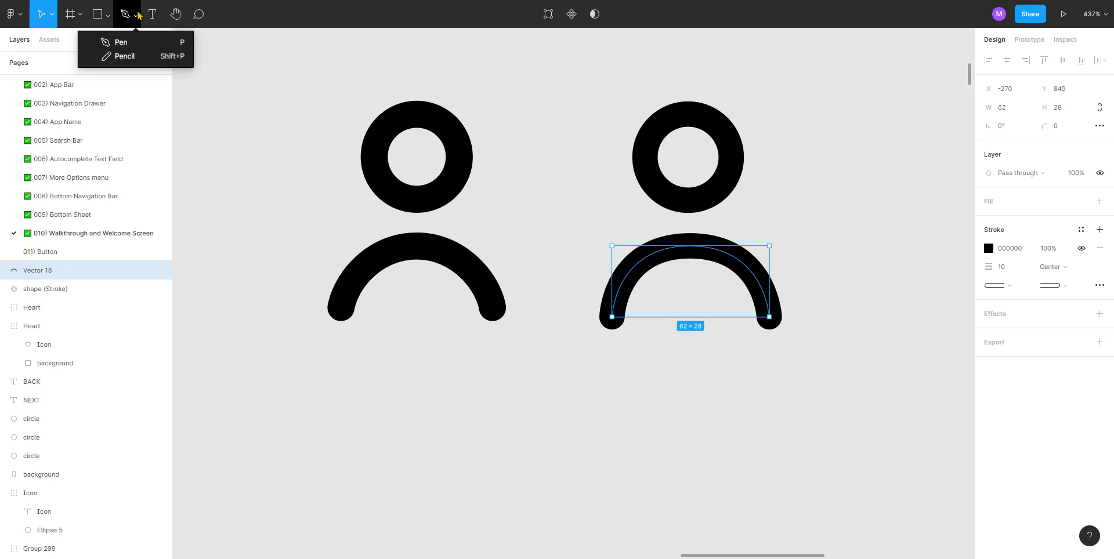
{"action": "left_click", "coordinate": [739, 134]}
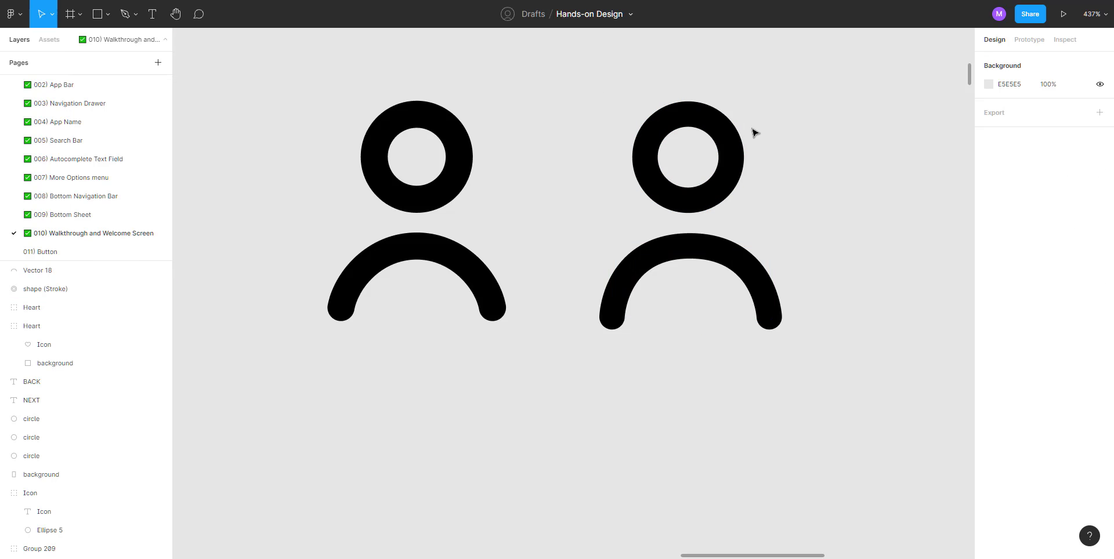
Step: Outline the strokes of the second person icon's head ring and shoulder arc together
{"action": "scroll", "coordinate": [692, 206], "scroll_direction": "down", "scroll_amount": 2}
{"action": "scroll", "coordinate": [692, 206], "scroll_direction": "down", "scroll_amount": 3}
{"action": "left_click_drag", "start_coordinate": [761, 147], "coordinate": [659, 308]}
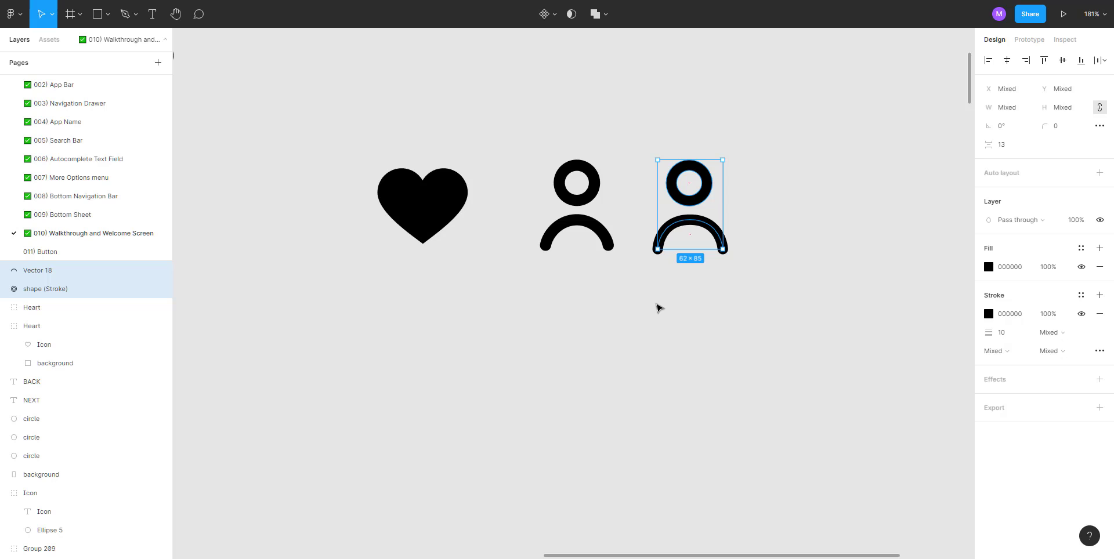
{"action": "key", "text": "ctrl+shift+o"}
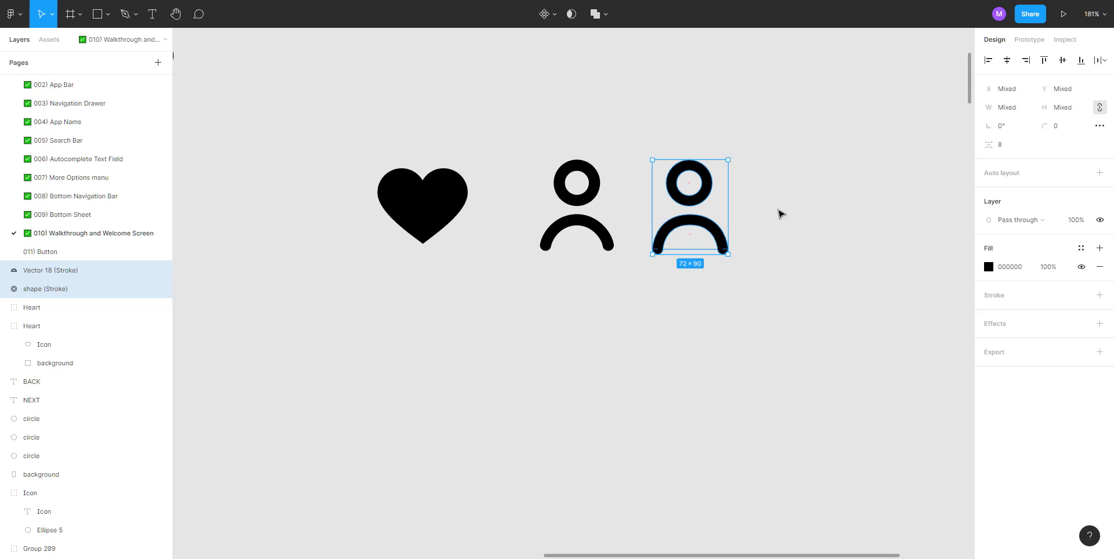
{"action": "scroll", "coordinate": [757, 198], "scroll_direction": "up", "scroll_amount": 3}
{"action": "left_click", "coordinate": [757, 199]}
{"action": "scroll", "coordinate": [648, 257], "scroll_direction": "up", "scroll_amount": 3}
{"action": "scroll", "coordinate": [648, 257], "scroll_direction": "up", "scroll_amount": 4}
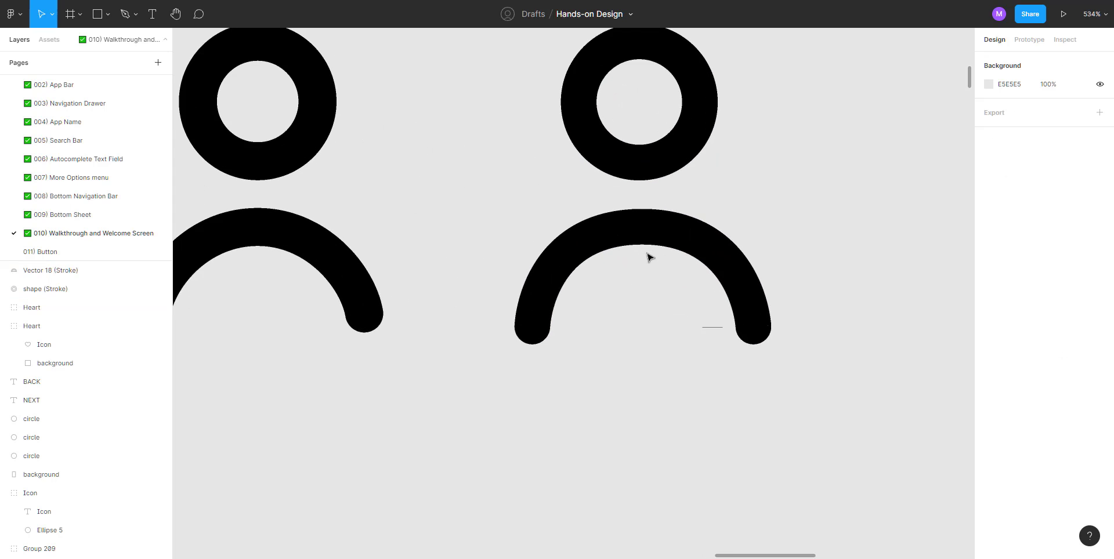
{"action": "scroll", "coordinate": [709, 331], "scroll_direction": "up", "scroll_amount": 3}
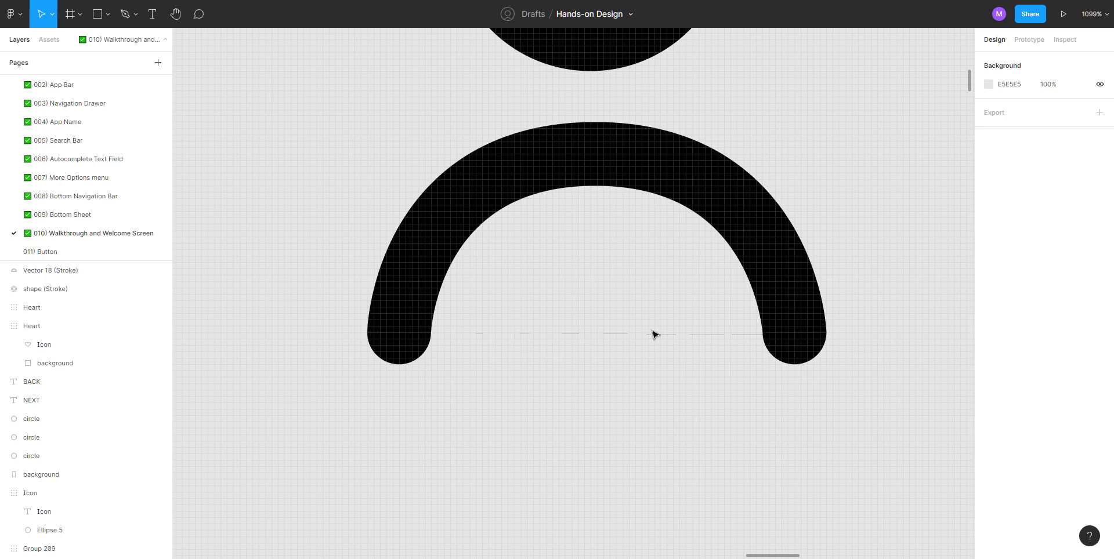
Step: Undo the stroke outlining of the second person icon's head ring and shoulder arc
{"action": "left_click_drag", "start_coordinate": [545, 263], "coordinate": [690, 414]}
{"action": "left_click", "coordinate": [689, 408]}
{"action": "key", "text": "ctrl+z"}
{"action": "key", "text": "ctrl+z"}
{"action": "key", "text": "ctrl+z"}
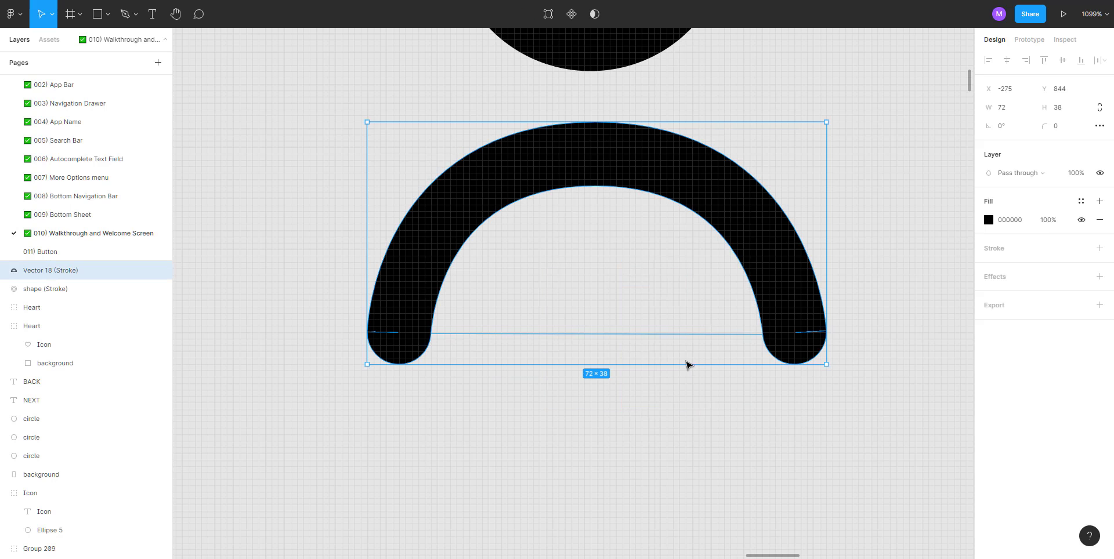
{"action": "key", "text": "ctrl+z"}
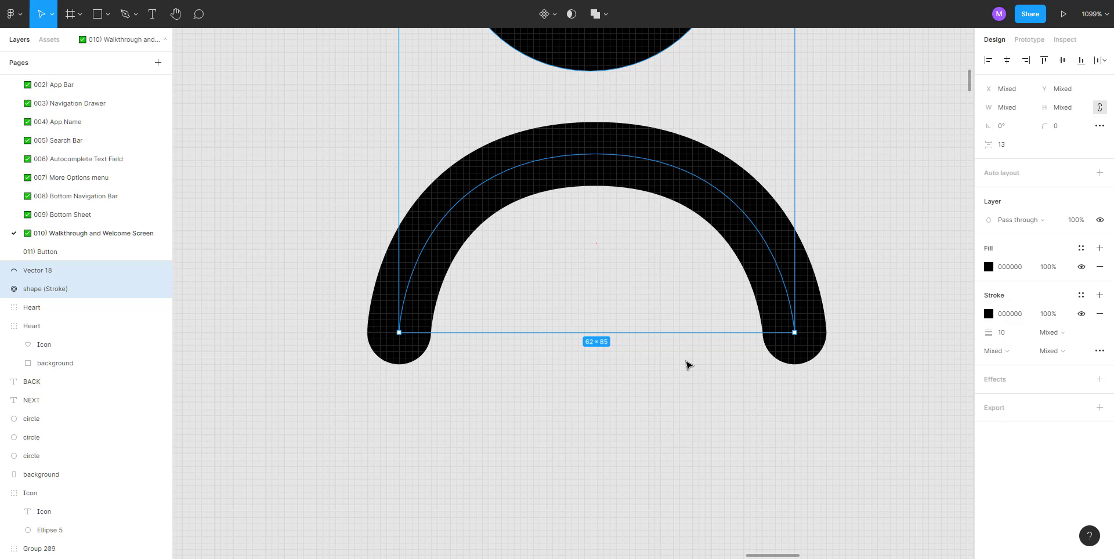
Step: Outline the stroke of only the shoulder arc below the second head ring
{"action": "left_click", "coordinate": [665, 359]}
{"action": "left_click", "coordinate": [588, 155]}
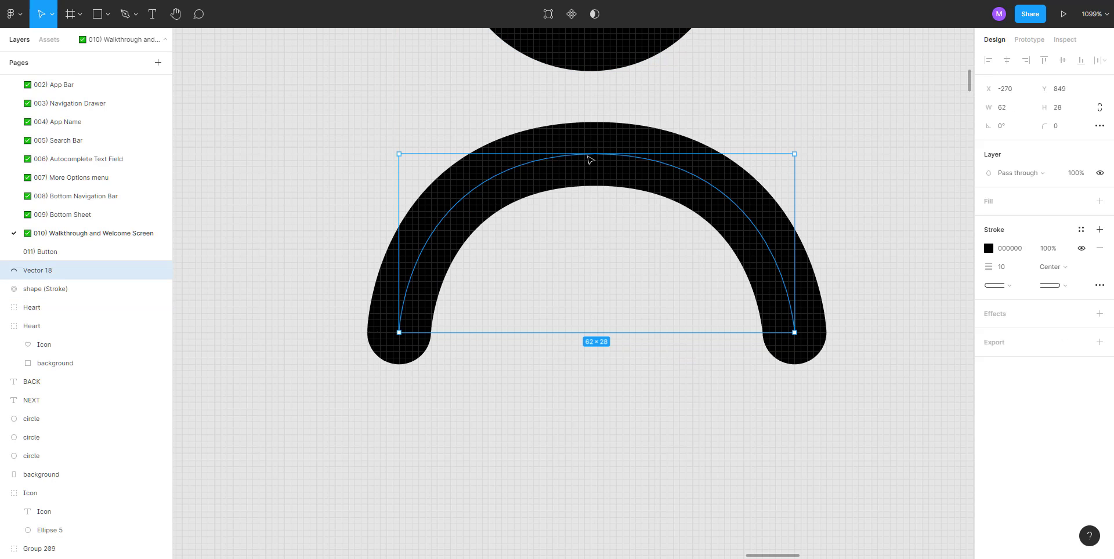
{"action": "key", "text": "ctrl+alt+o"}
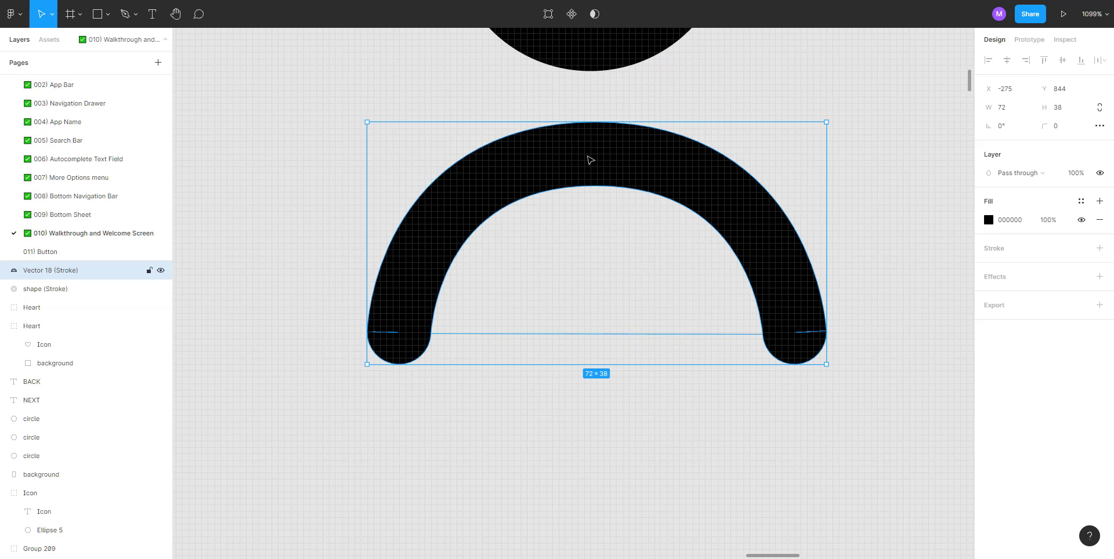
Step: Delete the inner end point of the stray line inside the outlined arc's left end, and leave vector editing
{"action": "scroll", "coordinate": [387, 338], "scroll_direction": "up", "scroll_amount": 5}
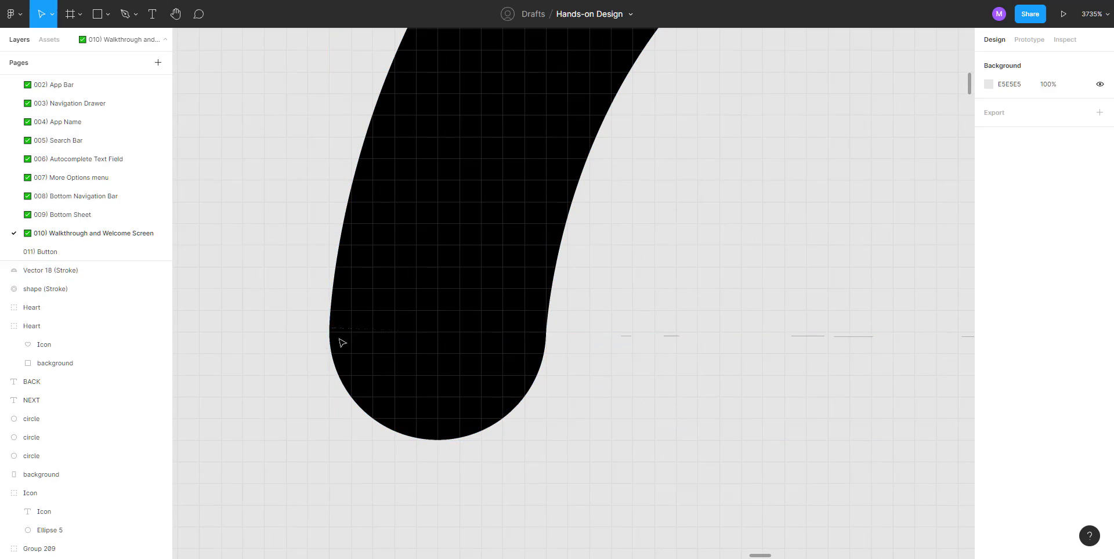
{"action": "double_click", "coordinate": [362, 343]}
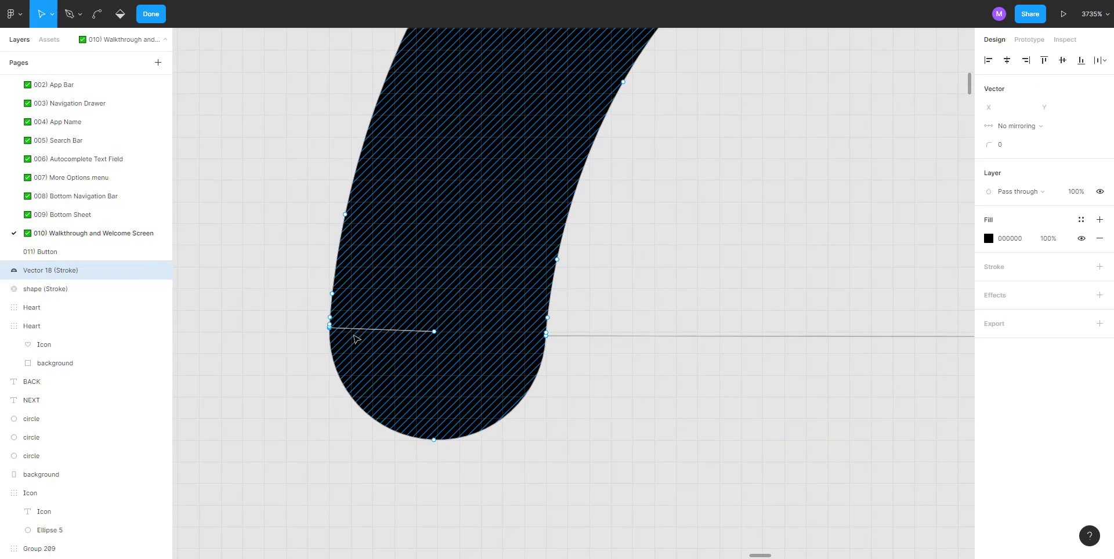
{"action": "scroll", "coordinate": [351, 336], "scroll_direction": "up", "scroll_amount": 5}
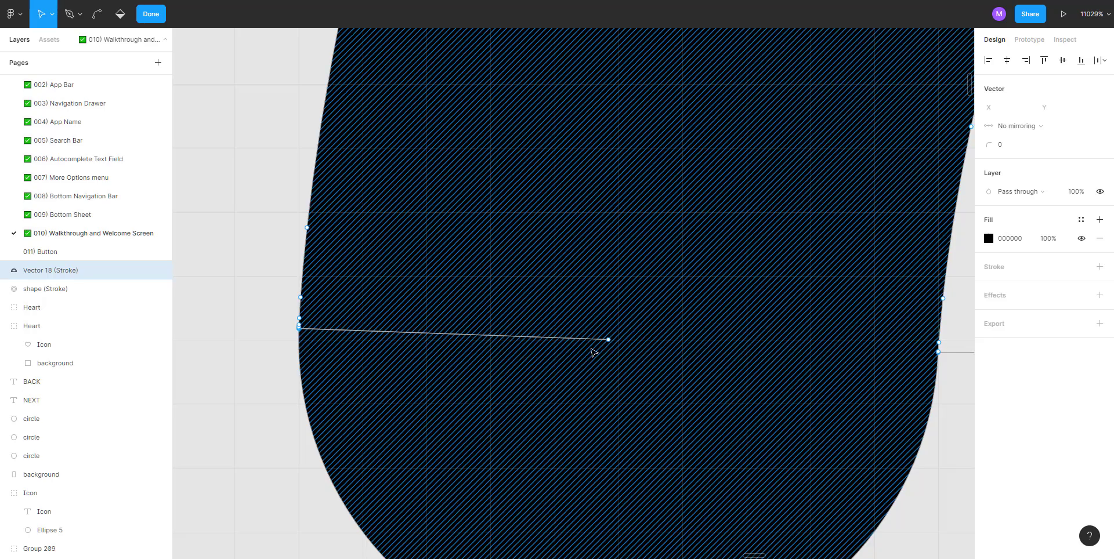
{"action": "key", "text": "p"}
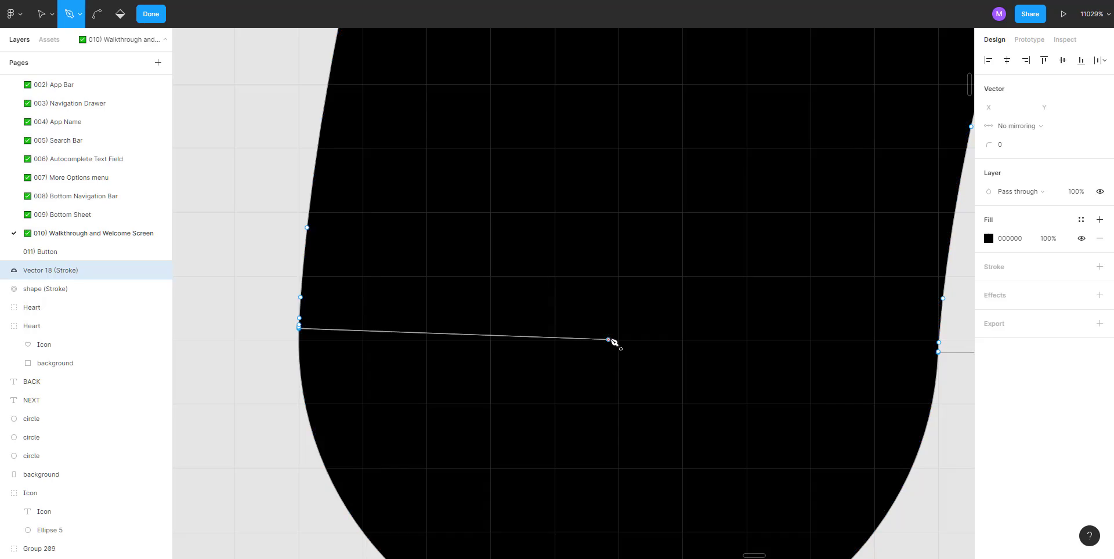
{"action": "left_click", "coordinate": [609, 341], "text": "alt"}
{"action": "key", "text": "ctrl"}
{"action": "scroll", "coordinate": [488, 342], "scroll_direction": "down", "scroll_amount": 15}
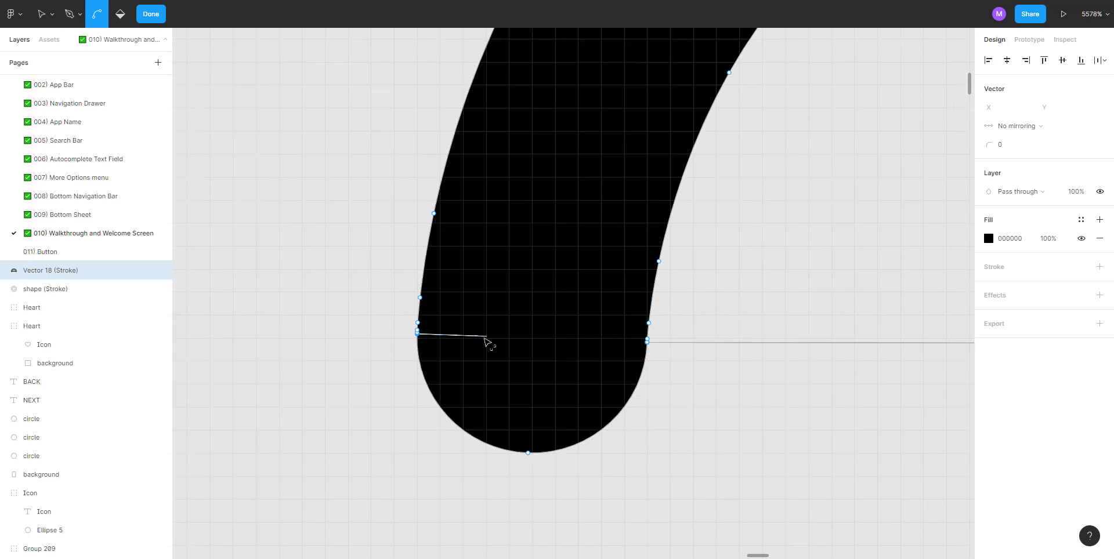
{"action": "scroll", "coordinate": [697, 373], "scroll_direction": "right", "scroll_amount": 3}
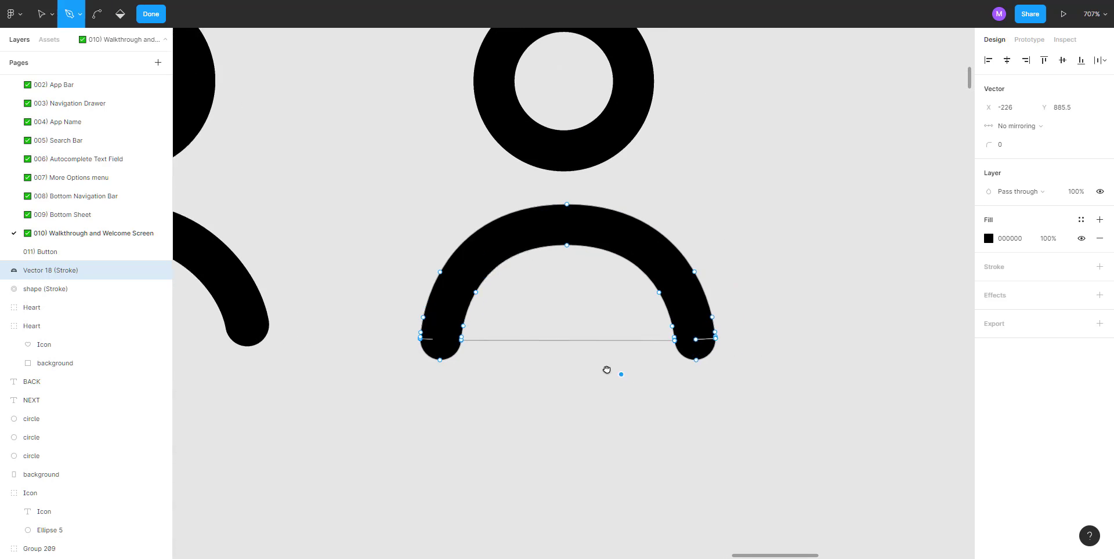
{"action": "key", "text": "Escape"}
Step: Reopen the outlined arc for vector editing and delete the inner end point of the stray line inside its right end
{"action": "scroll", "coordinate": [673, 341], "scroll_direction": "up", "scroll_amount": 8}
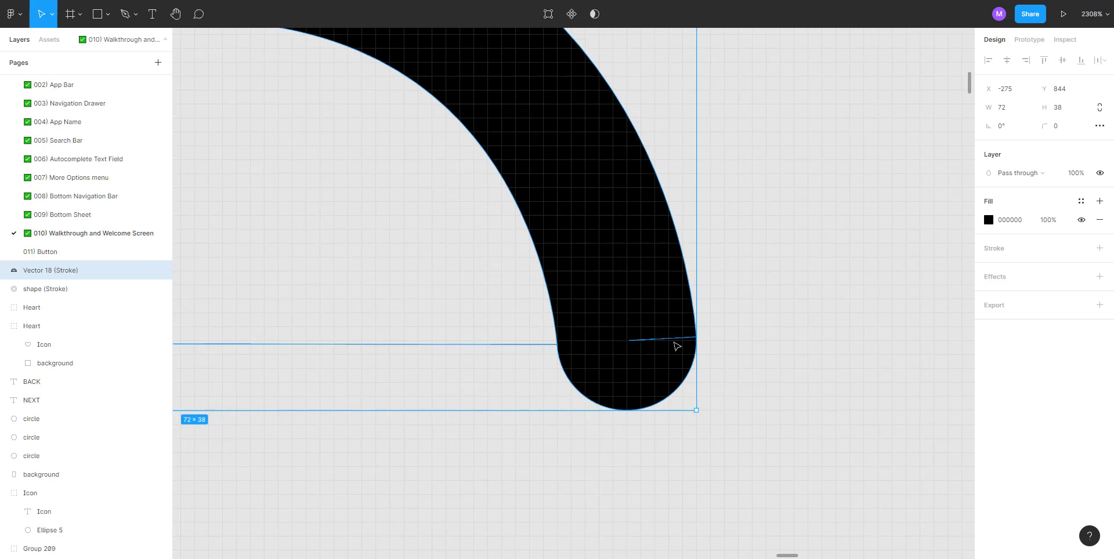
{"action": "double_click", "coordinate": [648, 348]}
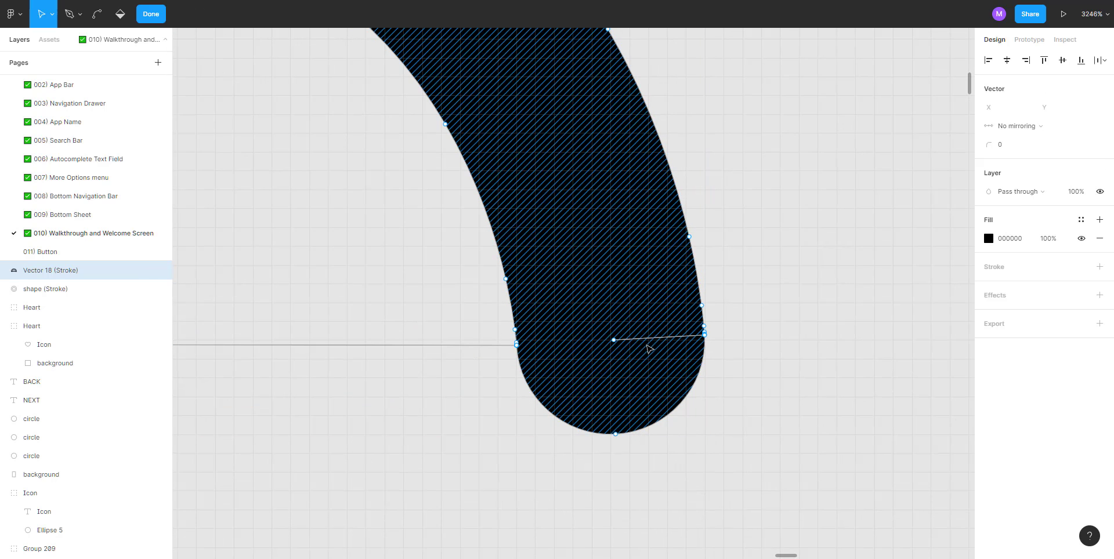
{"action": "key", "text": "p"}
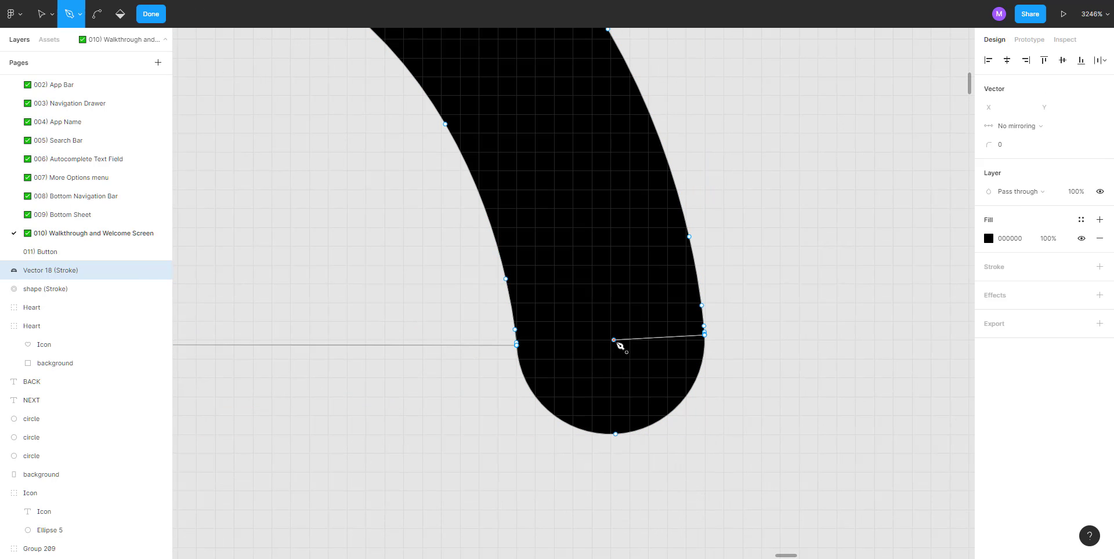
{"action": "scroll", "coordinate": [515, 351], "scroll_direction": "up", "scroll_amount": 10}
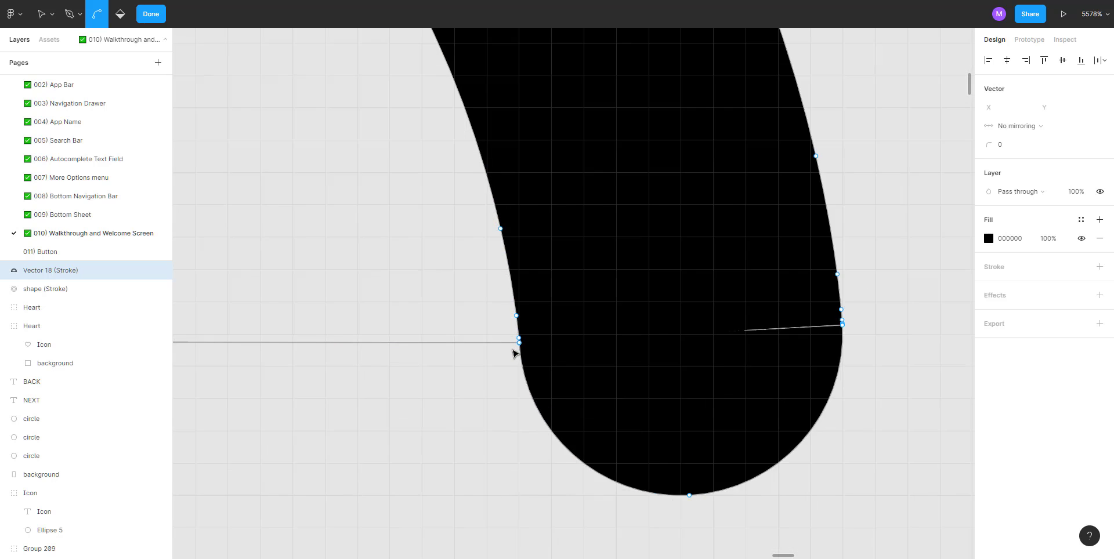
Step: Move the long stray line spanning the arc's two ends slightly downward, away from the right end's inner edge
{"action": "left_click", "coordinate": [548, 323]}
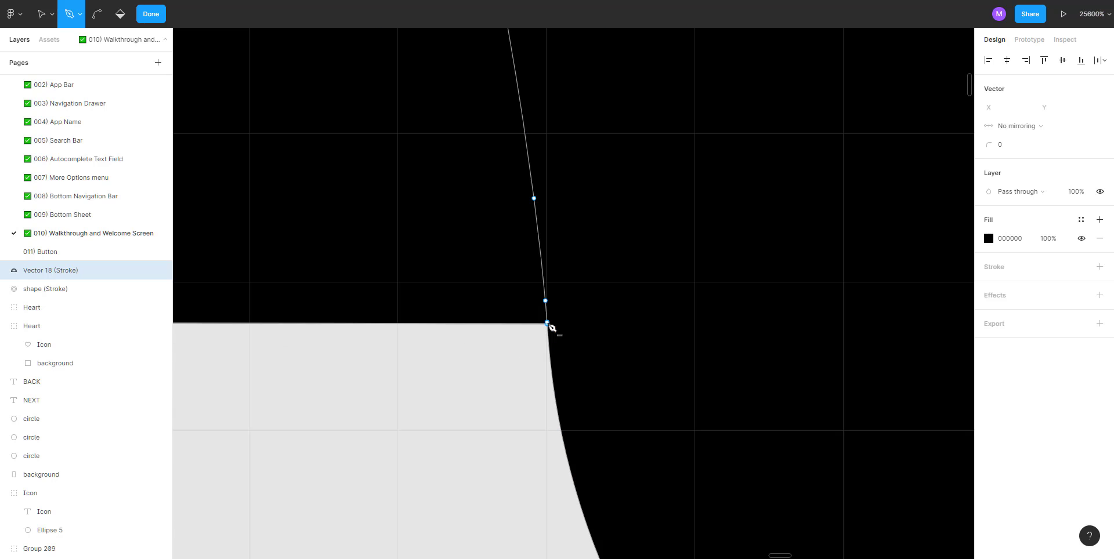
{"action": "scroll", "coordinate": [548, 331], "scroll_direction": "down", "scroll_amount": 10}
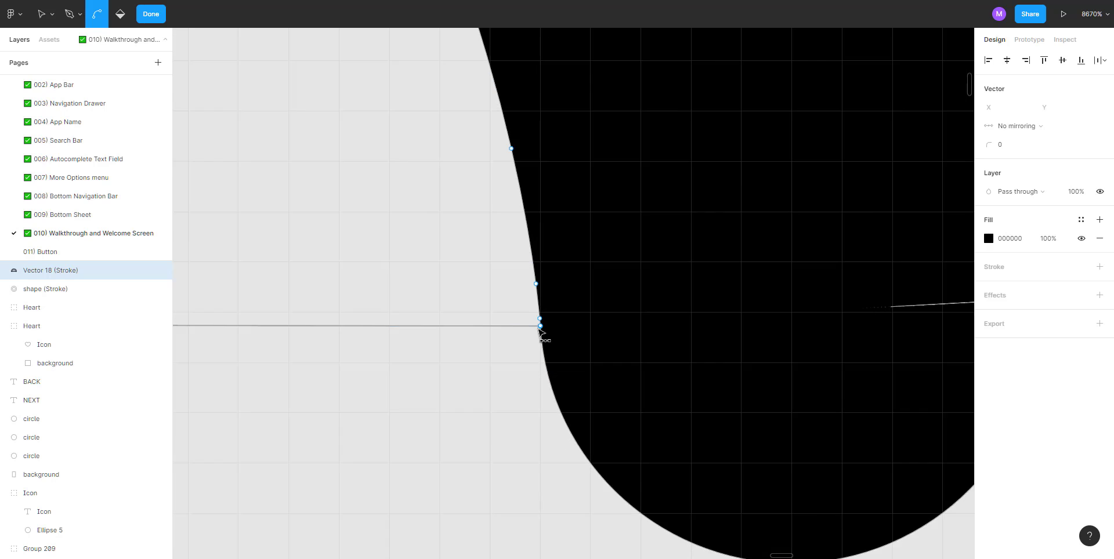
{"action": "key", "text": "v"}
{"action": "left_click_drag", "start_coordinate": [498, 327], "coordinate": [498, 359]}
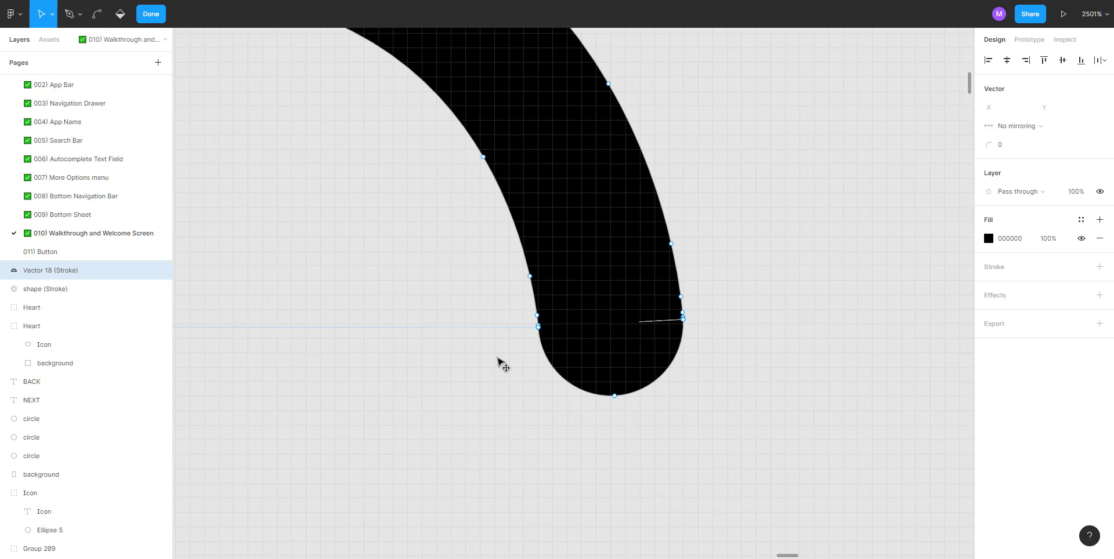
{"action": "left_click_drag", "start_coordinate": [437, 312], "coordinate": [716, 309]}
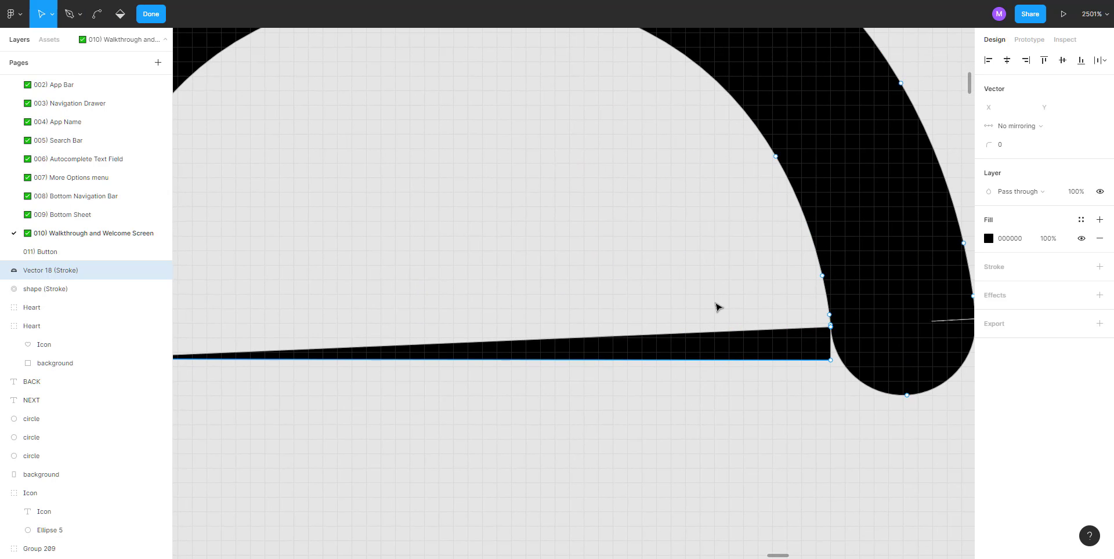
Step: Try to delete the stray line's corner point beside the arc's right end, and leave vector editing
{"action": "scroll", "coordinate": [716, 308], "scroll_direction": "down", "scroll_amount": 3}
{"action": "left_click_drag", "start_coordinate": [781, 337], "coordinate": [697, 367]}
{"action": "key", "text": "Delete"}
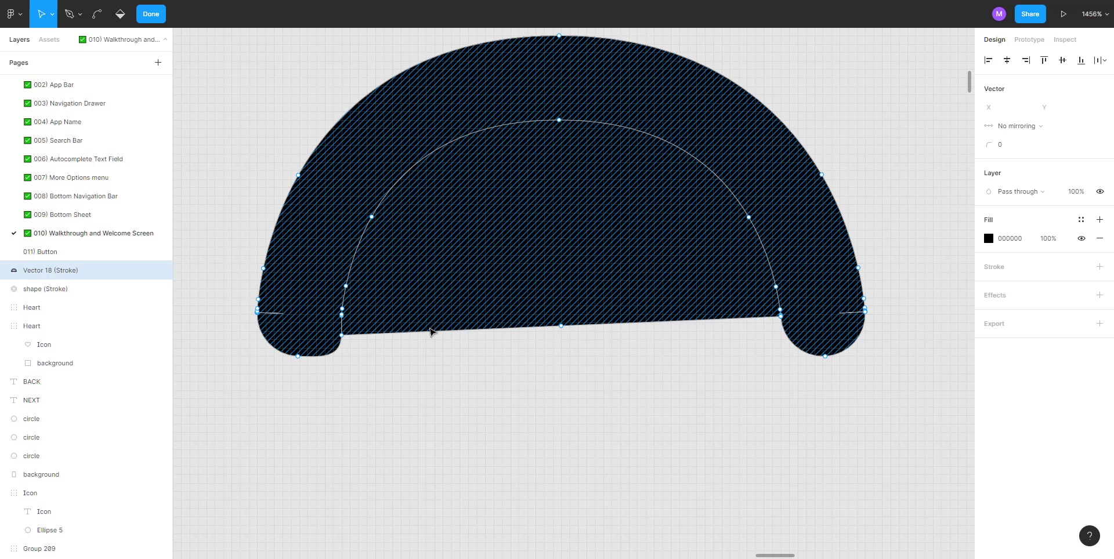
{"action": "key", "text": "Escape"}
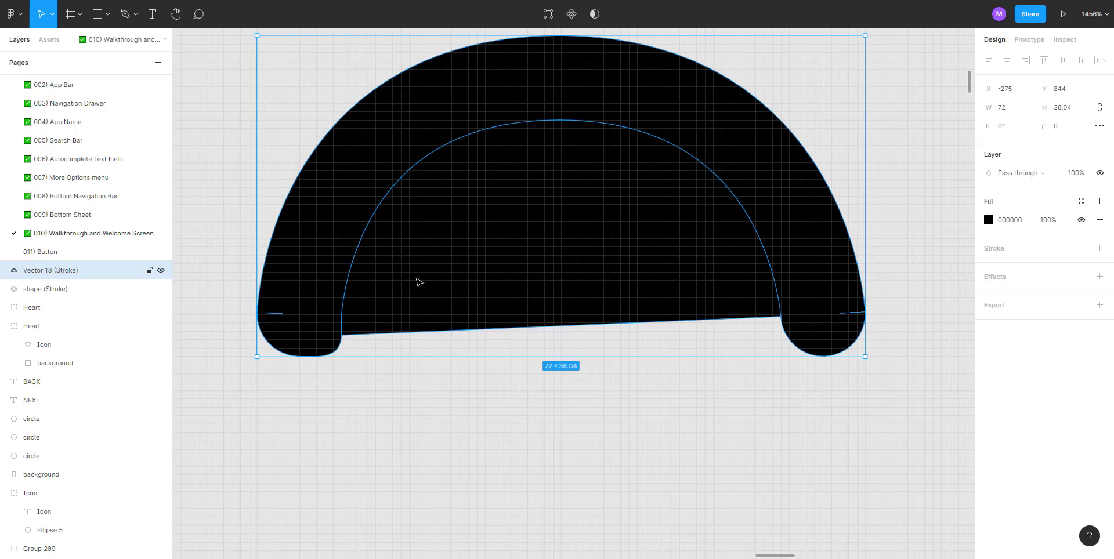
Step: Undo the recent edits to the stray lines of the outlined arc and leave vector editing
{"action": "key", "text": "Return"}
{"action": "key", "text": "Escape"}
{"action": "key", "text": "ctrl+z"}
{"action": "key", "text": "ctrl+z"}
{"action": "key", "text": "ctrl+z"}
{"action": "key", "text": "ctrl+z"}
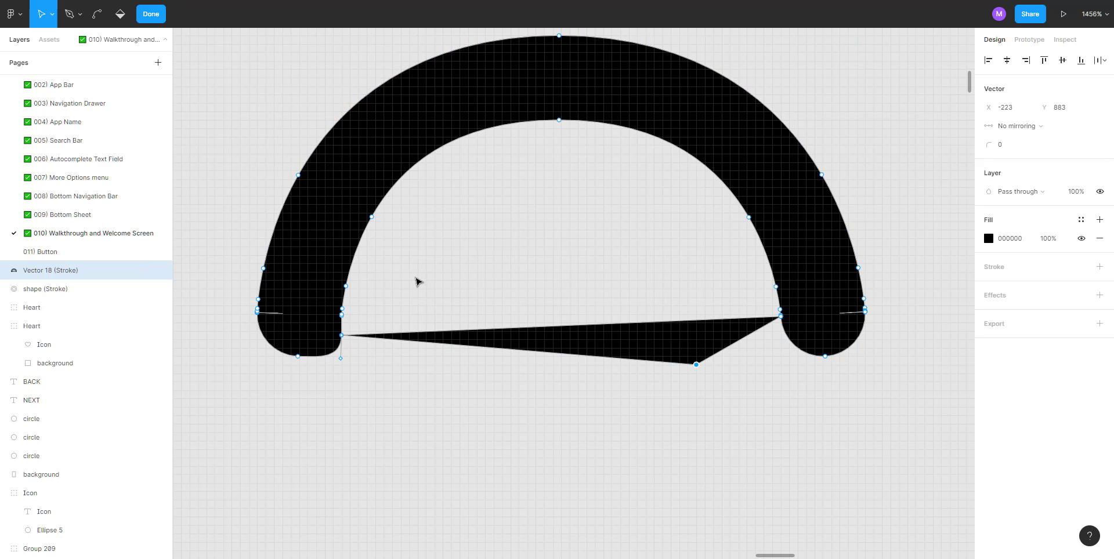
{"action": "key", "text": "Escape"}
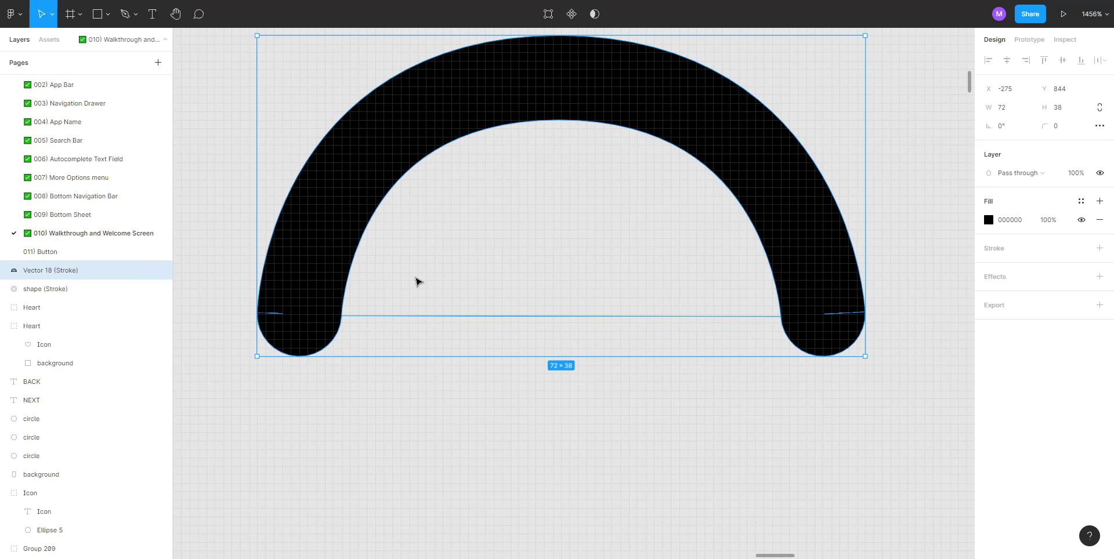
Step: Undo the outlining of the shoulder arc's stroke, check the arc's stroke path, and deselect it
{"action": "scroll", "coordinate": [416, 282], "scroll_direction": "down", "scroll_amount": 10}
{"action": "left_click", "coordinate": [418, 345]}
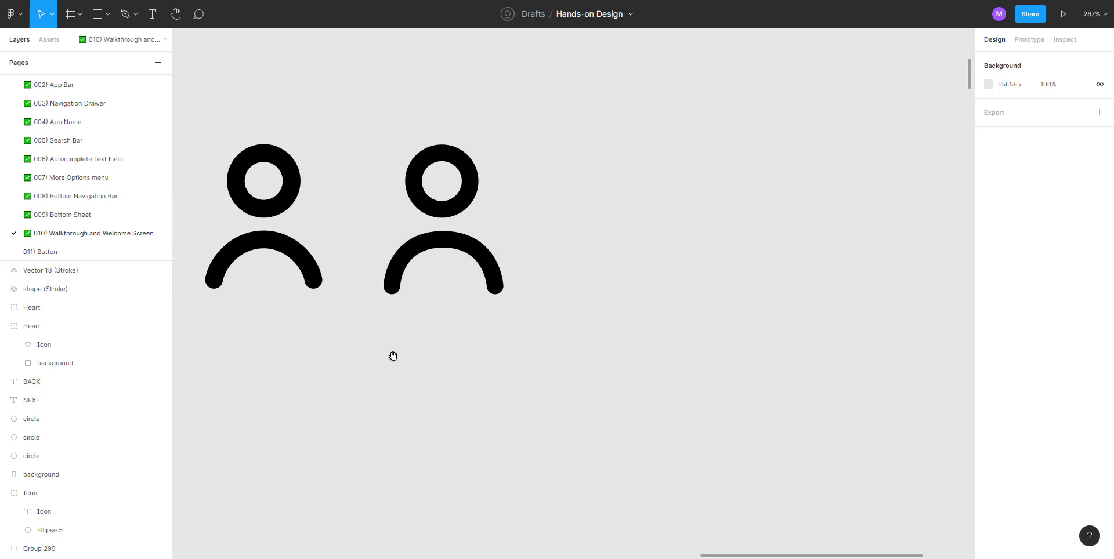
{"action": "left_click_drag", "start_coordinate": [393, 355], "coordinate": [474, 386]}
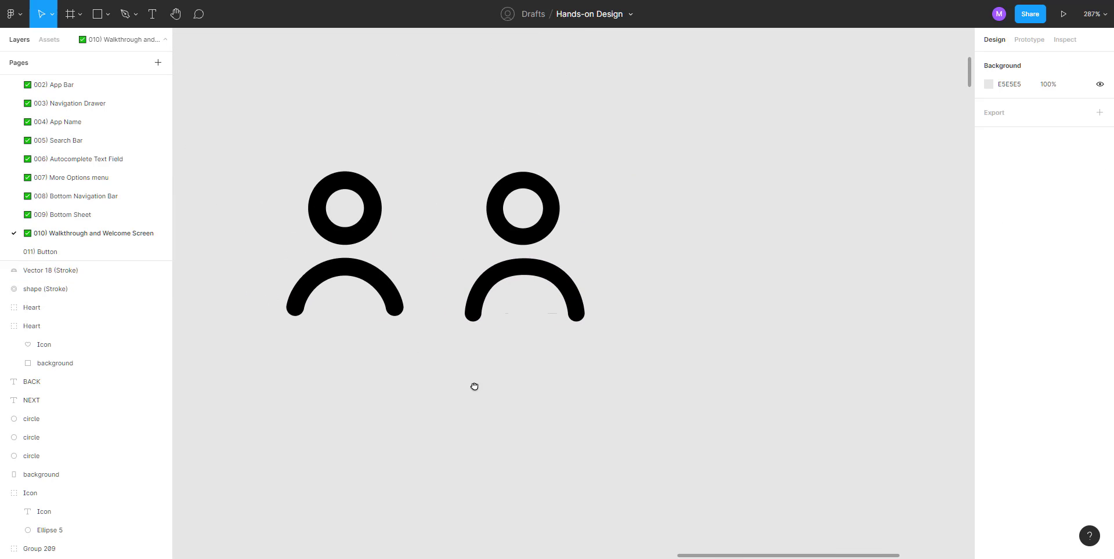
{"action": "double_click", "coordinate": [497, 299]}
{"action": "key", "text": "Escape"}
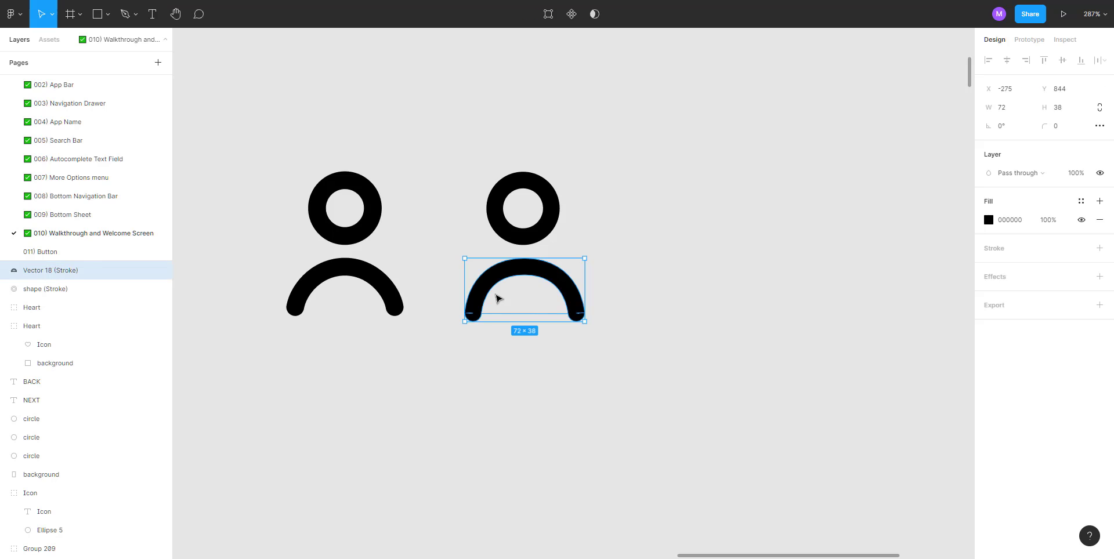
{"action": "key", "text": "ctrl+z"}
{"action": "key", "text": "Escape"}
{"action": "scroll", "coordinate": [505, 330], "scroll_direction": "up", "scroll_amount": 5}
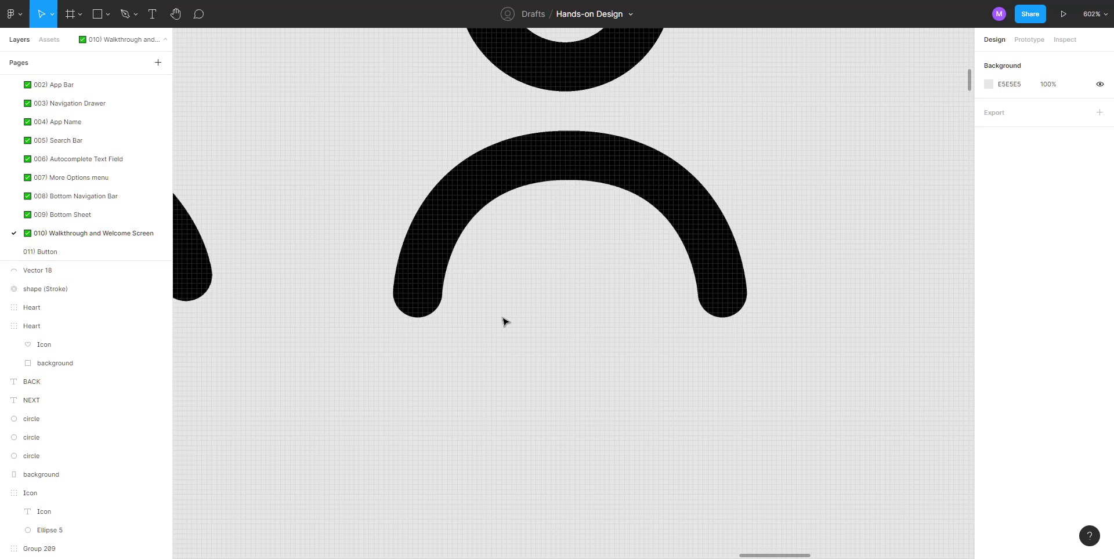
{"action": "left_click", "coordinate": [490, 156]}
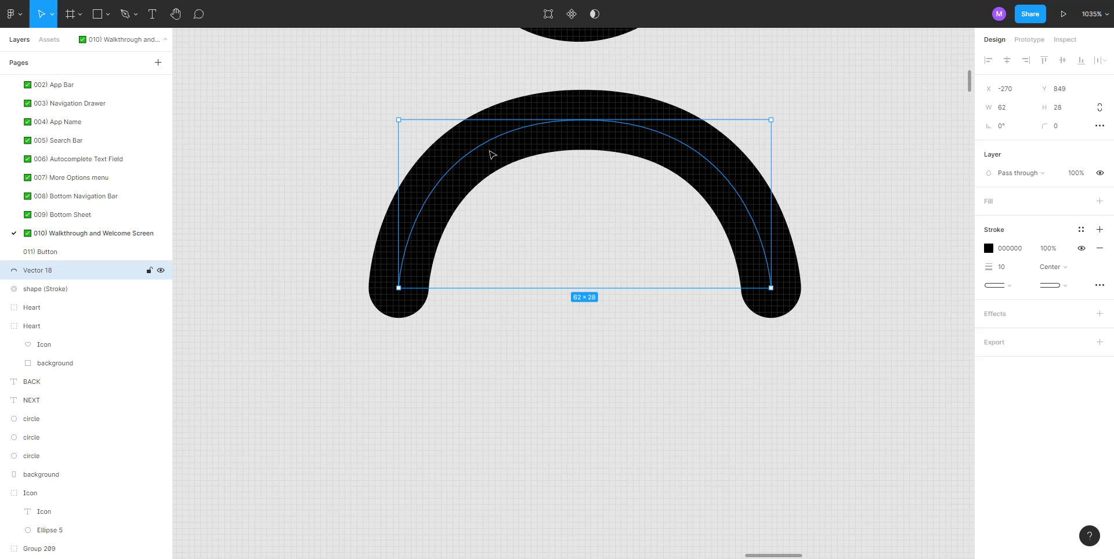
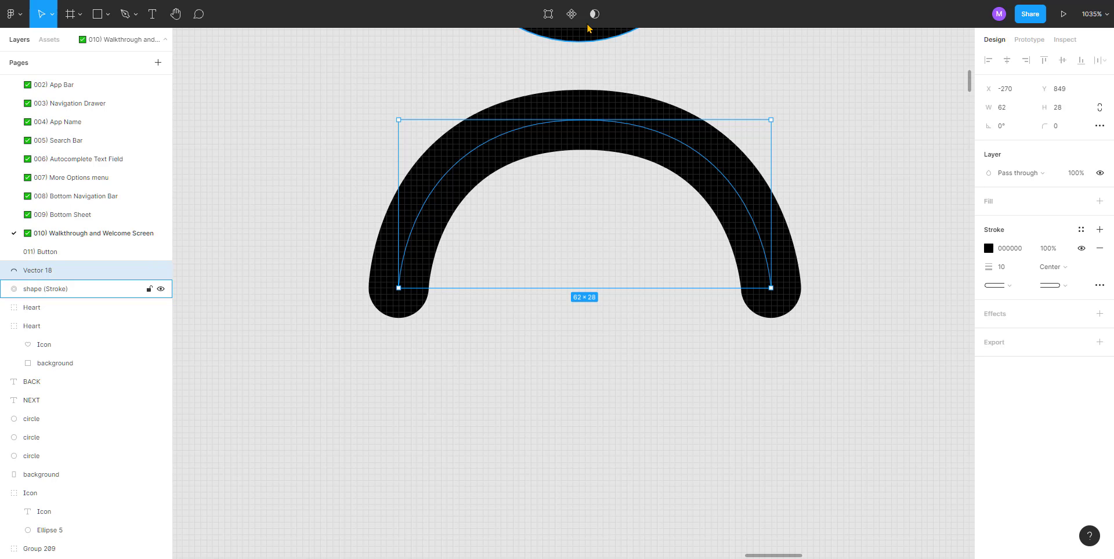
{"action": "scroll", "coordinate": [584, 144], "scroll_direction": "up", "scroll_amount": 3}
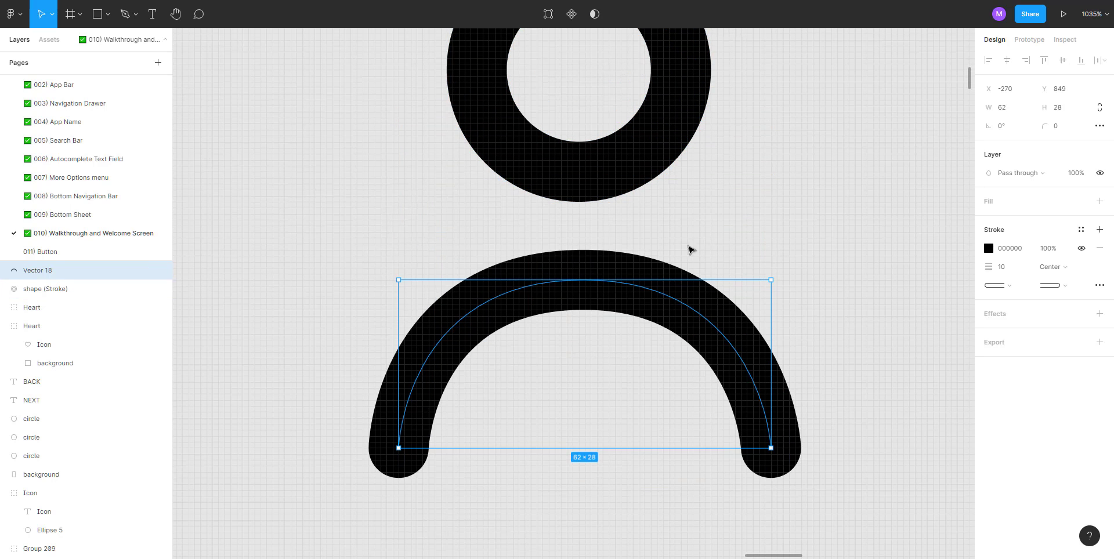
{"action": "left_click", "coordinate": [706, 239]}
{"action": "scroll", "coordinate": [570, 261], "scroll_direction": "down", "scroll_amount": 5}
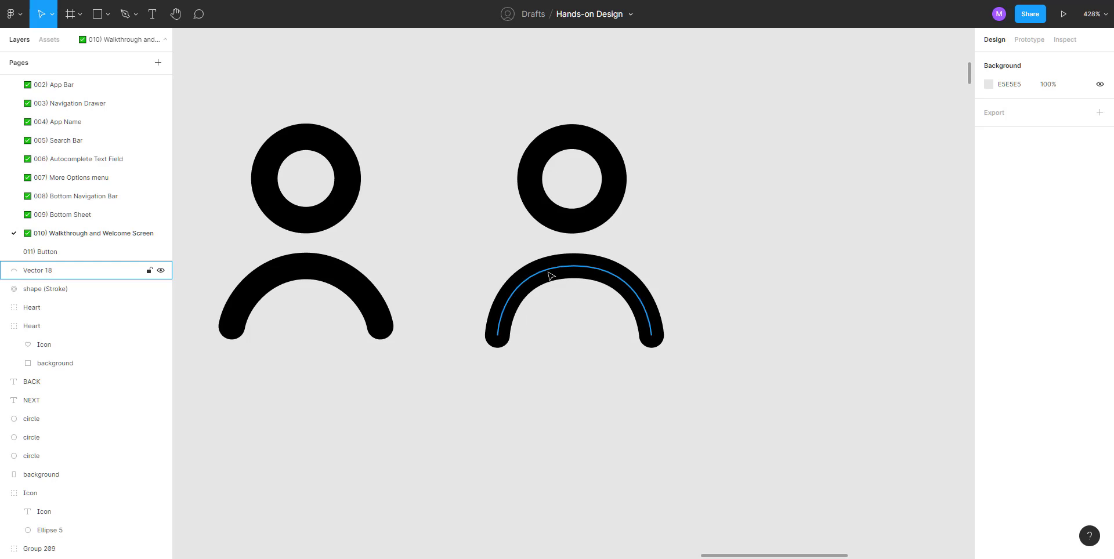
Step: Rename the layer of the second person icon's head ring to "shape"
{"action": "left_click_drag", "start_coordinate": [476, 118], "coordinate": [723, 417]}
{"action": "left_click", "coordinate": [592, 312]}
{"action": "left_click", "coordinate": [577, 224]}
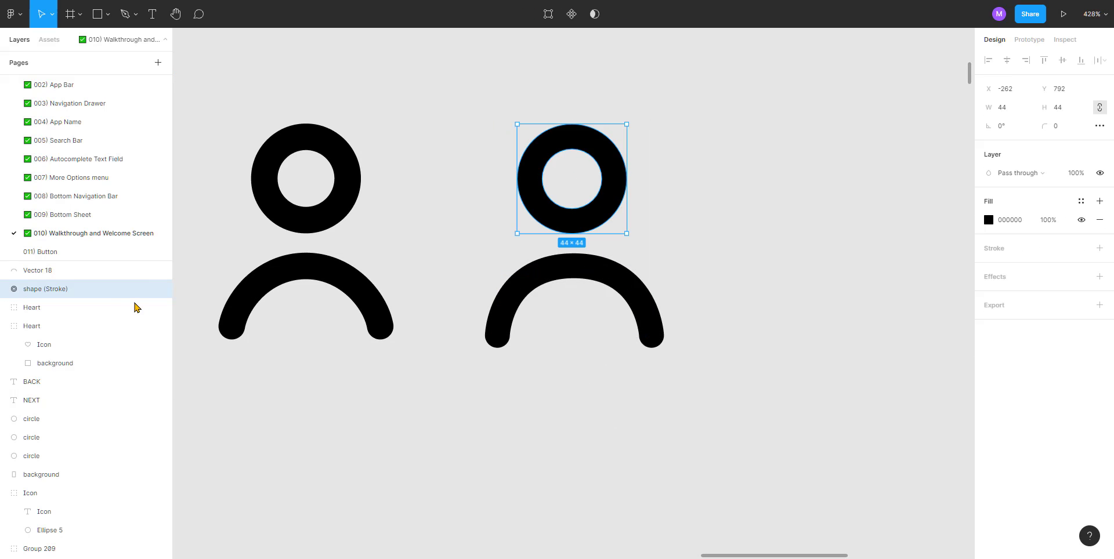
{"action": "double_click", "coordinate": [50, 288]}
{"action": "type", "text": "shape"}
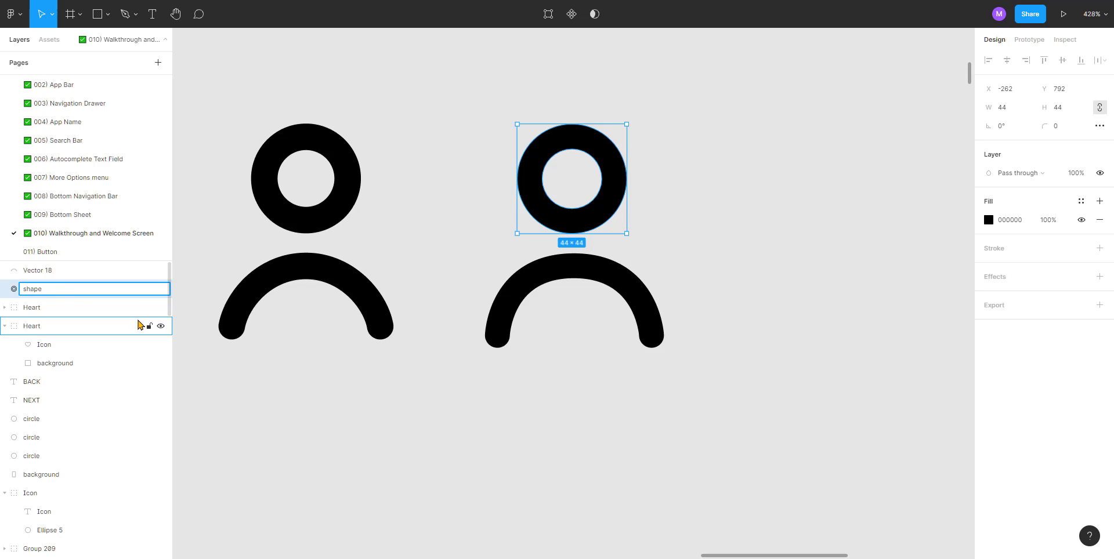
{"action": "key", "text": "Tab"}
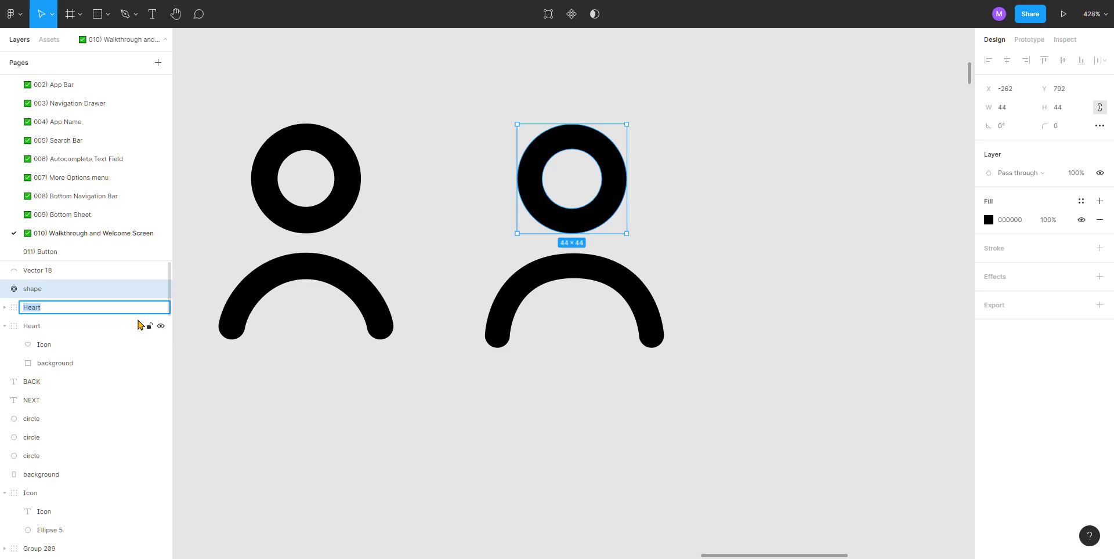
Step: Rename the shoulder arc's layer below the second head ring to "shape" and deselect it
{"action": "left_click", "coordinate": [555, 279]}
{"action": "key", "text": "ctrl+r"}
{"action": "type", "text": "s"}
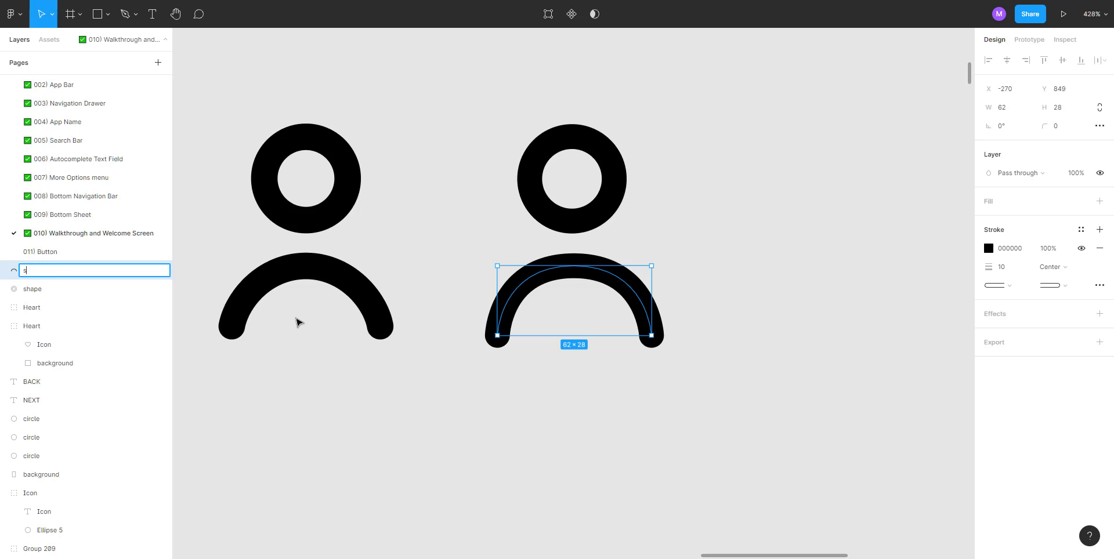
{"action": "type", "text": "hape"}
{"action": "key", "text": "Return"}
{"action": "left_click", "coordinate": [660, 114]}
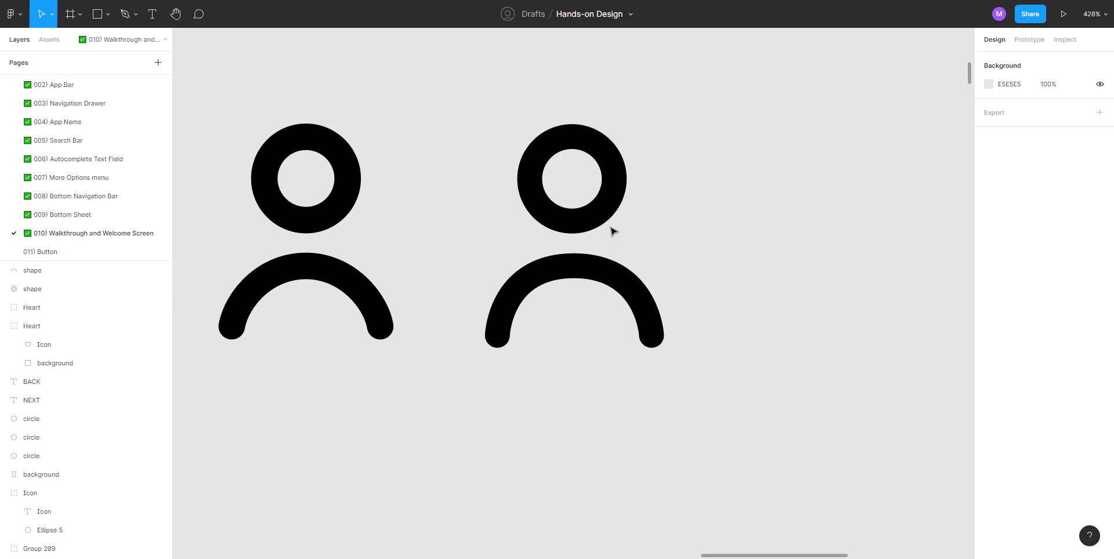
Step: Try flattening the second icon's head ring and shoulder arc into a single vector, and undo it
{"action": "left_click_drag", "start_coordinate": [665, 149], "coordinate": [547, 324]}
{"action": "left_click", "coordinate": [605, 14]}
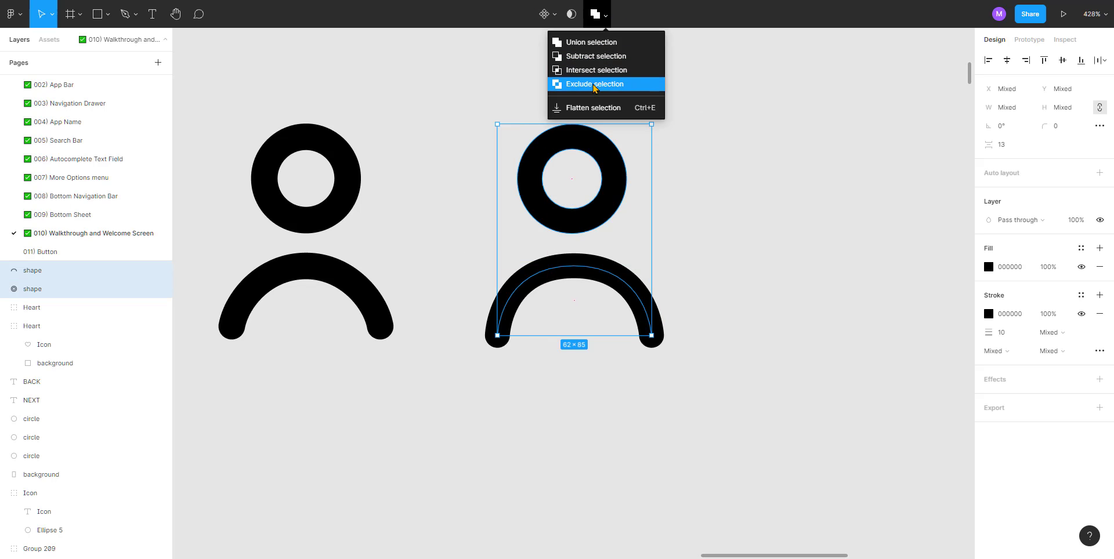
{"action": "left_click", "coordinate": [594, 108]}
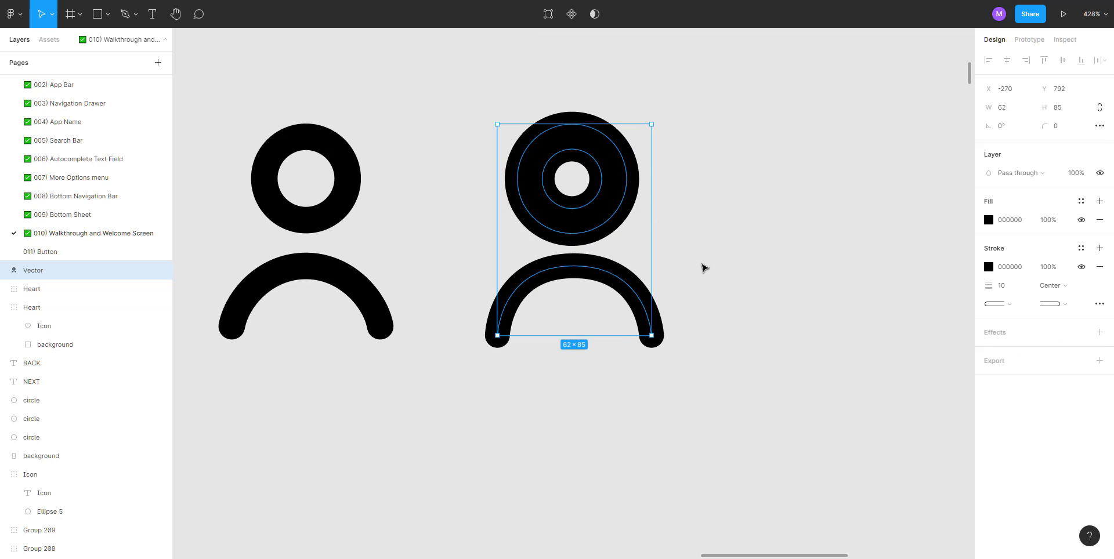
{"action": "left_click", "coordinate": [633, 268]}
{"action": "left_click", "coordinate": [634, 297]}
{"action": "key", "text": "ctrl+z"}
{"action": "key", "text": "ctrl+z"}
{"action": "key", "text": "ctrl+z"}
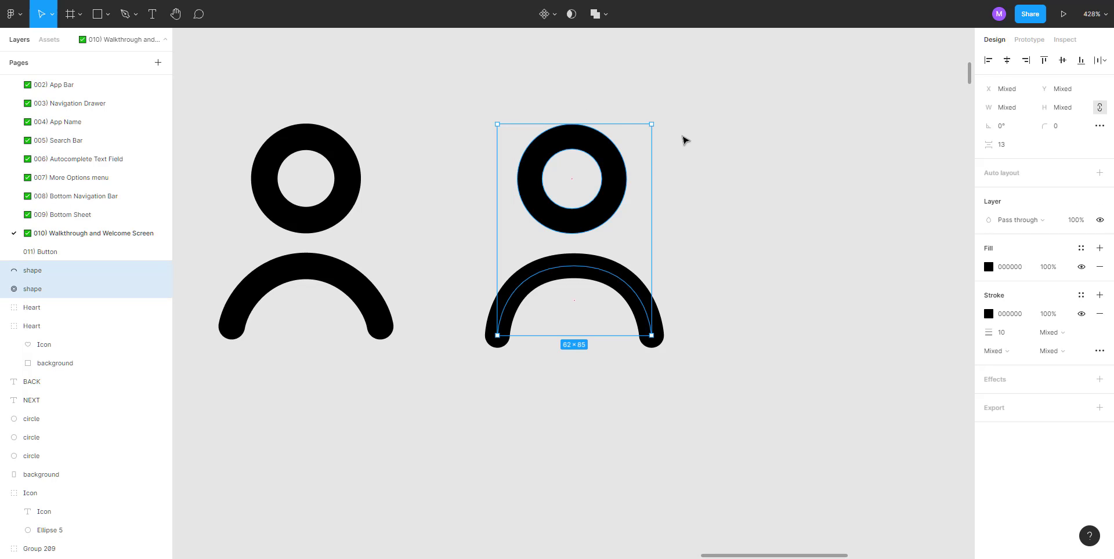
Step: Try combining the head ring and shoulder arc with a Union, and undo it
{"action": "left_click", "coordinate": [604, 14]}
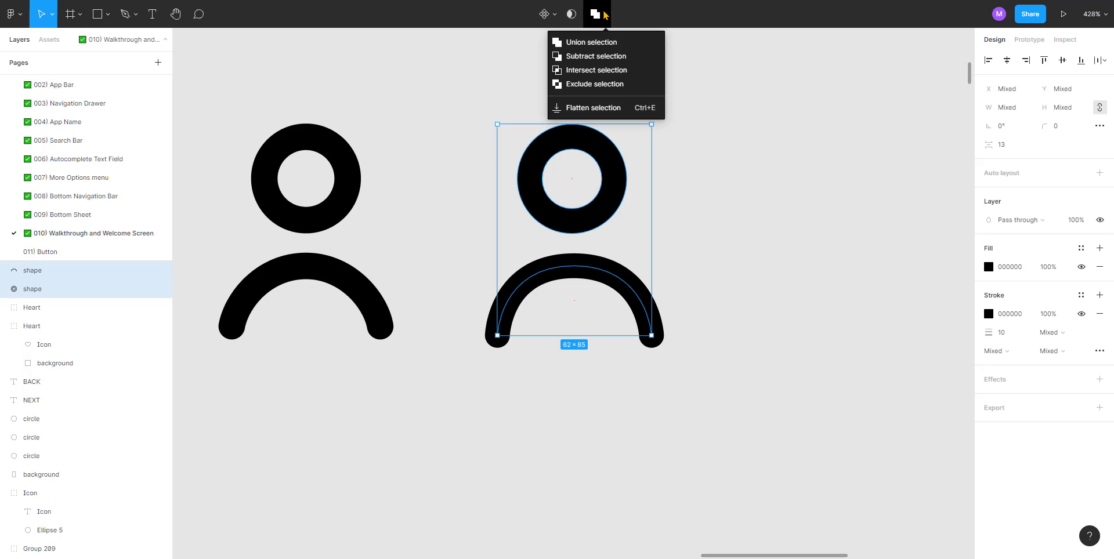
{"action": "left_click", "coordinate": [599, 48]}
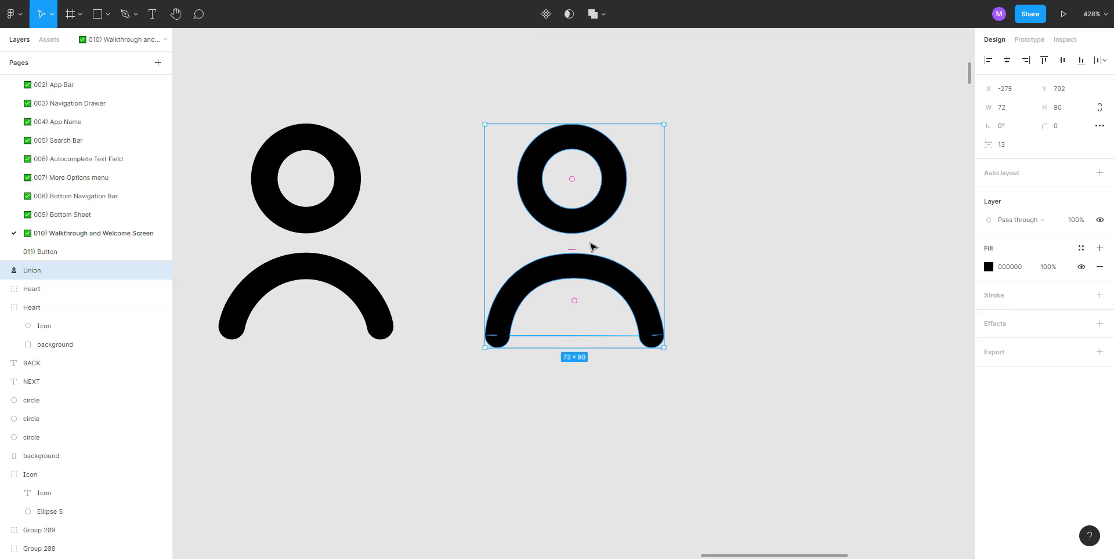
{"action": "key", "text": "ctrl+z"}
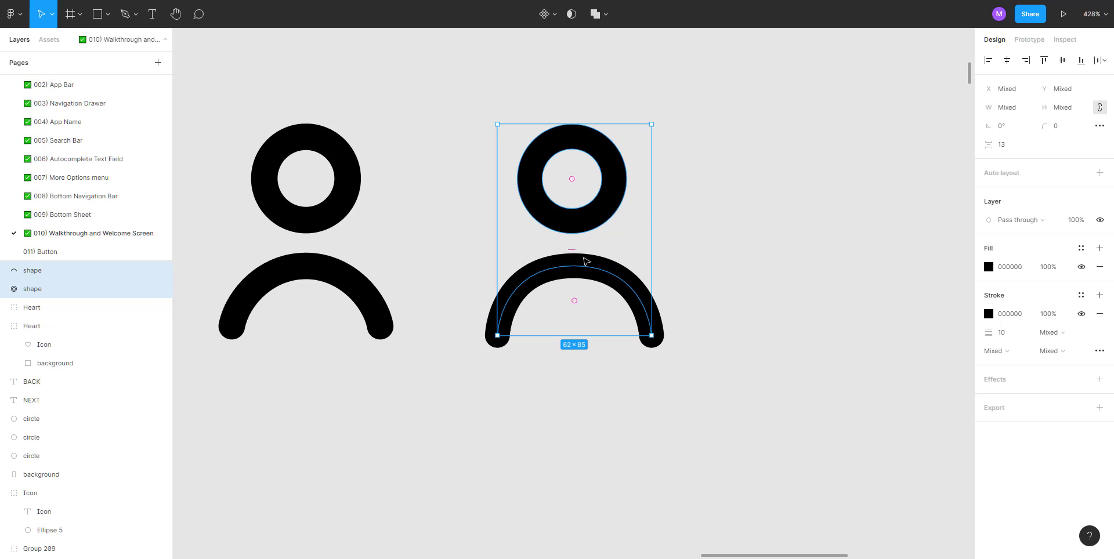
Step: Group the second icon's head ring and shoulder arc, and name the group "User"
{"action": "left_click", "coordinate": [668, 193]}
{"action": "left_click", "coordinate": [580, 224]}
{"action": "left_click_drag", "start_coordinate": [476, 161], "coordinate": [668, 399]}
{"action": "key", "text": "ctrl+g"}
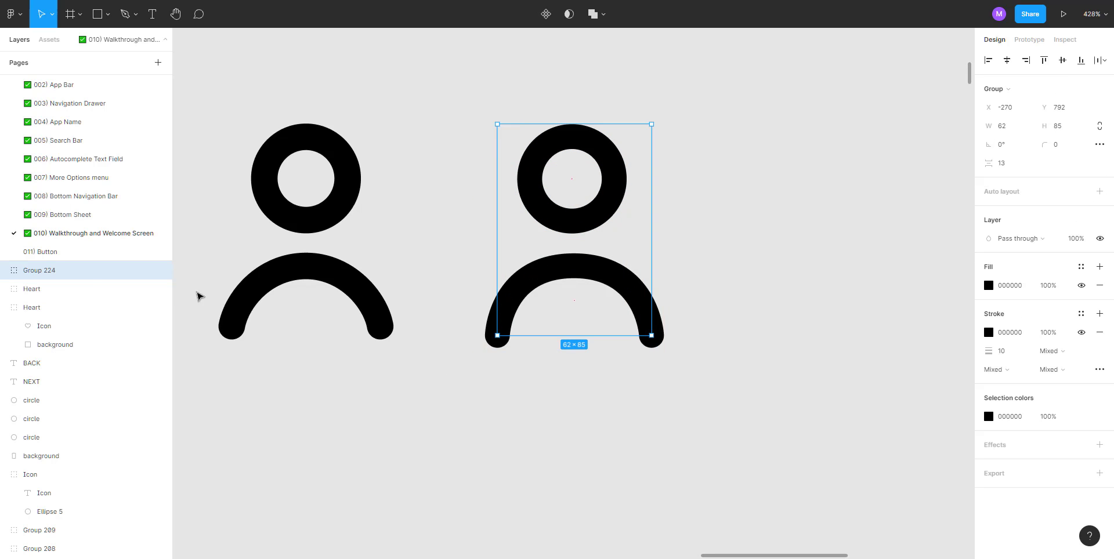
{"action": "double_click", "coordinate": [54, 272]}
{"action": "type", "text": "User"}
{"action": "key", "text": "Return"}
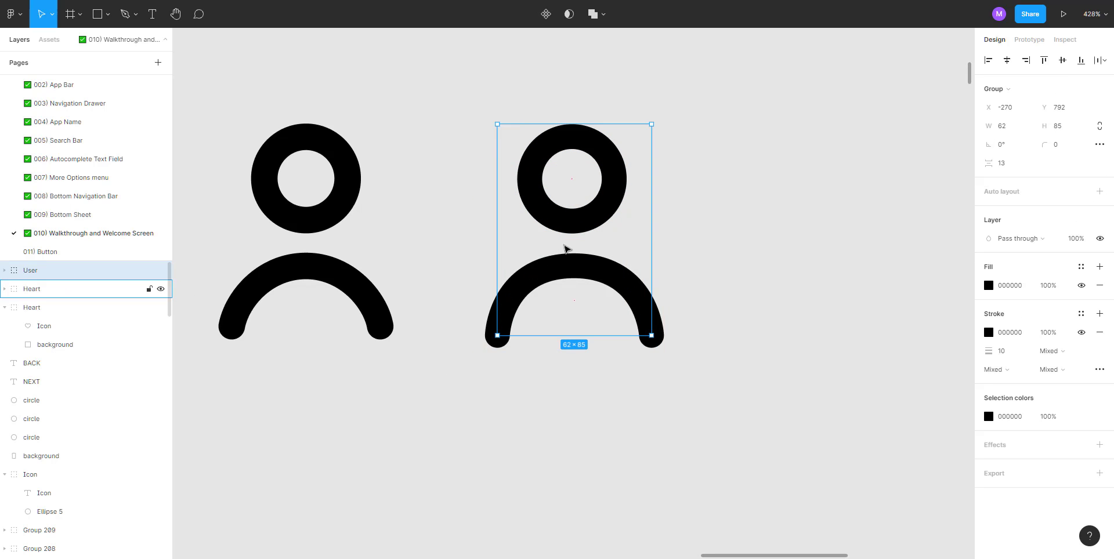
Step: Move the User group to the left of the copied heart icon, at about X -695, Y 751
{"action": "scroll", "coordinate": [704, 216], "scroll_direction": "down", "scroll_amount": 5}
{"action": "left_click", "coordinate": [723, 318]}
{"action": "scroll", "coordinate": [723, 318], "scroll_direction": "down", "scroll_amount": 3}
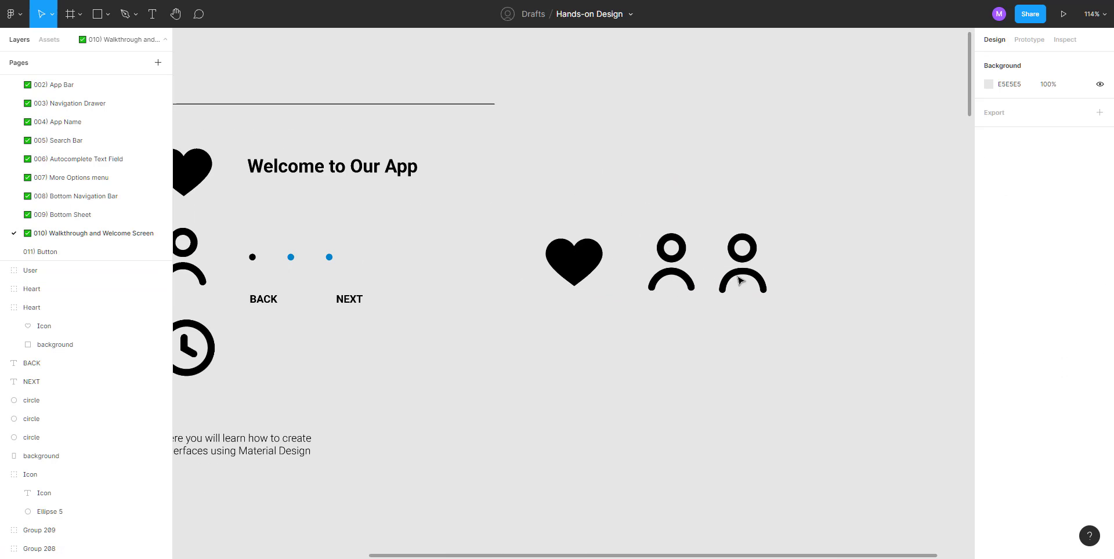
{"action": "left_click_drag", "start_coordinate": [747, 271], "coordinate": [467, 245]}
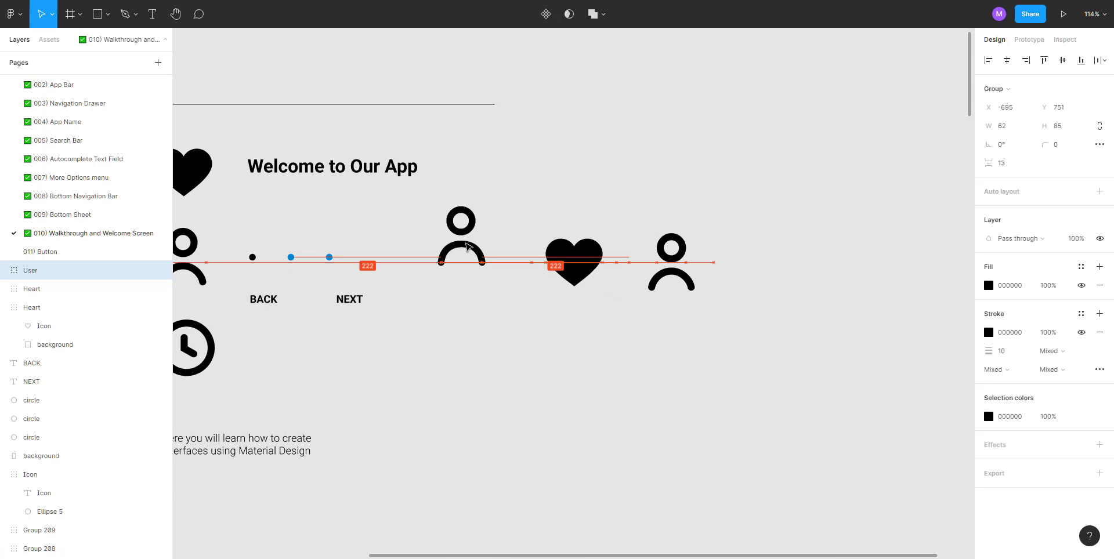
{"action": "scroll", "coordinate": [546, 269], "scroll_direction": "up", "scroll_amount": 3}
{"action": "left_click", "coordinate": [492, 311]}
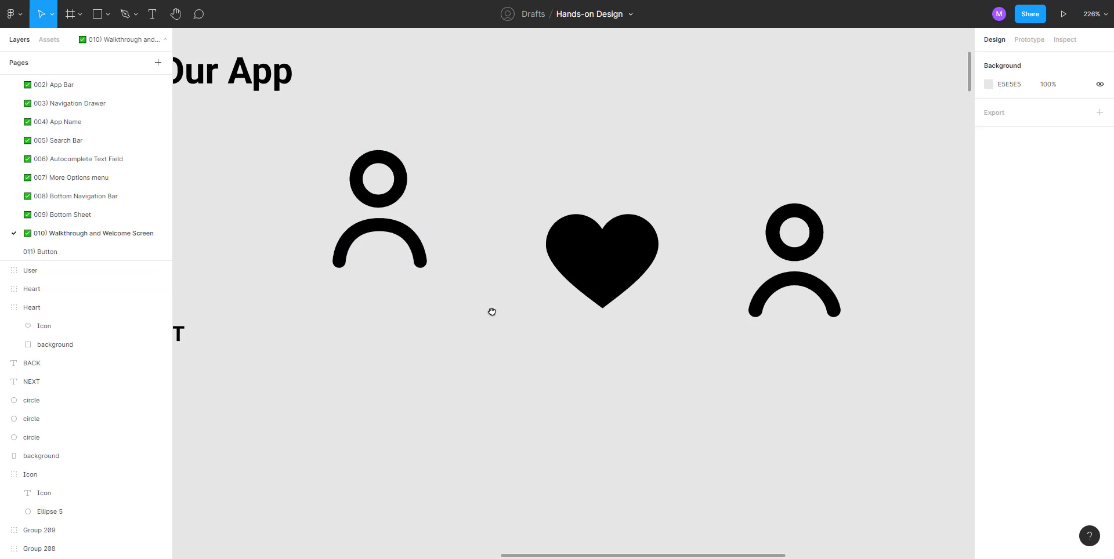
{"action": "left_click_drag", "start_coordinate": [492, 311], "coordinate": [583, 340]}
Step: Show the hidden B2FAFF stroke and FFFFFF fill on the background square of the copied Heart group
{"action": "left_click", "coordinate": [683, 297]}
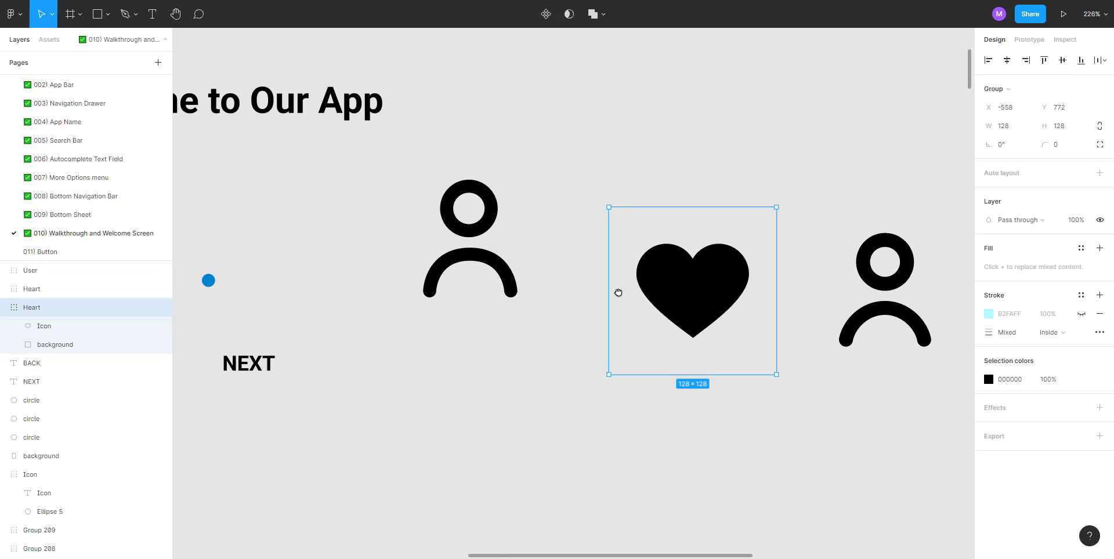
{"action": "scroll", "coordinate": [616, 291], "scroll_direction": "right", "scroll_amount": 2}
{"action": "scroll", "coordinate": [625, 281], "scroll_direction": "down", "scroll_amount": 3}
{"action": "left_click", "coordinate": [209, 169]}
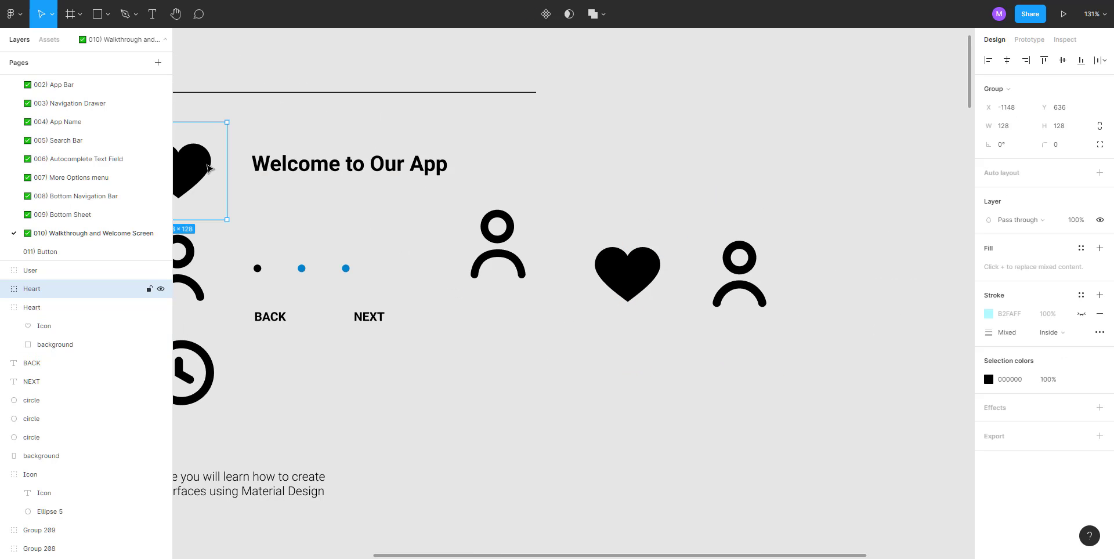
{"action": "key", "text": "Escape"}
{"action": "left_click", "coordinate": [620, 272]}
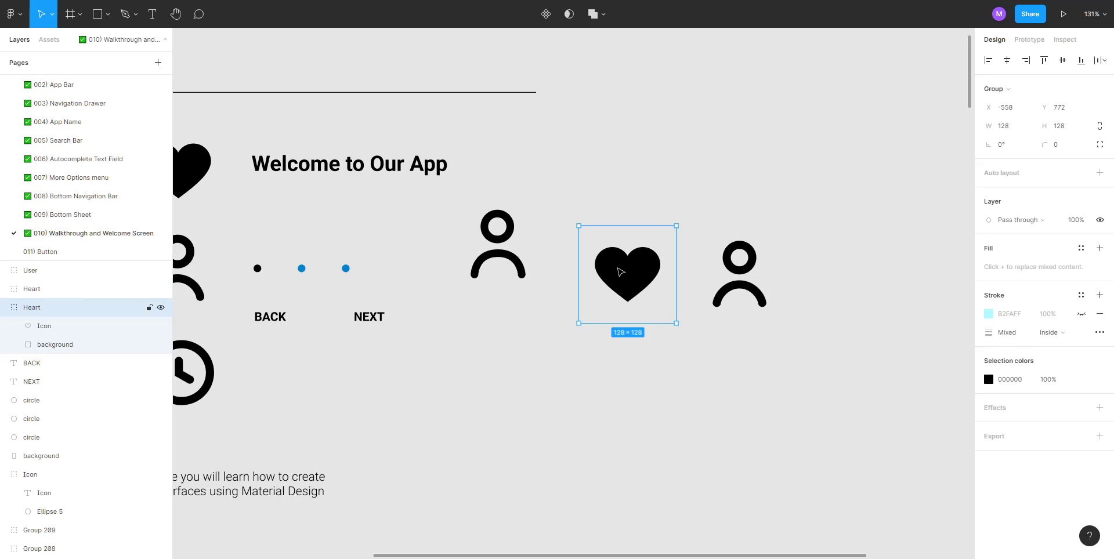
{"action": "left_click", "coordinate": [662, 379]}
{"action": "left_click", "coordinate": [630, 294]}
{"action": "left_click", "coordinate": [46, 345]}
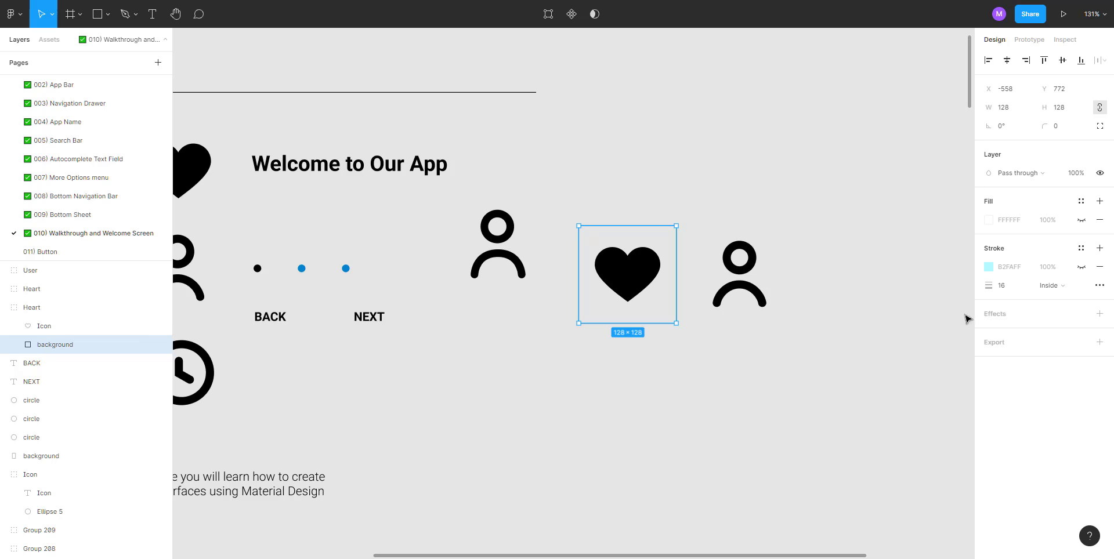
{"action": "left_click", "coordinate": [1081, 267]}
{"action": "left_click", "coordinate": [1081, 220]}
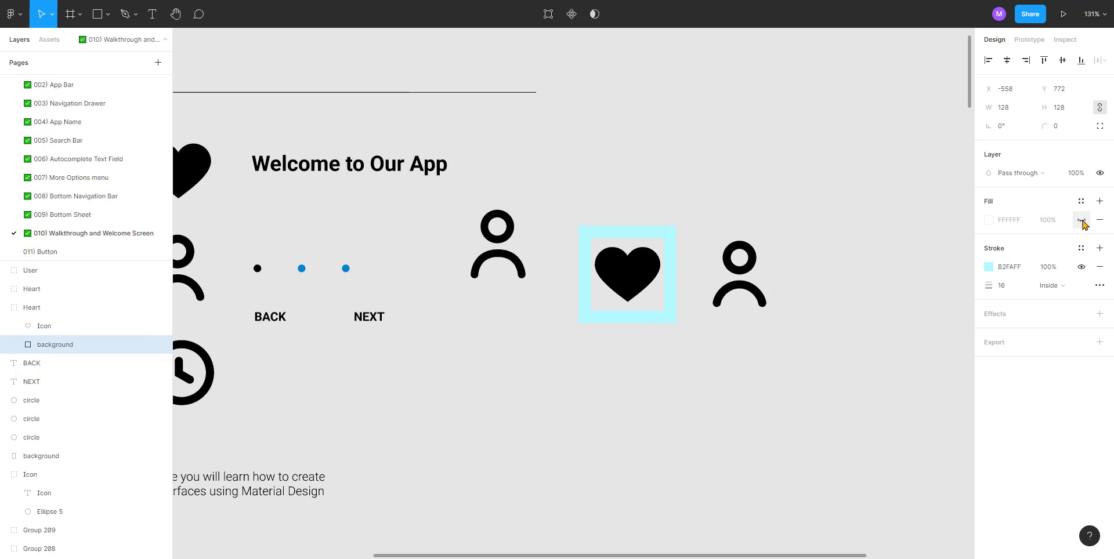
{"action": "left_click", "coordinate": [786, 440]}
Step: Delete the heart shape inside the framed background square and select the User group
{"action": "double_click", "coordinate": [611, 271]}
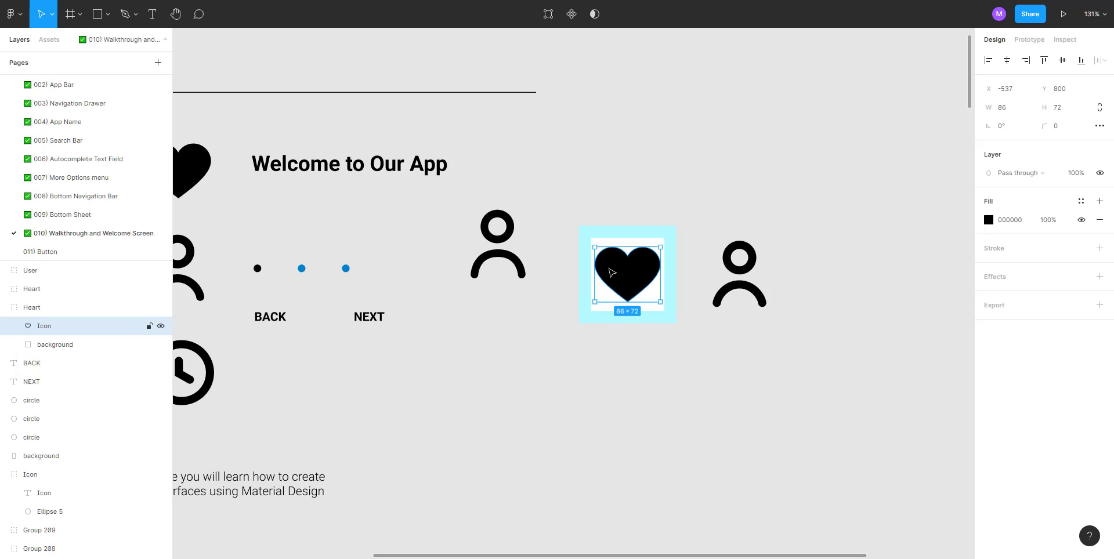
{"action": "key", "text": "Delete"}
{"action": "left_click", "coordinate": [501, 244]}
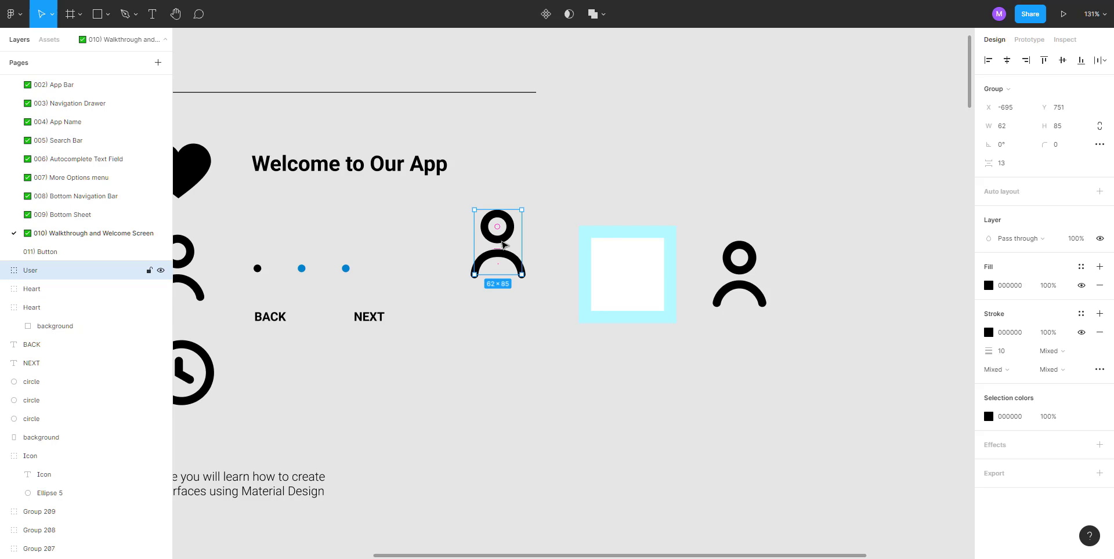
Step: Move the User group into the copied Heart group with the framed background square and align both to their vertical centers
{"action": "key", "text": "Delete"}
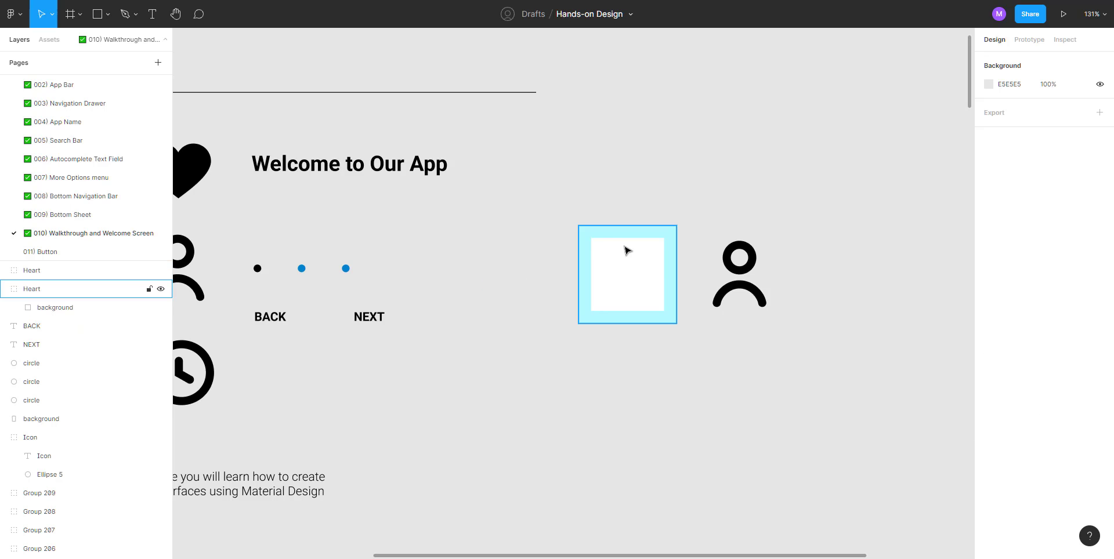
{"action": "double_click", "coordinate": [626, 250]}
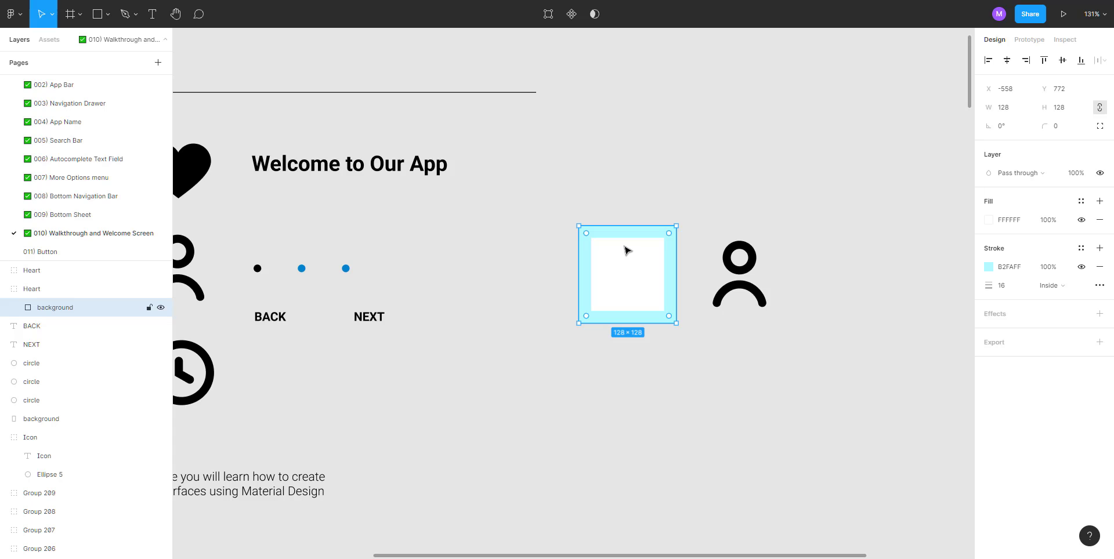
{"action": "key", "text": "ctrl+v"}
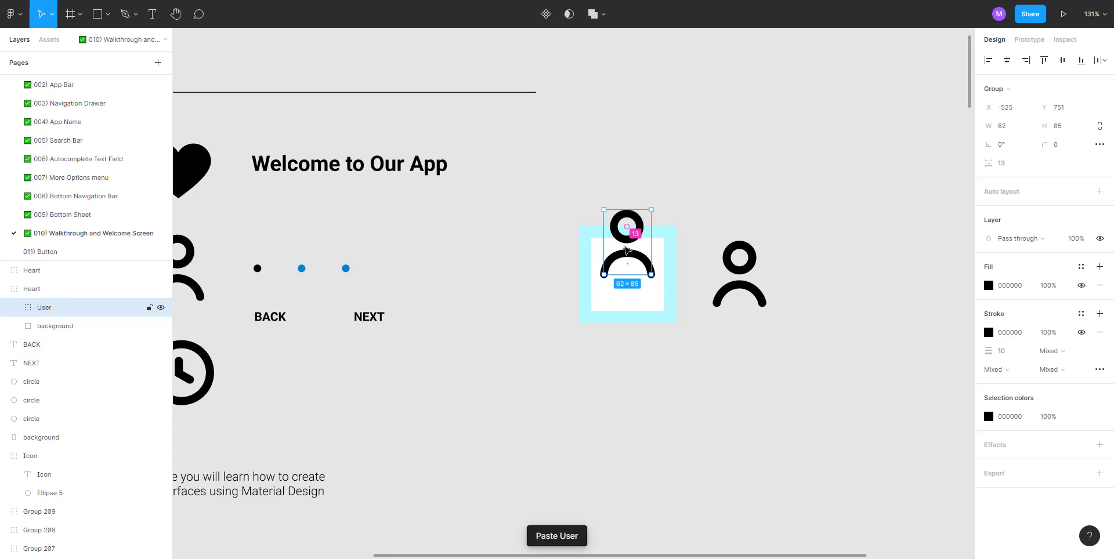
{"action": "left_click_drag", "start_coordinate": [569, 215], "coordinate": [686, 328]}
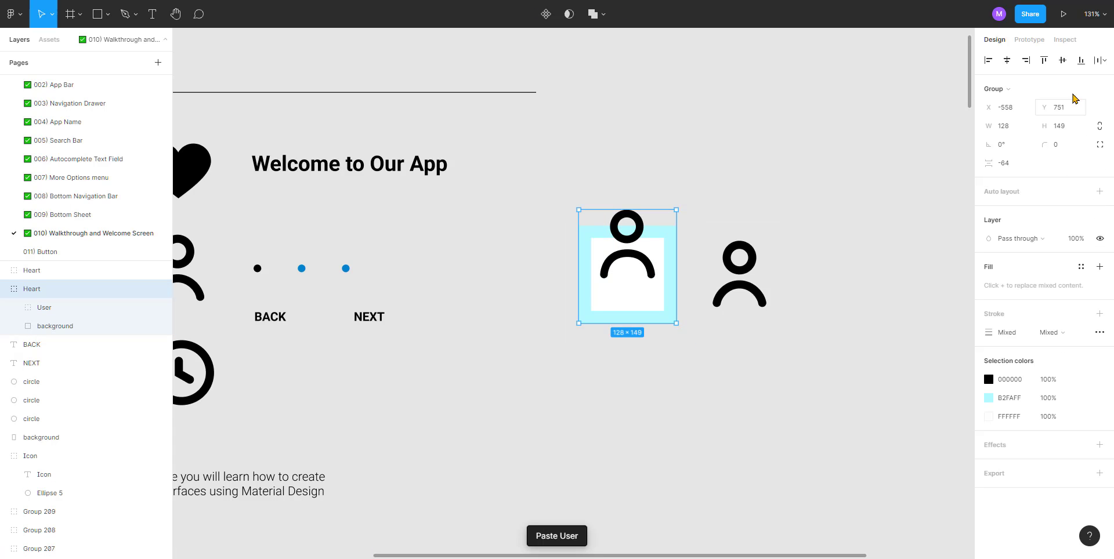
{"action": "left_click", "coordinate": [1061, 61]}
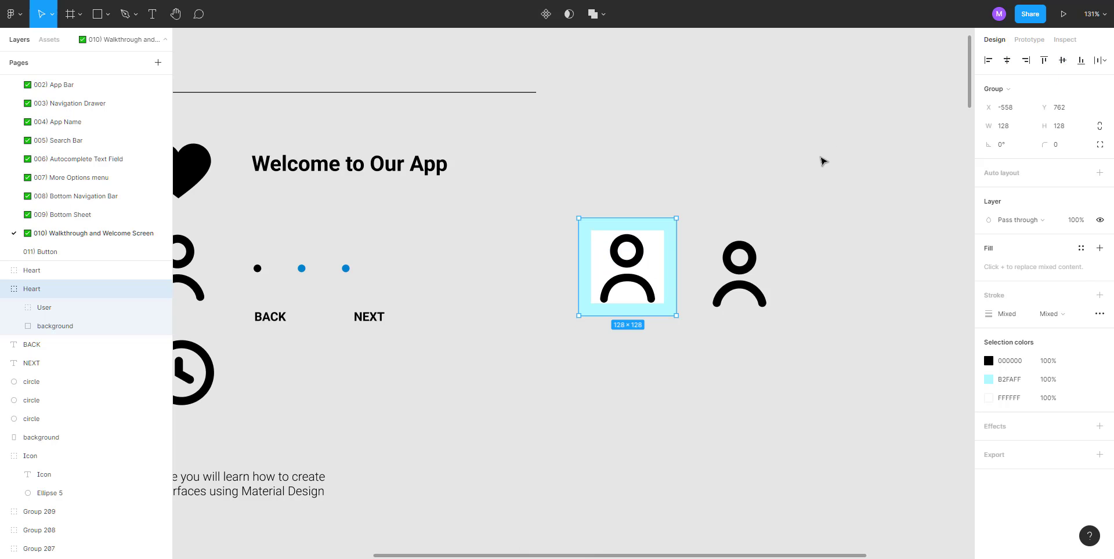
{"action": "left_click", "coordinate": [758, 180]}
{"action": "scroll", "coordinate": [655, 252], "scroll_direction": "up", "scroll_amount": 5, "text": "ctrl"}
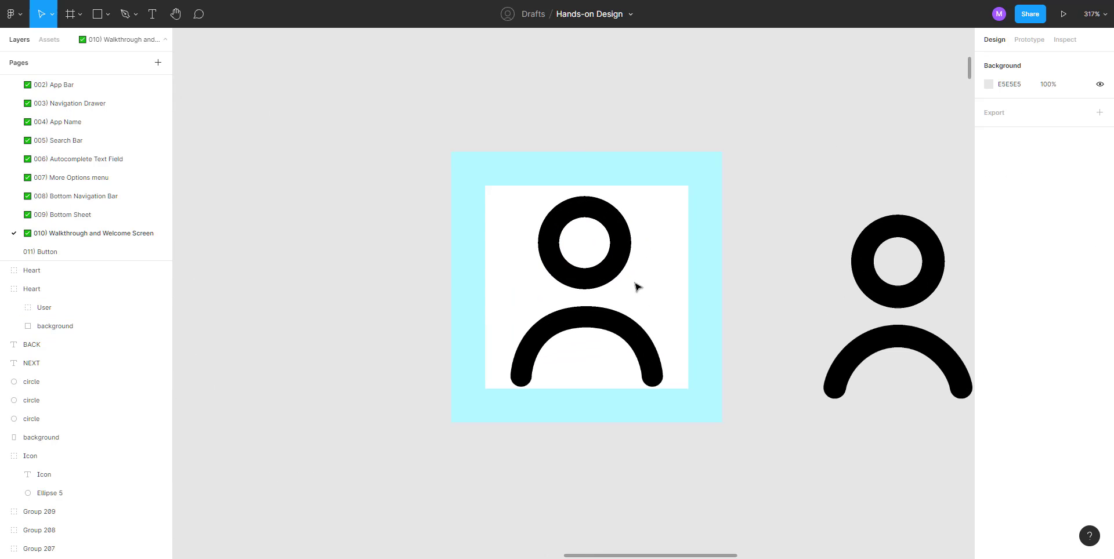
{"action": "double_click", "coordinate": [616, 269]}
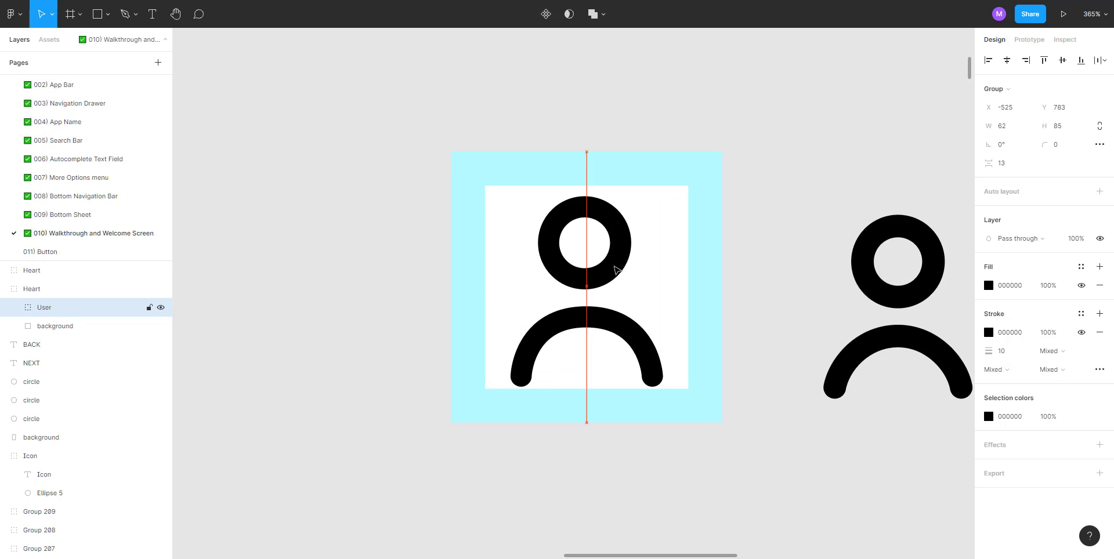
{"action": "left_click", "coordinate": [777, 162]}
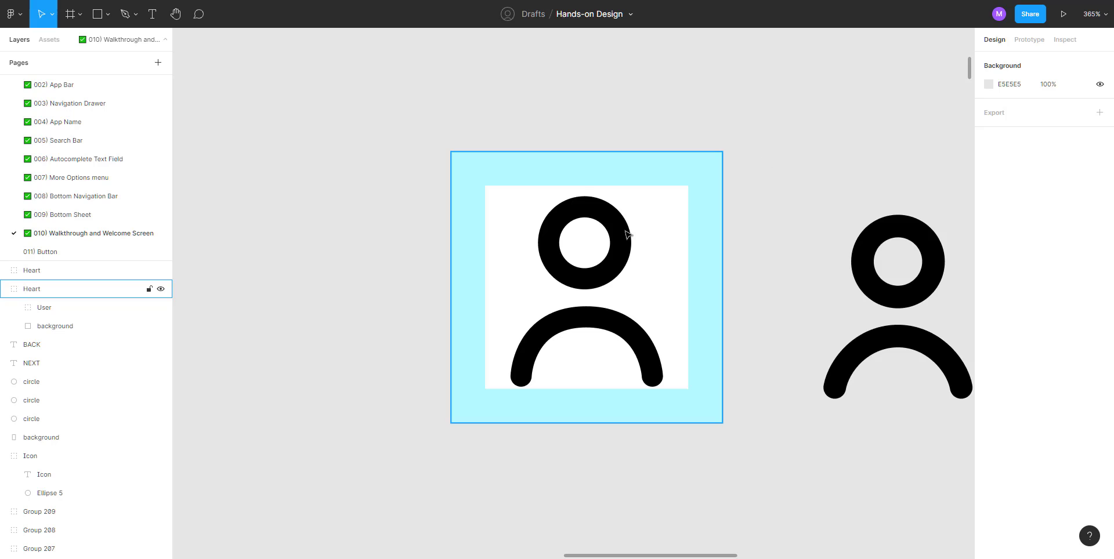
Step: Hide the B2FAFF stroke and FFFFFF fill of the background square behind the person icon
{"action": "left_click", "coordinate": [667, 219]}
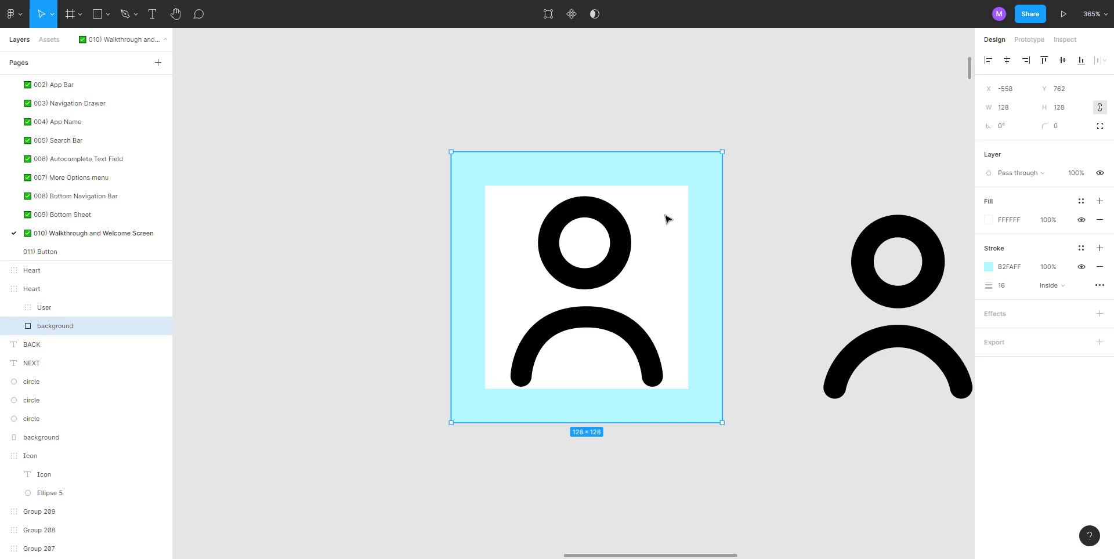
{"action": "left_click", "coordinate": [1081, 267]}
{"action": "left_click", "coordinate": [1080, 220]}
{"action": "left_click", "coordinate": [817, 133]}
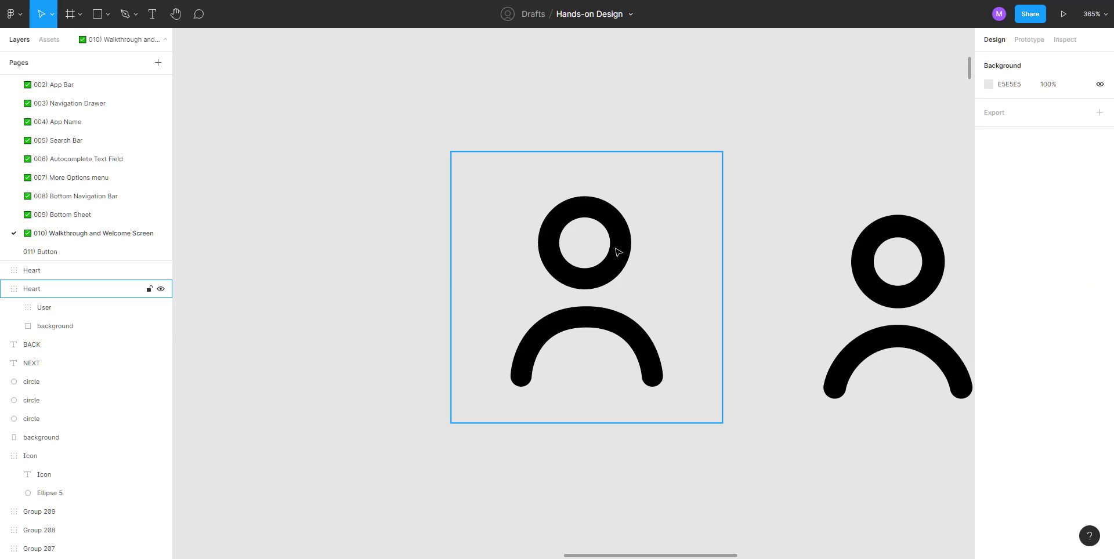
Step: Rename the Heart group that contains the person icon as "User"
{"action": "left_click", "coordinate": [618, 252]}
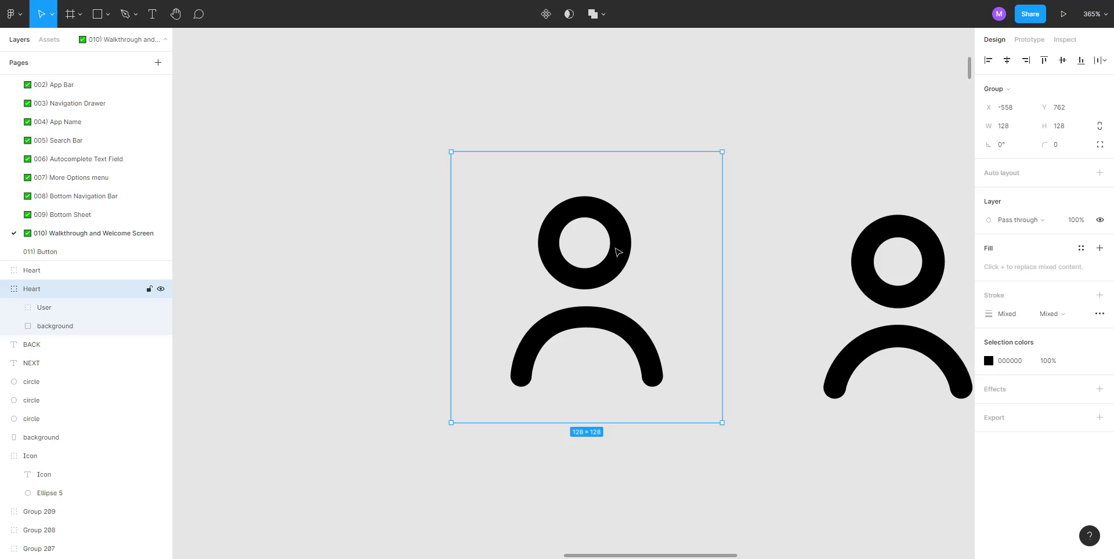
{"action": "double_click", "coordinate": [39, 289]}
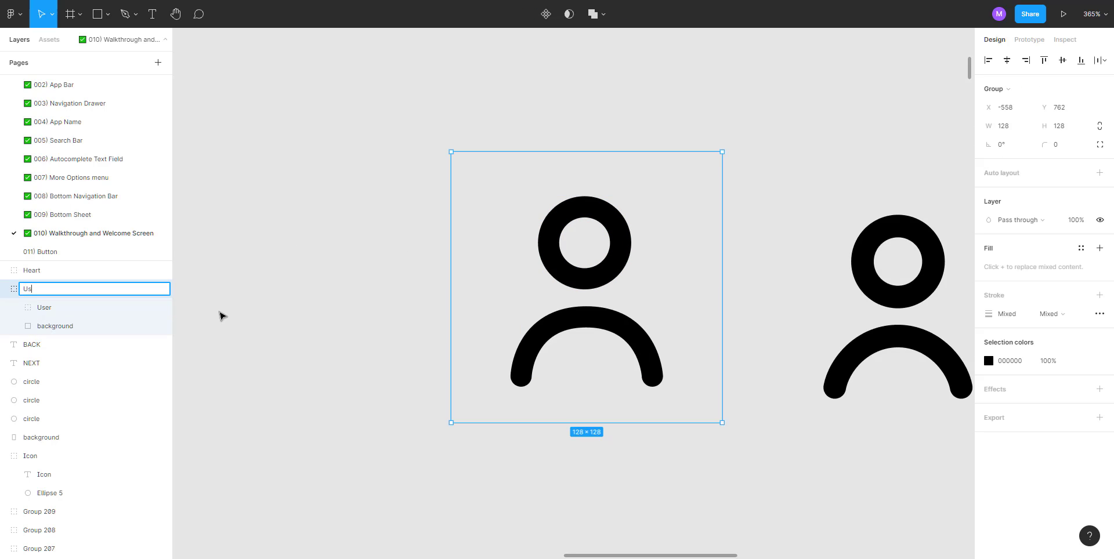
{"action": "key", "text": "Return"}
{"action": "left_click", "coordinate": [404, 253]}
Step: Move the new User icon group next to the history icon, below the NEXT label, at about X -869, Y 935
{"action": "scroll", "coordinate": [500, 213], "scroll_direction": "down", "scroll_amount": 5}
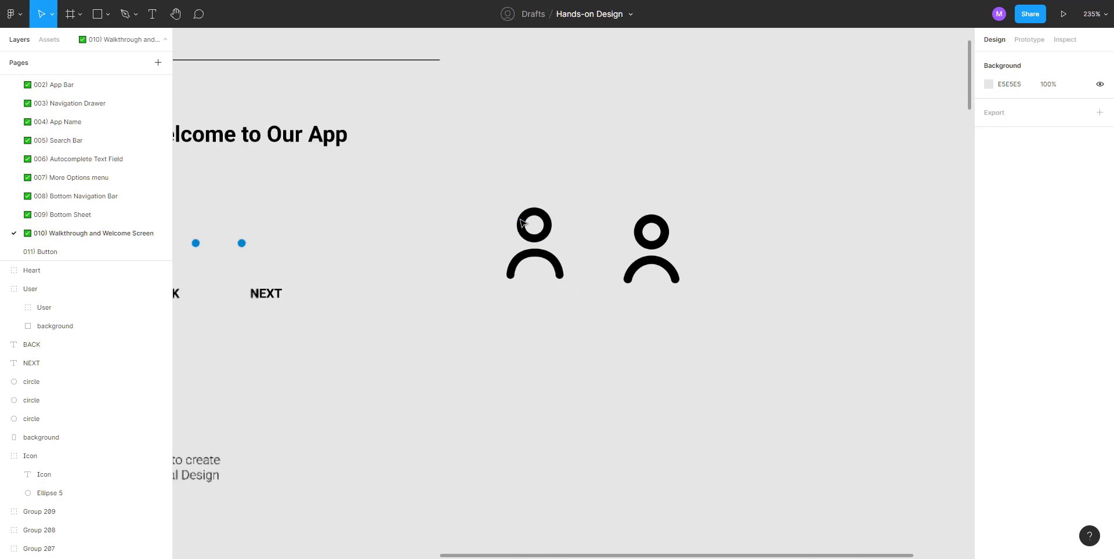
{"action": "scroll", "coordinate": [664, 219], "scroll_direction": "down", "scroll_amount": 3}
{"action": "scroll", "coordinate": [666, 241], "scroll_direction": "up", "scroll_amount": 3}
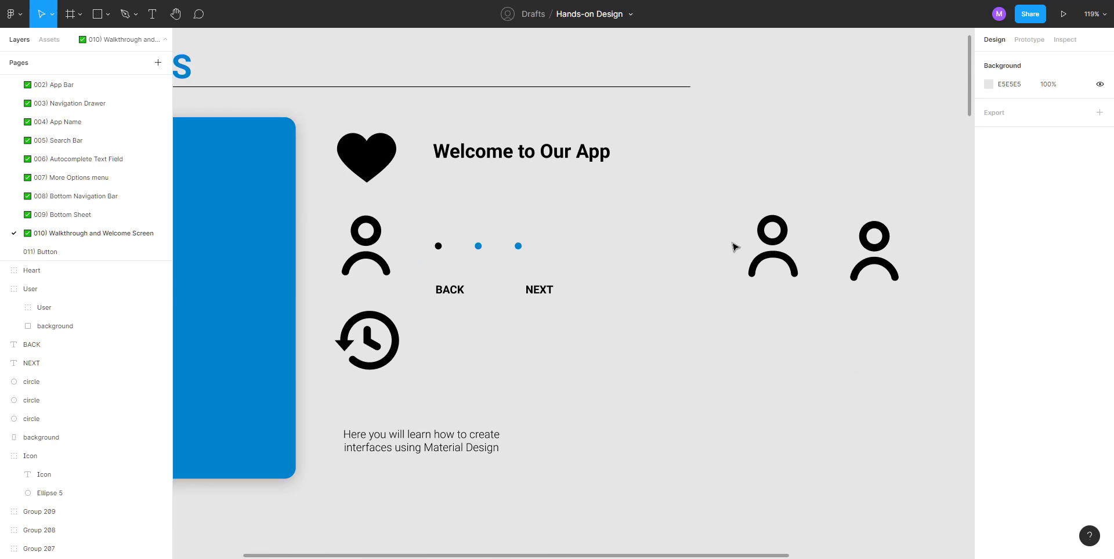
{"action": "left_click", "coordinate": [751, 254]}
{"action": "left_click_drag", "start_coordinate": [751, 254], "coordinate": [537, 373]}
{"action": "scroll", "coordinate": [497, 360], "scroll_direction": "left", "scroll_amount": 3}
{"action": "scroll", "coordinate": [497, 360], "scroll_direction": "down", "scroll_amount": 1}
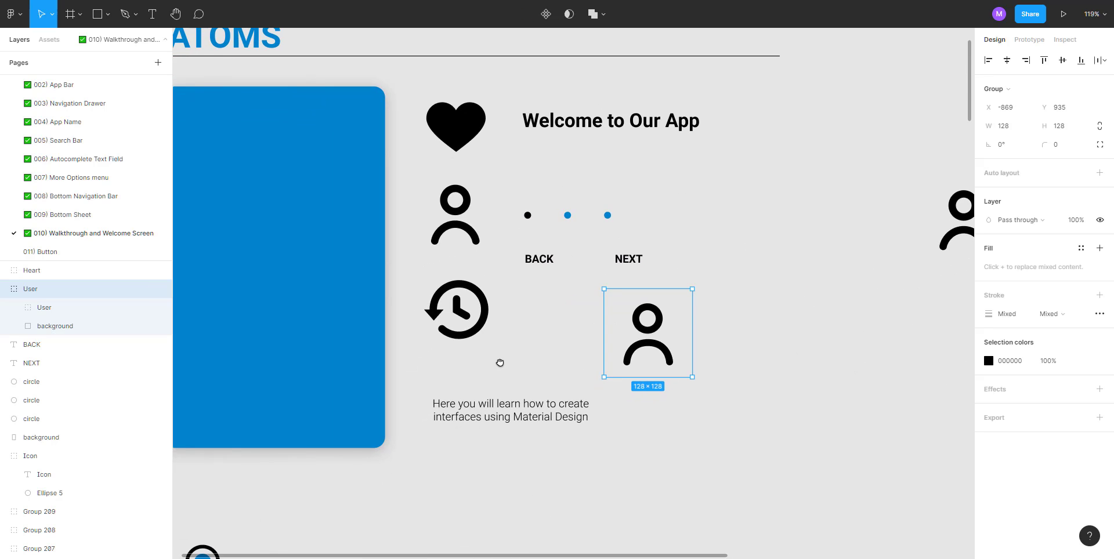
Step: Move the description text to about X -743, Y 1140, and the User icon below the history icon at about X -1141, Y 1020
{"action": "left_click_drag", "start_coordinate": [481, 408], "coordinate": [738, 437]}
{"action": "scroll", "coordinate": [731, 325], "scroll_direction": "up", "scroll_amount": 2}
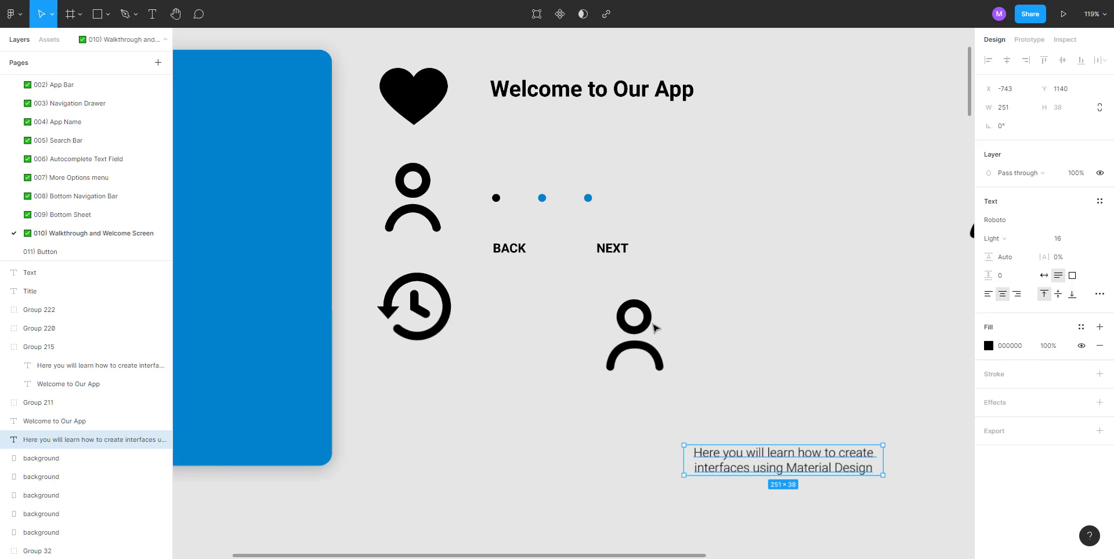
{"action": "left_click_drag", "start_coordinate": [638, 330], "coordinate": [428, 371]}
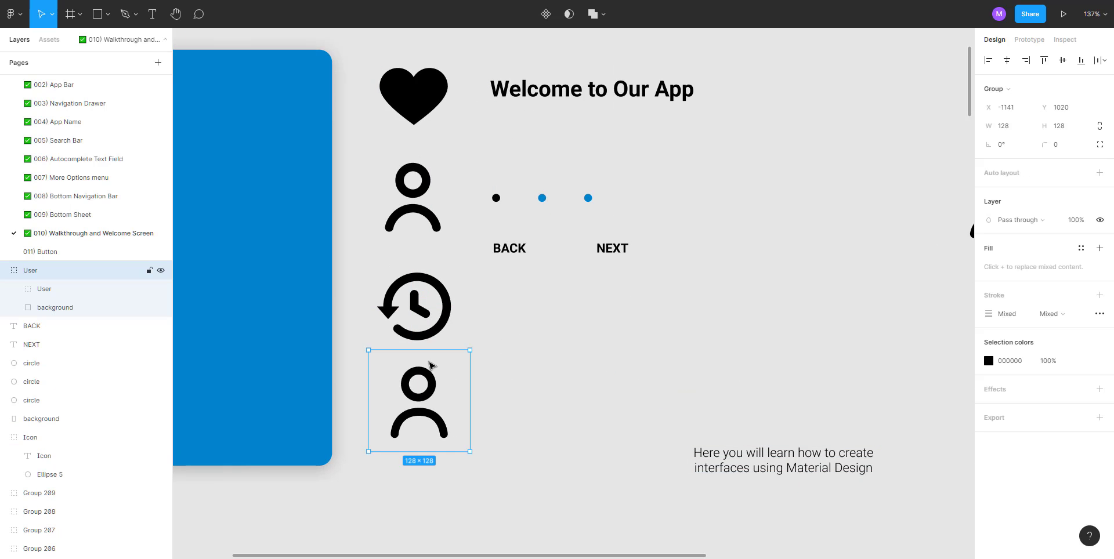
Step: Move the original profile icon out of the icon column to about X -703, Y 764
{"action": "left_click_drag", "start_coordinate": [428, 316], "coordinate": [753, 326]}
{"action": "key", "text": "ctrl+z"}
{"action": "left_click", "coordinate": [425, 203]}
{"action": "left_click_drag", "start_coordinate": [404, 229], "coordinate": [756, 227]}
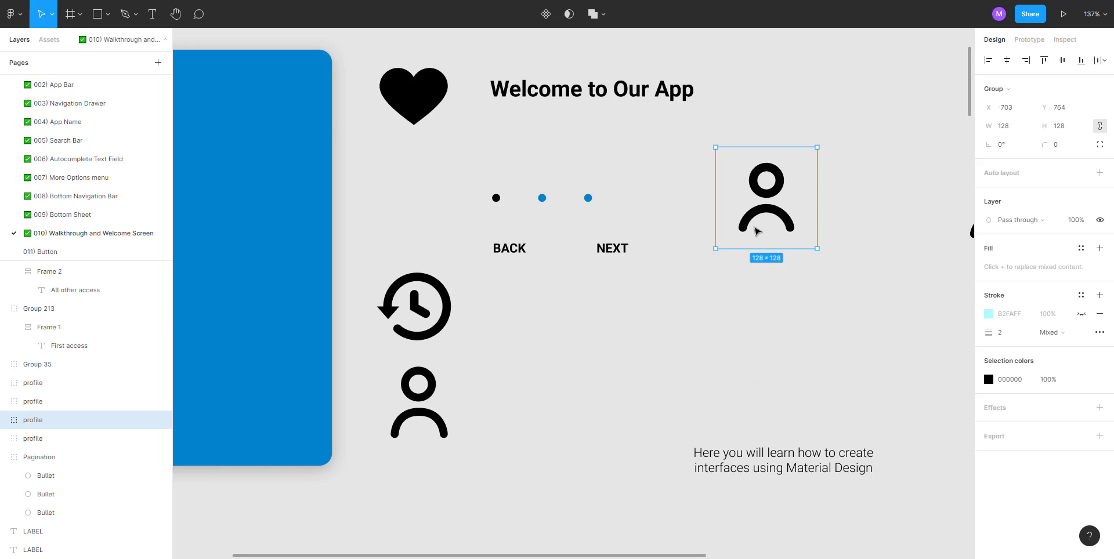
Step: Place the new User icon between the heart and history icons at about X -1148, Y 751, and delete the original profile icon
{"action": "left_click", "coordinate": [432, 384]}
{"action": "left_click_drag", "start_coordinate": [416, 400], "coordinate": [414, 189]}
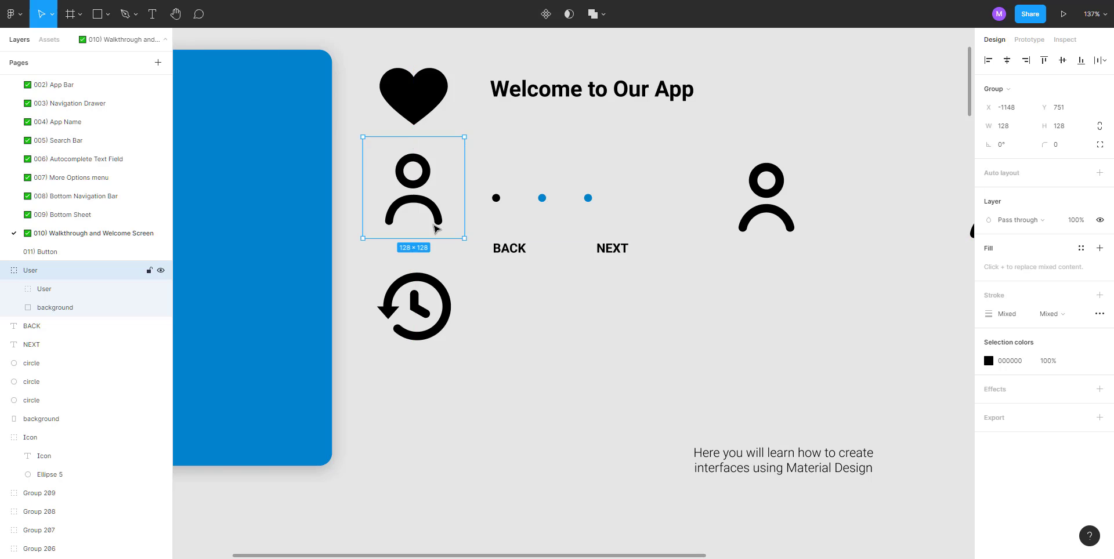
{"action": "left_click", "coordinate": [761, 213]}
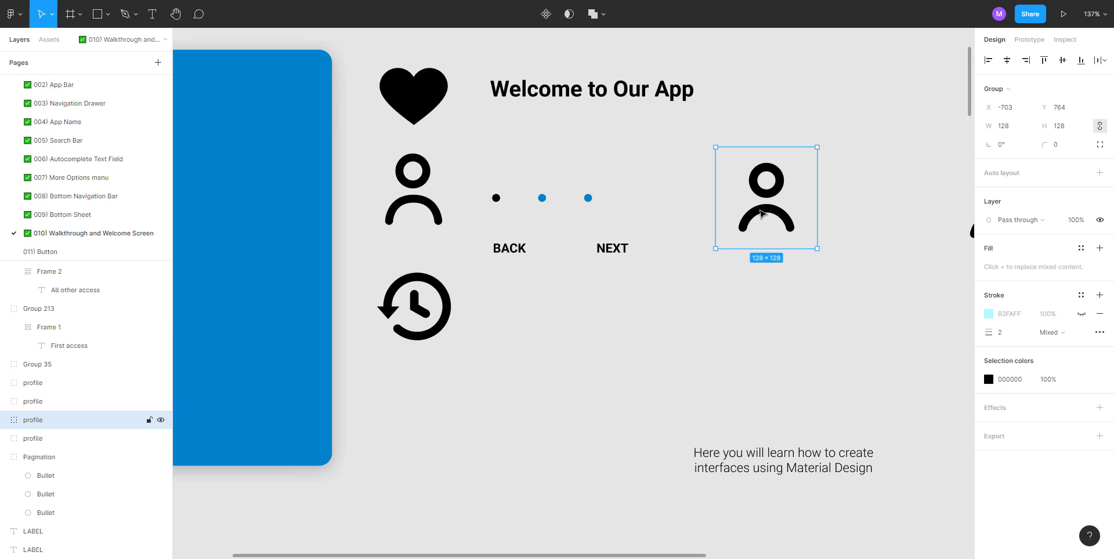
{"action": "key", "text": "Delete"}
Step: Place a copy of the history icon in the empty canvas area, above and beyond the remaining profile icon
{"action": "scroll", "coordinate": [371, 313], "scroll_direction": "right", "scroll_amount": 3}
{"action": "scroll", "coordinate": [371, 312], "scroll_direction": "down", "scroll_amount": 5}
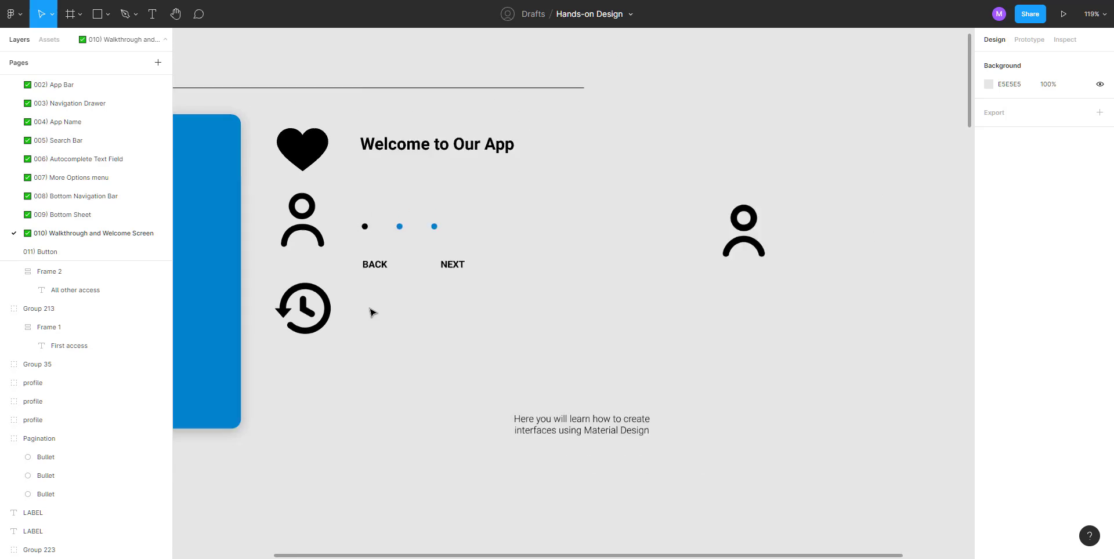
{"action": "left_click", "coordinate": [319, 310]}
{"action": "left_click_drag", "start_coordinate": [320, 310], "coordinate": [780, 197]}
Step: Delete the leftover profile icon next to the copied history icon
{"action": "left_click", "coordinate": [677, 249]}
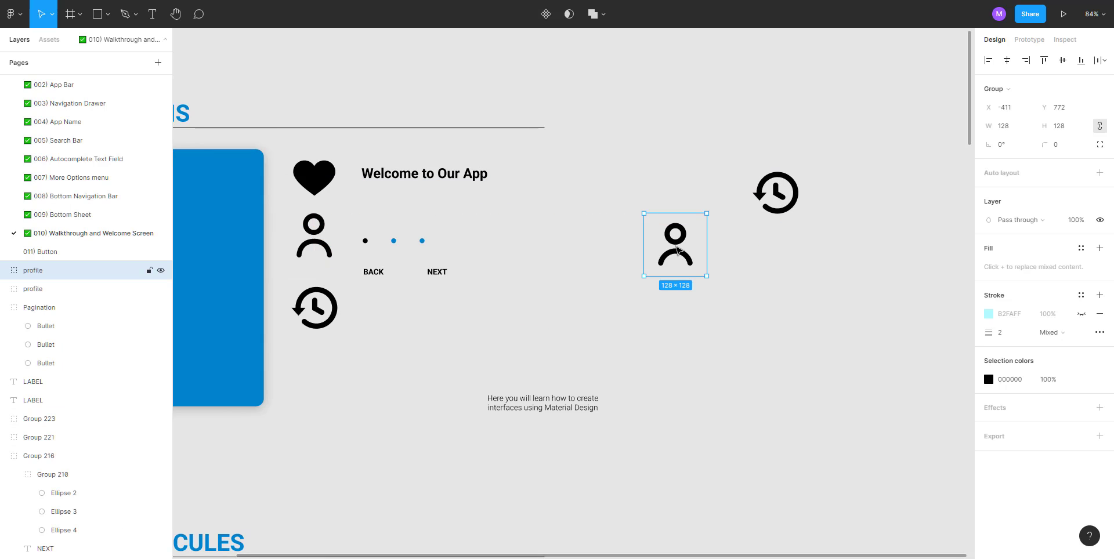
{"action": "left_click_drag", "start_coordinate": [721, 257], "coordinate": [650, 281]}
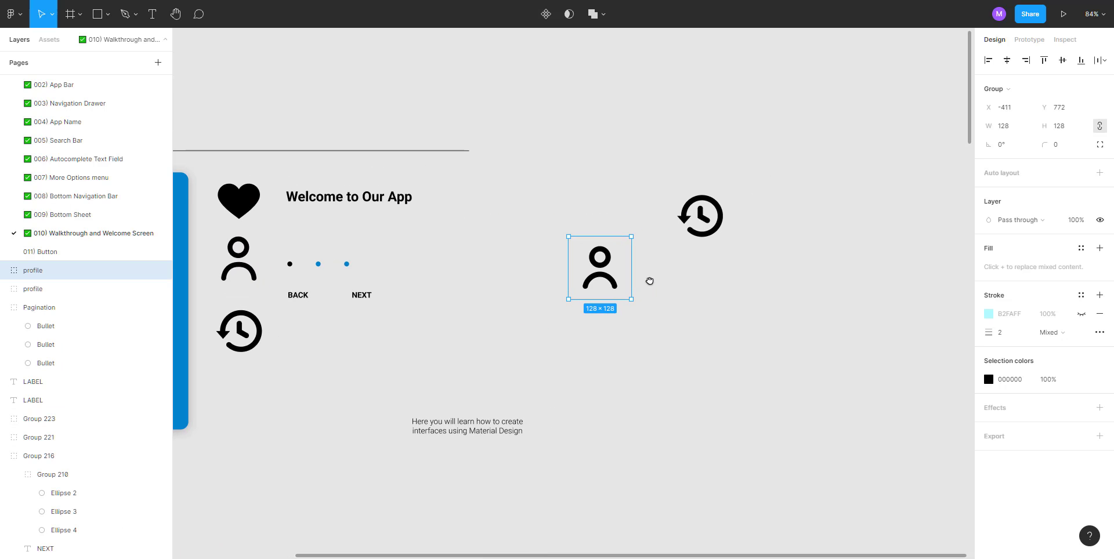
{"action": "key", "text": "Delete"}
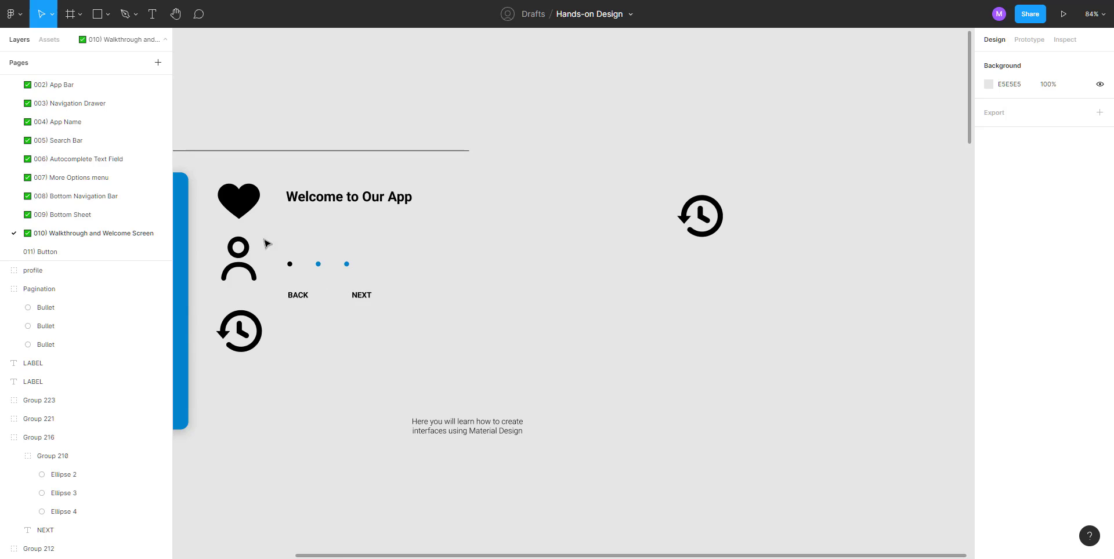
Step: Duplicate the User icon group to about X -397, Y 751, and delete the nested person shape from the copy
{"action": "left_click_drag", "start_coordinate": [244, 253], "coordinate": [616, 285]}
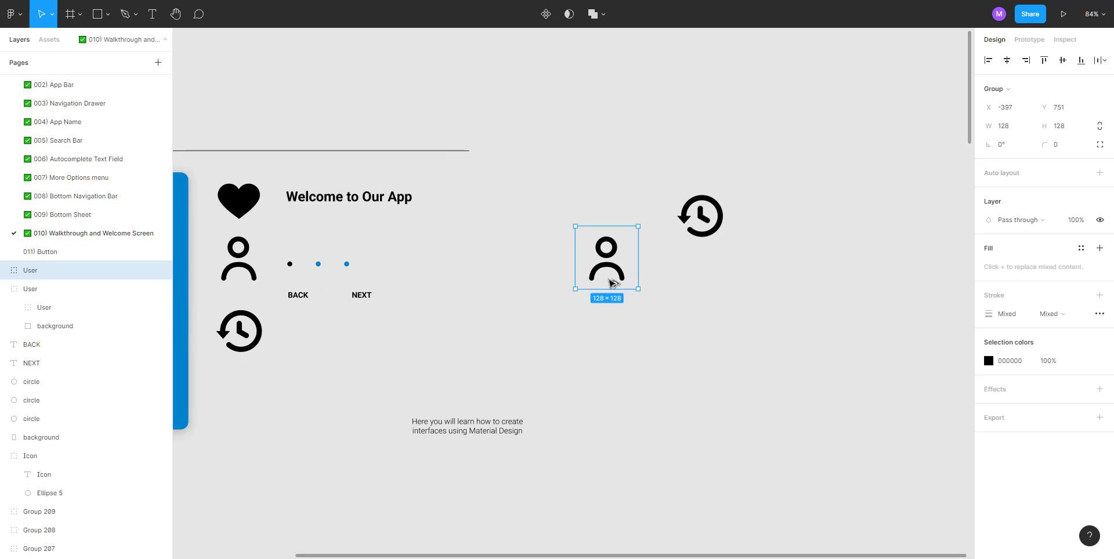
{"action": "left_click", "coordinate": [5, 271]}
{"action": "left_click", "coordinate": [57, 294]}
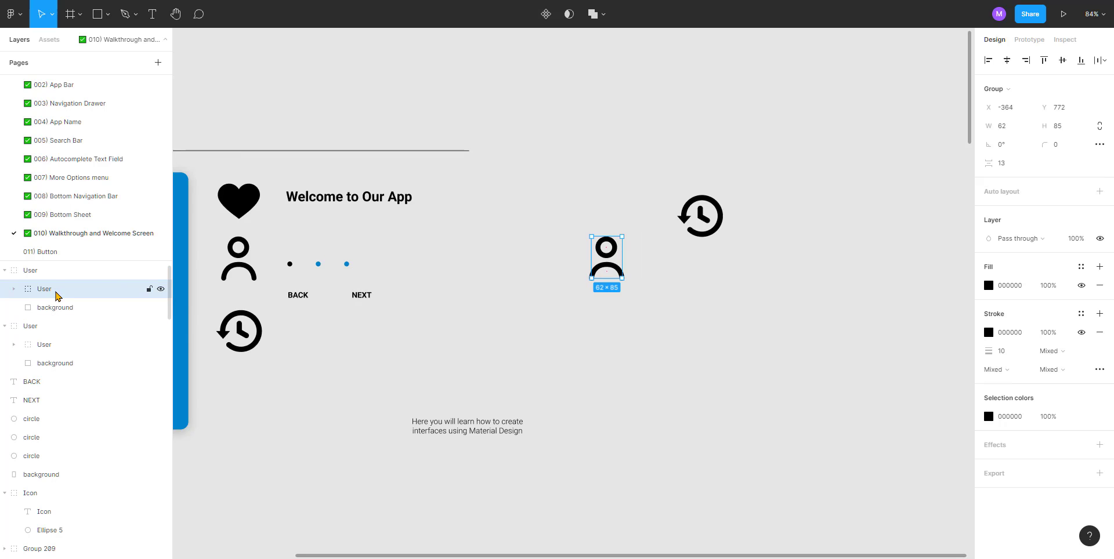
{"action": "key", "text": "Delete"}
Step: Show the hidden B2FAFF stroke and FFFFFF fill on the background square of the copied User group
{"action": "left_click", "coordinate": [56, 290]}
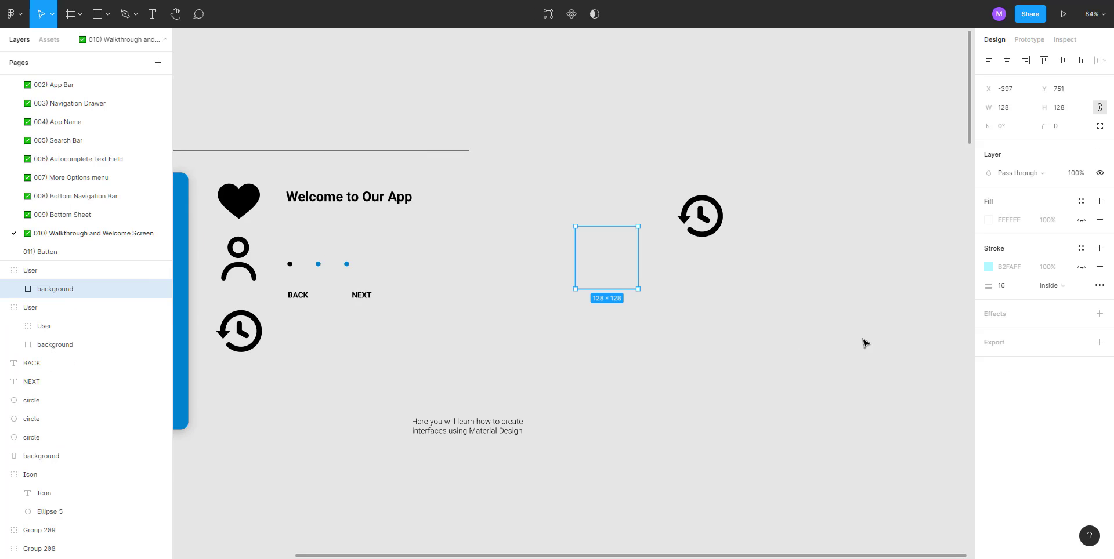
{"action": "left_click", "coordinate": [1071, 262]}
{"action": "left_click", "coordinate": [1081, 266]}
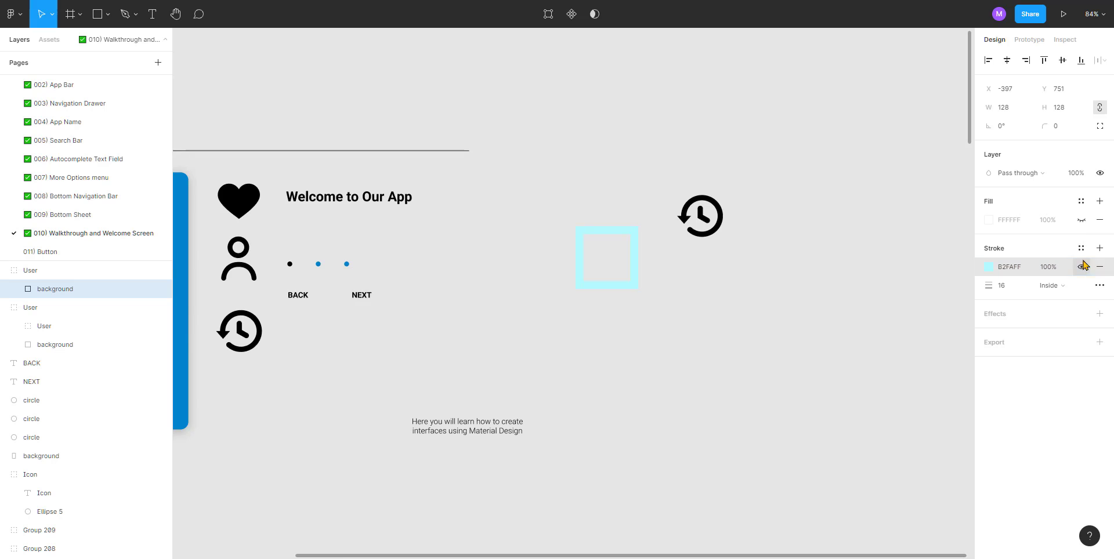
{"action": "left_click", "coordinate": [1081, 220]}
{"action": "left_click", "coordinate": [667, 234]}
Step: Draw an L-shaped clock-hands path about 15.5 × 31 with the Pen tool beside the copied history icon, stroke 10
{"action": "scroll", "coordinate": [666, 235], "scroll_direction": "up", "scroll_amount": 3}
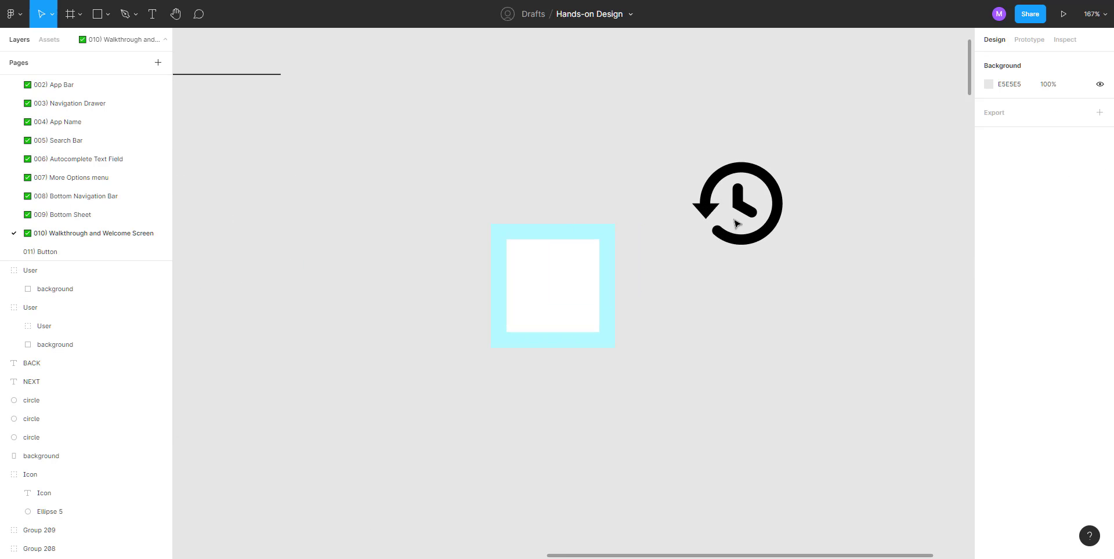
{"action": "left_click_drag", "start_coordinate": [722, 287], "coordinate": [569, 316]}
{"action": "scroll", "coordinate": [571, 239], "scroll_direction": "up", "scroll_amount": 5}
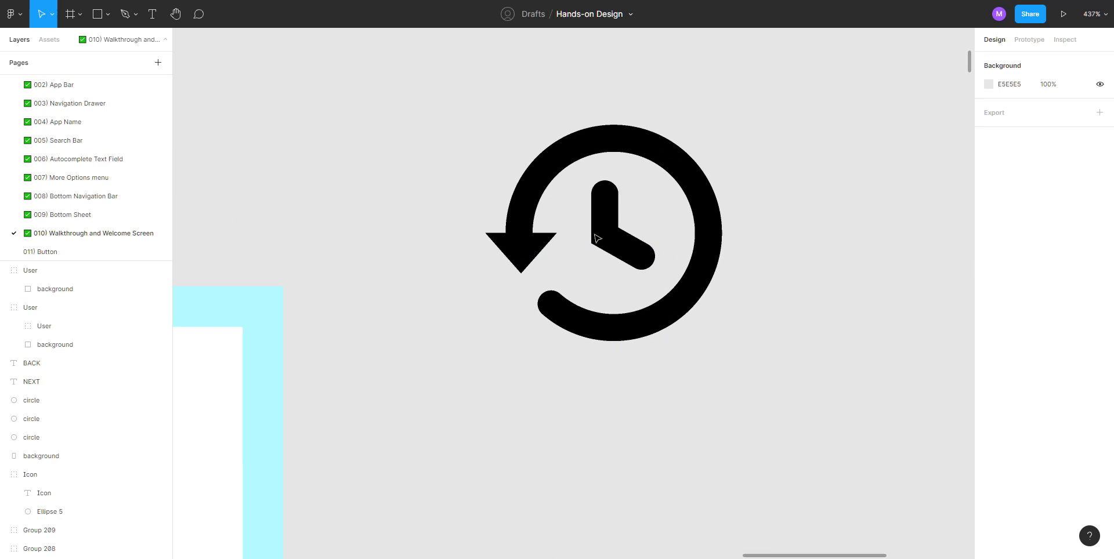
{"action": "left_click_drag", "start_coordinate": [609, 242], "coordinate": [516, 250]}
{"action": "scroll", "coordinate": [517, 249], "scroll_direction": "up", "scroll_amount": 1}
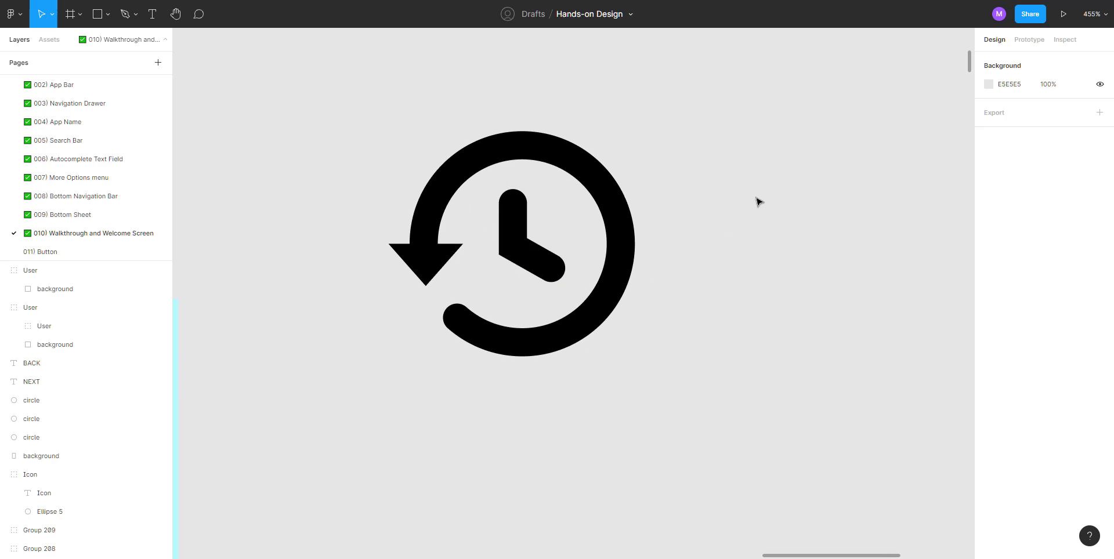
{"action": "left_click_drag", "start_coordinate": [683, 215], "coordinate": [627, 237]}
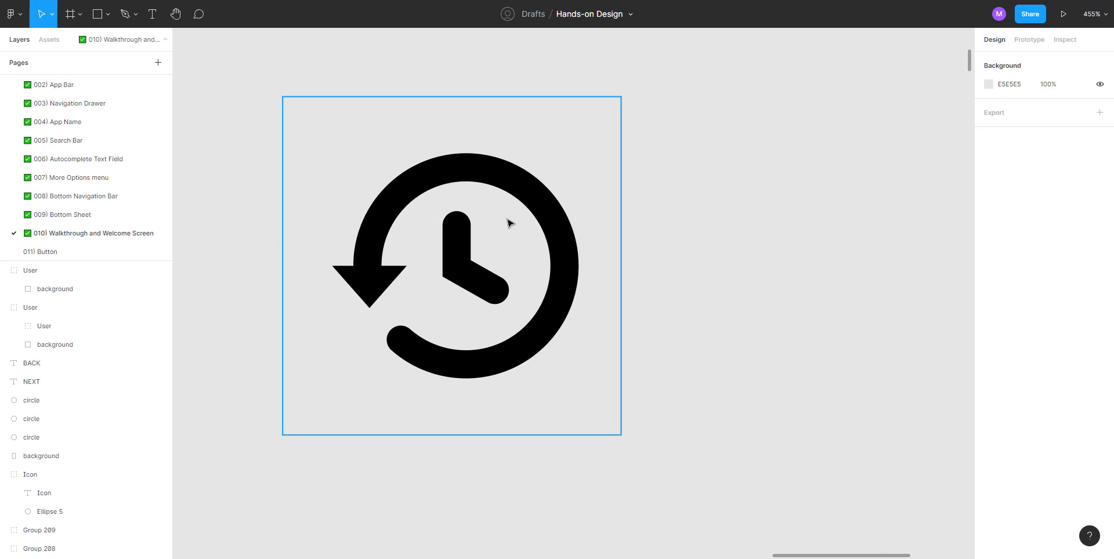
{"action": "key", "text": "p"}
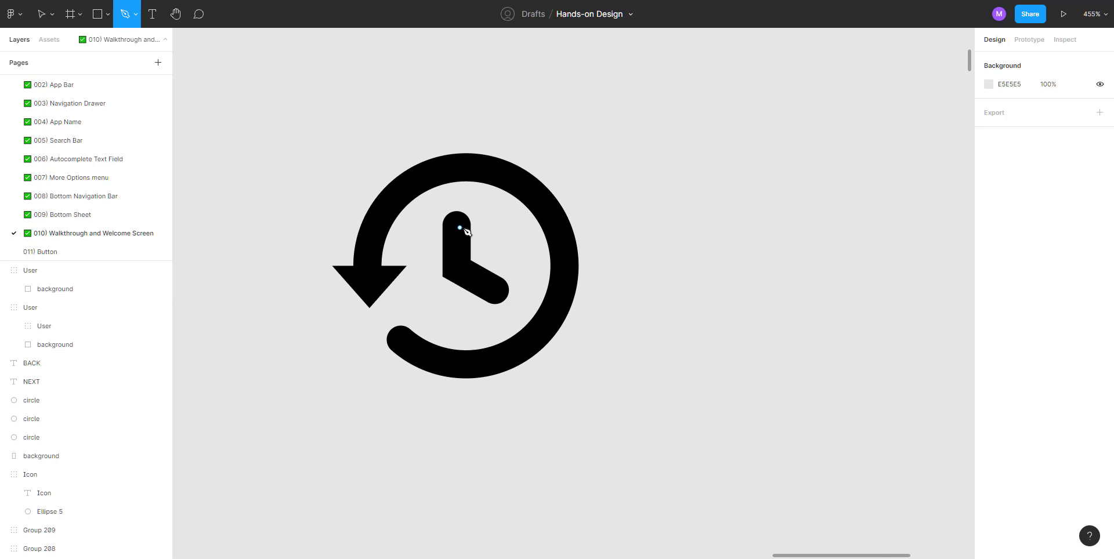
{"action": "left_click", "coordinate": [636, 205]}
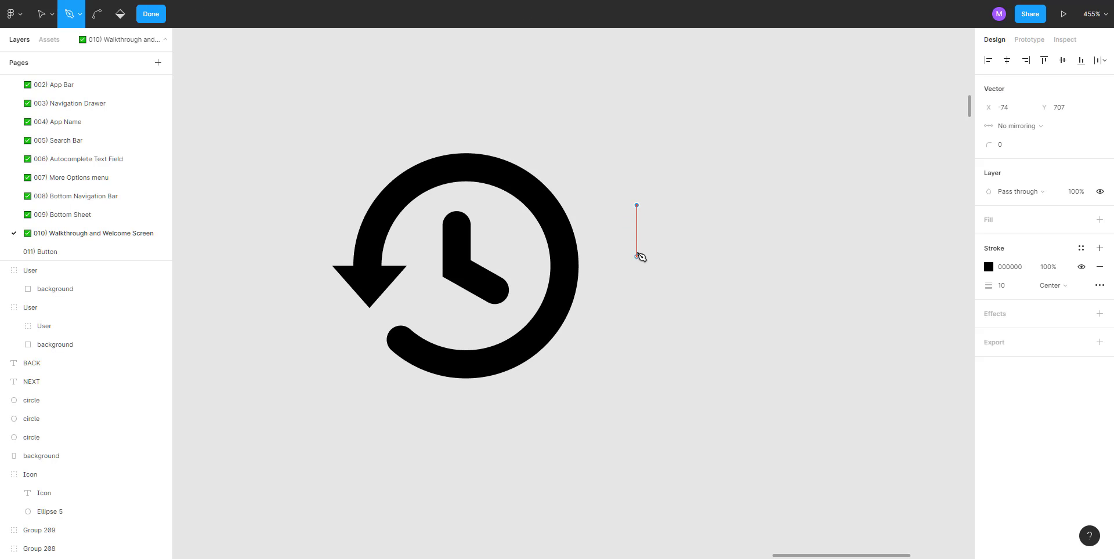
{"action": "left_click", "coordinate": [636, 244]}
{"action": "left_click", "coordinate": [637, 259]}
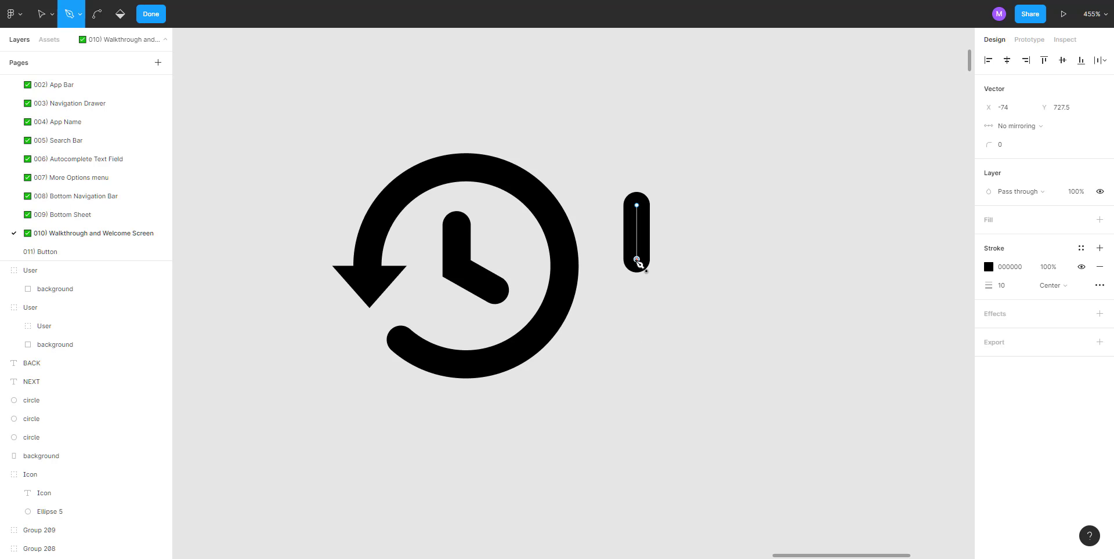
{"action": "left_click", "coordinate": [678, 287]}
{"action": "key", "text": "Escape"}
{"action": "left_click", "coordinate": [702, 228]}
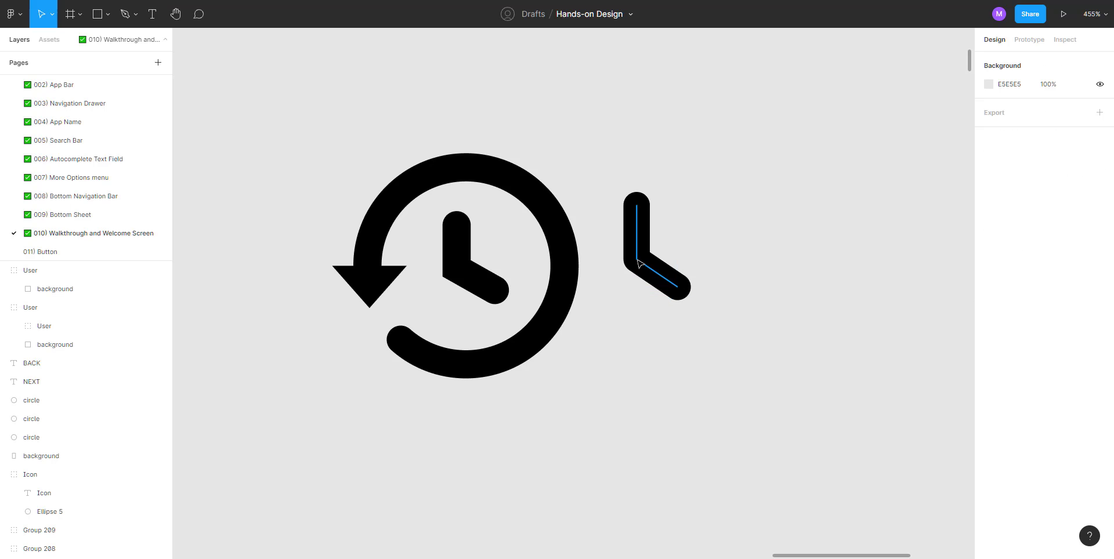
Step: Give the clock-hands path's stroke a Miter join and Round end caps
{"action": "left_click", "coordinate": [643, 262]}
{"action": "left_click", "coordinate": [1065, 286]}
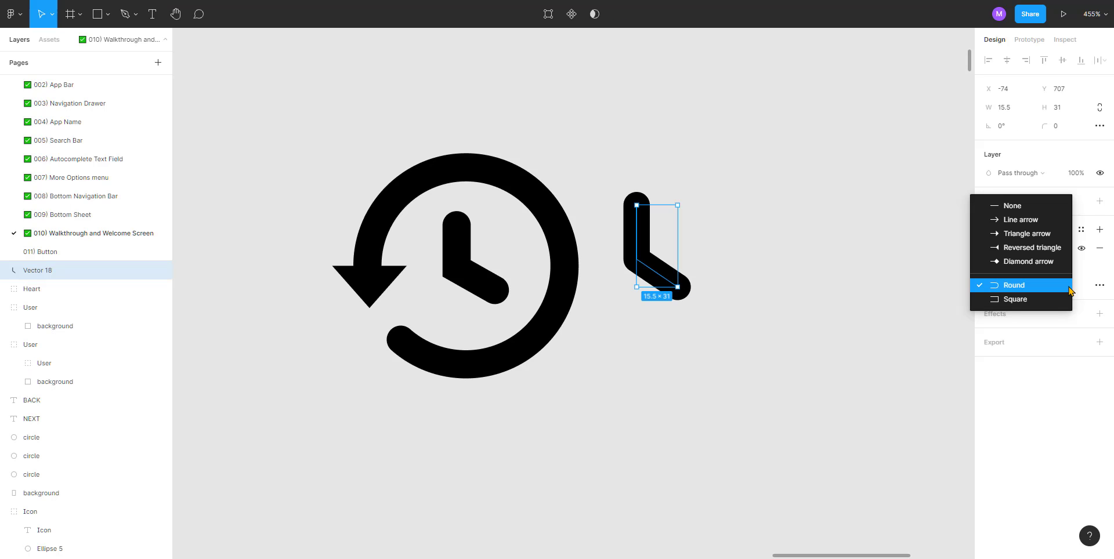
{"action": "left_click", "coordinate": [1025, 299]}
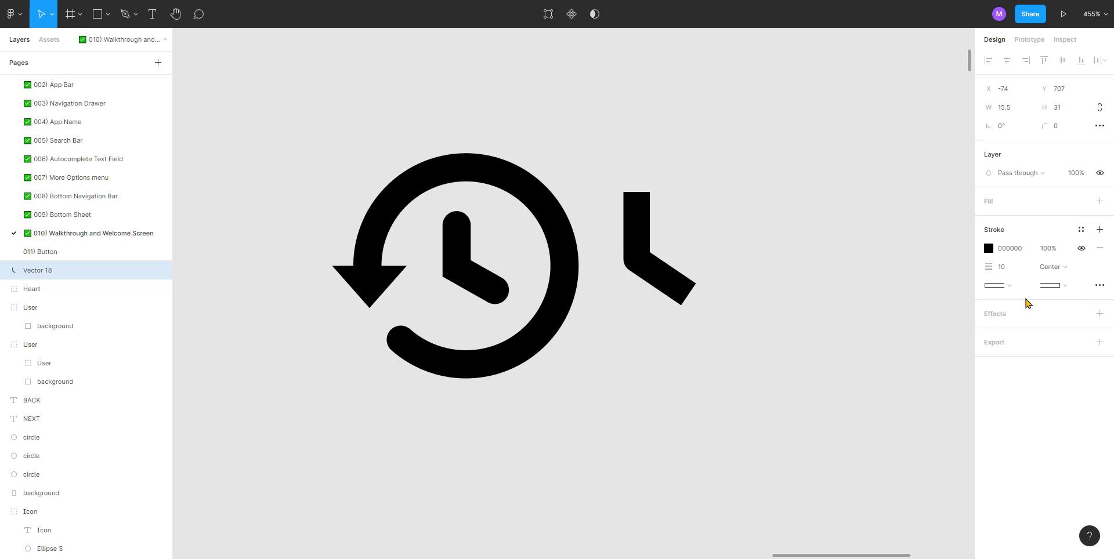
{"action": "left_click", "coordinate": [1099, 285]}
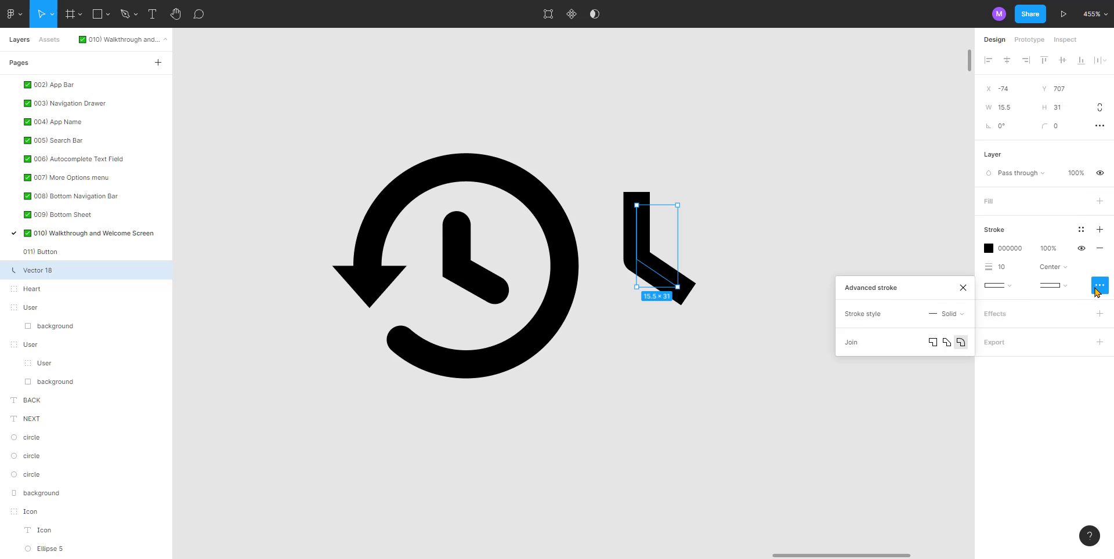
{"action": "left_click", "coordinate": [933, 343]}
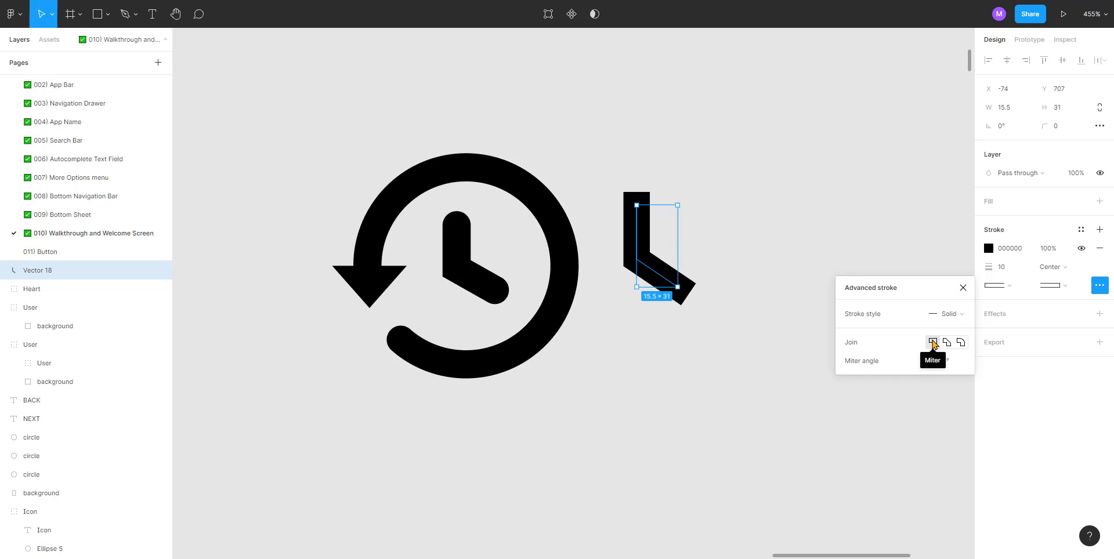
{"action": "left_click", "coordinate": [1053, 286]}
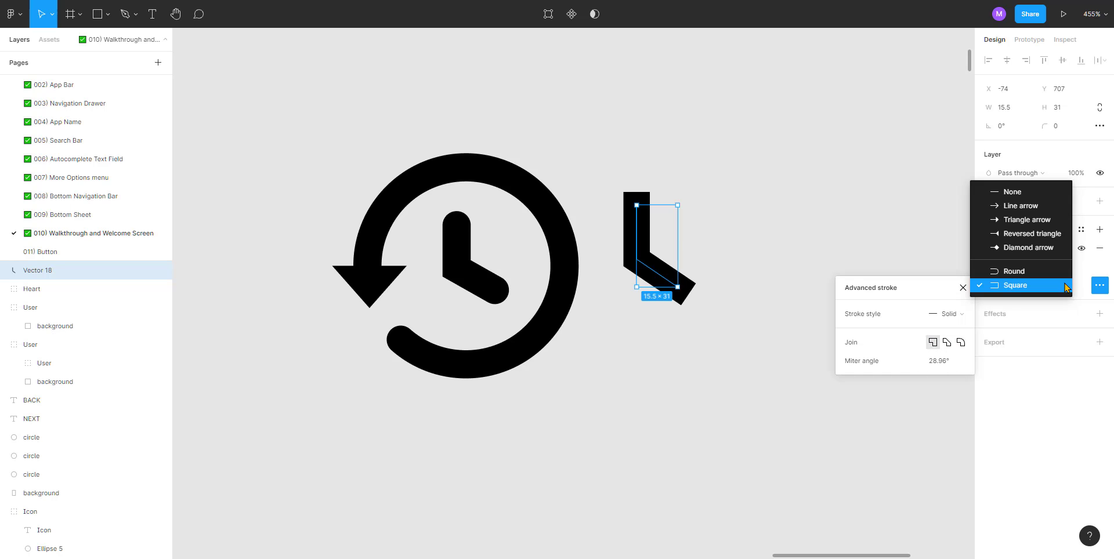
{"action": "left_click", "coordinate": [1044, 278]}
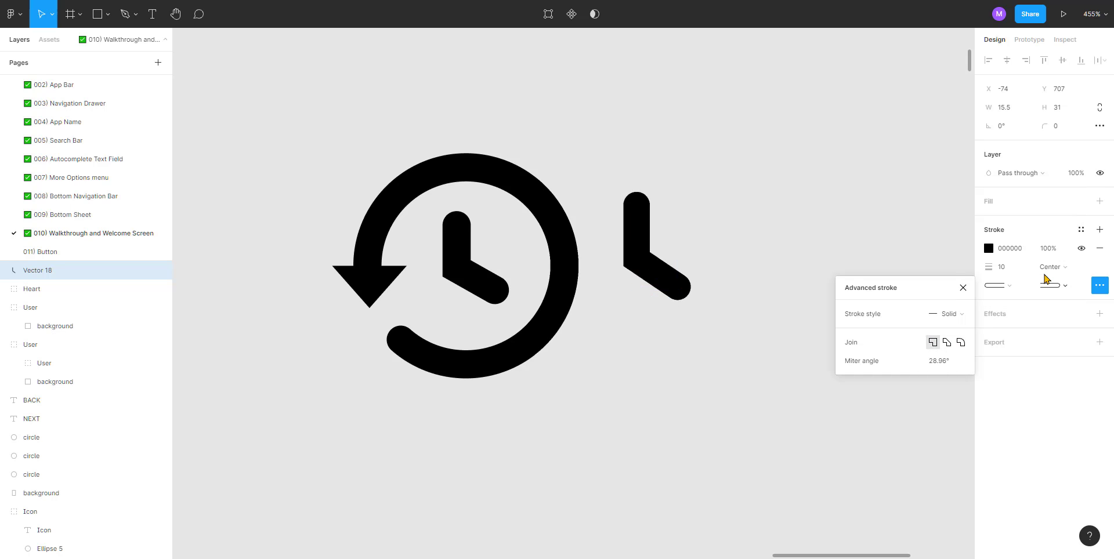
{"action": "left_click", "coordinate": [1101, 290]}
{"action": "left_click", "coordinate": [1102, 292]}
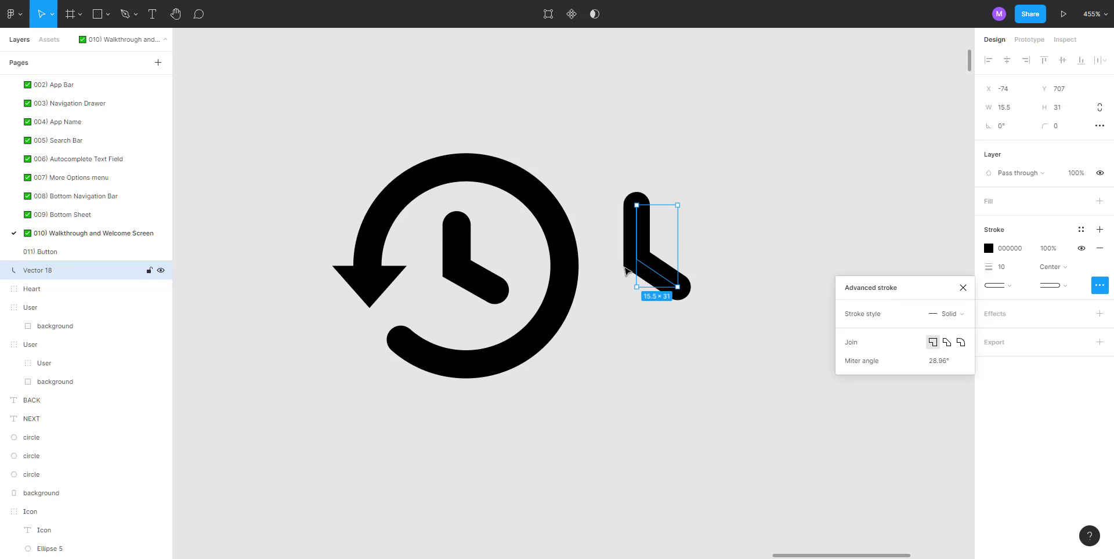
{"action": "left_click", "coordinate": [617, 306]}
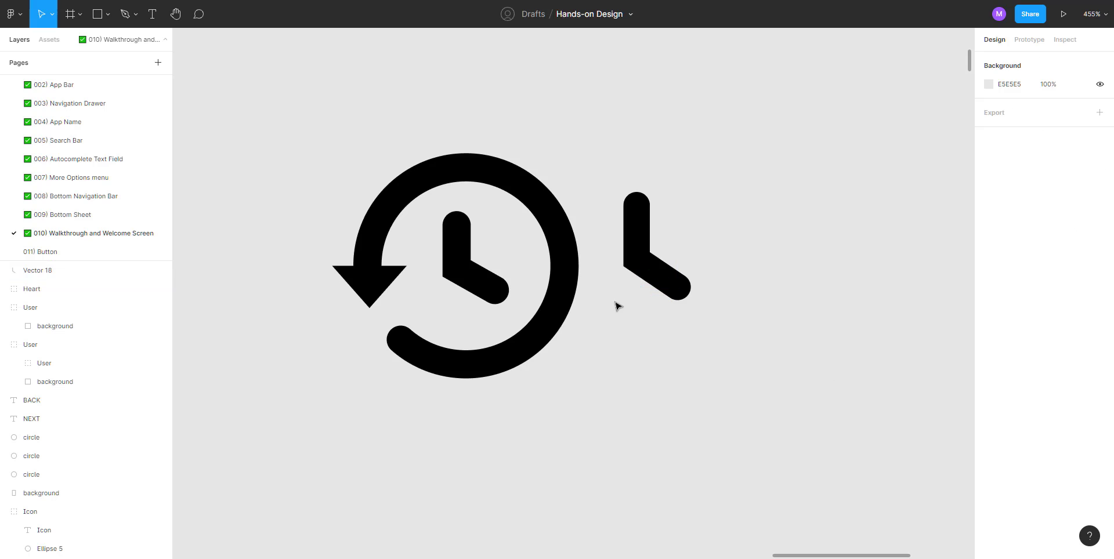
Step: Draw an 81 × 81 circle sized against the history icon's ring and move it beside the clock hands to X -24, Y 688
{"action": "scroll", "coordinate": [618, 306], "scroll_direction": "down", "scroll_amount": 2}
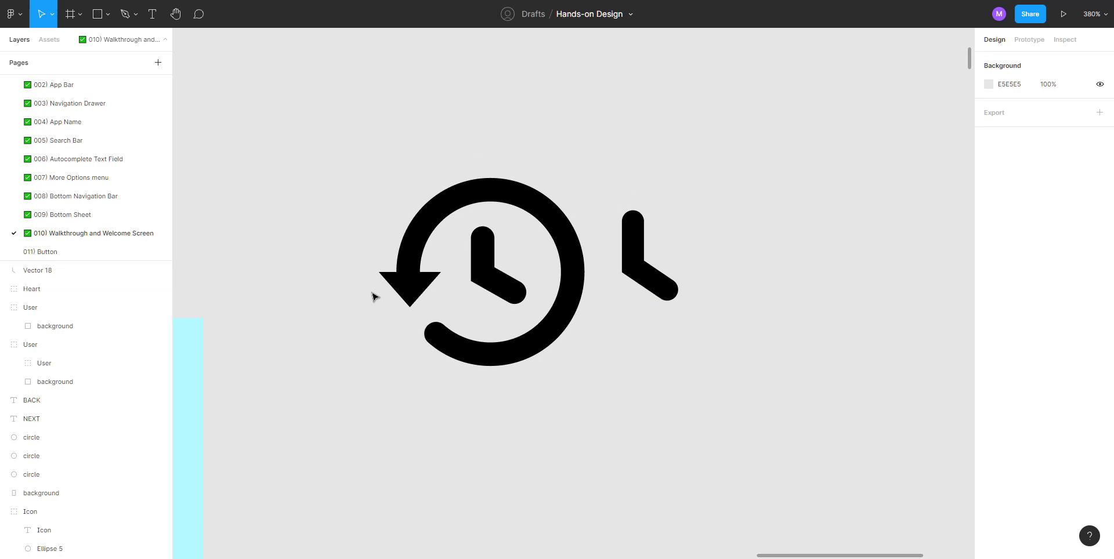
{"action": "scroll", "coordinate": [590, 373], "scroll_direction": "right", "scroll_amount": 2}
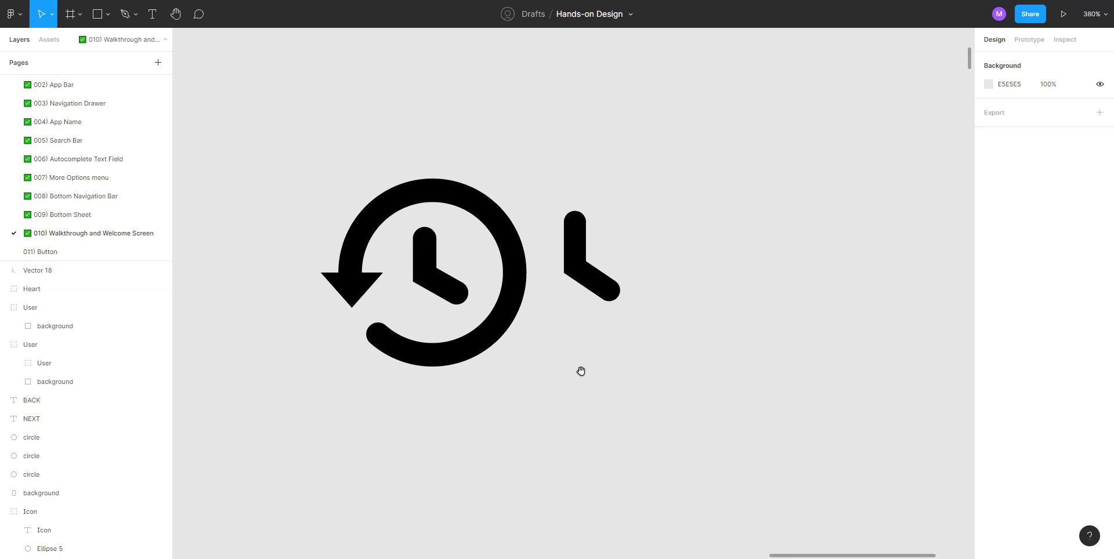
{"action": "left_click", "coordinate": [108, 14]}
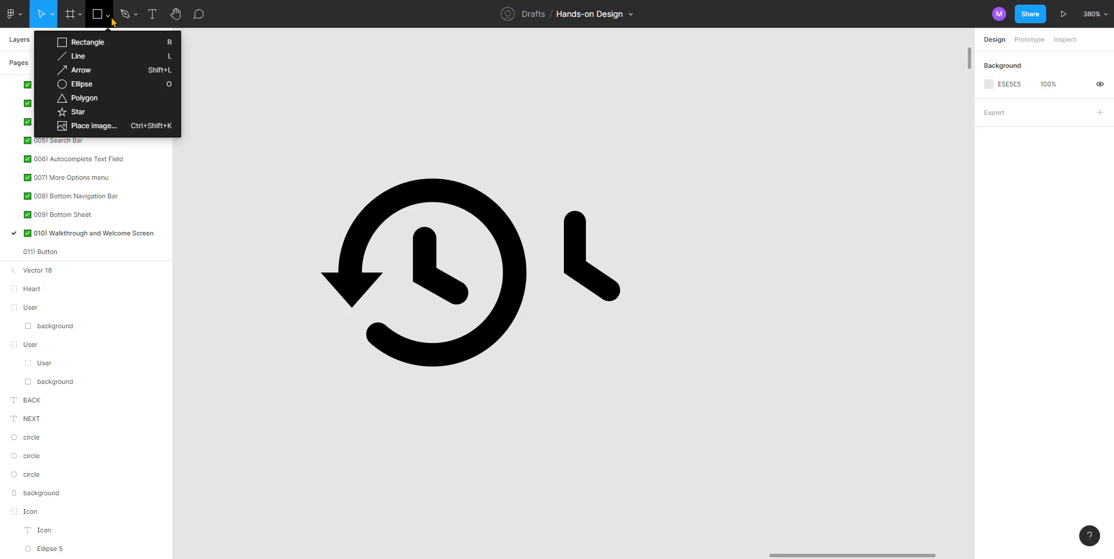
{"action": "left_click", "coordinate": [100, 83]}
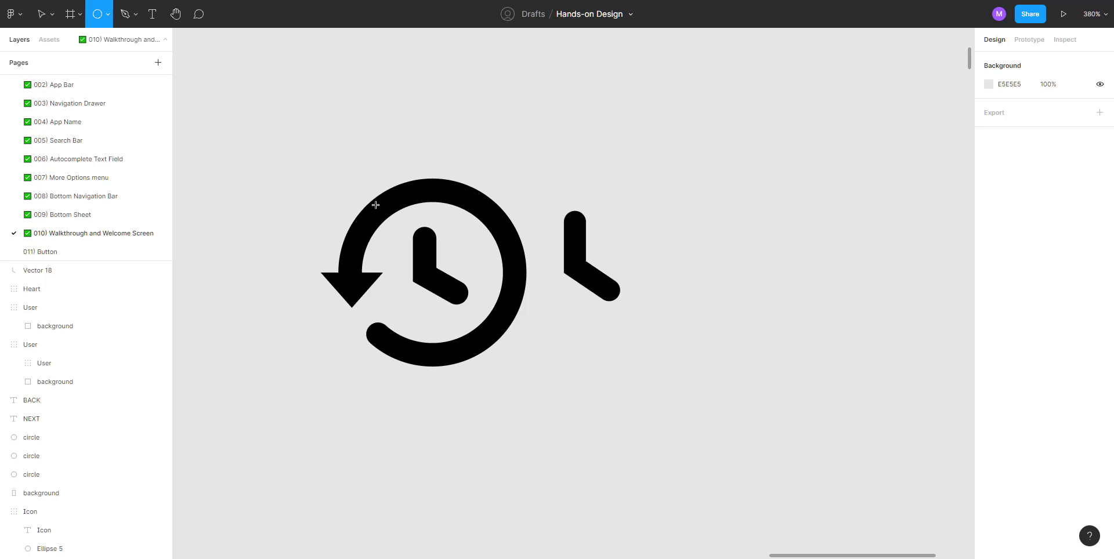
{"action": "left_click_drag", "start_coordinate": [359, 193], "coordinate": [516, 365]}
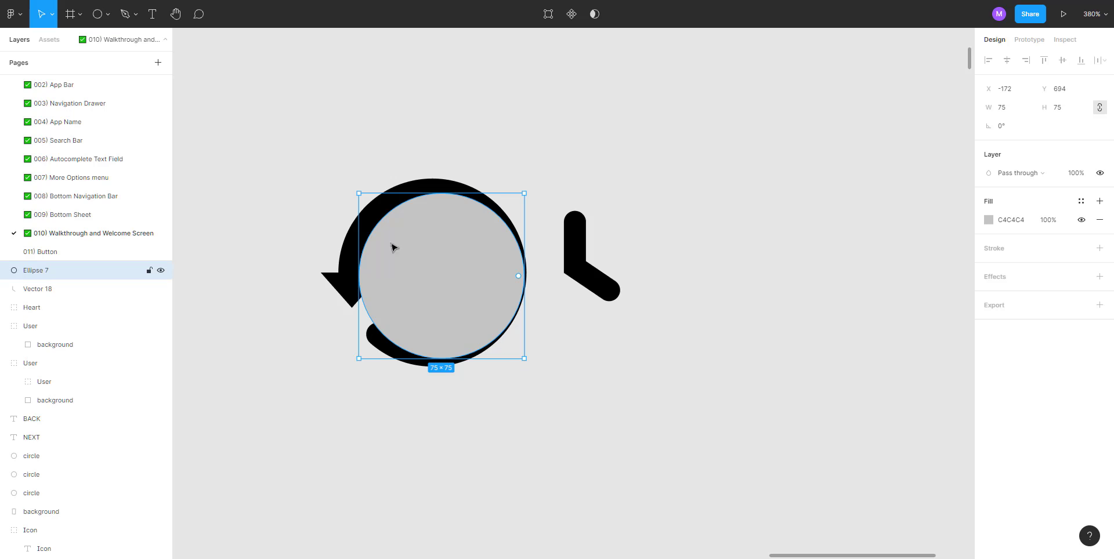
{"action": "left_click_drag", "start_coordinate": [351, 191], "coordinate": [343, 183]}
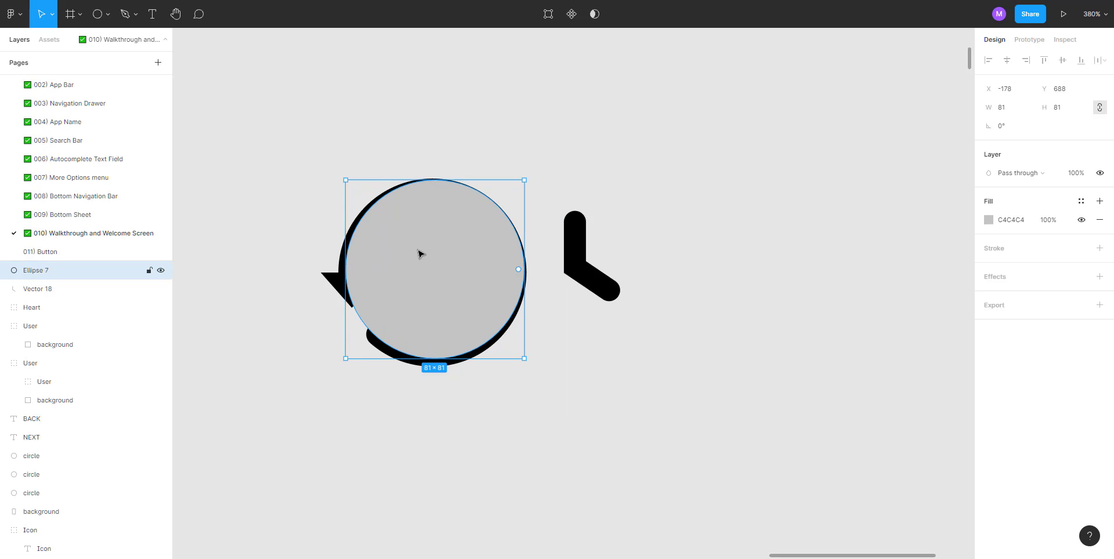
{"action": "left_click_drag", "start_coordinate": [420, 252], "coordinate": [760, 279]}
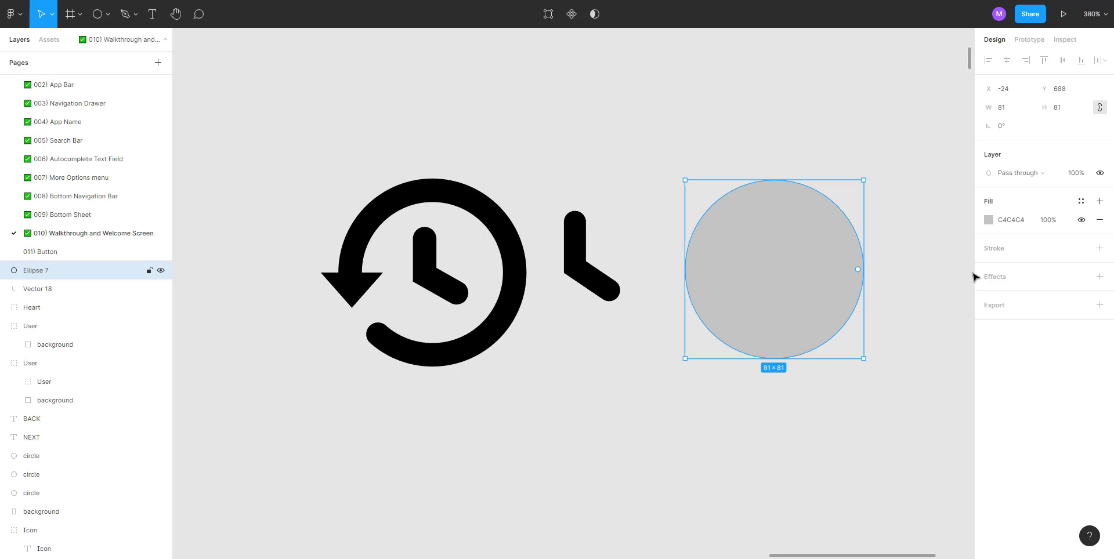
Step: Add a black 000000 inside stroke of 10 to the circle and hide its C4C4C4 fill
{"action": "left_click", "coordinate": [1009, 250]}
{"action": "left_click", "coordinate": [1002, 285]}
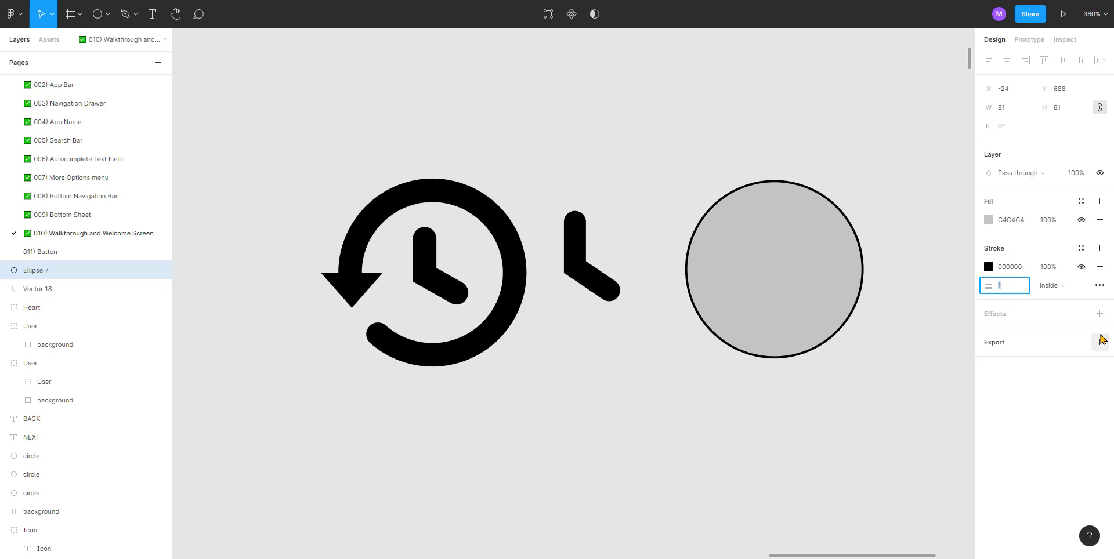
{"action": "type", "text": "10"}
{"action": "key", "text": "Return"}
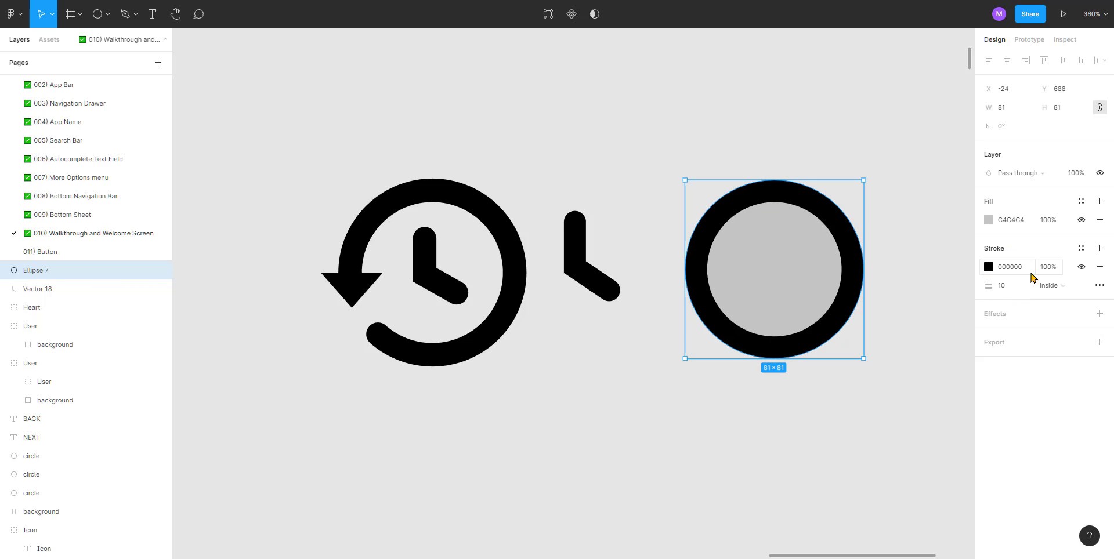
{"action": "left_click", "coordinate": [1080, 266]}
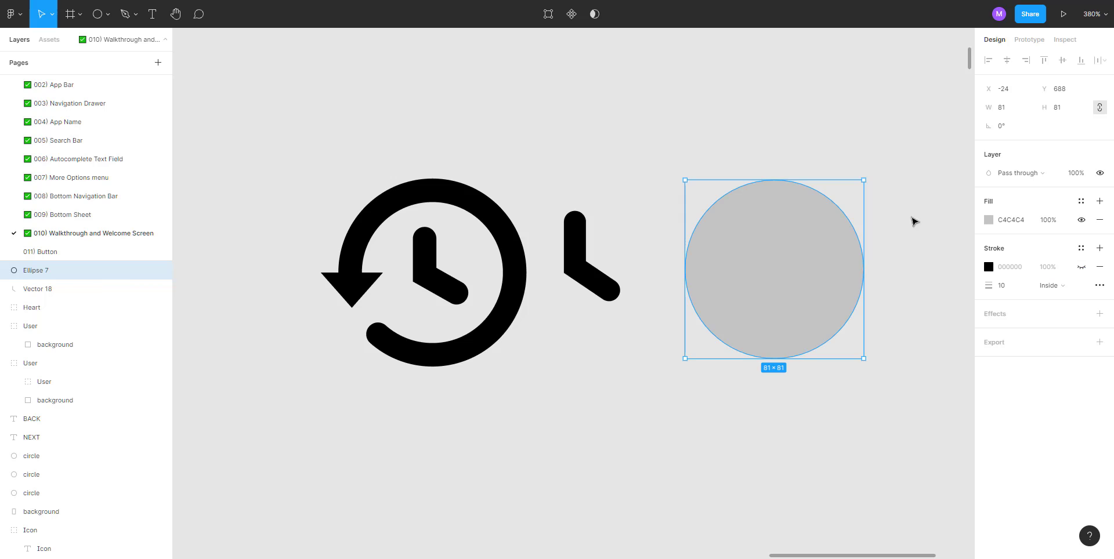
{"action": "left_click", "coordinate": [1081, 267]}
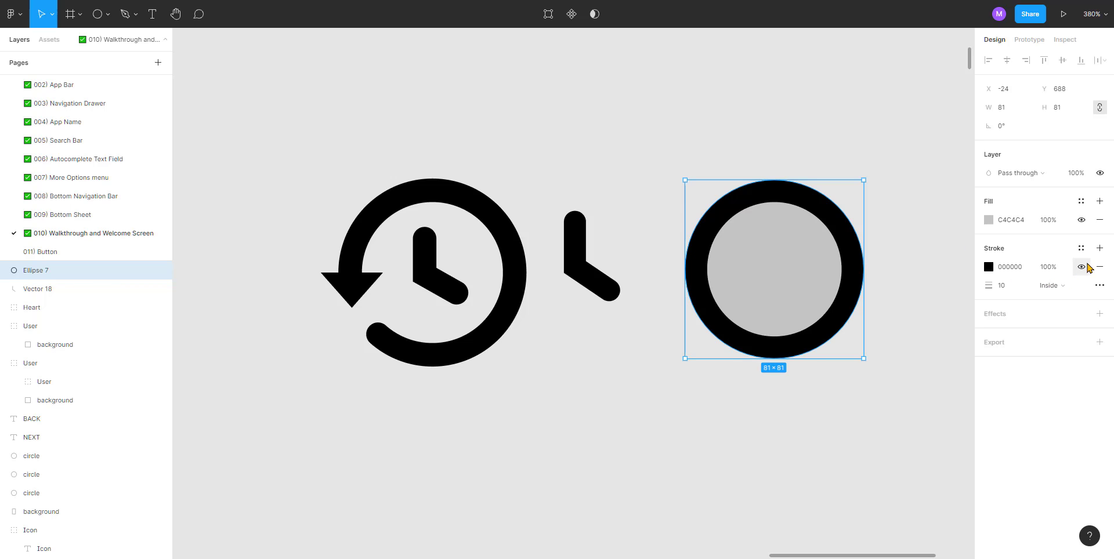
{"action": "left_click", "coordinate": [1081, 219]}
{"action": "left_click", "coordinate": [927, 199]}
{"action": "left_click_drag", "start_coordinate": [871, 215], "coordinate": [817, 216]}
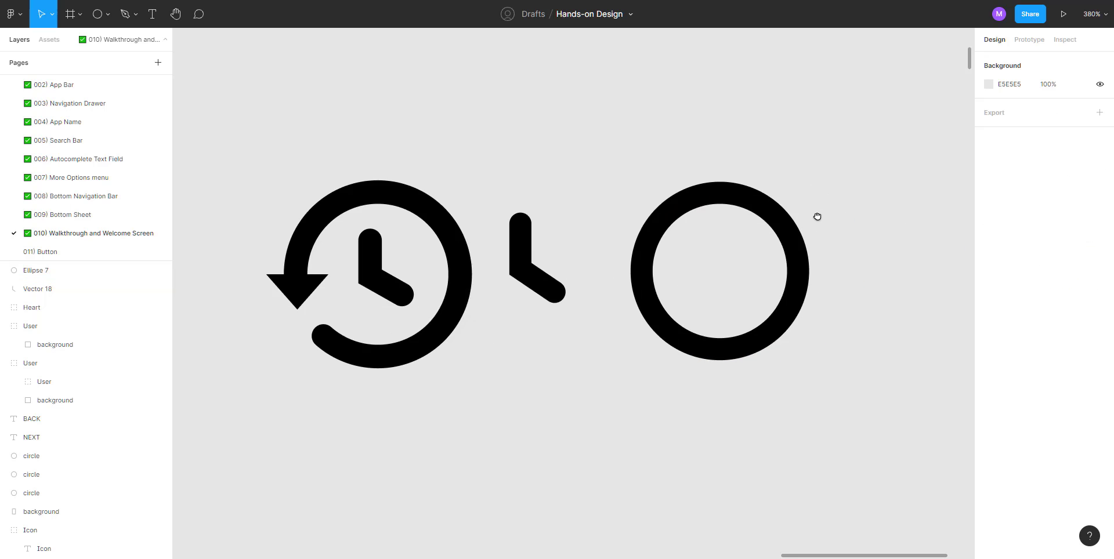
Step: Outline the ring's stroke and inspect the resulting vector points
{"action": "left_click", "coordinate": [757, 236]}
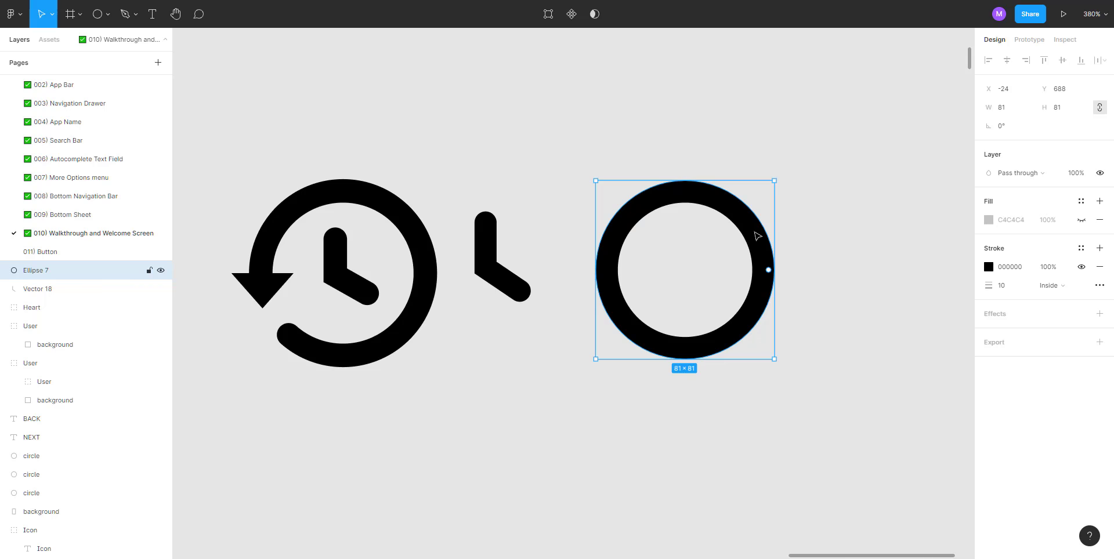
{"action": "key", "text": "ctrl+alt+o"}
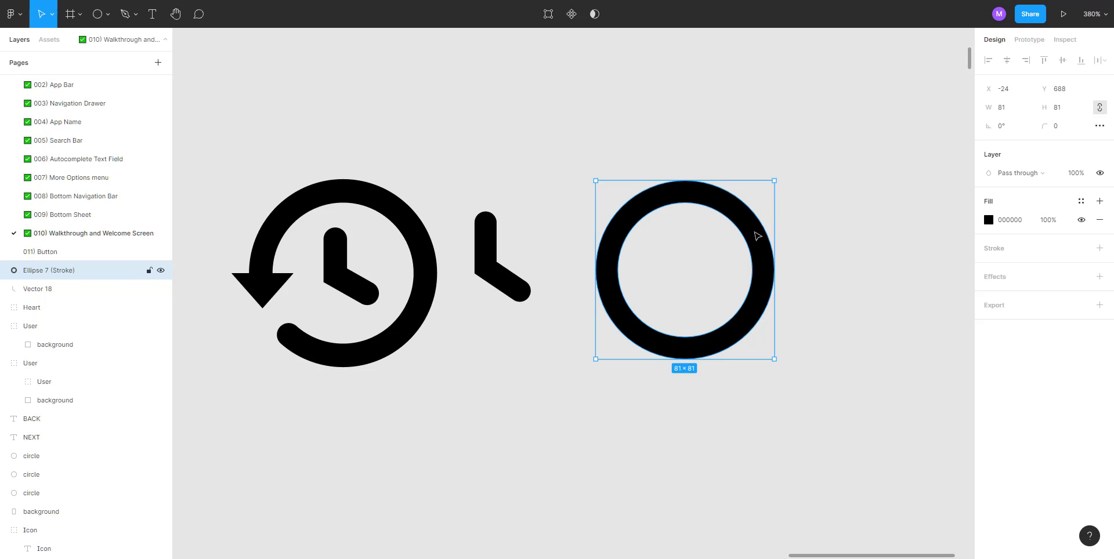
{"action": "left_click", "coordinate": [816, 147]}
{"action": "double_click", "coordinate": [735, 198]}
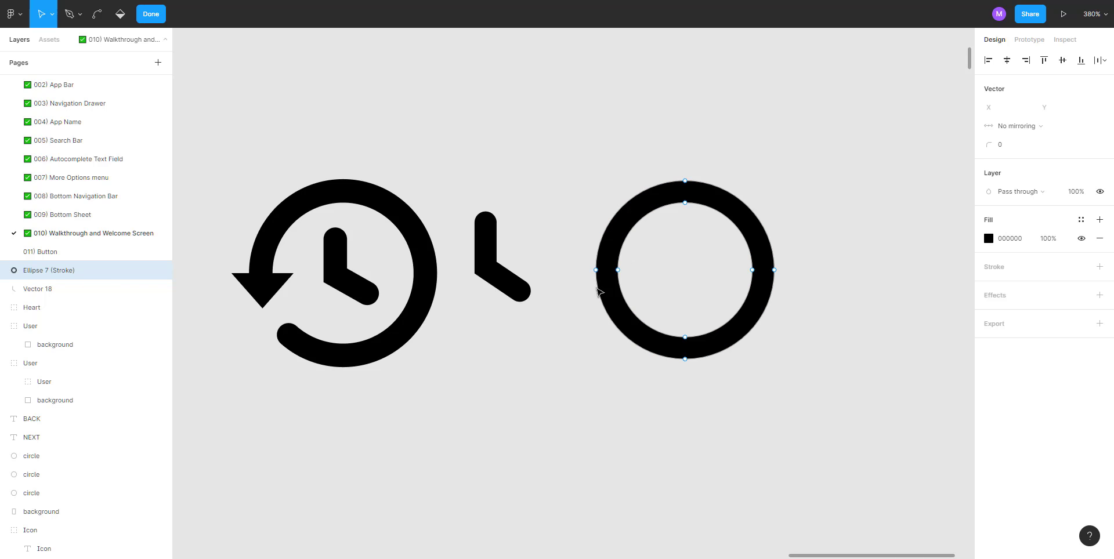
{"action": "left_click", "coordinate": [561, 328]}
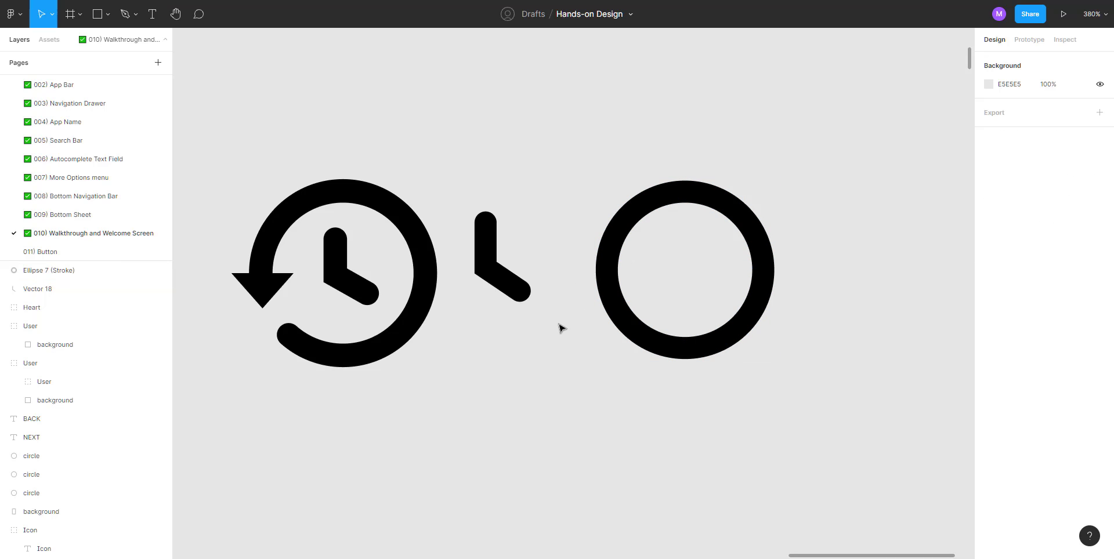
Step: Draw a closed triangle about 47.5 × 45 over the ring's lower-left quarter with the Pen tool
{"action": "key", "text": "p"}
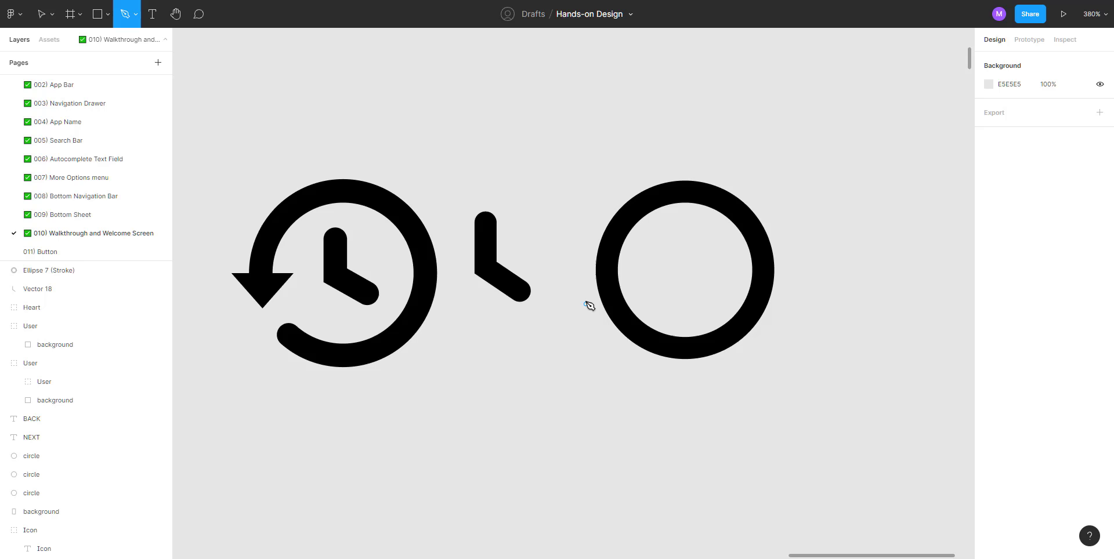
{"action": "left_click", "coordinate": [582, 270]}
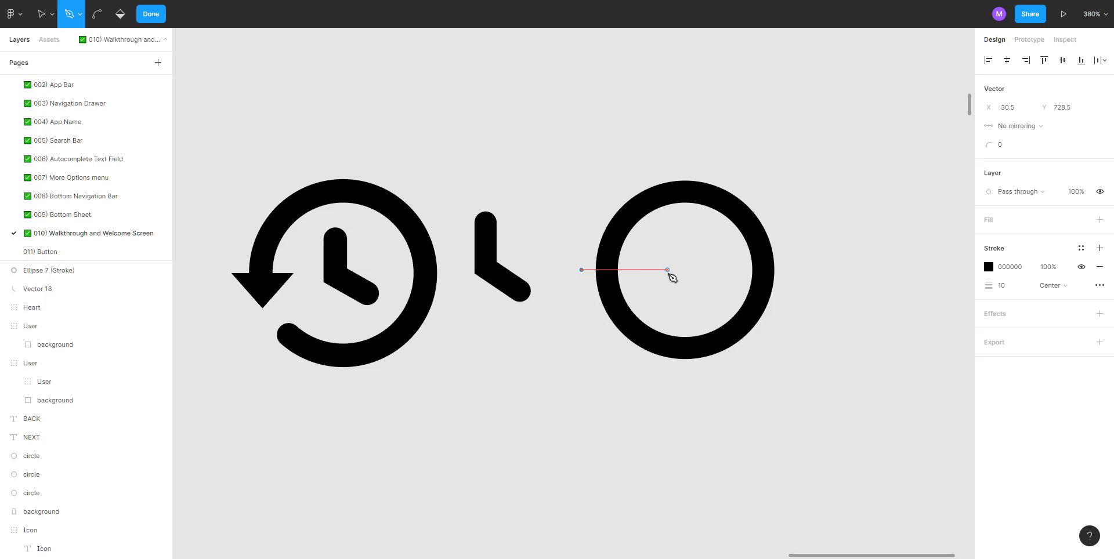
{"action": "left_click", "coordinate": [686, 270]}
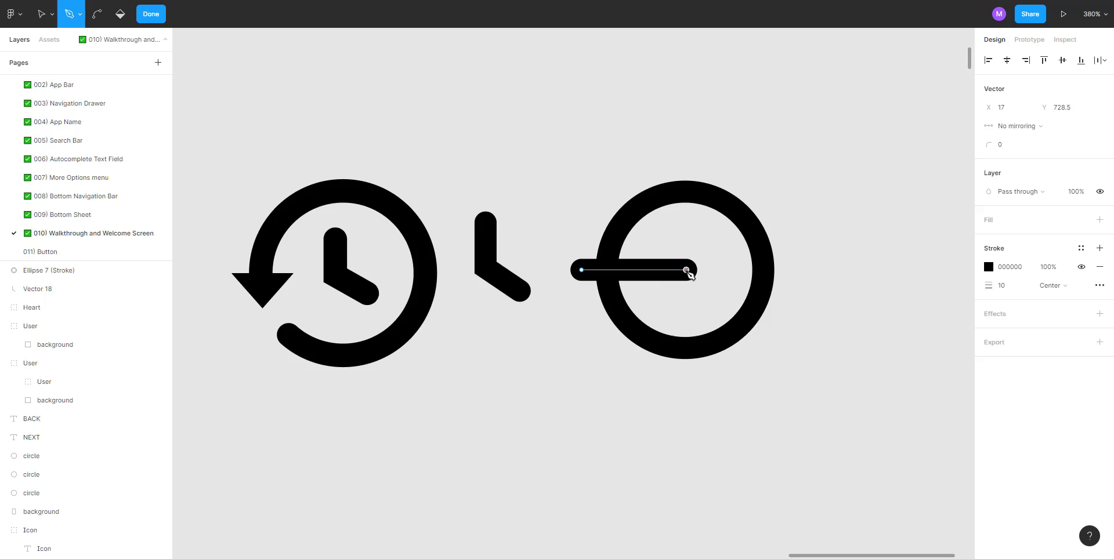
{"action": "left_click", "coordinate": [614, 368]}
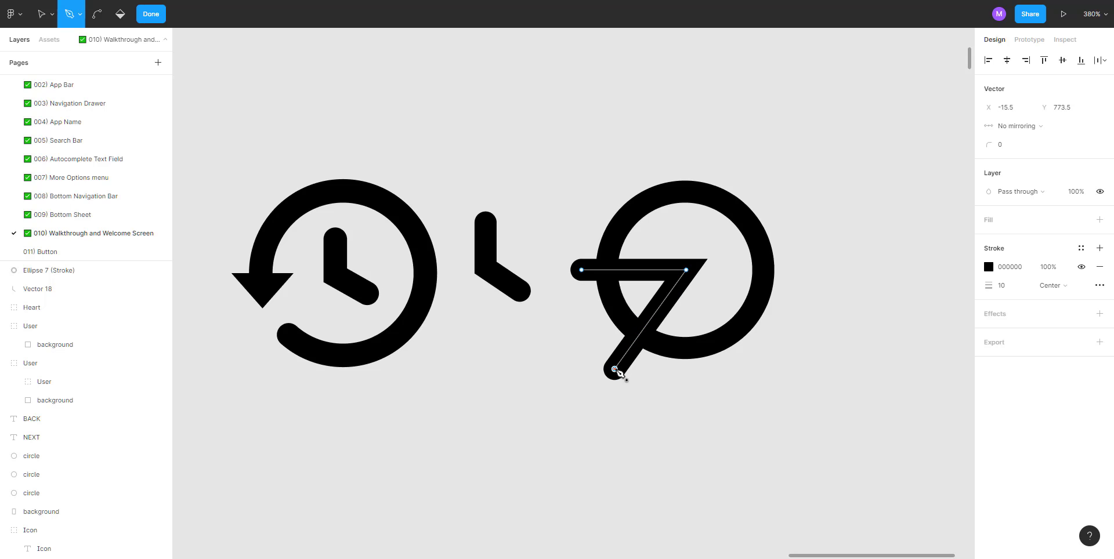
{"action": "left_click", "coordinate": [582, 270]}
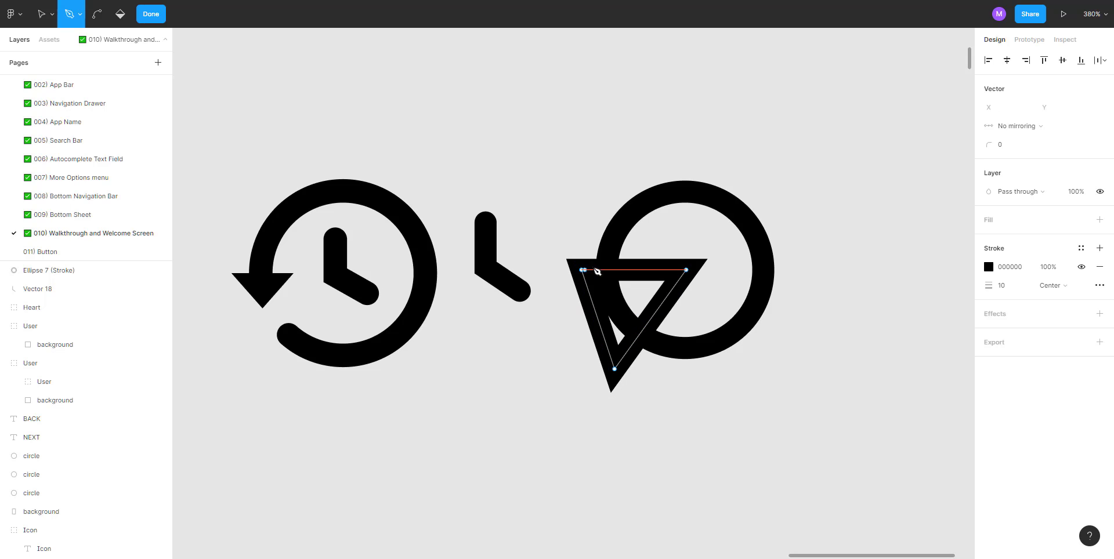
Step: Give the triangle a C4C4C4 fill, hide its stroke and finish editing the vector
{"action": "left_click", "coordinate": [989, 219]}
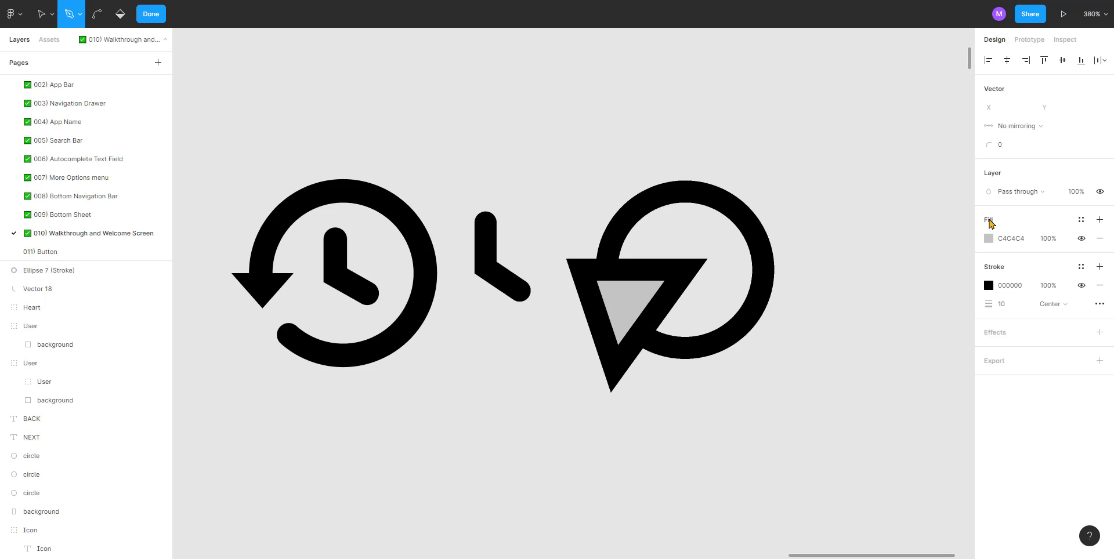
{"action": "left_click", "coordinate": [1082, 285]}
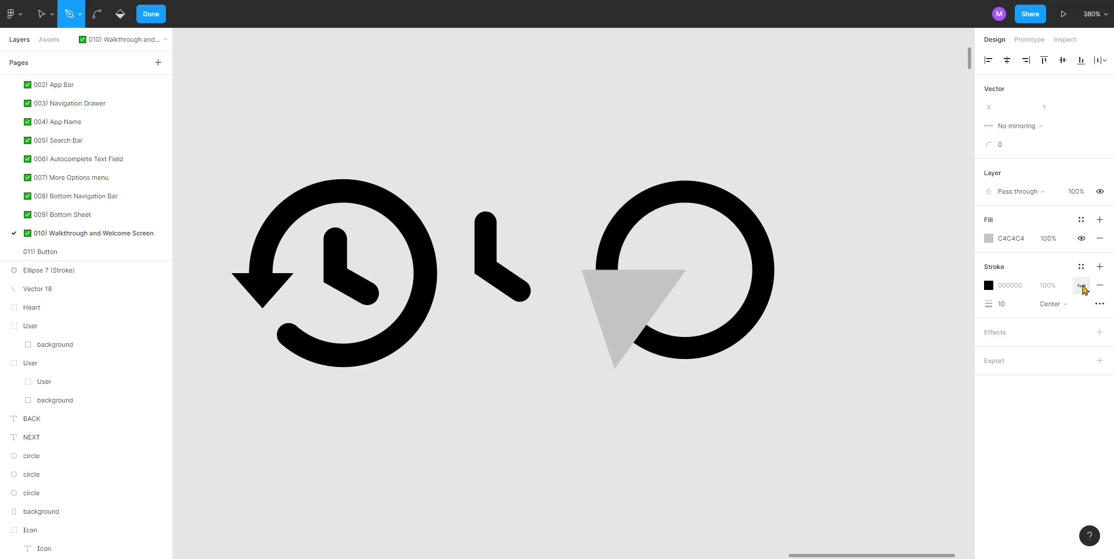
{"action": "key", "text": "v"}
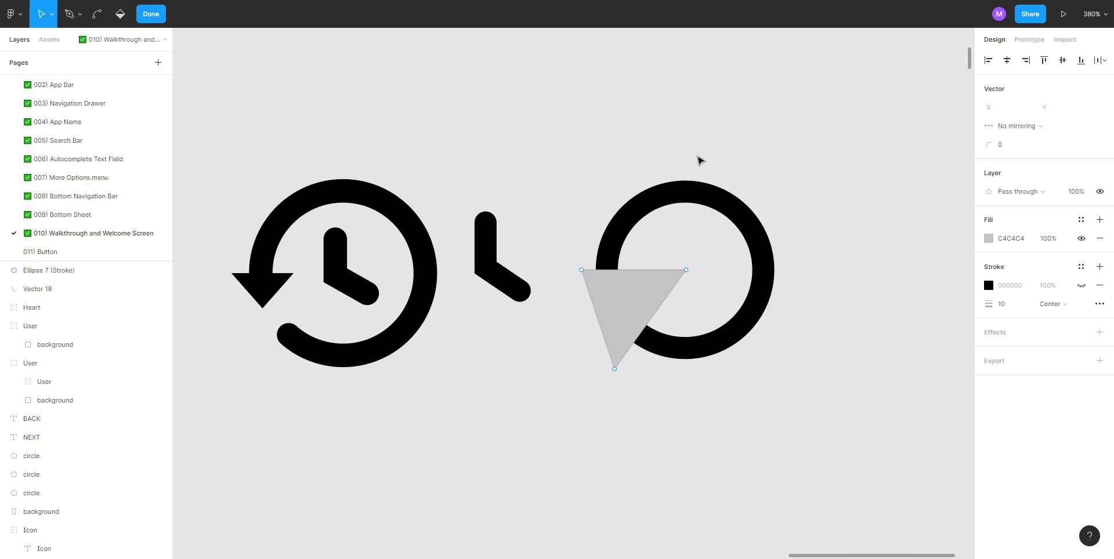
{"action": "left_click", "coordinate": [830, 143]}
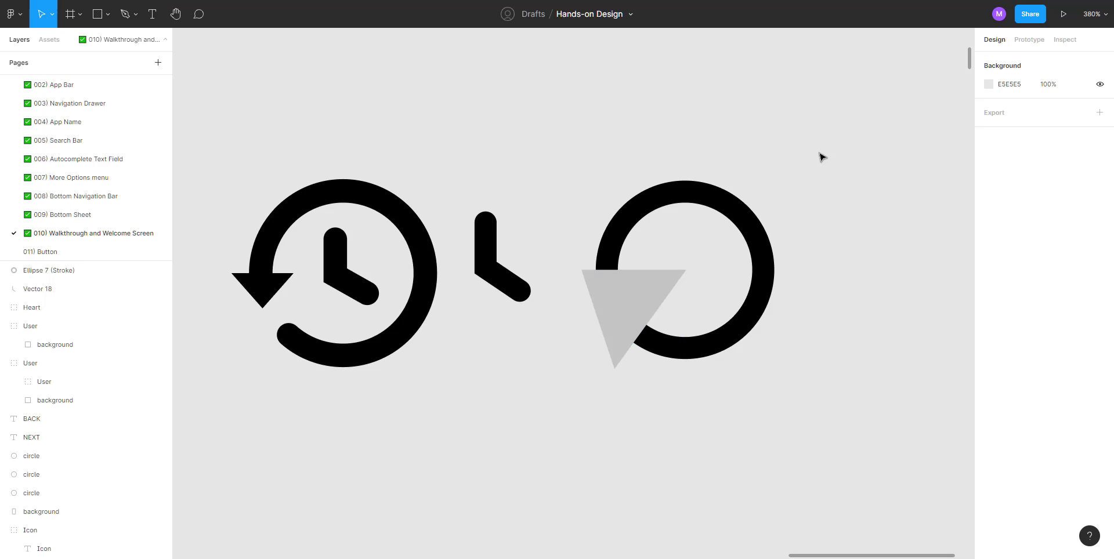
Step: Subtract the triangle from the ring to cut a gap in its lower-left quarter
{"action": "left_click_drag", "start_coordinate": [831, 168], "coordinate": [595, 437]}
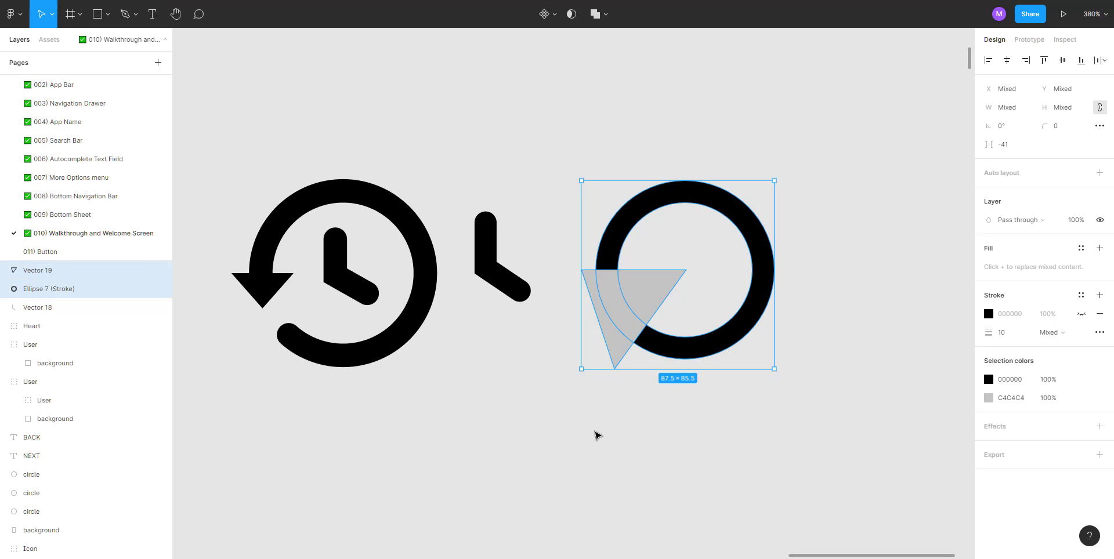
{"action": "left_click", "coordinate": [607, 15]}
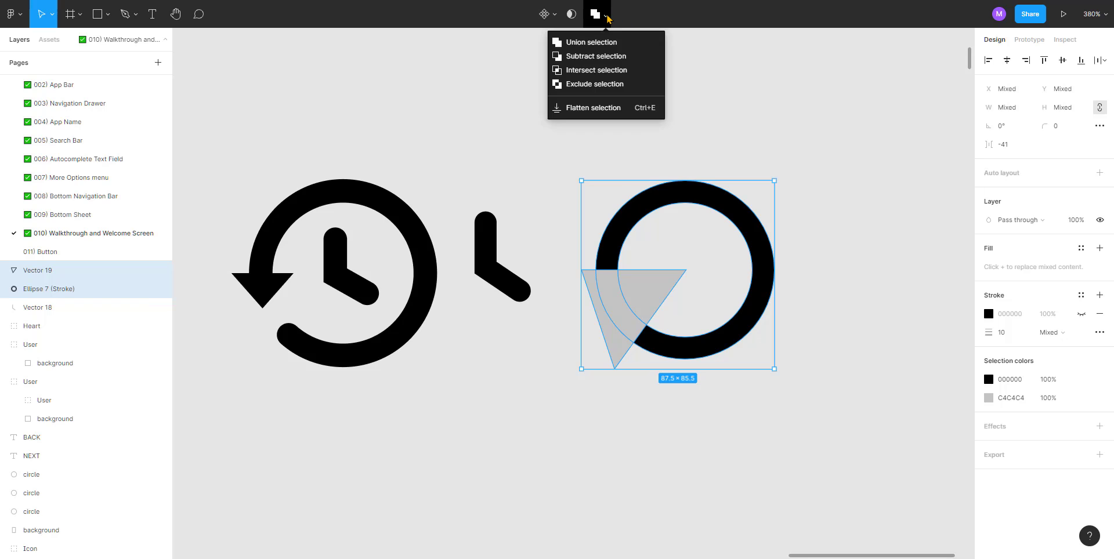
{"action": "left_click", "coordinate": [606, 56]}
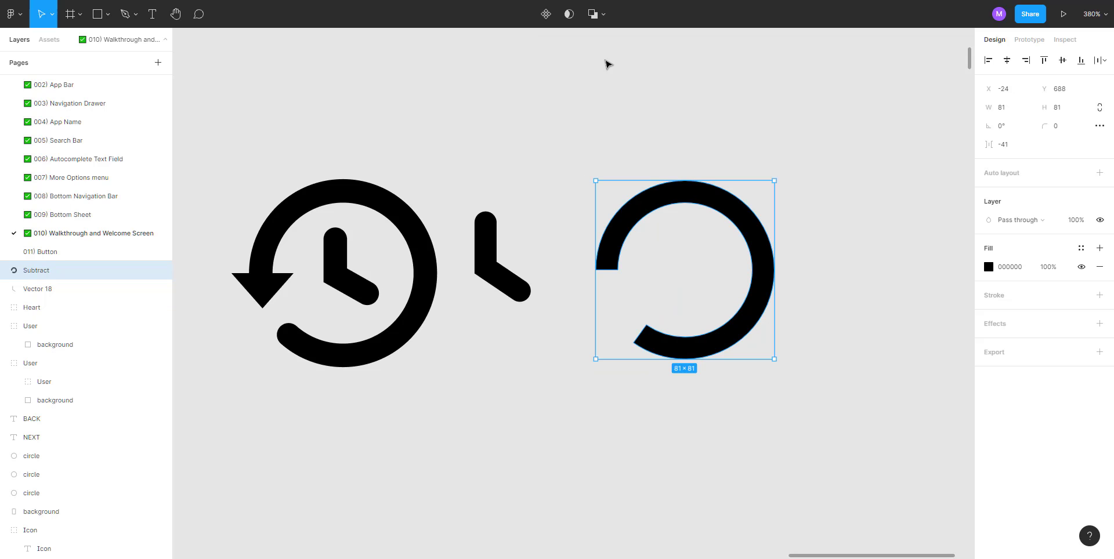
{"action": "left_click", "coordinate": [608, 64]}
{"action": "double_click", "coordinate": [653, 348]}
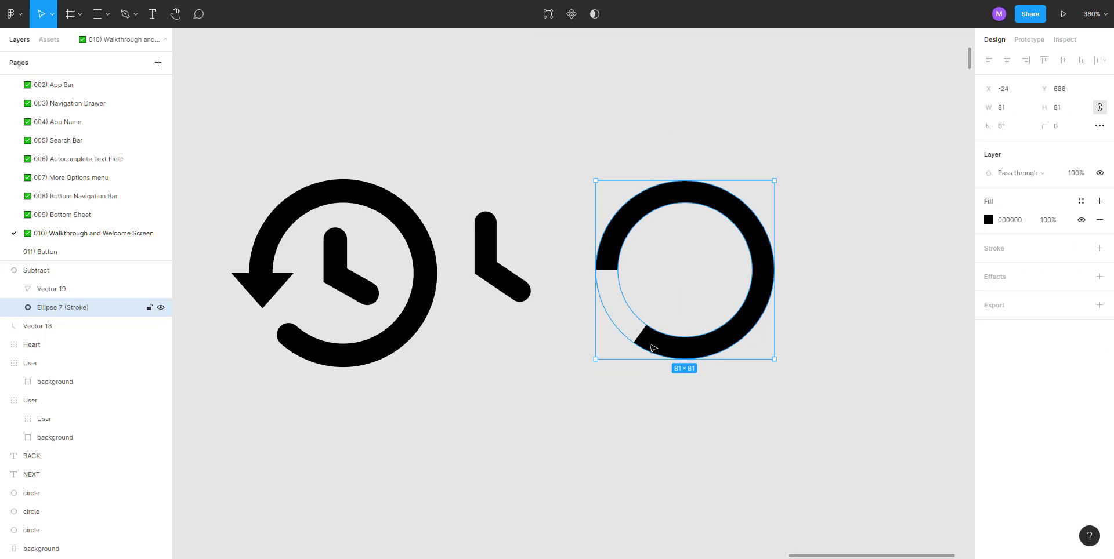
{"action": "left_click", "coordinate": [621, 393]}
{"action": "double_click", "coordinate": [638, 342]}
{"action": "mouse_move", "coordinate": [612, 283]}
{"action": "left_mouse_down"}
{"action": "mouse_move", "coordinate": [642, 291]}
{"action": "mouse_move", "coordinate": [621, 296]}
{"action": "mouse_move", "coordinate": [621, 341]}
{"action": "mouse_move", "coordinate": [641, 300]}
{"action": "mouse_move", "coordinate": [629, 290]}
{"action": "left_mouse_up"}
{"action": "key", "text": "ctrl+z"}
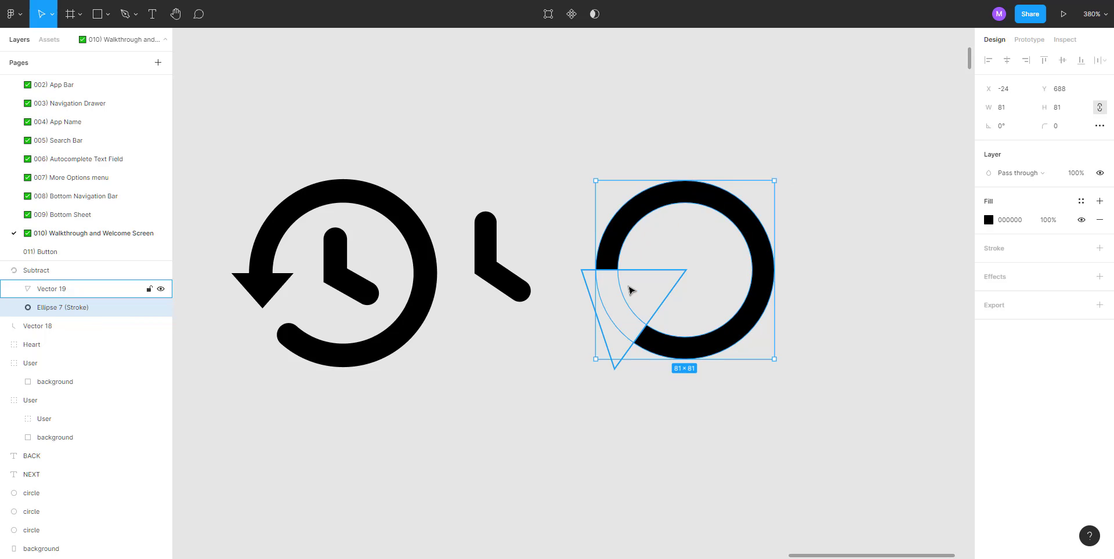
Step: Try to reshape the ring's gap by moving the subtracted triangle's upper-right point, and undo the move
{"action": "scroll", "coordinate": [630, 293], "scroll_direction": "up", "scroll_amount": 3}
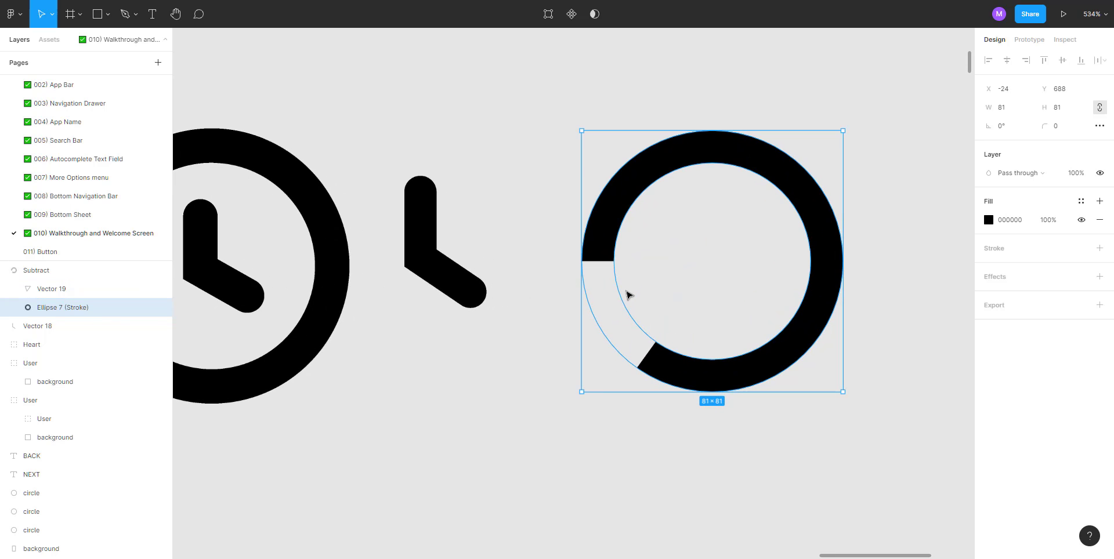
{"action": "left_click", "coordinate": [522, 387]}
{"action": "left_click", "coordinate": [660, 365]}
{"action": "double_click", "coordinate": [660, 365]}
{"action": "left_click", "coordinate": [640, 336]}
{"action": "double_click", "coordinate": [640, 336]}
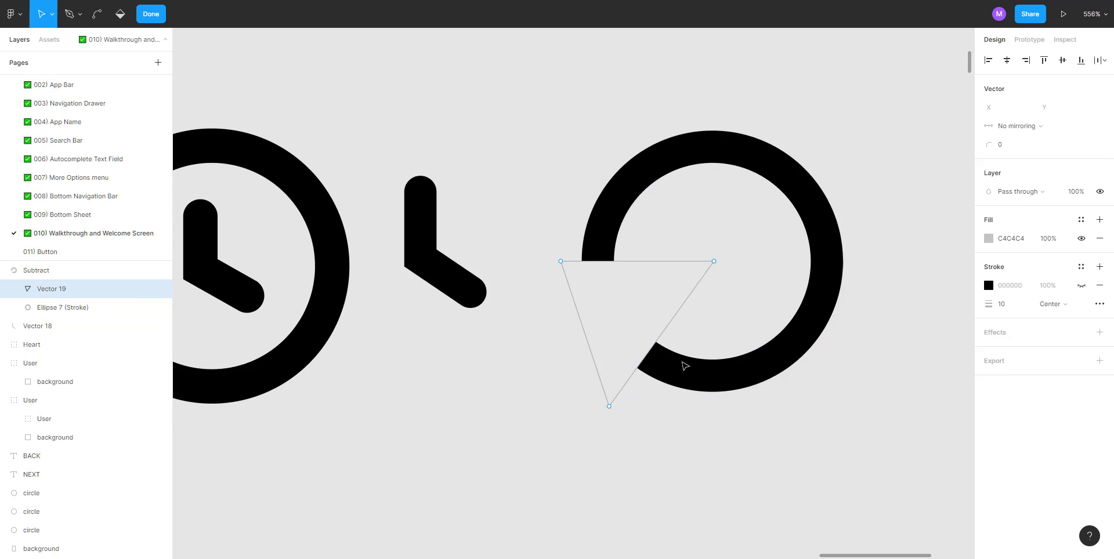
{"action": "left_click_drag", "start_coordinate": [716, 262], "coordinate": [787, 180]}
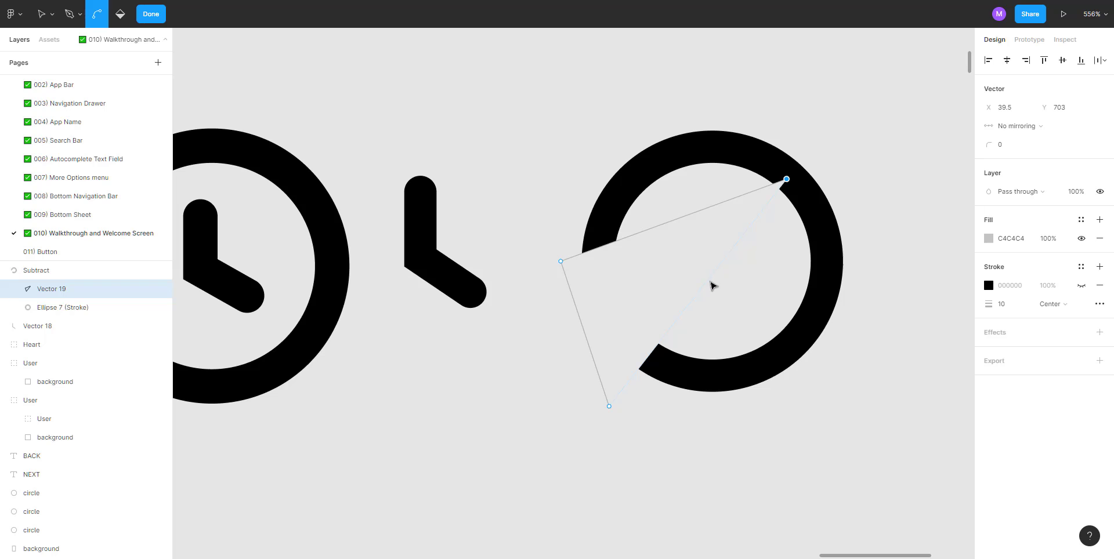
{"action": "key", "text": "ctrl+z"}
{"action": "key", "text": "Escape"}
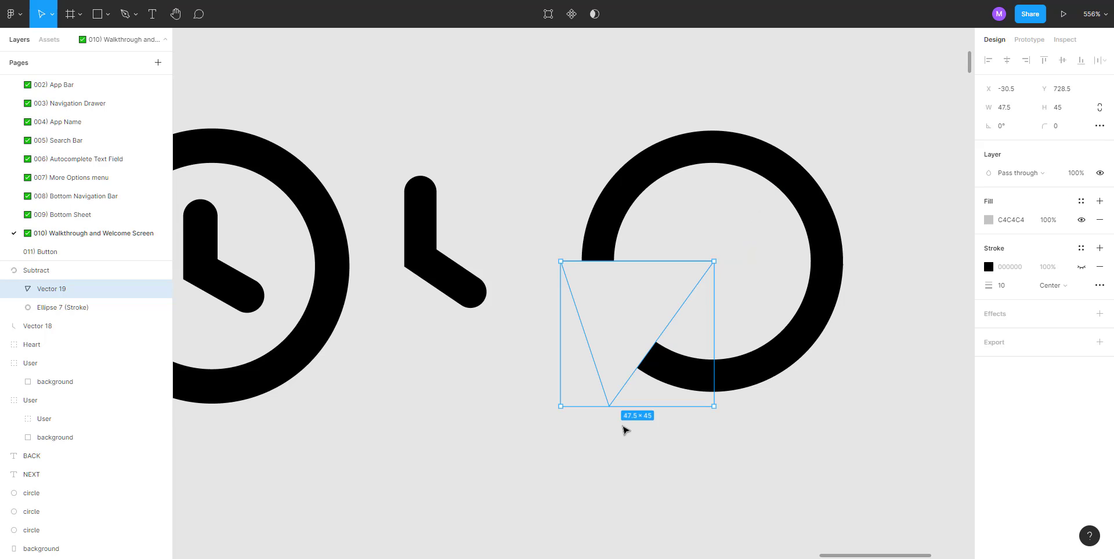
{"action": "left_click", "coordinate": [504, 396]}
Step: Flatten the cut ring into a single vector shape
{"action": "left_click", "coordinate": [630, 205]}
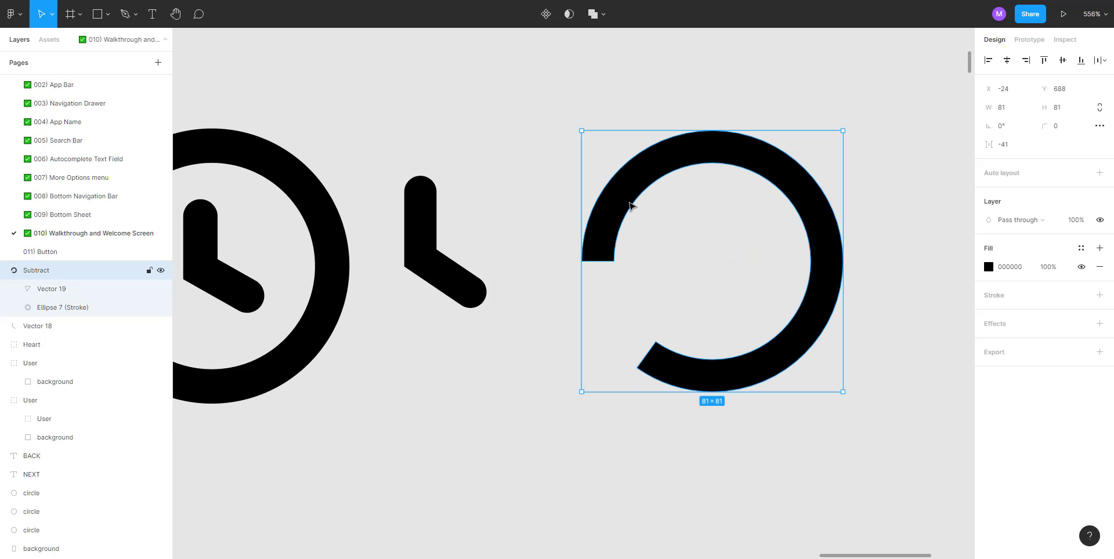
{"action": "left_click", "coordinate": [606, 18]}
{"action": "left_click", "coordinate": [612, 110]}
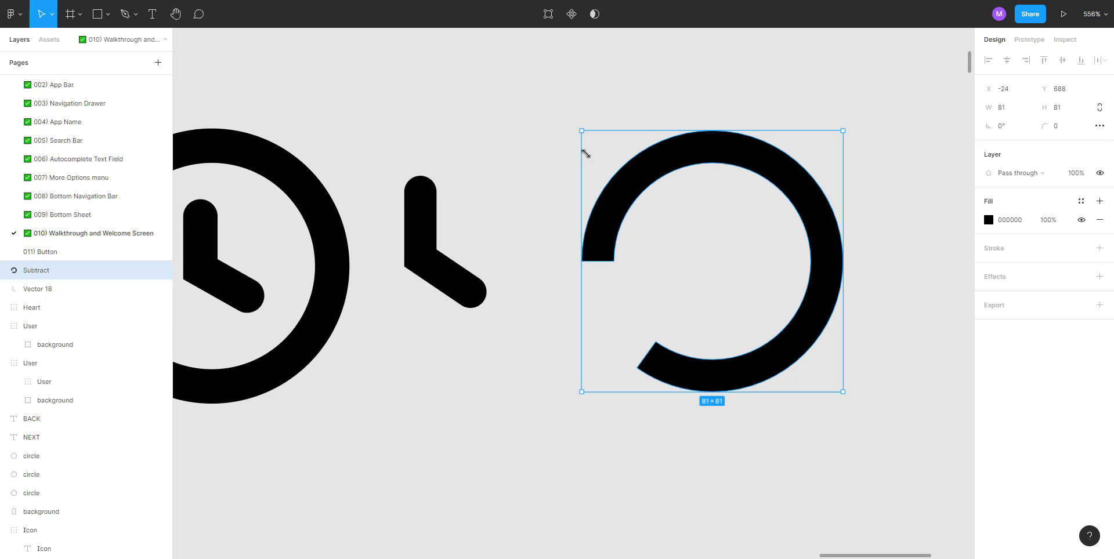
Step: Round the ring's lower open end by giving its two corner points a radius of 104
{"action": "left_click", "coordinate": [624, 392]}
{"action": "double_click", "coordinate": [657, 364]}
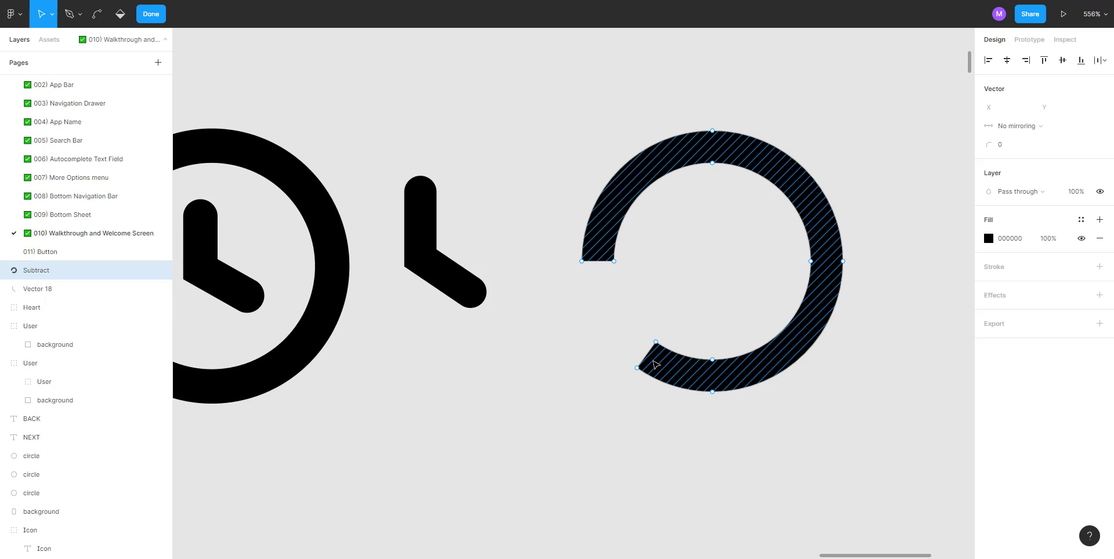
{"action": "left_click_drag", "start_coordinate": [673, 314], "coordinate": [556, 428]}
{"action": "left_click_drag", "start_coordinate": [990, 145], "coordinate": [1072, 142]}
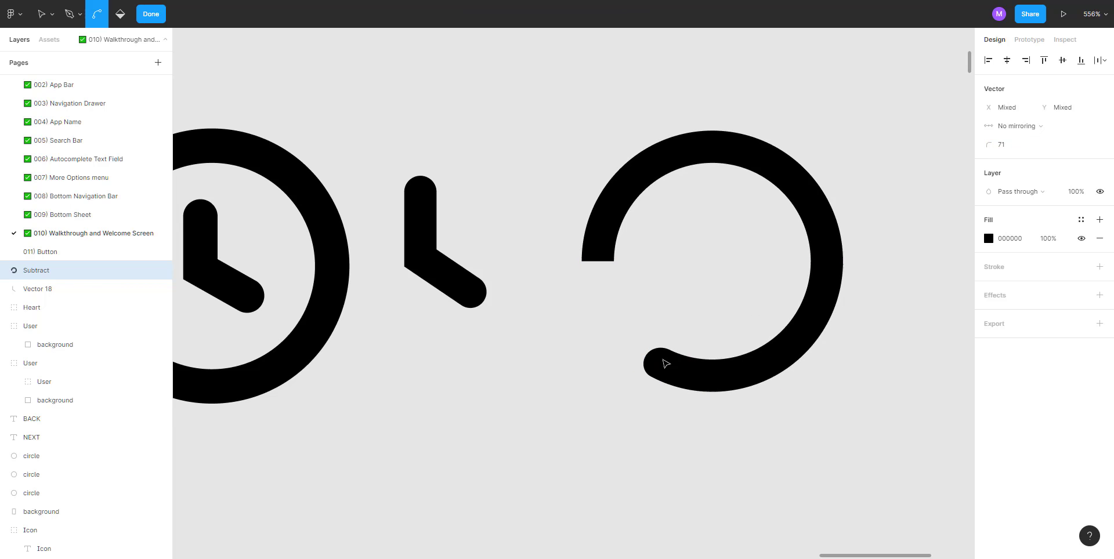
{"action": "key", "text": "ctrl+z"}
{"action": "scroll", "coordinate": [665, 364], "scroll_direction": "up", "scroll_amount": 3}
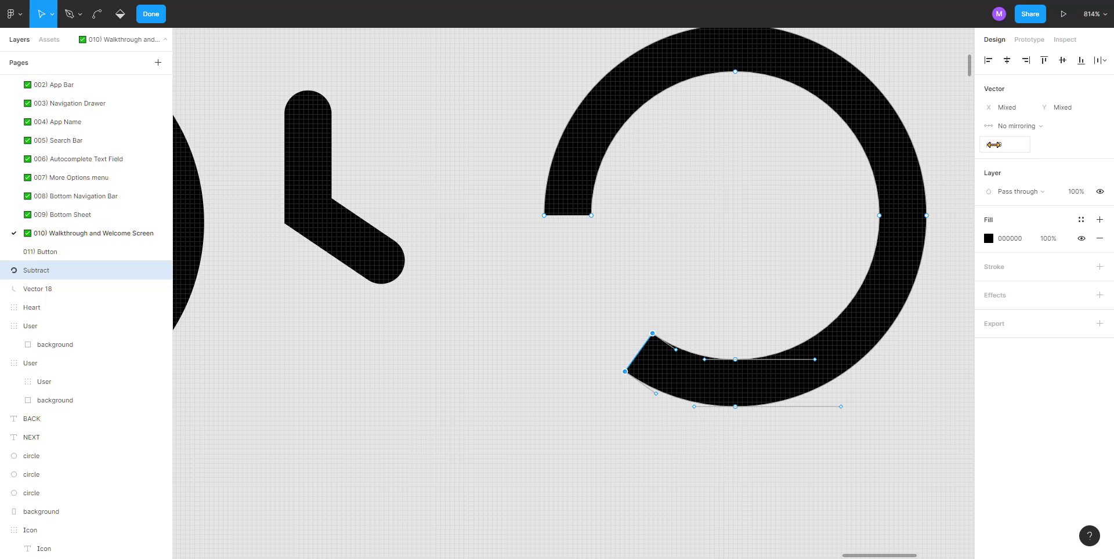
{"action": "left_click_drag", "start_coordinate": [993, 150], "coordinate": [1087, 143]}
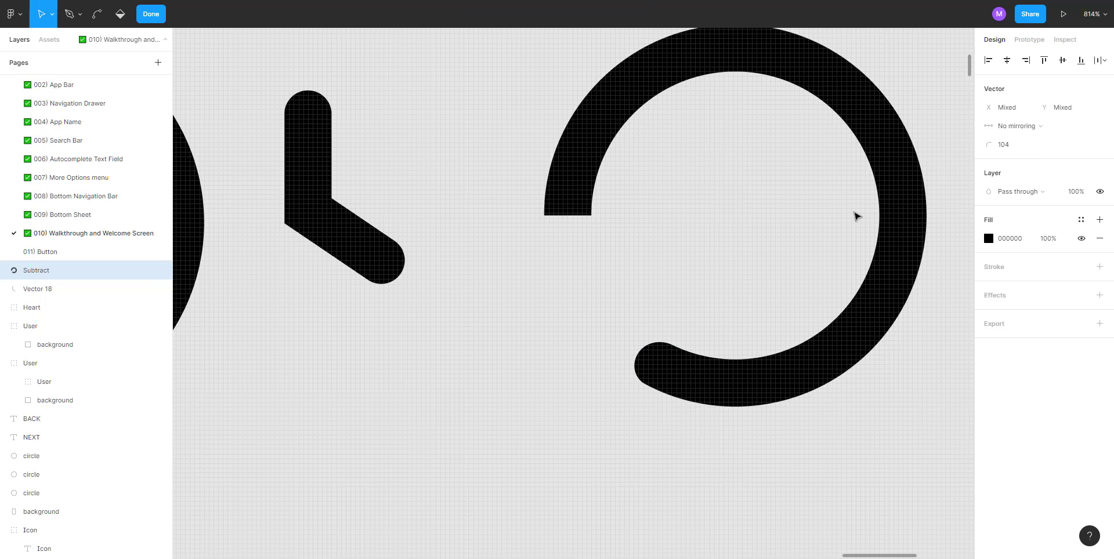
Step: Refine the rounded end by moving its inner point to X -2.5, Y 752.5 and its curve handle to X 2, Y 755
{"action": "scroll", "coordinate": [637, 373], "scroll_direction": "up", "scroll_amount": 5}
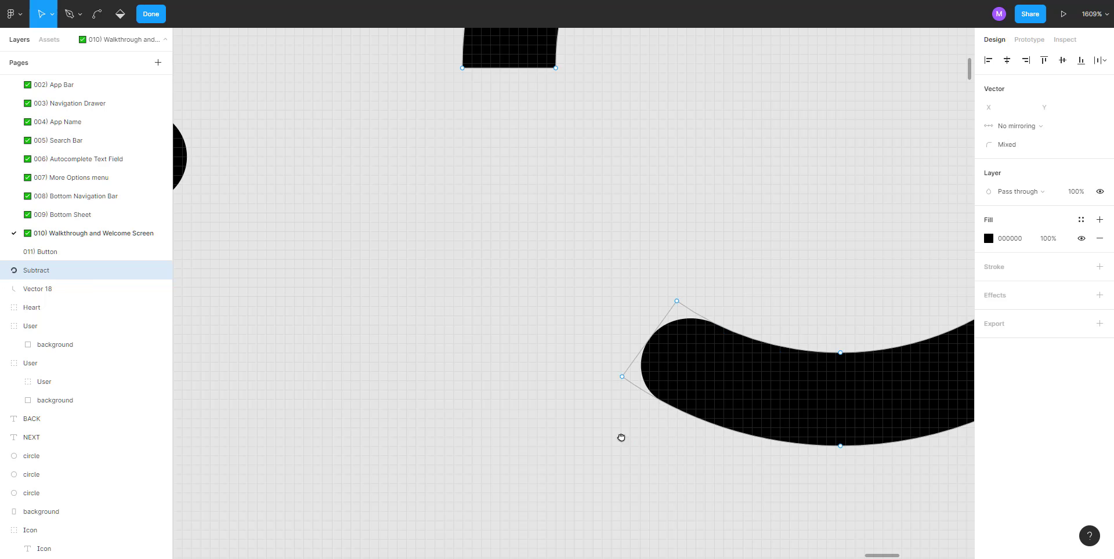
{"action": "scroll", "coordinate": [621, 438], "scroll_direction": "right", "scroll_amount": 3}
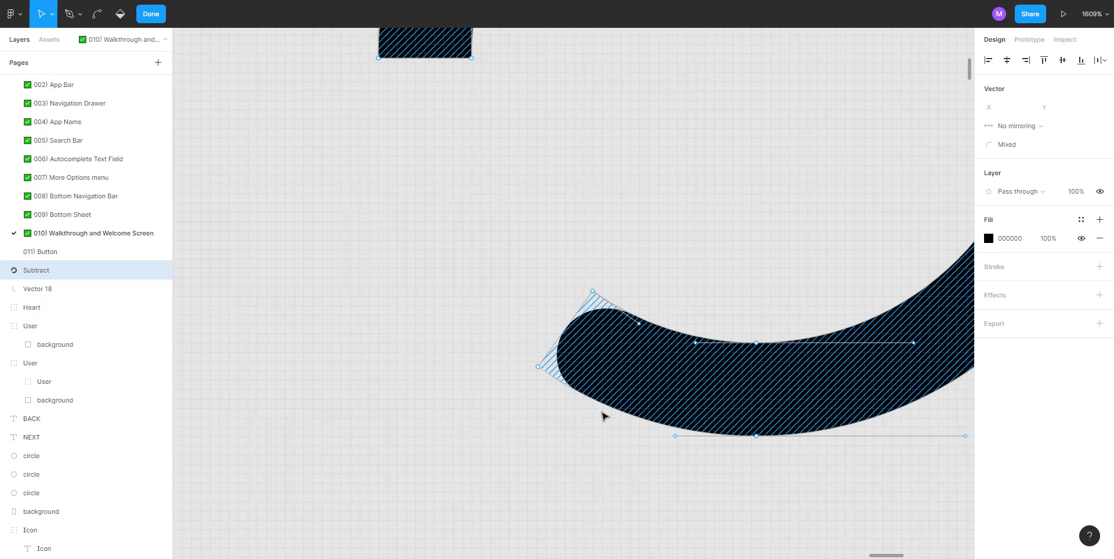
{"action": "key", "text": "ctrl"}
{"action": "left_click_drag", "start_coordinate": [593, 292], "coordinate": [581, 284]}
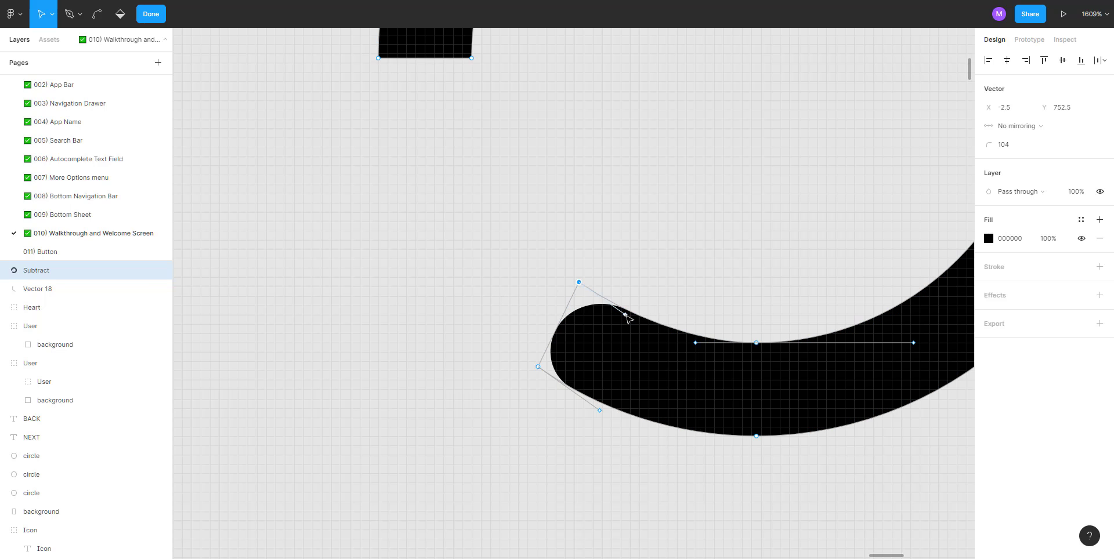
{"action": "left_click_drag", "start_coordinate": [625, 315], "coordinate": [625, 305]}
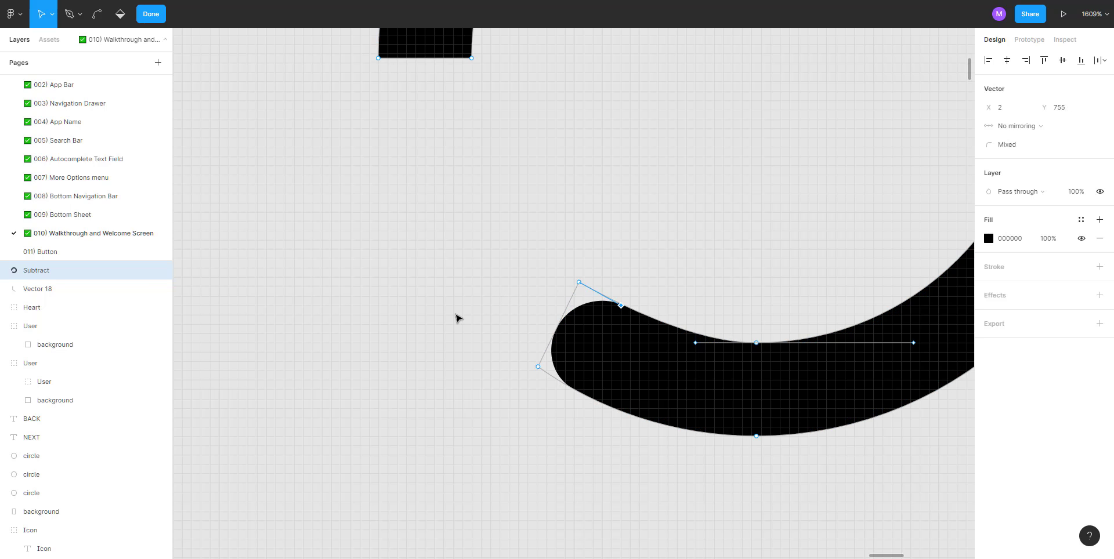
{"action": "key", "text": "Escape"}
{"action": "key", "text": "Escape"}
Step: Outline the clock hands' stroke and move the hands inside the ring to X 8, Y 706
{"action": "scroll", "coordinate": [454, 317], "scroll_direction": "down", "scroll_amount": 5}
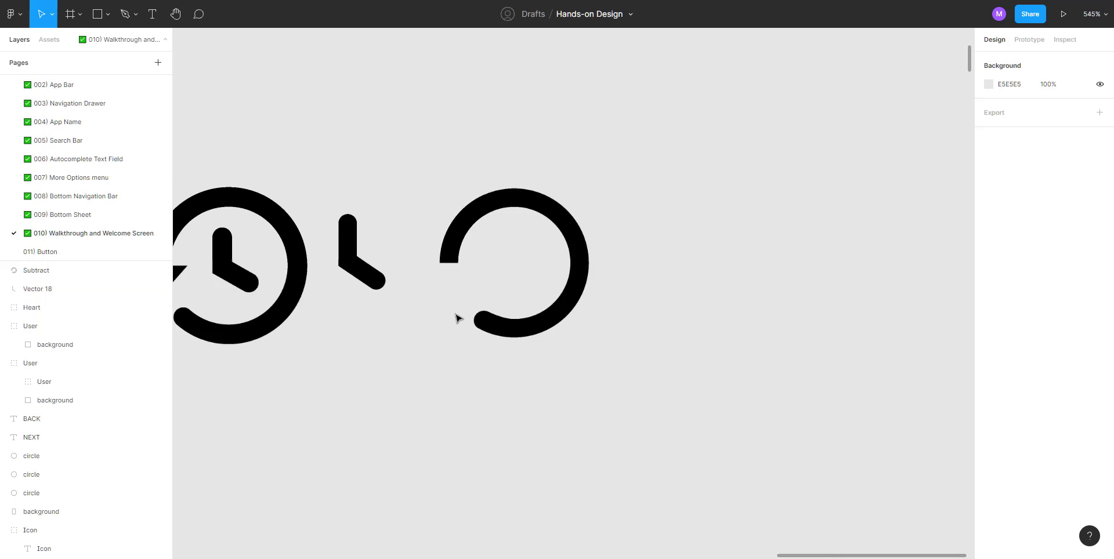
{"action": "left_click_drag", "start_coordinate": [423, 326], "coordinate": [592, 371]}
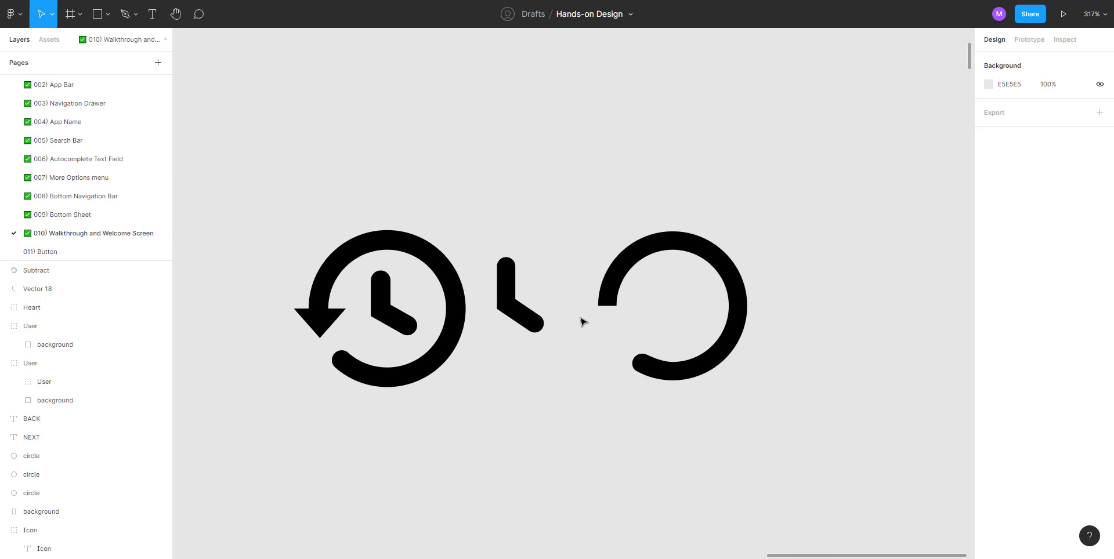
{"action": "scroll", "coordinate": [580, 319], "scroll_direction": "up", "scroll_amount": 3}
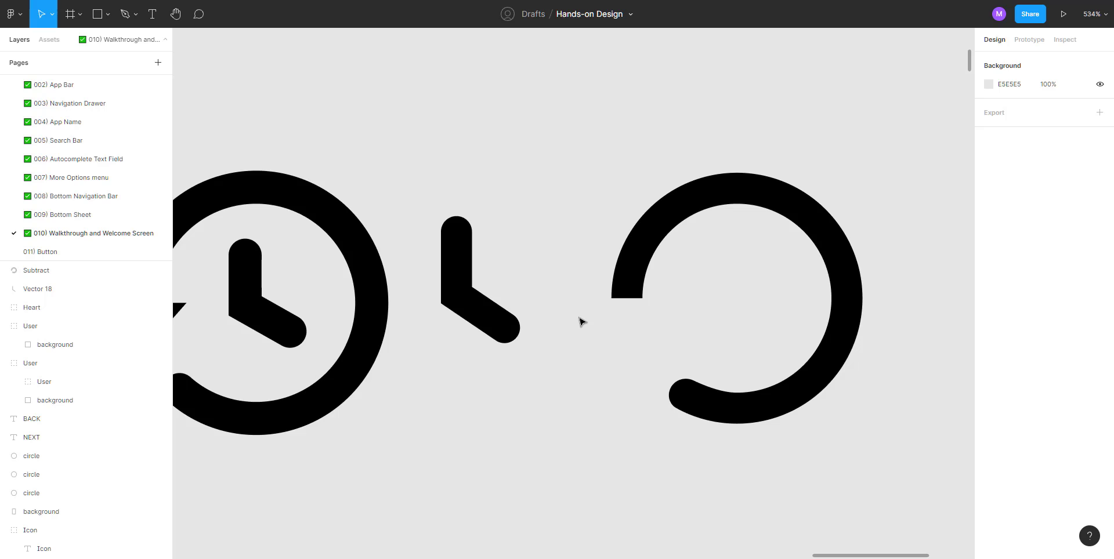
{"action": "left_click", "coordinate": [471, 298]}
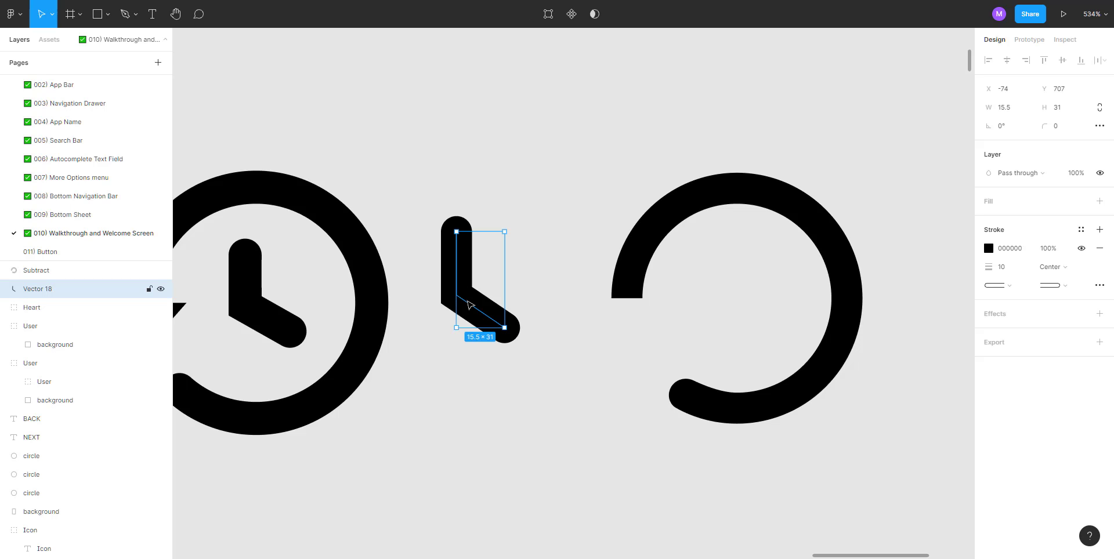
{"action": "key", "text": "ctrl+alt+o"}
{"action": "mouse_move", "coordinate": [460, 287]}
{"action": "left_mouse_down"}
{"action": "mouse_move", "coordinate": [761, 313]}
{"action": "mouse_move", "coordinate": [733, 302]}
{"action": "left_mouse_up"}
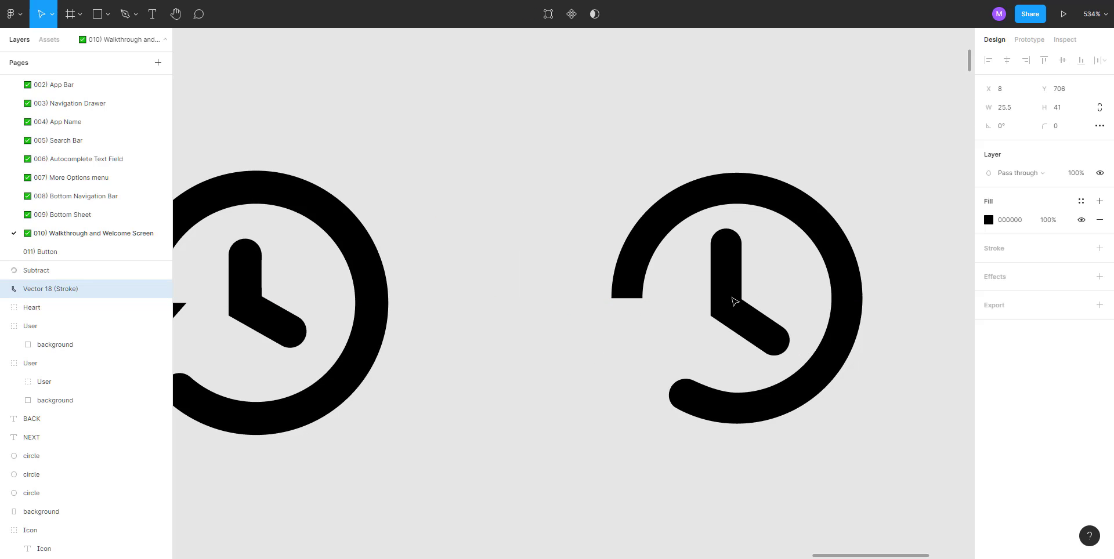
Step: Scale the clock hands down to 24 × 38 and shift them to X 10, Y 708
{"action": "left_click_drag", "start_coordinate": [789, 354], "coordinate": [778, 344]}
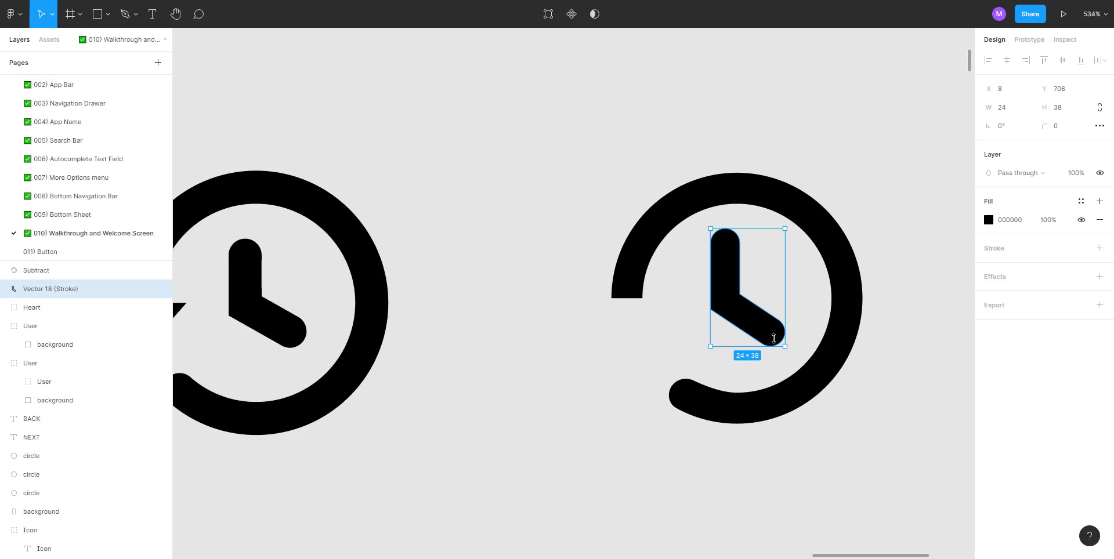
{"action": "key", "text": "Right"}
{"action": "key", "text": "Right"}
{"action": "key", "text": "Down"}
{"action": "key", "text": "Down"}
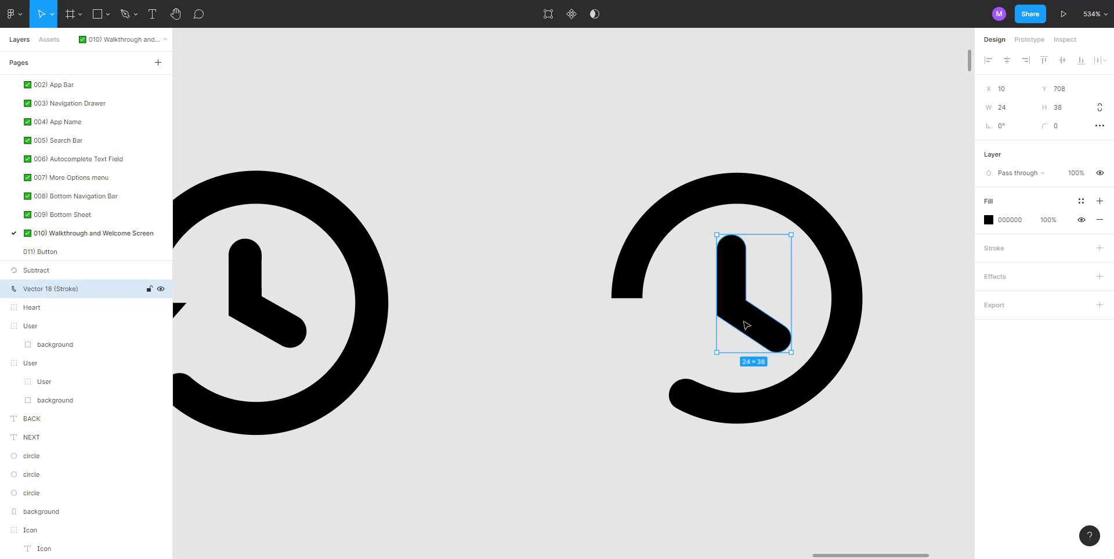
Step: Draw a closed downward-pointing triangle about 25.5 × 14.5 with the Pen tool between the two clock icons for the arrowhead
{"action": "left_click", "coordinate": [624, 348]}
{"action": "scroll", "coordinate": [604, 335], "scroll_direction": "down", "scroll_amount": 1}
{"action": "left_click_drag", "start_coordinate": [437, 197], "coordinate": [607, 214]}
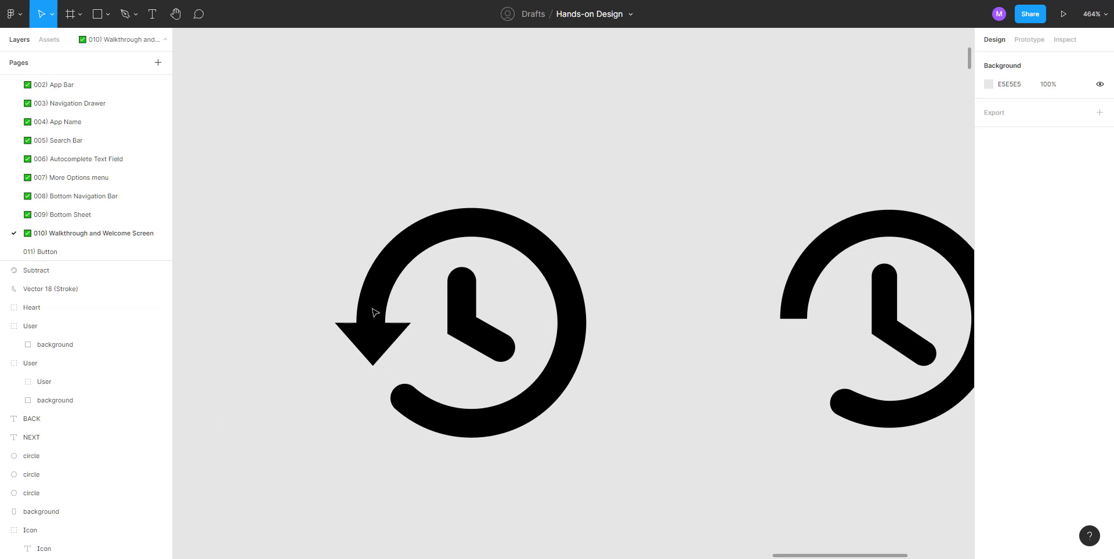
{"action": "scroll", "coordinate": [371, 319], "scroll_direction": "up", "scroll_amount": 3}
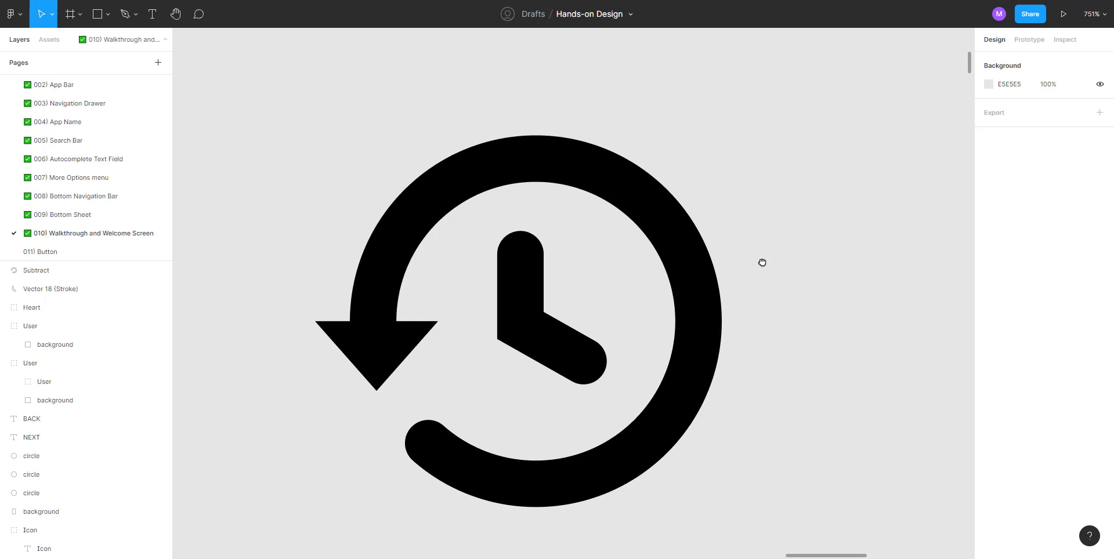
{"action": "left_click_drag", "start_coordinate": [762, 262], "coordinate": [650, 273]}
{"action": "key", "text": "p"}
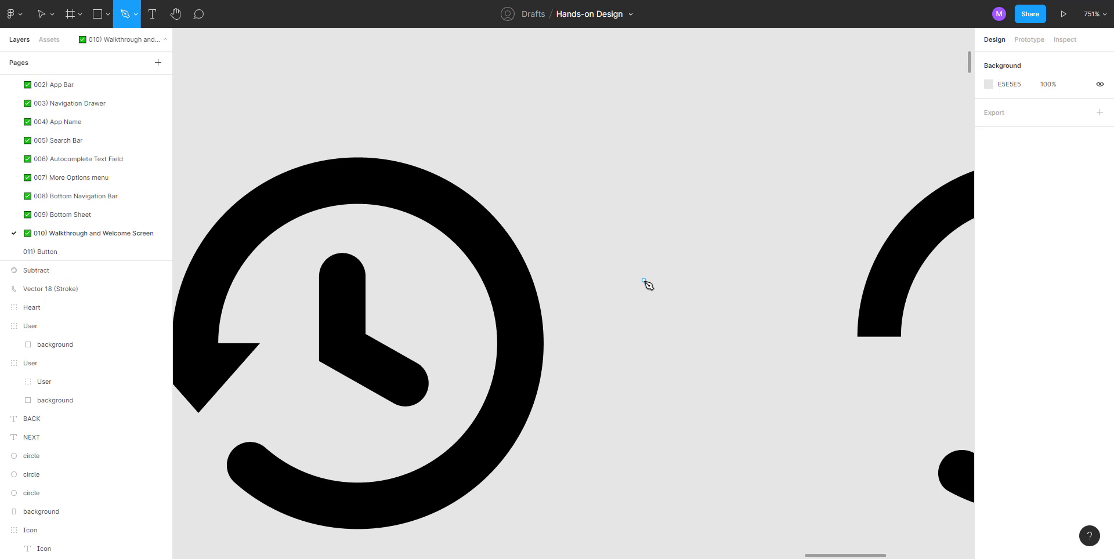
{"action": "left_click", "coordinate": [609, 286]}
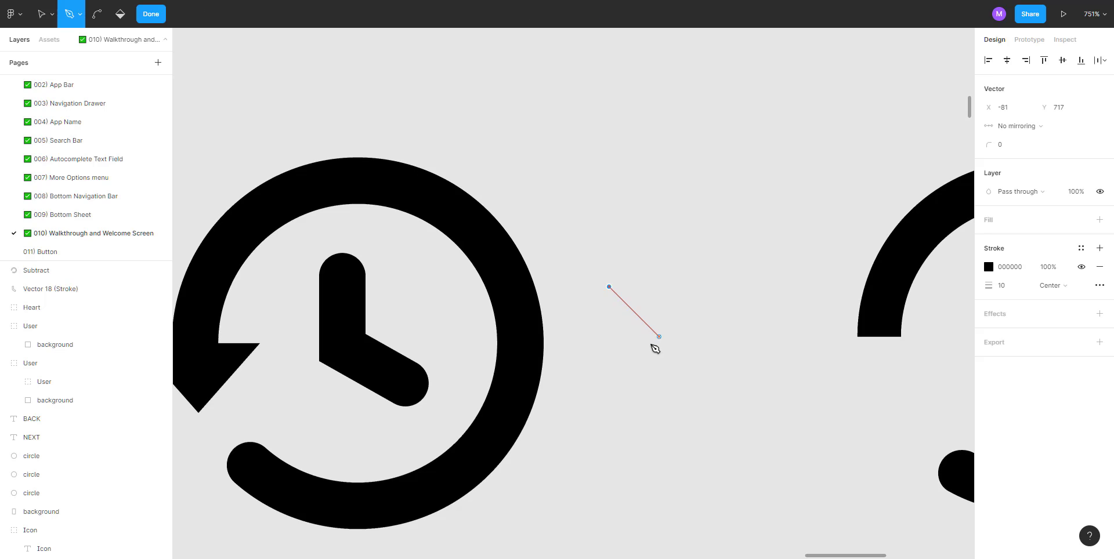
{"action": "left_click", "coordinate": [663, 350]}
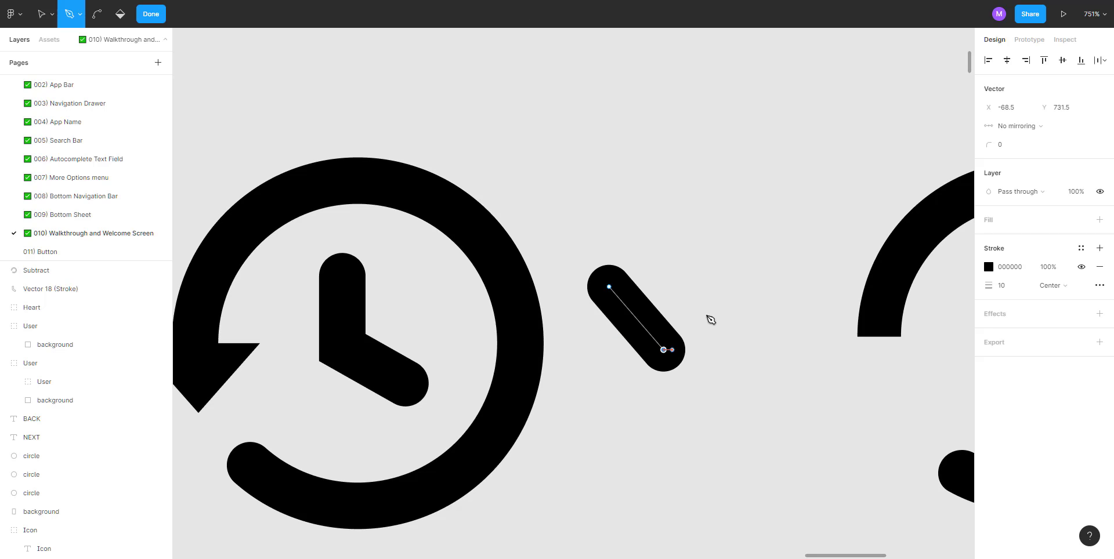
{"action": "left_click", "coordinate": [720, 286]}
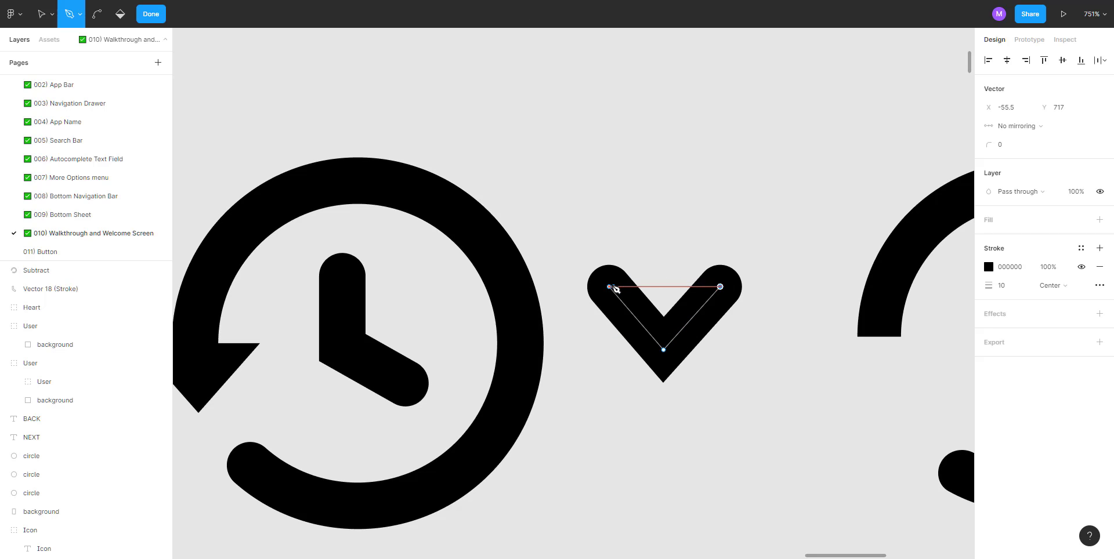
{"action": "left_click", "coordinate": [609, 286]}
{"action": "key", "text": "Escape"}
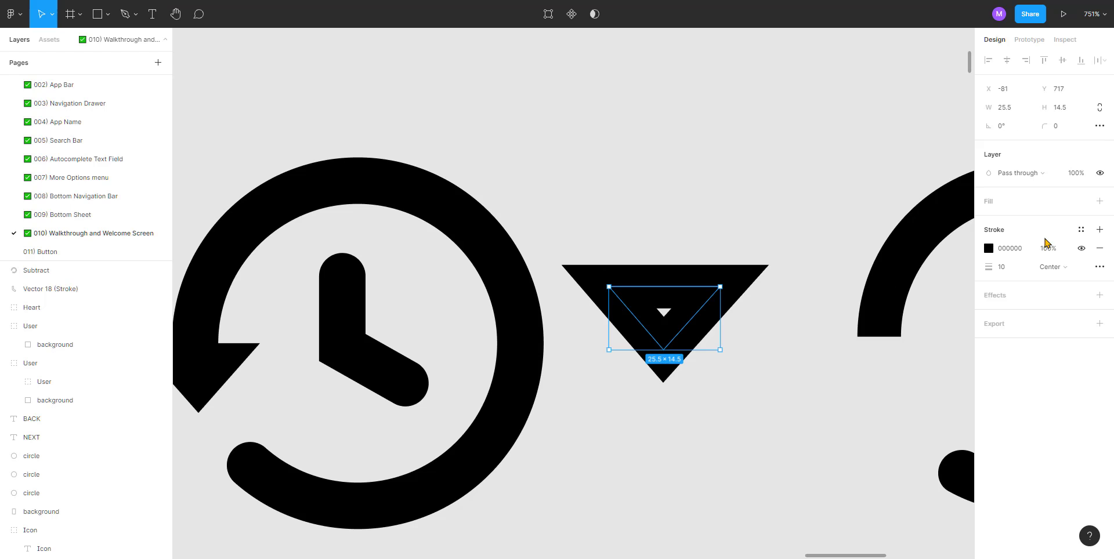
Step: Hide the triangle's stroke and give it a solid black 000000 fill
{"action": "left_click", "coordinate": [1081, 248]}
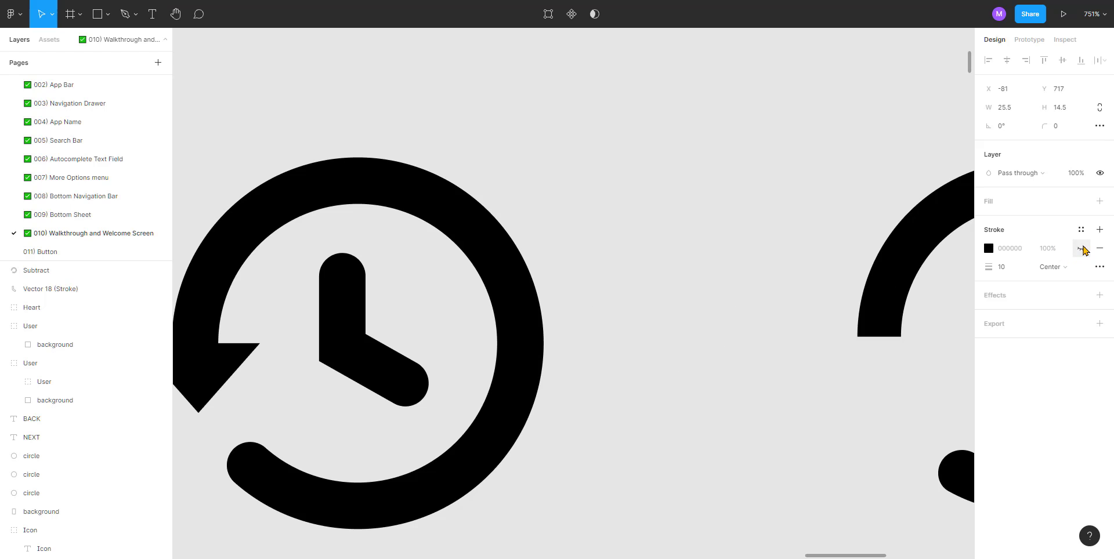
{"action": "left_click", "coordinate": [1002, 203]}
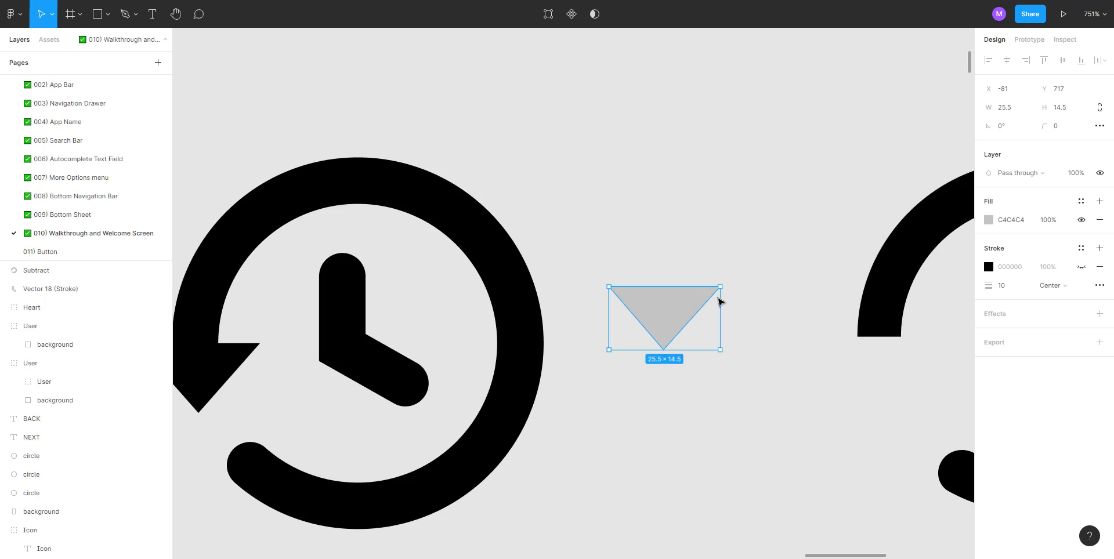
{"action": "left_click", "coordinate": [988, 221]}
{"action": "left_click_drag", "start_coordinate": [917, 277], "coordinate": [721, 451]}
{"action": "left_click", "coordinate": [719, 450]}
{"action": "scroll", "coordinate": [655, 351], "scroll_direction": "down", "scroll_amount": 2}
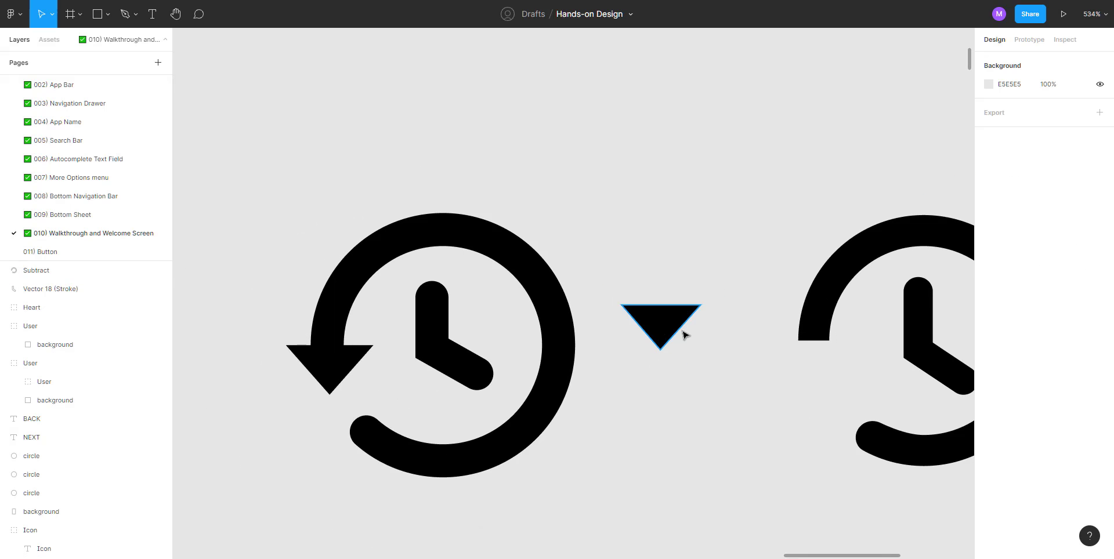
Step: Place the triangle on the ring's upper open end at X -32, Y 725 and resize it to 27 × 15
{"action": "left_click_drag", "start_coordinate": [667, 332], "coordinate": [772, 331]}
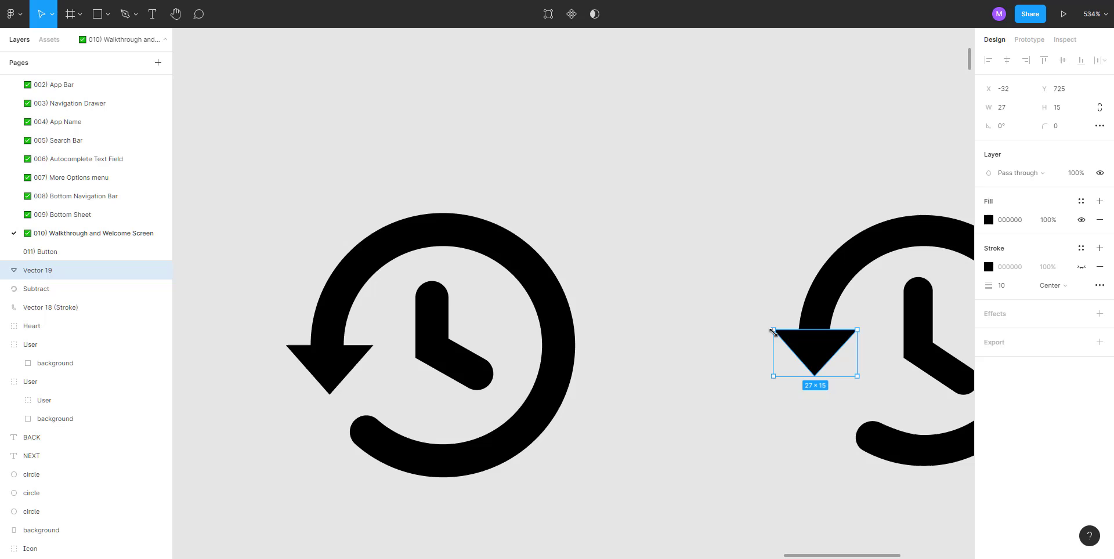
{"action": "left_click", "coordinate": [734, 347]}
{"action": "scroll", "coordinate": [735, 346], "scroll_direction": "down", "scroll_amount": 5}
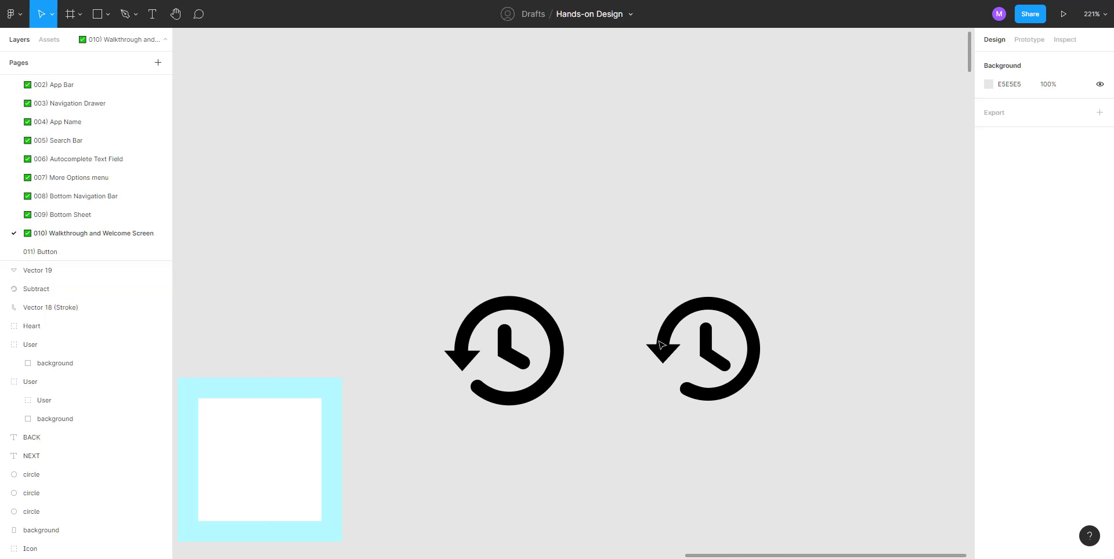
Step: Lower the arrowhead on the ring's end to Y 727
{"action": "scroll", "coordinate": [659, 373], "scroll_direction": "up", "scroll_amount": 2}
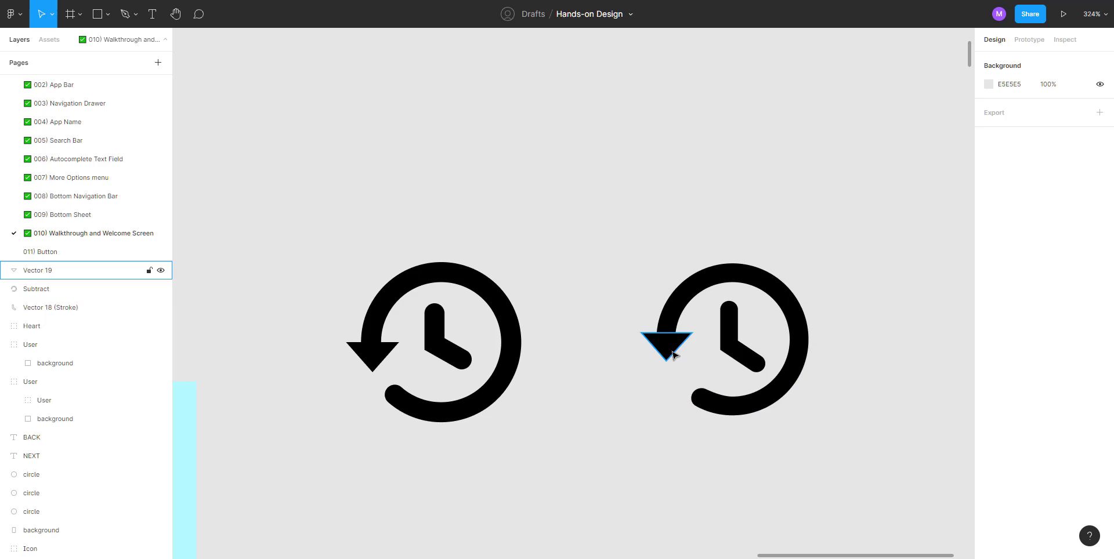
{"action": "scroll", "coordinate": [668, 350], "scroll_direction": "up", "scroll_amount": 2}
{"action": "left_click", "coordinate": [667, 348]}
{"action": "left_click_drag", "start_coordinate": [666, 348], "coordinate": [664, 353]}
{"action": "scroll", "coordinate": [638, 365], "scroll_direction": "down", "scroll_amount": 5}
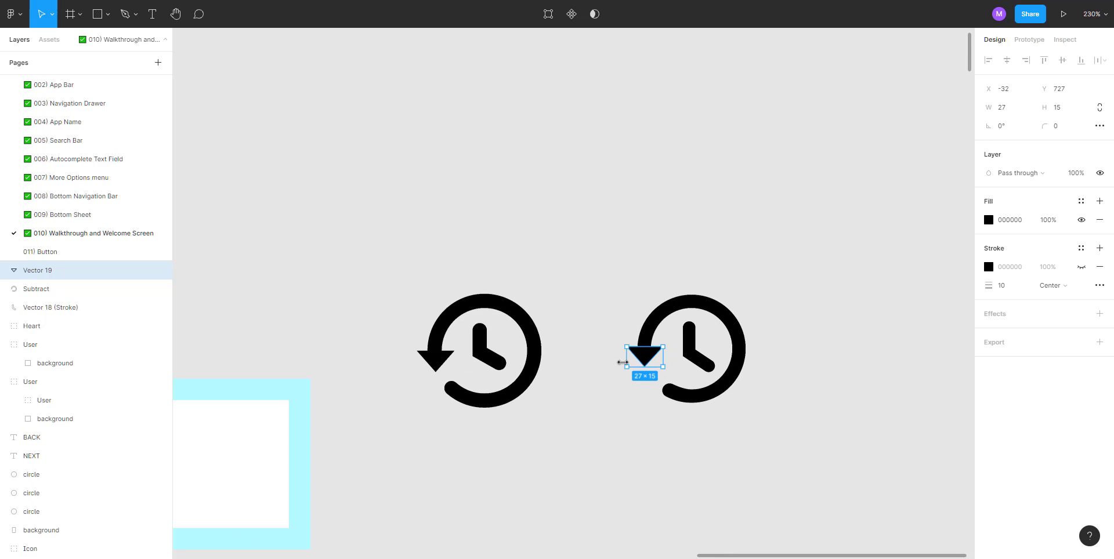
{"action": "left_click", "coordinate": [631, 384]}
{"action": "scroll", "coordinate": [609, 383], "scroll_direction": "right", "scroll_amount": 3}
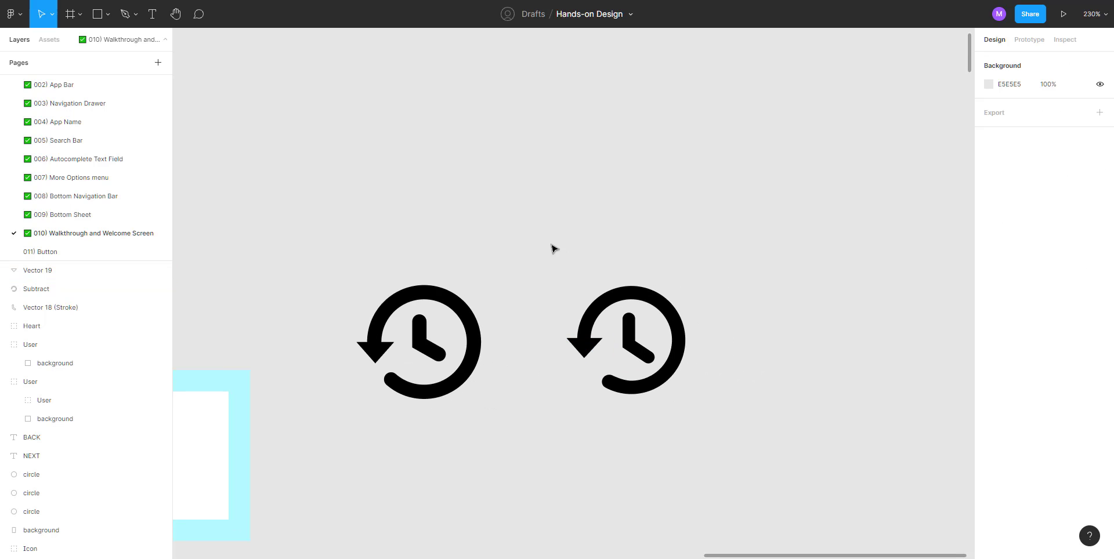
Step: Rename the arrowhead layer Shape and the ring and clock hands layers shape
{"action": "left_click", "coordinate": [587, 348]}
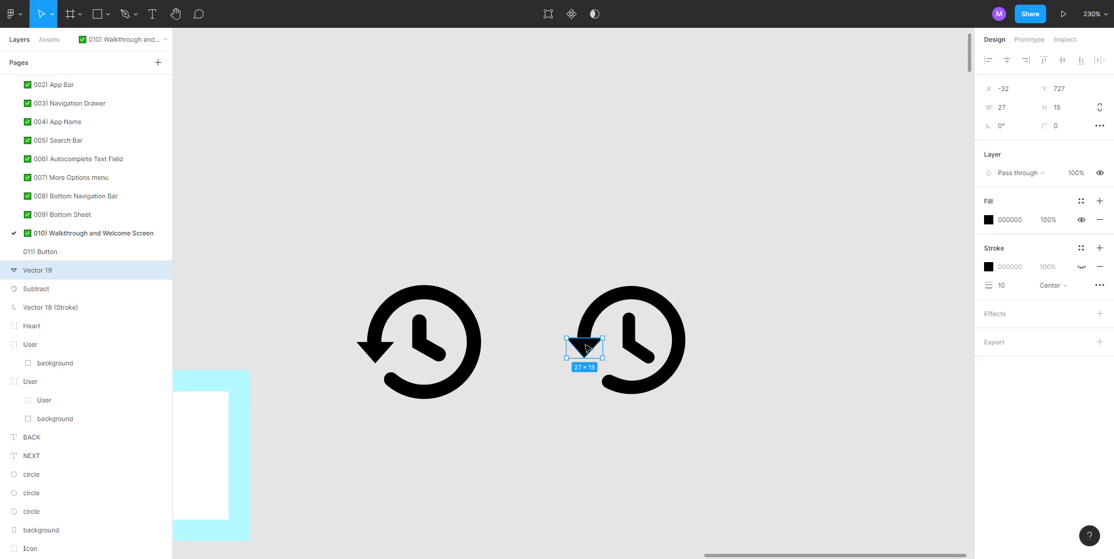
{"action": "double_click", "coordinate": [33, 273]}
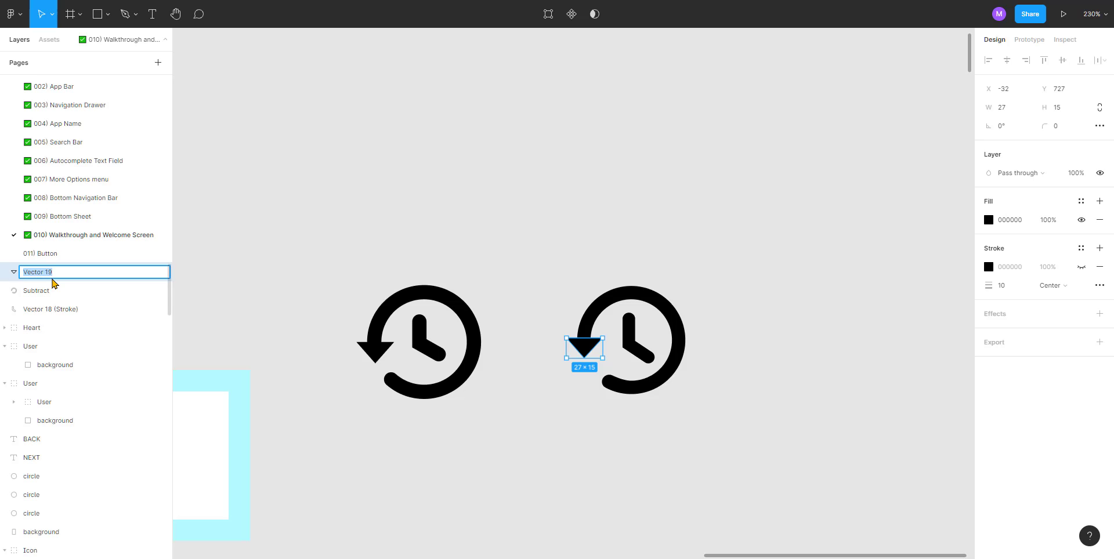
{"action": "type", "text": "Shape"}
{"action": "key", "text": "Tab"}
{"action": "type", "text": "s"}
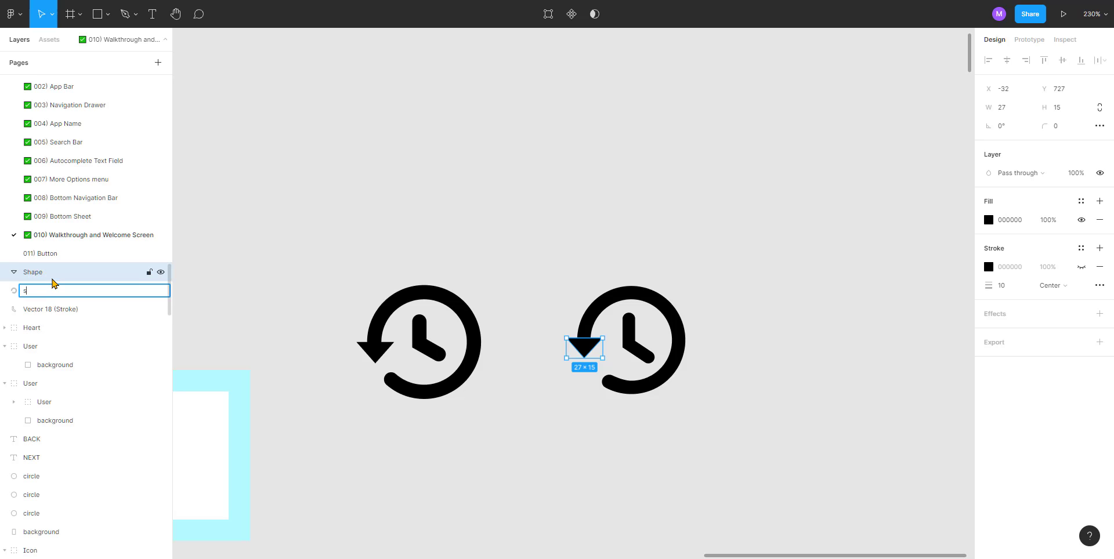
{"action": "type", "text": "hape"}
{"action": "key", "text": "Tab"}
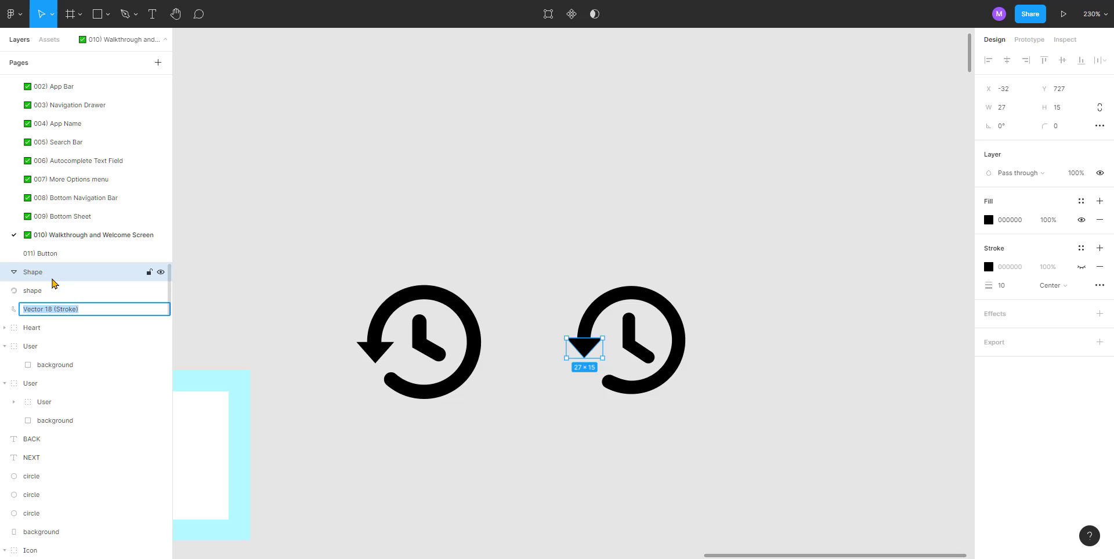
{"action": "type", "text": "shape"}
{"action": "key", "text": "Return"}
{"action": "left_click", "coordinate": [489, 211]}
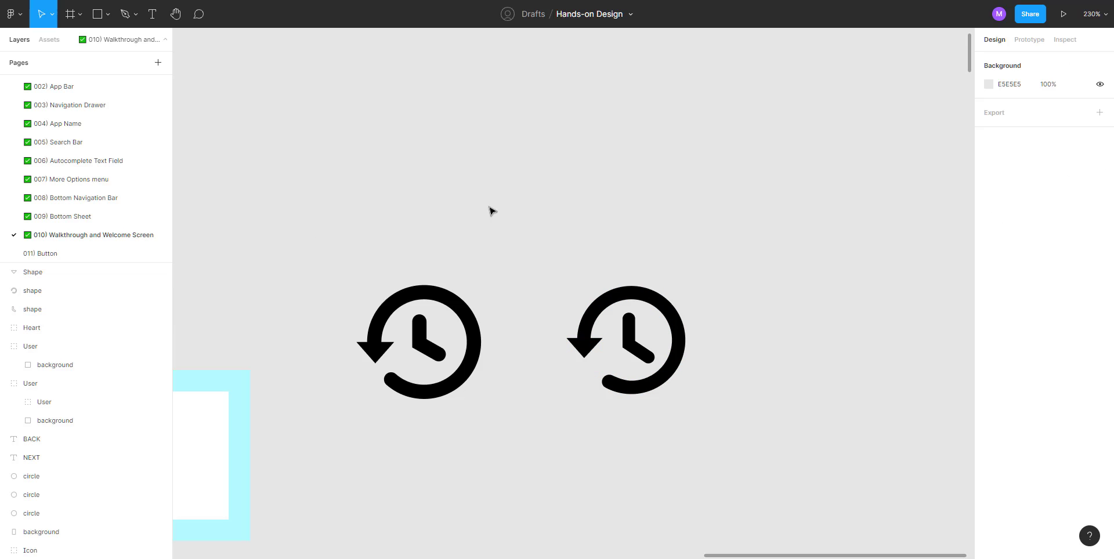
Step: Group the arrowhead, ring and clock hands, and name the group Clock
{"action": "left_click_drag", "start_coordinate": [512, 222], "coordinate": [757, 464]}
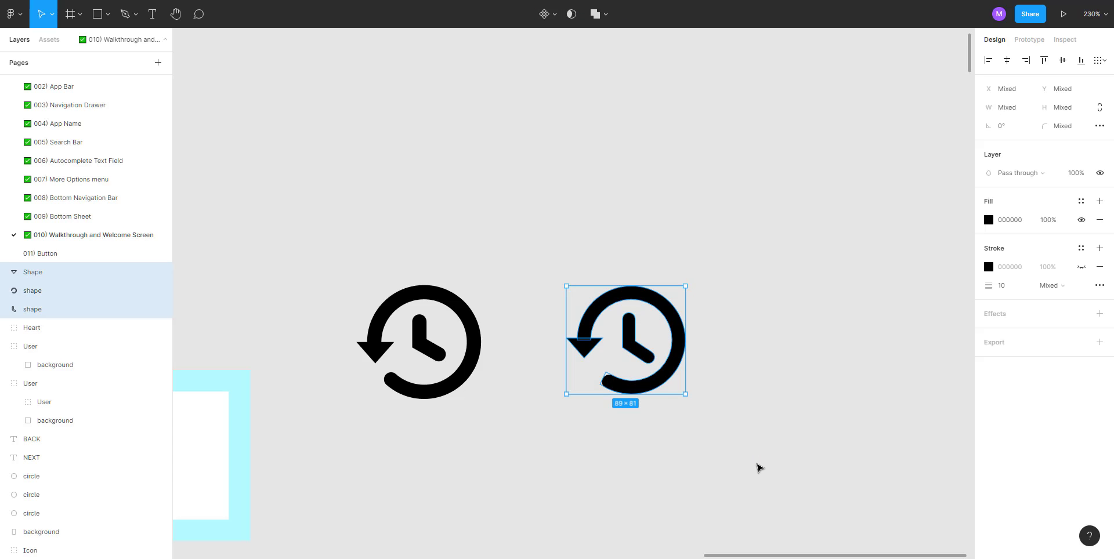
{"action": "key", "text": "ctrl+g"}
{"action": "key", "text": "ctrl+g"}
{"action": "left_click", "coordinate": [645, 279]}
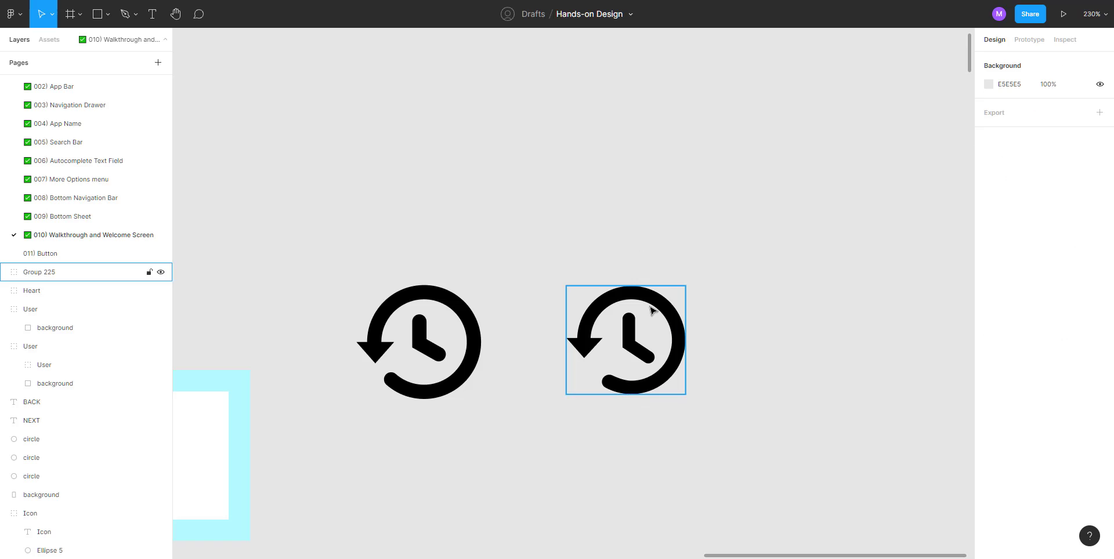
{"action": "left_click", "coordinate": [650, 306]}
{"action": "double_click", "coordinate": [51, 272]}
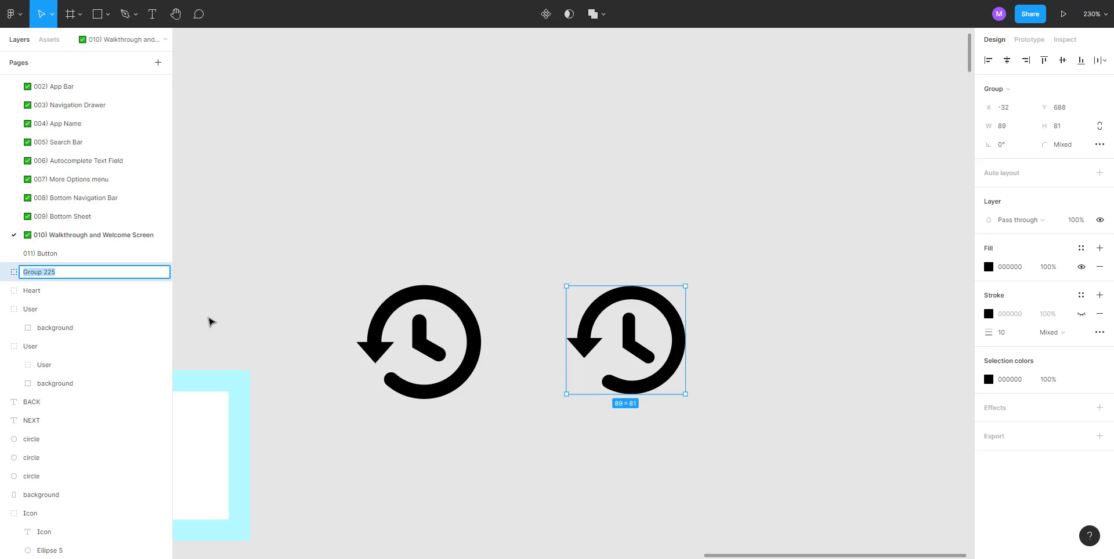
{"action": "type", "text": "Clock"}
{"action": "key", "text": "Return"}
{"action": "left_click", "coordinate": [567, 192]}
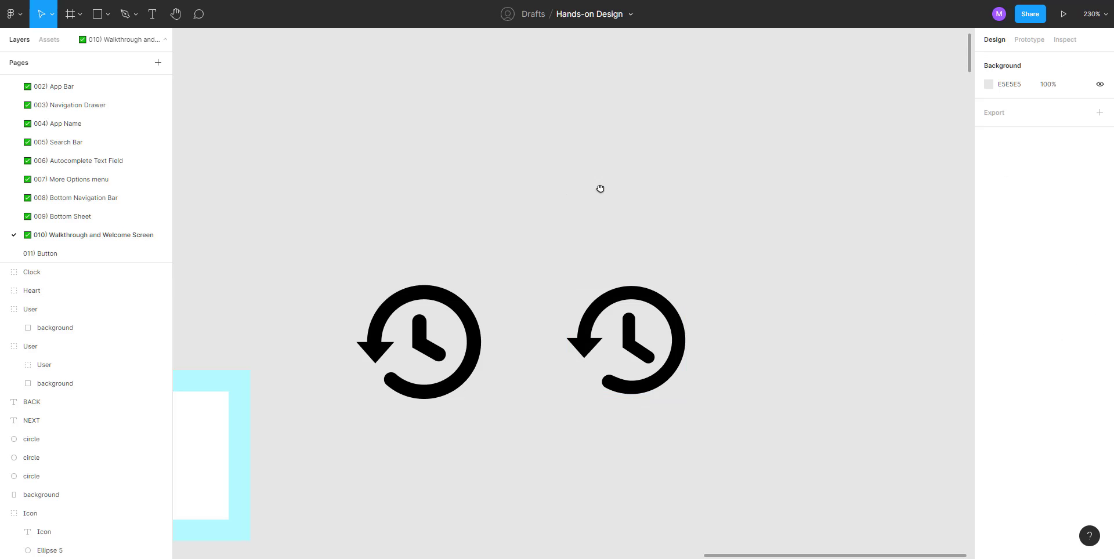
Step: Move the Clock group onto the cyan and white background frame and centre it there horizontally and vertically
{"action": "left_click_drag", "start_coordinate": [599, 189], "coordinate": [806, 95]}
{"action": "left_click_drag", "start_coordinate": [847, 248], "coordinate": [371, 368]}
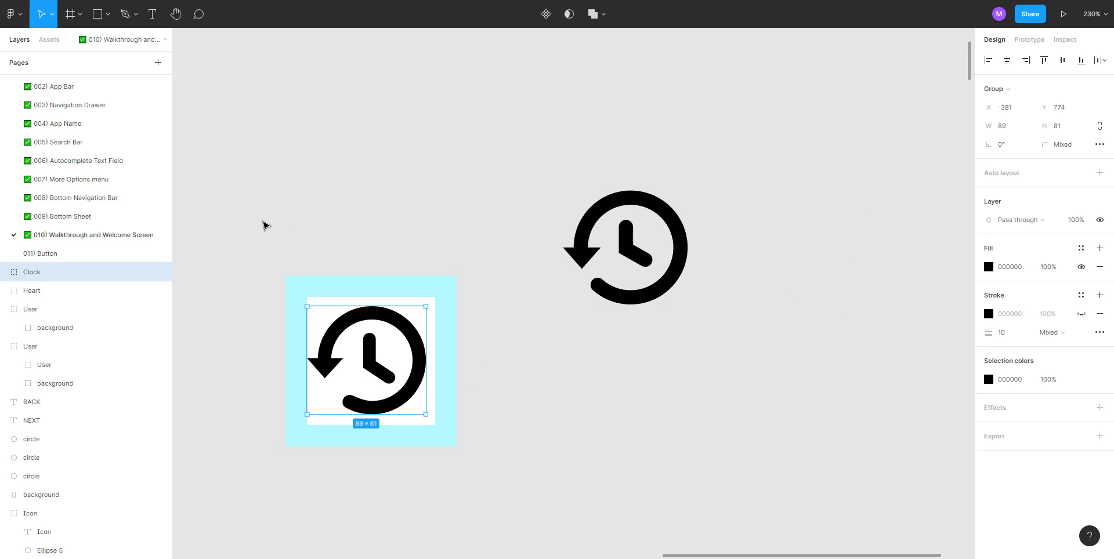
{"action": "left_click_drag", "start_coordinate": [263, 224], "coordinate": [484, 493]}
{"action": "left_click", "coordinate": [1007, 60]}
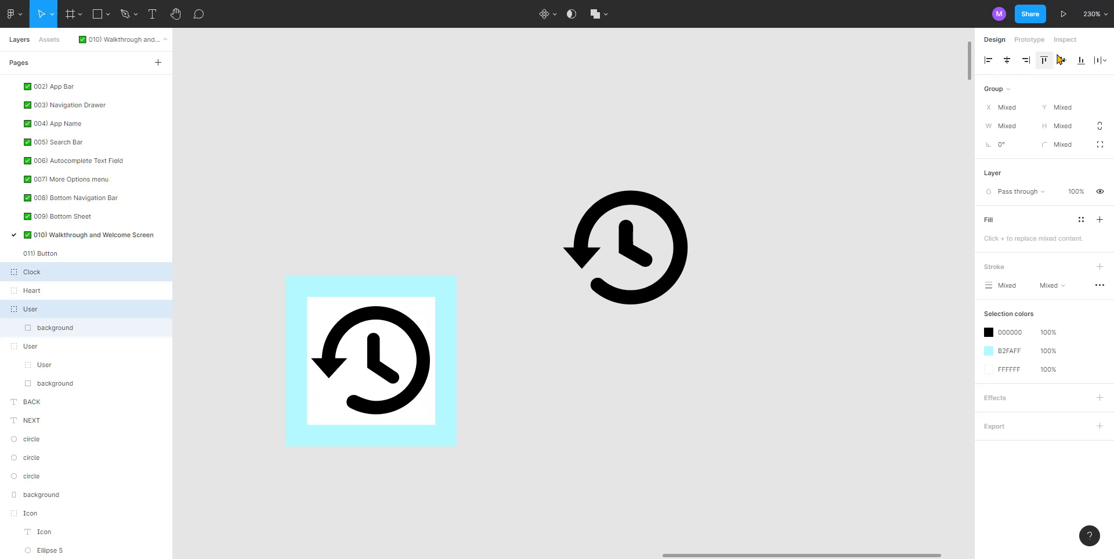
{"action": "left_click", "coordinate": [1062, 60]}
Step: Delete the 128 × 128 reference clock icon beside the background frame
{"action": "left_click", "coordinate": [543, 165]}
{"action": "left_click_drag", "start_coordinate": [544, 164], "coordinate": [755, 398]}
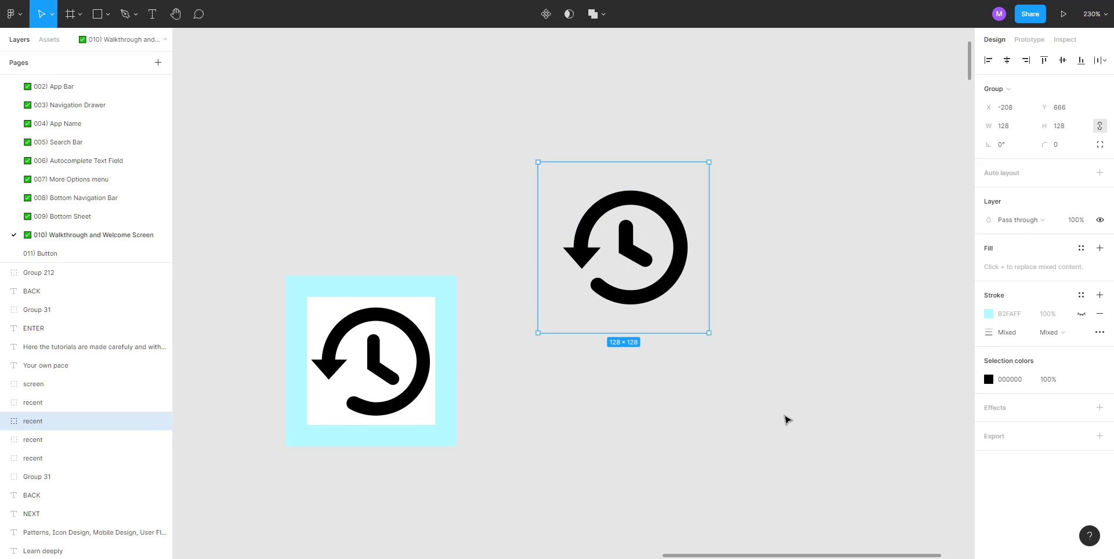
{"action": "key", "text": "Delete"}
{"action": "scroll", "coordinate": [678, 181], "scroll_direction": "left", "scroll_amount": 3}
{"action": "scroll", "coordinate": [678, 181], "scroll_direction": "down", "scroll_amount": 2}
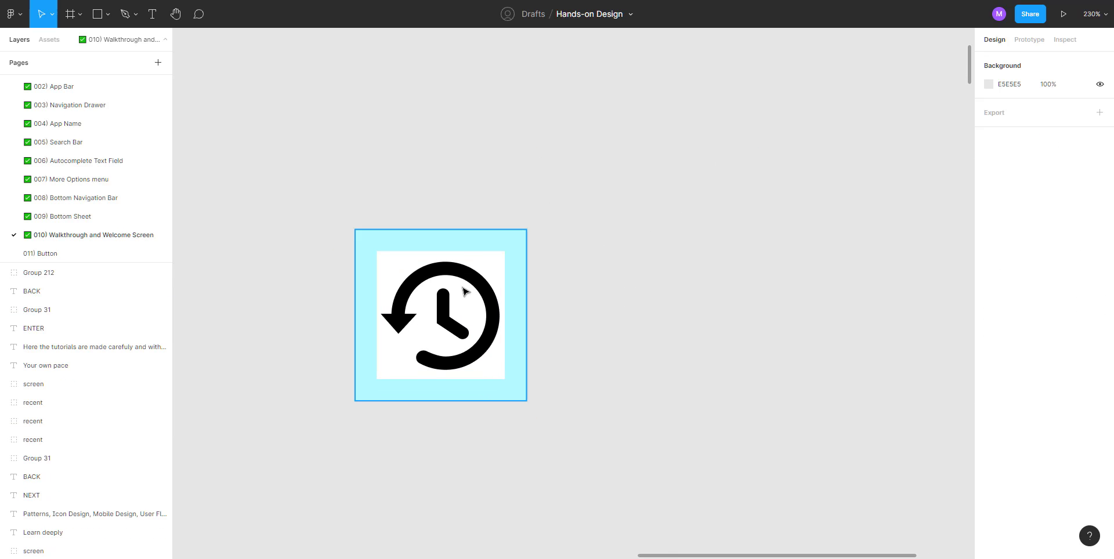
Step: Rename the clock shapes' group inside the background frame to Icon
{"action": "left_click", "coordinate": [467, 283]}
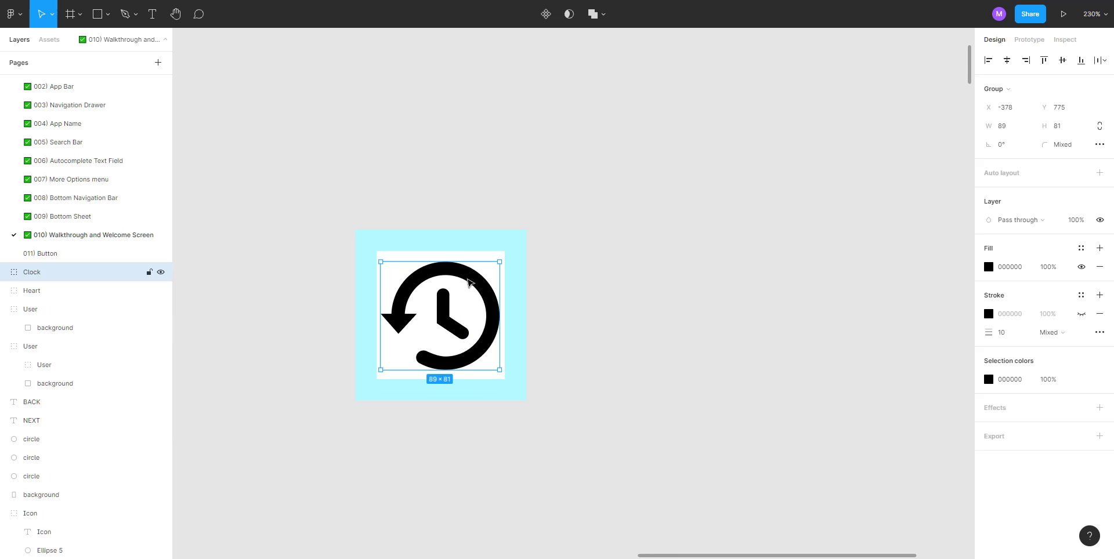
{"action": "double_click", "coordinate": [32, 273]}
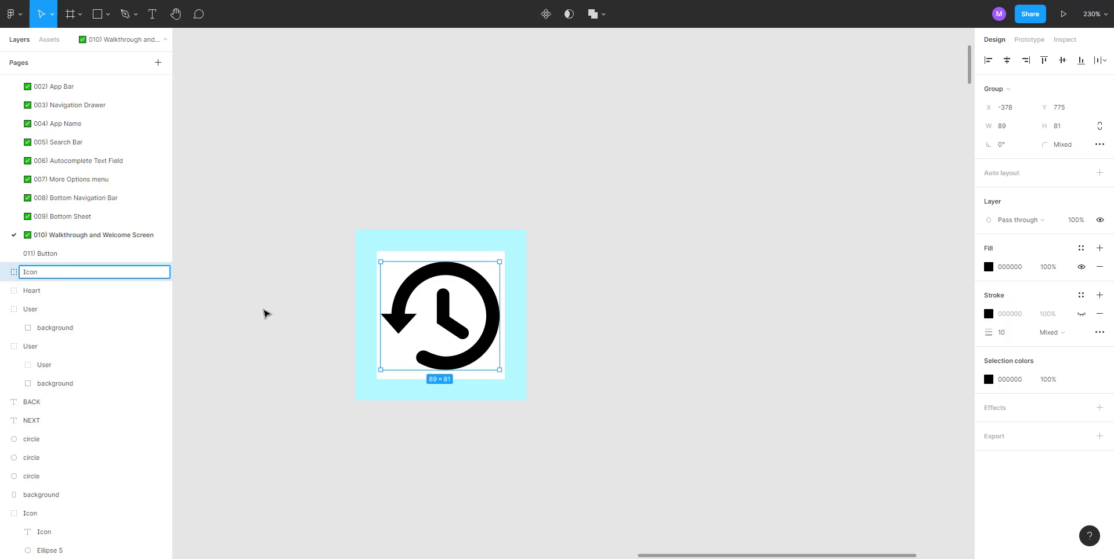
{"action": "left_click", "coordinate": [301, 187]}
Step: Group the clock icon with its 128 × 128 background and name the new group Clock
{"action": "left_click_drag", "start_coordinate": [285, 187], "coordinate": [647, 465]}
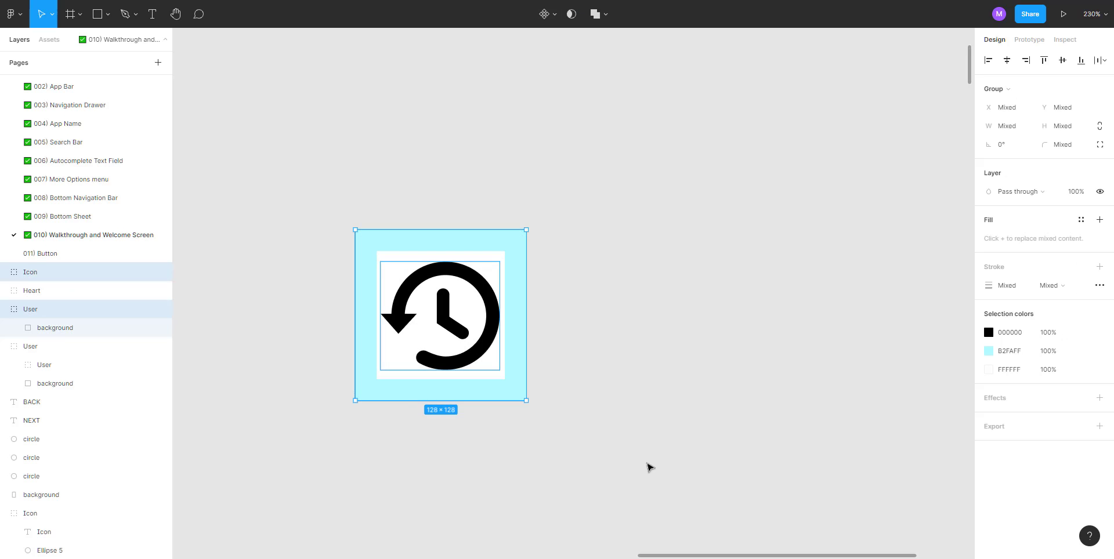
{"action": "left_click_drag", "start_coordinate": [316, 183], "coordinate": [597, 472]}
{"action": "key", "text": "ctrl+g"}
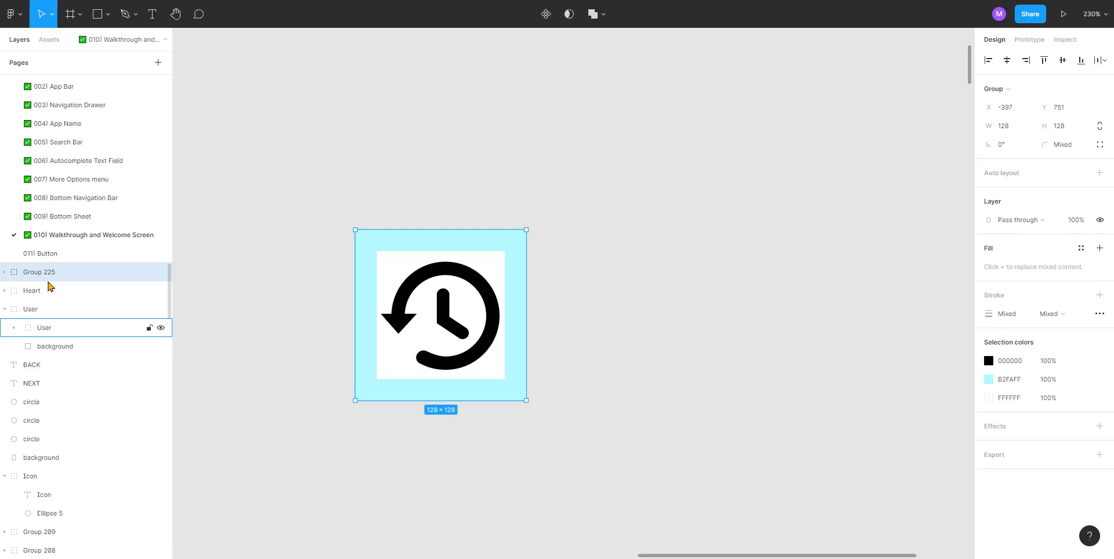
{"action": "double_click", "coordinate": [46, 273]}
{"action": "type", "text": "Clock"}
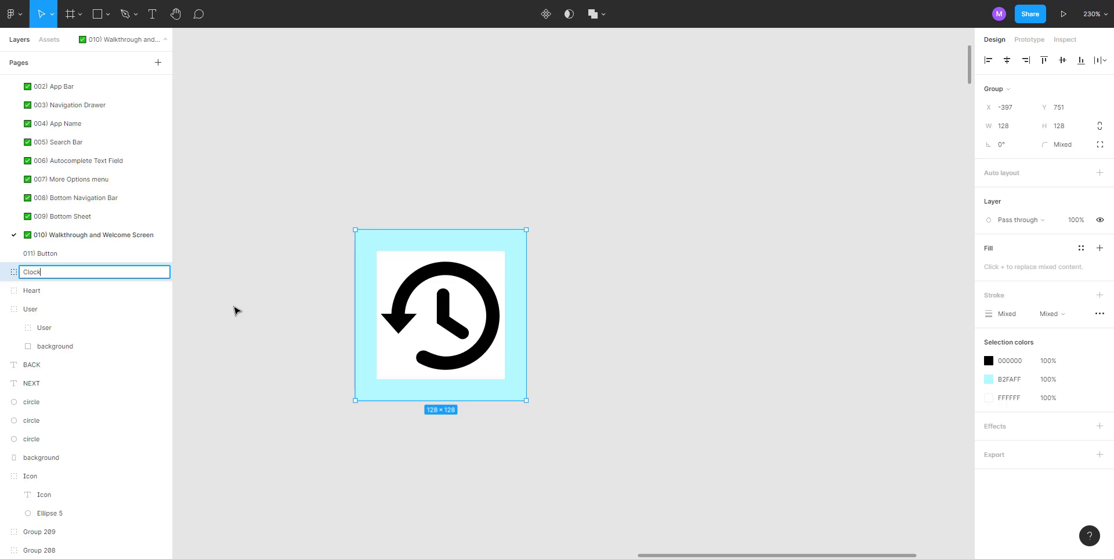
{"action": "key", "text": "Return"}
{"action": "left_click", "coordinate": [5, 311]}
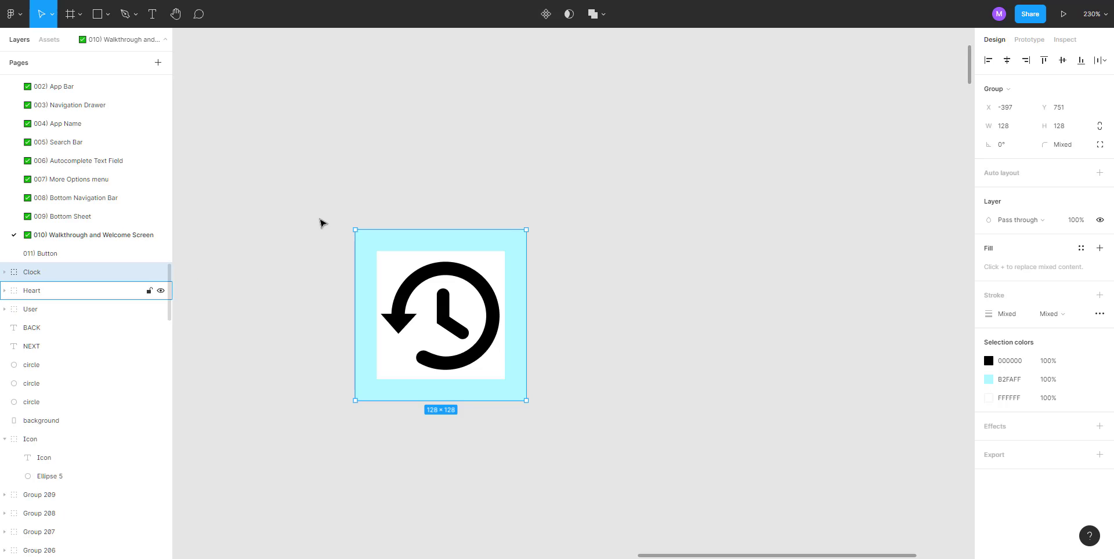
{"action": "left_click", "coordinate": [334, 212]}
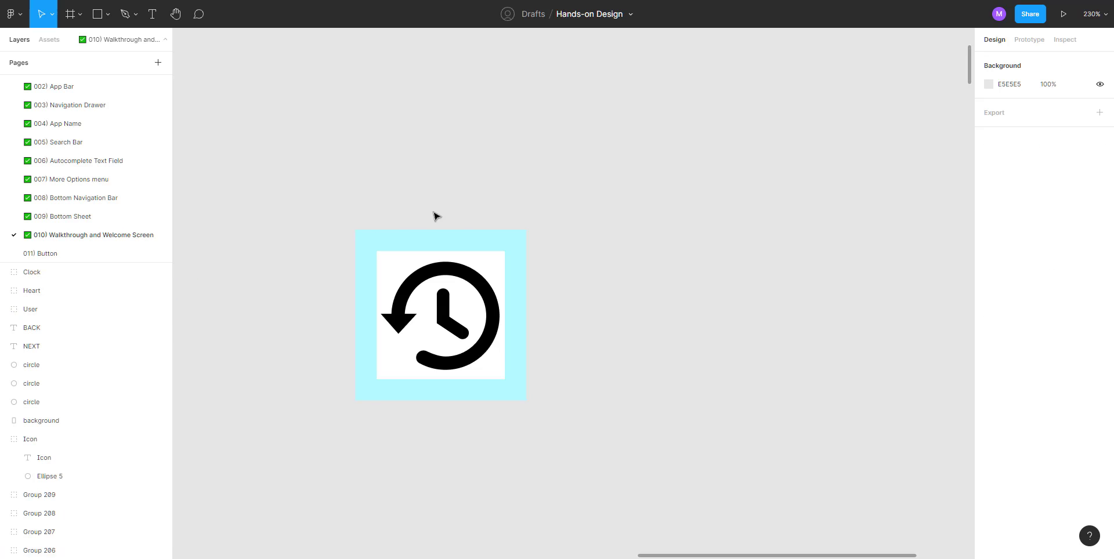
Step: Hide the cyan stroke and white fill of the Clock icon's background square
{"action": "double_click", "coordinate": [458, 239]}
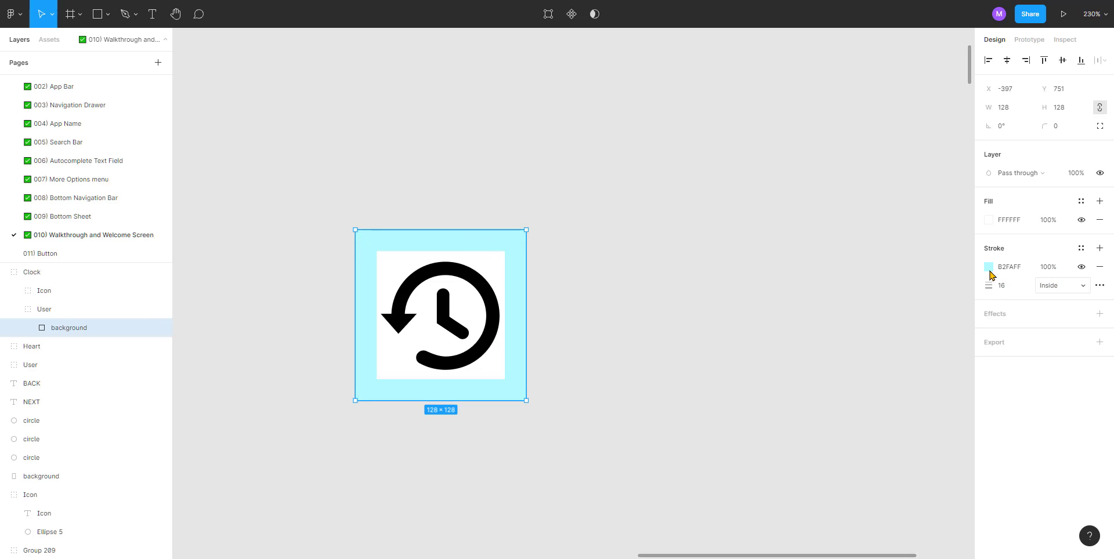
{"action": "left_click", "coordinate": [697, 264]}
{"action": "double_click", "coordinate": [515, 246]}
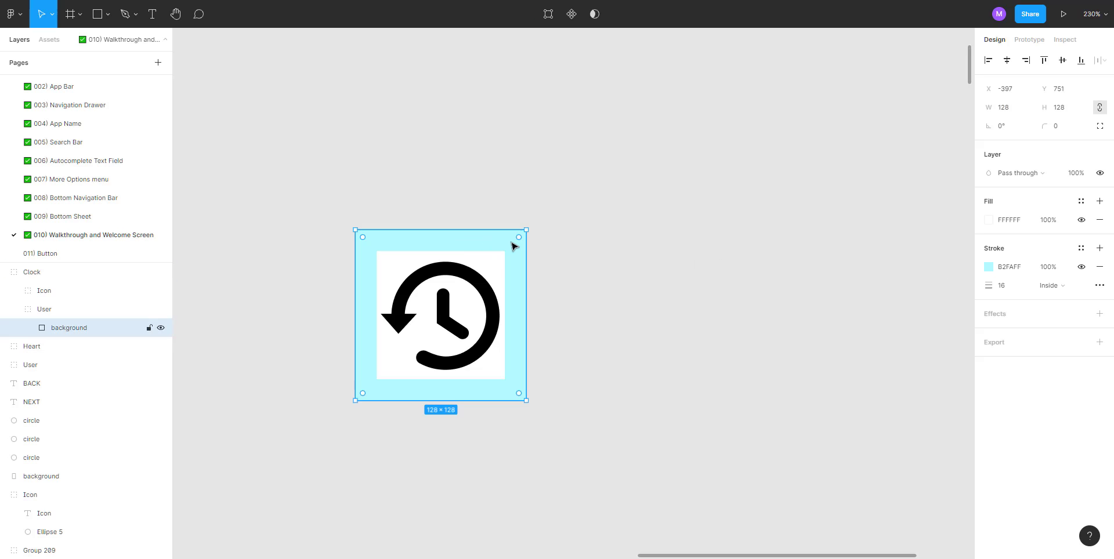
{"action": "left_click", "coordinate": [1082, 267]}
{"action": "left_click", "coordinate": [1082, 220]}
{"action": "left_click", "coordinate": [587, 245]}
Step: Delete the old clock icon below the user icon in the Atoms section
{"action": "scroll", "coordinate": [587, 244], "scroll_direction": "down", "scroll_amount": 3}
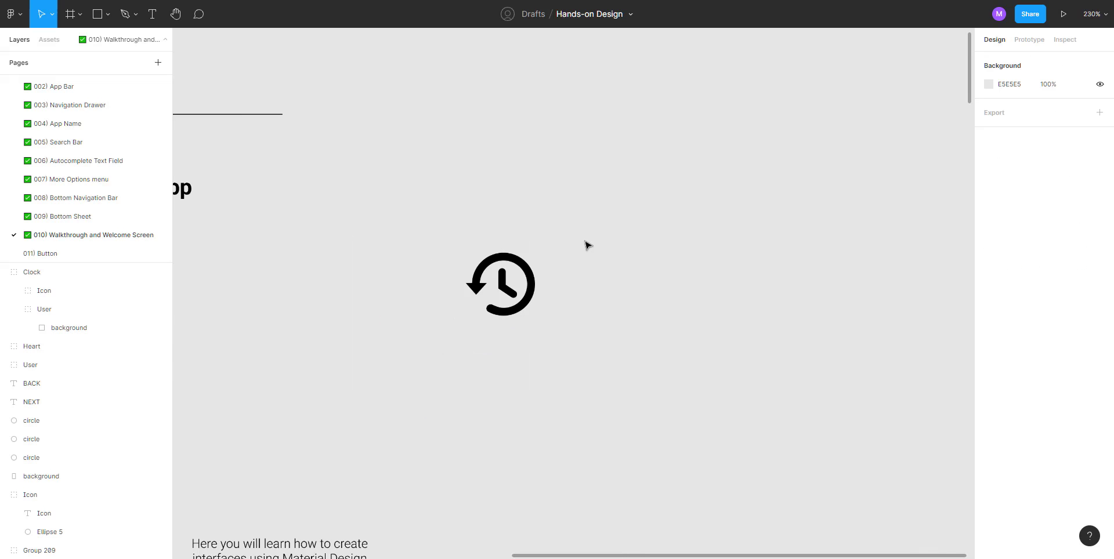
{"action": "scroll", "coordinate": [584, 243], "scroll_direction": "down", "scroll_amount": 6}
{"action": "scroll", "coordinate": [618, 219], "scroll_direction": "left", "scroll_amount": 3}
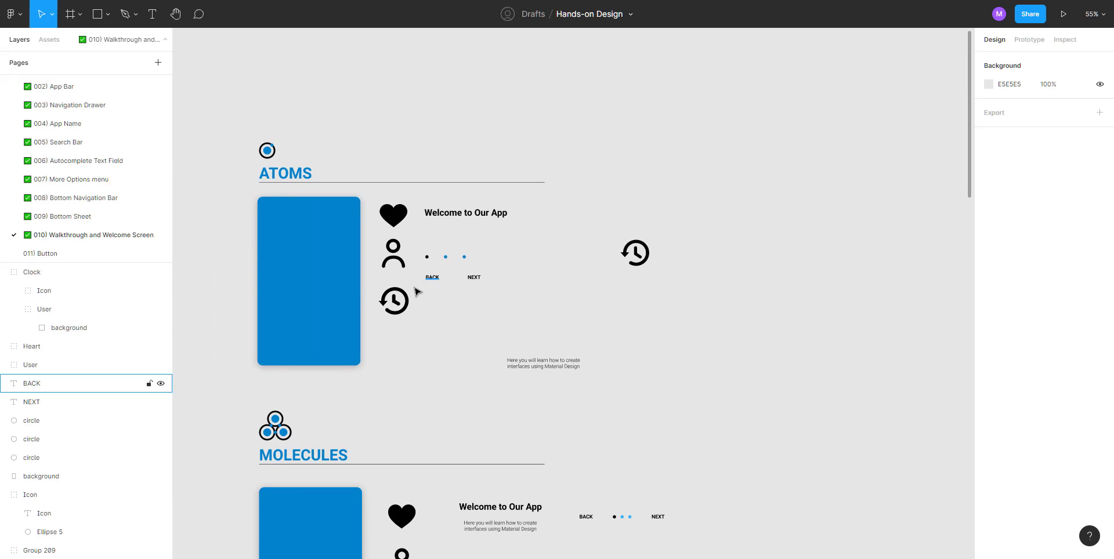
{"action": "scroll", "coordinate": [415, 290], "scroll_direction": "up", "scroll_amount": 3}
{"action": "left_click", "coordinate": [402, 311]}
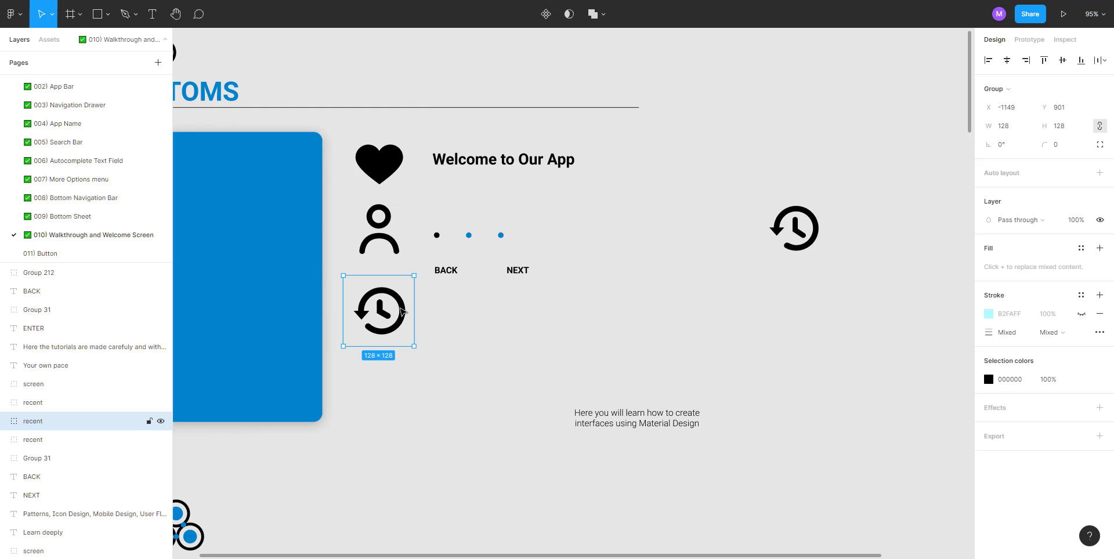
{"action": "key", "text": "Delete"}
Step: Move the new Clock icon into the Atoms icon column, directly below the user icon
{"action": "scroll", "coordinate": [798, 230], "scroll_direction": "up", "scroll_amount": 4}
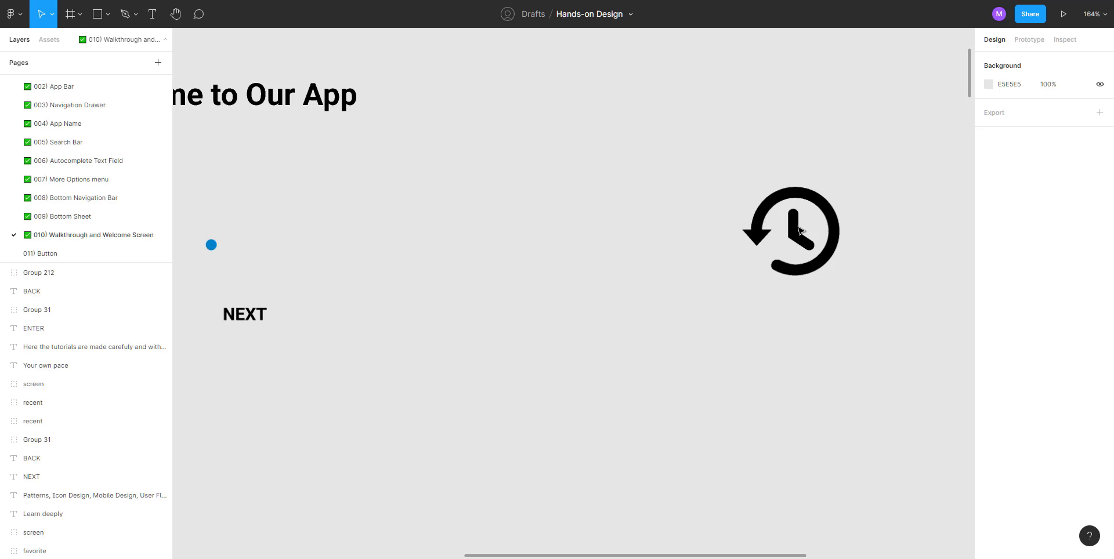
{"action": "scroll", "coordinate": [801, 174], "scroll_direction": "down", "scroll_amount": 2}
{"action": "left_click", "coordinate": [799, 188]}
{"action": "left_click_drag", "start_coordinate": [799, 187], "coordinate": [264, 319]}
{"action": "scroll", "coordinate": [492, 288], "scroll_direction": "left", "scroll_amount": 5}
{"action": "left_click_drag", "start_coordinate": [505, 281], "coordinate": [456, 267]}
{"action": "left_click", "coordinate": [597, 294]}
Step: Duplicate the two-line description text above the original and check the copy's alignment and width settings
{"action": "scroll", "coordinate": [450, 246], "scroll_direction": "up", "scroll_amount": 3}
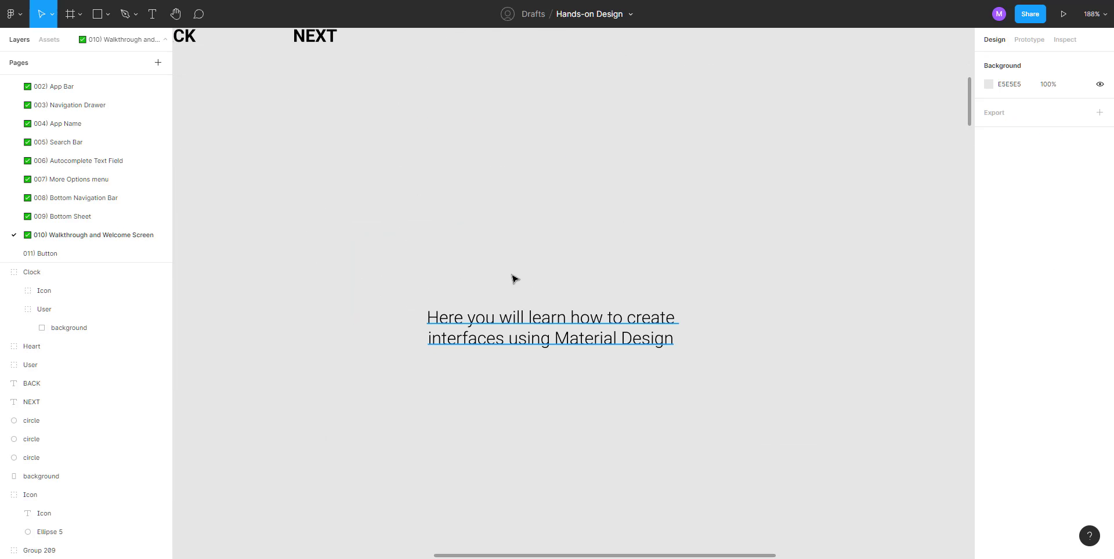
{"action": "left_click", "coordinate": [500, 317]}
{"action": "left_click_drag", "start_coordinate": [495, 319], "coordinate": [489, 185]}
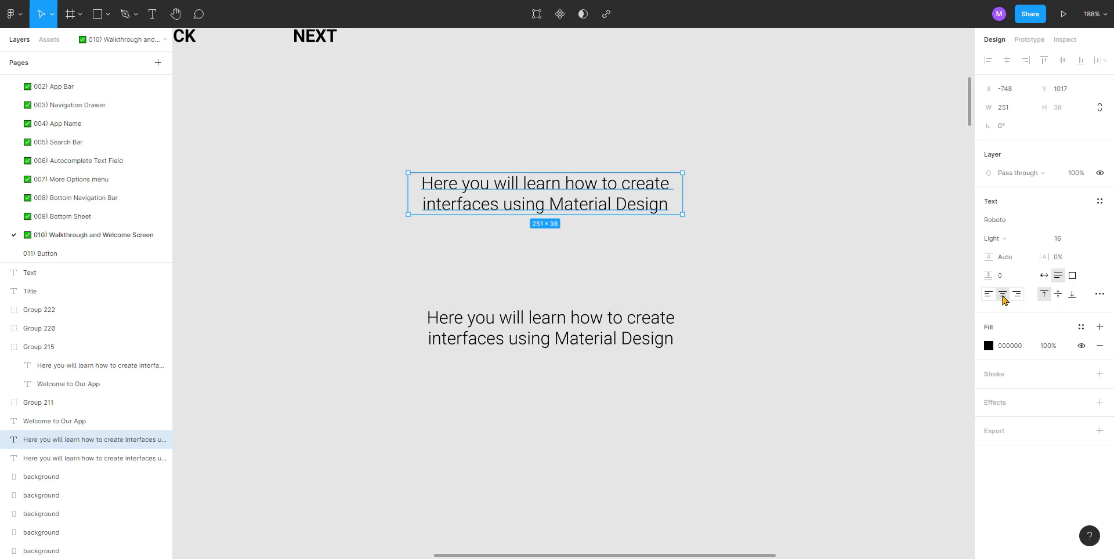
{"action": "left_click", "coordinate": [753, 241]}
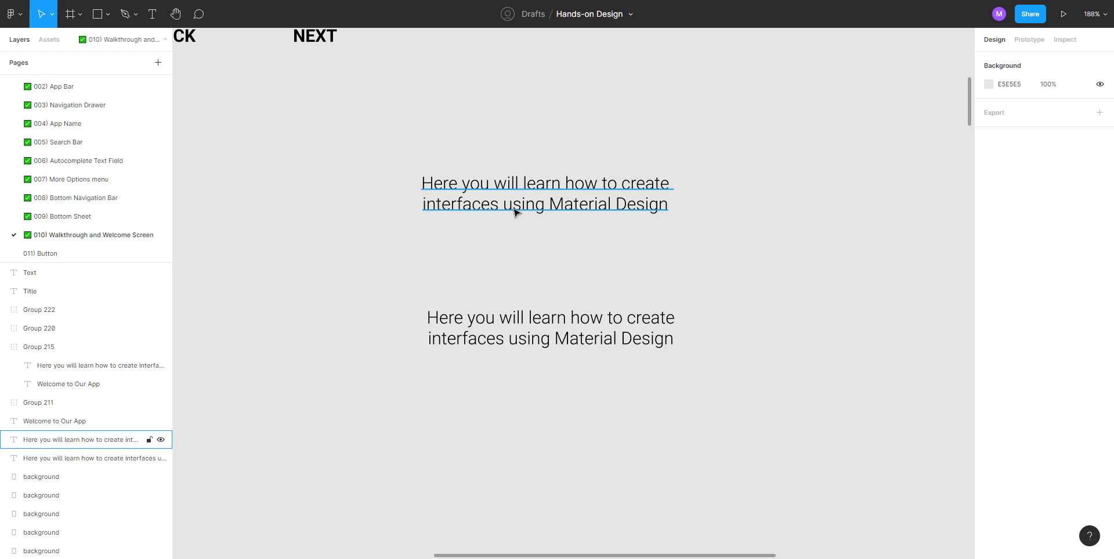
{"action": "left_click_drag", "start_coordinate": [437, 161], "coordinate": [608, 275]}
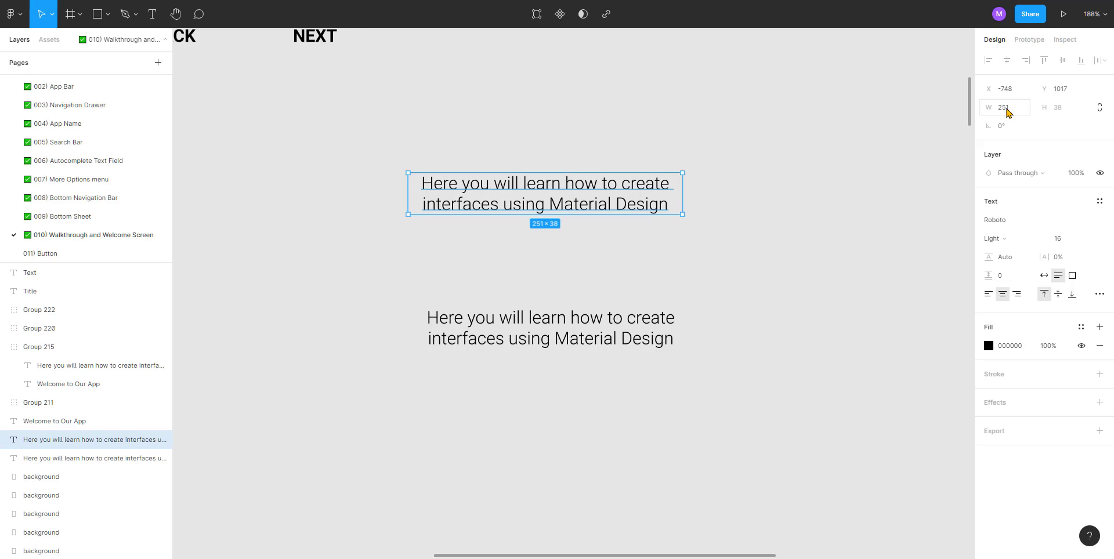
{"action": "left_click", "coordinate": [602, 124]}
{"action": "left_click_drag", "start_coordinate": [555, 126], "coordinate": [617, 254]}
{"action": "left_click", "coordinate": [723, 153]}
{"action": "left_click_drag", "start_coordinate": [723, 153], "coordinate": [567, 250]}
{"action": "left_click", "coordinate": [568, 251]}
Step: Move the description text below the BACK and NEXT labels, beside the clock icon in the Atoms section
{"action": "scroll", "coordinate": [604, 226], "scroll_direction": "down", "scroll_amount": 5}
{"action": "scroll", "coordinate": [519, 261], "scroll_direction": "up", "scroll_amount": 3}
{"action": "scroll", "coordinate": [519, 261], "scroll_direction": "left", "scroll_amount": 3}
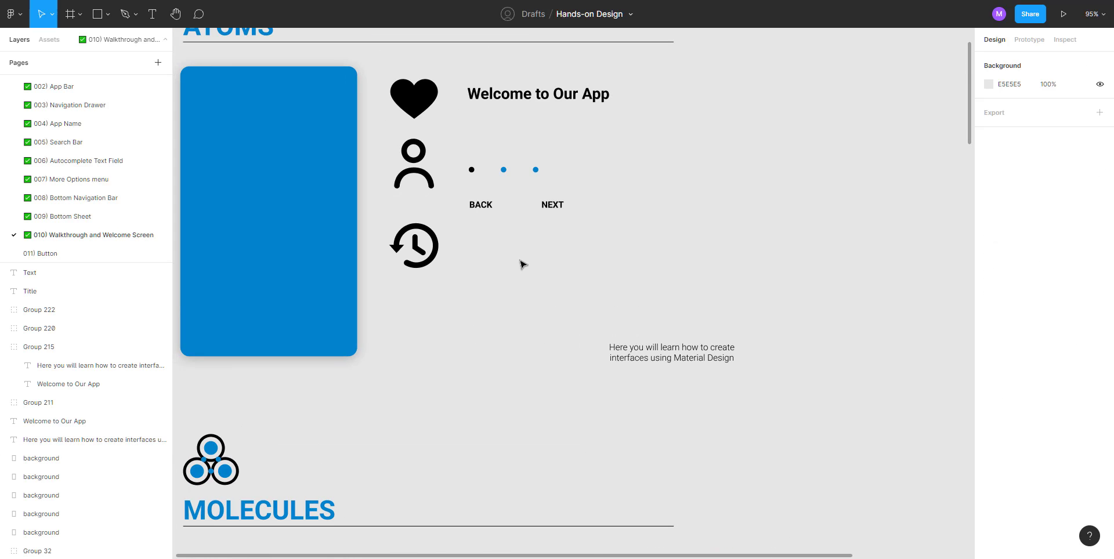
{"action": "left_click", "coordinate": [640, 344]}
{"action": "left_click_drag", "start_coordinate": [642, 358], "coordinate": [500, 266]}
{"action": "scroll", "coordinate": [500, 258], "scroll_direction": "down", "scroll_amount": 4}
{"action": "left_click", "coordinate": [485, 313]}
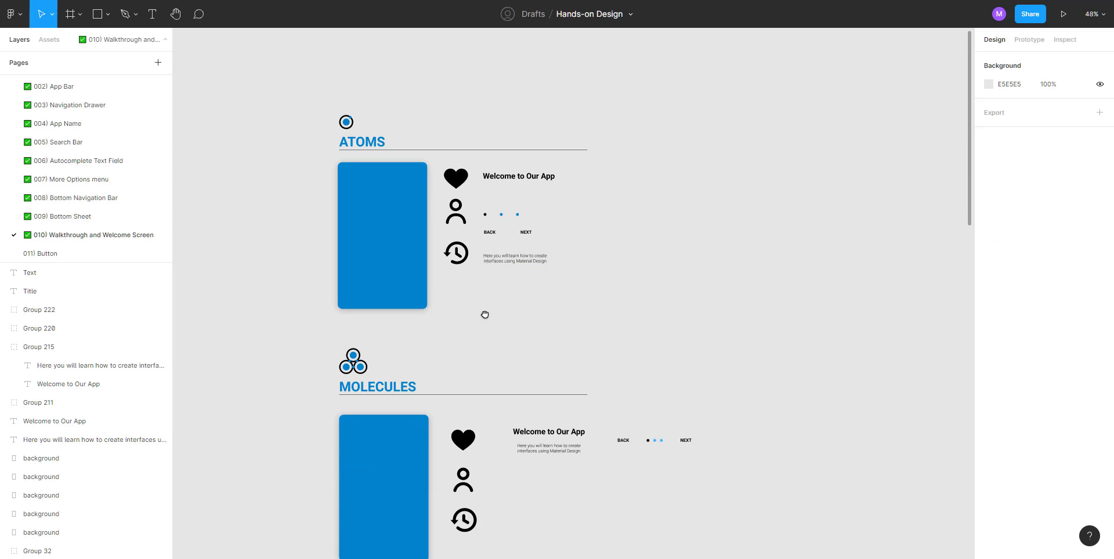
Step: Duplicate all the Atoms elements and place the copies beside the Molecules section, on its outer left side
{"action": "scroll", "coordinate": [413, 172], "scroll_direction": "down", "scroll_amount": 1}
{"action": "scroll", "coordinate": [413, 171], "scroll_direction": "left", "scroll_amount": 2}
{"action": "left_click_drag", "start_coordinate": [350, 140], "coordinate": [693, 318]}
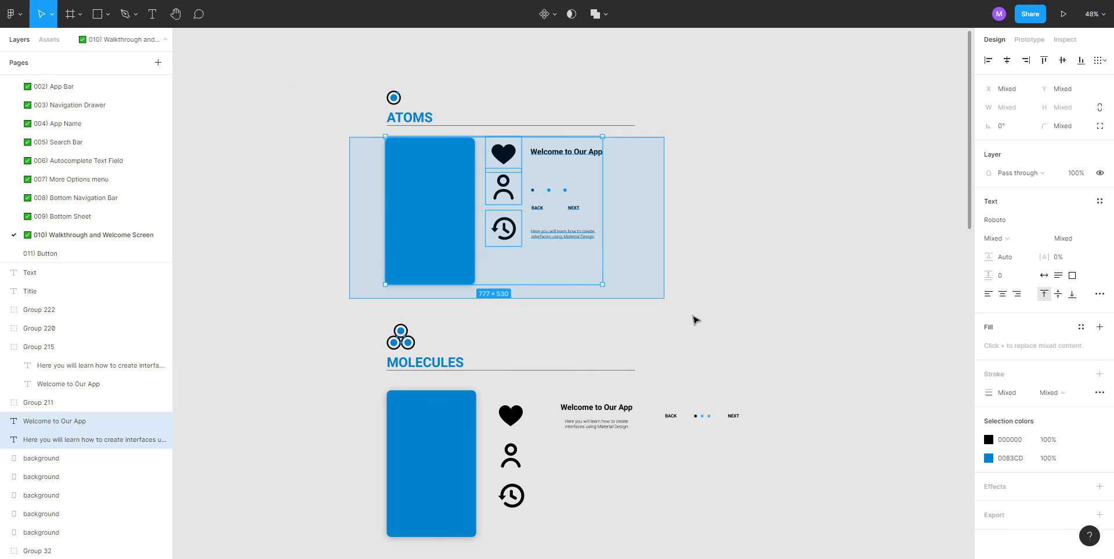
{"action": "scroll", "coordinate": [396, 231], "scroll_direction": "down", "scroll_amount": 1}
{"action": "scroll", "coordinate": [396, 231], "scroll_direction": "right", "scroll_amount": 3}
{"action": "left_click_drag", "start_coordinate": [286, 179], "coordinate": [650, 481]}
{"action": "left_click_drag", "start_coordinate": [516, 434], "coordinate": [545, 203]}
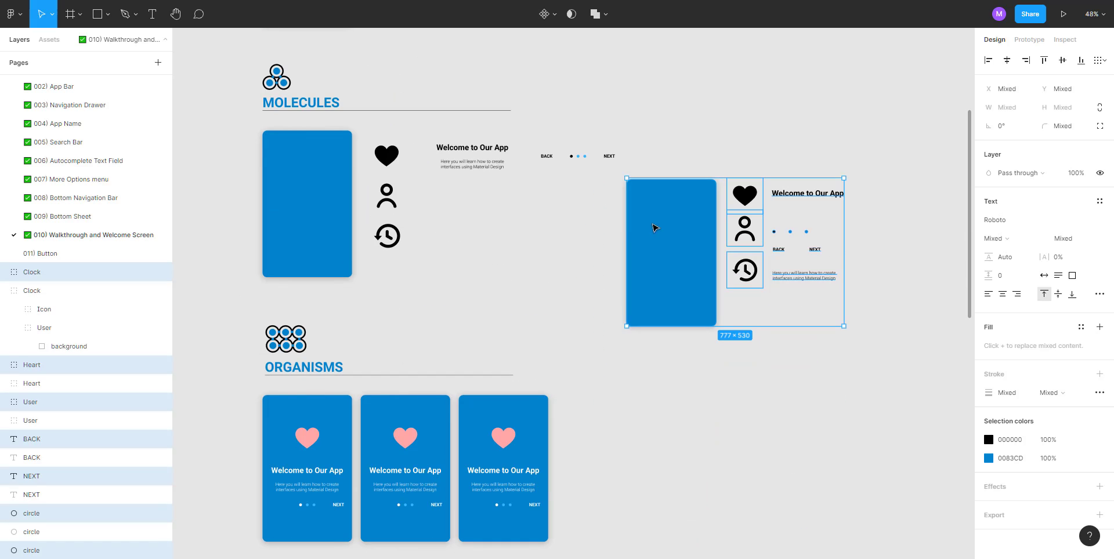
{"action": "left_click_drag", "start_coordinate": [654, 226], "coordinate": [480, 256]}
{"action": "left_click_drag", "start_coordinate": [480, 256], "coordinate": [272, 195]}
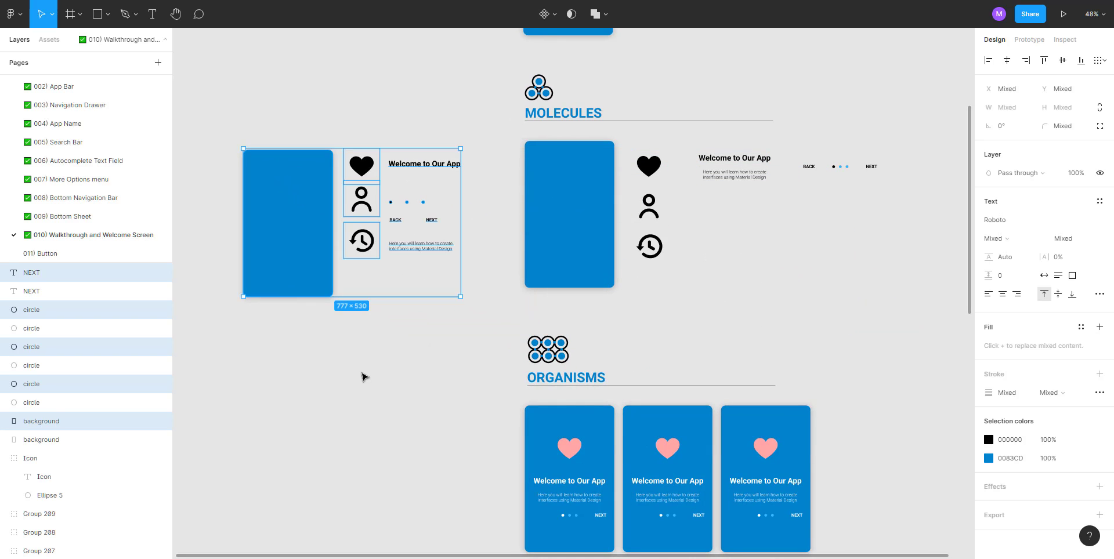
{"action": "left_click", "coordinate": [350, 378]}
Step: Hide the interface and move the copied description text directly beneath the "Welcome to Our App" title
{"action": "right_click", "coordinate": [349, 378]}
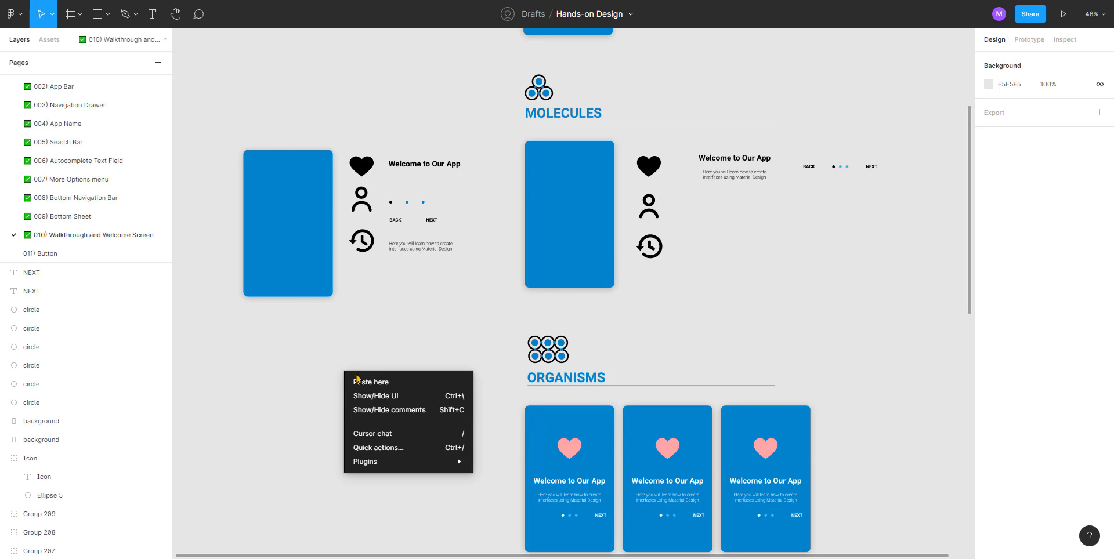
{"action": "left_click", "coordinate": [430, 399]}
{"action": "scroll", "coordinate": [443, 294], "scroll_direction": "up", "scroll_amount": 3}
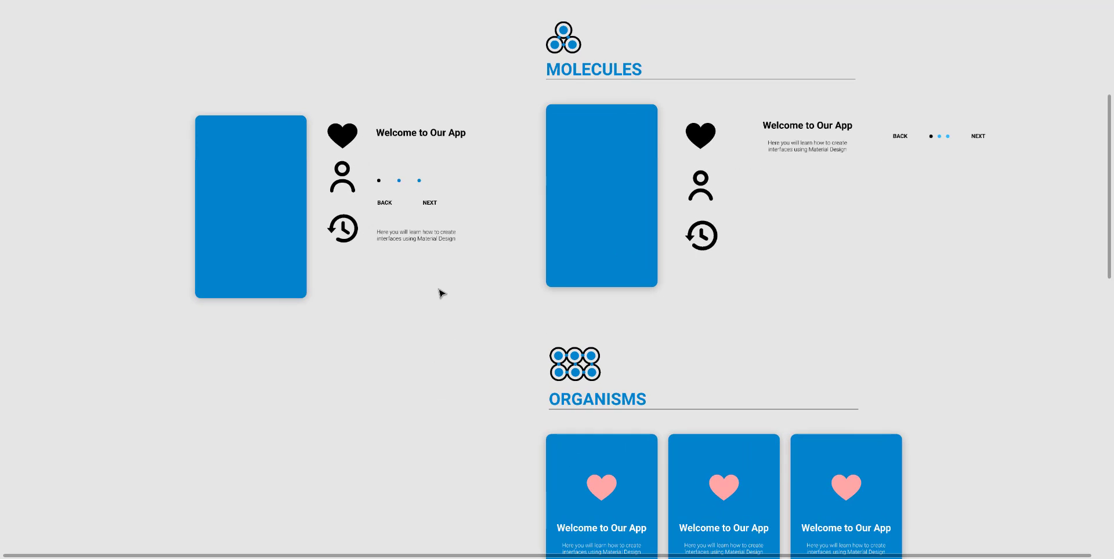
{"action": "left_click_drag", "start_coordinate": [426, 315], "coordinate": [448, 328]}
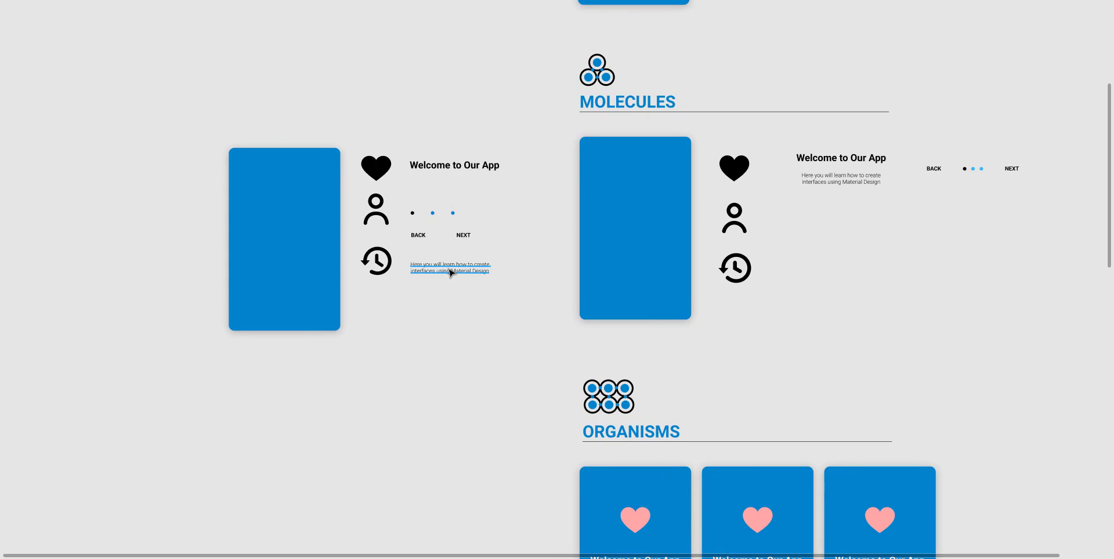
{"action": "left_click_drag", "start_coordinate": [450, 268], "coordinate": [455, 192]}
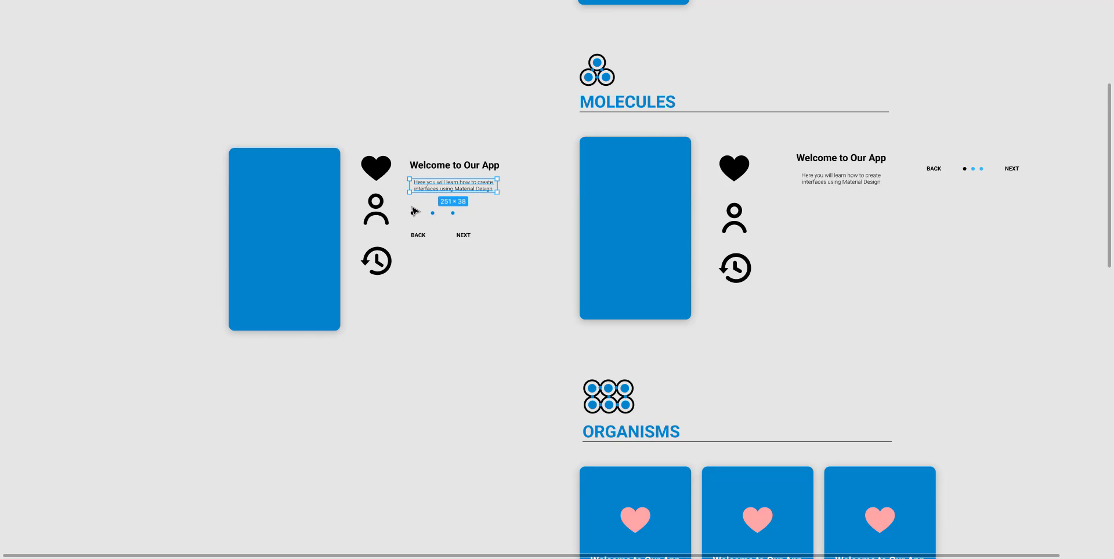
Step: Bring the copied black dot and the last blue dot closer to the middle one, leaving 16 px gaps
{"action": "scroll", "coordinate": [416, 211], "scroll_direction": "up", "scroll_amount": 6}
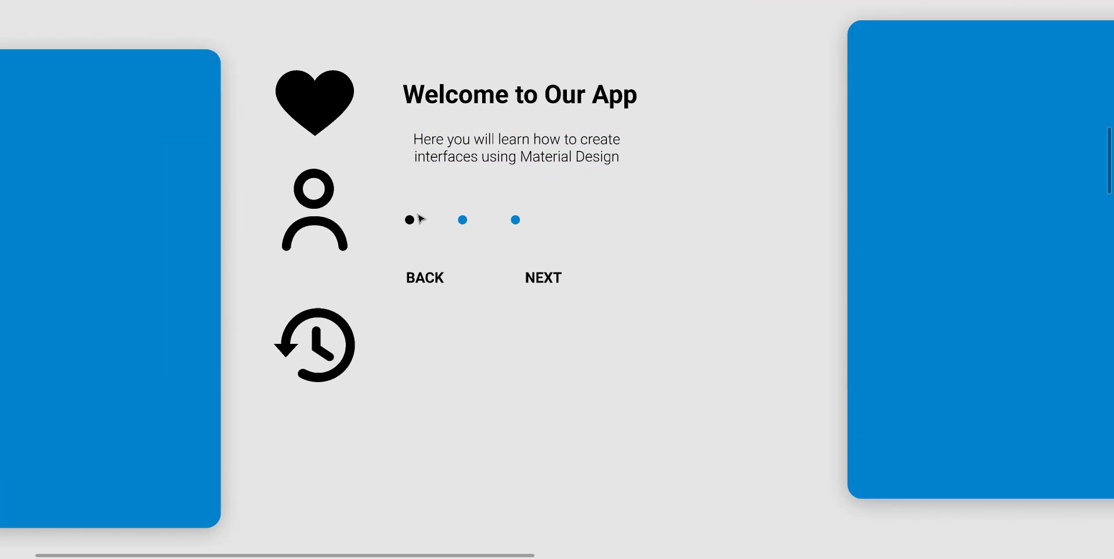
{"action": "left_click_drag", "start_coordinate": [412, 220], "coordinate": [442, 223]}
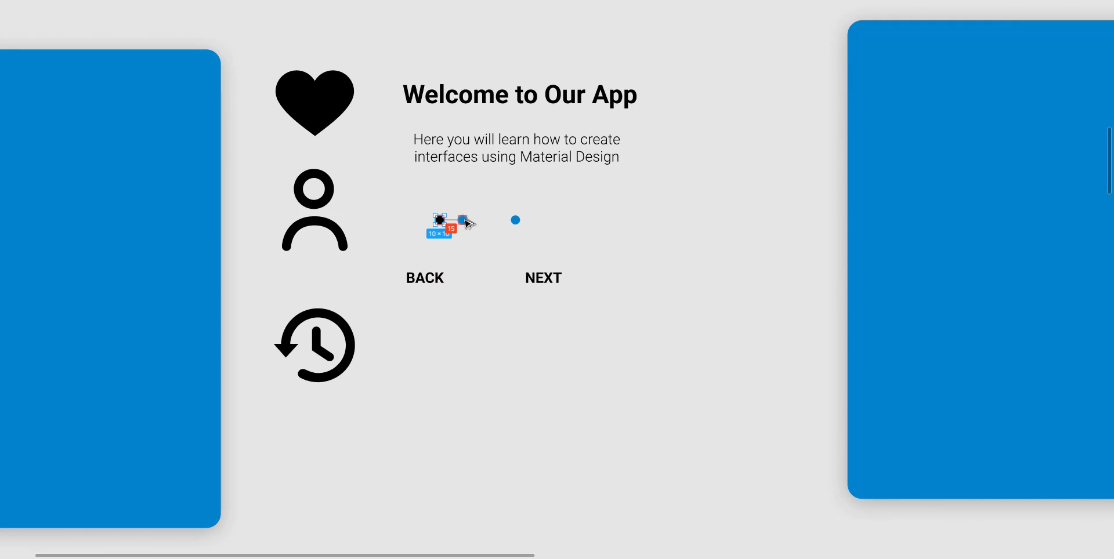
{"action": "left_click", "coordinate": [514, 221]}
{"action": "mouse_move", "coordinate": [508, 224]}
{"action": "left_mouse_down"}
{"action": "mouse_move", "coordinate": [477, 228]}
{"action": "mouse_move", "coordinate": [487, 224]}
{"action": "left_mouse_up"}
Step: Show the interface again, group the three dots and name the group Pagination
{"action": "left_click_drag", "start_coordinate": [407, 198], "coordinate": [529, 242]}
{"action": "right_click", "coordinate": [568, 235]}
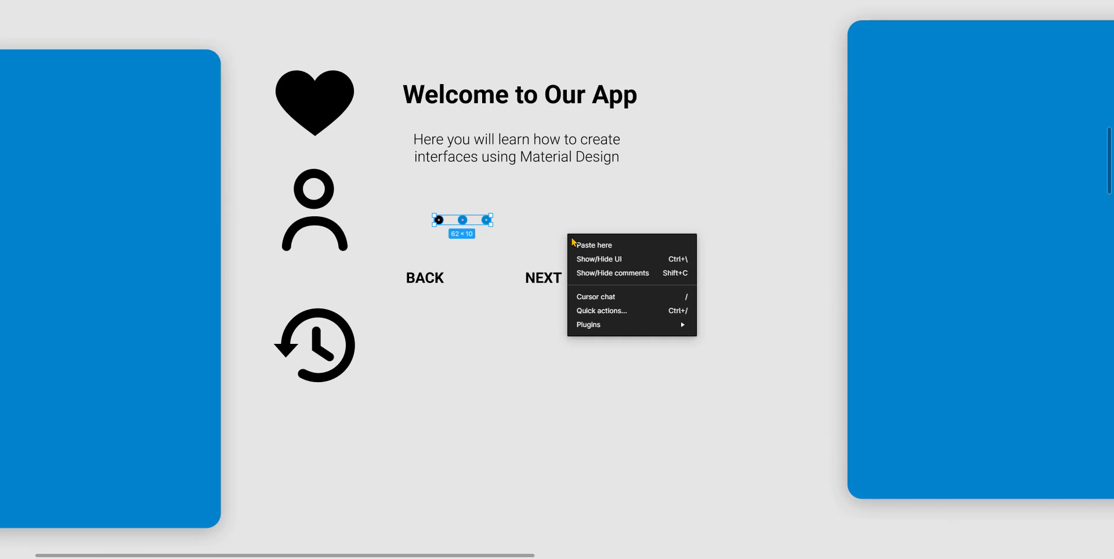
{"action": "left_click", "coordinate": [599, 264]}
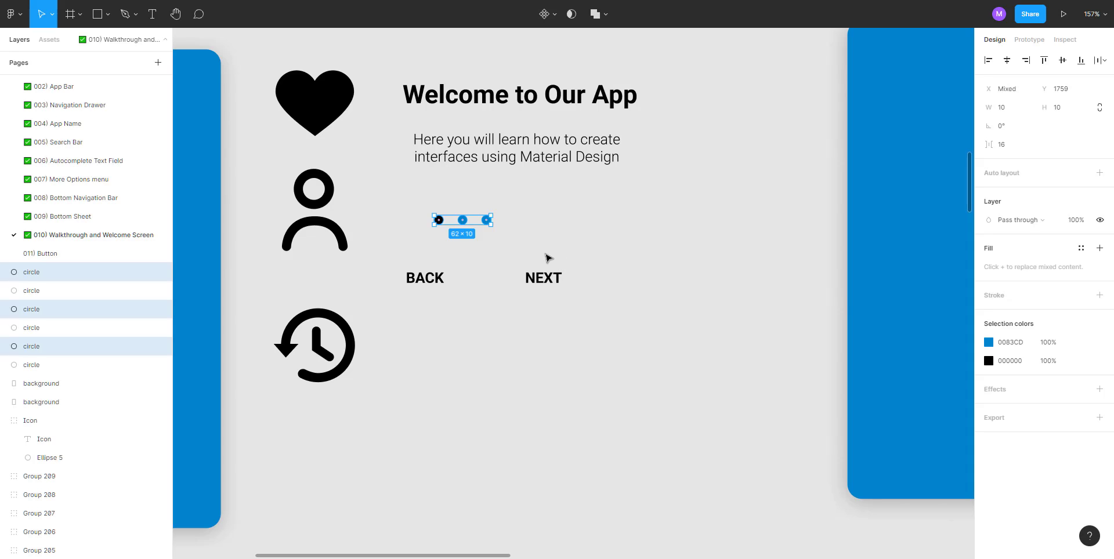
{"action": "key", "text": "ctrl+g"}
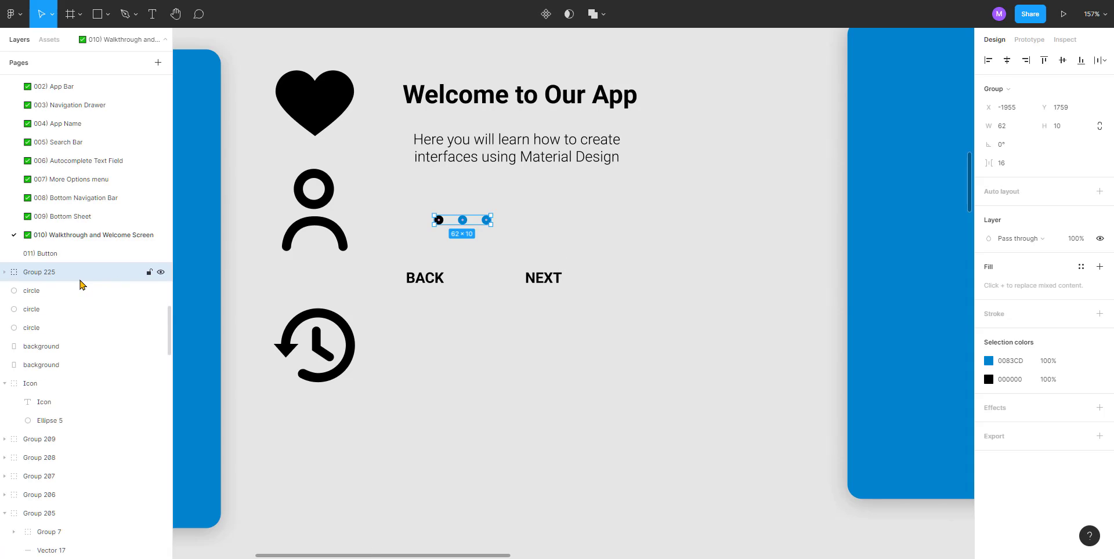
{"action": "double_click", "coordinate": [56, 273]}
{"action": "type", "text": "Pagination"}
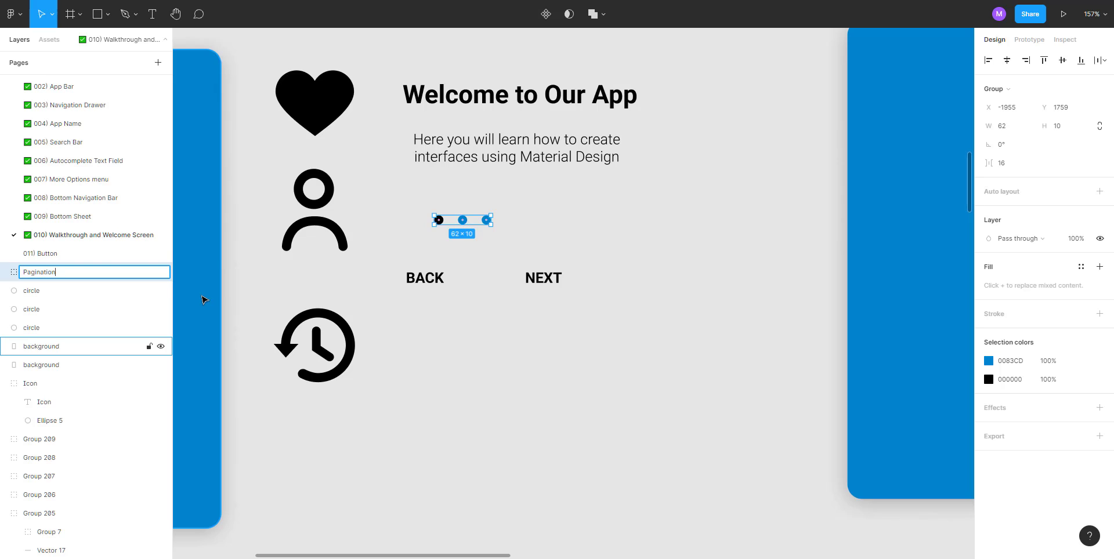
{"action": "left_click", "coordinate": [471, 220]}
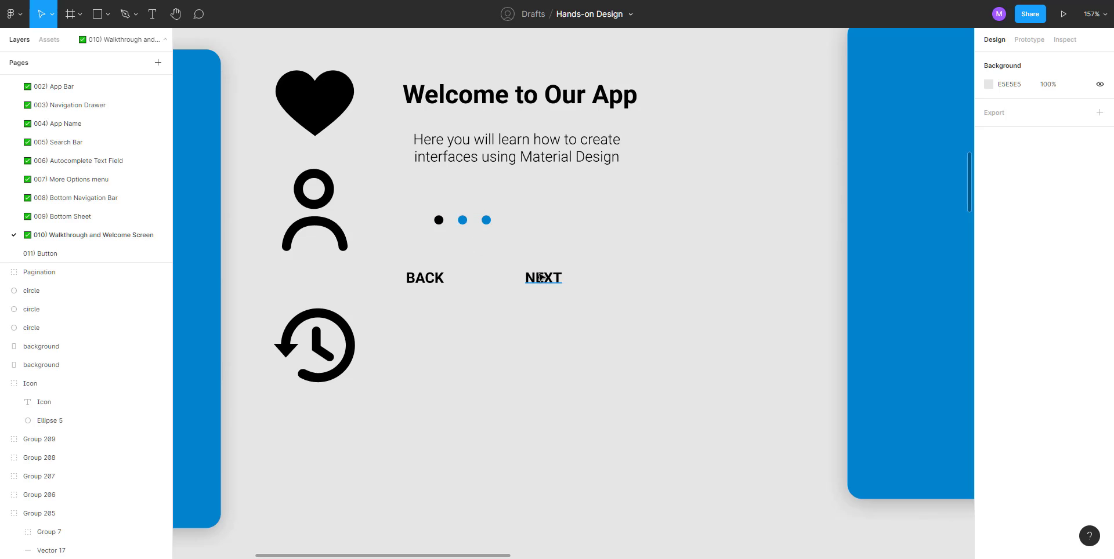
Step: Arrange the Pagination dots between the copied BACK and NEXT labels in one row
{"action": "left_click_drag", "start_coordinate": [543, 278], "coordinate": [593, 241]}
{"action": "left_click_drag", "start_coordinate": [462, 226], "coordinate": [492, 283]}
{"action": "left_click_drag", "start_coordinate": [587, 244], "coordinate": [558, 300]}
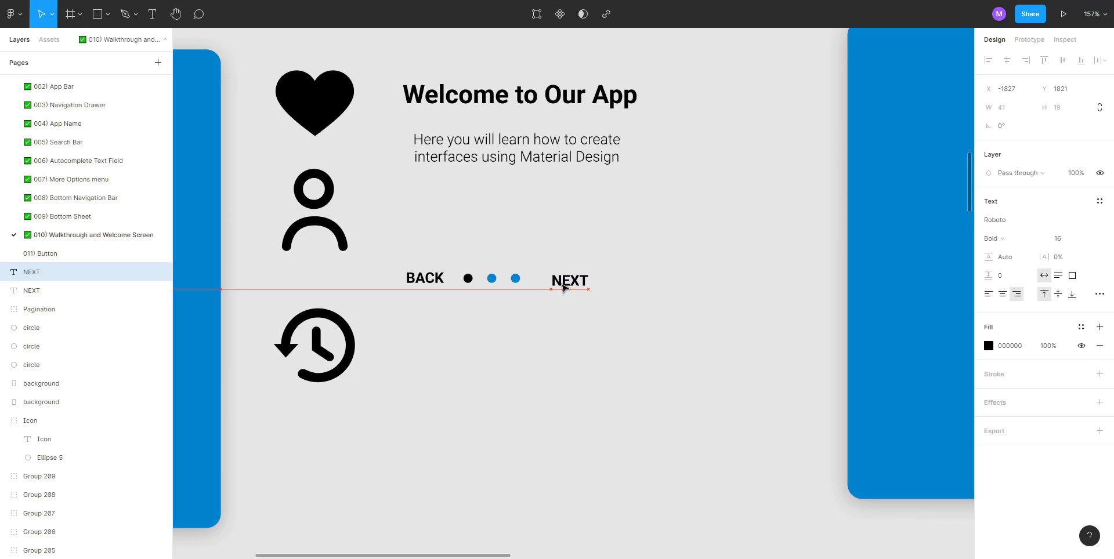
Step: Align the BACK, Pagination and NEXT row on vertical centres and distribute the items' horizontal spacing evenly
{"action": "left_click_drag", "start_coordinate": [380, 255], "coordinate": [666, 350]}
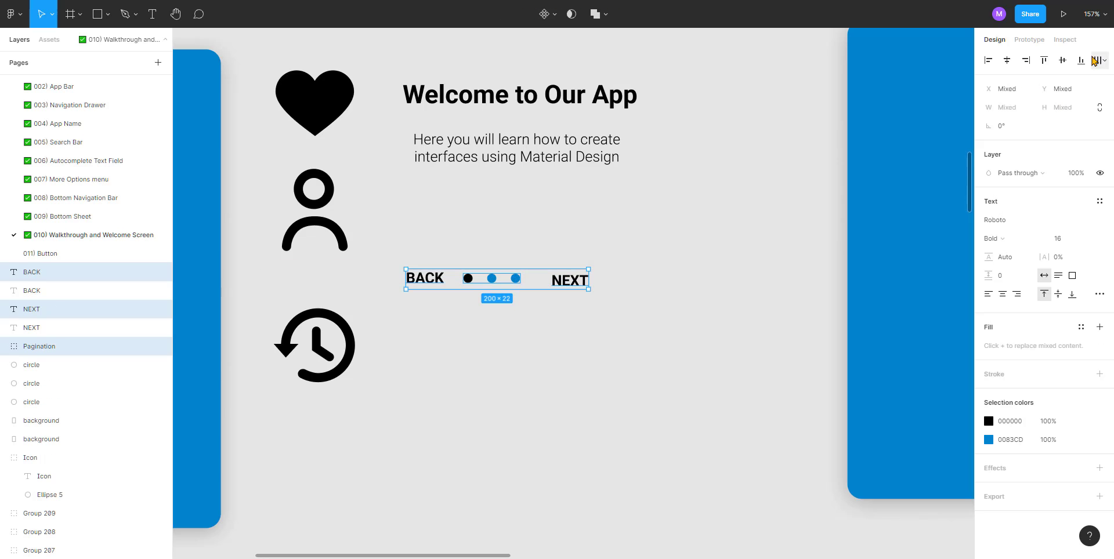
{"action": "left_click", "coordinate": [1063, 60]}
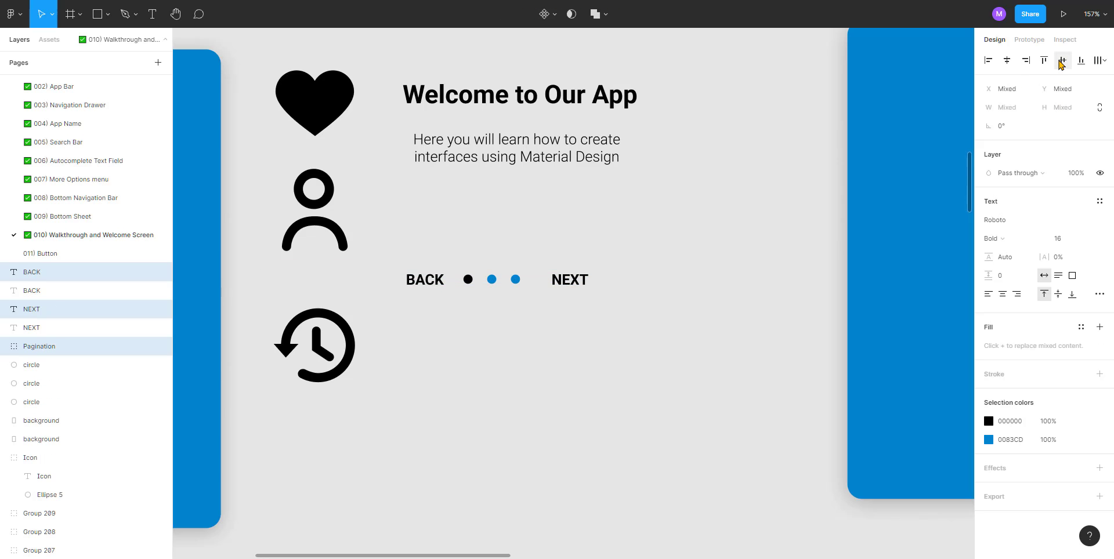
{"action": "left_click", "coordinate": [1096, 60]}
{"action": "left_click", "coordinate": [1032, 86]}
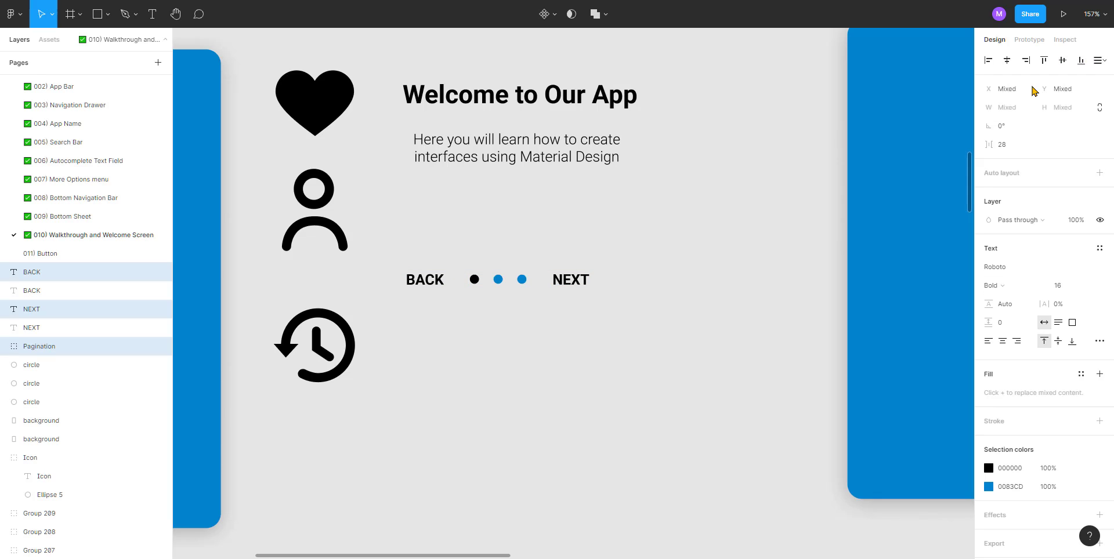
{"action": "left_click", "coordinate": [490, 296]}
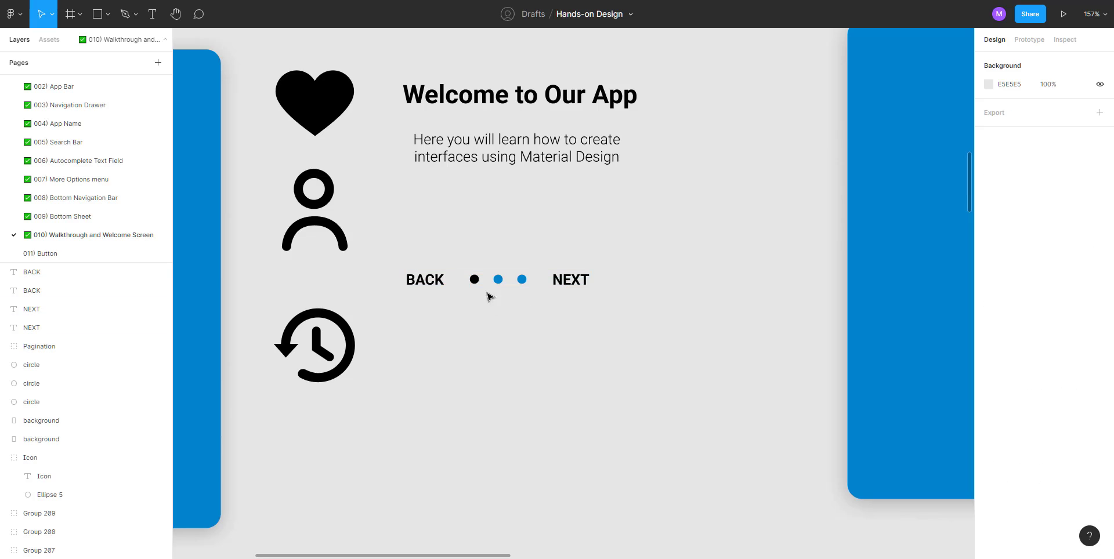
Step: Nudge the BACK label away from the Pagination dots to leave a 32 px gap
{"action": "left_click", "coordinate": [429, 280]}
{"action": "left_click", "coordinate": [533, 301]}
{"action": "left_click", "coordinate": [418, 278]}
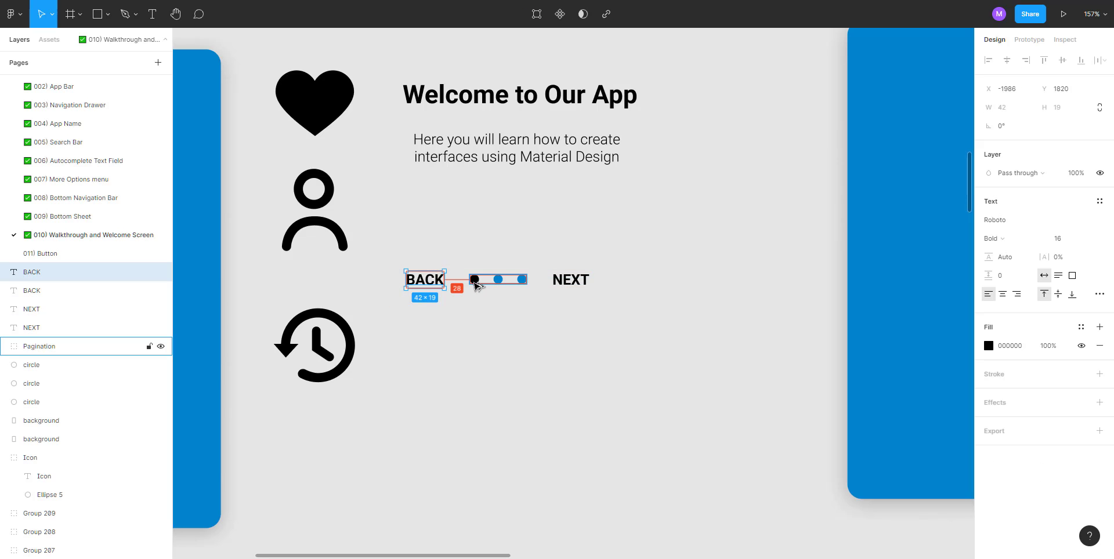
{"action": "key", "text": "Left"}
{"action": "key", "text": "Left"}
{"action": "key", "text": "Left"}
{"action": "key", "text": "Left"}
{"action": "key", "text": "Left"}
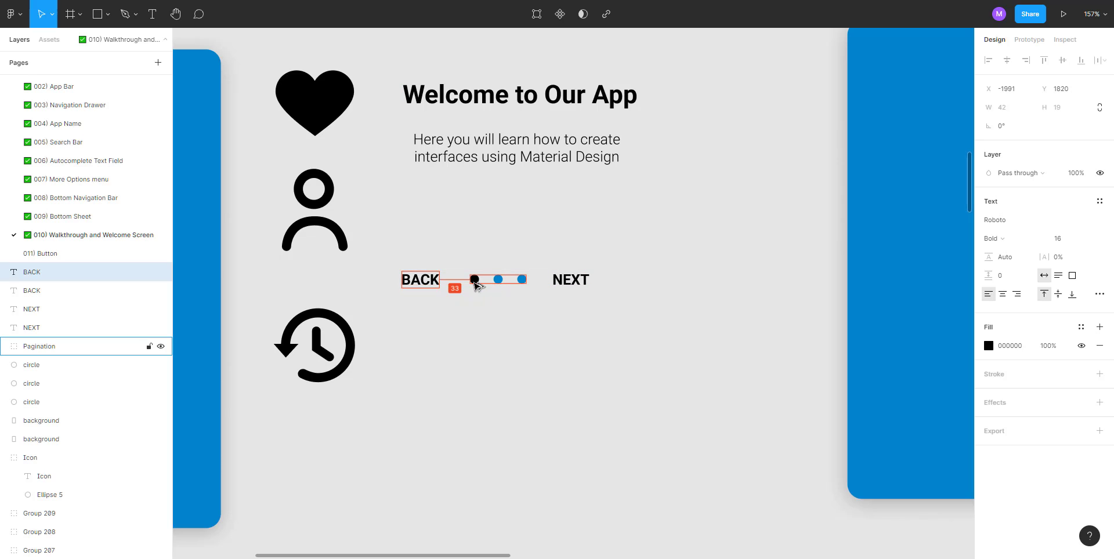
{"action": "key", "text": "Right"}
Step: Nudge the NEXT label away from the Pagination dots to leave a 32 px gap
{"action": "left_click", "coordinate": [537, 310]}
{"action": "key", "text": "alt"}
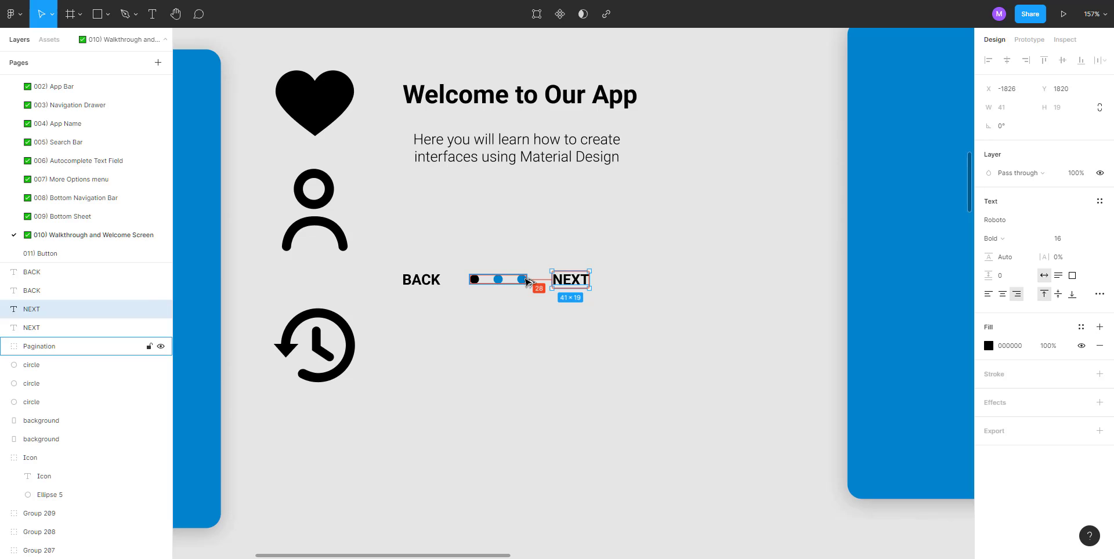
{"action": "key", "text": "Right"}
{"action": "key", "text": "Right"}
{"action": "key", "text": "Right"}
{"action": "key", "text": "Right"}
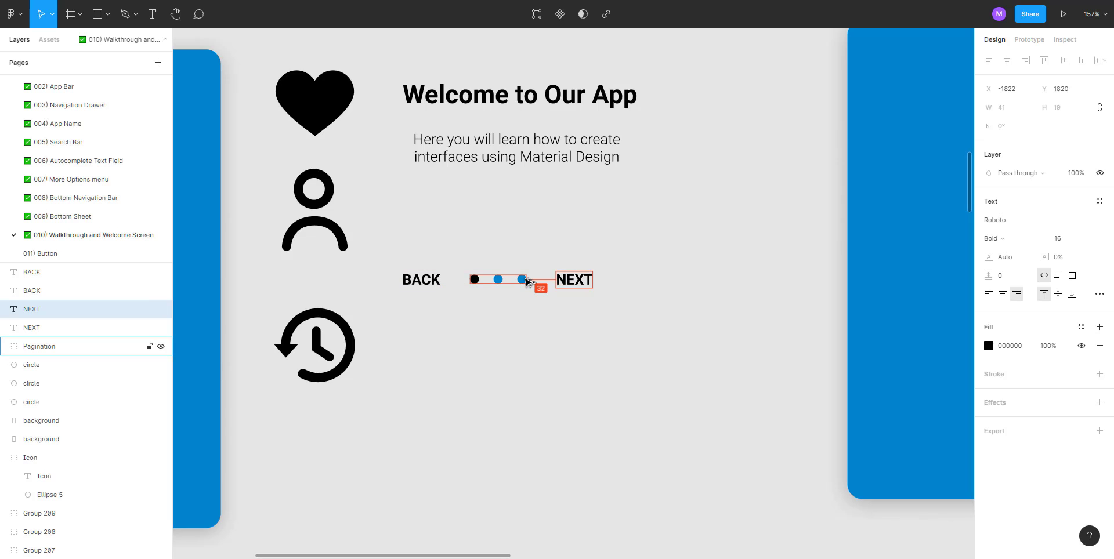
Step: Group the BACK label, Pagination dots and NEXT label together and name the group Navigation
{"action": "left_click", "coordinate": [443, 256]}
{"action": "left_click_drag", "start_coordinate": [394, 254], "coordinate": [642, 318]}
{"action": "key", "text": "ctrl+g"}
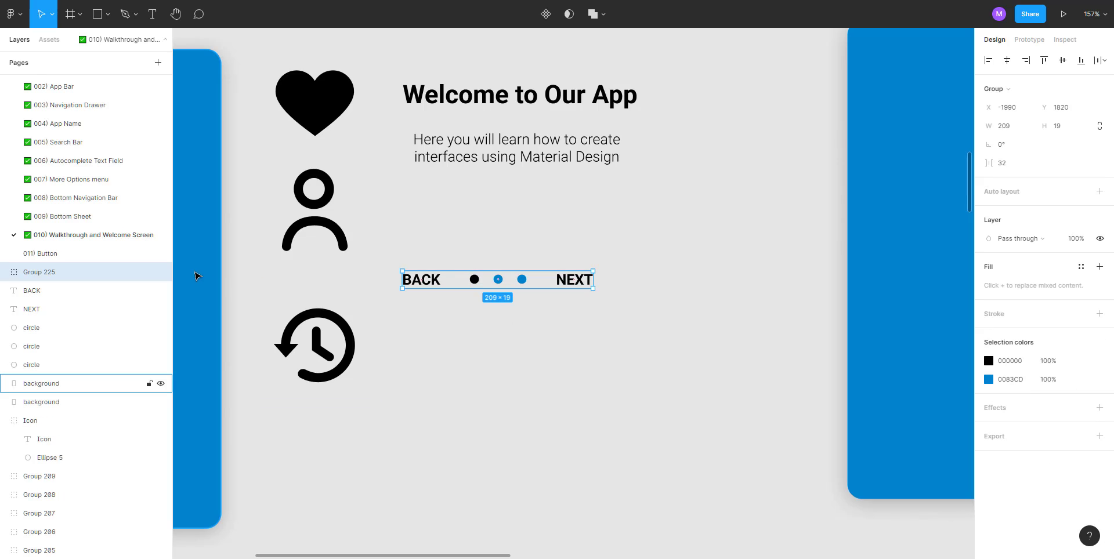
{"action": "double_click", "coordinate": [49, 272]}
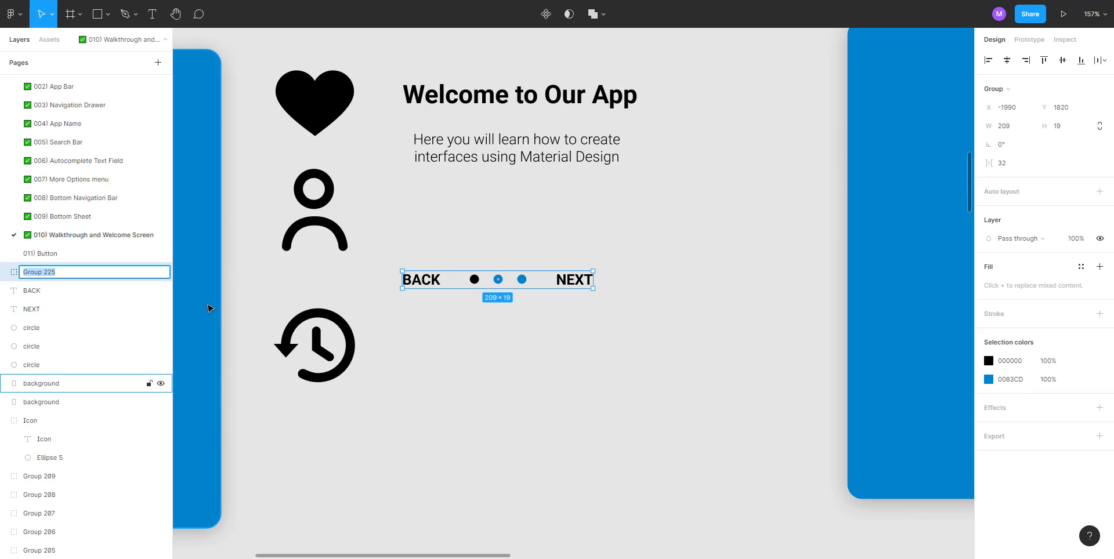
{"action": "type", "text": "Navigation"}
{"action": "key", "text": "Return"}
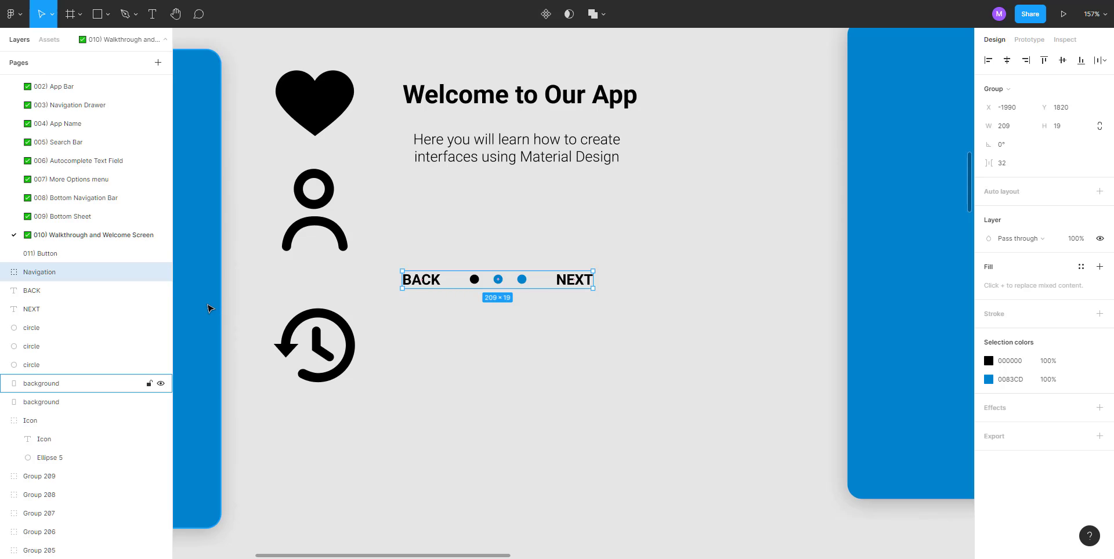
Step: Check the items inside the Navigation group and move the whole group closer beneath the description text
{"action": "double_click", "coordinate": [522, 280]}
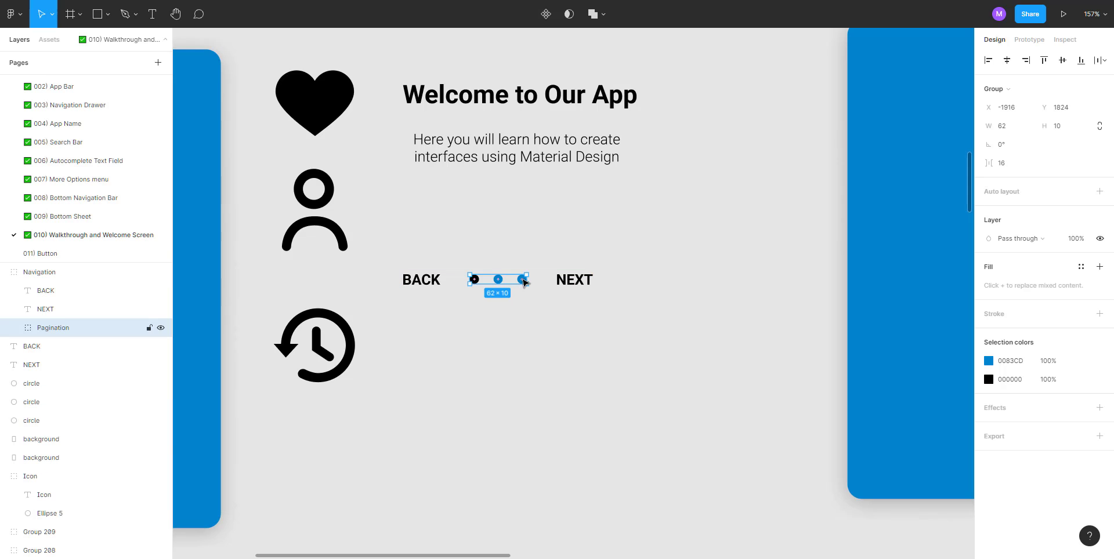
{"action": "left_click", "coordinate": [55, 311]}
{"action": "left_click", "coordinate": [51, 272]}
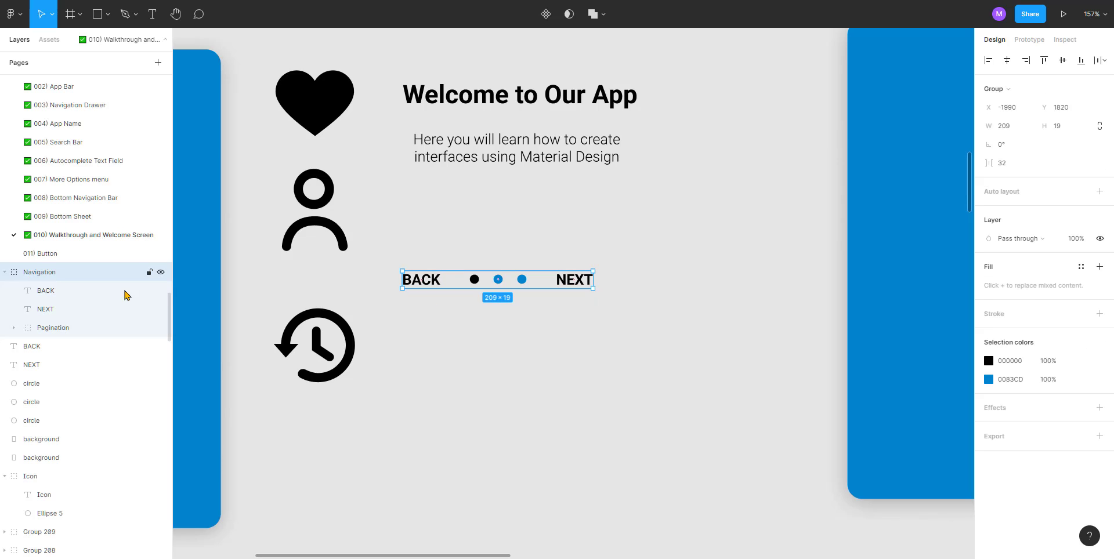
{"action": "left_click", "coordinate": [527, 301]}
{"action": "left_click_drag", "start_coordinate": [518, 281], "coordinate": [535, 258]}
{"action": "scroll", "coordinate": [551, 333], "scroll_direction": "down", "scroll_amount": 2}
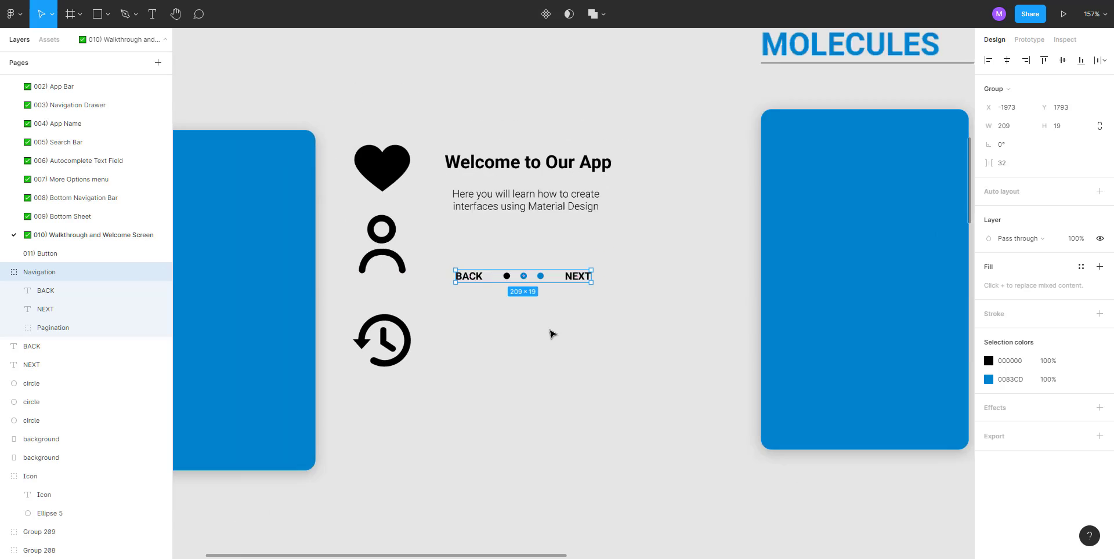
{"action": "scroll", "coordinate": [551, 334], "scroll_direction": "down", "scroll_amount": 5}
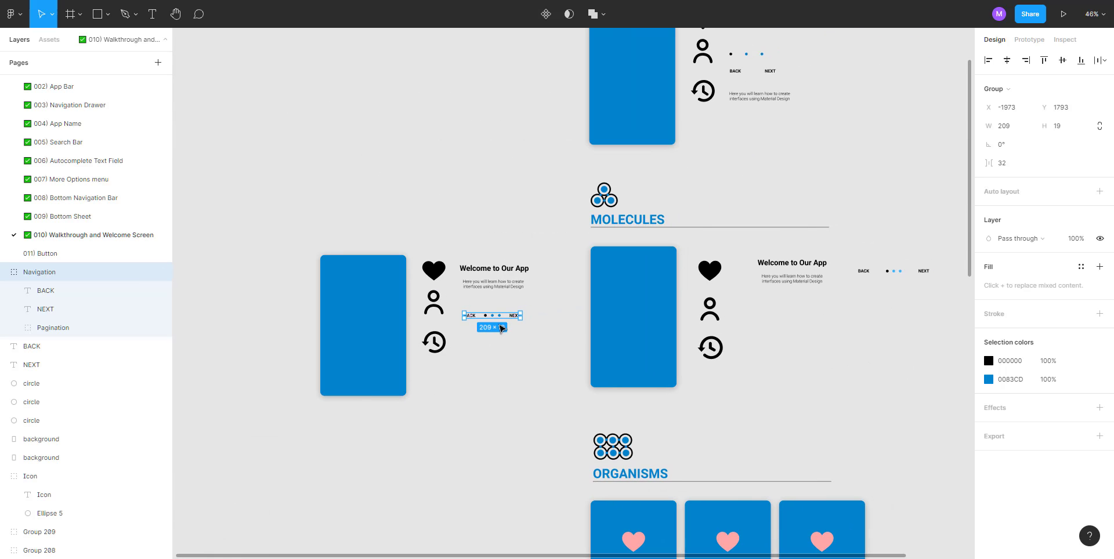
Step: Move the working set of blue card, icons, title, description and Navigation group down beside the ORGANISMS section
{"action": "scroll", "coordinate": [510, 334], "scroll_direction": "down", "scroll_amount": 3}
{"action": "left_click_drag", "start_coordinate": [282, 127], "coordinate": [525, 348]}
{"action": "scroll", "coordinate": [535, 321], "scroll_direction": "down", "scroll_amount": 3}
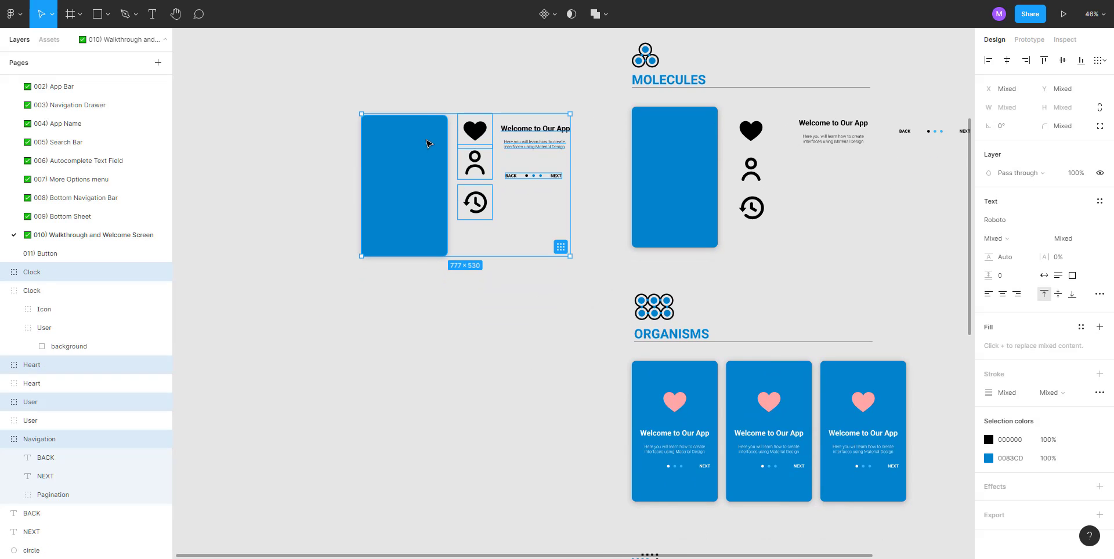
{"action": "left_click_drag", "start_coordinate": [426, 138], "coordinate": [442, 383]}
{"action": "scroll", "coordinate": [510, 263], "scroll_direction": "down", "scroll_amount": 3}
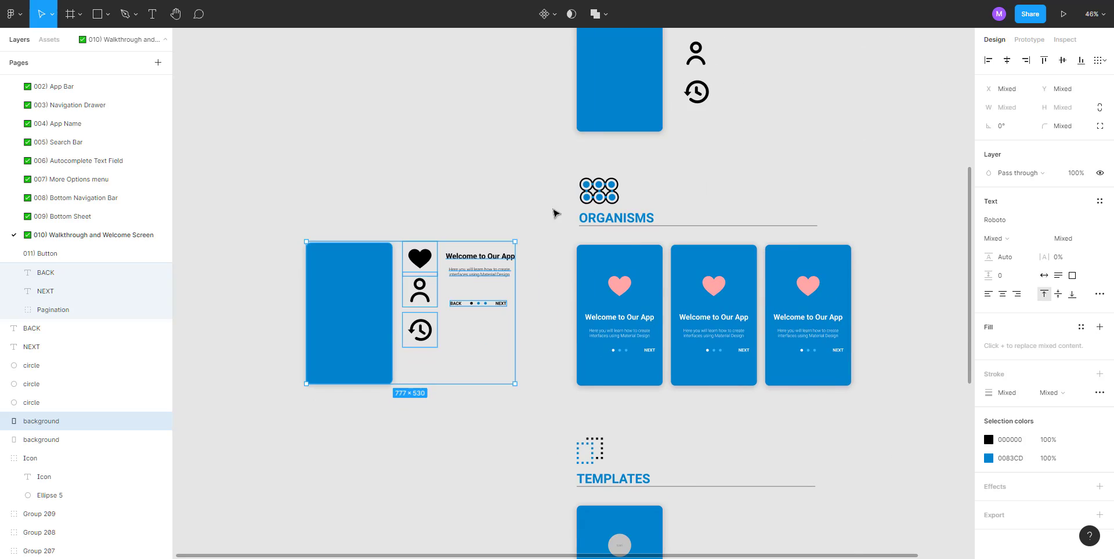
{"action": "scroll", "coordinate": [586, 259], "scroll_direction": "up", "scroll_amount": 5}
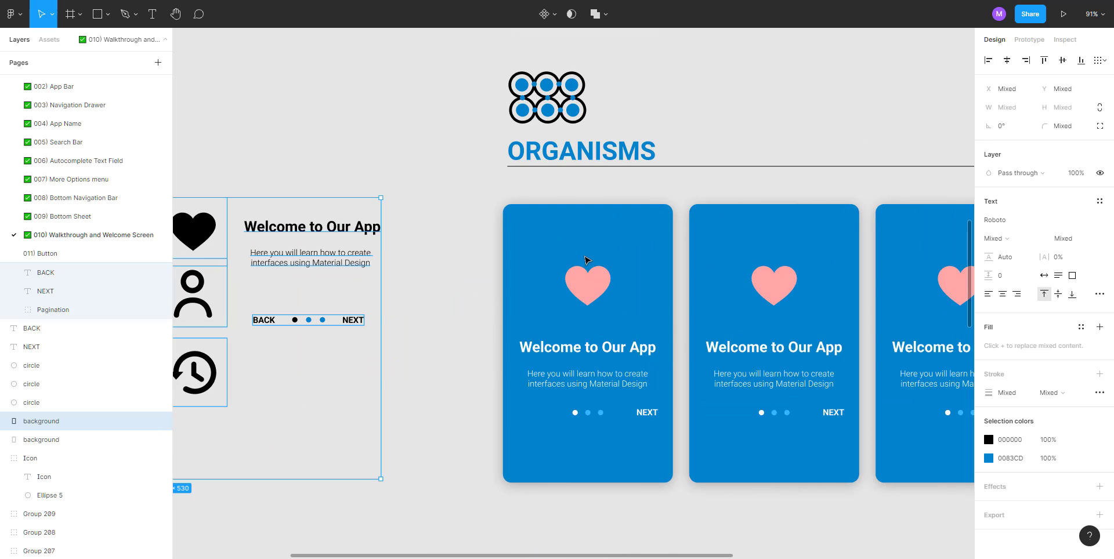
{"action": "left_click_drag", "start_coordinate": [473, 247], "coordinate": [674, 221]}
{"action": "left_click", "coordinate": [474, 86]}
{"action": "left_click_drag", "start_coordinate": [442, 135], "coordinate": [512, 125]}
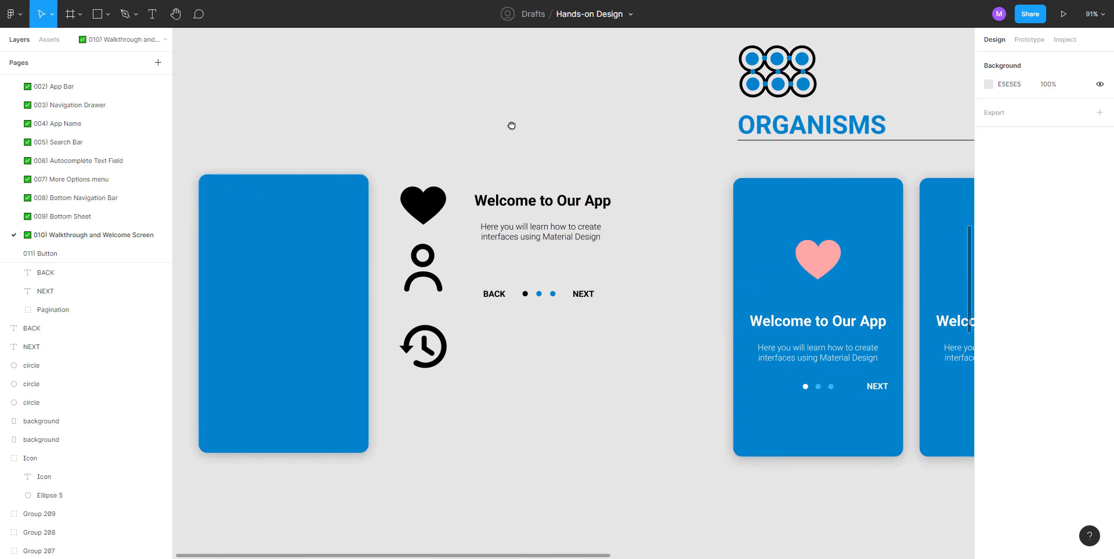
Step: Place the heart icon on the upper part of the blue card and the Welcome to Our App title beneath it
{"action": "left_click_drag", "start_coordinate": [490, 188], "coordinate": [359, 254]}
{"action": "left_click_drag", "start_coordinate": [564, 199], "coordinate": [304, 321]}
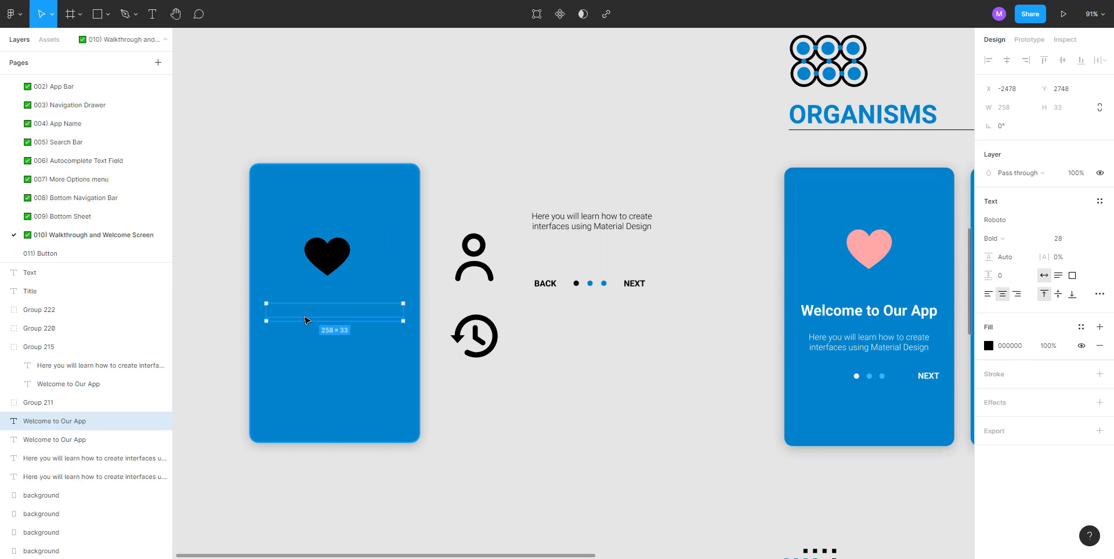
{"action": "left_click_drag", "start_coordinate": [303, 320], "coordinate": [304, 320]}
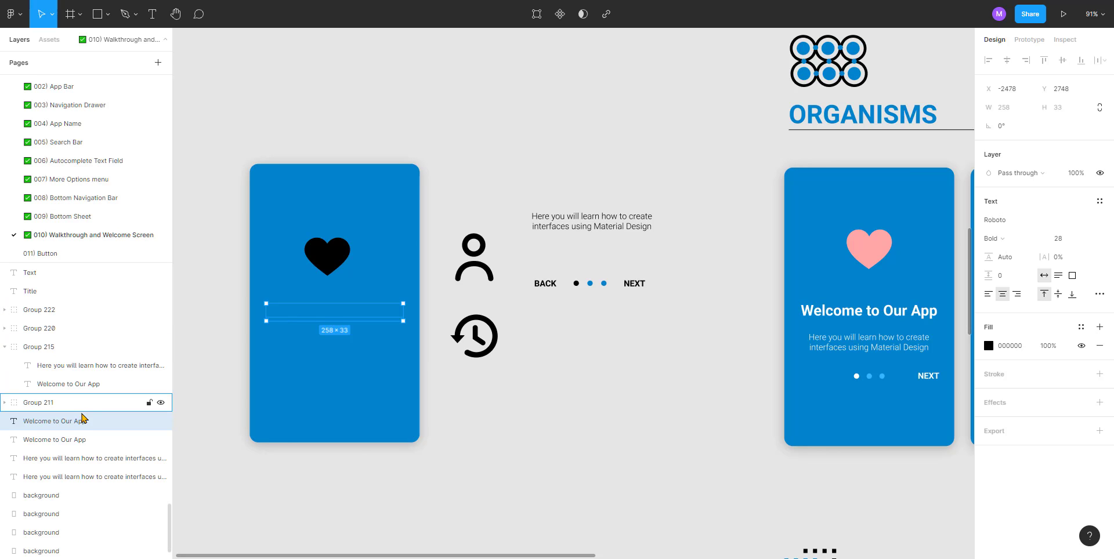
Step: Bring the Welcome to Our App title in front of the blue card by cutting it and pasting it back
{"action": "left_click_drag", "start_coordinate": [79, 426], "coordinate": [87, 293]}
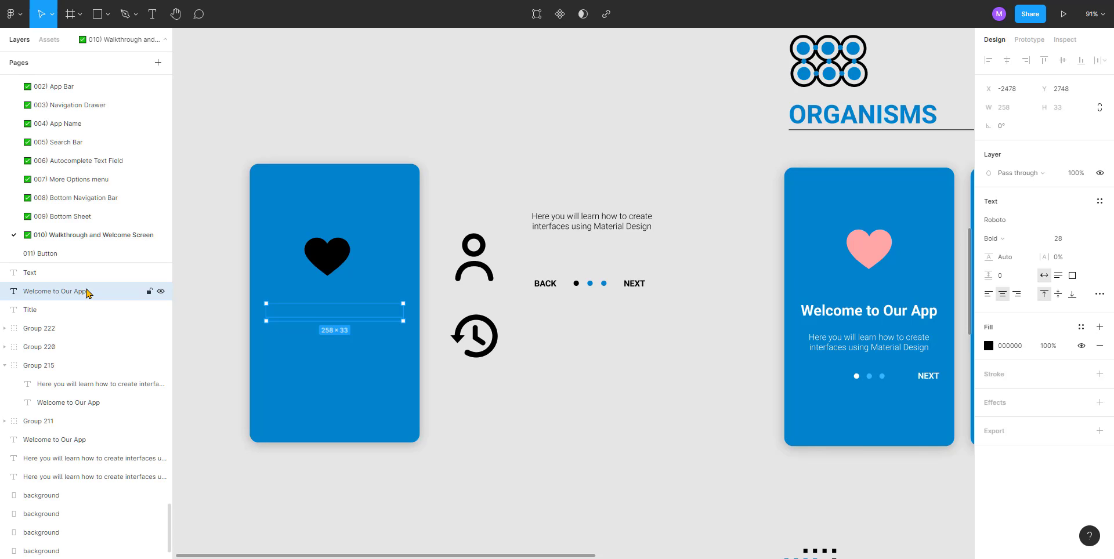
{"action": "key", "text": "Delete"}
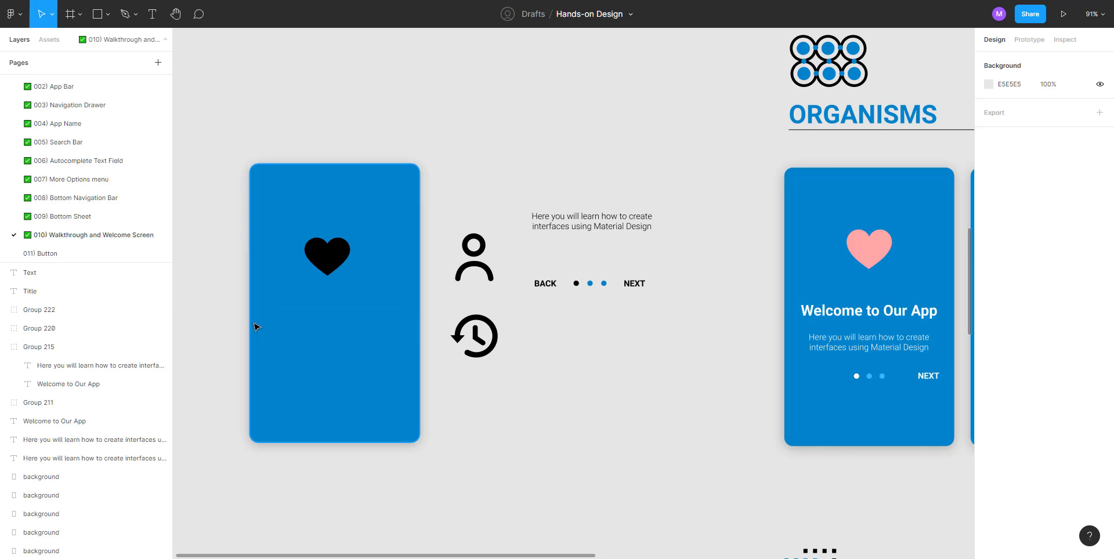
{"action": "left_click", "coordinate": [286, 327]}
{"action": "type", "text": "Welcome to Our App"}
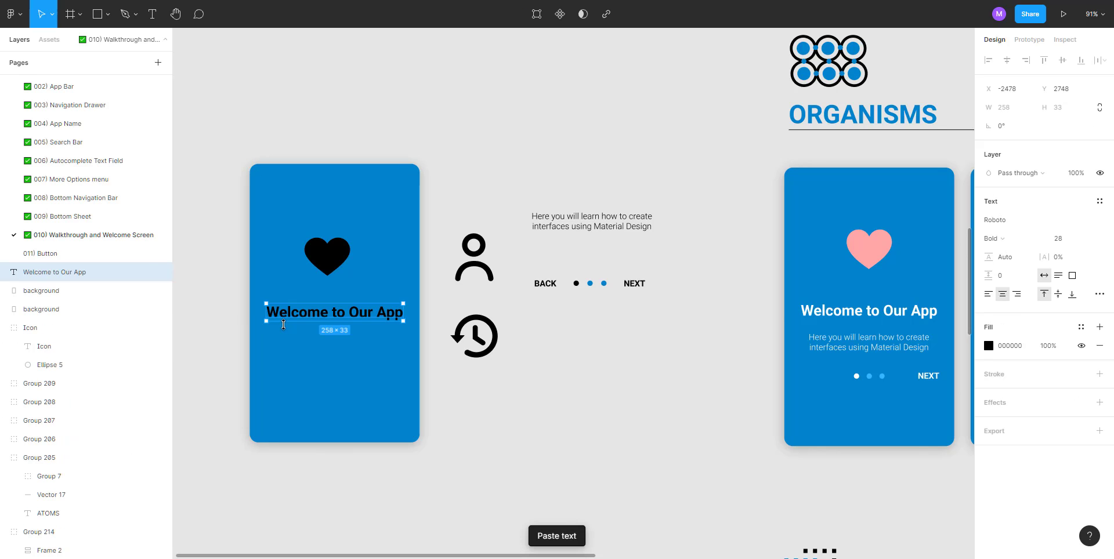
Step: Place the description text on the card 24 px below the title and bring it in front of the card
{"action": "key", "text": "Escape"}
{"action": "left_click_drag", "start_coordinate": [566, 224], "coordinate": [320, 348]}
{"action": "key", "text": "ctrl+x"}
{"action": "key", "text": "ctrl+v"}
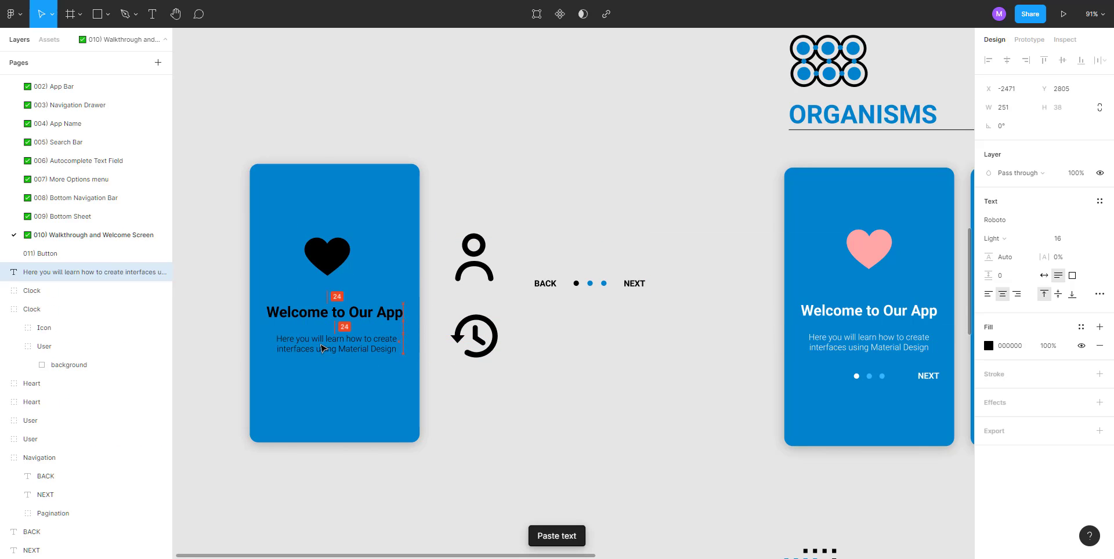
Step: Place the Navigation group on the card below the description and move the spare User and Clock icons up beside the card
{"action": "left_click", "coordinate": [561, 286]}
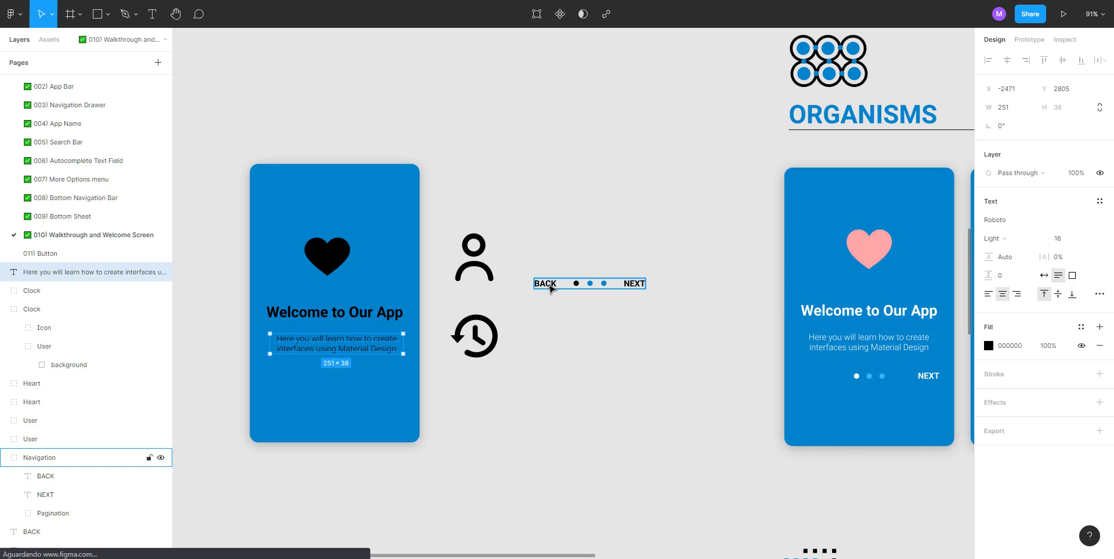
{"action": "left_click_drag", "start_coordinate": [557, 285], "coordinate": [289, 377]}
{"action": "left_click_drag", "start_coordinate": [534, 200], "coordinate": [513, 287]}
{"action": "left_click", "coordinate": [480, 353]}
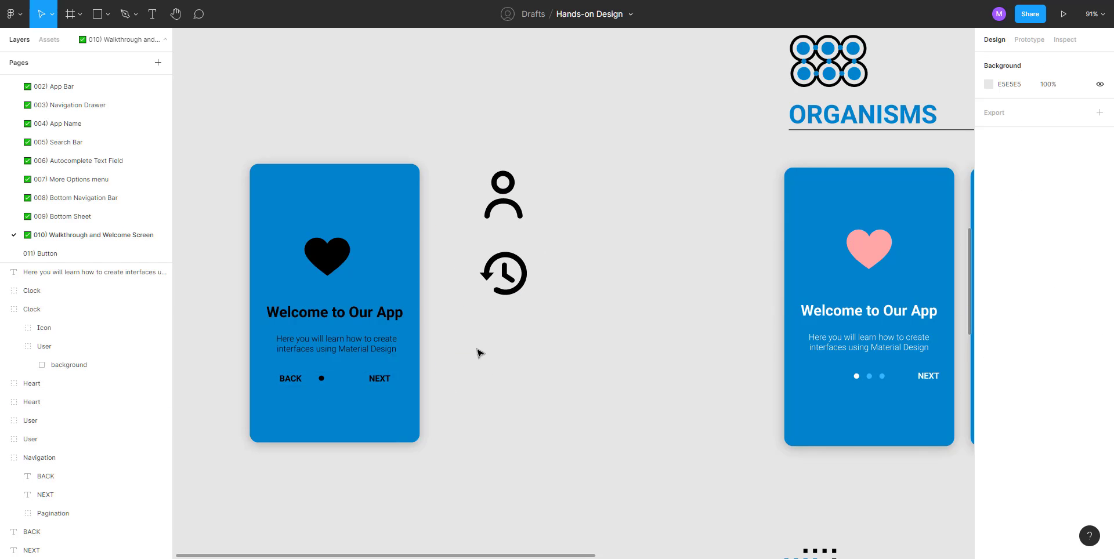
Step: Set the fill of the card's title, description, BACK and NEXT texts to white
{"action": "scroll", "coordinate": [479, 353], "scroll_direction": "left", "scroll_amount": 3}
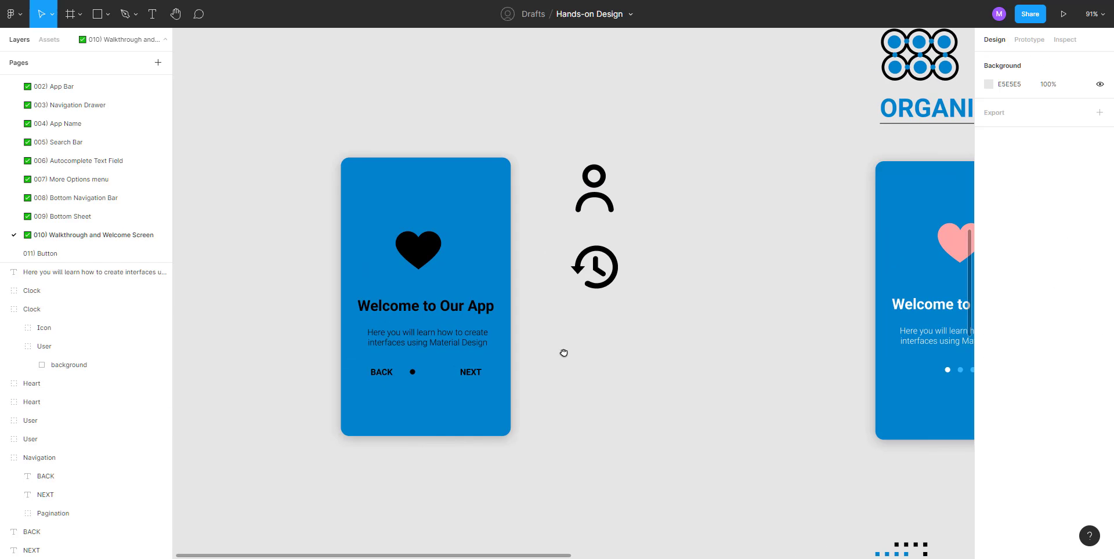
{"action": "left_click", "coordinate": [445, 313]}
{"action": "left_click", "coordinate": [432, 341], "text": "shift"}
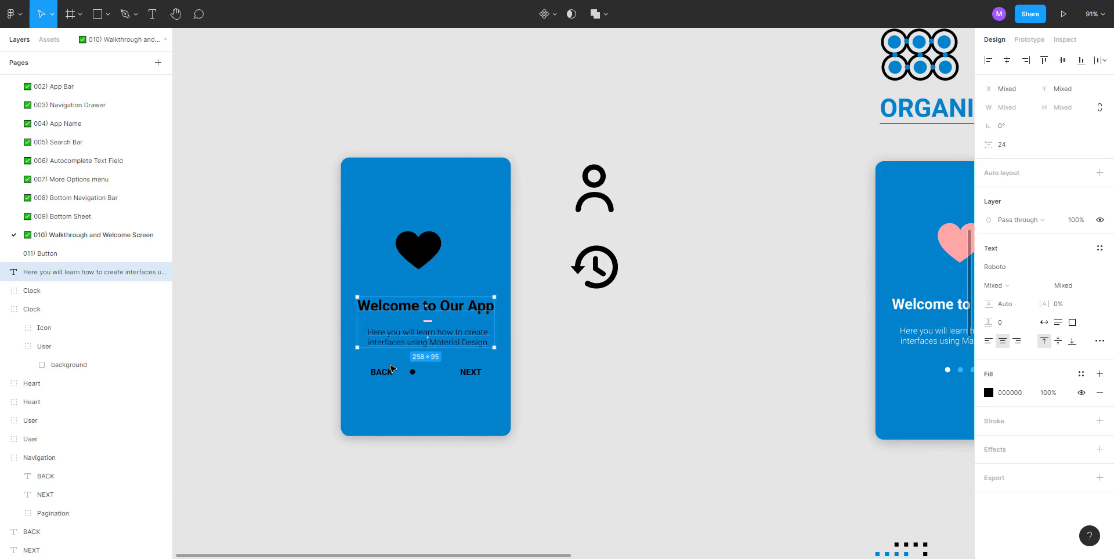
{"action": "left_click", "coordinate": [388, 372], "text": "shift"}
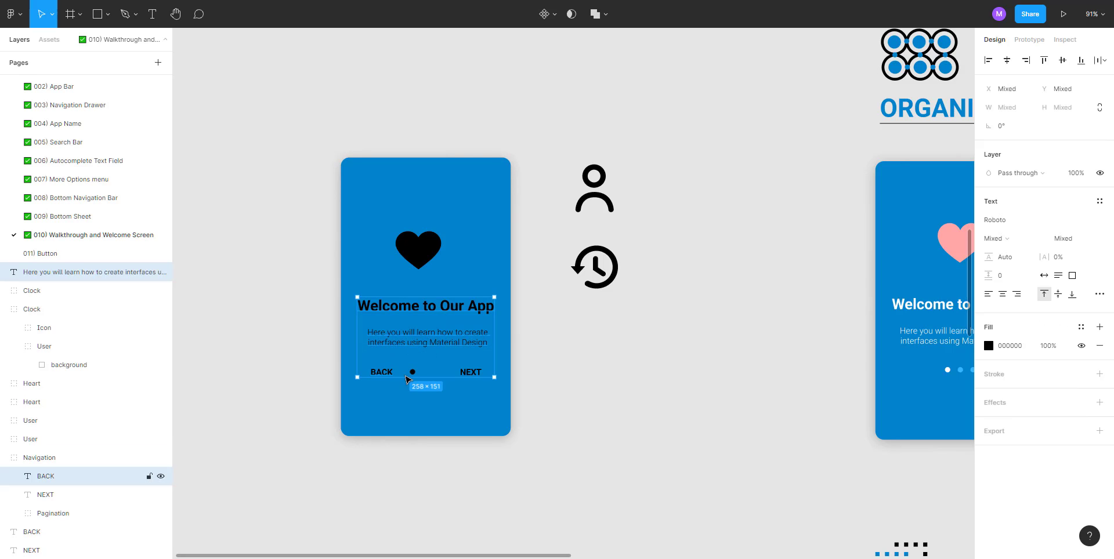
{"action": "left_click", "coordinate": [475, 374], "text": "shift"}
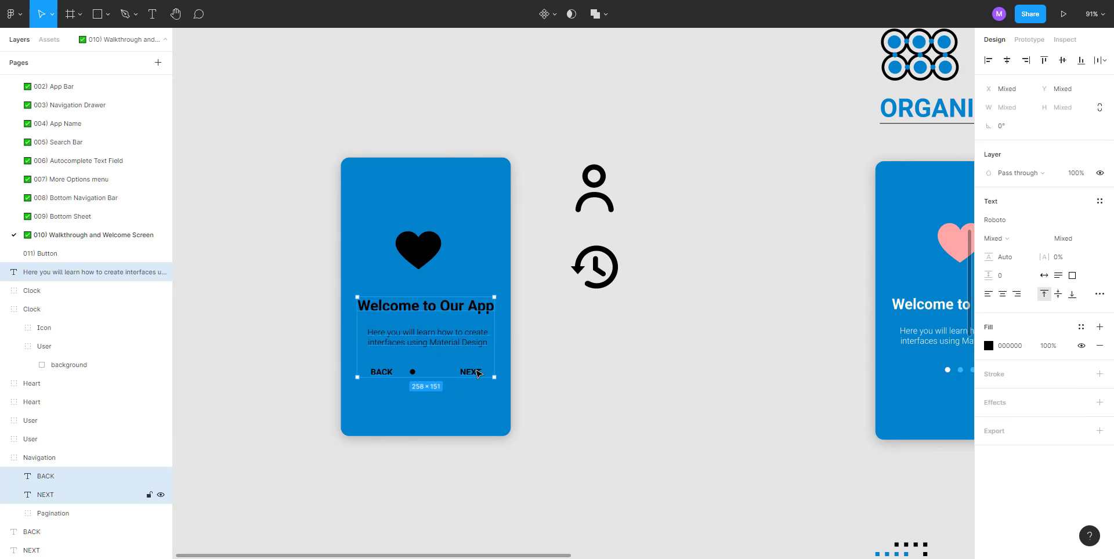
{"action": "left_click", "coordinate": [988, 345]}
{"action": "left_click", "coordinate": [878, 314]}
{"action": "key", "text": "ctrl+z"}
{"action": "left_click", "coordinate": [736, 156]}
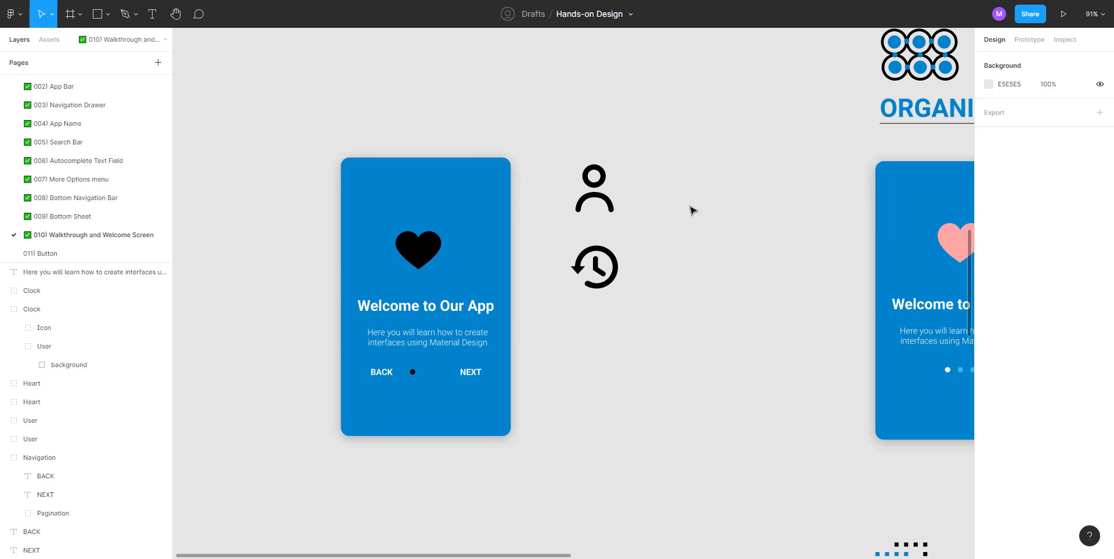
Step: Set the first Pagination dot's fill on the card to FFFFFF
{"action": "left_click_drag", "start_coordinate": [594, 385], "coordinate": [526, 371]}
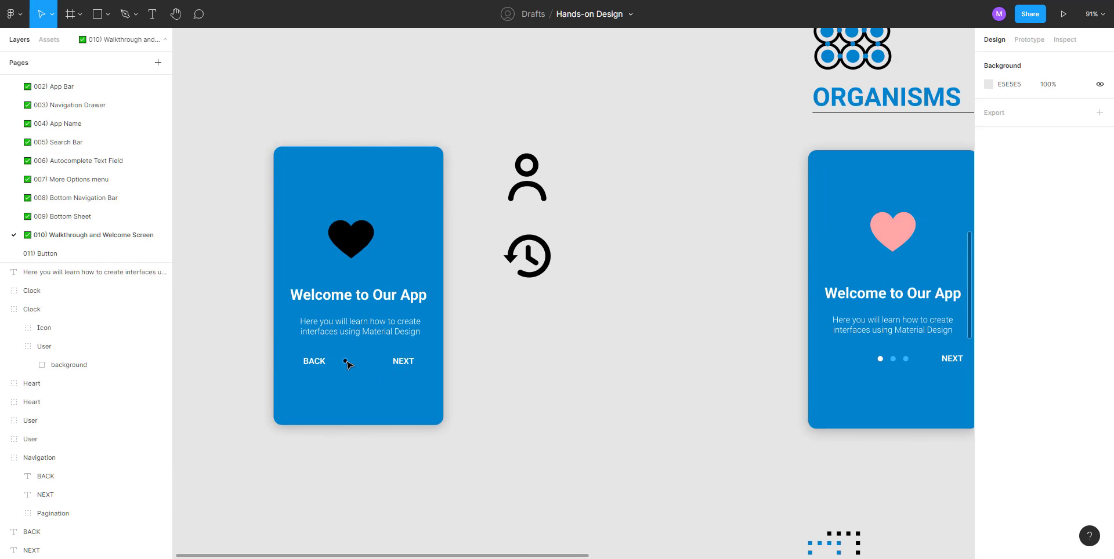
{"action": "left_click", "coordinate": [348, 363], "text": "ctrl"}
{"action": "left_click", "coordinate": [988, 220]}
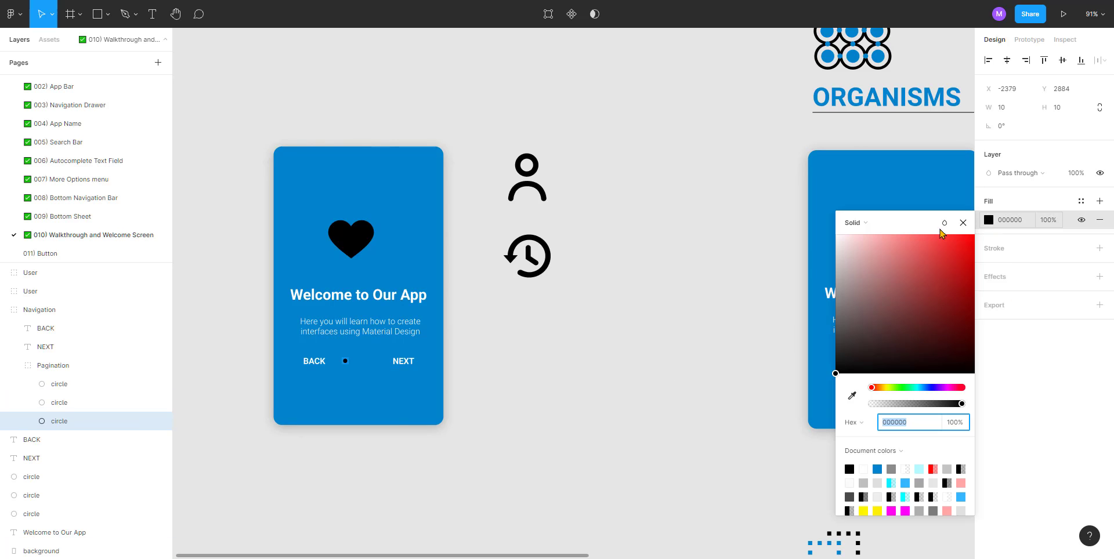
{"action": "type", "text": "ffffff"}
{"action": "left_click", "coordinate": [451, 354]}
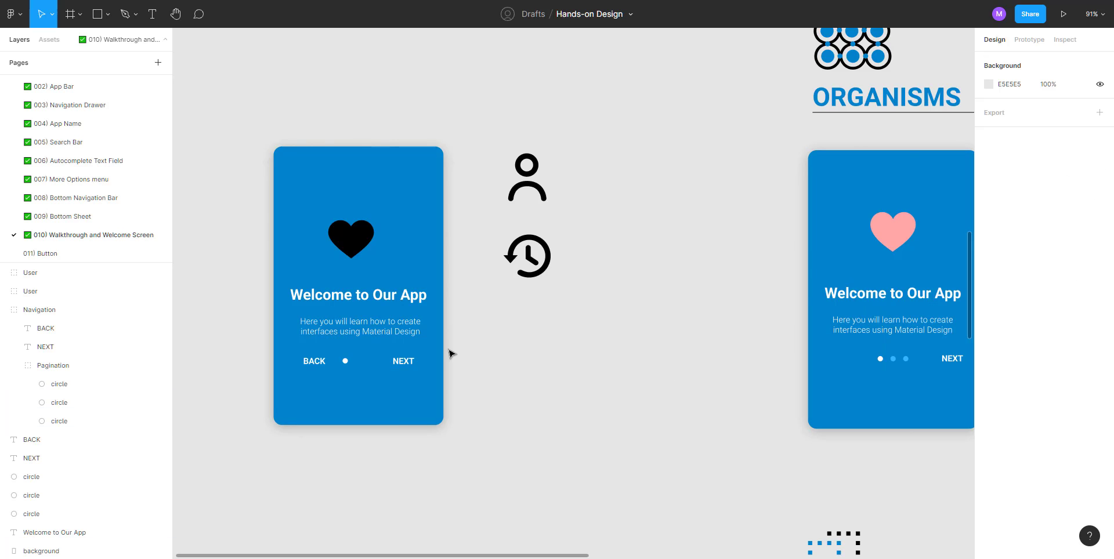
Step: Copy the light blue fill of the example screen's inactive dot and set the card's second and third dots to 34B6FF
{"action": "left_click", "coordinate": [906, 359], "text": "ctrl"}
{"action": "left_click", "coordinate": [1013, 220]}
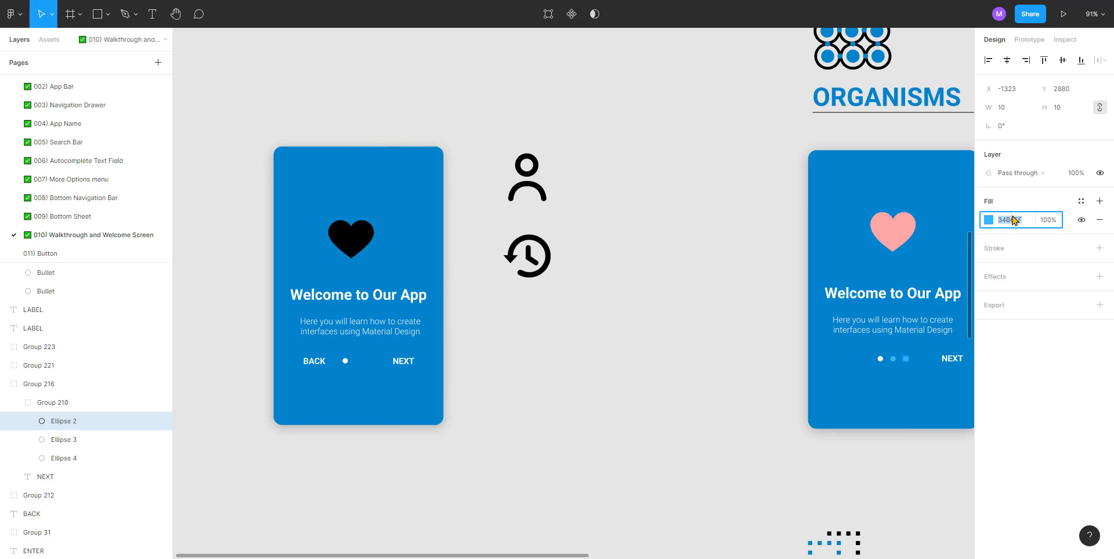
{"action": "key", "text": "Escape"}
{"action": "scroll", "coordinate": [359, 362], "scroll_direction": "up", "scroll_amount": 5}
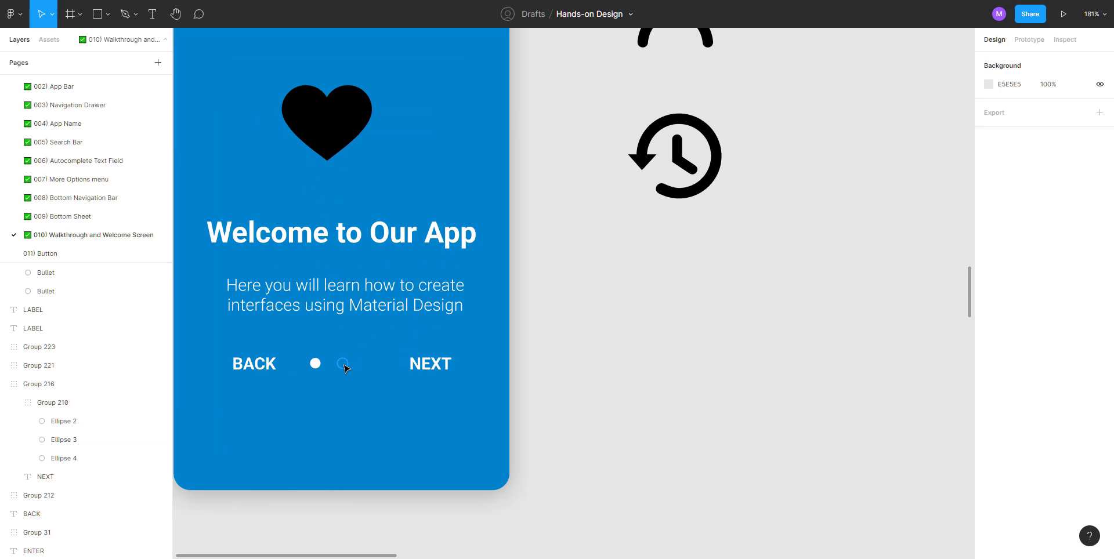
{"action": "left_click", "coordinate": [359, 361]}
{"action": "left_click", "coordinate": [373, 370], "text": "shift"}
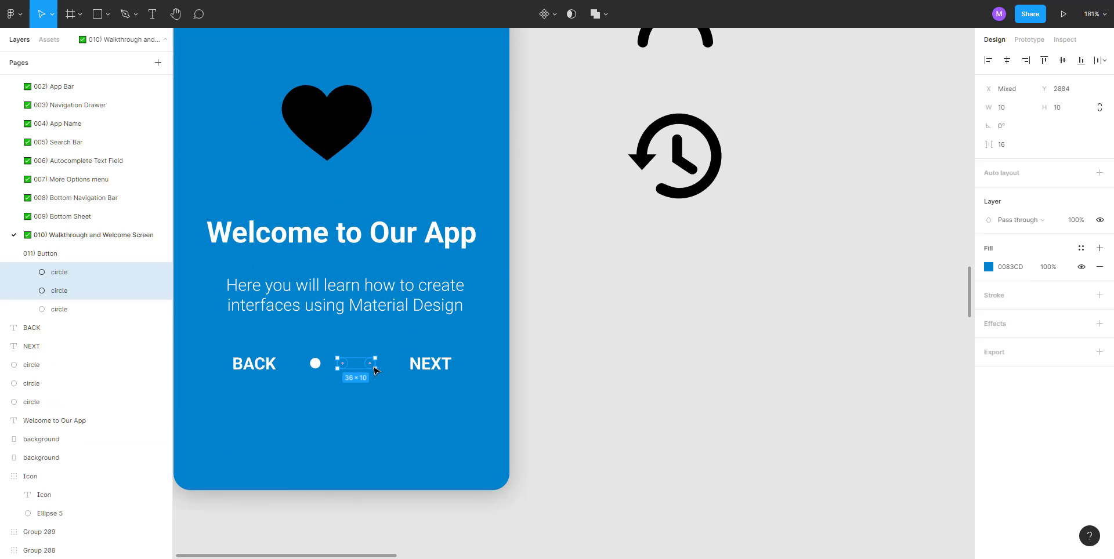
{"action": "left_click", "coordinate": [1010, 268]}
{"action": "type", "text": "34B6FF"}
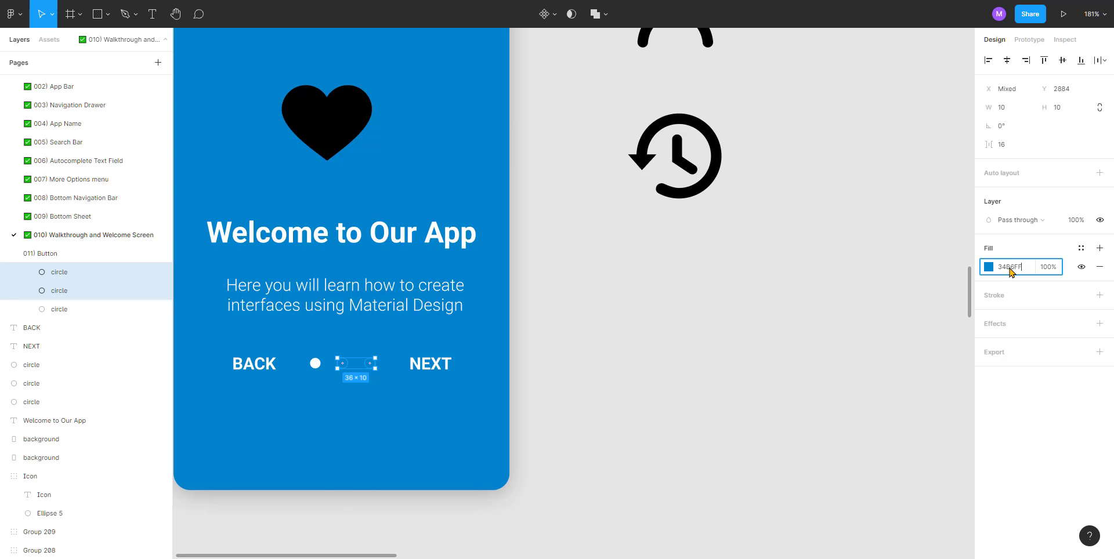
{"action": "key", "text": "Return"}
{"action": "left_click", "coordinate": [649, 323]}
Step: Align the card, heart icon, title, description and Navigation group on their horizontal centres
{"action": "scroll", "coordinate": [649, 323], "scroll_direction": "down", "scroll_amount": 5}
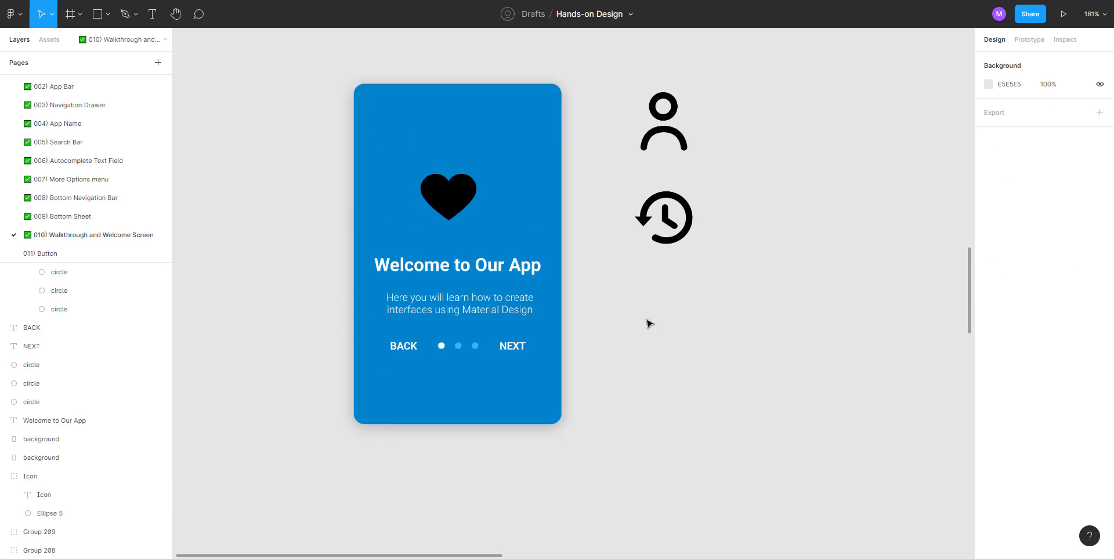
{"action": "left_click_drag", "start_coordinate": [379, 193], "coordinate": [587, 379]}
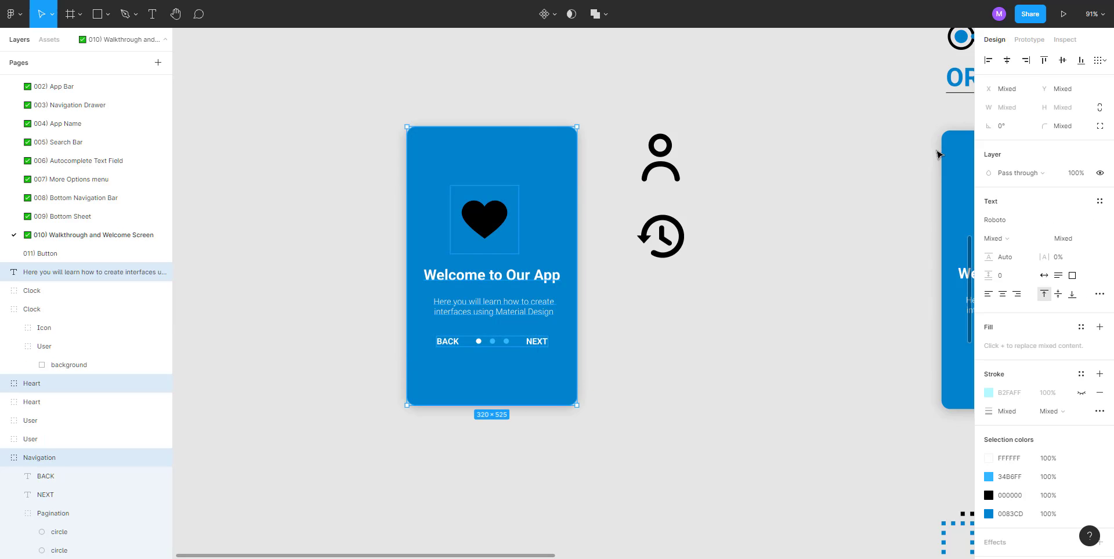
{"action": "left_click", "coordinate": [1008, 61]}
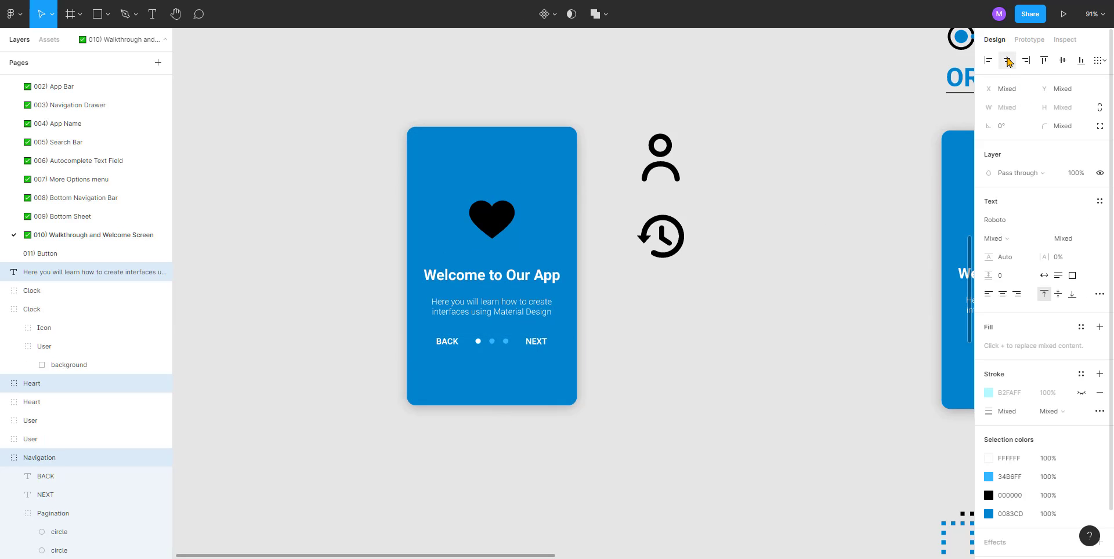
{"action": "left_click", "coordinate": [1082, 60]}
{"action": "key", "text": "ctrl+z"}
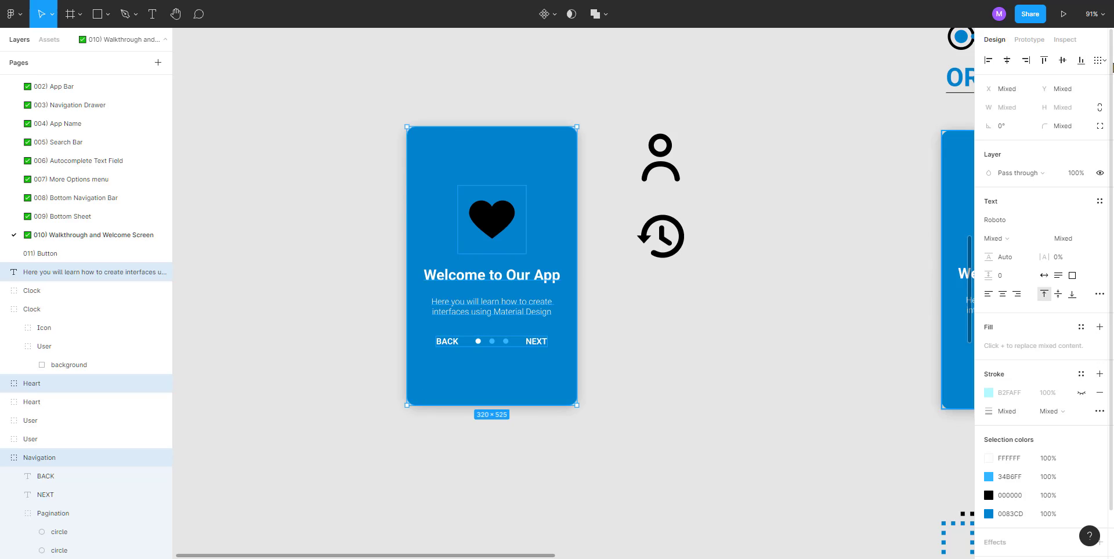
Step: Try to distribute the vertical spacing of the card background, heart icon, title, description and Navigation group
{"action": "left_click", "coordinate": [1103, 61]}
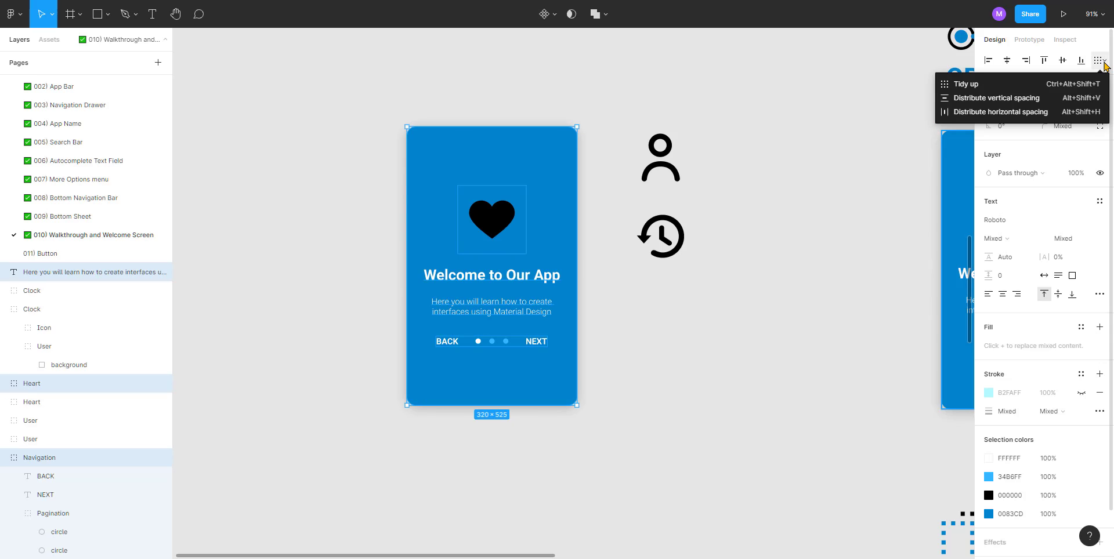
{"action": "left_click", "coordinate": [1000, 102]}
{"action": "key", "text": "ctrl+z"}
{"action": "left_click", "coordinate": [368, 251]}
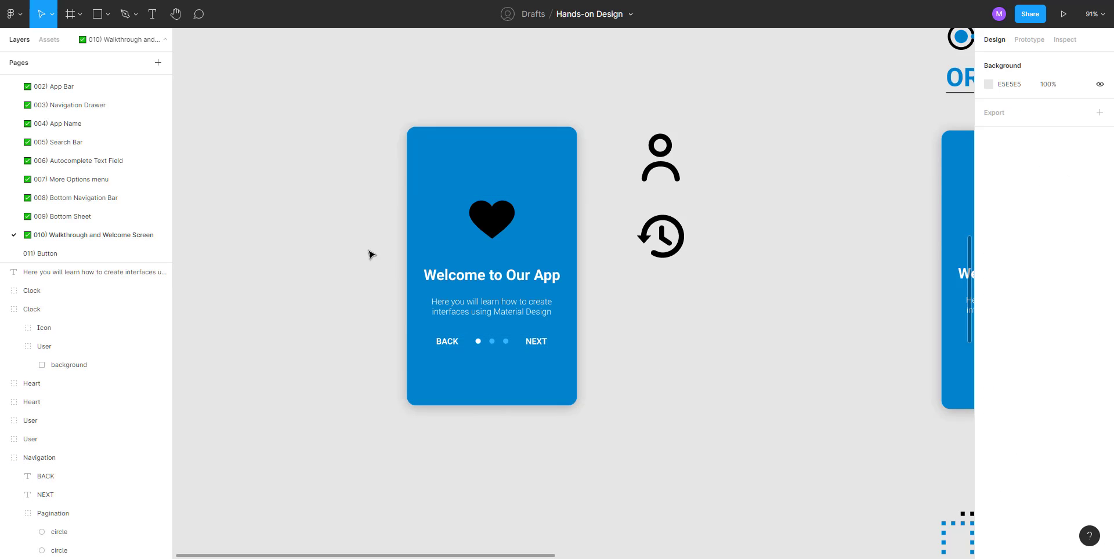
Step: Tidy up the heart icon, title, description and Navigation group into even vertical spacing, leaving the card background out of the selection
{"action": "left_click_drag", "start_coordinate": [317, 215], "coordinate": [589, 361]}
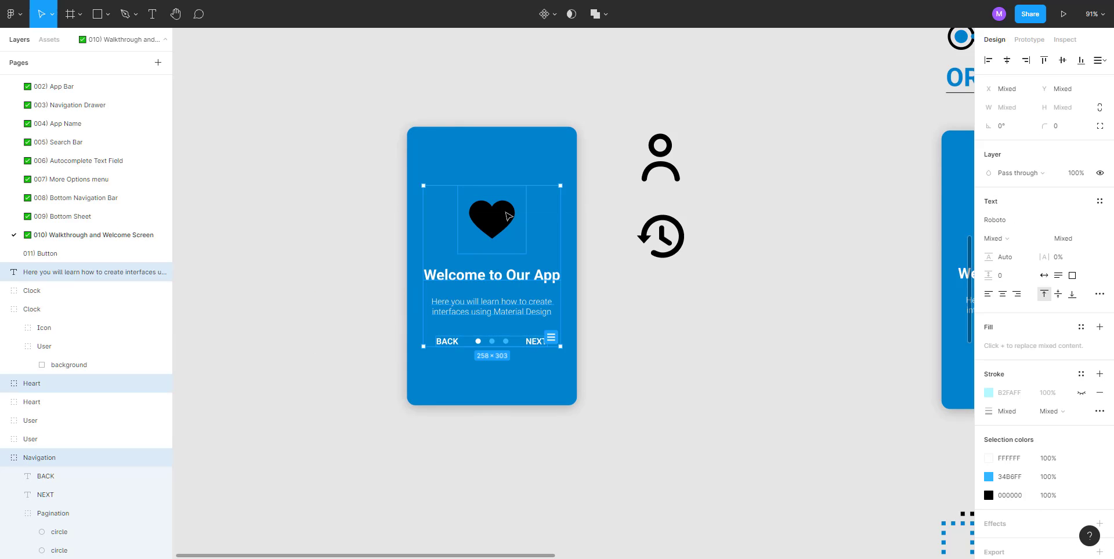
{"action": "left_click_drag", "start_coordinate": [506, 215], "coordinate": [573, 370]}
{"action": "key", "text": "ctrl+z"}
{"action": "left_click", "coordinate": [305, 215]}
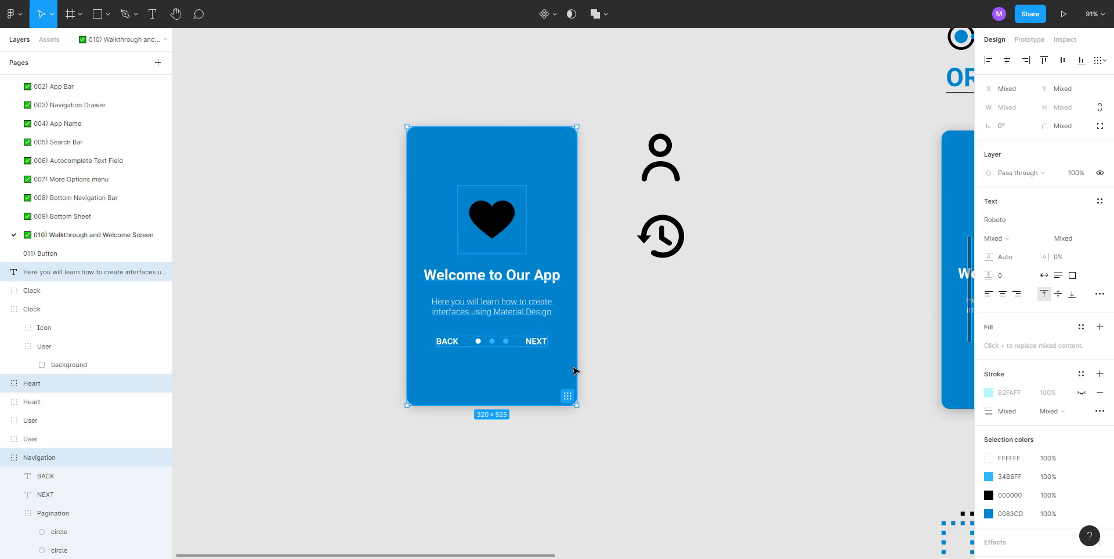
{"action": "left_click", "coordinate": [511, 372], "text": "shift"}
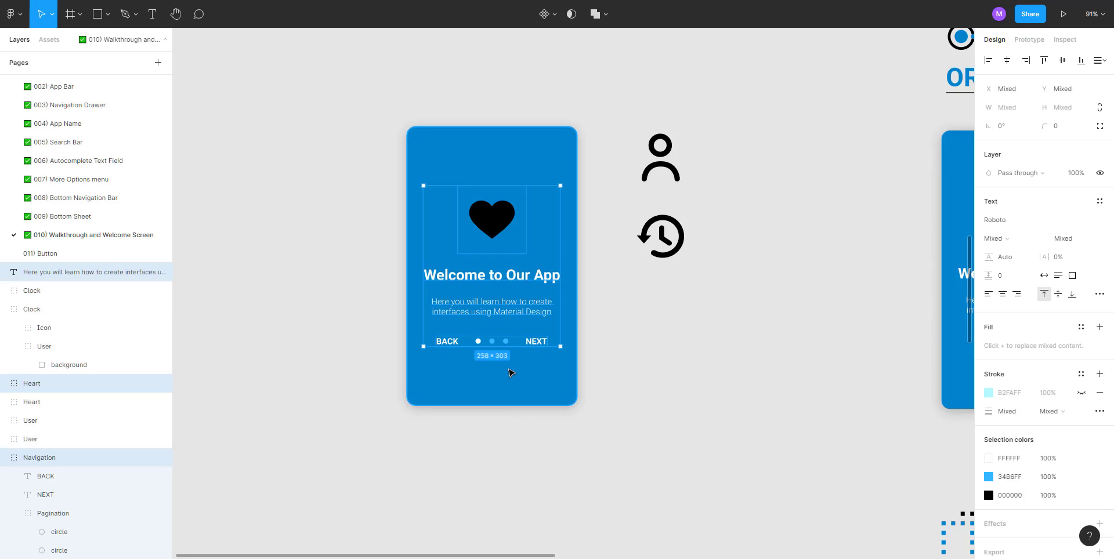
{"action": "left_click", "coordinate": [1098, 60]}
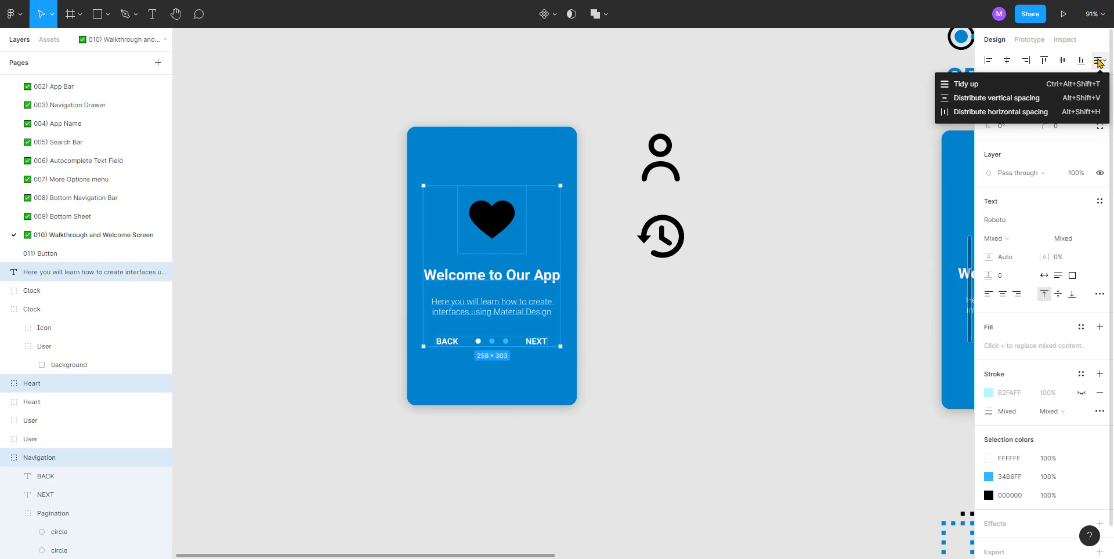
{"action": "left_click", "coordinate": [1030, 86]}
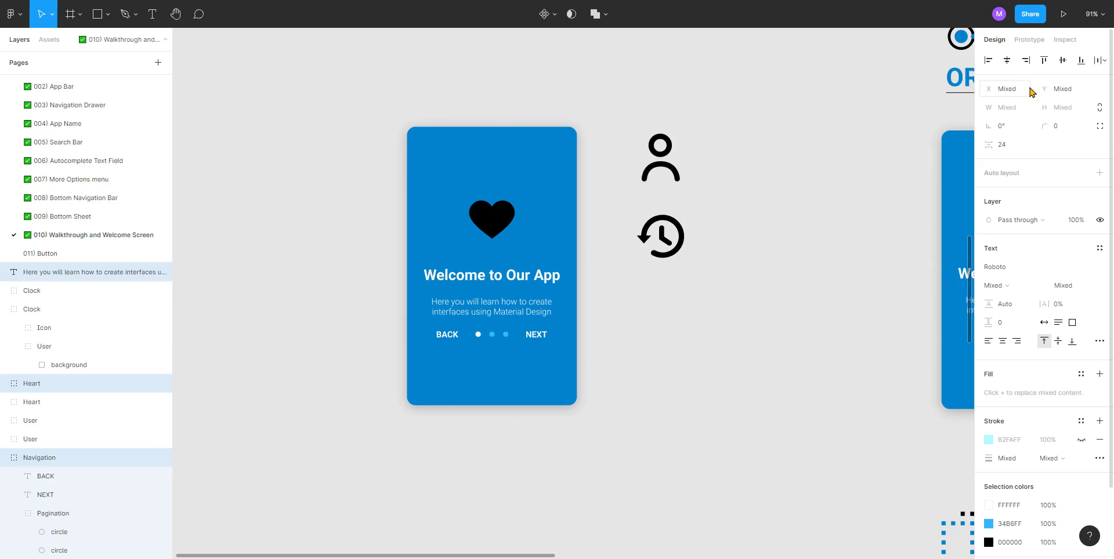
{"action": "left_click", "coordinate": [589, 313]}
Step: Measure the vertical gaps between the card's heart icon, title, description and Navigation group
{"action": "scroll", "coordinate": [509, 289], "scroll_direction": "up", "scroll_amount": 2}
{"action": "left_click", "coordinate": [499, 282]}
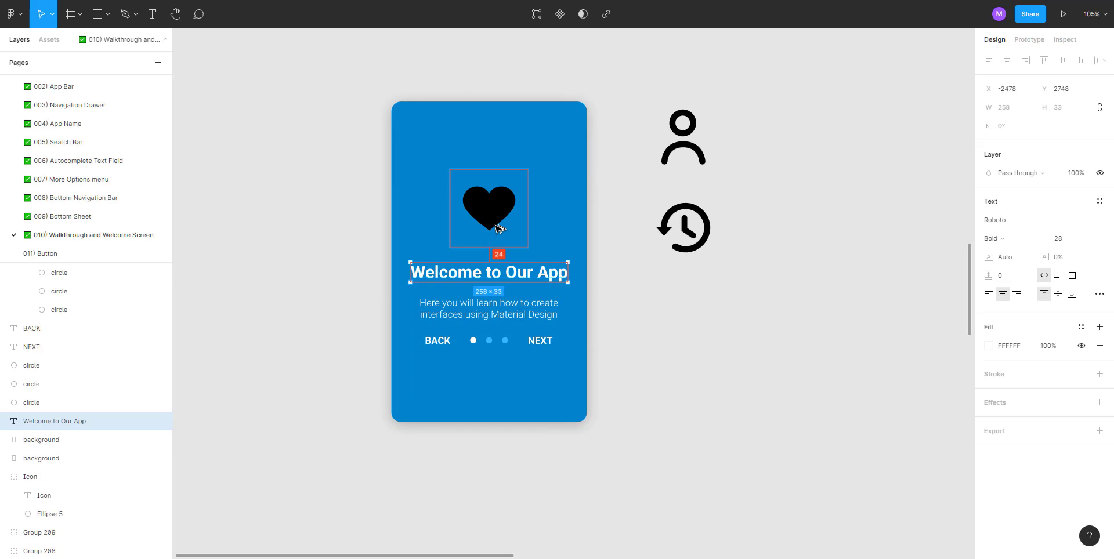
{"action": "left_click", "coordinate": [499, 307]}
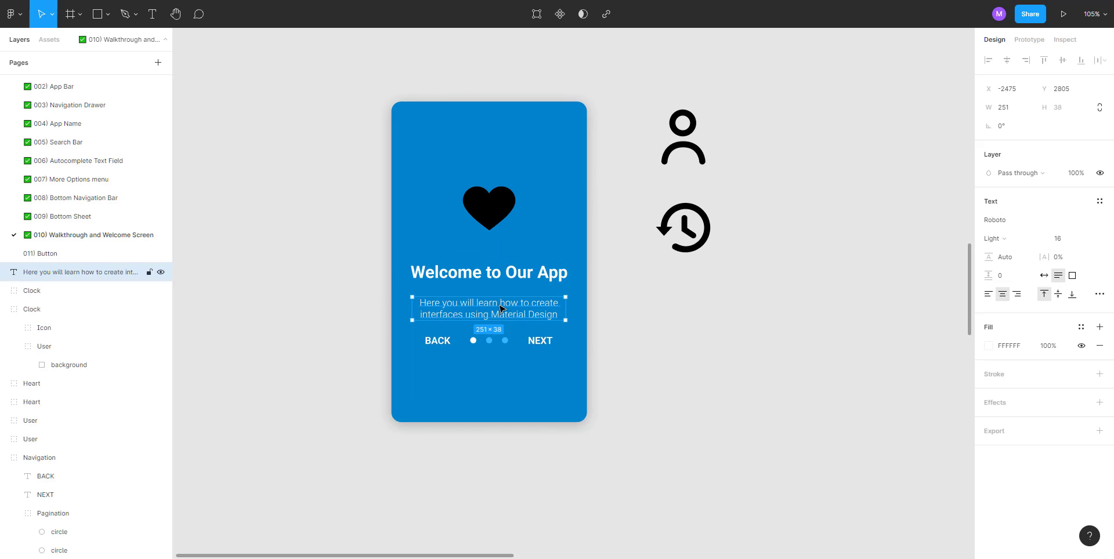
{"action": "left_click", "coordinate": [502, 342]}
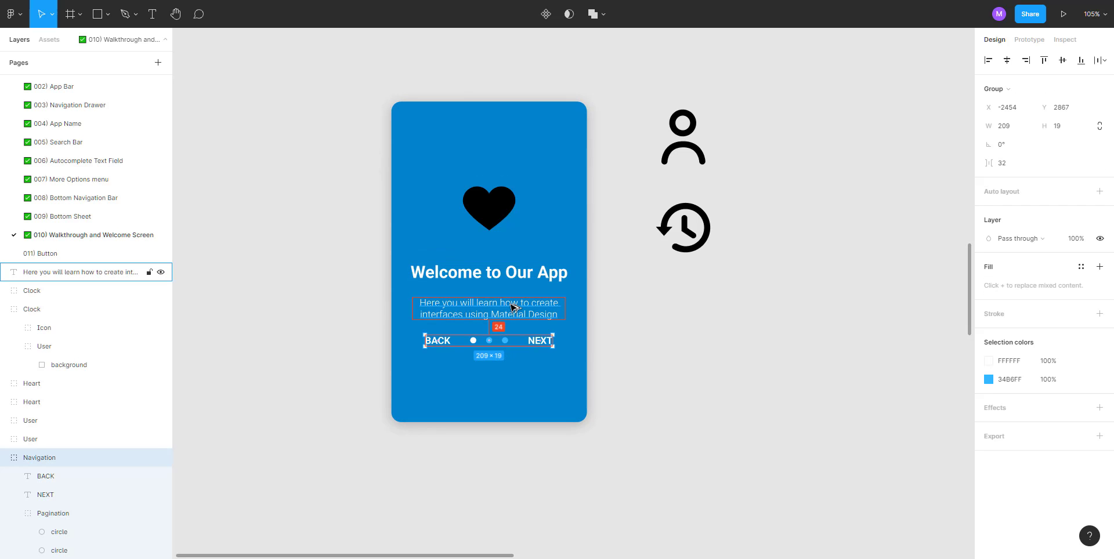
{"action": "scroll", "coordinate": [512, 308], "scroll_direction": "up", "scroll_amount": 2}
{"action": "left_click", "coordinate": [643, 353]}
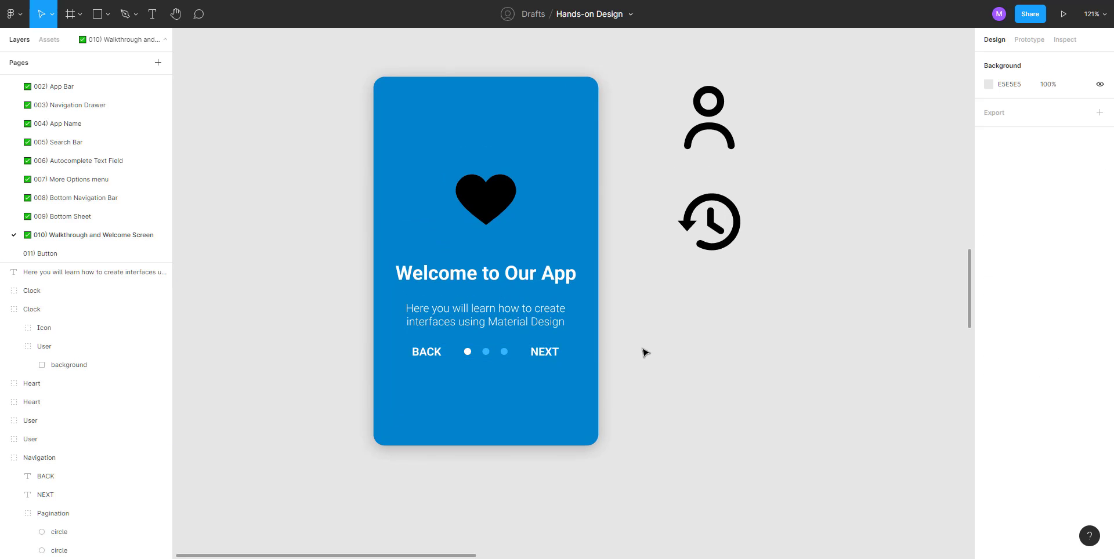
Step: Move the Navigation group 70 px down the card to Y 2937
{"action": "left_click", "coordinate": [553, 356]}
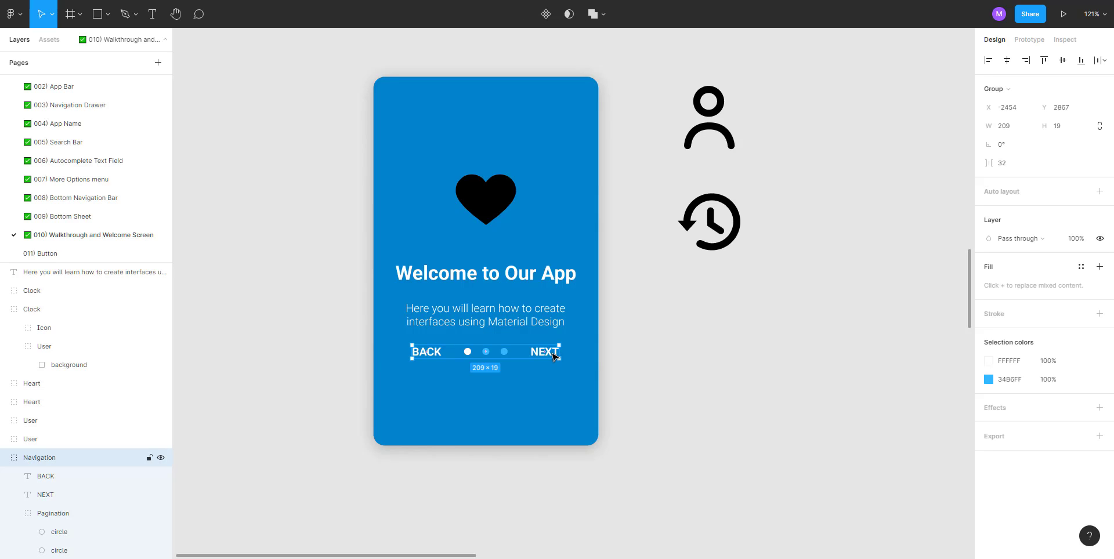
{"action": "key", "text": "shift+Down"}
{"action": "key", "text": "shift+Down"}
{"action": "key", "text": "shift+Down"}
{"action": "key", "text": "shift+Down"}
{"action": "key", "text": "shift+Down"}
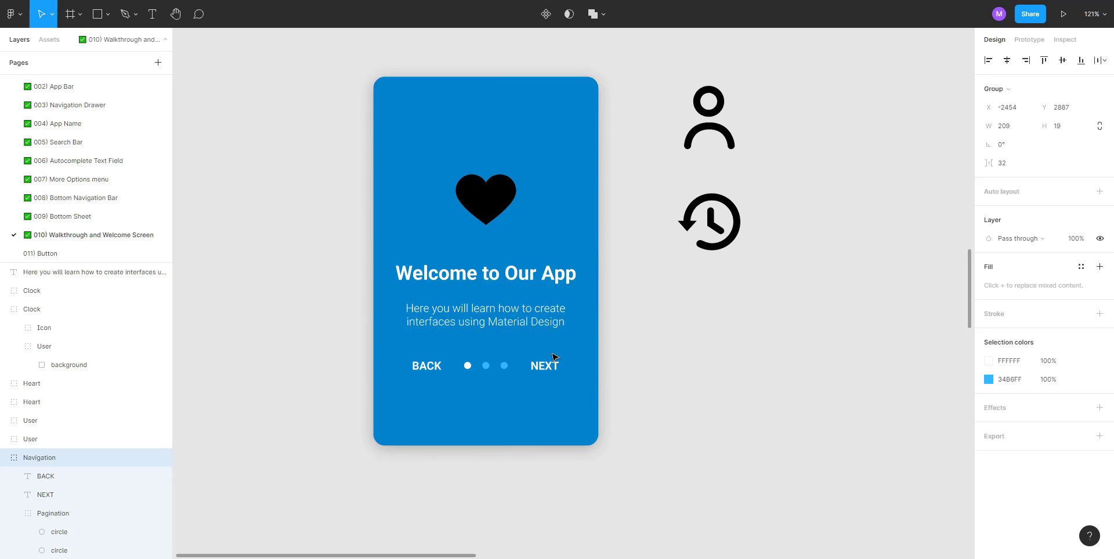
{"action": "key", "text": "shift+Down"}
{"action": "key", "text": "shift+Down"}
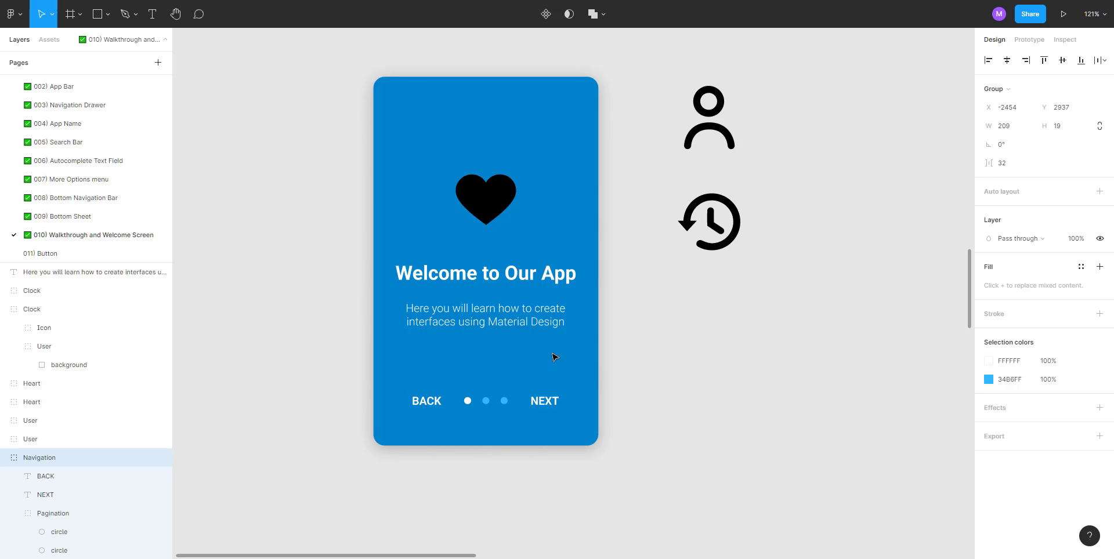
{"action": "left_click", "coordinate": [687, 411]}
Step: Move the BACK text inside the Navigation group 10 px left to X -2464 and check its gap to the pagination dots
{"action": "double_click", "coordinate": [439, 404]}
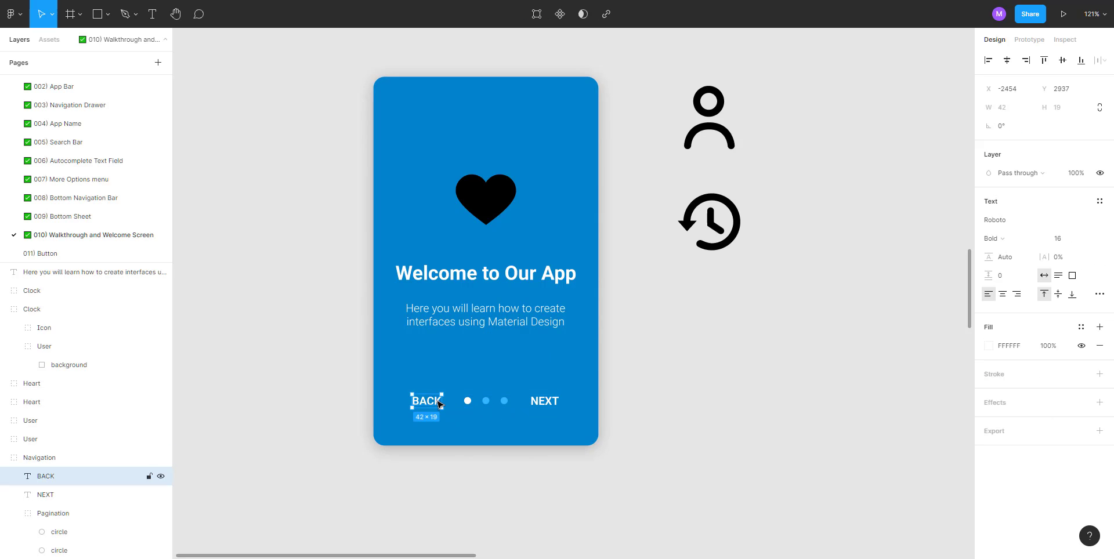
{"action": "key", "text": "alt"}
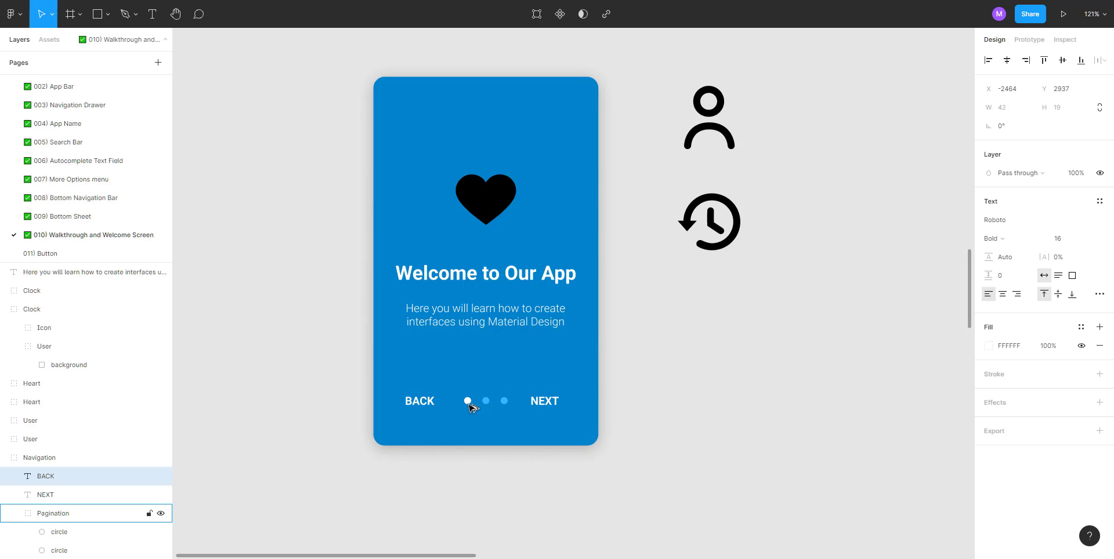
Step: Spread the navigation labels outward on the welcome screen, nudging BACK 10 px left and NEXT 20 px right
{"action": "key", "text": "shift+Left"}
{"action": "key", "text": "shift+Left"}
{"action": "left_click", "coordinate": [87, 494]}
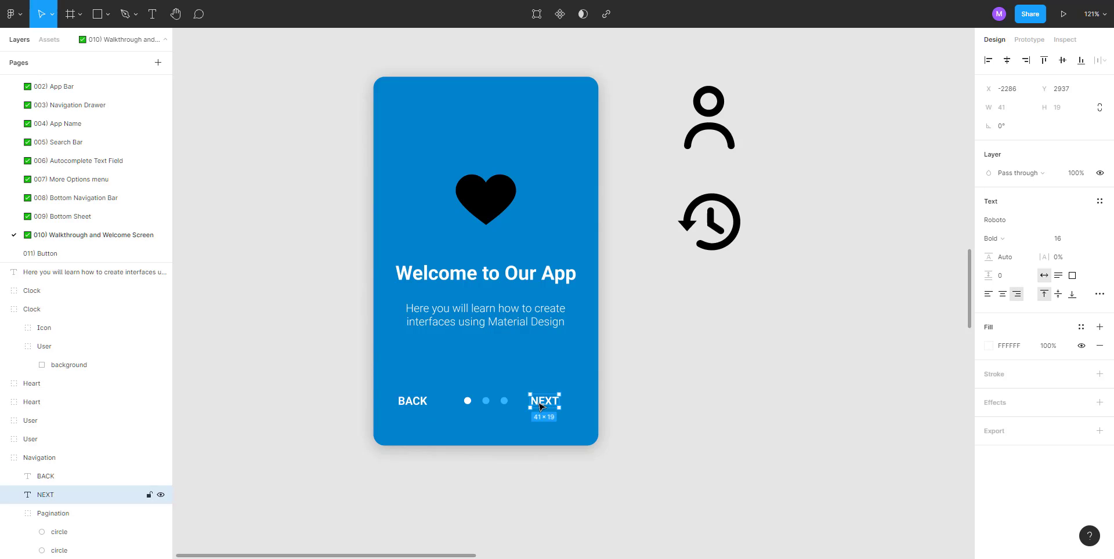
{"action": "key", "text": "shift+Right"}
{"action": "key", "text": "shift+Right"}
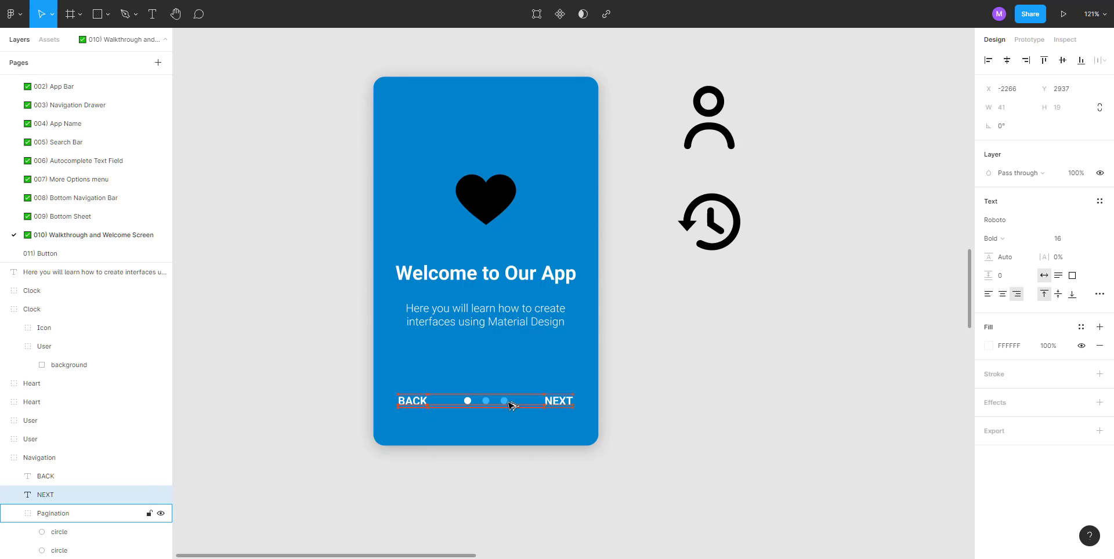
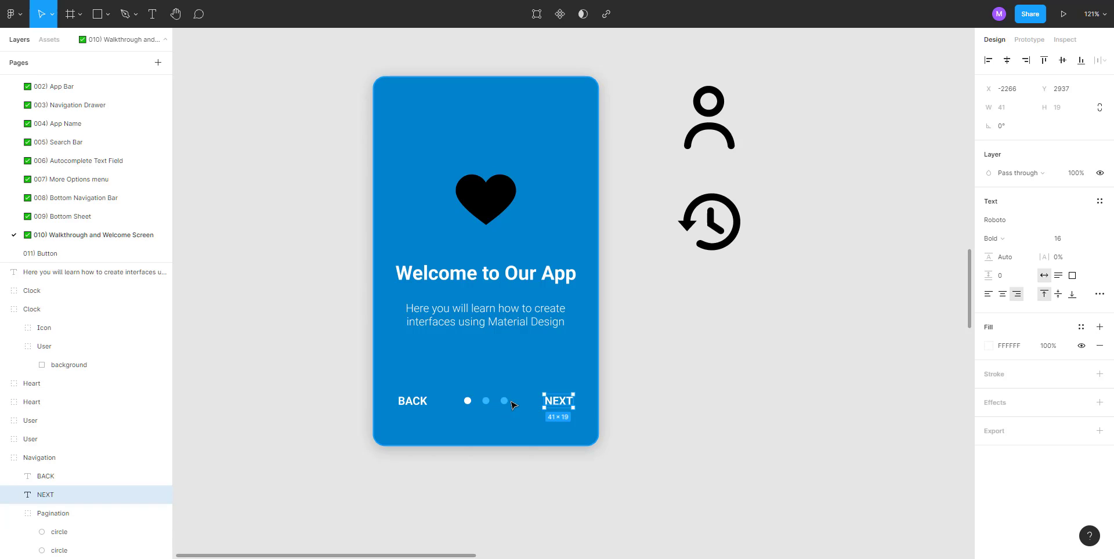
Step: Nudge the description text up so it sits 16 px below the "Welcome to Our App" title
{"action": "left_click", "coordinate": [501, 326]}
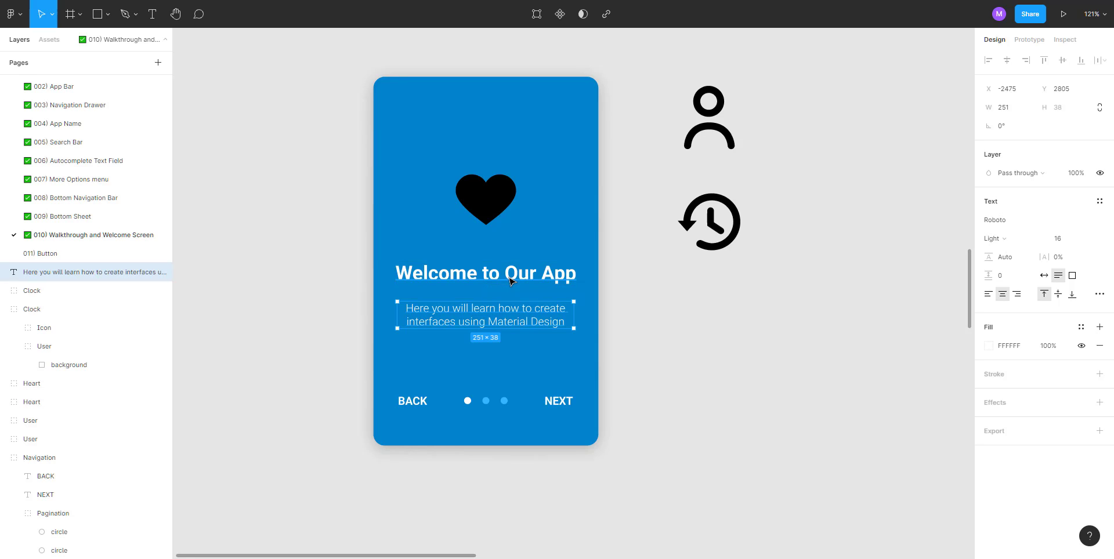
{"action": "key", "text": "shift+Up"}
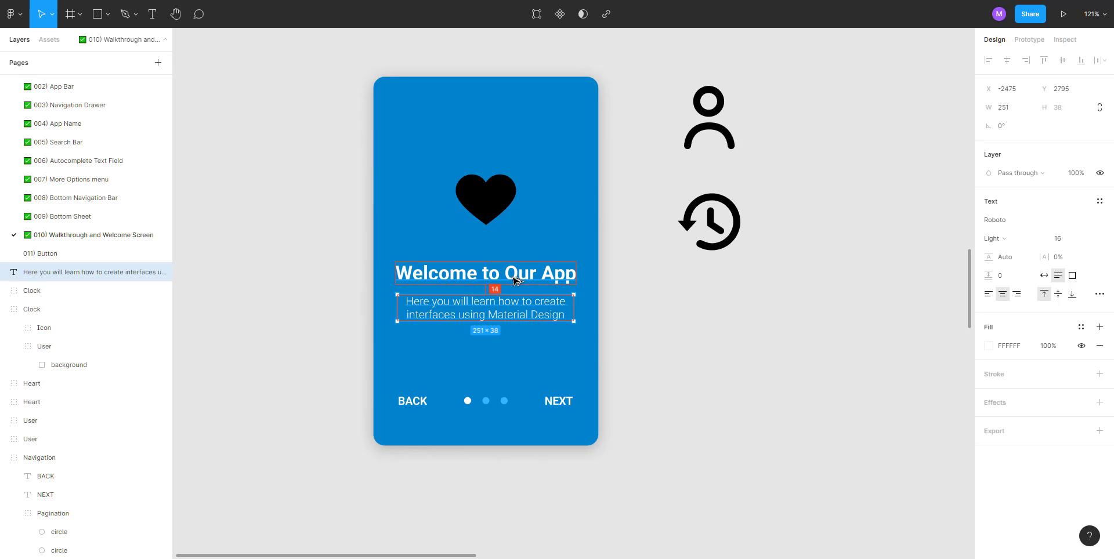
{"action": "key", "text": "Down"}
{"action": "key", "text": "Down"}
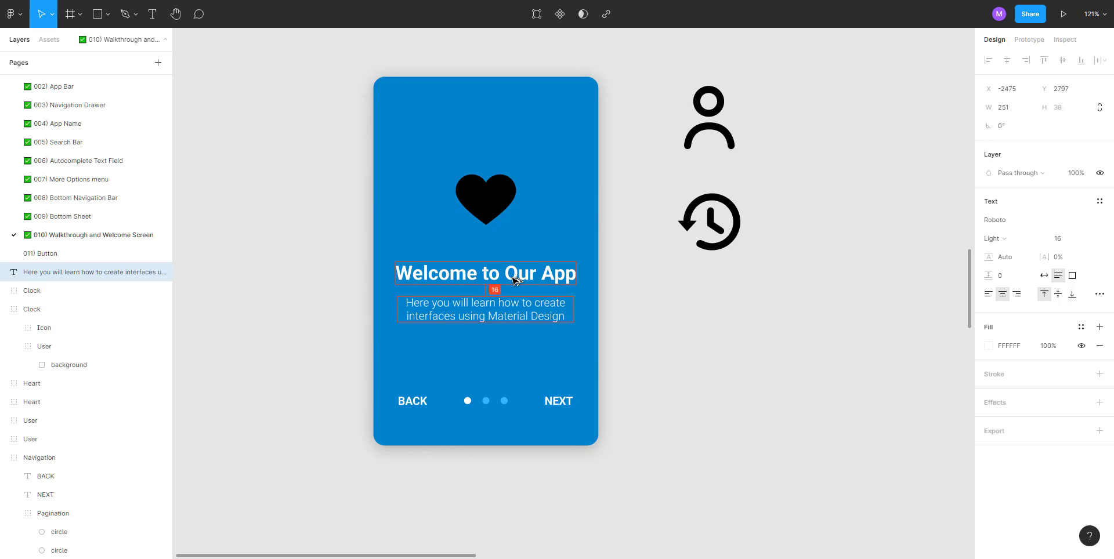
Step: Recolour the black heart icon on the welcome screen with the light pink document colour
{"action": "left_click", "coordinate": [485, 197]}
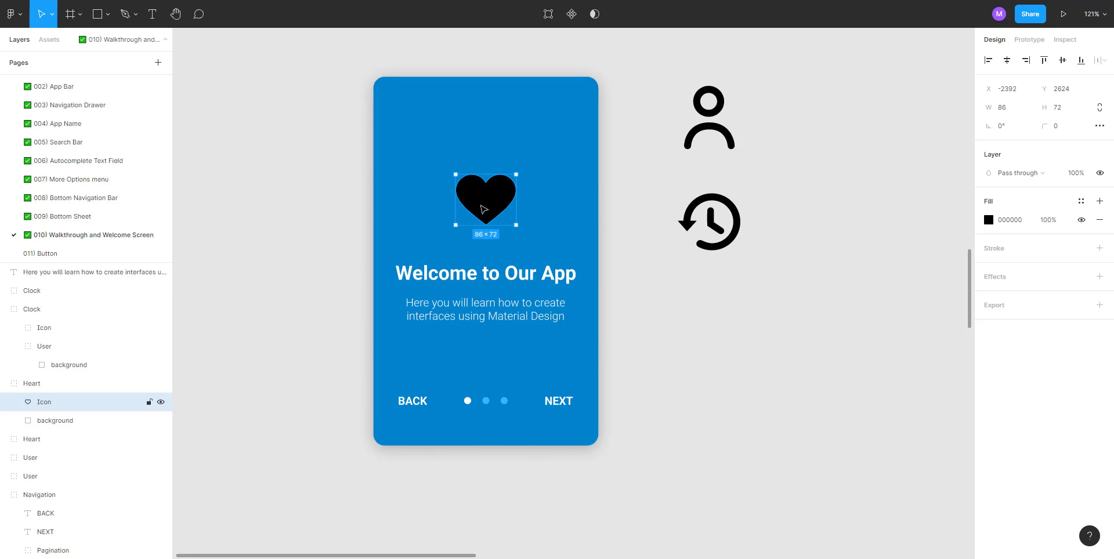
{"action": "left_click", "coordinate": [989, 220]}
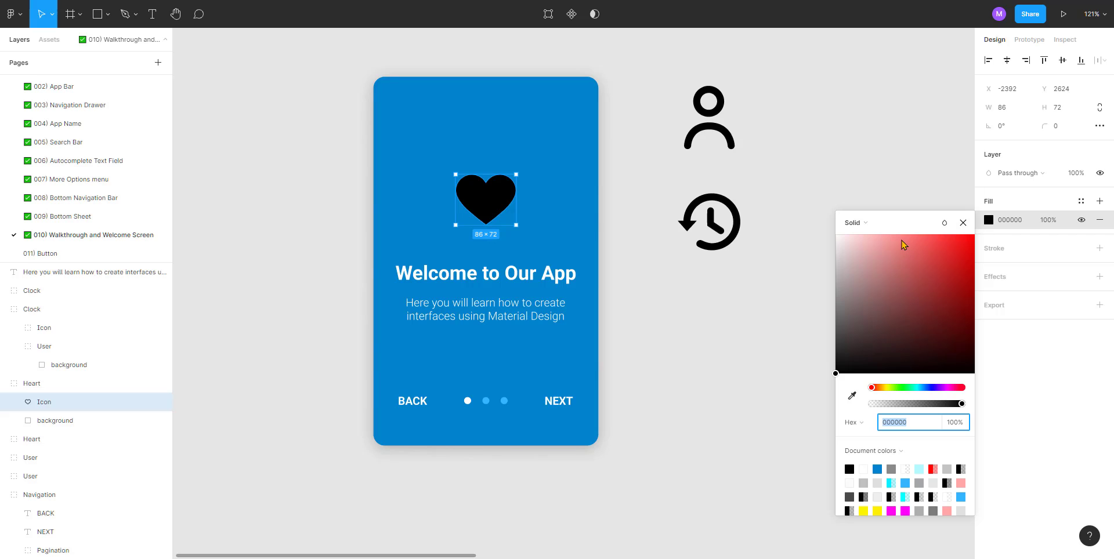
{"action": "left_click", "coordinate": [960, 482]}
{"action": "left_click", "coordinate": [765, 370]}
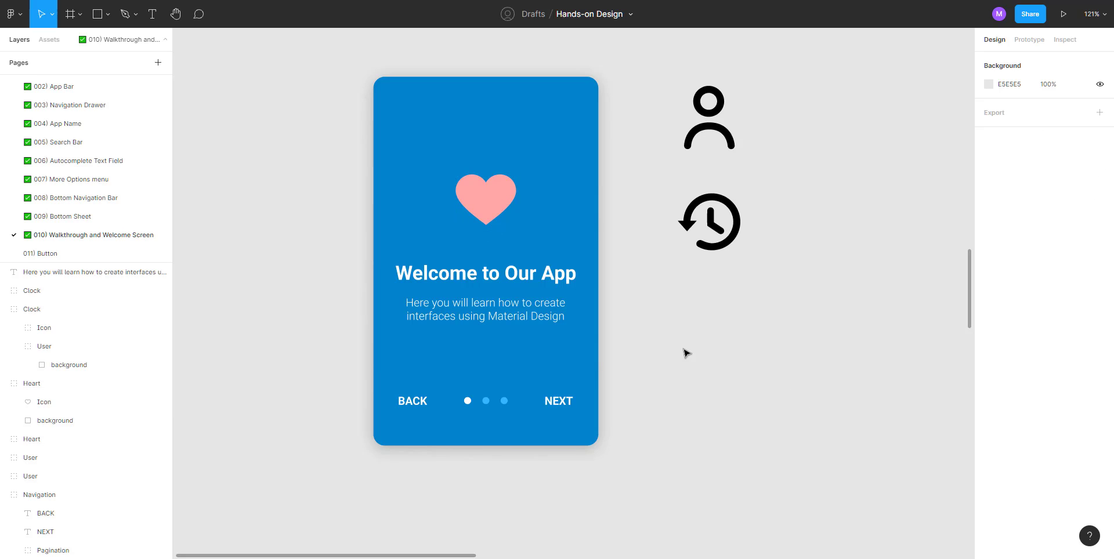
Step: Move the welcome screen together with the user and clock icons down beside the TEMPLATES section
{"action": "scroll", "coordinate": [686, 353], "scroll_direction": "down", "scroll_amount": 5}
{"action": "left_click_drag", "start_coordinate": [687, 353], "coordinate": [492, 280]}
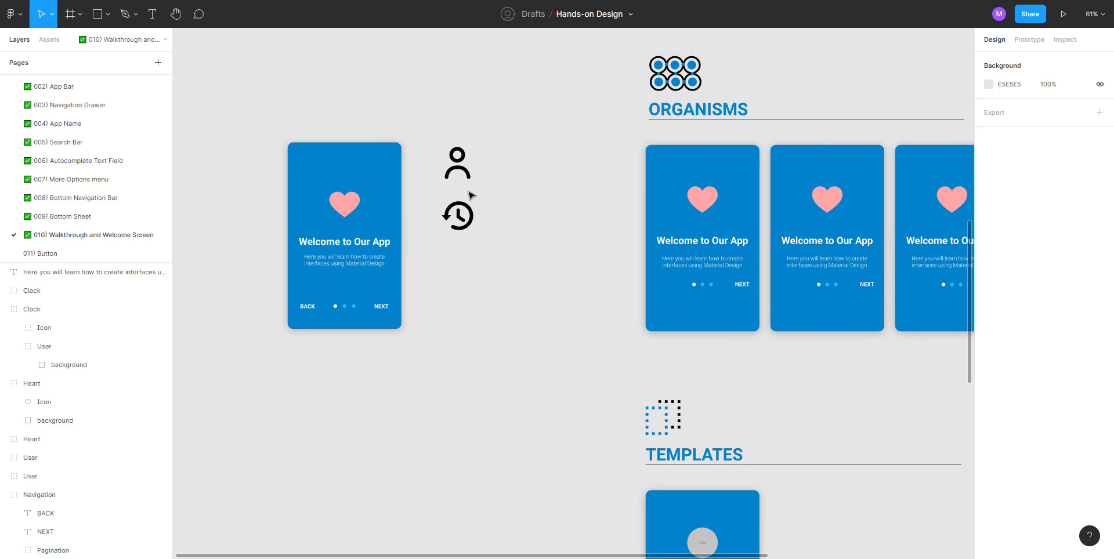
{"action": "left_click_drag", "start_coordinate": [435, 138], "coordinate": [522, 275]}
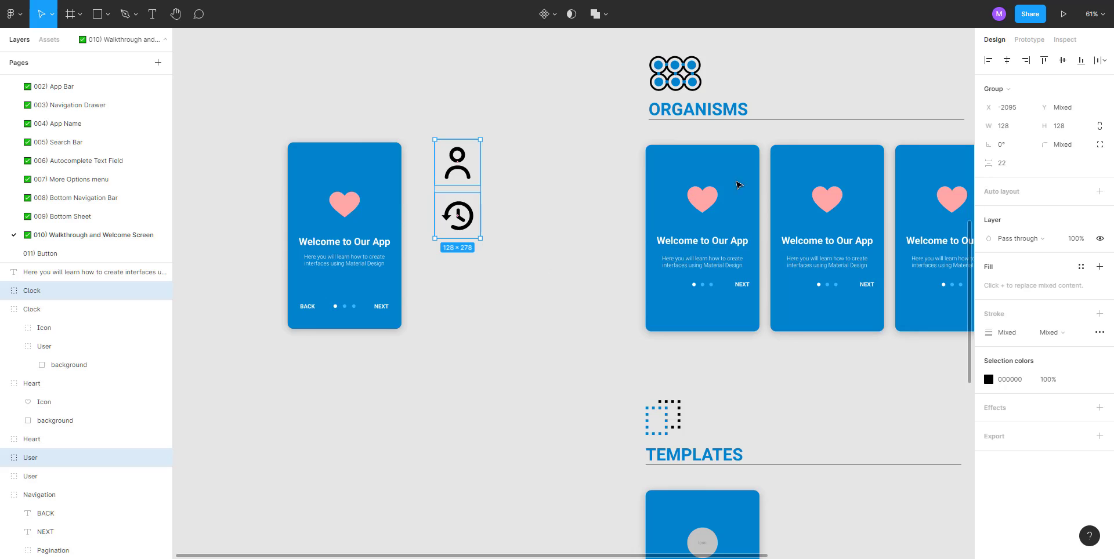
{"action": "scroll", "coordinate": [626, 299], "scroll_direction": "right", "scroll_amount": 2}
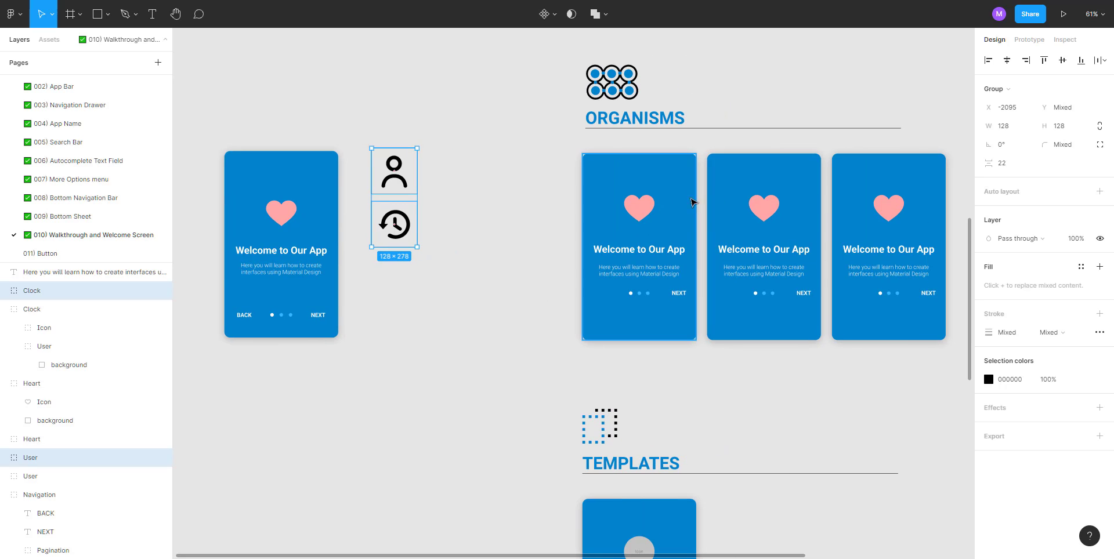
{"action": "scroll", "coordinate": [583, 276], "scroll_direction": "down", "scroll_amount": 3}
{"action": "scroll", "coordinate": [582, 276], "scroll_direction": "left", "scroll_amount": 3}
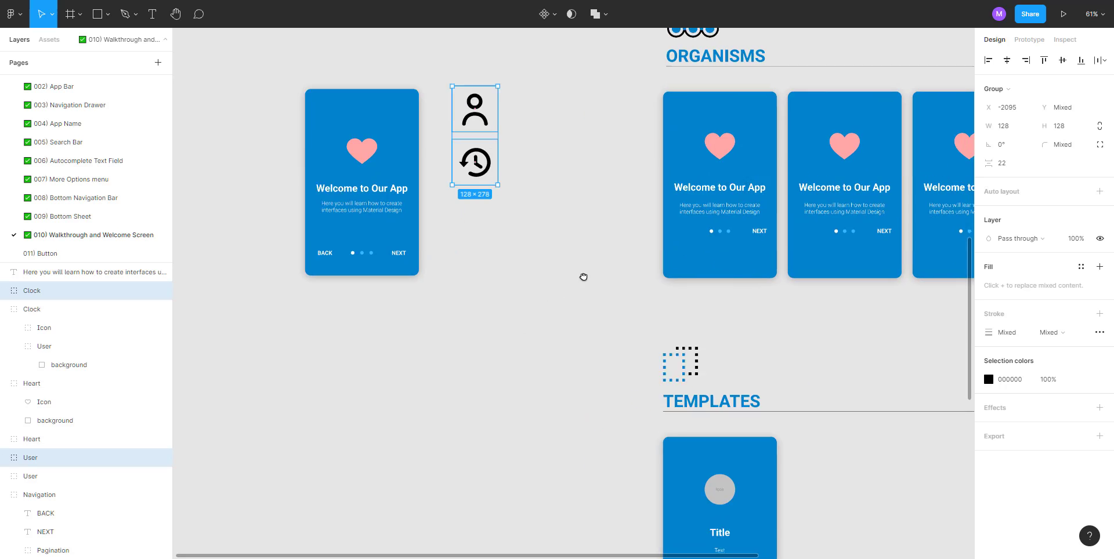
{"action": "left_click_drag", "start_coordinate": [268, 58], "coordinate": [502, 284]}
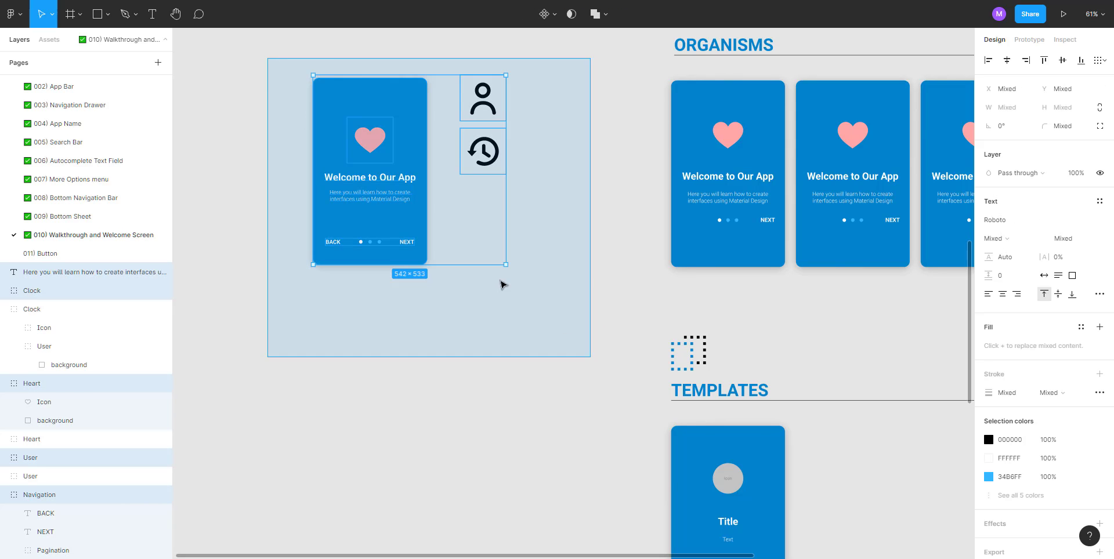
{"action": "left_click_drag", "start_coordinate": [405, 157], "coordinate": [405, 466]}
{"action": "left_click", "coordinate": [513, 291]}
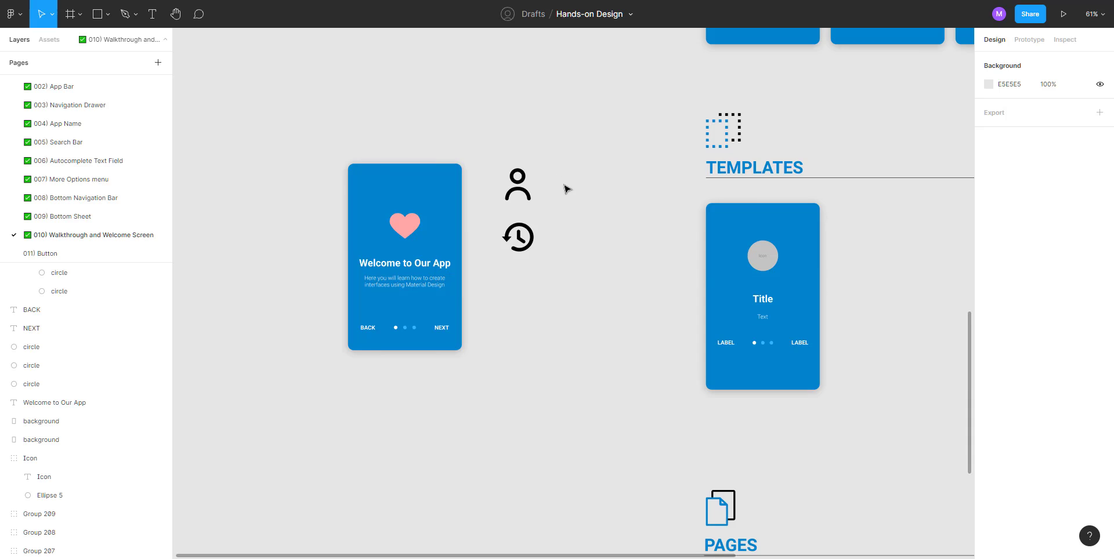
Step: Move the welcome screen and its two spare icons closer to the template card, roughly level with it
{"action": "scroll", "coordinate": [577, 211], "scroll_direction": "up", "scroll_amount": 2, "text": "ctrl"}
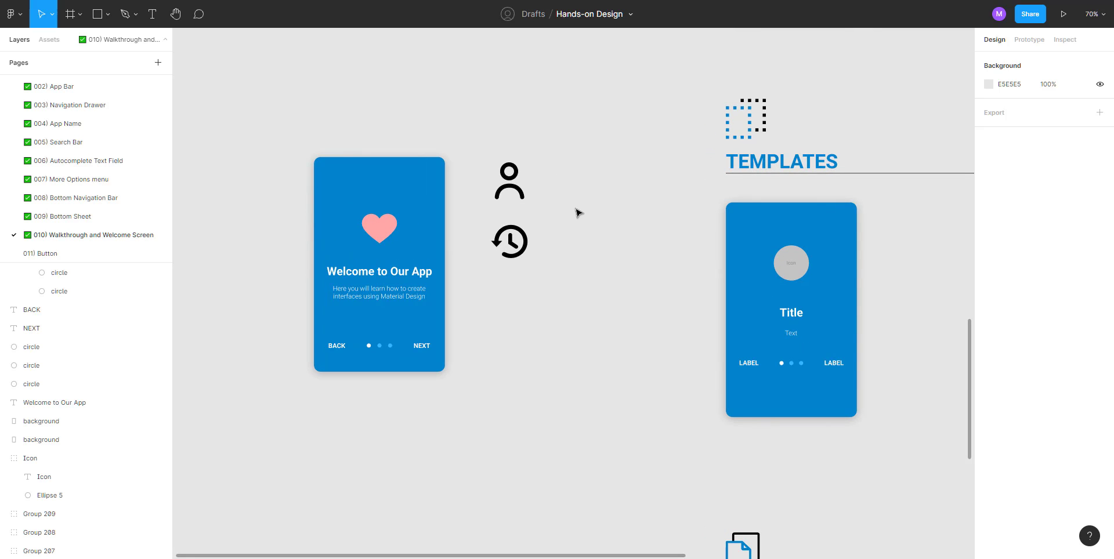
{"action": "scroll", "coordinate": [525, 296], "scroll_direction": "right", "scroll_amount": 2}
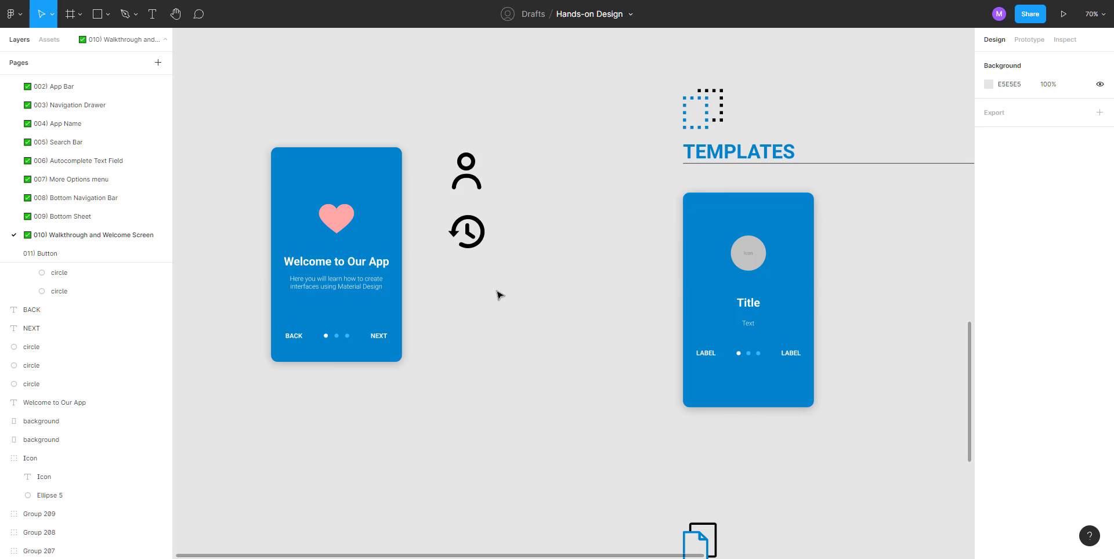
{"action": "left_click_drag", "start_coordinate": [237, 111], "coordinate": [559, 444]}
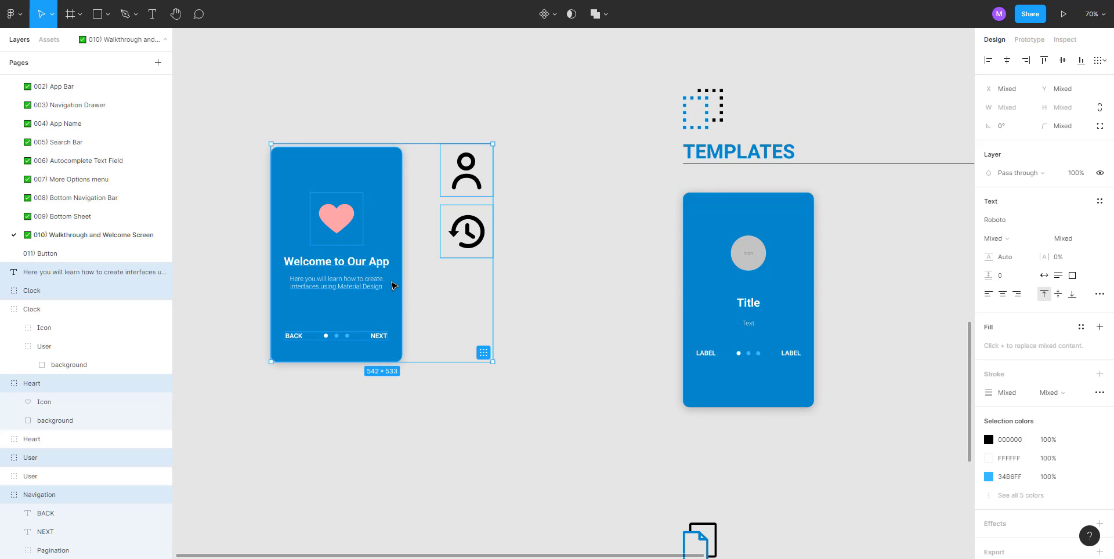
{"action": "left_click_drag", "start_coordinate": [380, 257], "coordinate": [518, 305]}
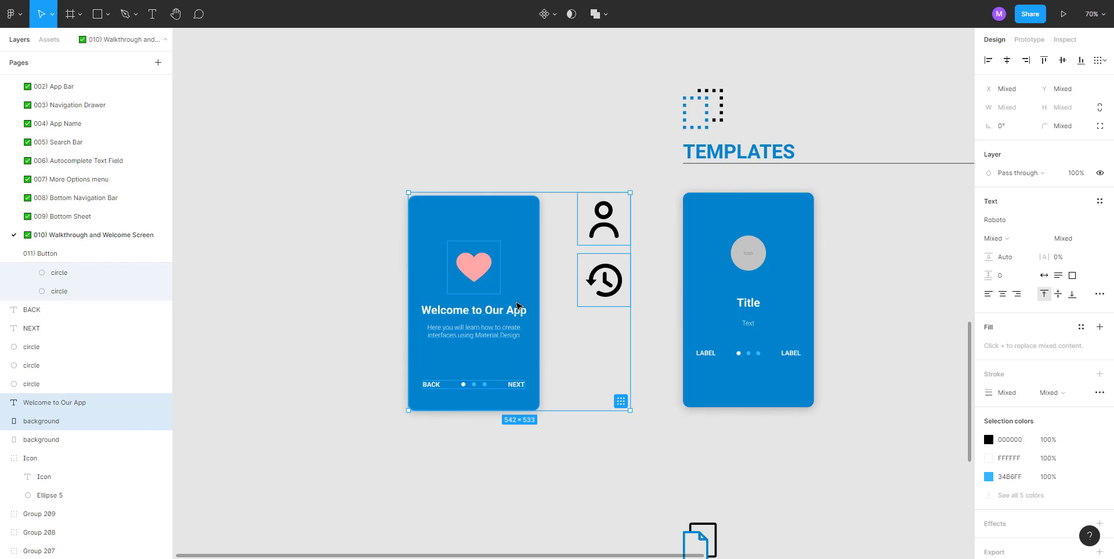
{"action": "scroll", "coordinate": [601, 297], "scroll_direction": "up", "scroll_amount": 5}
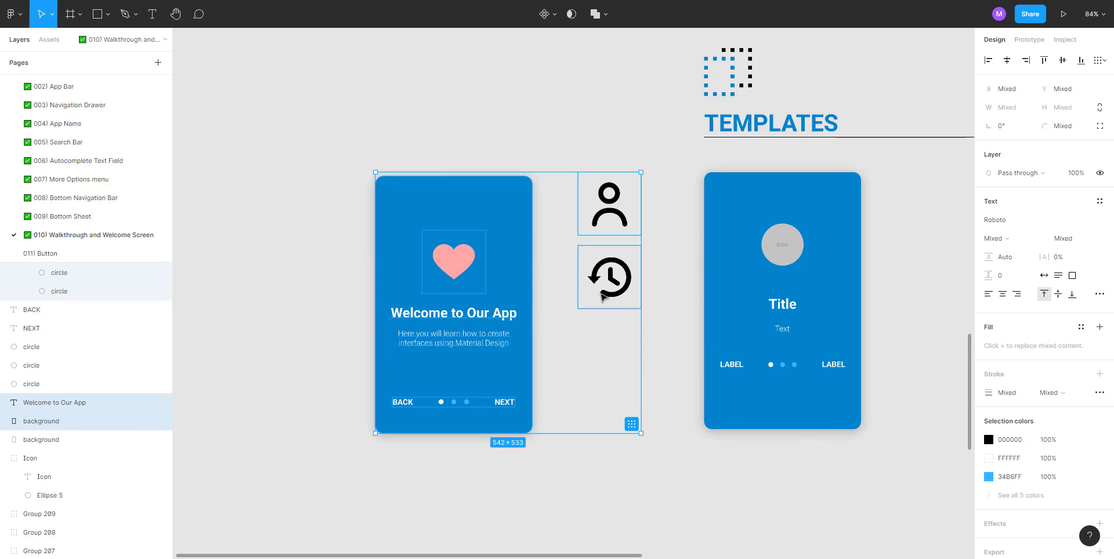
{"action": "left_click", "coordinate": [688, 343]}
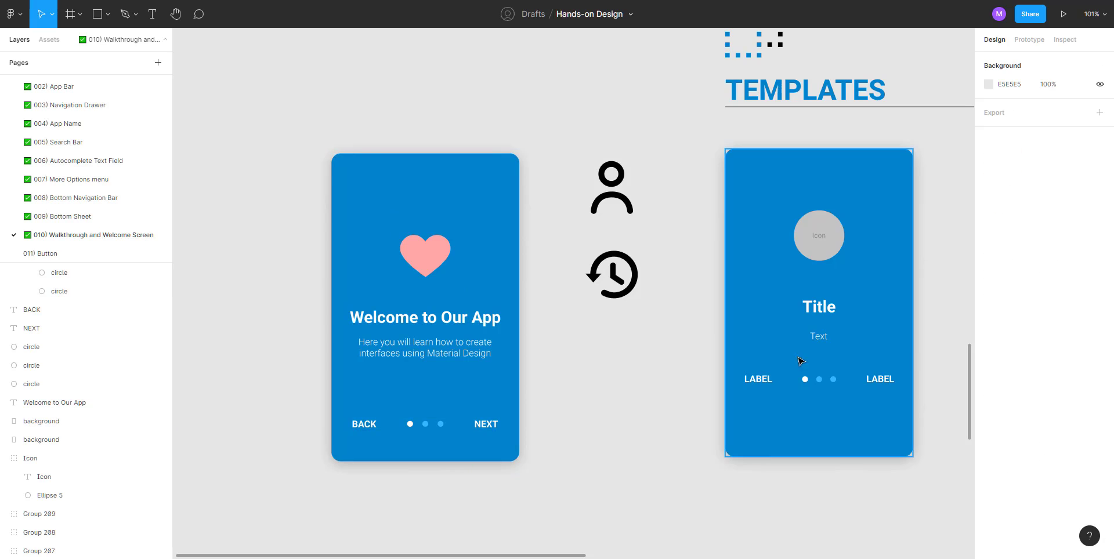
{"action": "left_click", "coordinate": [828, 242]}
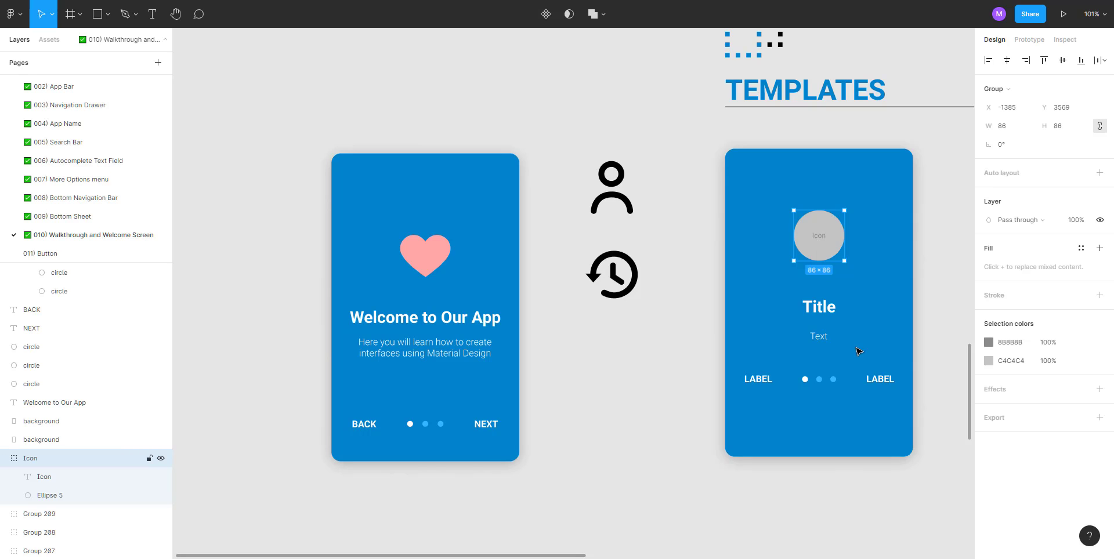
{"action": "left_click", "coordinate": [821, 312]}
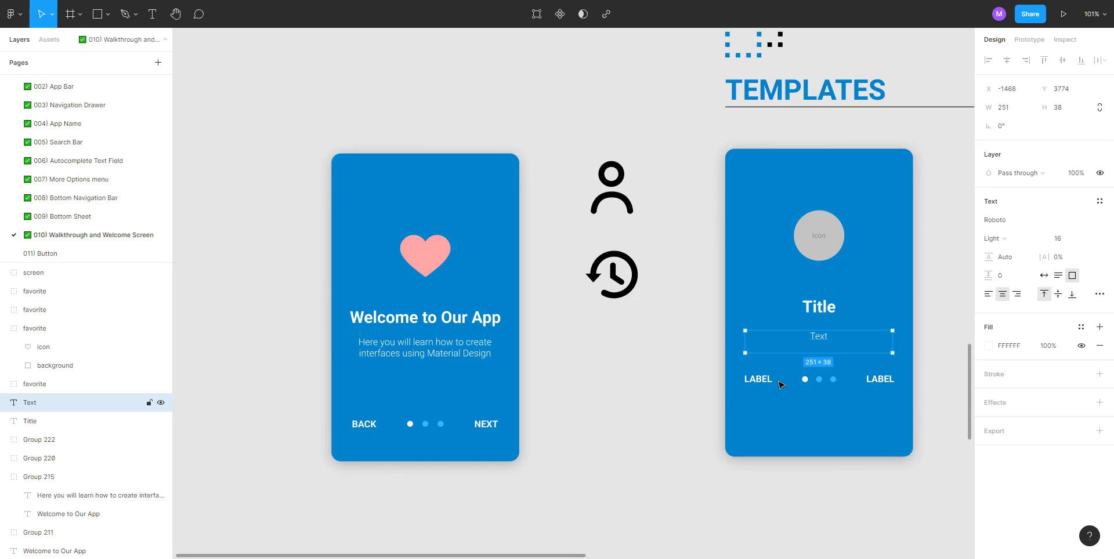
{"action": "left_click", "coordinate": [758, 381]}
{"action": "left_click", "coordinate": [668, 397]}
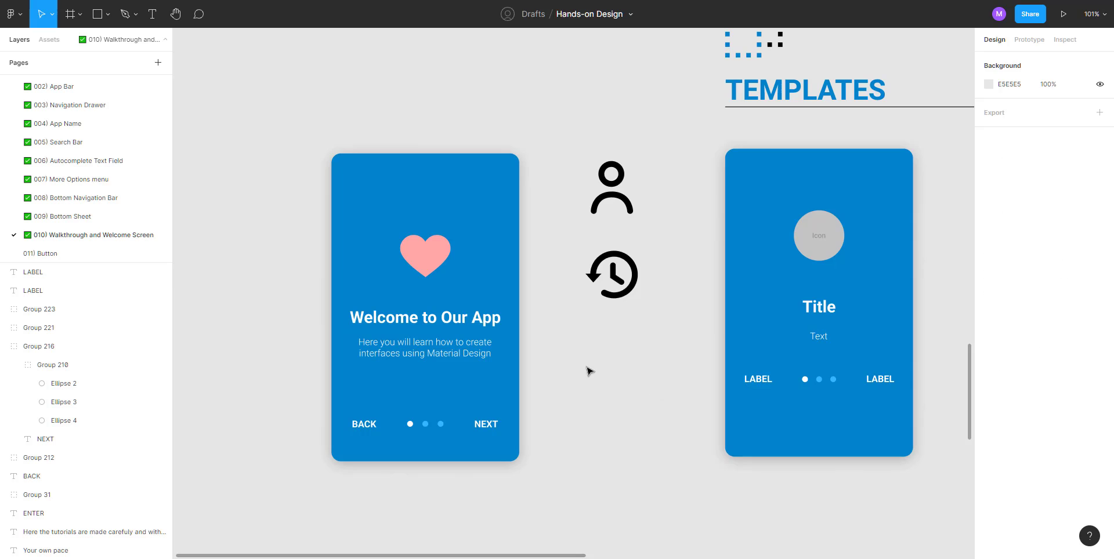
Step: Duplicate the complete template card and place the copy beside the original under TEMPLATES
{"action": "left_click_drag", "start_coordinate": [664, 346], "coordinate": [364, 339]}
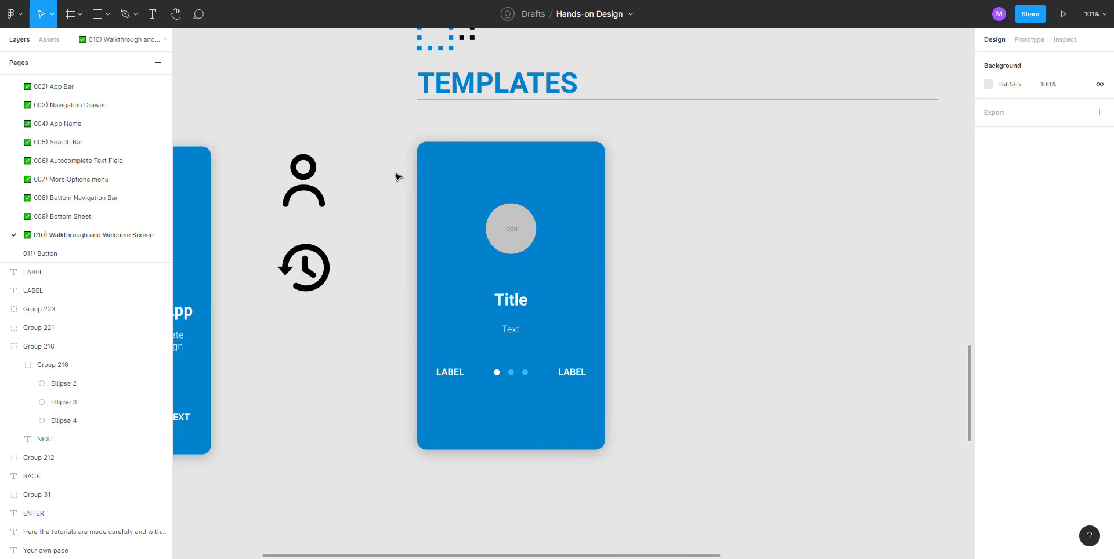
{"action": "mouse_move", "coordinate": [392, 133]}
{"action": "left_mouse_down"}
{"action": "mouse_move", "coordinate": [653, 485]}
{"action": "mouse_move", "coordinate": [625, 457]}
{"action": "left_mouse_up"}
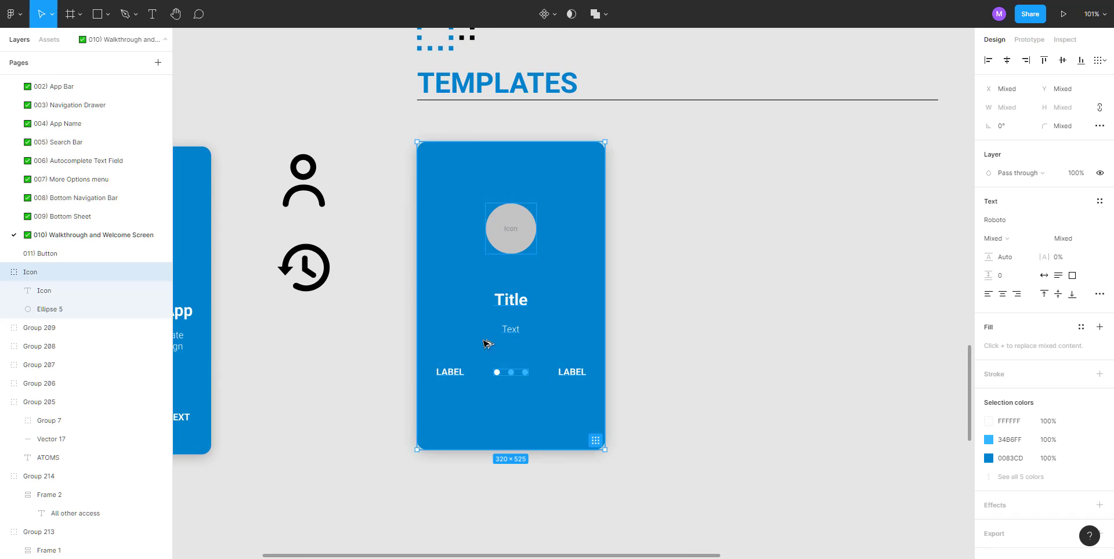
{"action": "left_click_drag", "start_coordinate": [475, 344], "coordinate": [702, 345]}
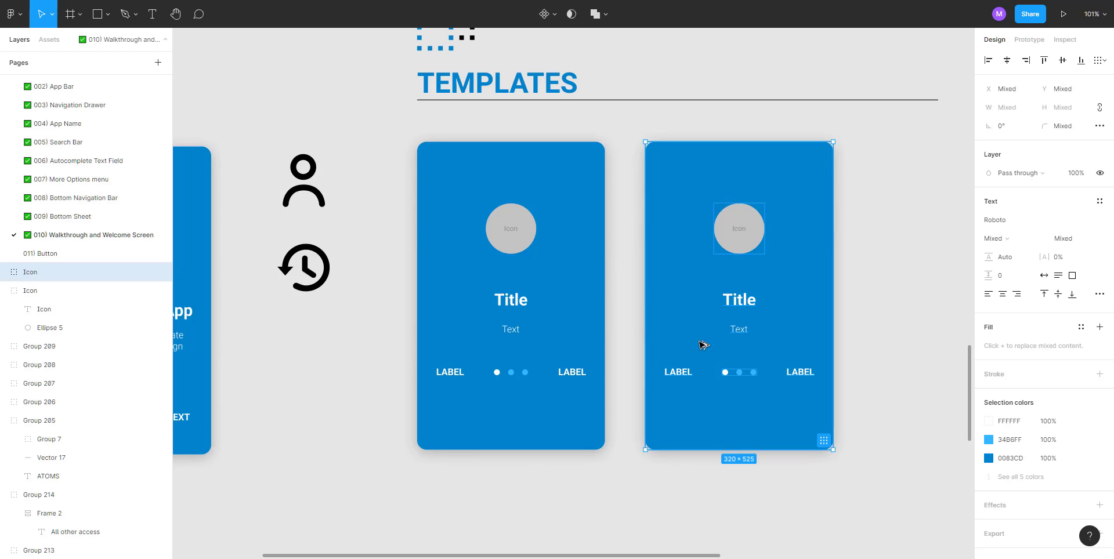
Step: Turn the duplicated template card into a single component named Walkthrough
{"action": "left_click_drag", "start_coordinate": [869, 123], "coordinate": [633, 478]}
{"action": "left_click", "coordinate": [548, 14]}
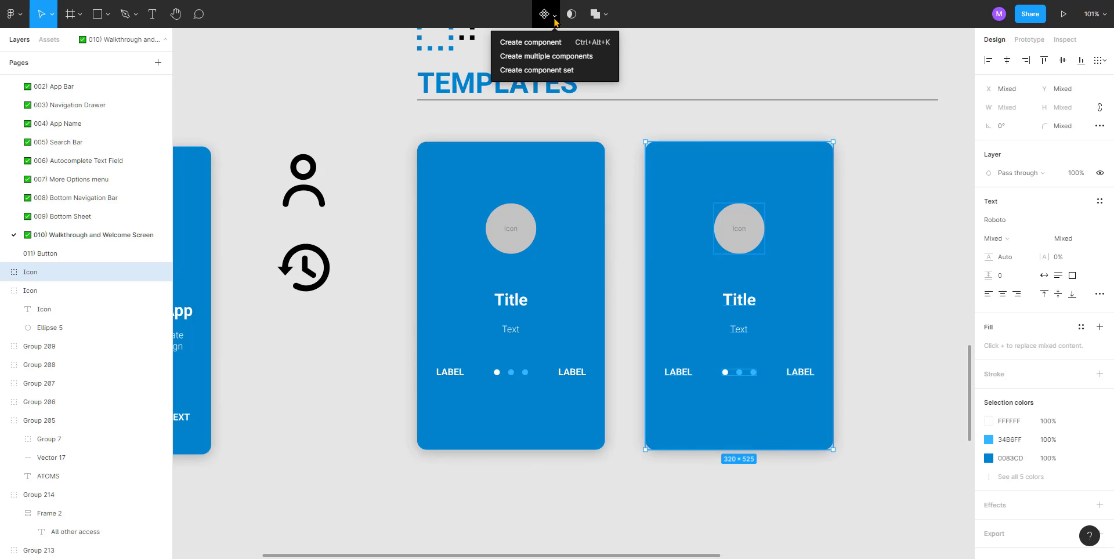
{"action": "left_click", "coordinate": [550, 45]}
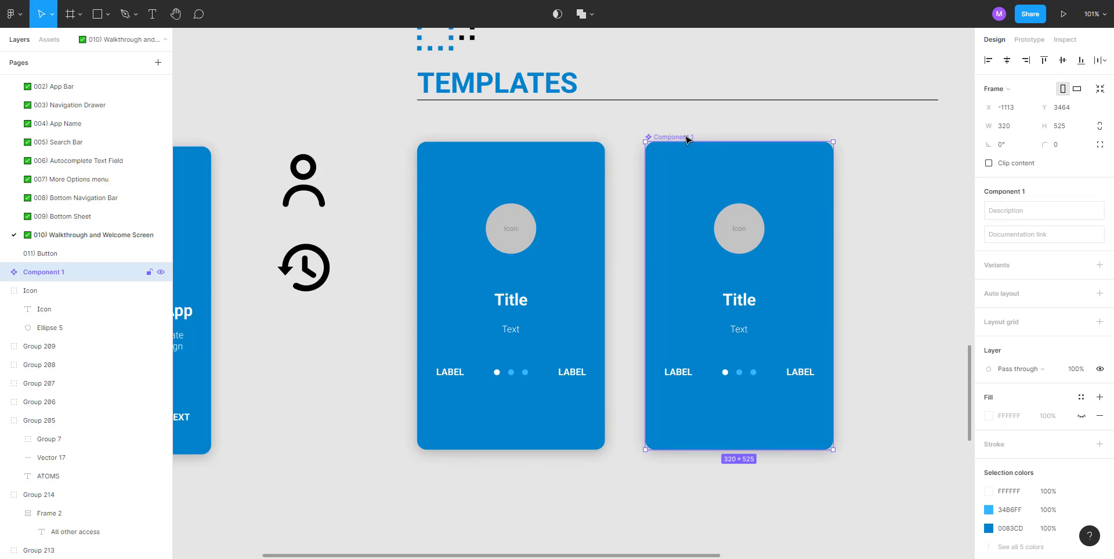
{"action": "double_click", "coordinate": [75, 274]}
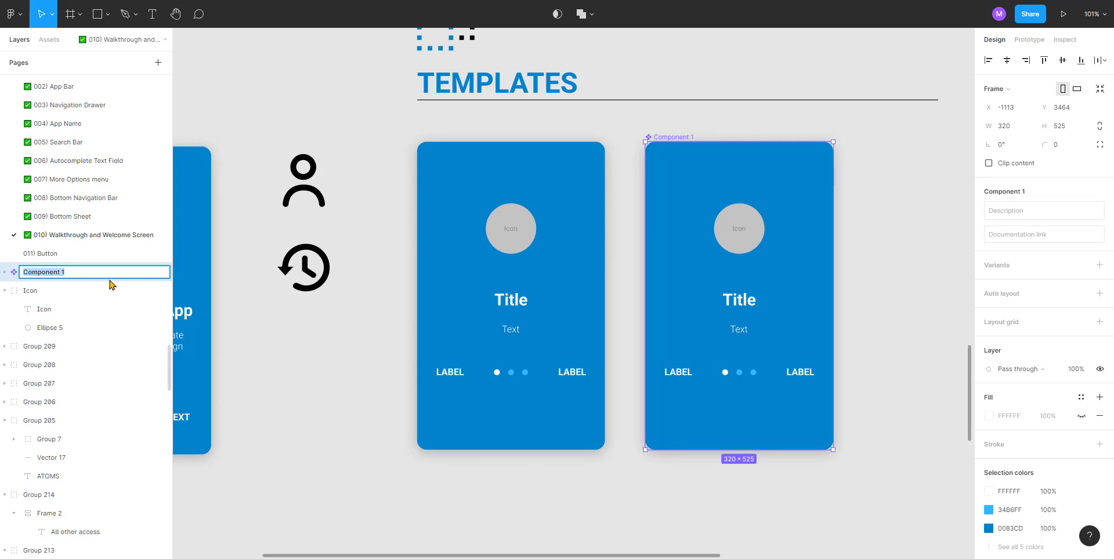
{"action": "type", "text": "Walkthrough"}
{"action": "left_click", "coordinate": [347, 143]}
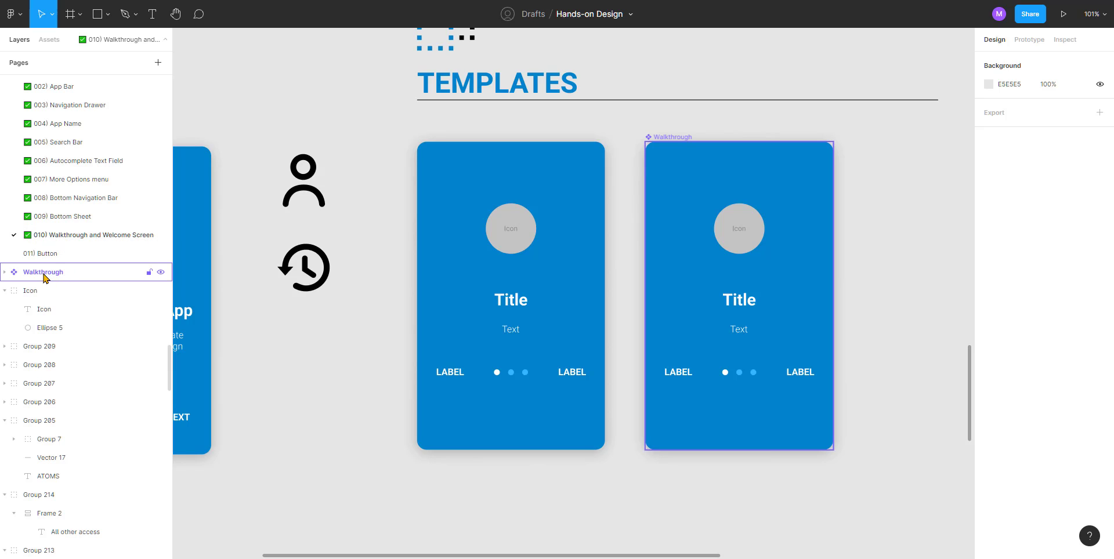
Step: Add a new page named Components to the file
{"action": "scroll", "coordinate": [383, 204], "scroll_direction": "down", "scroll_amount": 2}
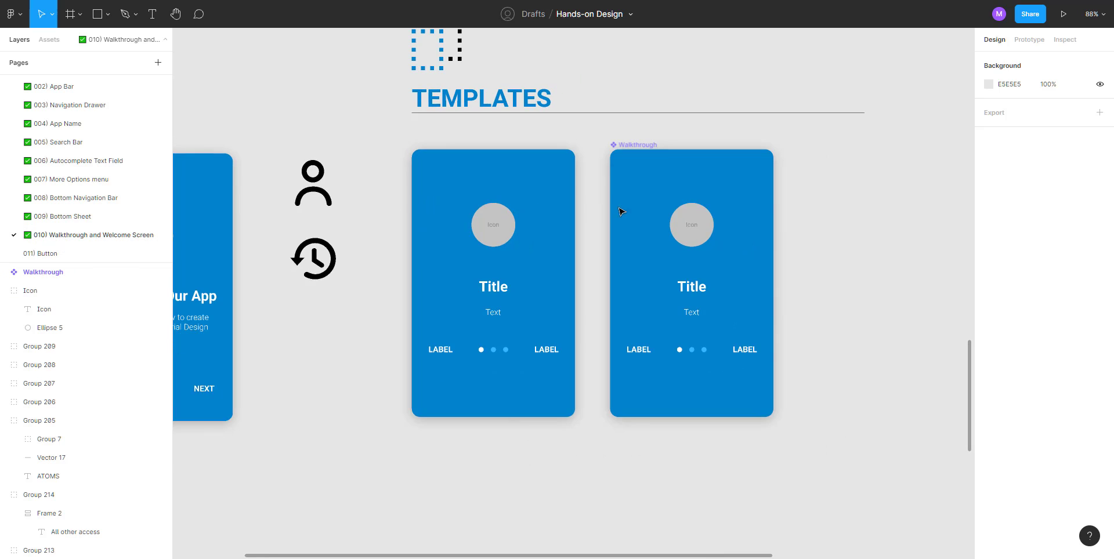
{"action": "left_click", "coordinate": [650, 209]}
{"action": "scroll", "coordinate": [650, 208], "scroll_direction": "right", "scroll_amount": 2}
{"action": "scroll", "coordinate": [552, 241], "scroll_direction": "down", "scroll_amount": 2}
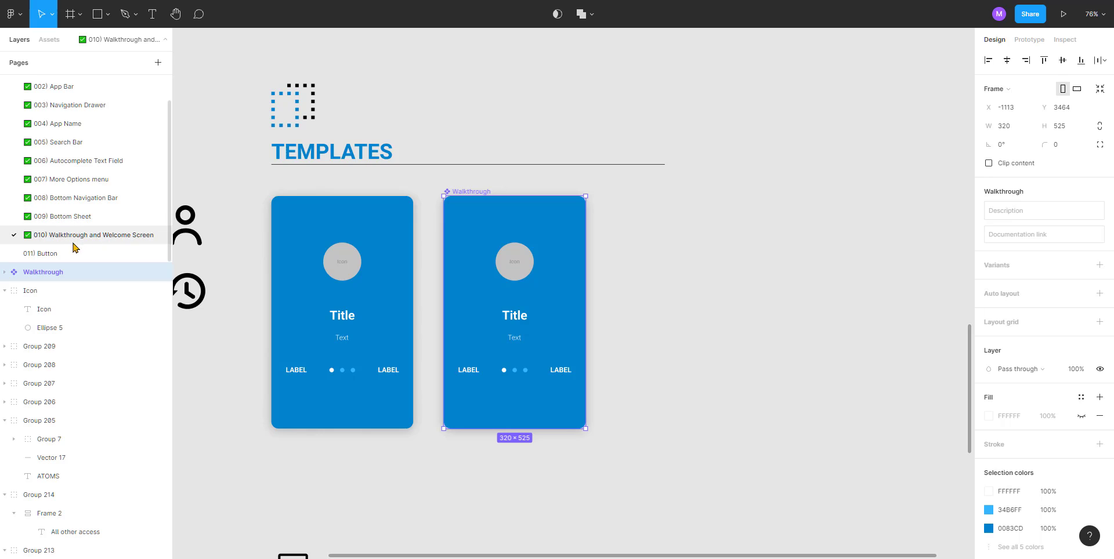
{"action": "left_click", "coordinate": [158, 64]}
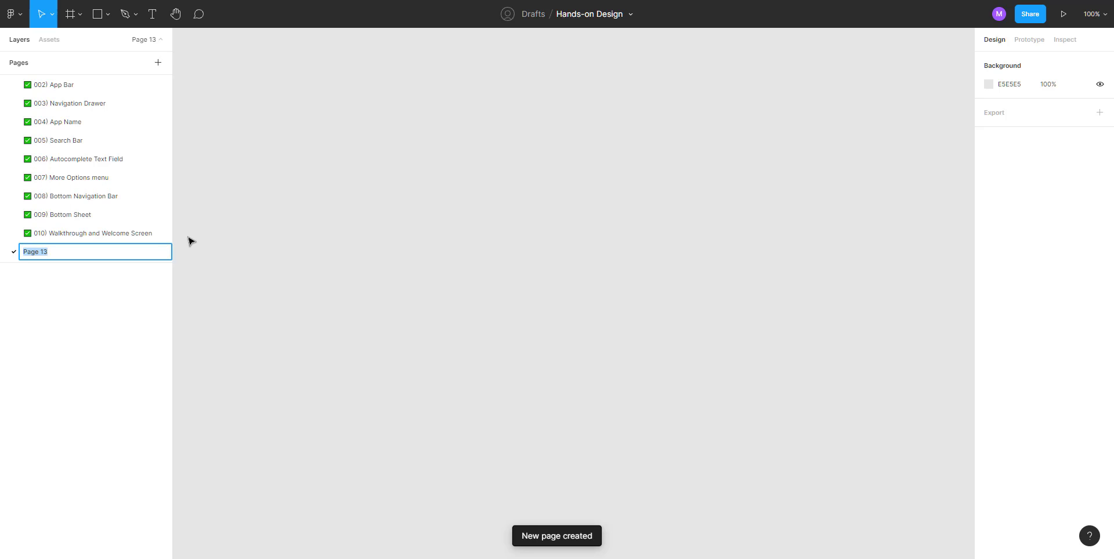
{"action": "type", "text": "Components"}
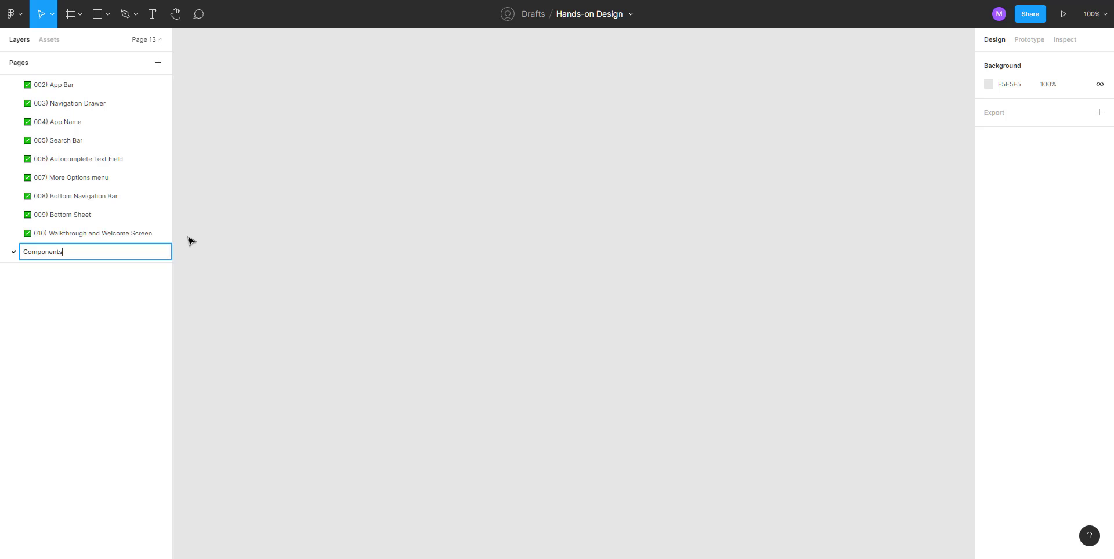
{"action": "key", "text": "Return"}
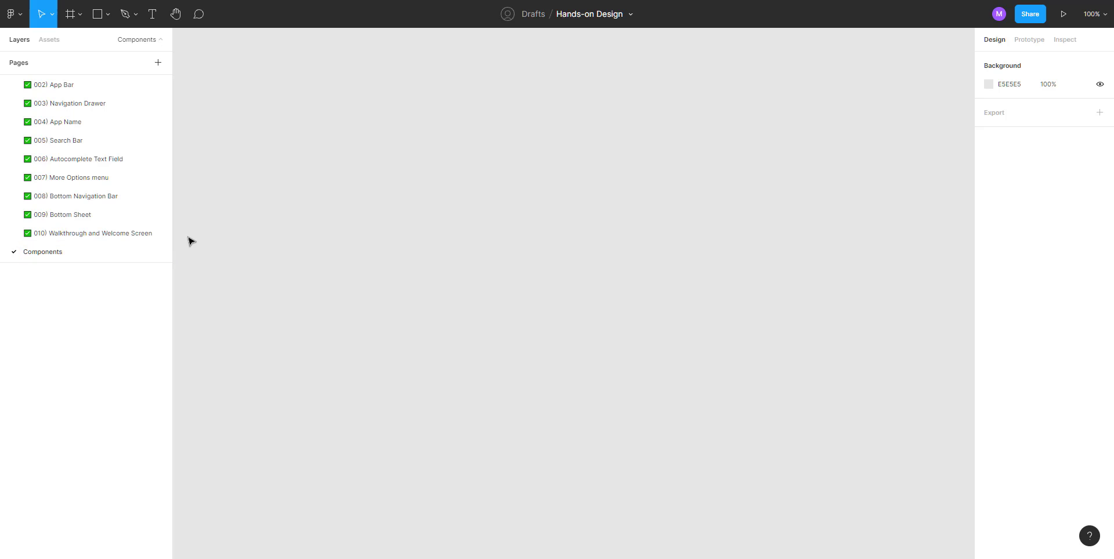
Step: Move the Walkthrough component from the 010) Walkthrough and Welcome Screen page to the Components page by cutting and pasting it
{"action": "left_click", "coordinate": [78, 233]}
{"action": "left_click", "coordinate": [674, 259]}
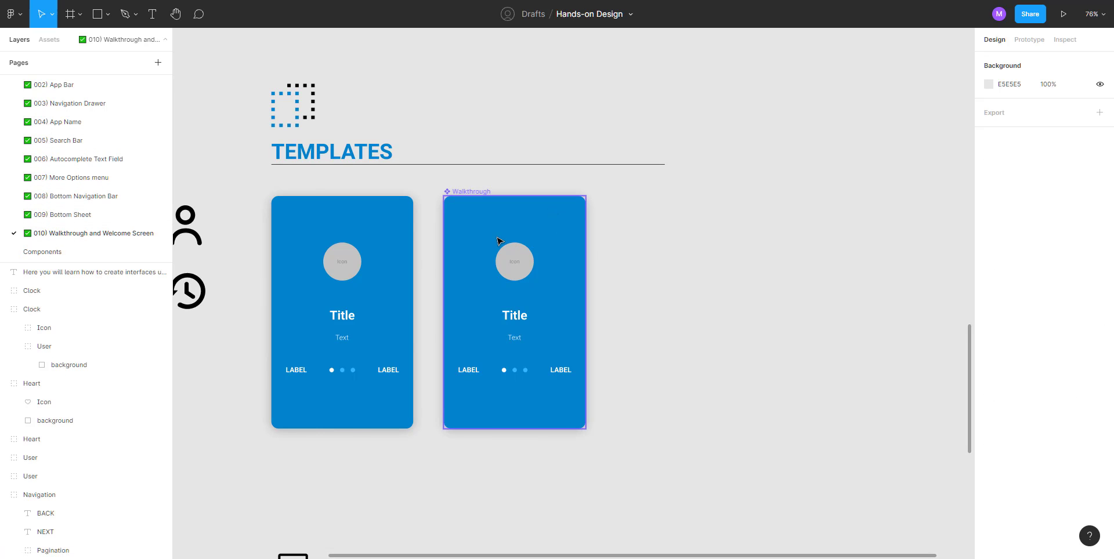
{"action": "left_click", "coordinate": [501, 204]}
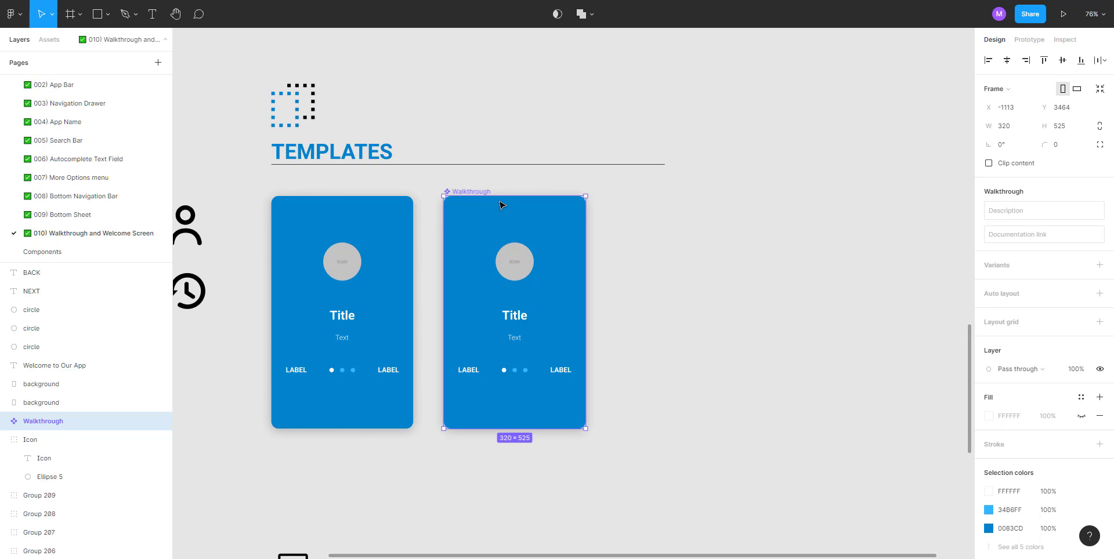
{"action": "key", "text": "ctrl+x"}
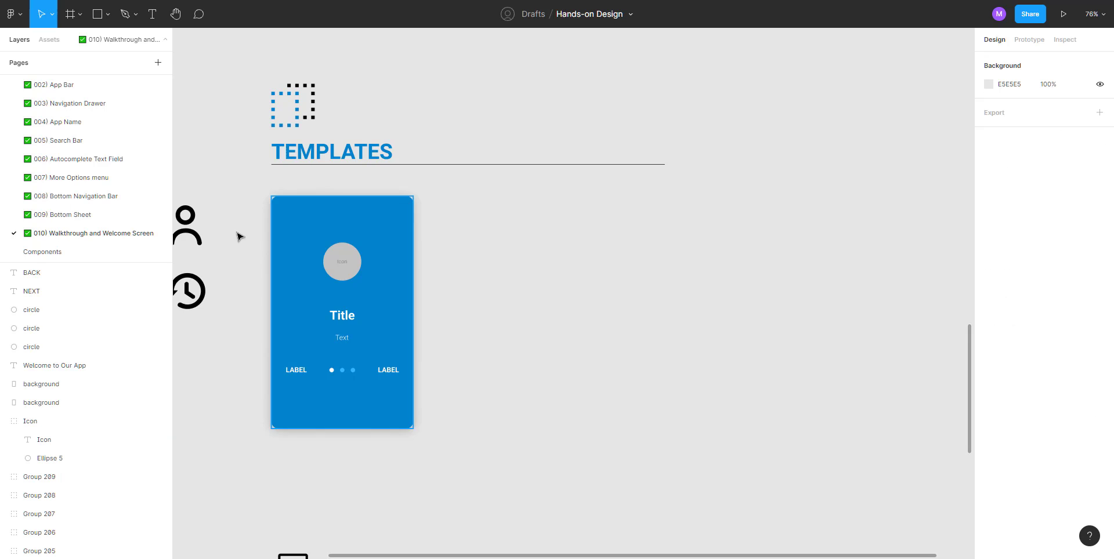
{"action": "left_click", "coordinate": [70, 251]}
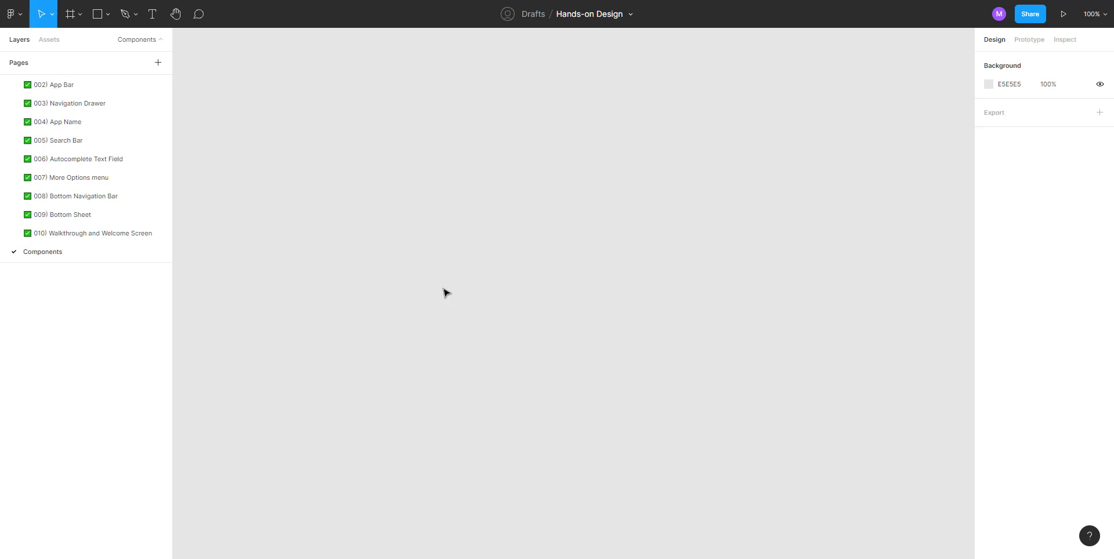
{"action": "key", "text": "ctrl+v"}
{"action": "scroll", "coordinate": [442, 286], "scroll_direction": "down", "scroll_amount": 5}
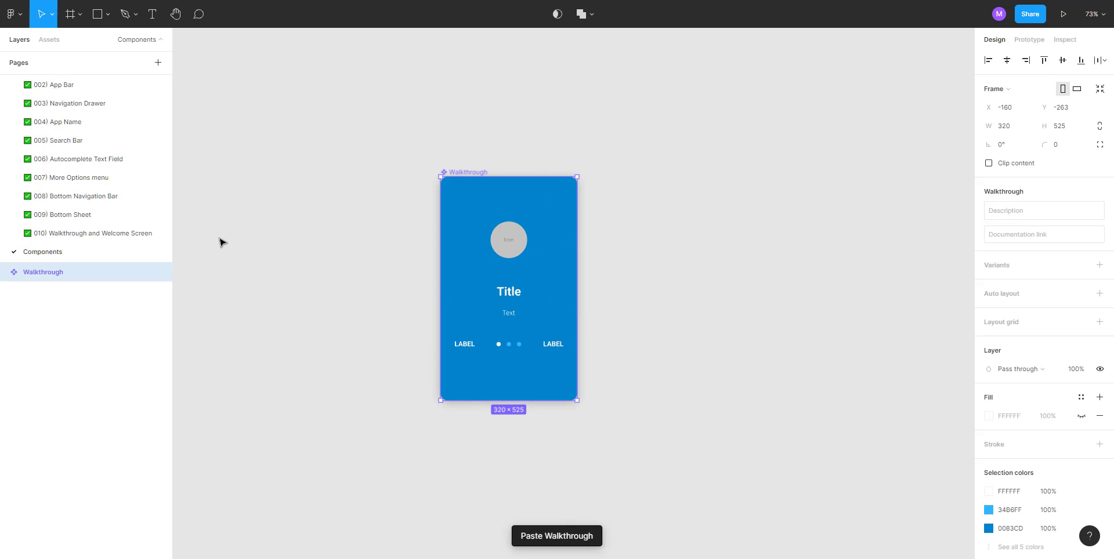
Step: Place an instance of the local Walkthrough component beside the original template card on the 010) Walkthrough and Welcome Screen page
{"action": "left_click", "coordinate": [100, 234]}
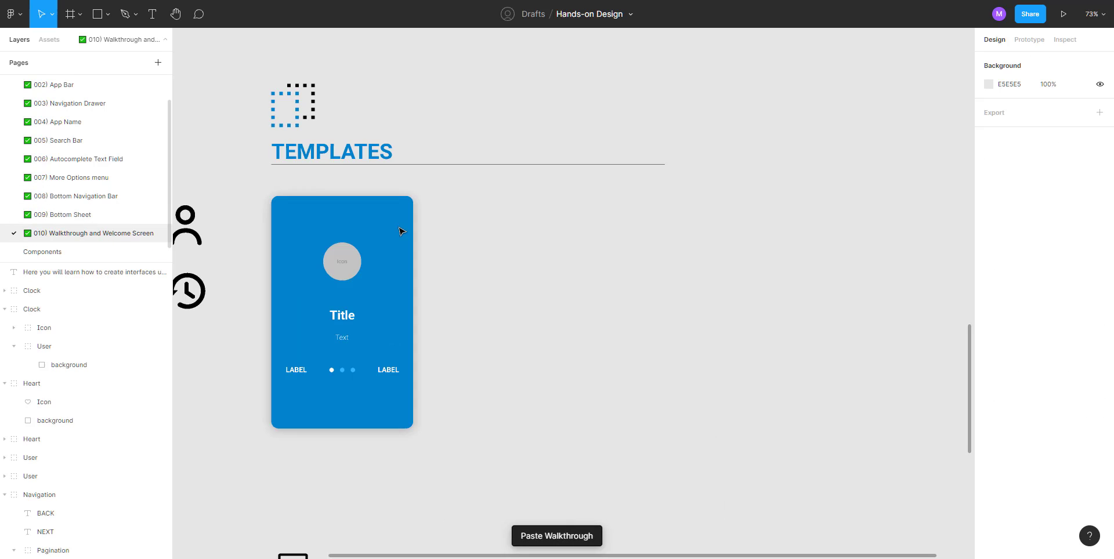
{"action": "left_click", "coordinate": [342, 222]}
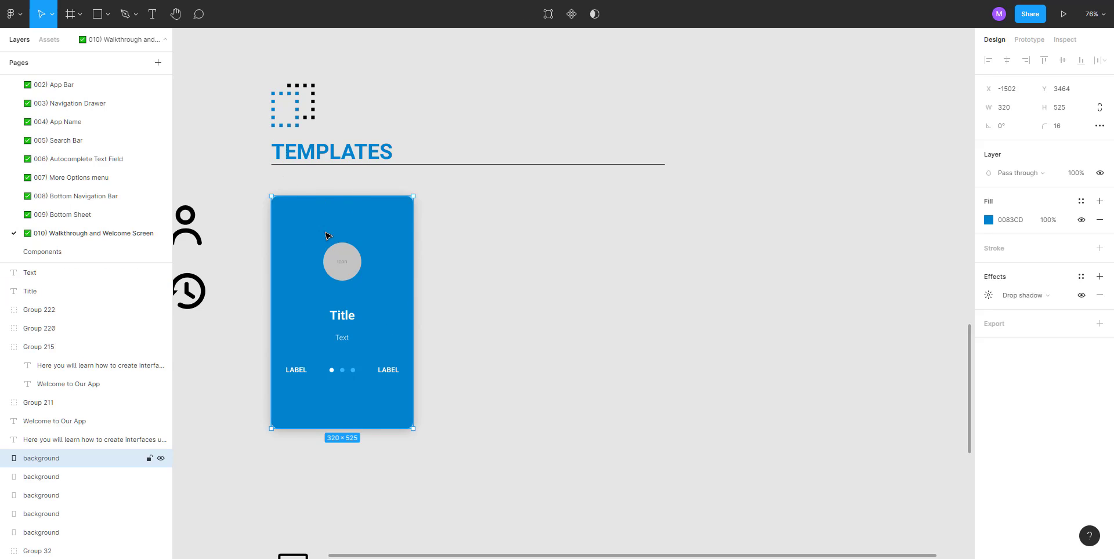
{"action": "left_click", "coordinate": [449, 232]}
{"action": "left_click", "coordinate": [351, 318]}
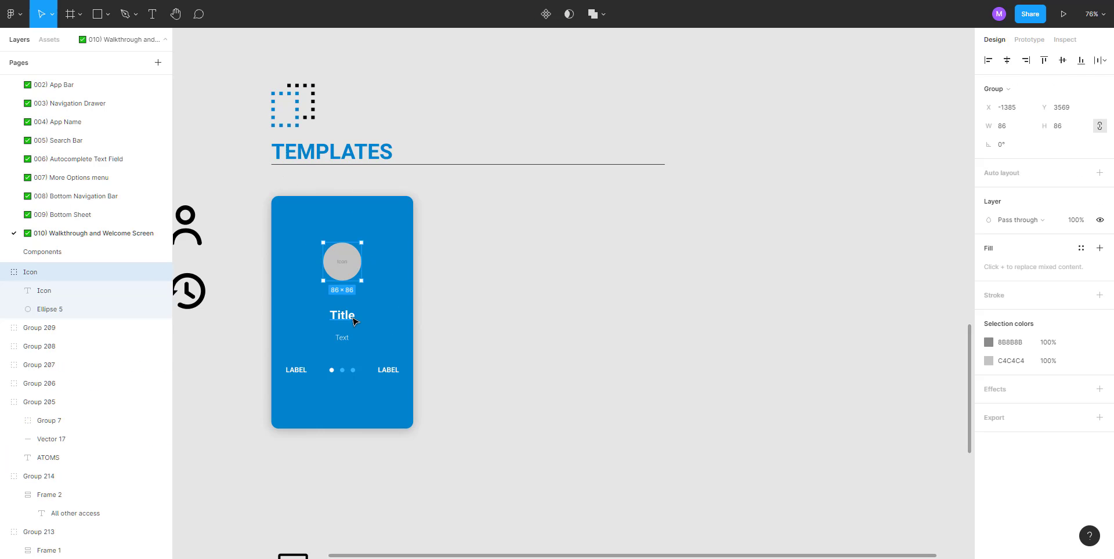
{"action": "left_click_drag", "start_coordinate": [451, 210], "coordinate": [288, 440]}
{"action": "left_click", "coordinate": [456, 279]}
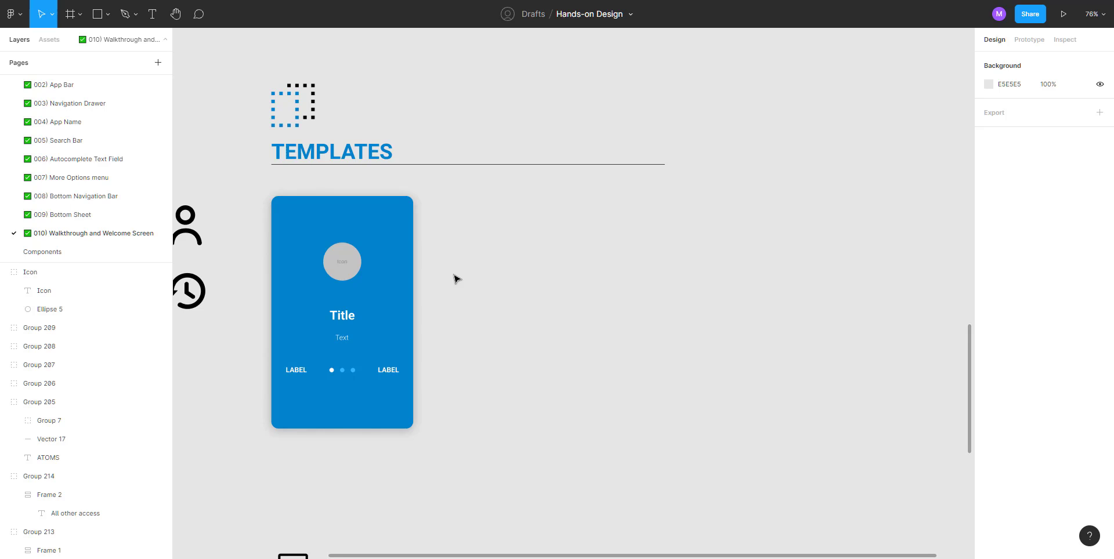
{"action": "left_click", "coordinate": [48, 40]}
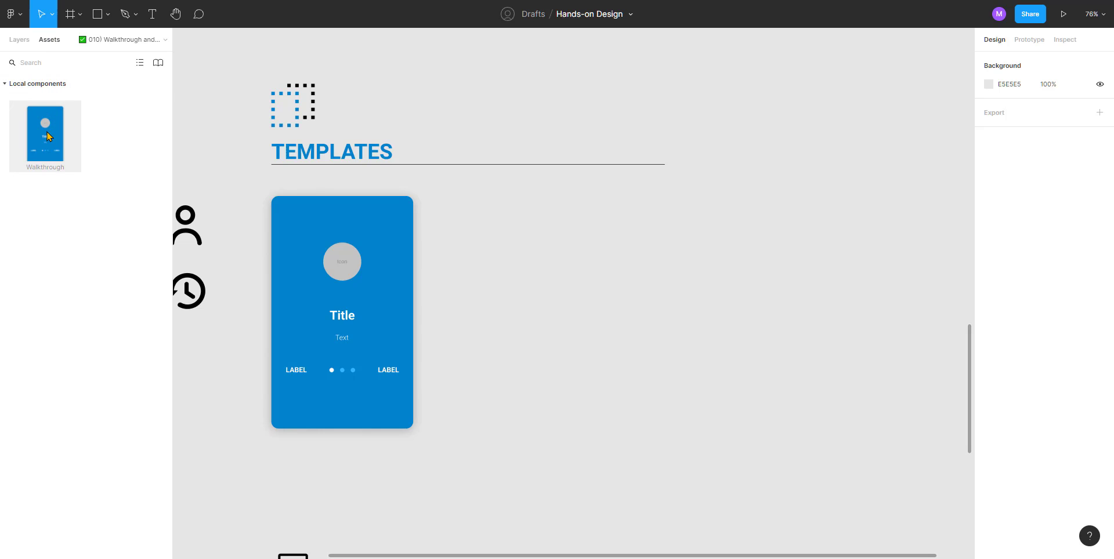
{"action": "left_click_drag", "start_coordinate": [47, 131], "coordinate": [638, 316]}
{"action": "left_click_drag", "start_coordinate": [642, 272], "coordinate": [580, 307]}
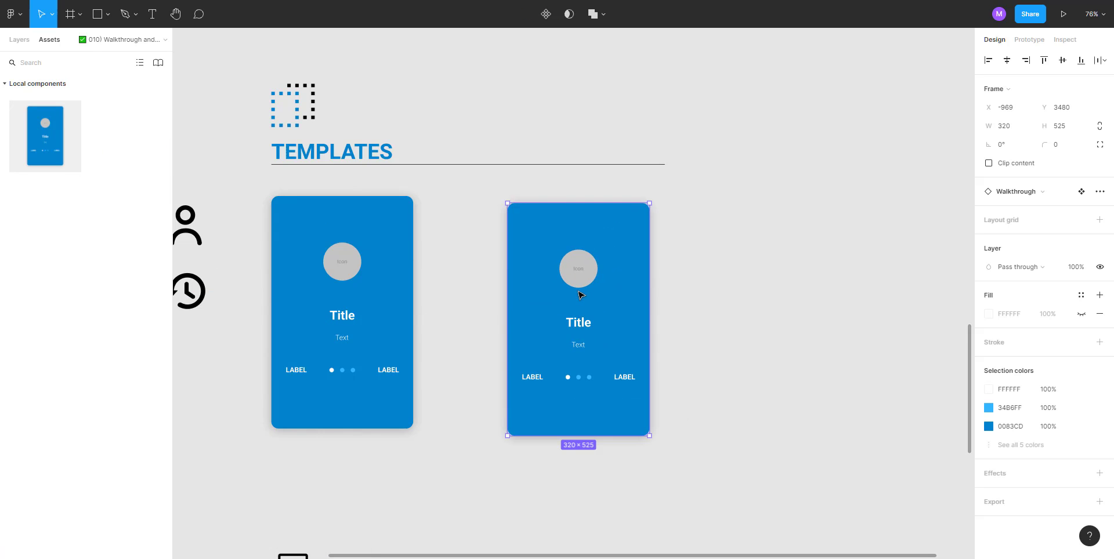
Step: Examine the Walkthrough instance's layers, including its Icon and Pagination groups, and compare it with the original template card
{"action": "left_click", "coordinate": [19, 39]}
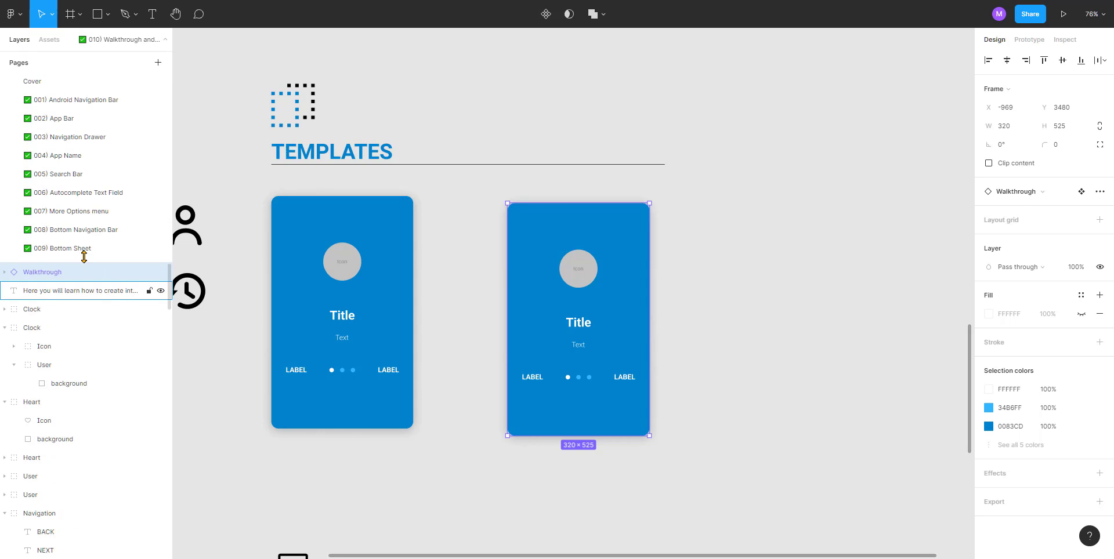
{"action": "left_click", "coordinate": [5, 272]}
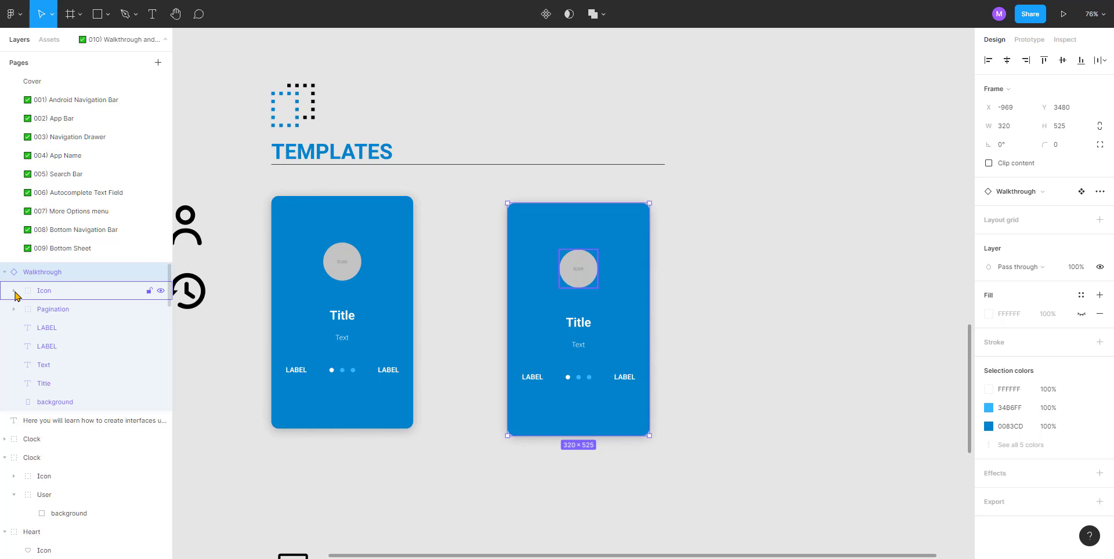
{"action": "left_click", "coordinate": [14, 291]}
{"action": "left_click", "coordinate": [14, 347]}
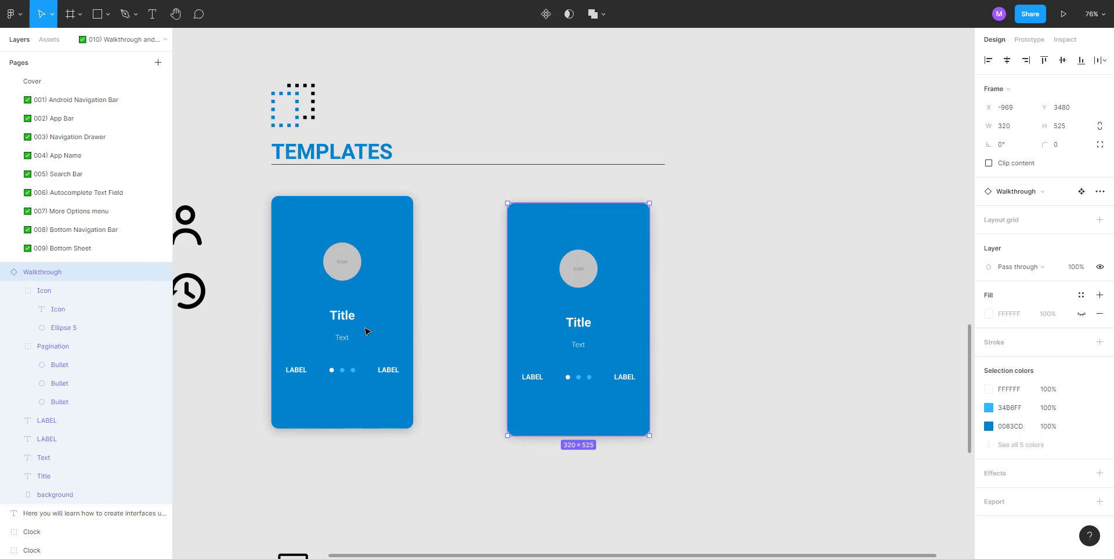
{"action": "left_click", "coordinate": [733, 227]}
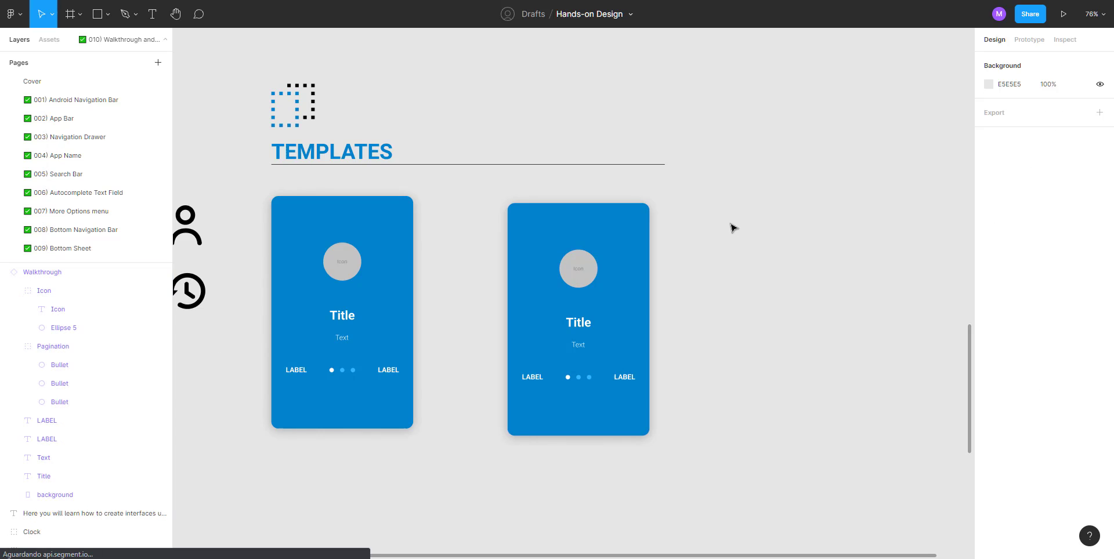
{"action": "left_click", "coordinate": [303, 278]}
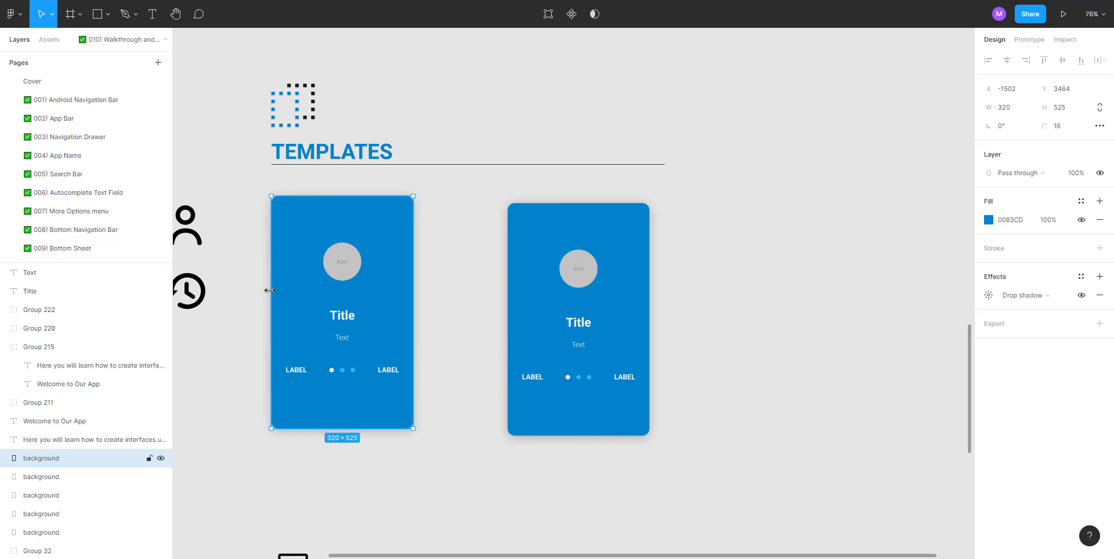
{"action": "left_click", "coordinate": [592, 271]}
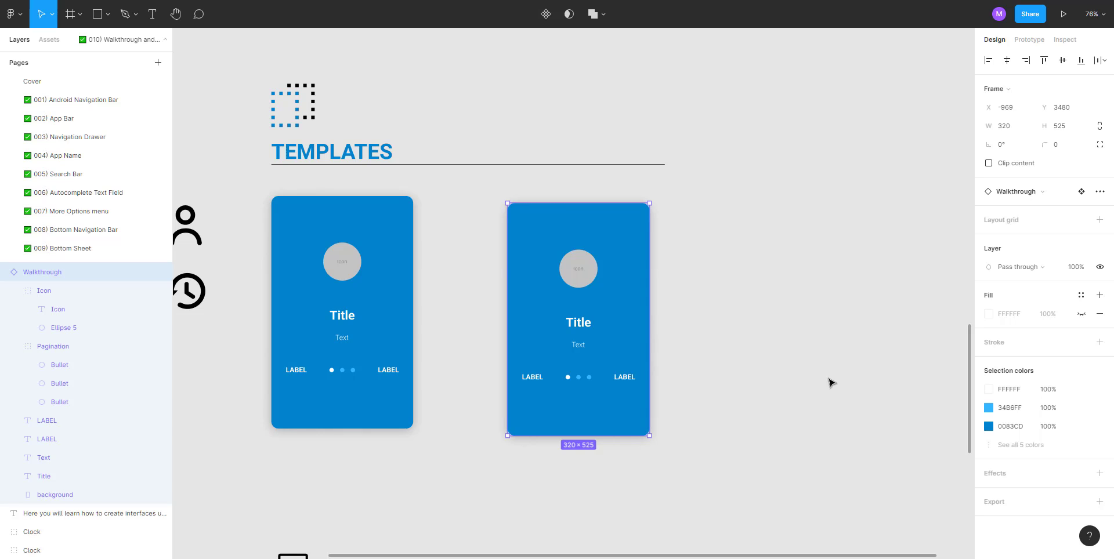
Step: Duplicate the Walkthrough instance twice to form a row of three cards beside the original template card
{"action": "left_click", "coordinate": [659, 273]}
{"action": "left_click_drag", "start_coordinate": [580, 264], "coordinate": [709, 261]}
{"action": "scroll", "coordinate": [631, 311], "scroll_direction": "right", "scroll_amount": 3}
{"action": "left_click_drag", "start_coordinate": [591, 317], "coordinate": [756, 319]}
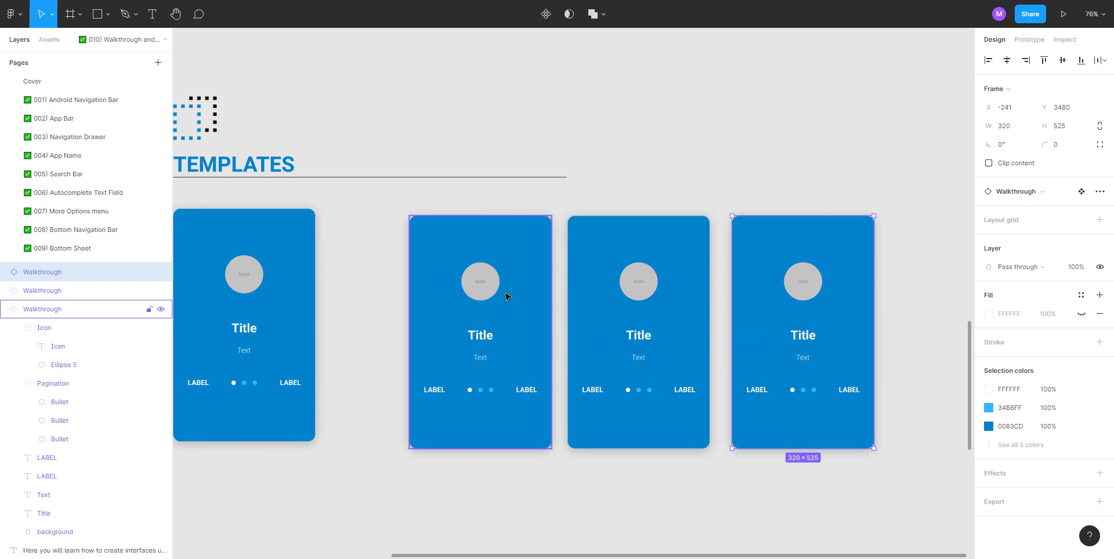
Step: Set the first instance's title to "First Screen" and its text to "This is the first one"
{"action": "double_click", "coordinate": [481, 341]}
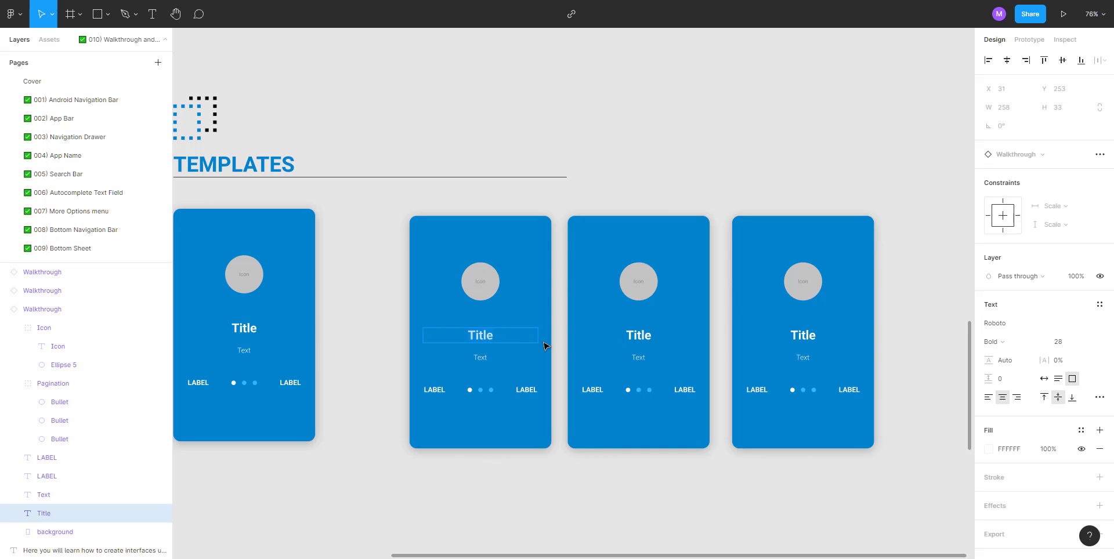
{"action": "type", "text": "First Screen"}
{"action": "key", "text": "Return"}
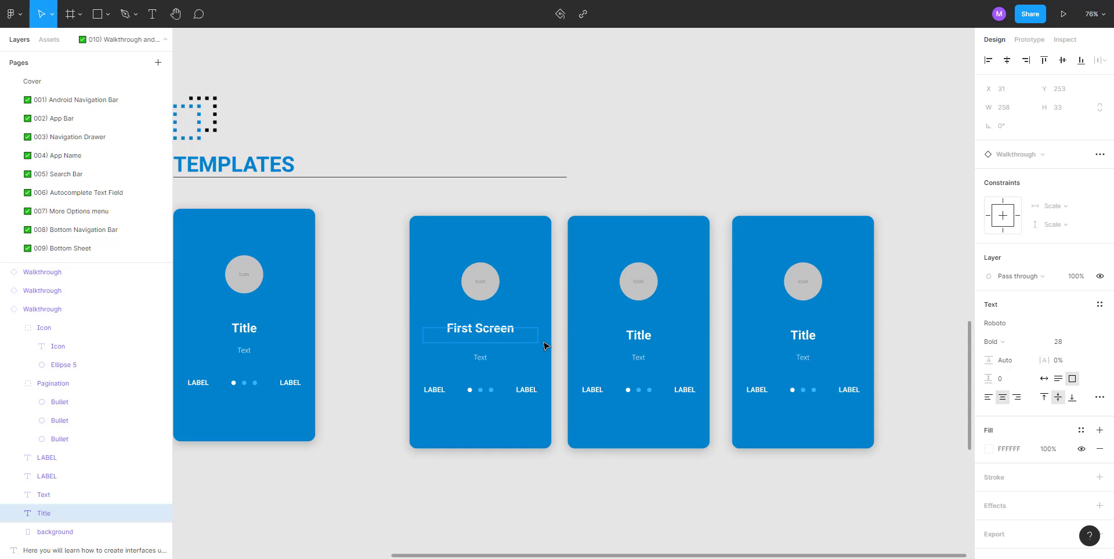
{"action": "key", "text": "BackSpace"}
{"action": "left_click", "coordinate": [476, 358]}
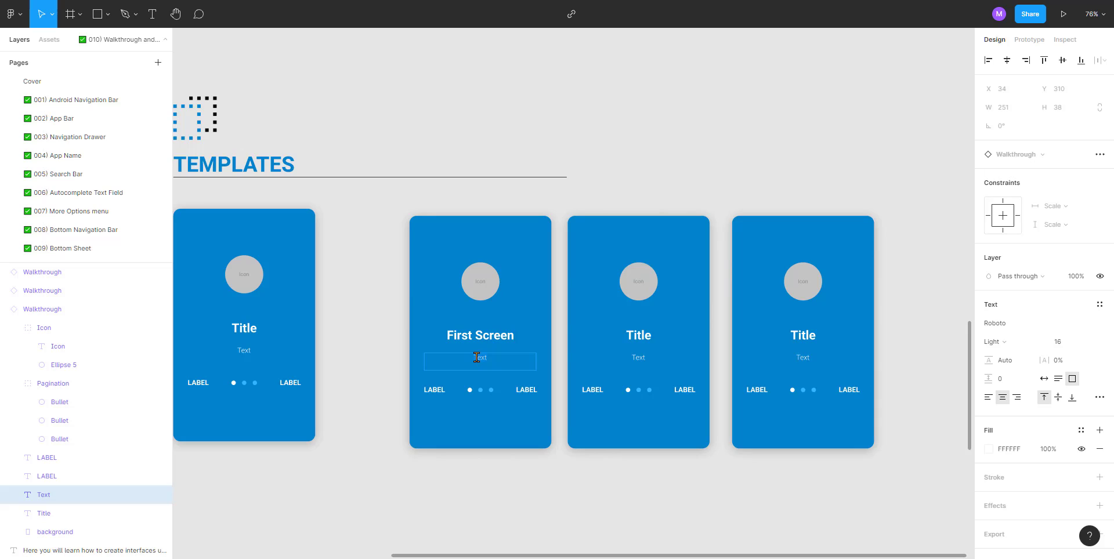
{"action": "type", "text": "This is the first one"}
Step: Set the middle instance's title to "Second Screen" and its text to "This is the second one"
{"action": "double_click", "coordinate": [637, 337]}
{"action": "type", "text": "S"}
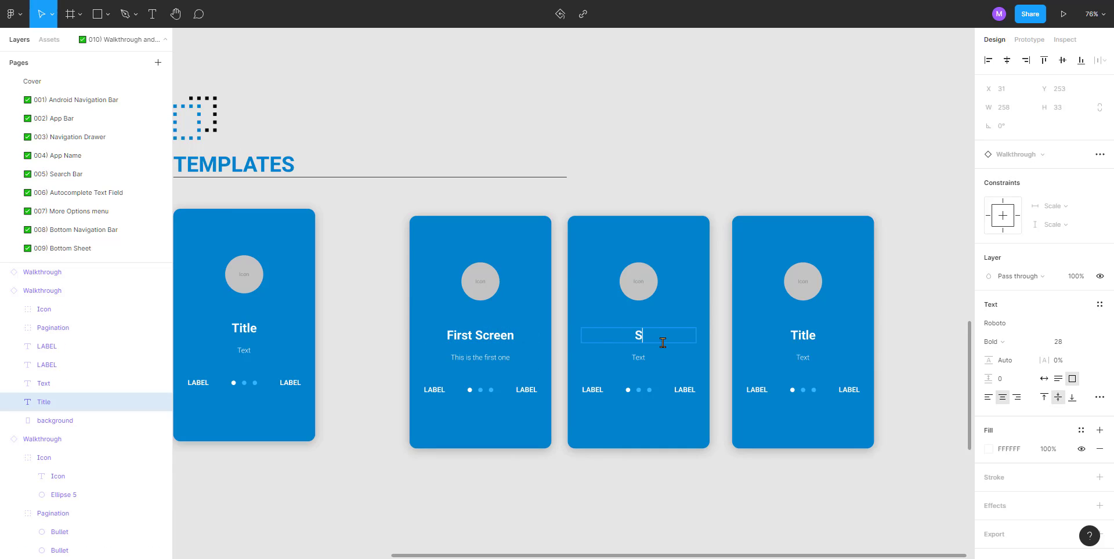
{"action": "type", "text": "econd Screen"}
{"action": "left_click", "coordinate": [641, 358]}
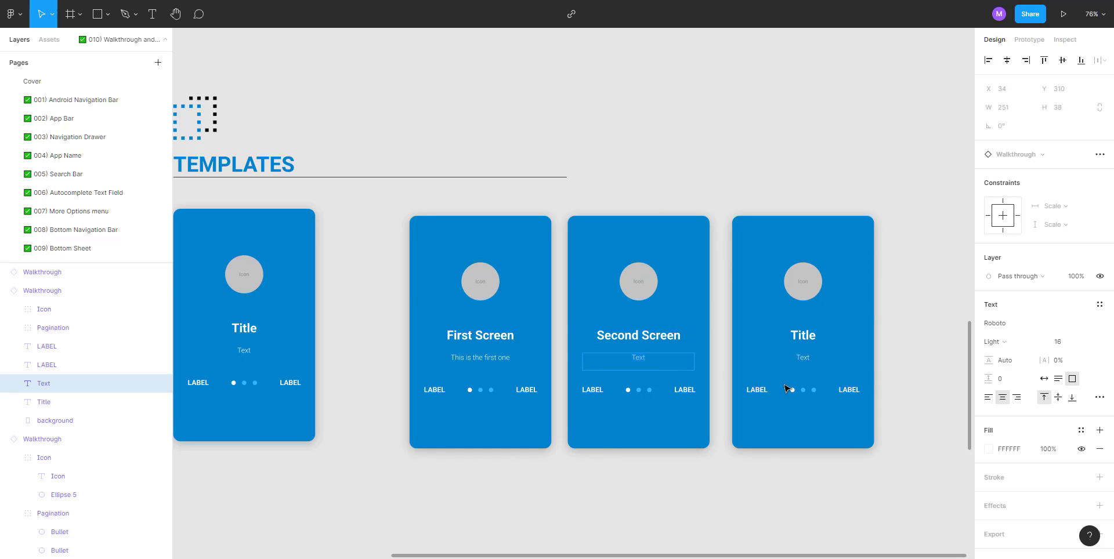
{"action": "key", "text": "Return"}
{"action": "type", "text": "This is the second one"}
Step: Set the last instance's title to "Third Screen" and its text to "This is the last one"
{"action": "left_click", "coordinate": [805, 334]}
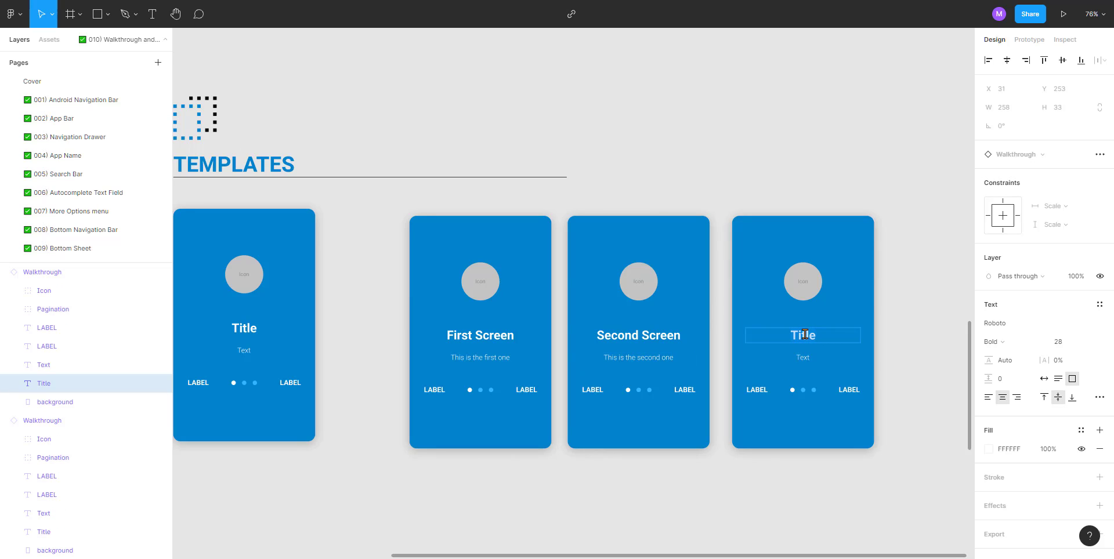
{"action": "key", "text": "Return"}
{"action": "key", "text": "BackSpace"}
{"action": "type", "text": "hisd"}
{"action": "key", "text": "BackSpace"}
{"action": "key", "text": "BackSpace"}
{"action": "type", "text": "rd"}
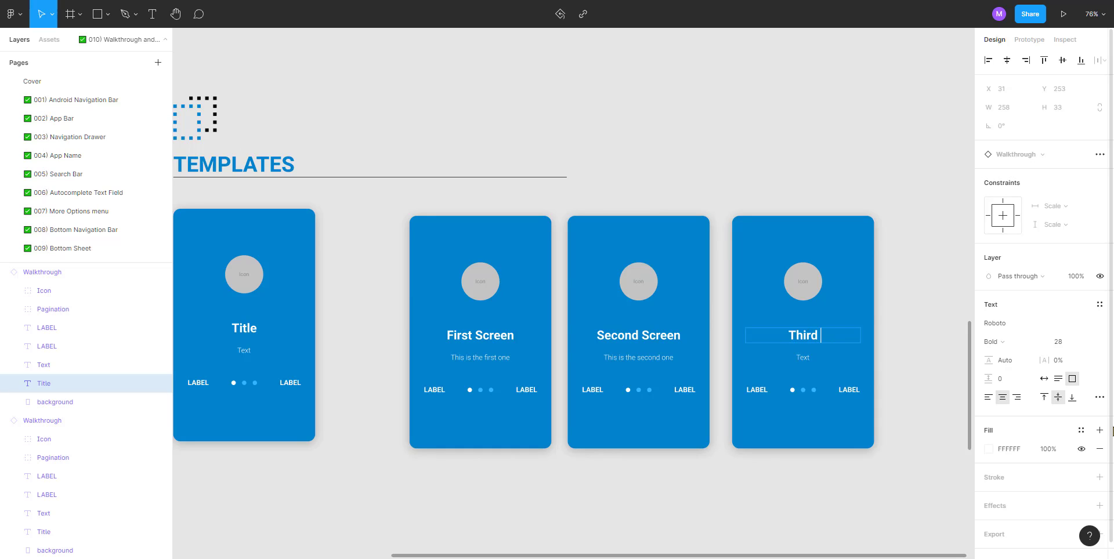
{"action": "type", "text": " Screen"}
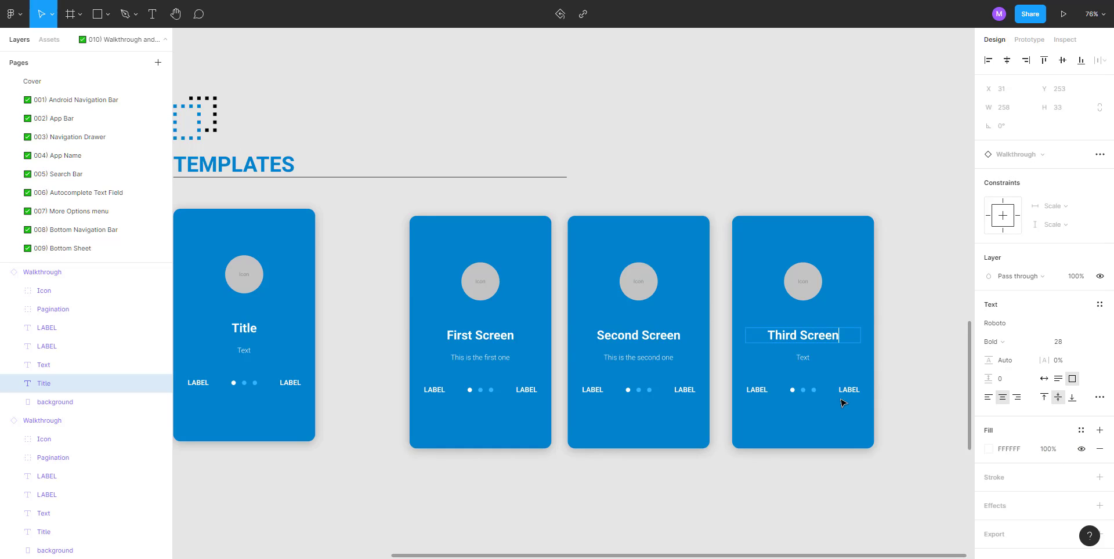
{"action": "double_click", "coordinate": [804, 357]}
{"action": "type", "text": "Th"}
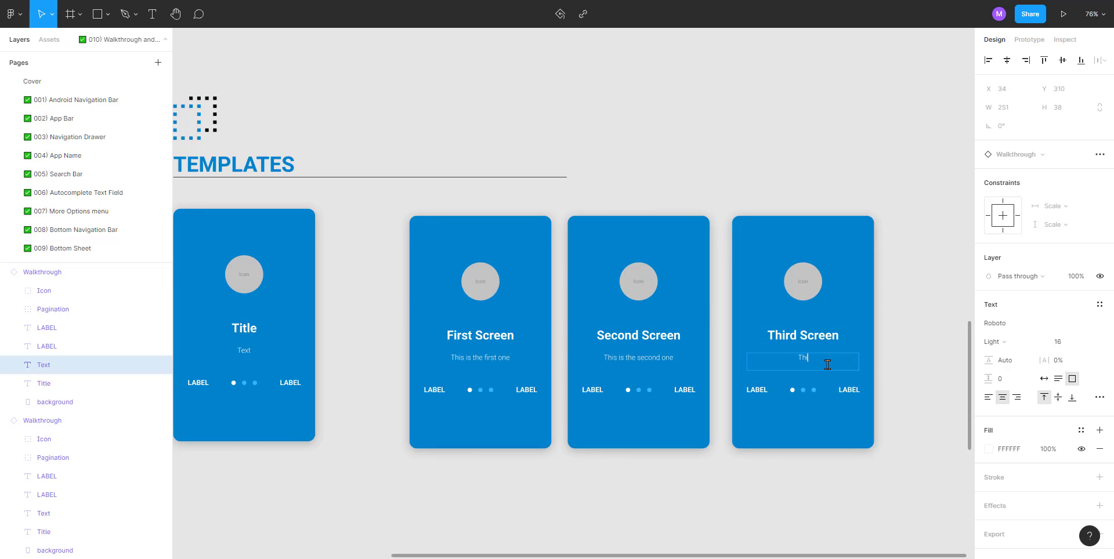
{"action": "type", "text": "is is the last one"}
{"action": "key", "text": "Escape"}
Step: Set the label after the pagination dots to "Next" in all three Walkthrough instances
{"action": "left_click", "coordinate": [520, 391]}
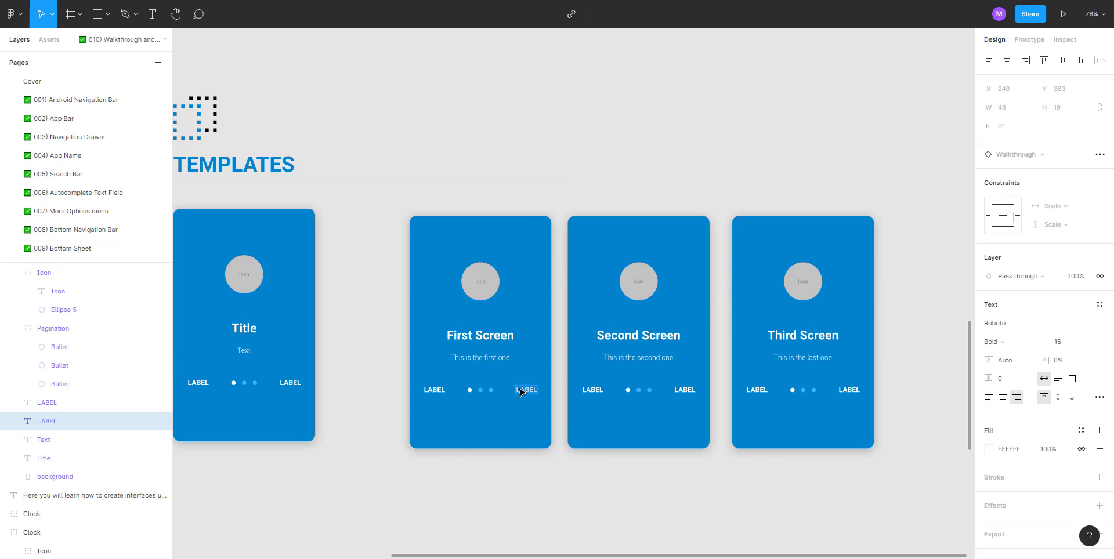
{"action": "type", "text": "Next"}
{"action": "left_click", "coordinate": [681, 390]}
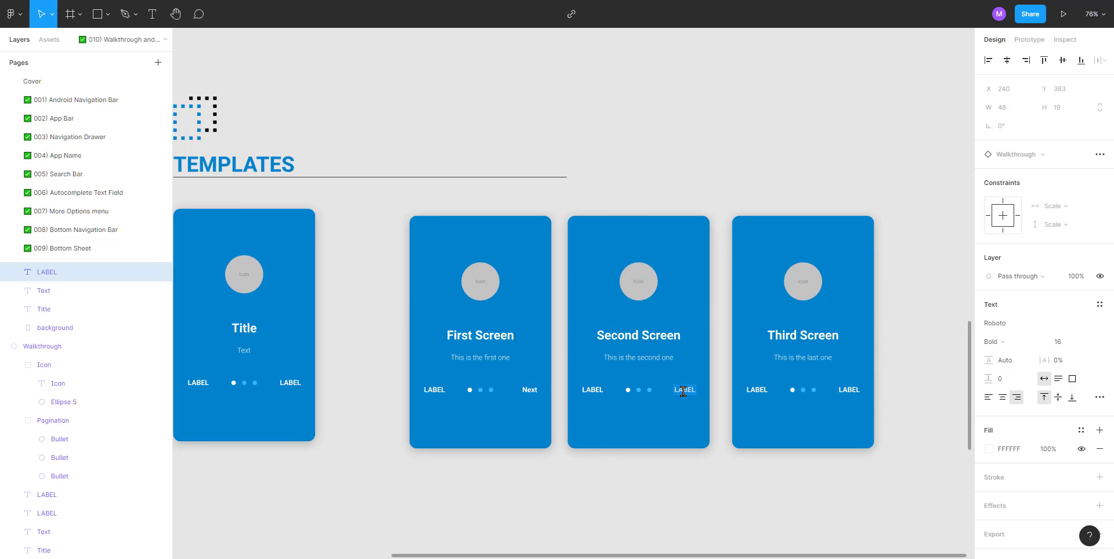
{"action": "key", "text": "Return"}
{"action": "type", "text": "Next"}
{"action": "left_click", "coordinate": [848, 389]}
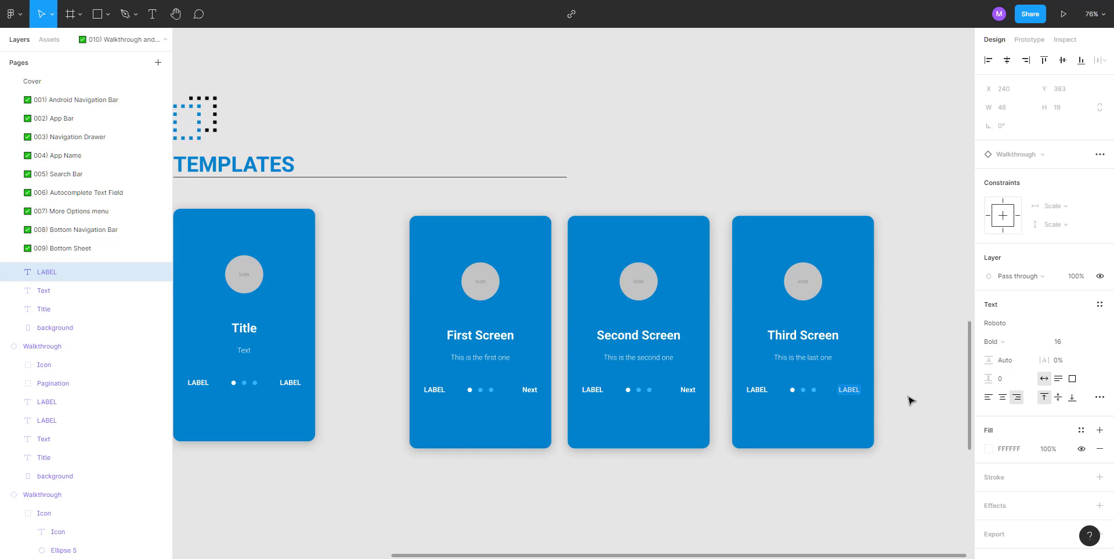
{"action": "key", "text": "Return"}
{"action": "type", "text": "Next"}
Step: Set the label before the pagination dots to "Back" in all three Walkthrough instances
{"action": "left_click", "coordinate": [434, 388]}
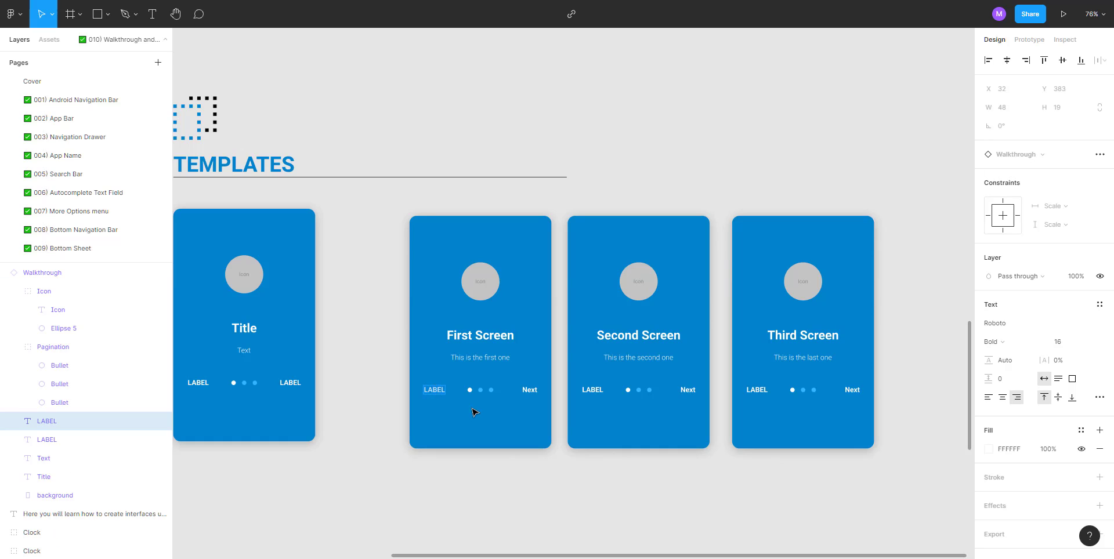
{"action": "key", "text": "Return"}
{"action": "type", "text": "Back"}
{"action": "double_click", "coordinate": [596, 388]}
{"action": "type", "text": "Ba"}
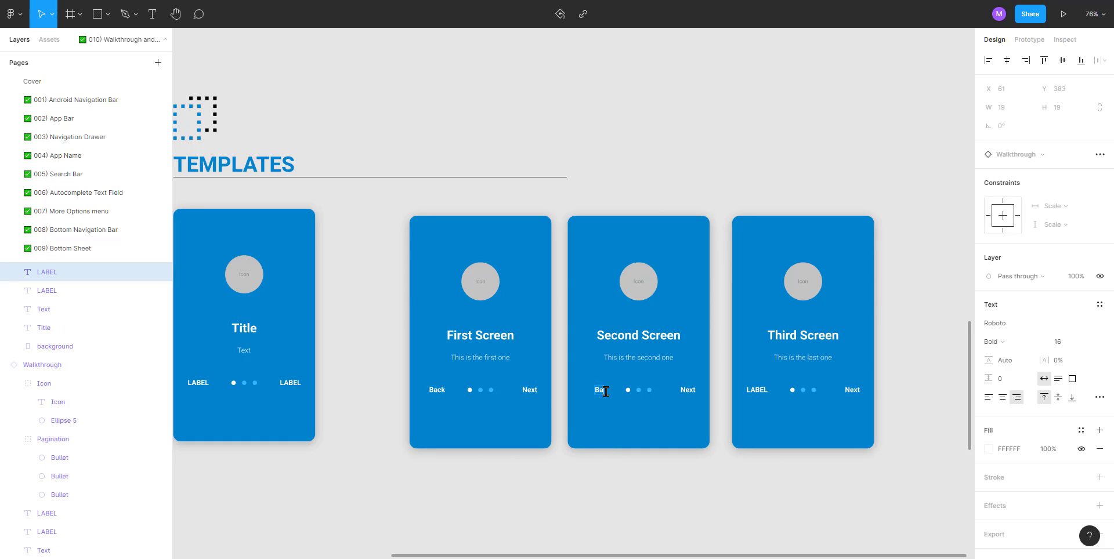
{"action": "type", "text": "ck"}
{"action": "left_click", "coordinate": [757, 390]}
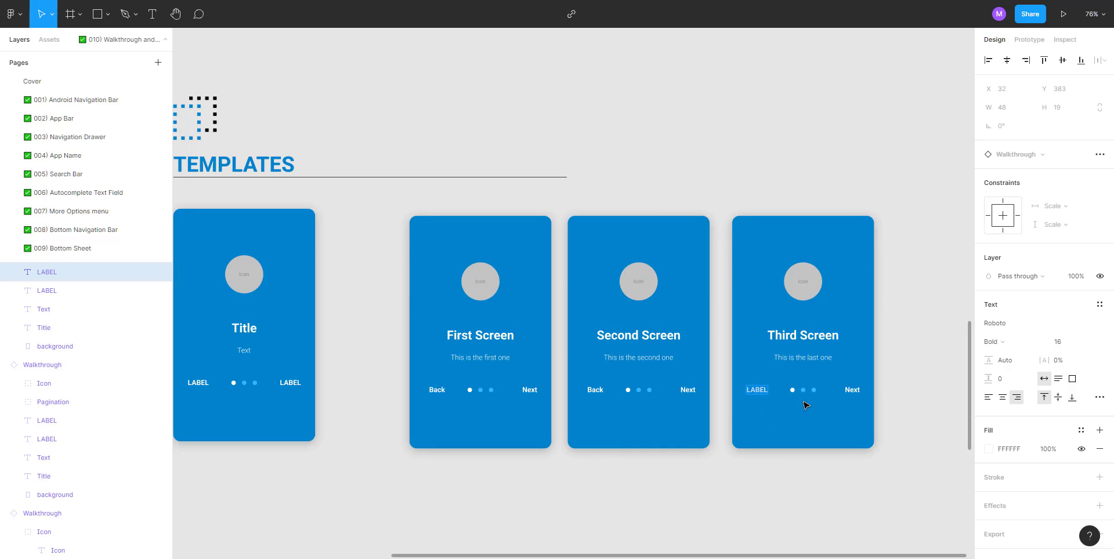
{"action": "key", "text": "Return"}
{"action": "type", "text": "Back"}
Step: Hide the "Back" label layer in the First Screen instance
{"action": "double_click", "coordinate": [438, 391]}
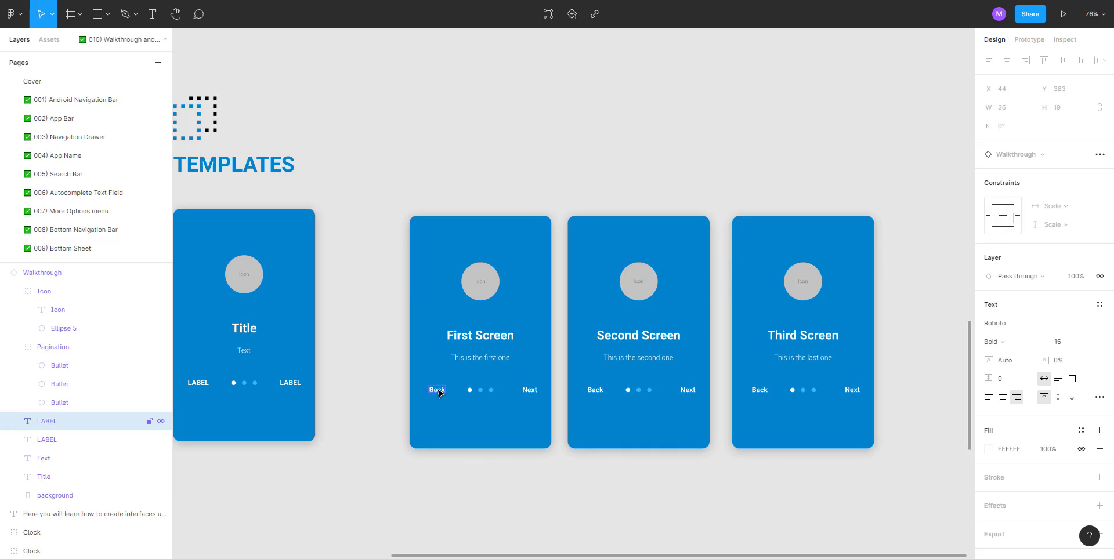
{"action": "left_click", "coordinate": [383, 428]}
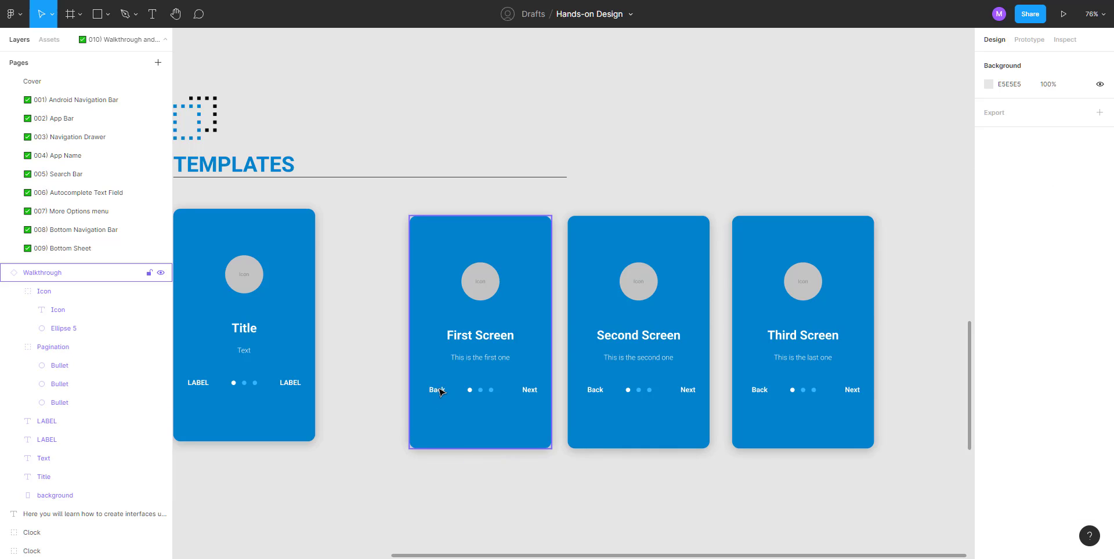
{"action": "double_click", "coordinate": [438, 391]}
{"action": "left_click", "coordinate": [474, 390]}
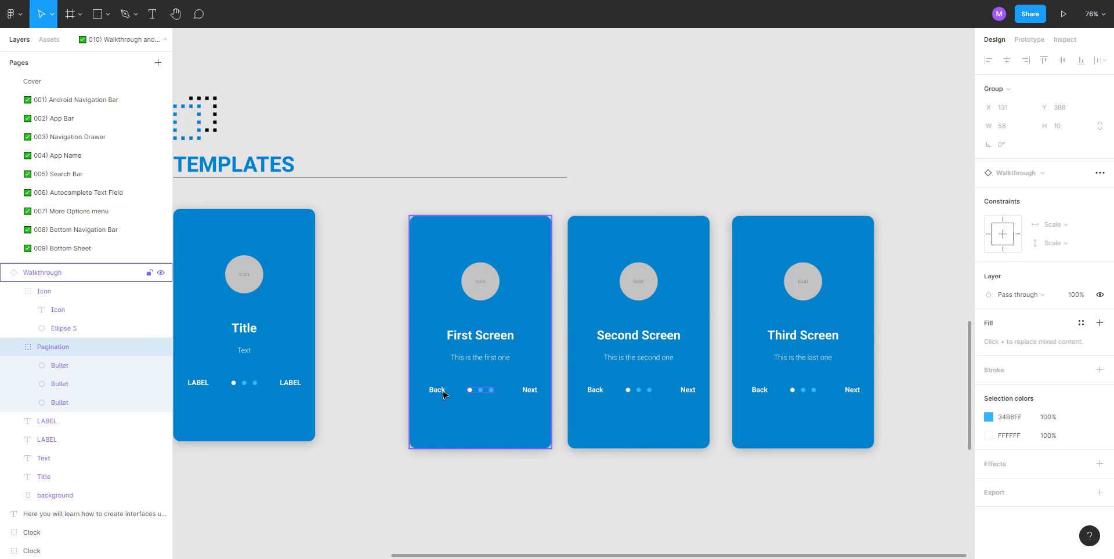
{"action": "left_click", "coordinate": [434, 392]}
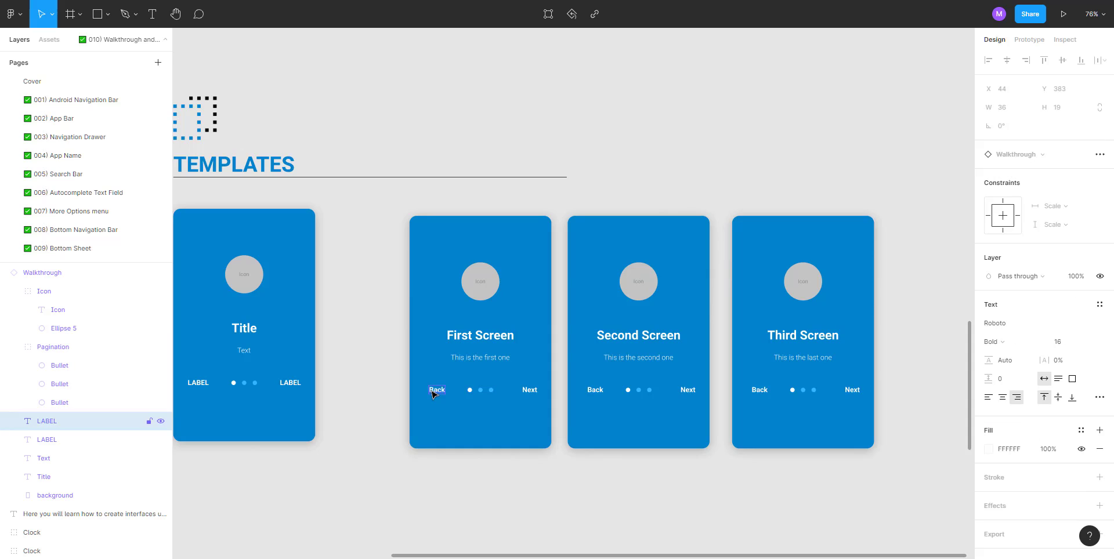
{"action": "left_click", "coordinate": [161, 422]}
{"action": "left_click", "coordinate": [554, 497]}
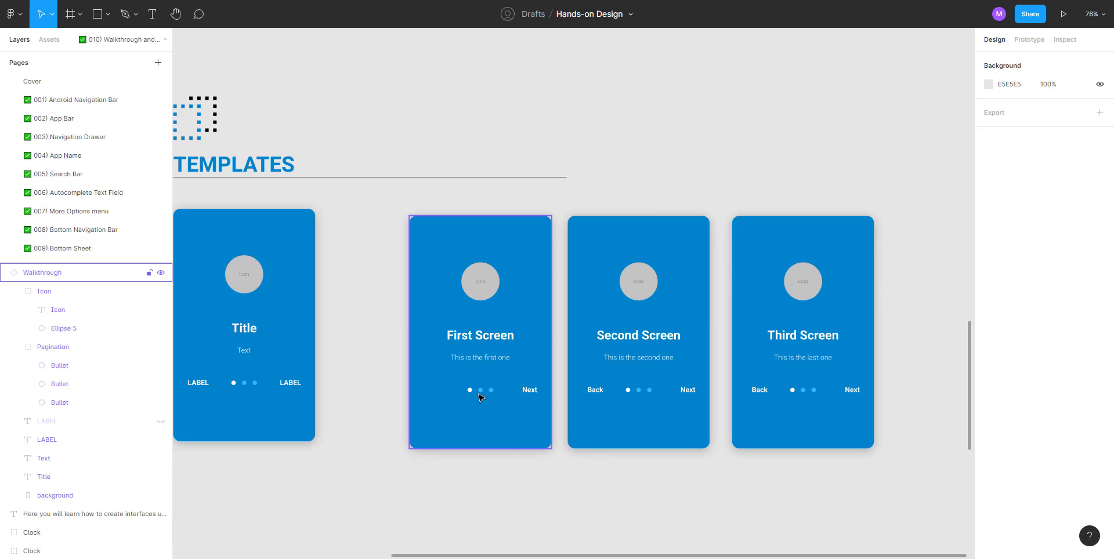
Step: Set the fill of the middle pagination bullet on the Second Screen card to FFFFFF
{"action": "scroll", "coordinate": [479, 397], "scroll_direction": "up", "scroll_amount": 5}
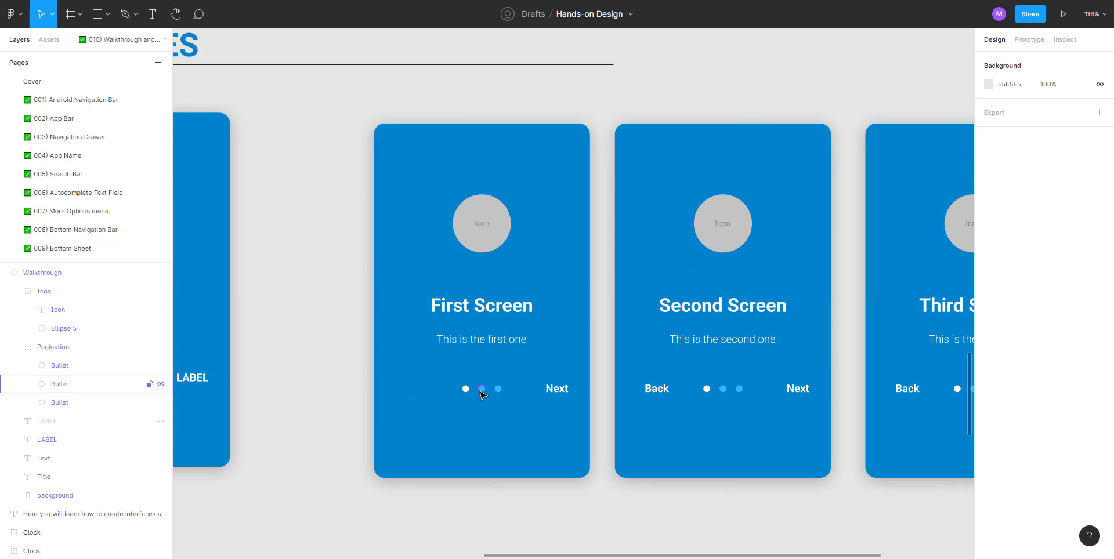
{"action": "scroll", "coordinate": [481, 396], "scroll_direction": "up", "scroll_amount": 2}
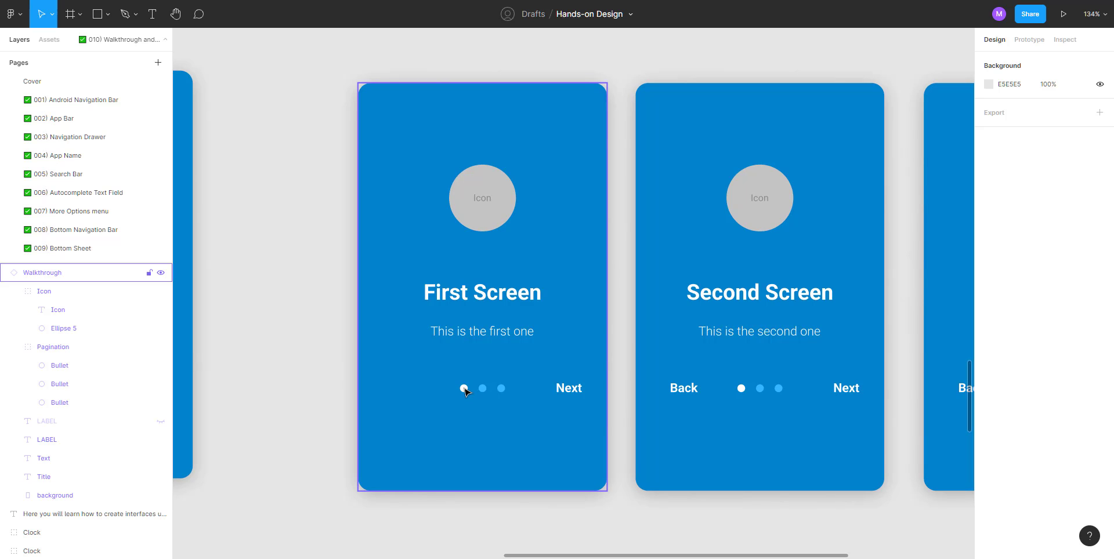
{"action": "left_click_drag", "start_coordinate": [558, 388], "coordinate": [411, 398]}
{"action": "scroll", "coordinate": [613, 399], "scroll_direction": "up", "scroll_amount": 7}
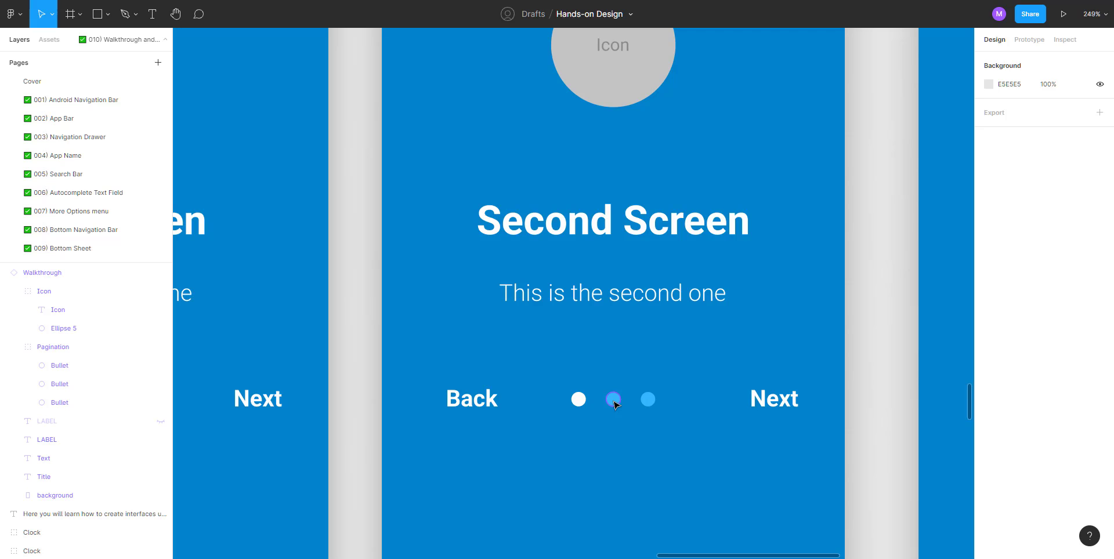
{"action": "left_click", "coordinate": [614, 400]}
{"action": "left_click", "coordinate": [989, 323]}
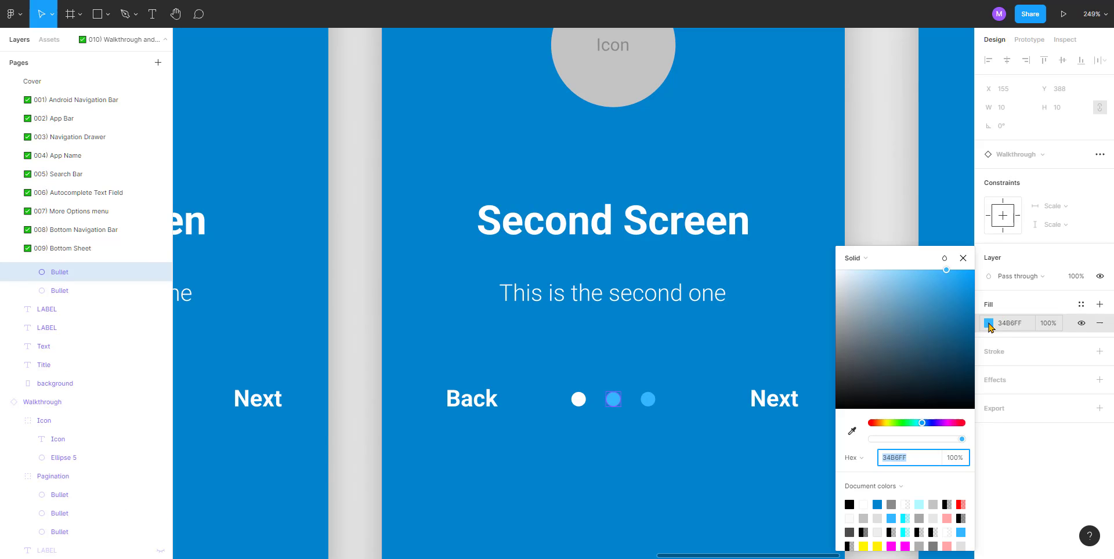
{"action": "type", "text": "ffffff"}
{"action": "key", "text": "Return"}
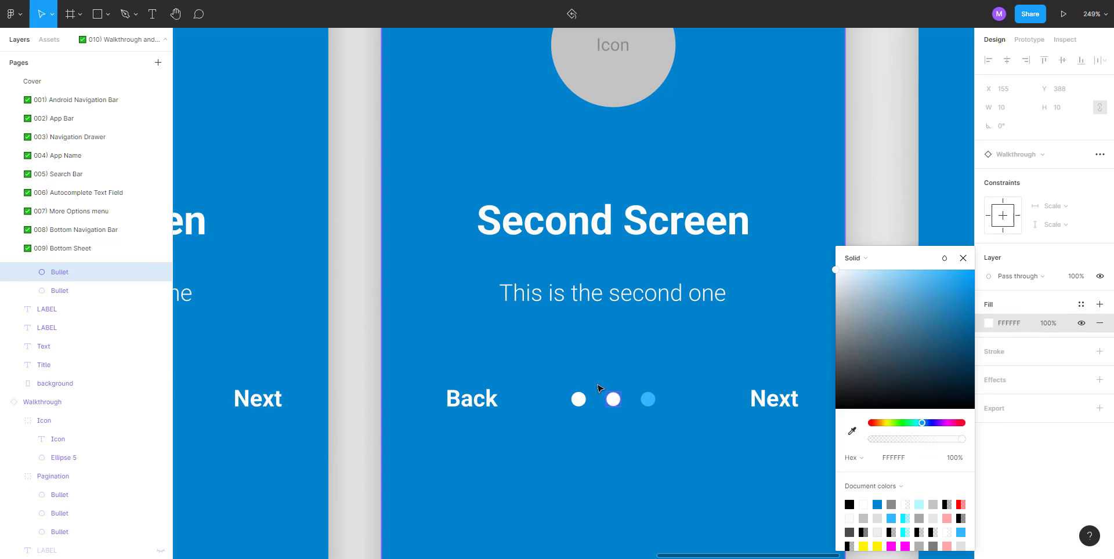
Step: Recolour the first pagination bullet on the Second Screen card with the light blue sampled from its last bullet
{"action": "left_click", "coordinate": [579, 399]}
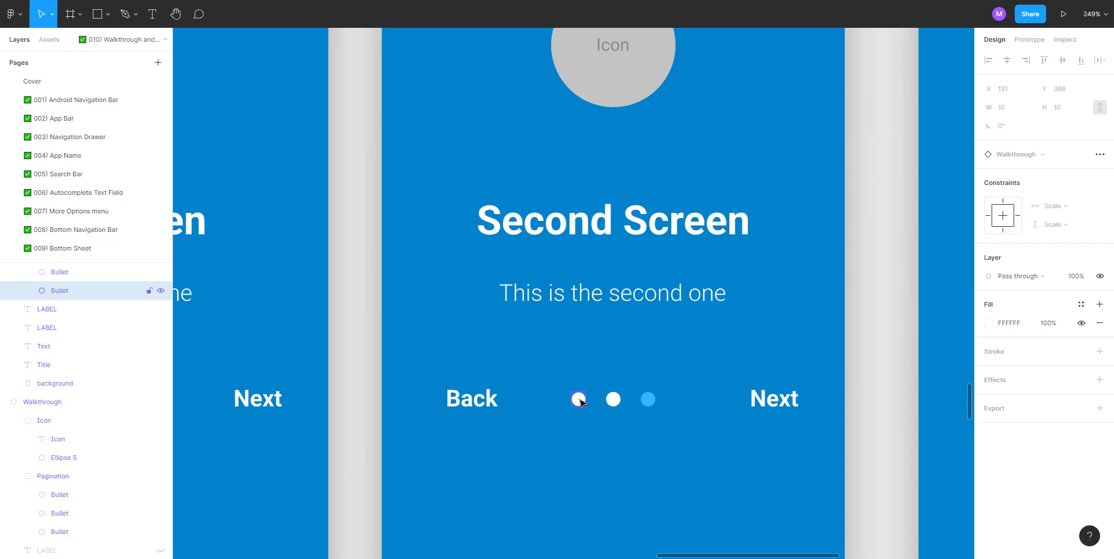
{"action": "left_click", "coordinate": [988, 323]}
{"action": "left_click", "coordinate": [848, 432]}
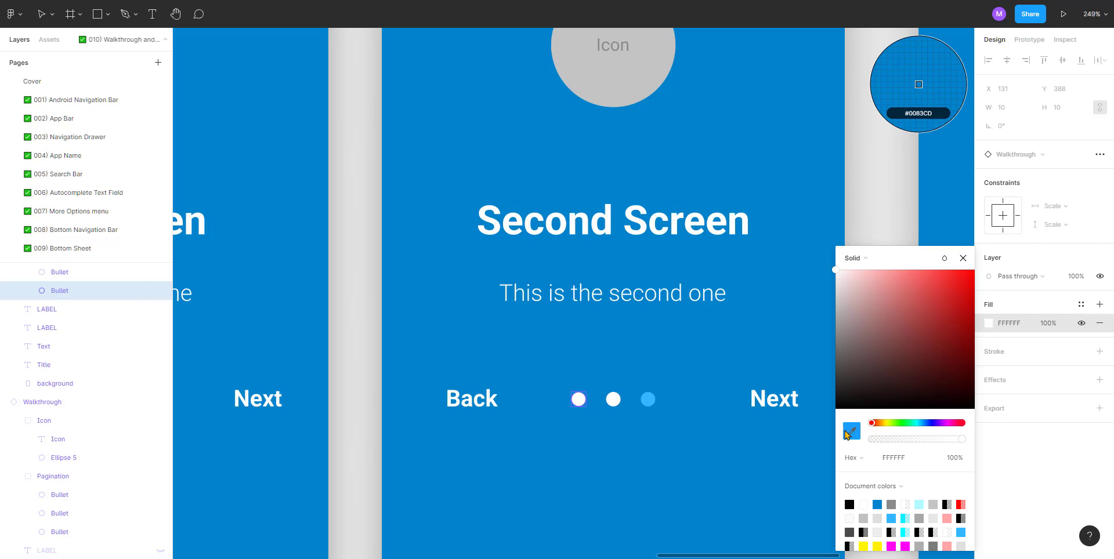
{"action": "left_click", "coordinate": [648, 399]}
{"action": "left_click", "coordinate": [367, 382]}
{"action": "scroll", "coordinate": [369, 381], "scroll_direction": "down", "scroll_amount": 4}
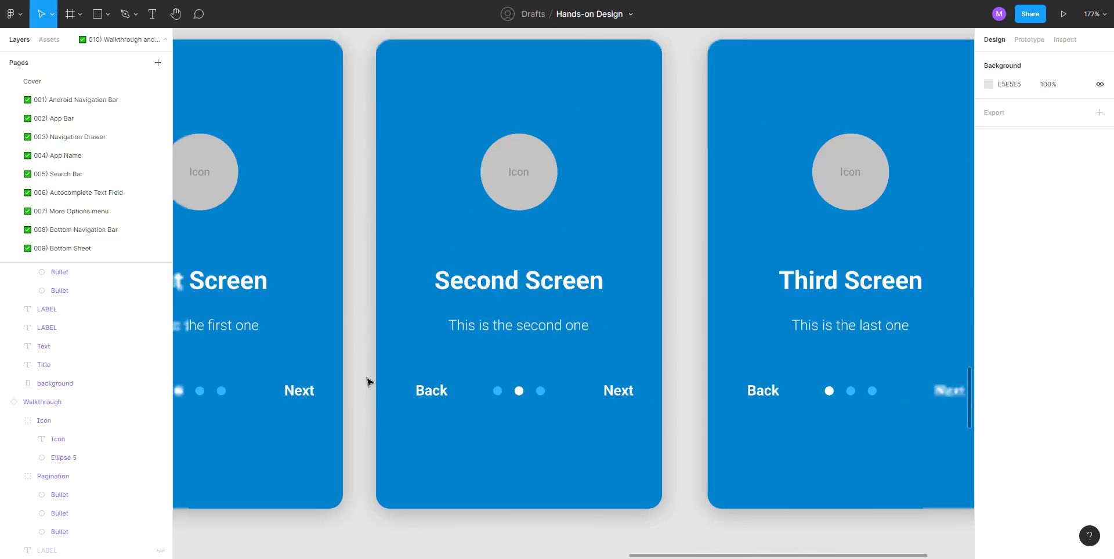
Step: Recolour the last pagination bullet on the Third Screen card with the white (FFFFFF) sampled from its first bullet
{"action": "left_click_drag", "start_coordinate": [624, 491], "coordinate": [540, 482]}
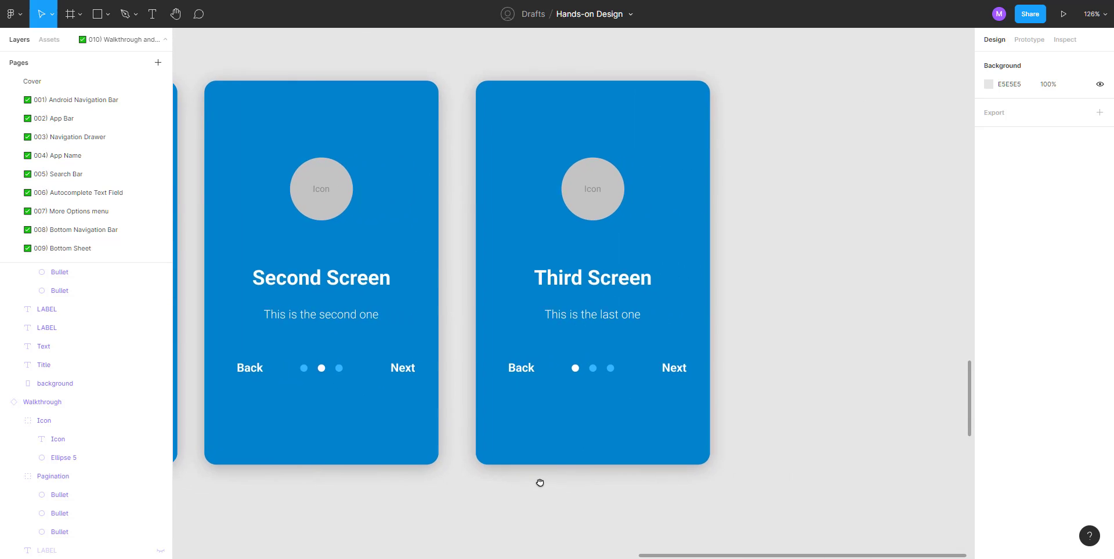
{"action": "left_click", "coordinate": [610, 369], "text": "ctrl"}
{"action": "scroll", "coordinate": [610, 371], "scroll_direction": "up", "scroll_amount": 5}
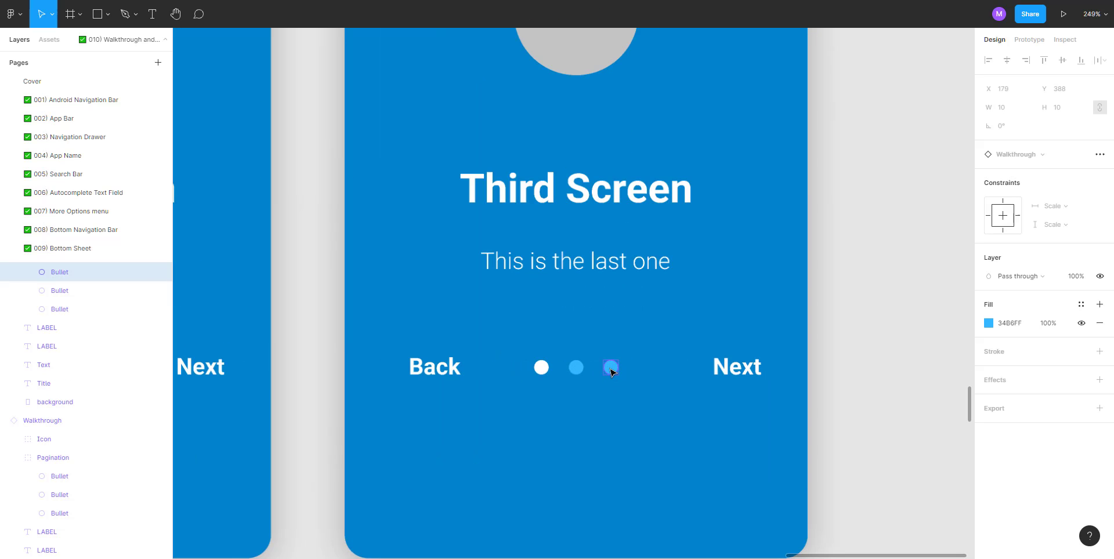
{"action": "key", "text": "i"}
{"action": "left_click", "coordinate": [541, 368]}
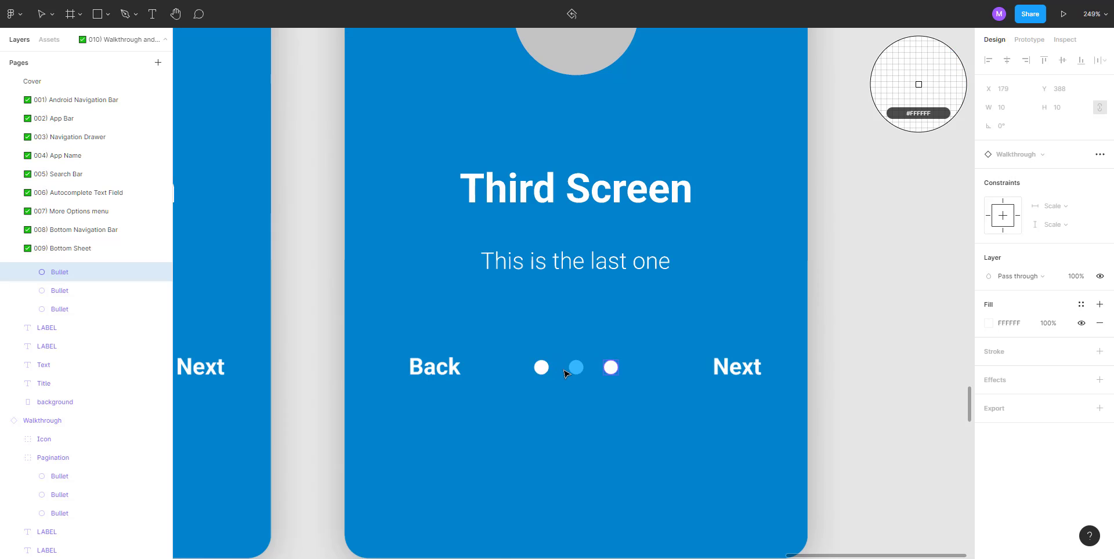
Step: Recolour the first pagination bullet on the Third Screen card with the light blue 34B6FF sampled from its middle bullet
{"action": "left_click", "coordinate": [541, 367]}
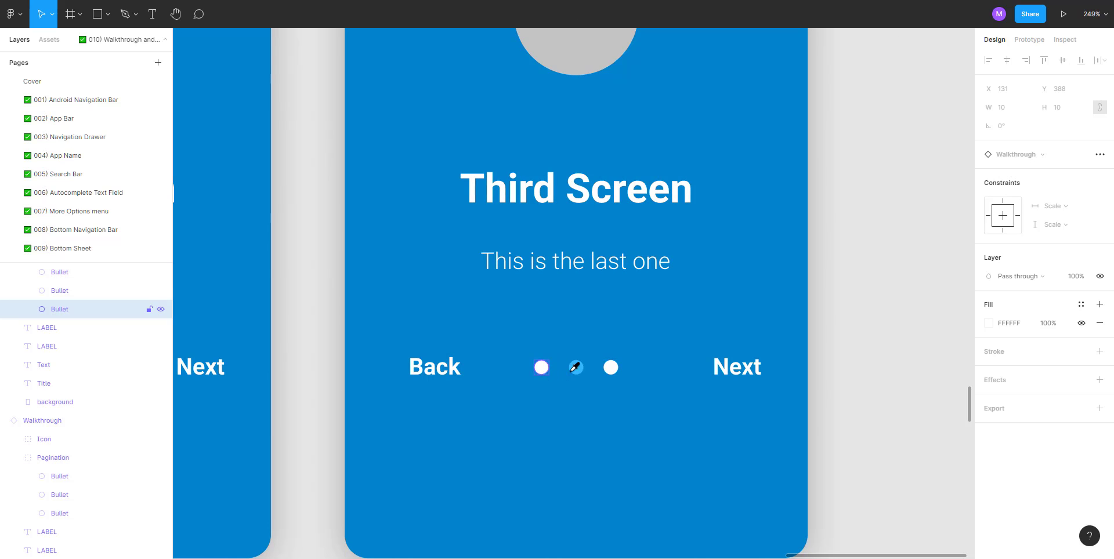
{"action": "key", "text": "i"}
{"action": "left_click", "coordinate": [579, 366]}
{"action": "scroll", "coordinate": [662, 351], "scroll_direction": "down", "scroll_amount": 6}
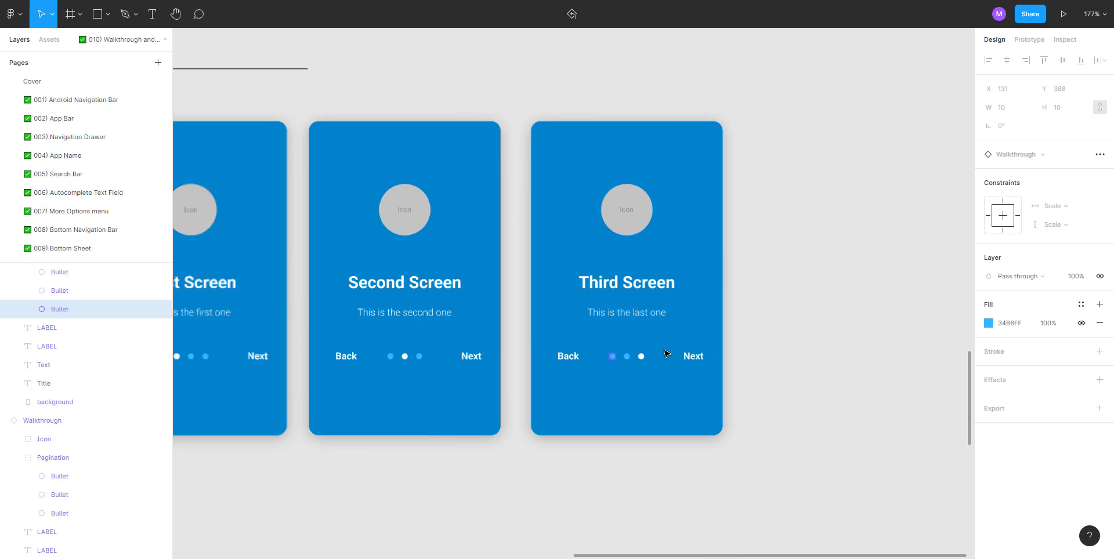
{"action": "left_click", "coordinate": [783, 329]}
Step: Recolour the "Back" label on the Second Screen card with the light blue 34B6FF sampled from a pagination bullet
{"action": "left_click_drag", "start_coordinate": [447, 450], "coordinate": [650, 450]}
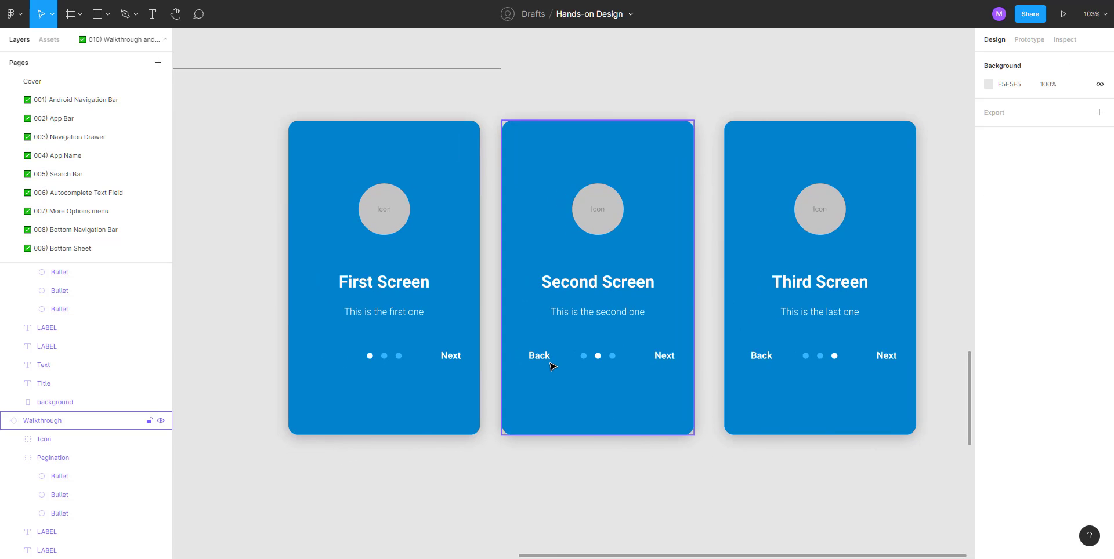
{"action": "left_click", "coordinate": [545, 359]}
{"action": "scroll", "coordinate": [545, 358], "scroll_direction": "up", "scroll_amount": 3}
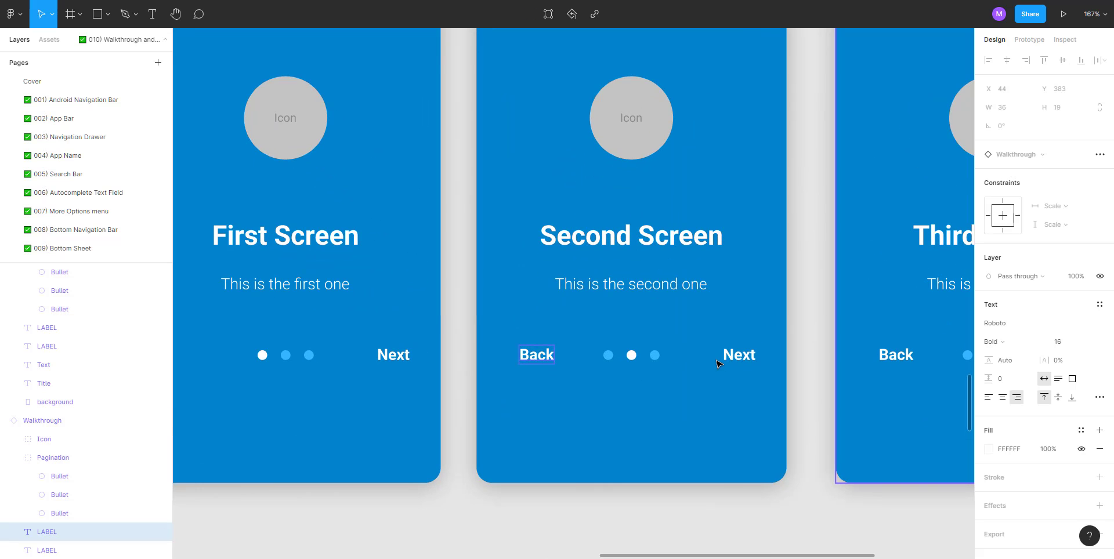
{"action": "key", "text": "i"}
{"action": "left_click", "coordinate": [608, 355]}
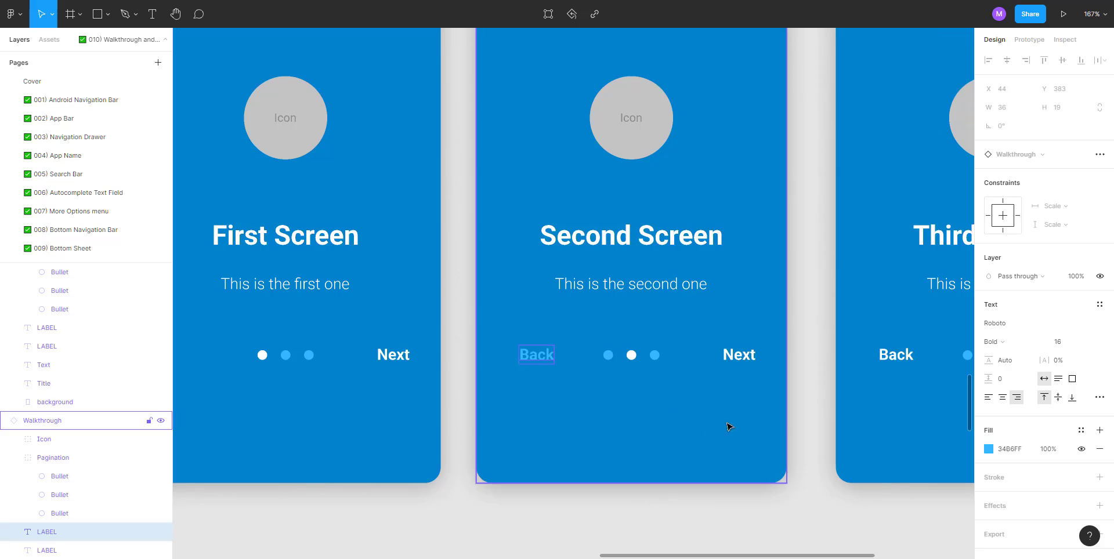
{"action": "left_click", "coordinate": [810, 412]}
Step: Recolour the "Back" label on the Third Screen card with the light blue 34B6FF sampled from its first bullet
{"action": "scroll", "coordinate": [810, 412], "scroll_direction": "down", "scroll_amount": 3}
{"action": "scroll", "coordinate": [661, 385], "scroll_direction": "up", "scroll_amount": 3}
{"action": "left_click", "coordinate": [683, 376]}
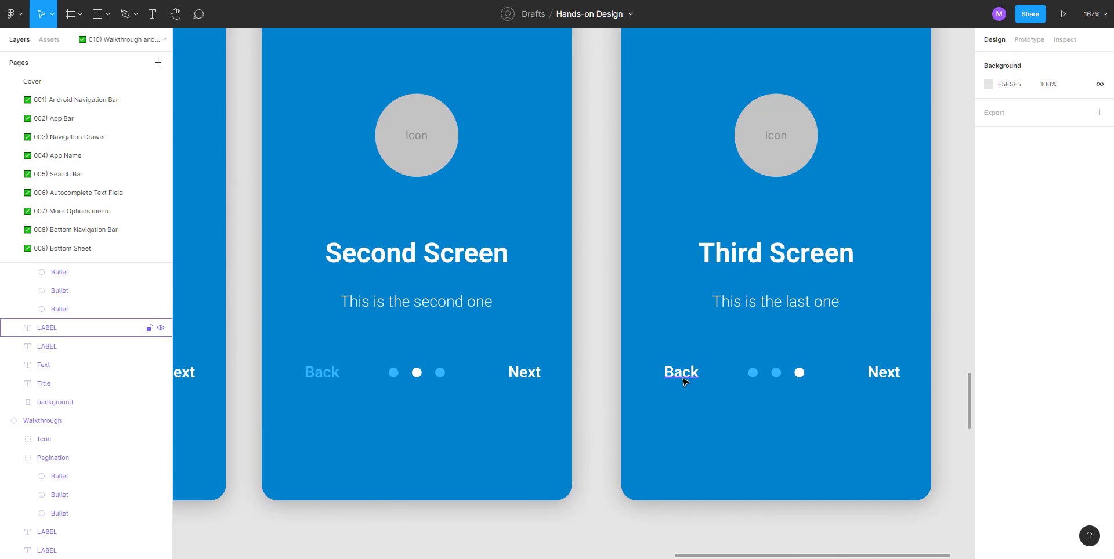
{"action": "key", "text": "i"}
{"action": "left_click", "coordinate": [753, 373]}
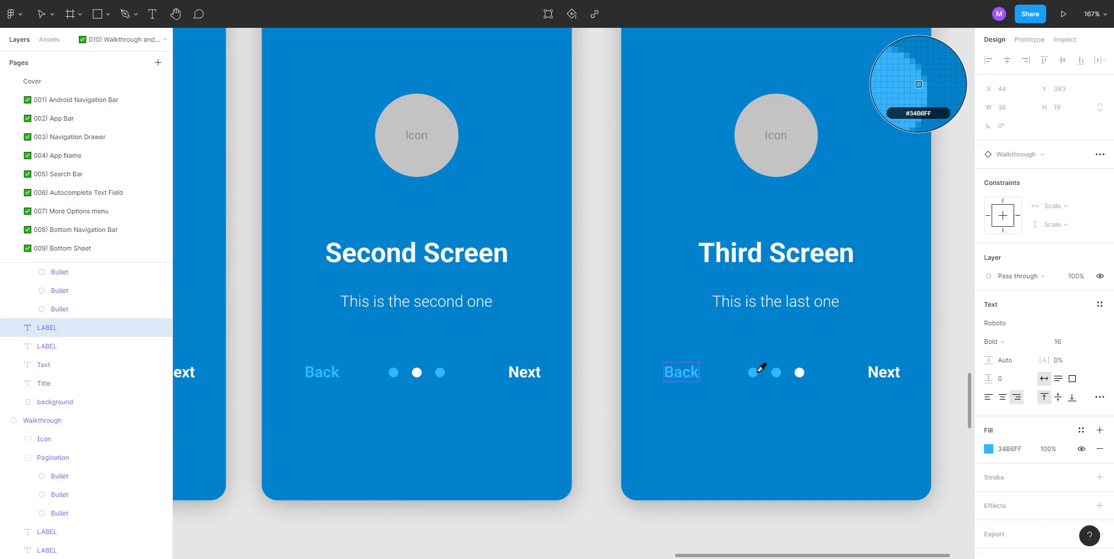
{"action": "scroll", "coordinate": [648, 335], "scroll_direction": "down", "scroll_amount": 3}
{"action": "scroll", "coordinate": [648, 335], "scroll_direction": "down", "scroll_amount": 3}
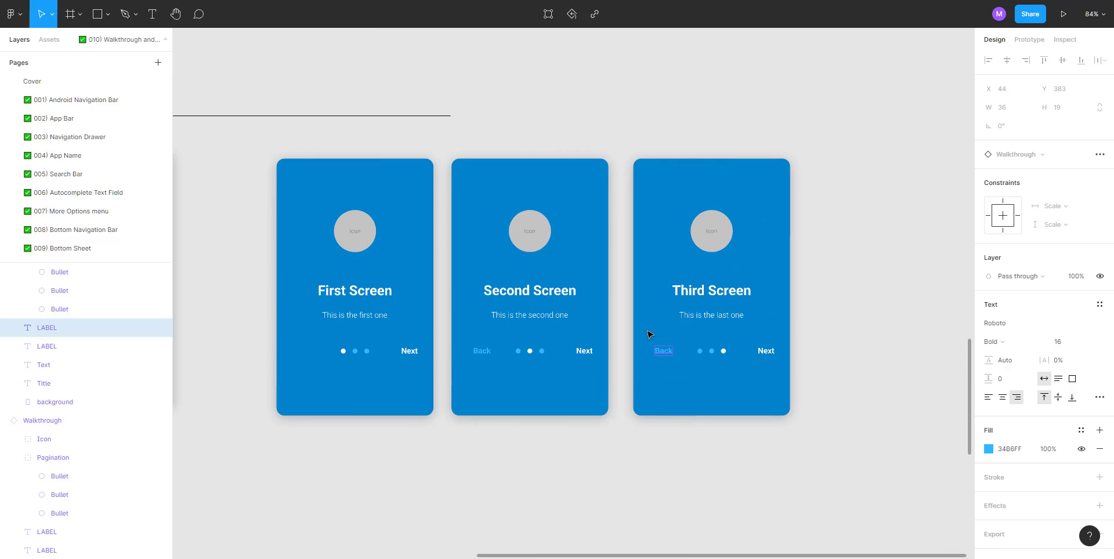
{"action": "left_click", "coordinate": [627, 464]}
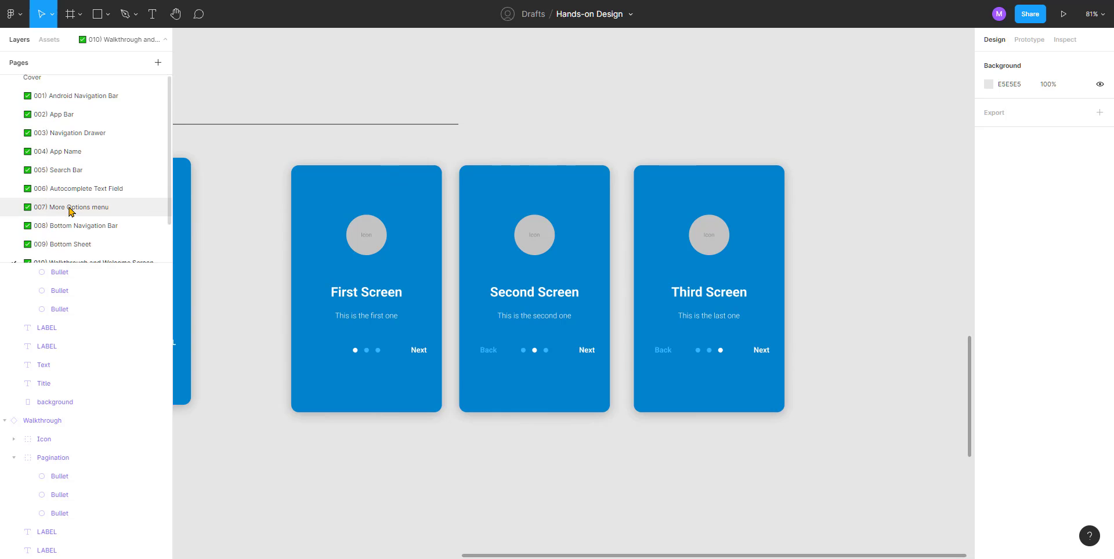
Step: On the Components page, fill the Walkthrough main component's background with magenta FF09EC from the document colours
{"action": "scroll", "coordinate": [75, 197], "scroll_direction": "down", "scroll_amount": 1}
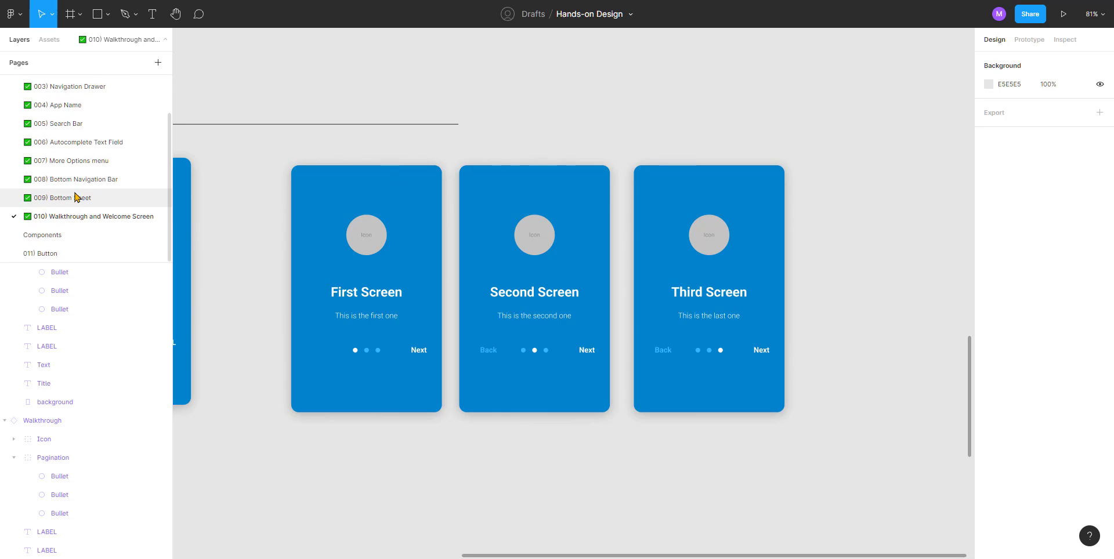
{"action": "left_click", "coordinate": [58, 256]}
{"action": "left_click", "coordinate": [53, 236]}
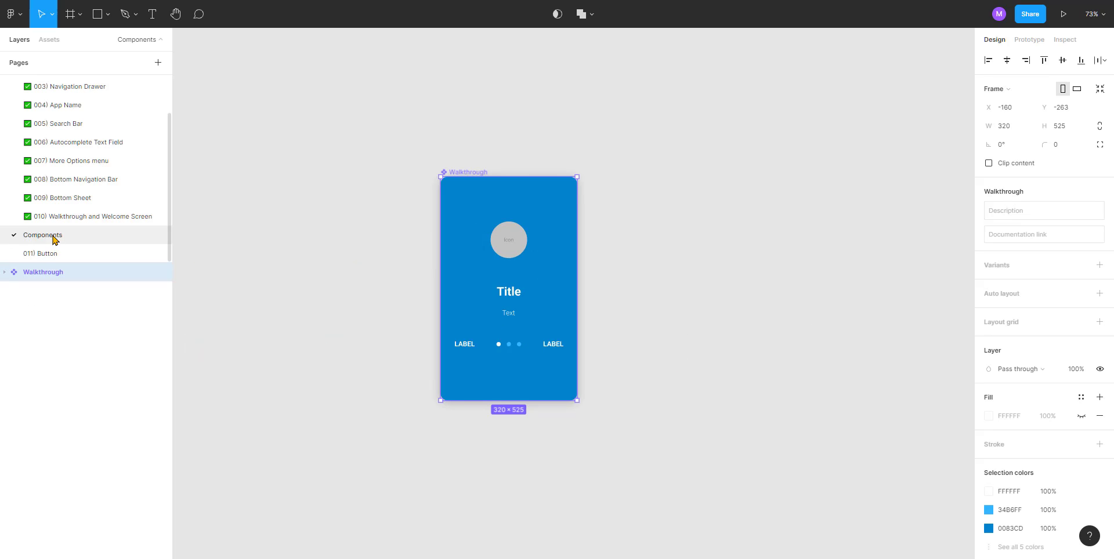
{"action": "left_click", "coordinate": [598, 208]}
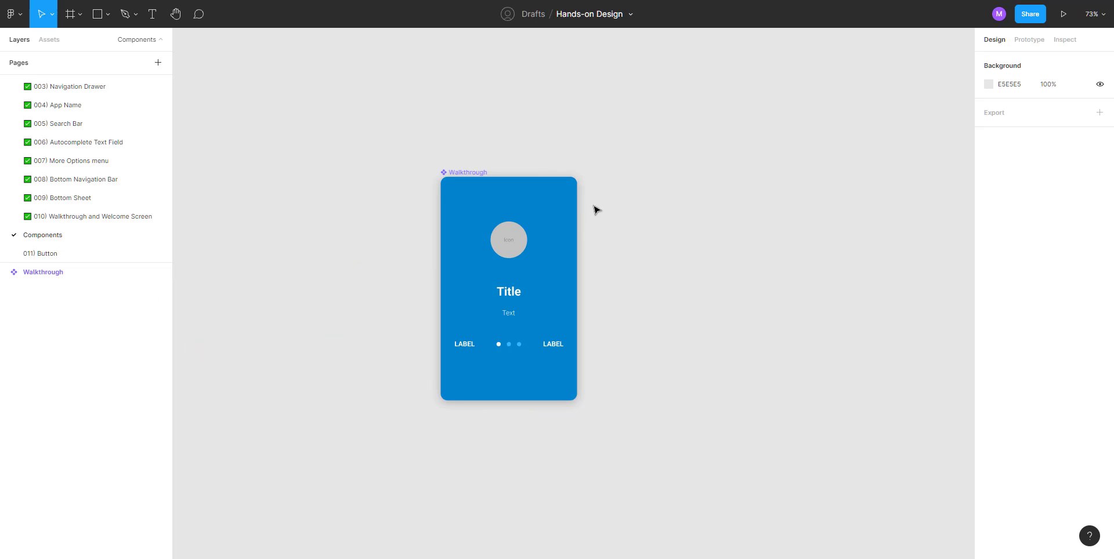
{"action": "double_click", "coordinate": [562, 200]}
{"action": "left_click", "coordinate": [989, 295]}
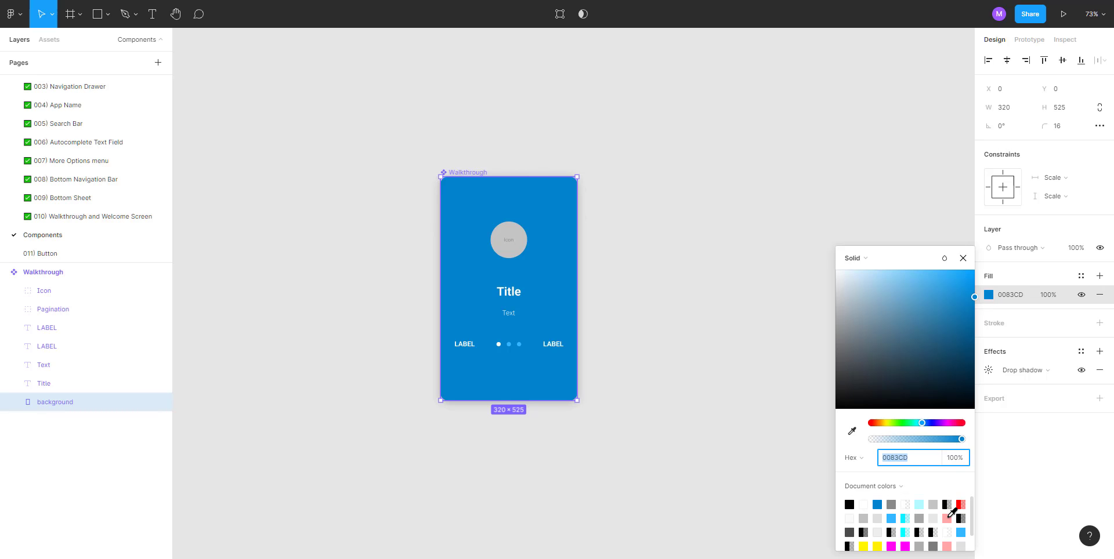
{"action": "left_click", "coordinate": [892, 545]}
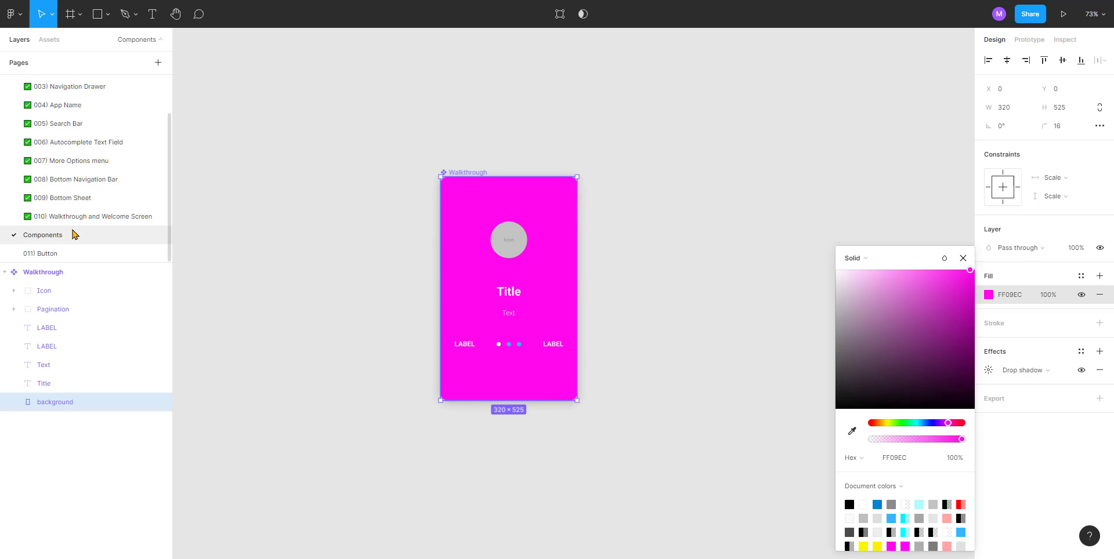
Step: Compare the three walkthrough instances with the standalone template, Organisms and Pages cards on the 010) Walkthrough and Welcome Screen page
{"action": "left_click", "coordinate": [101, 222]}
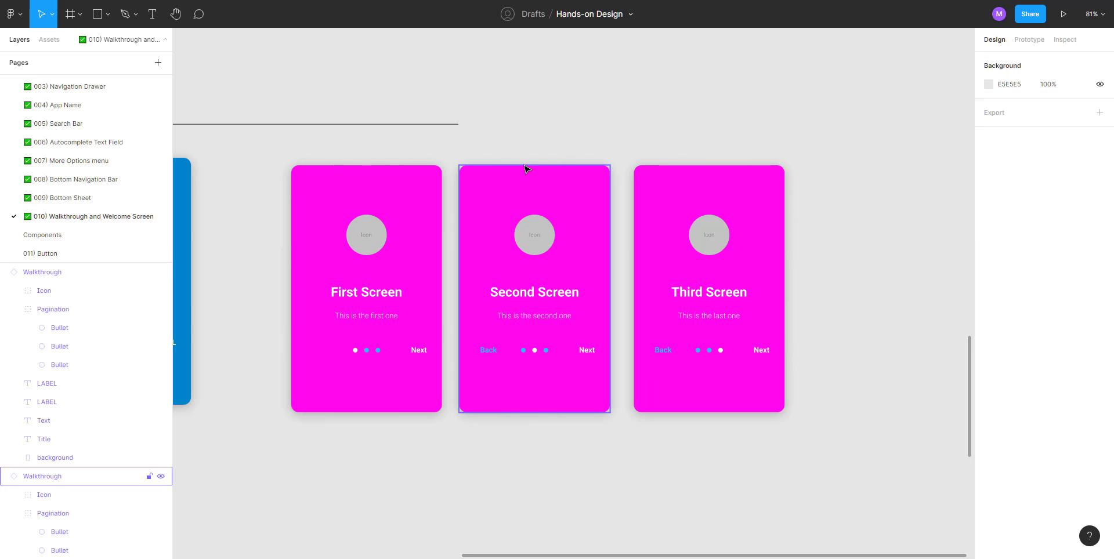
{"action": "left_click_drag", "start_coordinate": [378, 145], "coordinate": [614, 157]}
{"action": "scroll", "coordinate": [551, 162], "scroll_direction": "down", "scroll_amount": 5}
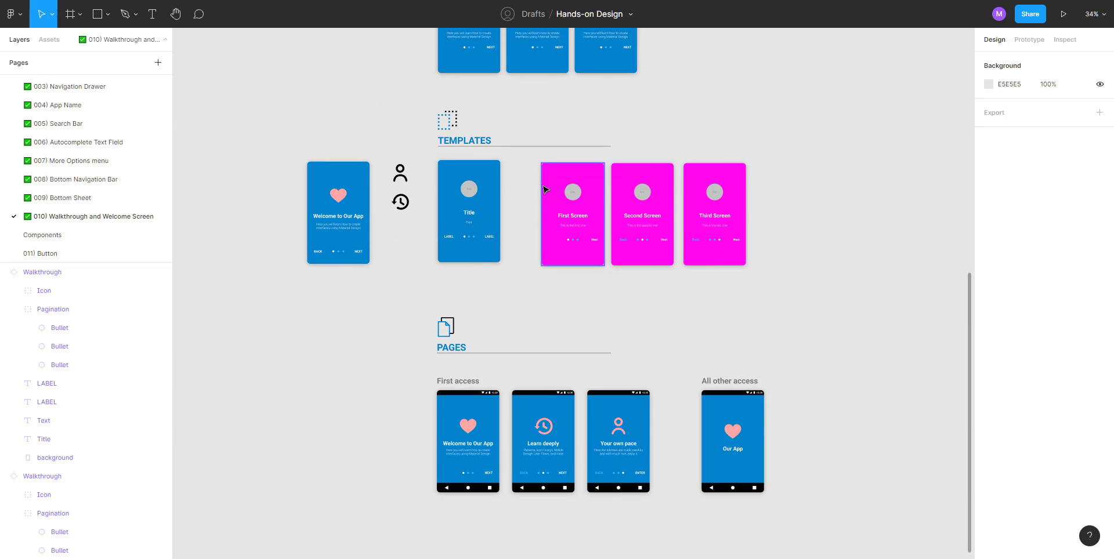
{"action": "scroll", "coordinate": [509, 180], "scroll_direction": "up", "scroll_amount": 3}
{"action": "left_click", "coordinate": [486, 176]}
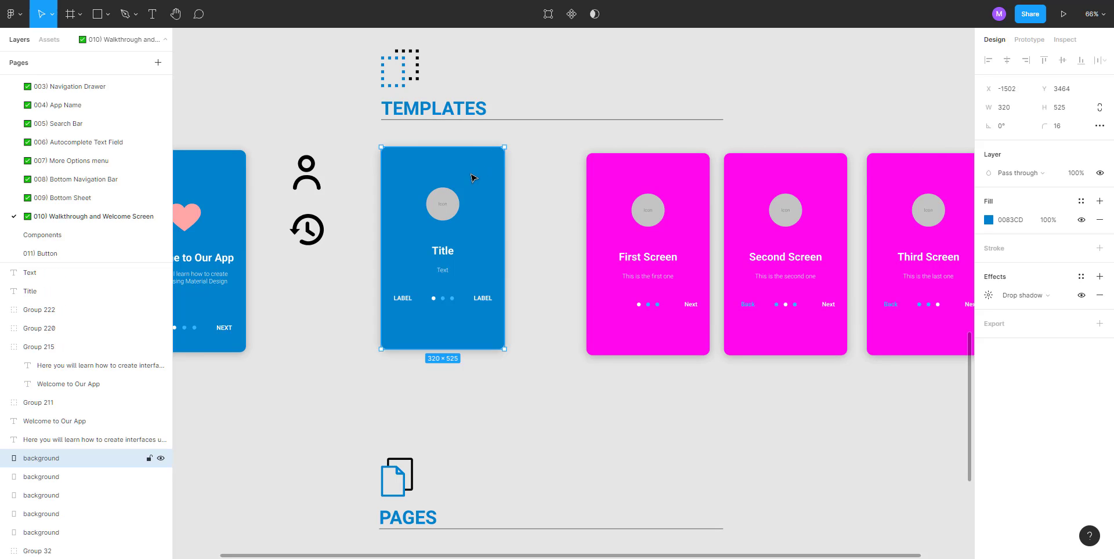
{"action": "scroll", "coordinate": [472, 177], "scroll_direction": "up", "scroll_amount": 7}
{"action": "left_click", "coordinate": [462, 197]}
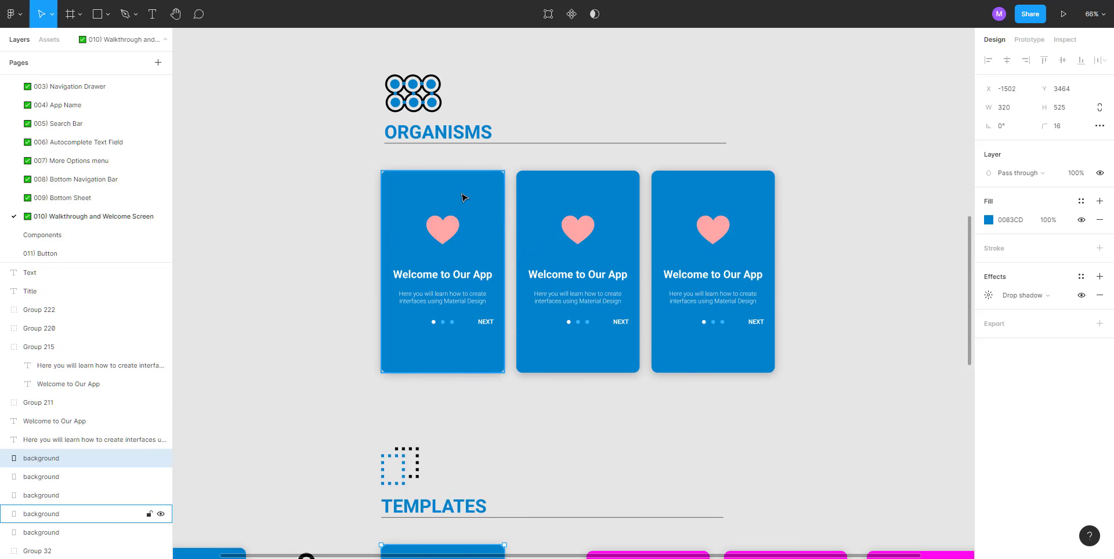
{"action": "left_click", "coordinate": [559, 199]}
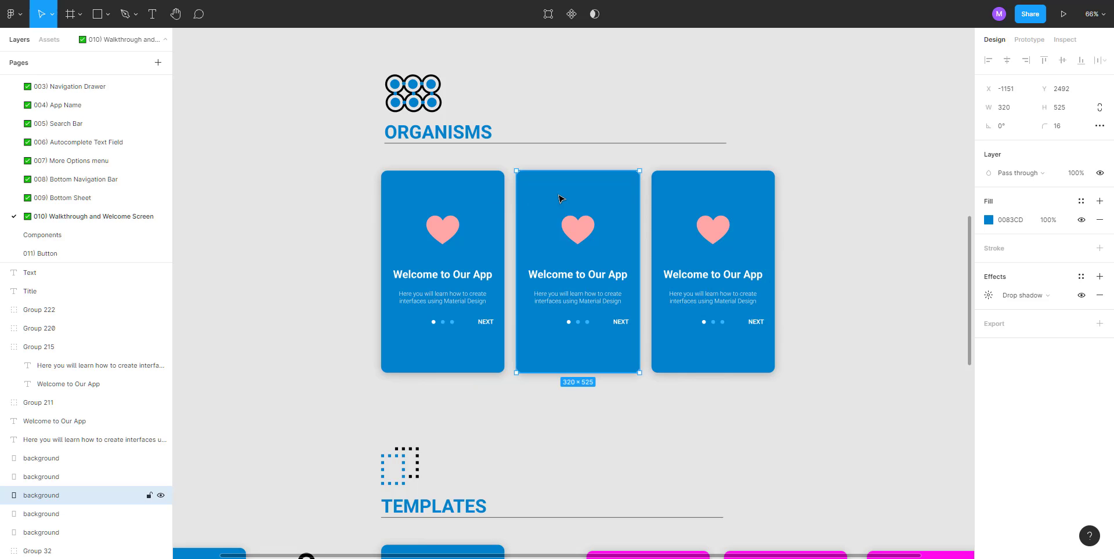
{"action": "left_click", "coordinate": [683, 193]}
{"action": "scroll", "coordinate": [552, 227], "scroll_direction": "down", "scroll_amount": 10}
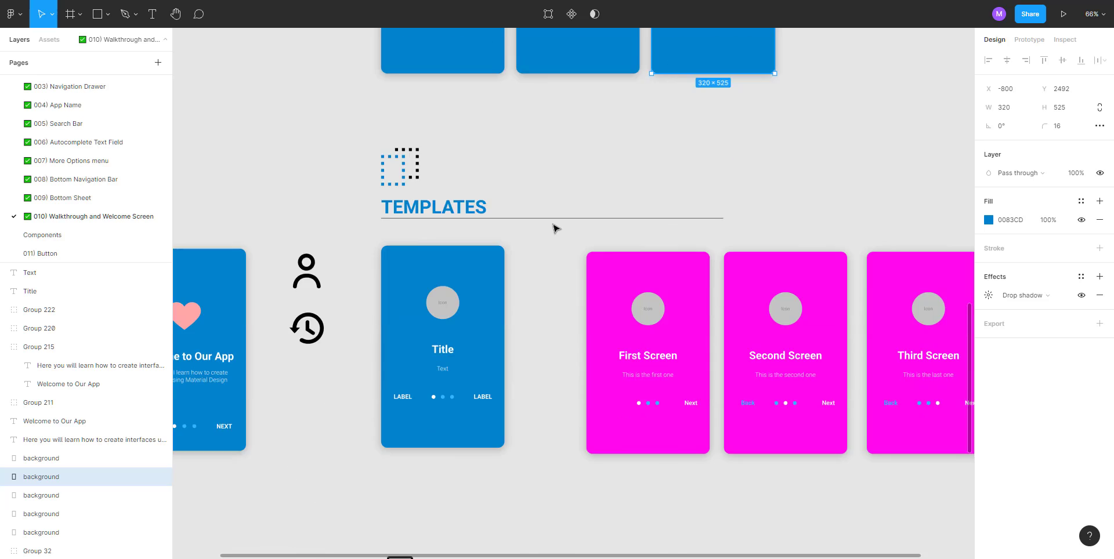
{"action": "scroll", "coordinate": [828, 236], "scroll_direction": "down", "scroll_amount": 3}
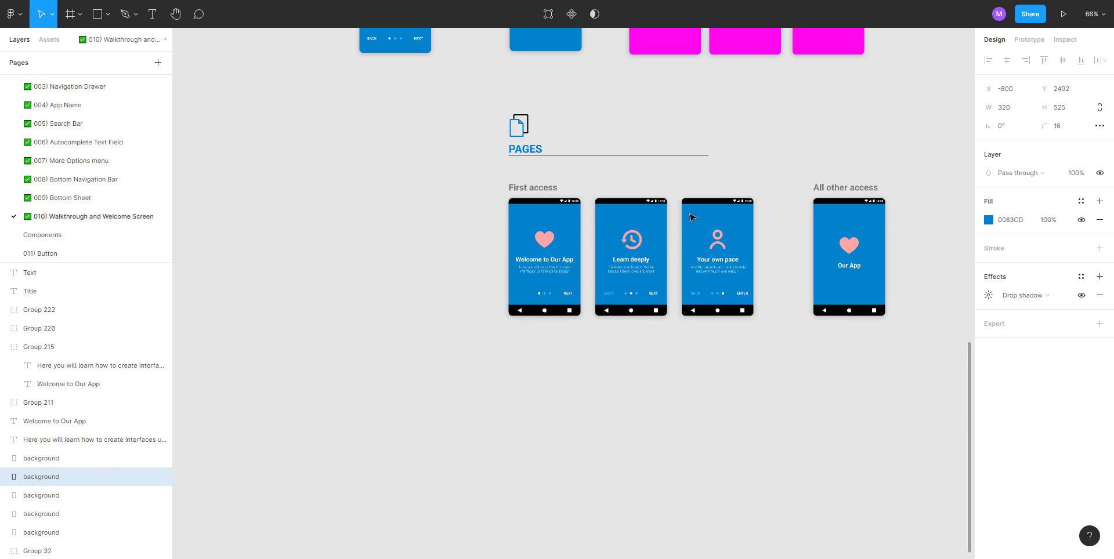
{"action": "scroll", "coordinate": [691, 216], "scroll_direction": "up", "scroll_amount": 3}
{"action": "left_click_drag", "start_coordinate": [662, 233], "coordinate": [502, 268]}
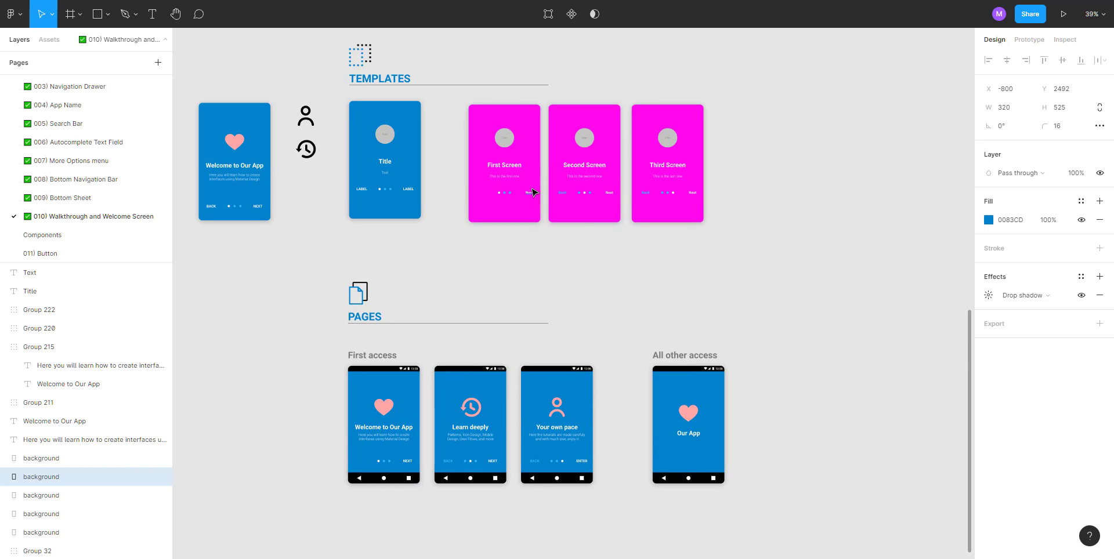
{"action": "scroll", "coordinate": [530, 190], "scroll_direction": "up", "scroll_amount": 7}
{"action": "left_click", "coordinate": [545, 350]}
{"action": "left_click_drag", "start_coordinate": [561, 351], "coordinate": [412, 363]}
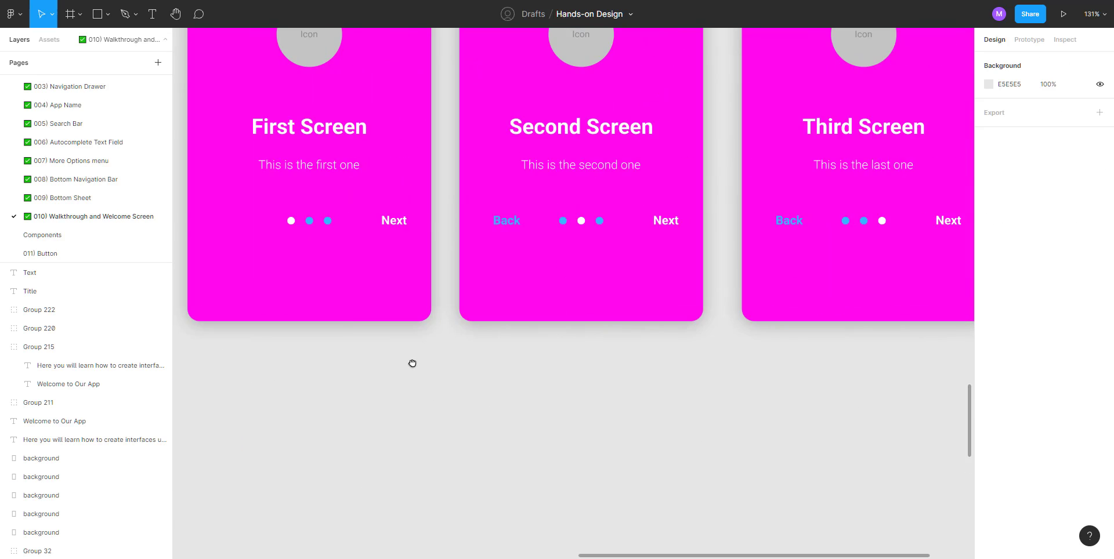
Step: Return to the Components page and set the Walkthrough main component's background fill to the document blue 0083CD
{"action": "left_click", "coordinate": [60, 235]}
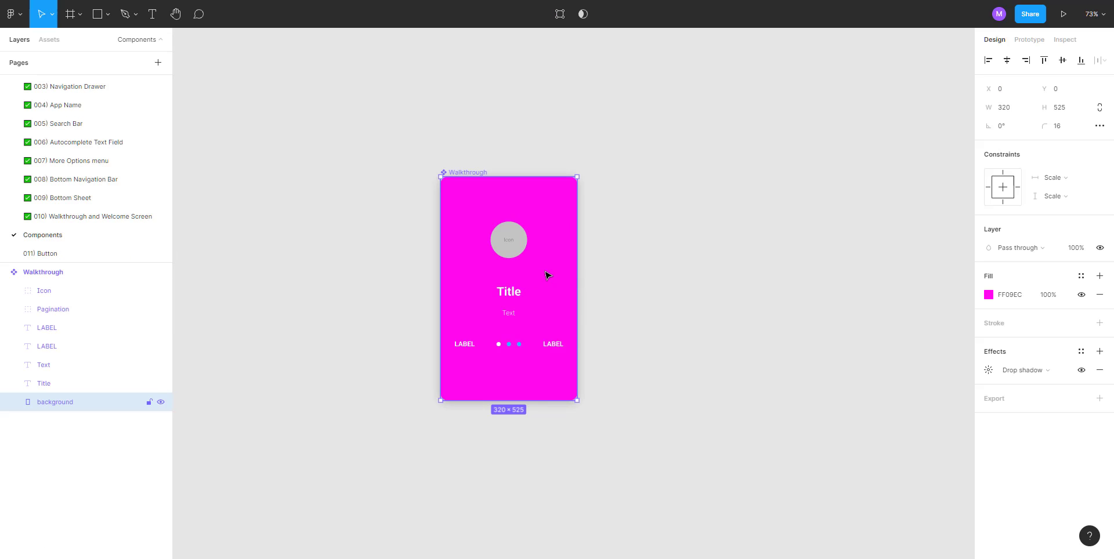
{"action": "left_click", "coordinate": [989, 294]}
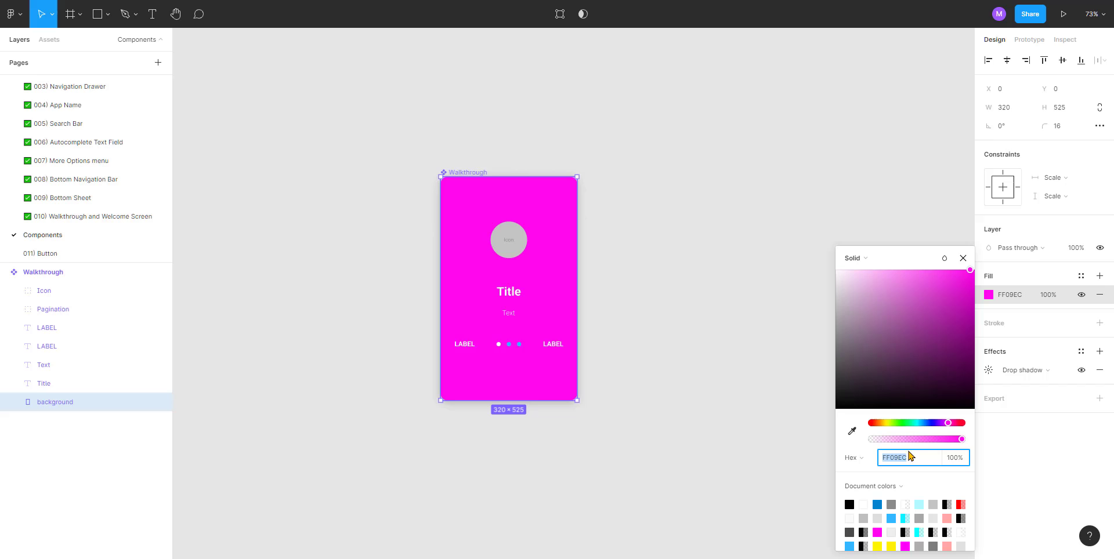
{"action": "left_click", "coordinate": [878, 504]}
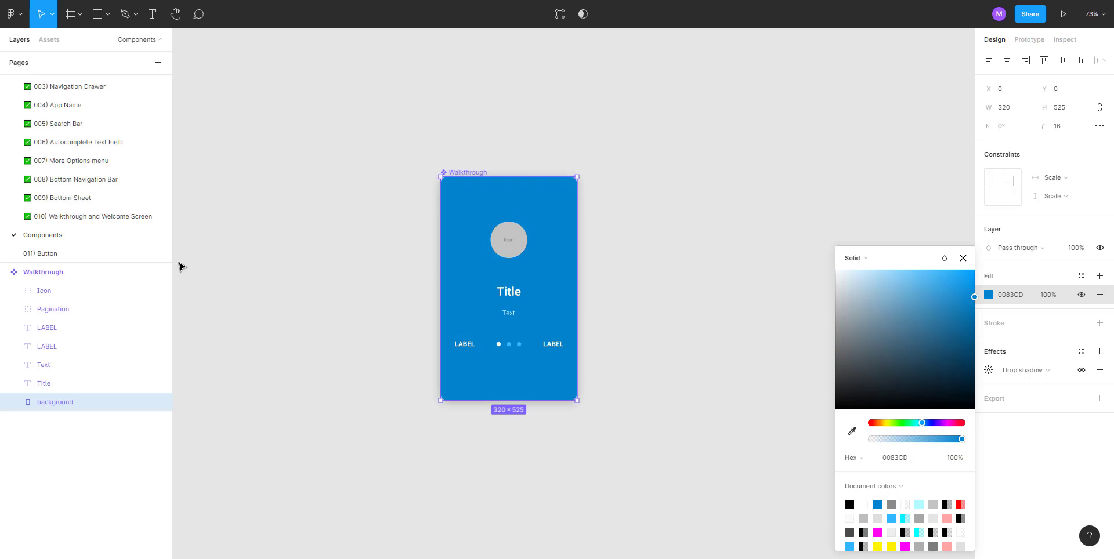
Step: Examine the background colour and labels of the three walkthrough instances on the 010) Walkthrough and Welcome Screen page
{"action": "left_click", "coordinate": [68, 217]}
{"action": "scroll", "coordinate": [406, 253], "scroll_direction": "up", "scroll_amount": 3}
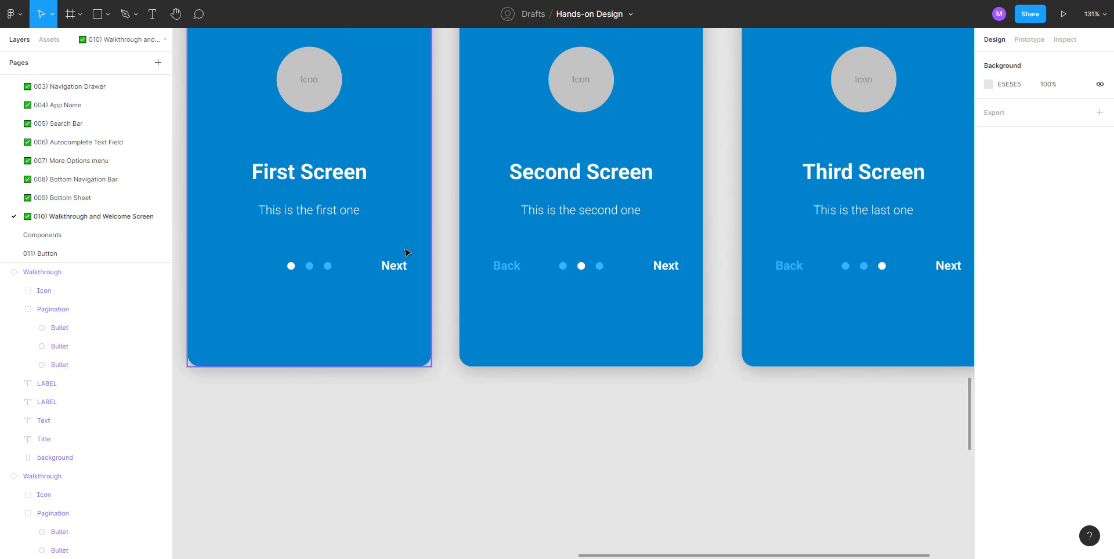
{"action": "scroll", "coordinate": [406, 253], "scroll_direction": "down", "scroll_amount": 5}
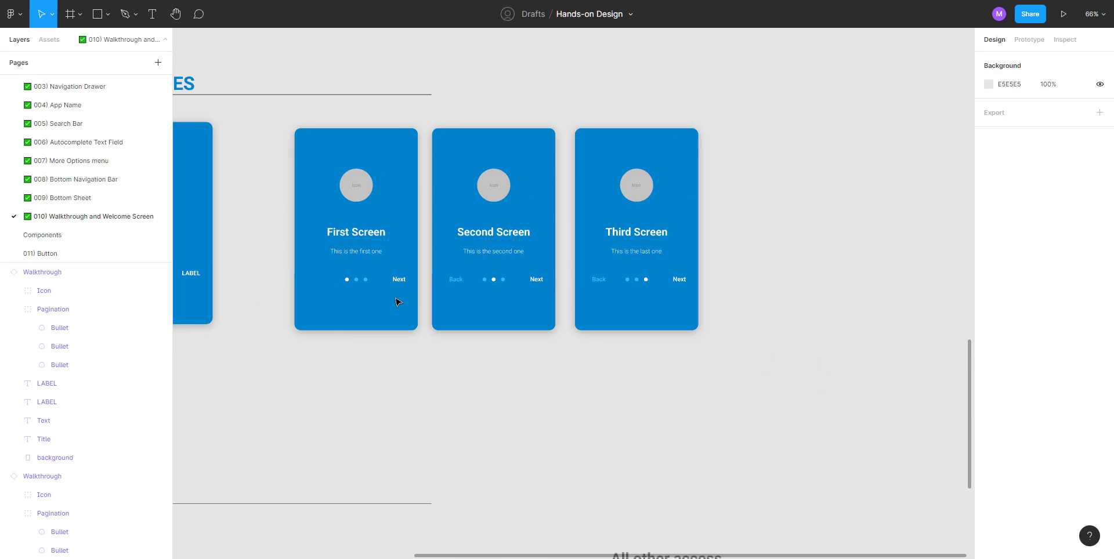
{"action": "left_click_drag", "start_coordinate": [311, 383], "coordinate": [475, 366]}
{"action": "scroll", "coordinate": [374, 269], "scroll_direction": "up", "scroll_amount": 4}
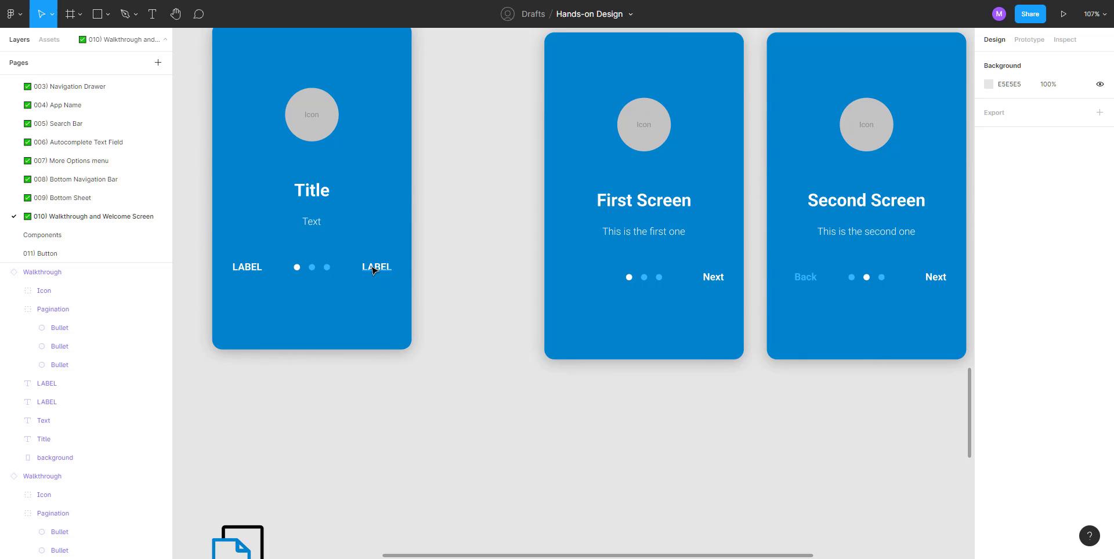
{"action": "left_click_drag", "start_coordinate": [624, 391], "coordinate": [310, 408]}
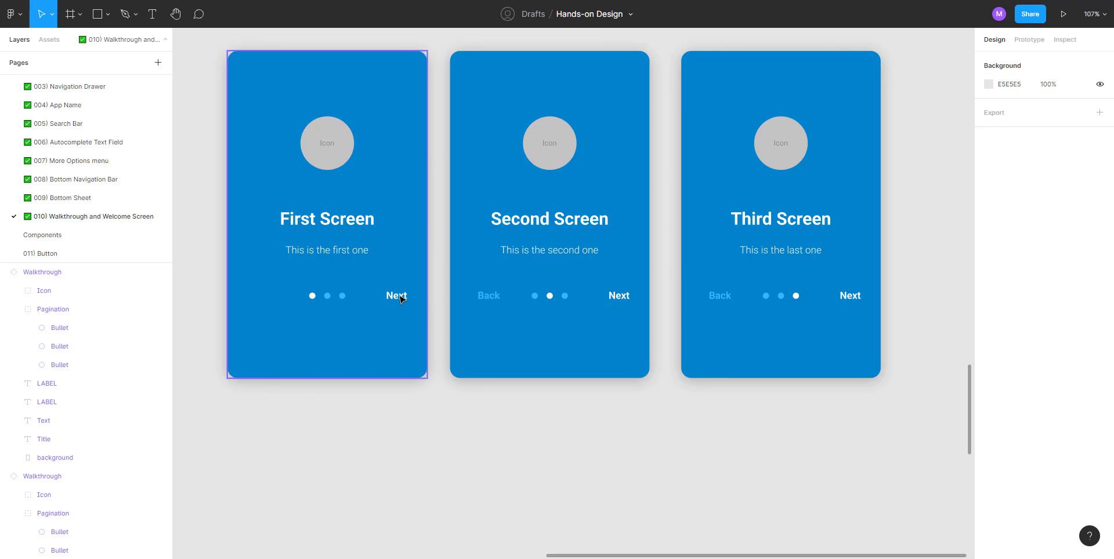
Step: On the Components page, left-align the text of the main component's label to the left of the pagination bullets
{"action": "left_click", "coordinate": [65, 238]}
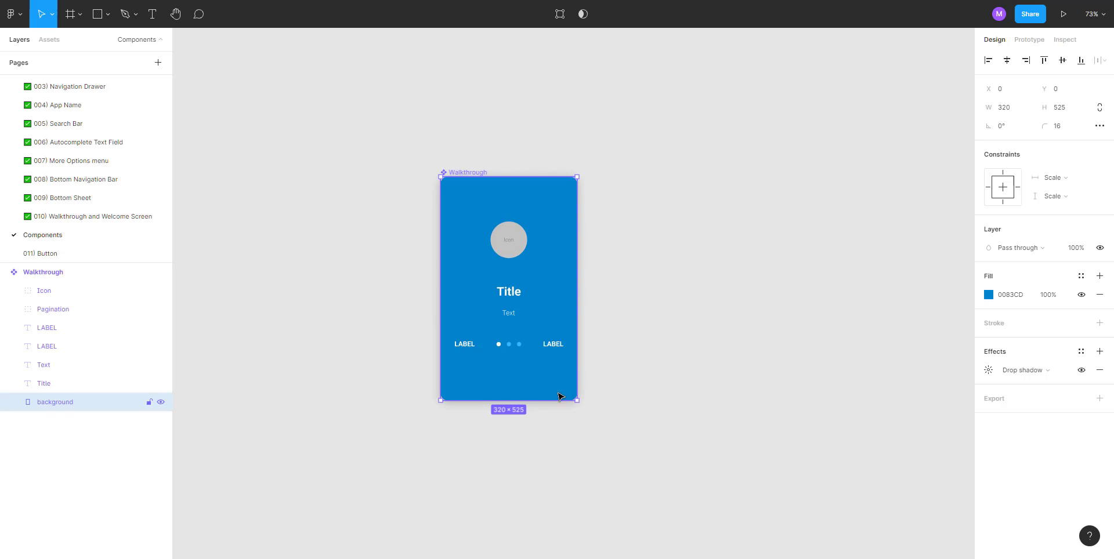
{"action": "scroll", "coordinate": [469, 346], "scroll_direction": "up", "scroll_amount": 5}
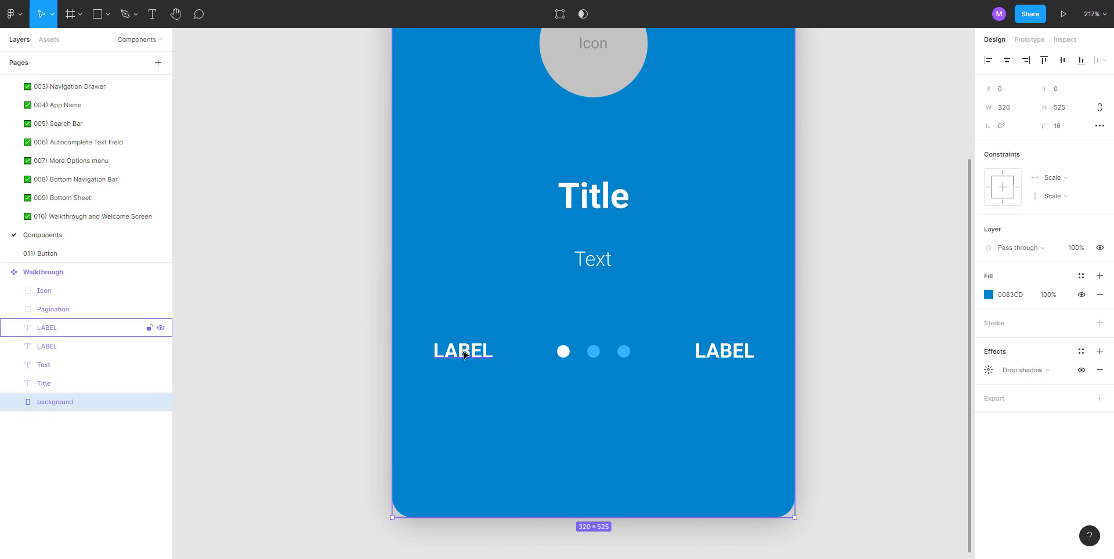
{"action": "left_click", "coordinate": [465, 355]}
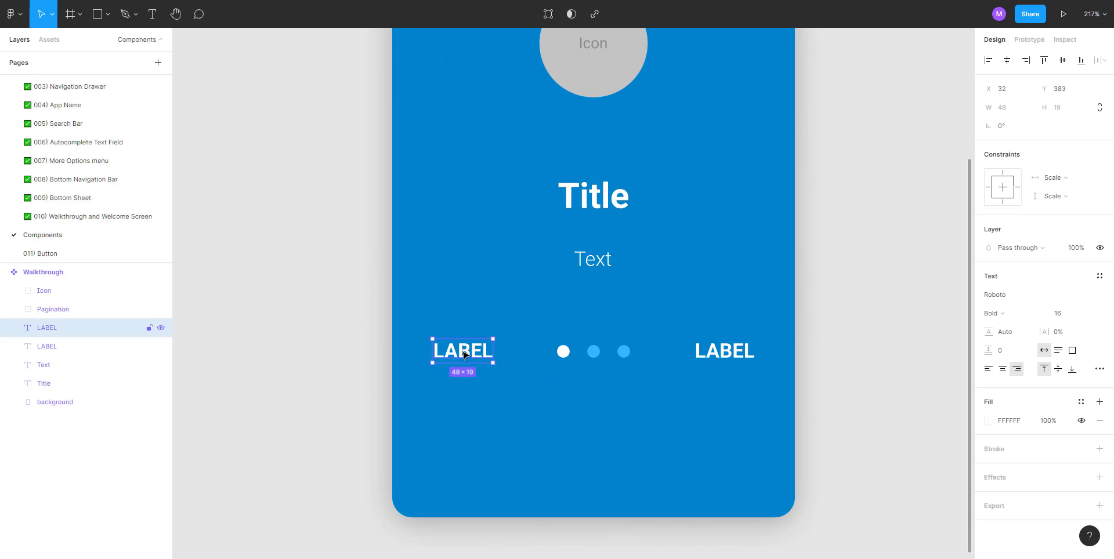
{"action": "double_click", "coordinate": [465, 355]}
{"action": "type", "text": "asdf"}
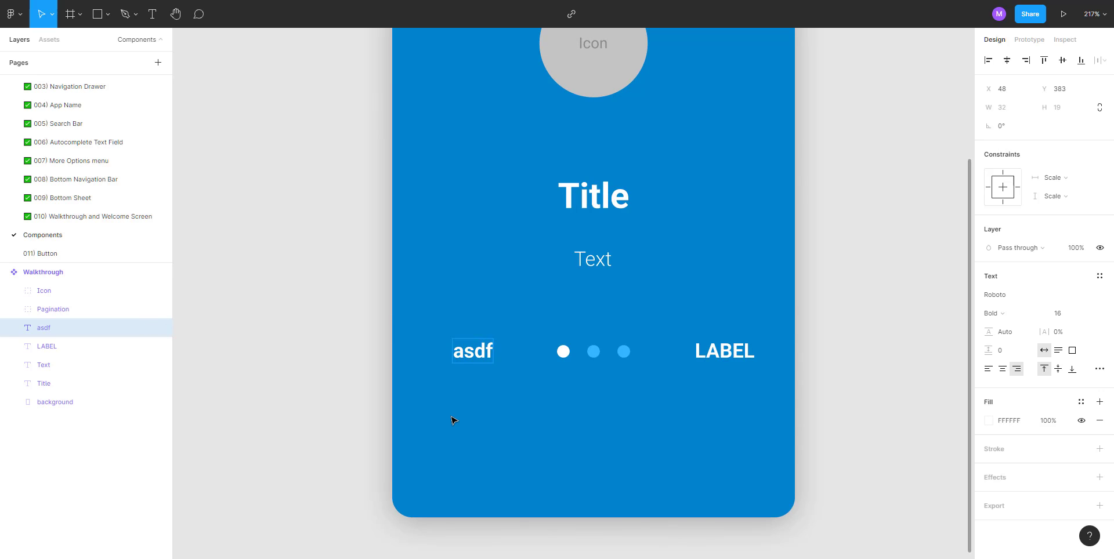
{"action": "key", "text": "ctrl+z"}
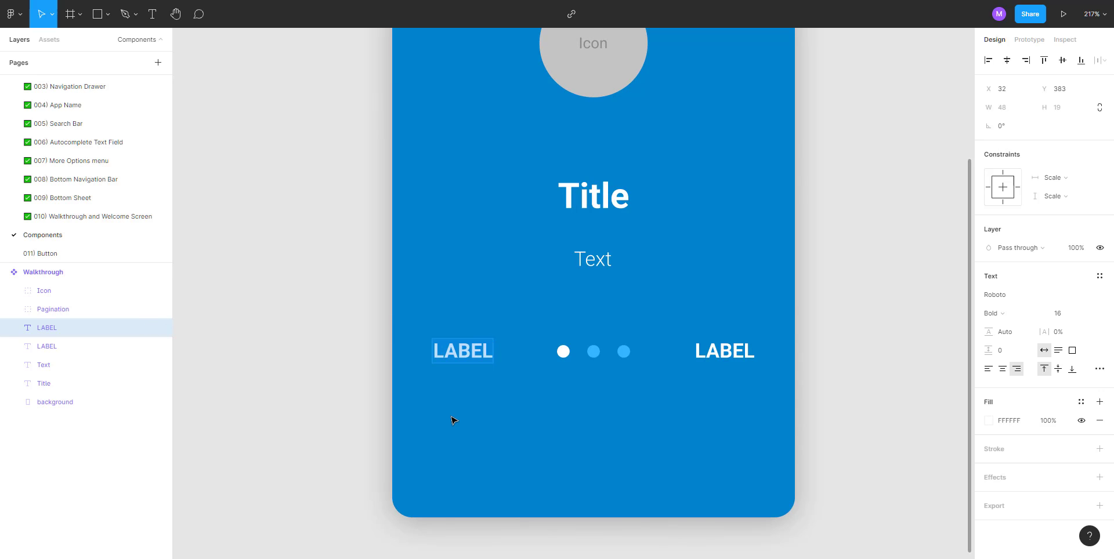
{"action": "left_click", "coordinate": [988, 370]}
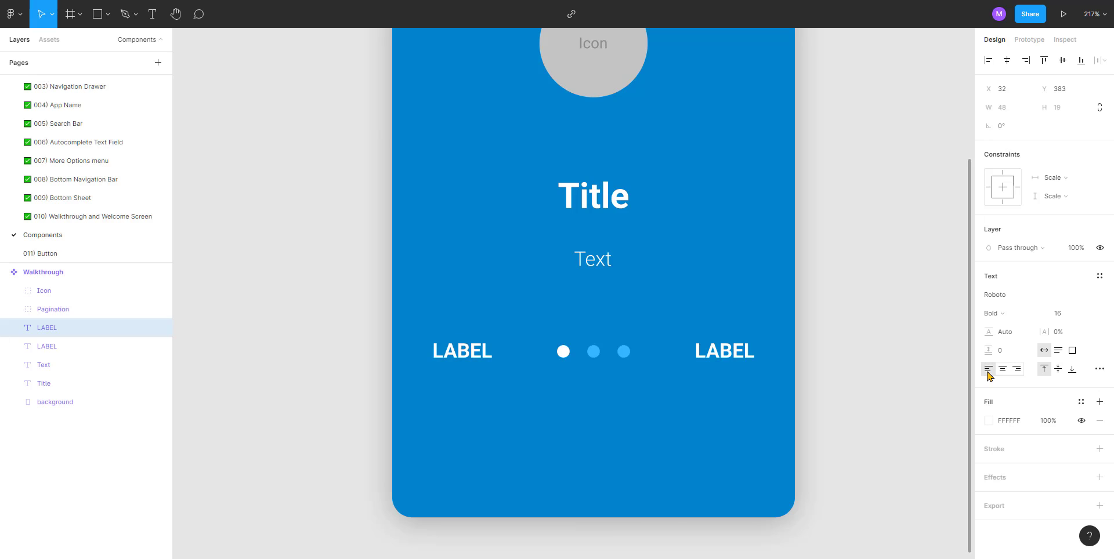
Step: Retype both label texts beside the pagination in the Walkthrough main component as "Label"
{"action": "double_click", "coordinate": [736, 353]}
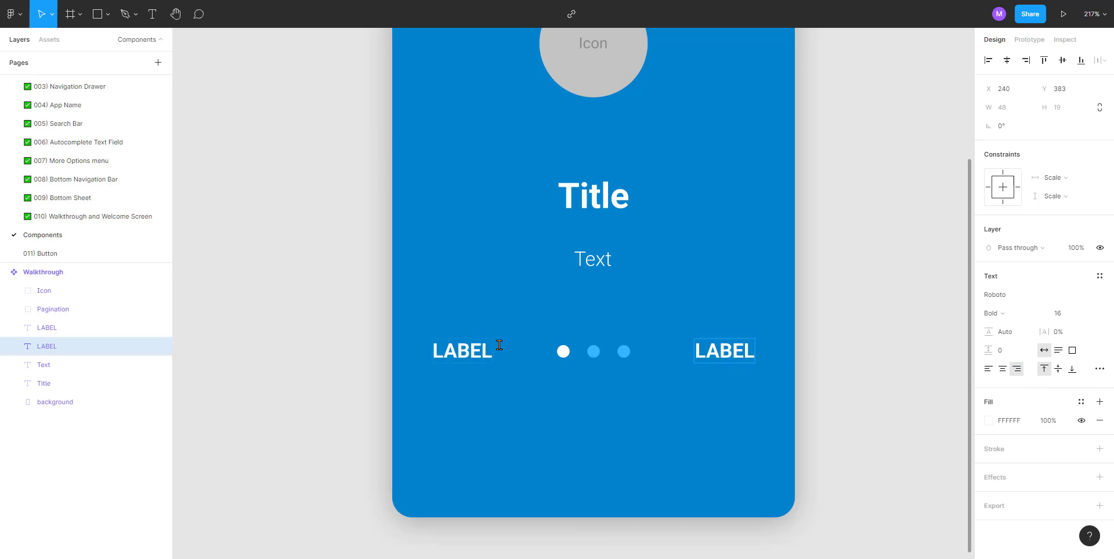
{"action": "key", "text": "Escape"}
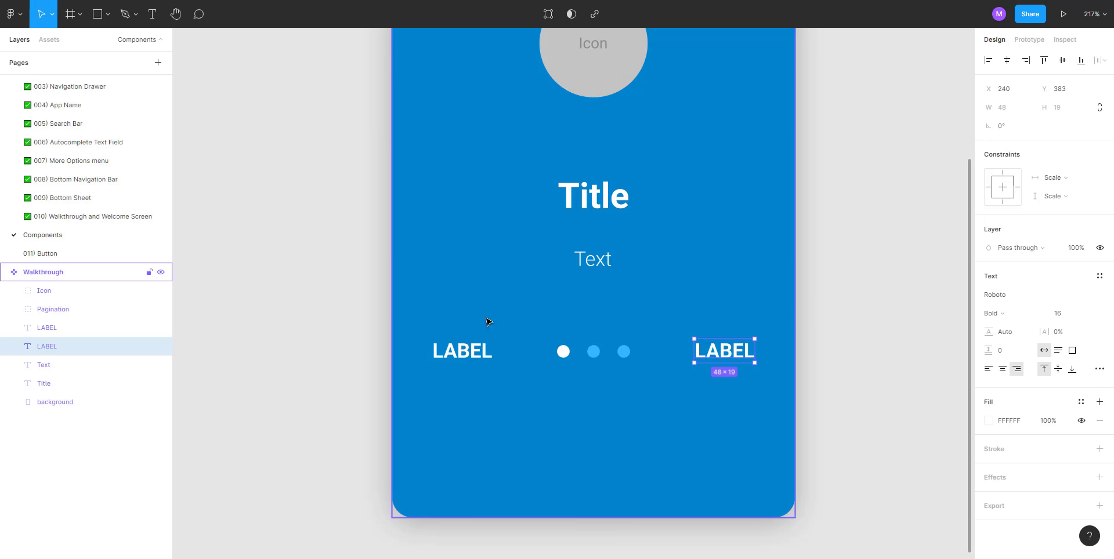
{"action": "left_click", "coordinate": [450, 358]}
{"action": "double_click", "coordinate": [450, 358]}
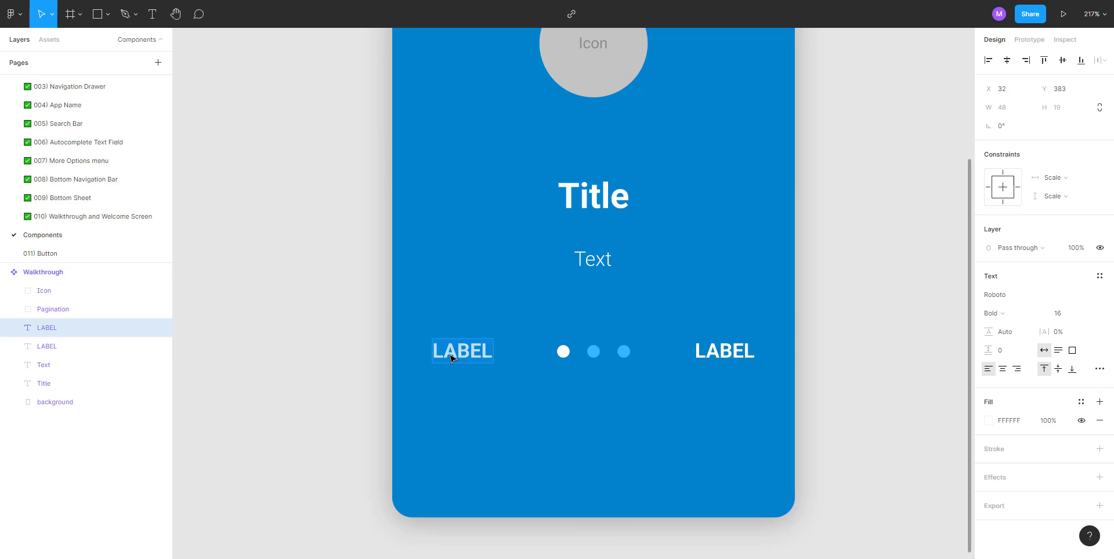
{"action": "type", "text": "Label"}
{"action": "double_click", "coordinate": [727, 349]}
{"action": "type", "text": "Label"}
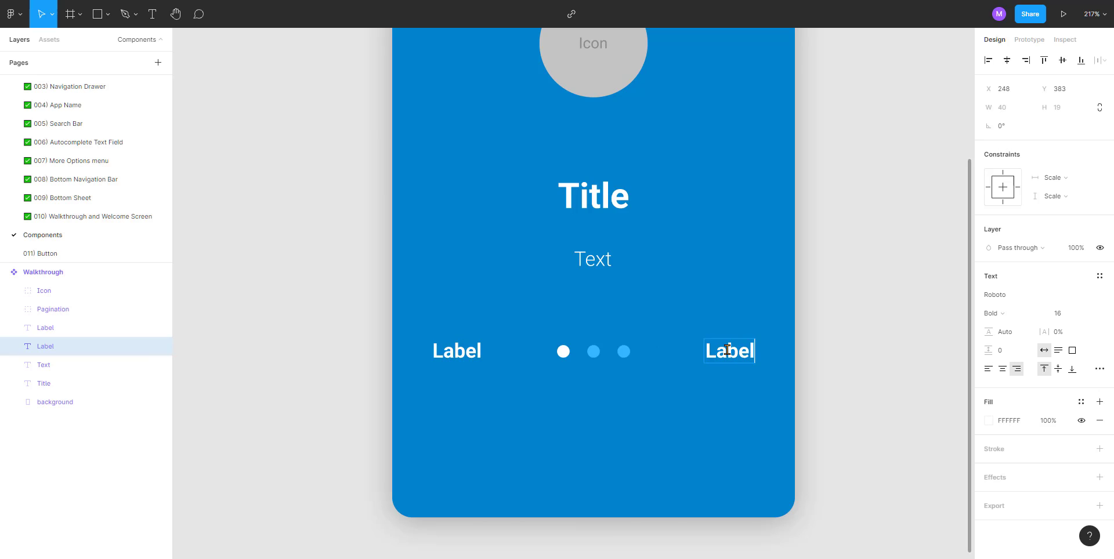
{"action": "key", "text": "Escape"}
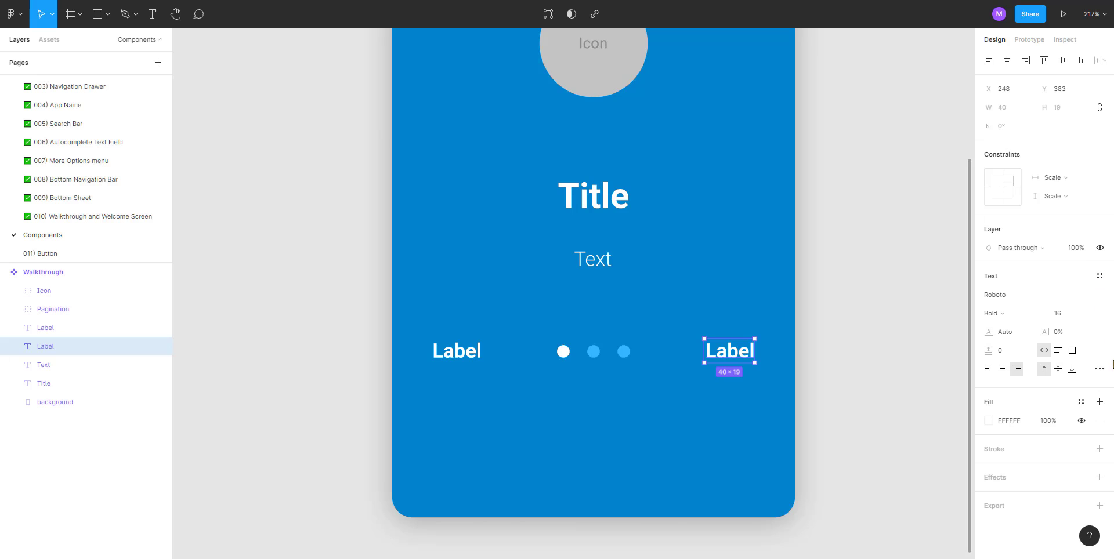
Step: Set the letter case of both labels beside the pagination bullets in the Walkthrough main component to uppercase
{"action": "left_click", "coordinate": [1099, 369]}
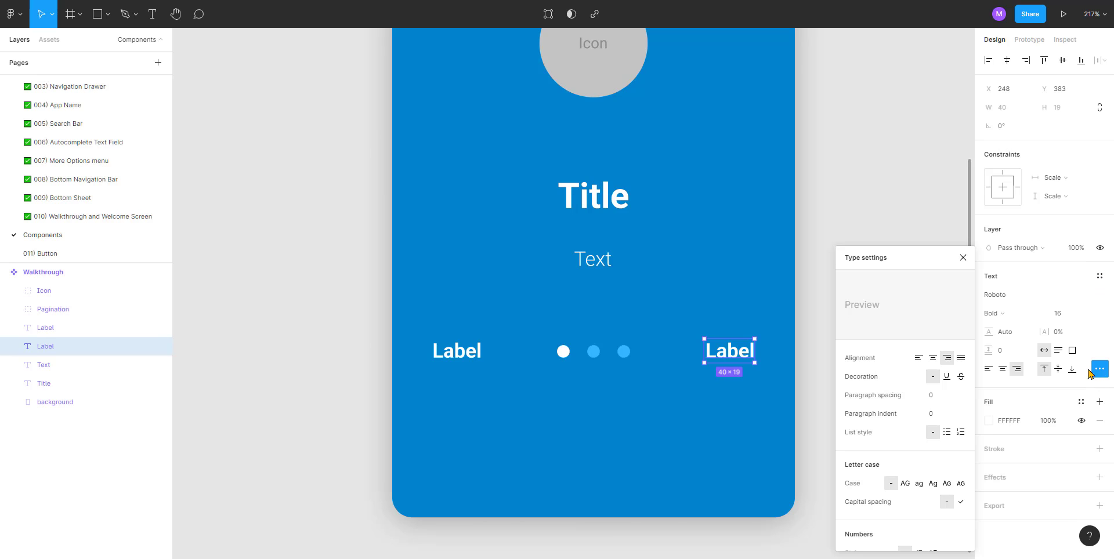
{"action": "left_click", "coordinate": [905, 484]}
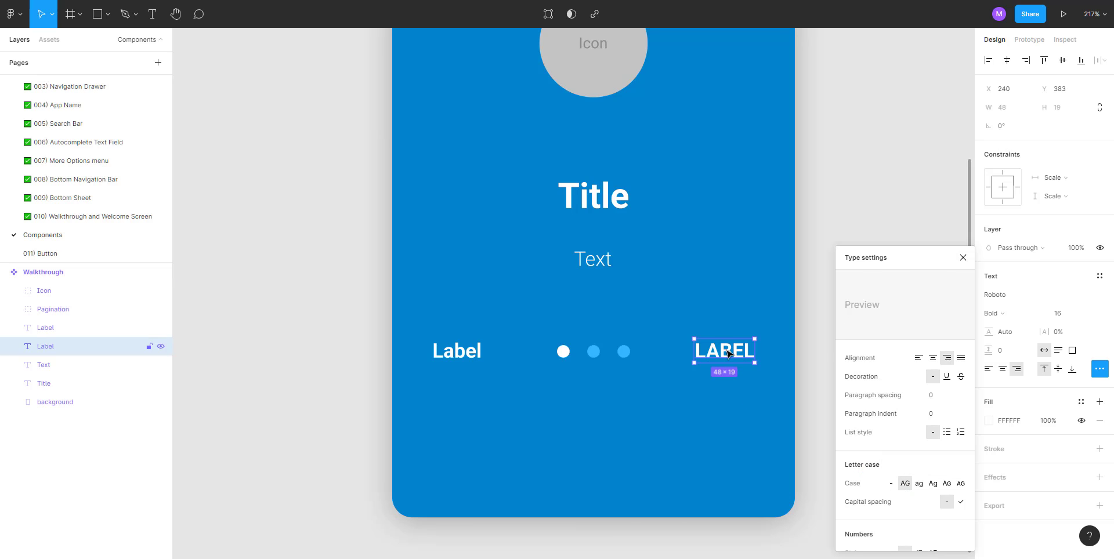
{"action": "left_click", "coordinate": [448, 351]}
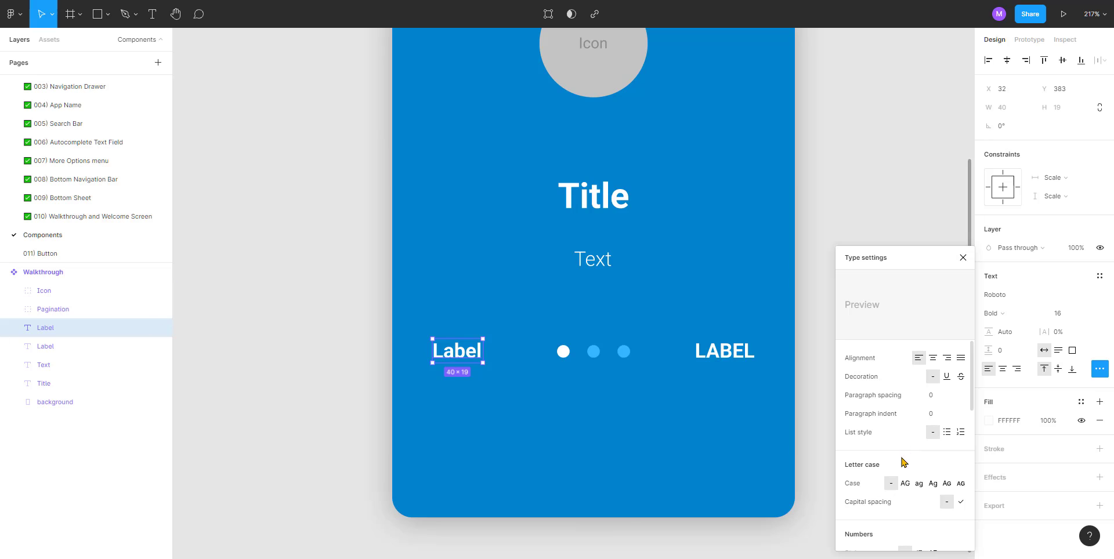
{"action": "left_click", "coordinate": [906, 484]}
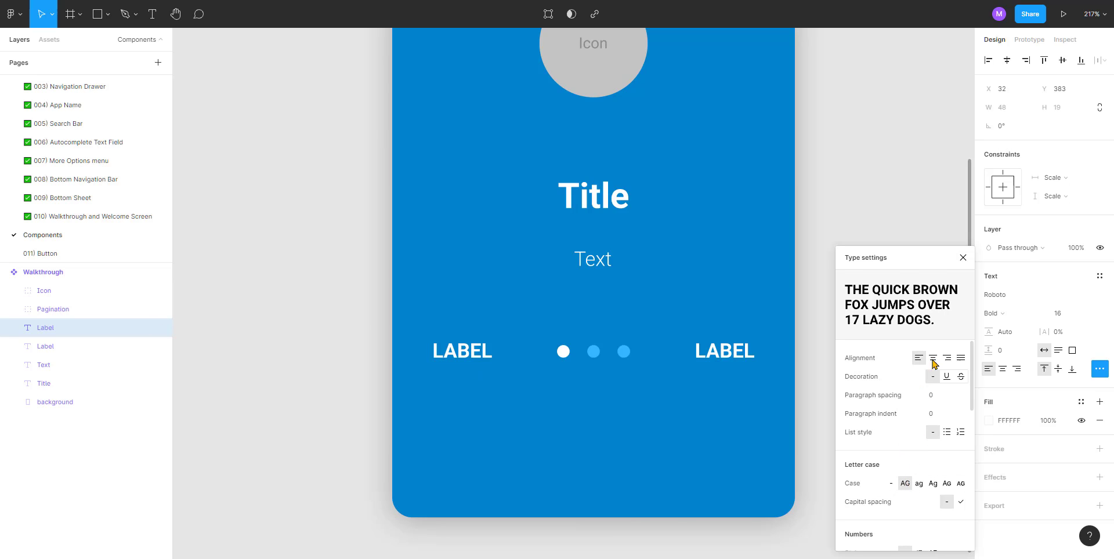
{"action": "left_click", "coordinate": [962, 257]}
{"action": "key", "text": "Escape"}
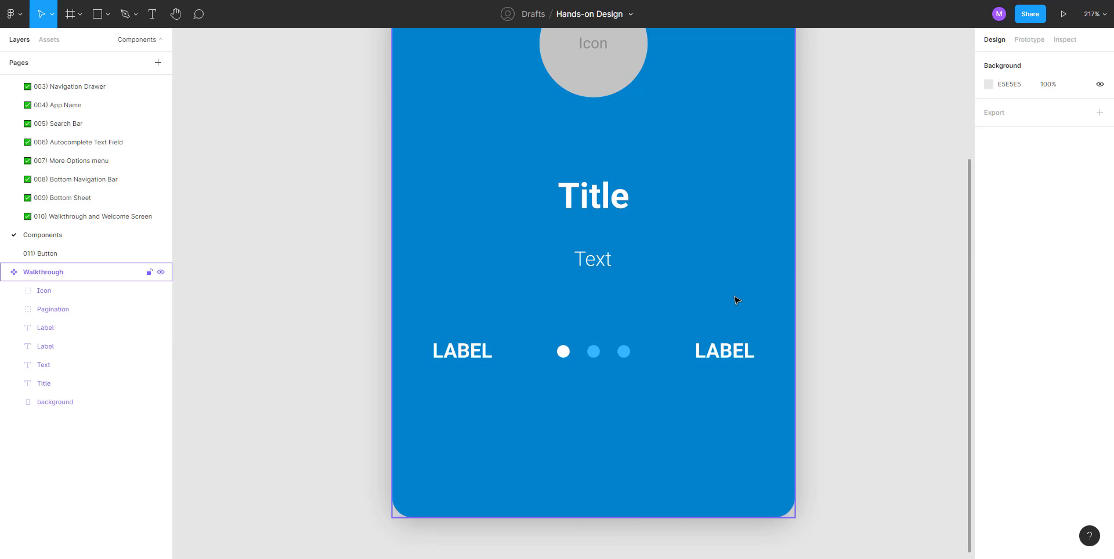
Step: Examine the labels and titles of the three walkthrough instances on the 010) Walkthrough and Welcome Screen page
{"action": "scroll", "coordinate": [735, 301], "scroll_direction": "down", "scroll_amount": 5, "text": "ctrl"}
{"action": "scroll", "coordinate": [722, 284], "scroll_direction": "up", "scroll_amount": 1}
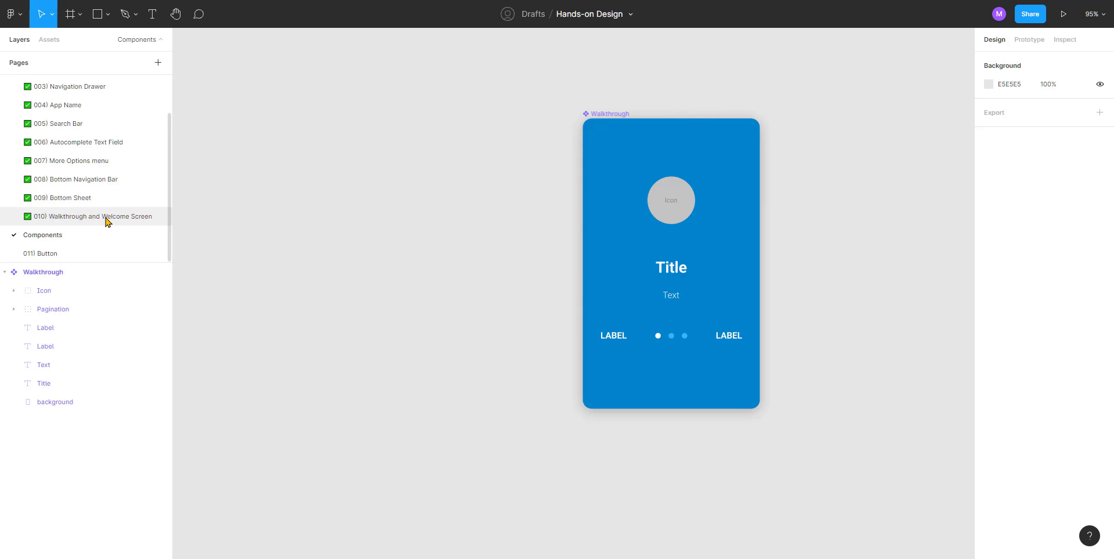
{"action": "left_click", "coordinate": [74, 216]}
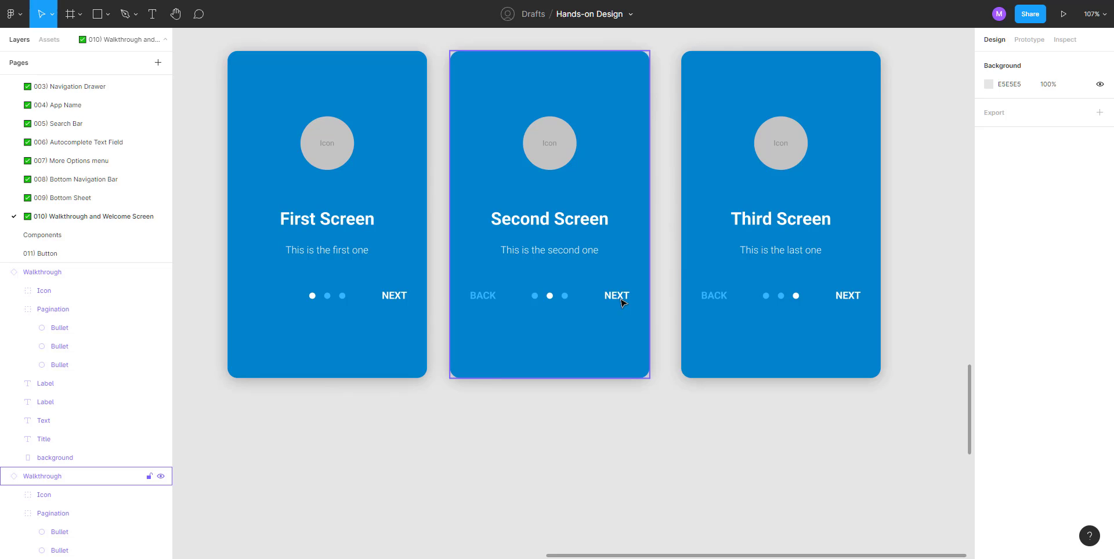
{"action": "left_click", "coordinate": [338, 225]}
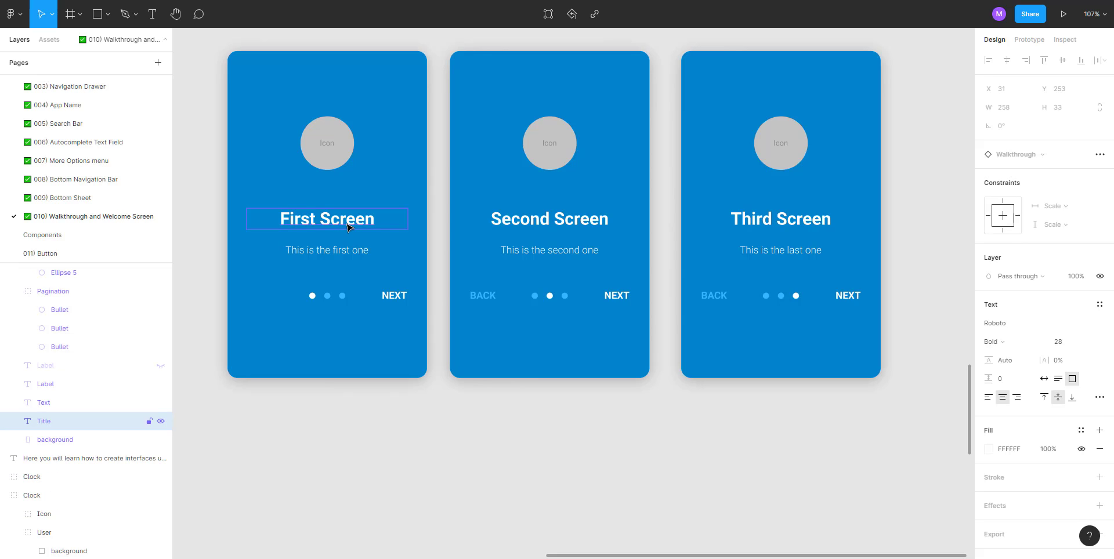
Step: On the Components page, set the main component's Title to uppercase, and return to the 010) Walkthrough and Welcome Screen page
{"action": "left_click", "coordinate": [83, 239]}
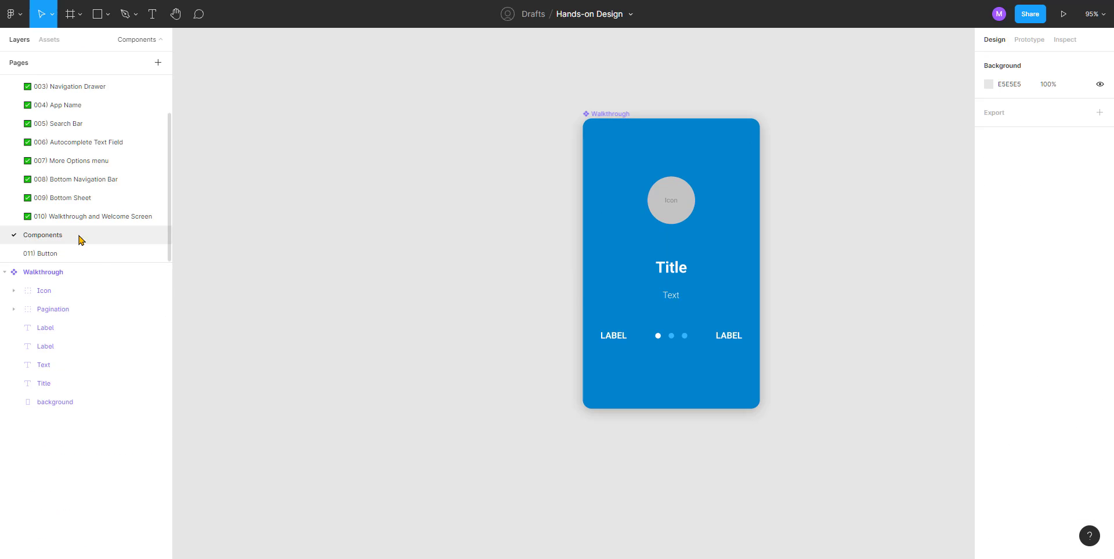
{"action": "left_click", "coordinate": [666, 276]}
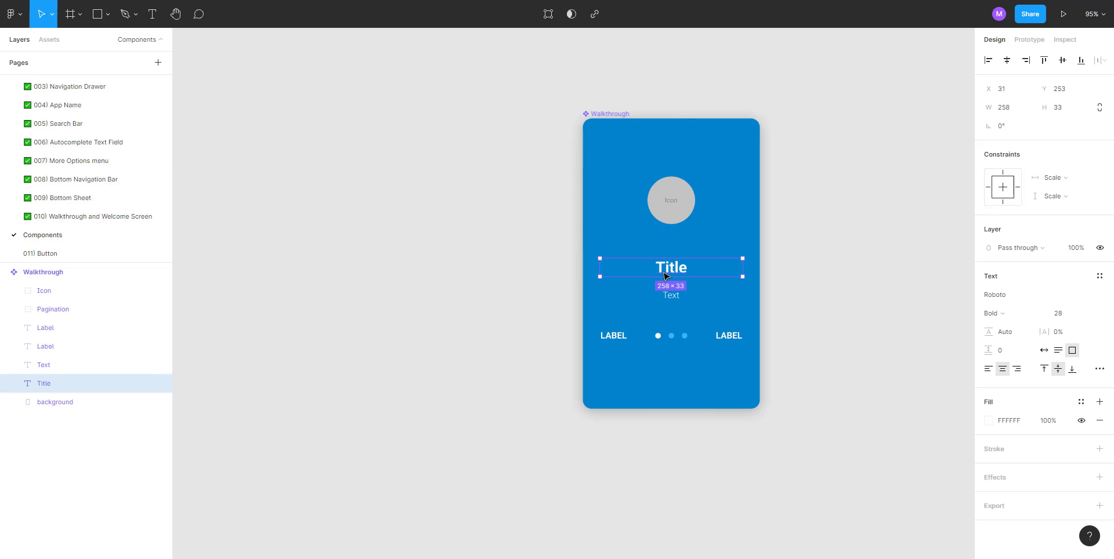
{"action": "left_click", "coordinate": [1098, 370]}
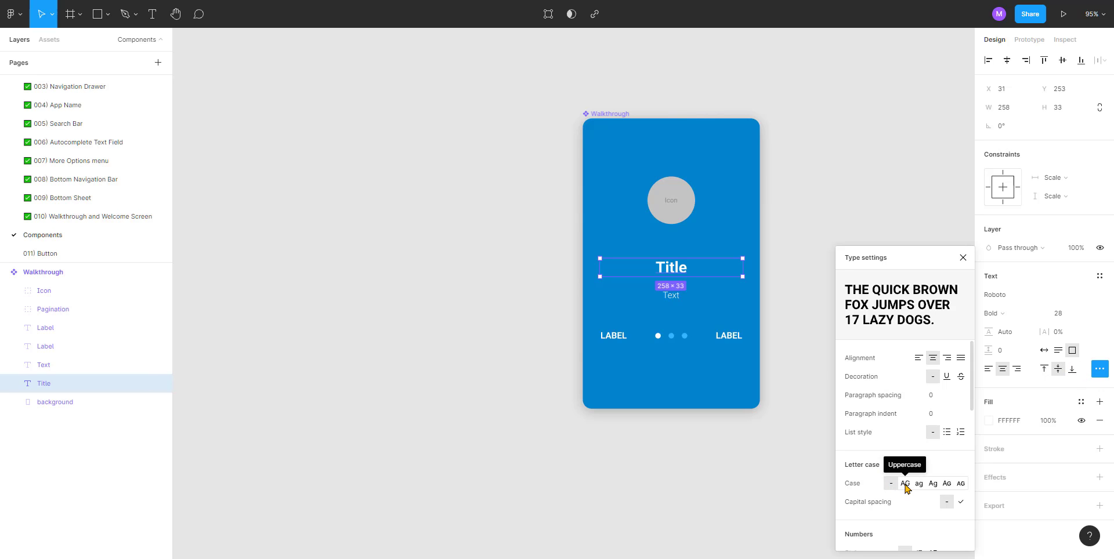
{"action": "left_click", "coordinate": [906, 485]}
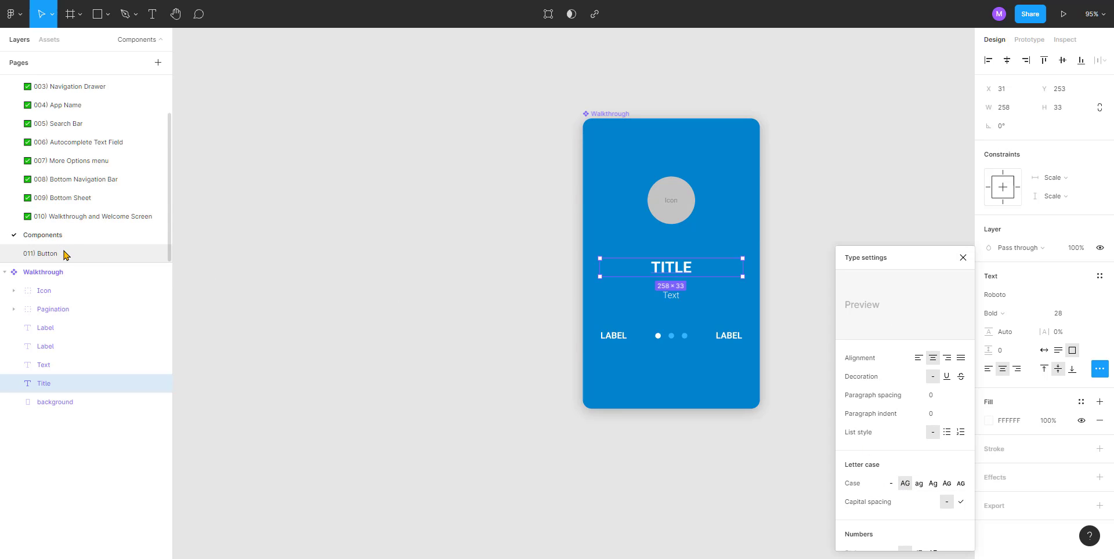
{"action": "left_click", "coordinate": [70, 216]}
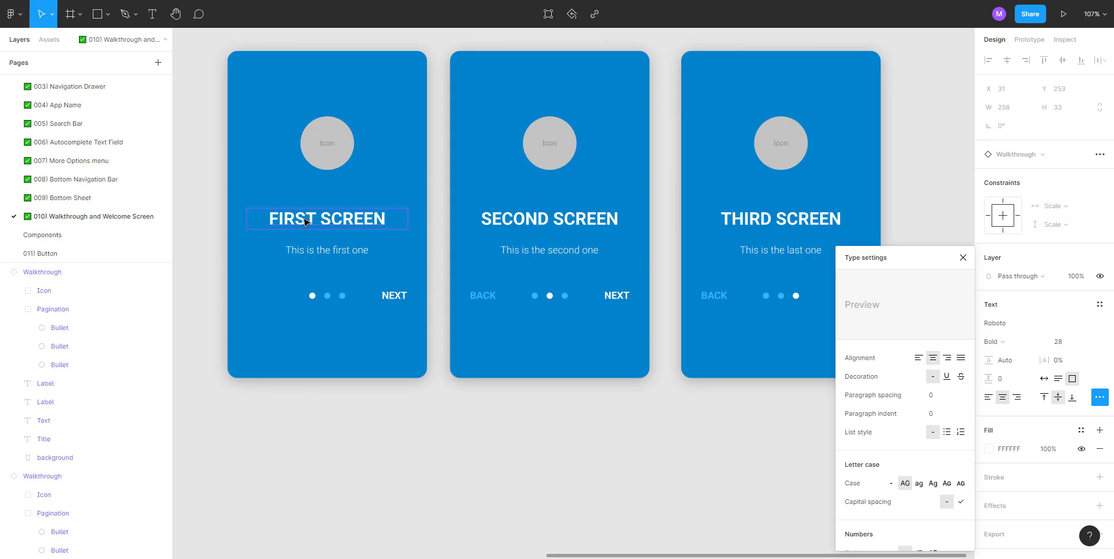
{"action": "left_click", "coordinate": [561, 400]}
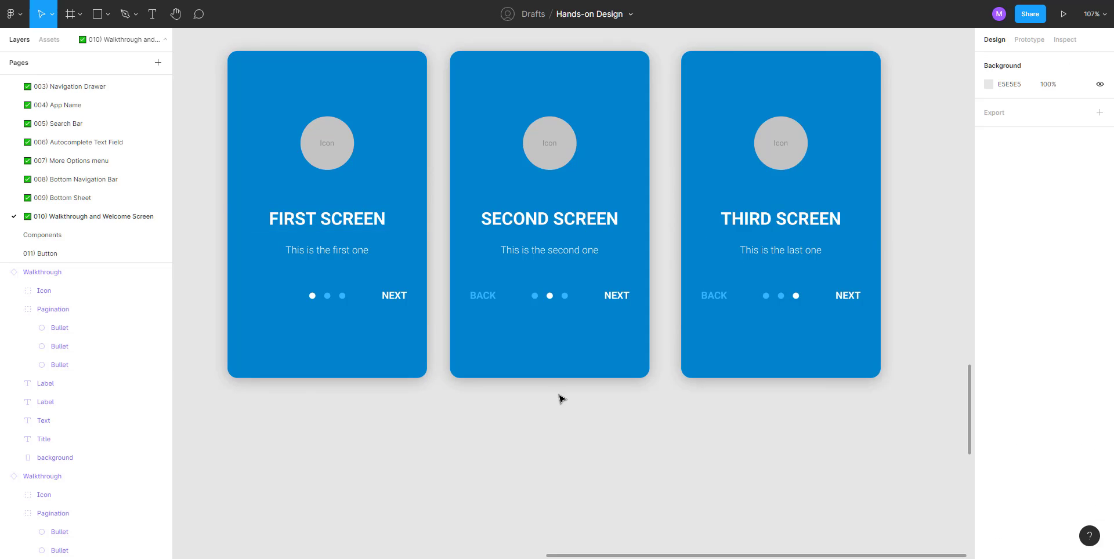
Step: Duplicate the Third Screen instance to the right of the row and reset all overrides on the copy
{"action": "scroll", "coordinate": [561, 399], "scroll_direction": "down", "scroll_amount": 5}
{"action": "scroll", "coordinate": [538, 365], "scroll_direction": "up", "scroll_amount": 3}
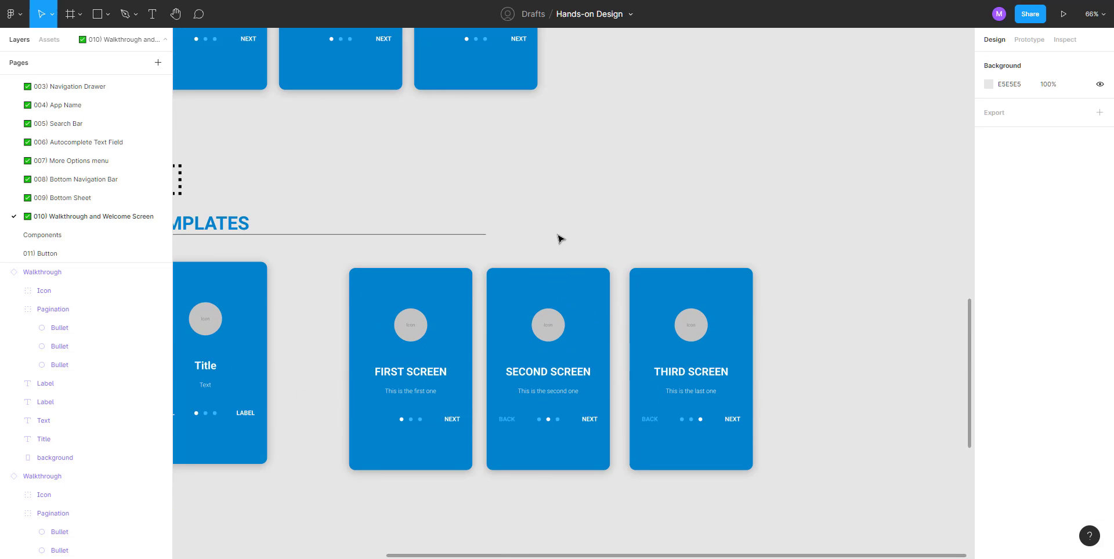
{"action": "left_click_drag", "start_coordinate": [496, 225], "coordinate": [367, 196]}
{"action": "scroll", "coordinate": [499, 302], "scroll_direction": "up", "scroll_amount": 1}
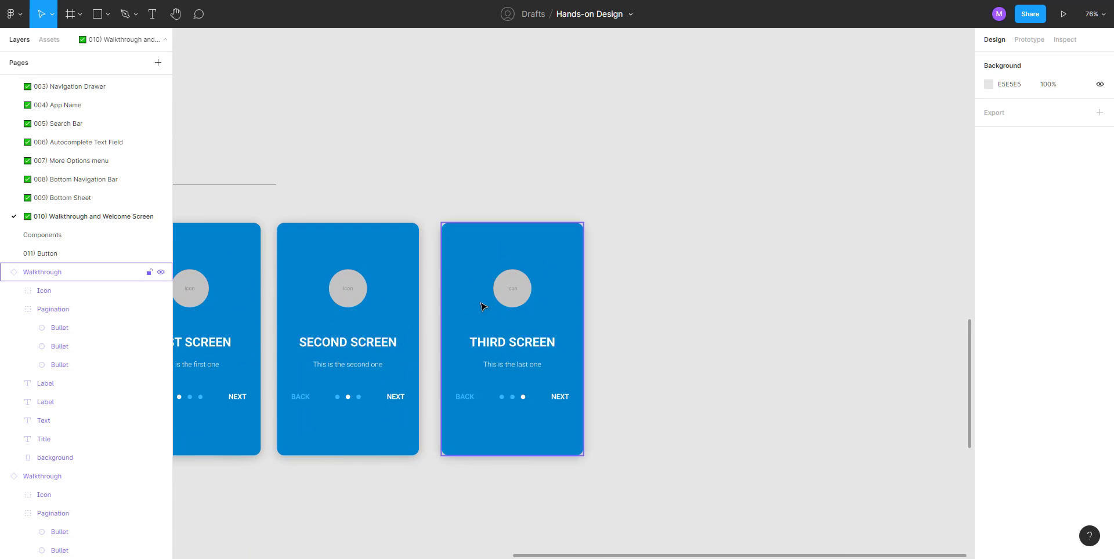
{"action": "left_click_drag", "start_coordinate": [481, 301], "coordinate": [660, 302]}
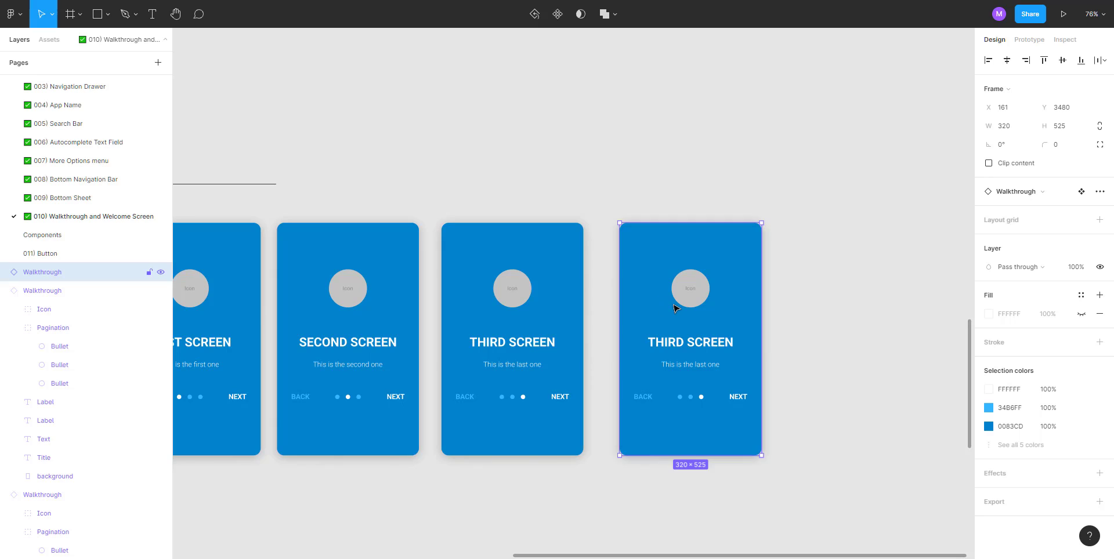
{"action": "scroll", "coordinate": [670, 306], "scroll_direction": "up", "scroll_amount": 4}
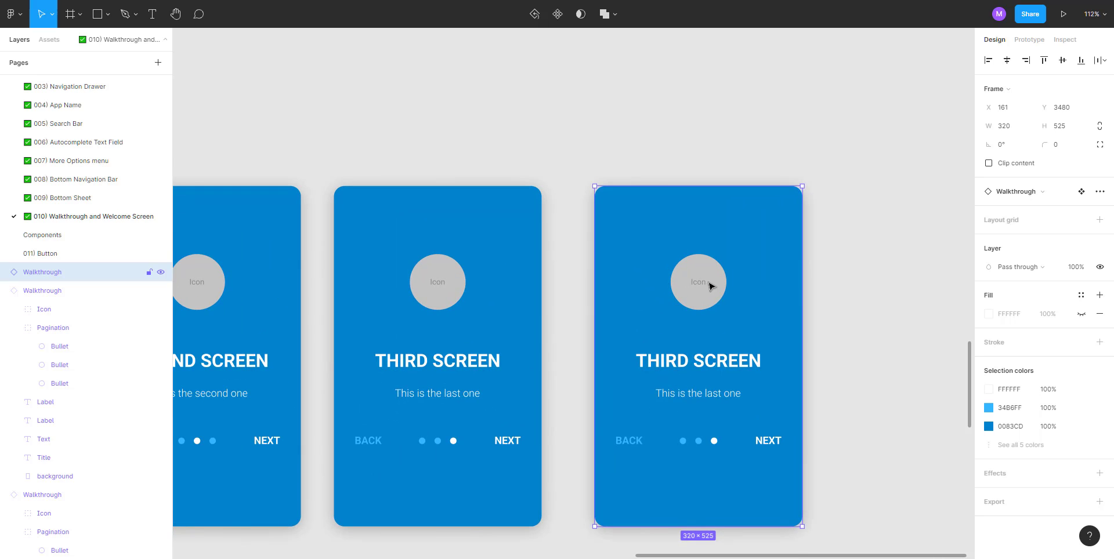
{"action": "left_click", "coordinate": [1100, 192]}
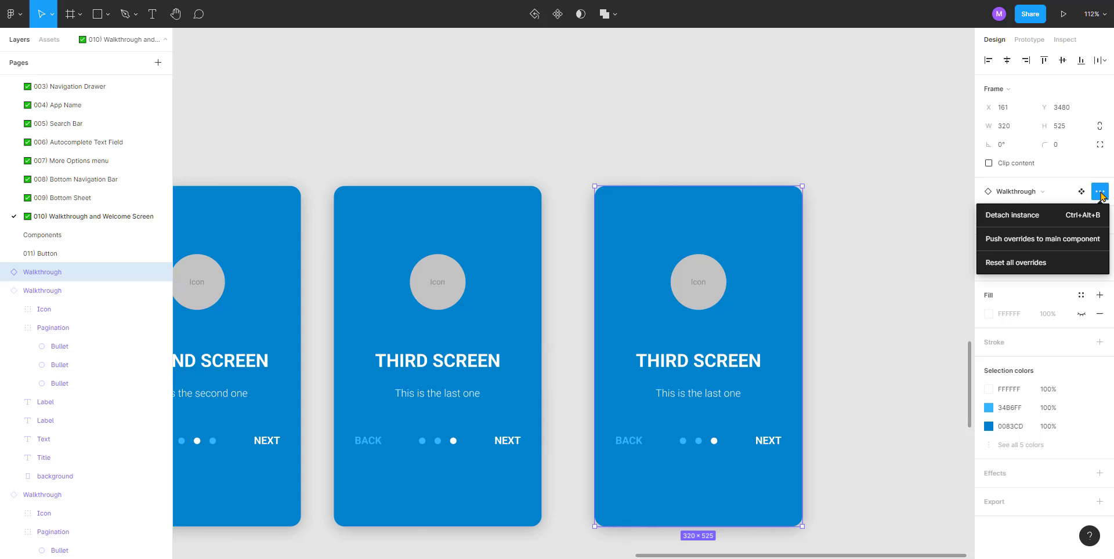
{"action": "left_click", "coordinate": [1038, 264]}
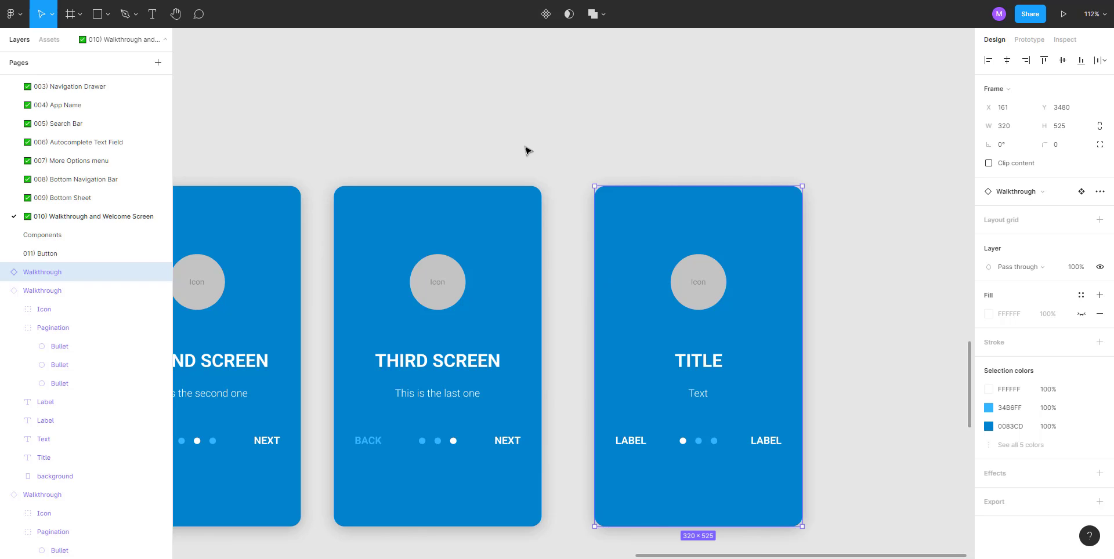
Step: Delete the Second Screen and Third Screen instances and the reset copy from the Templates section
{"action": "left_click", "coordinate": [551, 134]}
{"action": "scroll", "coordinate": [552, 134], "scroll_direction": "down", "scroll_amount": 5}
{"action": "left_click_drag", "start_coordinate": [413, 107], "coordinate": [668, 78]}
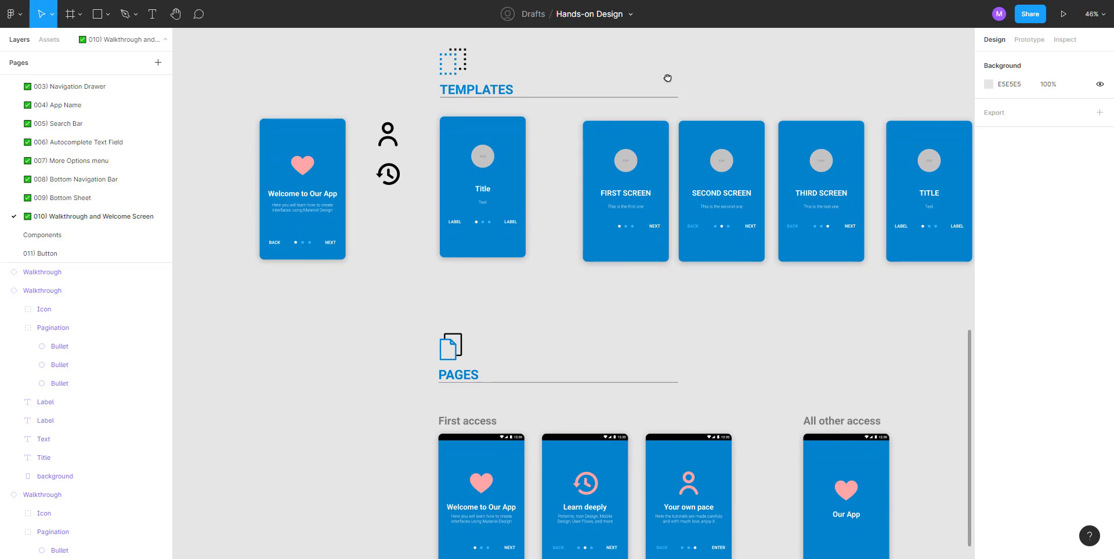
{"action": "left_click_drag", "start_coordinate": [668, 77], "coordinate": [574, 102]}
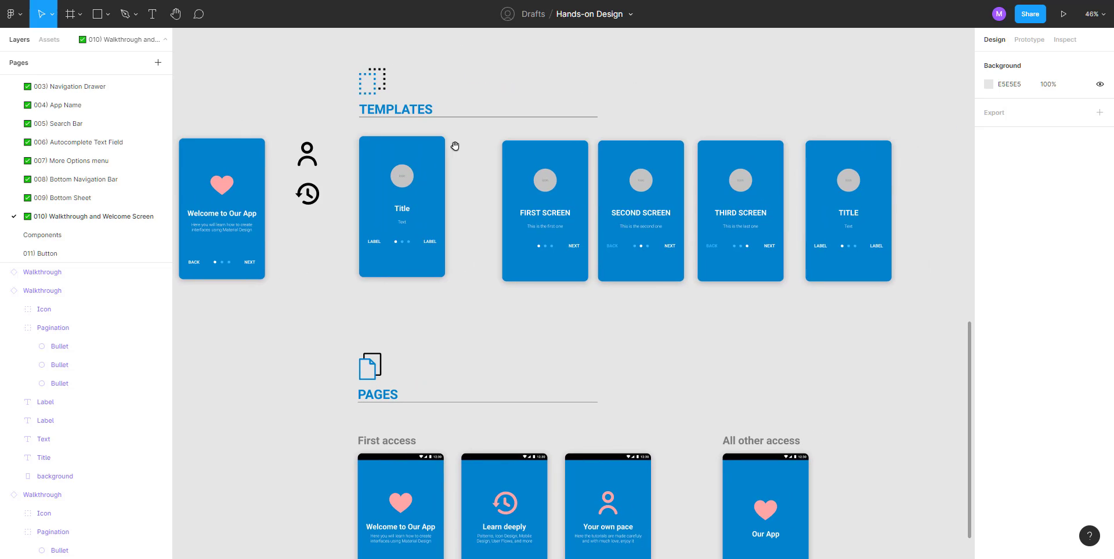
{"action": "left_click", "coordinate": [525, 179]}
{"action": "left_click_drag", "start_coordinate": [906, 331], "coordinate": [600, 140]}
{"action": "left_click", "coordinate": [816, 124]}
{"action": "left_click_drag", "start_coordinate": [875, 345], "coordinate": [646, 283]}
{"action": "key", "text": "Delete"}
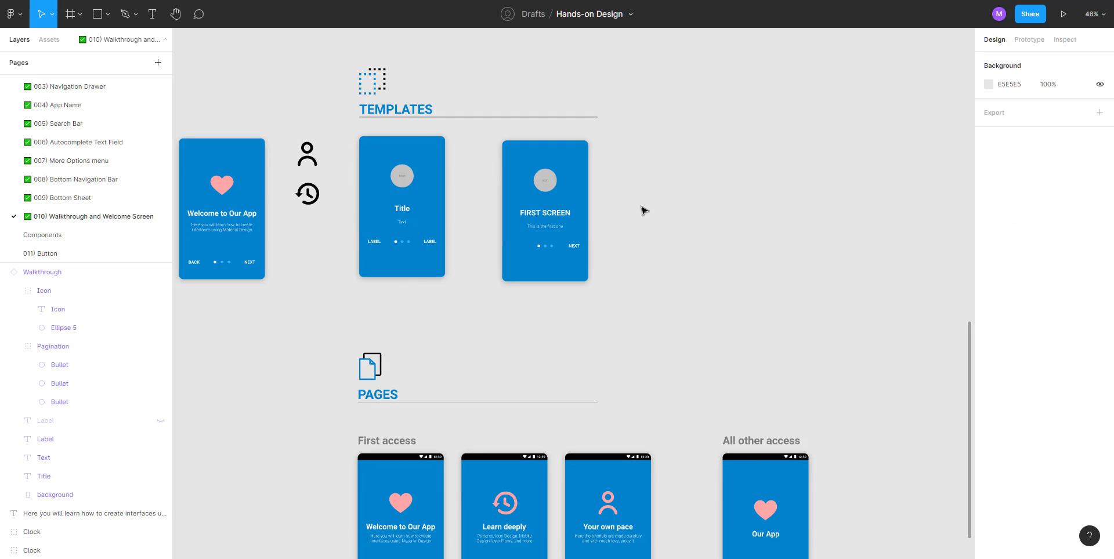
{"action": "left_click", "coordinate": [565, 218]}
{"action": "left_click", "coordinate": [633, 249]}
{"action": "left_click_drag", "start_coordinate": [638, 257], "coordinate": [695, 173]}
{"action": "left_click_drag", "start_coordinate": [671, 127], "coordinate": [833, 169]}
{"action": "left_click", "coordinate": [748, 141]}
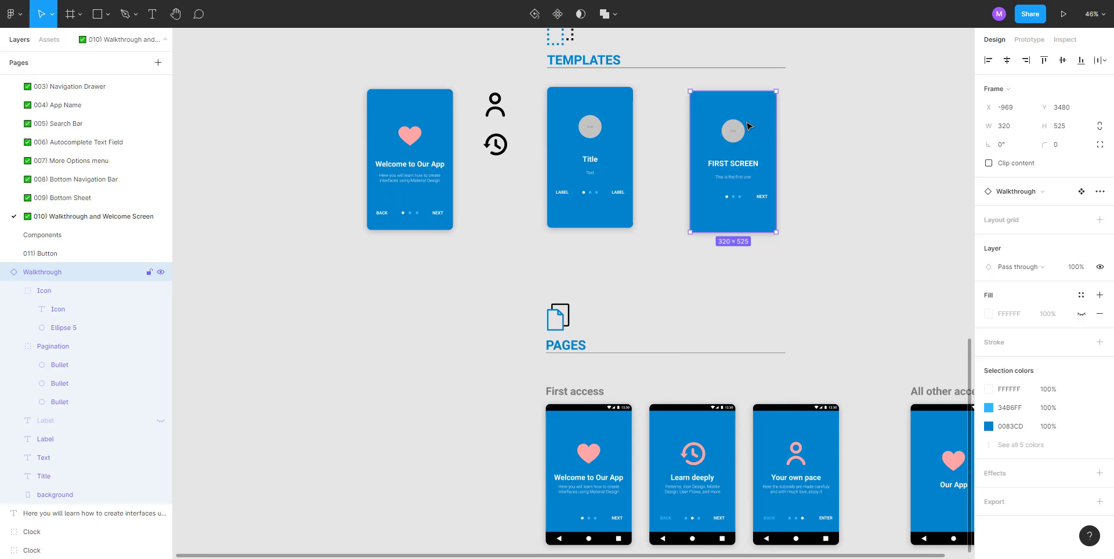
{"action": "scroll", "coordinate": [503, 142], "scroll_direction": "up", "scroll_amount": 2}
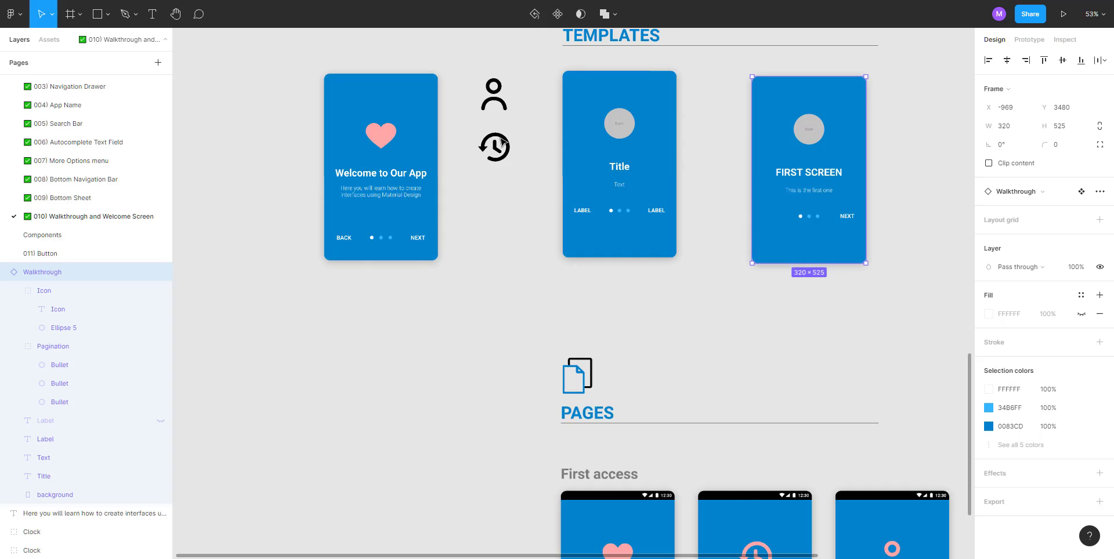
Step: Move the heart icon out of the Welcome to Our App screen to just above the standalone user icon
{"action": "left_click", "coordinate": [384, 134]}
{"action": "left_click", "coordinate": [251, 148]}
{"action": "left_click_drag", "start_coordinate": [249, 146], "coordinate": [286, 234]}
{"action": "left_click", "coordinate": [414, 228]}
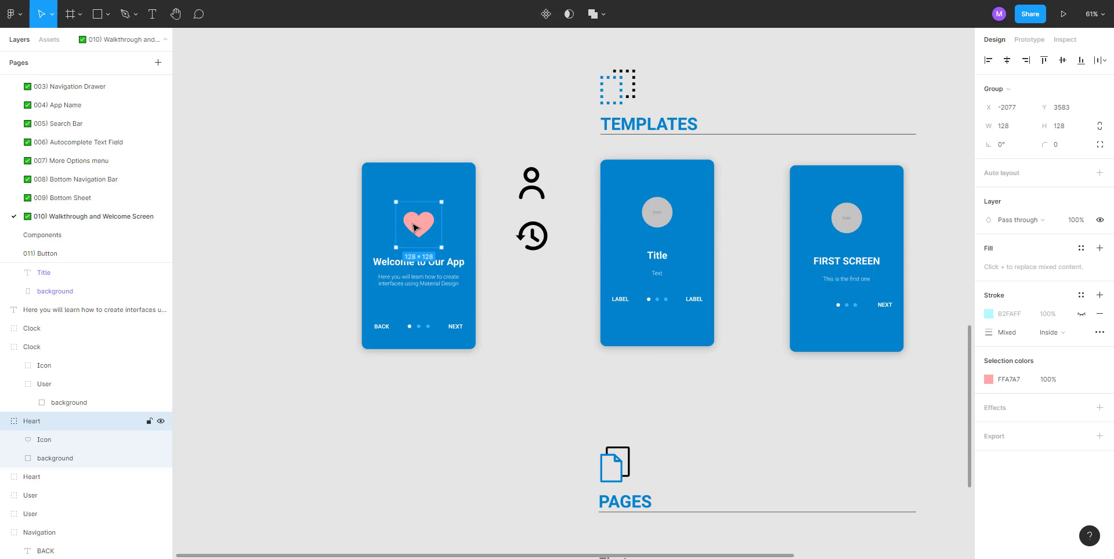
{"action": "scroll", "coordinate": [414, 228], "scroll_direction": "up", "scroll_amount": 2}
{"action": "left_click", "coordinate": [294, 204]}
{"action": "left_click_drag", "start_coordinate": [334, 214], "coordinate": [290, 276]}
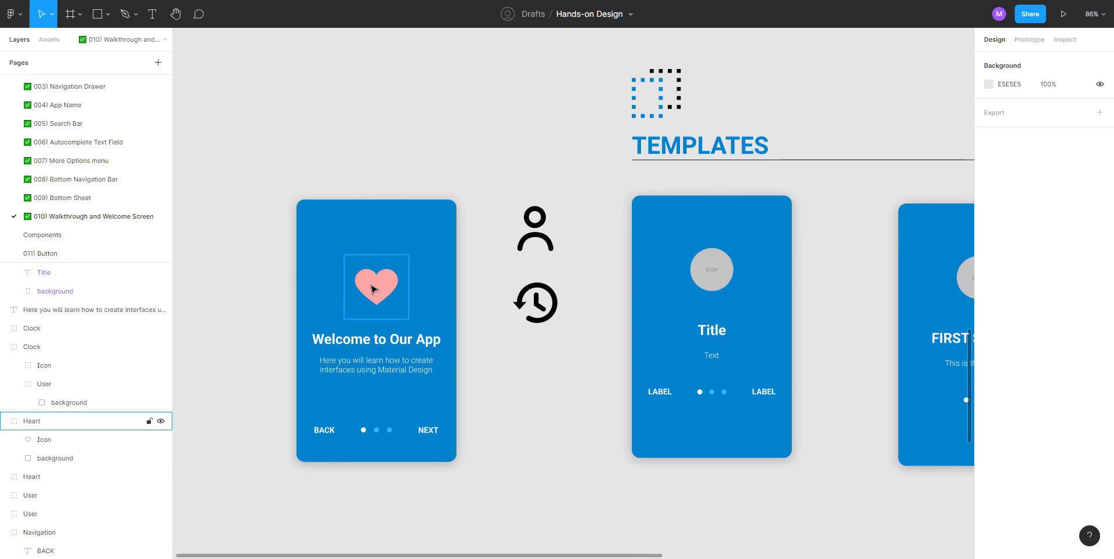
{"action": "left_click_drag", "start_coordinate": [374, 289], "coordinate": [533, 161]}
{"action": "left_click", "coordinate": [500, 209]}
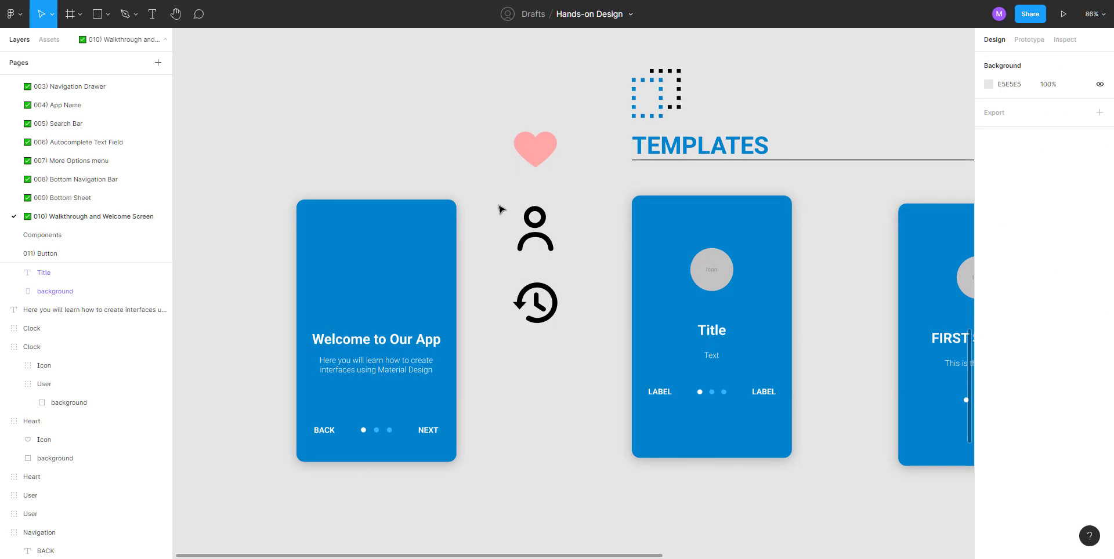
Step: Recolour both shapes of the user icon with the pink FFA7A7 sampled from the heart icon
{"action": "left_click_drag", "start_coordinate": [499, 209], "coordinate": [432, 228]}
{"action": "scroll", "coordinate": [485, 262], "scroll_direction": "up", "scroll_amount": 2}
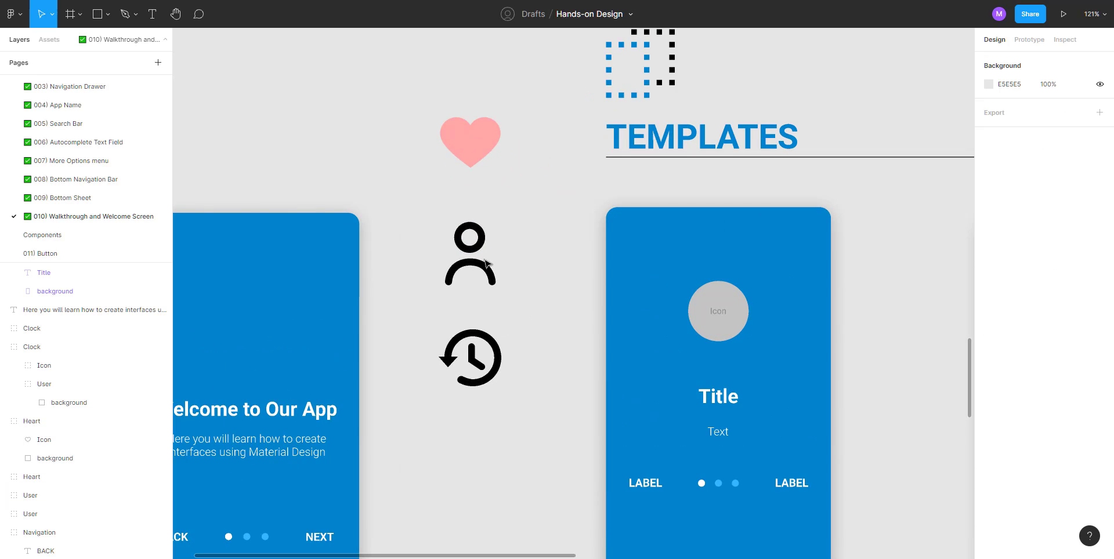
{"action": "left_click", "coordinate": [479, 252]}
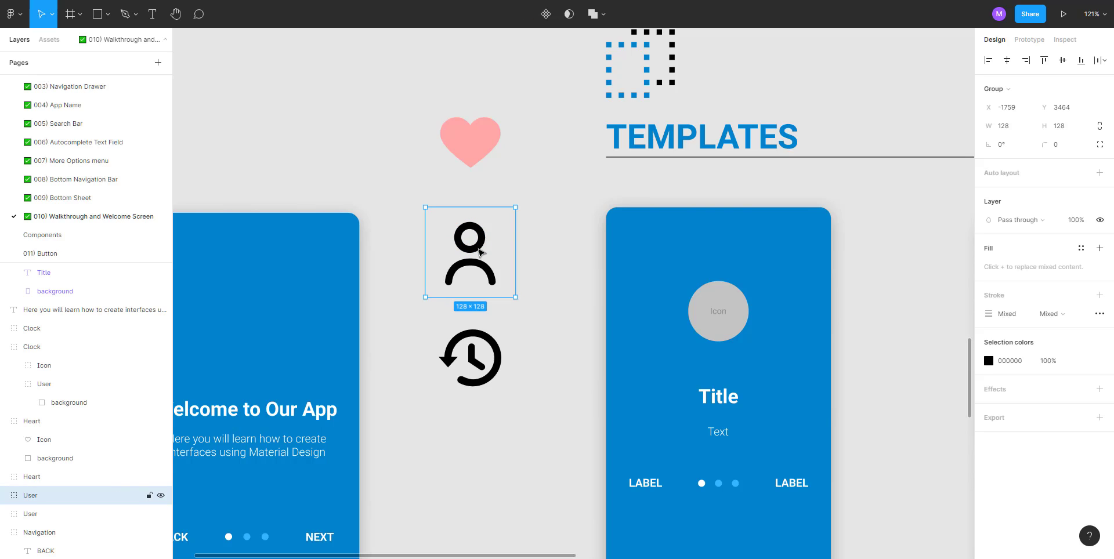
{"action": "double_click", "coordinate": [477, 249]}
{"action": "left_click", "coordinate": [487, 271], "text": "shift"}
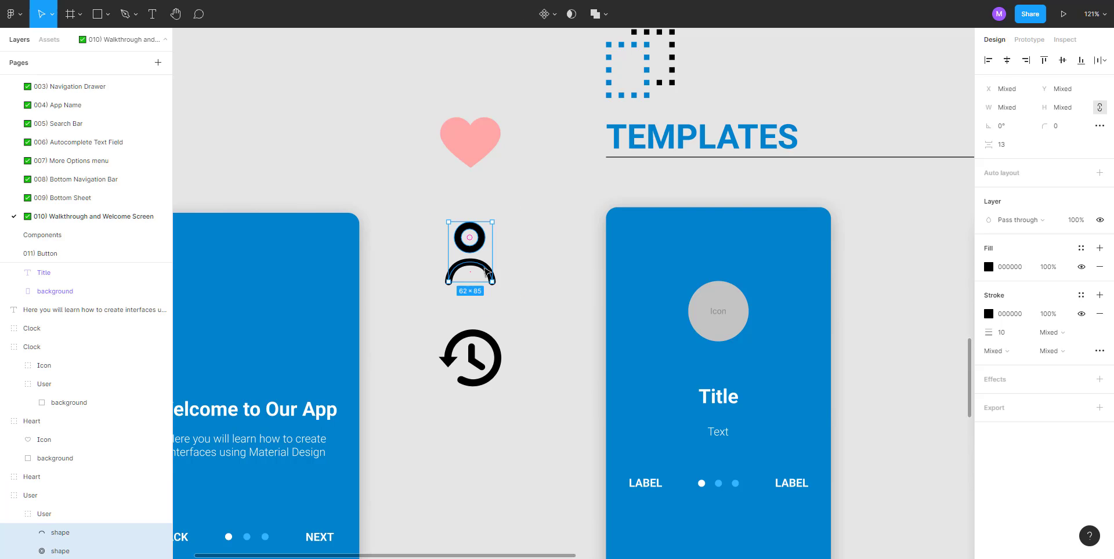
{"action": "key", "text": "i"}
{"action": "left_click", "coordinate": [479, 138]}
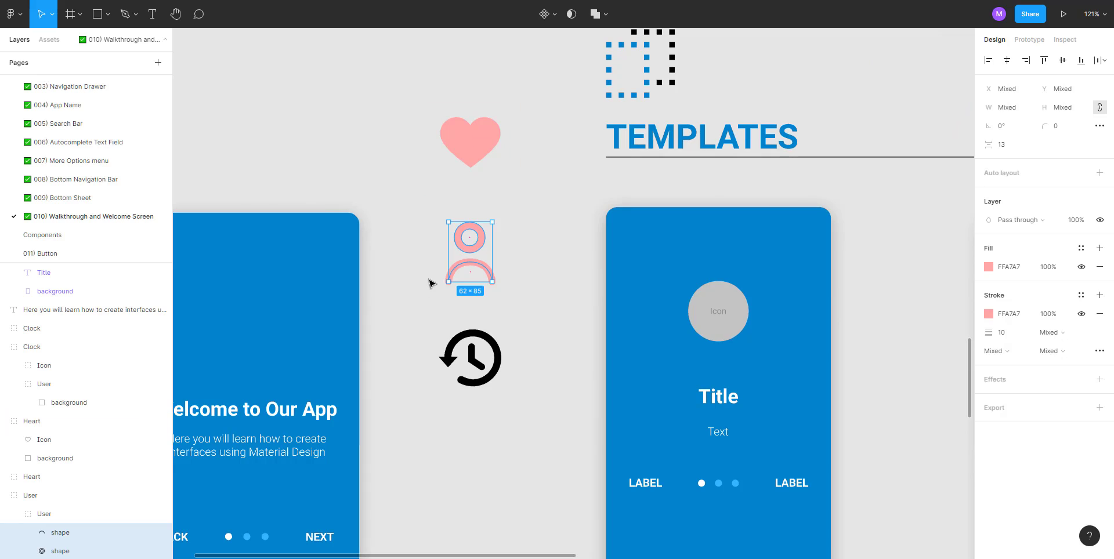
{"action": "left_click", "coordinate": [430, 281]}
Step: Recolour all three shapes of the clock icon with the pink FFA7A7 sampled from the user icon
{"action": "left_click", "coordinate": [476, 358], "text": "ctrl"}
{"action": "left_click", "coordinate": [498, 356], "text": "shift"}
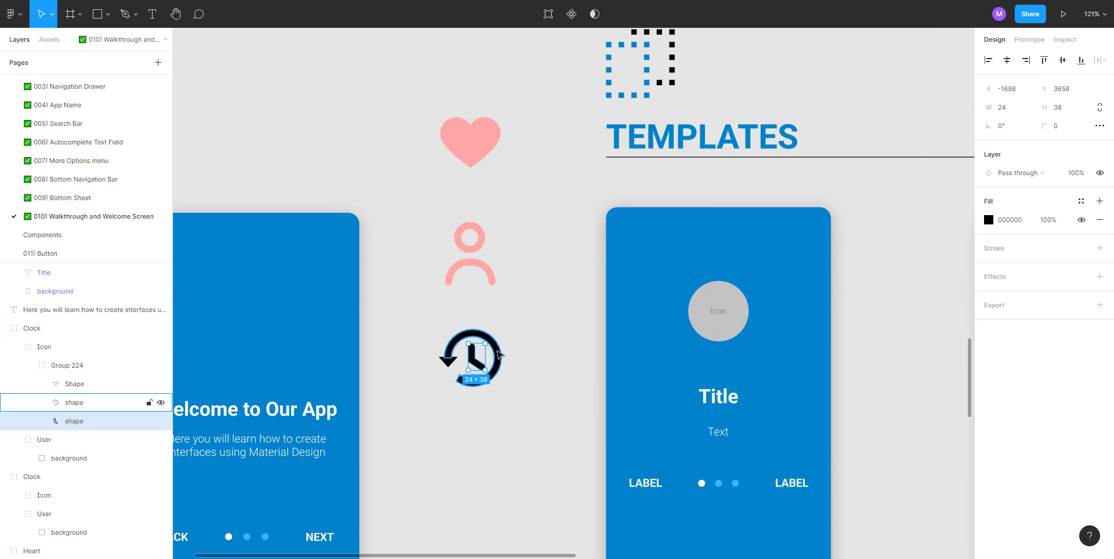
{"action": "scroll", "coordinate": [466, 350], "scroll_direction": "up", "scroll_amount": 3}
{"action": "left_click", "coordinate": [451, 362], "text": "shift"}
{"action": "left_click", "coordinate": [446, 368], "text": "shift"}
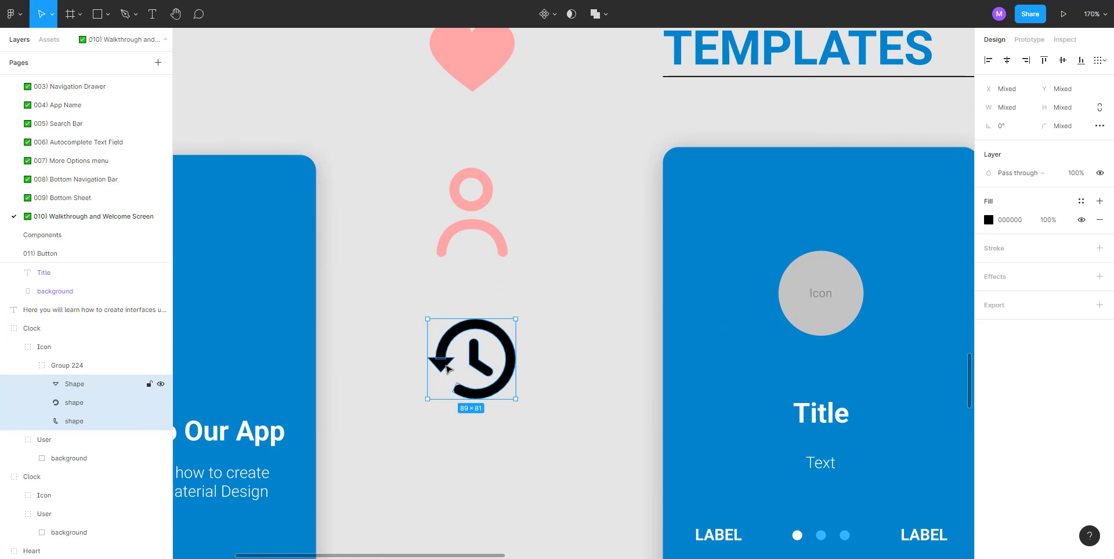
{"action": "key", "text": "i"}
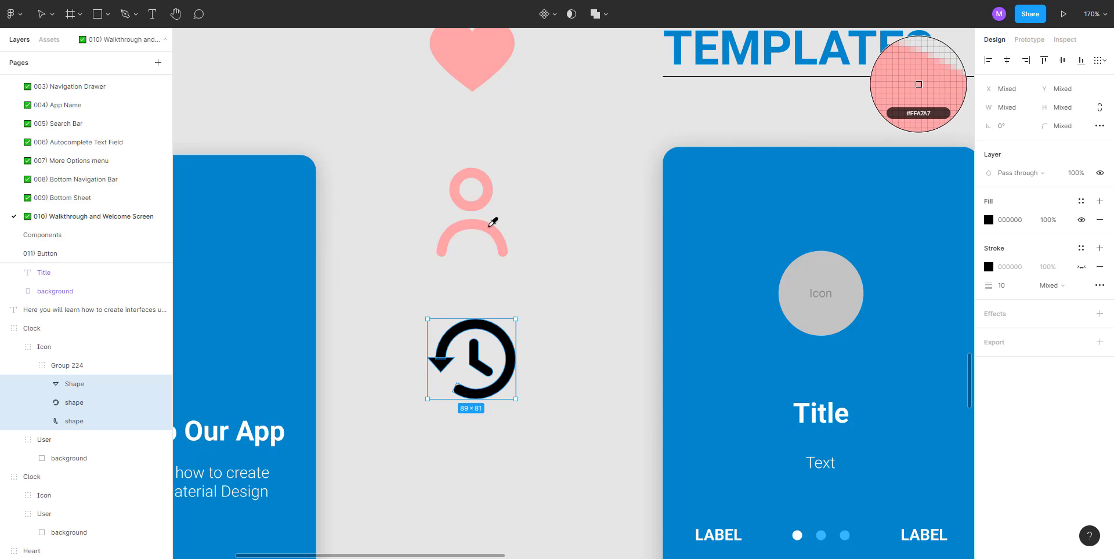
{"action": "left_click", "coordinate": [487, 224]}
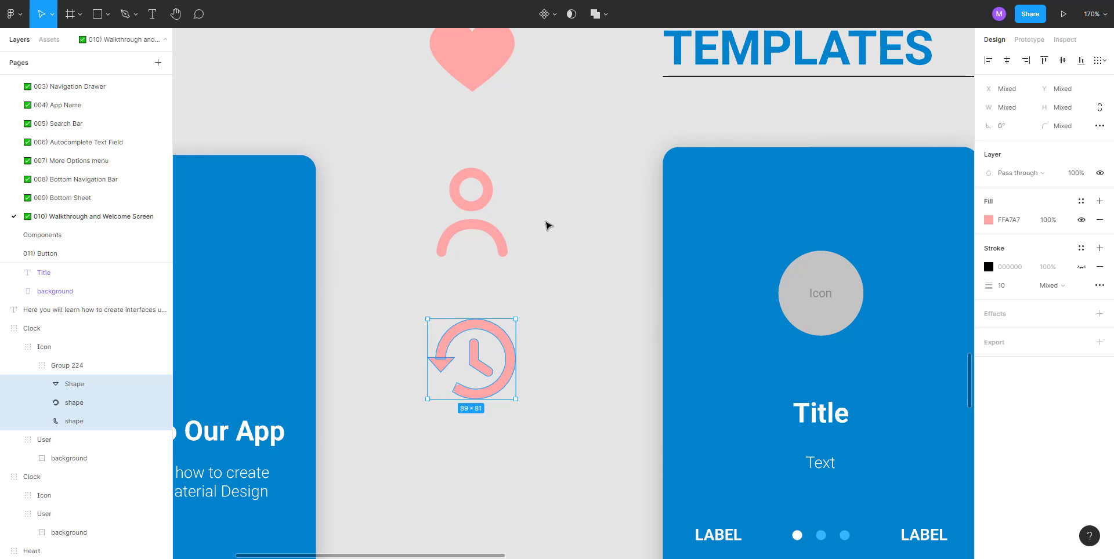
Step: Ungroup Group 224 inside the clock's Icon group so its three shapes sit directly in Icon
{"action": "left_click", "coordinate": [76, 366]}
{"action": "double_click", "coordinate": [76, 366]}
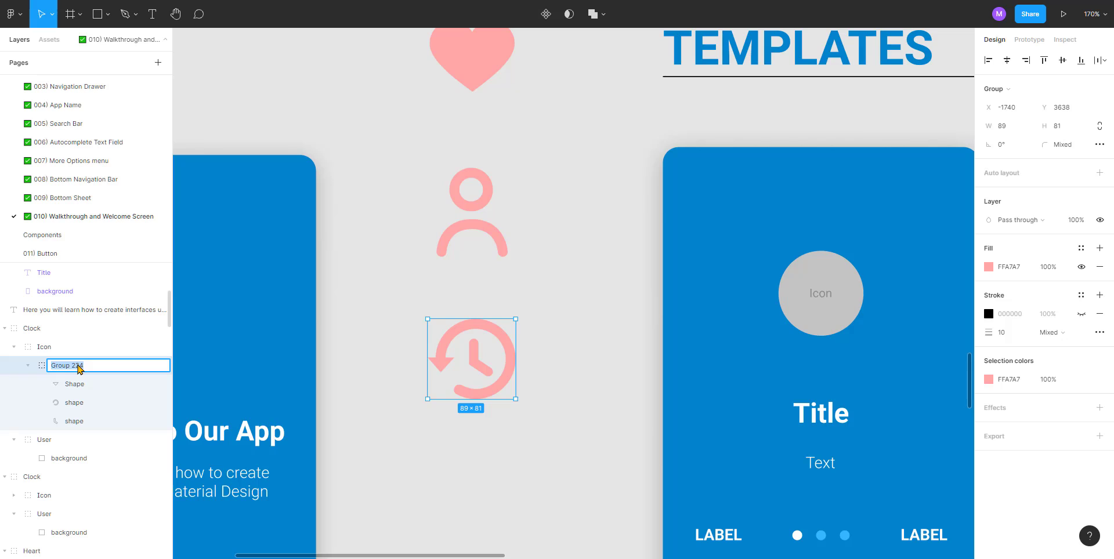
{"action": "key", "text": "Escape"}
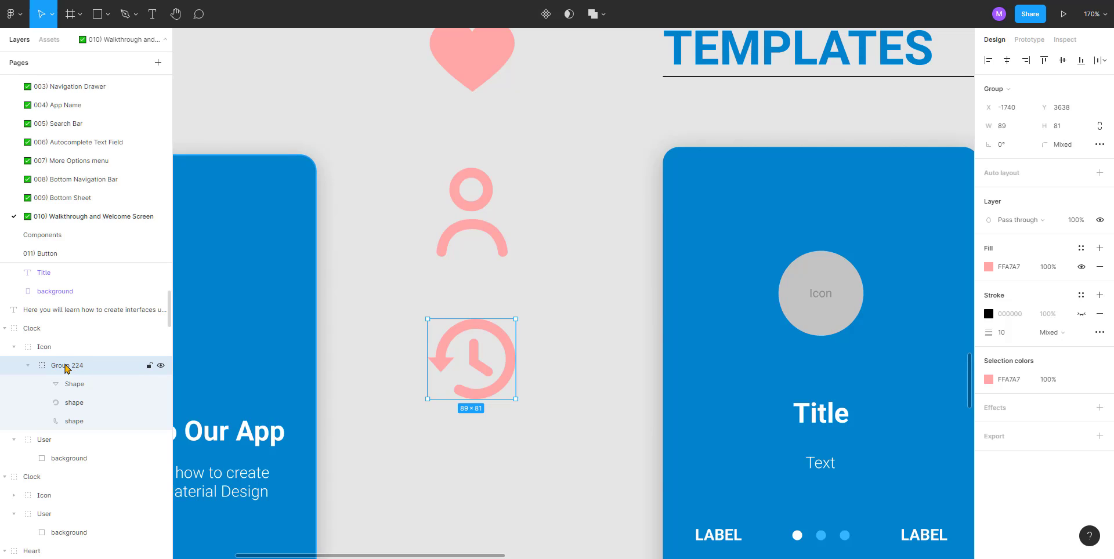
{"action": "key", "text": "ctrl+shift+g"}
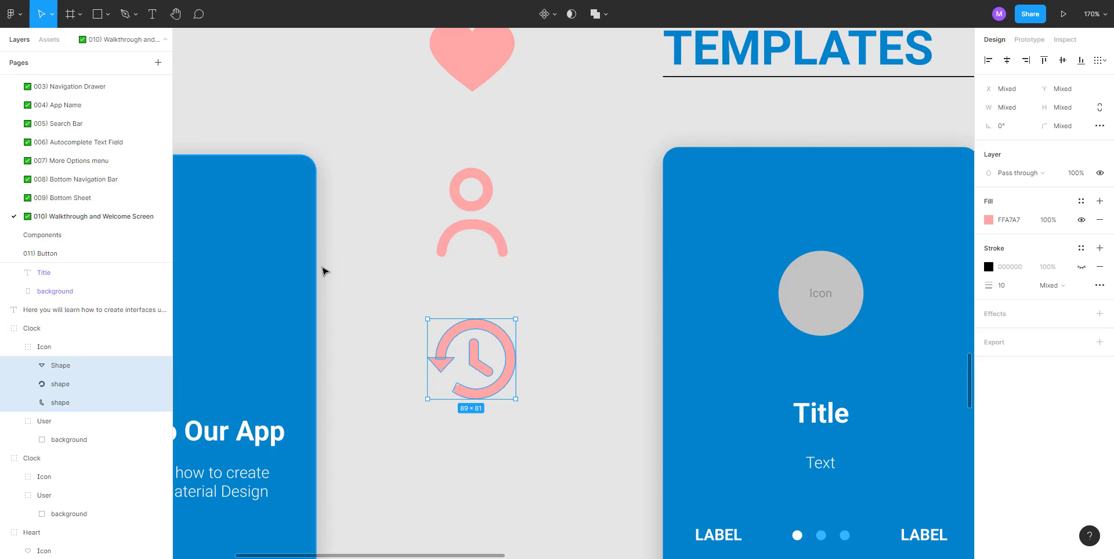
{"action": "left_click", "coordinate": [410, 281]}
Step: Rename the standalone heart group as Icon / Heart and turn it into a component
{"action": "scroll", "coordinate": [427, 323], "scroll_direction": "up", "scroll_amount": 5}
{"action": "scroll", "coordinate": [427, 327], "scroll_direction": "down", "scroll_amount": 2}
{"action": "scroll", "coordinate": [427, 327], "scroll_direction": "down", "scroll_amount": 5}
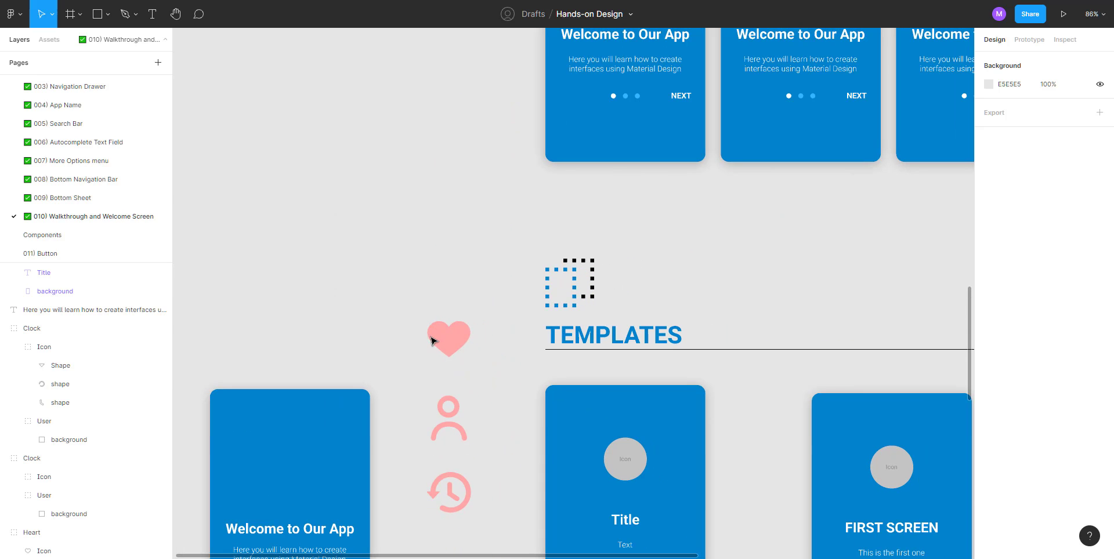
{"action": "left_click", "coordinate": [435, 339]}
{"action": "left_click_drag", "start_coordinate": [386, 321], "coordinate": [447, 299]}
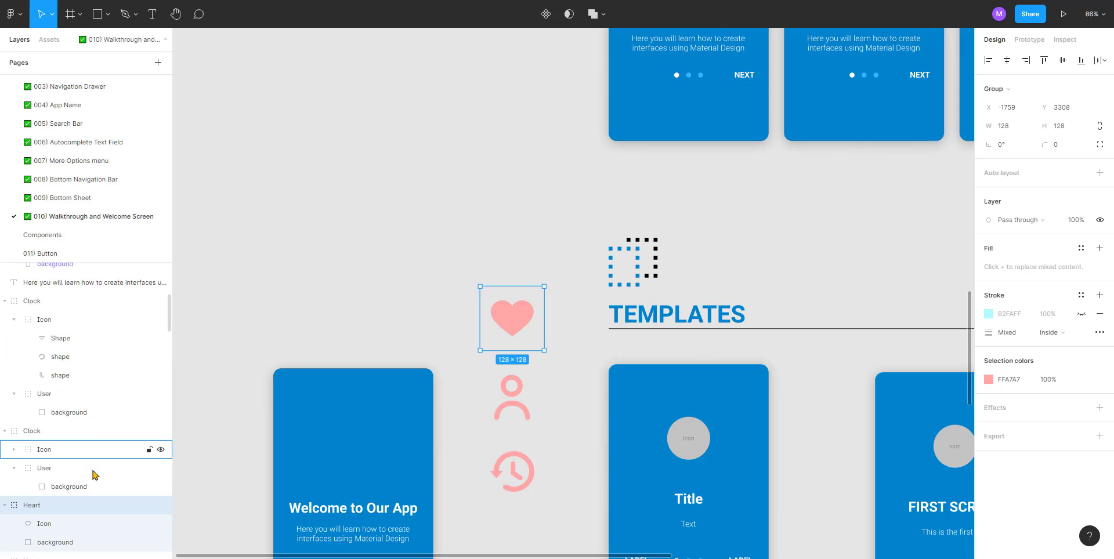
{"action": "scroll", "coordinate": [69, 435], "scroll_direction": "down", "scroll_amount": 3}
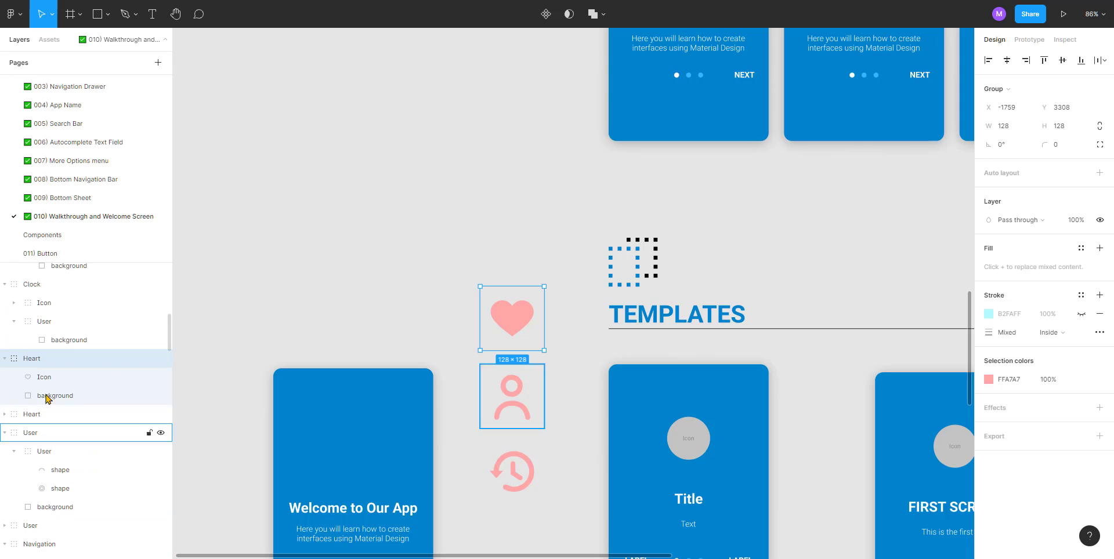
{"action": "double_click", "coordinate": [32, 359]}
{"action": "left_click", "coordinate": [24, 359]}
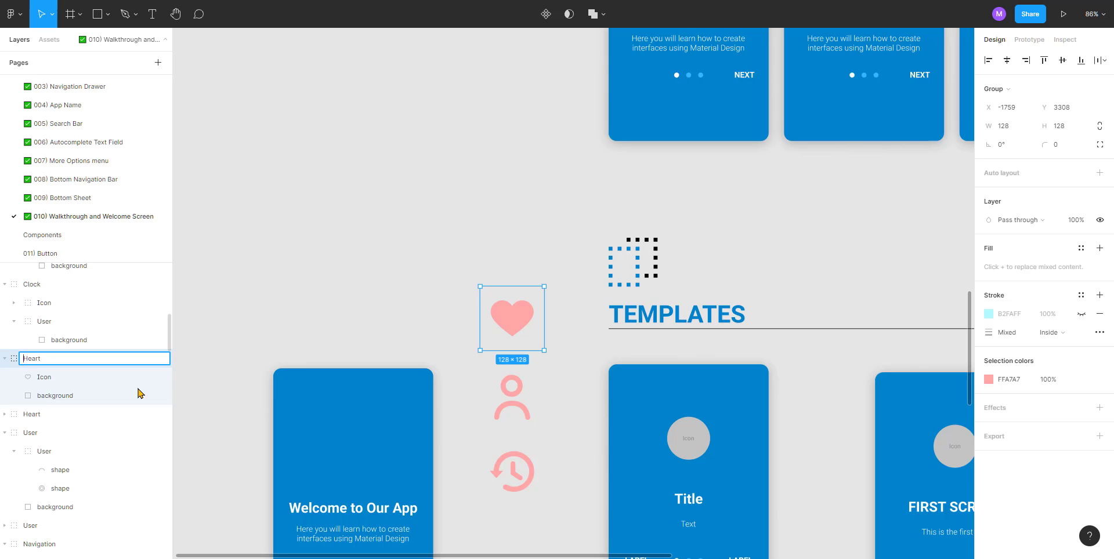
{"action": "type", "text": "Icon"}
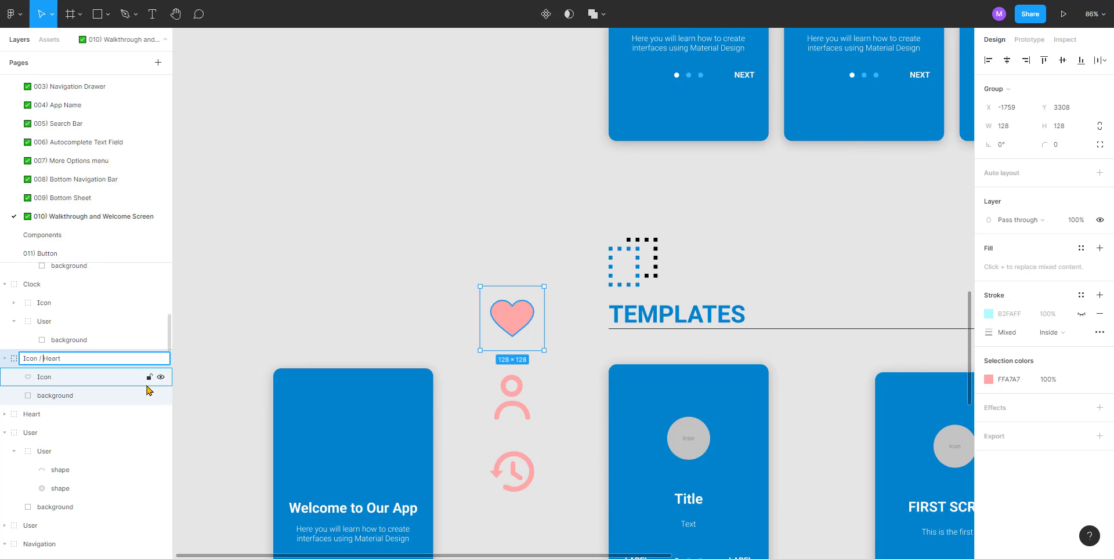
{"action": "type", "text": " / 12"}
{"action": "key", "text": "Return"}
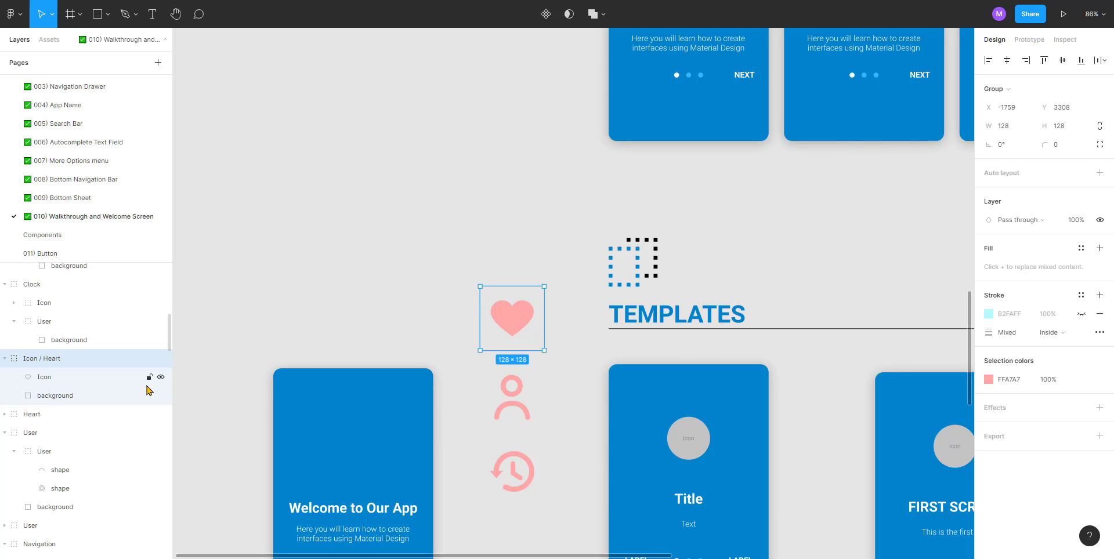
{"action": "left_click", "coordinate": [545, 17]}
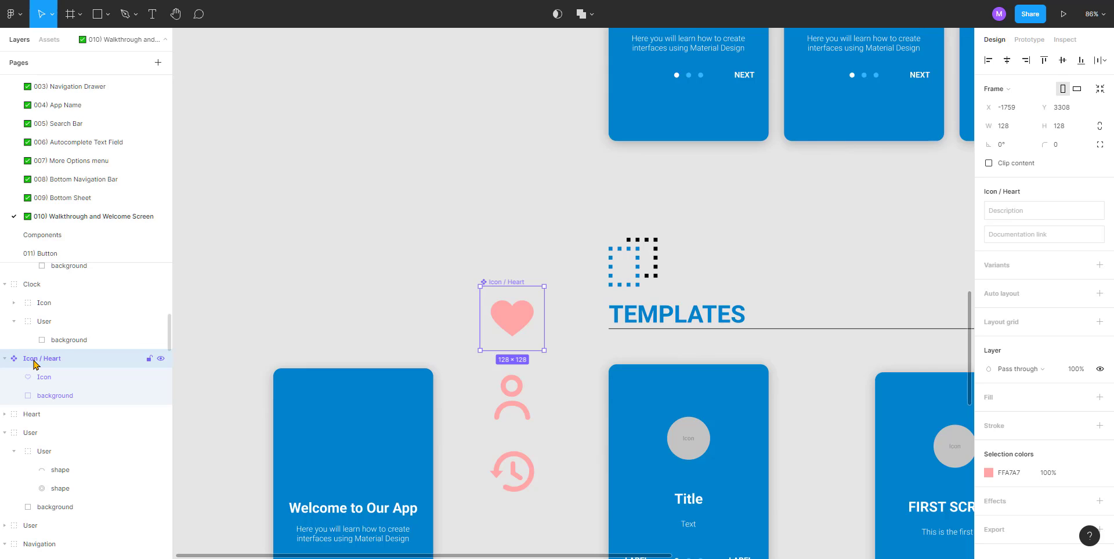
Step: Rename the standalone user group as Icon / User and turn it into a component
{"action": "left_click", "coordinate": [509, 411]}
{"action": "double_click", "coordinate": [30, 433]}
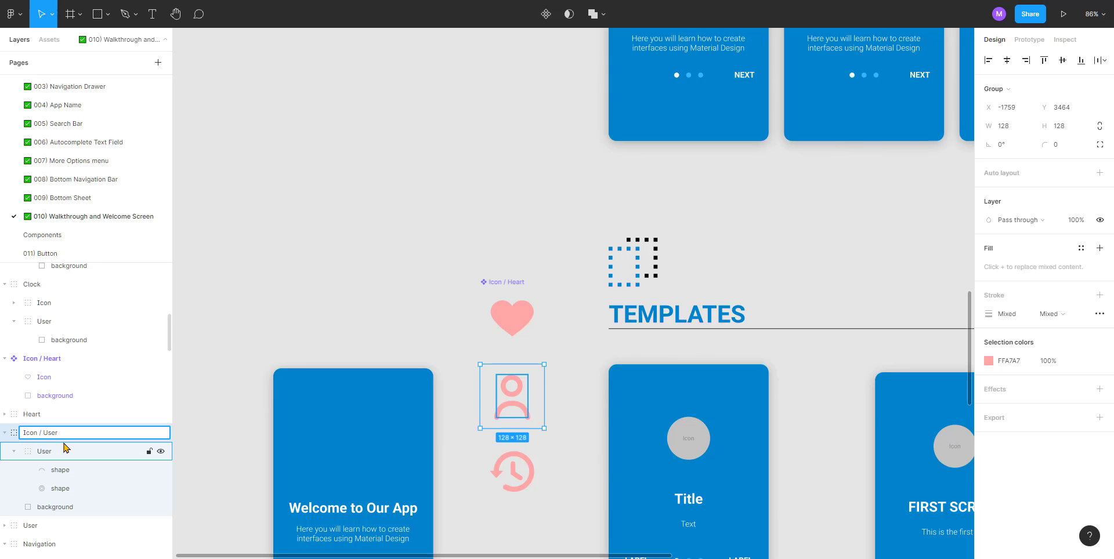
{"action": "type", "text": "Icon / User"}
{"action": "key", "text": "Return"}
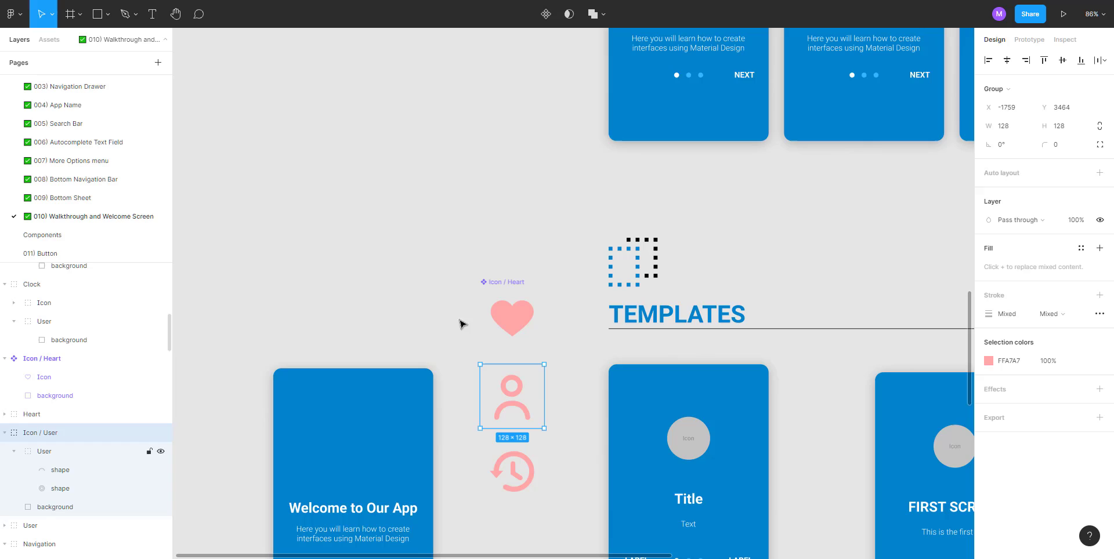
{"action": "left_click", "coordinate": [546, 15]}
Step: Delete the nested User group that holds the background from the pink Clock group
{"action": "left_click", "coordinate": [514, 456]}
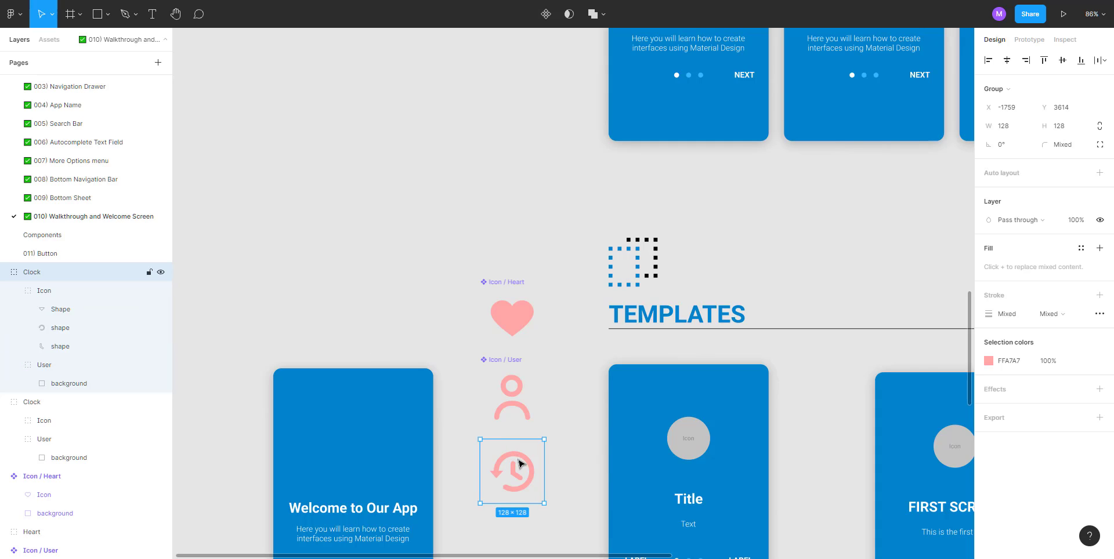
{"action": "left_click", "coordinate": [572, 417]}
{"action": "left_click_drag", "start_coordinate": [515, 465], "coordinate": [503, 466]}
{"action": "key", "text": "ctrl+z"}
{"action": "scroll", "coordinate": [507, 445], "scroll_direction": "down", "scroll_amount": 4}
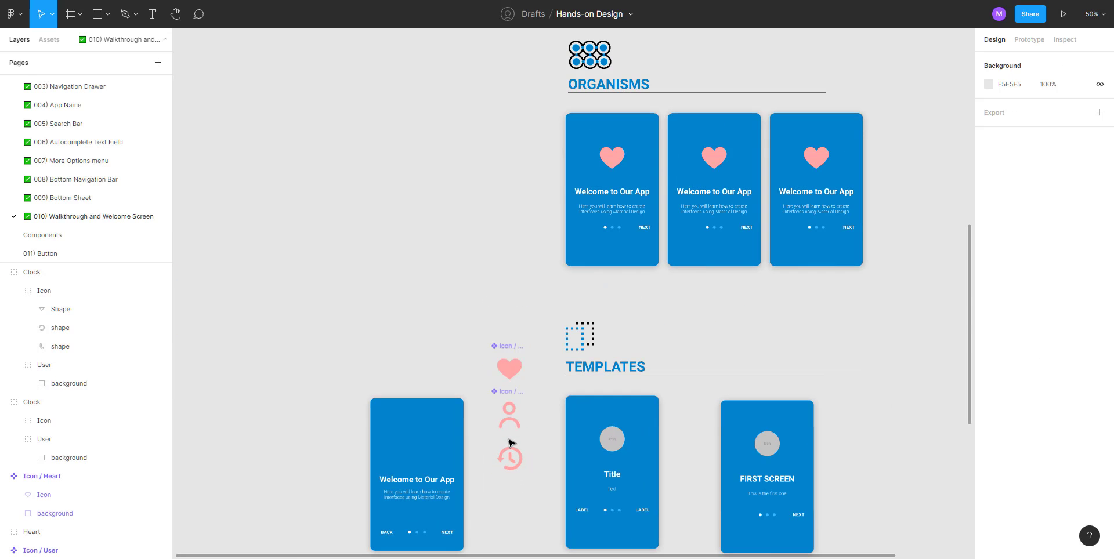
{"action": "left_click", "coordinate": [514, 466]}
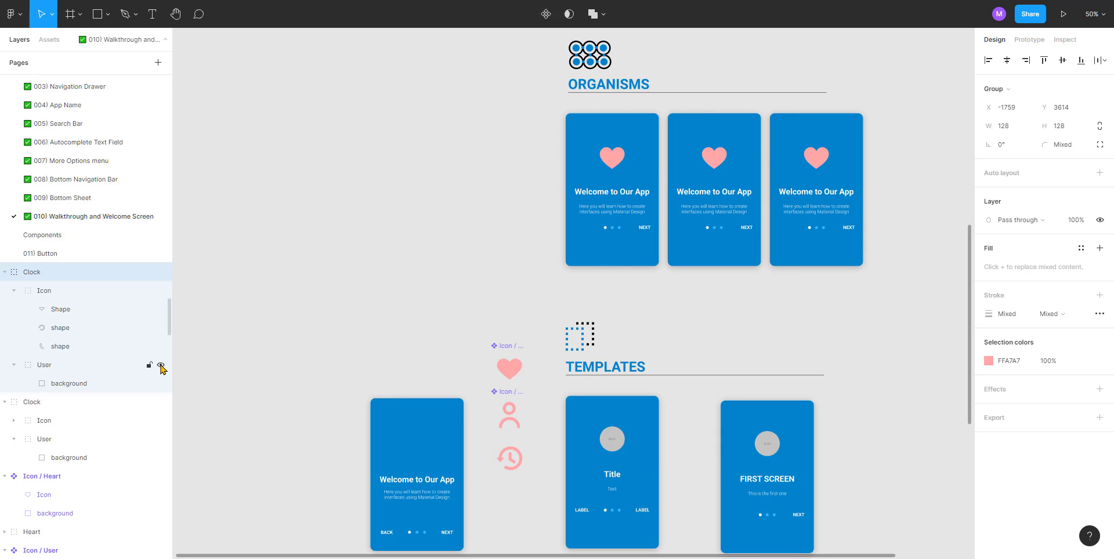
{"action": "left_click", "coordinate": [50, 365]}
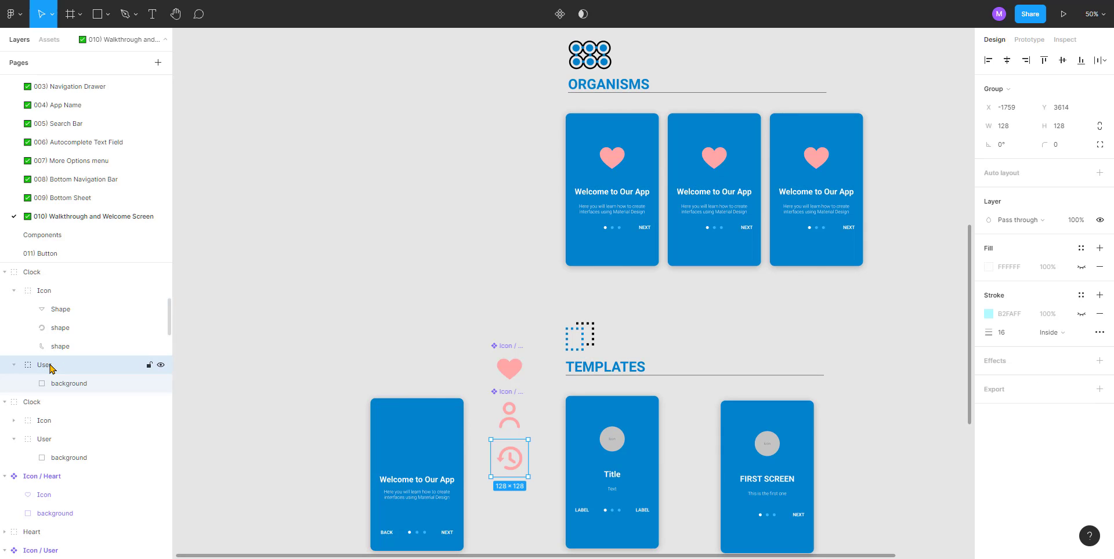
{"action": "key", "text": "Delete"}
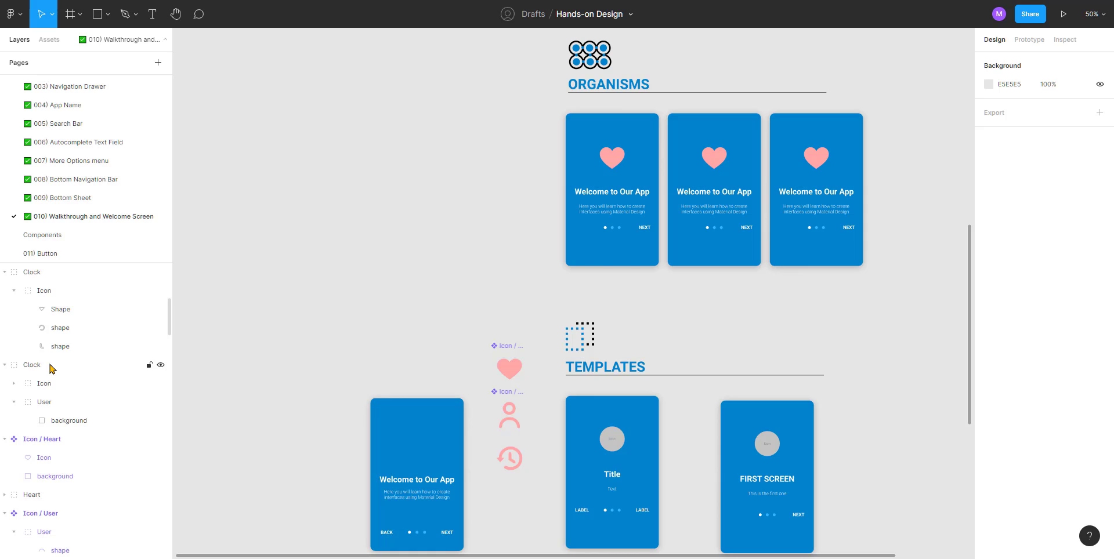
{"action": "left_click", "coordinate": [71, 290]}
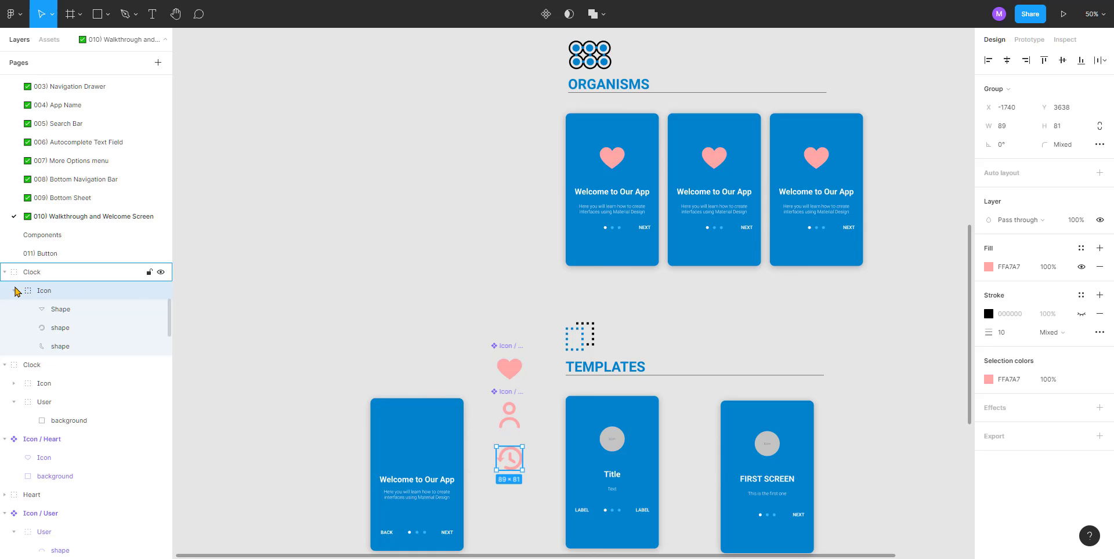
{"action": "left_click", "coordinate": [14, 291]}
{"action": "left_click", "coordinate": [23, 272]}
{"action": "double_click", "coordinate": [23, 272]}
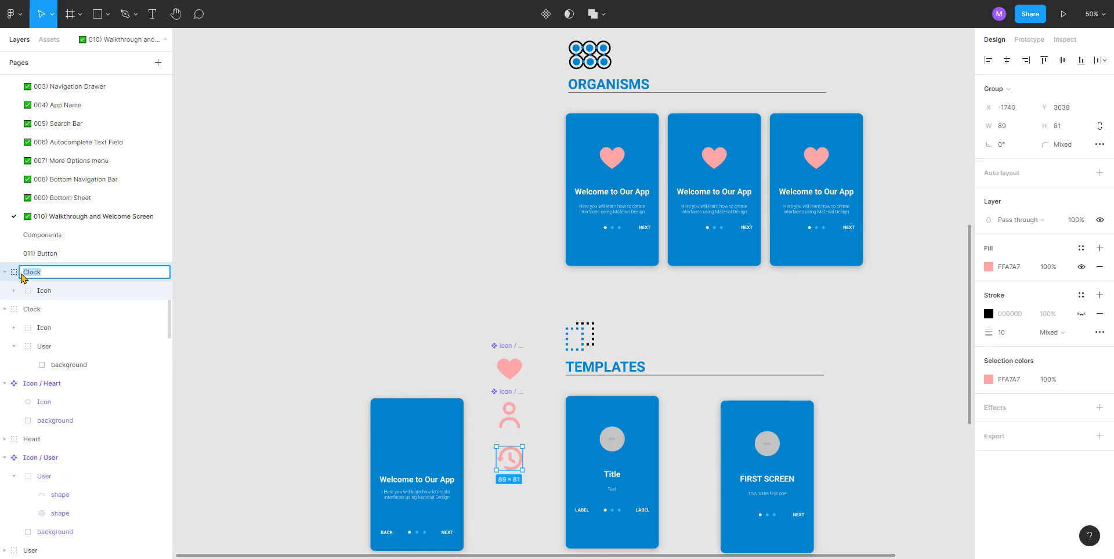
{"action": "left_click", "coordinate": [23, 274]}
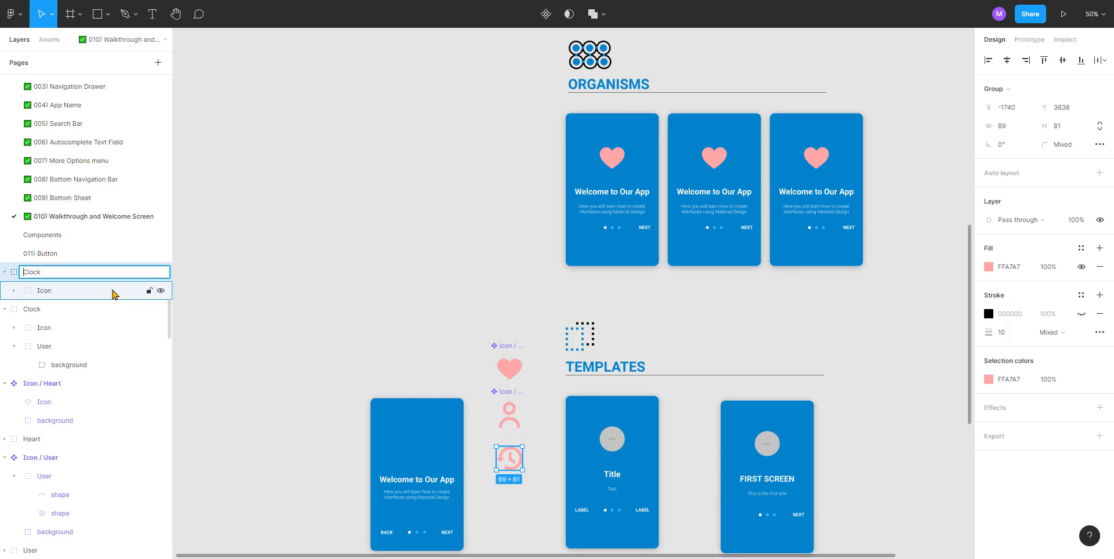
{"action": "type", "text": "Icon"}
{"action": "key", "text": "BackSpace"}
{"action": "key", "text": "BackSpace"}
{"action": "key", "text": "BackSpace"}
{"action": "key", "text": "BackSpace"}
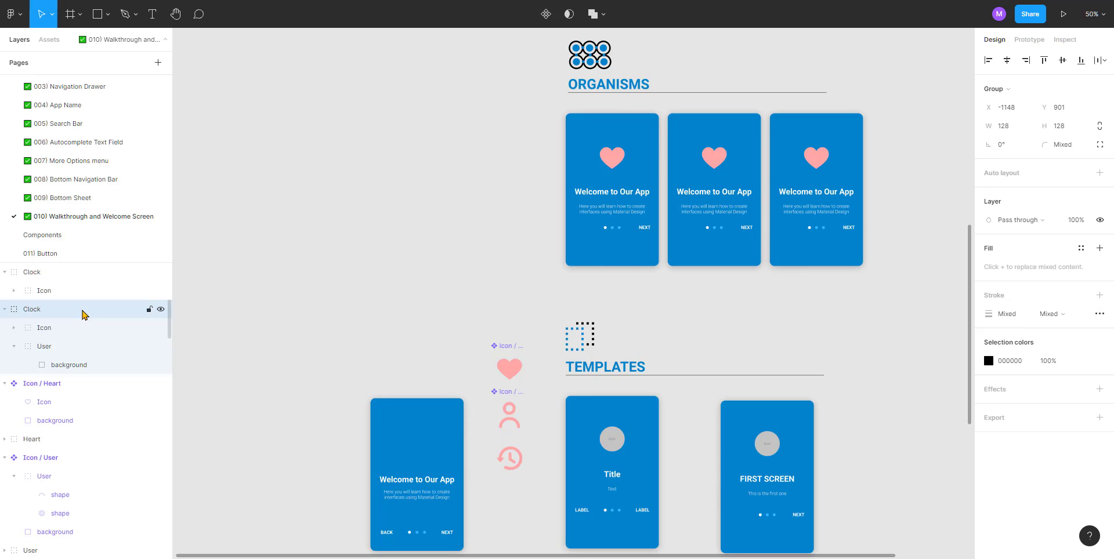
Step: Rename the pink Clock group as Icon / Clock and turn it into a component
{"action": "left_click", "coordinate": [522, 464]}
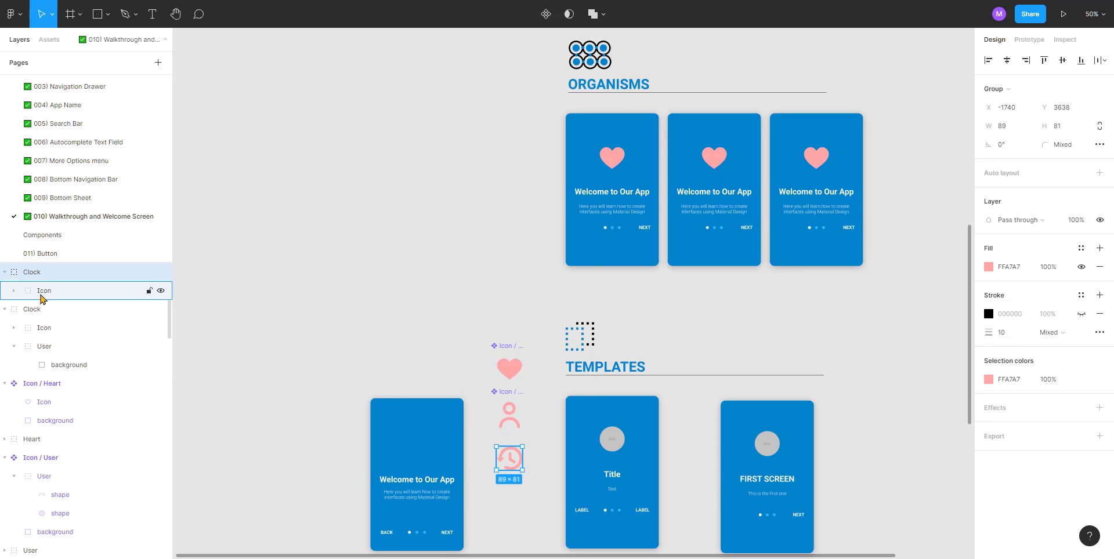
{"action": "double_click", "coordinate": [32, 272]}
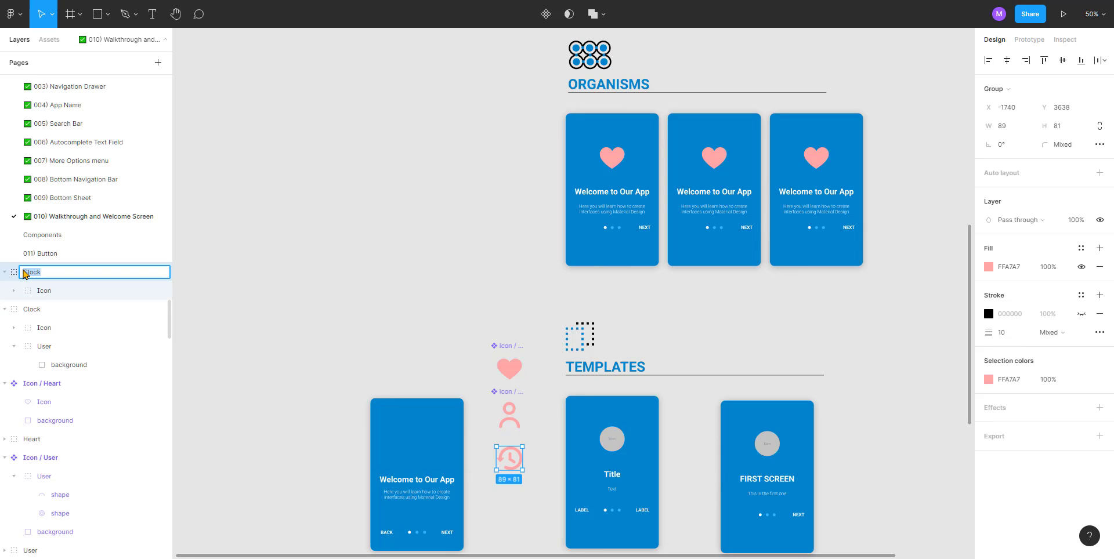
{"action": "type", "text": "Icon /"}
{"action": "key", "text": "Return"}
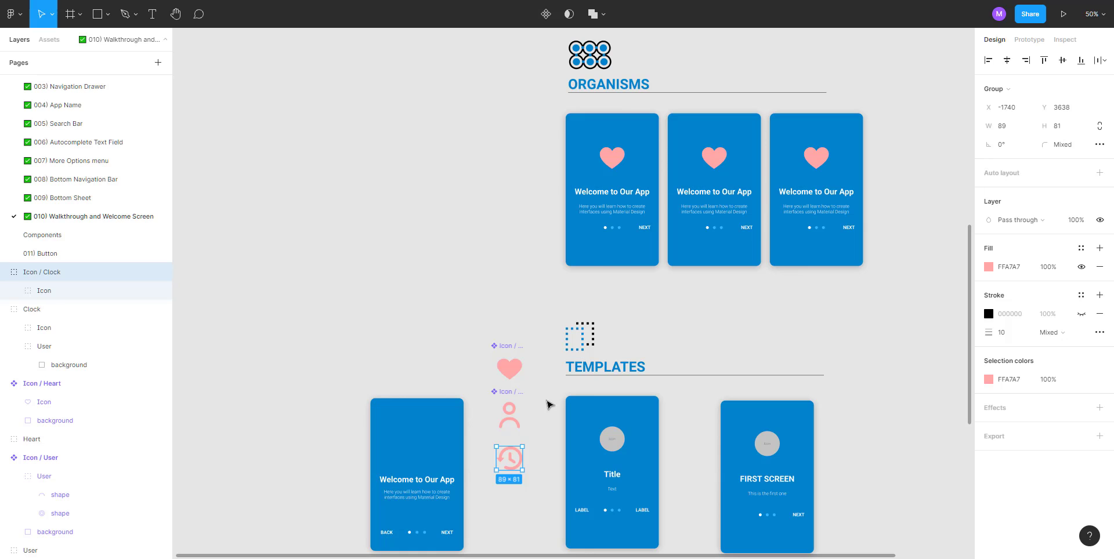
{"action": "left_click", "coordinate": [545, 16]}
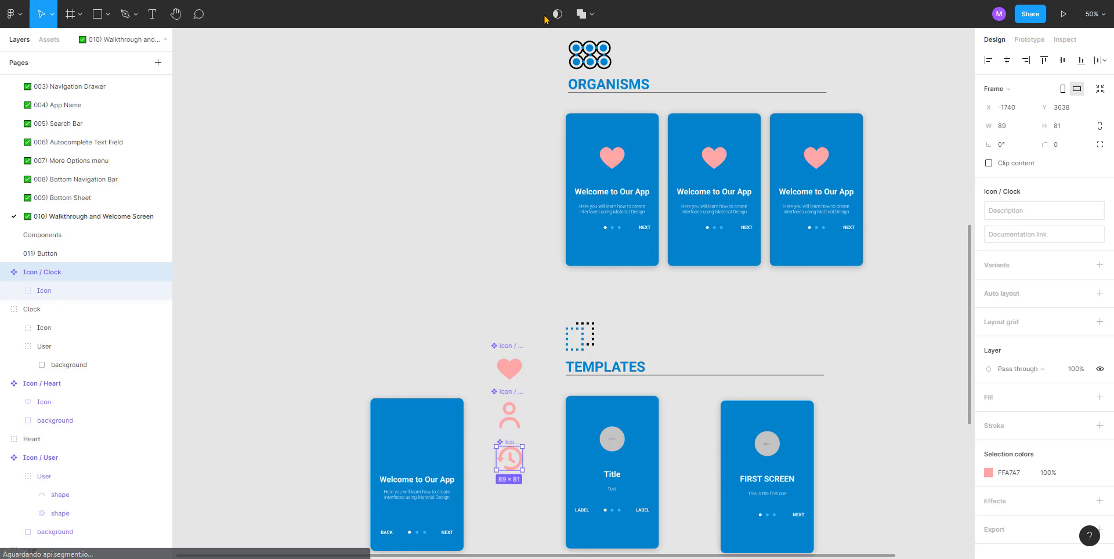
Step: Undo the clock icon's component conversion and renaming, back through the deletion of its nested User background group
{"action": "left_click", "coordinate": [497, 293]}
{"action": "scroll", "coordinate": [494, 294], "scroll_direction": "down", "scroll_amount": 2}
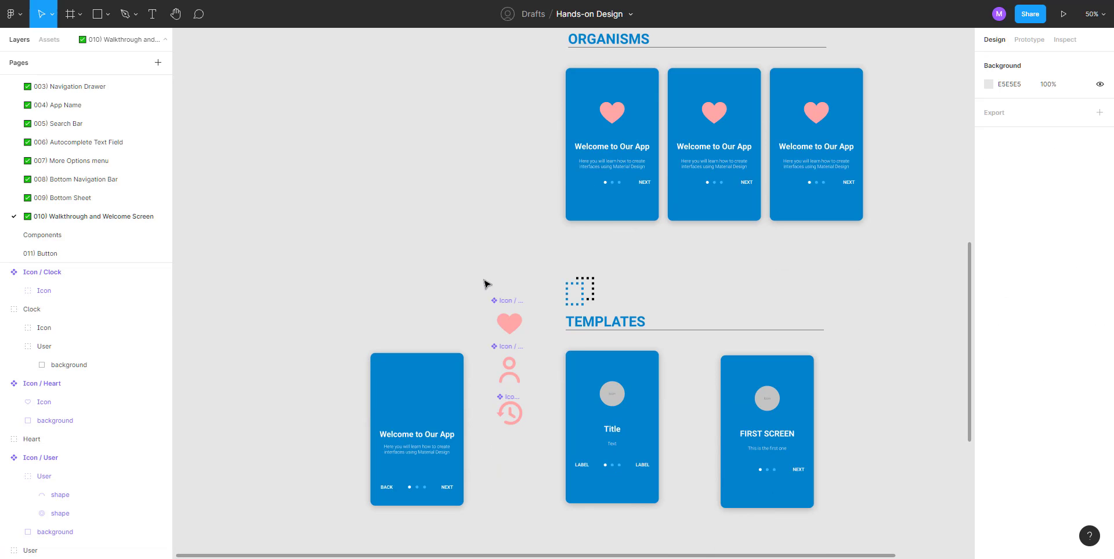
{"action": "left_click_drag", "start_coordinate": [482, 281], "coordinate": [539, 446]}
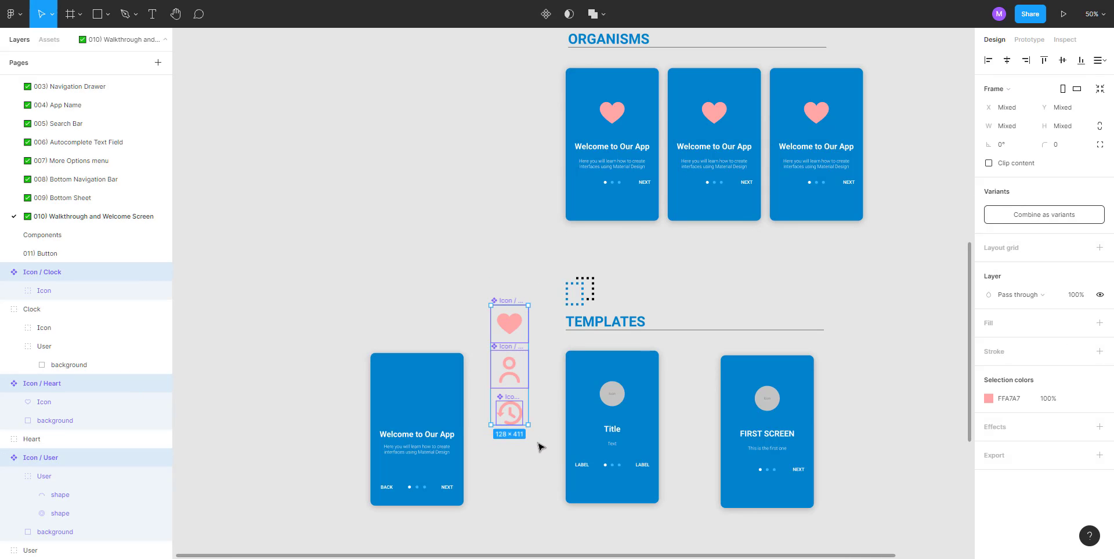
{"action": "left_click", "coordinate": [539, 443]}
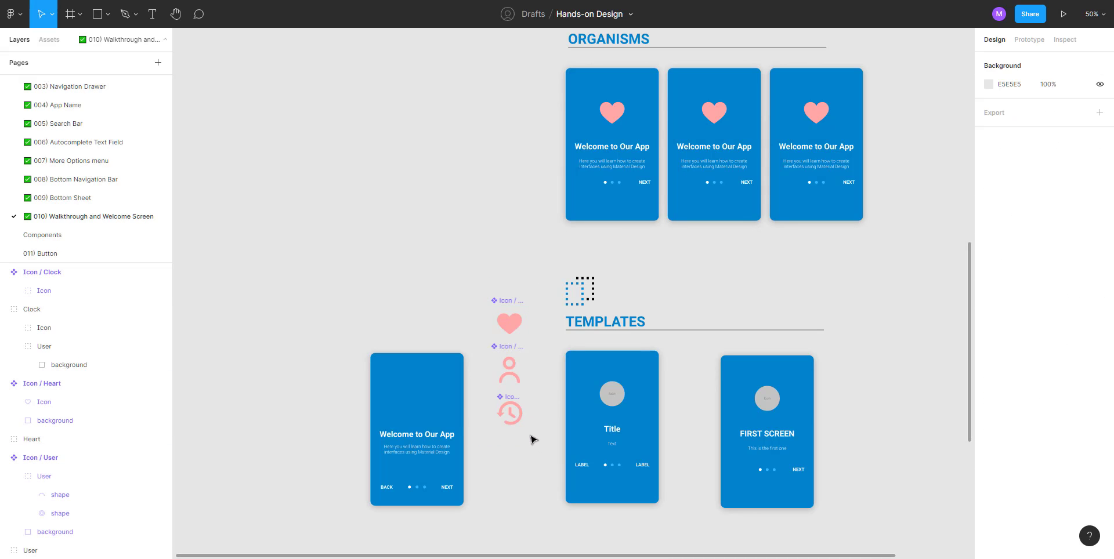
{"action": "key", "text": "ctrl+z"}
{"action": "key", "text": "ctrl+z"}
{"action": "key", "text": "ctrl+z"}
{"action": "key", "text": "ctrl+z"}
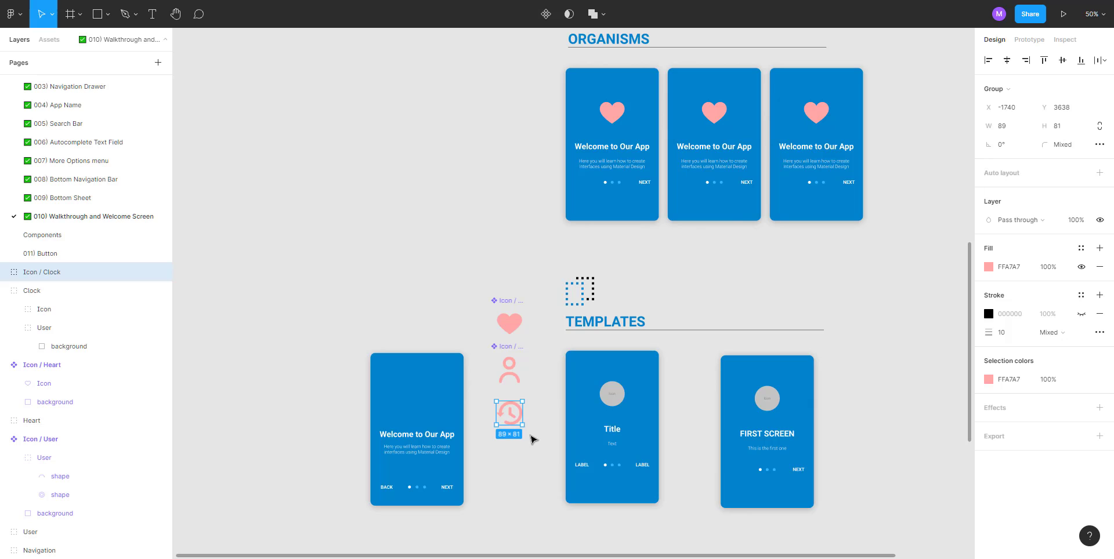
{"action": "key", "text": "ctrl+z"}
{"action": "key", "text": "ctrl+shift+z"}
{"action": "key", "text": "Return"}
{"action": "key", "text": "shift+Return"}
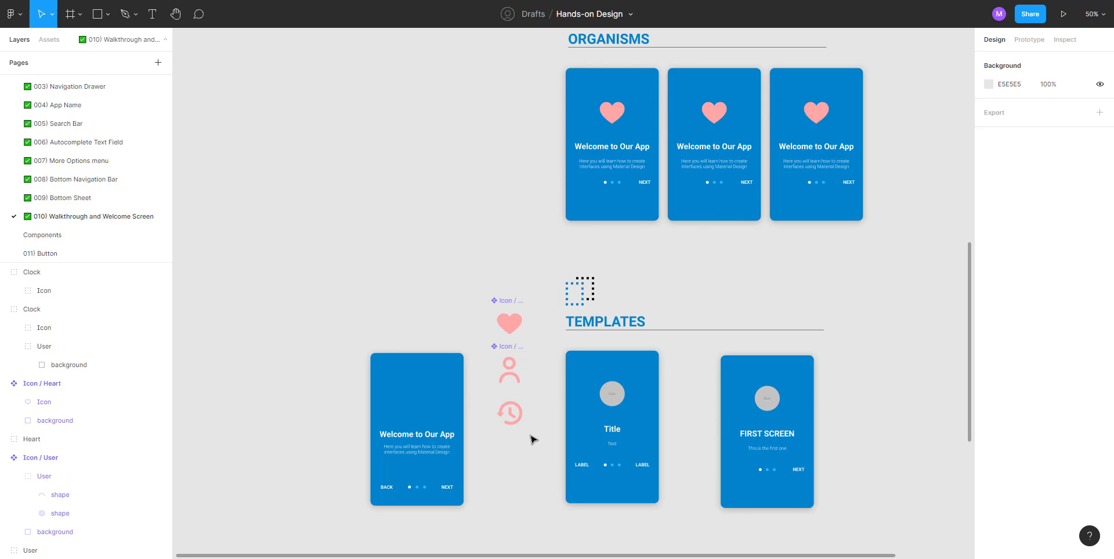
{"action": "left_click", "coordinate": [517, 448]}
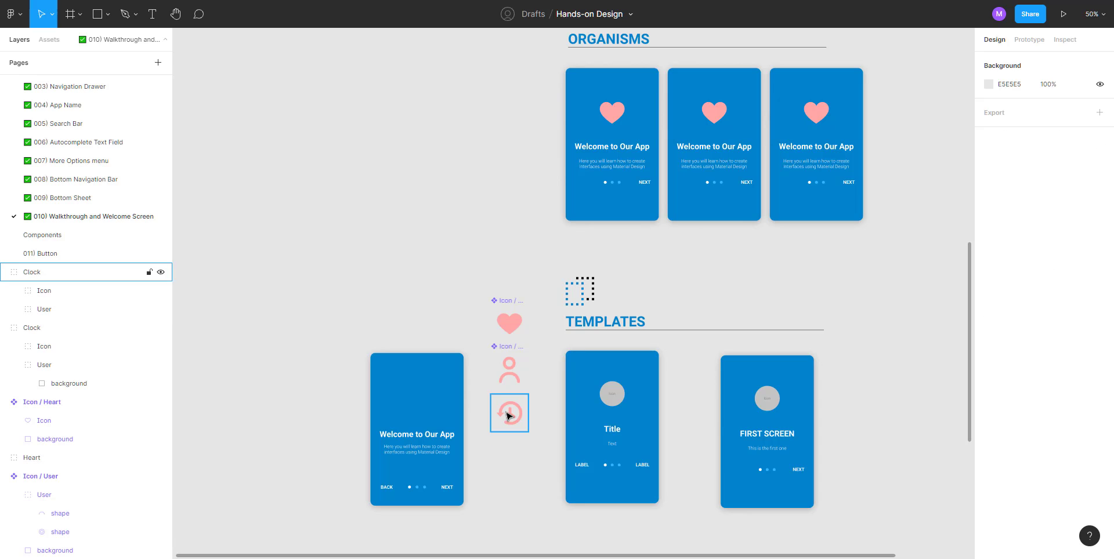
Step: Ungroup the nested User group and Group 224 inside the lower-listed Clock group
{"action": "left_click", "coordinate": [510, 413]}
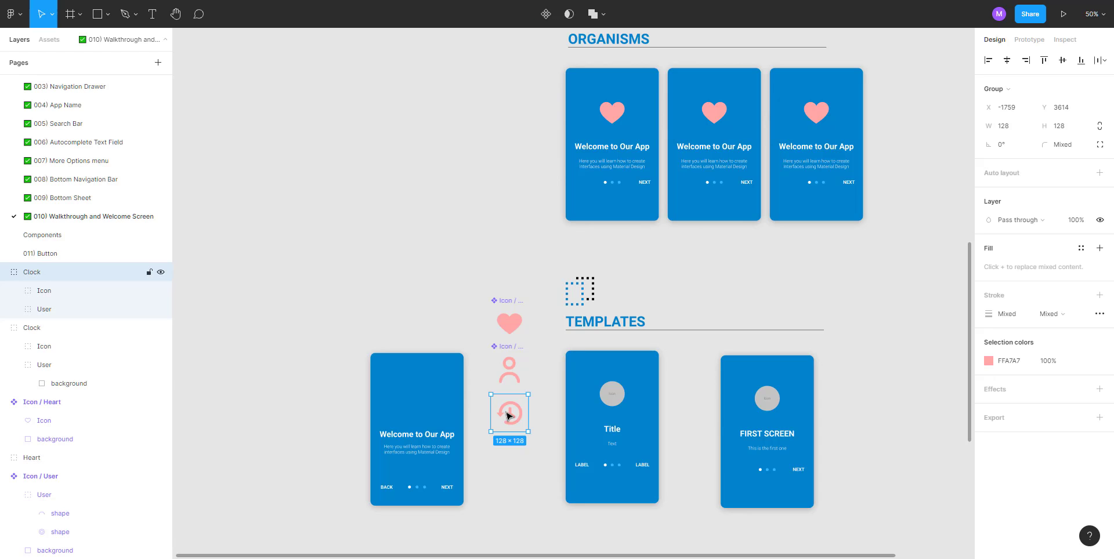
{"action": "left_click", "coordinate": [64, 366]}
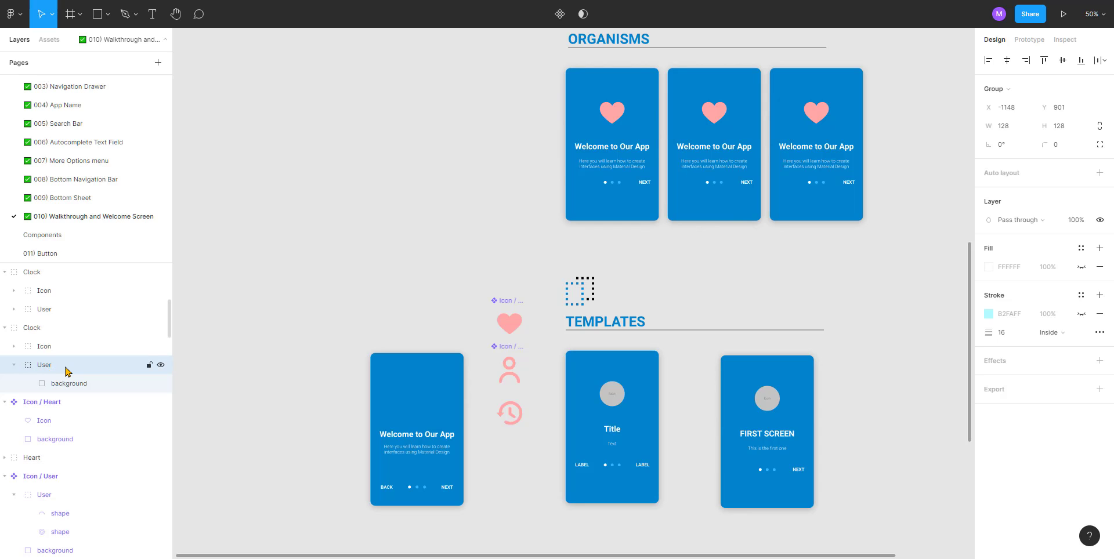
{"action": "key", "text": "ctrl+shift+g"}
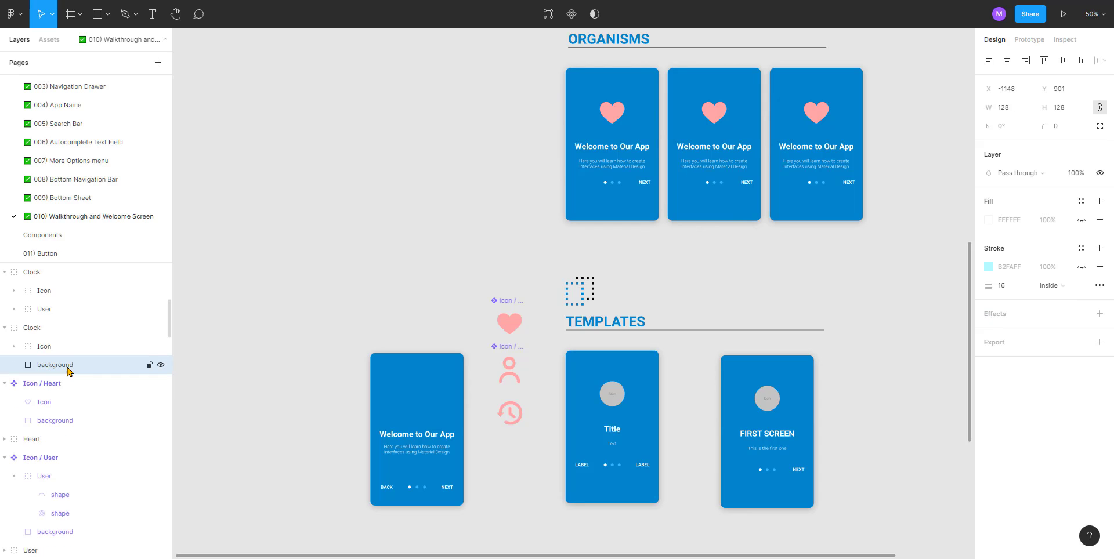
{"action": "left_click", "coordinate": [13, 346]}
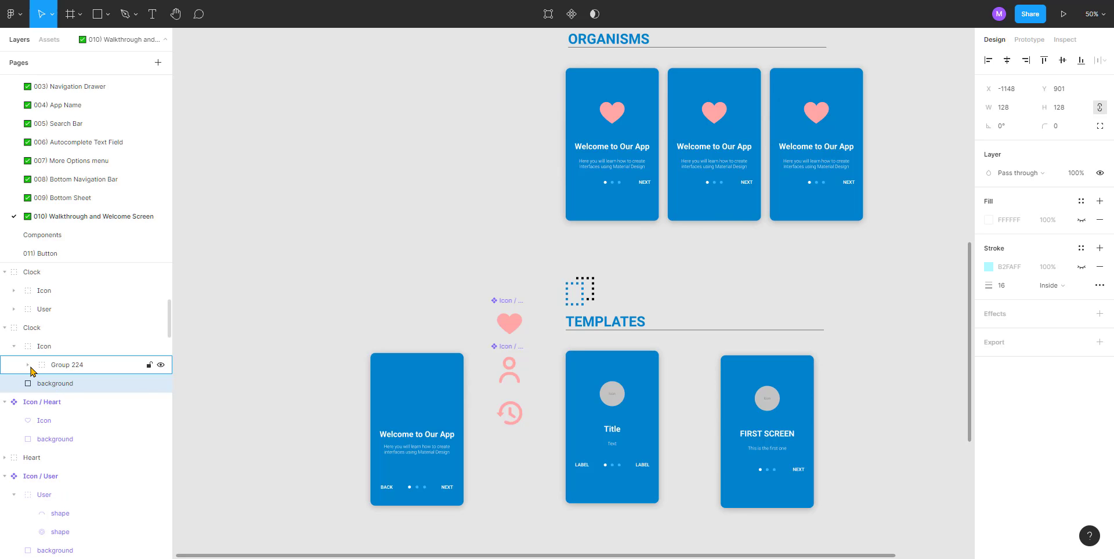
{"action": "left_click", "coordinate": [28, 365]}
{"action": "left_click", "coordinate": [59, 369]}
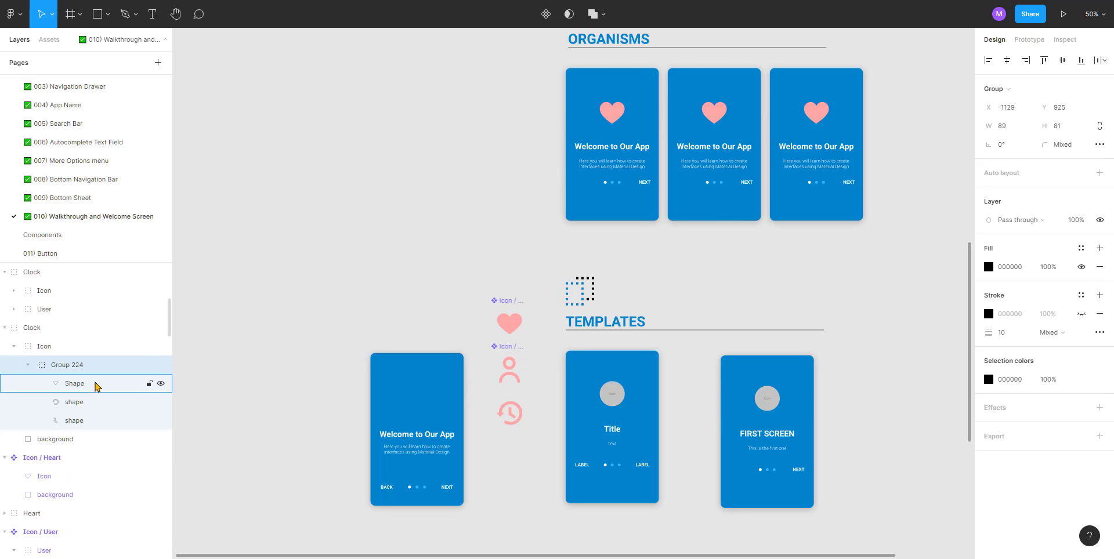
{"action": "key", "text": "ctrl+shift+g"}
Step: Move the background rectangle of the lower-listed Clock group into that clock's Icon group
{"action": "left_click", "coordinate": [45, 421]}
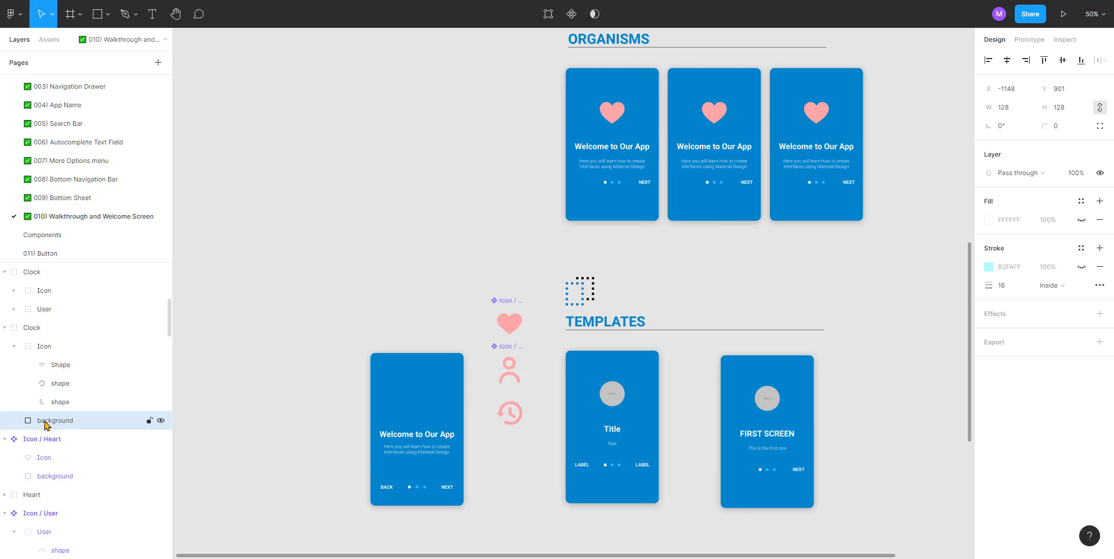
{"action": "left_click_drag", "start_coordinate": [45, 421], "coordinate": [73, 406]}
{"action": "left_click", "coordinate": [68, 422]}
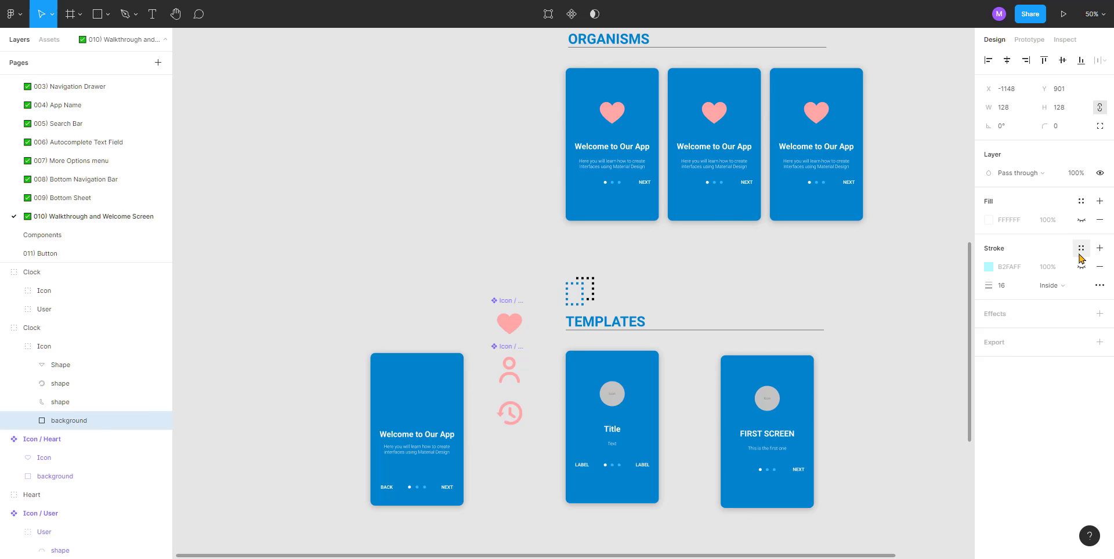
Step: Make the fill and stroke of that clock's background rectangle visible and locate it under Atoms
{"action": "left_click", "coordinate": [1081, 220]}
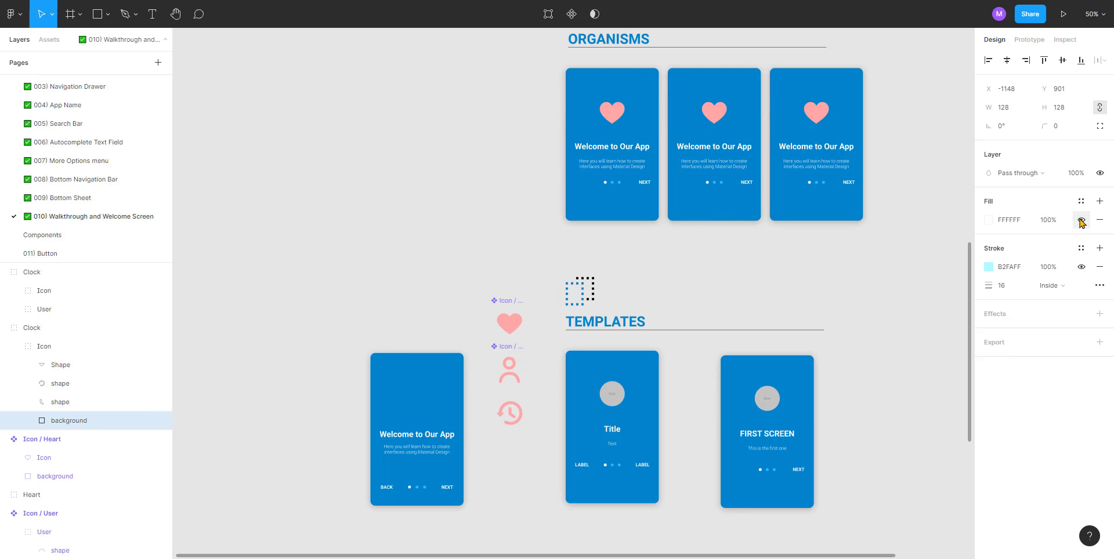
{"action": "scroll", "coordinate": [528, 422], "scroll_direction": "down", "scroll_amount": 5}
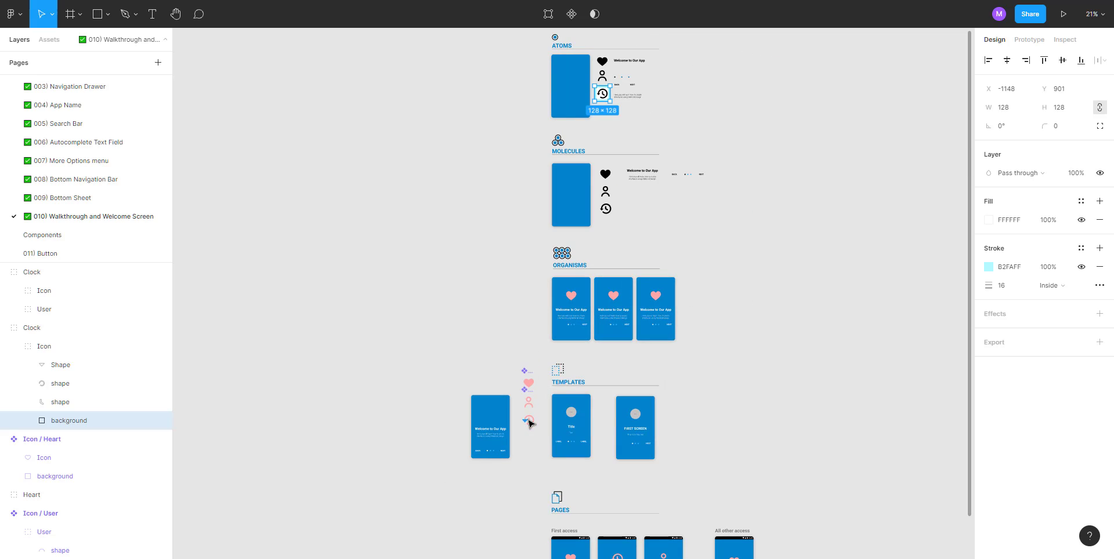
{"action": "scroll", "coordinate": [604, 118], "scroll_direction": "up", "scroll_amount": 5}
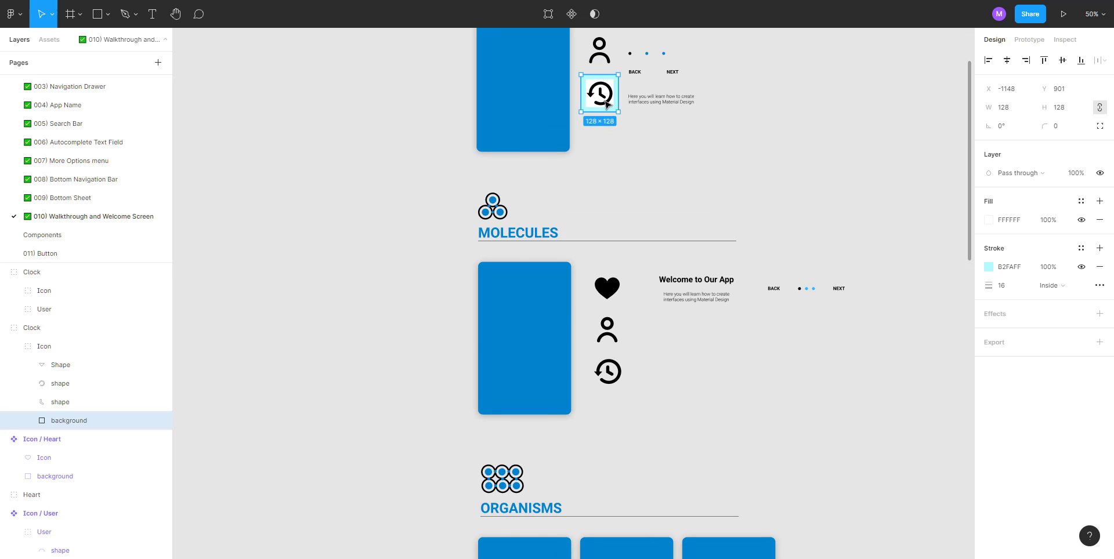
{"action": "scroll", "coordinate": [378, 409], "scroll_direction": "down", "scroll_amount": 8}
Step: Flatten the pink Clock group so its shapes and background rectangle sit directly inside its Icon group
{"action": "left_click", "coordinate": [422, 399]}
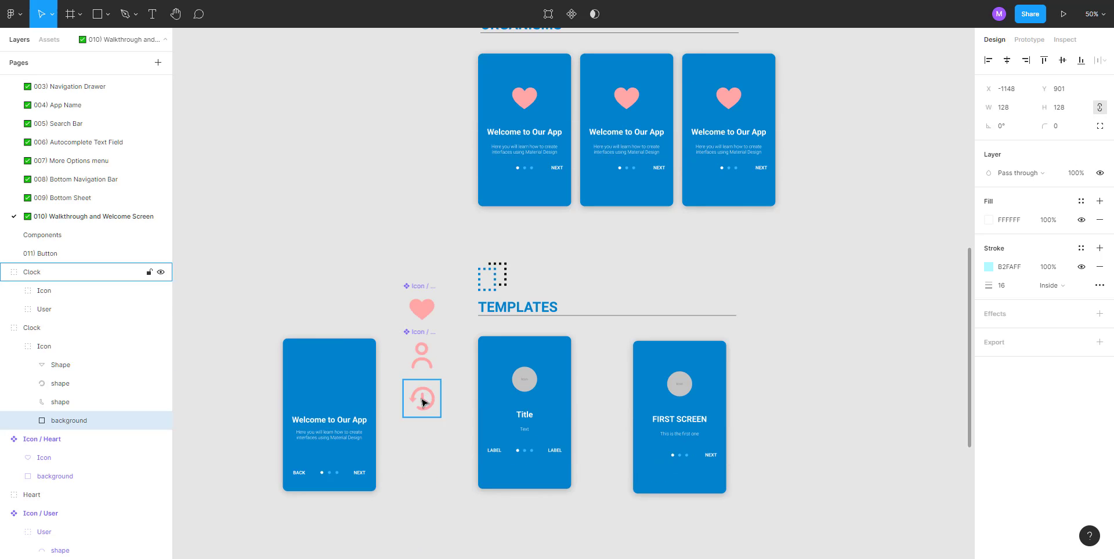
{"action": "left_click", "coordinate": [13, 310]}
{"action": "left_click", "coordinate": [73, 328]}
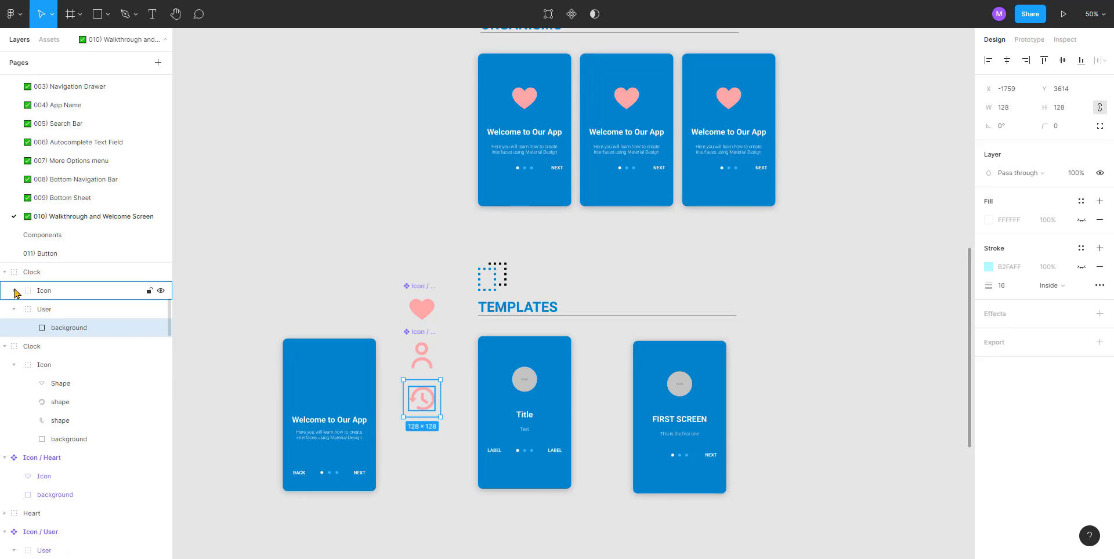
{"action": "left_click", "coordinate": [14, 290]}
{"action": "left_click_drag", "start_coordinate": [76, 384], "coordinate": [68, 338]}
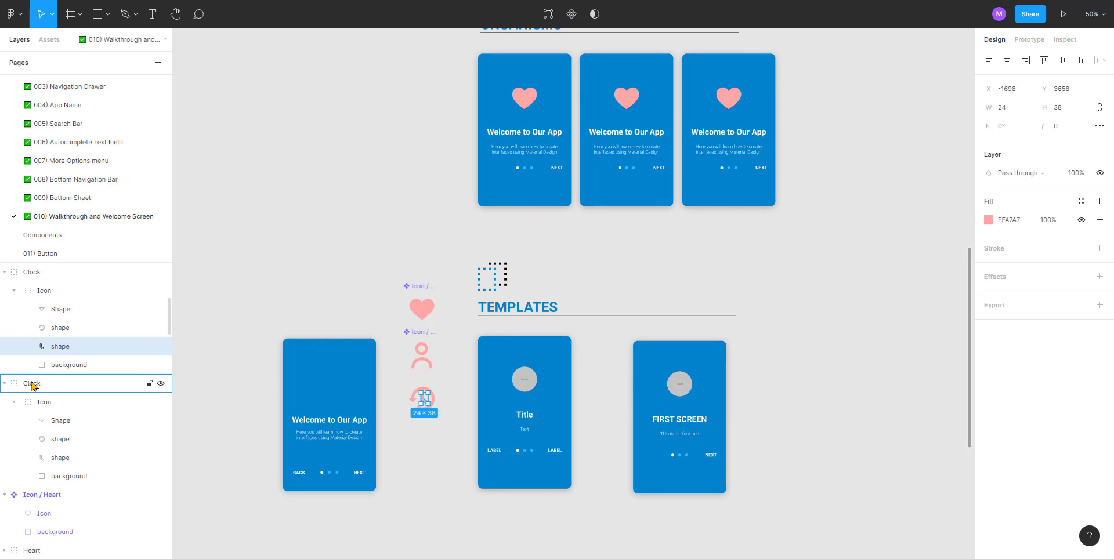
{"action": "left_click", "coordinate": [427, 440]}
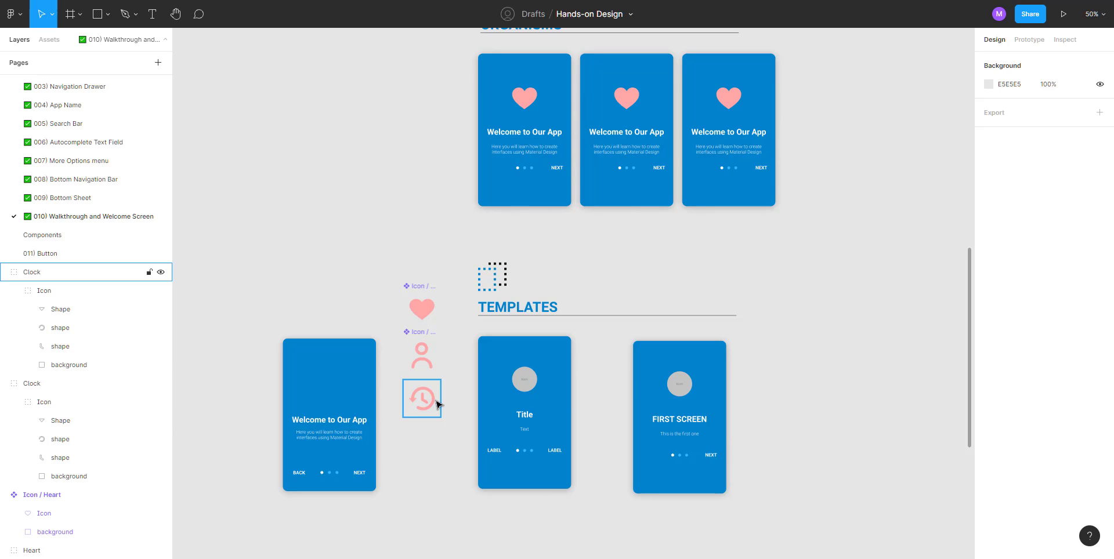
Step: Rename the pink Clock group as Icon / Clock and turn it into a component
{"action": "left_click", "coordinate": [438, 405]}
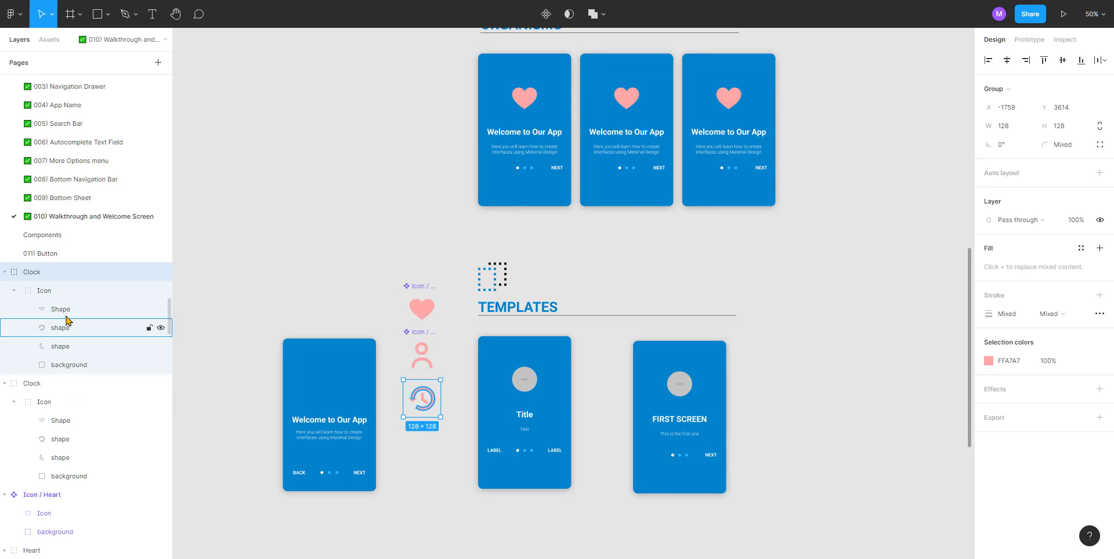
{"action": "left_click", "coordinate": [15, 291]}
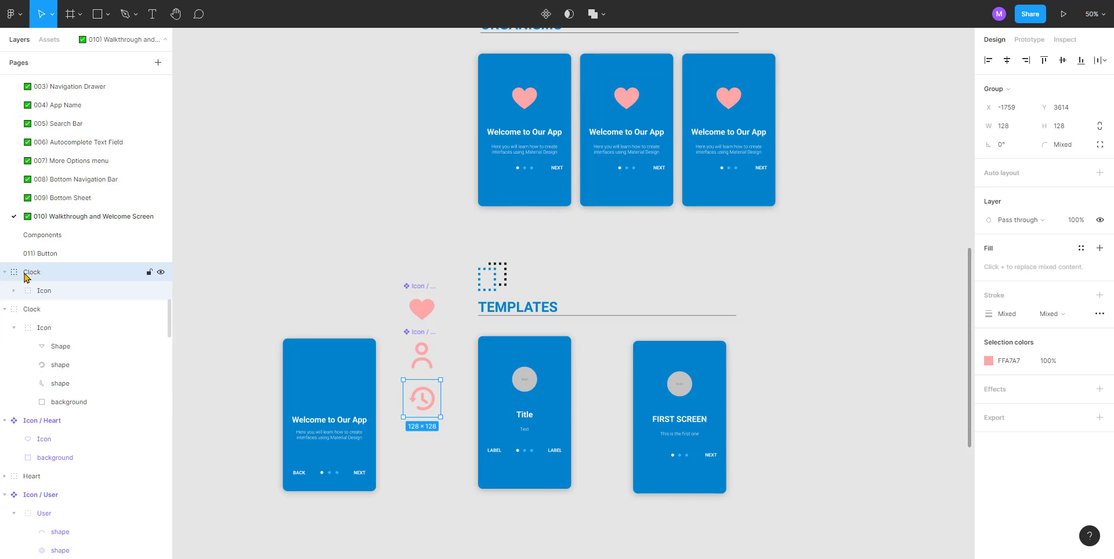
{"action": "double_click", "coordinate": [26, 273]}
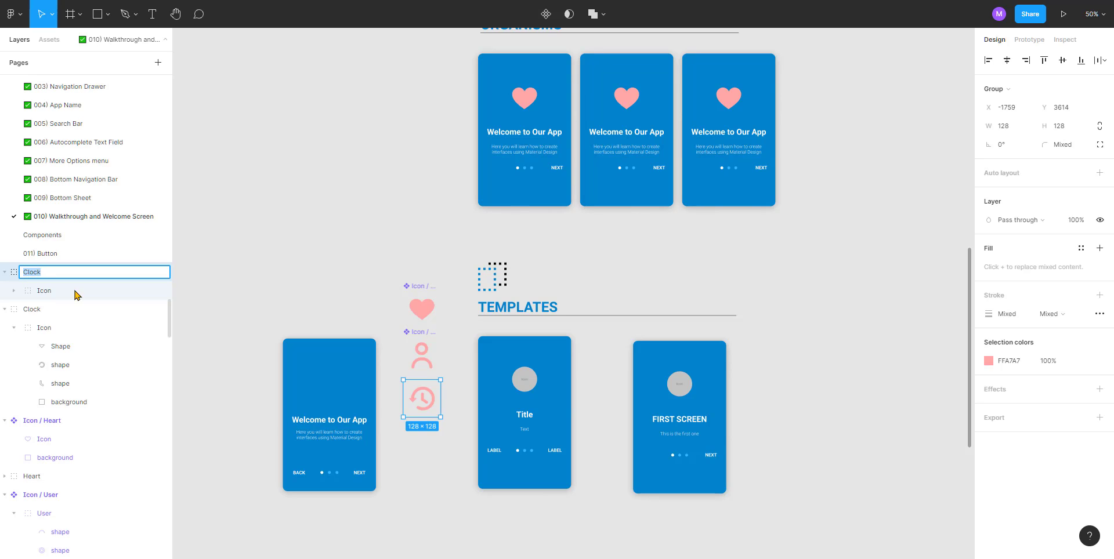
{"action": "key", "text": "Home"}
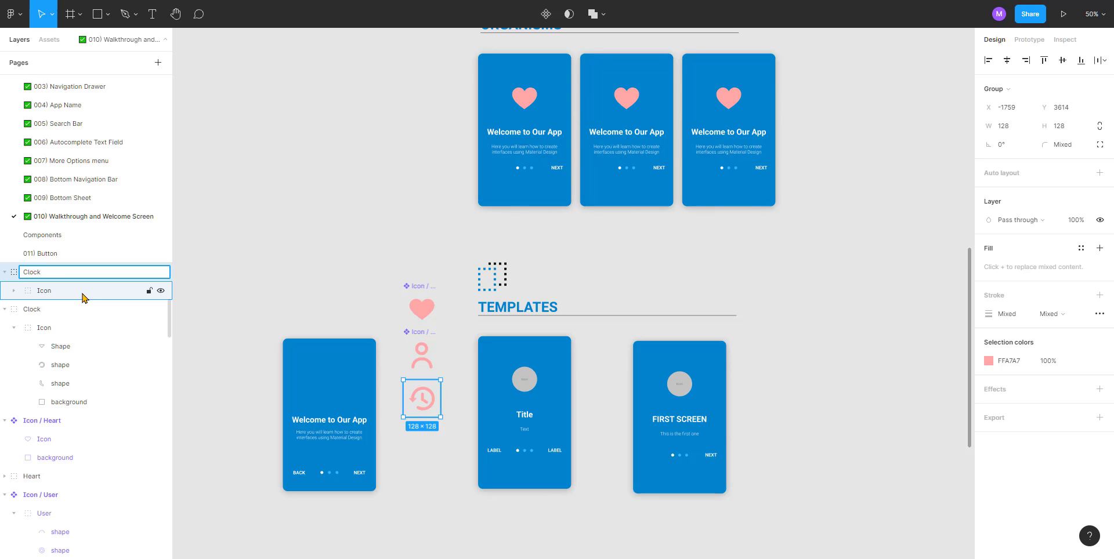
{"action": "type", "text": "Icon /"}
{"action": "key", "text": "Return"}
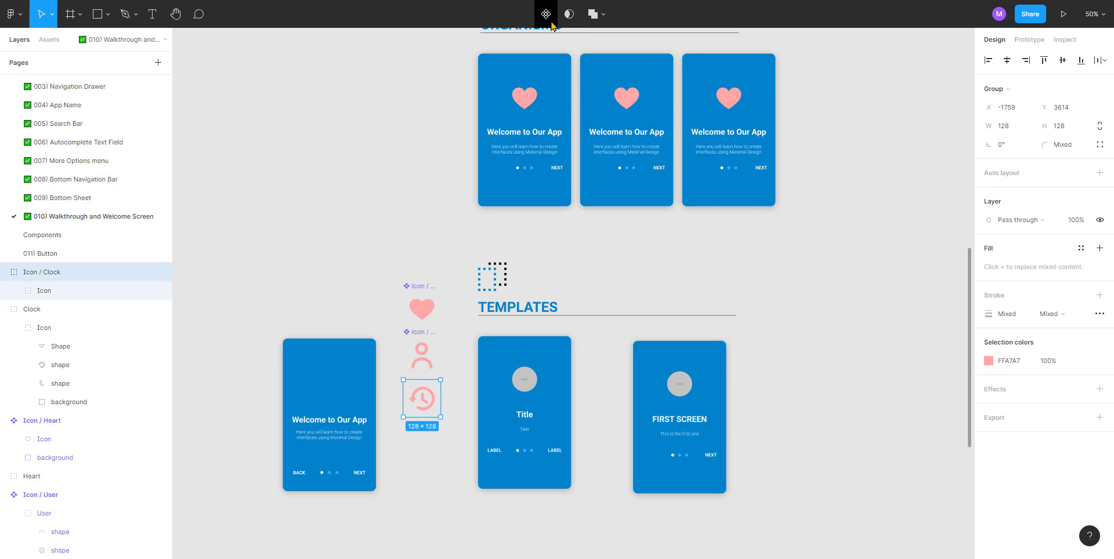
{"action": "left_click", "coordinate": [546, 14]}
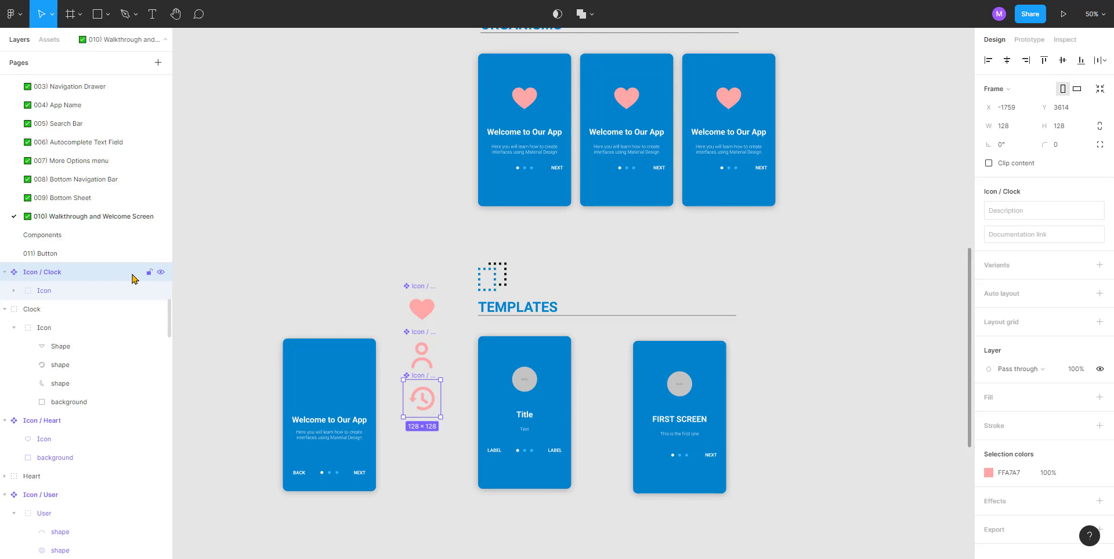
Step: Move the heart, user and clock icon components to the Components page, placing them to the left of the Walkthrough component
{"action": "left_click", "coordinate": [212, 244]}
{"action": "left_click_drag", "start_coordinate": [389, 257], "coordinate": [461, 452]}
{"action": "key", "text": "Delete"}
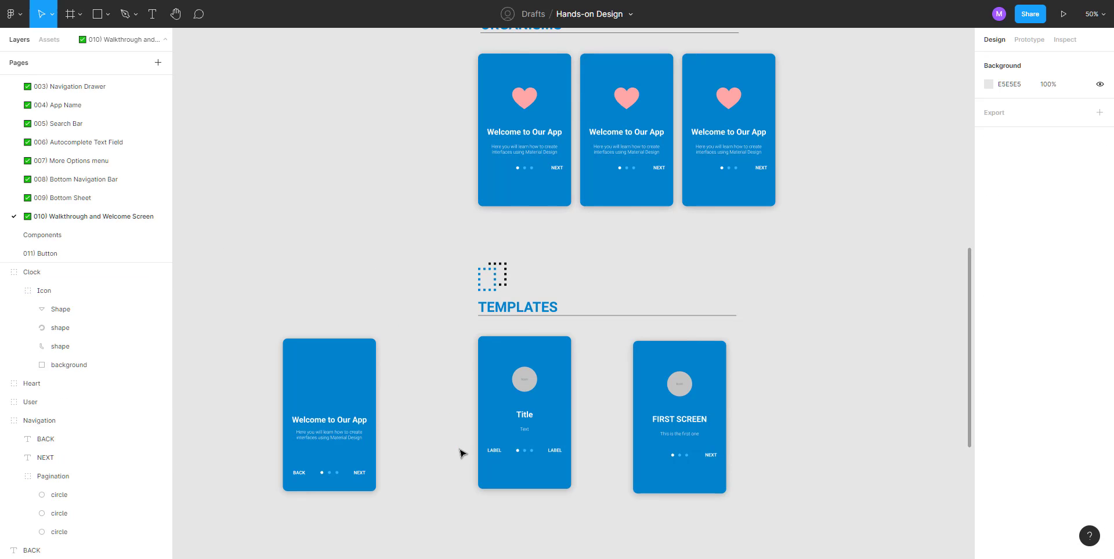
{"action": "left_click", "coordinate": [56, 235]}
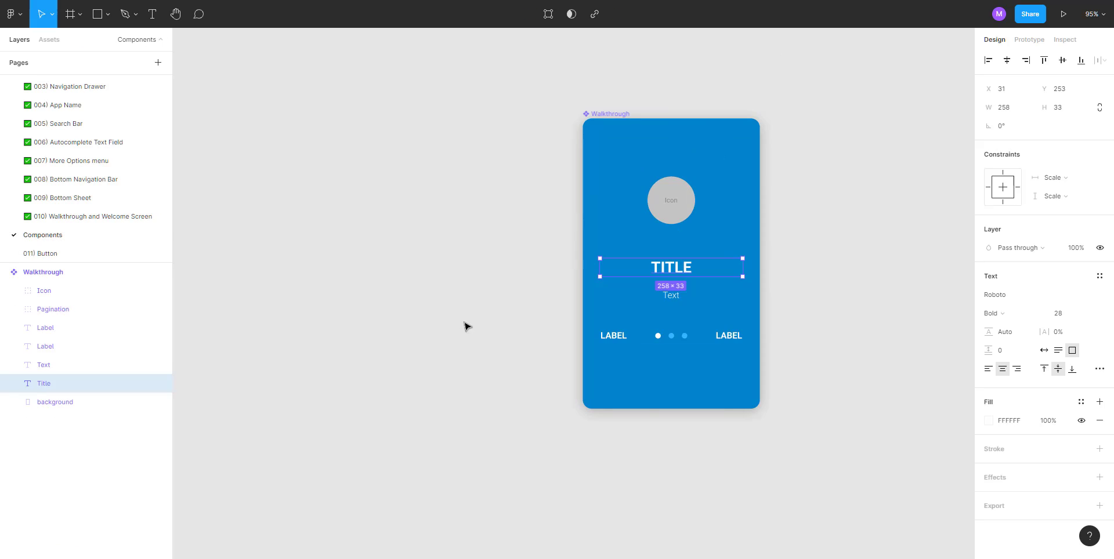
{"action": "left_click", "coordinate": [470, 327]}
{"action": "left_click_drag", "start_coordinate": [472, 328], "coordinate": [482, 352]}
{"action": "key", "text": "ctrl+v"}
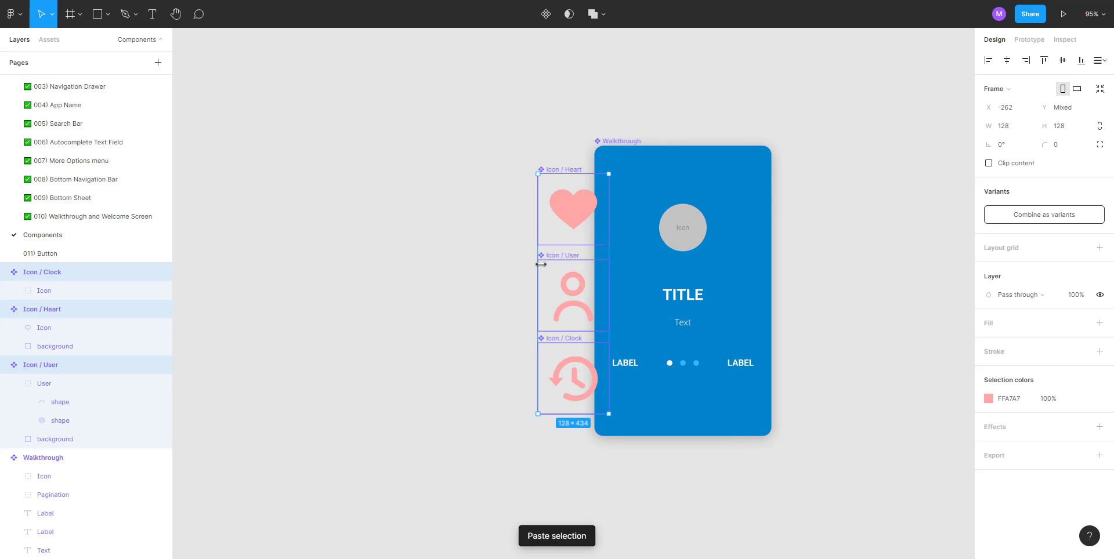
{"action": "left_click_drag", "start_coordinate": [572, 209], "coordinate": [374, 198]}
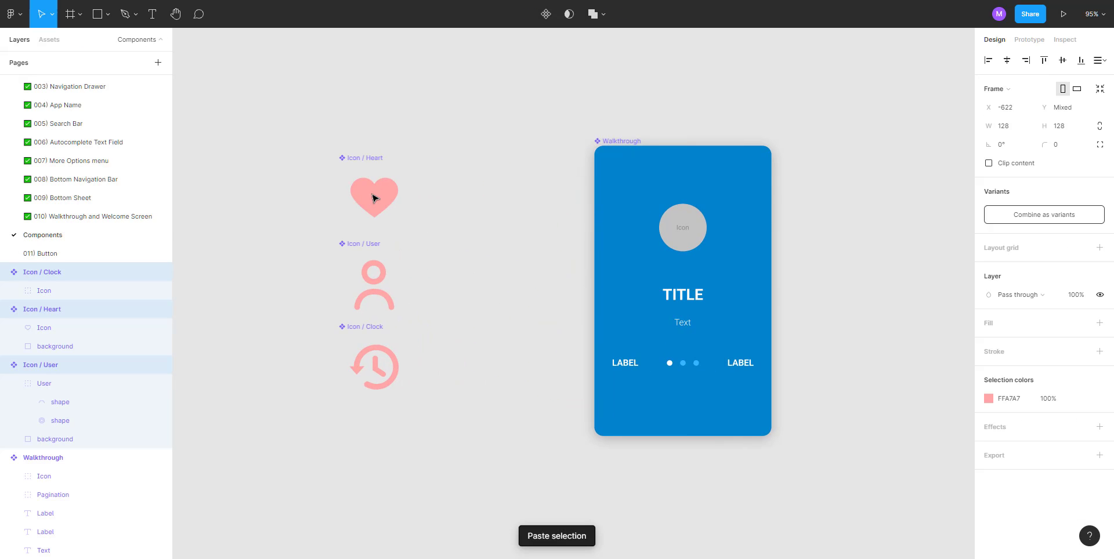
{"action": "left_click", "coordinate": [316, 199]}
Step: Add the heading ICON above the icon components and line up its left edge with theirs
{"action": "scroll", "coordinate": [394, 201], "scroll_direction": "up", "scroll_amount": 2}
{"action": "key", "text": "t"}
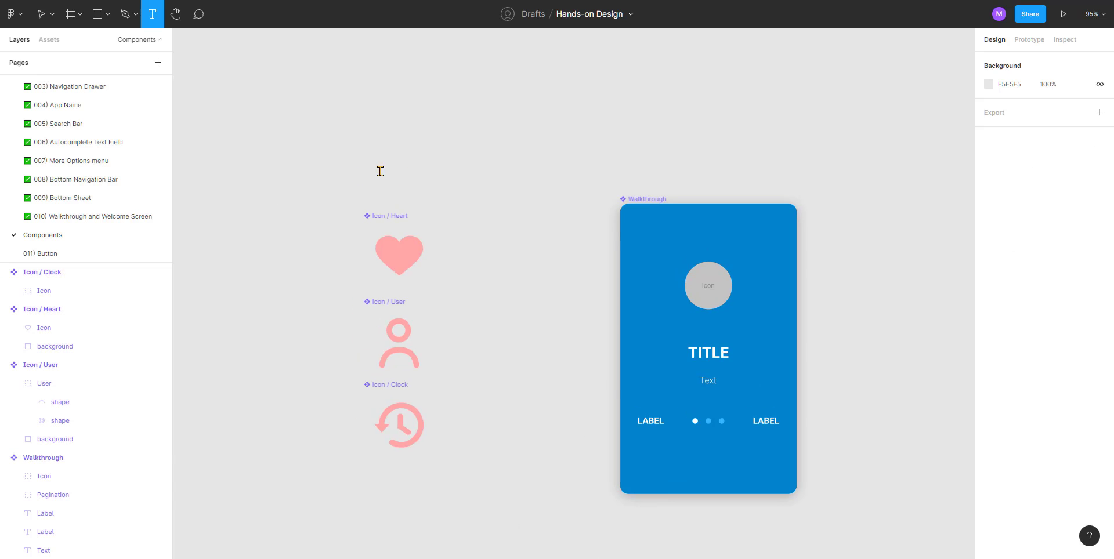
{"action": "left_click", "coordinate": [378, 172]}
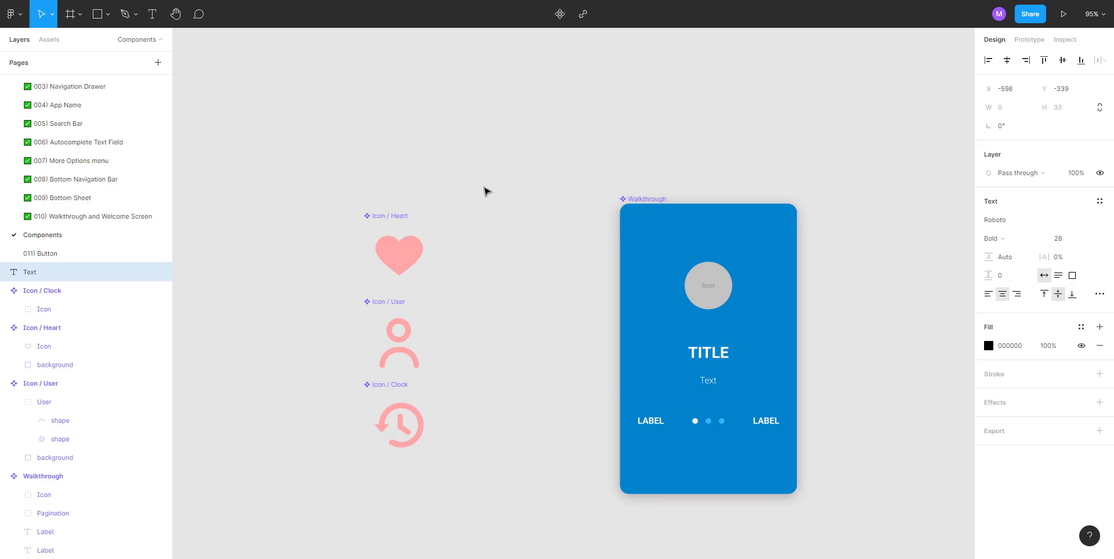
{"action": "type", "text": "ICON"}
{"action": "left_click", "coordinate": [485, 187]}
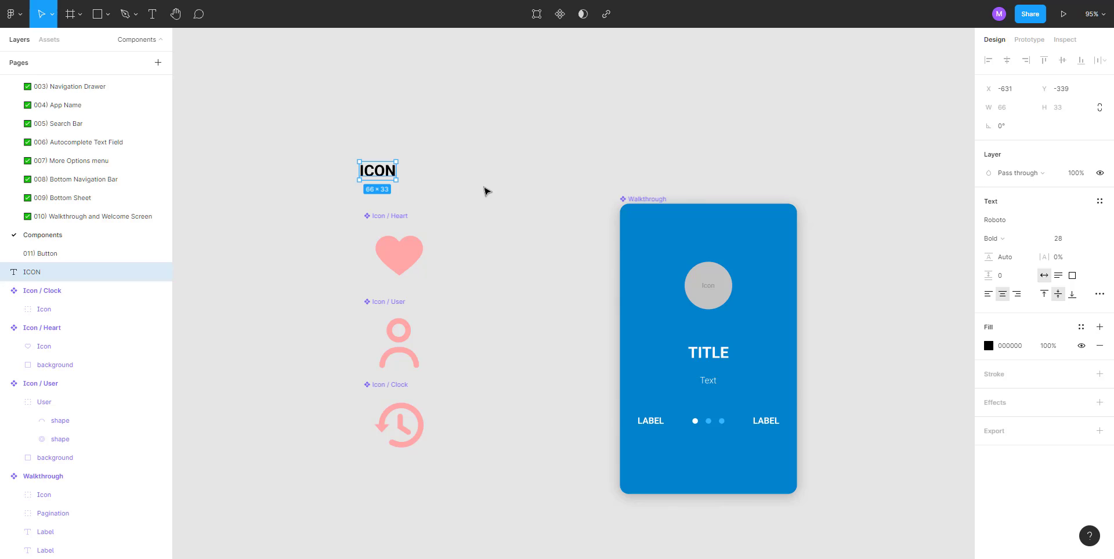
{"action": "left_click", "coordinate": [487, 187]}
{"action": "left_click_drag", "start_coordinate": [383, 177], "coordinate": [387, 177]}
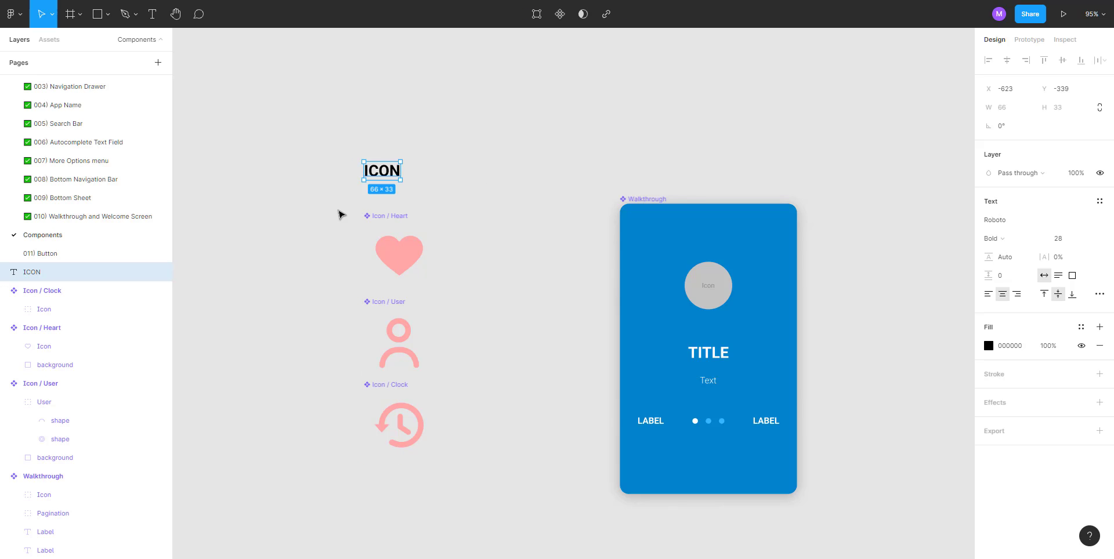
Step: Centre the ICON heading and icon components horizontally, tidy up their vertical spacing, and move the column further left
{"action": "left_click_drag", "start_coordinate": [343, 139], "coordinate": [483, 495]}
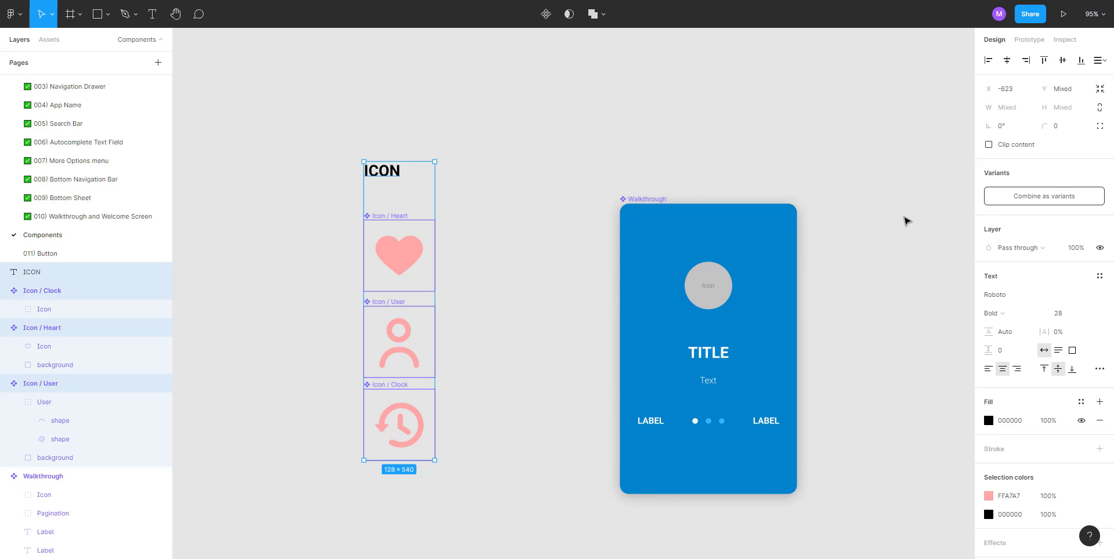
{"action": "left_click", "coordinate": [1007, 61]}
{"action": "left_click", "coordinate": [1097, 61]}
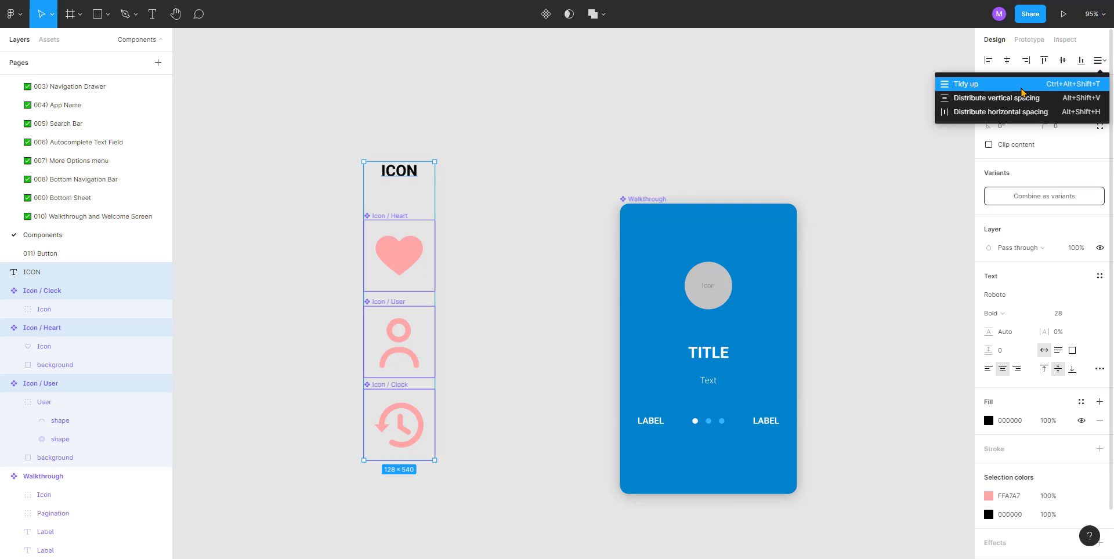
{"action": "left_click", "coordinate": [1085, 84]}
{"action": "left_click_drag", "start_coordinate": [381, 242], "coordinate": [282, 244]}
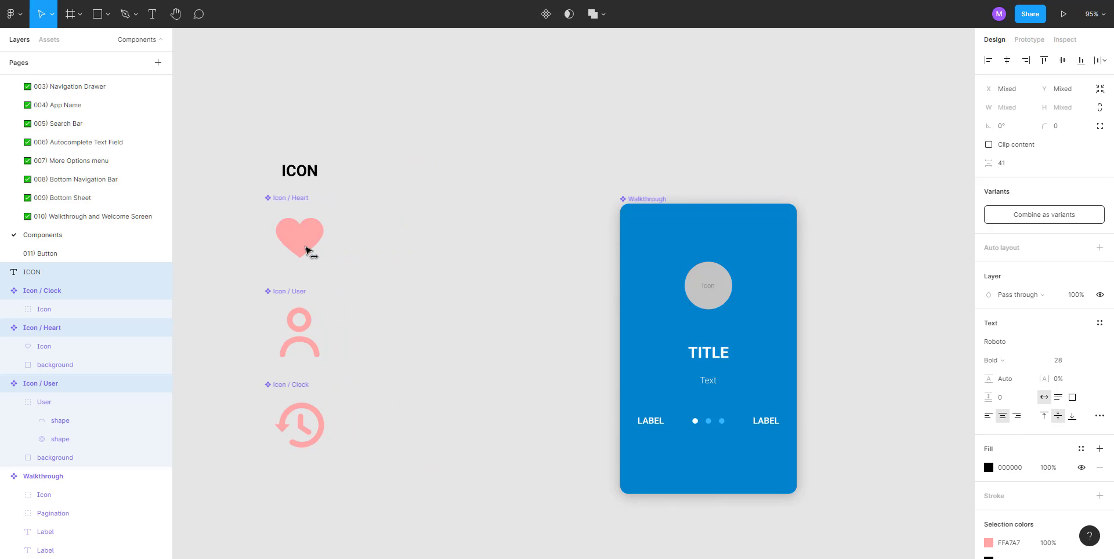
Step: Duplicate the ICON heading above the Walkthrough component and change the copy's text to TEMPLATES
{"action": "left_click", "coordinate": [545, 226]}
{"action": "scroll", "coordinate": [566, 159], "scroll_direction": "right", "scroll_amount": 3}
{"action": "left_click_drag", "start_coordinate": [561, 178], "coordinate": [491, 173]}
{"action": "left_click", "coordinate": [441, 165]}
{"action": "left_click_drag", "start_coordinate": [231, 147], "coordinate": [492, 152]}
{"action": "double_click", "coordinate": [493, 149]}
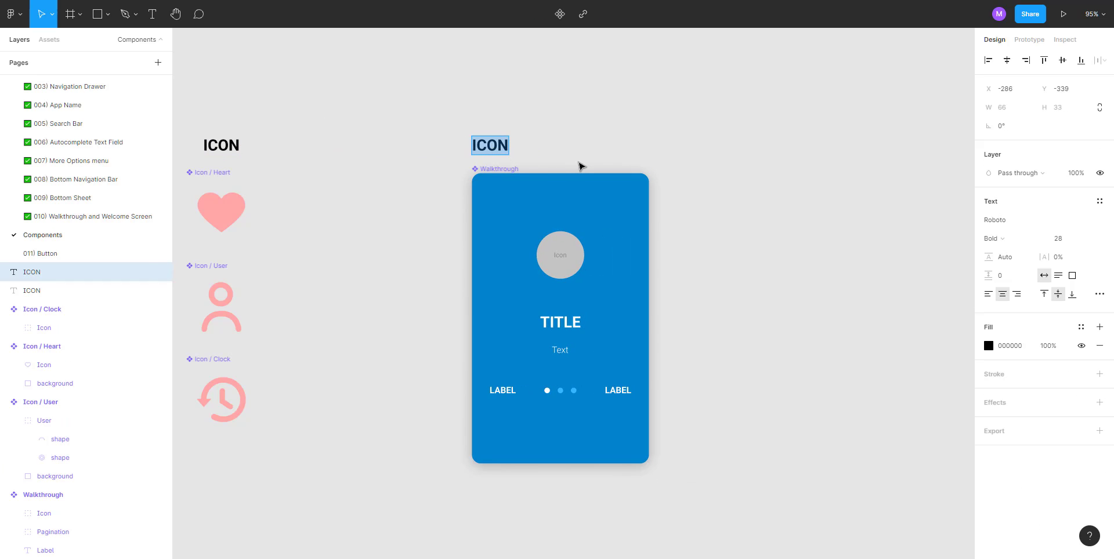
{"action": "type", "text": "TEMPLATES"}
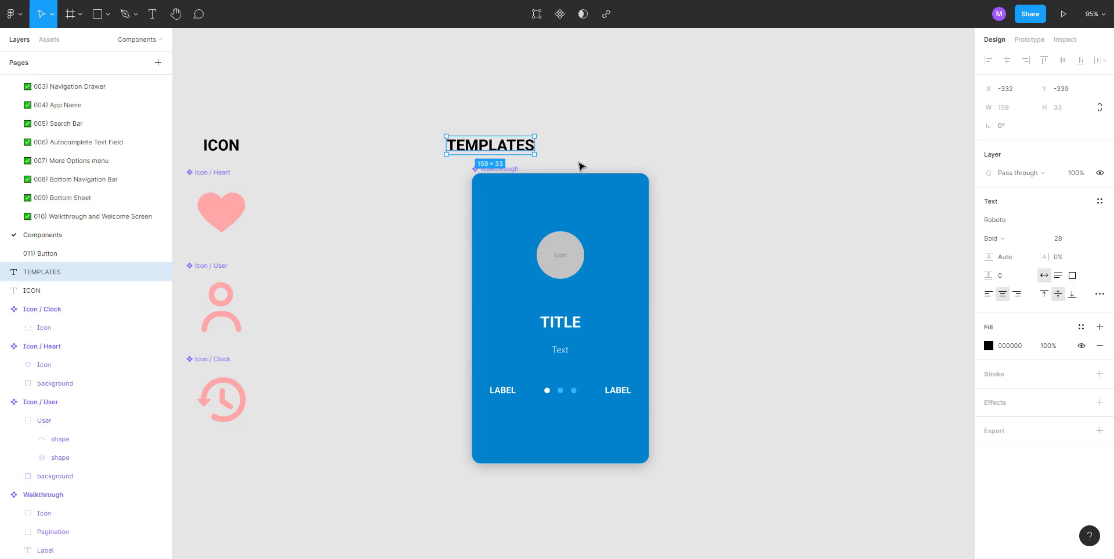
Step: Align the TEMPLATES heading and the Walkthrough component on their horizontal centres
{"action": "left_click", "coordinate": [661, 145]}
{"action": "left_click_drag", "start_coordinate": [390, 101], "coordinate": [670, 478]}
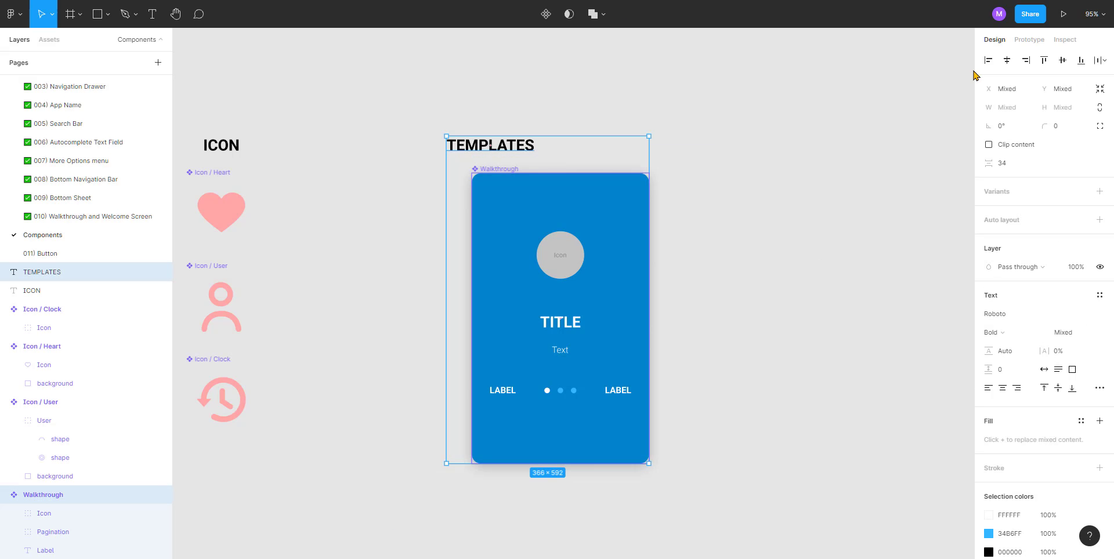
{"action": "left_click", "coordinate": [1006, 59]}
{"action": "left_click", "coordinate": [720, 116]}
{"action": "scroll", "coordinate": [646, 116], "scroll_direction": "down", "scroll_amount": 5}
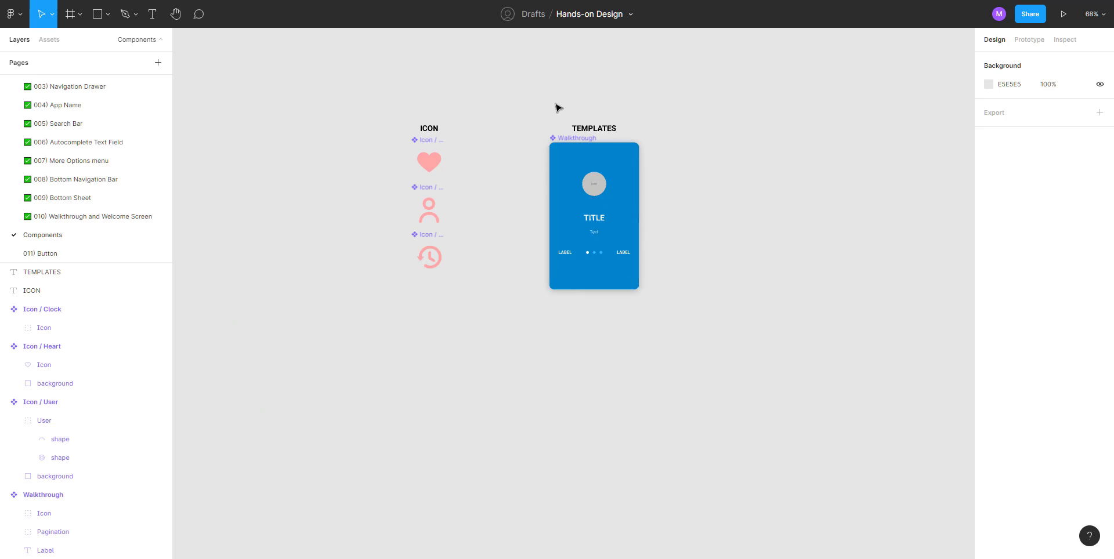
Step: Move the TEMPLATES heading and the Walkthrough component together closer to the icon column
{"action": "left_click_drag", "start_coordinate": [503, 101], "coordinate": [744, 379]}
{"action": "left_click_drag", "start_coordinate": [562, 205], "coordinate": [514, 207]}
{"action": "key", "text": "Escape"}
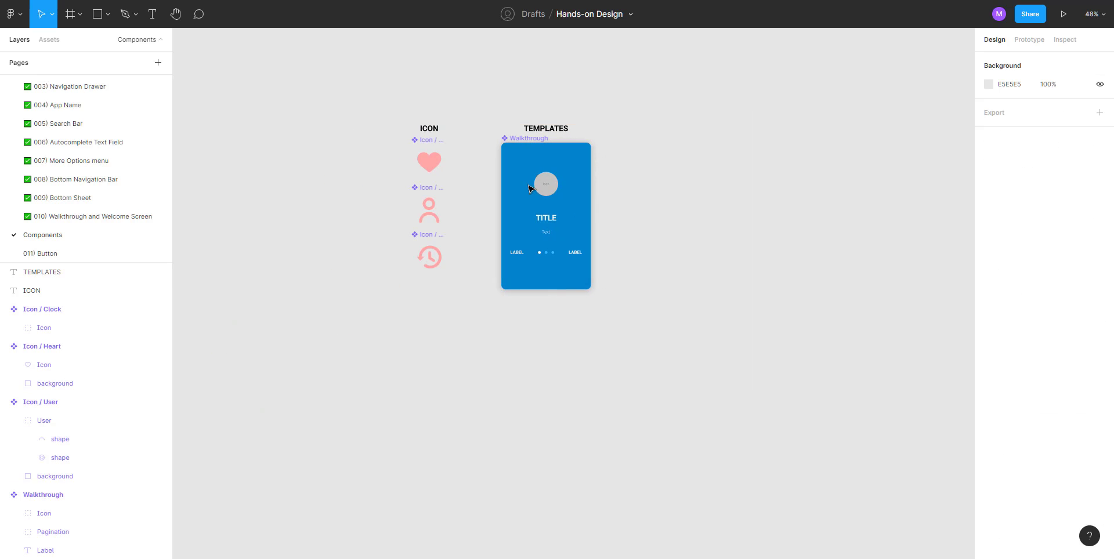
Step: Delete the grey placeholder icon group from the Walkthrough component
{"action": "scroll", "coordinate": [525, 187], "scroll_direction": "up", "scroll_amount": 5}
{"action": "left_click", "coordinate": [572, 182]}
{"action": "left_click", "coordinate": [571, 183]}
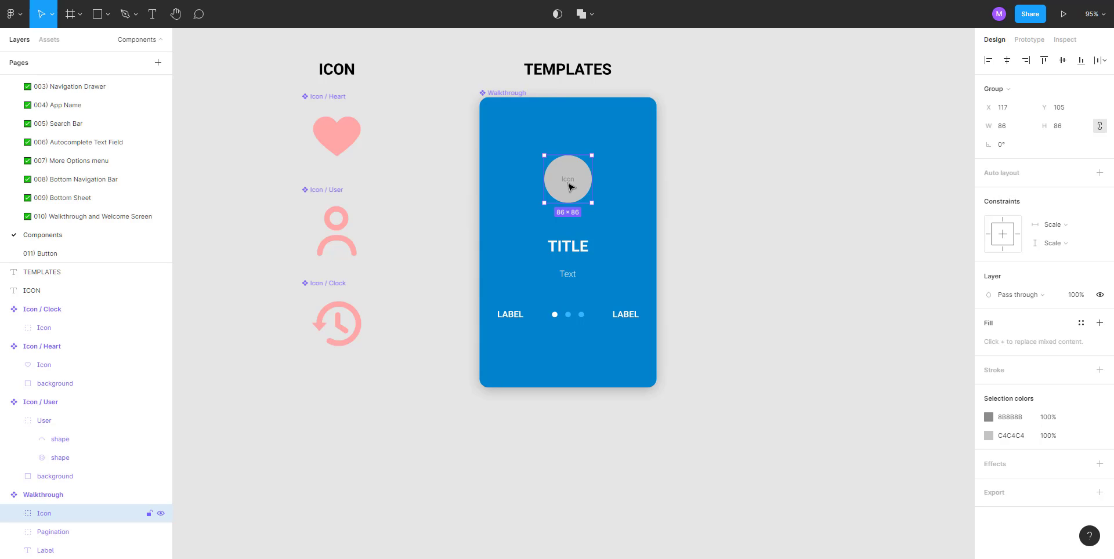
{"action": "key", "text": "Delete"}
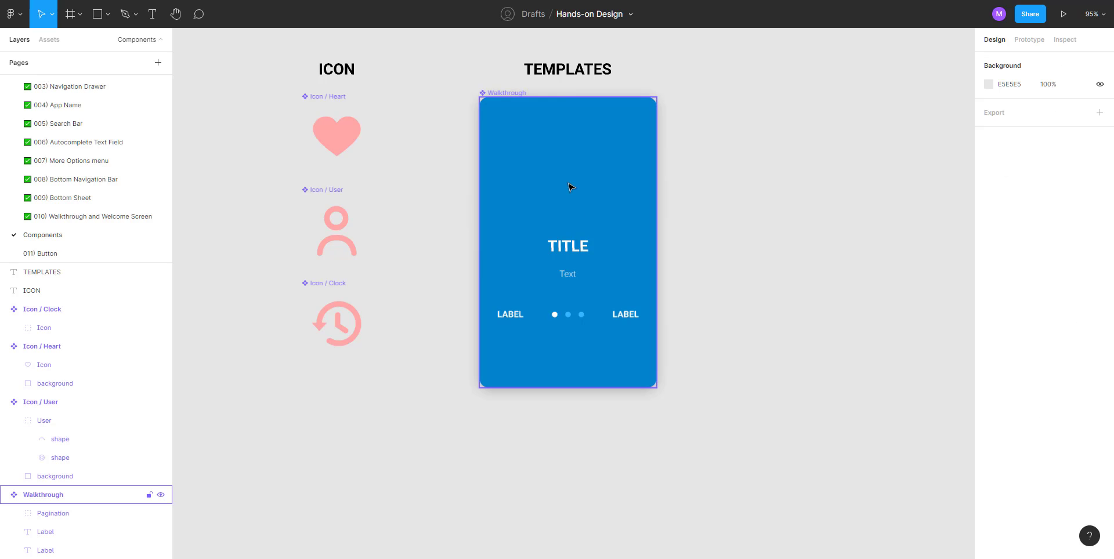
Step: Create an instance of the Icon / Heart component and place it beside the original, at about X -645, Y -255
{"action": "left_click", "coordinate": [325, 143]}
{"action": "left_click", "coordinate": [341, 138]}
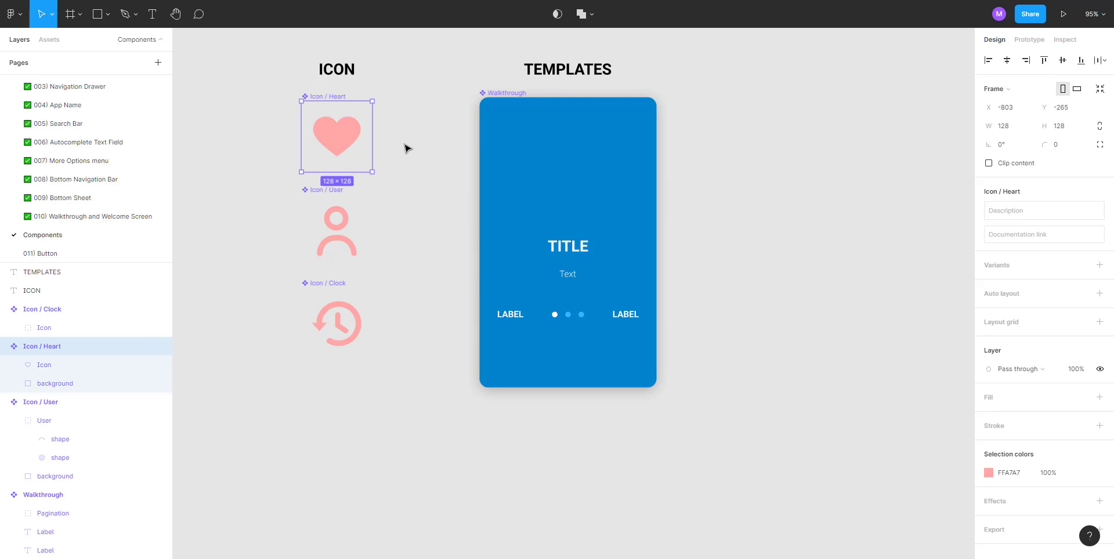
{"action": "left_click_drag", "start_coordinate": [405, 147], "coordinate": [462, 172]}
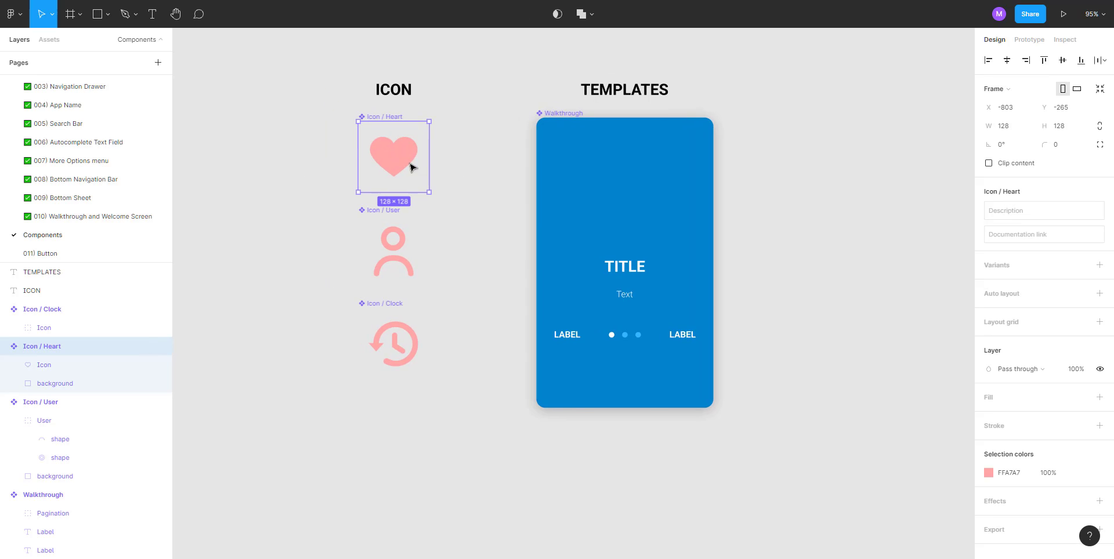
{"action": "scroll", "coordinate": [367, 122], "scroll_direction": "up", "scroll_amount": 2}
{"action": "scroll", "coordinate": [367, 122], "scroll_direction": "up", "scroll_amount": 5}
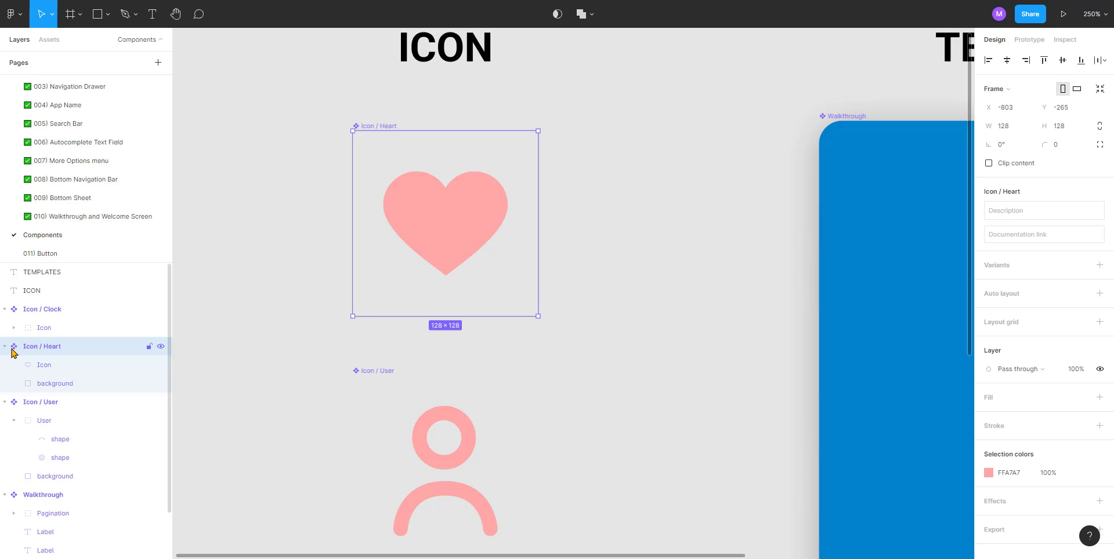
{"action": "left_click", "coordinate": [261, 238]}
{"action": "left_click", "coordinate": [417, 203]}
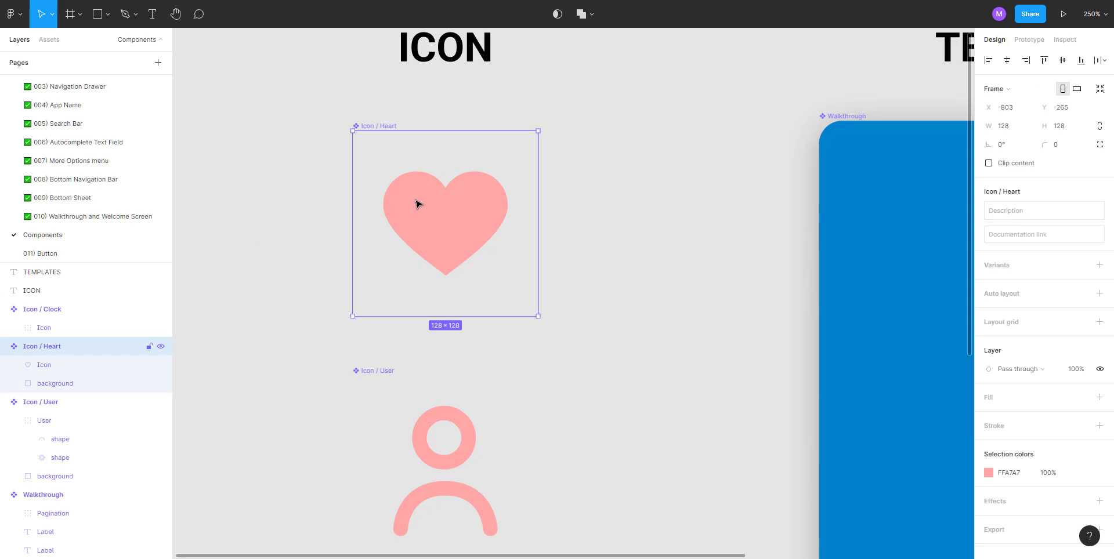
{"action": "key", "text": "ctrl+v"}
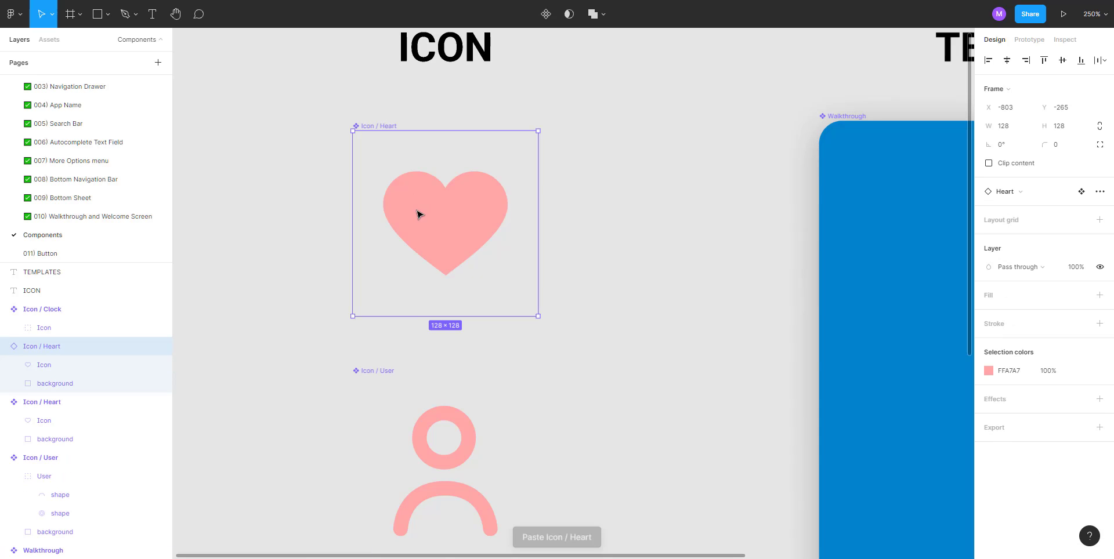
{"action": "left_click_drag", "start_coordinate": [416, 215], "coordinate": [645, 229]}
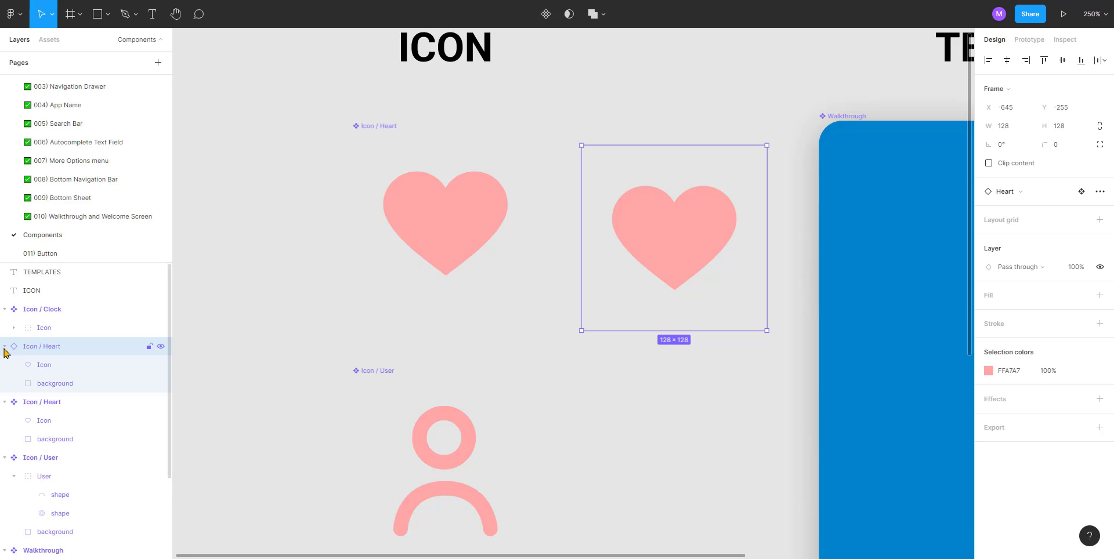
{"action": "left_click", "coordinate": [418, 209]}
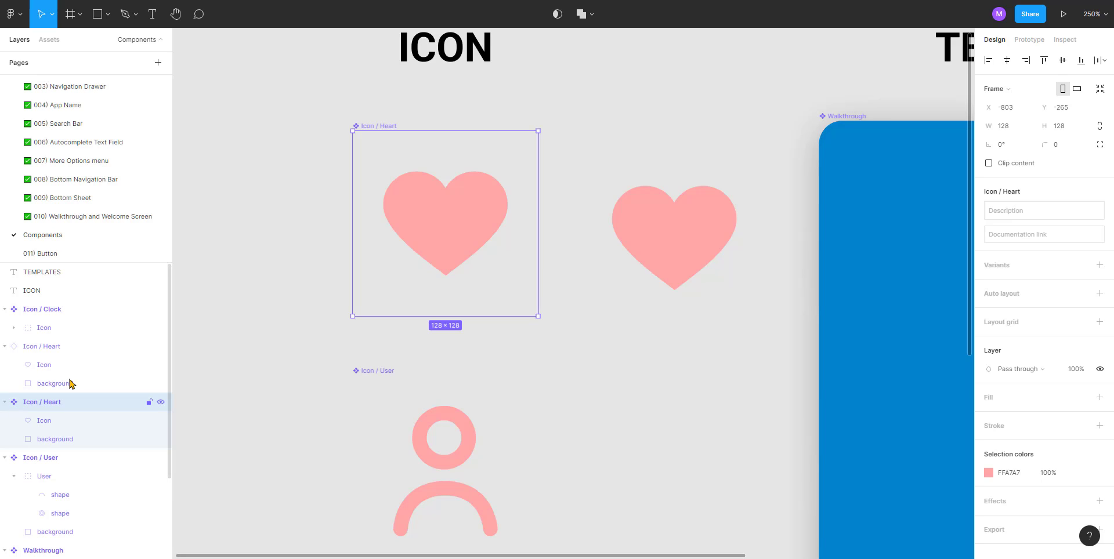
{"action": "left_click", "coordinate": [676, 228]}
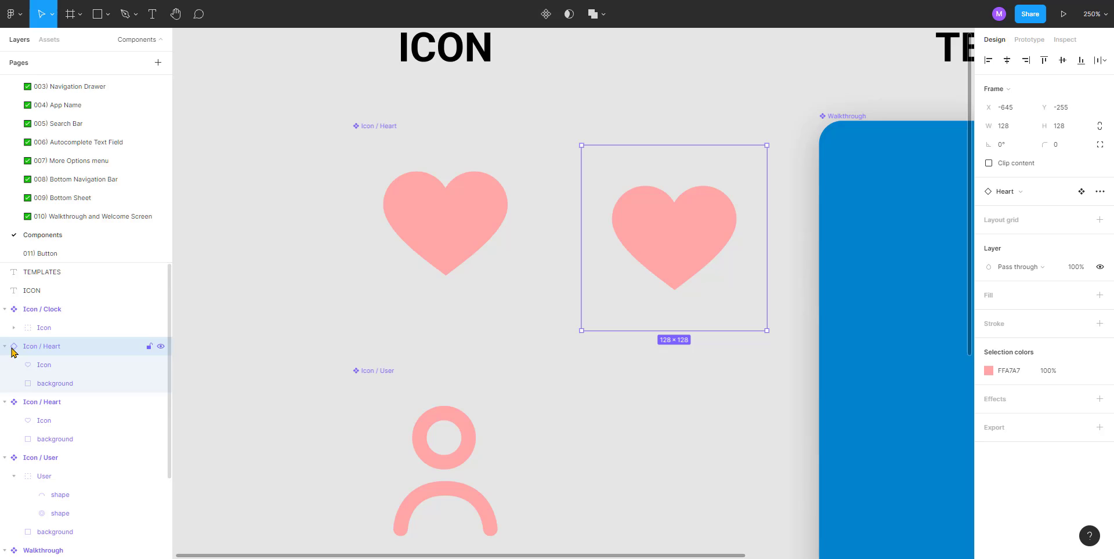
Step: Move the heart instance into the Walkthrough component, just above the TITLE text
{"action": "left_click", "coordinate": [636, 380]}
{"action": "scroll", "coordinate": [617, 340], "scroll_direction": "down", "scroll_amount": 5}
{"action": "scroll", "coordinate": [516, 340], "scroll_direction": "right", "scroll_amount": 1}
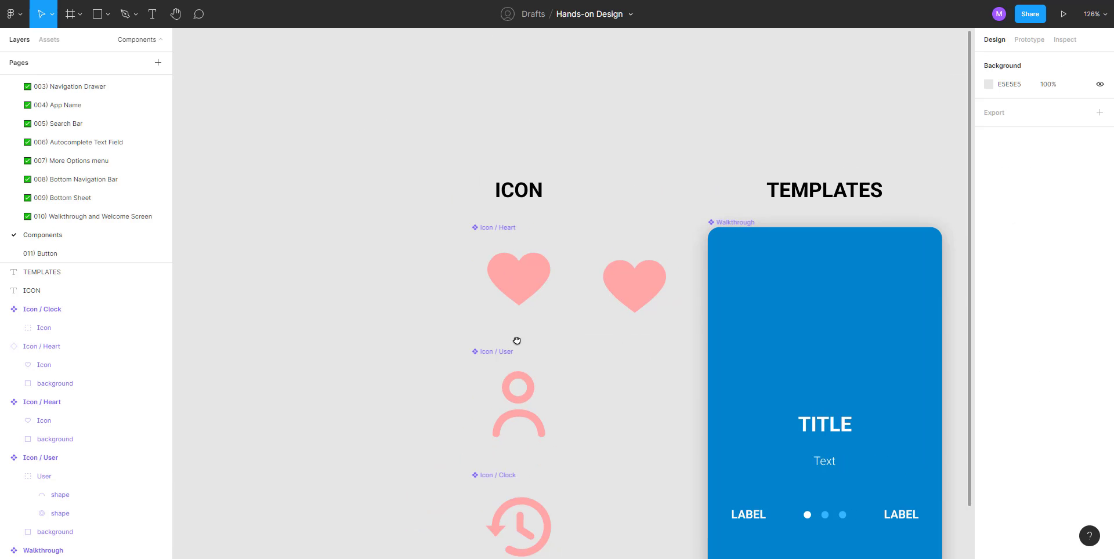
{"action": "scroll", "coordinate": [516, 340], "scroll_direction": "right", "scroll_amount": 3}
{"action": "scroll", "coordinate": [516, 341], "scroll_direction": "down", "scroll_amount": 1}
{"action": "left_click", "coordinate": [463, 259]}
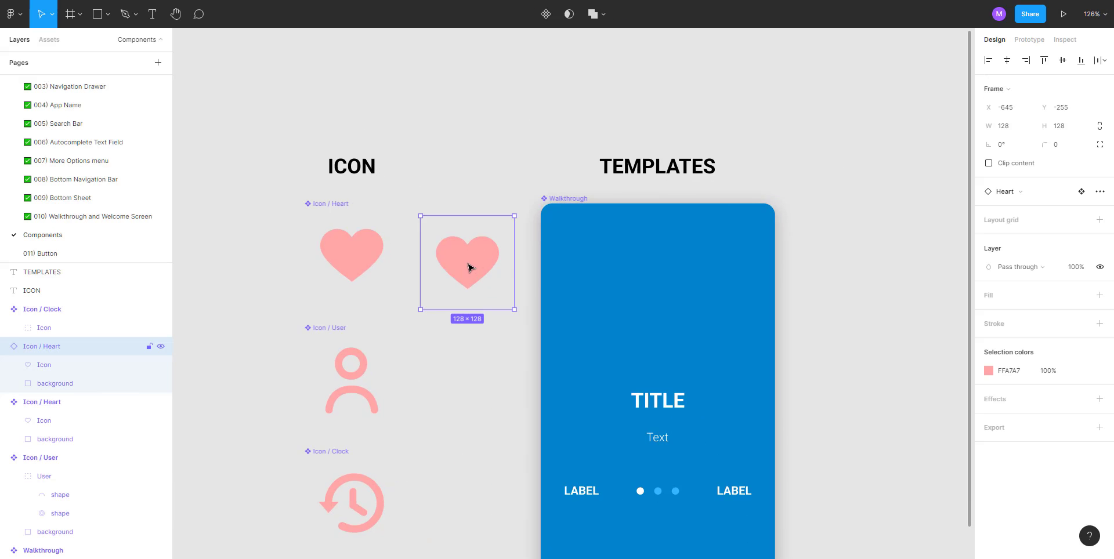
{"action": "left_click_drag", "start_coordinate": [469, 267], "coordinate": [654, 348]}
Step: Centre the heart instance horizontally in the Walkthrough component at X 96 and raise it to Y 109
{"action": "key", "text": "alt"}
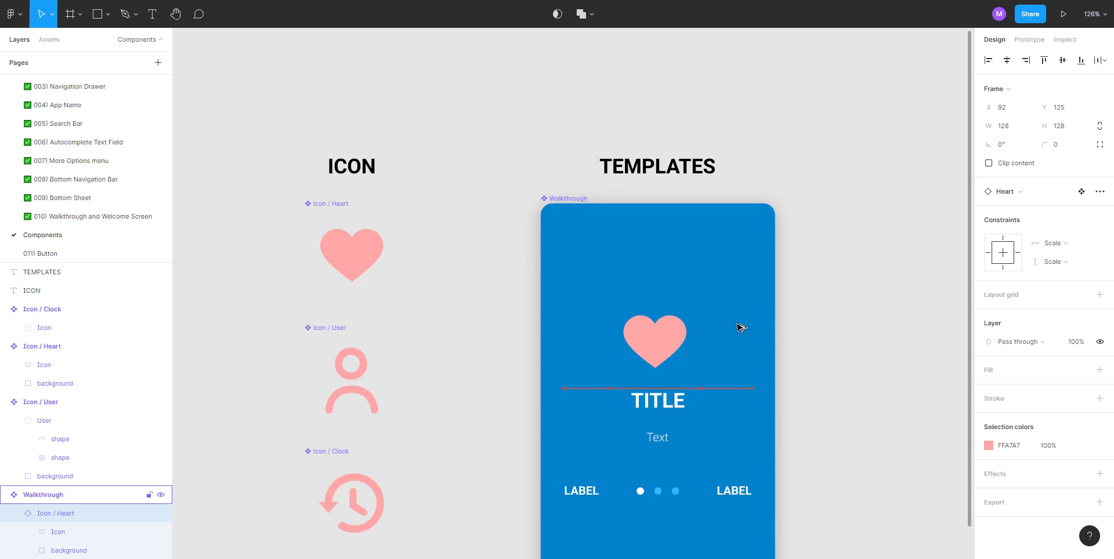
{"action": "key", "text": "Right"}
{"action": "key", "text": "Right"}
{"action": "key", "text": "Right"}
{"action": "key", "text": "Right"}
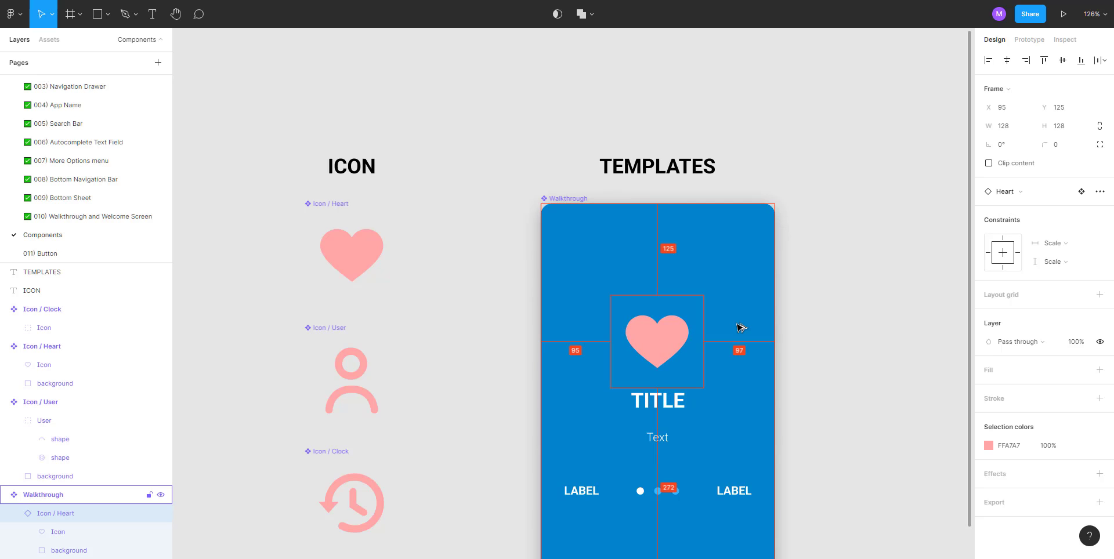
{"action": "key", "text": "Right"}
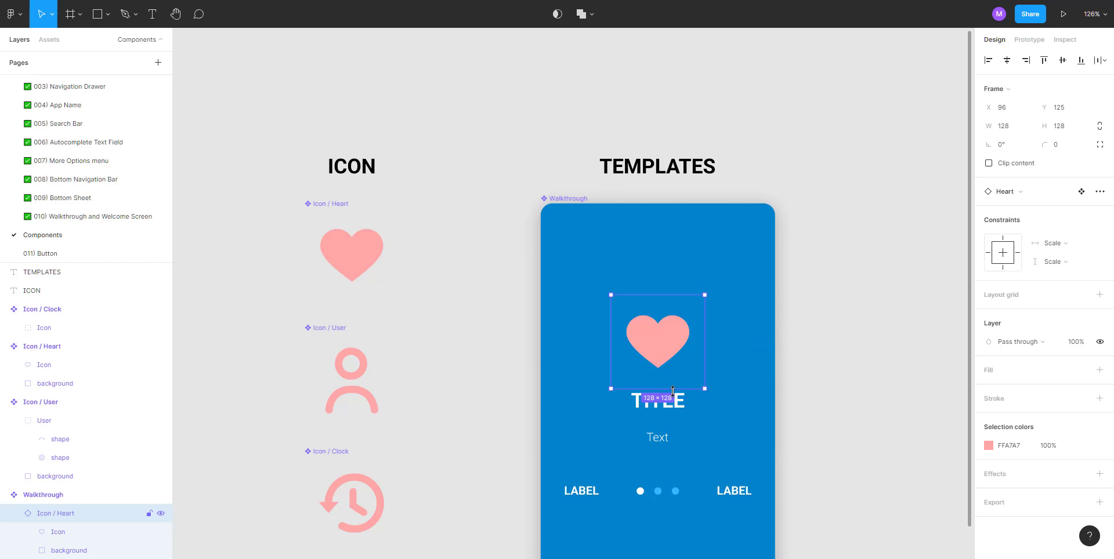
{"action": "key", "text": "shift+Up"}
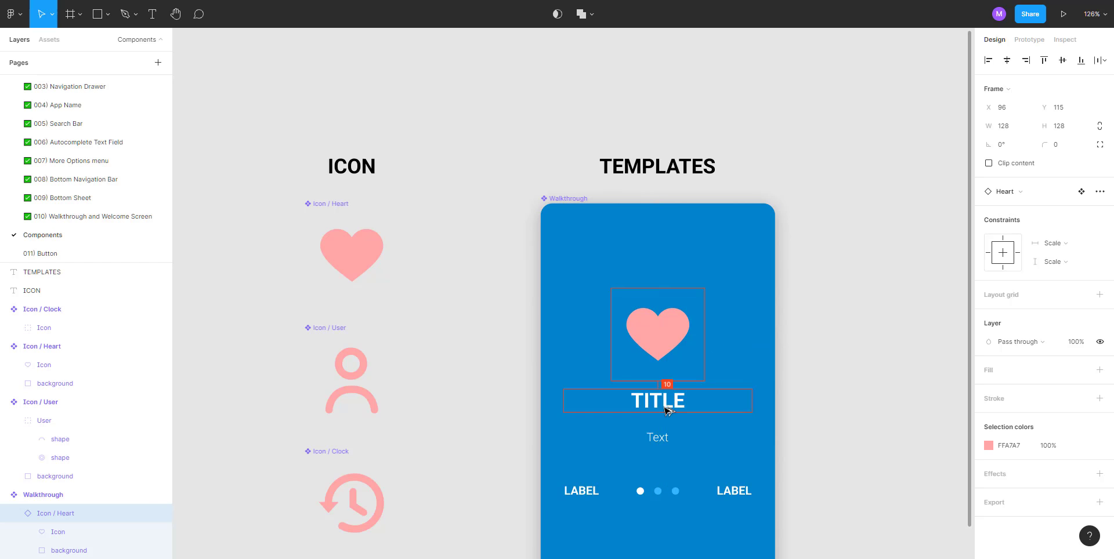
{"action": "key", "text": "Up"}
{"action": "key", "text": "Up"}
{"action": "key", "text": "Up"}
{"action": "key", "text": "Up"}
{"action": "key", "text": "Up"}
{"action": "key", "text": "Up"}
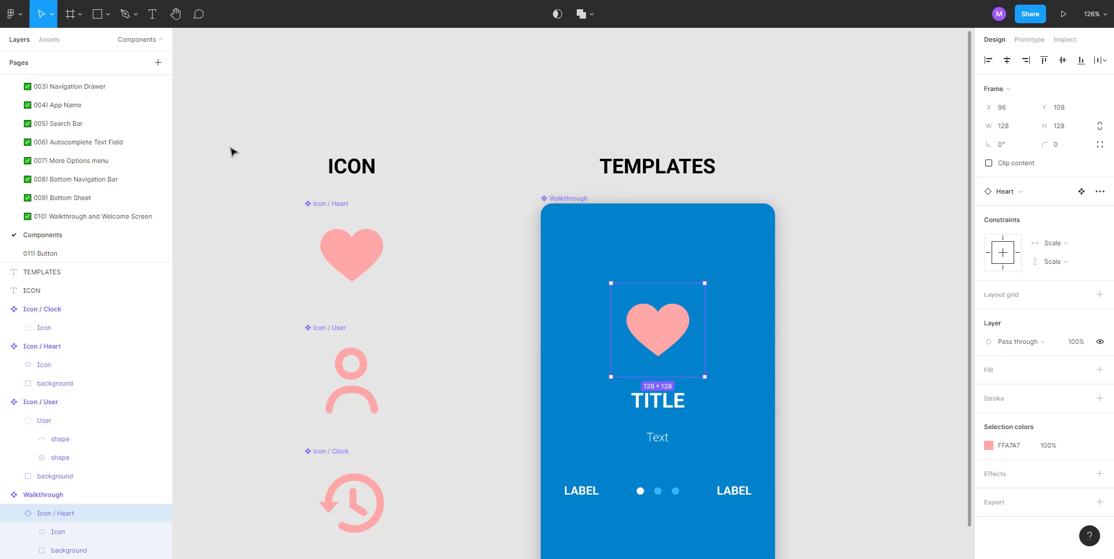
Step: Switch to the 010) Walkthrough and Welcome Screen page and examine its template cards and first-access pages
{"action": "left_click", "coordinate": [63, 217]}
{"action": "scroll", "coordinate": [633, 174], "scroll_direction": "up", "scroll_amount": 2}
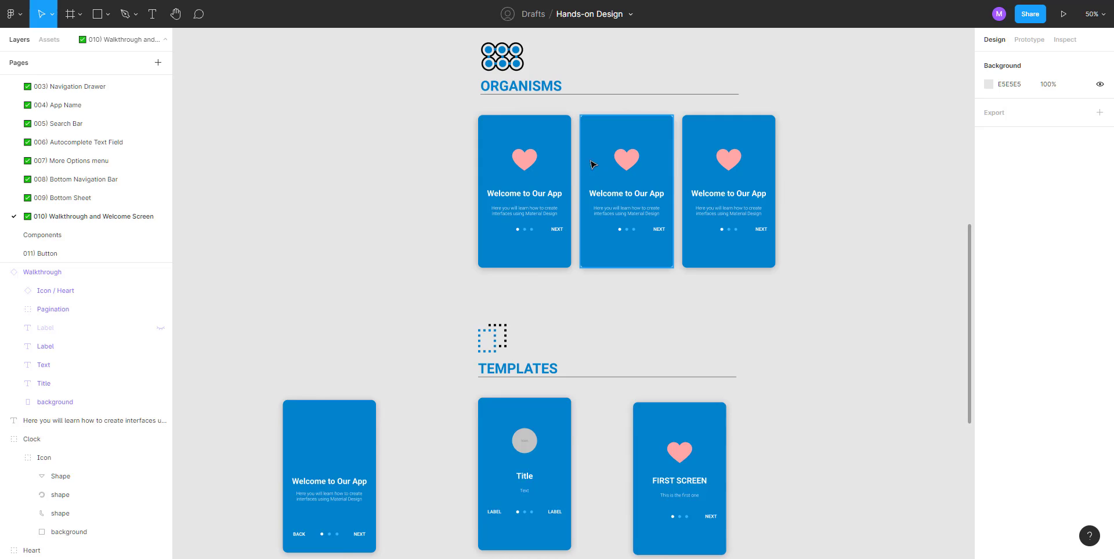
{"action": "scroll", "coordinate": [591, 165], "scroll_direction": "up", "scroll_amount": 5}
{"action": "scroll", "coordinate": [505, 161], "scroll_direction": "down", "scroll_amount": 5}
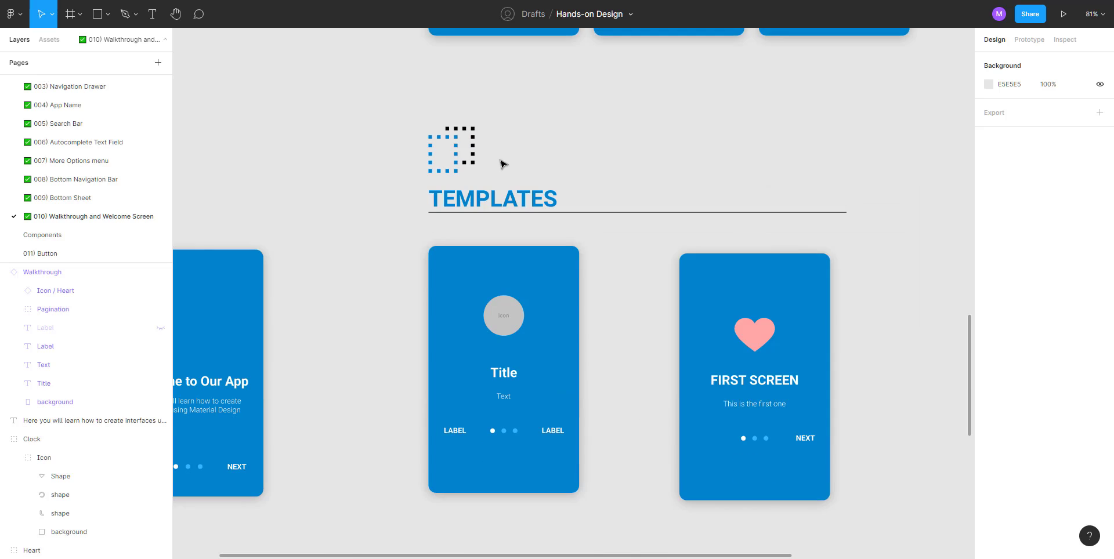
{"action": "scroll", "coordinate": [502, 164], "scroll_direction": "down", "scroll_amount": 2}
{"action": "left_click", "coordinate": [504, 202]}
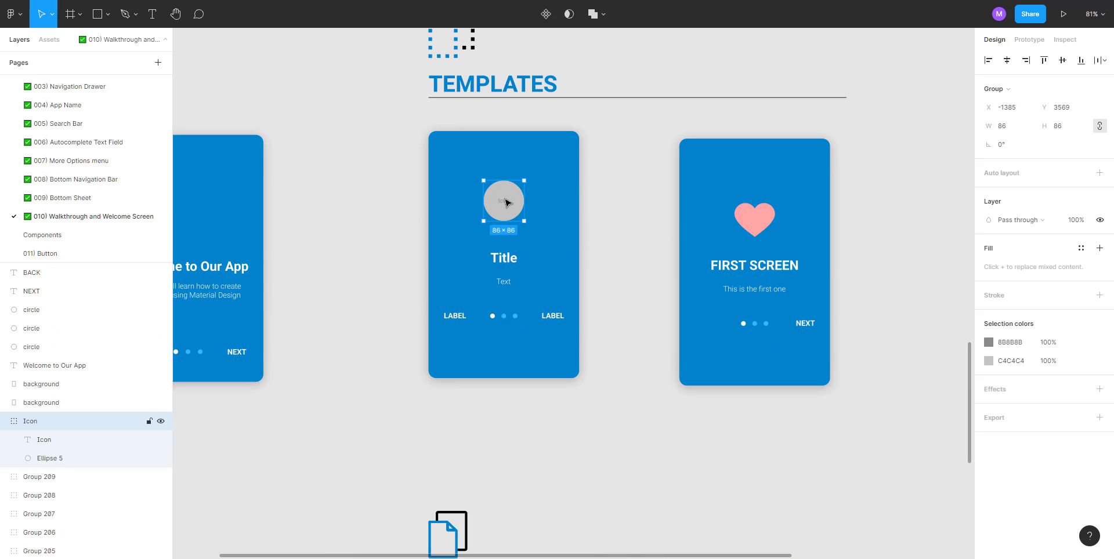
{"action": "left_click", "coordinate": [755, 226]}
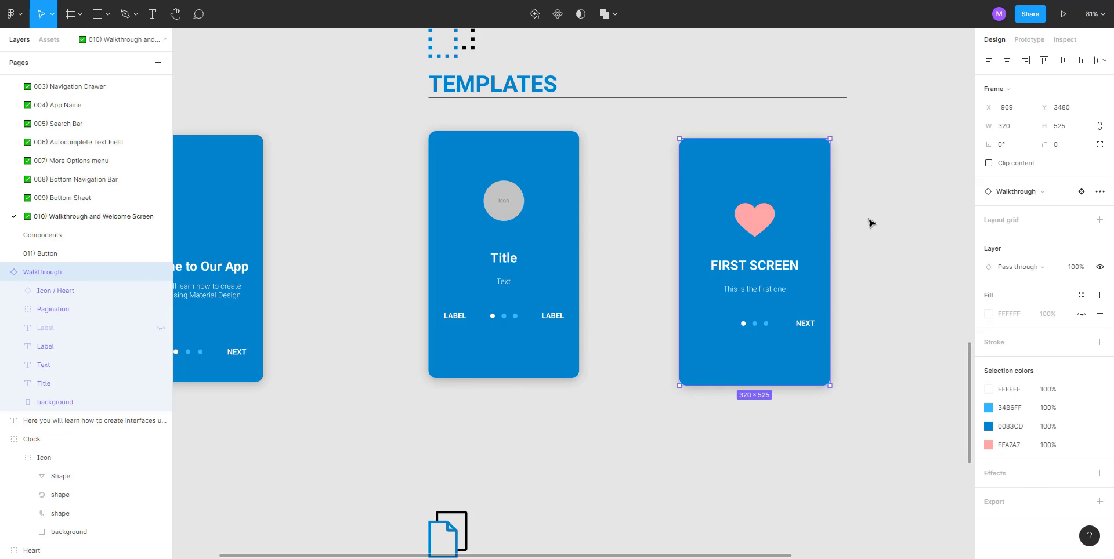
{"action": "scroll", "coordinate": [854, 222], "scroll_direction": "down", "scroll_amount": 5}
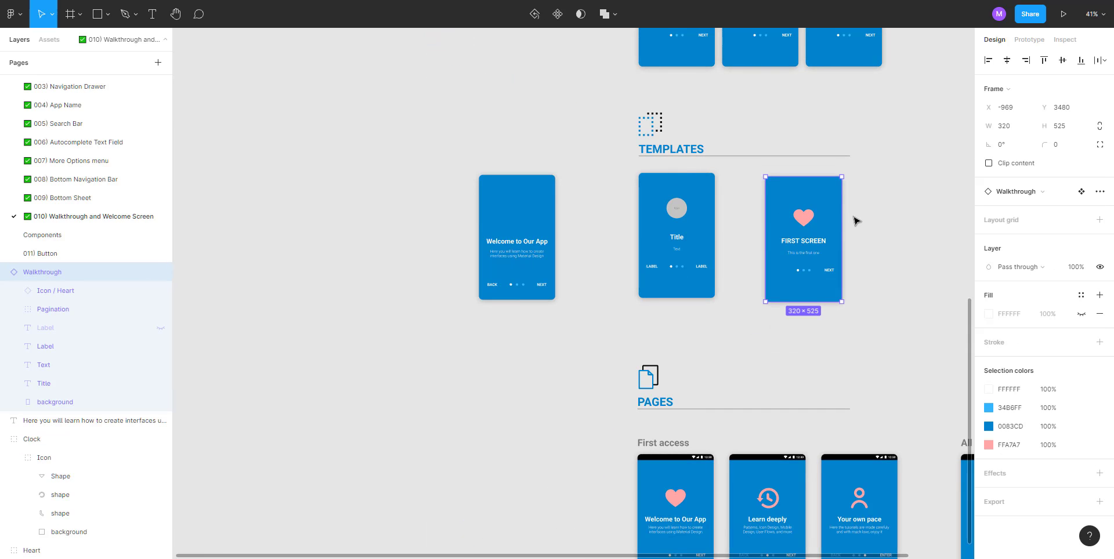
{"action": "scroll", "coordinate": [660, 340], "scroll_direction": "down", "scroll_amount": 3}
{"action": "left_click", "coordinate": [567, 304]}
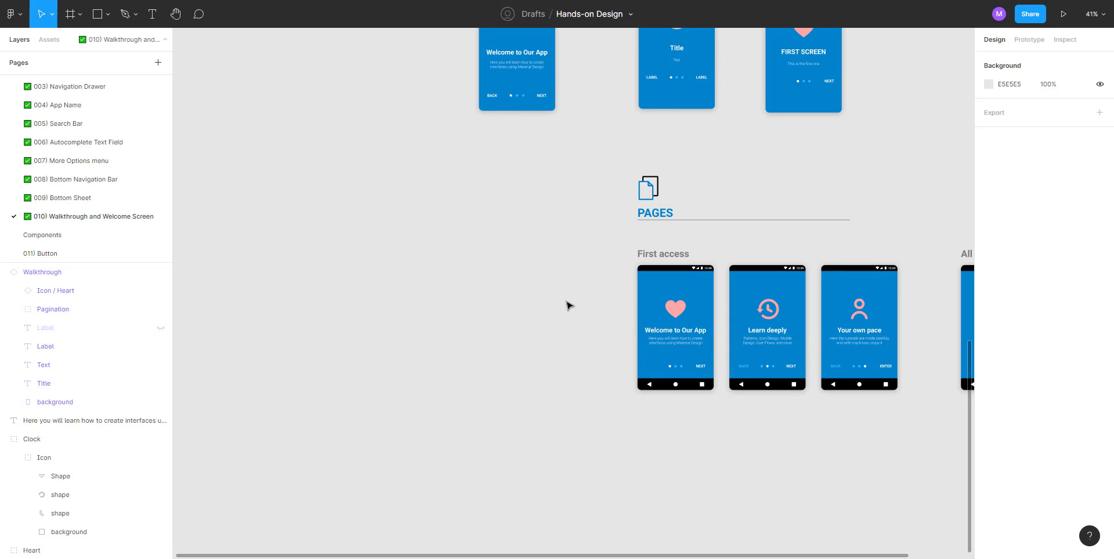
Step: Duplicate the FIRST SCREEN Walkthrough instance and place the copy beside it at about X -568, Y 3480
{"action": "left_click_drag", "start_coordinate": [567, 304], "coordinate": [373, 317]}
{"action": "scroll", "coordinate": [473, 274], "scroll_direction": "up", "scroll_amount": 2}
{"action": "scroll", "coordinate": [654, 184], "scroll_direction": "up", "scroll_amount": 5}
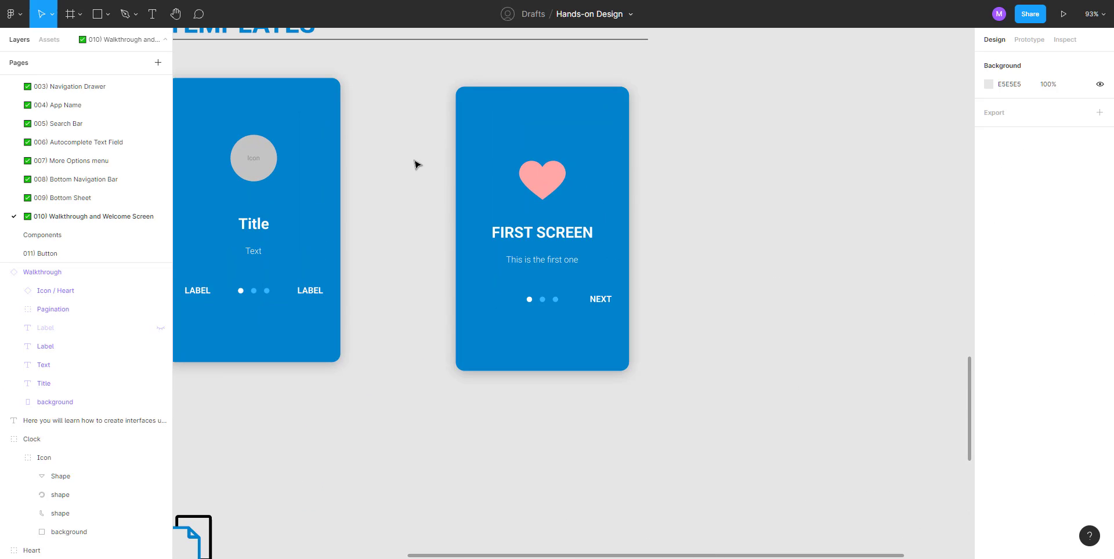
{"action": "left_click", "coordinate": [504, 168]}
{"action": "left_click_drag", "start_coordinate": [504, 168], "coordinate": [721, 174]}
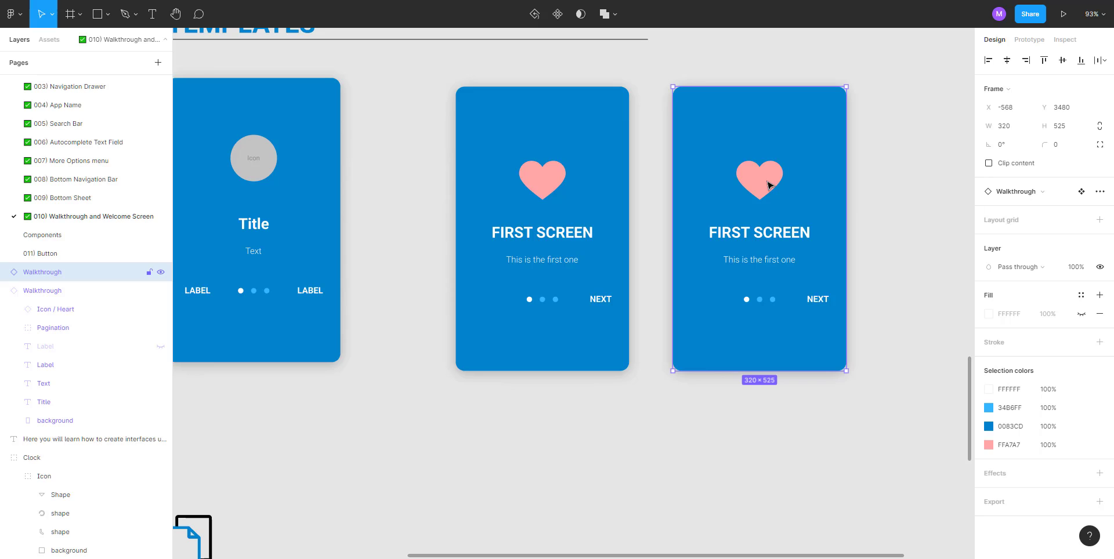
Step: Swap the copied screen's heart icon to Clock, back to Heart, and finally to User
{"action": "left_click", "coordinate": [760, 184]}
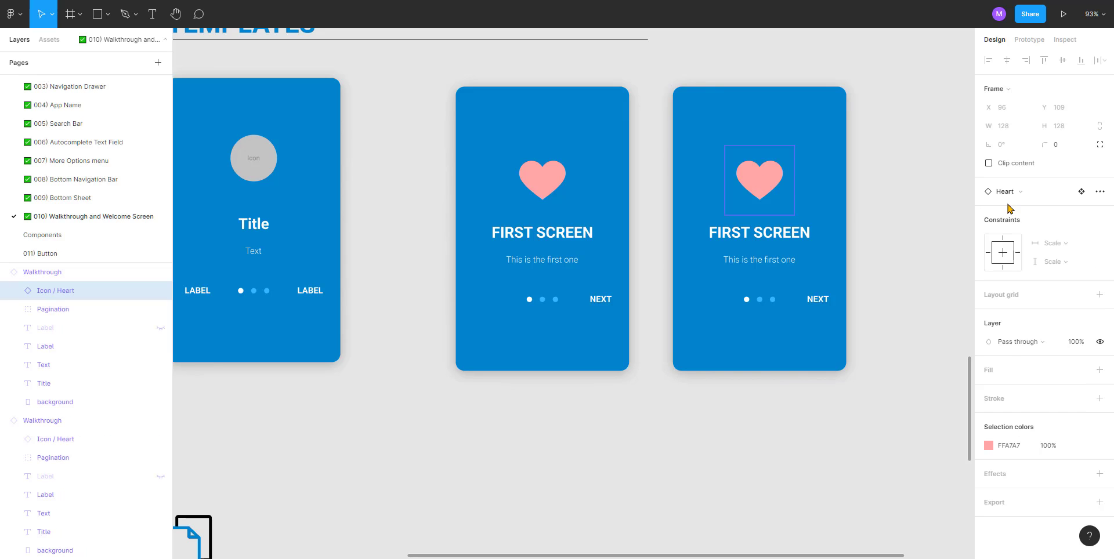
{"action": "left_click", "coordinate": [1042, 195]}
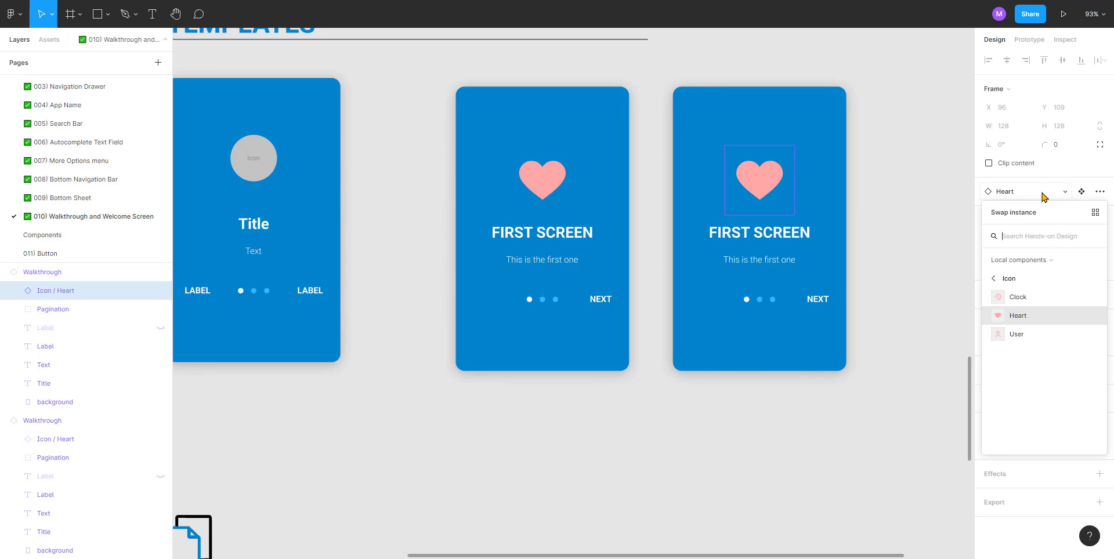
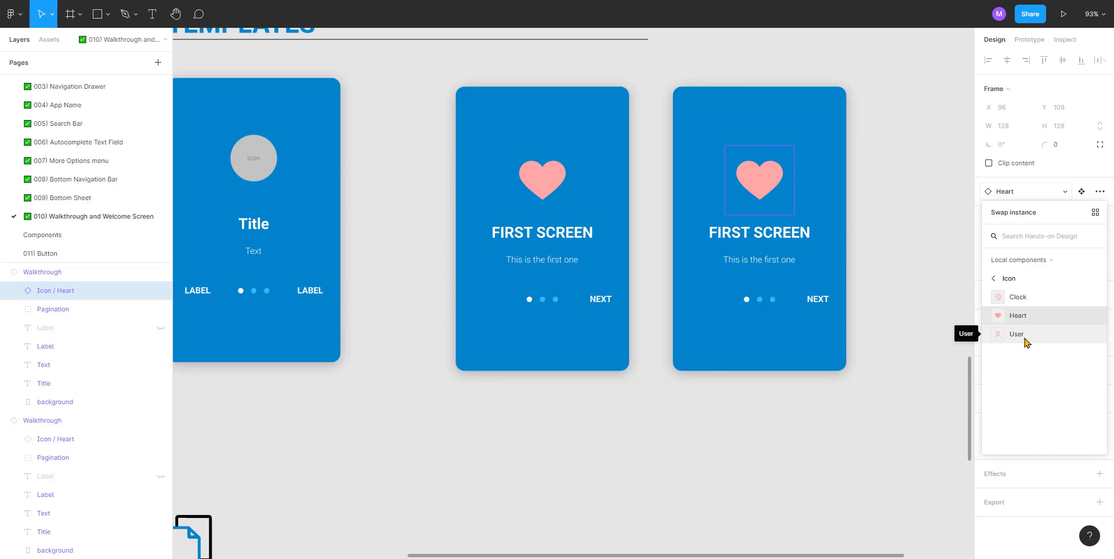
{"action": "left_click", "coordinate": [1021, 299]}
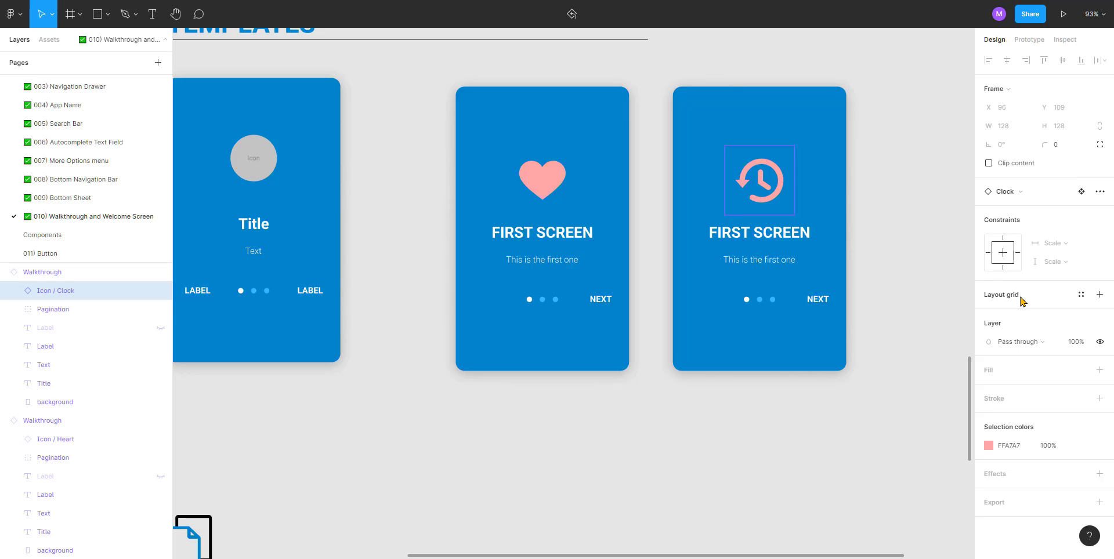
{"action": "left_click", "coordinate": [1021, 193]}
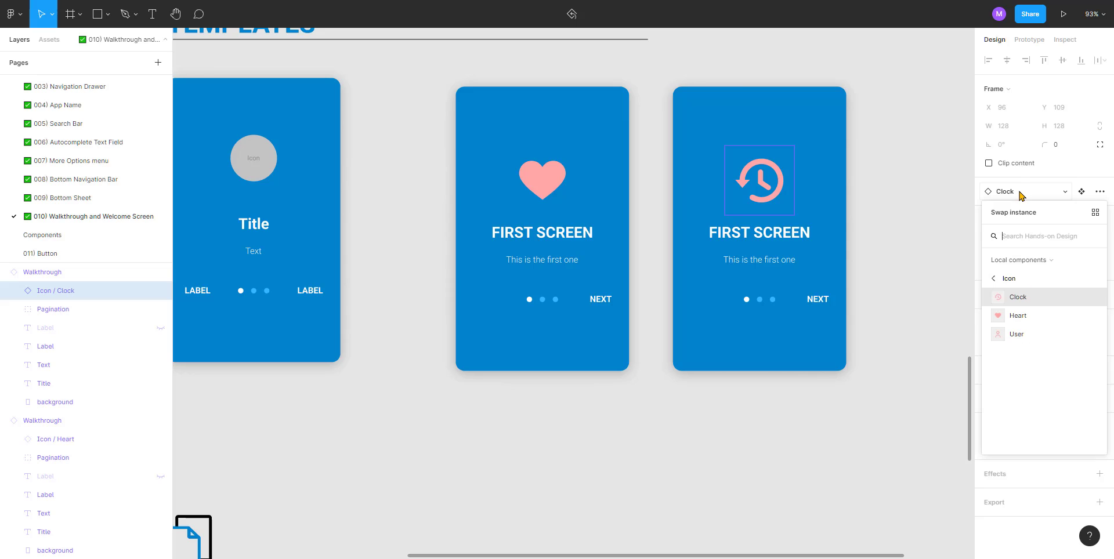
{"action": "left_click", "coordinate": [1024, 315]}
{"action": "left_click", "coordinate": [1021, 192]}
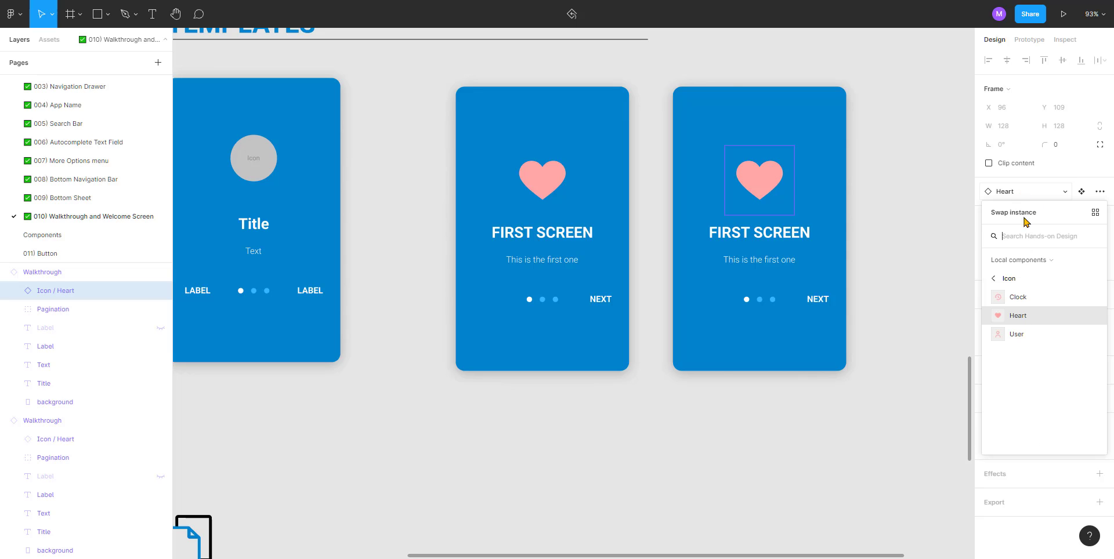
{"action": "left_click", "coordinate": [1030, 335]}
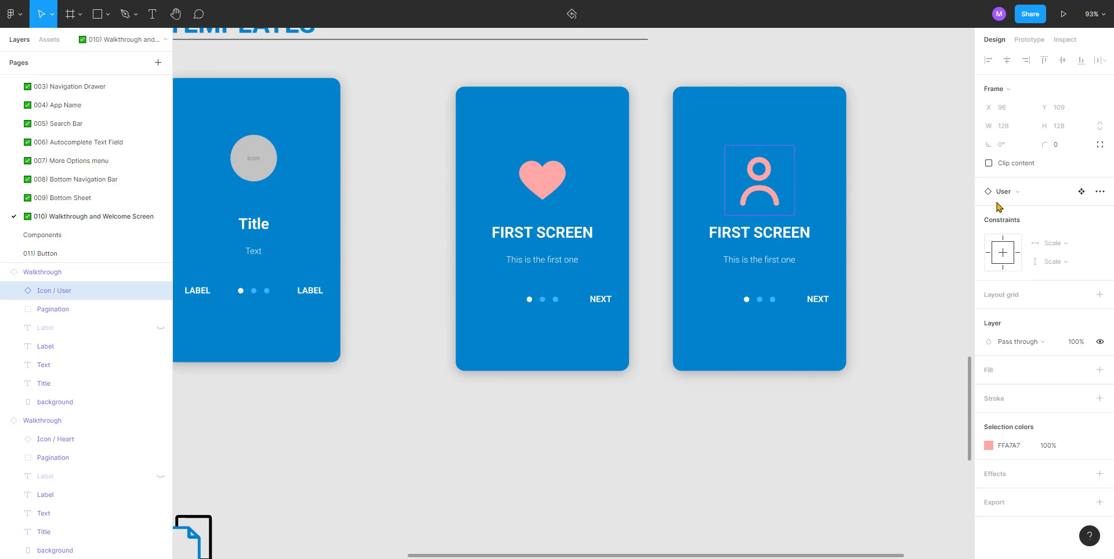
{"action": "left_click", "coordinate": [938, 192]}
Step: Examine the components offered as replacements for the copied Walkthrough screen, without swapping it
{"action": "left_click", "coordinate": [777, 180]}
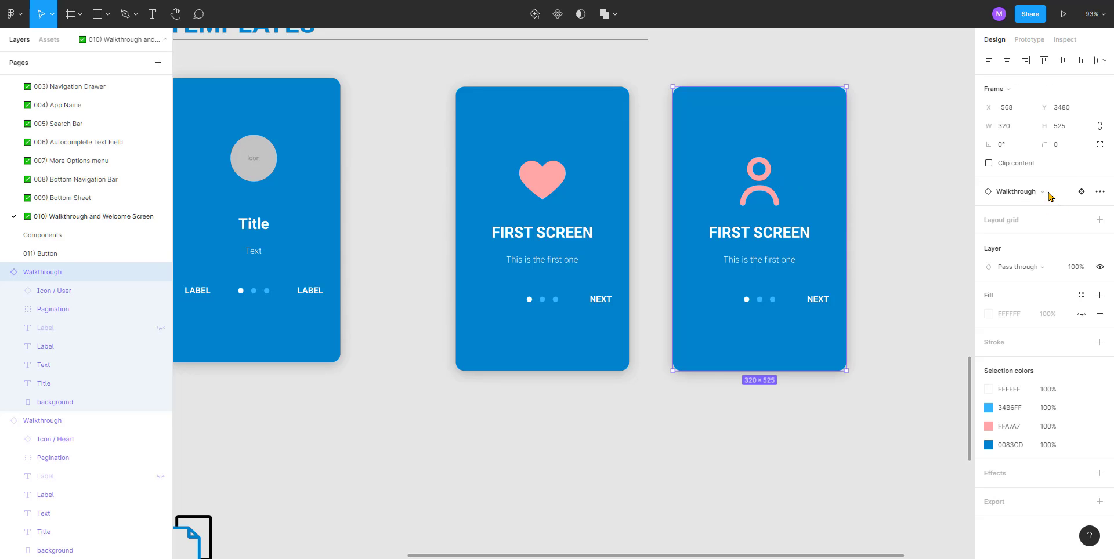
{"action": "left_click", "coordinate": [1051, 194]}
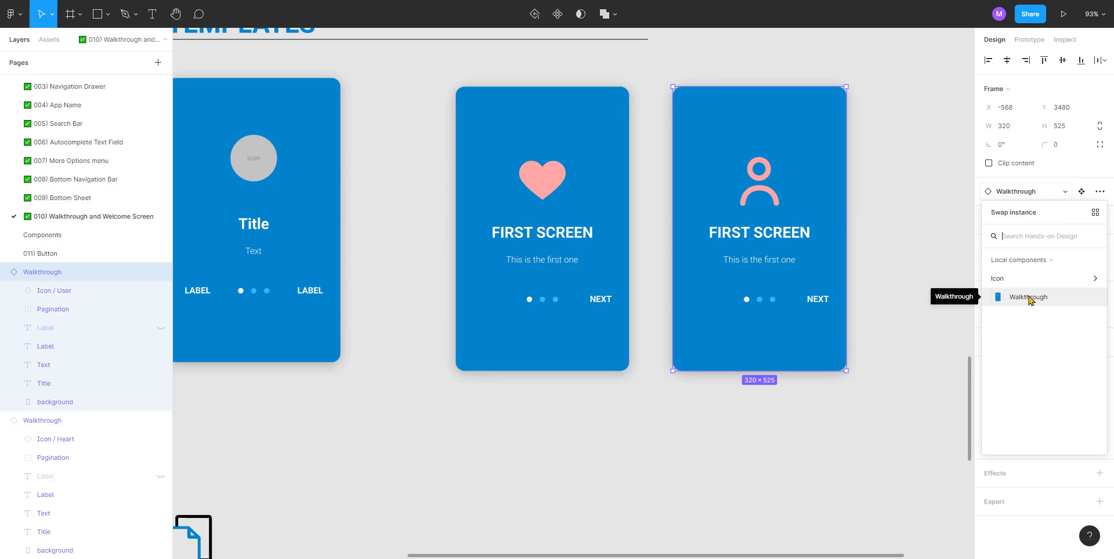
{"action": "left_click", "coordinate": [887, 250]}
{"action": "left_click", "coordinate": [770, 152]}
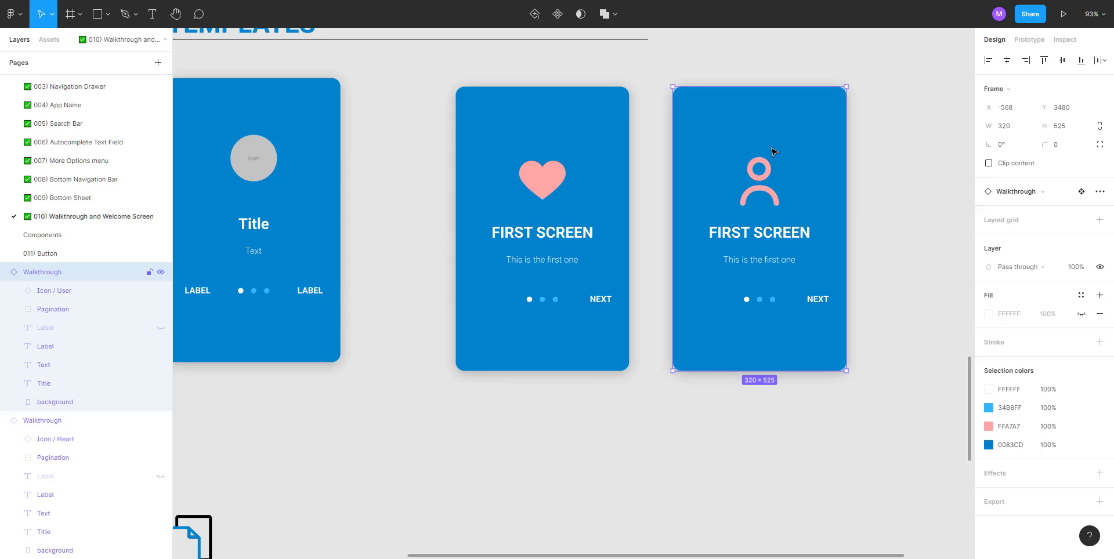
{"action": "left_click", "coordinate": [1043, 191]}
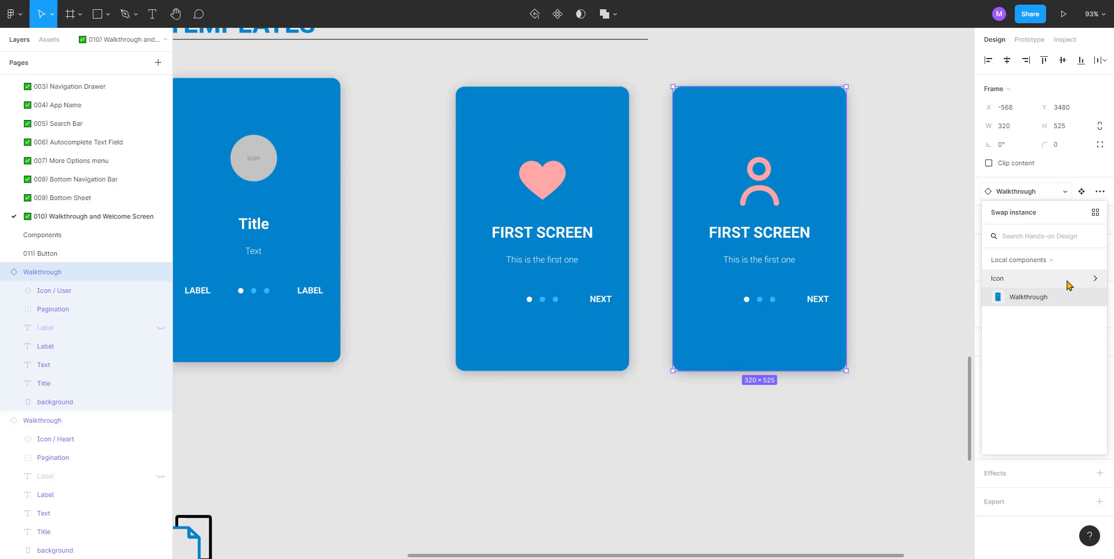
{"action": "left_click", "coordinate": [896, 179]}
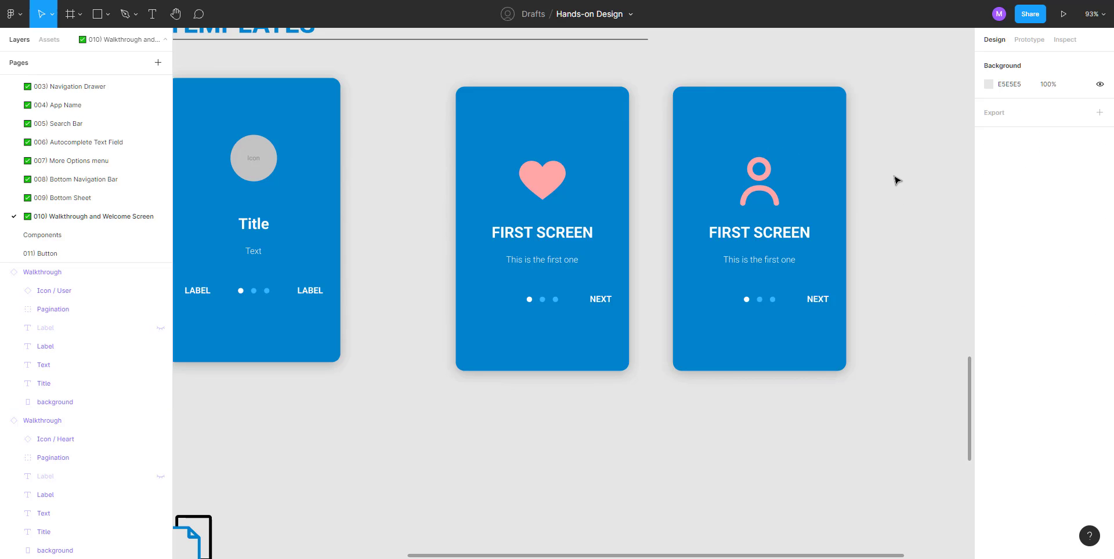
Step: Swap the User icon inside the copied FIRST SCREEN card to Clock and finally to Heart
{"action": "double_click", "coordinate": [775, 201]}
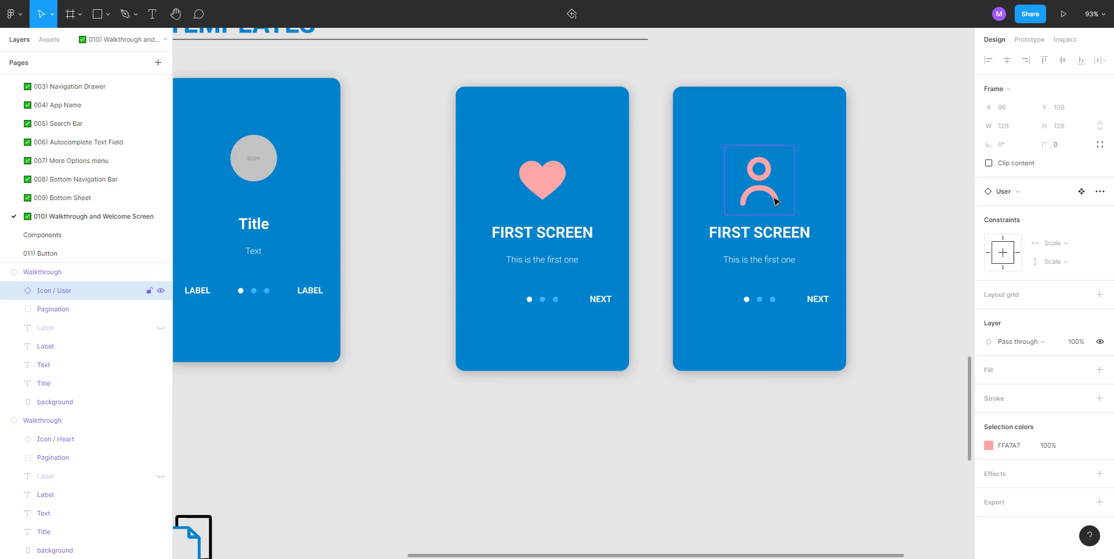
{"action": "left_click", "coordinate": [1023, 194]}
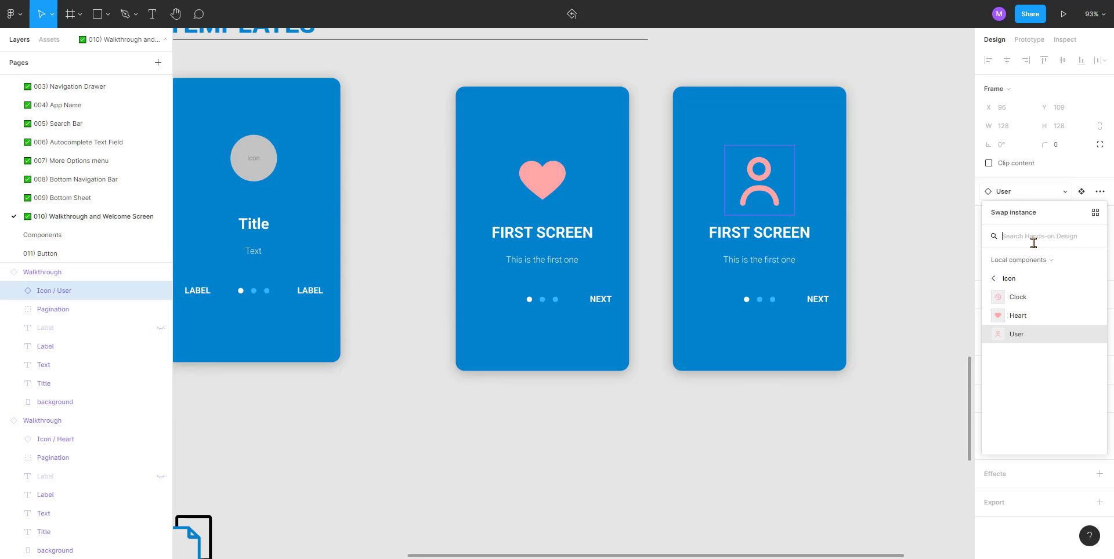
{"action": "left_click", "coordinate": [1027, 275]}
{"action": "left_click", "coordinate": [1016, 195]}
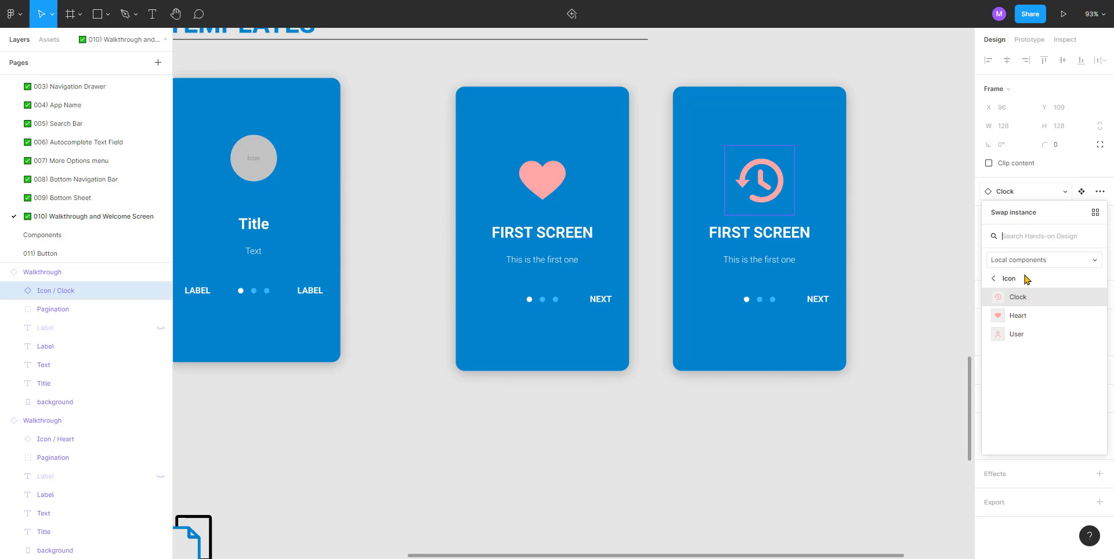
{"action": "left_click", "coordinate": [1021, 316]}
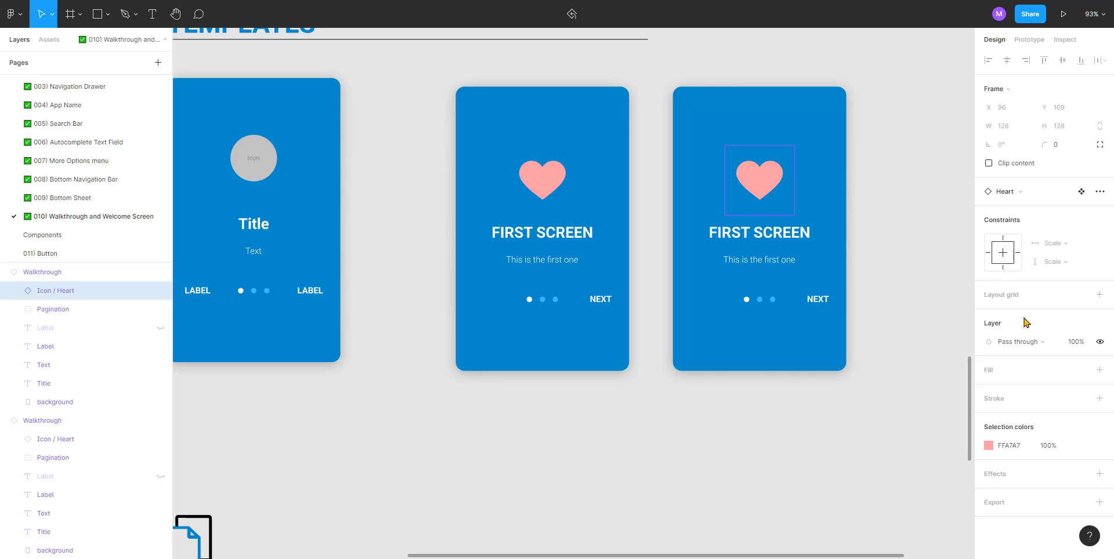
{"action": "left_click", "coordinate": [869, 242]}
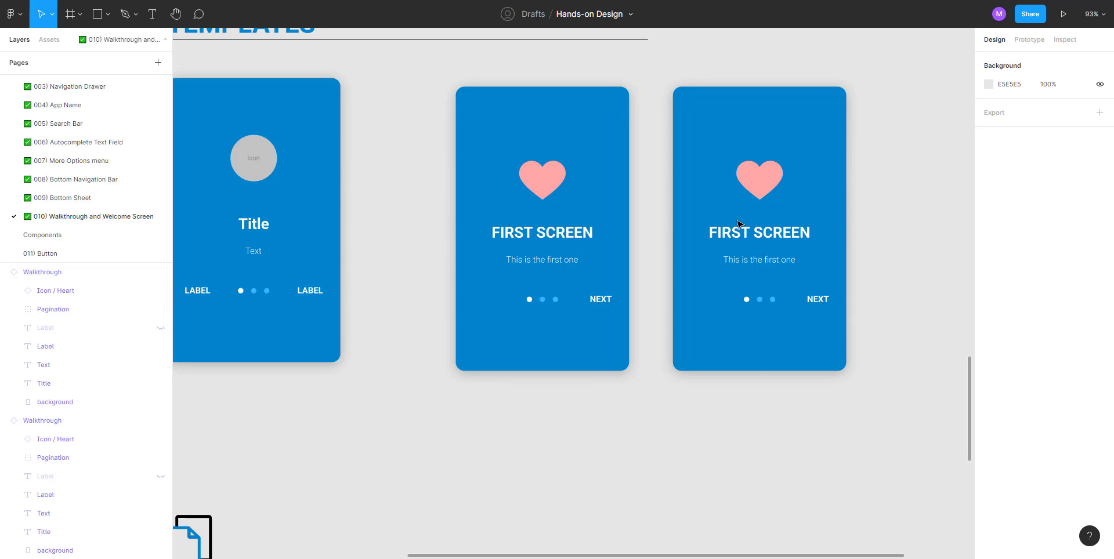
Step: Show the local component assets and expand the Icon group
{"action": "left_click_drag", "start_coordinate": [736, 220], "coordinate": [607, 249]}
{"action": "left_click", "coordinate": [49, 39]}
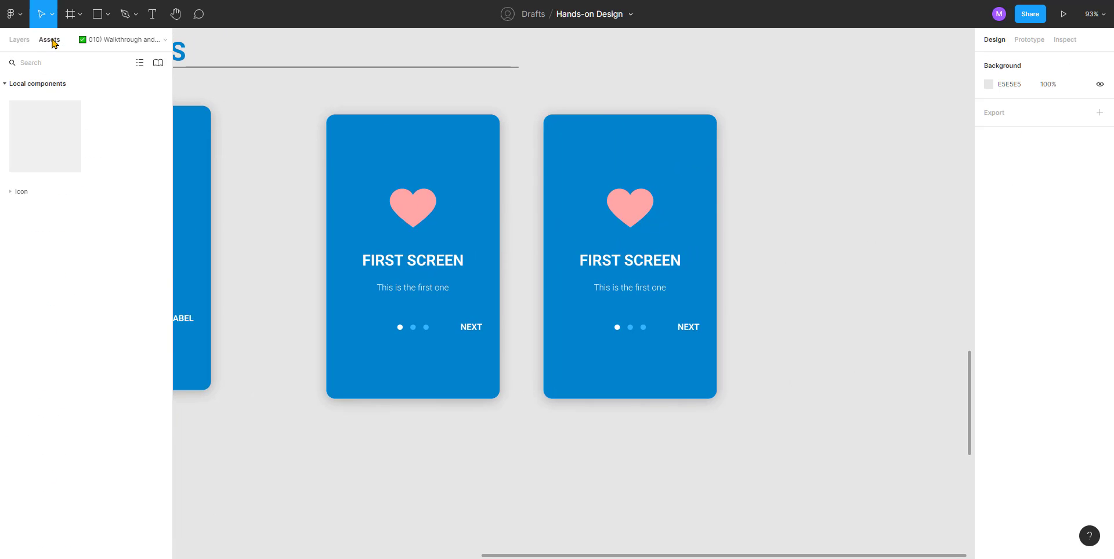
{"action": "left_click", "coordinate": [7, 85]}
{"action": "left_click", "coordinate": [7, 85]}
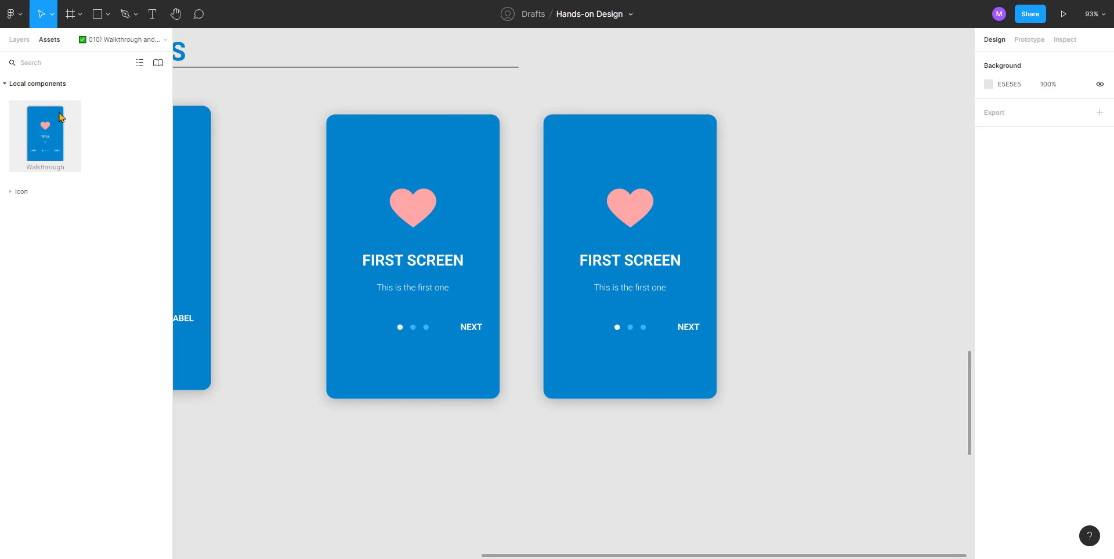
{"action": "left_click", "coordinate": [10, 192]}
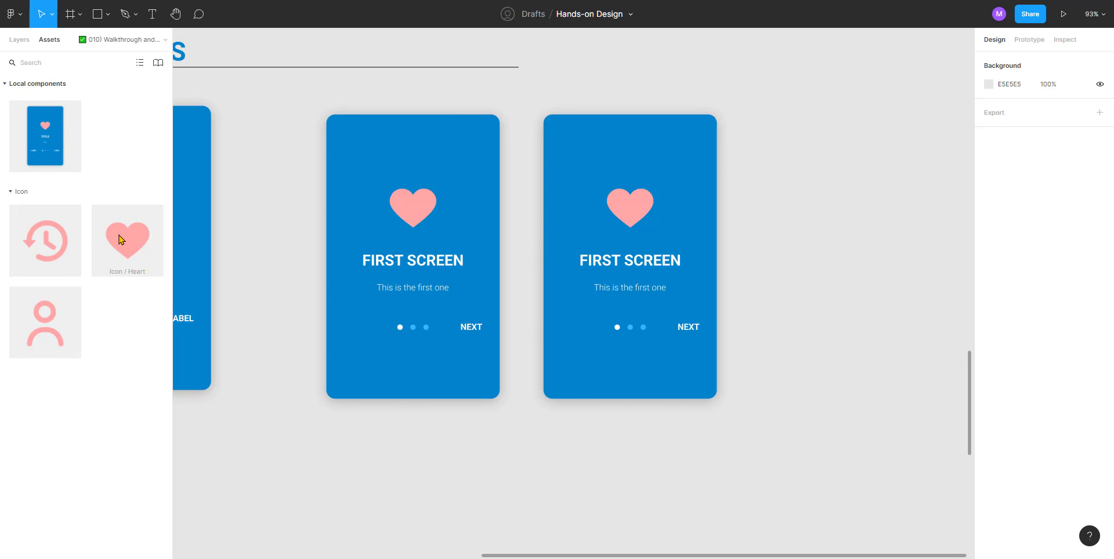
Step: Place Heart, User and Clock icon instances in a row below the two screens and align their vertical centres
{"action": "left_click_drag", "start_coordinate": [120, 240], "coordinate": [456, 475]}
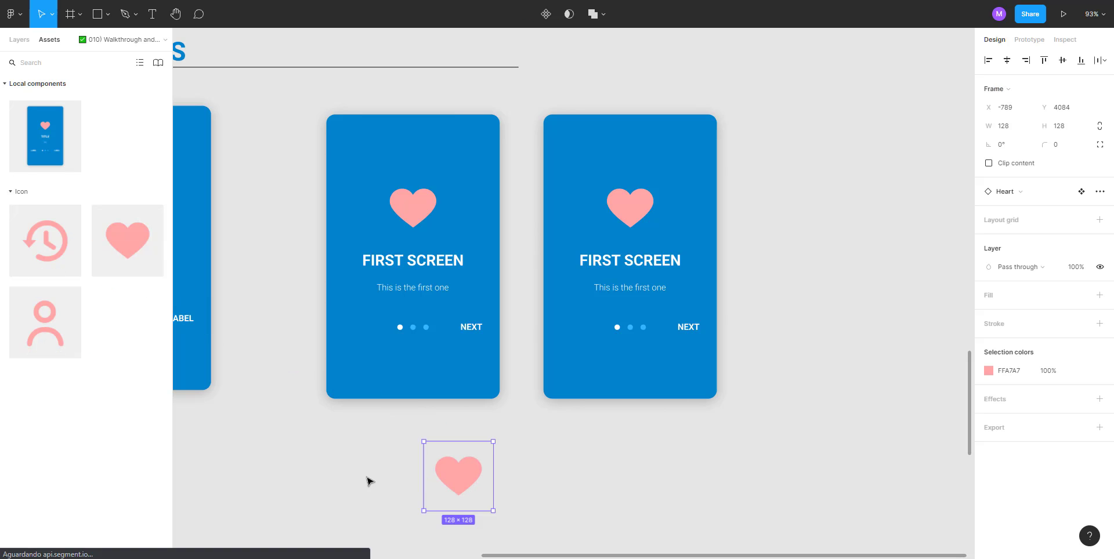
{"action": "left_click_drag", "start_coordinate": [56, 313], "coordinate": [540, 483]}
{"action": "left_click_drag", "start_coordinate": [68, 269], "coordinate": [596, 480]}
{"action": "left_click_drag", "start_coordinate": [706, 518], "coordinate": [706, 520]}
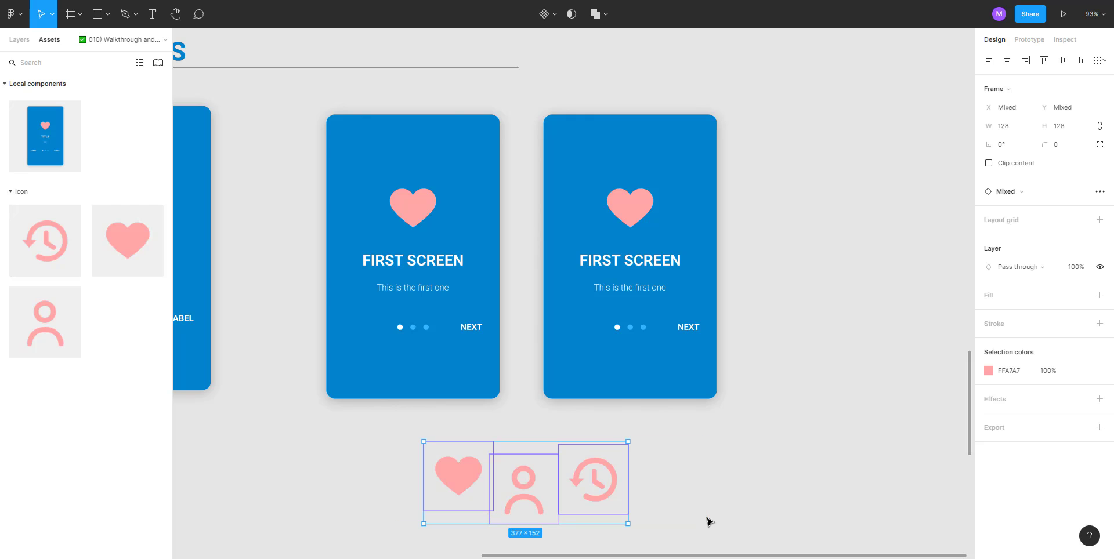
{"action": "left_click", "coordinate": [1062, 60]}
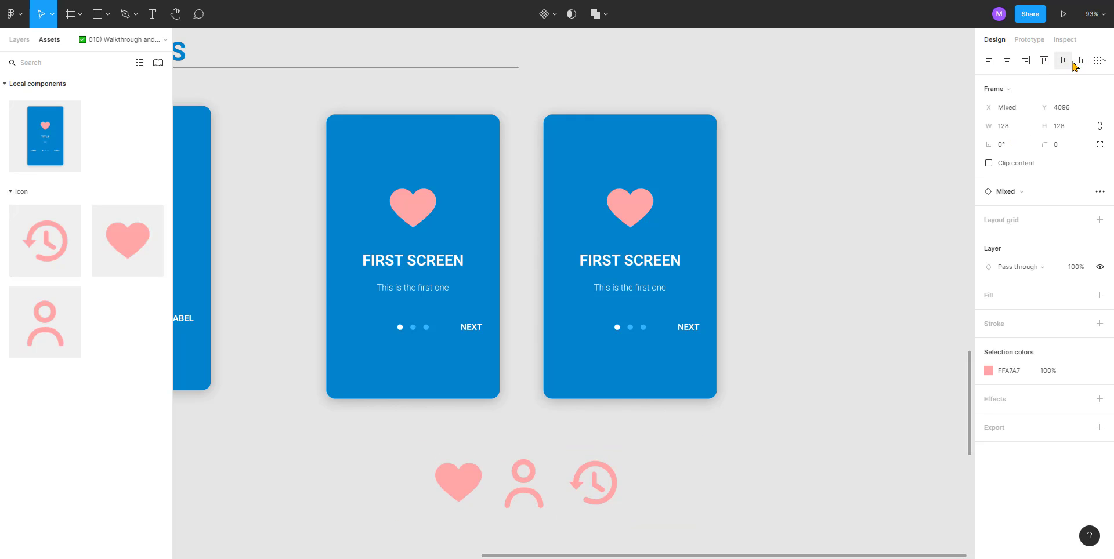
Step: Move the Clock instance away from the User icon to about X -491 and tidy up the spacing of the three icons
{"action": "key", "text": "Escape"}
{"action": "left_click_drag", "start_coordinate": [396, 443], "coordinate": [676, 528]}
{"action": "key", "text": "Escape"}
{"action": "left_click_drag", "start_coordinate": [597, 467], "coordinate": [620, 471]}
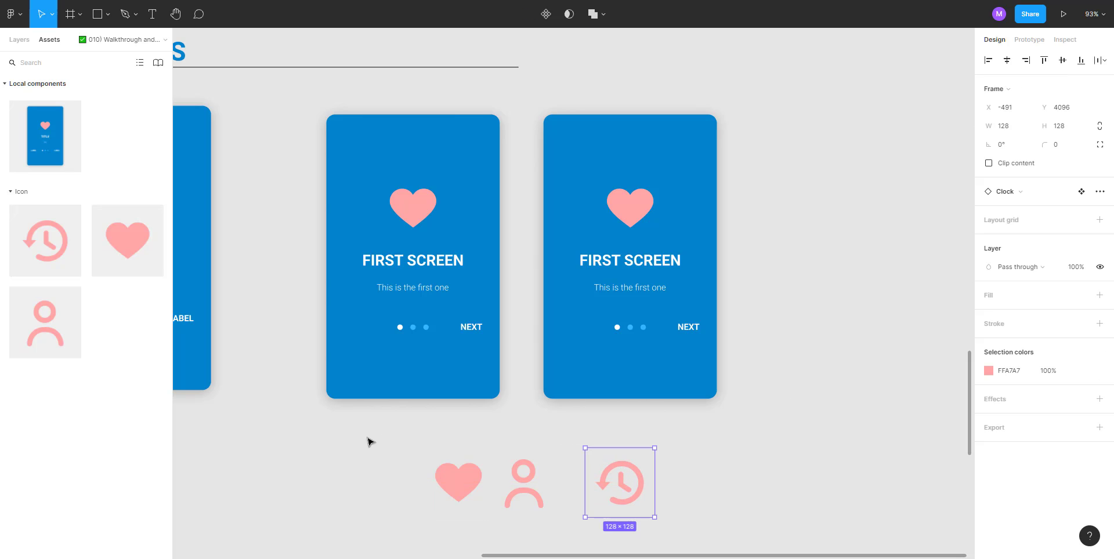
{"action": "left_click_drag", "start_coordinate": [367, 440], "coordinate": [667, 525]}
{"action": "left_click", "coordinate": [1094, 60]}
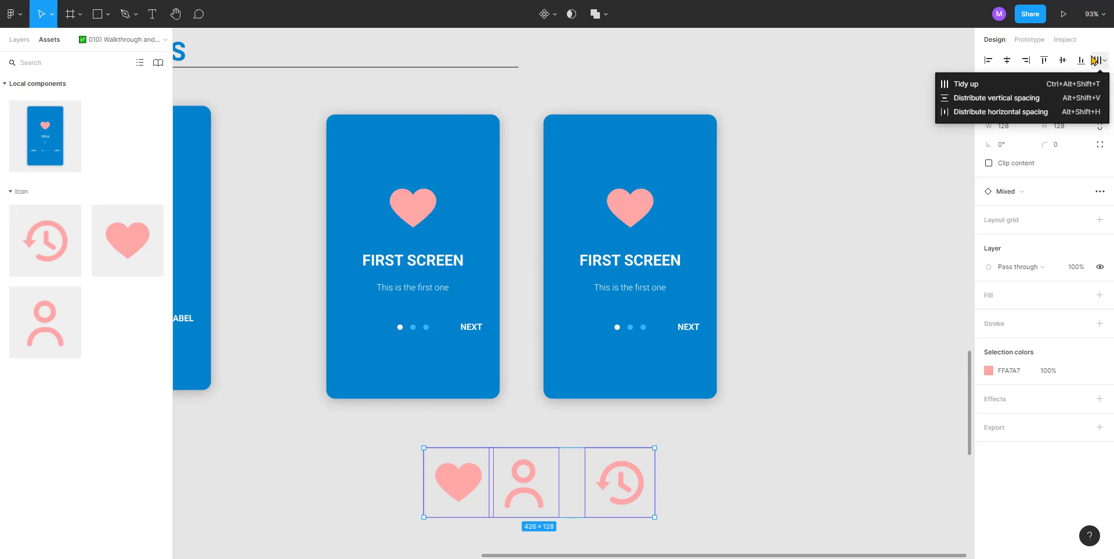
{"action": "left_click", "coordinate": [967, 84]}
{"action": "key", "text": "Escape"}
Step: Delete the Heart, User and Clock instances below the screens
{"action": "left_click", "coordinate": [633, 497]}
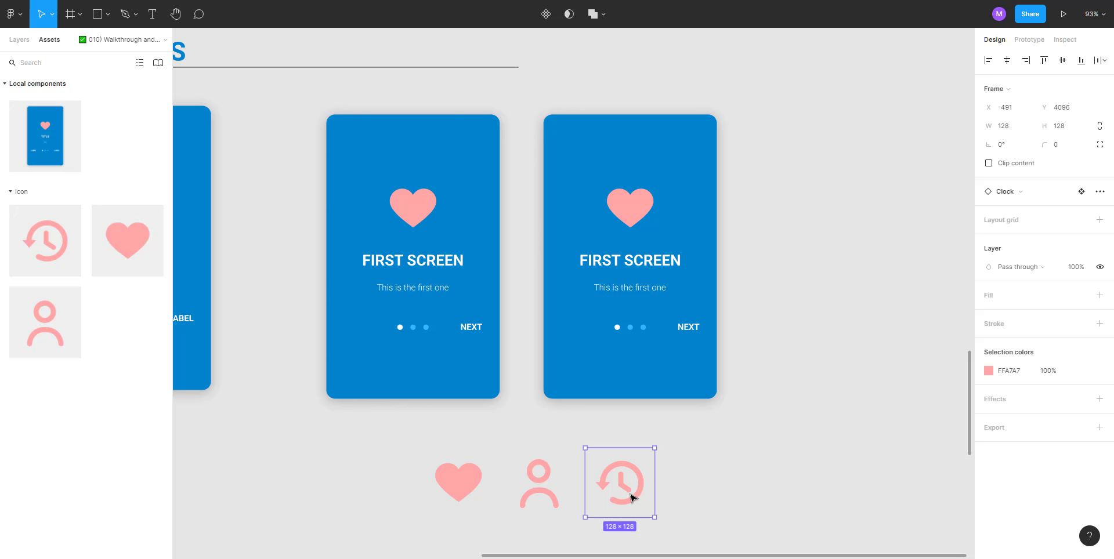
{"action": "left_click_drag", "start_coordinate": [407, 441], "coordinate": [692, 525]}
{"action": "key", "text": "Delete"}
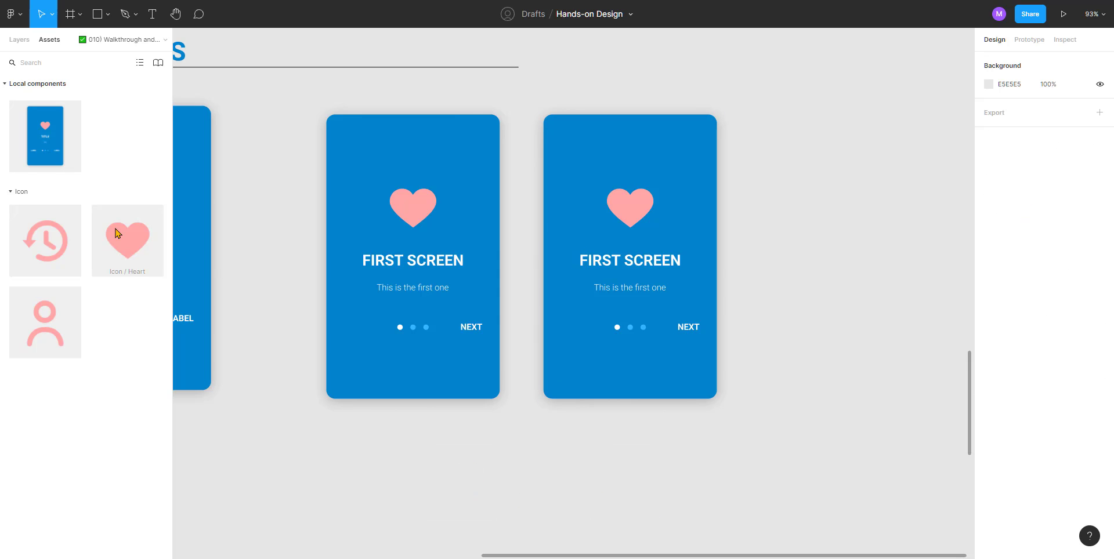
Step: Place a Heart icon instance beside the copied screen at about X -94, Y 3575, and swap it to Clock, User and back to Heart
{"action": "left_click_drag", "start_coordinate": [121, 233], "coordinate": [826, 193]}
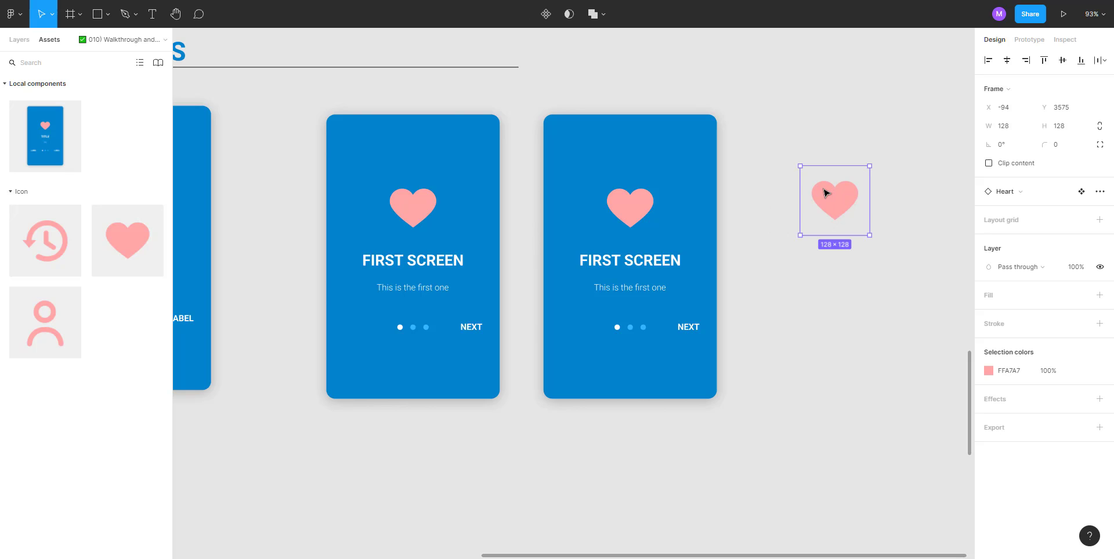
{"action": "left_click", "coordinate": [1031, 196]}
{"action": "left_click", "coordinate": [1035, 296]}
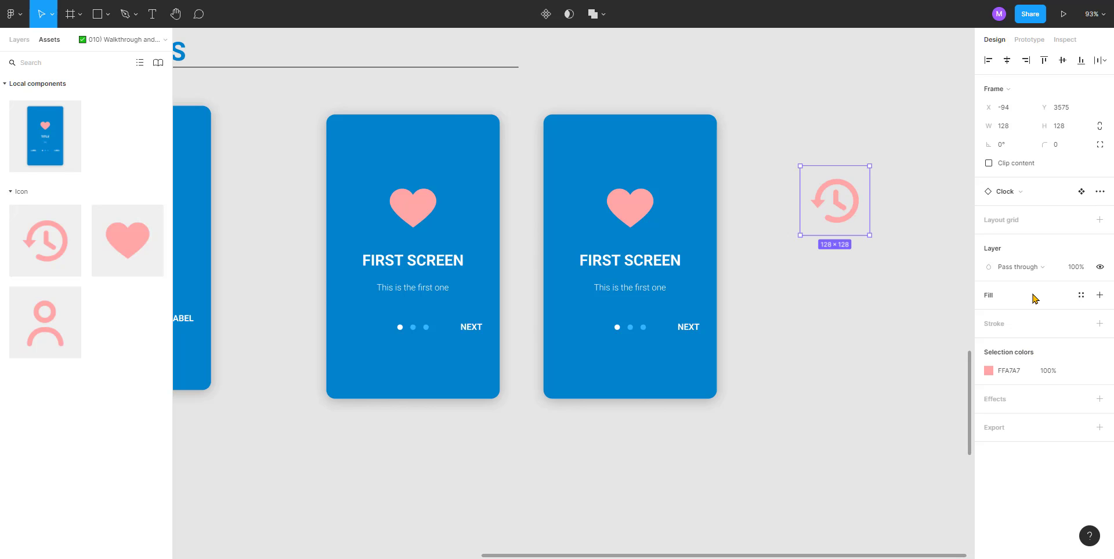
{"action": "left_click", "coordinate": [1033, 194]}
{"action": "left_click", "coordinate": [1036, 334]}
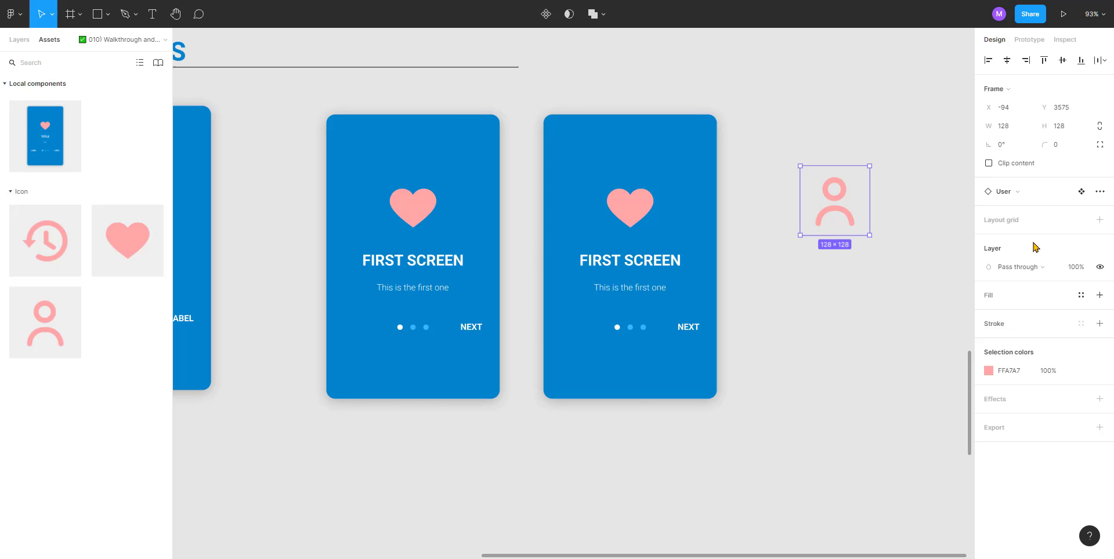
{"action": "left_click", "coordinate": [1023, 193]}
{"action": "left_click", "coordinate": [1036, 315]}
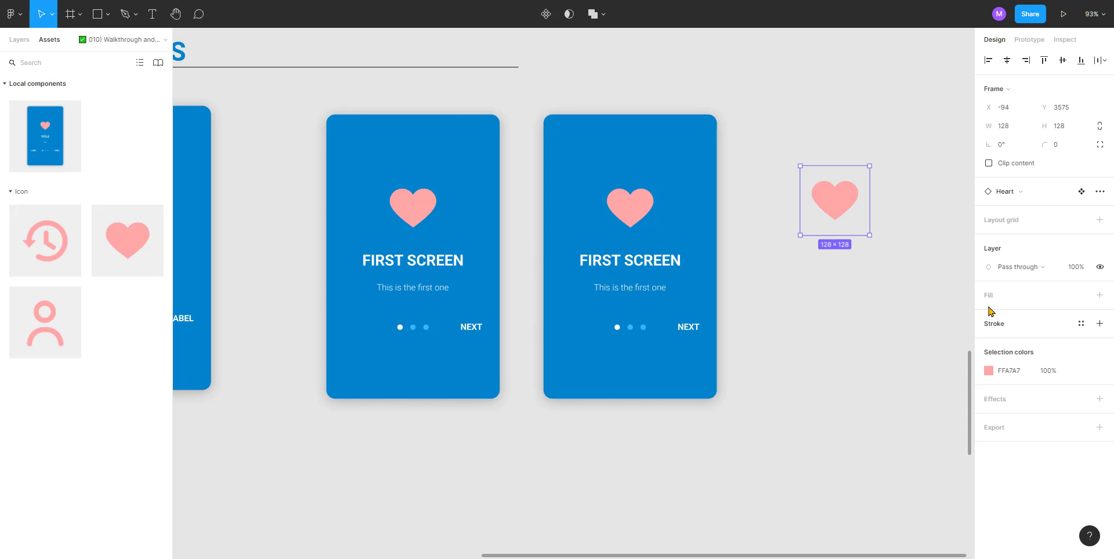
{"action": "left_click", "coordinate": [910, 218]}
{"action": "left_click", "coordinate": [842, 210]}
Step: Set the fill of the heart shape in the Icon / Heart main component on the Components page to FFFFFF
{"action": "left_click", "coordinate": [20, 40]}
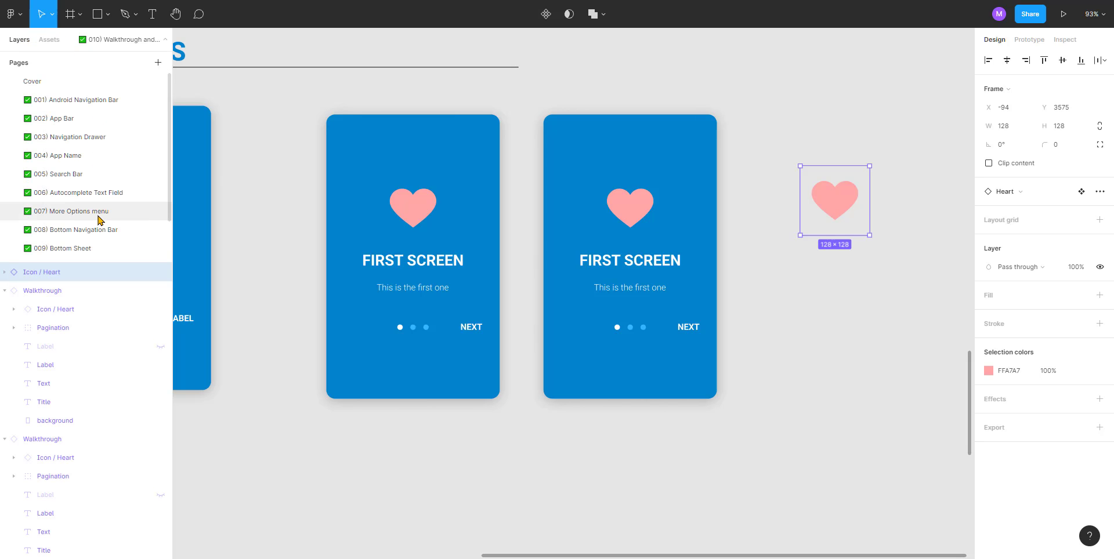
{"action": "scroll", "coordinate": [87, 249], "scroll_direction": "down", "scroll_amount": 2}
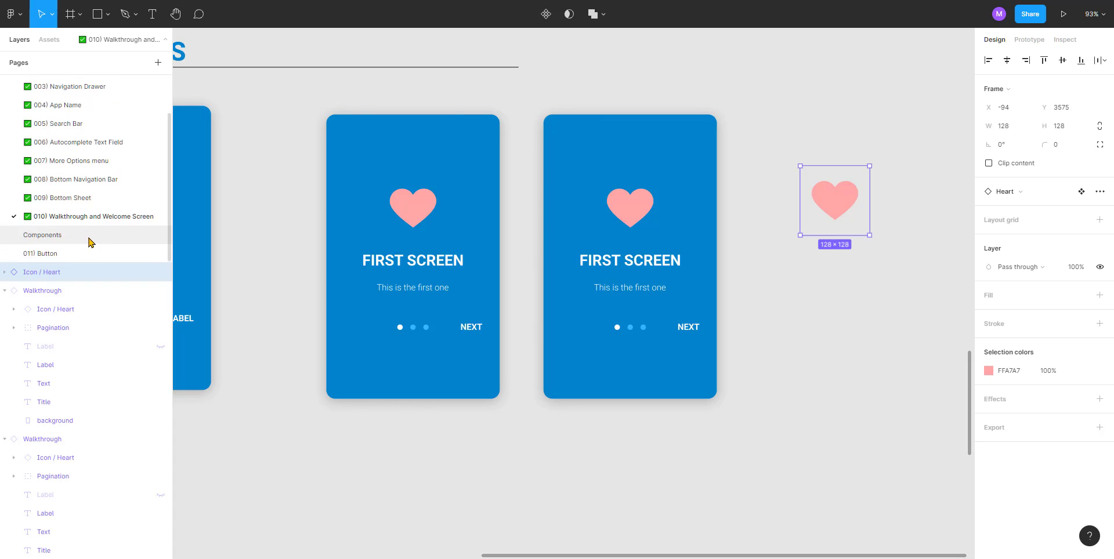
{"action": "left_click", "coordinate": [87, 236]}
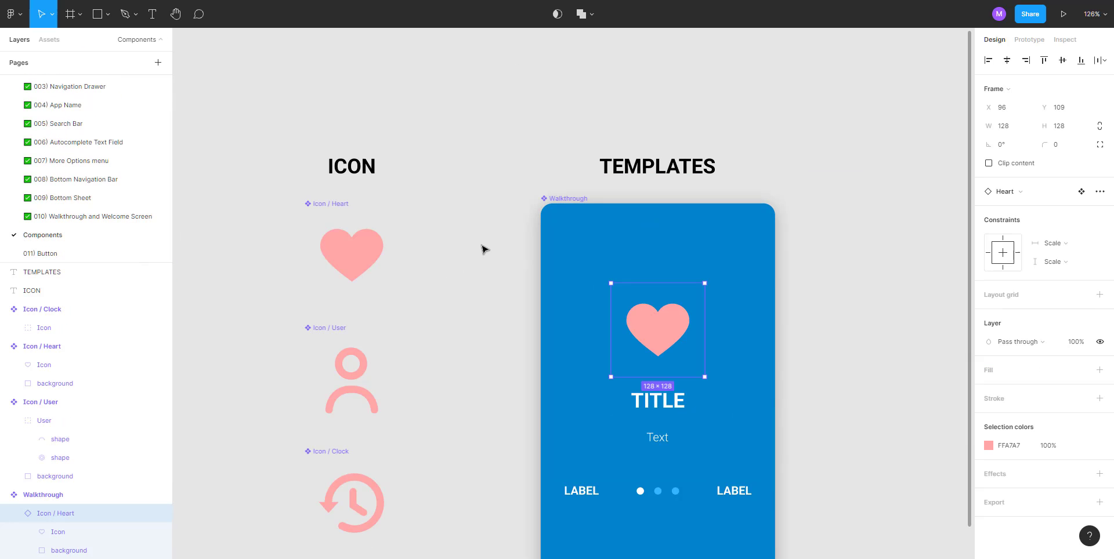
{"action": "left_click", "coordinate": [464, 253]}
{"action": "scroll", "coordinate": [406, 263], "scroll_direction": "down", "scroll_amount": 1}
{"action": "scroll", "coordinate": [358, 243], "scroll_direction": "down", "scroll_amount": 1}
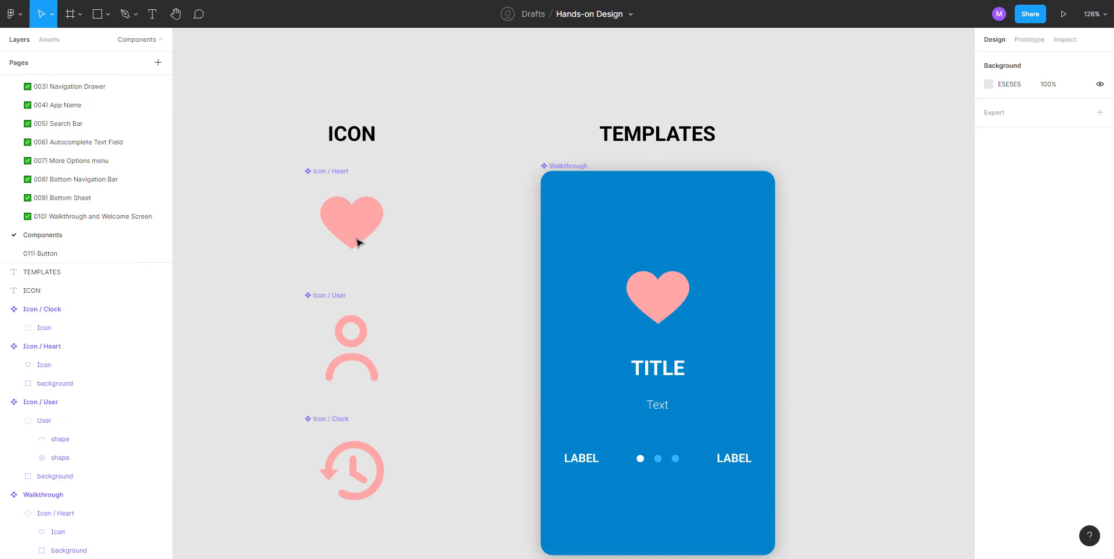
{"action": "left_click", "coordinate": [355, 231]}
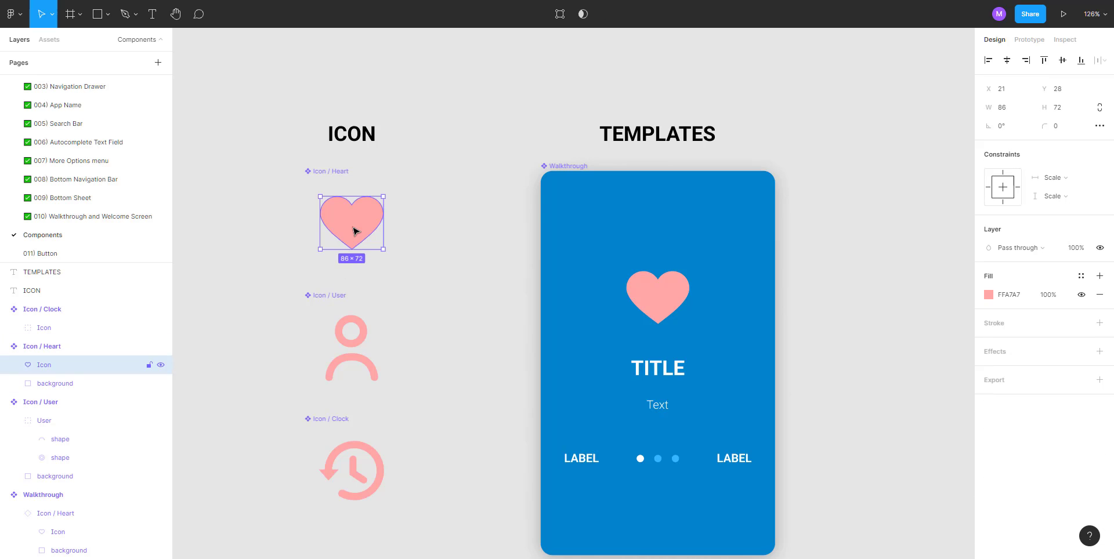
{"action": "left_click", "coordinate": [989, 295]}
{"action": "left_click_drag", "start_coordinate": [899, 301], "coordinate": [777, 234]}
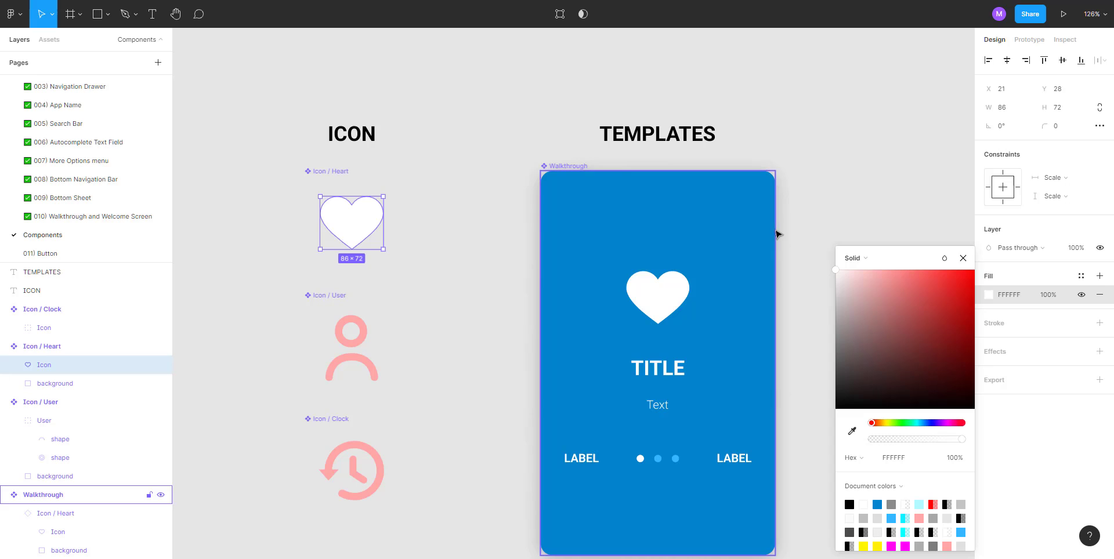
Step: Check the heart instances in the templates on the 010) Walkthrough and Welcome Screen page
{"action": "left_click", "coordinate": [74, 217]}
{"action": "scroll", "coordinate": [582, 232], "scroll_direction": "down", "scroll_amount": 3}
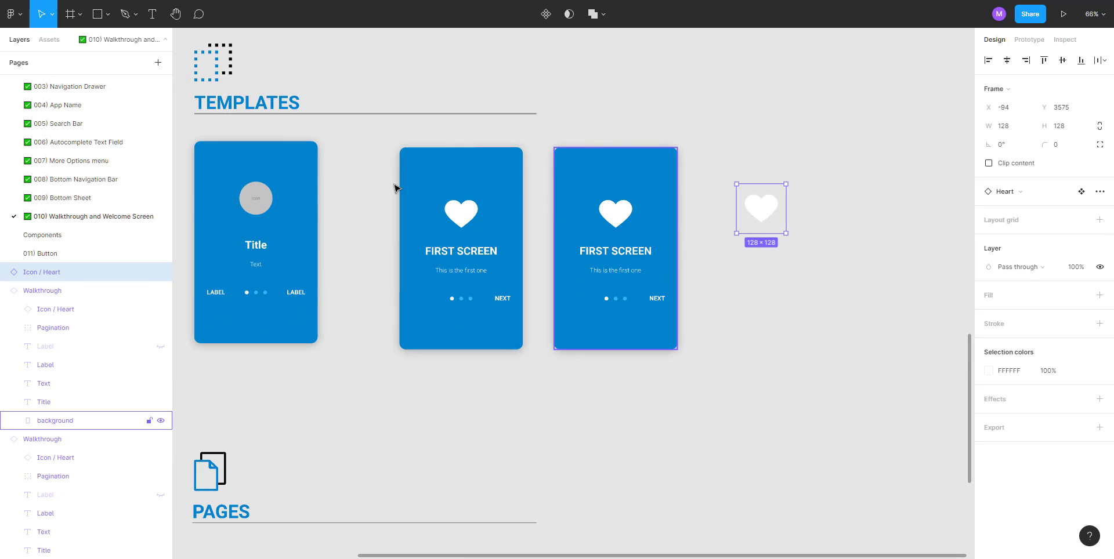
{"action": "left_click", "coordinate": [52, 235]}
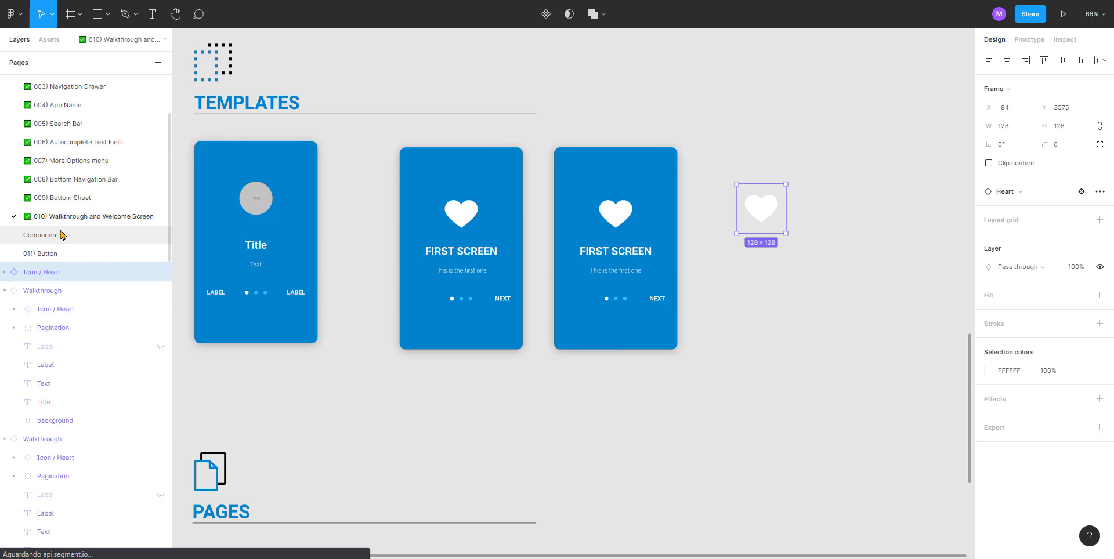
{"action": "key", "text": "Page_Up"}
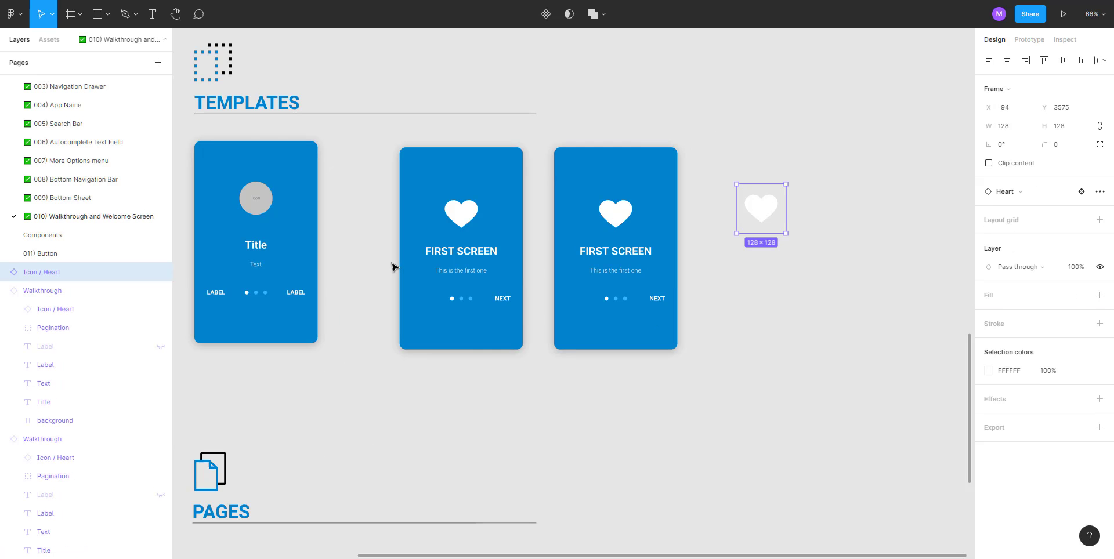
Step: Undo the heart component's fill change and return to the 010) Walkthrough and Welcome Screen page
{"action": "key", "text": "ctrl+z"}
{"action": "key", "text": "ctrl+z"}
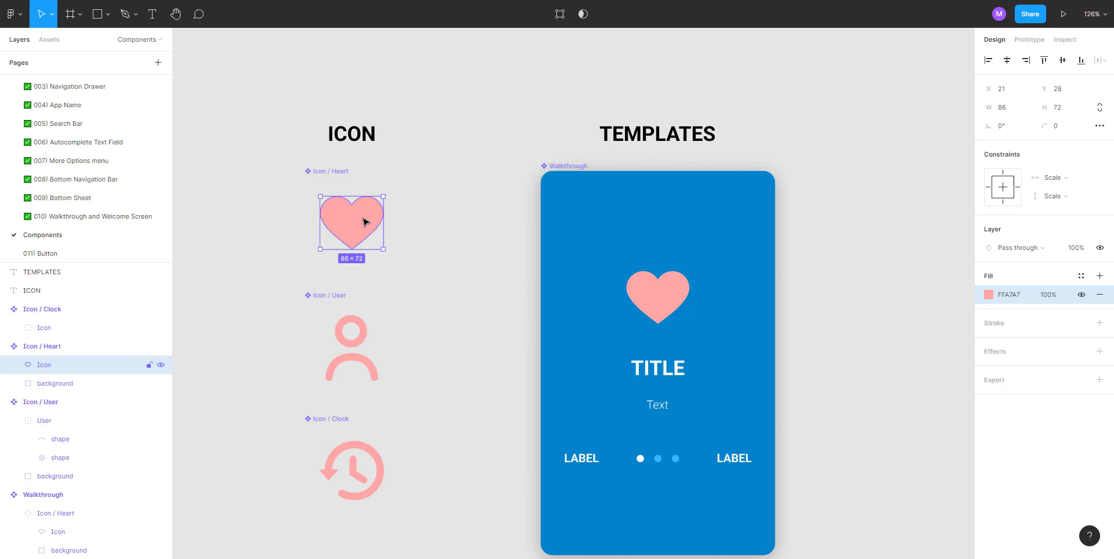
{"action": "left_click", "coordinate": [69, 216]}
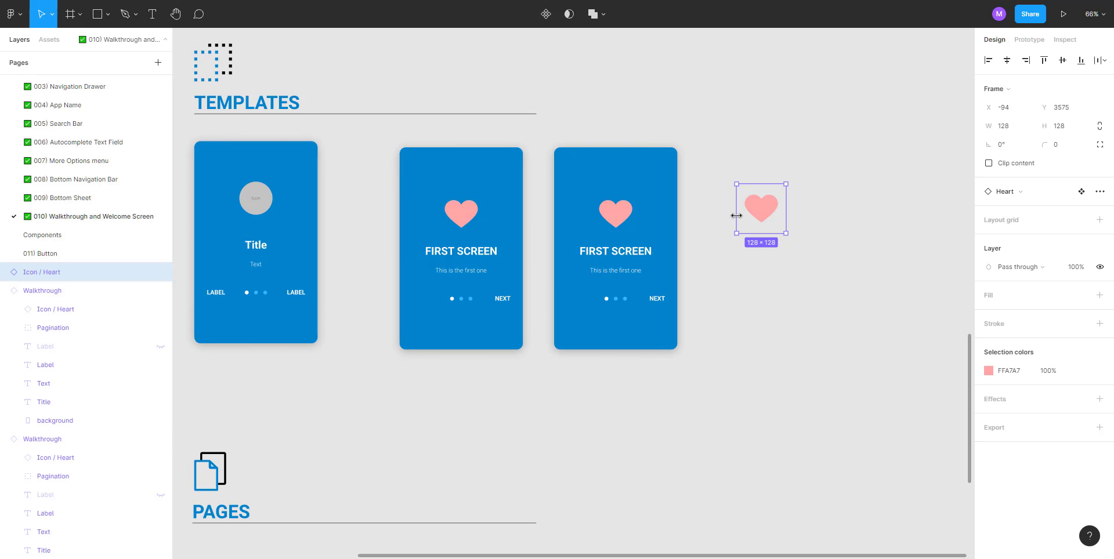
Step: Check the main components on the Components page and the swap options of the second Walkthrough instance under Templates
{"action": "key", "text": "Escape"}
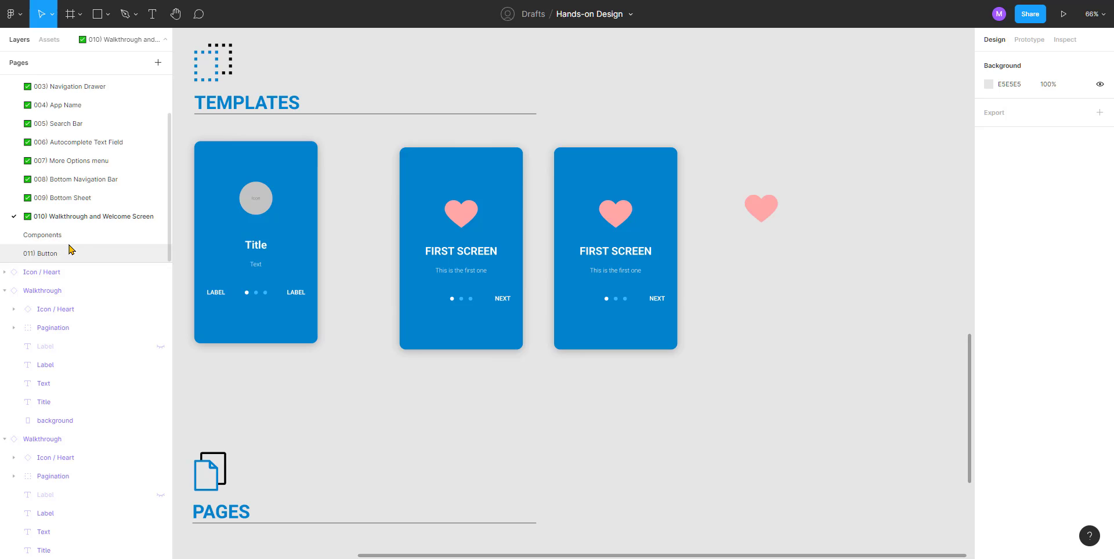
{"action": "left_click", "coordinate": [42, 235]}
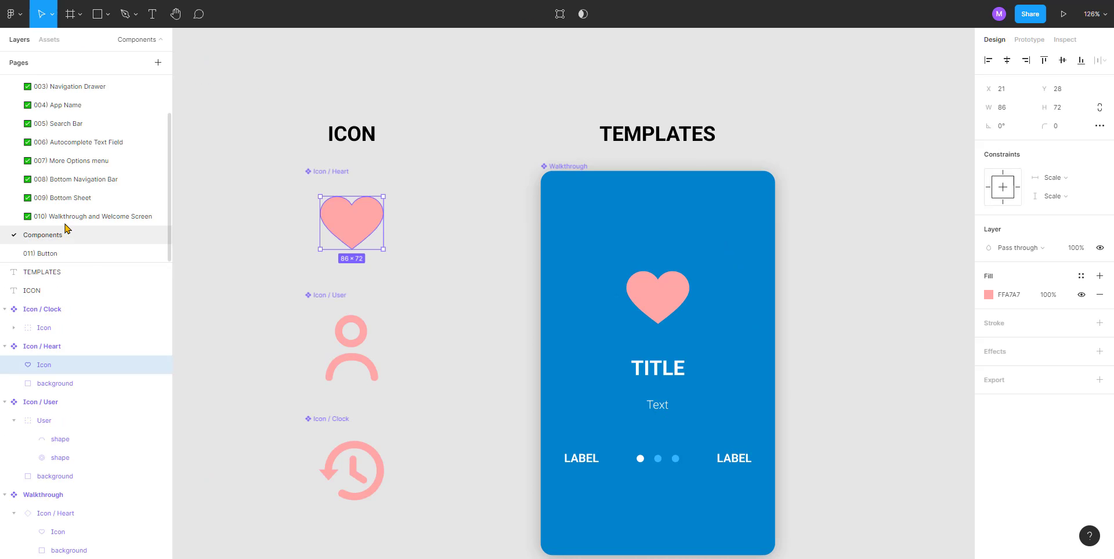
{"action": "left_click", "coordinate": [68, 216]}
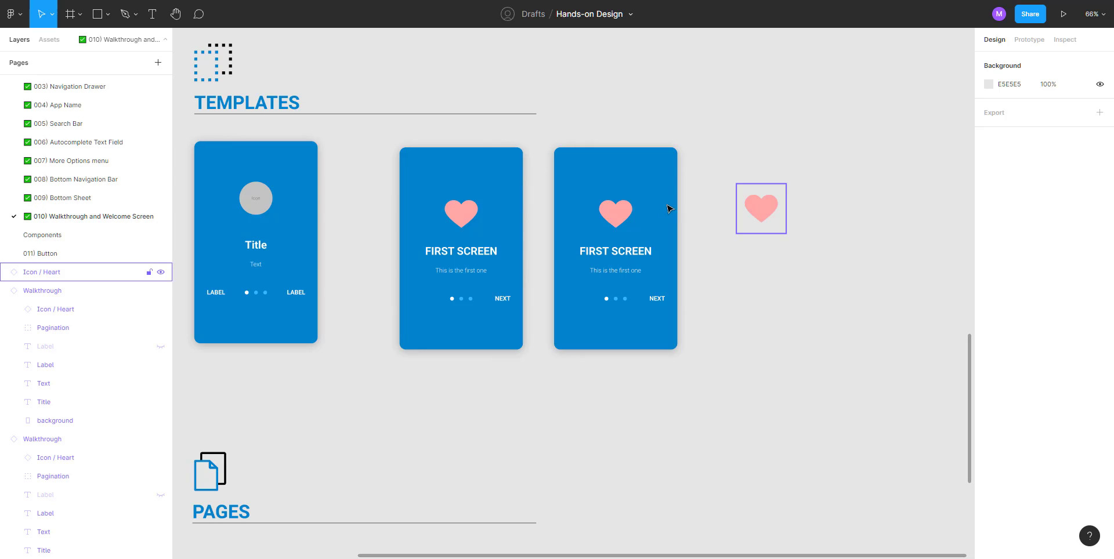
{"action": "left_click", "coordinate": [648, 200]}
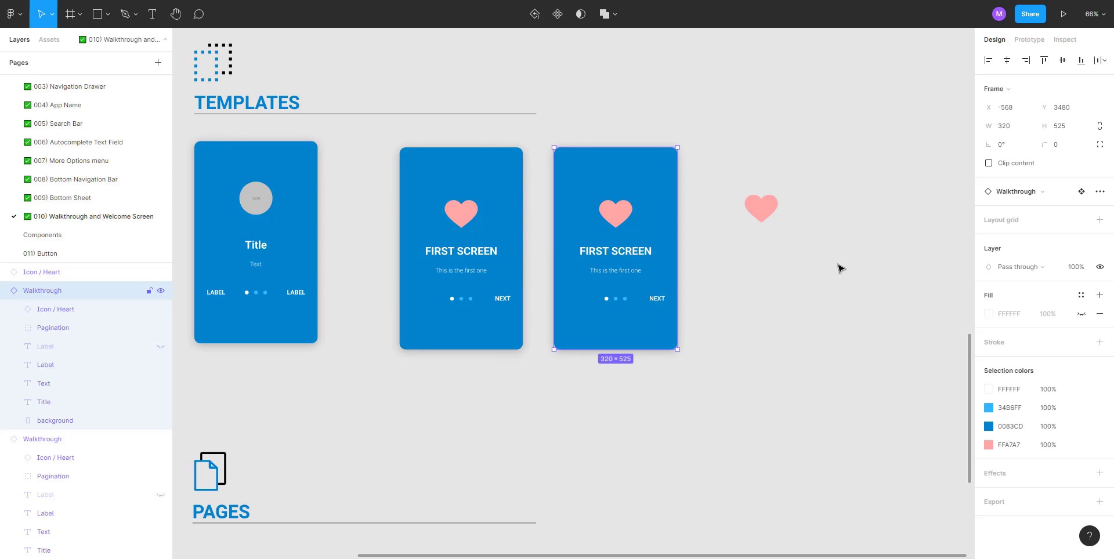
{"action": "left_click", "coordinate": [1059, 195]}
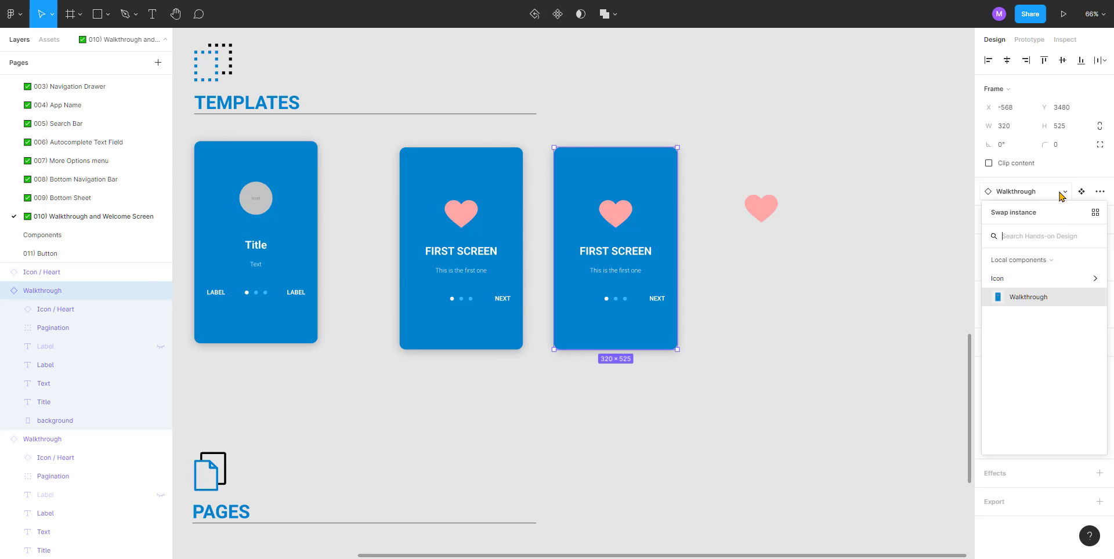
{"action": "left_click", "coordinate": [868, 290]}
Step: Swap the nested heart icon in the second Walkthrough instance to Clock
{"action": "left_click", "coordinate": [623, 222]}
{"action": "left_click", "coordinate": [622, 222]}
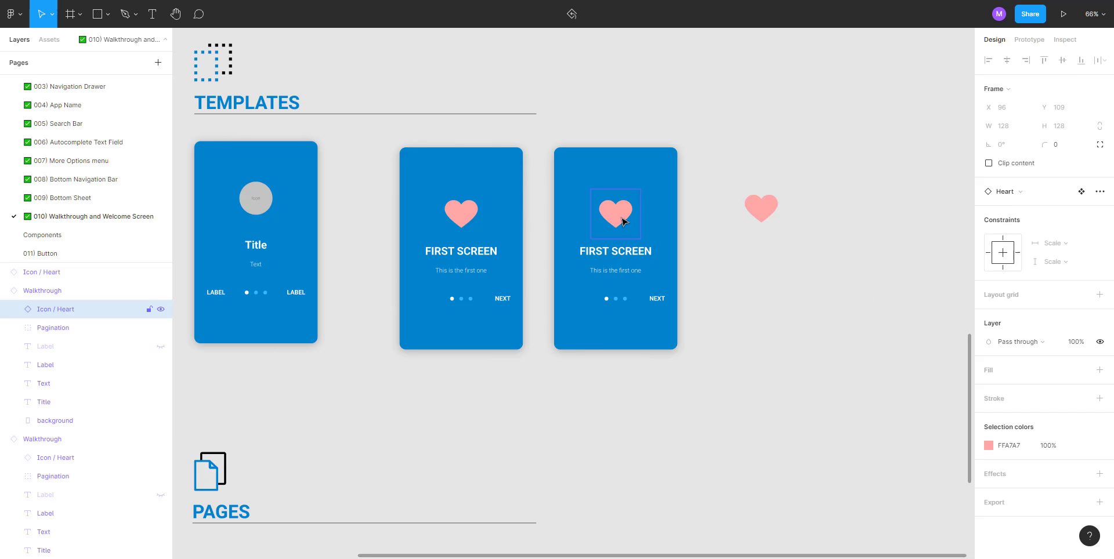
{"action": "scroll", "coordinate": [624, 221], "scroll_direction": "up", "scroll_amount": 5}
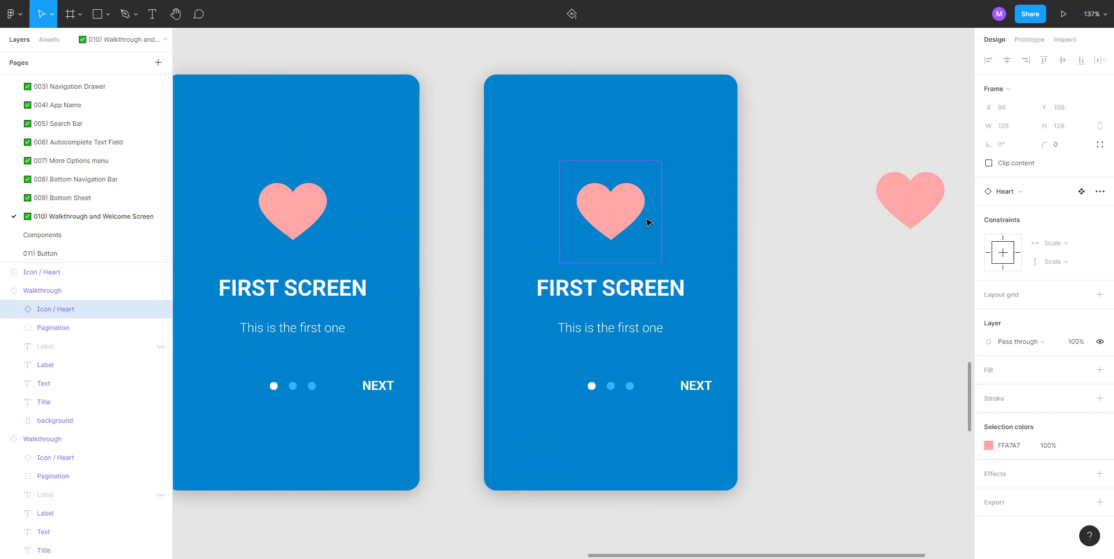
{"action": "left_click", "coordinate": [1031, 194]}
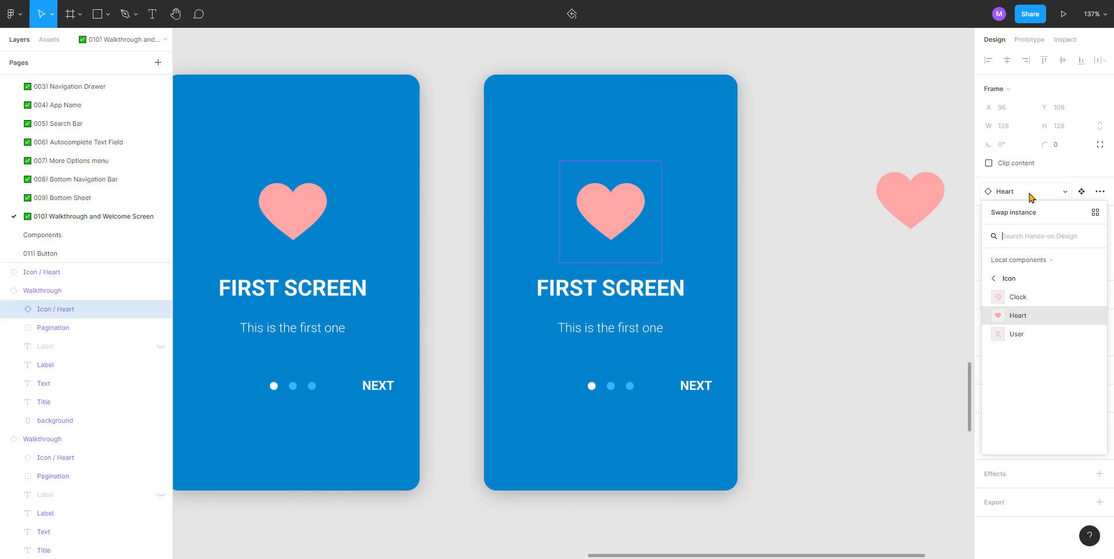
{"action": "left_click", "coordinate": [1028, 300]}
Step: Set the colour of the nested clock icon to FFFFFF
{"action": "left_click", "coordinate": [988, 448]}
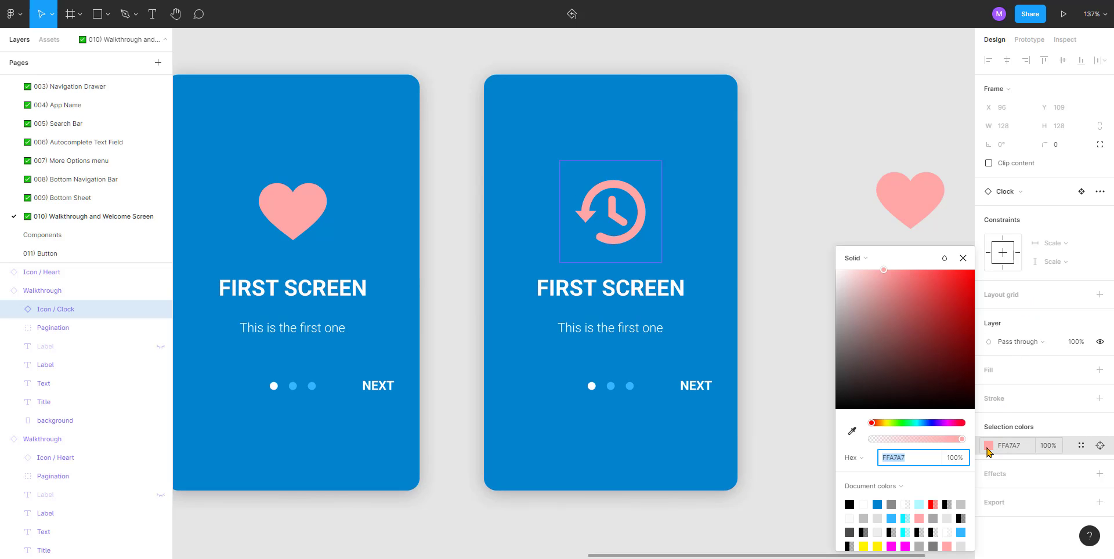
{"action": "left_click_drag", "start_coordinate": [925, 330], "coordinate": [786, 251]}
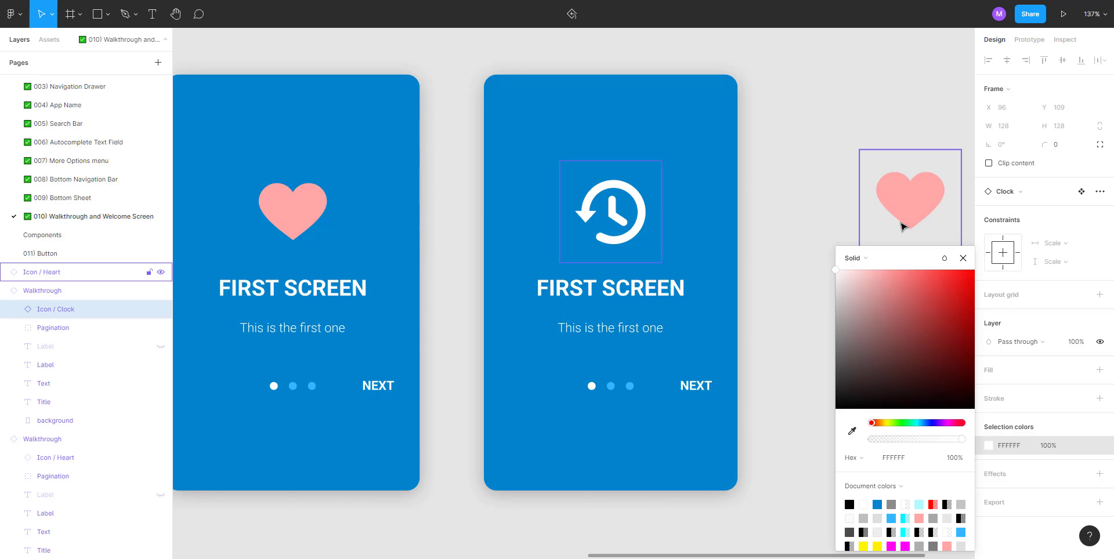
{"action": "left_click", "coordinate": [759, 79]}
Step: Reset all overrides on the second Walkthrough instance and compare it with the main component on the Components page
{"action": "left_click", "coordinate": [703, 128]}
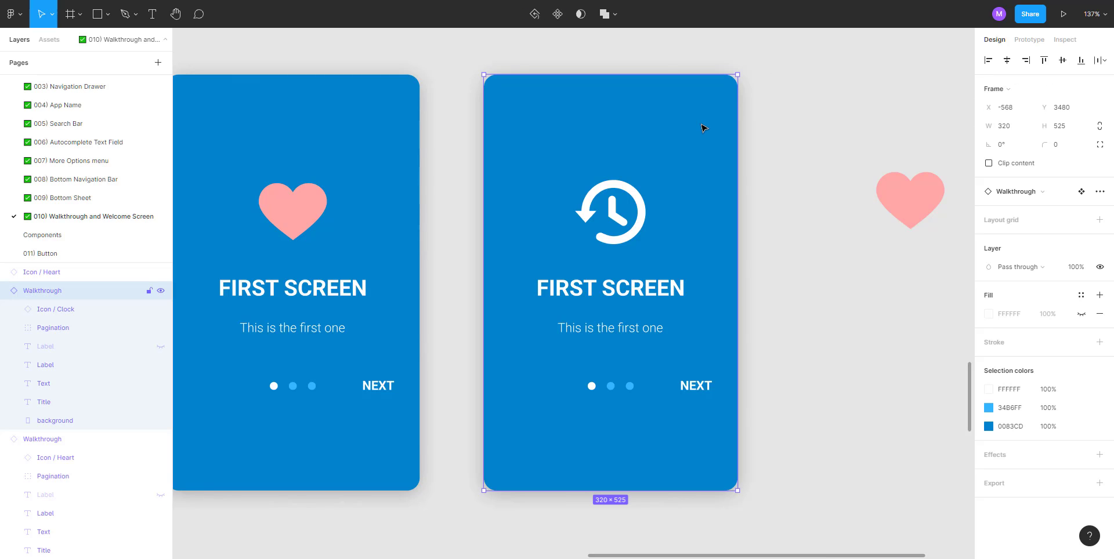
{"action": "left_click", "coordinate": [1100, 193]}
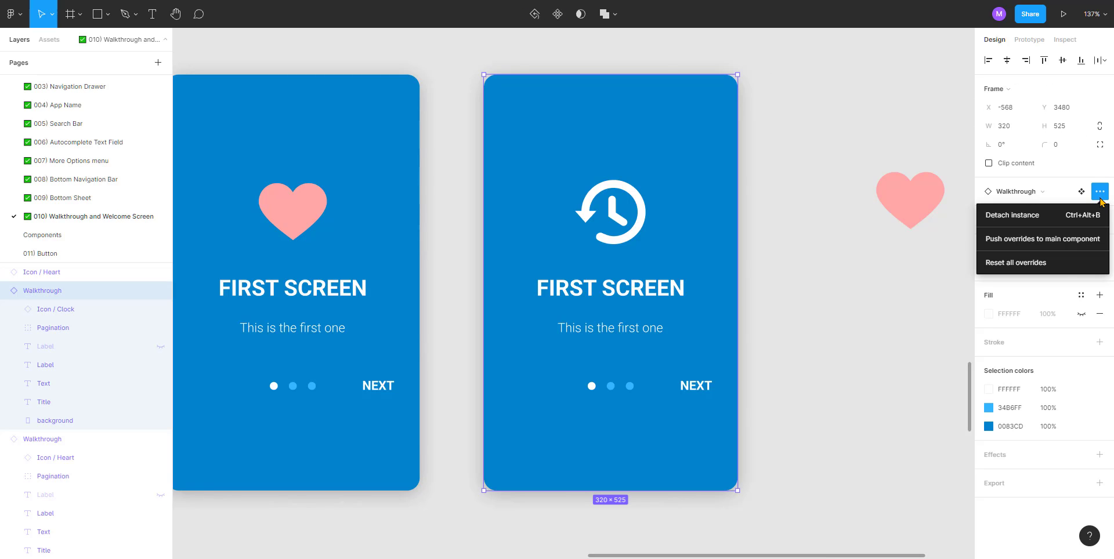
{"action": "left_click", "coordinate": [1051, 268]}
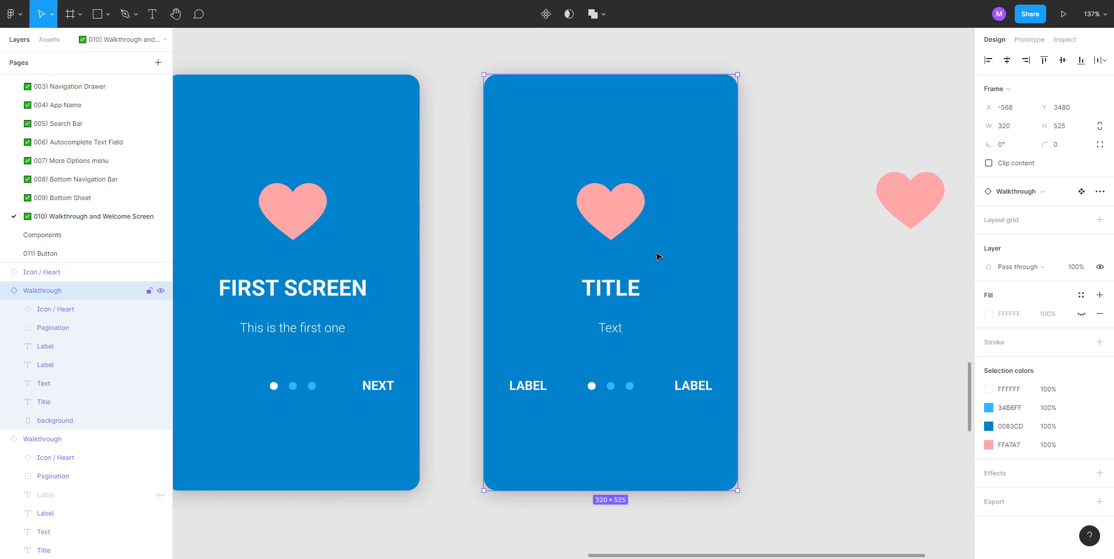
{"action": "left_click", "coordinate": [74, 234]}
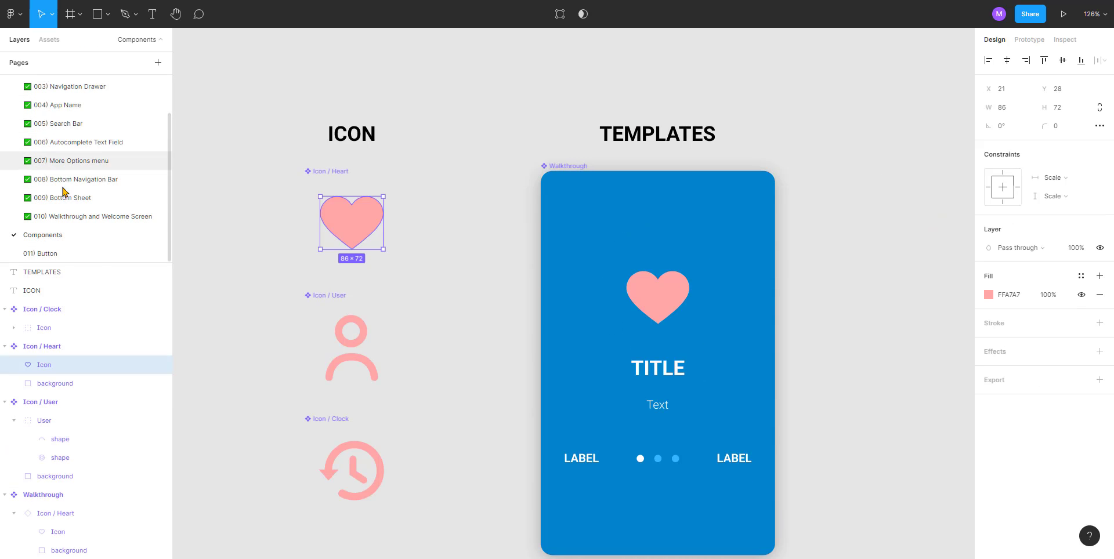
{"action": "left_click", "coordinate": [61, 216]}
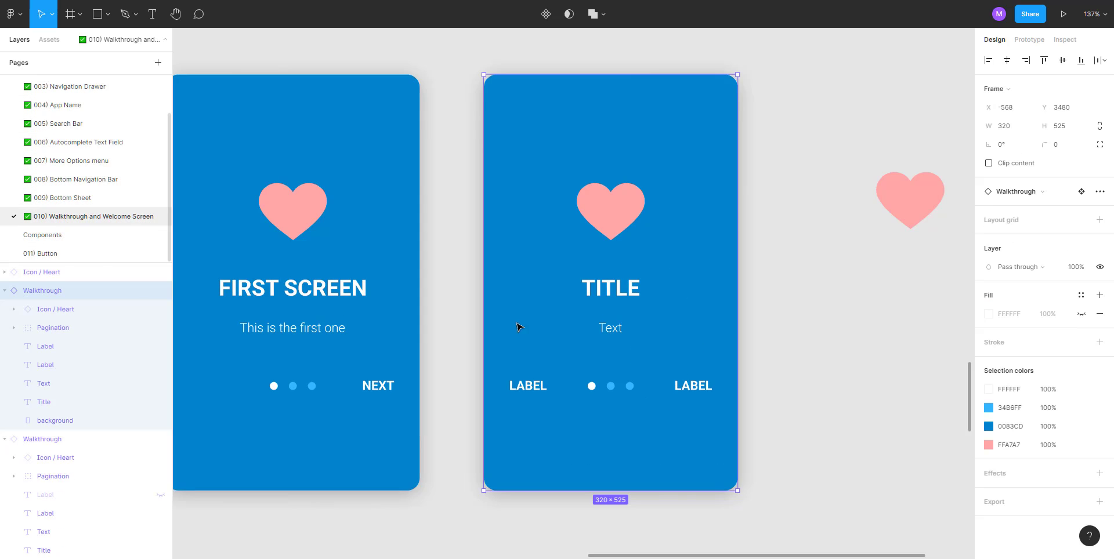
{"action": "left_click", "coordinate": [758, 189]}
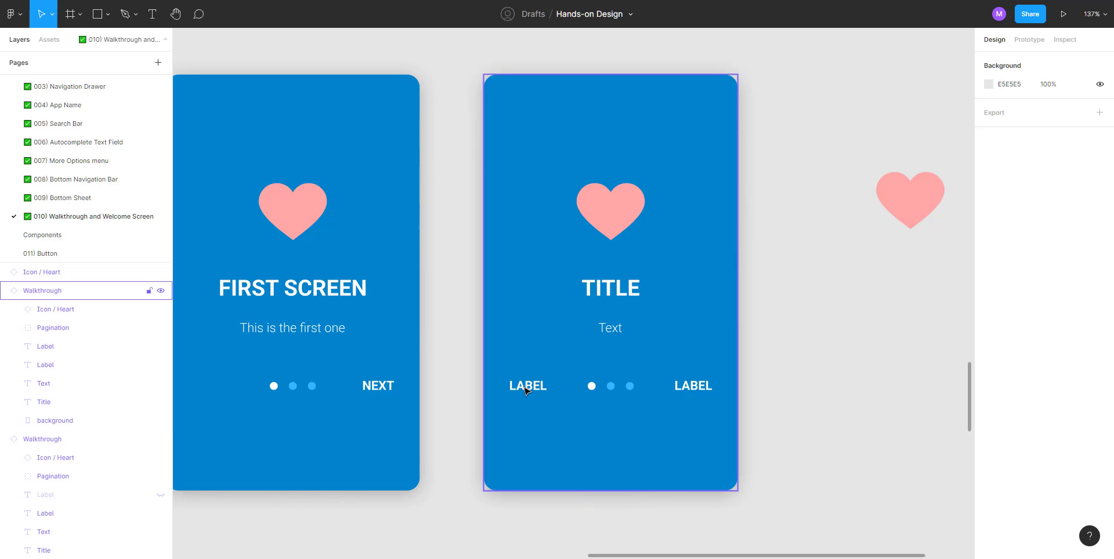
Step: Hide the left label and the heart shape inside the second Walkthrough instance
{"action": "left_click_drag", "start_coordinate": [410, 392], "coordinate": [529, 387]}
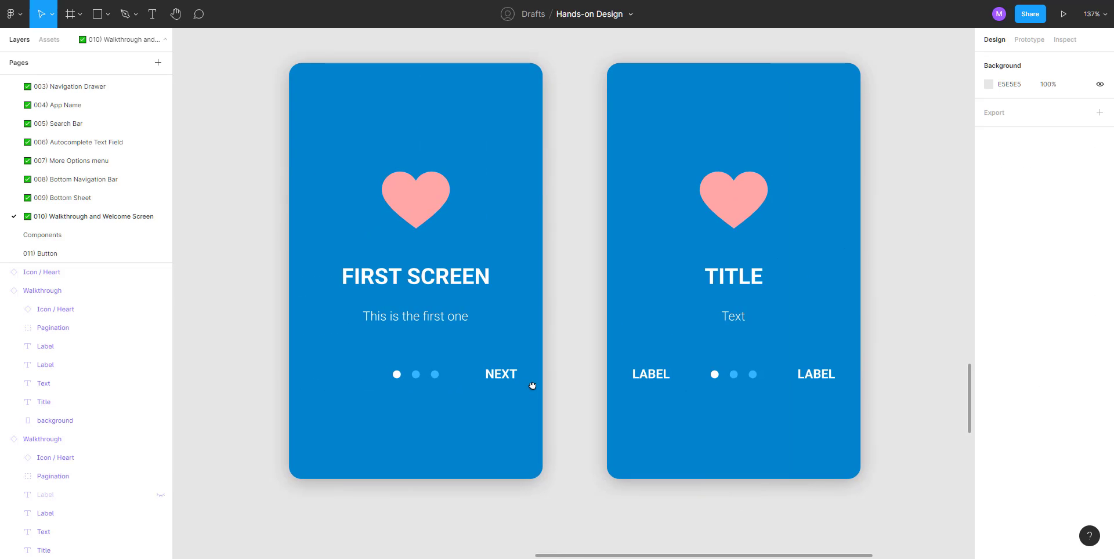
{"action": "left_click", "coordinate": [651, 380]}
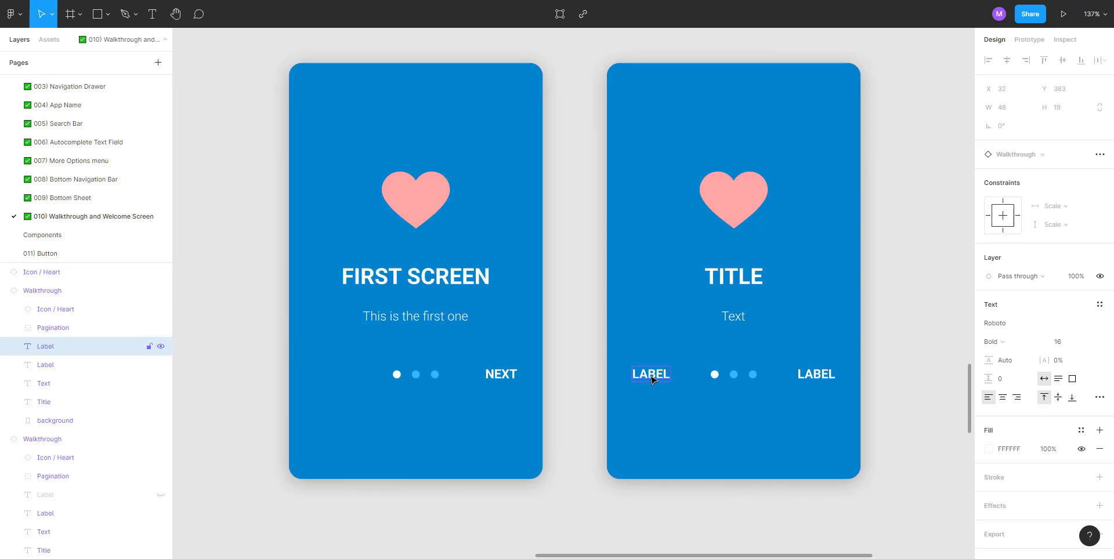
{"action": "left_click", "coordinate": [161, 346]}
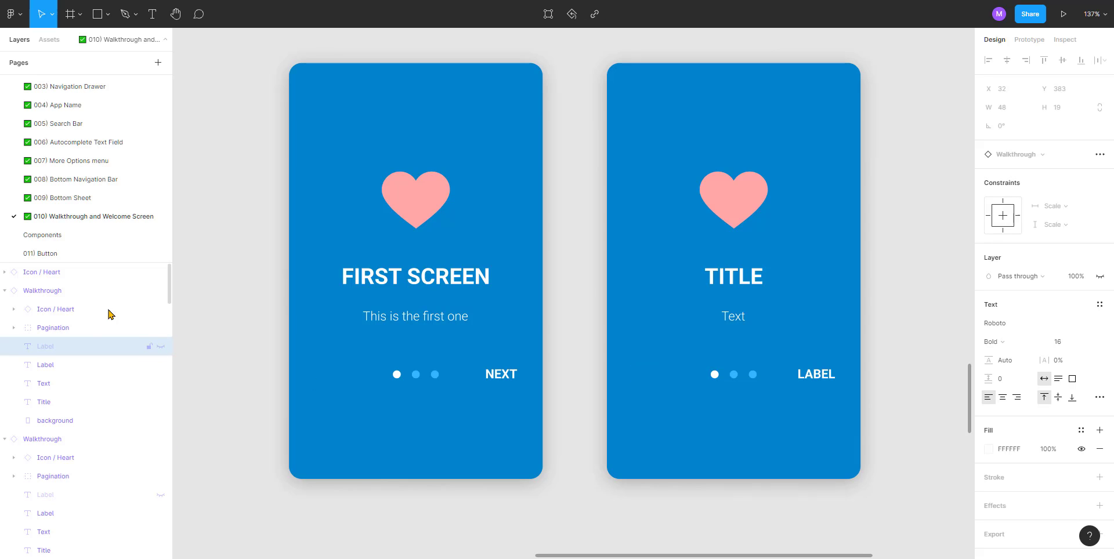
{"action": "double_click", "coordinate": [743, 208]}
{"action": "left_click", "coordinate": [160, 328]}
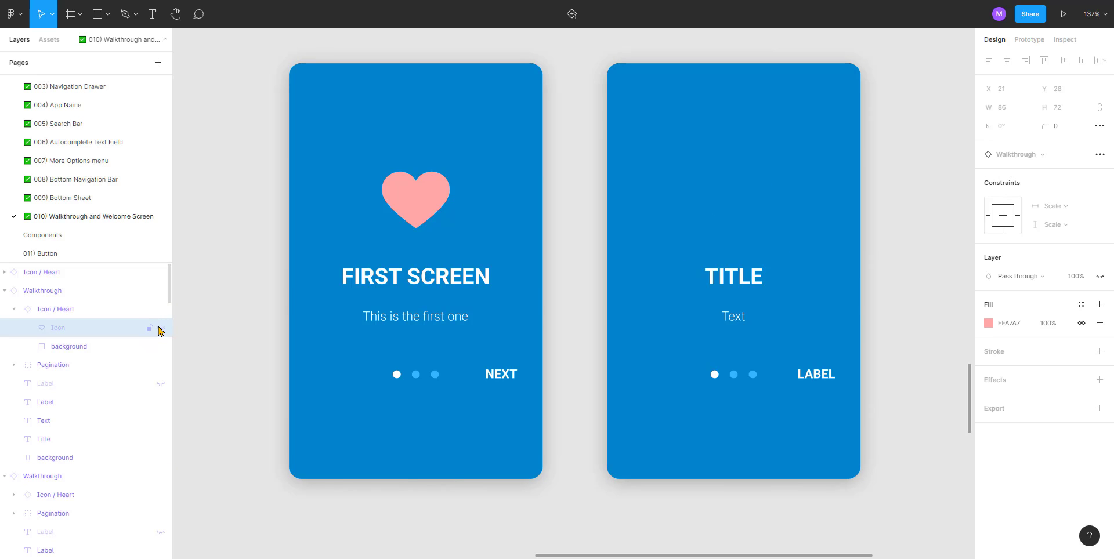
{"action": "key", "text": "Escape"}
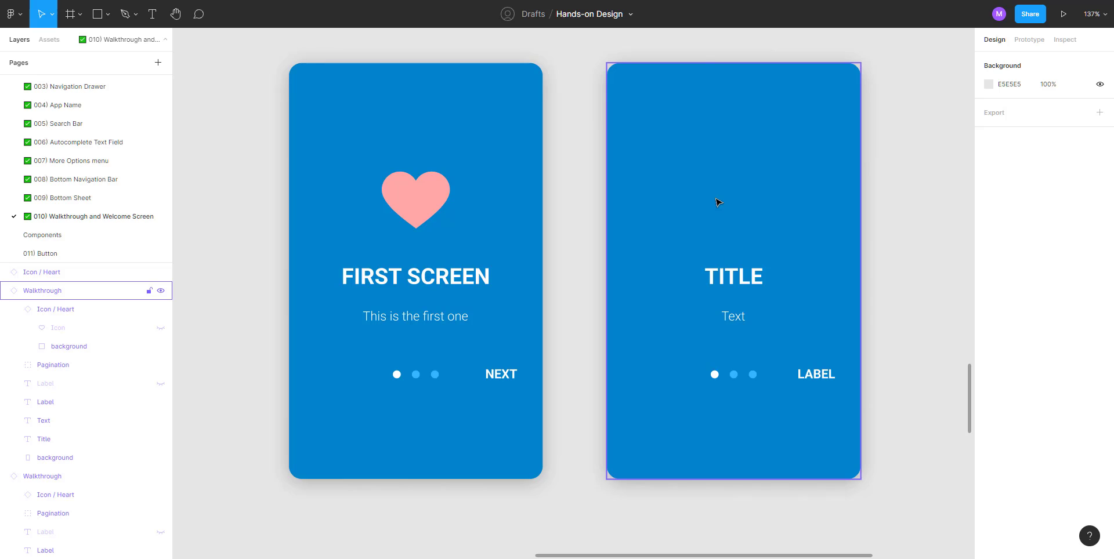
Step: Replace the second instance's title with ADFASDF, its text with ASDFADF and its right label with ADFASDF
{"action": "double_click", "coordinate": [736, 273]}
{"action": "double_click", "coordinate": [737, 273]}
{"action": "type", "text": "ADFASDF"}
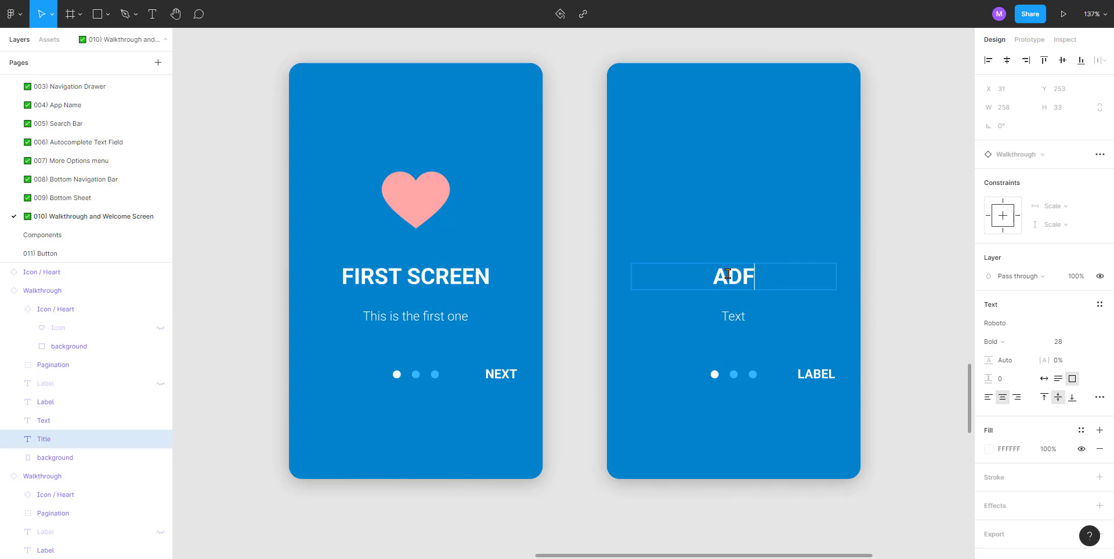
{"action": "double_click", "coordinate": [729, 312]}
{"action": "type", "text": "ASDFADF"}
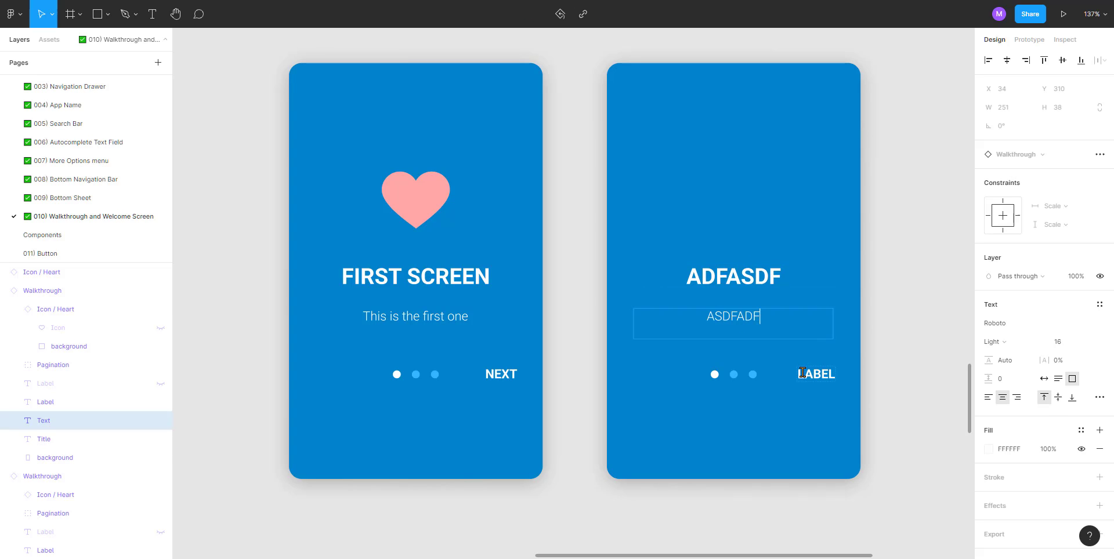
{"action": "double_click", "coordinate": [802, 373]}
{"action": "type", "text": "ADFASDF"}
{"action": "key", "text": "Escape"}
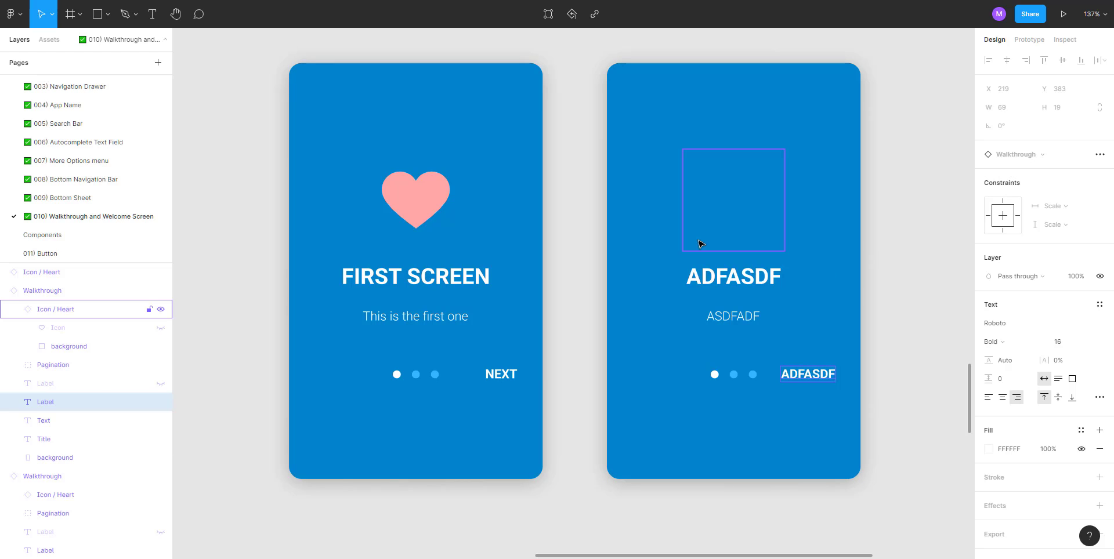
Step: Make the hidden heart shape inside the second Walkthrough instance visible again
{"action": "left_click", "coordinate": [730, 228]}
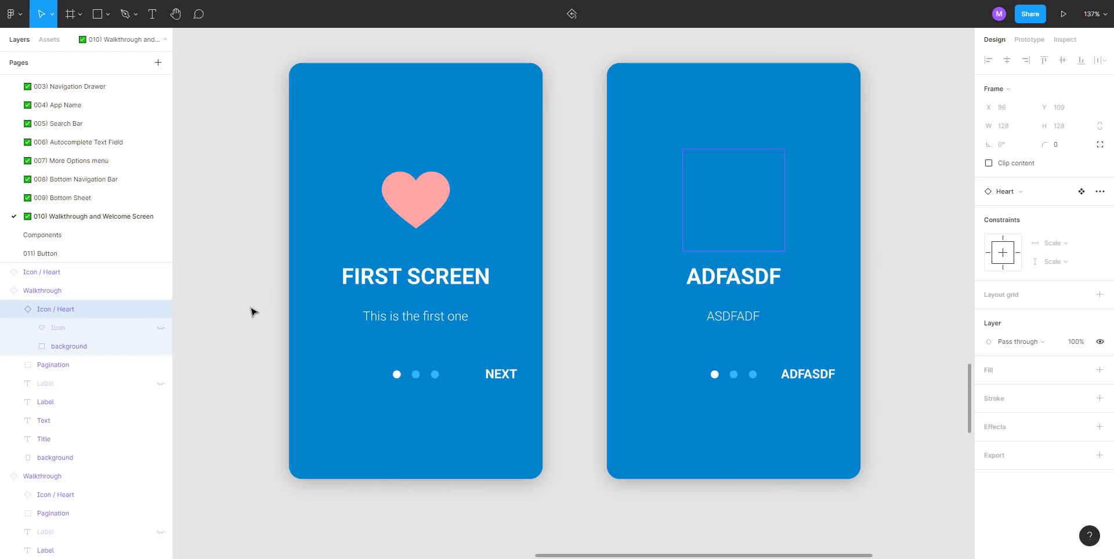
{"action": "left_click", "coordinate": [160, 309]}
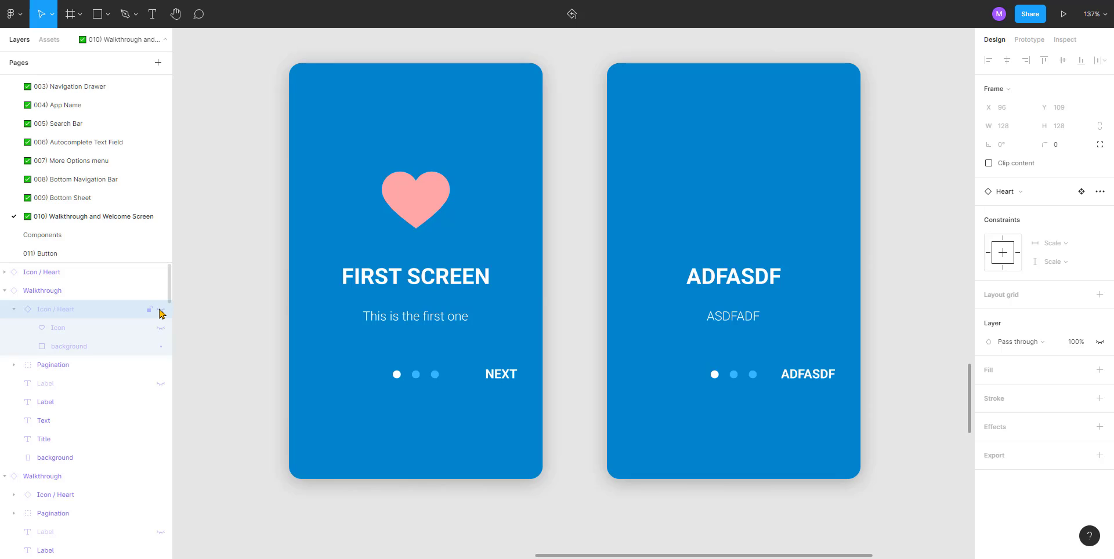
{"action": "left_click", "coordinate": [160, 309]}
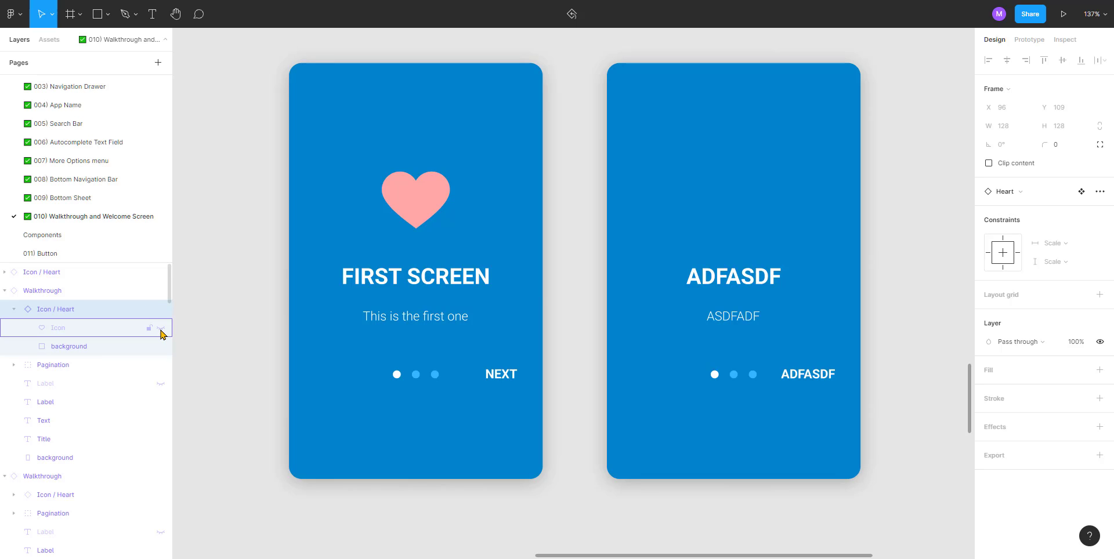
{"action": "left_click", "coordinate": [161, 328]}
{"action": "left_click", "coordinate": [864, 251]}
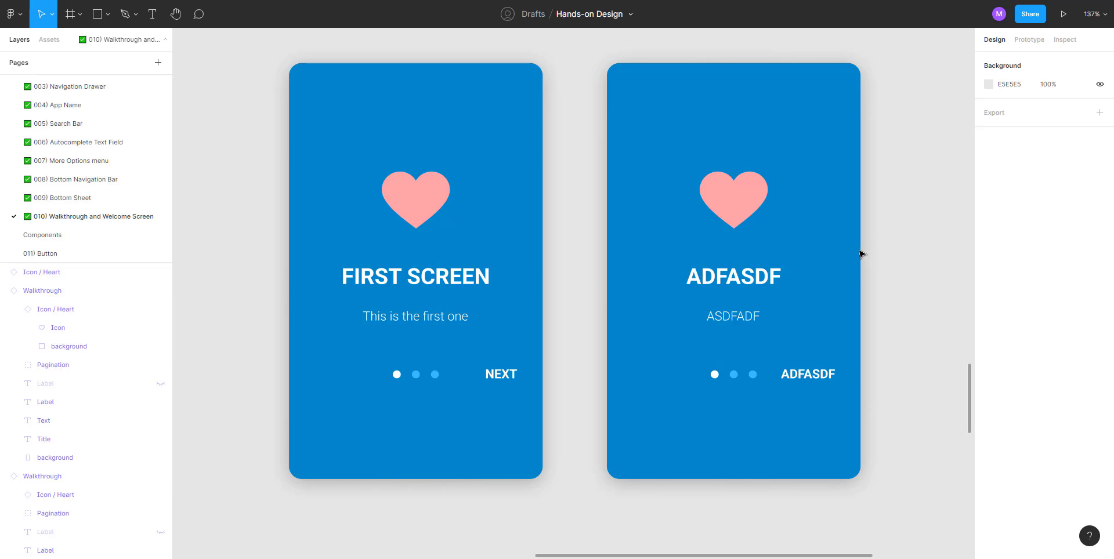
Step: Delete the second Walkthrough instance and the standalone heart icon beside it from the Templates section
{"action": "scroll", "coordinate": [584, 288], "scroll_direction": "down", "scroll_amount": 10}
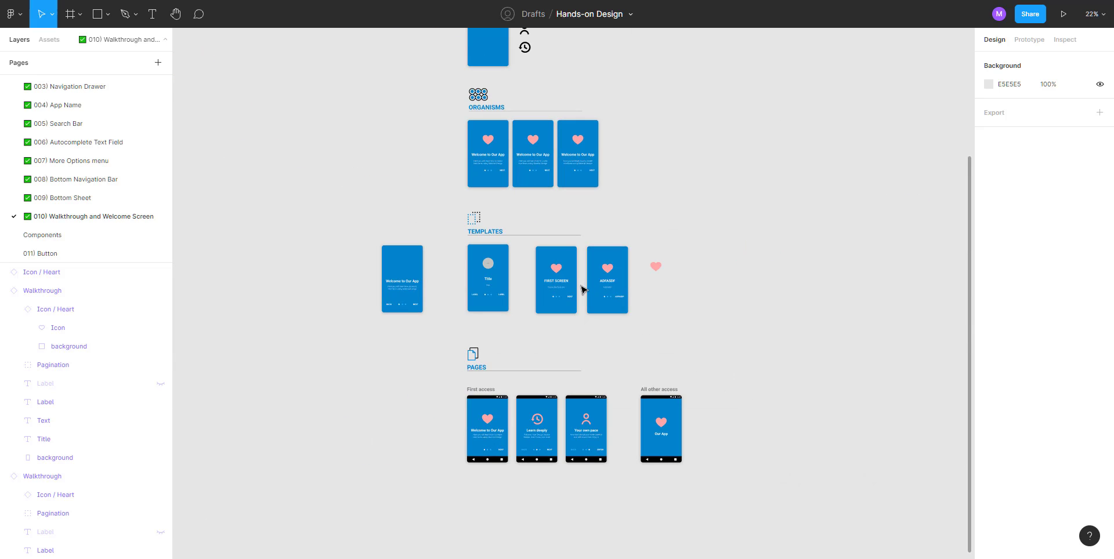
{"action": "scroll", "coordinate": [581, 290], "scroll_direction": "up", "scroll_amount": 5}
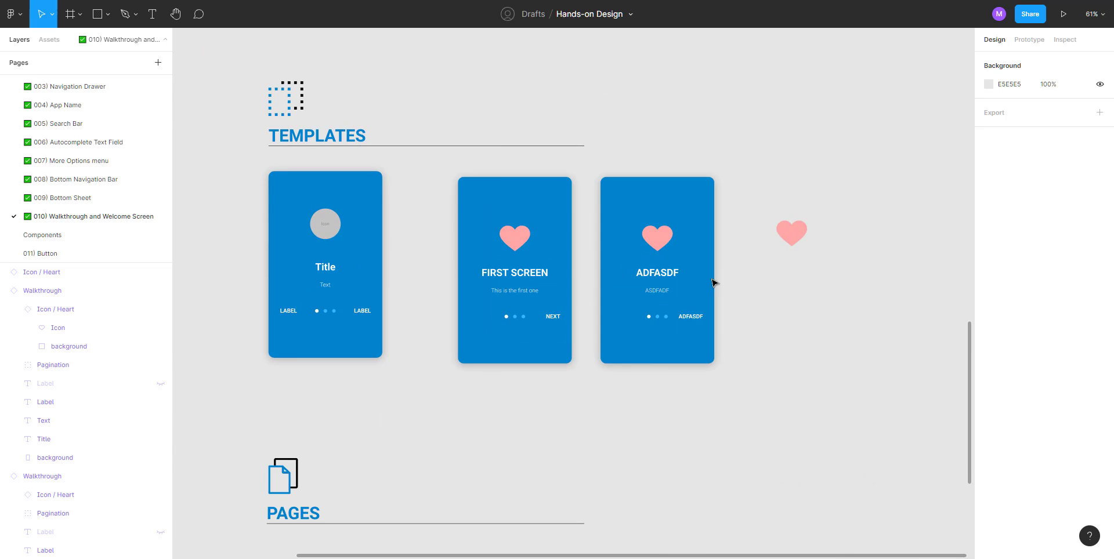
{"action": "scroll", "coordinate": [696, 282], "scroll_direction": "down", "scroll_amount": 1}
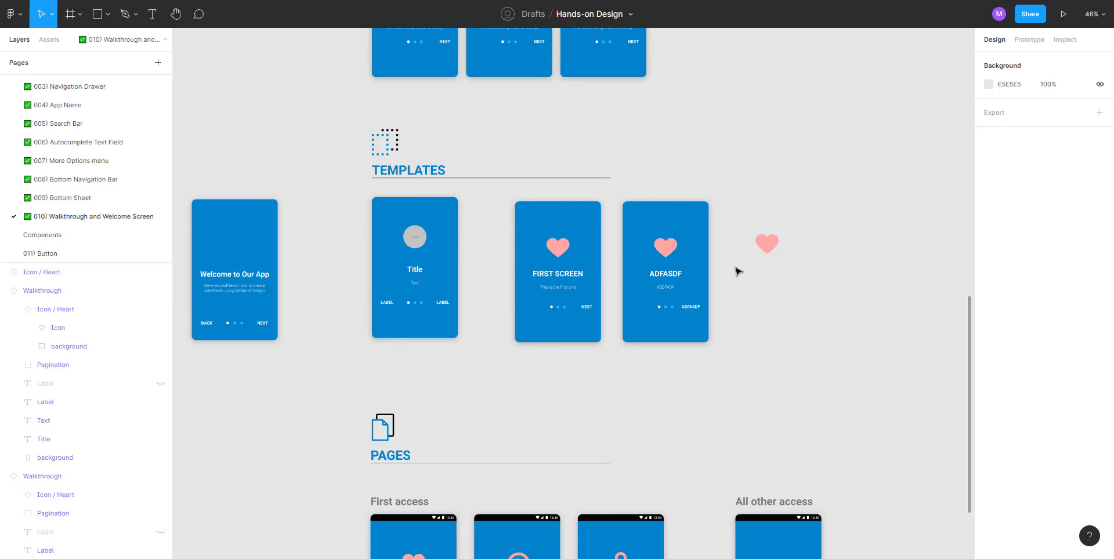
{"action": "scroll", "coordinate": [737, 240], "scroll_direction": "down", "scroll_amount": 2}
{"action": "scroll", "coordinate": [737, 241], "scroll_direction": "left", "scroll_amount": 1}
{"action": "left_click", "coordinate": [709, 213]}
{"action": "left_click", "coordinate": [811, 198]}
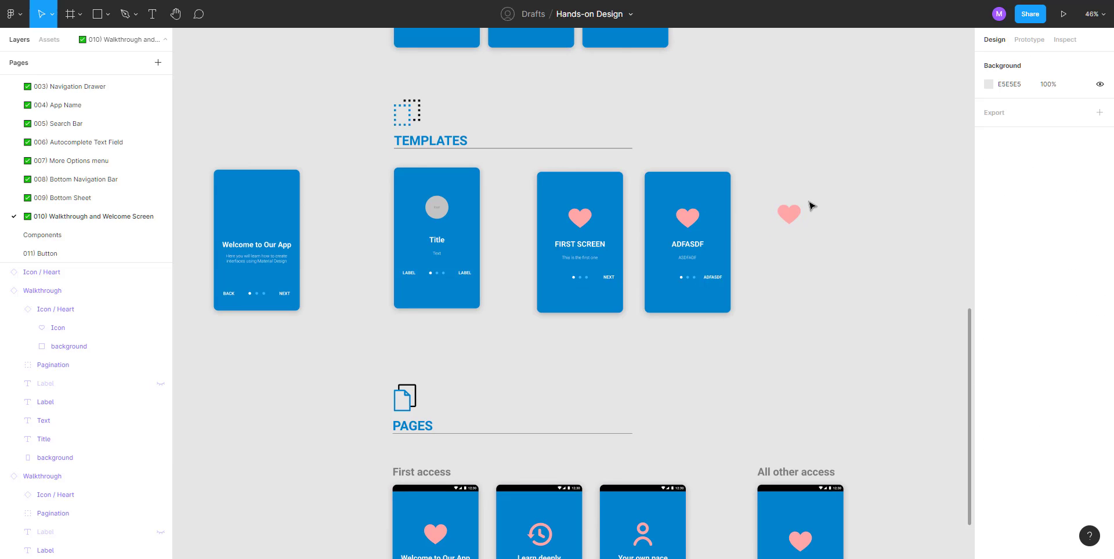
{"action": "left_click_drag", "start_coordinate": [810, 199], "coordinate": [678, 286]}
{"action": "key", "text": "Delete"}
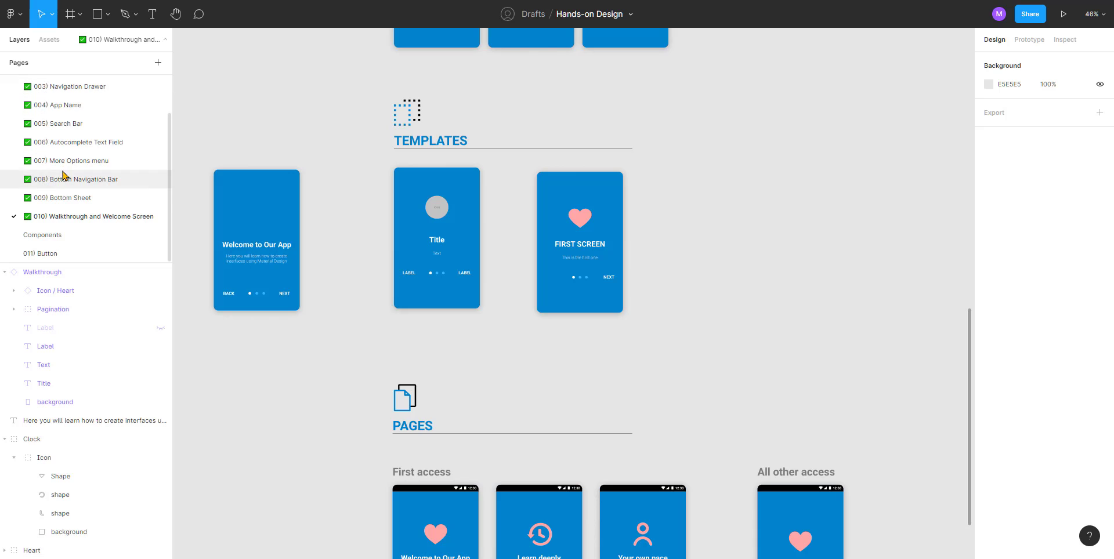
Step: Switch to the Components page and deselect the heart shape
{"action": "left_click", "coordinate": [57, 238]}
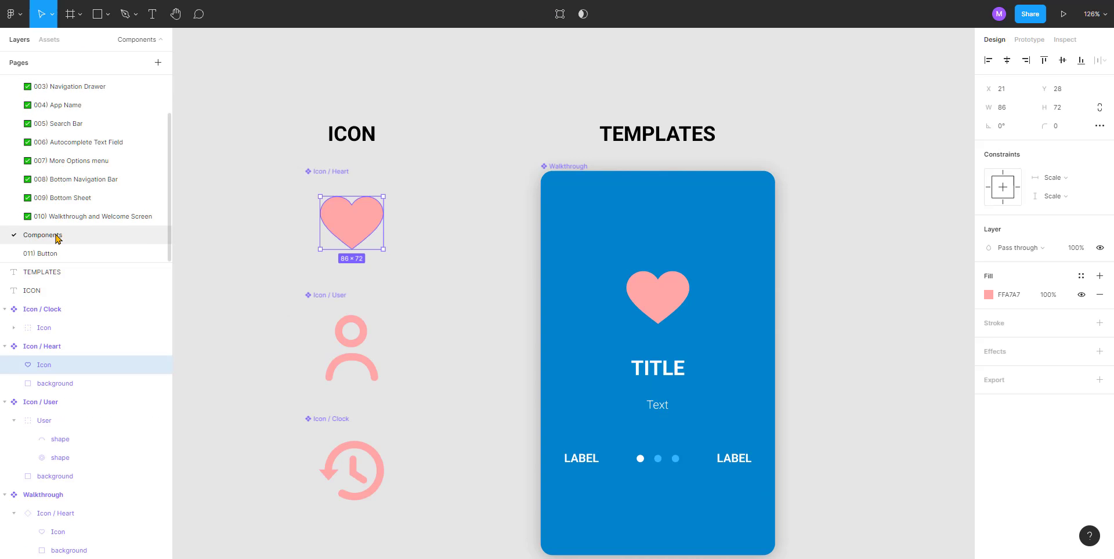
{"action": "left_click", "coordinate": [341, 161]}
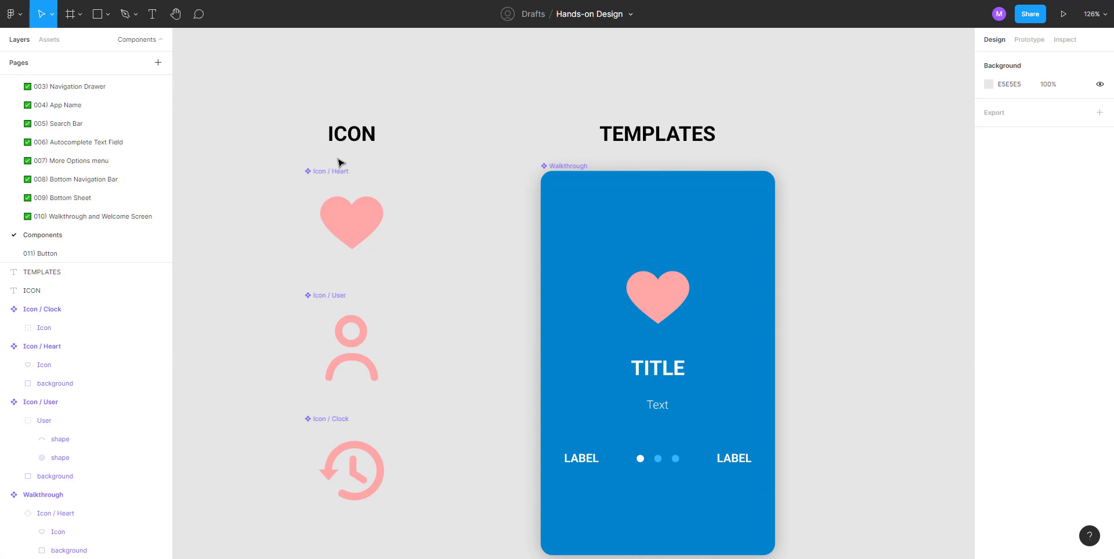
Step: Rename the Walkthrough main component to "Template / Walkthrough", following the naming pattern of the icon components
{"action": "scroll", "coordinate": [318, 178], "scroll_direction": "up", "scroll_amount": 5}
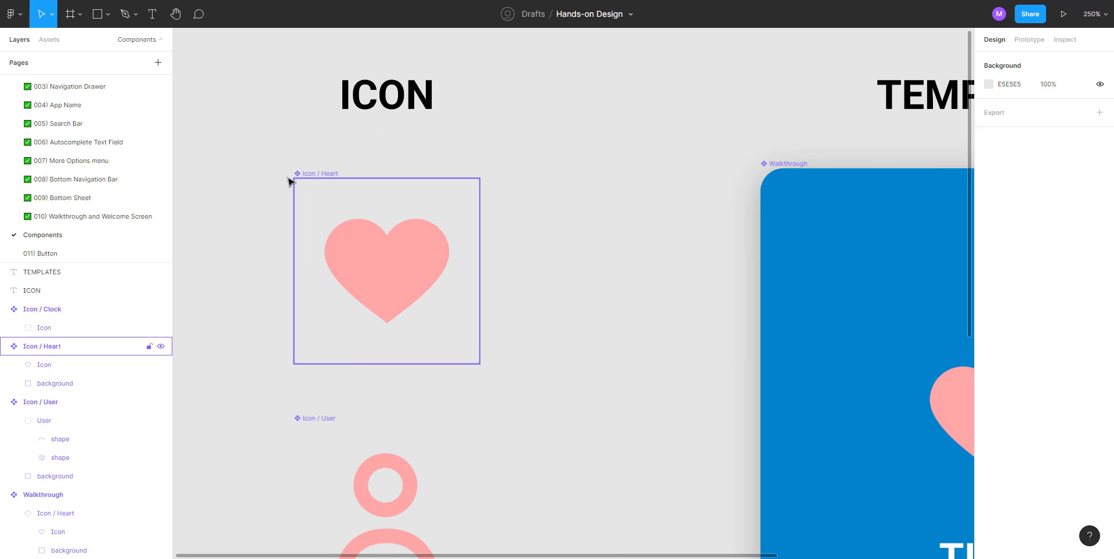
{"action": "scroll", "coordinate": [348, 342], "scroll_direction": "down", "scroll_amount": 2}
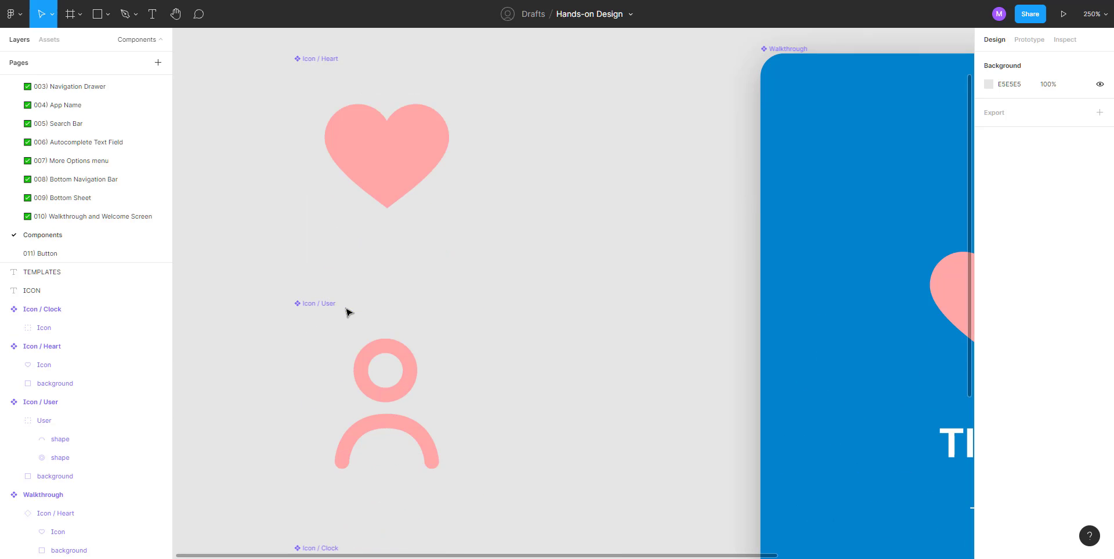
{"action": "scroll", "coordinate": [348, 315], "scroll_direction": "down", "scroll_amount": 5}
{"action": "scroll", "coordinate": [378, 265], "scroll_direction": "up", "scroll_amount": 6}
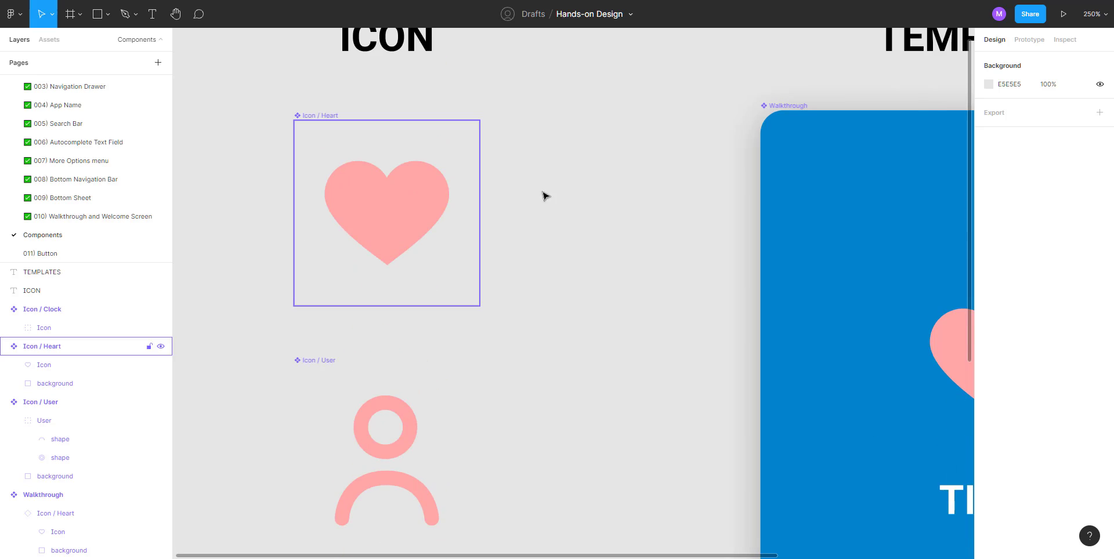
{"action": "left_click_drag", "start_coordinate": [707, 102], "coordinate": [571, 199]}
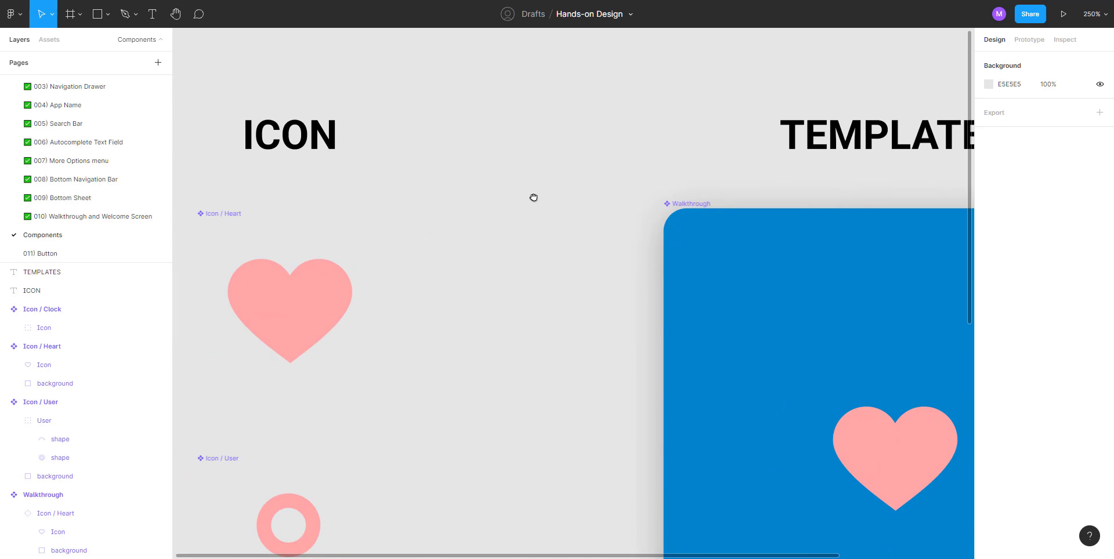
{"action": "scroll", "coordinate": [534, 197], "scroll_direction": "right", "scroll_amount": 3}
{"action": "left_click", "coordinate": [519, 210]}
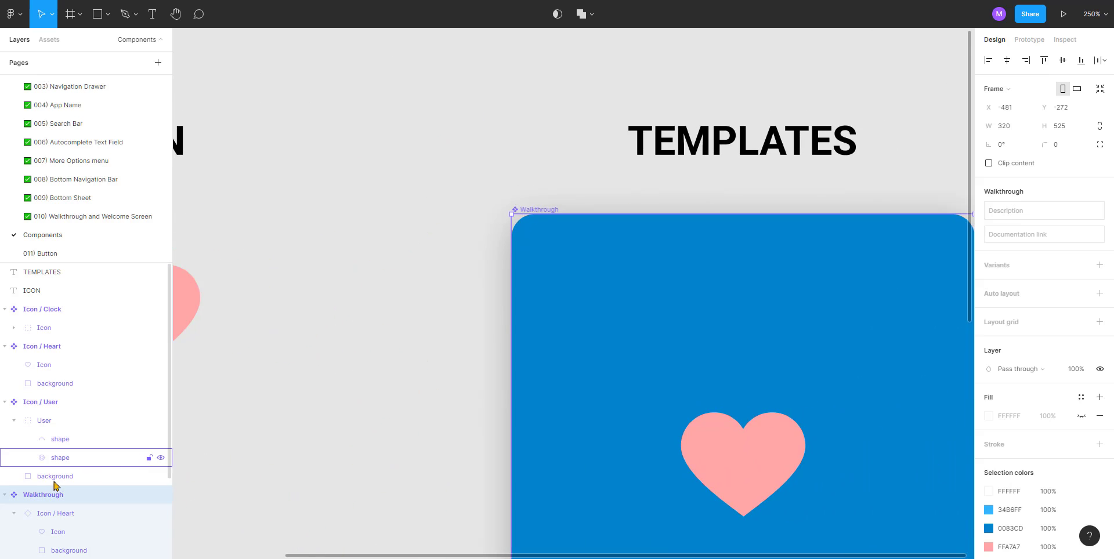
{"action": "double_click", "coordinate": [35, 494]}
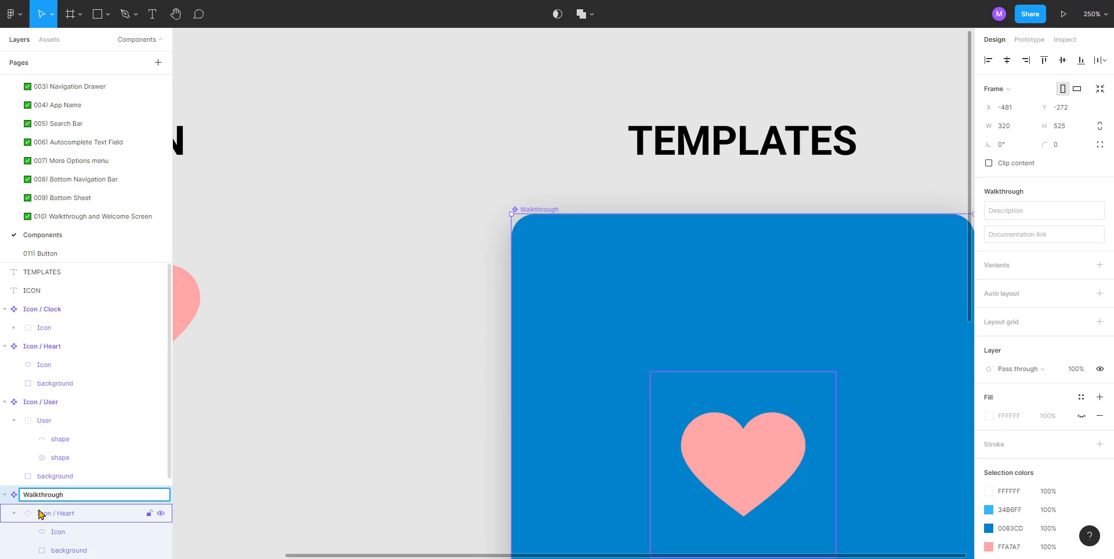
{"action": "type", "text": "tem"}
{"action": "key", "text": "BackSpace"}
{"action": "key", "text": "BackSpace"}
{"action": "key", "text": "BackSpace"}
{"action": "type", "text": "Template /"}
{"action": "key", "text": "Return"}
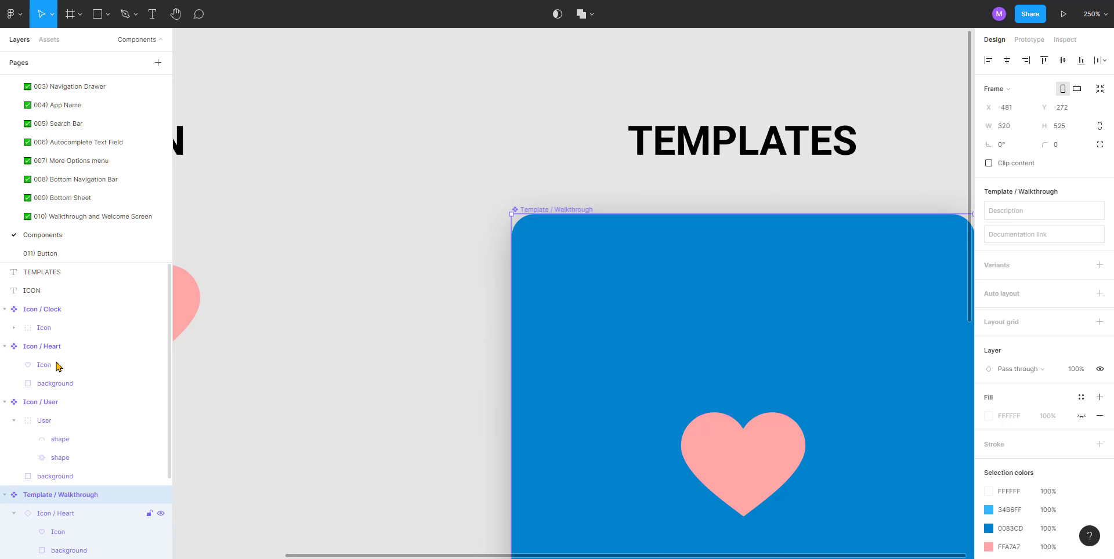
Step: Examine how the local components are grouped into Icon and Template in the assets library, then return to the layer list
{"action": "left_click", "coordinate": [50, 40]}
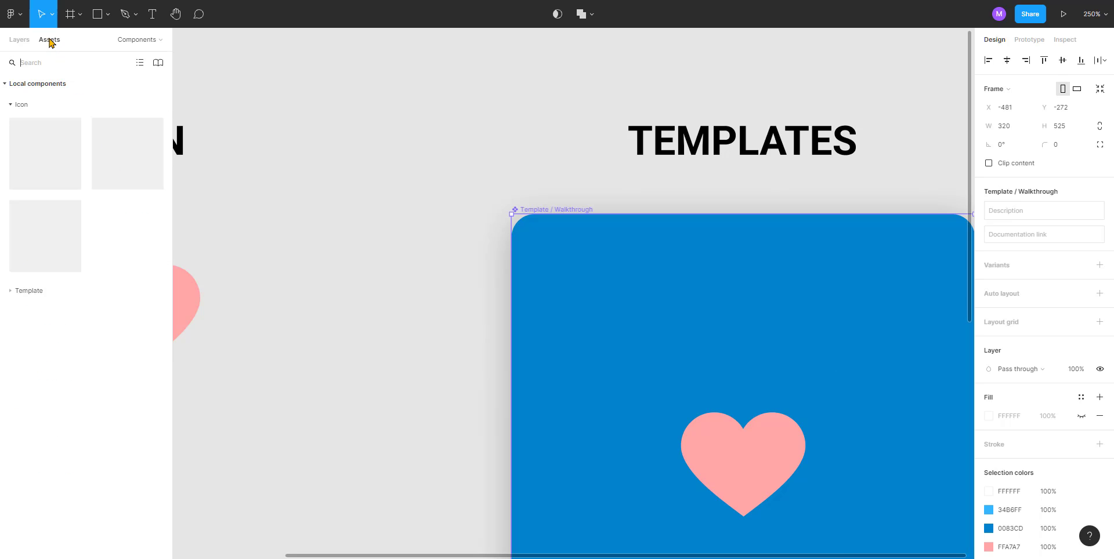
{"action": "left_click", "coordinate": [10, 104]}
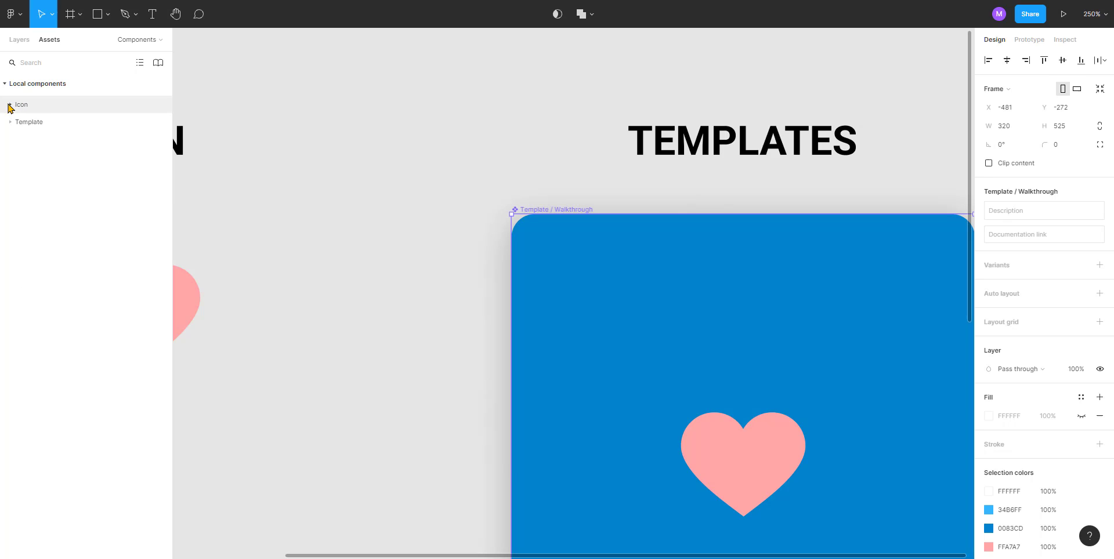
{"action": "key", "text": "Escape"}
{"action": "left_click", "coordinate": [11, 122]}
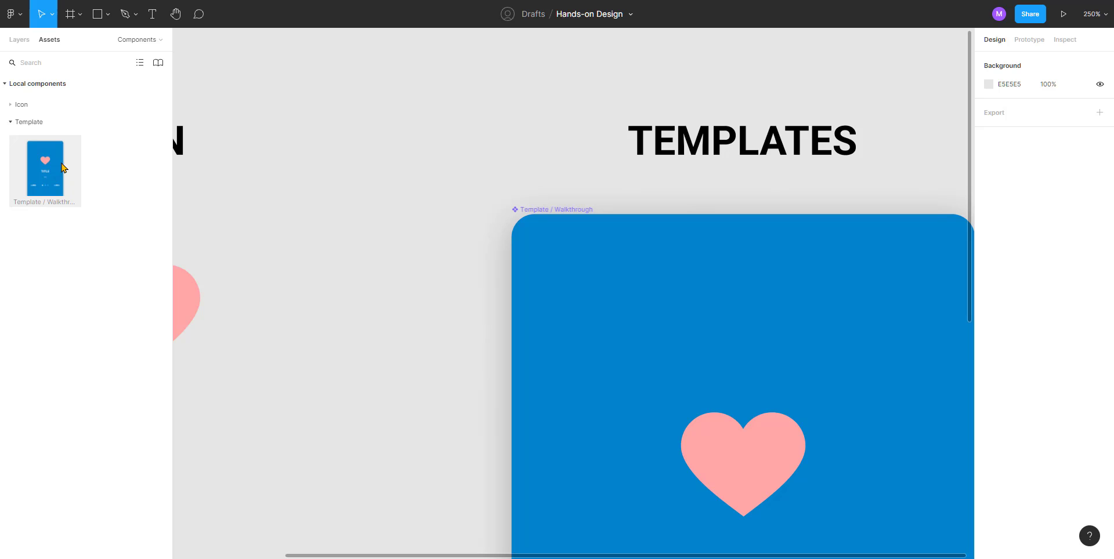
{"action": "left_click", "coordinate": [10, 122]}
{"action": "left_click", "coordinate": [11, 105]}
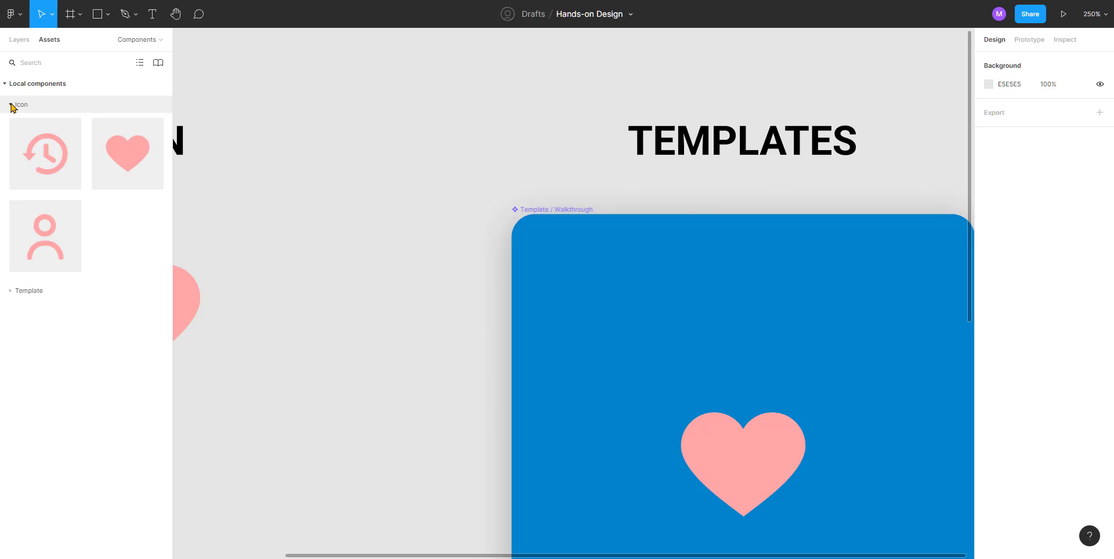
{"action": "left_click", "coordinate": [11, 105]}
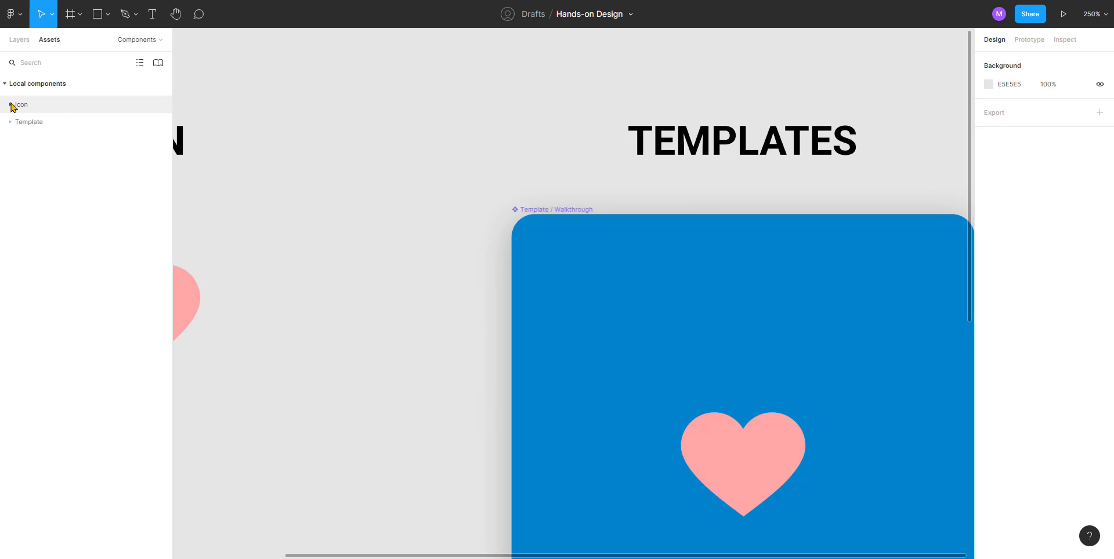
{"action": "left_click", "coordinate": [23, 39]}
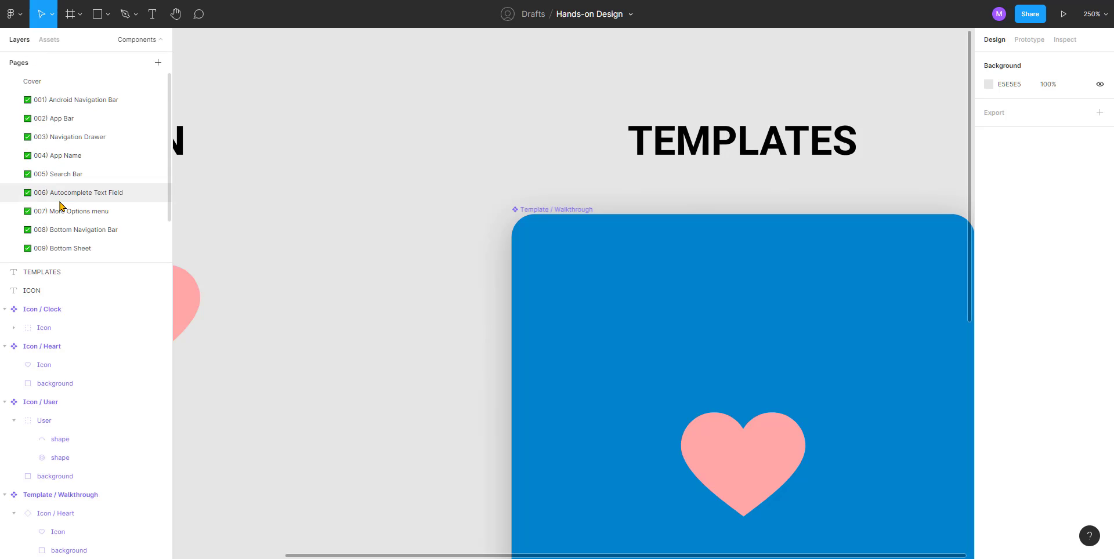
Step: View the navigation bar molecule on the 001) Android Navigation Bar page and return to the Components page
{"action": "left_click", "coordinate": [74, 100]}
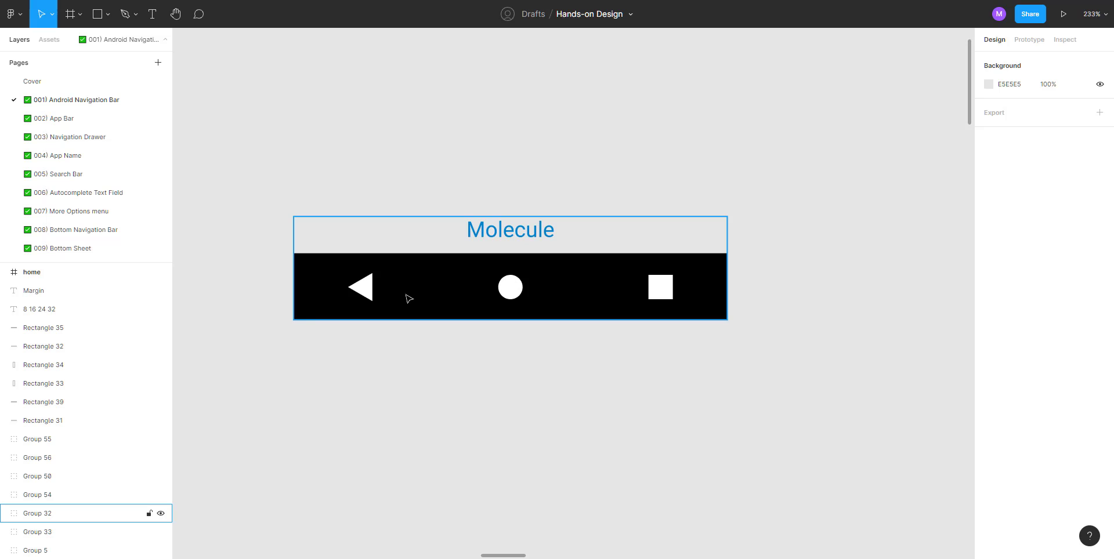
{"action": "scroll", "coordinate": [95, 226], "scroll_direction": "down", "scroll_amount": 2}
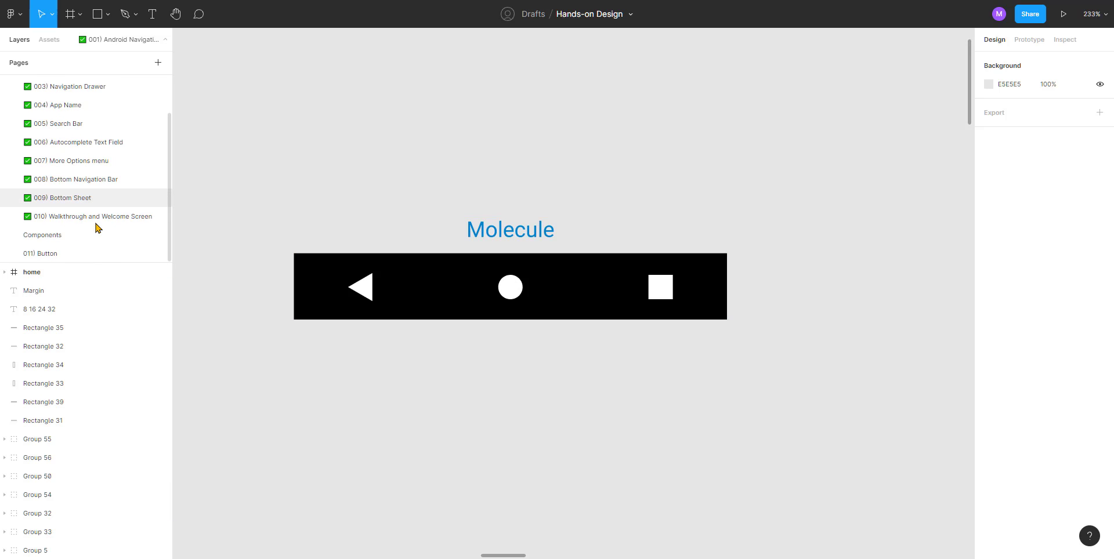
{"action": "left_click", "coordinate": [62, 236]}
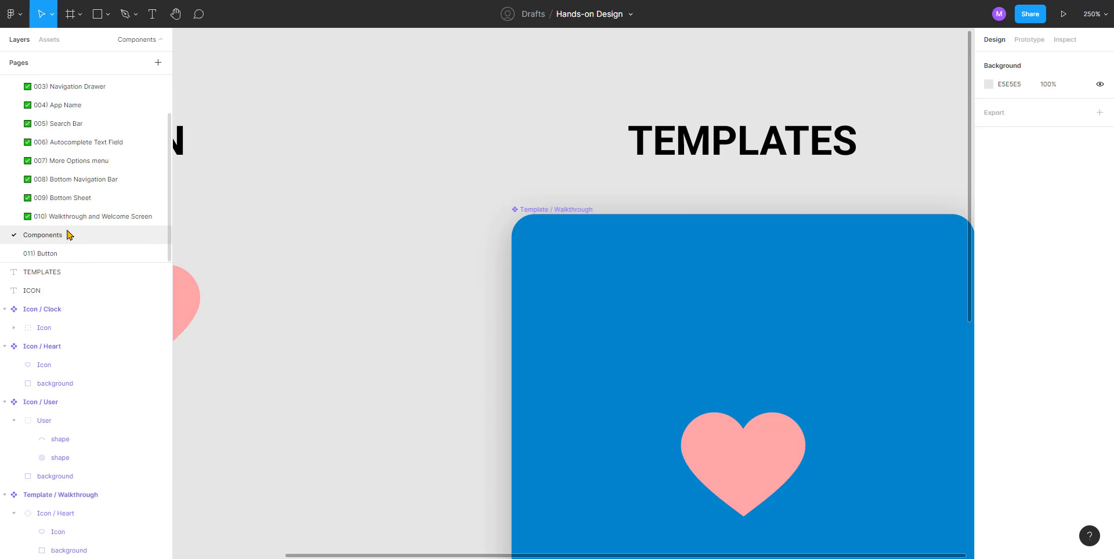
Step: On the 010) Walkthrough and Welcome Screen page, delete the extra "Welcome to Our App" template without an icon beside the Templates section
{"action": "left_click", "coordinate": [72, 216]}
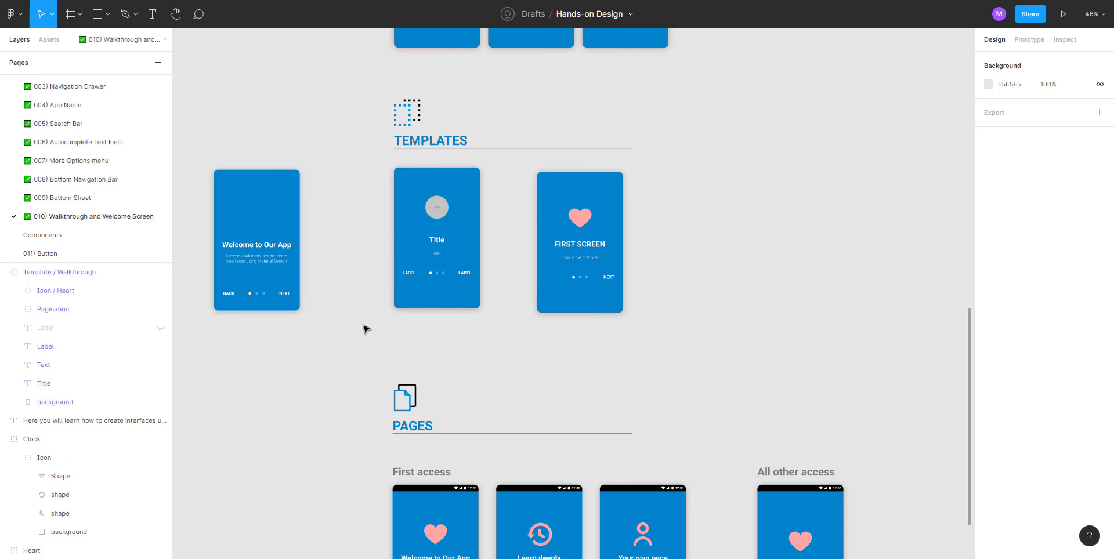
{"action": "scroll", "coordinate": [365, 325], "scroll_direction": "left", "scroll_amount": 2}
{"action": "scroll", "coordinate": [485, 238], "scroll_direction": "up", "scroll_amount": 3}
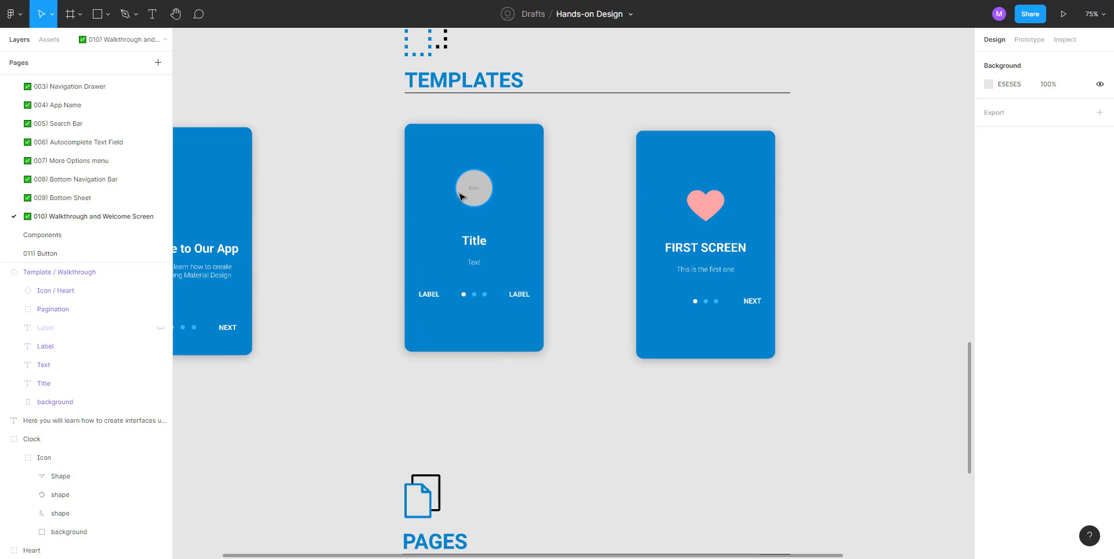
{"action": "scroll", "coordinate": [469, 230], "scroll_direction": "down", "scroll_amount": 3}
{"action": "scroll", "coordinate": [469, 231], "scroll_direction": "down", "scroll_amount": 3}
{"action": "left_click_drag", "start_coordinate": [385, 301], "coordinate": [444, 323]}
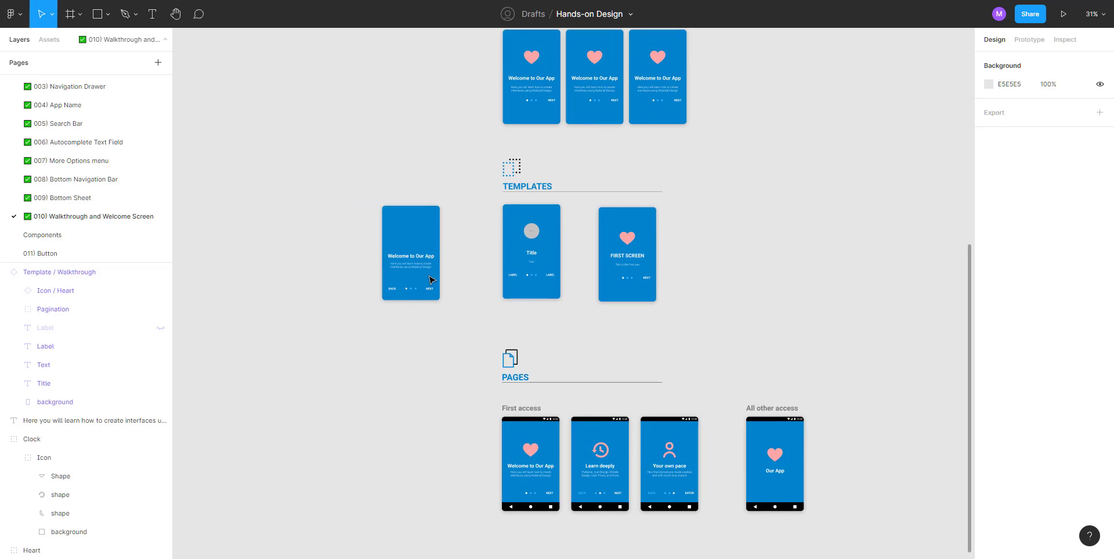
{"action": "left_click", "coordinate": [427, 257]}
{"action": "left_click_drag", "start_coordinate": [337, 179], "coordinate": [454, 343]}
{"action": "key", "text": "Delete"}
Step: Reset all overrides on the "FIRST SCREEN" Walkthrough instance in the Templates section
{"action": "scroll", "coordinate": [731, 261], "scroll_direction": "down", "scroll_amount": 1}
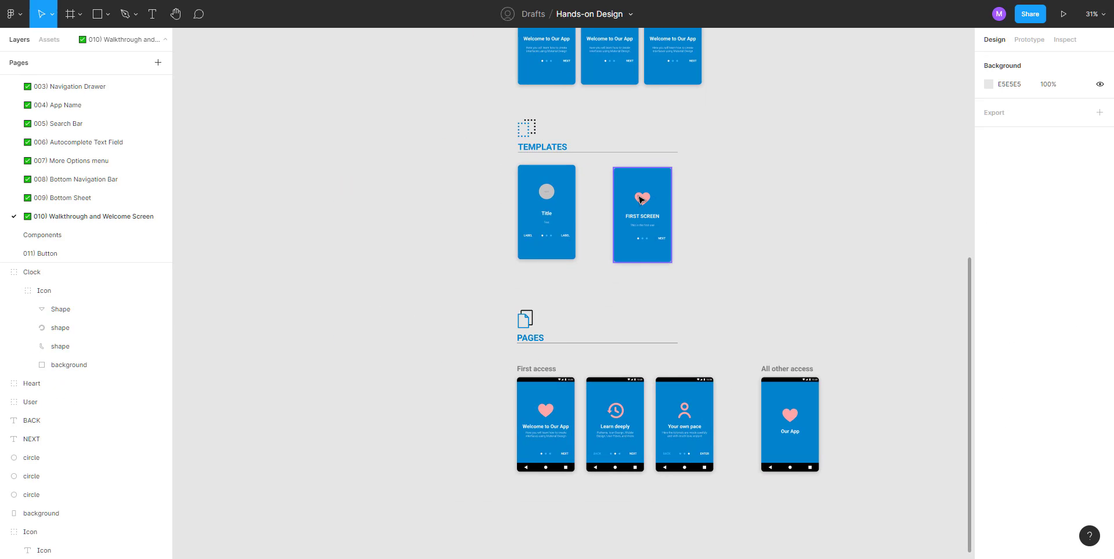
{"action": "left_click", "coordinate": [642, 214]}
{"action": "left_click", "coordinate": [1100, 191]}
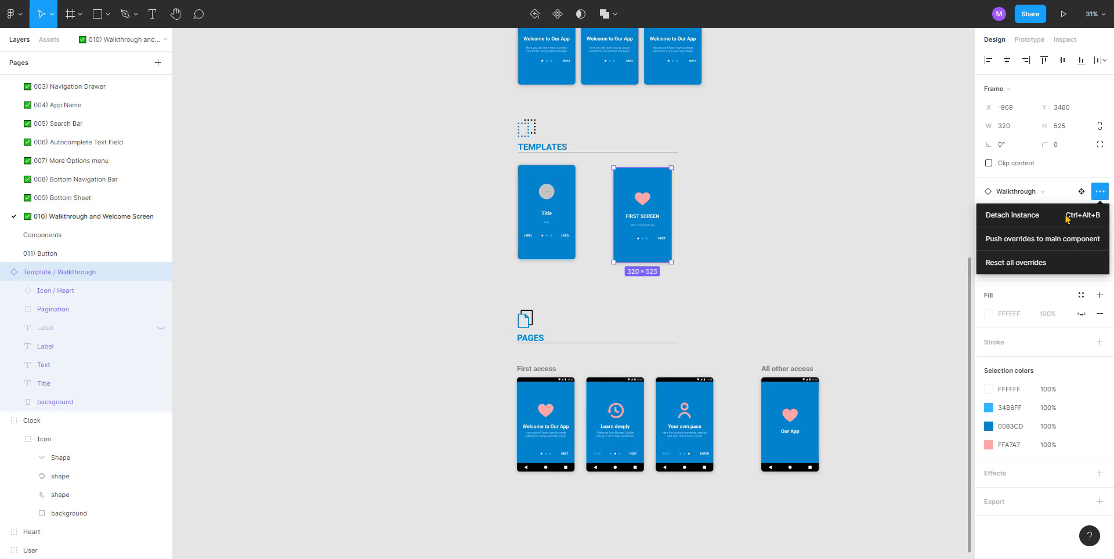
{"action": "left_click", "coordinate": [1013, 259]}
{"action": "left_click", "coordinate": [770, 217]}
Step: Move the Walkthrough instance down to the Pages section, just before the first screen under First access, and deselect it
{"action": "scroll", "coordinate": [754, 221], "scroll_direction": "down", "scroll_amount": 1}
{"action": "scroll", "coordinate": [755, 220], "scroll_direction": "left", "scroll_amount": 1}
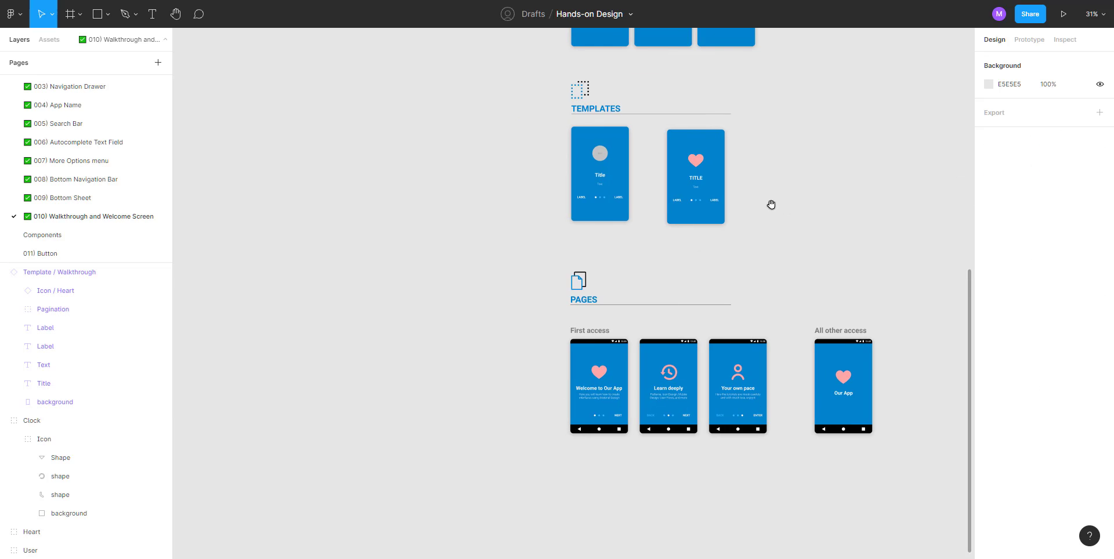
{"action": "left_click_drag", "start_coordinate": [690, 179], "coordinate": [508, 391]}
{"action": "scroll", "coordinate": [519, 374], "scroll_direction": "up", "scroll_amount": 5, "text": "ctrl"}
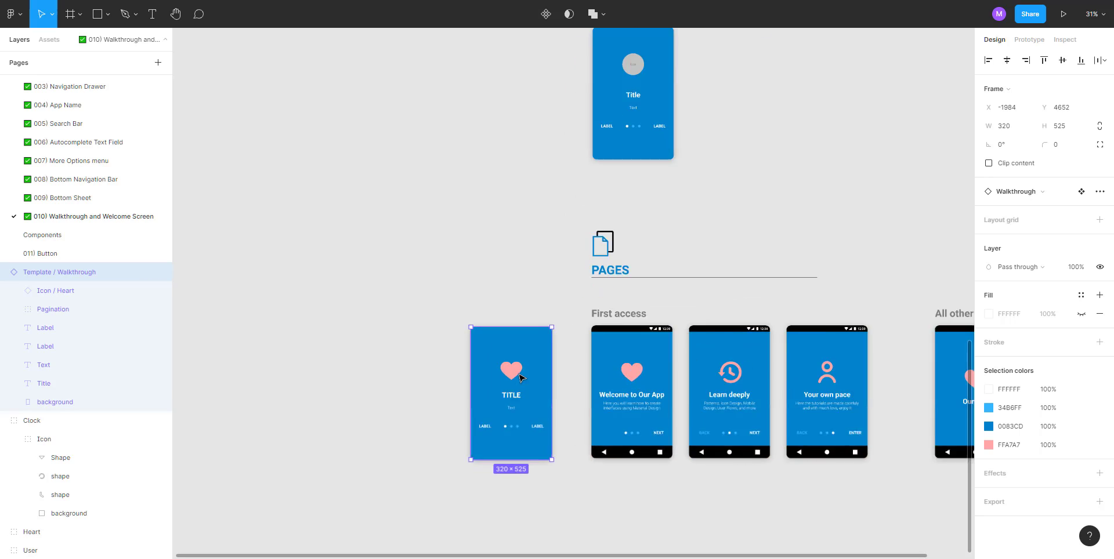
{"action": "left_click_drag", "start_coordinate": [535, 251], "coordinate": [523, 143]}
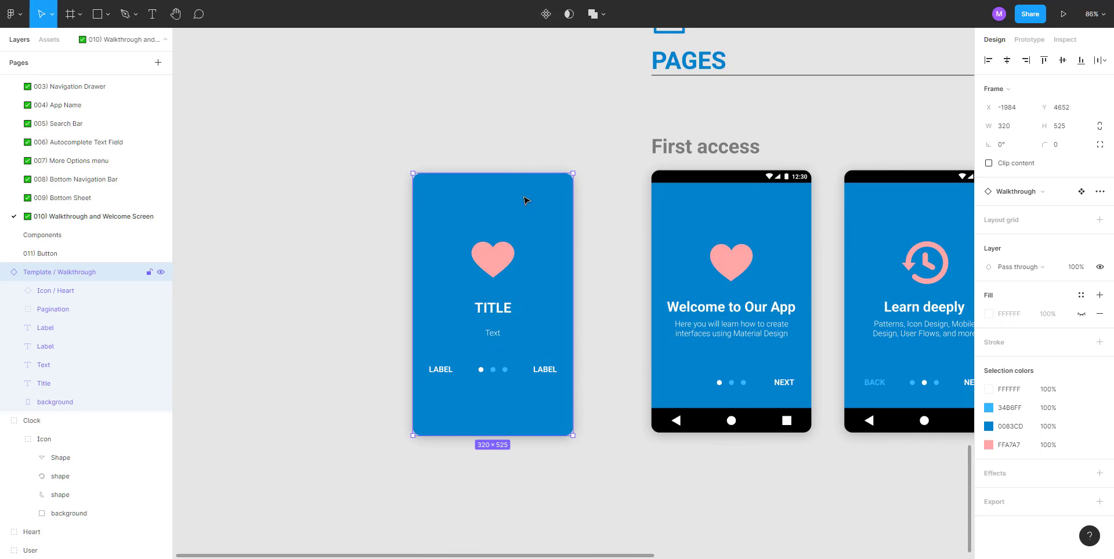
{"action": "left_click", "coordinate": [312, 230]}
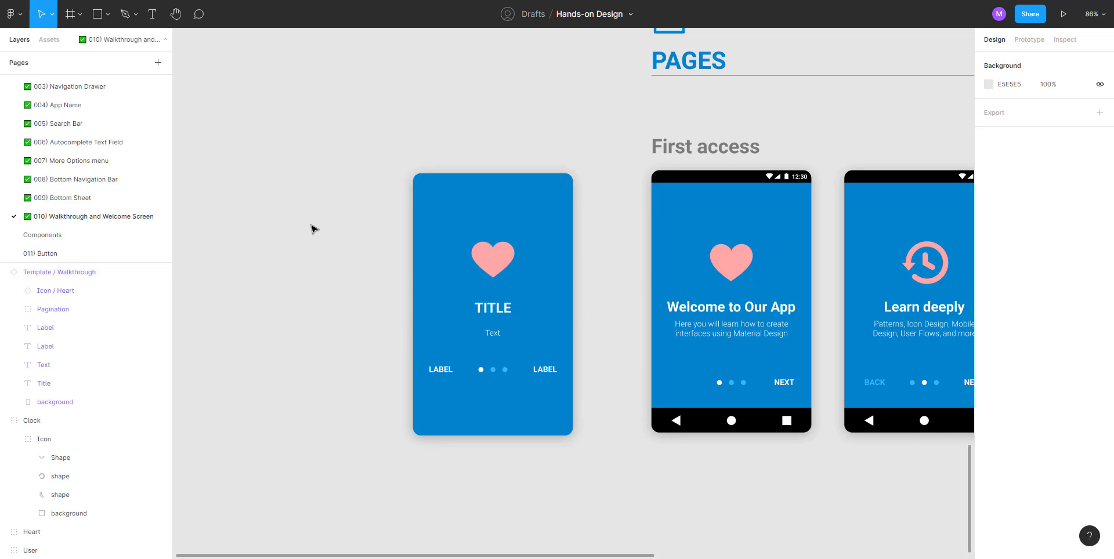
Step: Select and copy the status bar group from the "Welcome to Our App" screen under First access
{"action": "left_click_drag", "start_coordinate": [518, 124], "coordinate": [451, 127]}
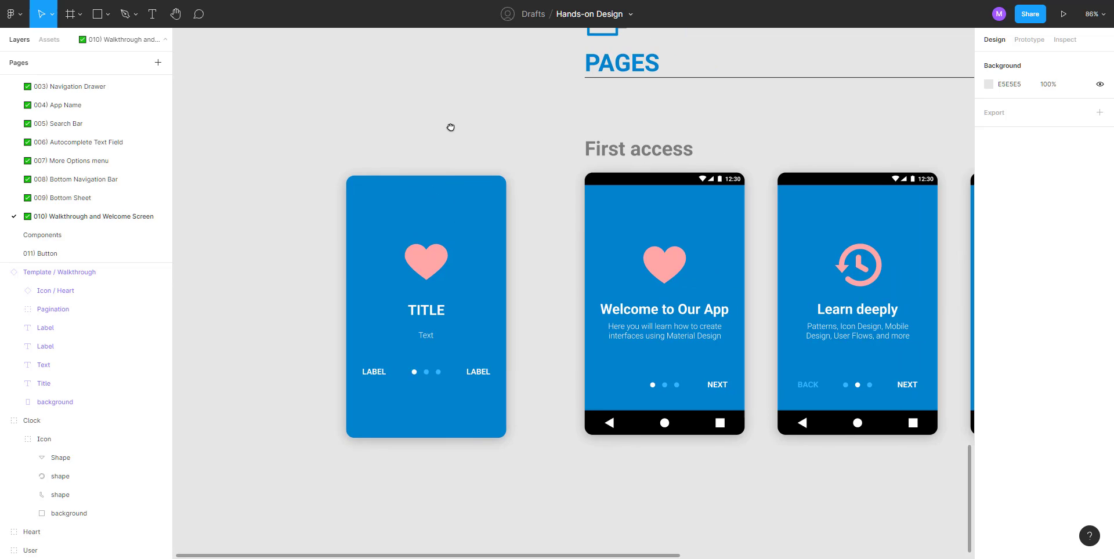
{"action": "scroll", "coordinate": [615, 184], "scroll_direction": "up", "scroll_amount": 2}
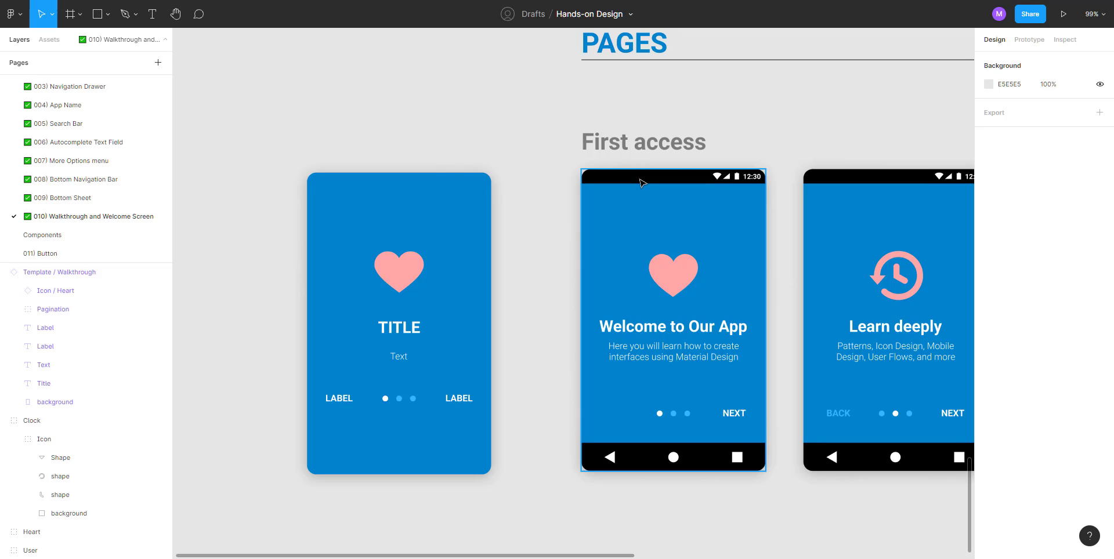
{"action": "double_click", "coordinate": [605, 181]}
{"action": "double_click", "coordinate": [605, 182]}
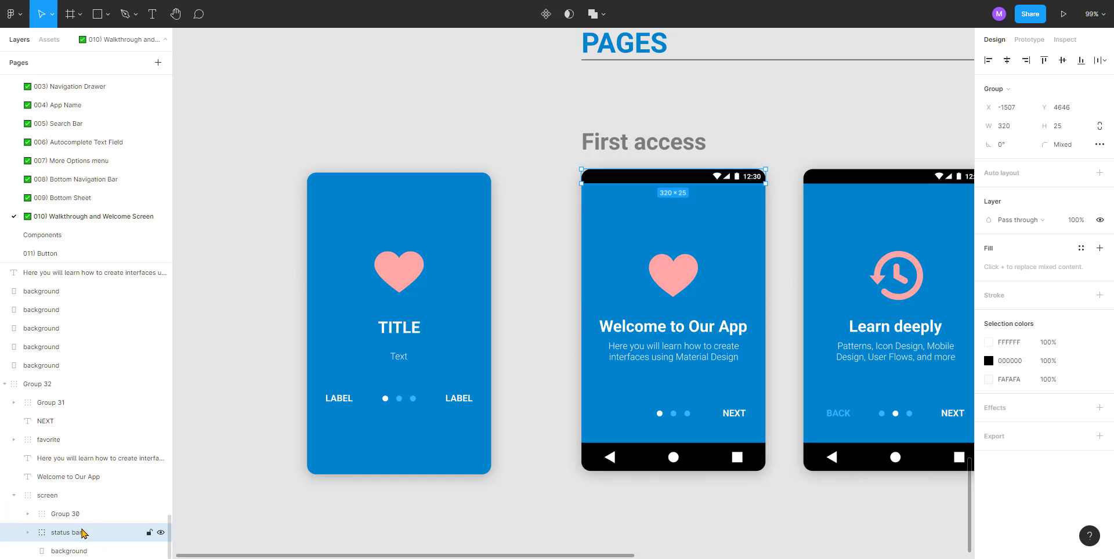
Step: On the Components page, paste the status bar into the Template / Walkthrough component directly above its background layer
{"action": "left_click", "coordinate": [72, 236]}
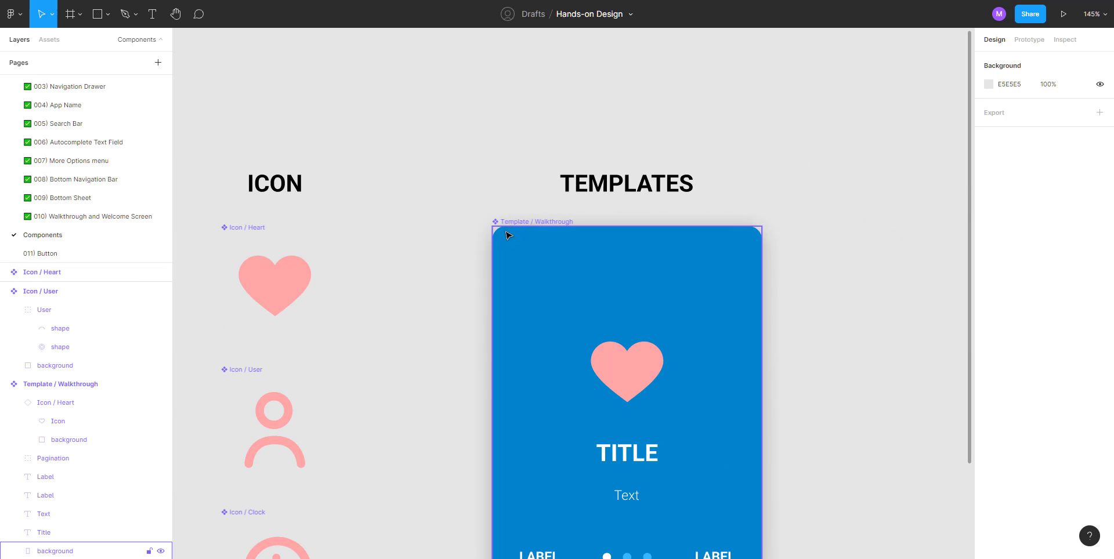
{"action": "left_click", "coordinate": [506, 238], "text": "ctrl"}
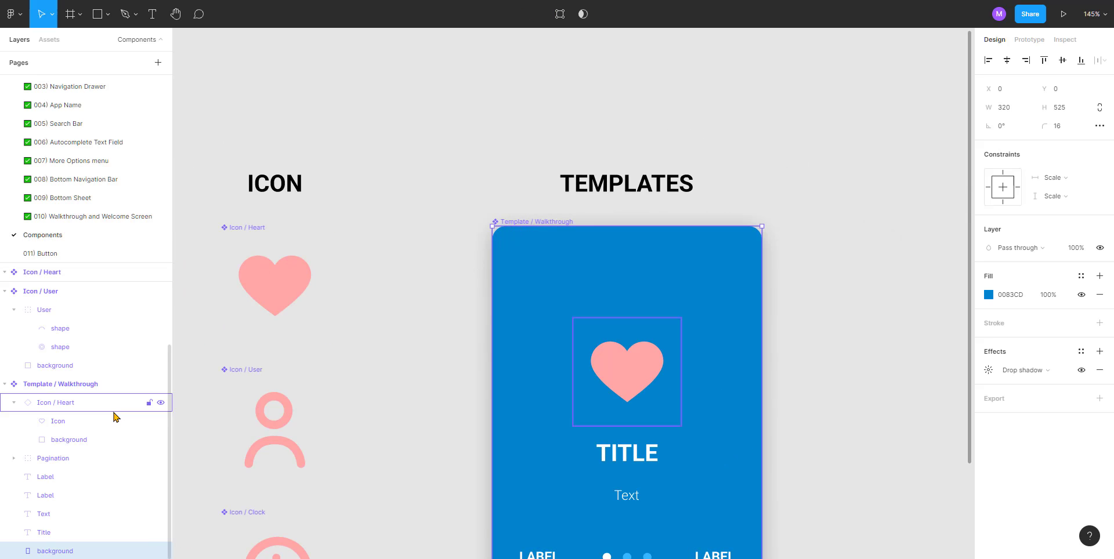
{"action": "scroll", "coordinate": [67, 531], "scroll_direction": "up", "scroll_amount": 3}
{"action": "scroll", "coordinate": [67, 534], "scroll_direction": "down", "scroll_amount": 3}
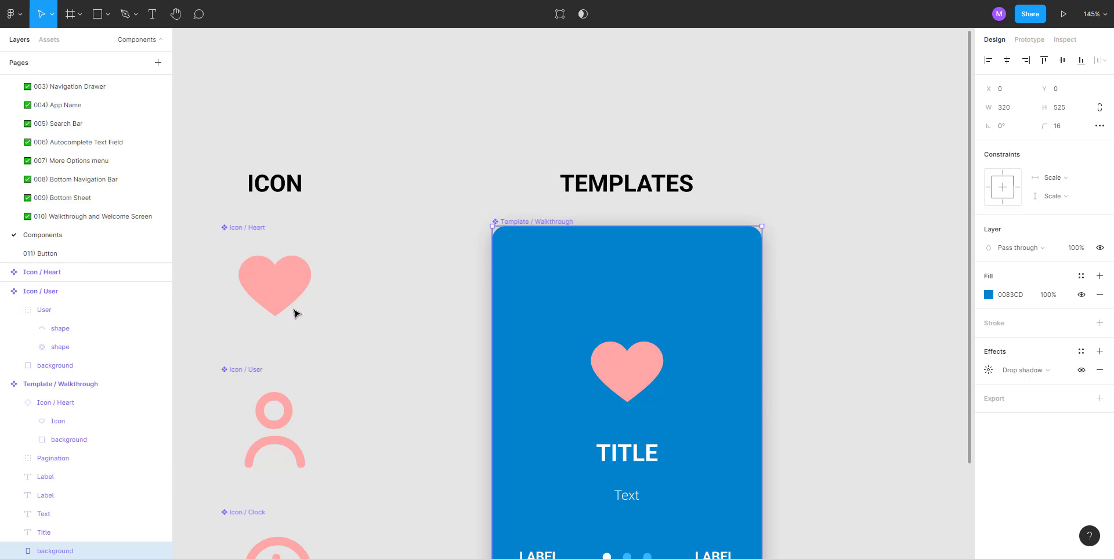
{"action": "left_click", "coordinate": [52, 535]}
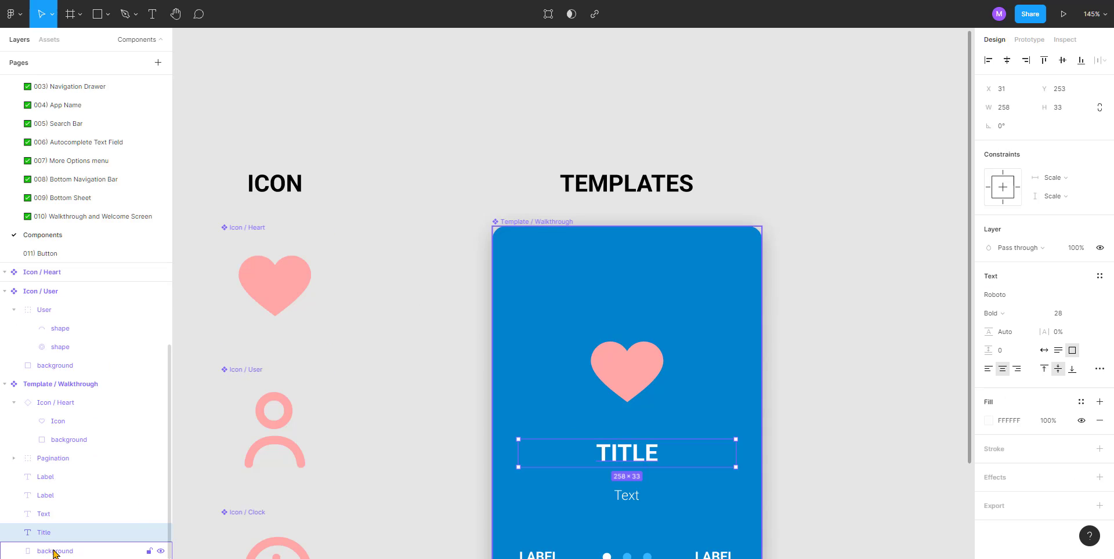
{"action": "left_click", "coordinate": [53, 551]}
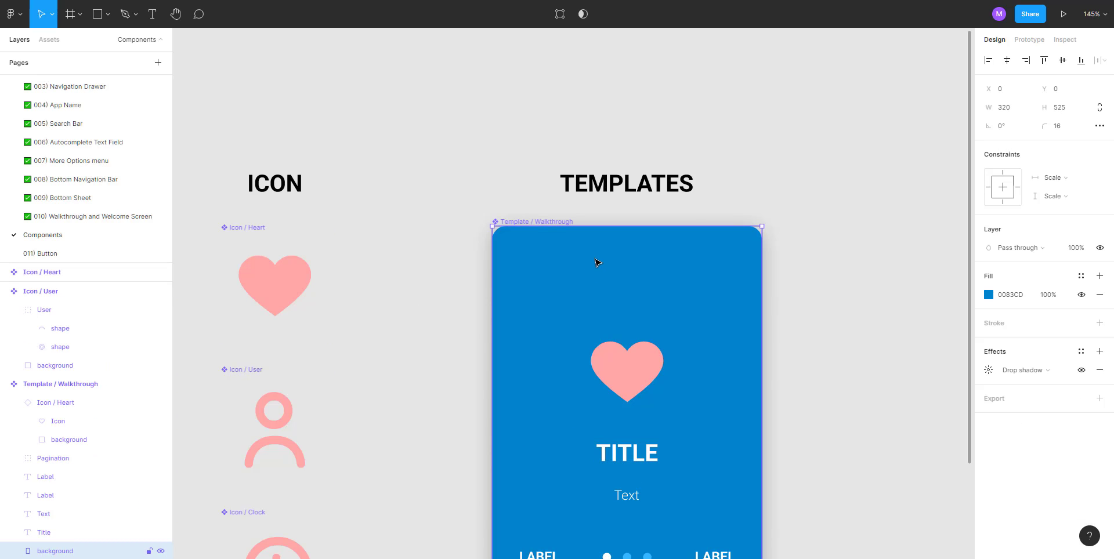
{"action": "key", "text": "ctrl+v"}
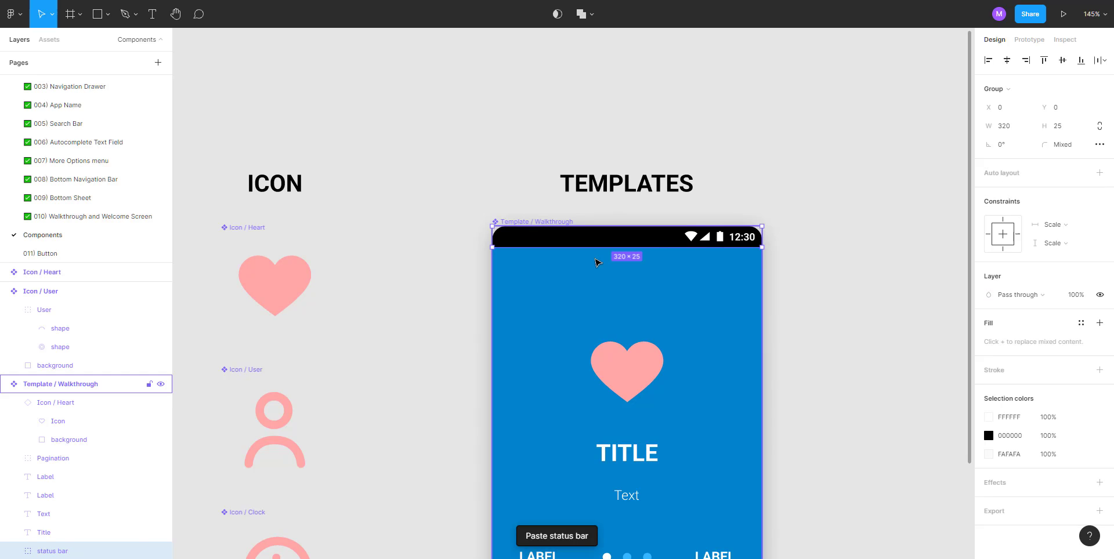
{"action": "scroll", "coordinate": [728, 238], "scroll_direction": "up", "scroll_amount": 5}
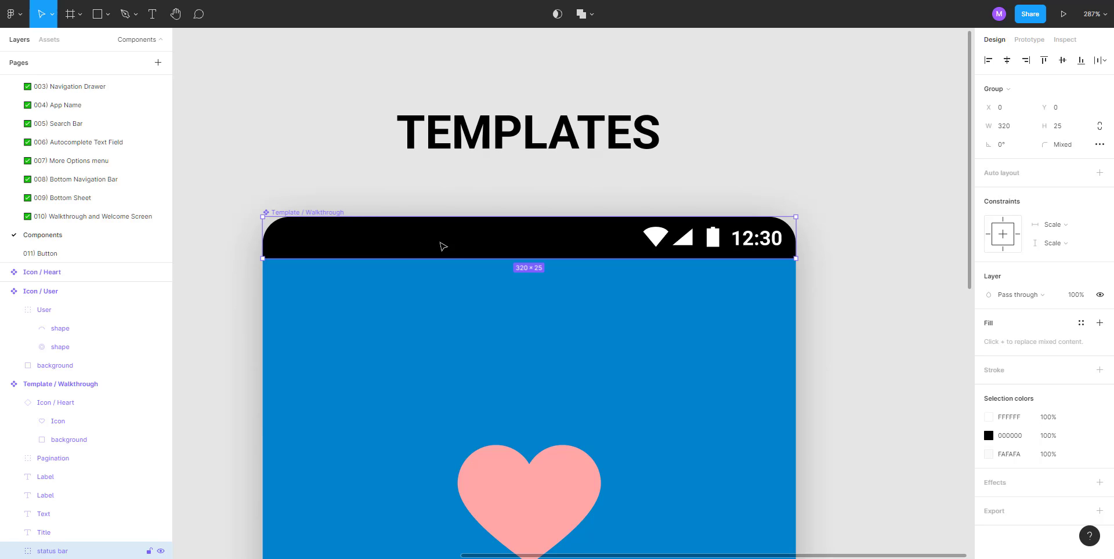
Step: Examine the status bar, pagination group and heart icon inside the Template / Walkthrough component
{"action": "scroll", "coordinate": [540, 462], "scroll_direction": "down", "scroll_amount": 1}
{"action": "scroll", "coordinate": [524, 448], "scroll_direction": "down", "scroll_amount": 5, "text": "ctrl"}
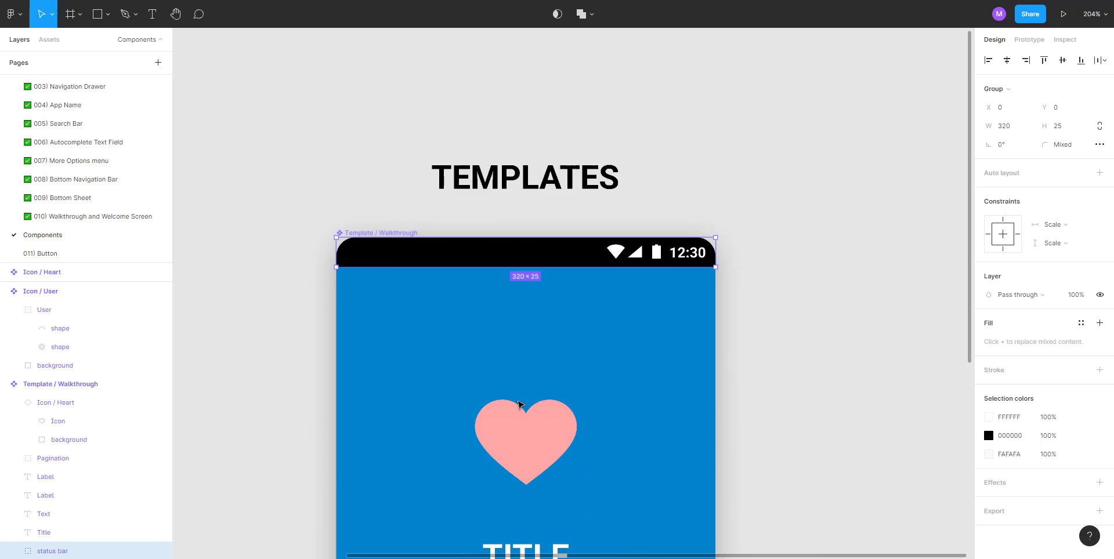
{"action": "left_click", "coordinate": [524, 448]}
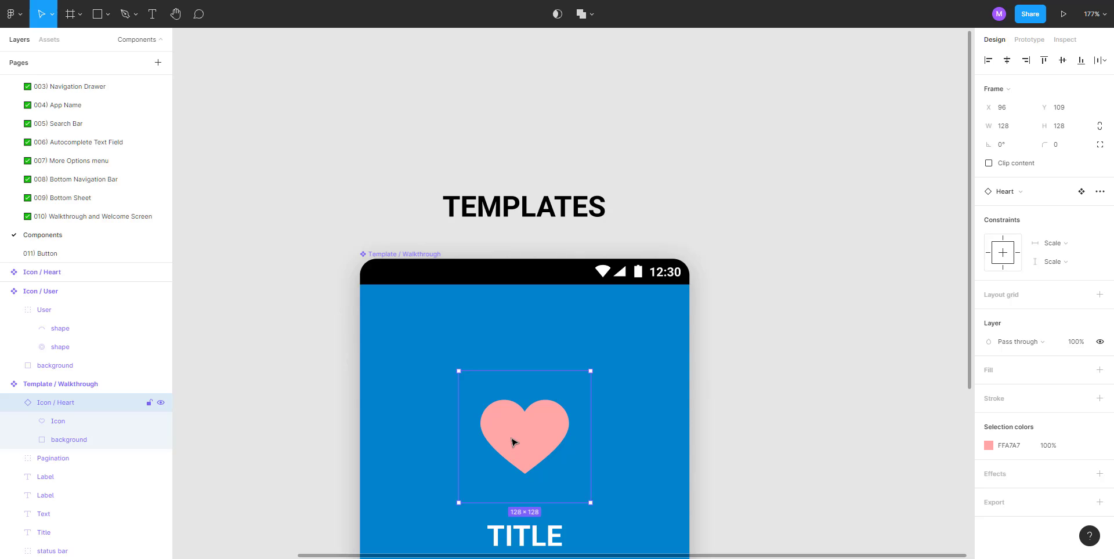
{"action": "left_click", "coordinate": [472, 278]}
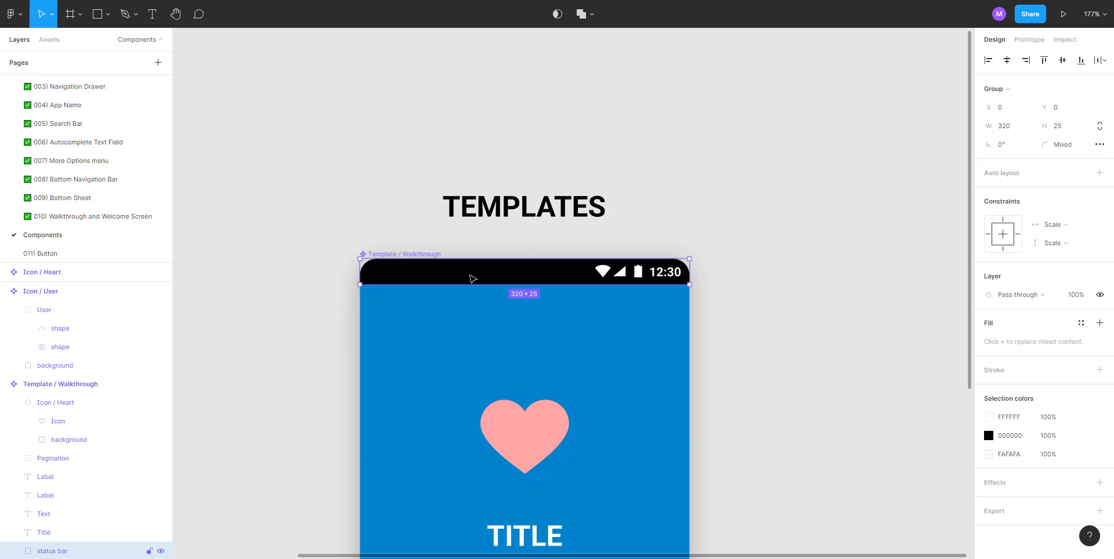
{"action": "scroll", "coordinate": [467, 278], "scroll_direction": "down", "scroll_amount": 5}
{"action": "left_click", "coordinate": [435, 364]}
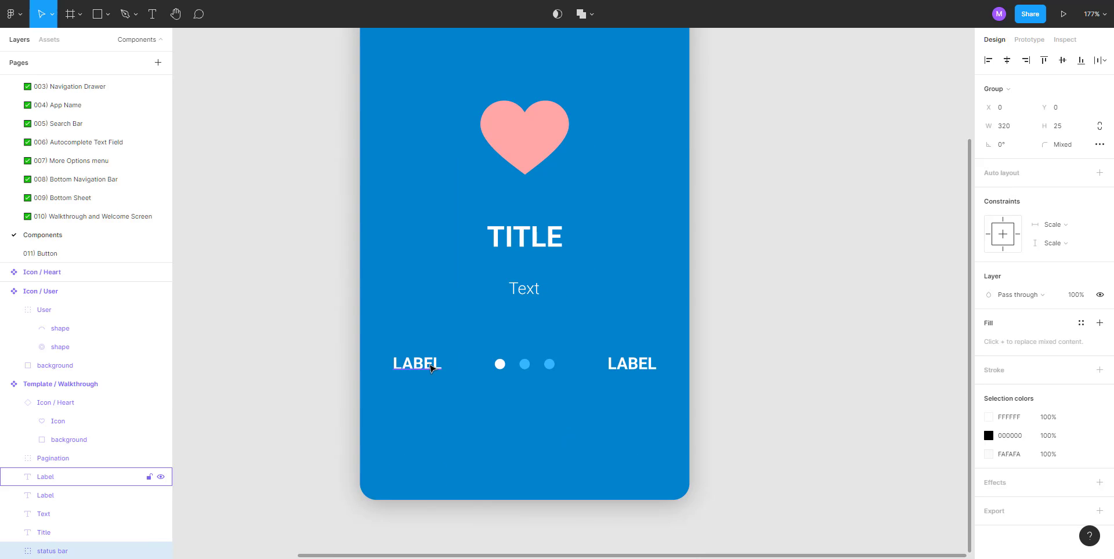
{"action": "left_click", "coordinate": [506, 368]}
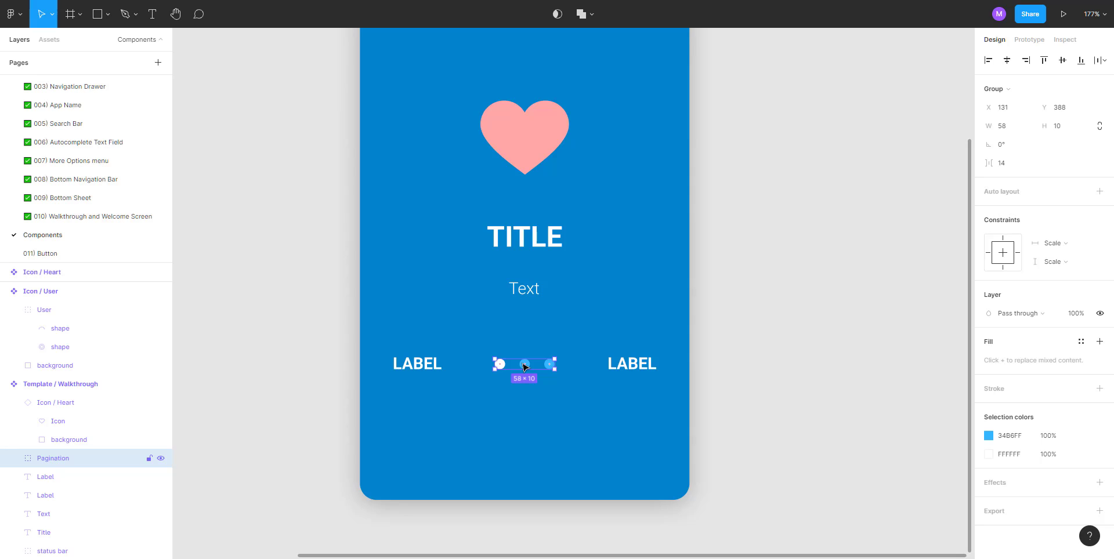
{"action": "scroll", "coordinate": [523, 366], "scroll_direction": "up", "scroll_amount": 3}
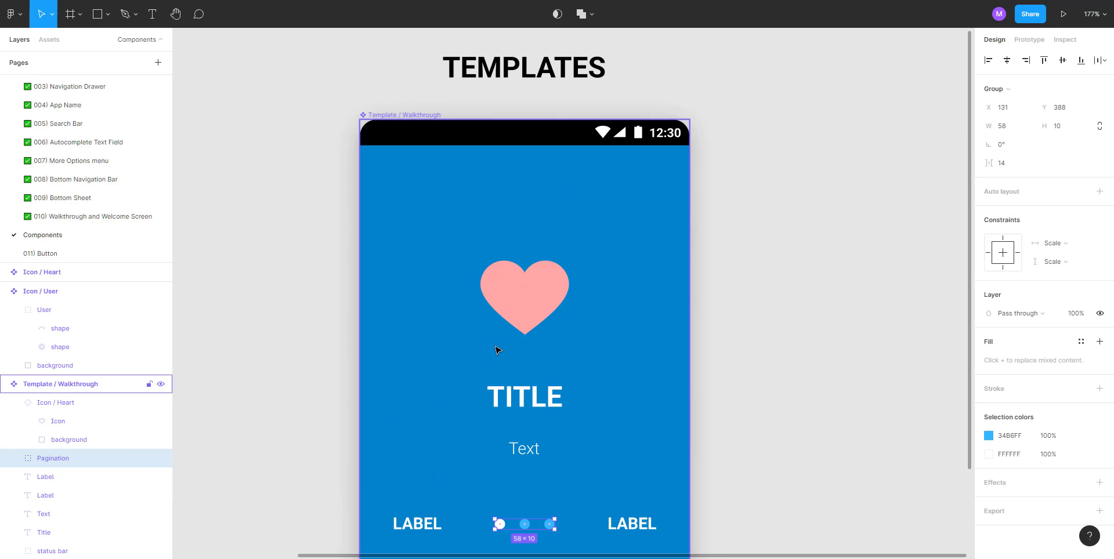
{"action": "left_click", "coordinate": [547, 292]}
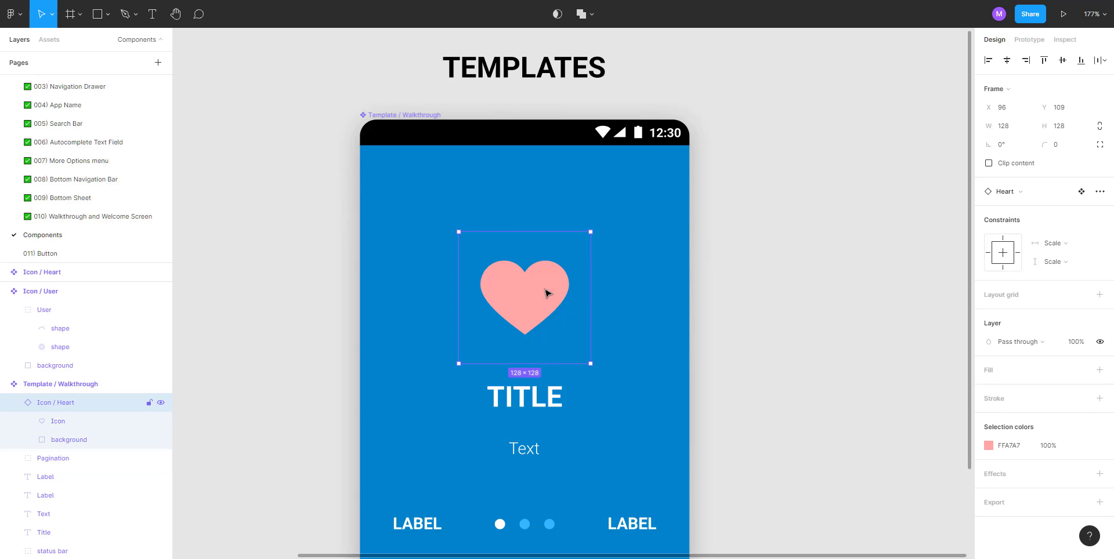
Step: On the 010) Walkthrough and Welcome Screen page, examine how the navigation bars of the First access screens are grouped
{"action": "left_click", "coordinate": [67, 216]}
{"action": "scroll", "coordinate": [596, 296], "scroll_direction": "down", "scroll_amount": 1}
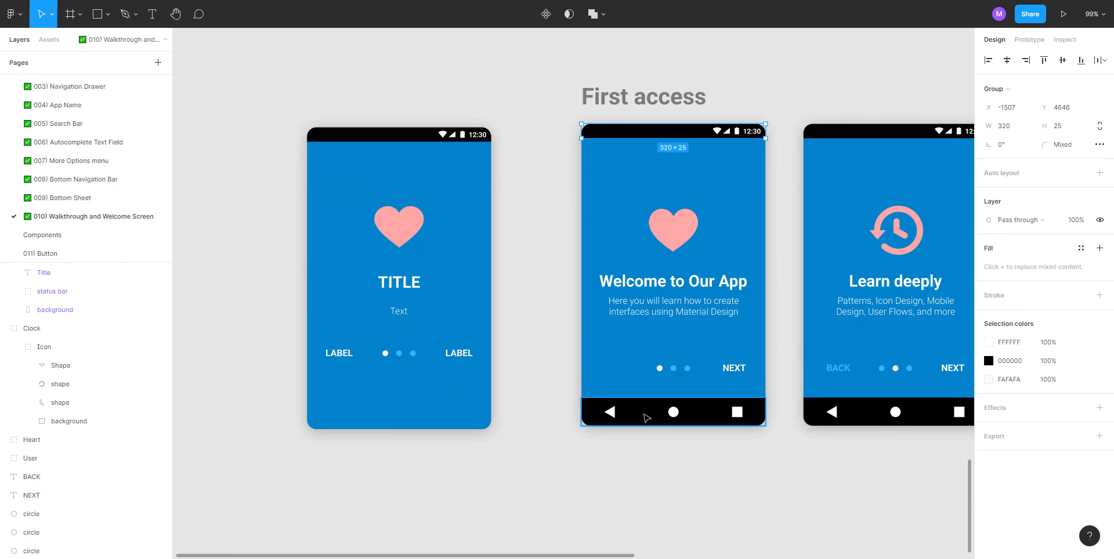
{"action": "double_click", "coordinate": [646, 417]}
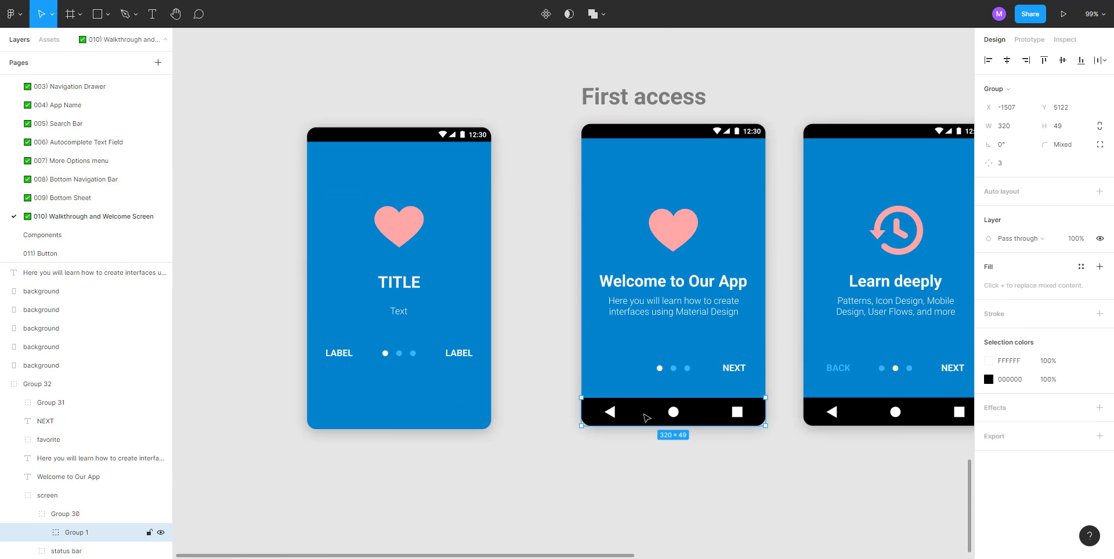
{"action": "double_click", "coordinate": [861, 418]}
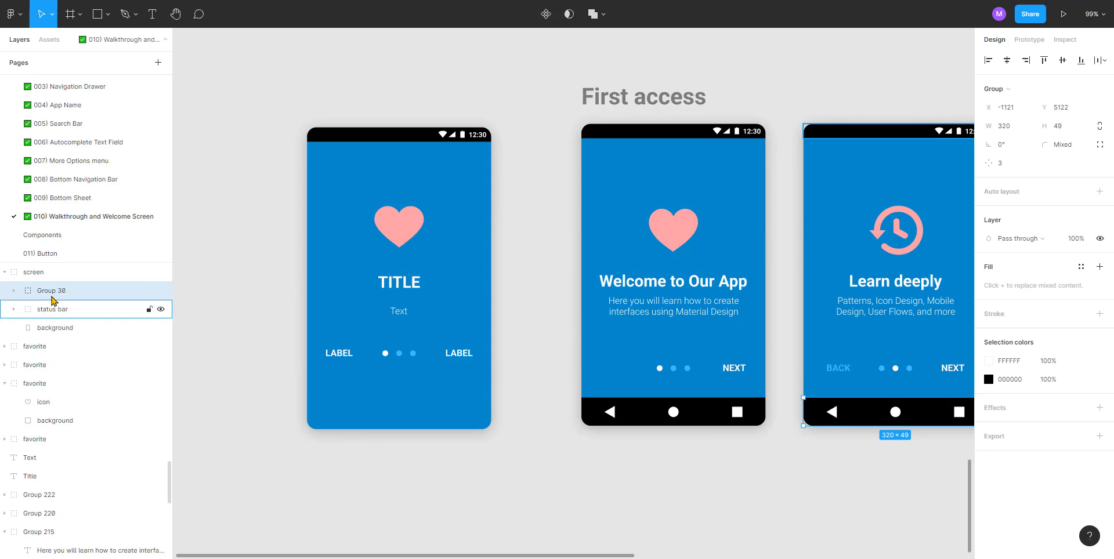
{"action": "left_click", "coordinate": [19, 291]}
{"action": "scroll", "coordinate": [264, 339], "scroll_direction": "down", "scroll_amount": 5}
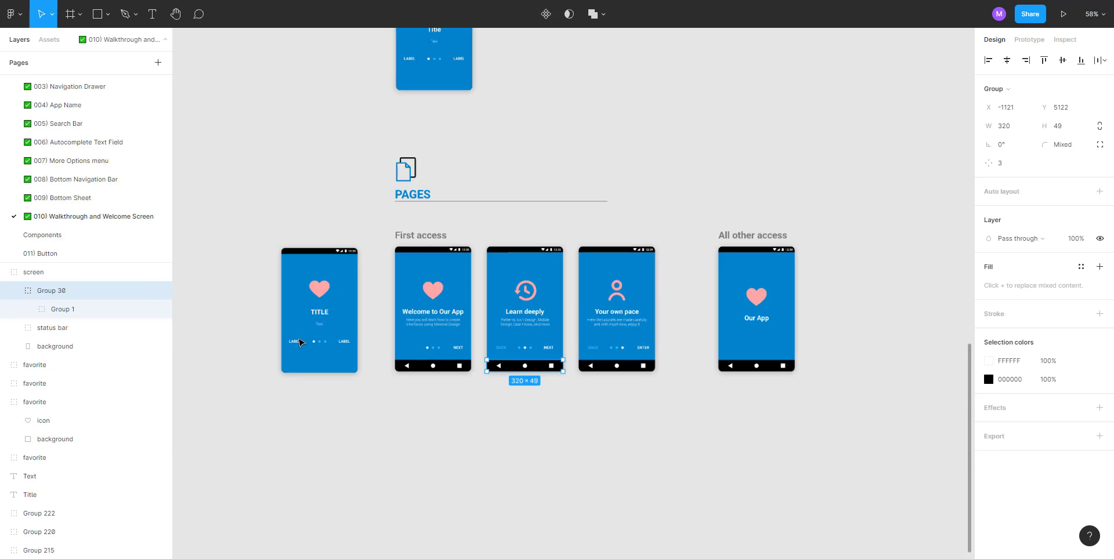
{"action": "scroll", "coordinate": [365, 343], "scroll_direction": "up", "scroll_amount": 10}
{"action": "scroll", "coordinate": [363, 345], "scroll_direction": "down", "scroll_amount": 15}
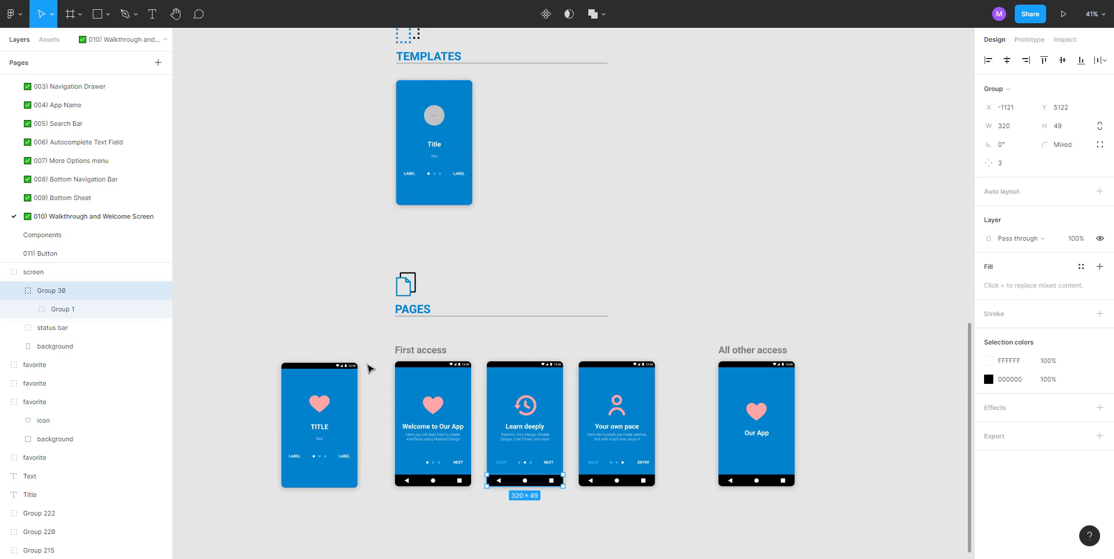
{"action": "scroll", "coordinate": [369, 369], "scroll_direction": "down", "scroll_amount": 3}
{"action": "left_click", "coordinate": [375, 433]}
{"action": "scroll", "coordinate": [426, 372], "scroll_direction": "up", "scroll_amount": 3}
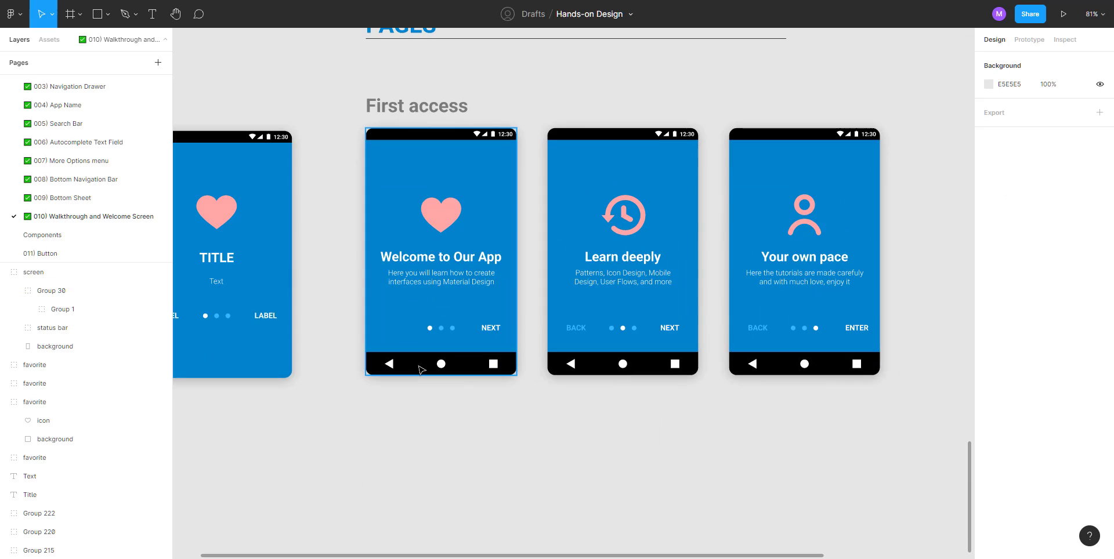
{"action": "left_click", "coordinate": [422, 370]}
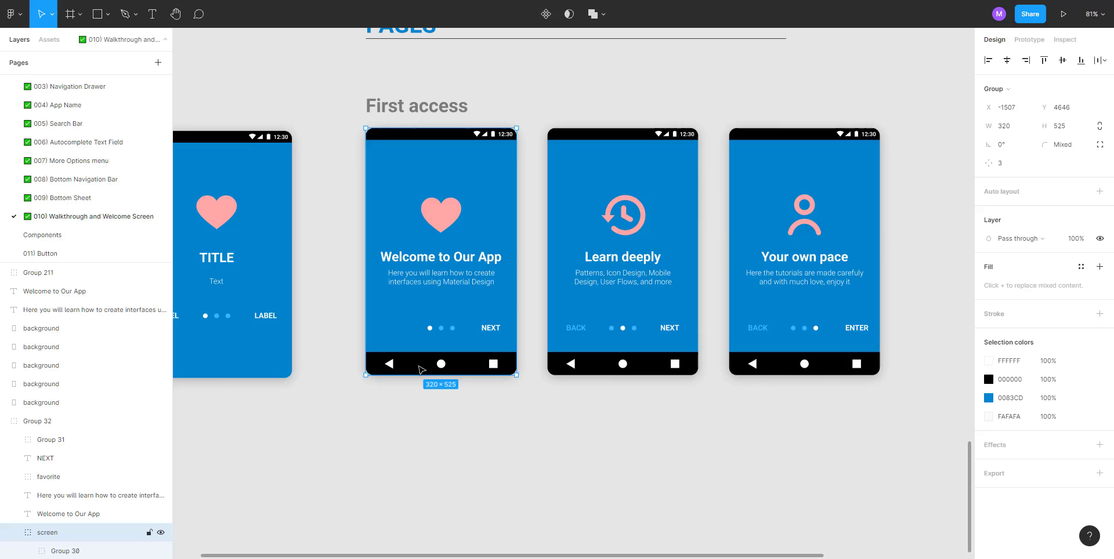
Step: On the 009) Bottom Sheet page, select and copy the navigation bar group of the screen showing the Share options sheet
{"action": "left_click", "coordinate": [155, 197]}
{"action": "scroll", "coordinate": [566, 357], "scroll_direction": "down", "scroll_amount": 10}
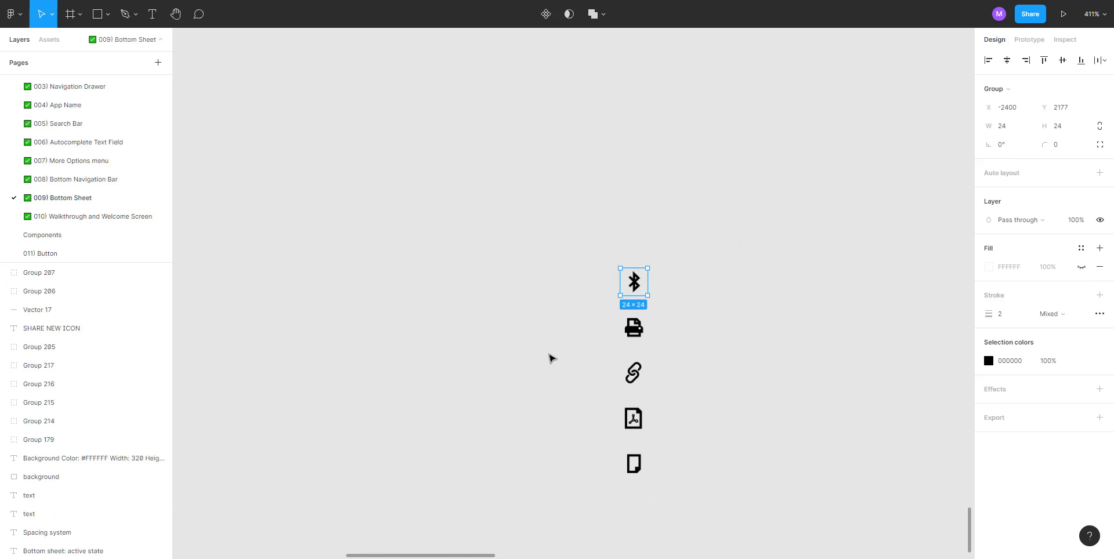
{"action": "left_click", "coordinate": [239, 447]}
{"action": "double_click", "coordinate": [240, 447]}
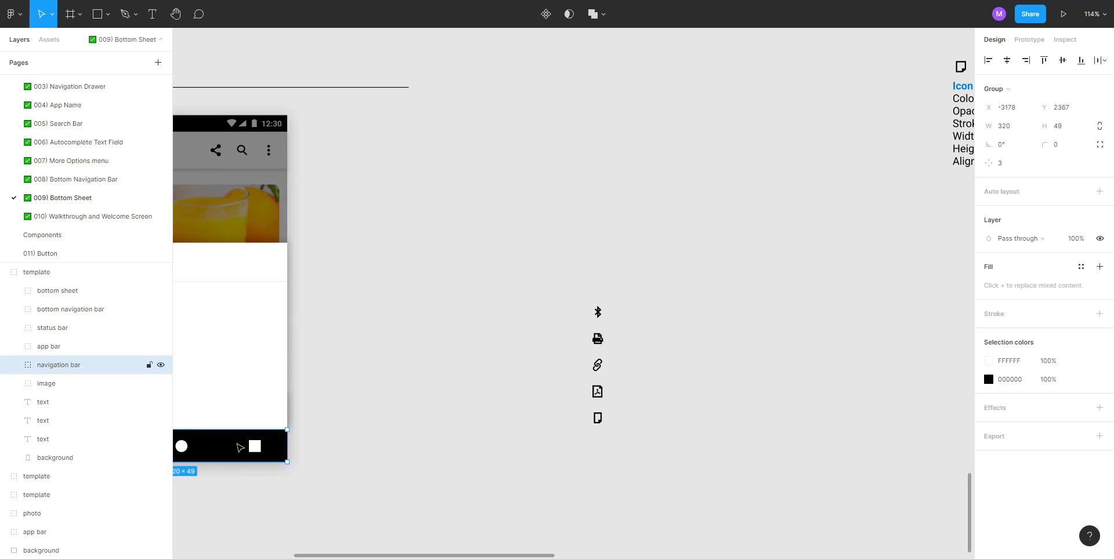
{"action": "scroll", "coordinate": [664, 356], "scroll_direction": "left", "scroll_amount": 5}
{"action": "scroll", "coordinate": [663, 355], "scroll_direction": "down", "scroll_amount": 1}
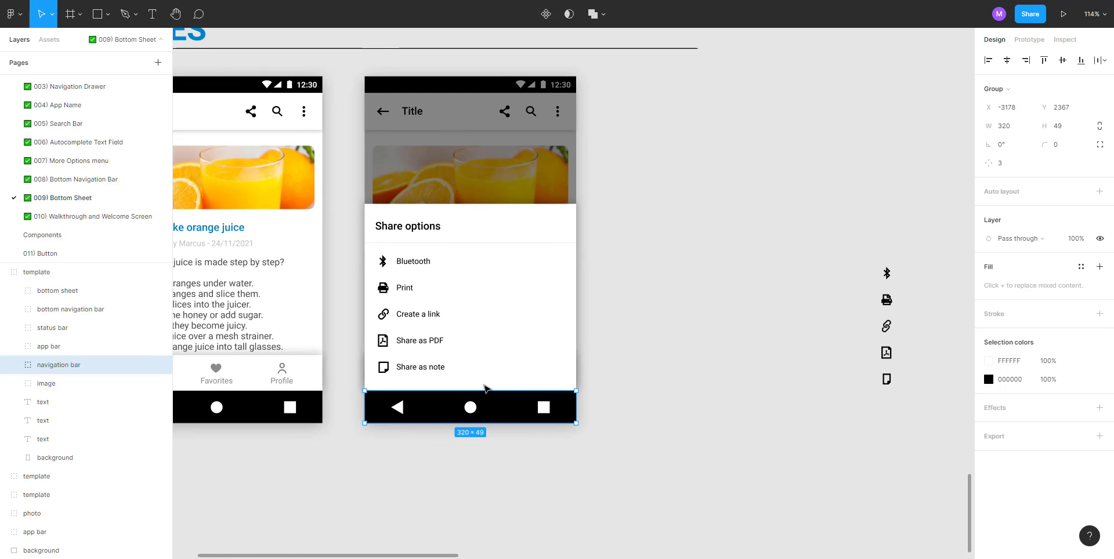
{"action": "double_click", "coordinate": [434, 410]}
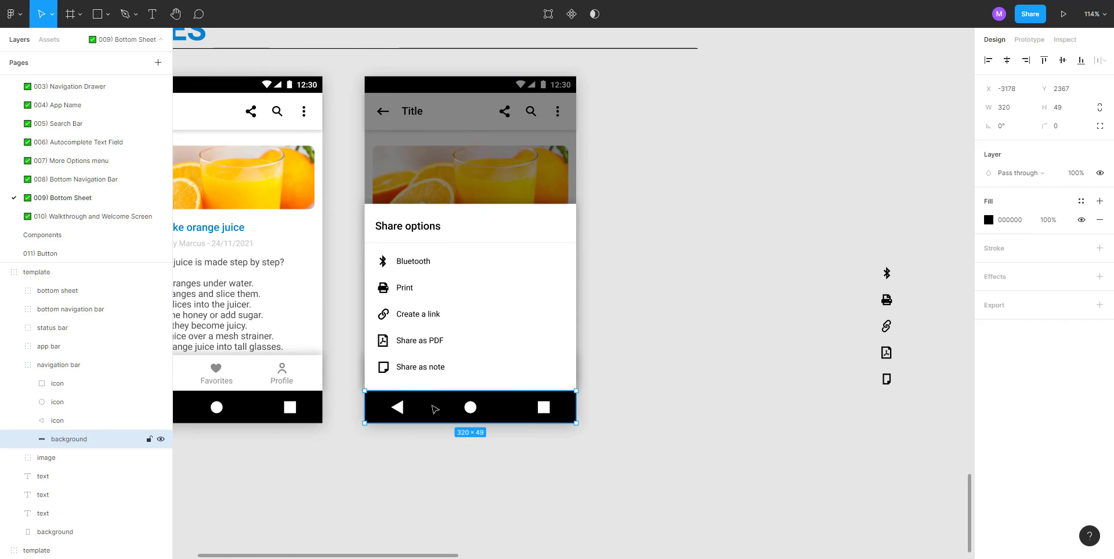
{"action": "left_click", "coordinate": [246, 458]}
{"action": "double_click", "coordinate": [431, 414]}
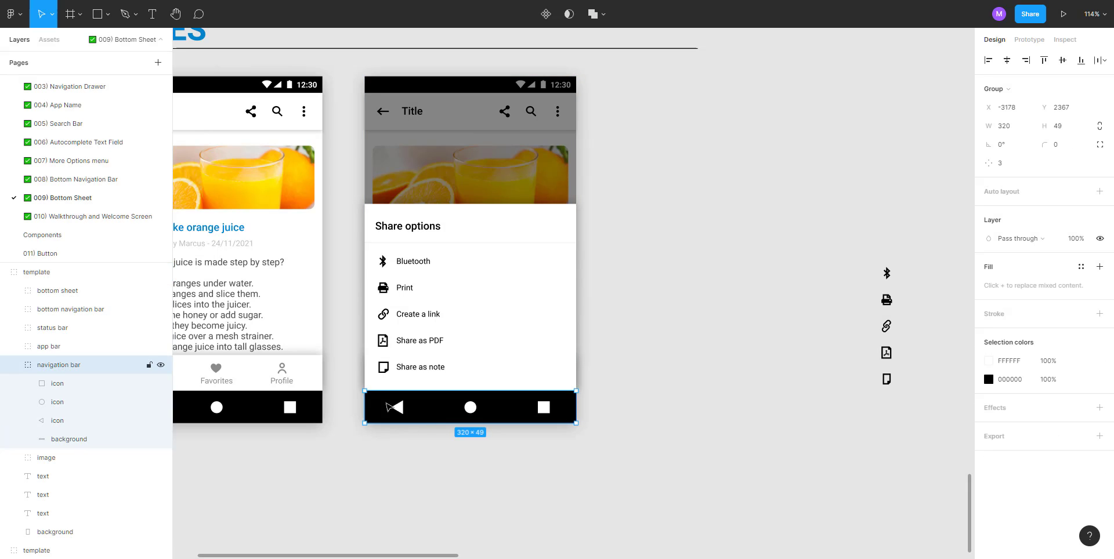
Step: On the Components page, select the background layer of the Template / Walkthrough component
{"action": "left_click", "coordinate": [69, 238]}
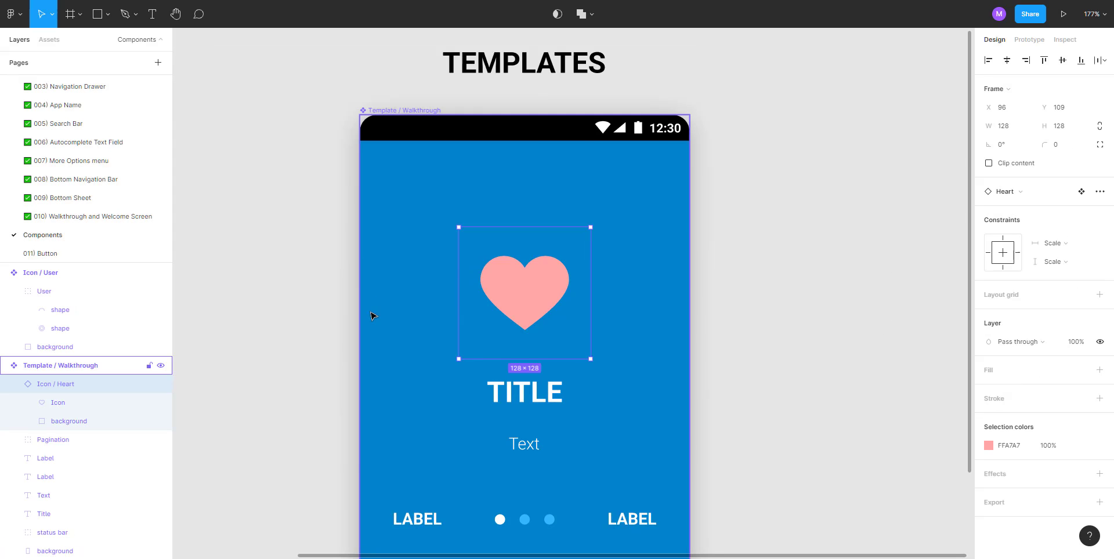
{"action": "scroll", "coordinate": [405, 328], "scroll_direction": "down", "scroll_amount": 5}
{"action": "left_click", "coordinate": [400, 323]}
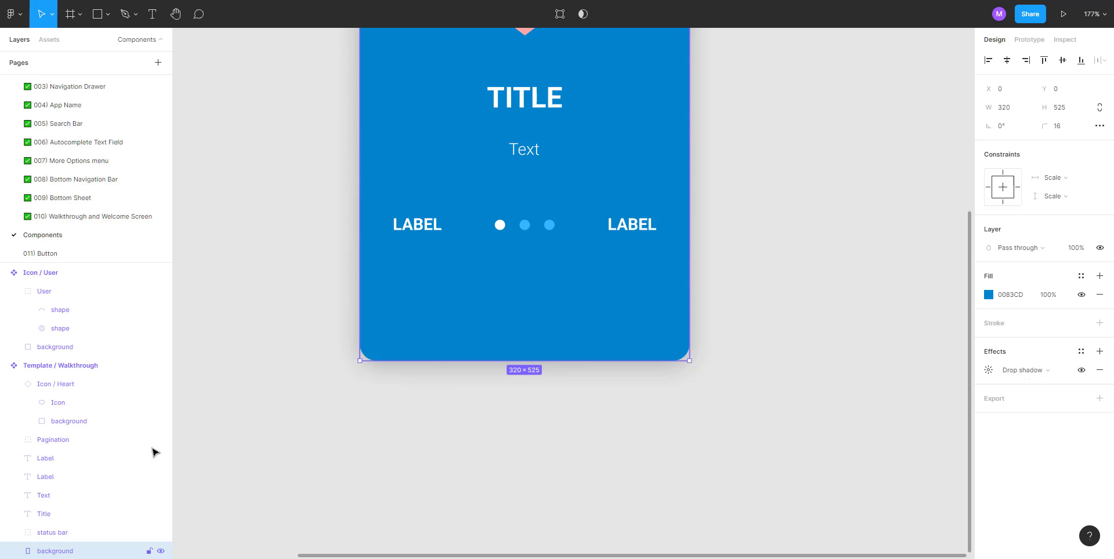
Step: Paste the navigation bar into the Template / Walkthrough component, just above its background layer
{"action": "key", "text": "ctrl+v"}
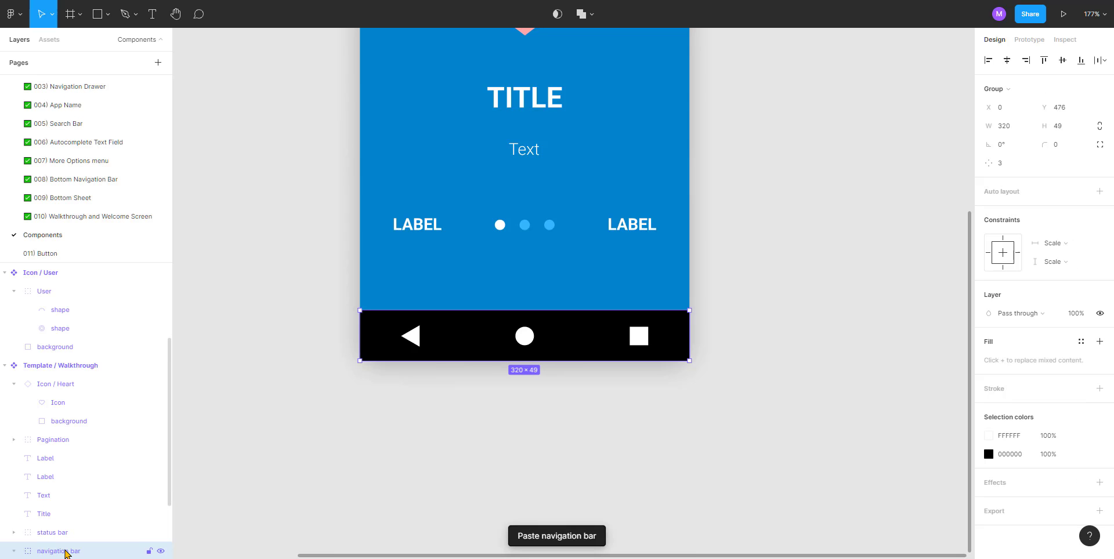
{"action": "left_click", "coordinate": [624, 409]}
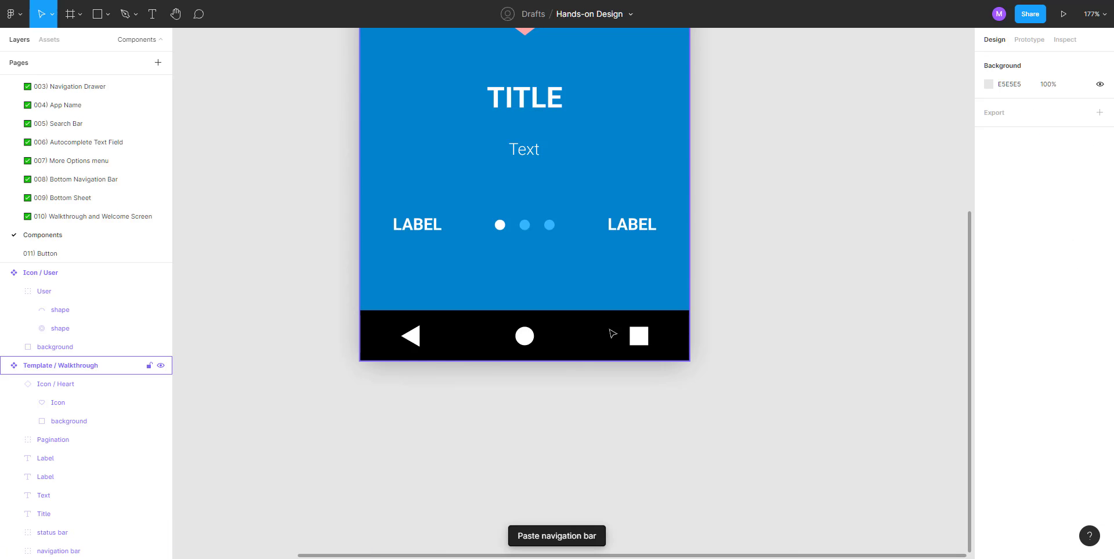
{"action": "scroll", "coordinate": [398, 360], "scroll_direction": "down", "scroll_amount": 3}
{"action": "scroll", "coordinate": [372, 362], "scroll_direction": "up", "scroll_amount": 2}
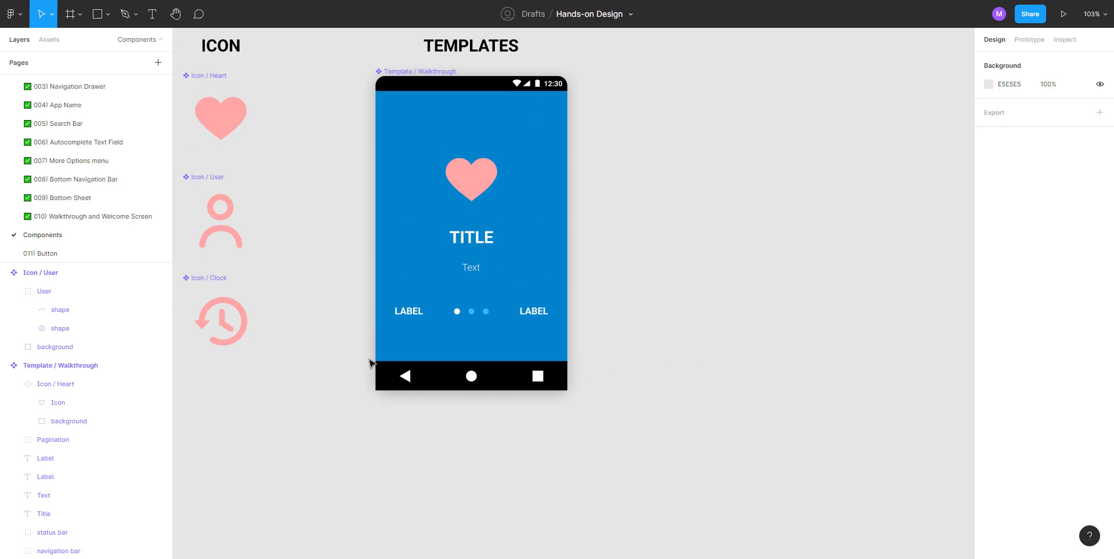
Step: Round the two bottom corners of the navigation bar's background shape in the walkthrough template with a radius of 16
{"action": "left_click", "coordinate": [382, 387]}
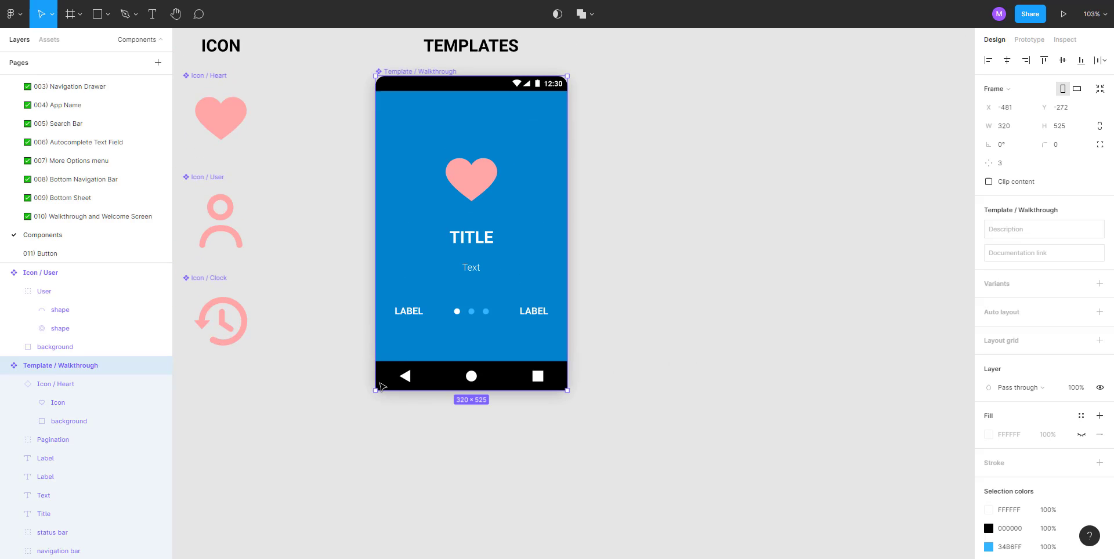
{"action": "double_click", "coordinate": [383, 388]}
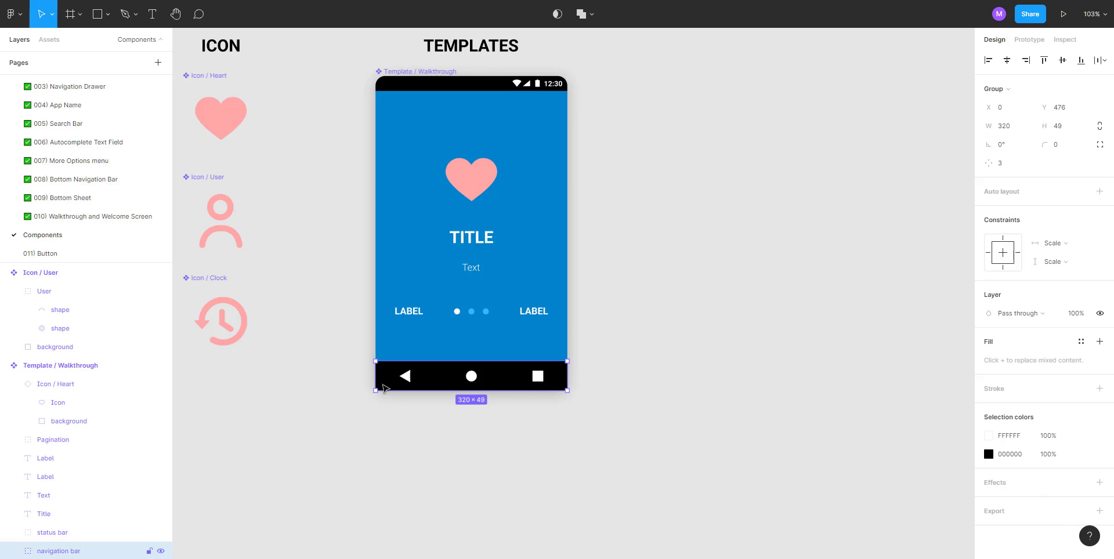
{"action": "double_click", "coordinate": [387, 389]}
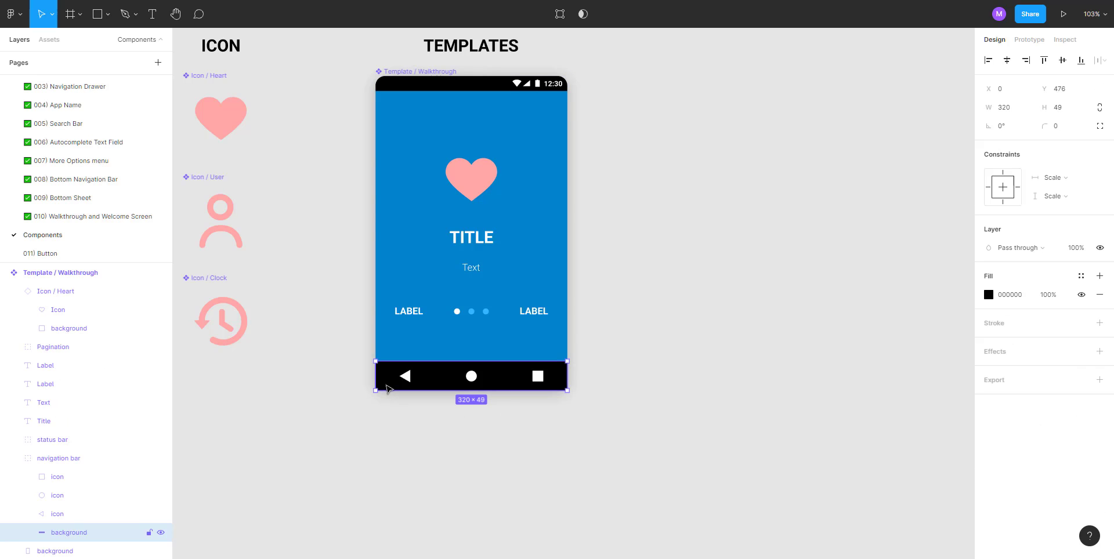
{"action": "double_click", "coordinate": [387, 387]}
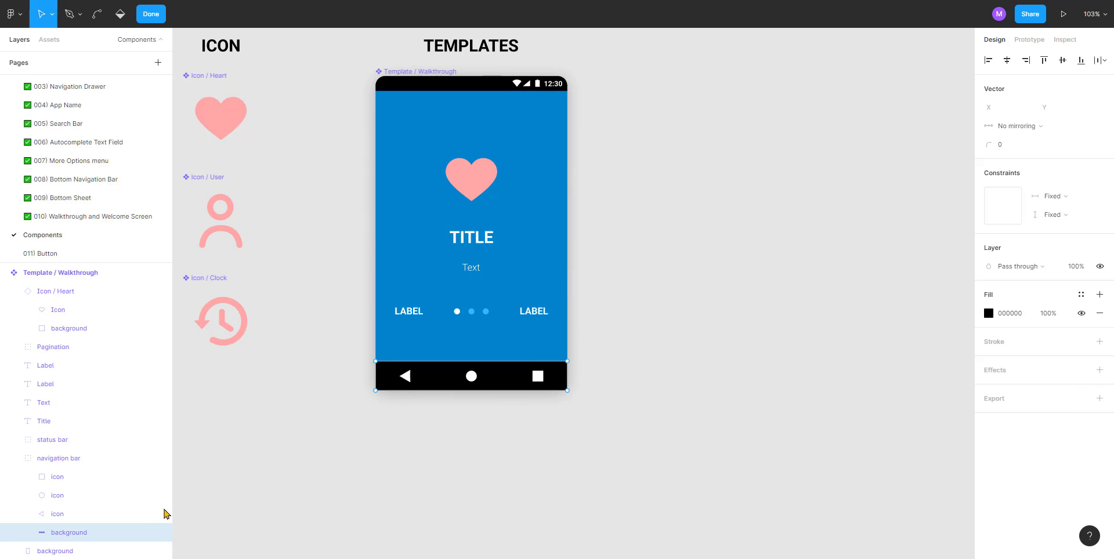
{"action": "scroll", "coordinate": [378, 400], "scroll_direction": "up", "scroll_amount": 2}
{"action": "scroll", "coordinate": [377, 400], "scroll_direction": "up", "scroll_amount": 3}
{"action": "key", "text": "v"}
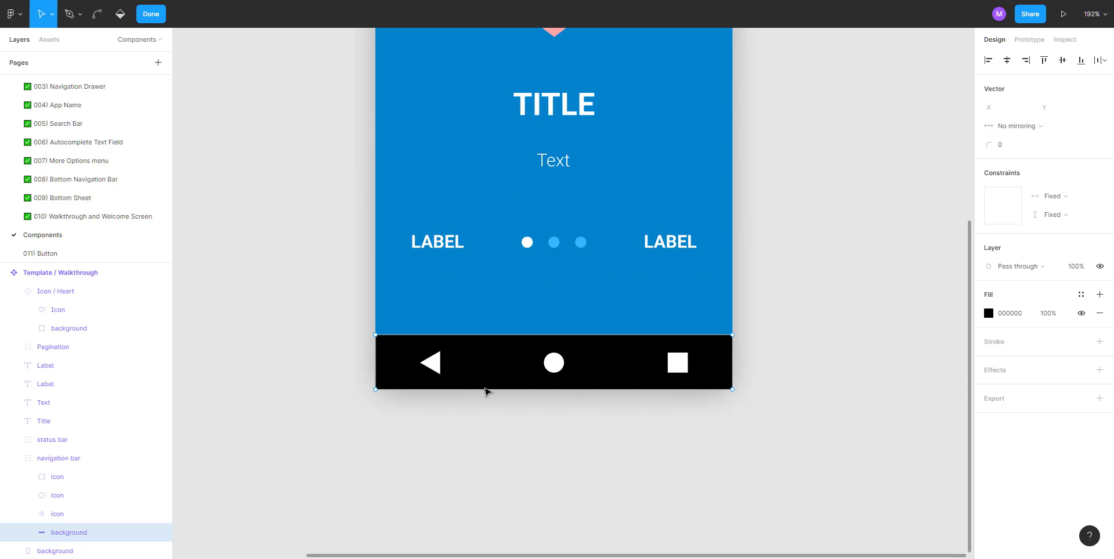
{"action": "left_click_drag", "start_coordinate": [360, 378], "coordinate": [756, 406]}
{"action": "left_click", "coordinate": [1028, 146]}
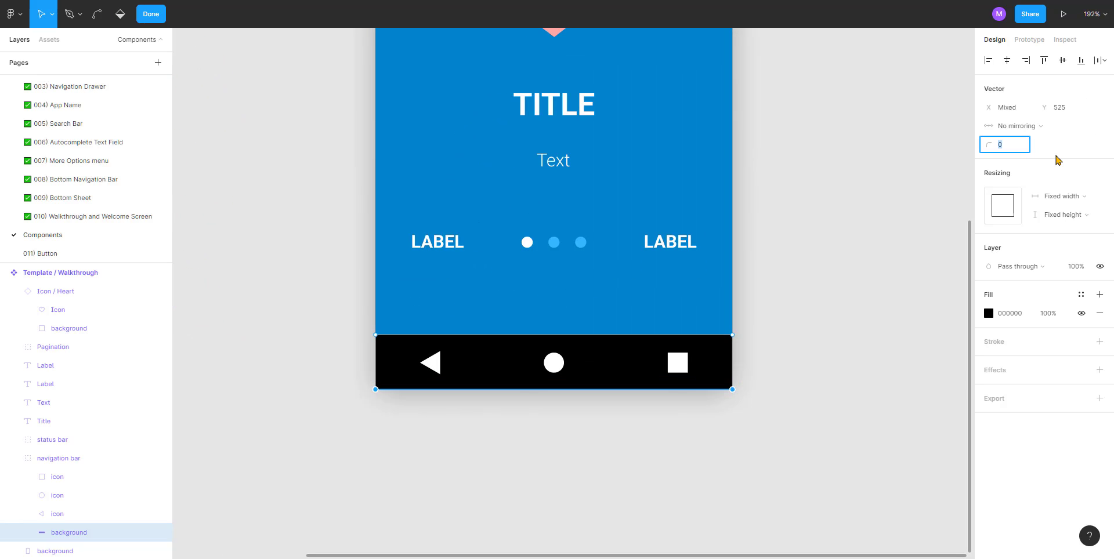
{"action": "type", "text": "16"}
{"action": "key", "text": "Return"}
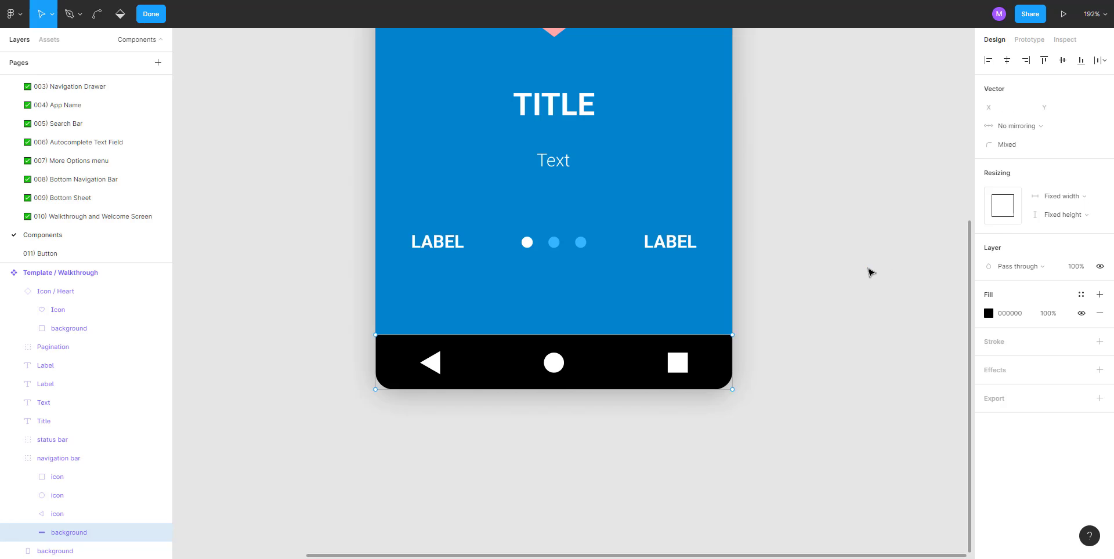
{"action": "key", "text": "Escape"}
{"action": "key", "text": "Escape"}
Step: Open the 010) Walkthrough and Welcome Screen page and examine the walkthrough template instance beside the First access screens
{"action": "scroll", "coordinate": [819, 266], "scroll_direction": "down", "scroll_amount": 3}
{"action": "scroll", "coordinate": [820, 267], "scroll_direction": "down", "scroll_amount": 2}
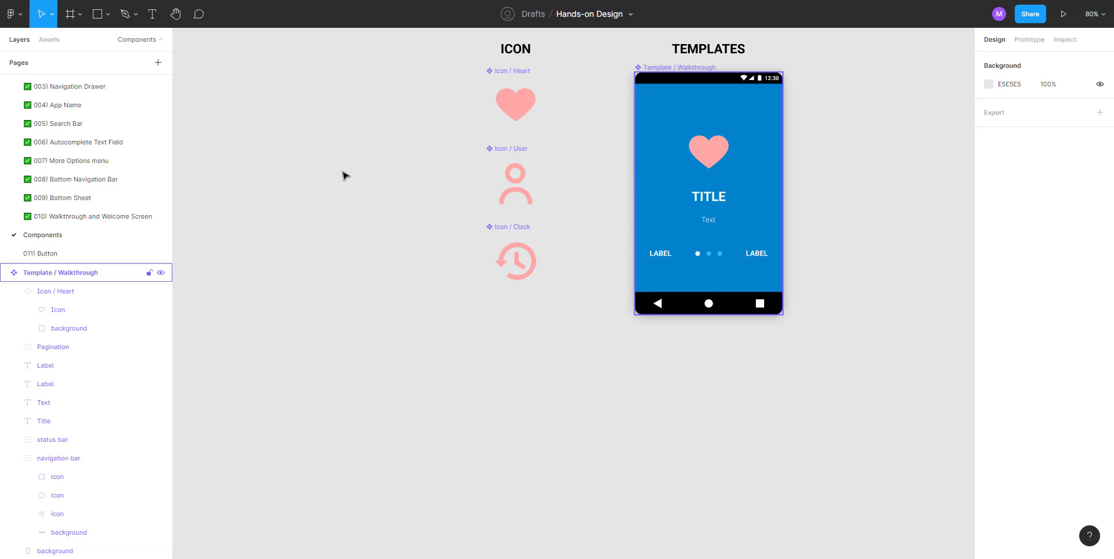
{"action": "left_click", "coordinate": [97, 218]}
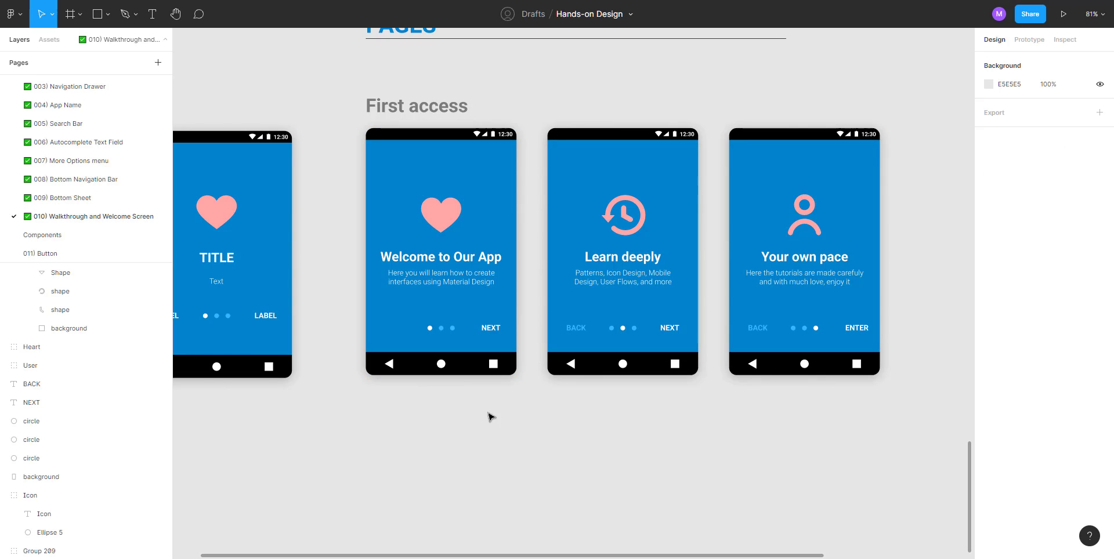
{"action": "scroll", "coordinate": [490, 417], "scroll_direction": "down", "scroll_amount": 3}
{"action": "scroll", "coordinate": [490, 406], "scroll_direction": "up", "scroll_amount": 3}
{"action": "scroll", "coordinate": [487, 348], "scroll_direction": "down", "scroll_amount": 3}
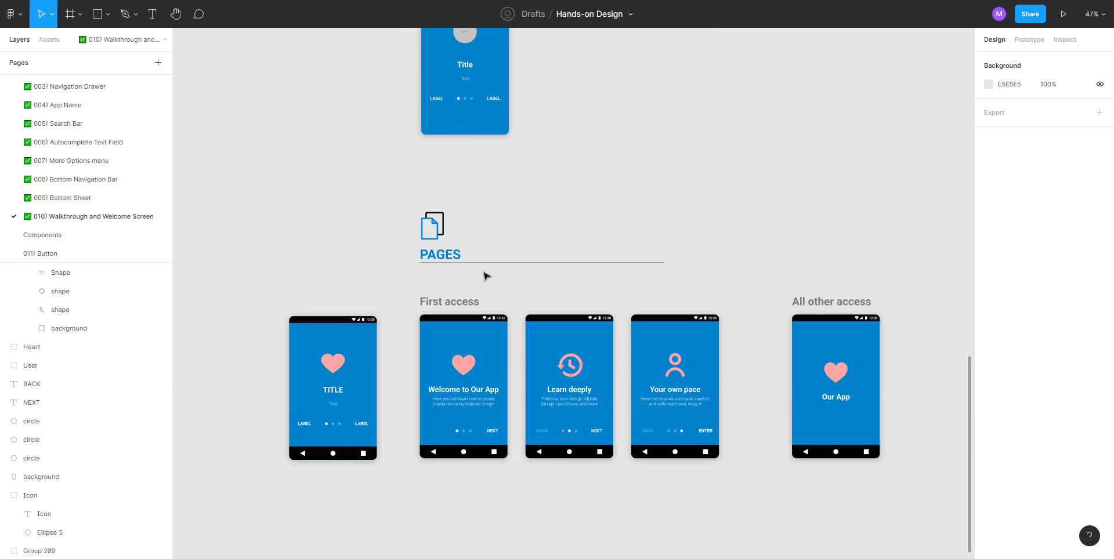
{"action": "scroll", "coordinate": [499, 302], "scroll_direction": "down", "scroll_amount": 2}
{"action": "left_click", "coordinate": [826, 309]}
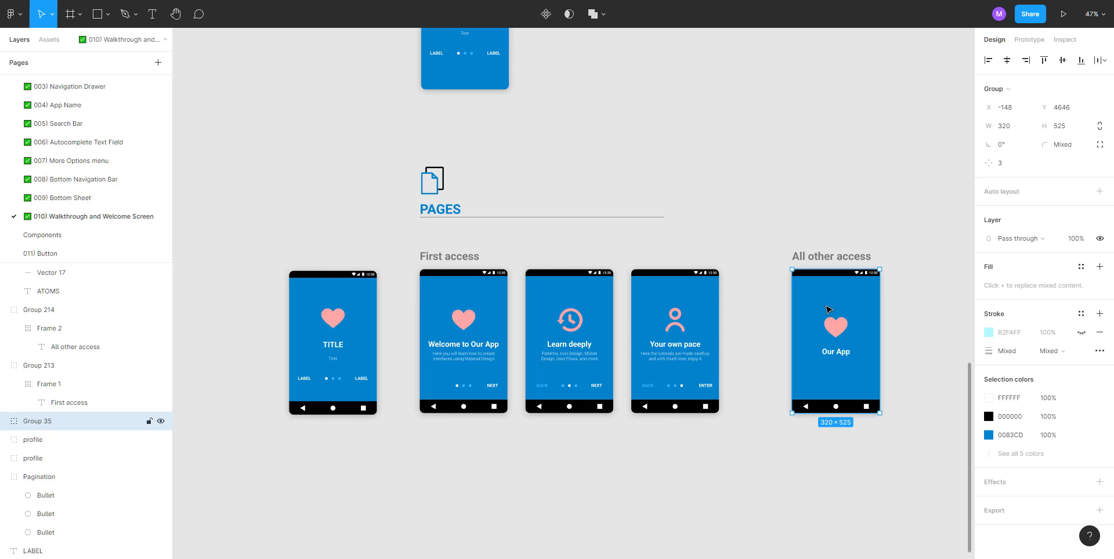
{"action": "left_click", "coordinate": [340, 343]}
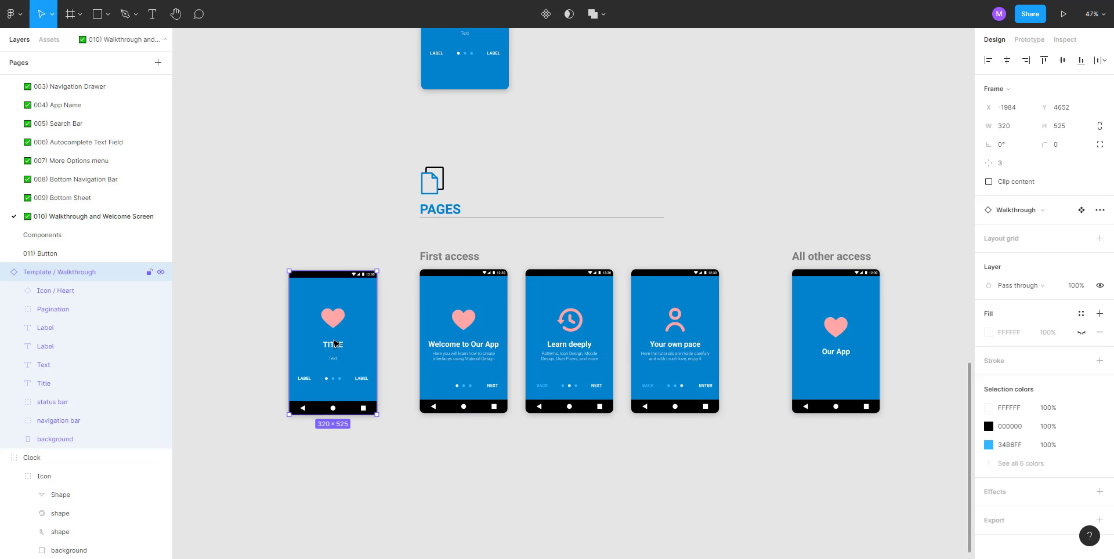
{"action": "left_click_drag", "start_coordinate": [317, 350], "coordinate": [408, 329]}
{"action": "scroll", "coordinate": [412, 279], "scroll_direction": "up", "scroll_amount": 4}
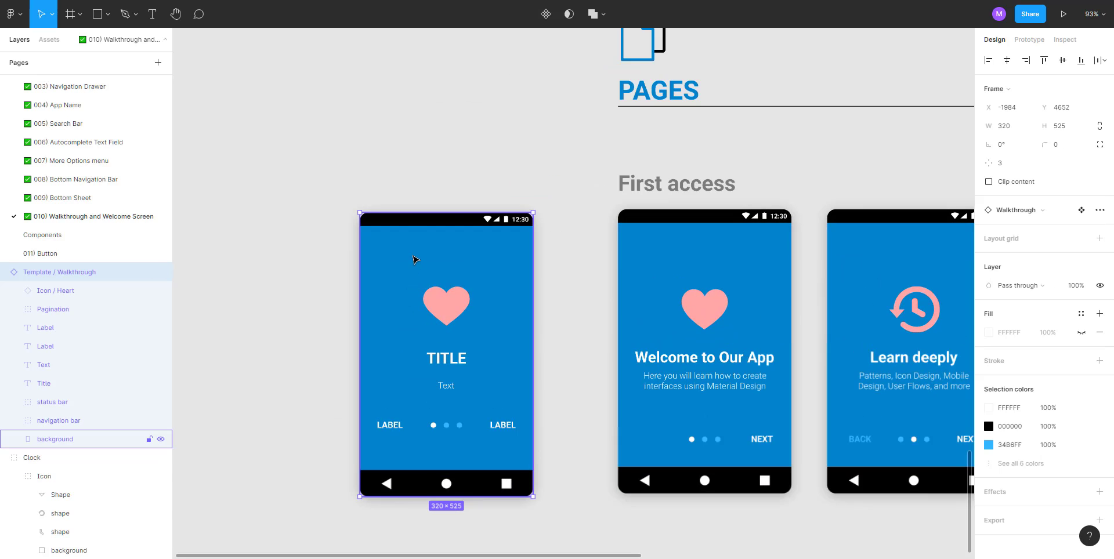
{"action": "scroll", "coordinate": [417, 232], "scroll_direction": "down", "scroll_amount": 2}
{"action": "scroll", "coordinate": [417, 180], "scroll_direction": "down", "scroll_amount": 2}
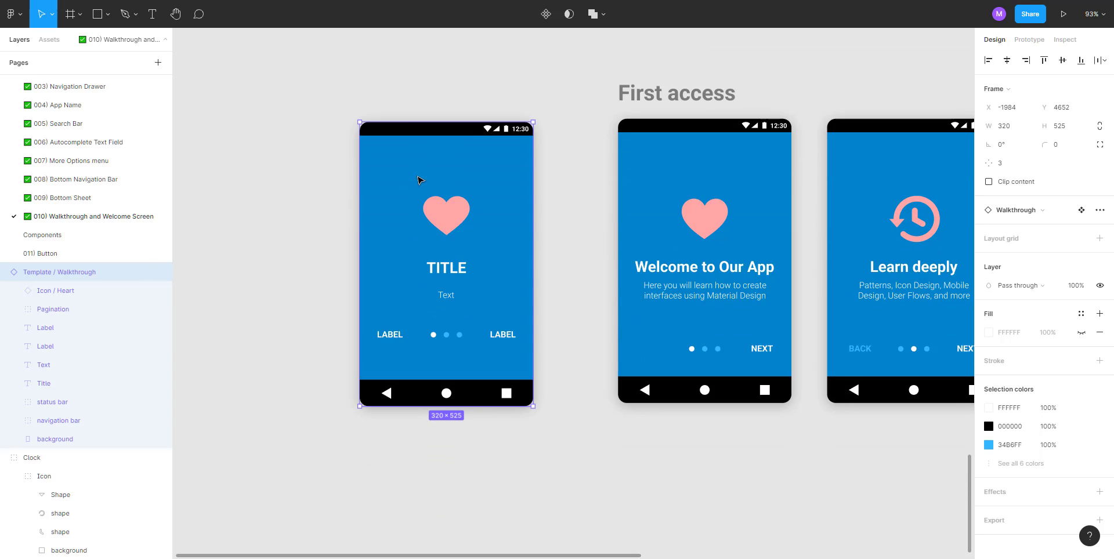
{"action": "double_click", "coordinate": [398, 134]}
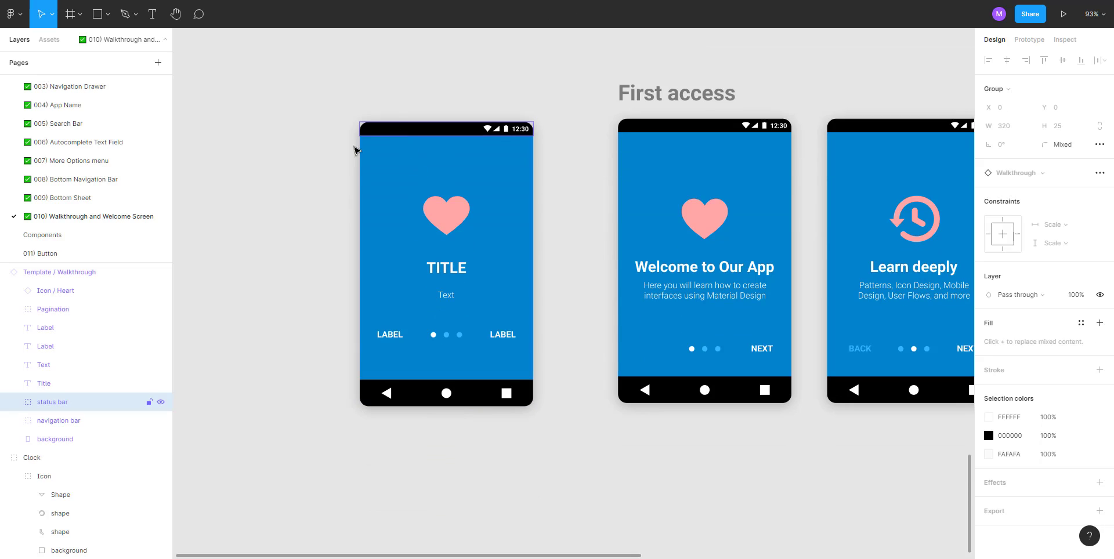
{"action": "left_click", "coordinate": [13, 402]}
{"action": "left_click", "coordinate": [28, 421]}
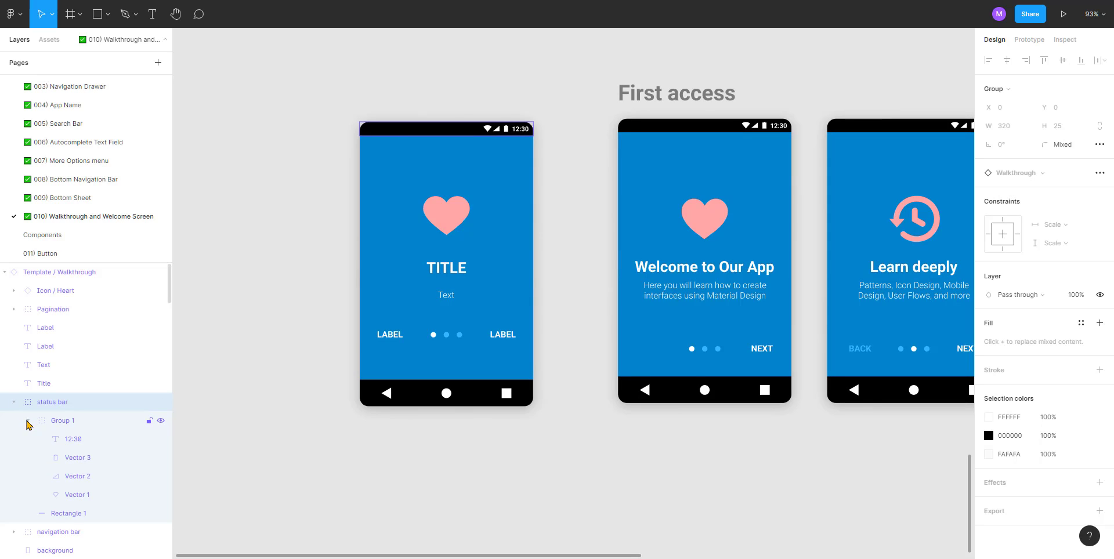
{"action": "left_click", "coordinate": [68, 421]}
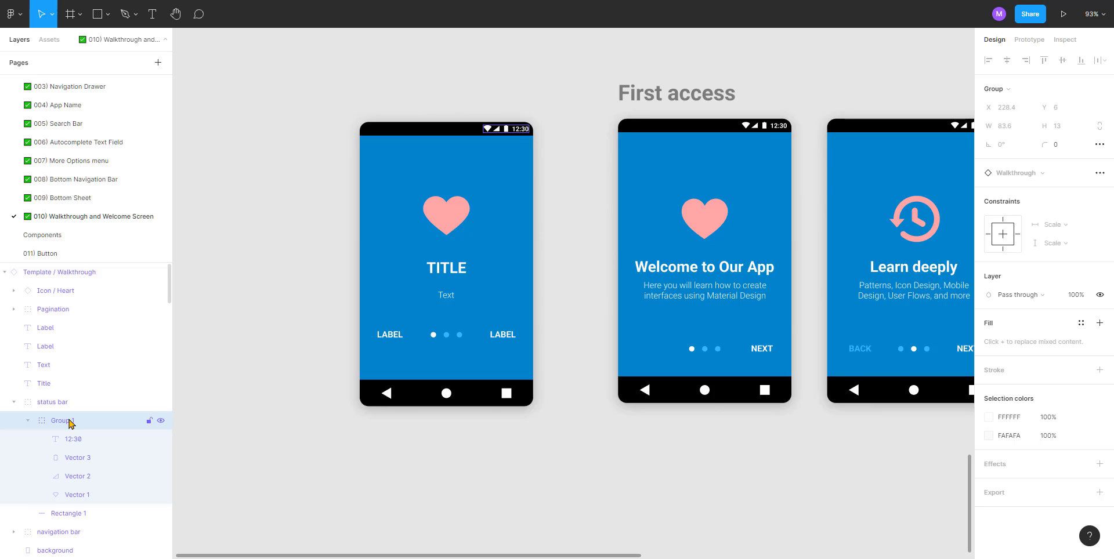
{"action": "double_click", "coordinate": [69, 421]}
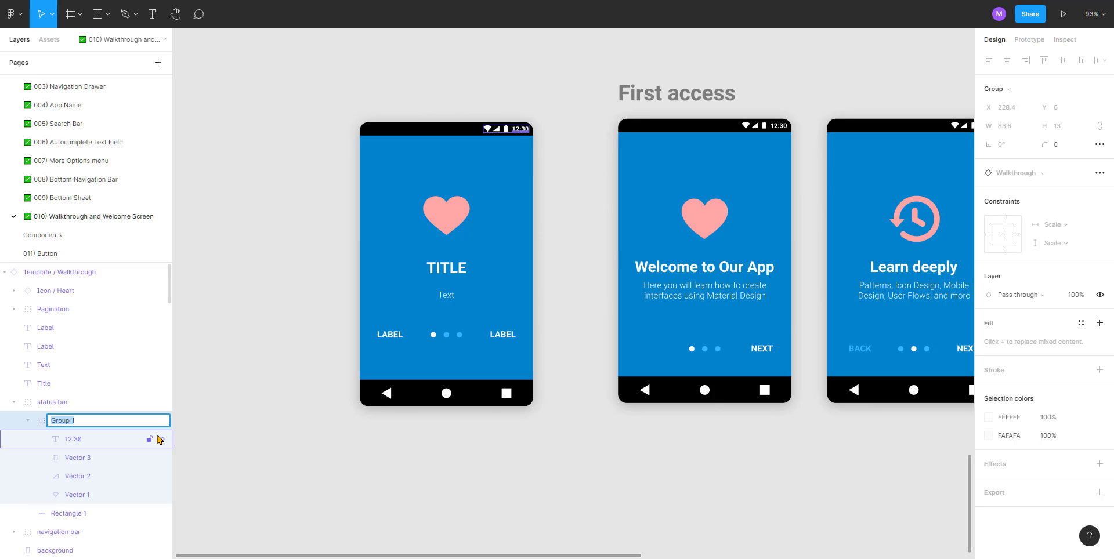
{"action": "left_click", "coordinate": [312, 320]}
Step: Go to the walkthrough instance's main component and rename the Group 1 layer in its status bar as icons
{"action": "left_click", "coordinate": [412, 185]}
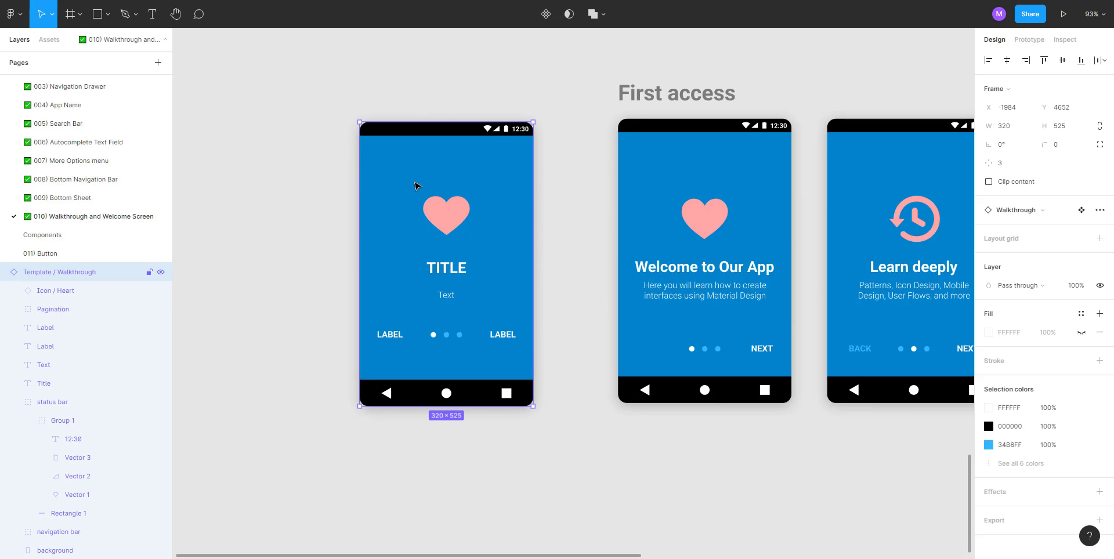
{"action": "left_click", "coordinate": [1080, 211]}
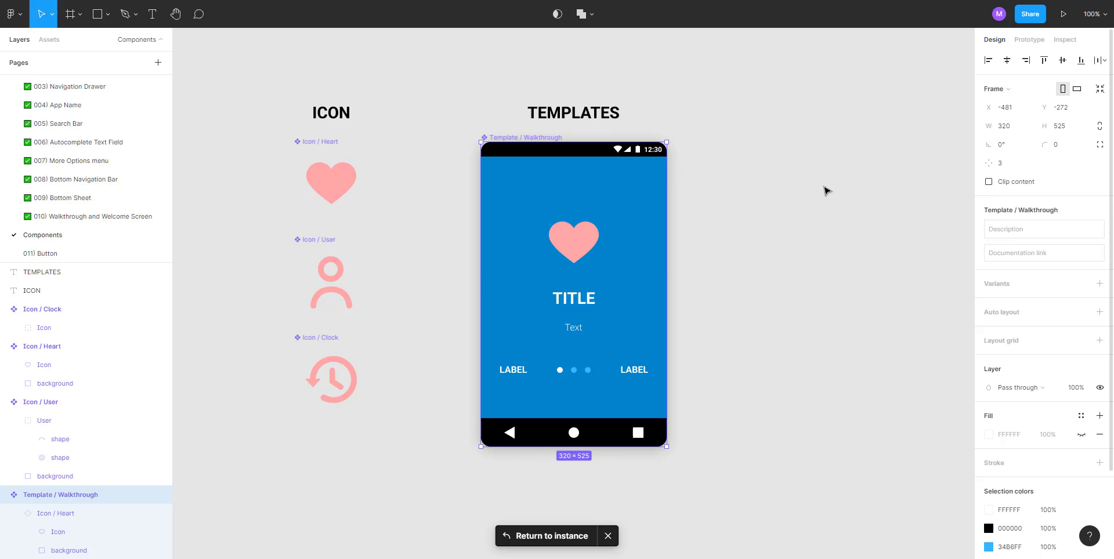
{"action": "left_click", "coordinate": [590, 153]}
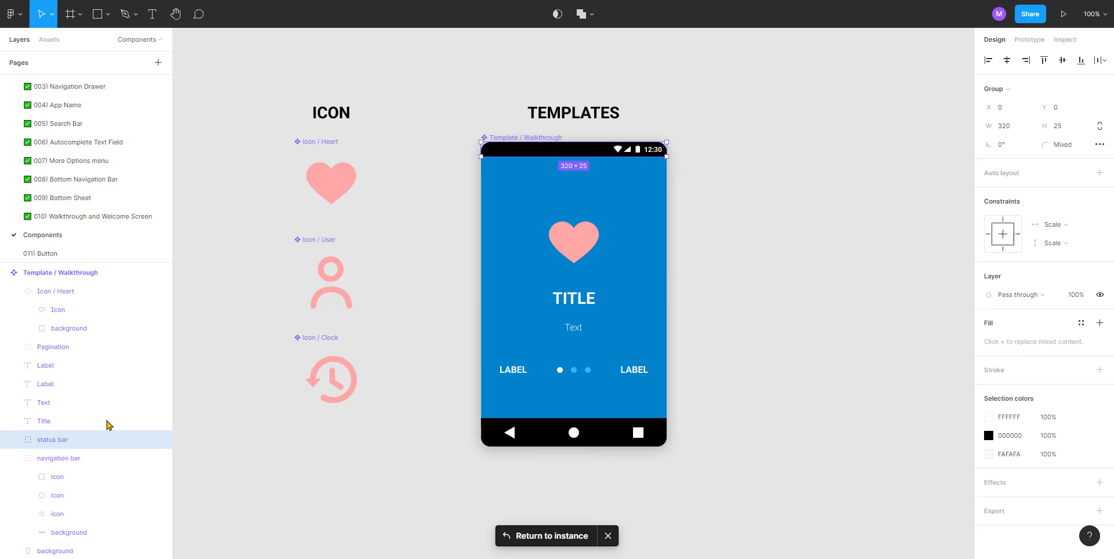
{"action": "scroll", "coordinate": [618, 154], "scroll_direction": "up", "scroll_amount": 3}
{"action": "left_click", "coordinate": [620, 153]}
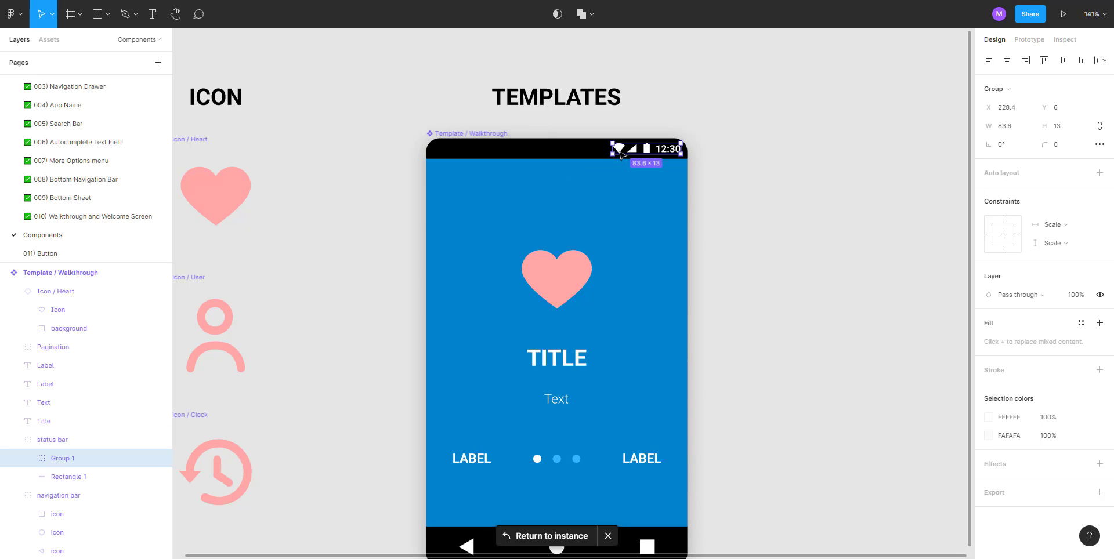
{"action": "double_click", "coordinate": [62, 458]}
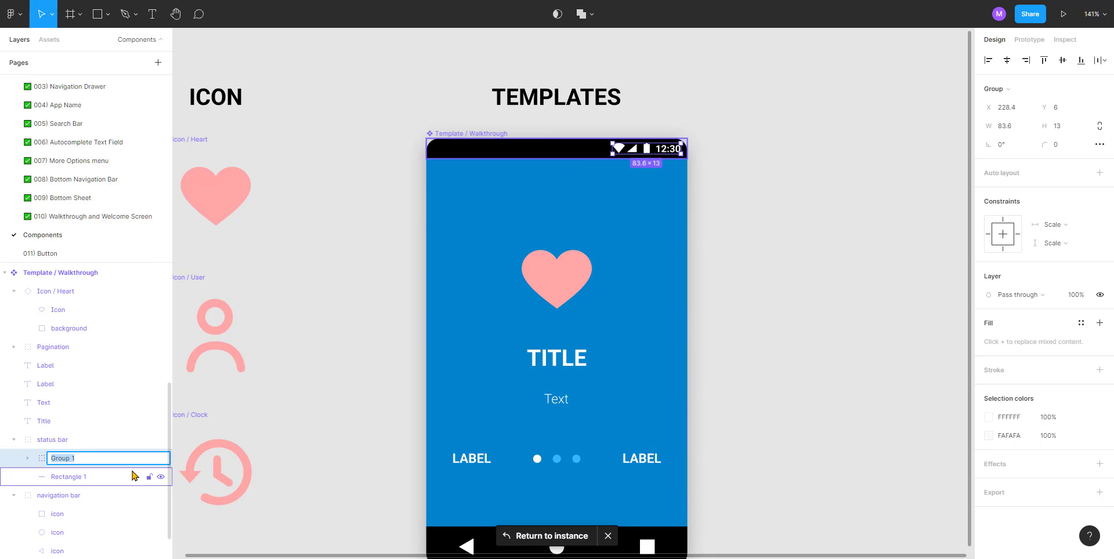
{"action": "type", "text": "Icons"}
{"action": "key", "text": "Return"}
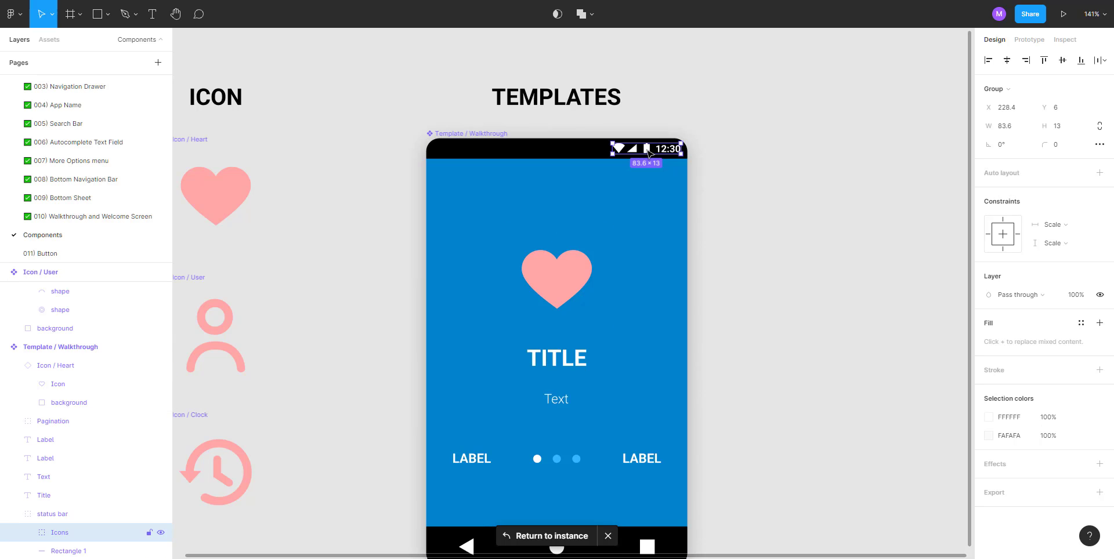
{"action": "double_click", "coordinate": [64, 533]}
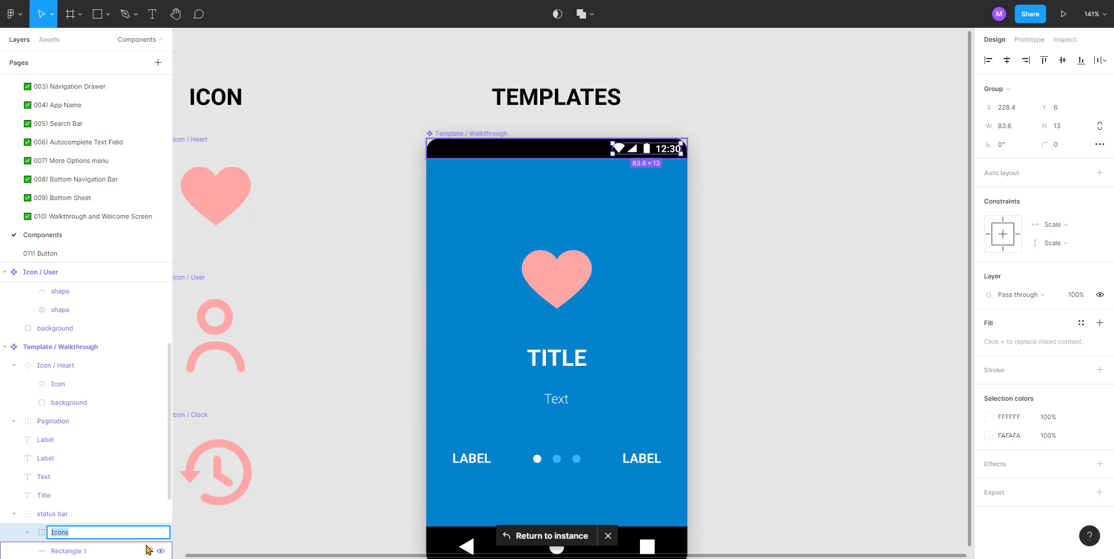
{"action": "type", "text": "I"}
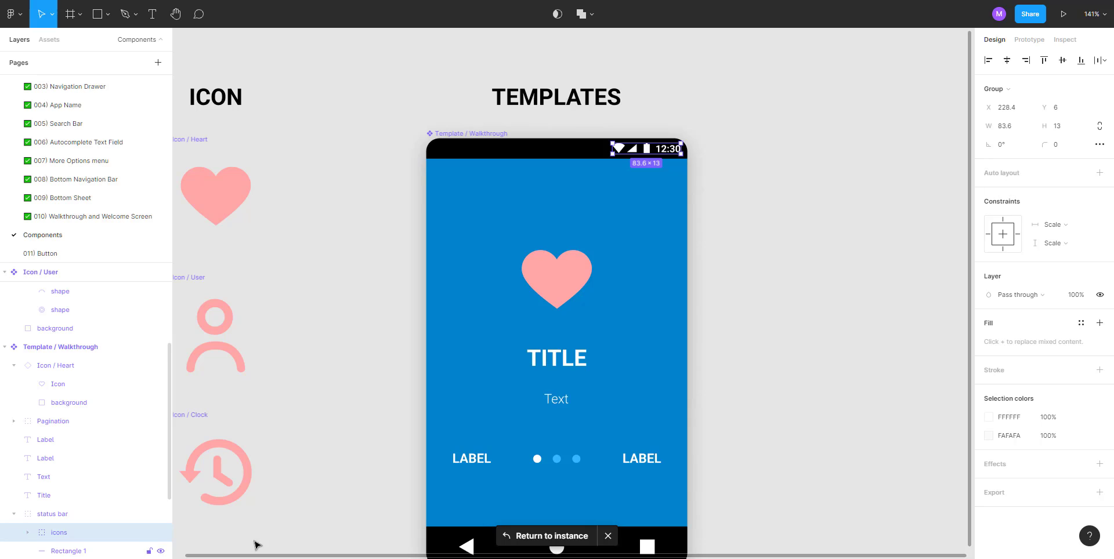
Step: Rename the status bar's Rectangle 1 layer as background
{"action": "scroll", "coordinate": [106, 472], "scroll_direction": "down", "scroll_amount": 4}
{"action": "left_click", "coordinate": [72, 441]}
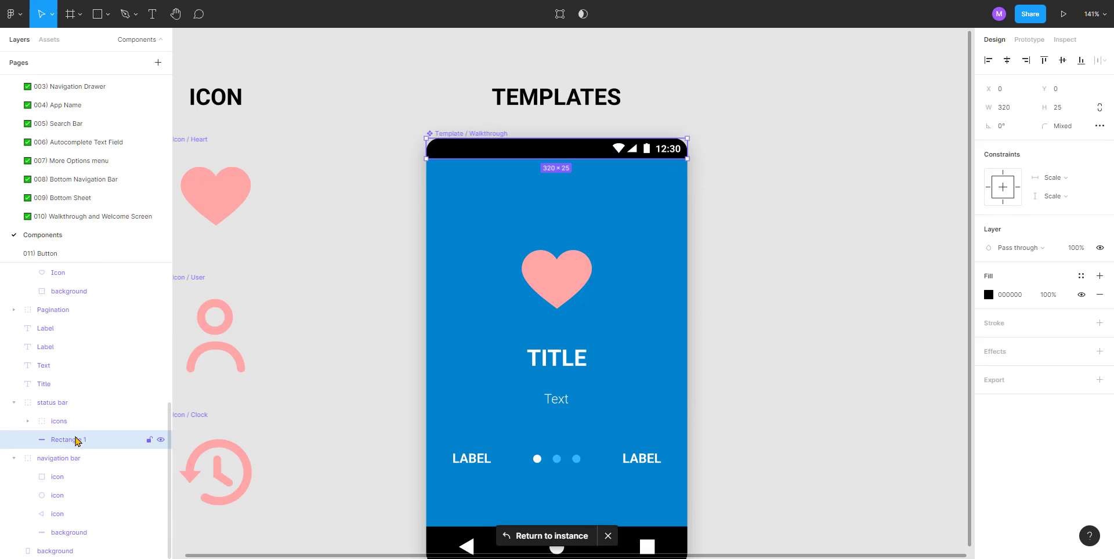
{"action": "double_click", "coordinate": [124, 442]}
{"action": "type", "text": "backgrou"}
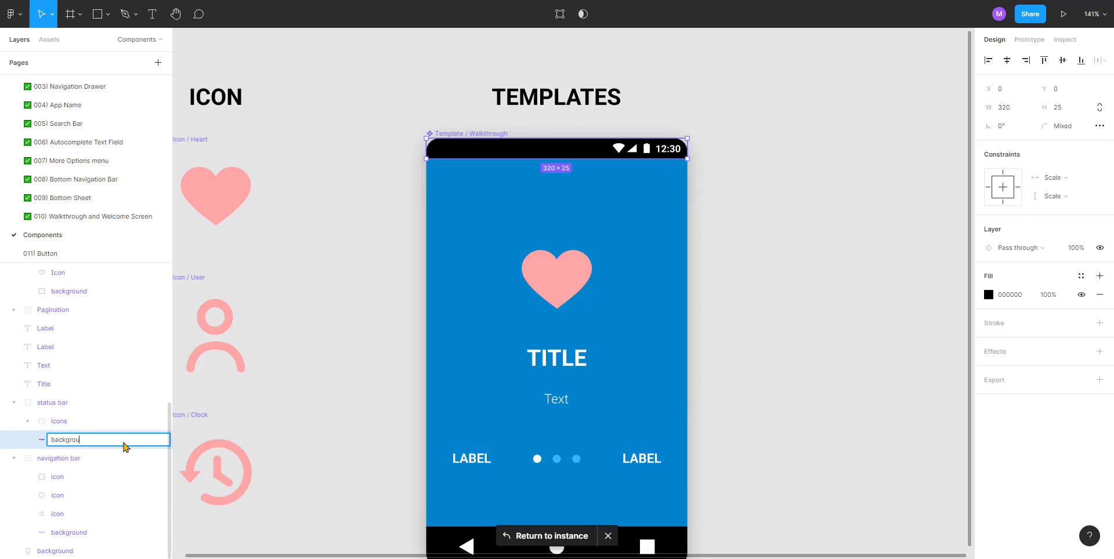
{"action": "type", "text": "nd"}
{"action": "key", "text": "Return"}
Step: Within the status bar's icons group, rename the 12:30 text layer as time and Vector 3 as battery
{"action": "left_click", "coordinate": [27, 421]}
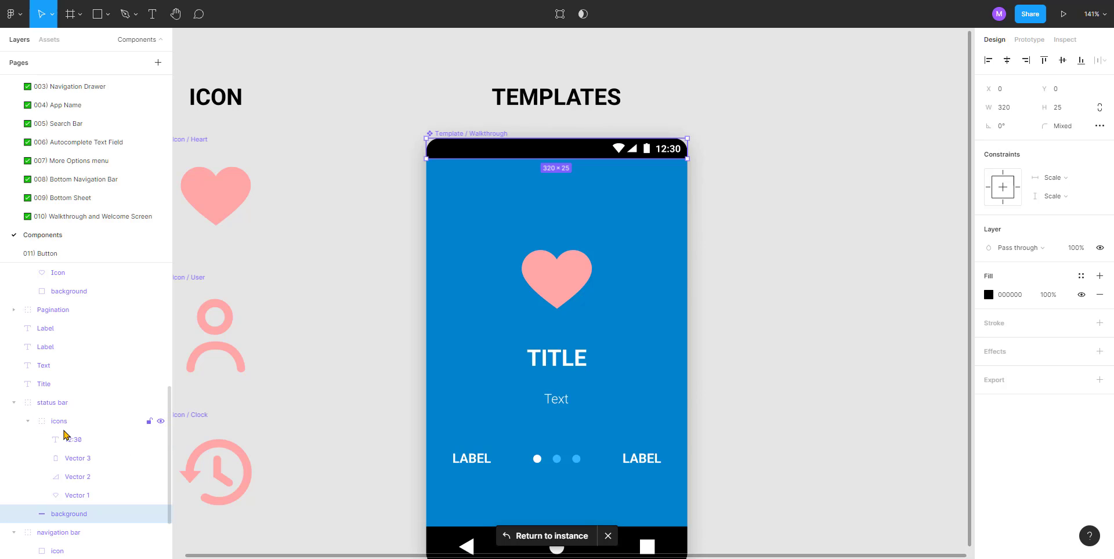
{"action": "left_click", "coordinate": [78, 442]}
{"action": "double_click", "coordinate": [86, 442]}
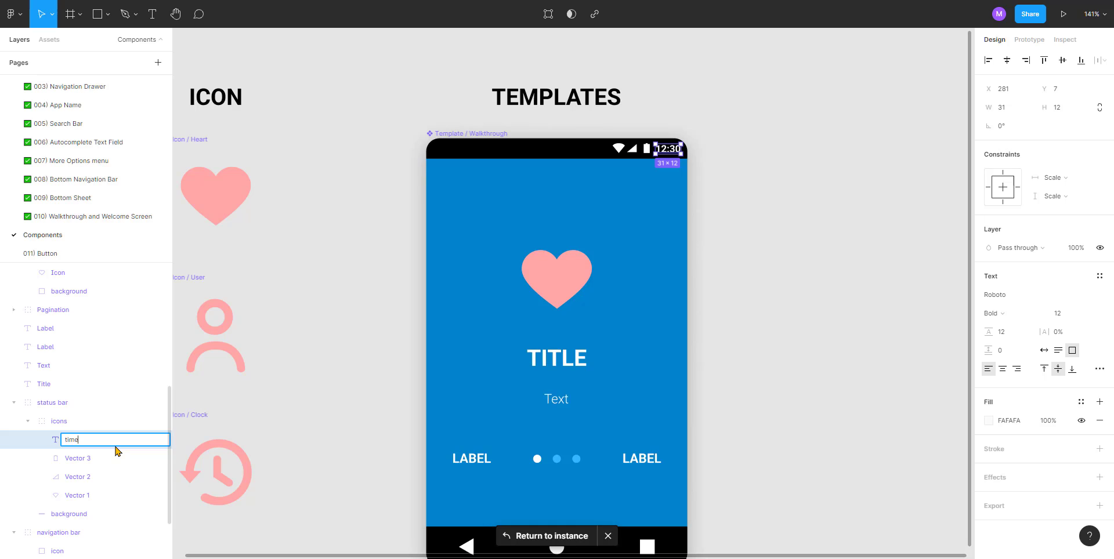
{"action": "key", "text": "Tab"}
{"action": "type", "text": "bat"}
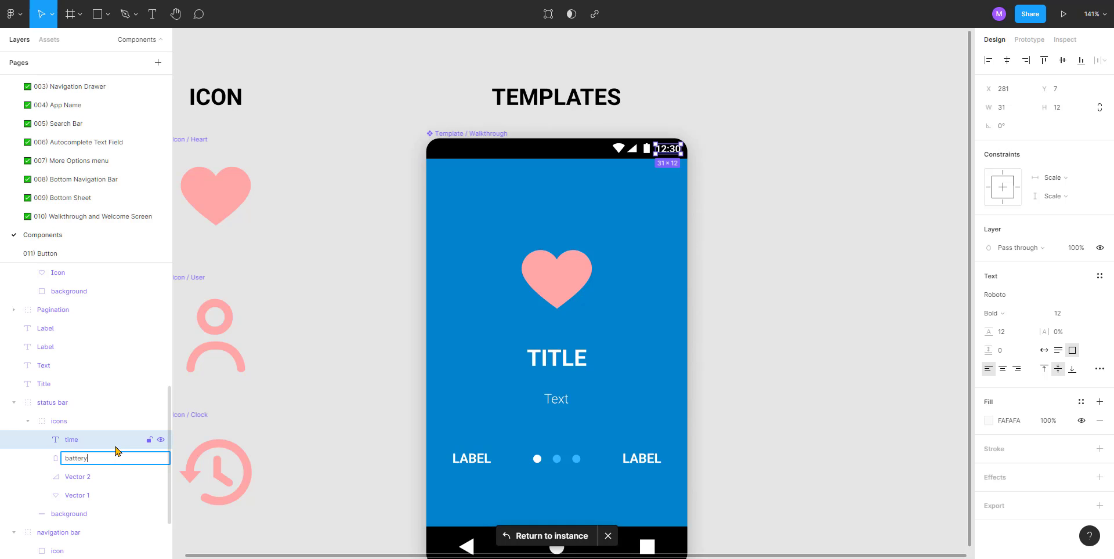
{"action": "key", "text": "Tab"}
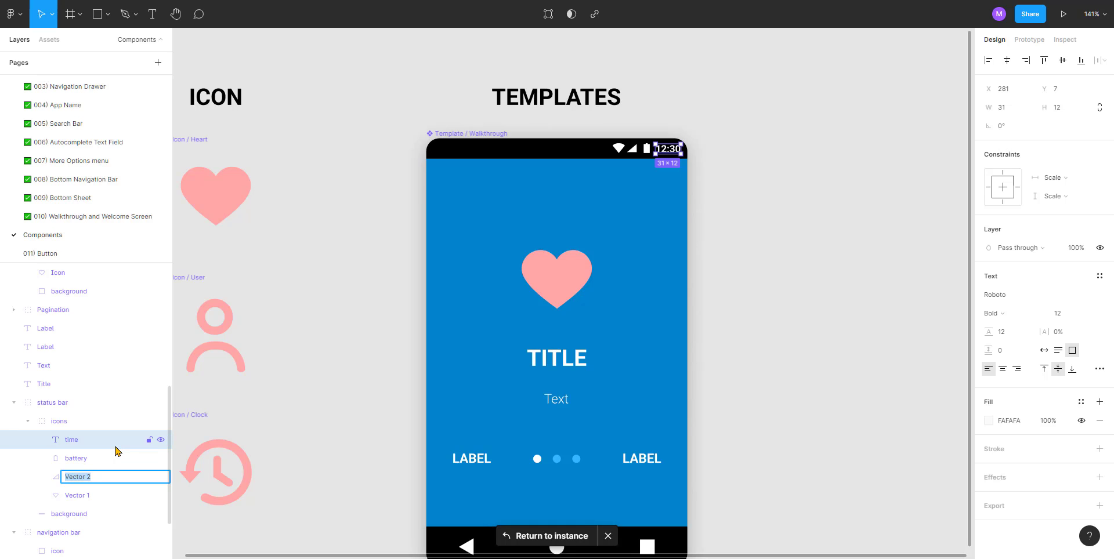
Step: In the status bar's icons group, rename Vector 2 as 3G and Vector 1 as wifi
{"action": "type", "text": "3G"}
{"action": "key", "text": "Tab"}
{"action": "type", "text": "W"}
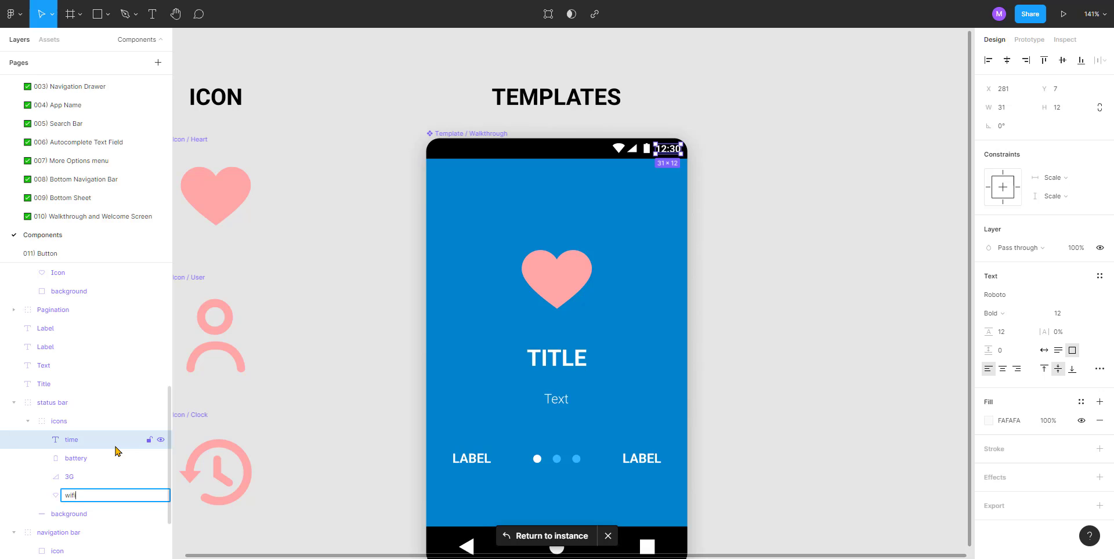
{"action": "key", "text": "Return"}
{"action": "left_click", "coordinate": [766, 159]}
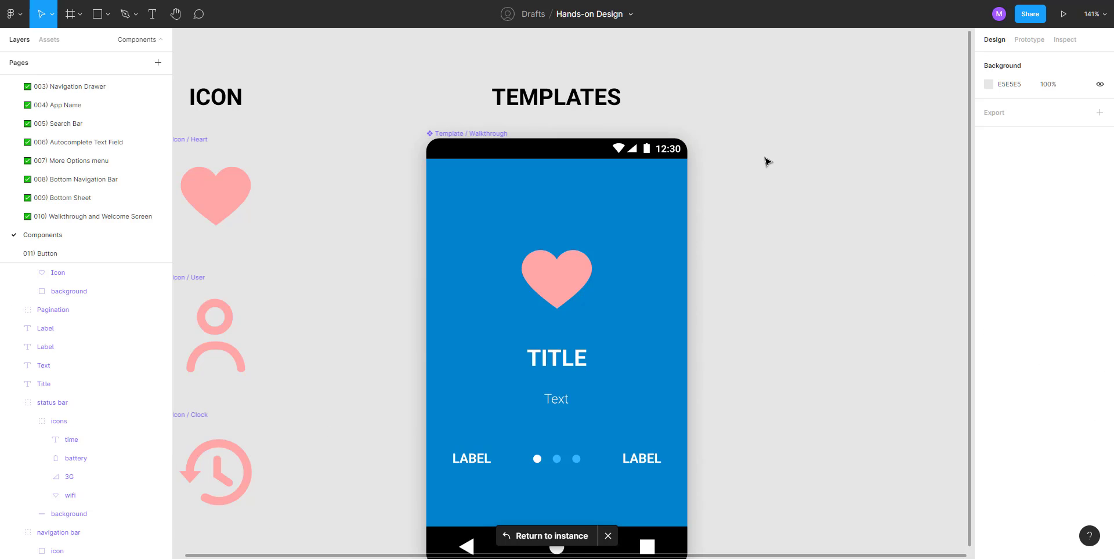
Step: Check the lower part of the Template / Walkthrough component and return to its instance on the walkthrough page
{"action": "scroll", "coordinate": [569, 371], "scroll_direction": "down", "scroll_amount": 5}
{"action": "left_click", "coordinate": [554, 402]}
{"action": "scroll", "coordinate": [554, 400], "scroll_direction": "up", "scroll_amount": 7}
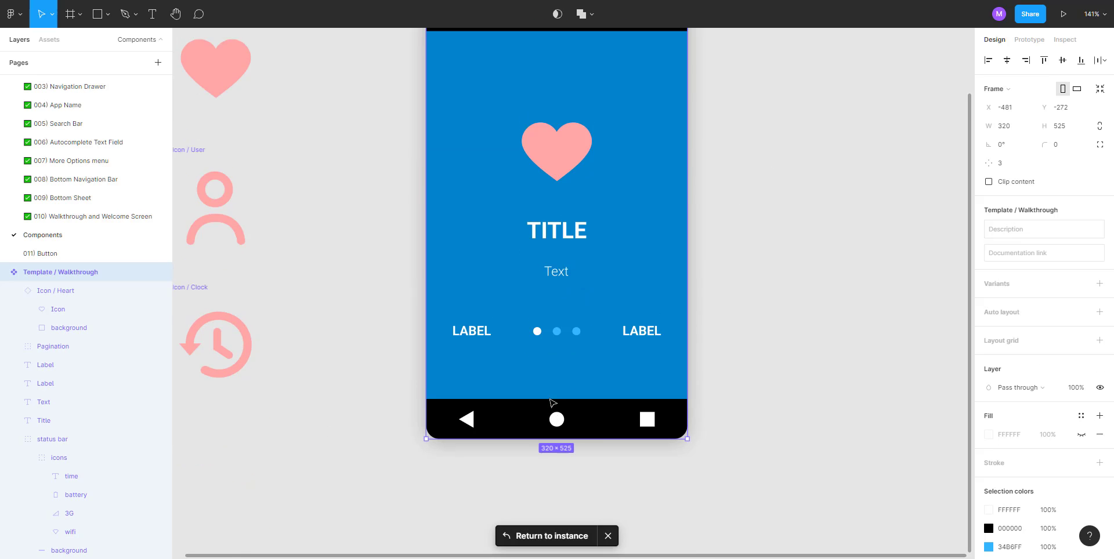
{"action": "left_click", "coordinate": [529, 539]}
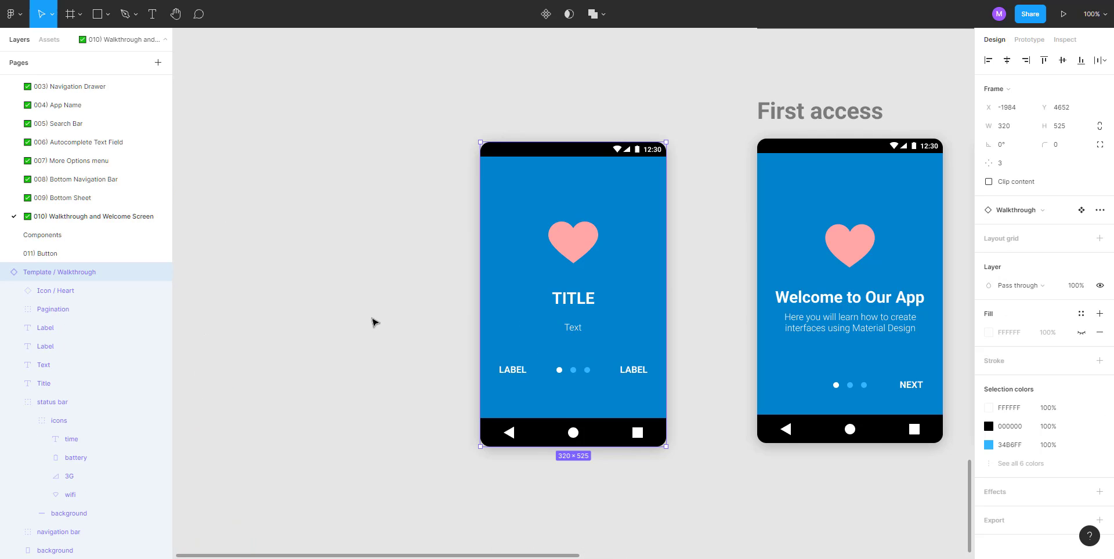
{"action": "left_click", "coordinate": [387, 326]}
Step: Duplicate the Template / Walkthrough instance and place the copy to the left of the original, at X -2441
{"action": "scroll", "coordinate": [377, 325], "scroll_direction": "right", "scroll_amount": 2}
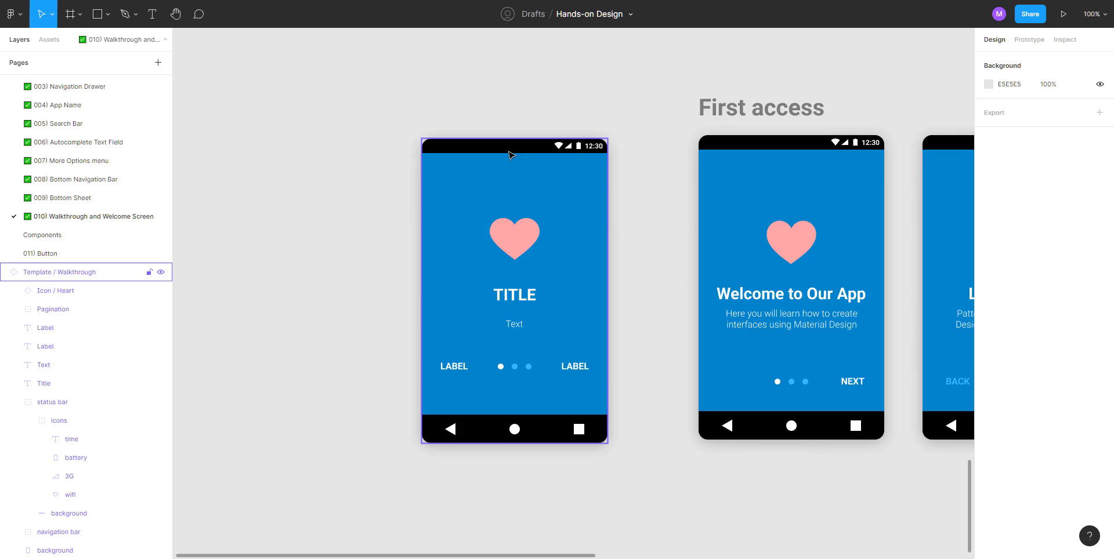
{"action": "left_click_drag", "start_coordinate": [466, 118], "coordinate": [543, 131]}
{"action": "left_click_drag", "start_coordinate": [569, 186], "coordinate": [304, 220]}
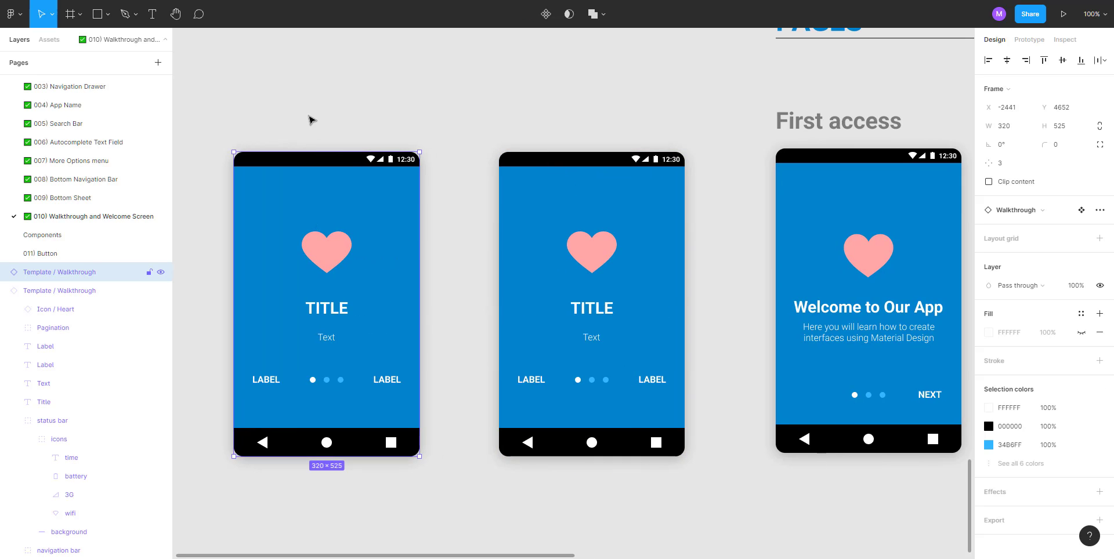
{"action": "left_click", "coordinate": [309, 117]}
{"action": "left_click_drag", "start_coordinate": [309, 118], "coordinate": [441, 149]}
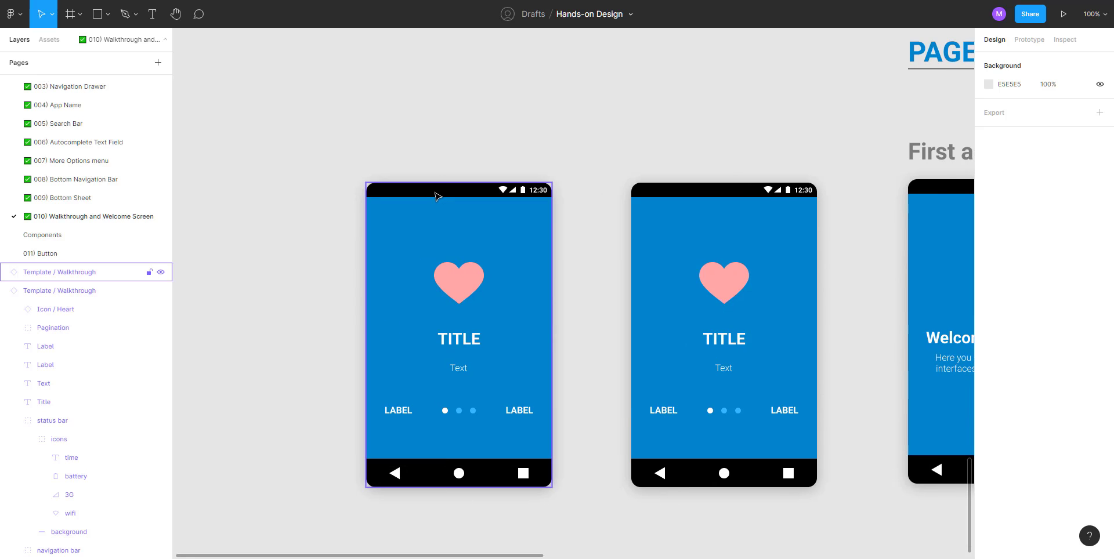
Step: Fill the copy's status bar background with a lighter shade of the screen's sampled blue, 009CF4
{"action": "double_click", "coordinate": [438, 196]}
{"action": "double_click", "coordinate": [437, 196]}
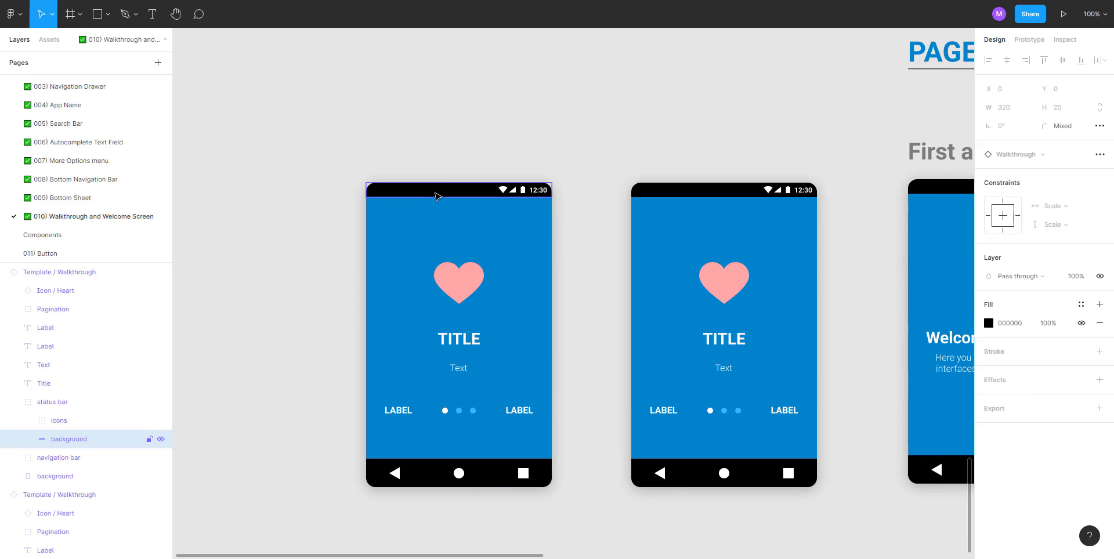
{"action": "left_click", "coordinate": [988, 324]}
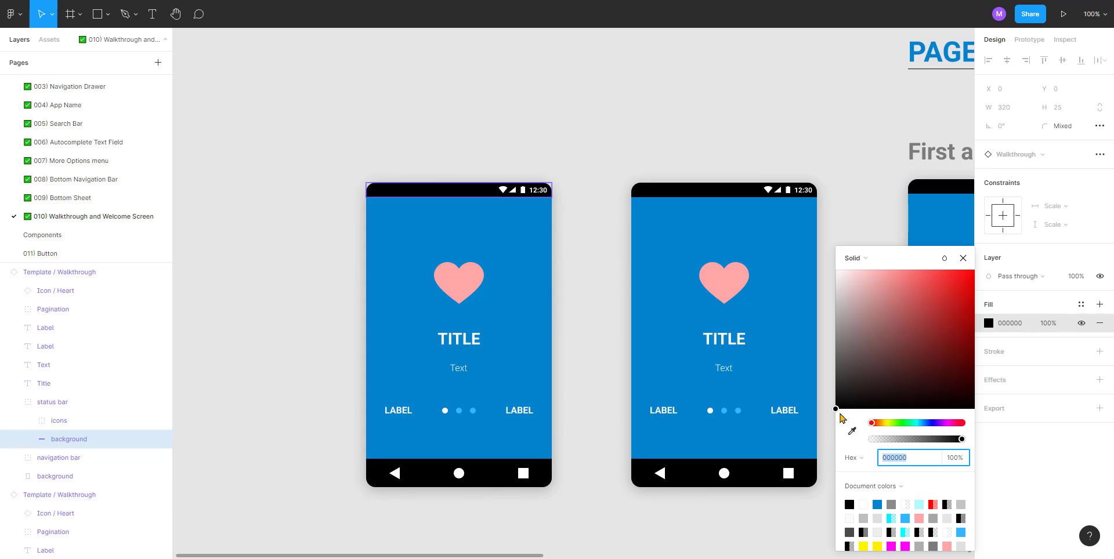
{"action": "left_click", "coordinate": [852, 431]}
{"action": "left_click", "coordinate": [521, 241]}
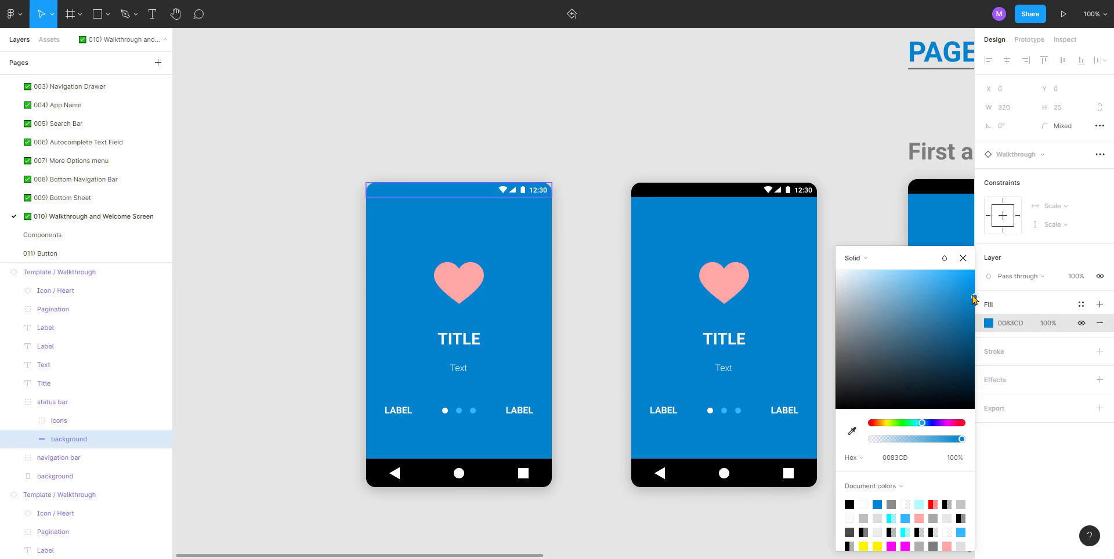
{"action": "mouse_move", "coordinate": [973, 296]}
{"action": "left_mouse_down"}
{"action": "mouse_move", "coordinate": [973, 319]}
{"action": "mouse_move", "coordinate": [979, 284]}
{"action": "left_mouse_up"}
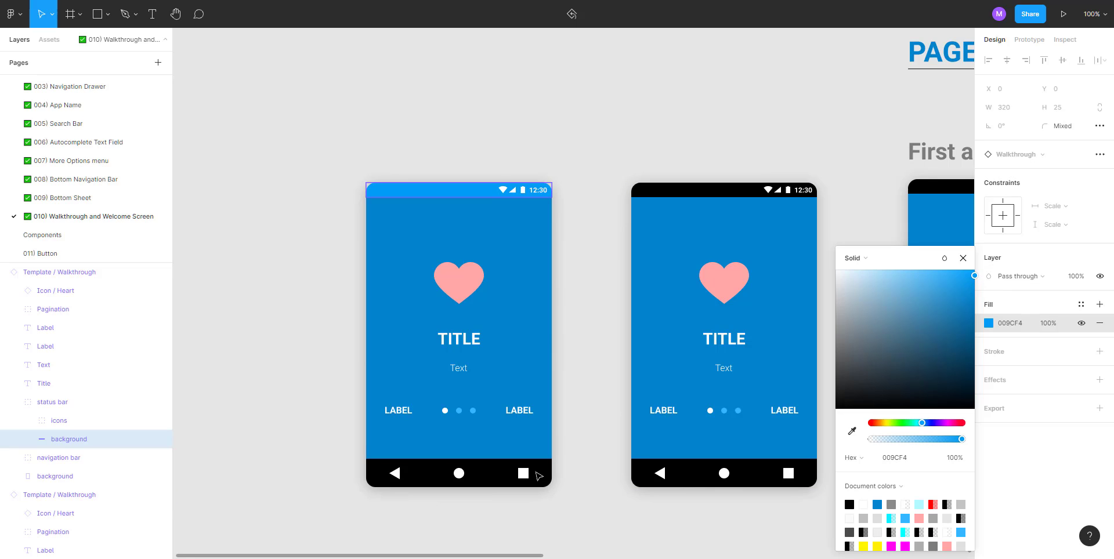
Step: Fill the copy's navigation bar background with the light blue sampled from its status bar
{"action": "left_click", "coordinate": [500, 480]}
{"action": "key", "text": "i"}
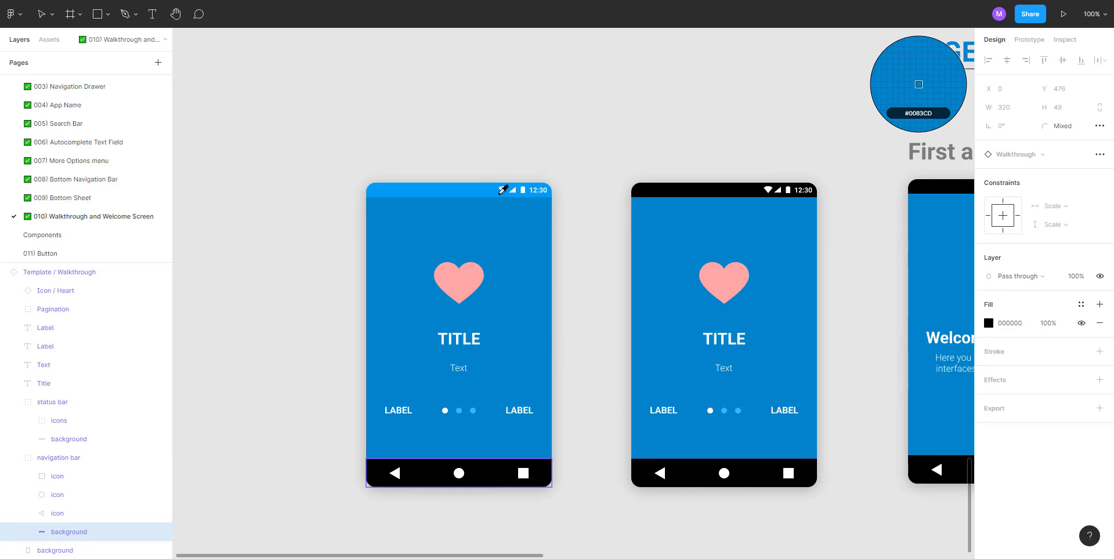
{"action": "left_click", "coordinate": [472, 187]}
{"action": "left_click", "coordinate": [448, 133]}
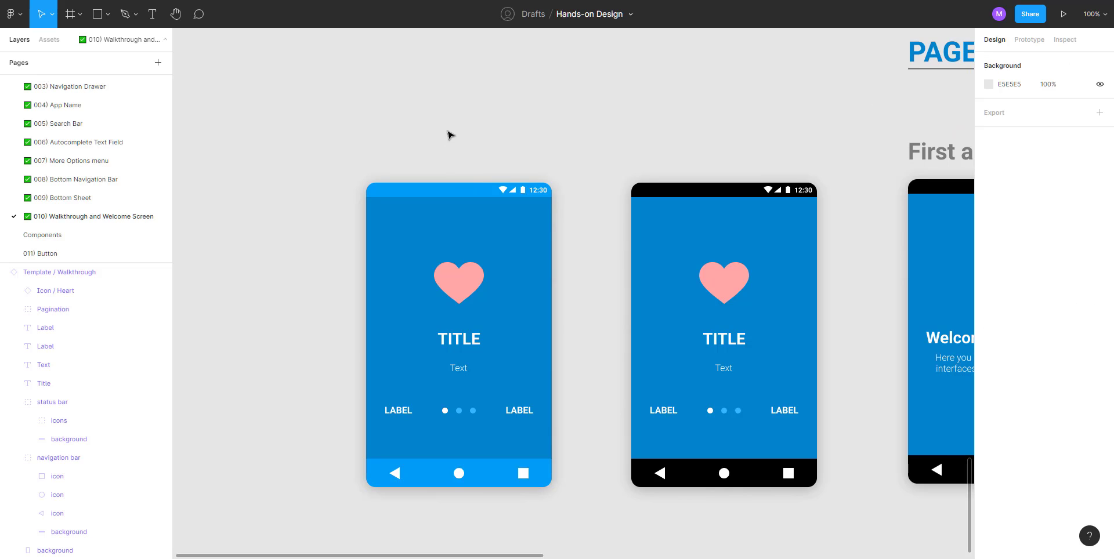
{"action": "scroll", "coordinate": [473, 154], "scroll_direction": "up", "scroll_amount": 2}
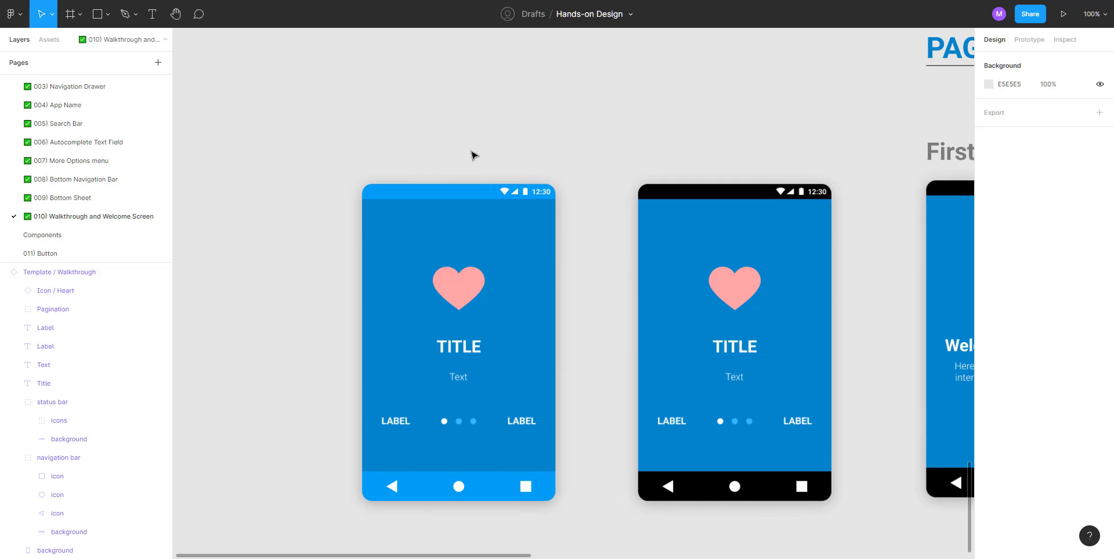
Step: Try hiding and showing the recoloured copy's status bar group several times
{"action": "left_click", "coordinate": [419, 201]}
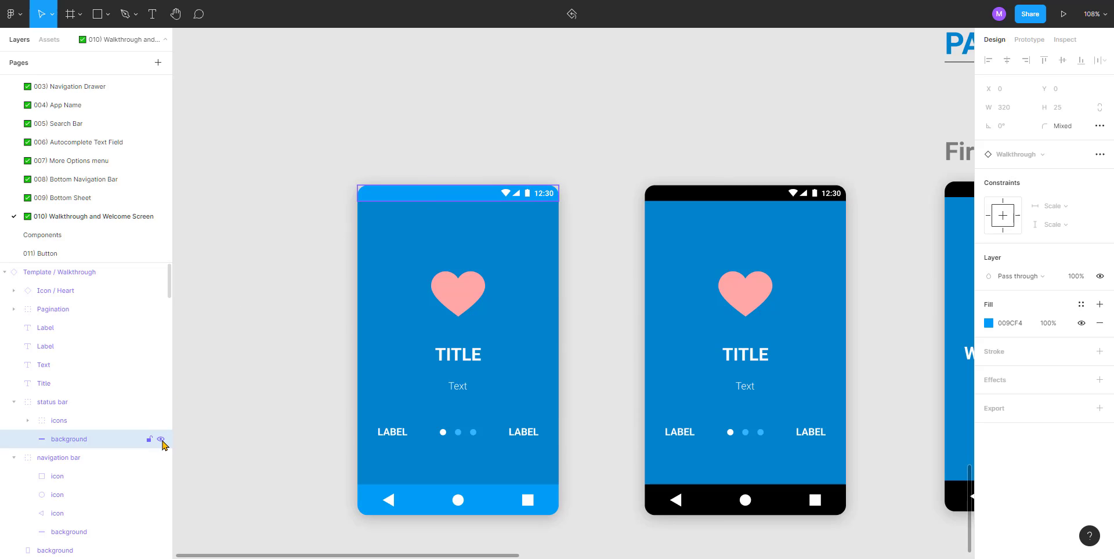
{"action": "left_click", "coordinate": [253, 326]}
{"action": "left_click", "coordinate": [394, 198]}
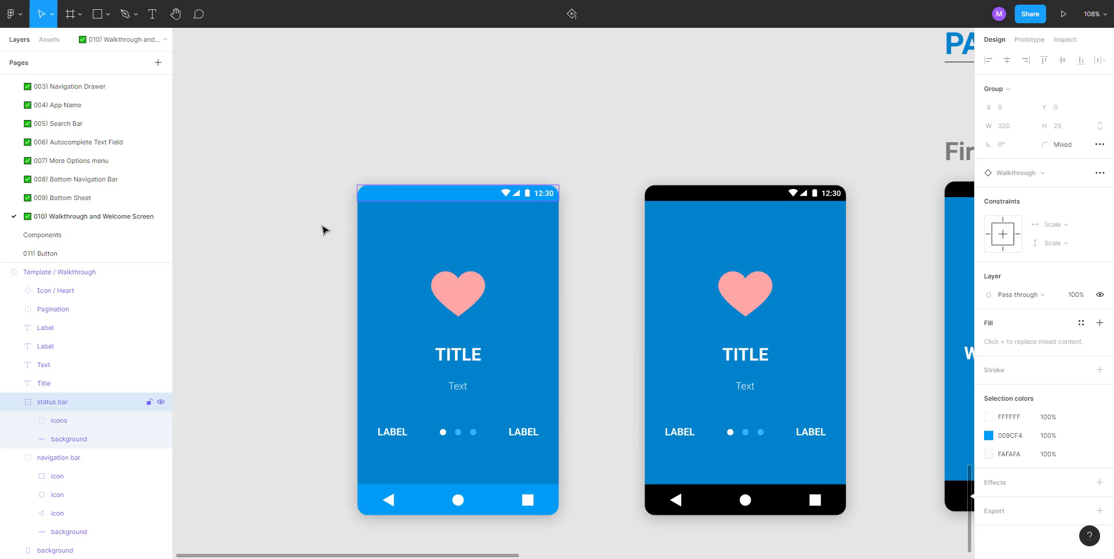
{"action": "left_click", "coordinate": [161, 402]}
{"action": "left_click", "coordinate": [161, 402]}
{"action": "left_click", "coordinate": [161, 402]}
{"action": "left_click", "coordinate": [161, 402]}
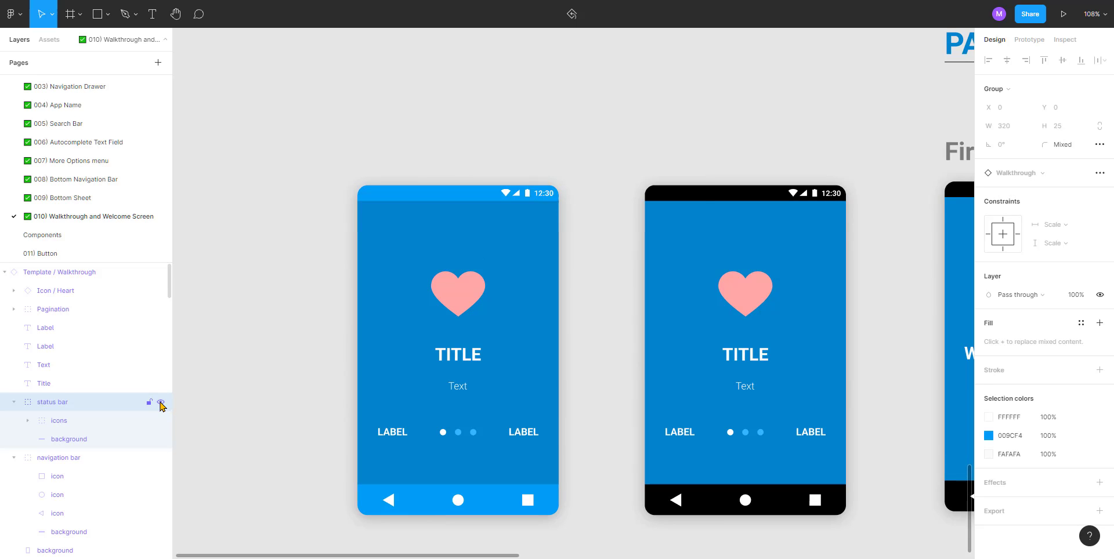
{"action": "left_click", "coordinate": [160, 402]}
{"action": "left_click", "coordinate": [161, 402]}
{"action": "left_click", "coordinate": [160, 402]}
{"action": "left_click", "coordinate": [161, 402]}
{"action": "left_click", "coordinate": [161, 402]}
{"action": "left_click", "coordinate": [160, 402]}
{"action": "left_click", "coordinate": [319, 271]}
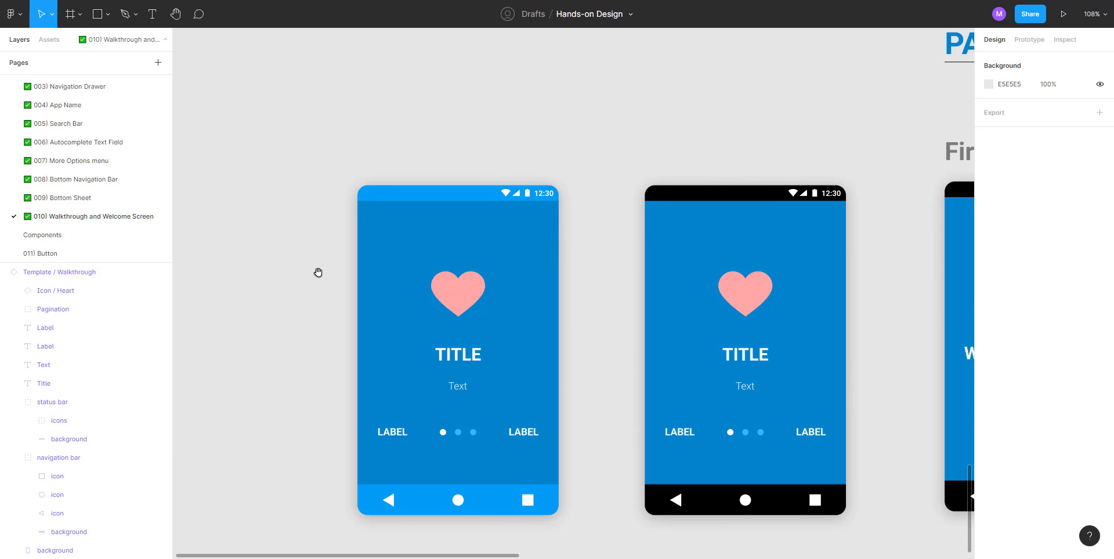
Step: Duplicate the light-blue-barred instance and place the new copy to its left, at X -2846
{"action": "left_click_drag", "start_coordinate": [318, 271], "coordinate": [527, 275]}
{"action": "left_click", "coordinate": [641, 266]}
{"action": "left_click_drag", "start_coordinate": [616, 274], "coordinate": [358, 280]}
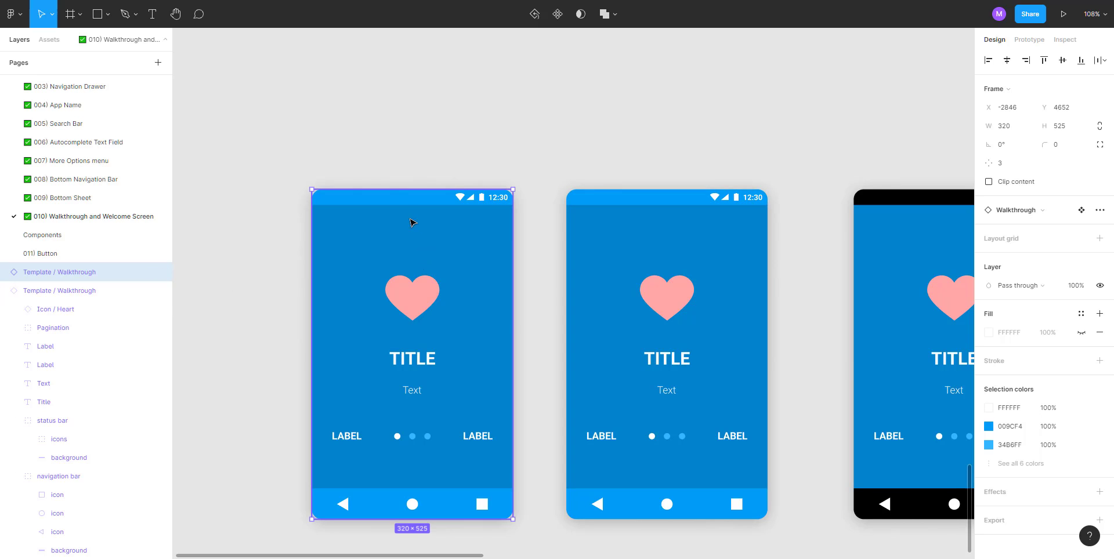
{"action": "left_click", "coordinate": [406, 165]}
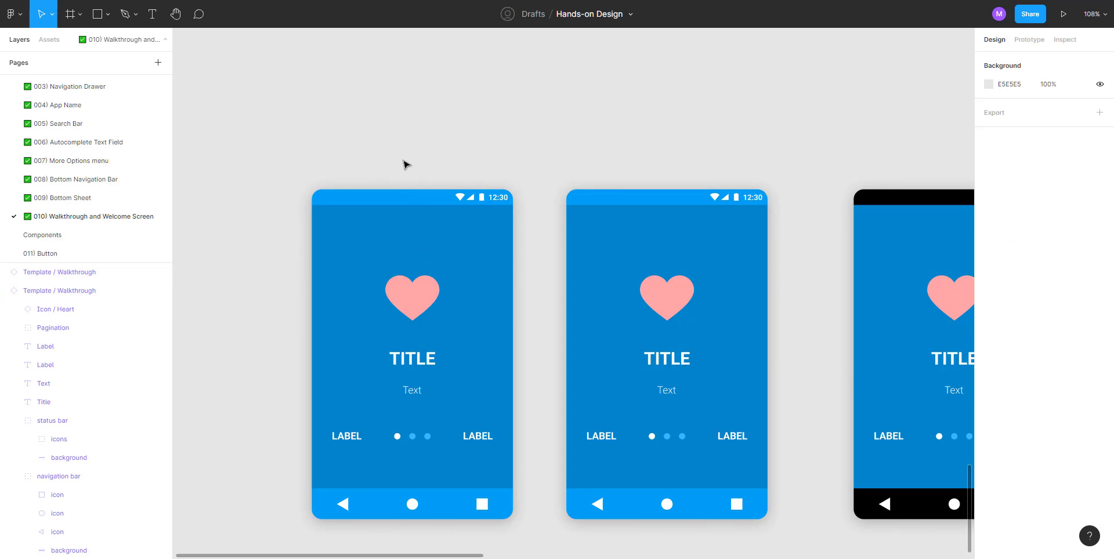
Step: Hide the status bar and navigation bar groups in the leftmost walkthrough copy
{"action": "left_click", "coordinate": [393, 199]}
{"action": "left_click", "coordinate": [392, 199]}
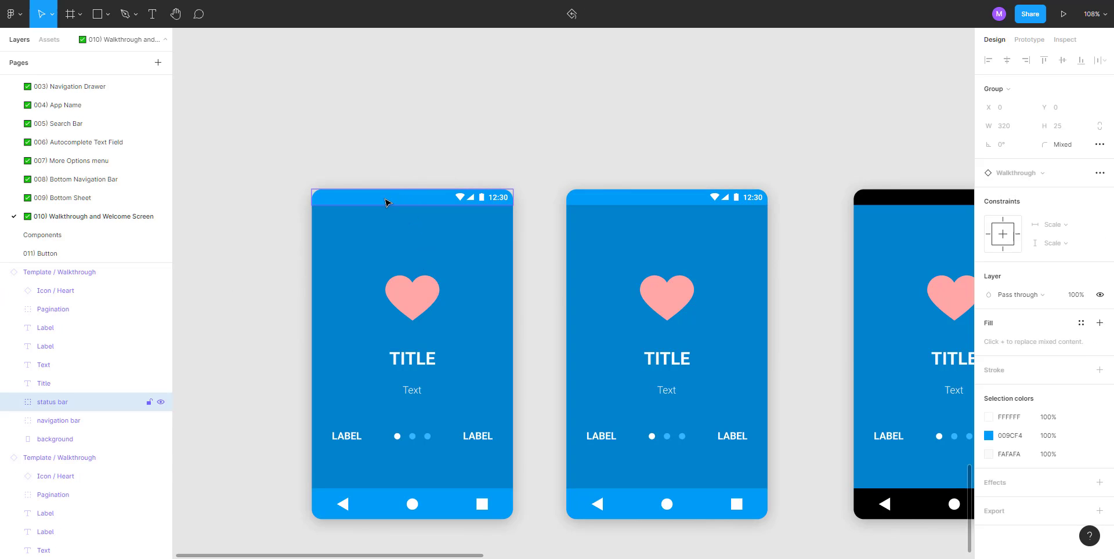
{"action": "left_click", "coordinate": [161, 402]}
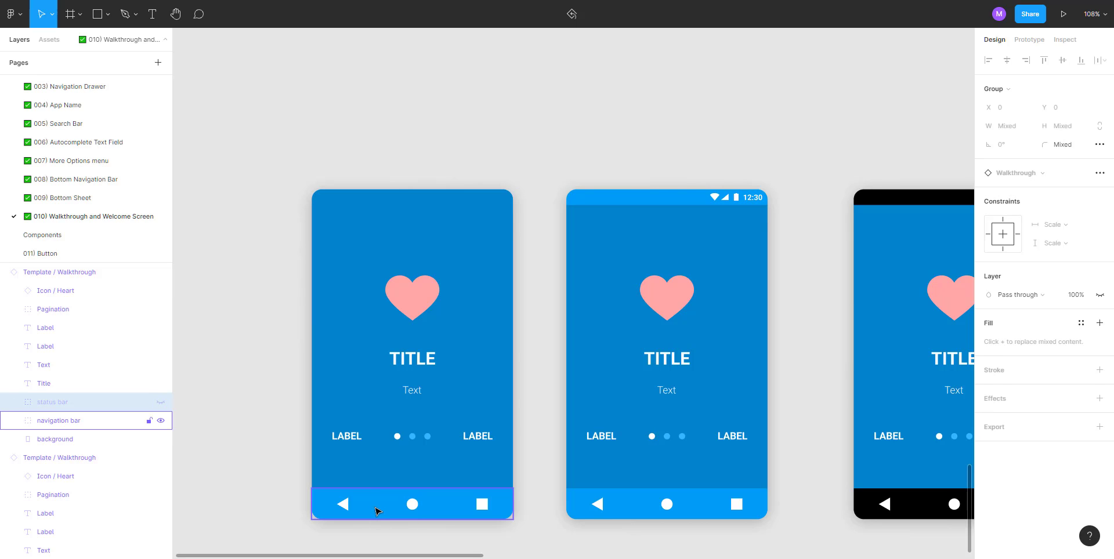
{"action": "left_click", "coordinate": [298, 427]}
{"action": "scroll", "coordinate": [402, 418], "scroll_direction": "down", "scroll_amount": 2}
{"action": "scroll", "coordinate": [403, 418], "scroll_direction": "left", "scroll_amount": 2}
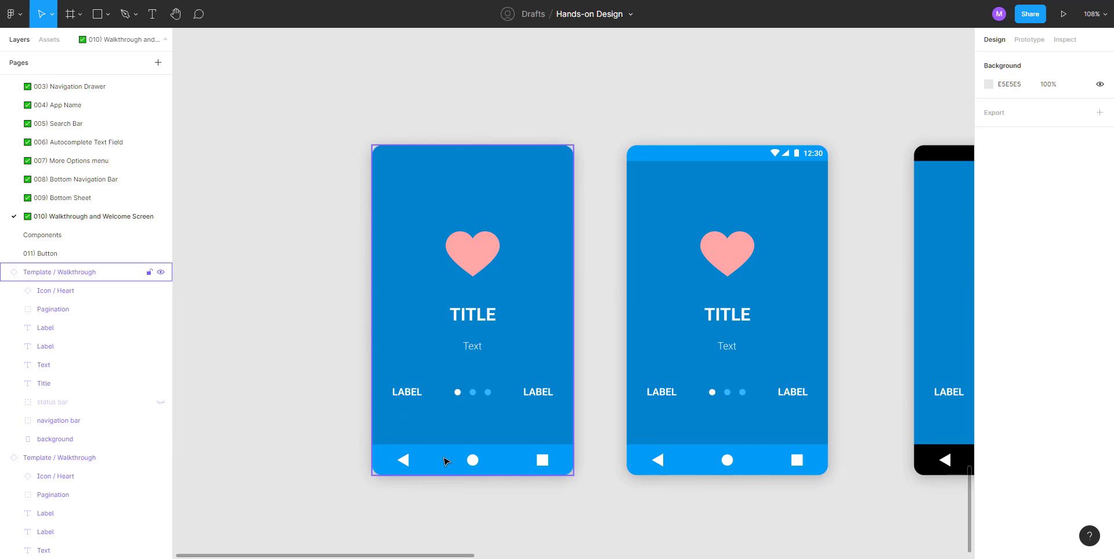
{"action": "left_click", "coordinate": [446, 461]}
{"action": "left_click", "coordinate": [160, 422]}
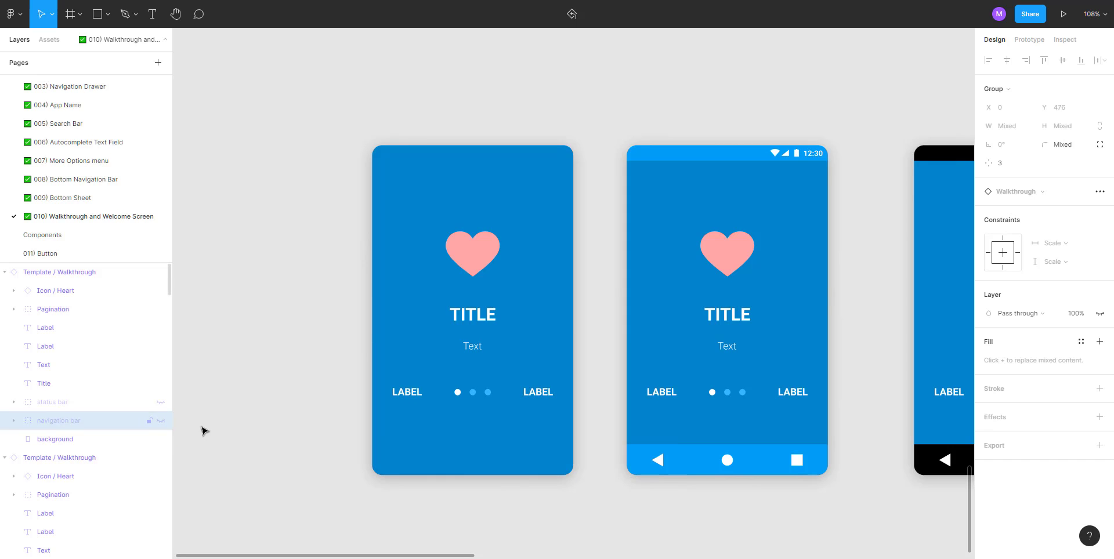
{"action": "left_click", "coordinate": [291, 361]}
Step: Move the black-barred walkthrough instance to the left of the copy without bars
{"action": "scroll", "coordinate": [202, 343], "scroll_direction": "down", "scroll_amount": 2}
{"action": "scroll", "coordinate": [366, 322], "scroll_direction": "down", "scroll_amount": 3}
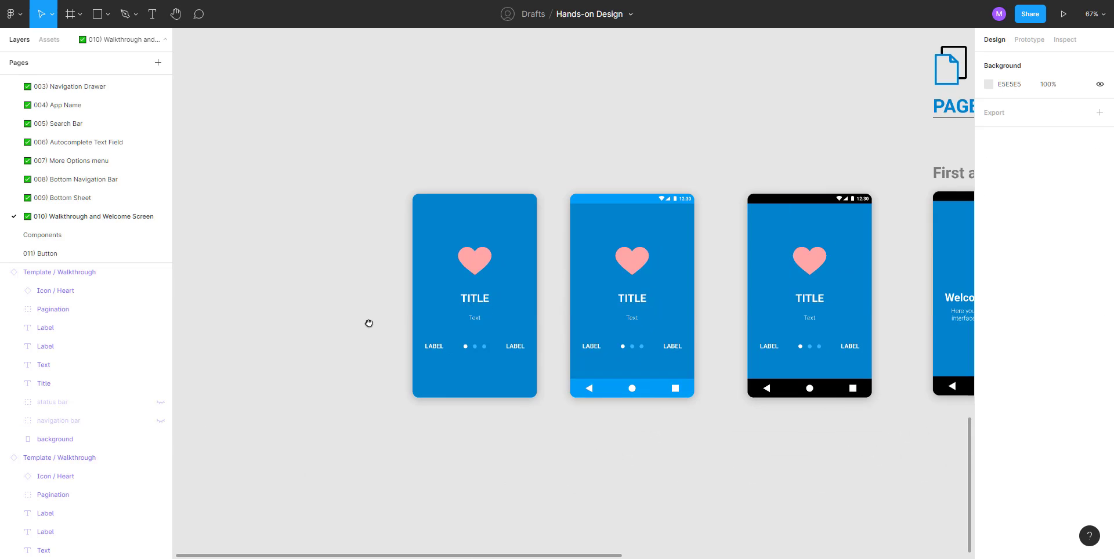
{"action": "left_click_drag", "start_coordinate": [367, 320], "coordinate": [280, 343]}
{"action": "left_click_drag", "start_coordinate": [577, 319], "coordinate": [417, 250]}
{"action": "left_click", "coordinate": [436, 211]}
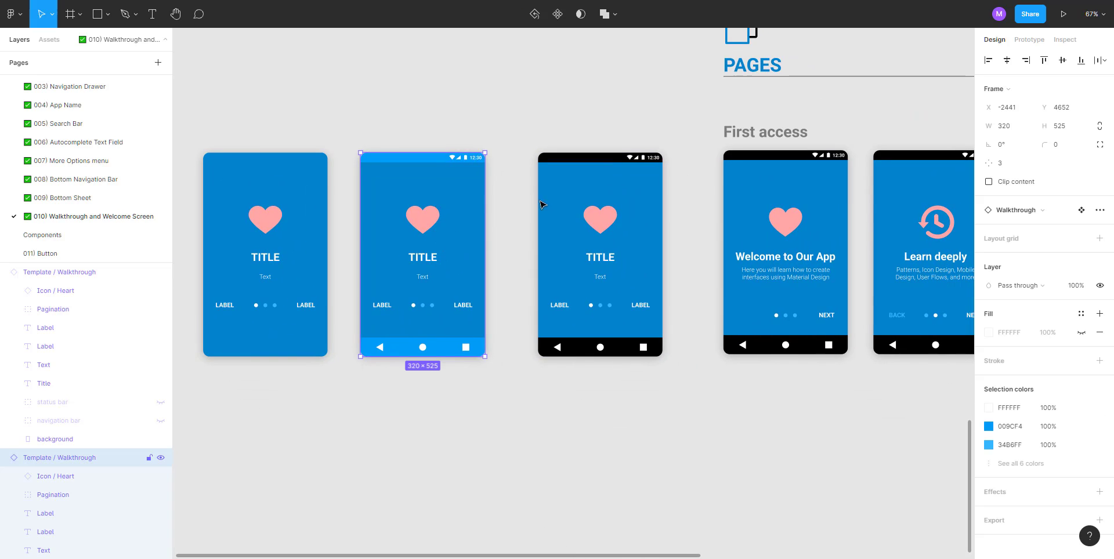
{"action": "left_click_drag", "start_coordinate": [543, 205], "coordinate": [229, 323]}
{"action": "left_click", "coordinate": [390, 202]}
{"action": "scroll", "coordinate": [419, 264], "scroll_direction": "right", "scroll_amount": 5}
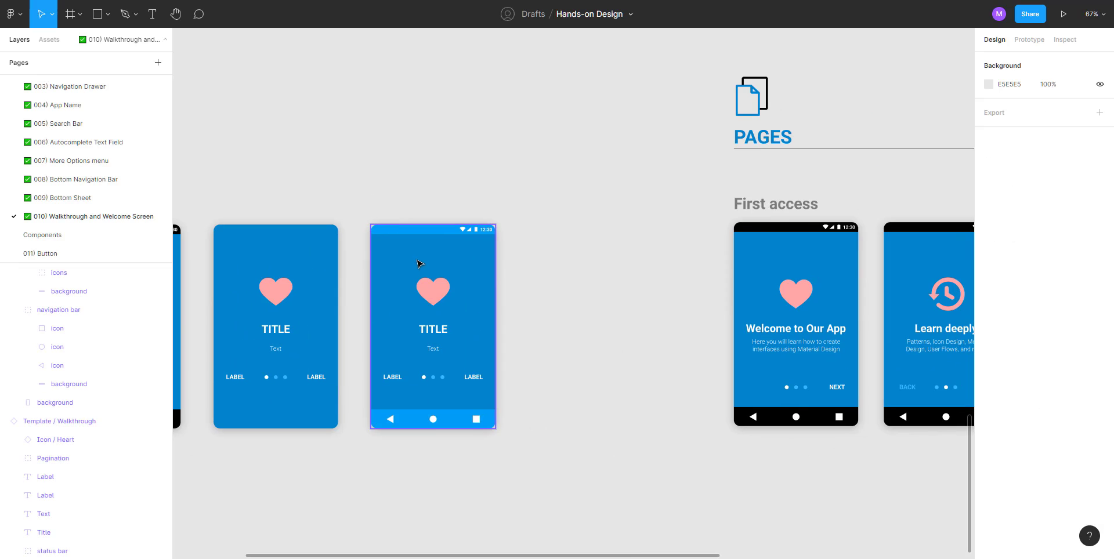
Step: Move the light-blue-barred instance beside the Welcome to Our App screen, at X -1902
{"action": "left_click_drag", "start_coordinate": [420, 264], "coordinate": [629, 265]}
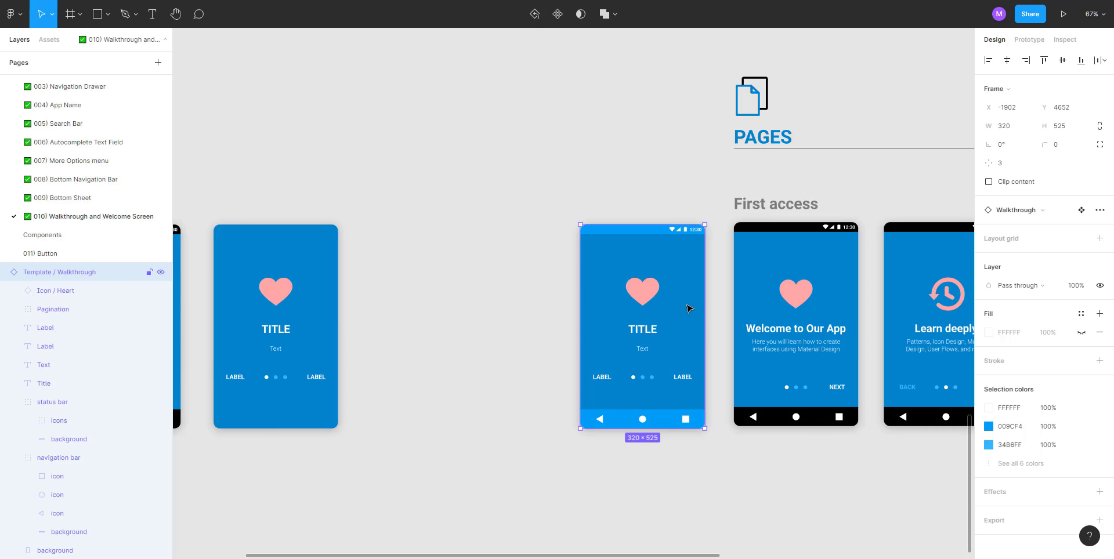
{"action": "scroll", "coordinate": [687, 308], "scroll_direction": "up", "scroll_amount": 3}
{"action": "scroll", "coordinate": [515, 303], "scroll_direction": "right", "scroll_amount": 5}
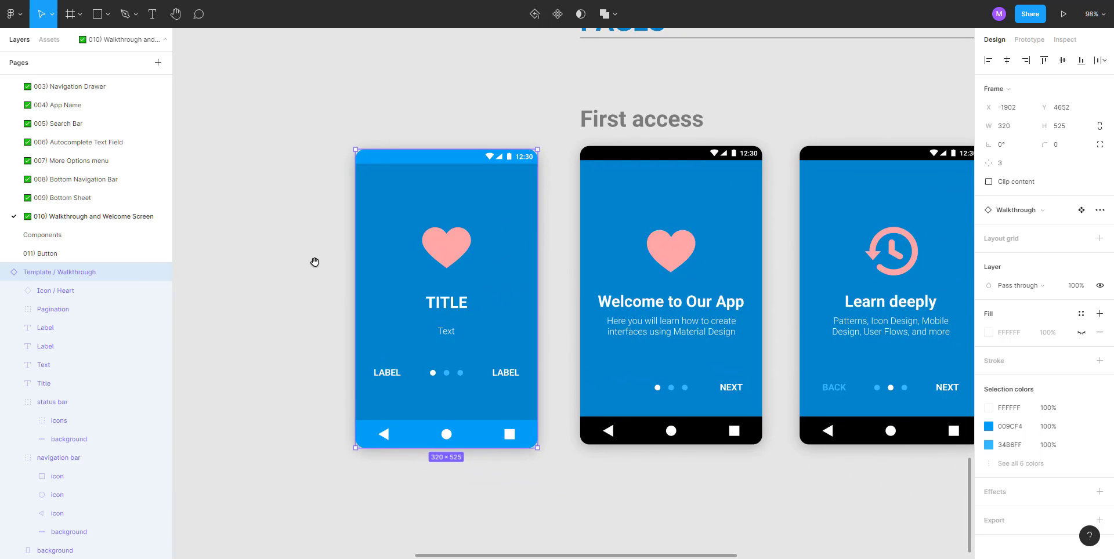
{"action": "scroll", "coordinate": [589, 300], "scroll_direction": "up", "scroll_amount": 3}
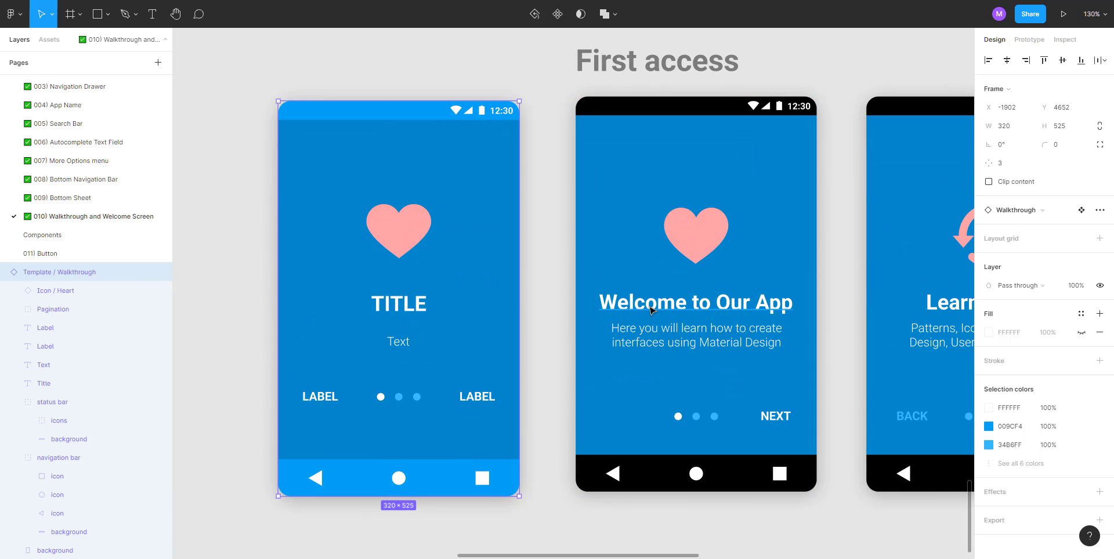
Step: Replace the TITLE text of the light-blue-barred instance with WELCOME TO OUR APP, matching the first access screen's heading
{"action": "left_click", "coordinate": [651, 310], "text": "ctrl"}
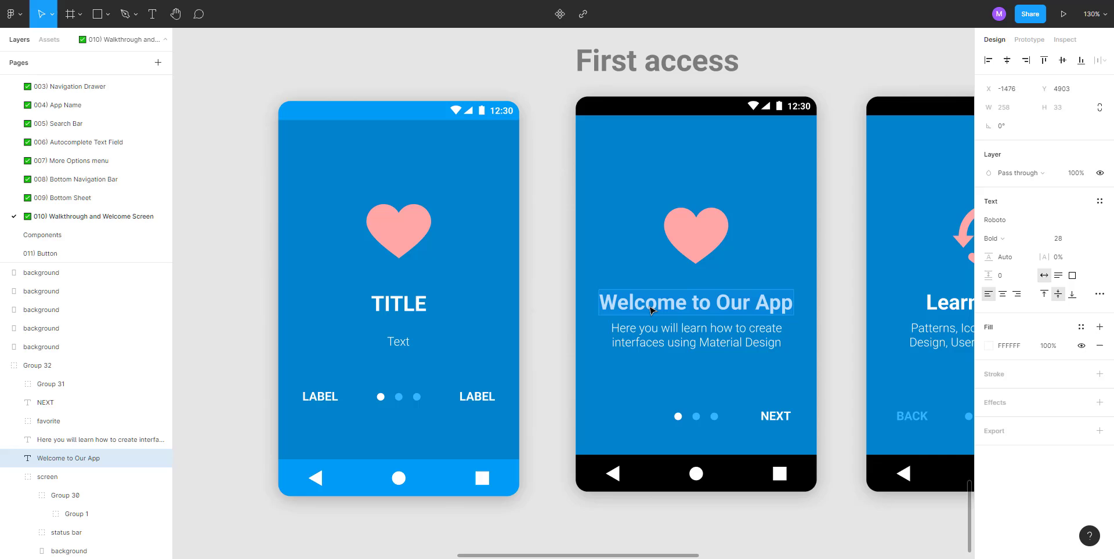
{"action": "left_click", "coordinate": [405, 308], "text": "ctrl"}
{"action": "type", "text": "WELCOME TO OUR APP"}
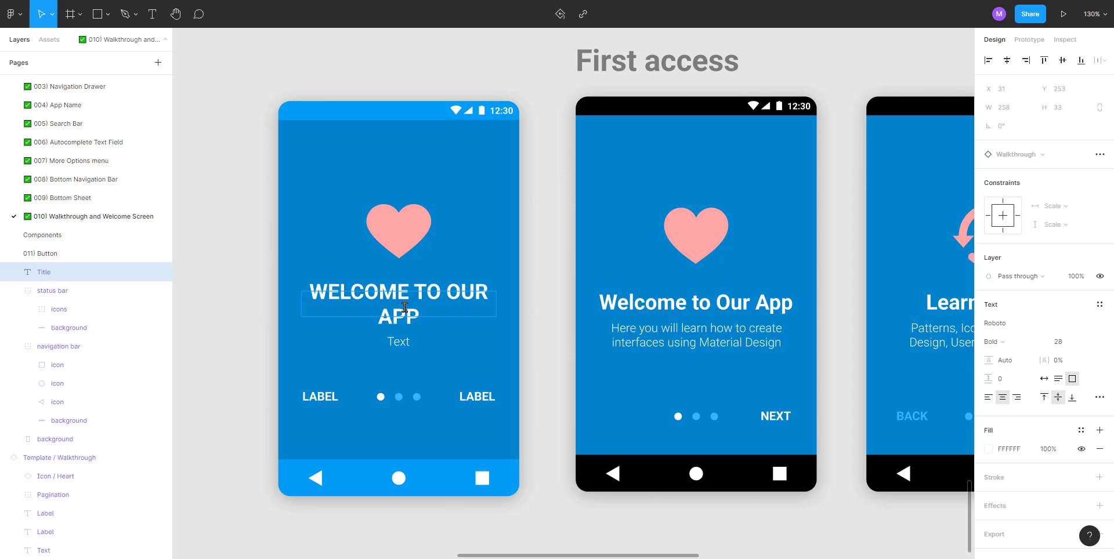
{"action": "key", "text": "Escape"}
{"action": "double_click", "coordinate": [405, 320]}
{"action": "key", "text": "Escape"}
{"action": "left_click", "coordinate": [211, 256]}
Step: Set the Title's letter case to as typed in the main Template / Walkthrough component on the Components page
{"action": "left_click", "coordinate": [330, 238]}
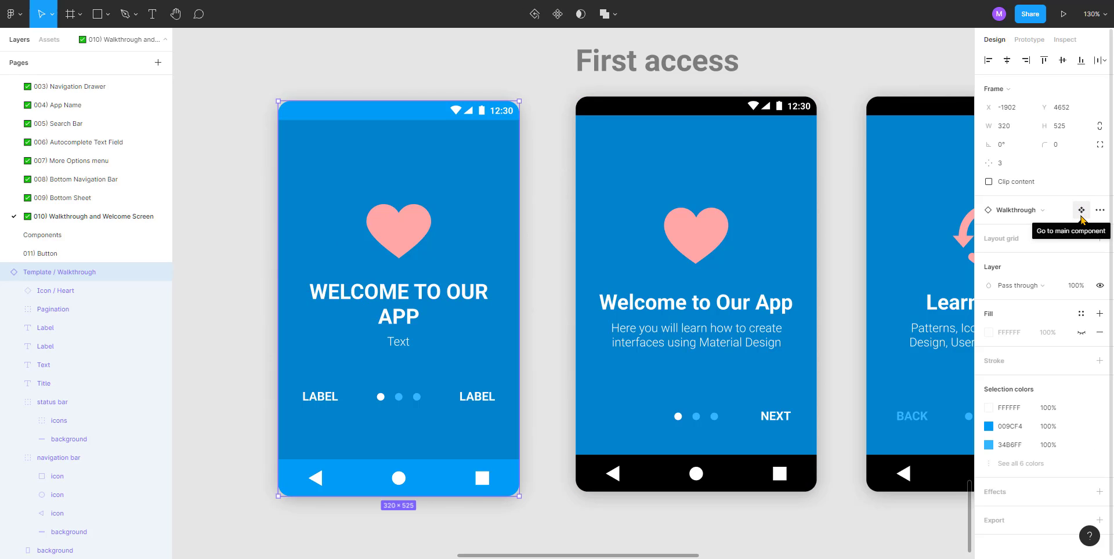
{"action": "left_click", "coordinate": [52, 237]}
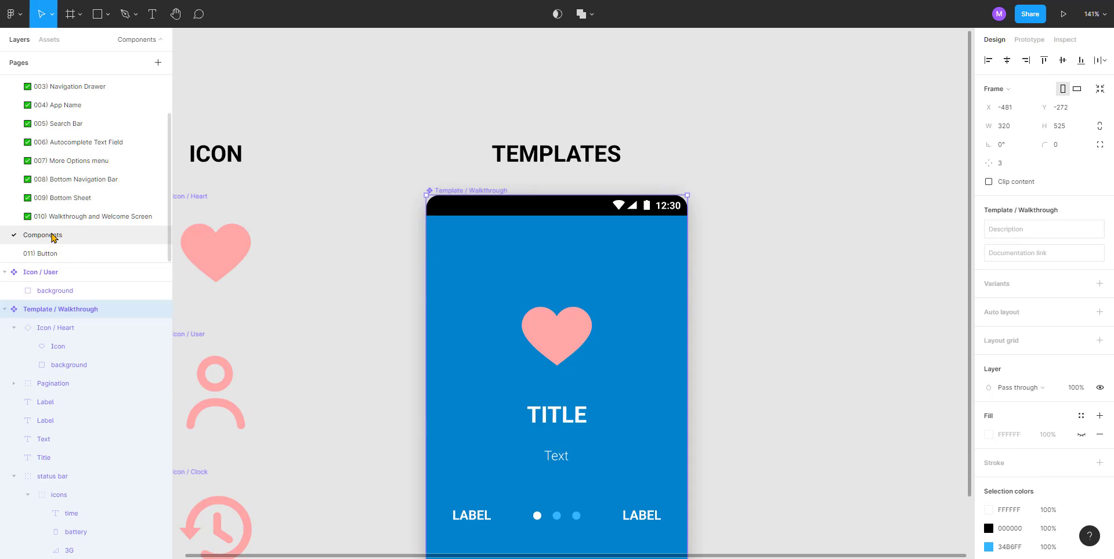
{"action": "left_click", "coordinate": [547, 418]}
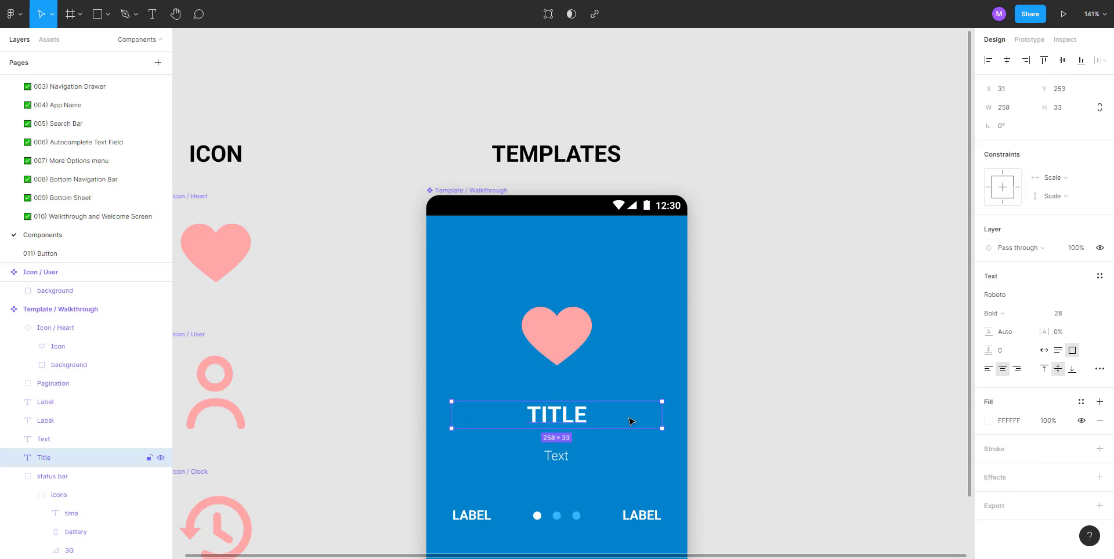
{"action": "left_click", "coordinate": [1099, 369]}
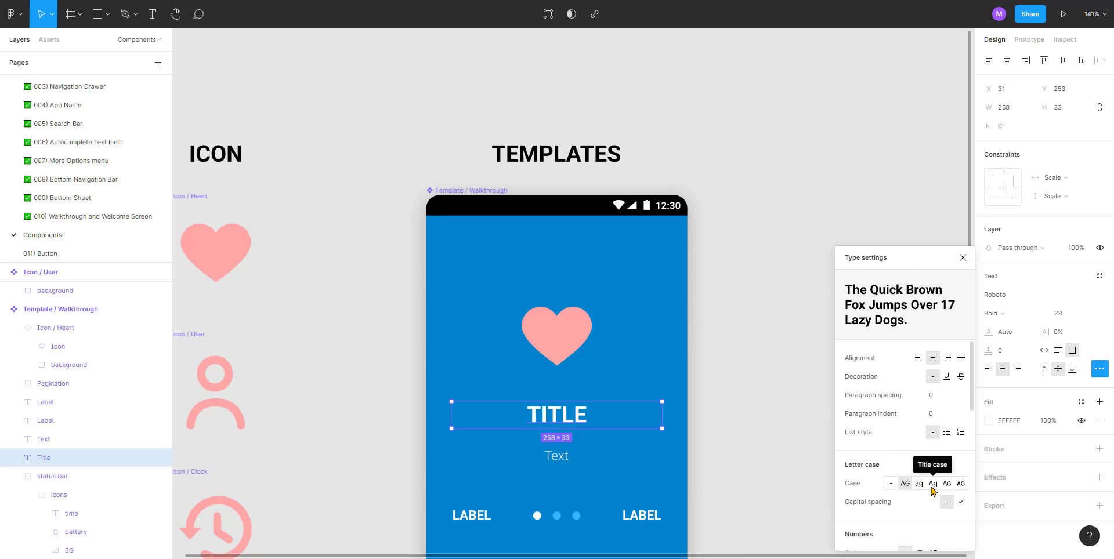
{"action": "left_click", "coordinate": [893, 485]}
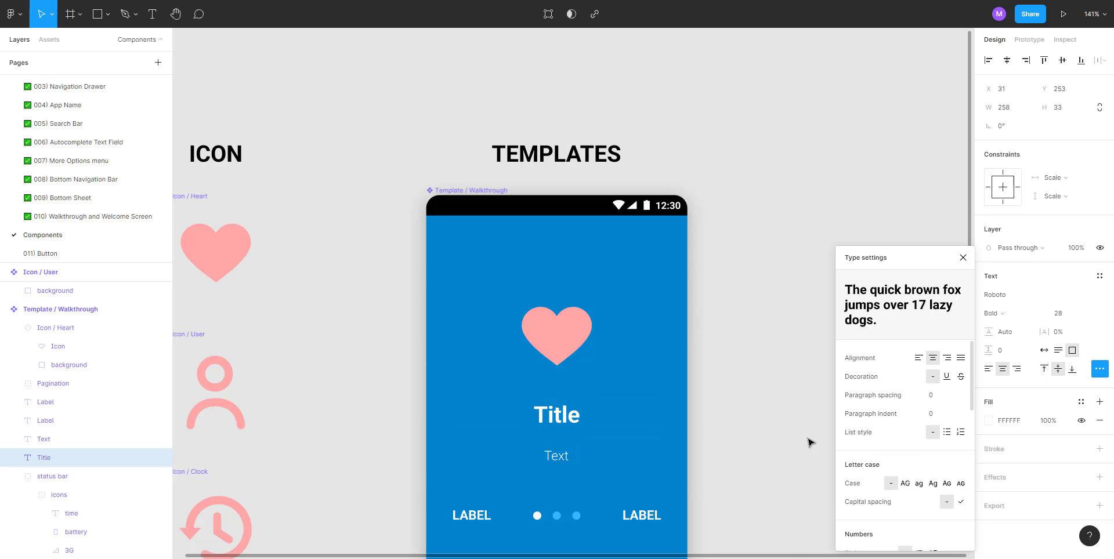
{"action": "left_click", "coordinate": [752, 280]}
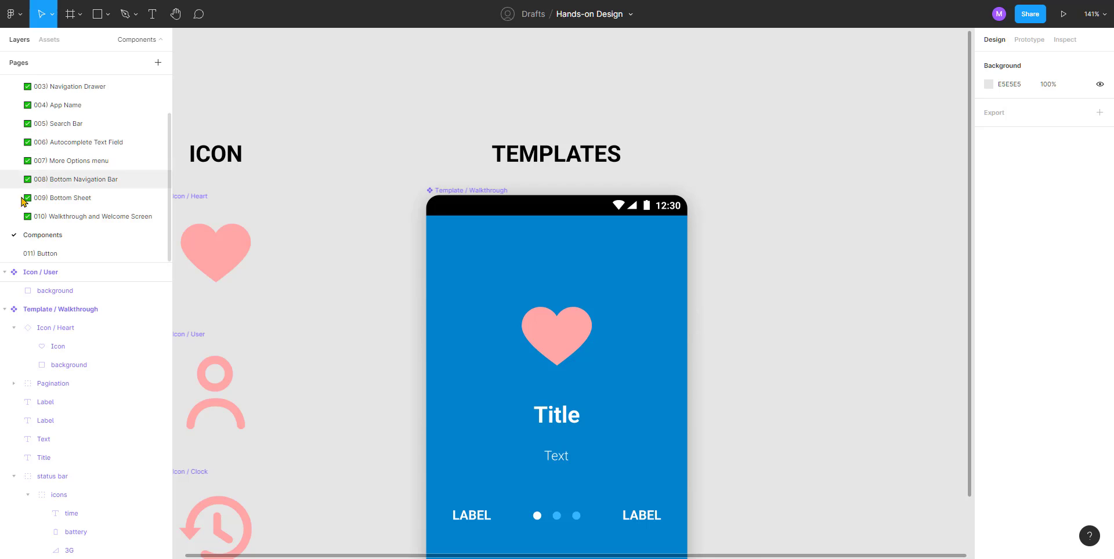
Step: Move the Text layer of the main Template / Walkthrough component up to Y 294, closer beneath the Title as in the original Welcome screen
{"action": "left_click", "coordinate": [53, 216]}
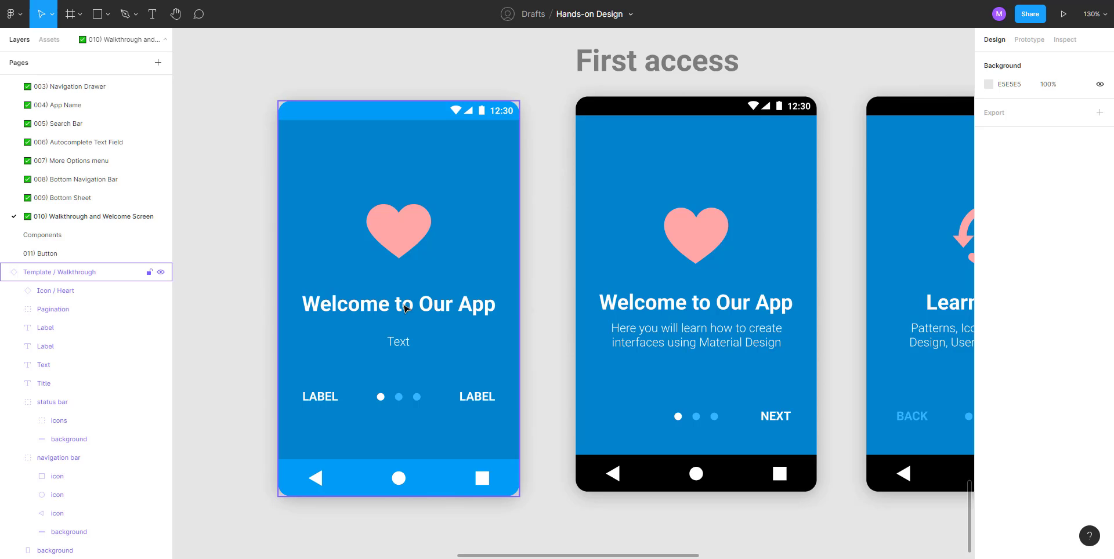
{"action": "left_click", "coordinate": [399, 347]}
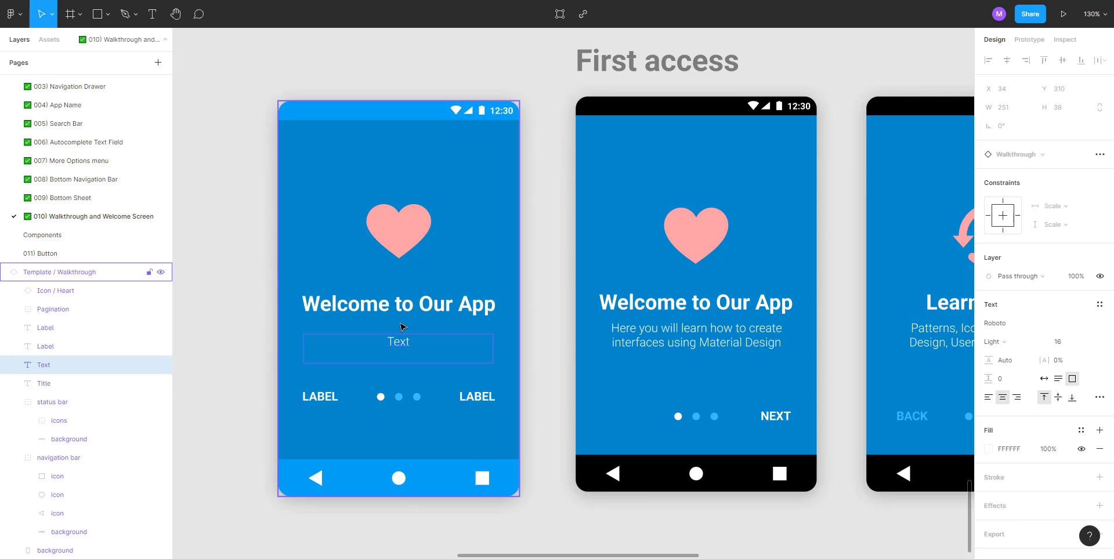
{"action": "left_click", "coordinate": [642, 330]}
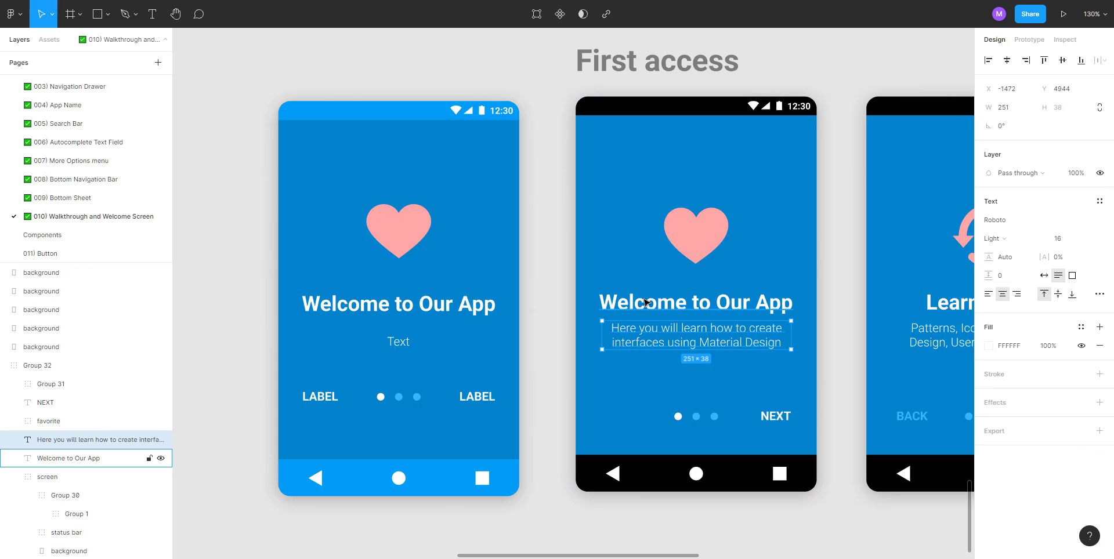
{"action": "left_click", "coordinate": [47, 237]}
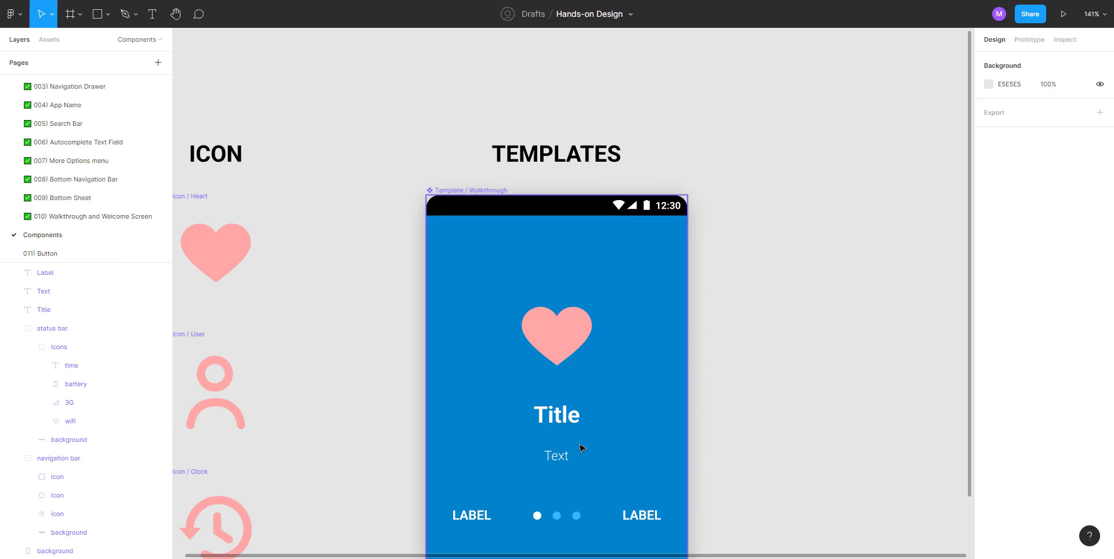
{"action": "left_click", "coordinate": [565, 458]}
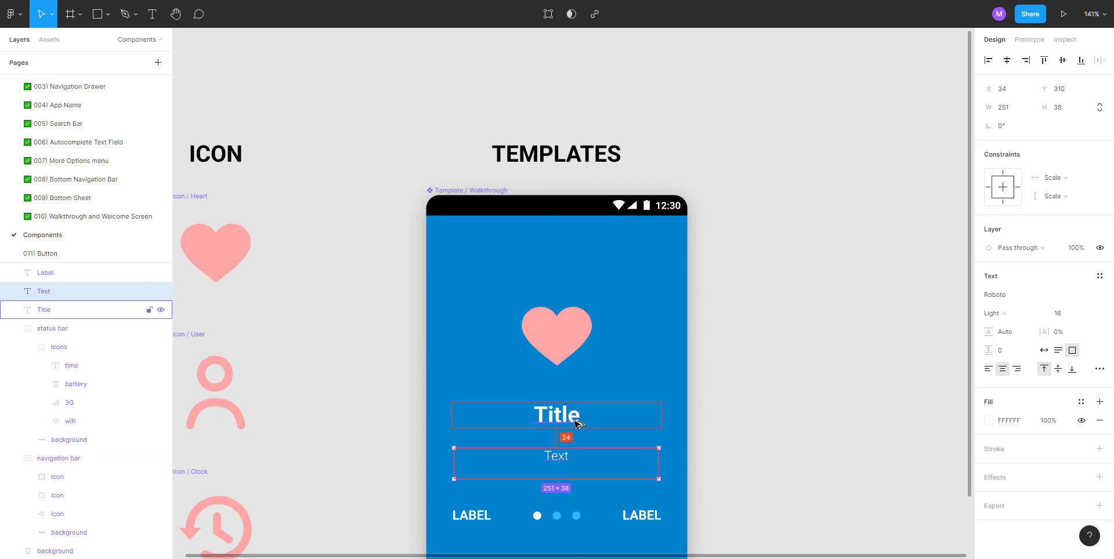
{"action": "key", "text": "shift+Up"}
{"action": "key", "text": "shift+Up"}
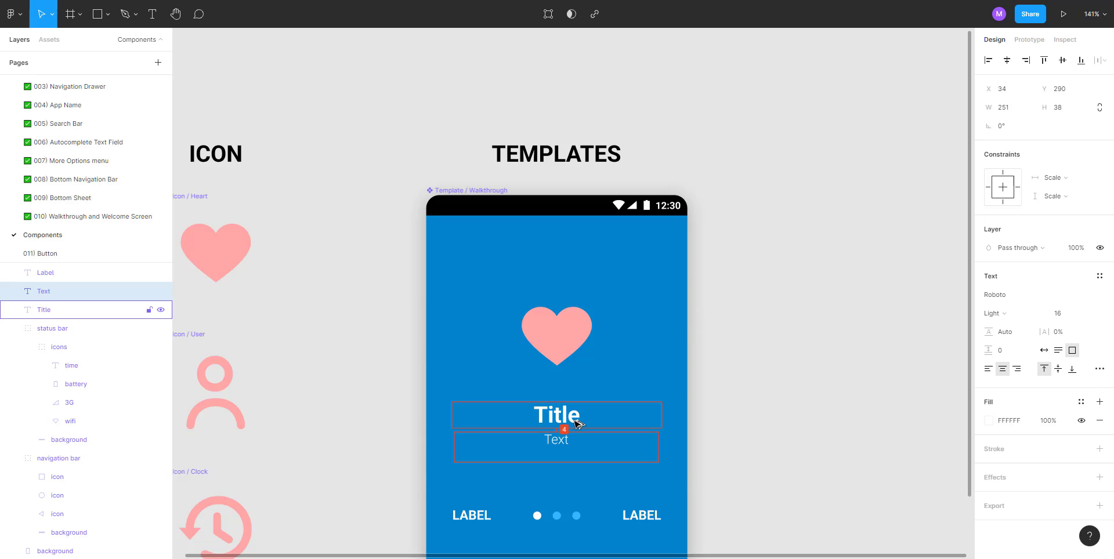
{"action": "key", "text": "Down"}
{"action": "key", "text": "Down"}
{"action": "key", "text": "Down"}
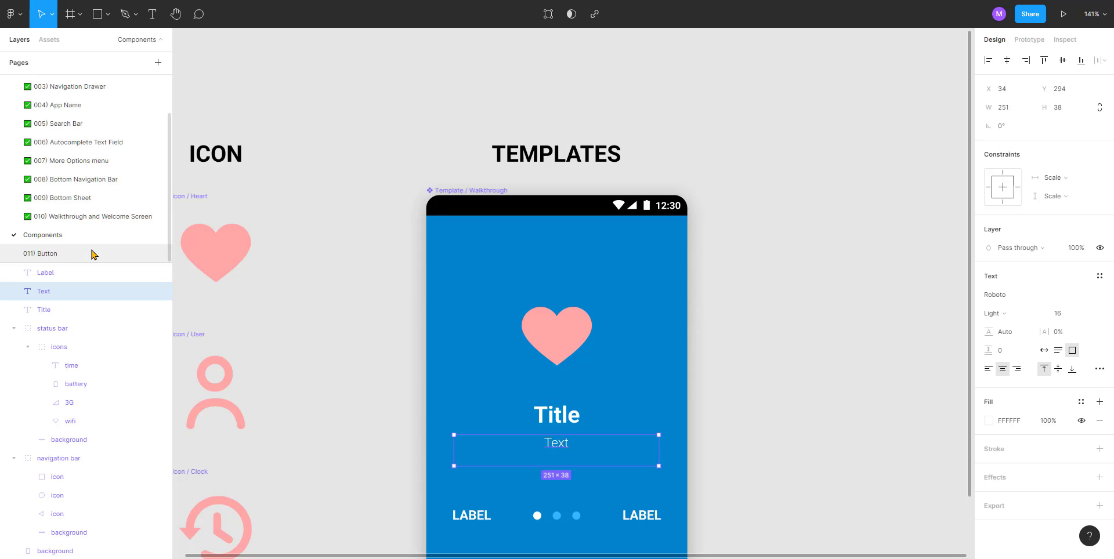
Step: Replace the welcome instance's Text with "Here you will learn how to create interfaces using Material Design", copied from the original screen
{"action": "left_click", "coordinate": [58, 220]}
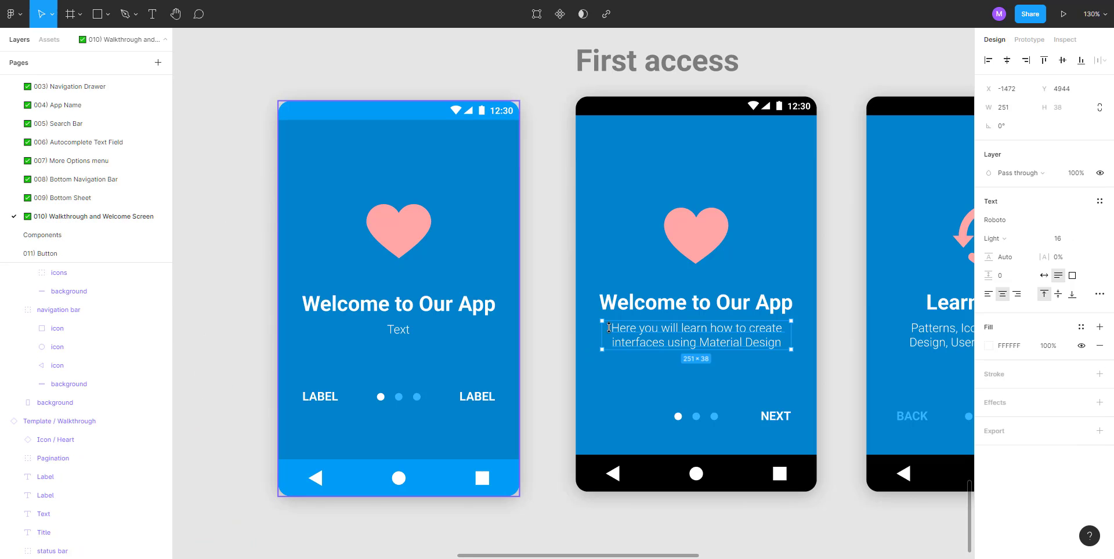
{"action": "left_click", "coordinate": [575, 333]}
{"action": "mouse_move", "coordinate": [552, 338]}
{"action": "left_mouse_down"}
{"action": "mouse_move", "coordinate": [511, 346]}
{"action": "mouse_move", "coordinate": [537, 339]}
{"action": "left_mouse_up"}
{"action": "left_click", "coordinate": [621, 352]}
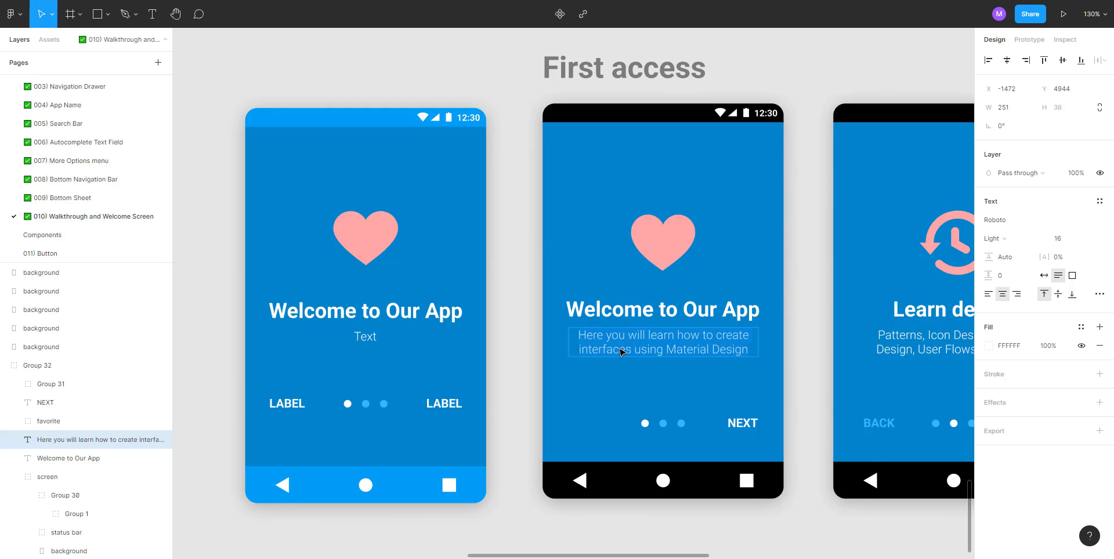
{"action": "double_click", "coordinate": [380, 341]}
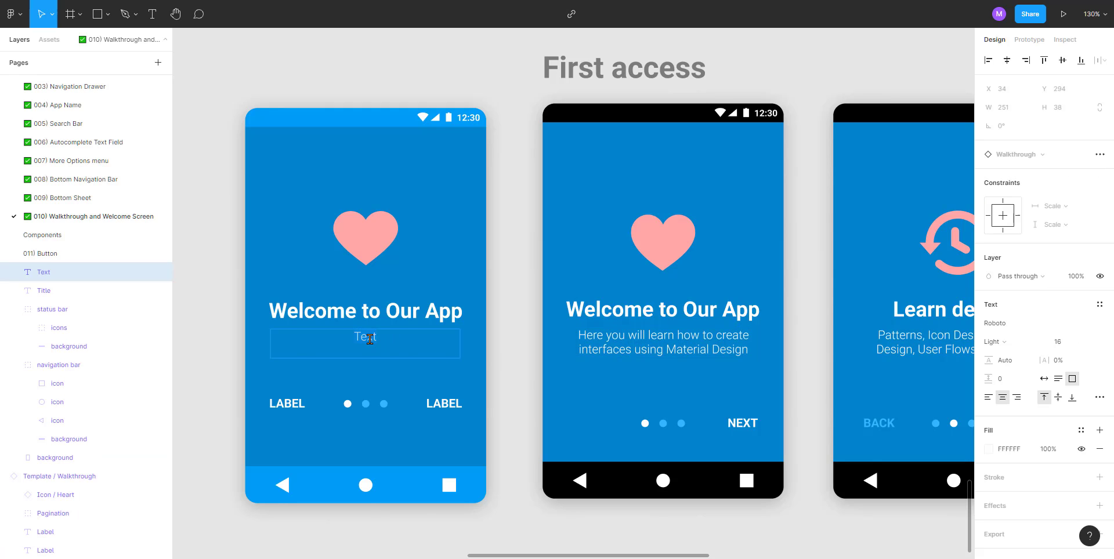
{"action": "type", "text": "Here you will learn how to create interfaces using Material Design"}
{"action": "left_click", "coordinate": [504, 343]}
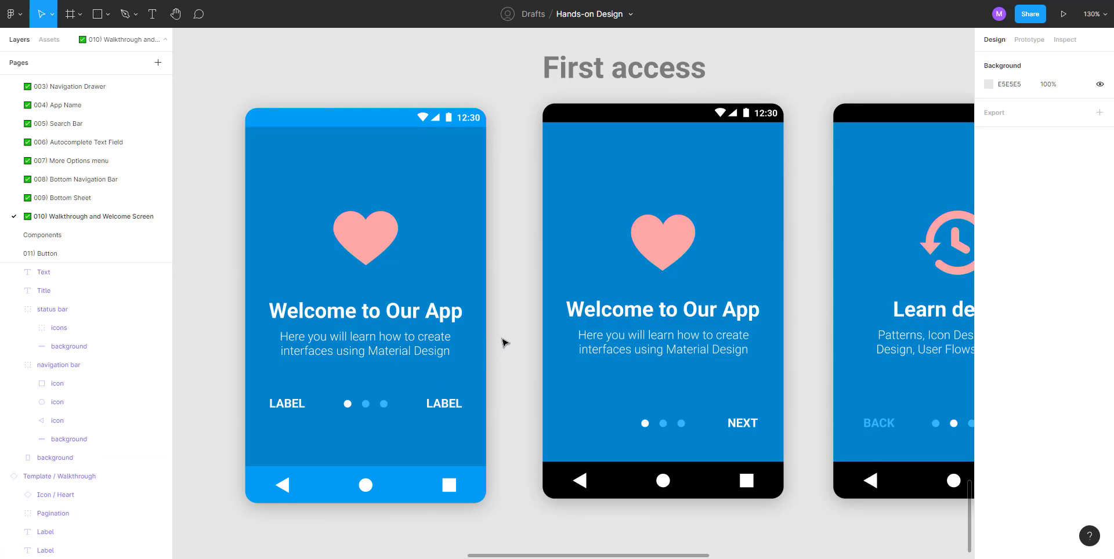
Step: Hide the Label layer before the pagination dots in the welcome instance
{"action": "double_click", "coordinate": [287, 405]}
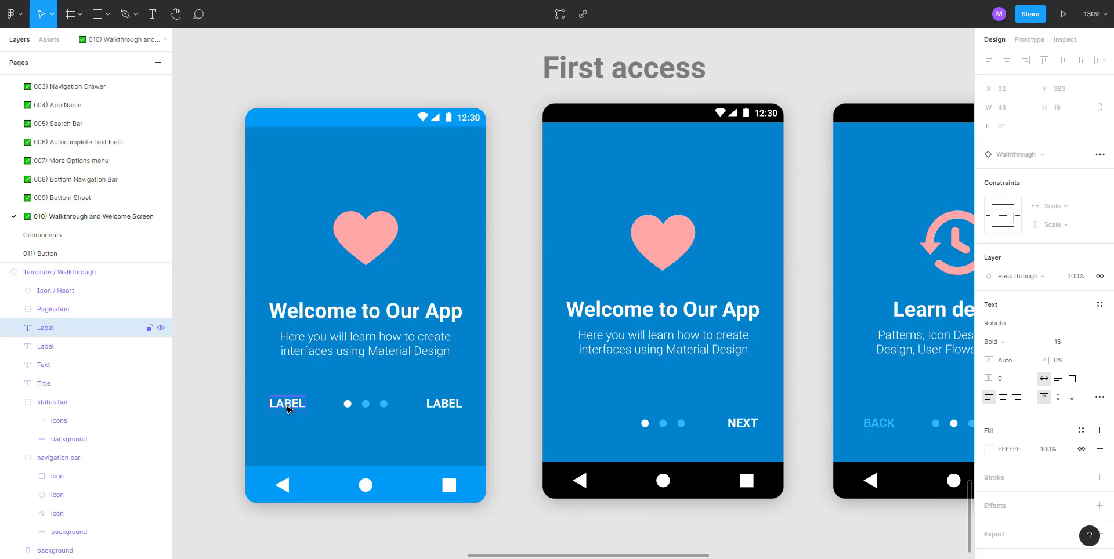
{"action": "left_click", "coordinate": [161, 328]}
{"action": "left_click", "coordinate": [219, 364]}
{"action": "scroll", "coordinate": [219, 363], "scroll_direction": "down", "scroll_amount": 5}
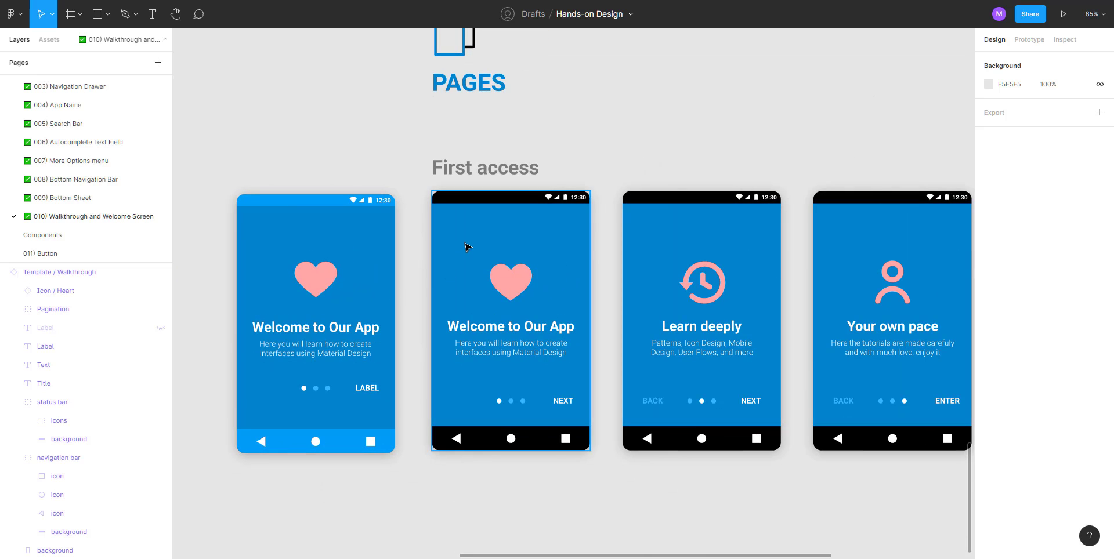
Step: Delete the original Welcome to Our App screen and move the light-blue-barred instance into its place
{"action": "left_click", "coordinate": [467, 246]}
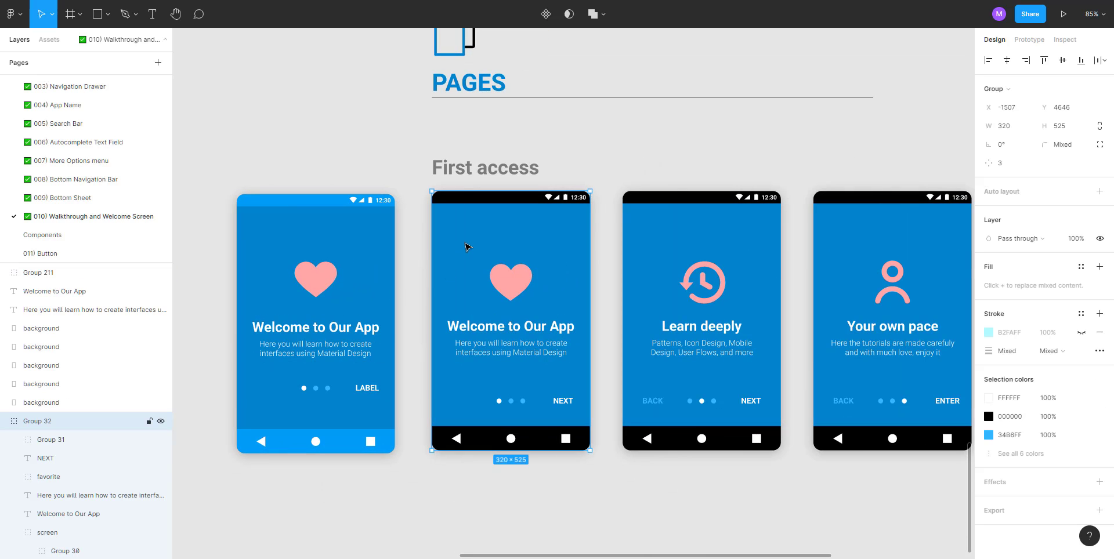
{"action": "key", "text": "Delete"}
{"action": "left_click_drag", "start_coordinate": [304, 244], "coordinate": [503, 248]}
{"action": "left_click", "coordinate": [360, 256]}
{"action": "scroll", "coordinate": [248, 242], "scroll_direction": "right", "scroll_amount": 5}
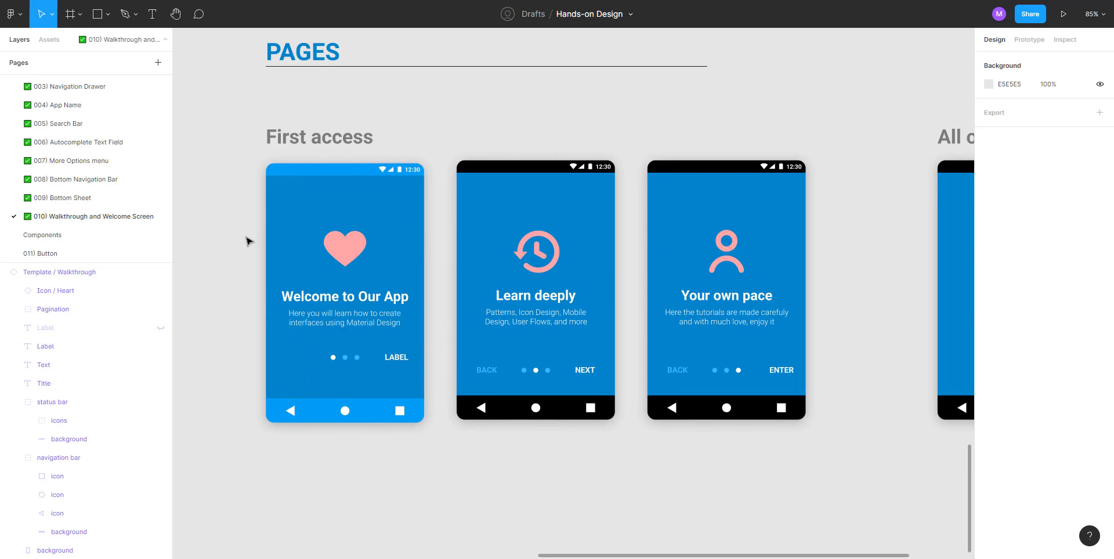
Step: Move the All other access heading and its Our App screen farther right, away from the First access screens
{"action": "scroll", "coordinate": [542, 264], "scroll_direction": "down", "scroll_amount": 3}
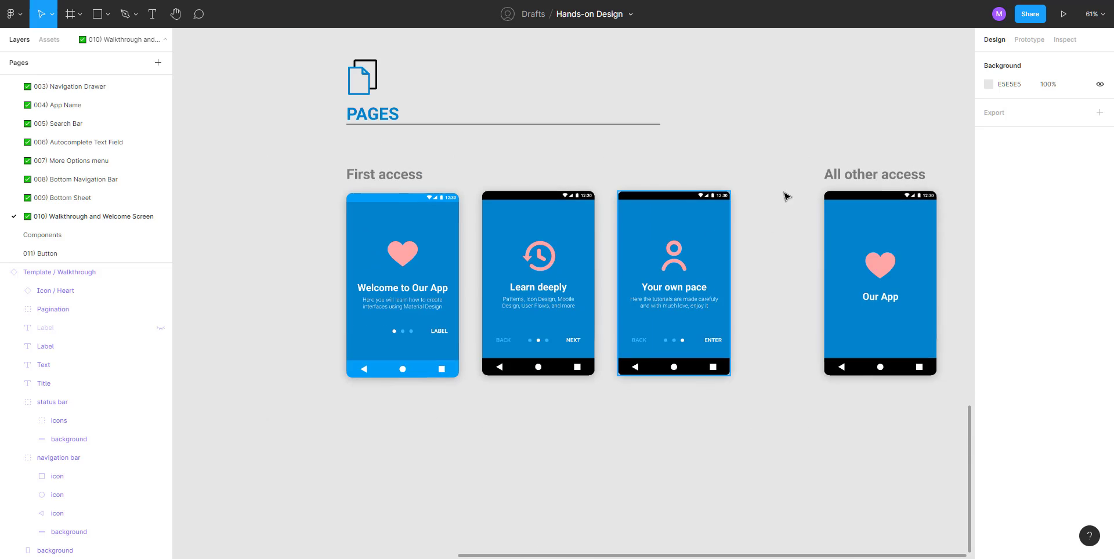
{"action": "scroll", "coordinate": [774, 223], "scroll_direction": "right", "scroll_amount": 5}
{"action": "left_click_drag", "start_coordinate": [530, 202], "coordinate": [700, 392]}
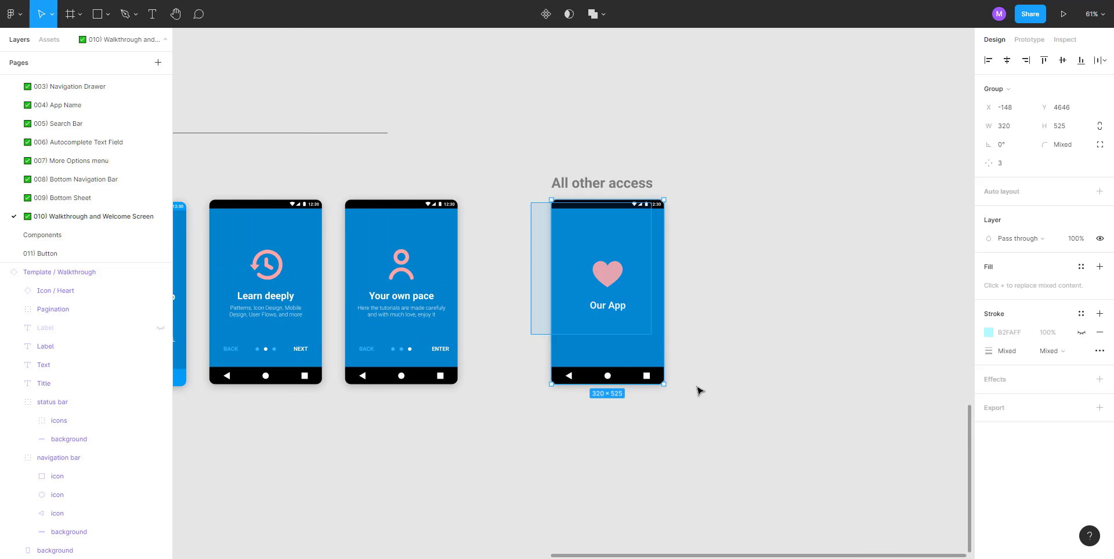
{"action": "left_click_drag", "start_coordinate": [528, 143], "coordinate": [754, 479]}
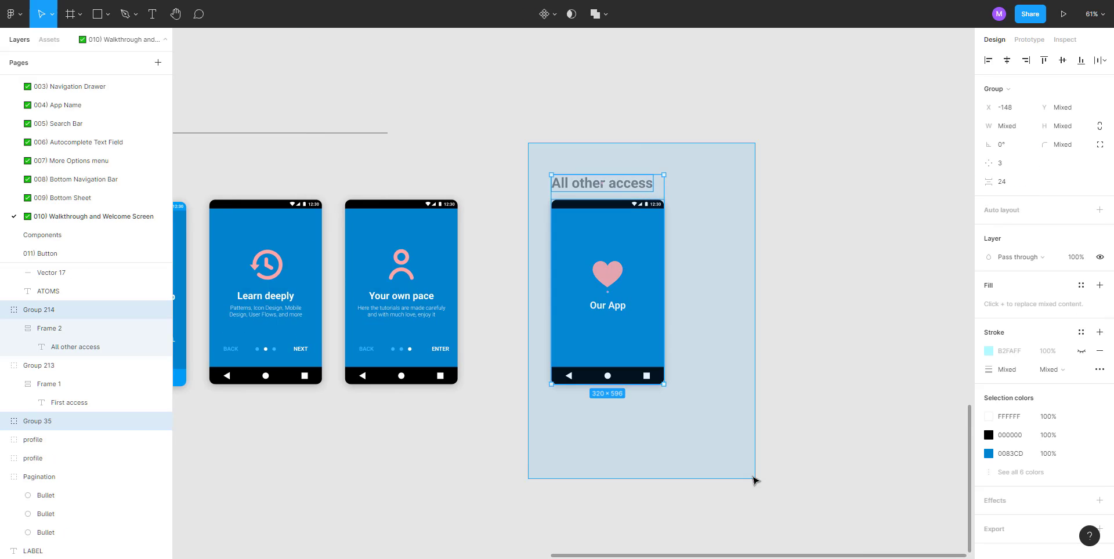
{"action": "left_click_drag", "start_coordinate": [580, 351], "coordinate": [846, 351]}
{"action": "left_click", "coordinate": [535, 281]}
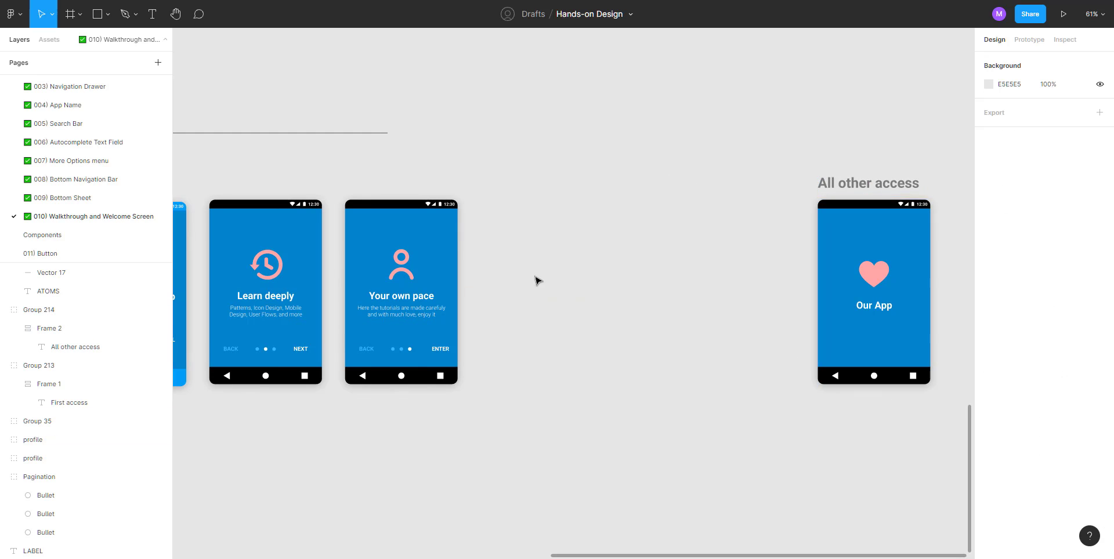
Step: Move the original Learn deeply and Your own pace screens right, leaving room for another screen beside the welcome instance
{"action": "left_click_drag", "start_coordinate": [512, 262], "coordinate": [719, 301]}
{"action": "left_click_drag", "start_coordinate": [405, 222], "coordinate": [715, 487]}
{"action": "left_click_drag", "start_coordinate": [595, 362], "coordinate": [678, 369]}
{"action": "left_click", "coordinate": [481, 290]}
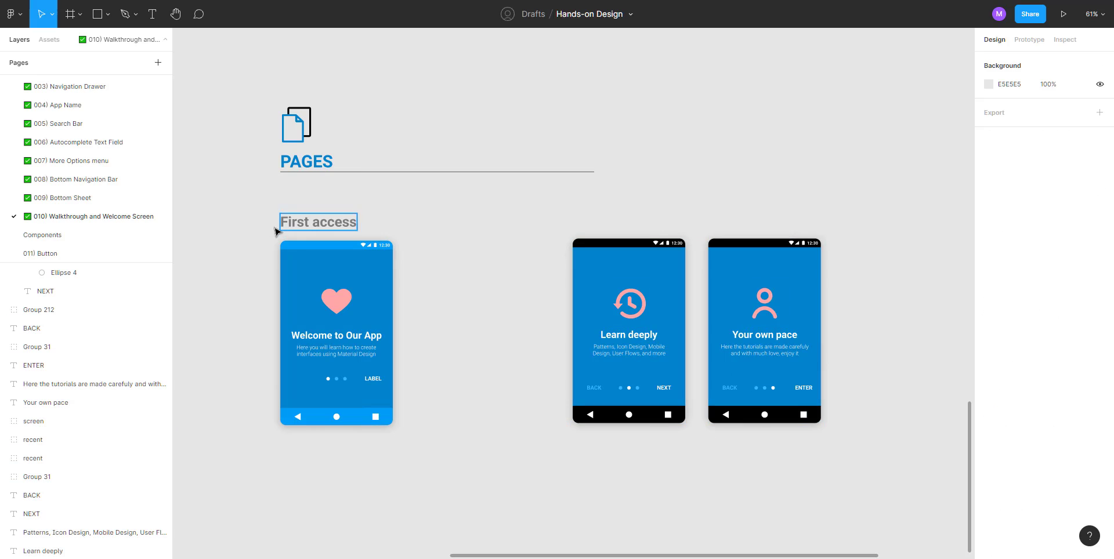
Step: Duplicate the welcome instance into the gap before the original Learn deeply screen, at X -1123 and Y 4652
{"action": "left_click_drag", "start_coordinate": [297, 242], "coordinate": [433, 258], "text": "alt"}
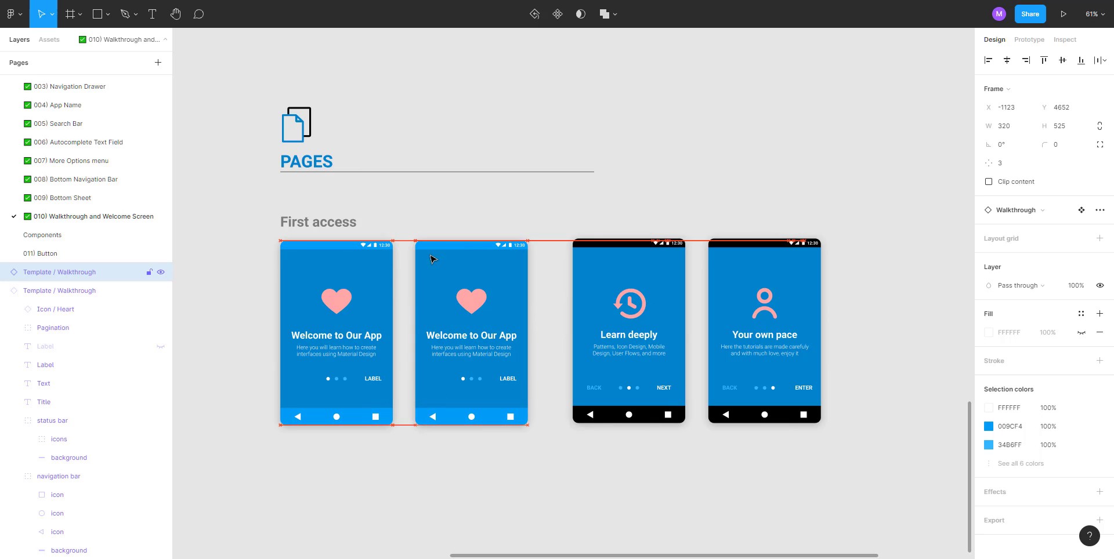
{"action": "scroll", "coordinate": [486, 317], "scroll_direction": "up", "scroll_amount": 5}
{"action": "left_click", "coordinate": [444, 123]}
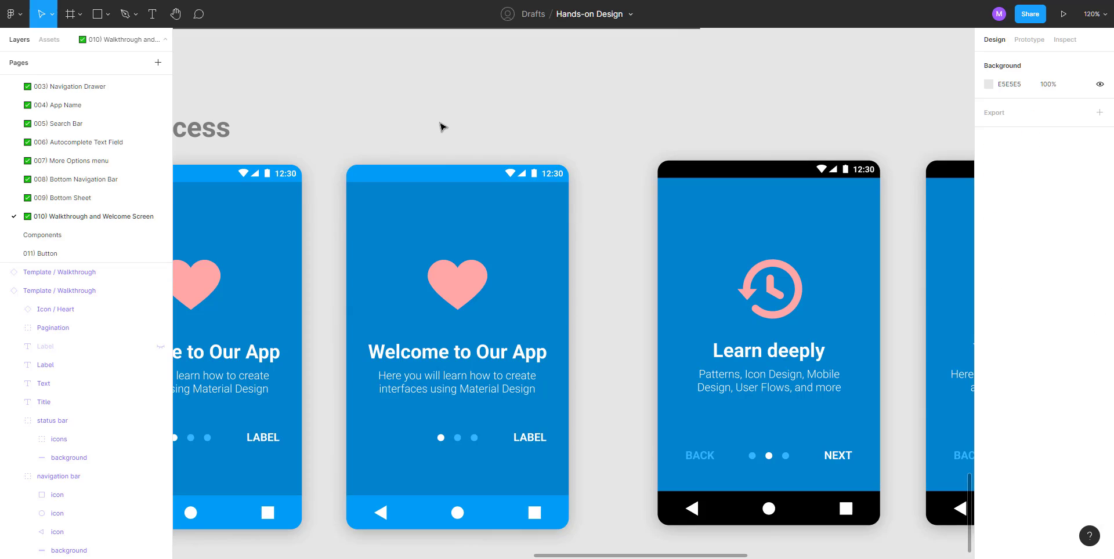
Step: Swap the Heart icon in the duplicated walkthrough instance for the Clock icon
{"action": "scroll", "coordinate": [432, 130], "scroll_direction": "down", "scroll_amount": 3}
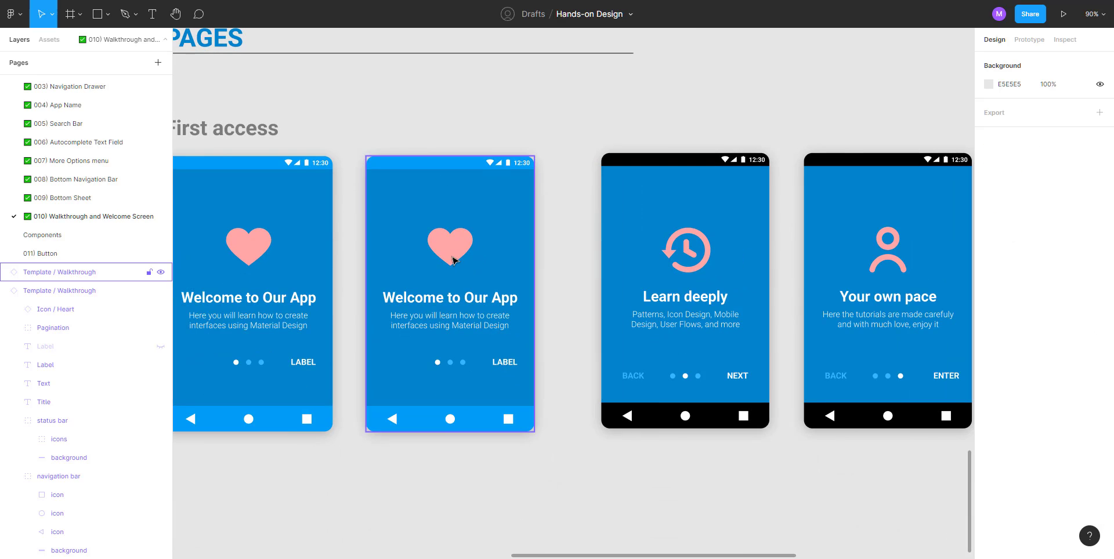
{"action": "left_click", "coordinate": [453, 261]}
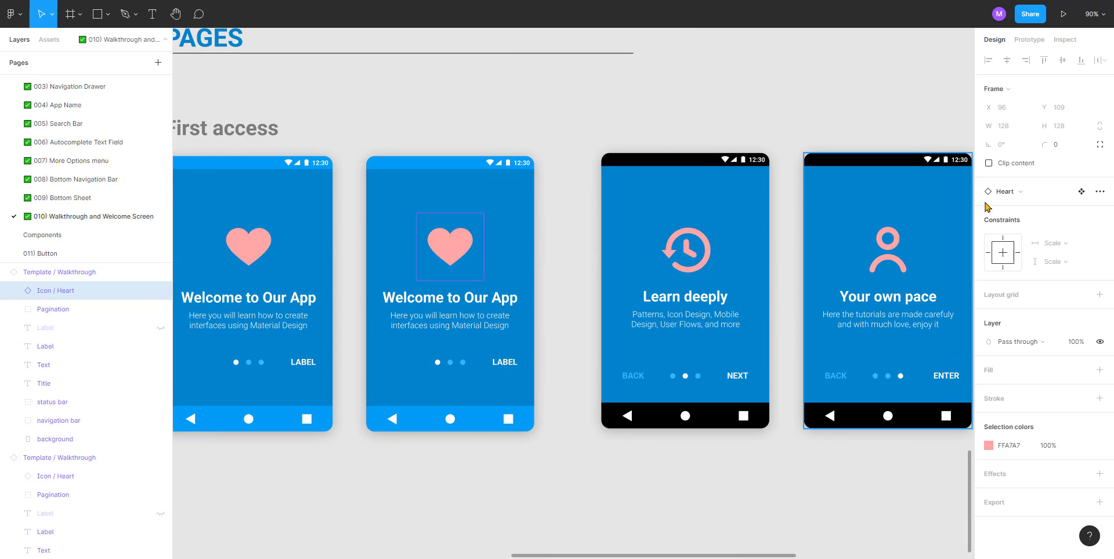
{"action": "left_click", "coordinate": [1031, 195]}
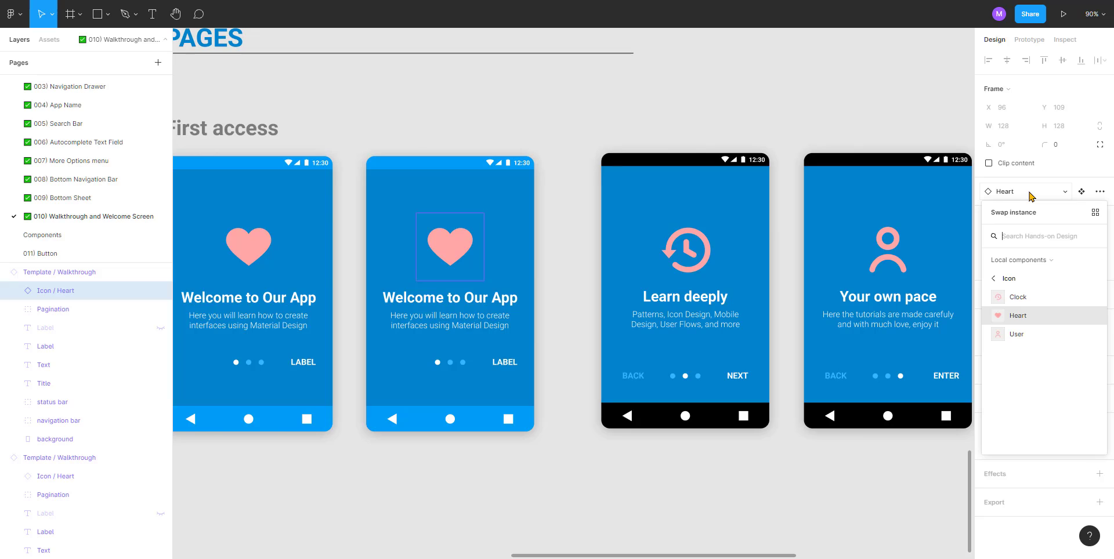
{"action": "left_click", "coordinate": [1036, 298]}
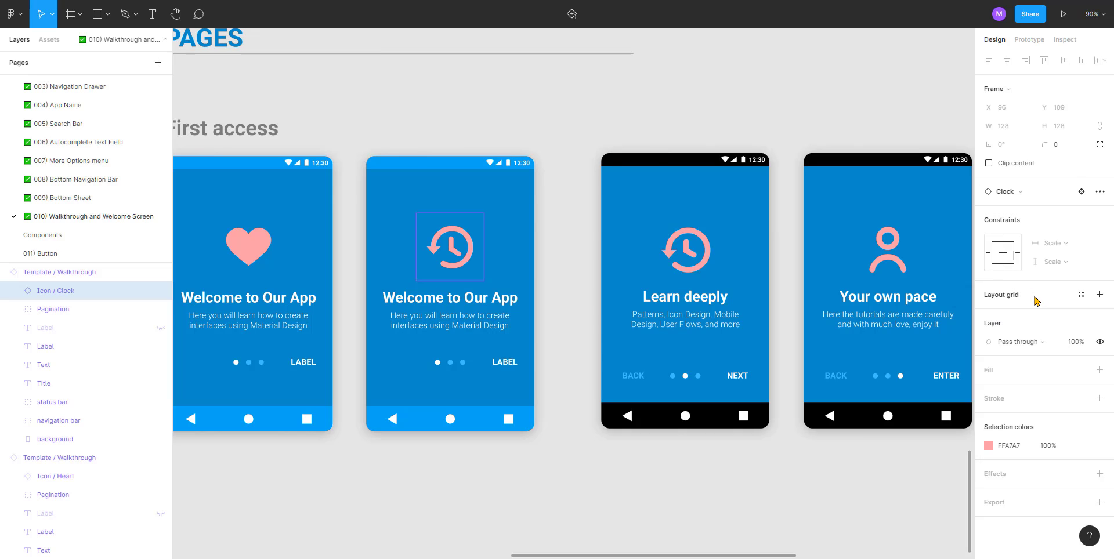
Step: Replace the duplicated instance's Title with "Learn deeply", copied from the original screen
{"action": "left_click", "coordinate": [688, 302]}
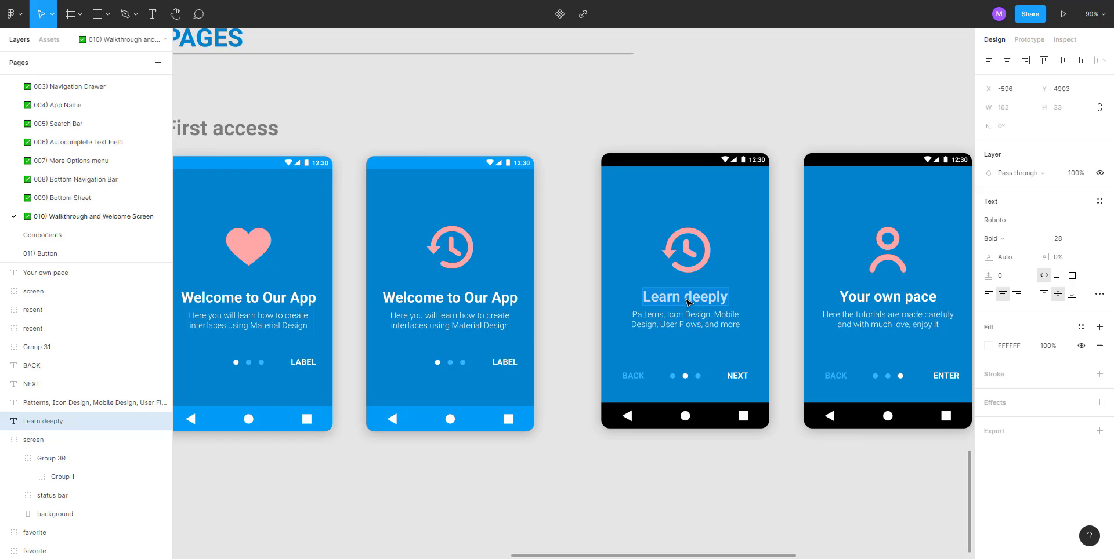
{"action": "left_click", "coordinate": [443, 300]}
{"action": "type", "text": "Learn deeply"}
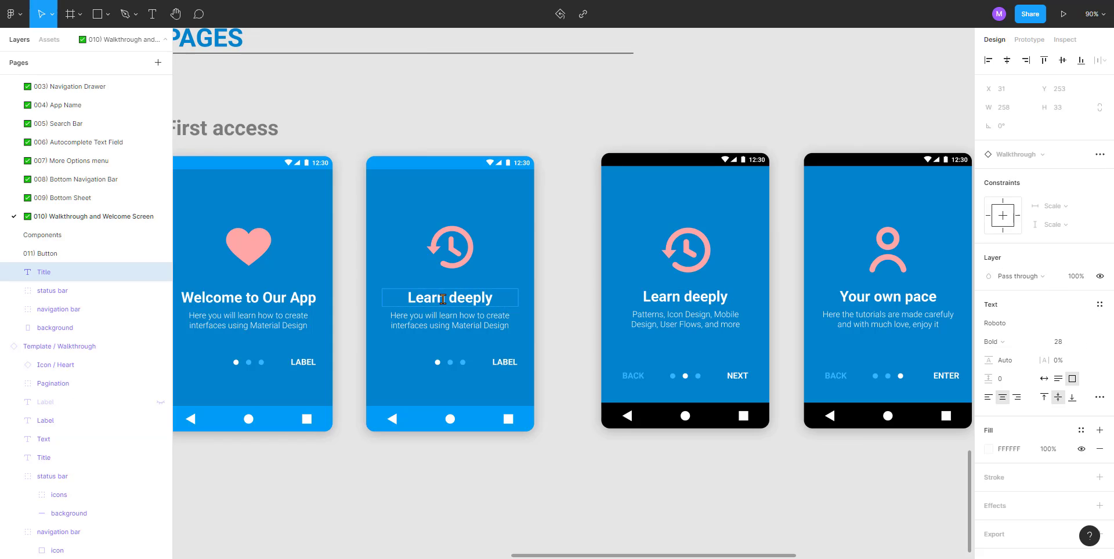
Step: Replace the Learn deeply instance's description with "Patterns, Icon Design, Mobile Design, User Flows, and more", copied from the original screen
{"action": "left_click", "coordinate": [645, 324]}
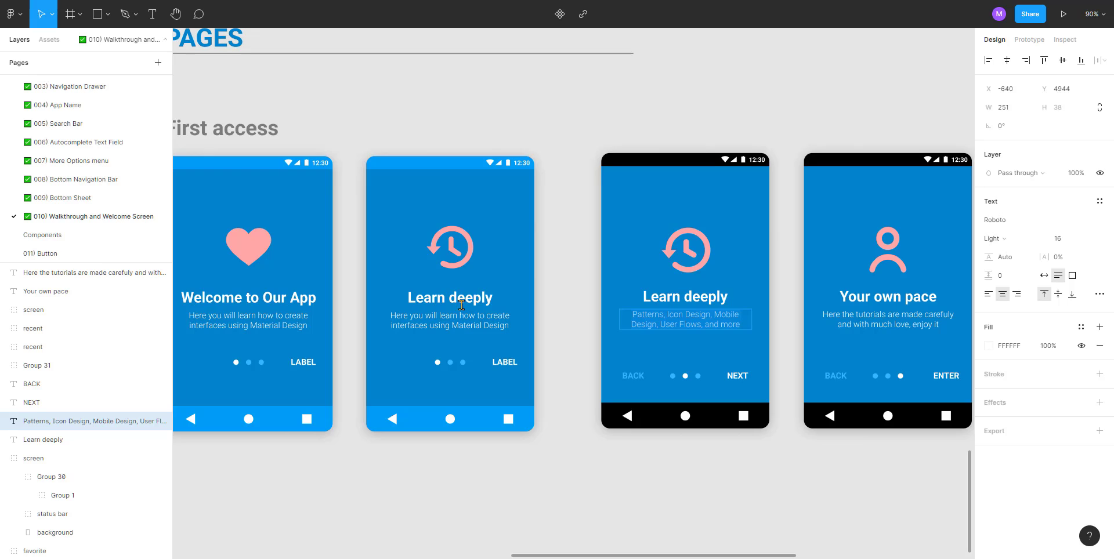
{"action": "left_click", "coordinate": [429, 314]}
{"action": "type", "text": "Patterns, Icon Design, Mobile Design, User Flows, and more"}
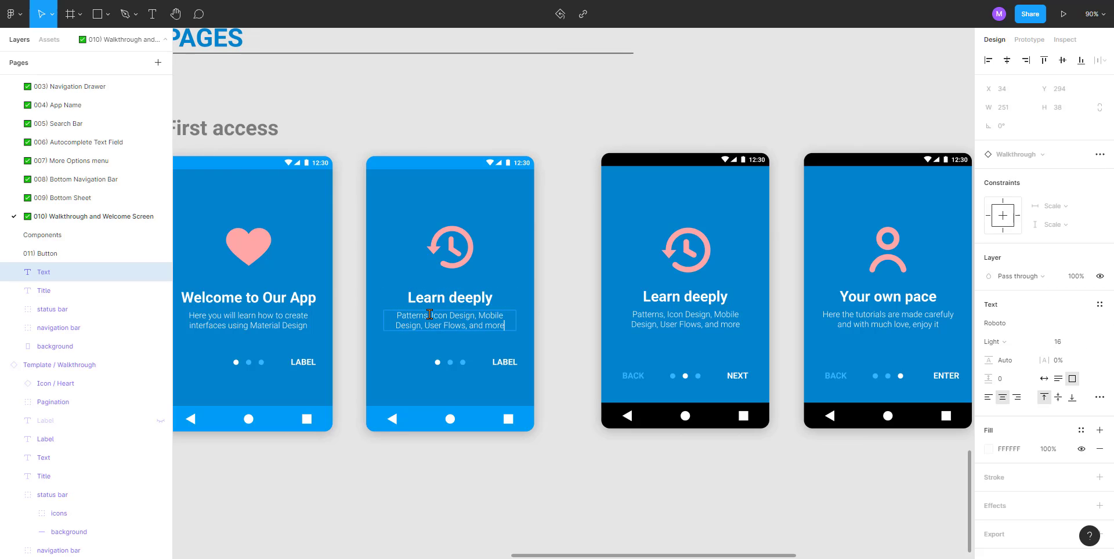
{"action": "left_click", "coordinate": [364, 449]}
Step: Change the LABEL text to "NEXT" in both the Welcome to Our App and Learn deeply instances
{"action": "left_click_drag", "start_coordinate": [331, 457], "coordinate": [400, 464]}
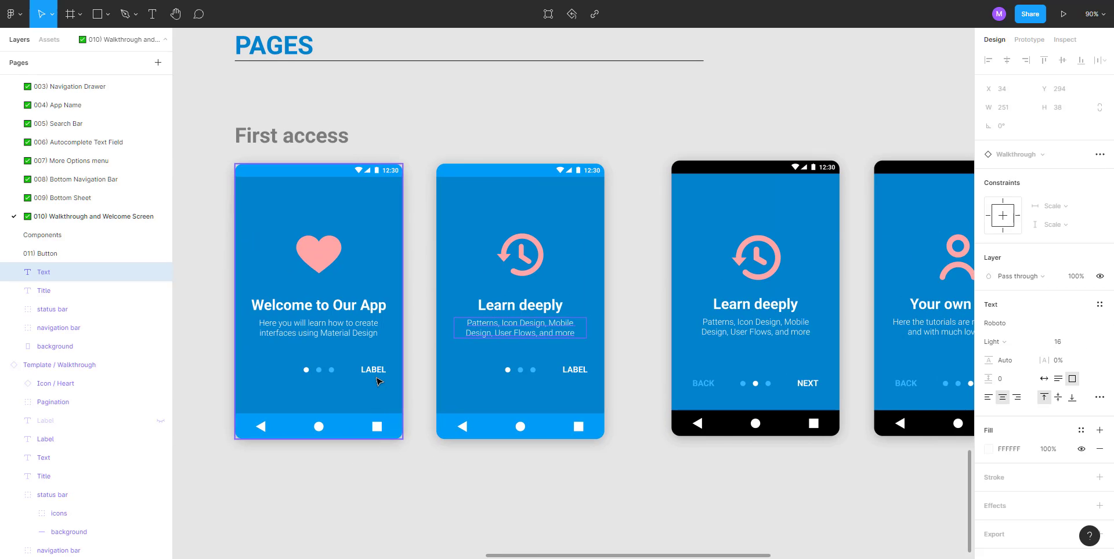
{"action": "left_click", "coordinate": [807, 384]}
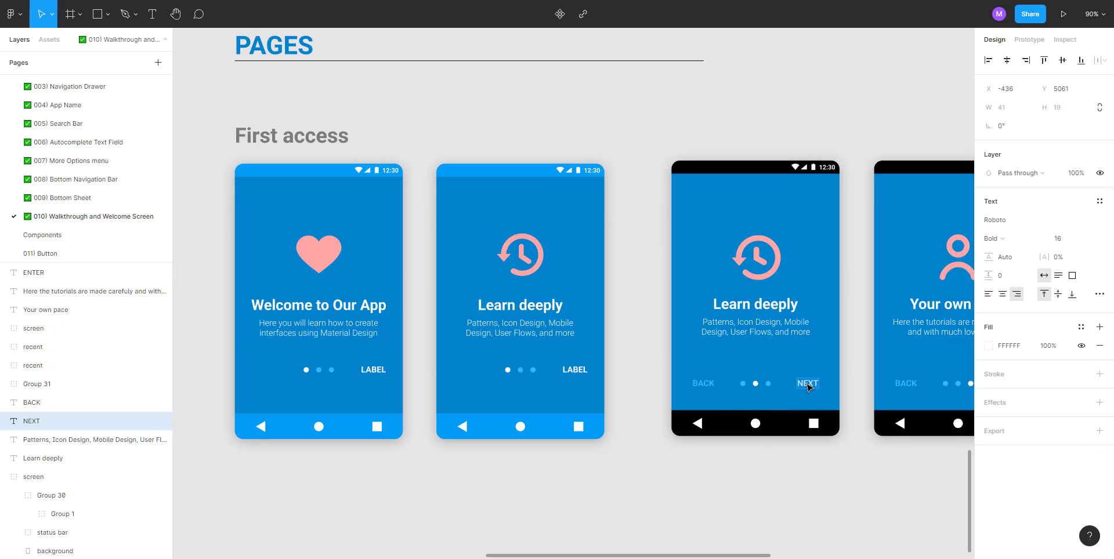
{"action": "left_click", "coordinate": [378, 371]}
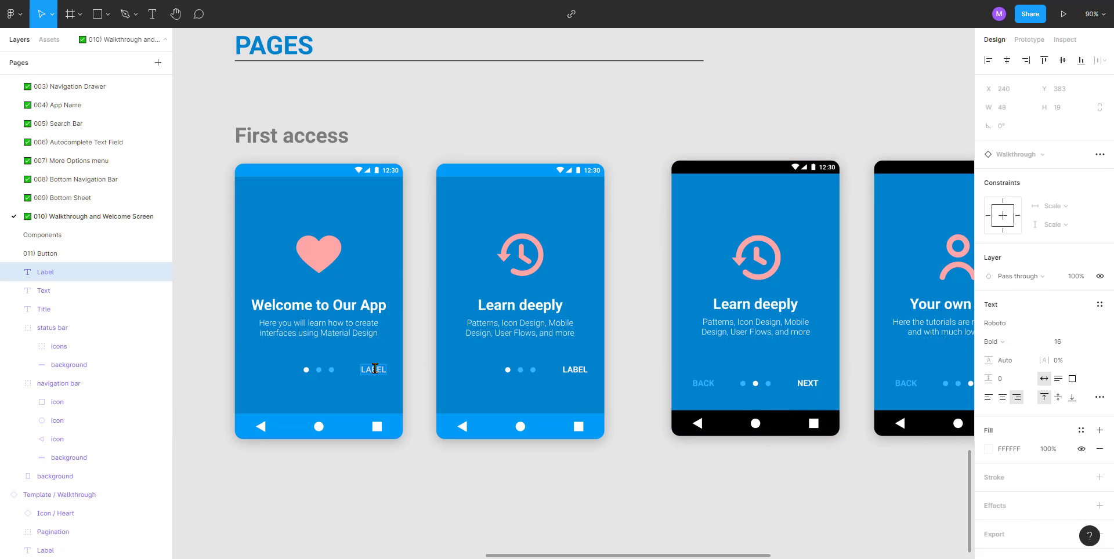
{"action": "type", "text": "NEXT"}
{"action": "double_click", "coordinate": [565, 367]}
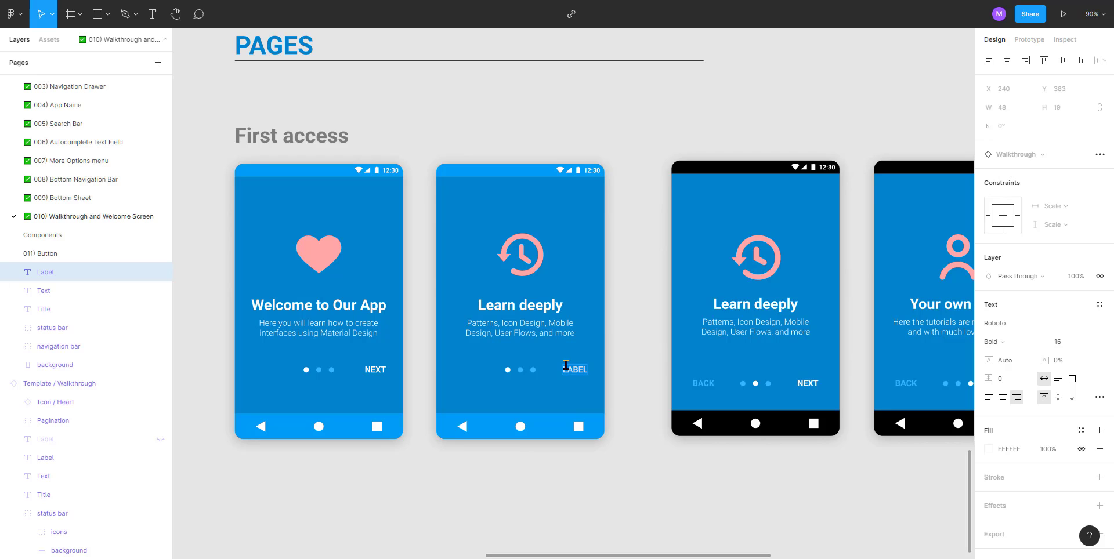
{"action": "type", "text": "NEXT"}
{"action": "left_click", "coordinate": [532, 464]}
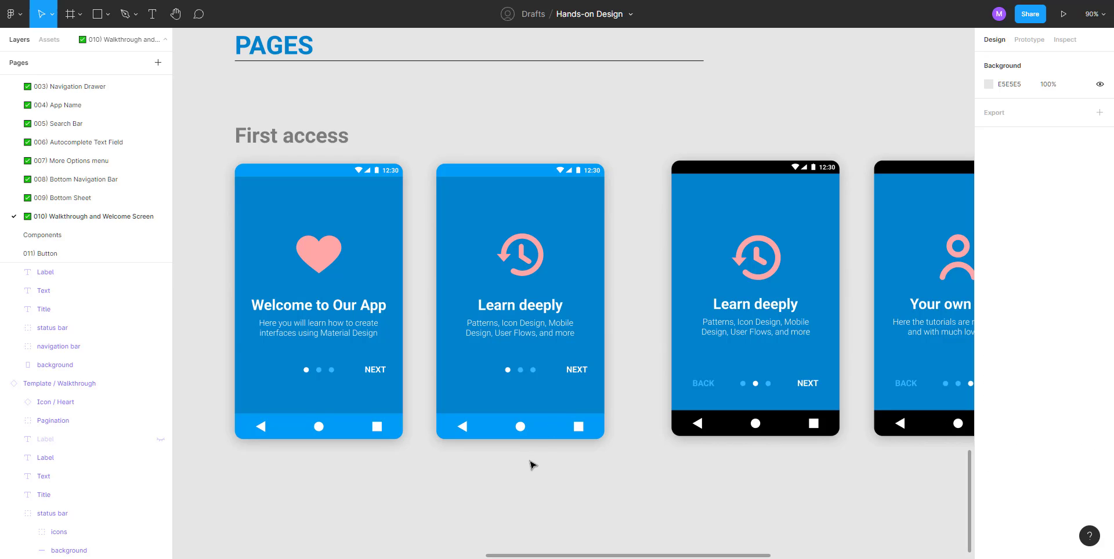
Step: In the Learn deeply instance's pagination, fill the middle bullet white (FFFFFF) and the first bullet with the third bullet's light blue
{"action": "scroll", "coordinate": [522, 374], "scroll_direction": "up", "scroll_amount": 5}
{"action": "left_click", "coordinate": [522, 374], "text": "ctrl"}
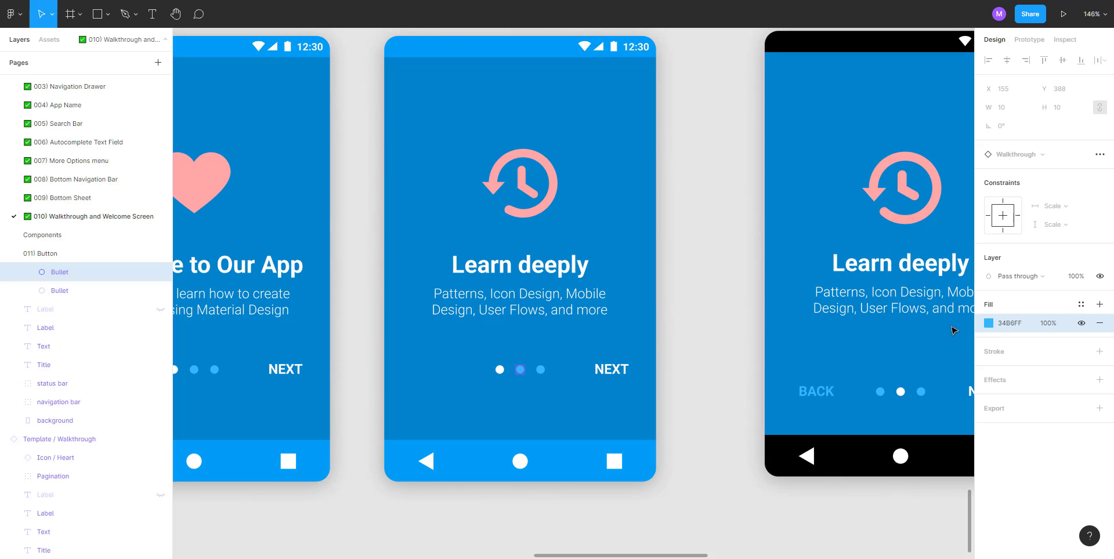
{"action": "left_click", "coordinate": [989, 323]}
{"action": "left_click", "coordinate": [863, 504]}
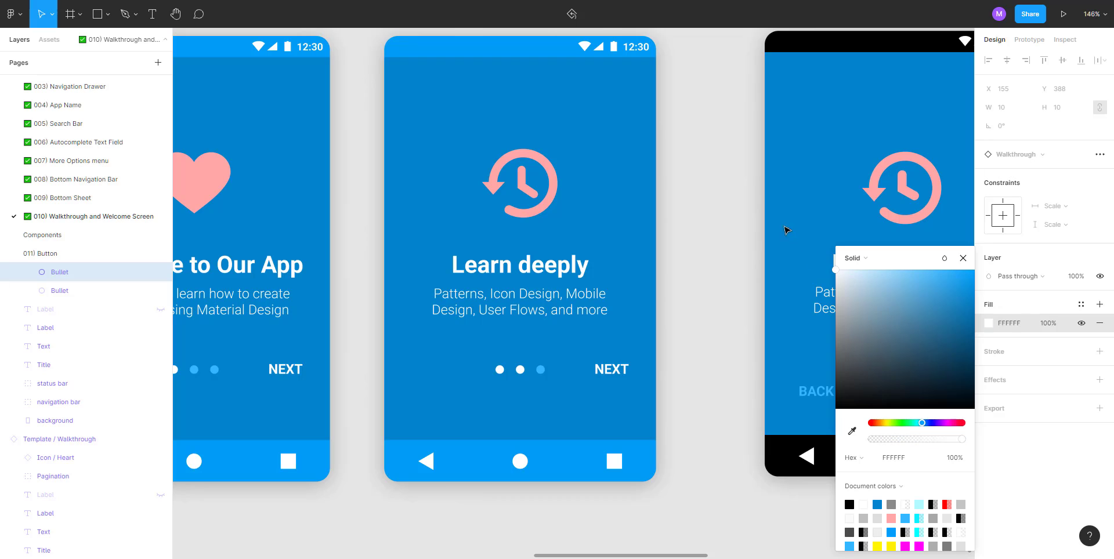
{"action": "left_click", "coordinate": [499, 370]}
{"action": "key", "text": "i"}
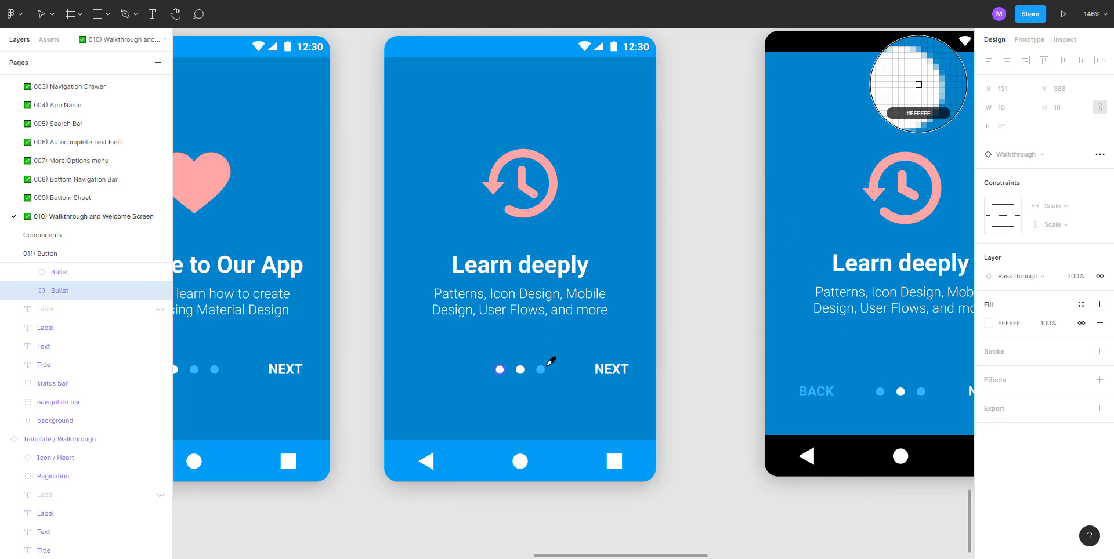
{"action": "left_click", "coordinate": [540, 370]}
{"action": "left_click", "coordinate": [690, 374]}
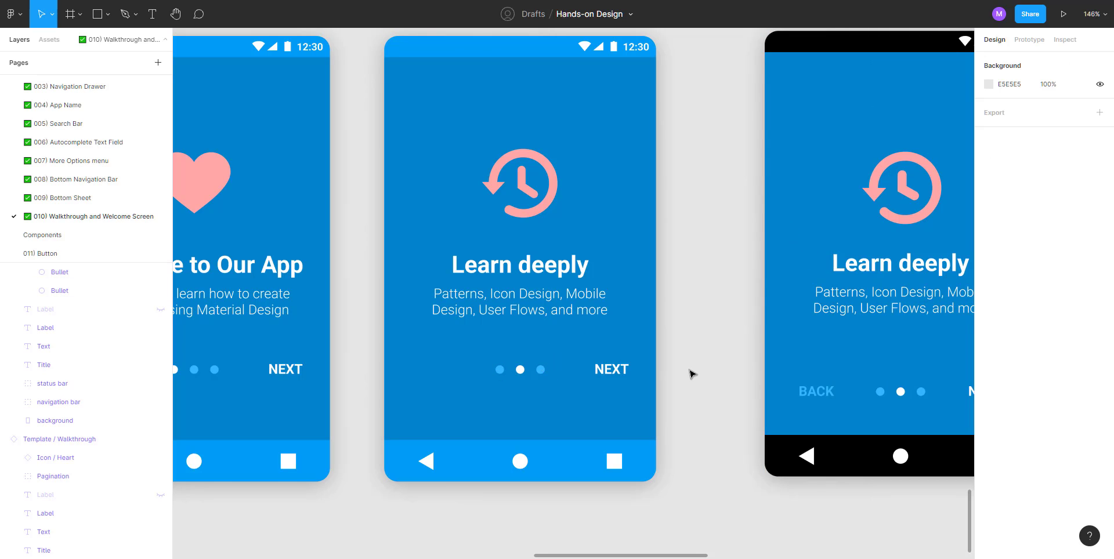
Step: Show the hidden label in the Learn deeply instance, set its text to "BACK" and colour it with the bullets' light blue 34B6FF
{"action": "scroll", "coordinate": [690, 374], "scroll_direction": "down", "scroll_amount": 1}
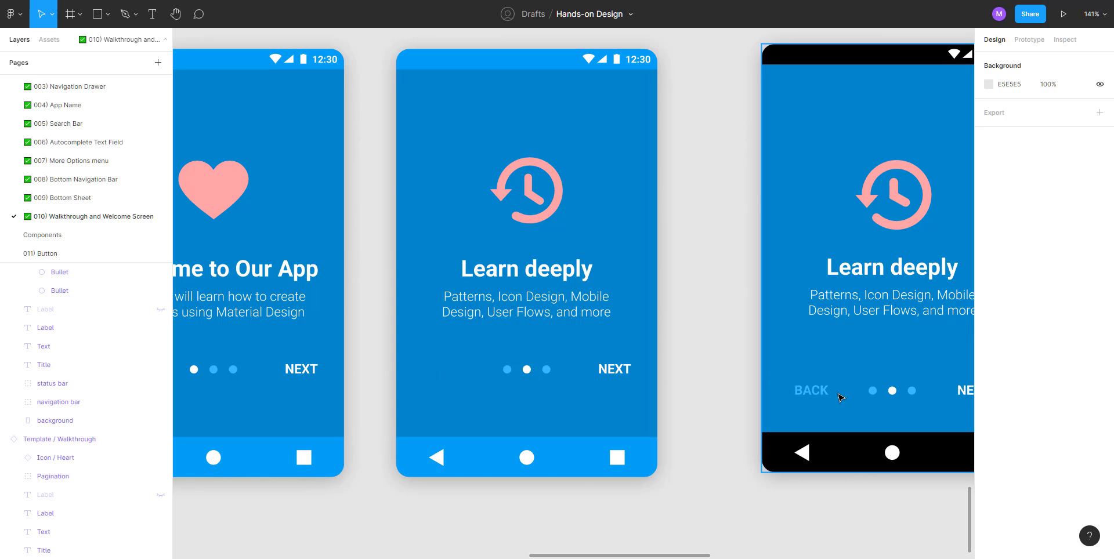
{"action": "left_click", "coordinate": [470, 366]}
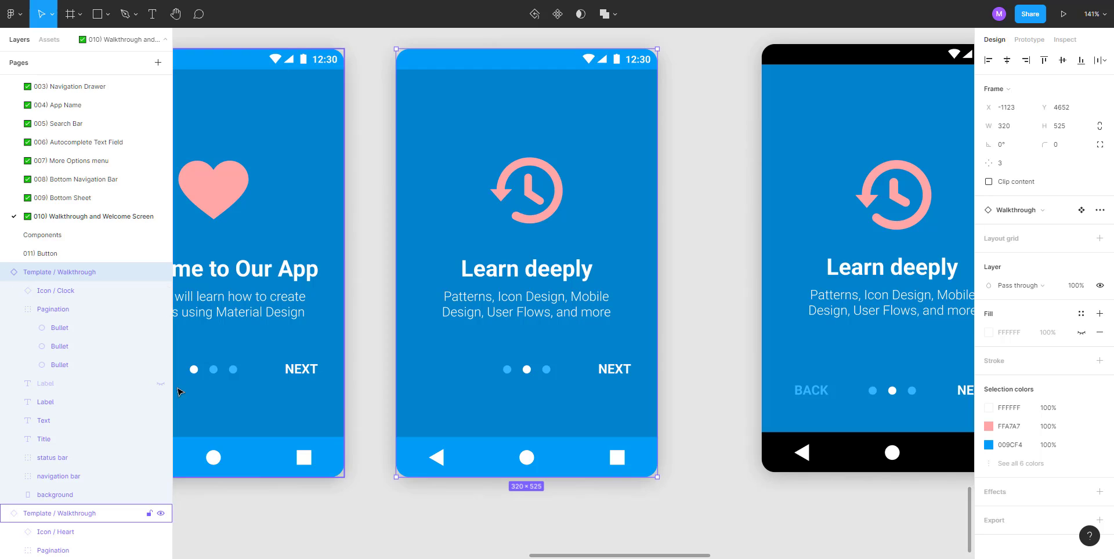
{"action": "left_click", "coordinate": [161, 383]}
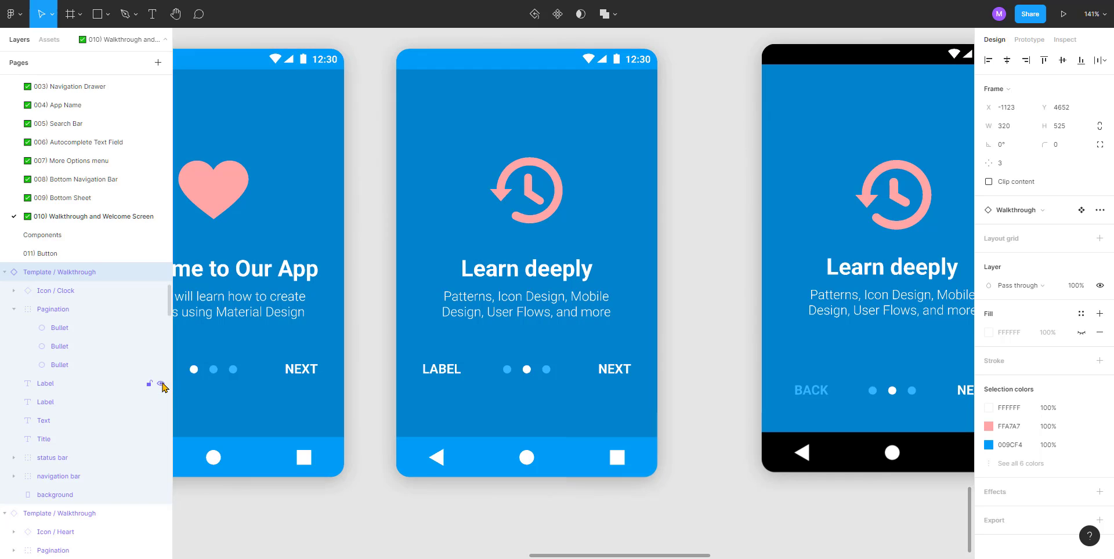
{"action": "left_click", "coordinate": [442, 372]}
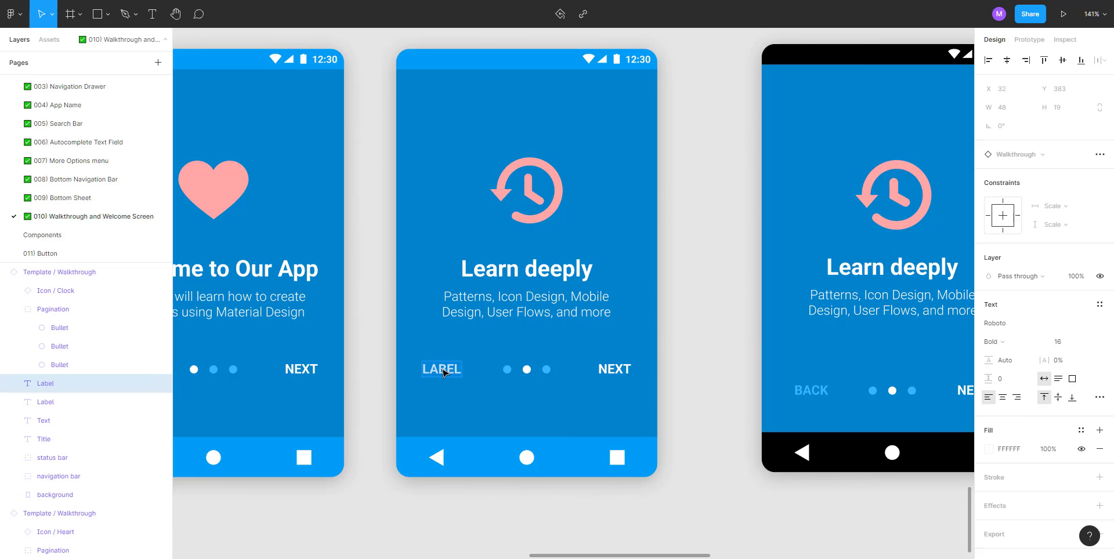
{"action": "type", "text": "BACK"}
{"action": "key", "text": "Escape"}
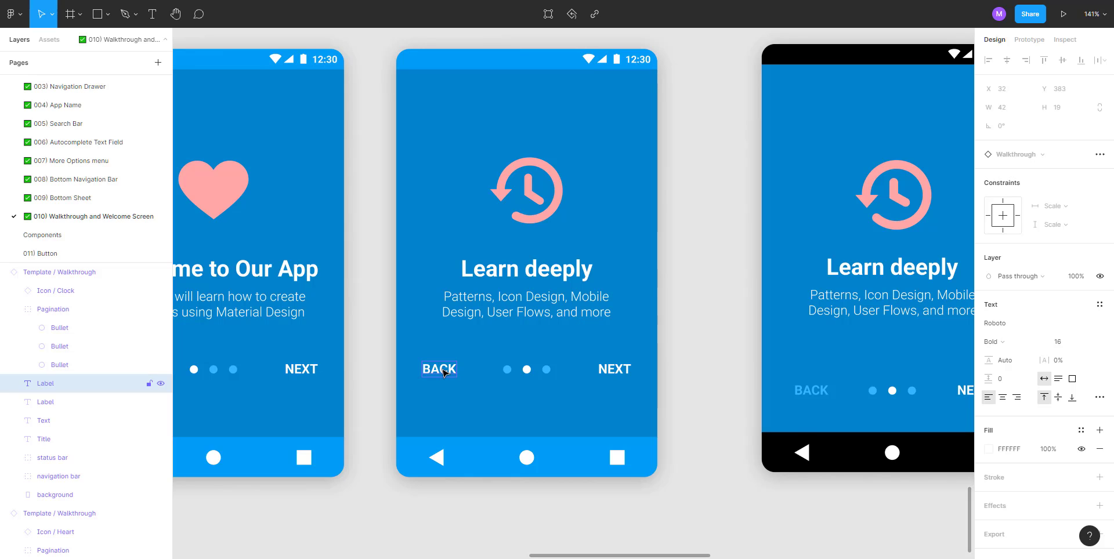
{"action": "key", "text": "i"}
{"action": "left_click", "coordinate": [507, 370]}
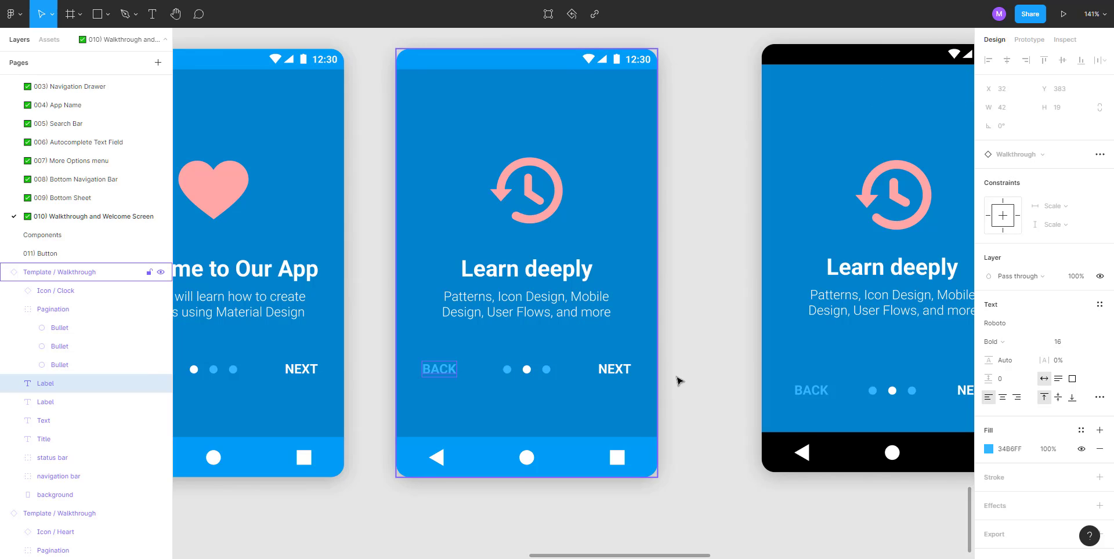
{"action": "left_click", "coordinate": [703, 369]}
Step: Delete the original Learn deeply screen together with its icon, texts, pagination and labels
{"action": "scroll", "coordinate": [673, 350], "scroll_direction": "down", "scroll_amount": 3, "text": "ctrl"}
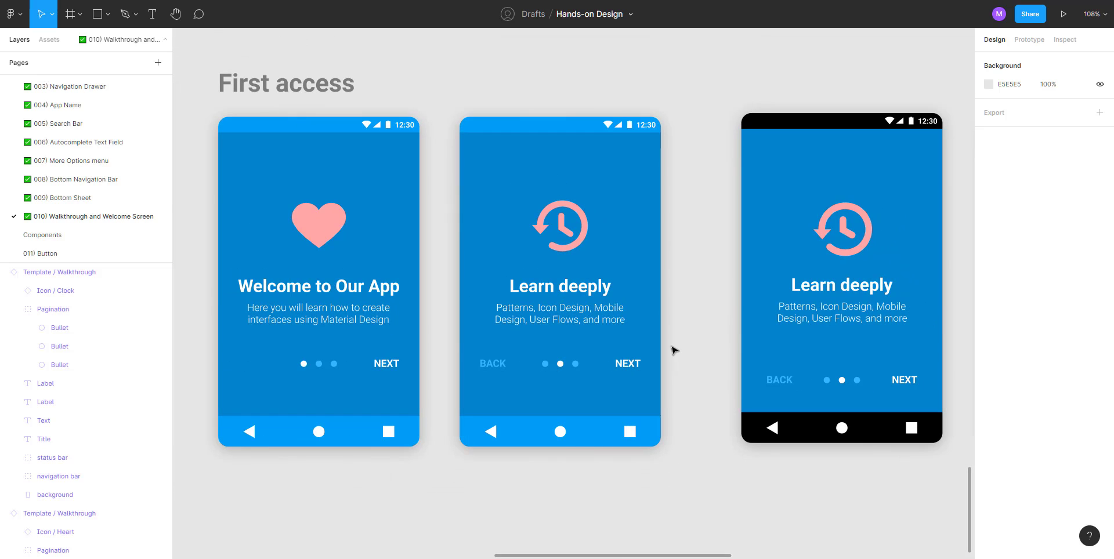
{"action": "left_click_drag", "start_coordinate": [673, 350], "coordinate": [496, 337]}
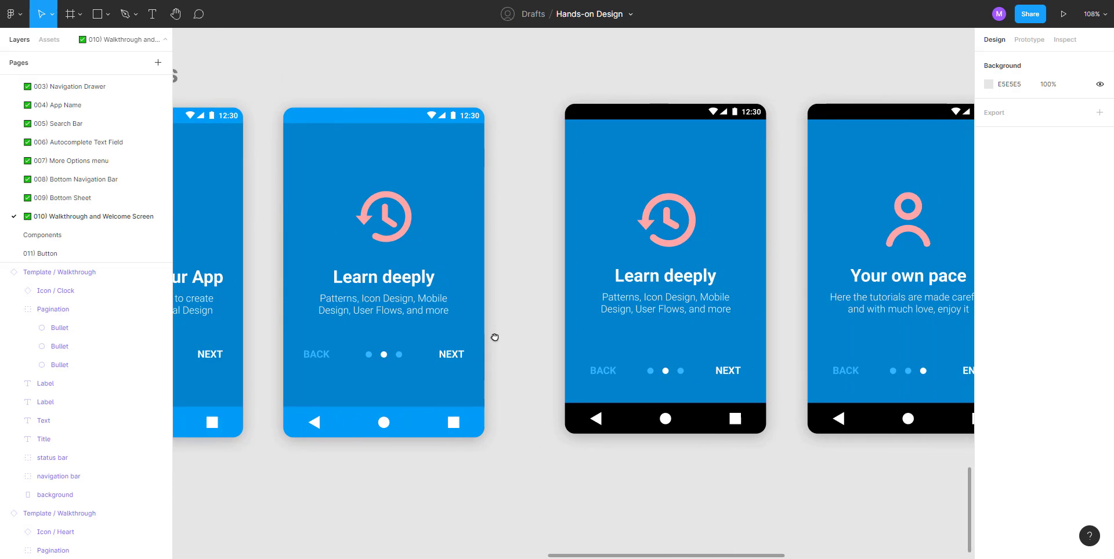
{"action": "scroll", "coordinate": [510, 314], "scroll_direction": "down", "scroll_amount": 2, "text": "ctrl"}
{"action": "left_click", "coordinate": [601, 226]}
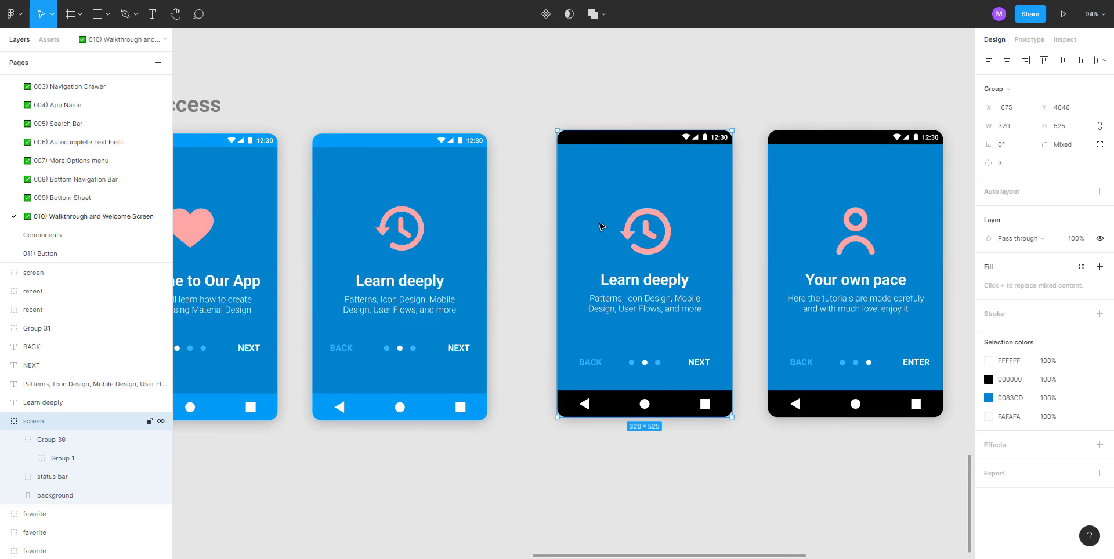
{"action": "key", "text": "Delete"}
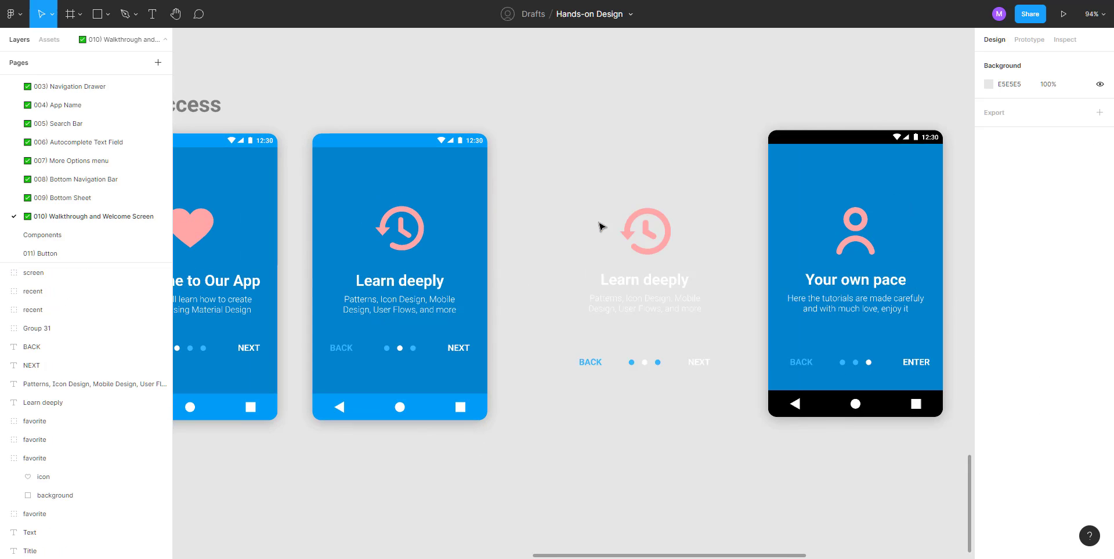
{"action": "left_click_drag", "start_coordinate": [542, 154], "coordinate": [728, 413]}
{"action": "key", "text": "Delete"}
Step: Duplicate the Learn deeply instance into the gap before the original Your own pace screen, at X -739 and Y 4652
{"action": "left_click", "coordinate": [337, 224]}
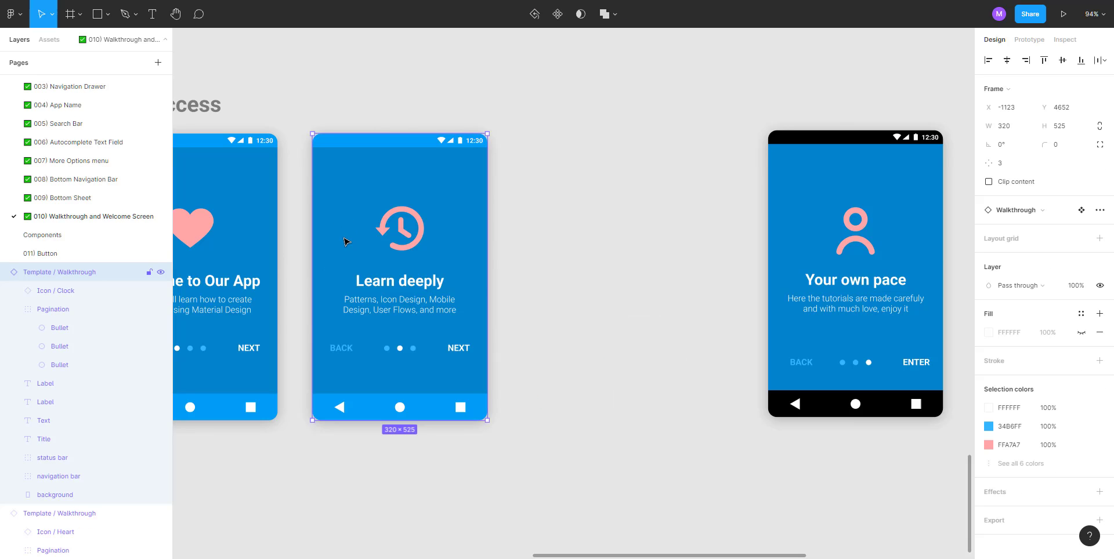
{"action": "left_click_drag", "start_coordinate": [346, 240], "coordinate": [557, 271]}
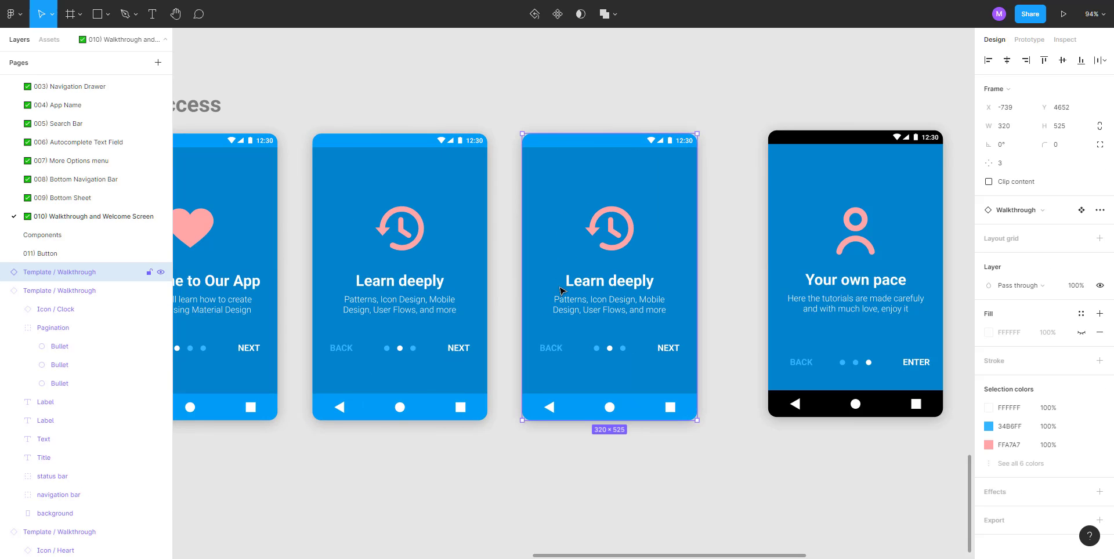
{"action": "scroll", "coordinate": [569, 460], "scroll_direction": "right", "scroll_amount": 4}
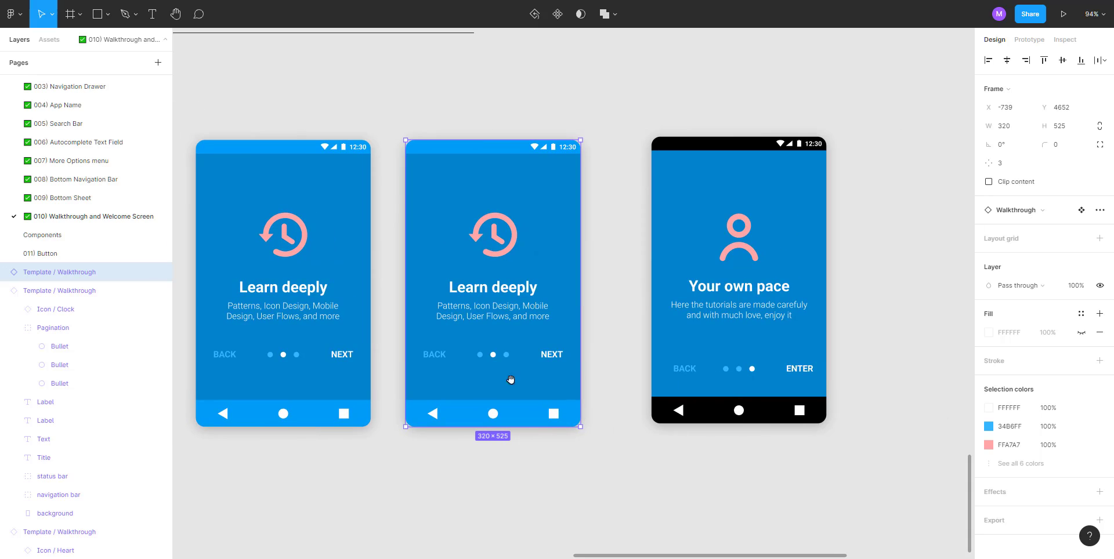
Step: Swap the Clock icon in the new walkthrough duplicate for the User icon
{"action": "left_click", "coordinate": [510, 250], "text": "ctrl"}
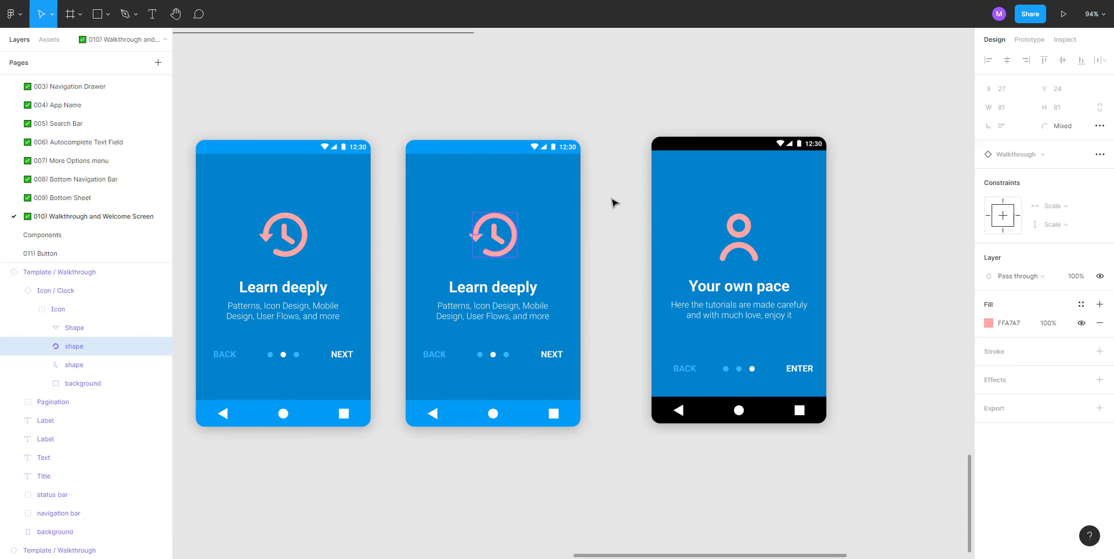
{"action": "left_click", "coordinate": [615, 204]}
{"action": "left_click", "coordinate": [498, 239]}
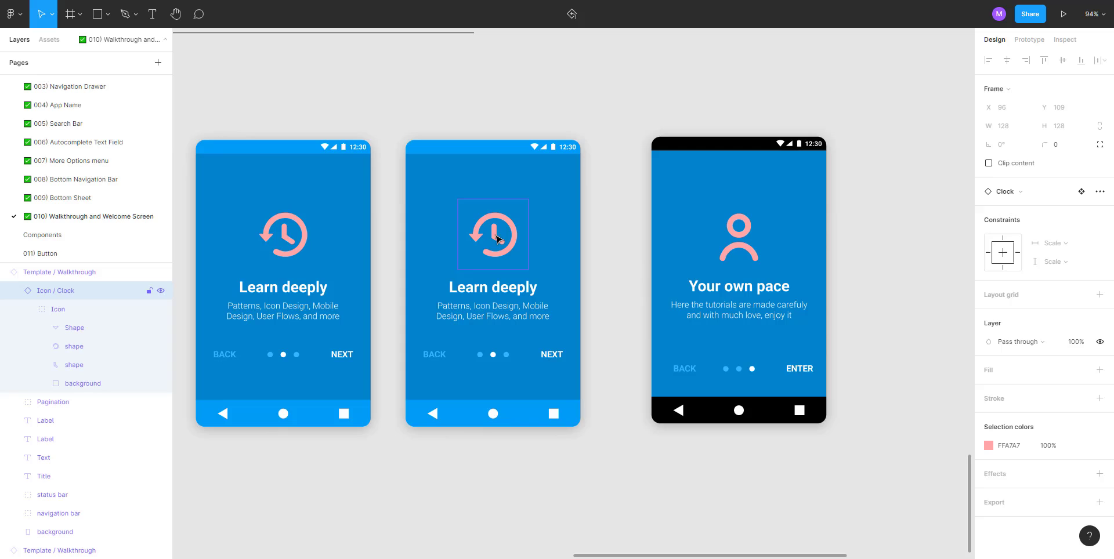
{"action": "left_click", "coordinate": [1031, 193]}
{"action": "left_click", "coordinate": [1044, 335]}
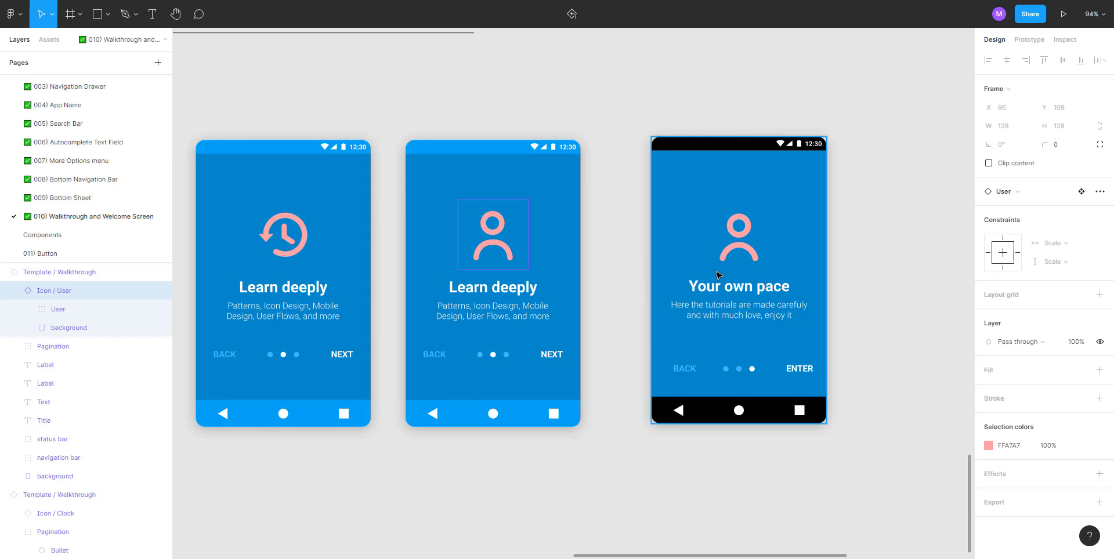
Step: Replace the duplicate's Title with "Your own pace" and its description with "Here the tutorials are made carefuly and with much love, enjoy it", copied from the original
{"action": "left_click", "coordinate": [722, 287]}
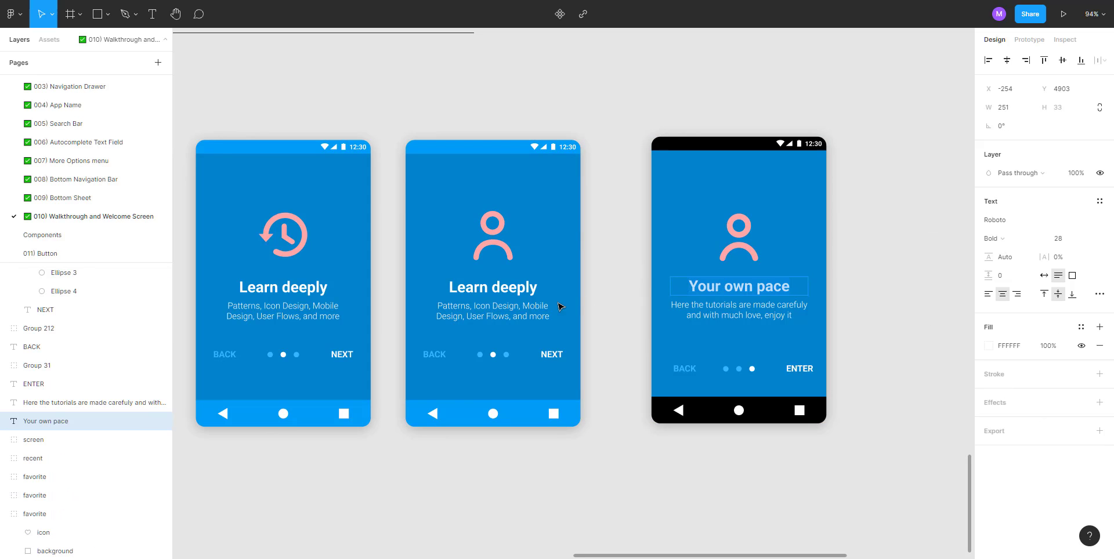
{"action": "left_click", "coordinate": [506, 290]}
{"action": "key", "text": "ctrl+shift+r"}
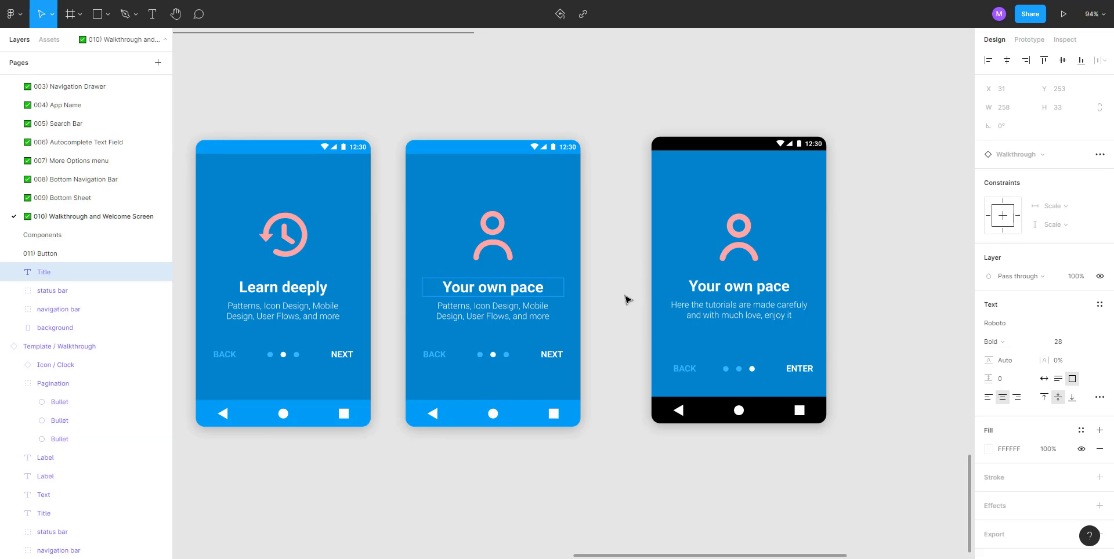
{"action": "left_click", "coordinate": [693, 314]}
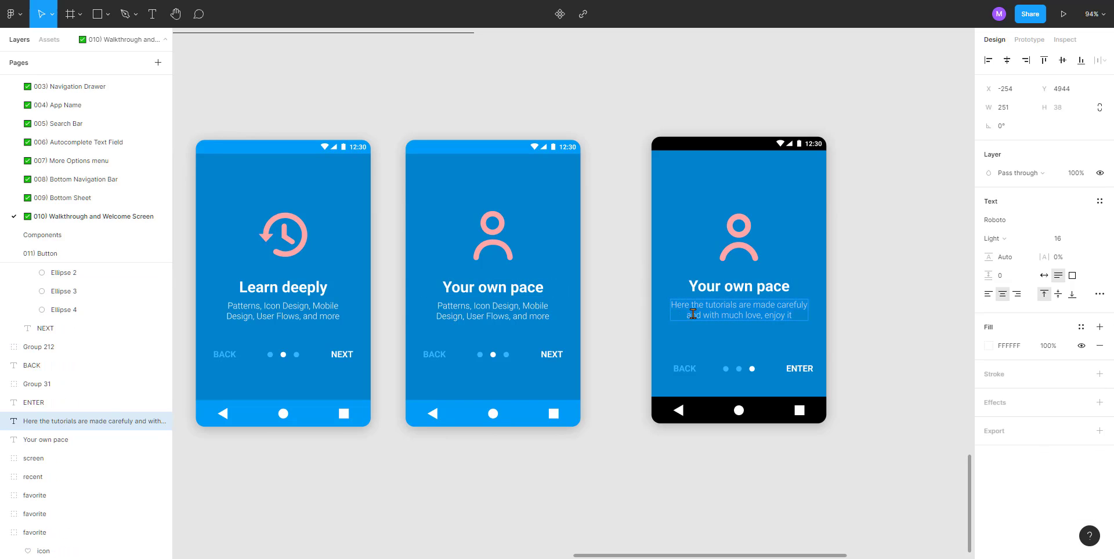
{"action": "left_click", "coordinate": [487, 306]}
{"action": "key", "text": "ctrl+shift+r"}
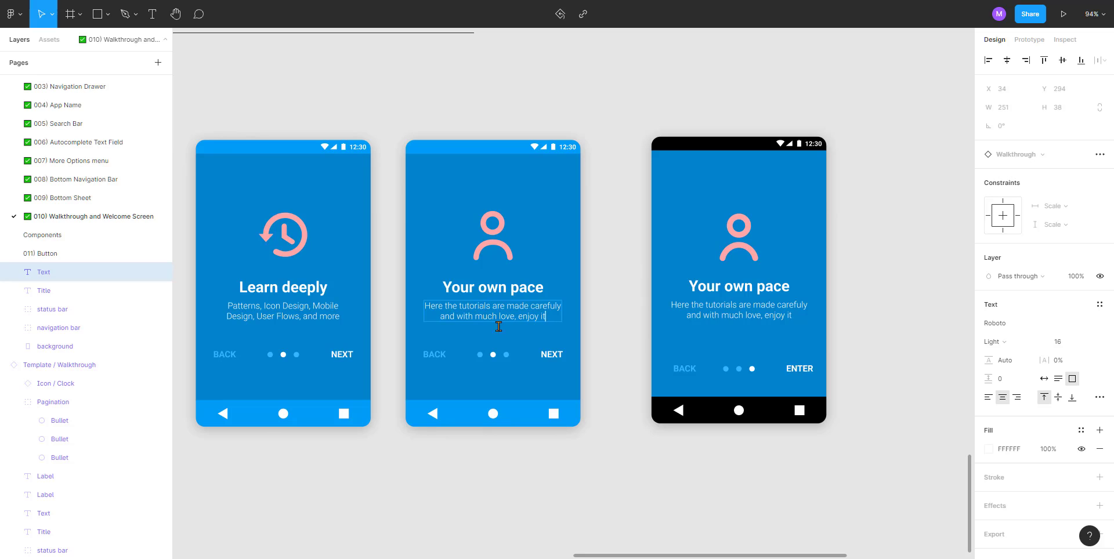
Step: Replace the NEXT label in the Your own pace instance with "ENTER", copied from the original screen
{"action": "scroll", "coordinate": [501, 368], "scroll_direction": "up", "scroll_amount": 2}
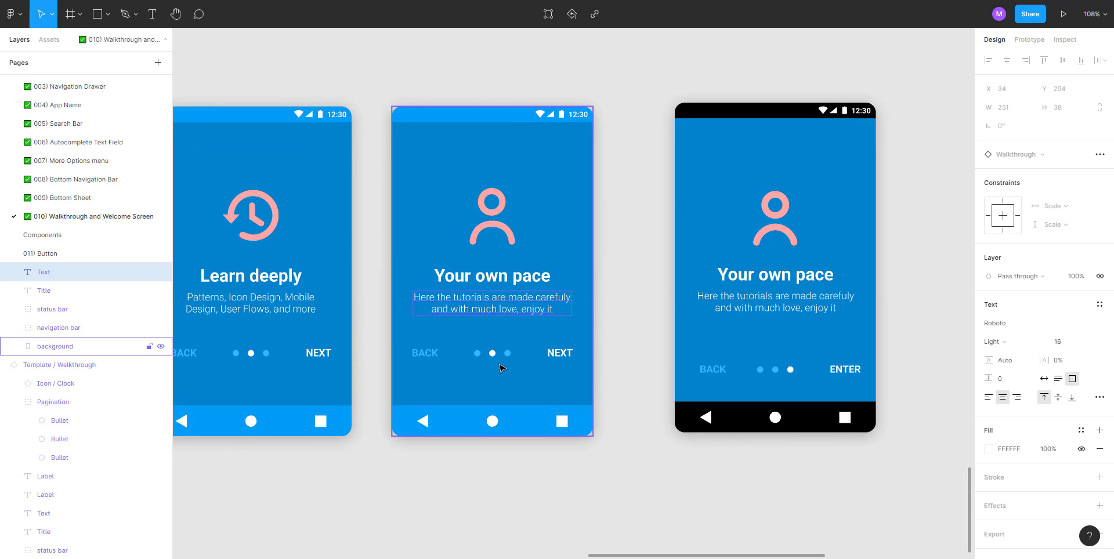
{"action": "double_click", "coordinate": [861, 372]}
{"action": "key", "text": "ctrl+c"}
{"action": "left_click", "coordinate": [559, 348]}
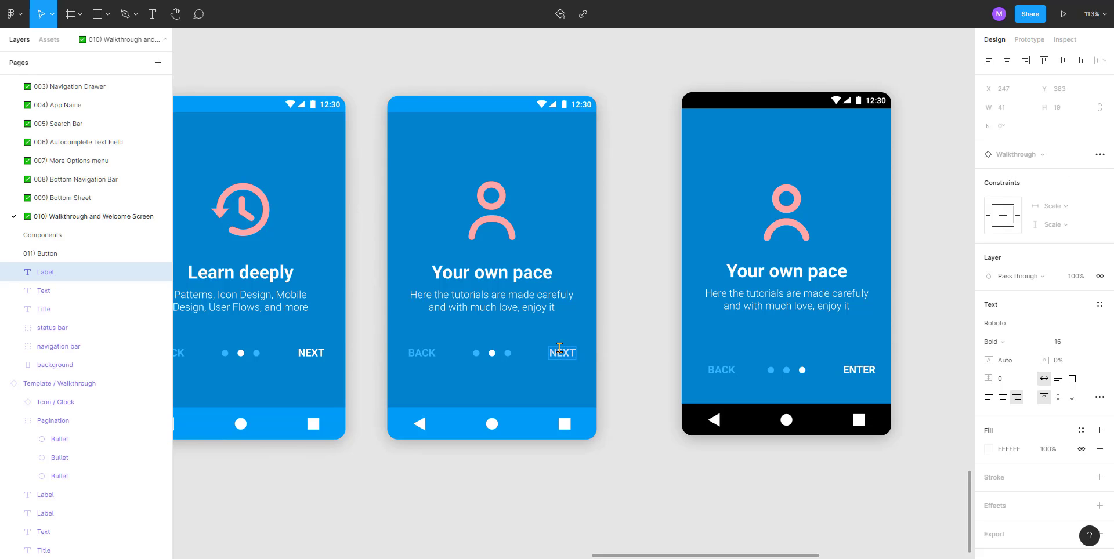
{"action": "key", "text": "ctrl+v"}
{"action": "left_click", "coordinate": [630, 346]}
Step: In the Your own pace instance, recolour the third pagination bullet white (FFFFFF) and the middle bullet light blue (34B6FF), sampled from neighbouring bullets
{"action": "left_click", "coordinate": [508, 352]}
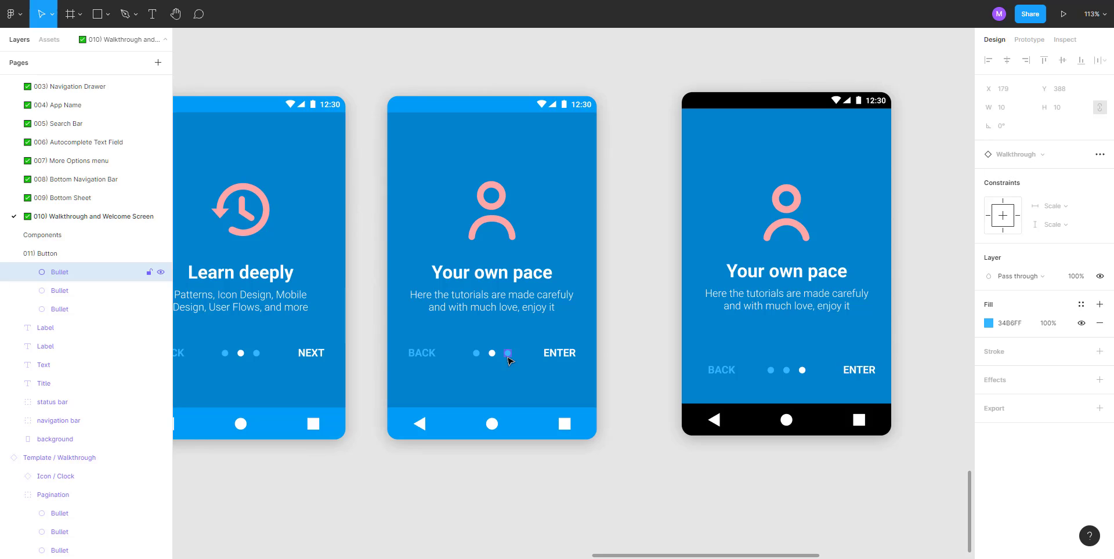
{"action": "key", "text": "i"}
{"action": "left_click", "coordinate": [493, 353]}
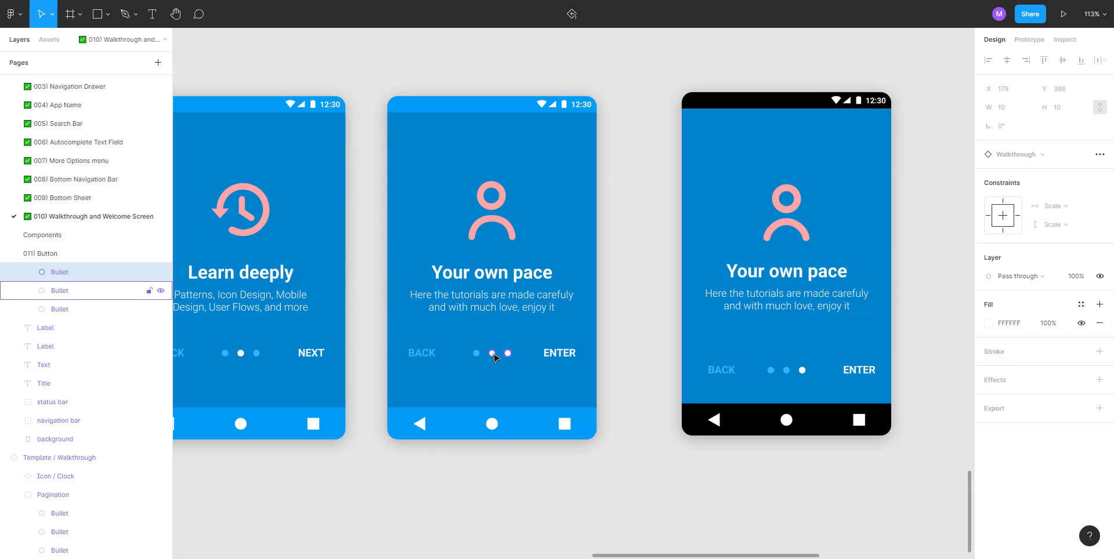
{"action": "left_click", "coordinate": [492, 354]}
{"action": "key", "text": "i"}
{"action": "left_click", "coordinate": [477, 353]}
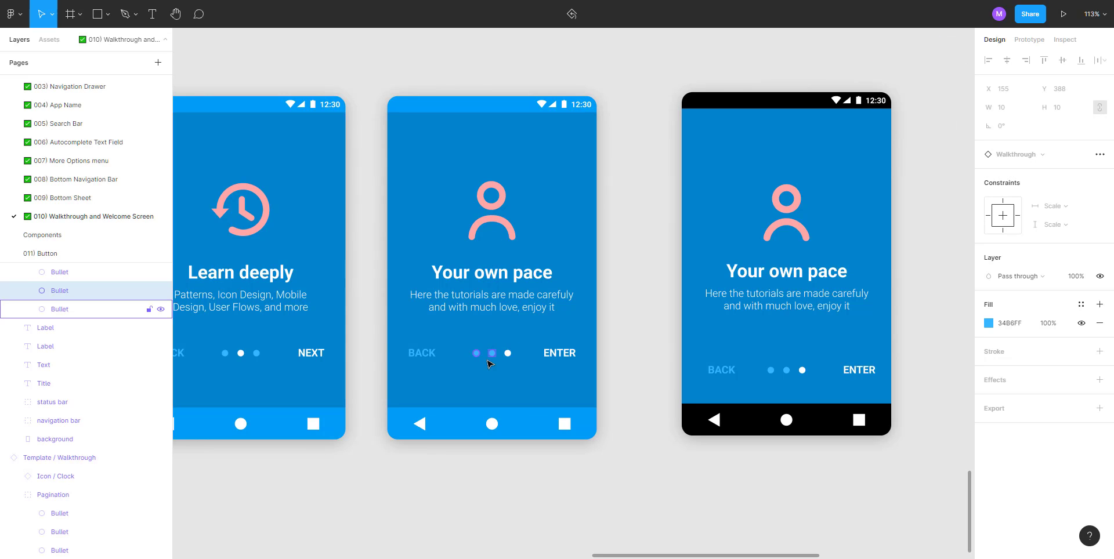
{"action": "left_click", "coordinate": [637, 338]}
Step: Delete the original Your own pace screen with black system bars from the First access row
{"action": "scroll", "coordinate": [637, 338], "scroll_direction": "down", "scroll_amount": 5}
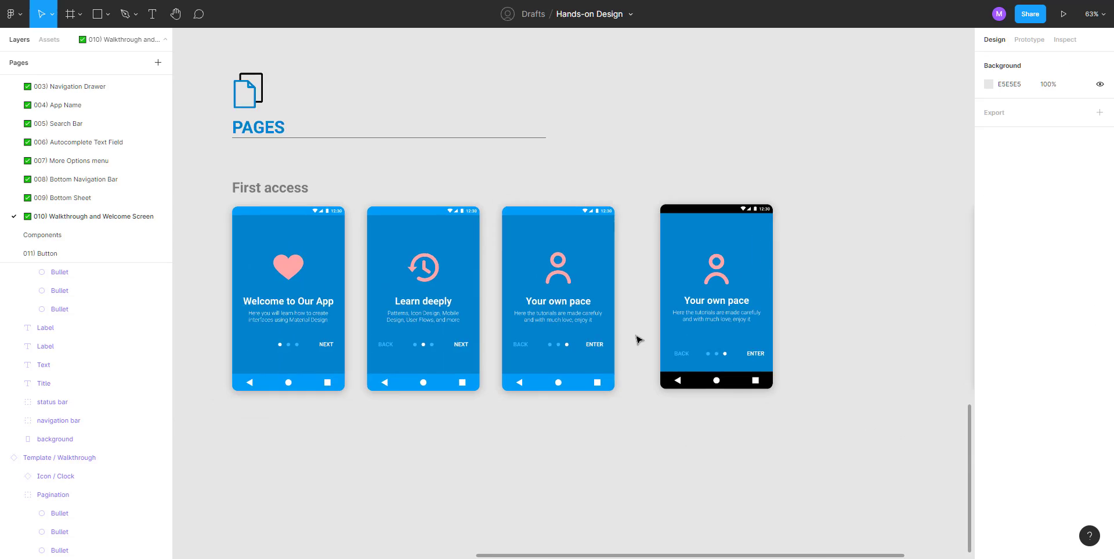
{"action": "scroll", "coordinate": [637, 338], "scroll_direction": "down", "scroll_amount": 3}
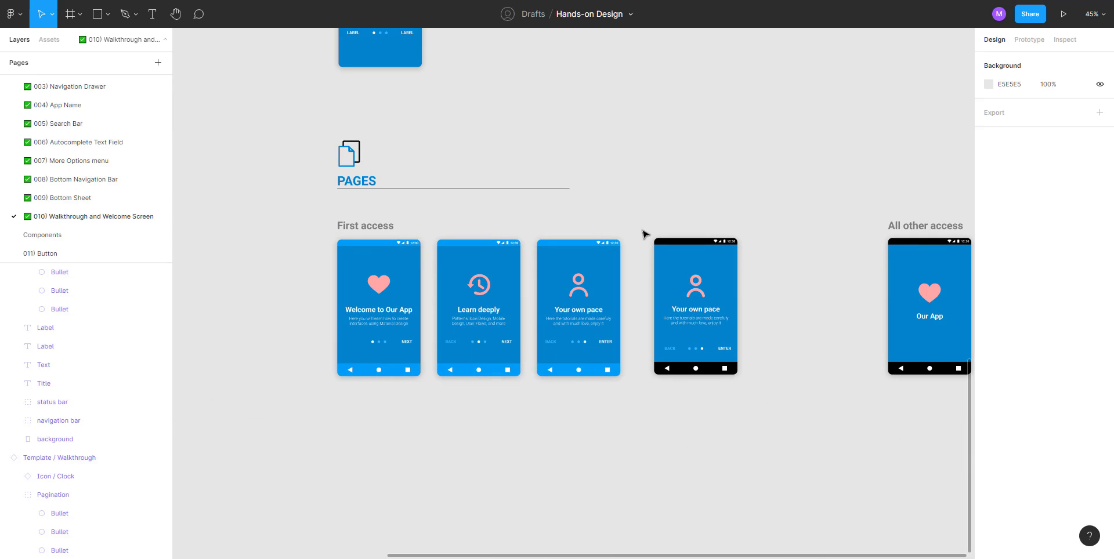
{"action": "left_click_drag", "start_coordinate": [637, 230], "coordinate": [767, 442]}
{"action": "key", "text": "Delete"}
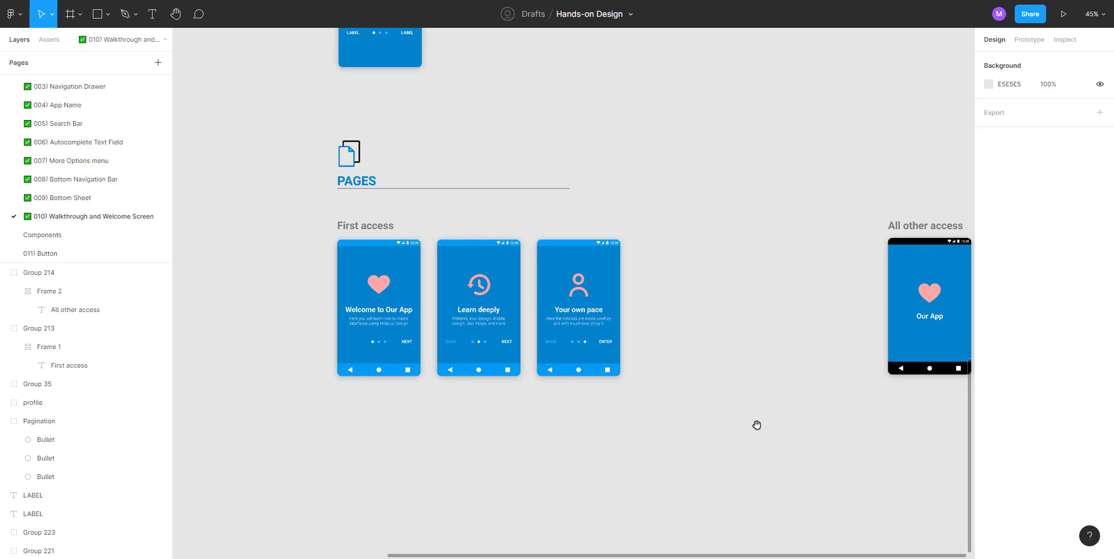
Step: Duplicate the Your own pace instance beside the original Our App screen and move the whole All other access set closer to the First access screens
{"action": "left_click_drag", "start_coordinate": [734, 401], "coordinate": [485, 381]}
{"action": "left_click_drag", "start_coordinate": [327, 243], "coordinate": [781, 272], "text": "alt"}
{"action": "left_click_drag", "start_coordinate": [568, 147], "coordinate": [909, 430]}
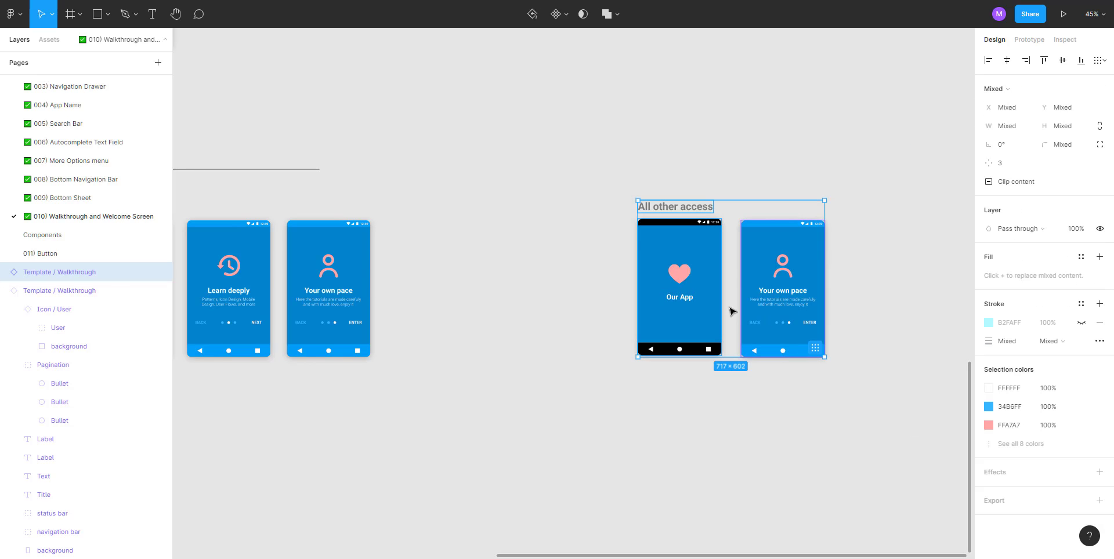
{"action": "left_click_drag", "start_coordinate": [681, 298], "coordinate": [490, 298]}
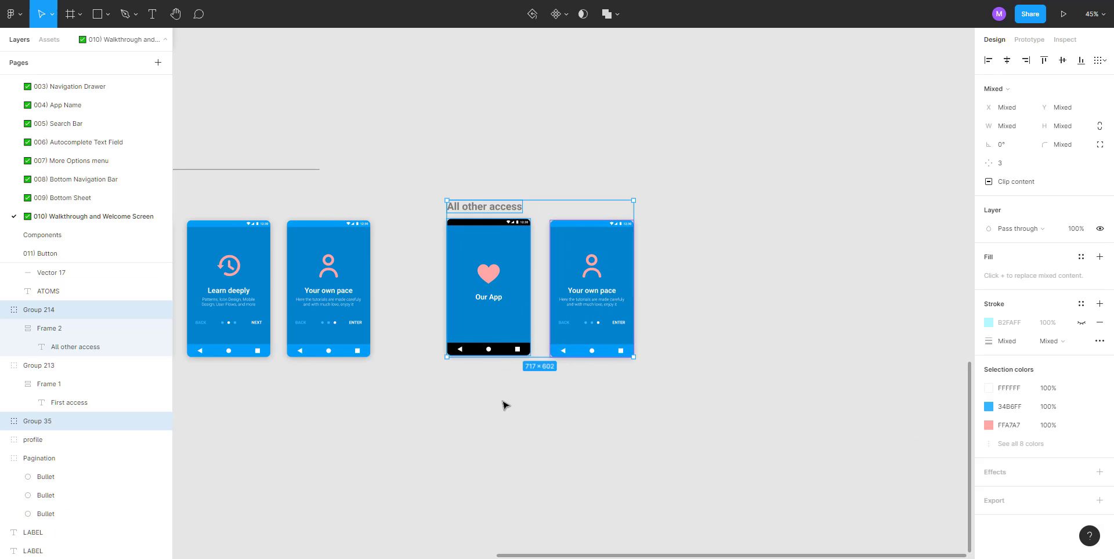
{"action": "left_click", "coordinate": [505, 405]}
Step: Hide the BACK label and the Pagination group in the duplicated instance under All other access
{"action": "scroll", "coordinate": [524, 330], "scroll_direction": "up", "scroll_amount": 5}
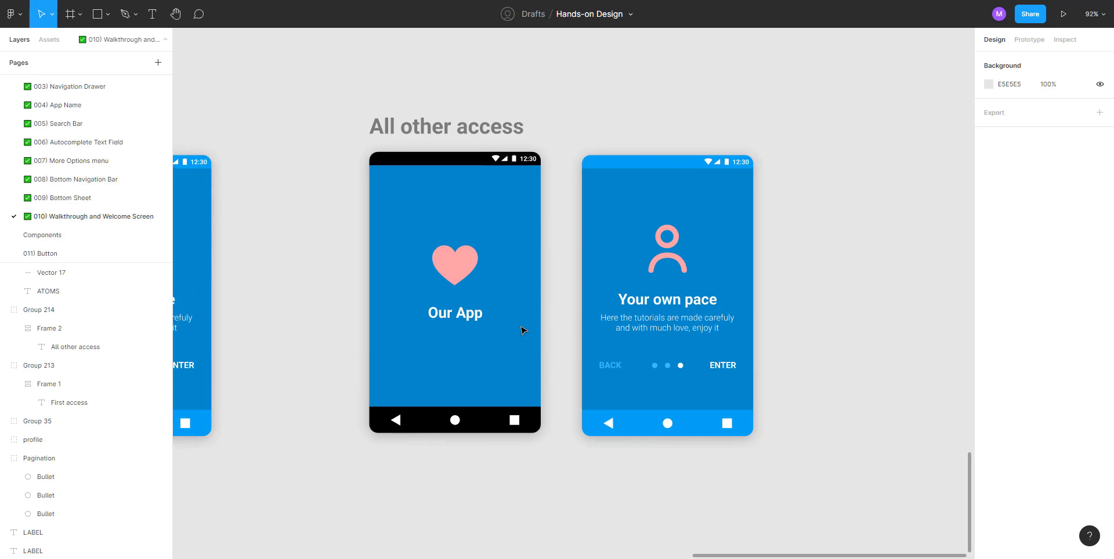
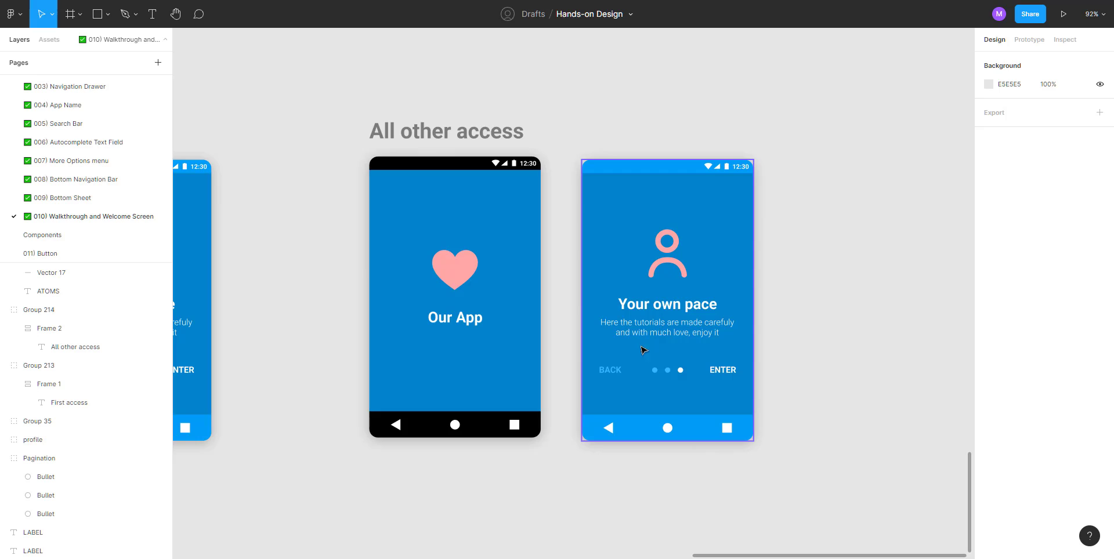
{"action": "left_click", "coordinate": [612, 372]}
{"action": "left_click", "coordinate": [612, 372]}
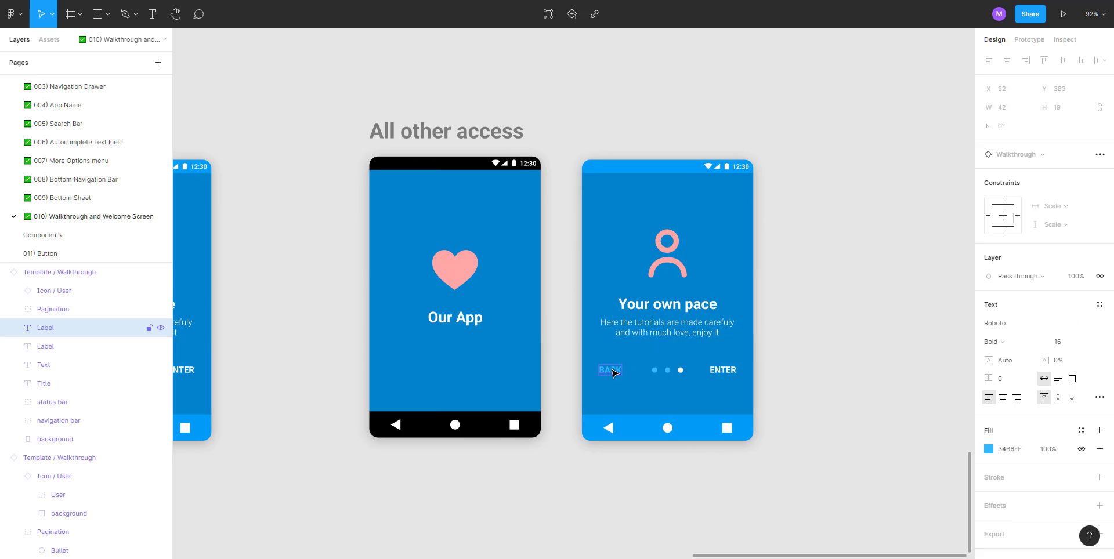
{"action": "left_click", "coordinate": [161, 328]}
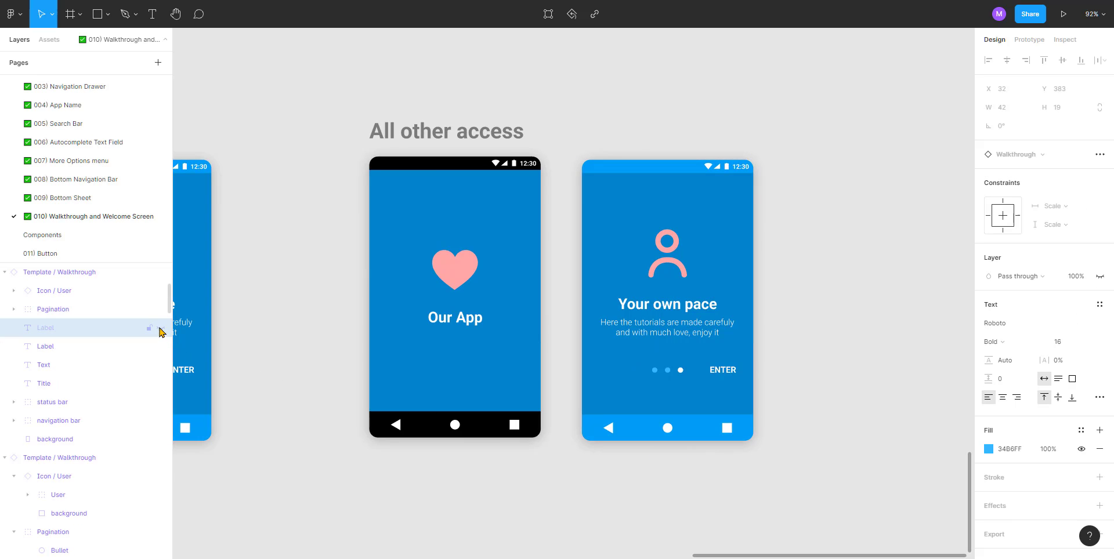
{"action": "left_click", "coordinate": [680, 371]}
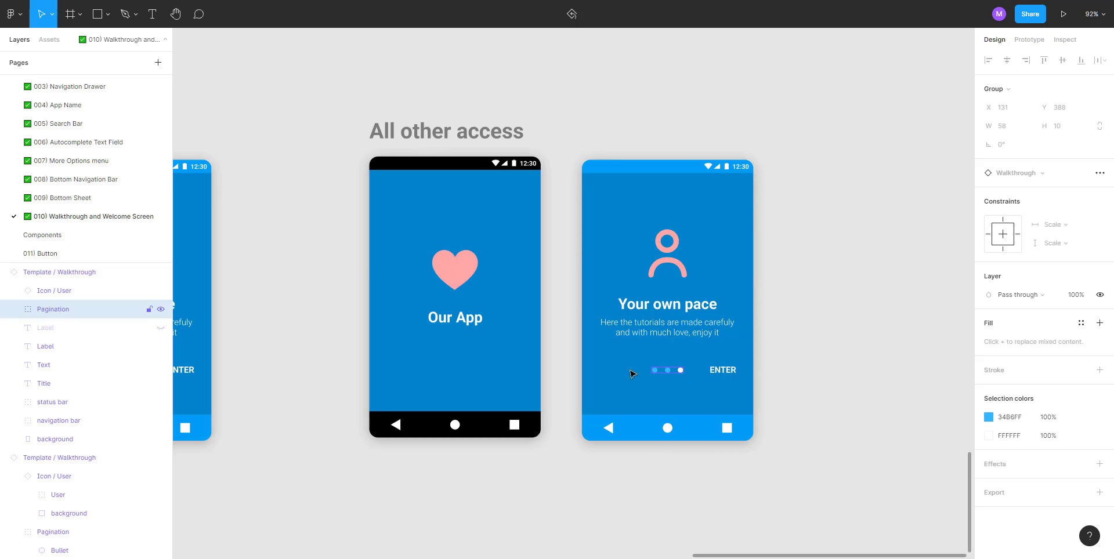
{"action": "left_click", "coordinate": [161, 309]}
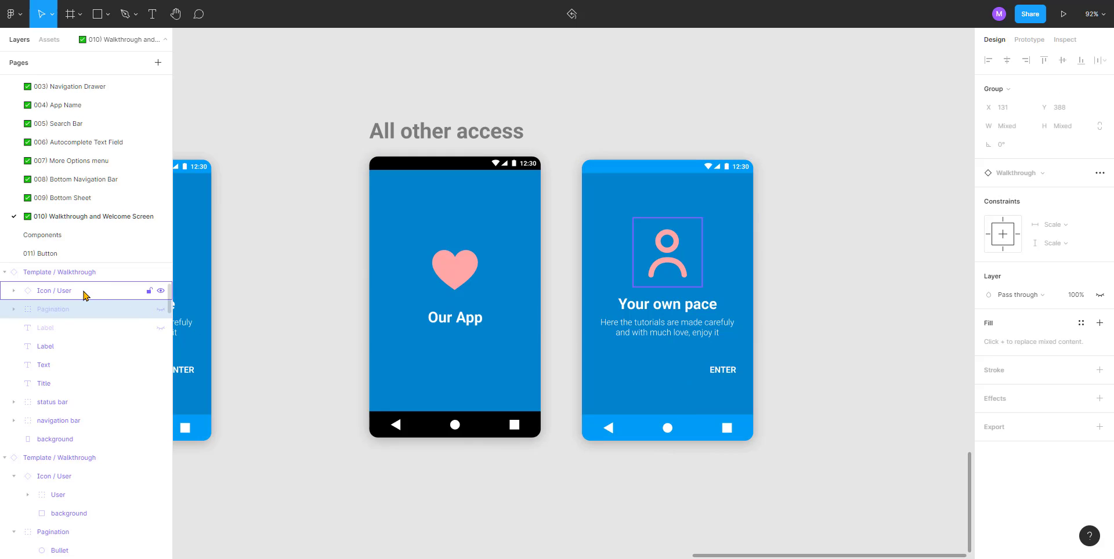
{"action": "scroll", "coordinate": [86, 297], "scroll_direction": "up", "scroll_amount": 2}
{"action": "scroll", "coordinate": [108, 375], "scroll_direction": "down", "scroll_amount": 2}
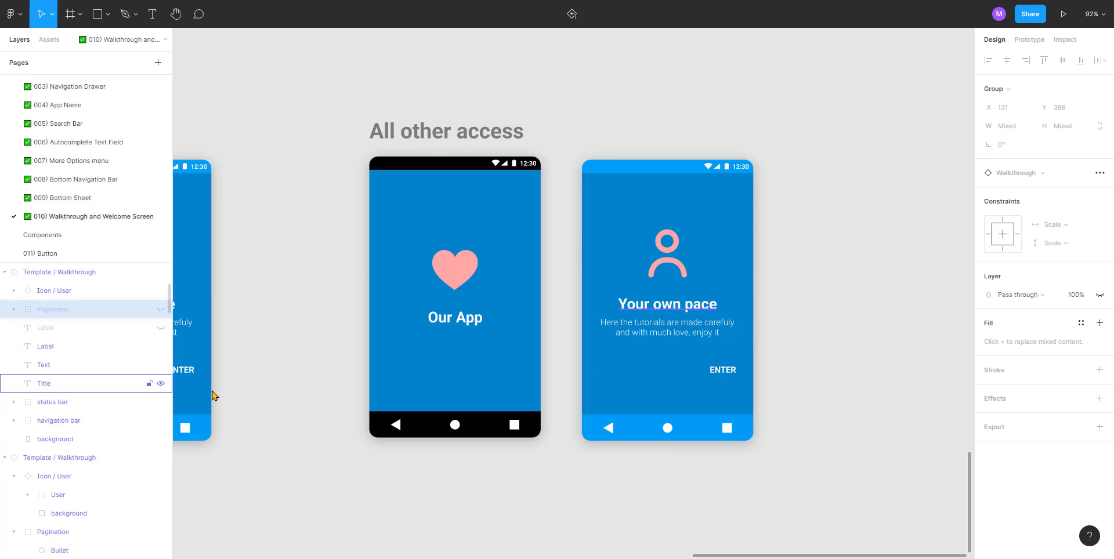
Step: Hide the ENTER label and the description text in the All other access instance
{"action": "left_click", "coordinate": [726, 375]}
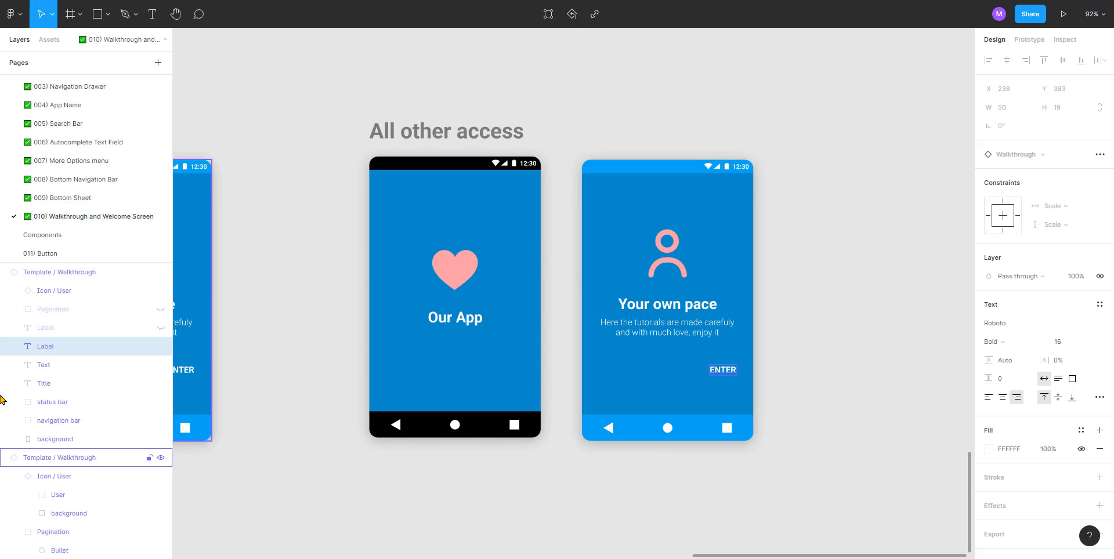
{"action": "left_click", "coordinate": [160, 346]}
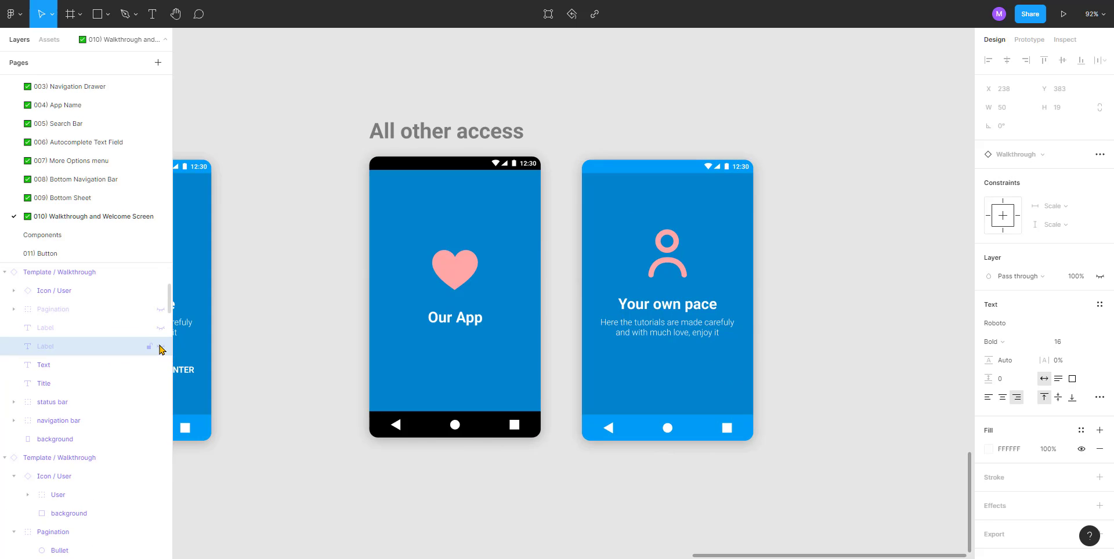
{"action": "left_click", "coordinate": [678, 328]}
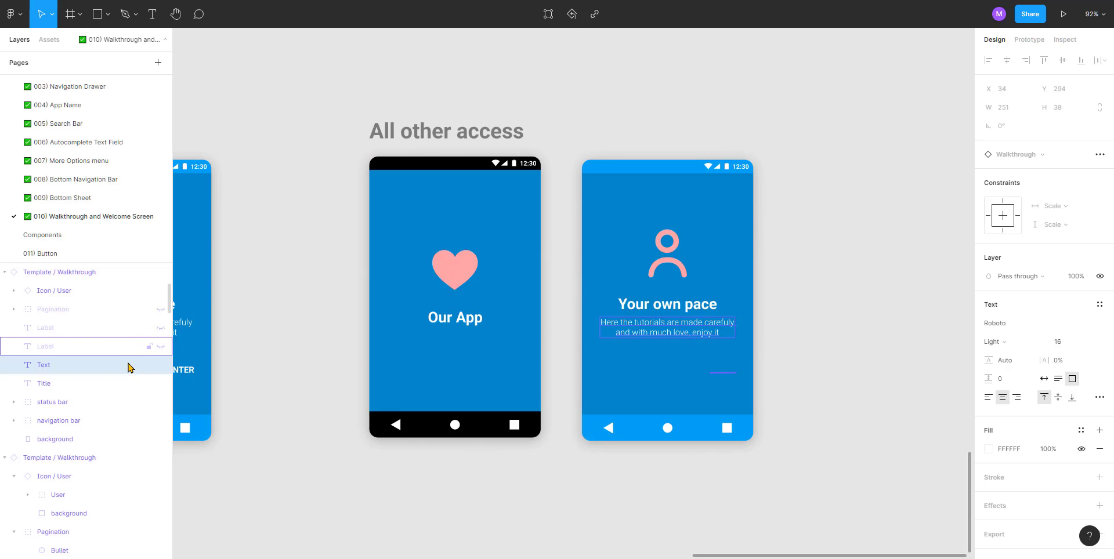
{"action": "left_click", "coordinate": [161, 365]}
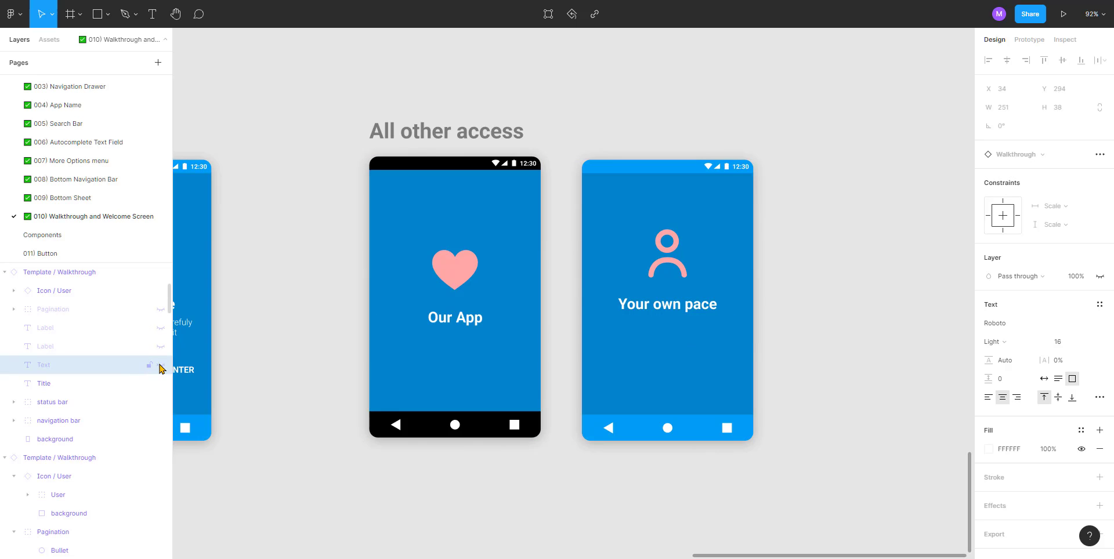
Step: Replace the Title of the All other access instance with "Our App", matching the original screen
{"action": "left_click", "coordinate": [458, 326]}
{"action": "left_click", "coordinate": [457, 323]}
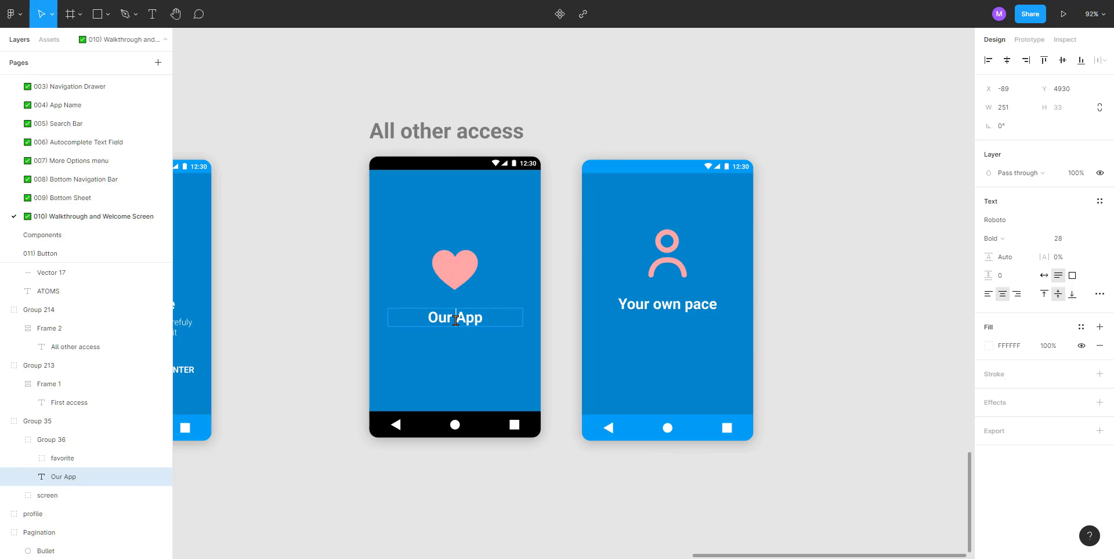
{"action": "triple_click", "coordinate": [665, 307]}
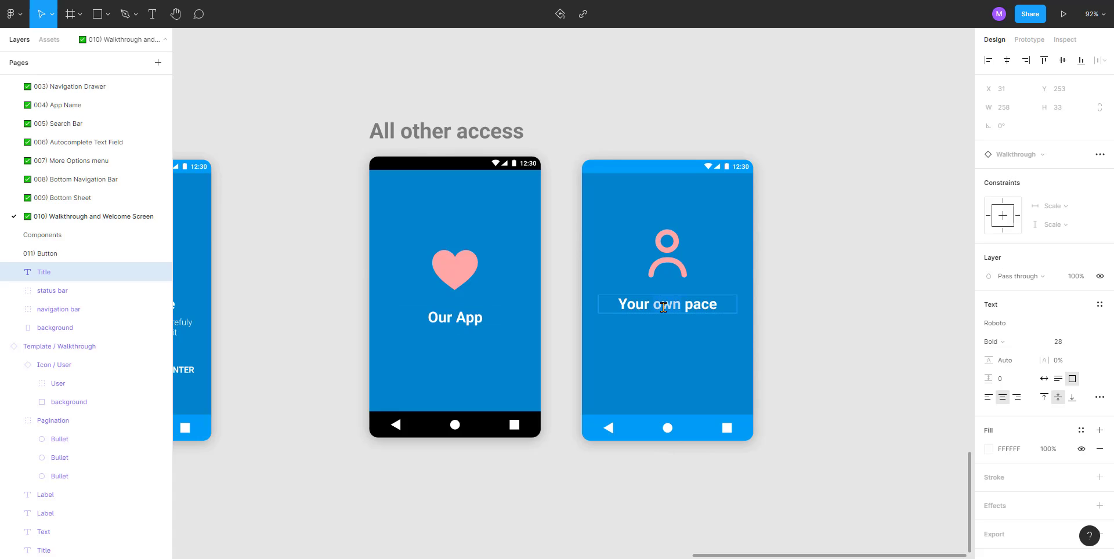
{"action": "type", "text": "Our App"}
{"action": "left_click", "coordinate": [876, 290]}
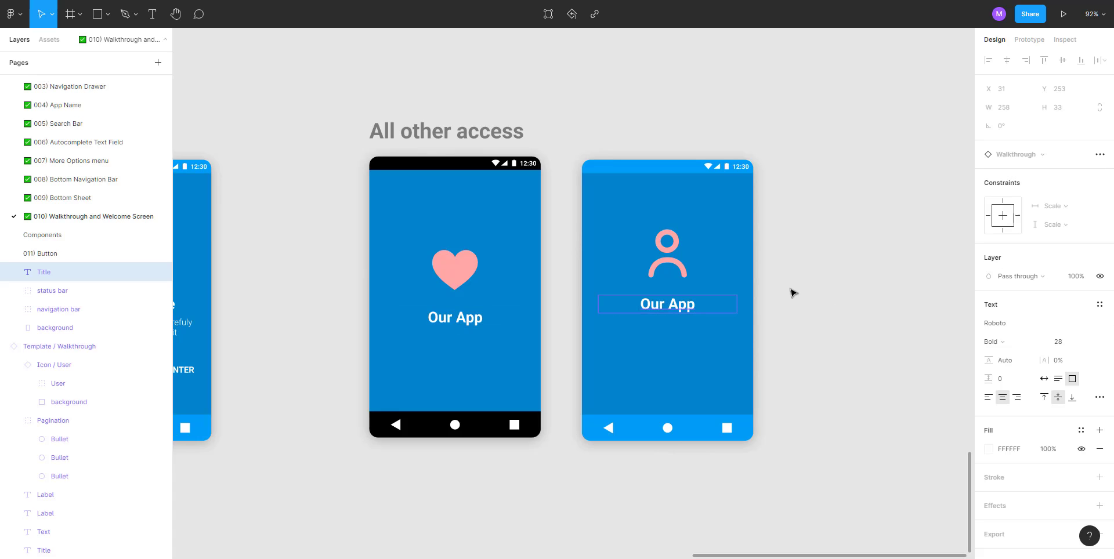
{"action": "left_click", "coordinate": [803, 285]}
Step: Swap the User icon in the All other access instance for the Heart icon
{"action": "left_click", "coordinate": [681, 268]}
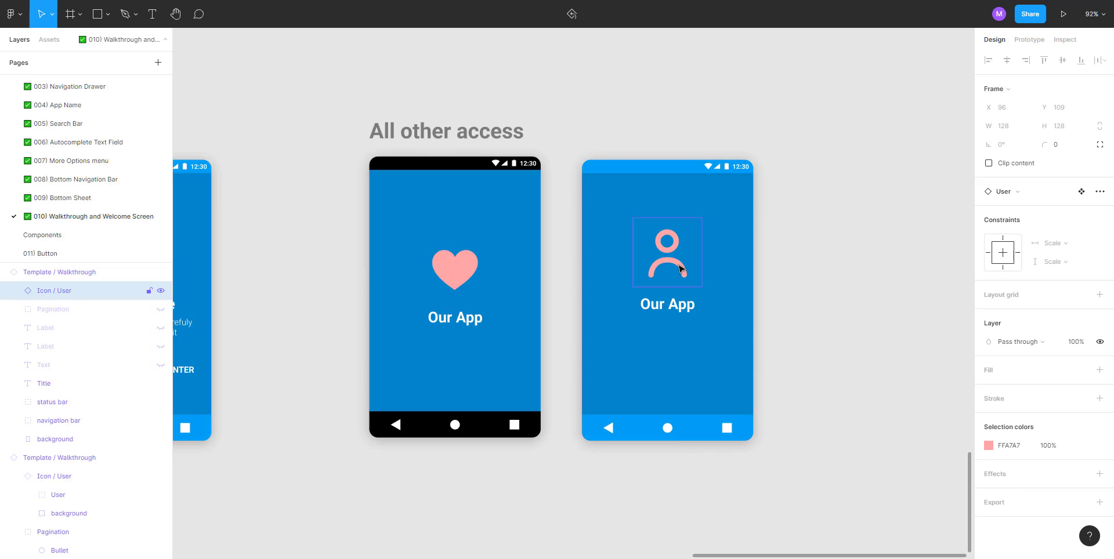
{"action": "left_click", "coordinate": [1031, 193]}
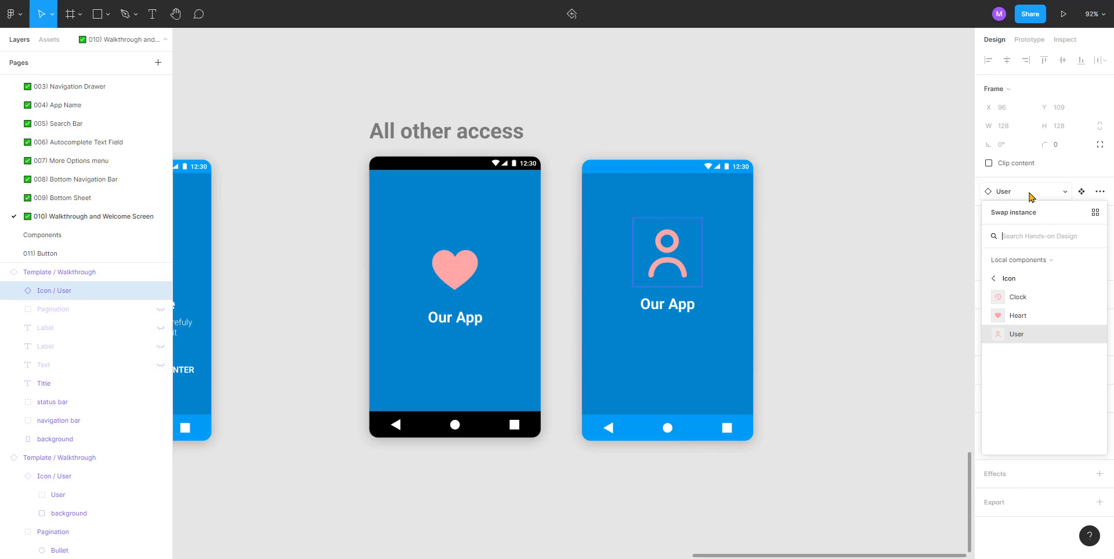
{"action": "left_click", "coordinate": [1027, 316]}
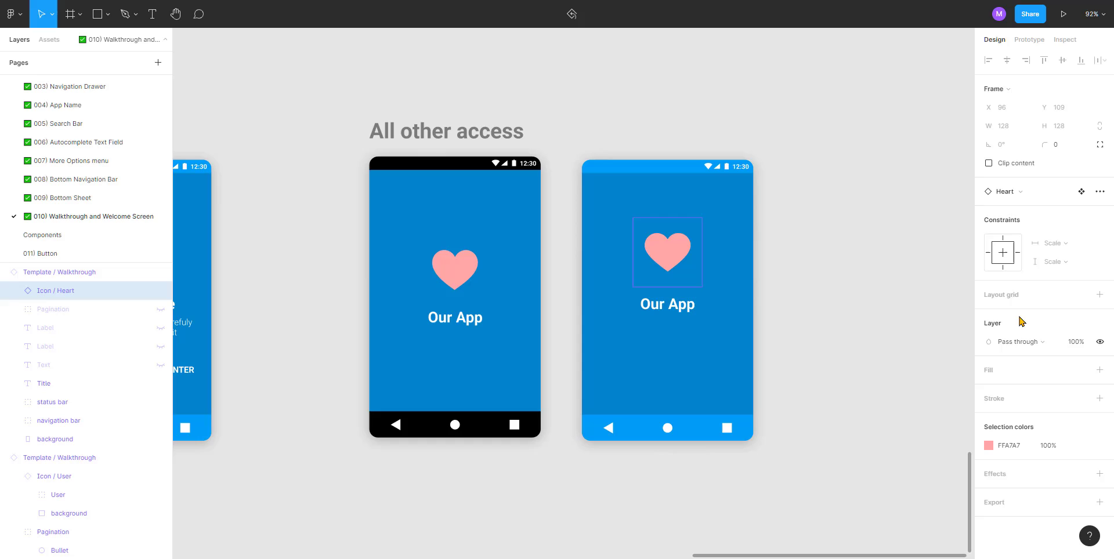
{"action": "left_click", "coordinate": [847, 297]}
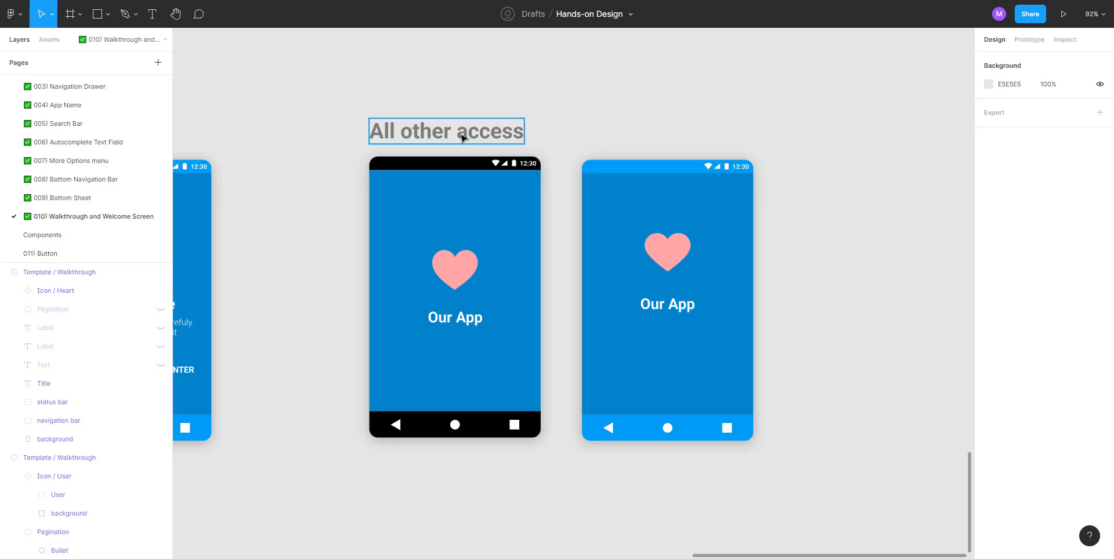
Step: Review the First access screens, and compare the heart icon and title placement in the Our App instance with the original screen
{"action": "scroll", "coordinate": [706, 241], "scroll_direction": "left", "scroll_amount": 10}
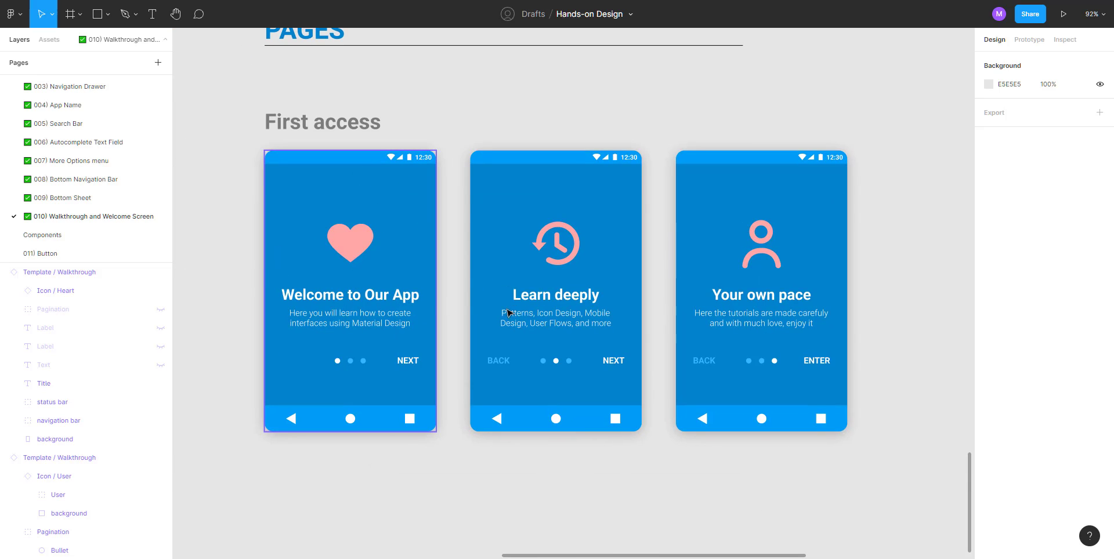
{"action": "left_click_drag", "start_coordinate": [842, 279], "coordinate": [391, 289]}
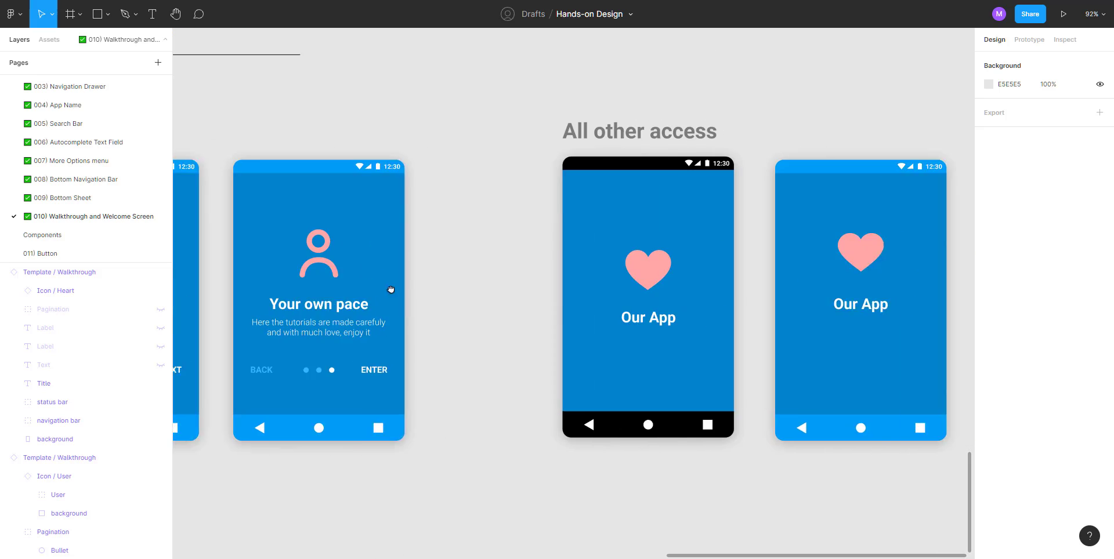
{"action": "scroll", "coordinate": [390, 290], "scroll_direction": "right", "scroll_amount": 5}
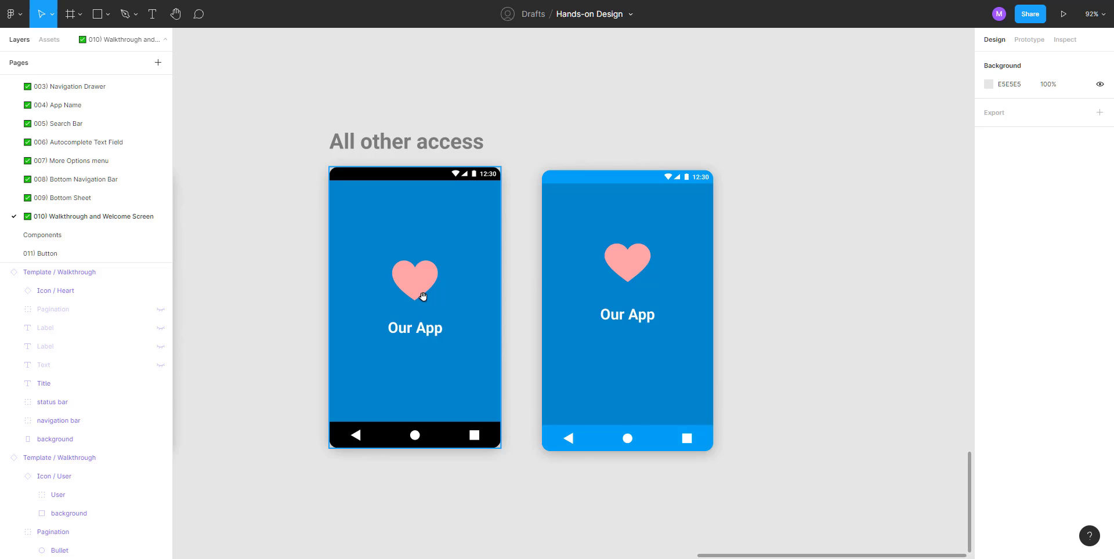
{"action": "double_click", "coordinate": [632, 278]}
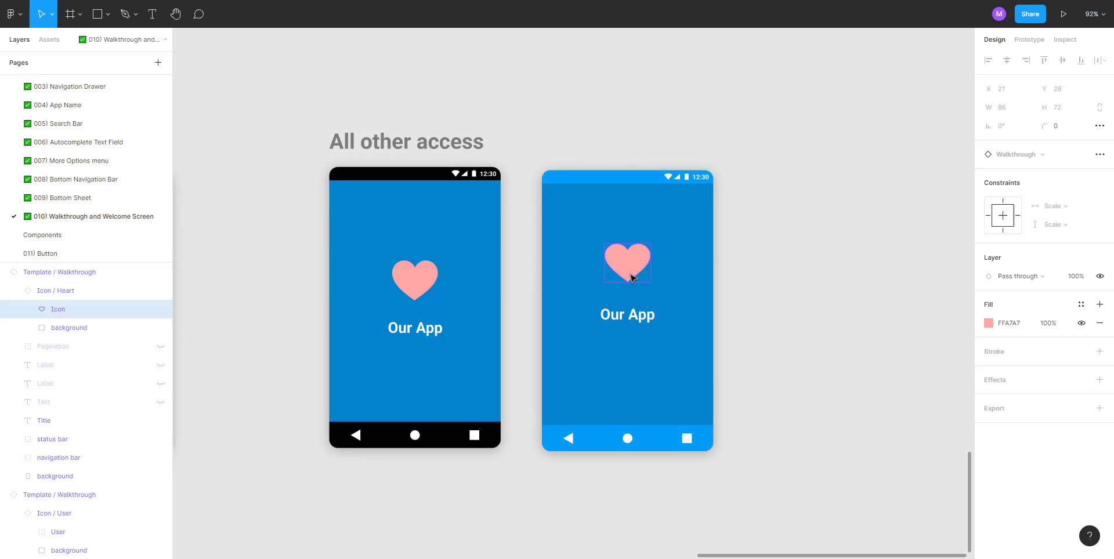
{"action": "key", "text": "Escape"}
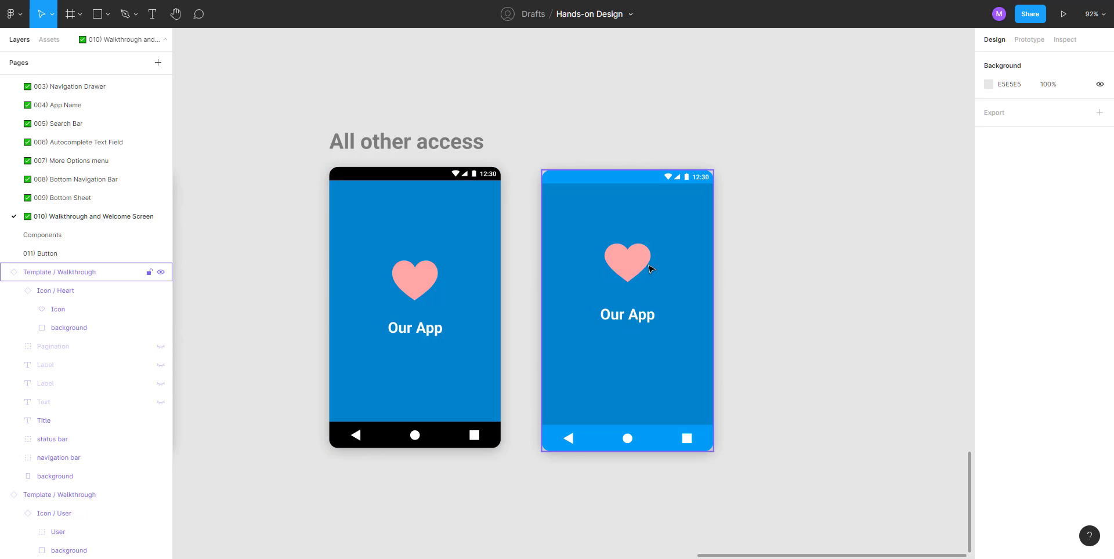
{"action": "left_click", "coordinate": [643, 269]}
{"action": "left_click", "coordinate": [644, 269]}
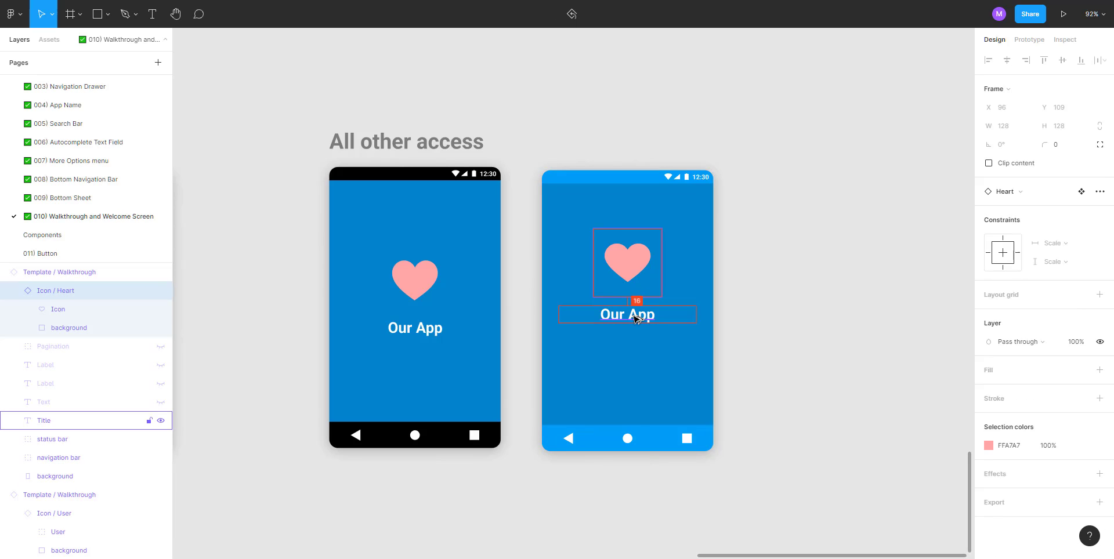
{"action": "left_click", "coordinate": [808, 306]}
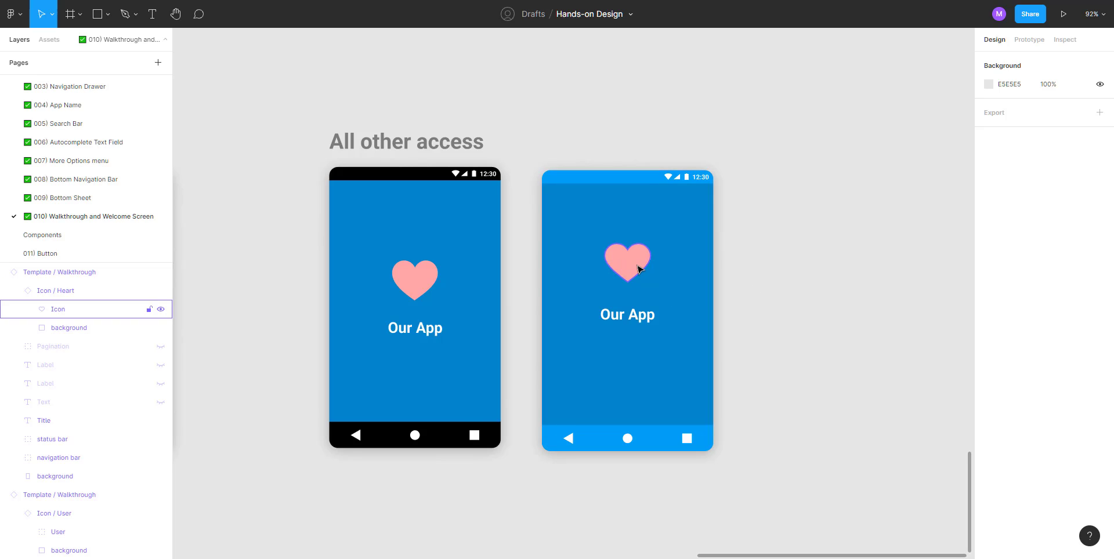
{"action": "scroll", "coordinate": [638, 267], "scroll_direction": "down", "scroll_amount": 2}
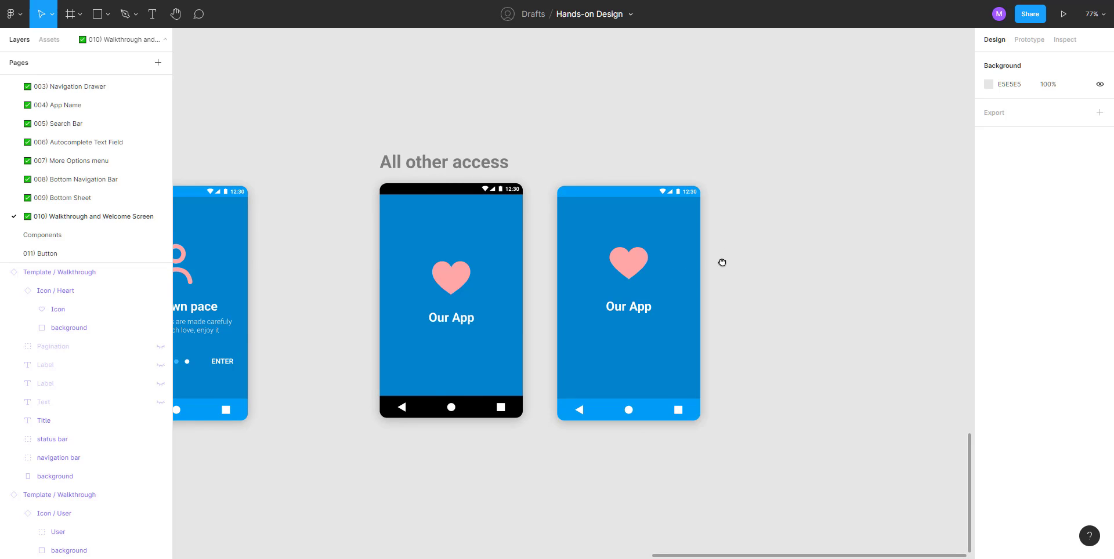
{"action": "scroll", "coordinate": [721, 261], "scroll_direction": "left", "scroll_amount": 2}
{"action": "left_click", "coordinate": [694, 250]}
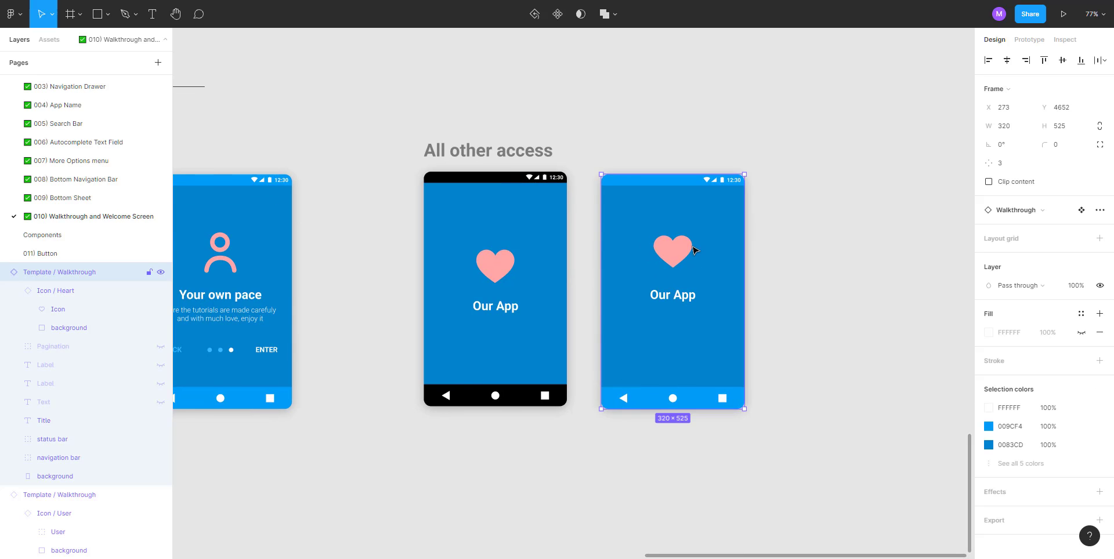
Step: Go to the Template / Walkthrough main component and place a copy of it beside the original, level with it
{"action": "left_click", "coordinate": [808, 306]}
{"action": "left_click", "coordinate": [719, 286]}
{"action": "left_click", "coordinate": [1080, 210]}
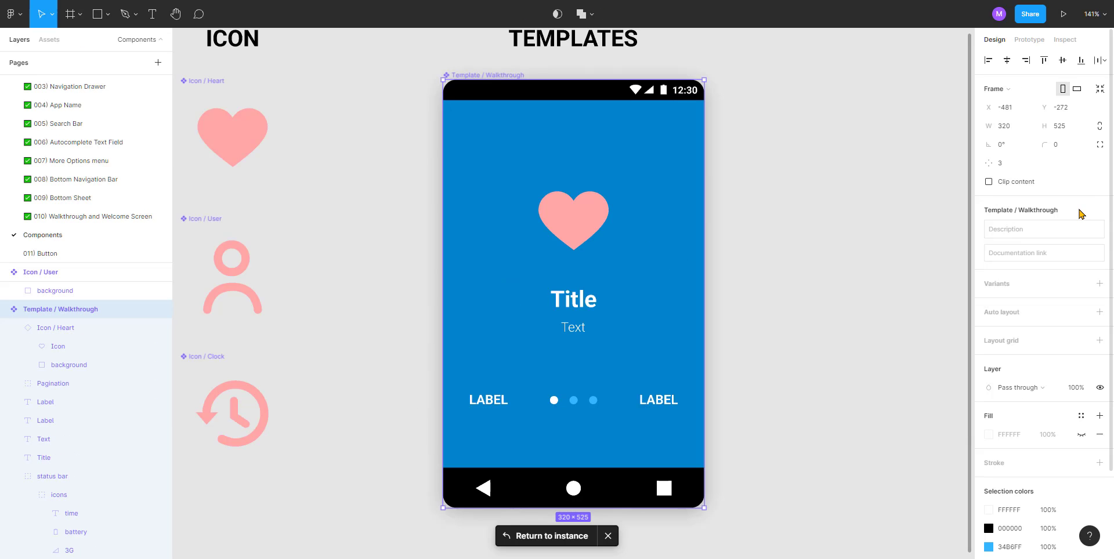
{"action": "left_click", "coordinate": [789, 210]}
{"action": "scroll", "coordinate": [774, 218], "scroll_direction": "down", "scroll_amount": 5}
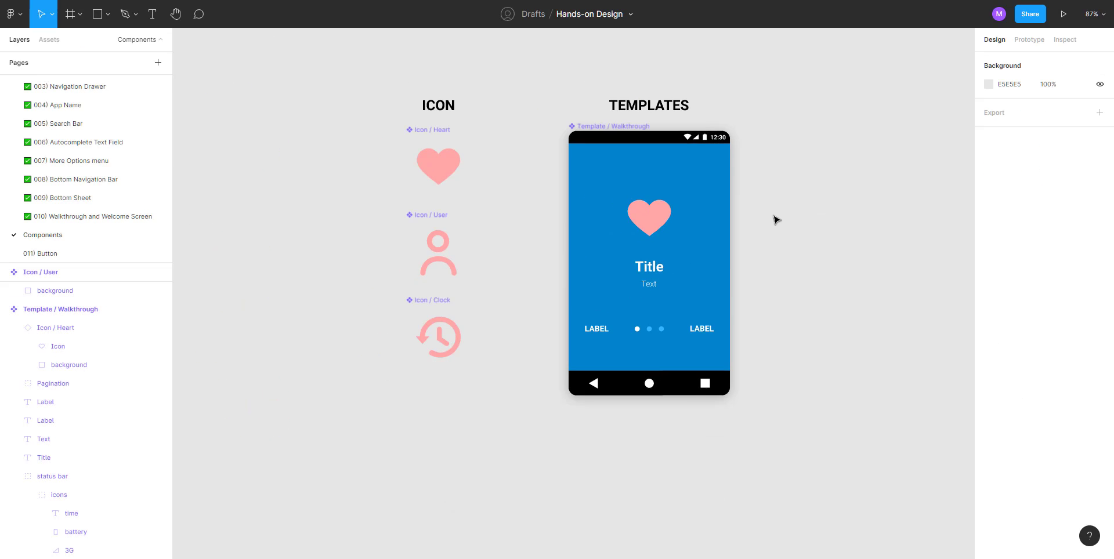
{"action": "scroll", "coordinate": [656, 253], "scroll_direction": "right", "scroll_amount": 5}
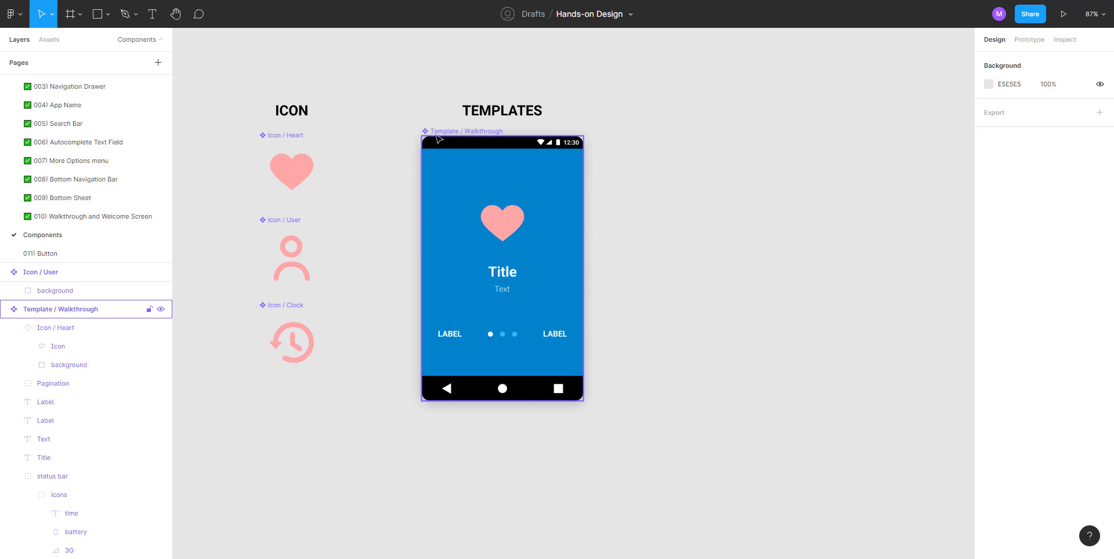
{"action": "left_click", "coordinate": [438, 132]}
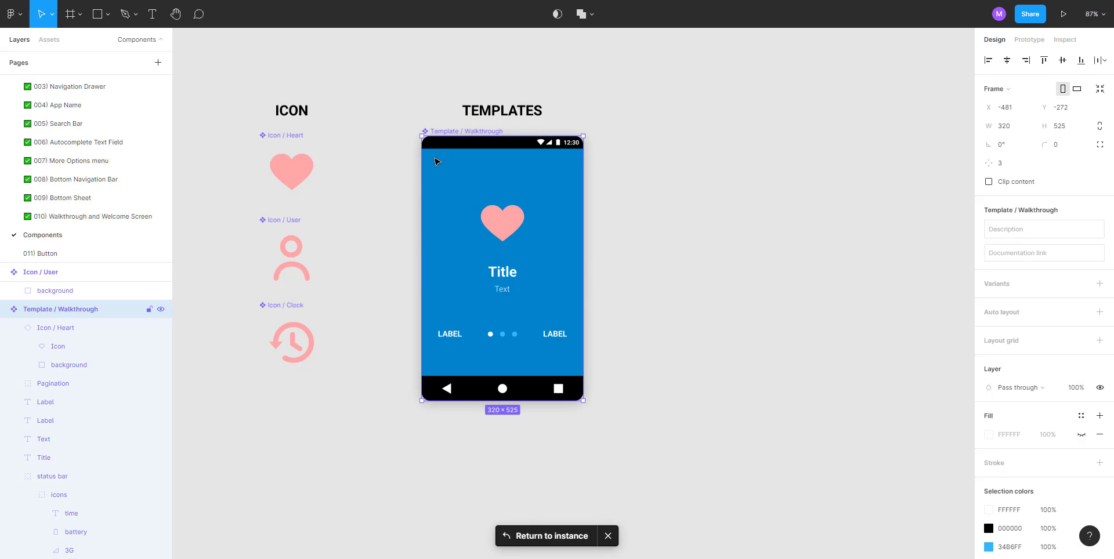
{"action": "left_click_drag", "start_coordinate": [457, 162], "coordinate": [627, 175]}
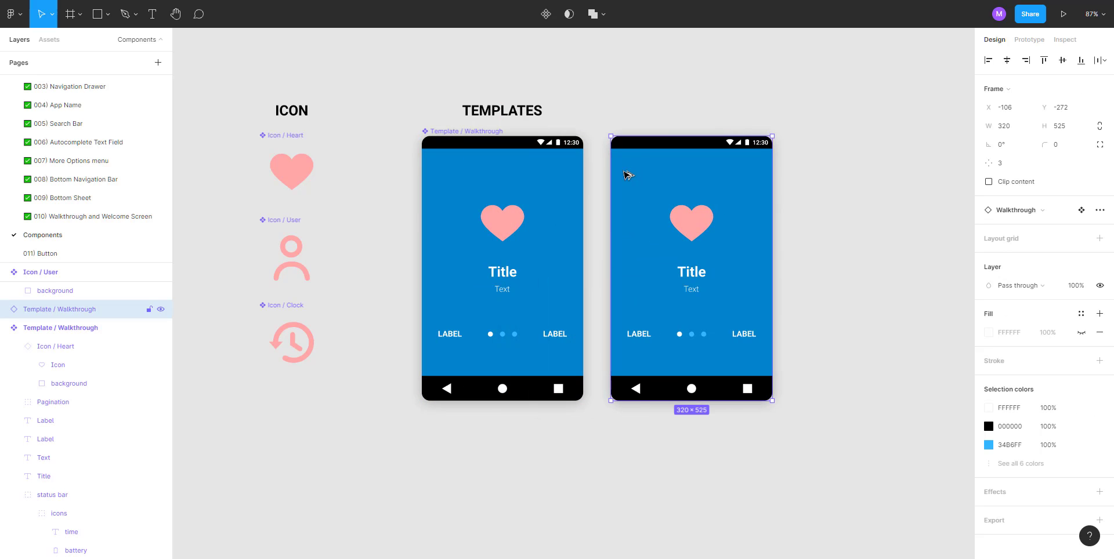
Step: Detach the new Template / Walkthrough copy from its main component
{"action": "left_click", "coordinate": [637, 105]}
{"action": "left_click", "coordinate": [638, 158]}
{"action": "left_click", "coordinate": [631, 99]}
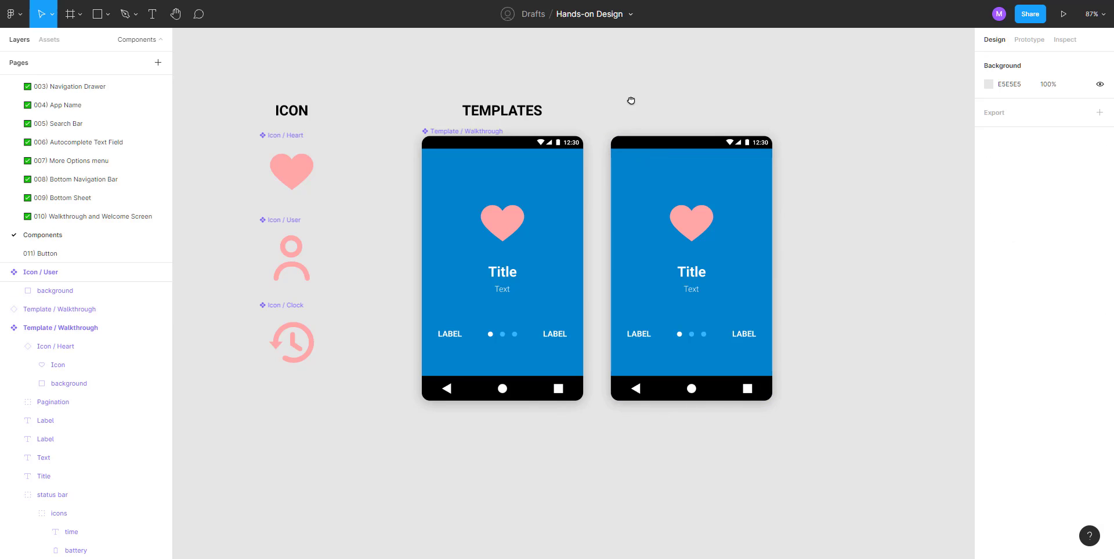
{"action": "scroll", "coordinate": [616, 99], "scroll_direction": "right", "scroll_amount": 2}
{"action": "left_click_drag", "start_coordinate": [617, 101], "coordinate": [595, 102]}
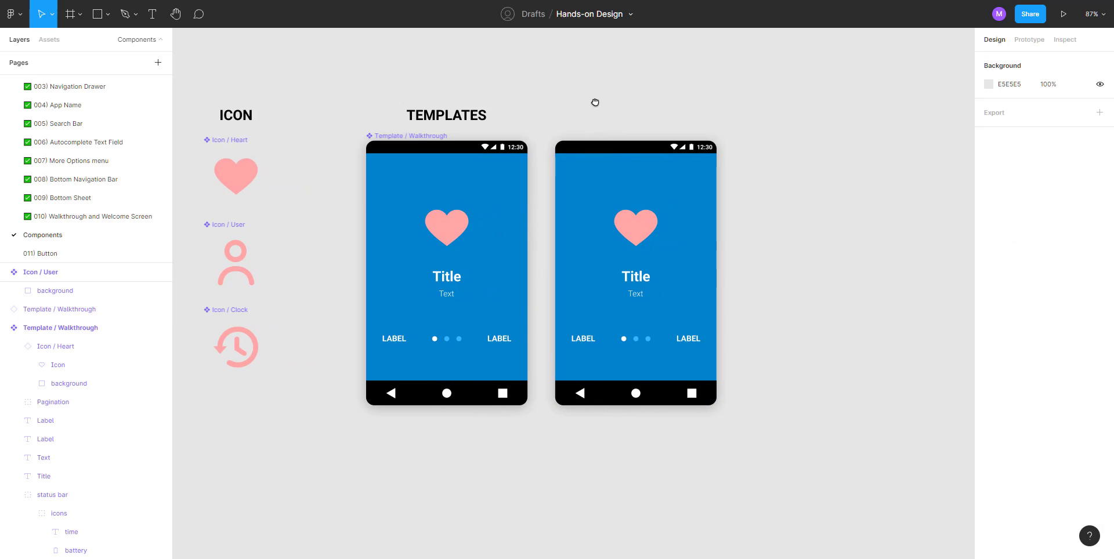
{"action": "left_click", "coordinate": [594, 171]}
{"action": "right_click", "coordinate": [591, 174]}
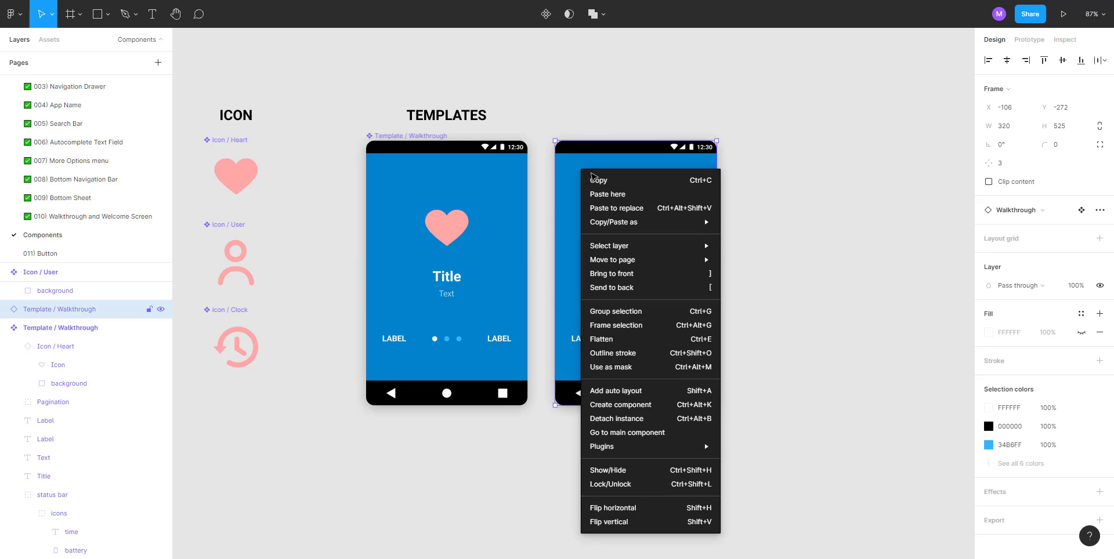
{"action": "left_click", "coordinate": [628, 419]}
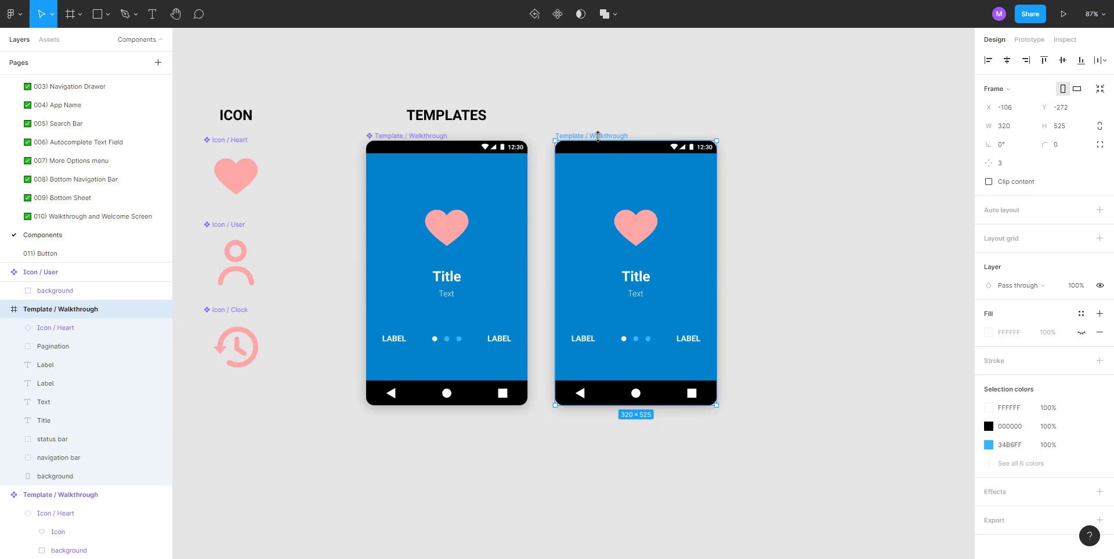
Step: Rename the detached frame "Template / Welcome Screen"
{"action": "double_click", "coordinate": [82, 310]}
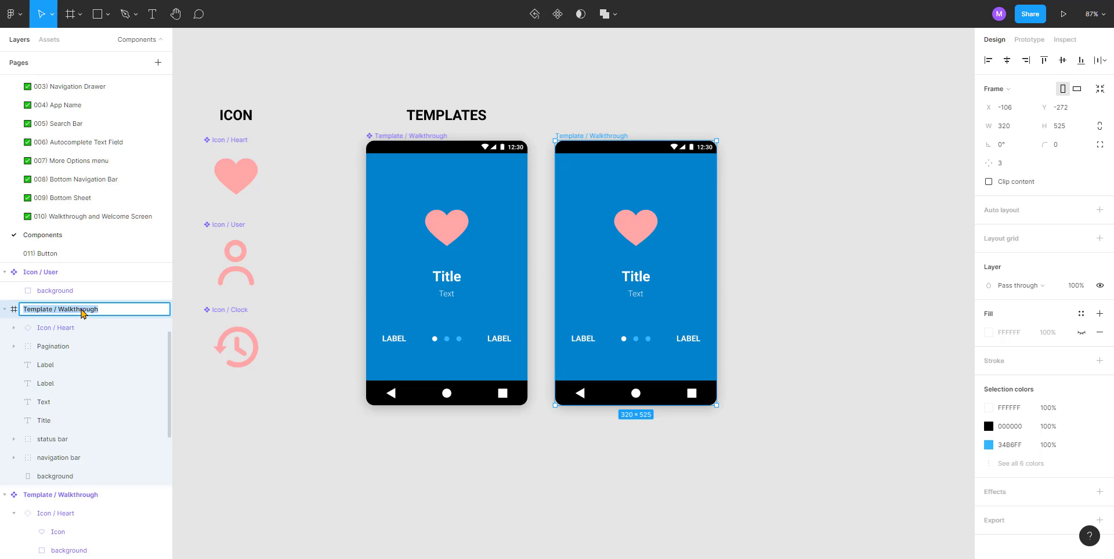
{"action": "left_click", "coordinate": [74, 310]}
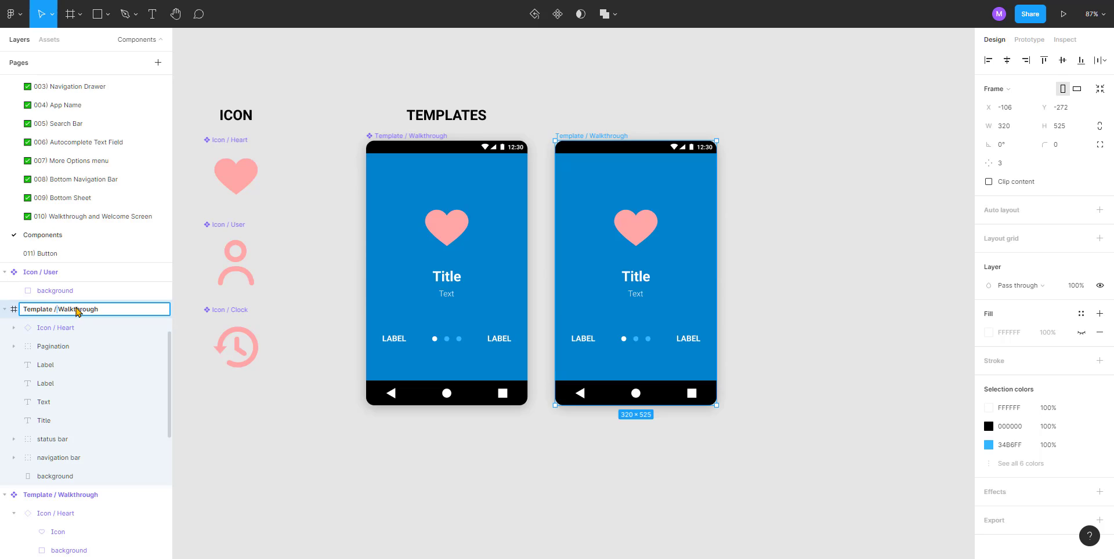
{"action": "double_click", "coordinate": [60, 312]}
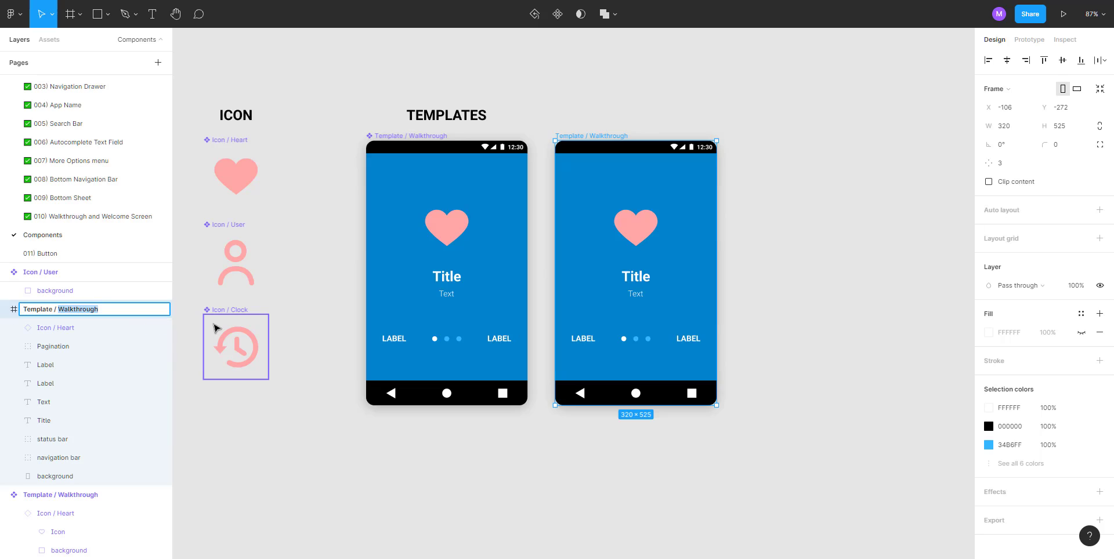
{"action": "type", "text": "W"}
{"action": "key", "text": "Return"}
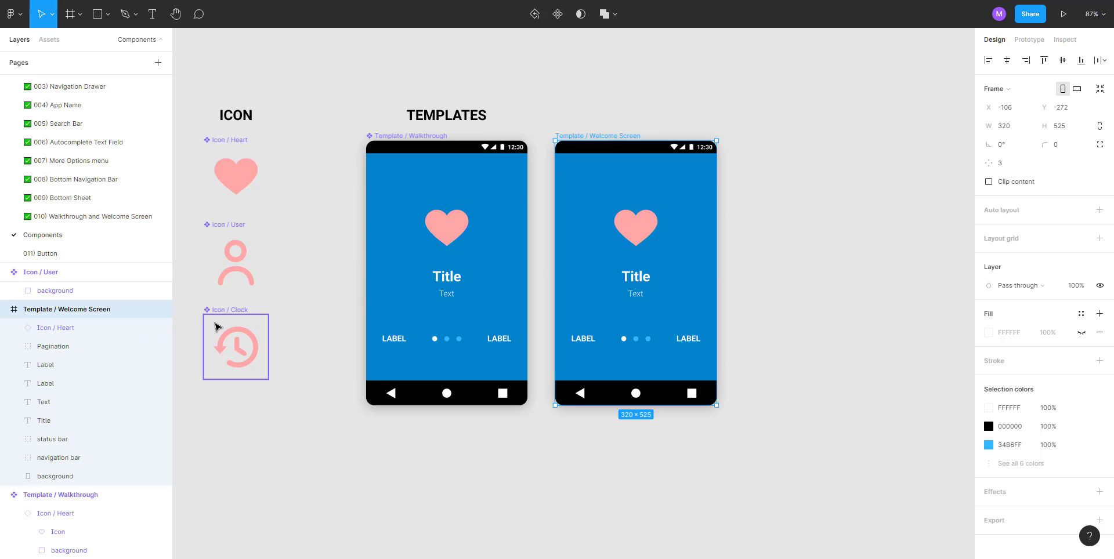
{"action": "left_click", "coordinate": [668, 107]}
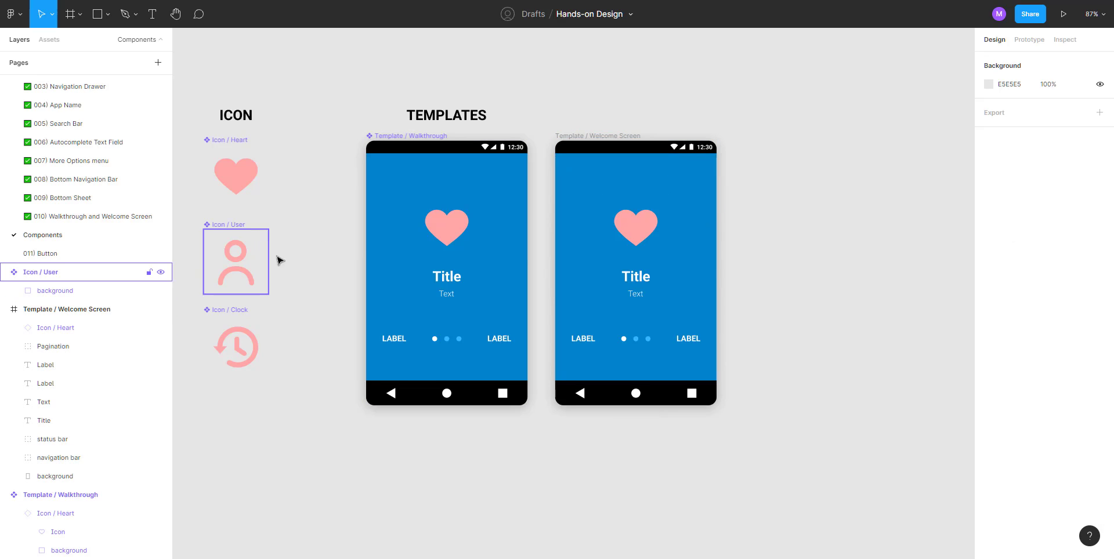
Step: Delete the pagination, both labels and the description text from the Template / Welcome Screen frame
{"action": "left_click", "coordinate": [687, 345]}
{"action": "left_click", "coordinate": [645, 340], "text": "shift"}
{"action": "left_click", "coordinate": [591, 340], "text": "shift"}
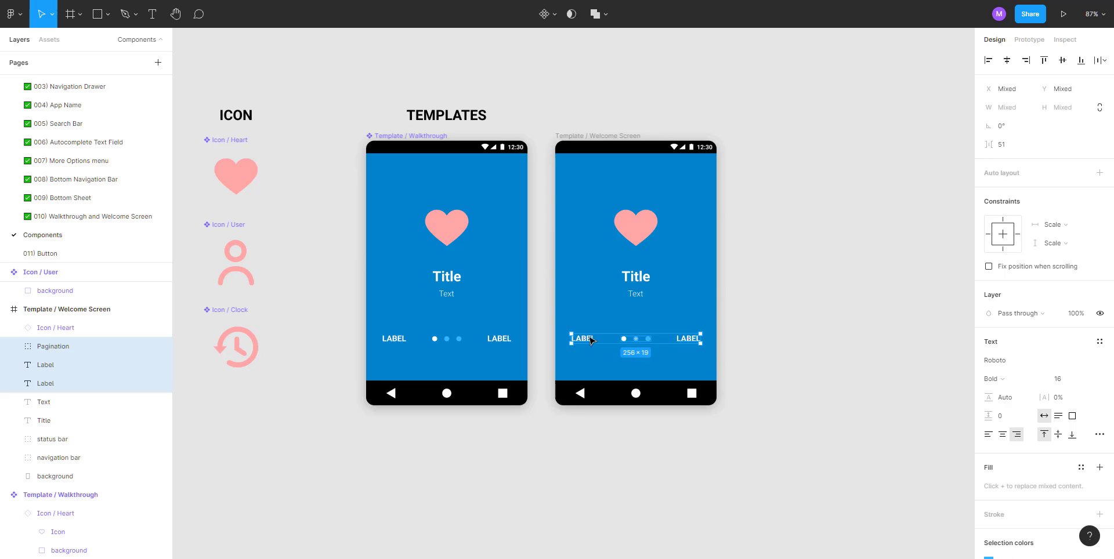
{"action": "left_click_drag", "start_coordinate": [590, 338], "coordinate": [634, 292]}
{"action": "key", "text": "Delete"}
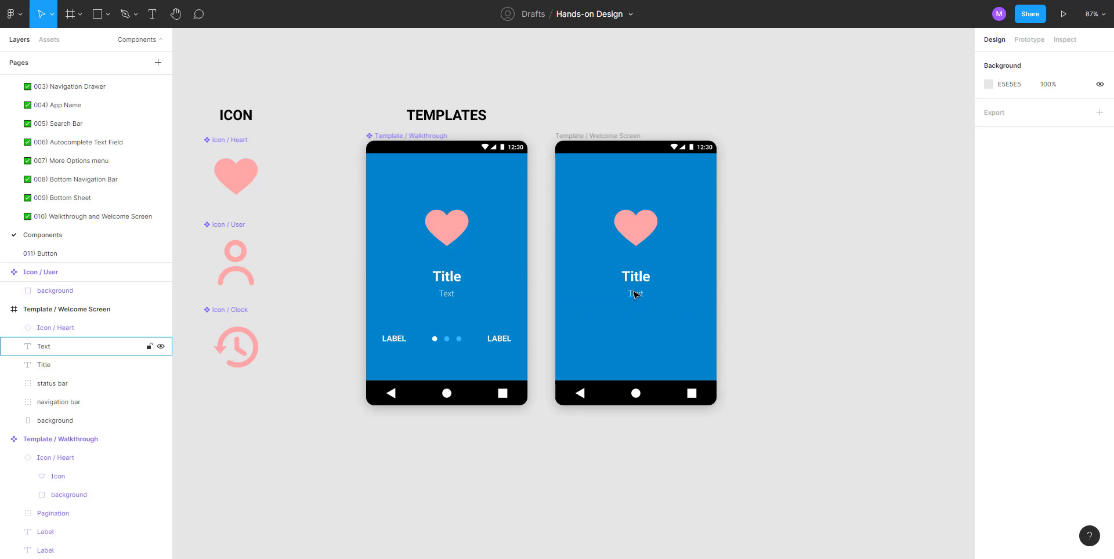
{"action": "left_click", "coordinate": [635, 296]}
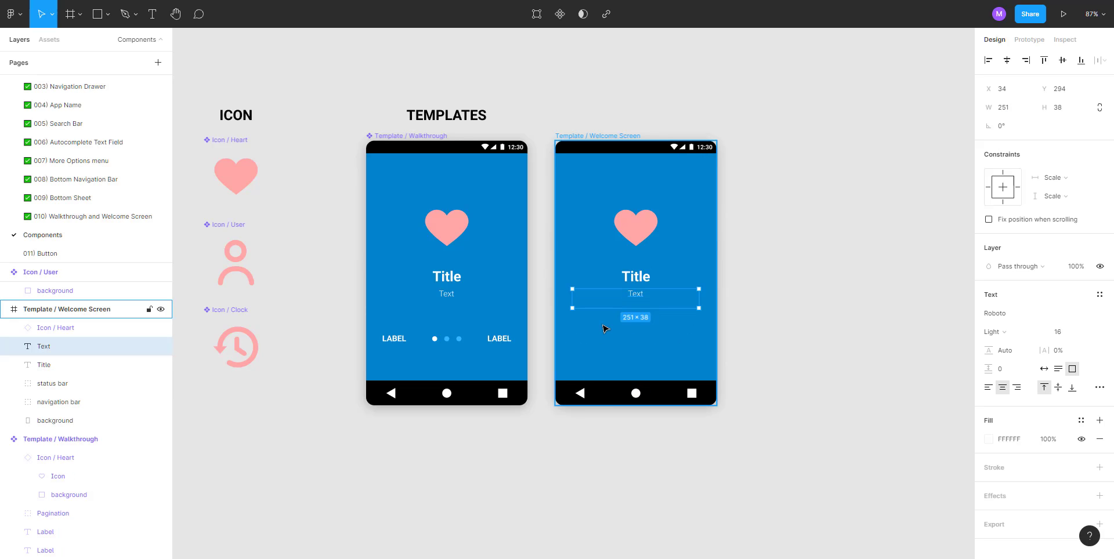
{"action": "key", "text": "Delete"}
Step: Move the heart icon and Title in the Template / Welcome Screen frame down together by 50 px
{"action": "left_click", "coordinate": [642, 276]}
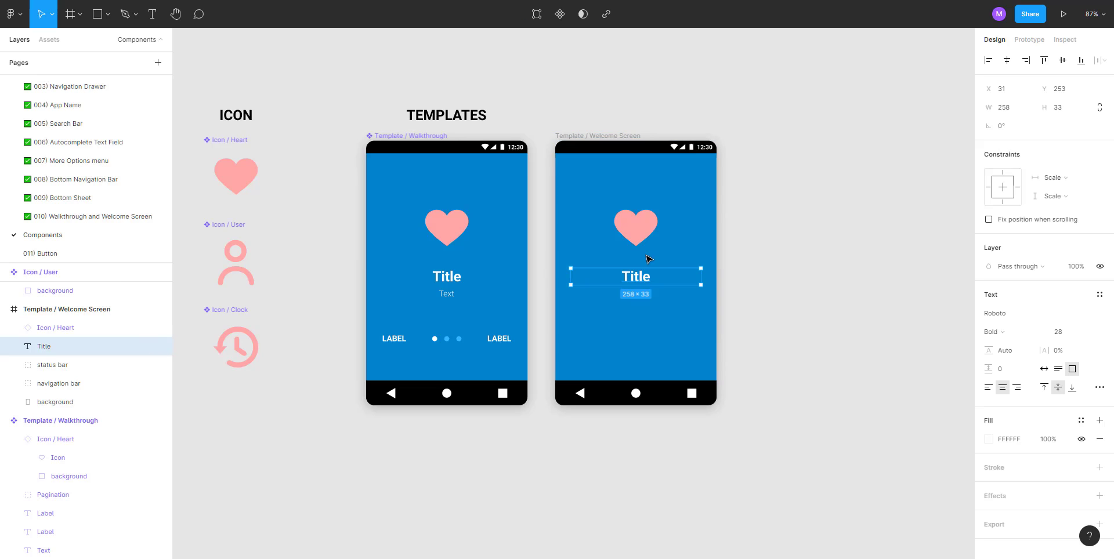
{"action": "left_click", "coordinate": [647, 231], "text": "shift"}
{"action": "key", "text": "alt"}
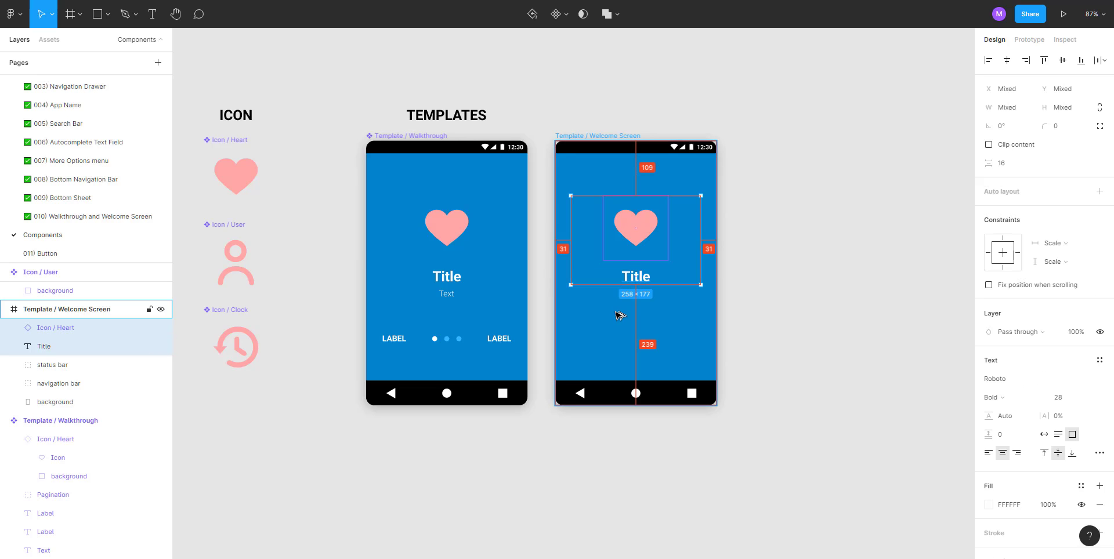
{"action": "key", "text": "shift+Down"}
{"action": "key", "text": "shift+Down"}
{"action": "key", "text": "shift+Down"}
{"action": "key", "text": "shift+Down"}
{"action": "key", "text": "shift+Down"}
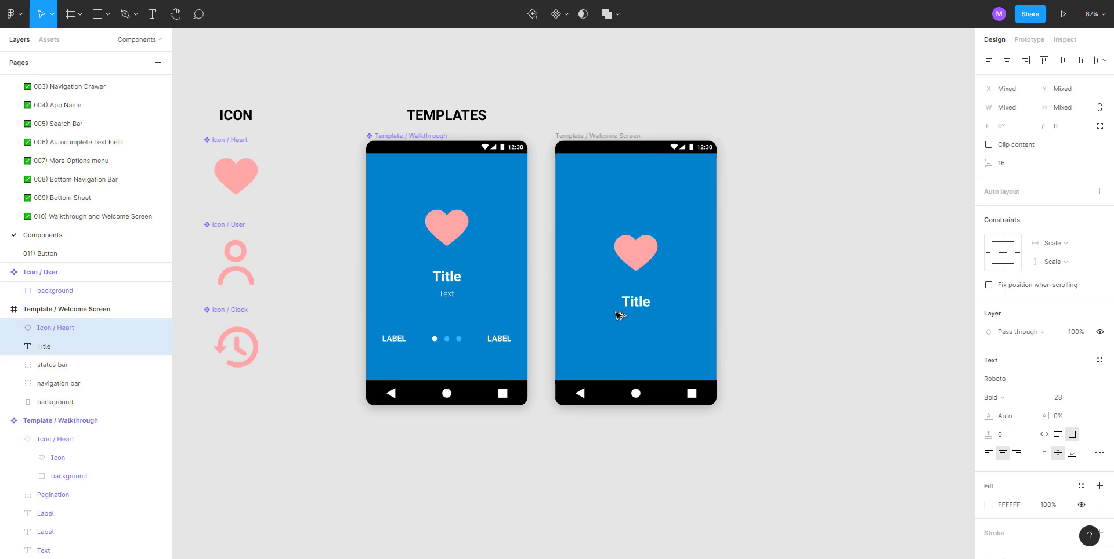
{"action": "left_click", "coordinate": [758, 301]}
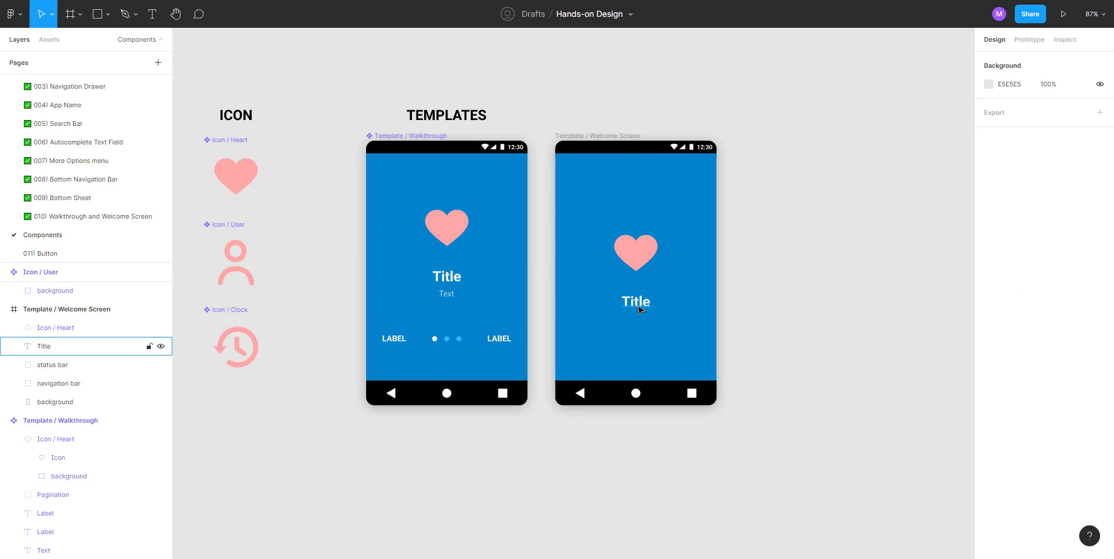
Step: Try the Title closer to the heart icon in the Welcome Screen frame, and bring it back to a 16 px gap
{"action": "left_click", "coordinate": [638, 308]}
{"action": "key", "text": "shift+Up"}
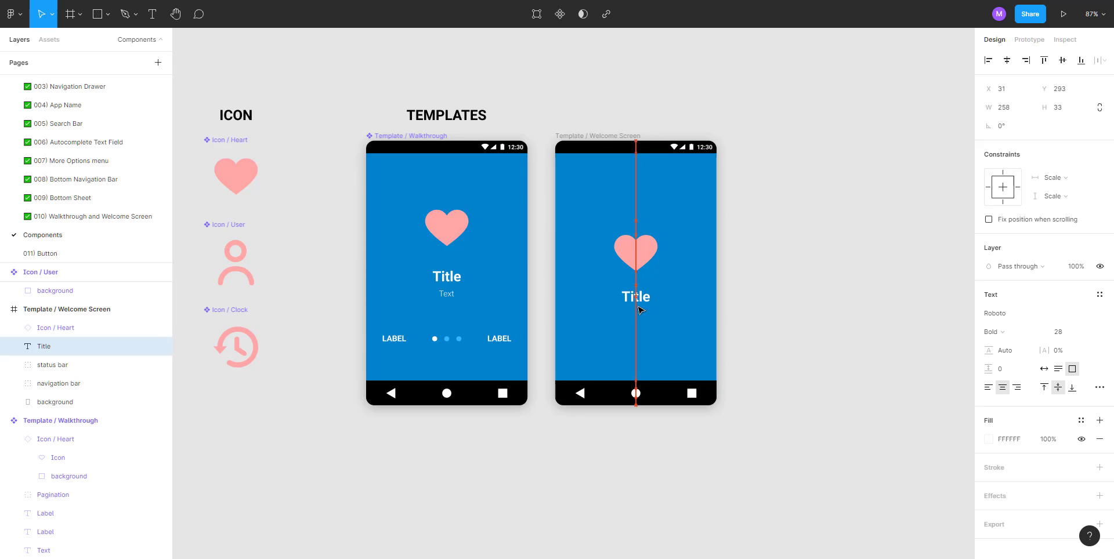
{"action": "key", "text": "alt"}
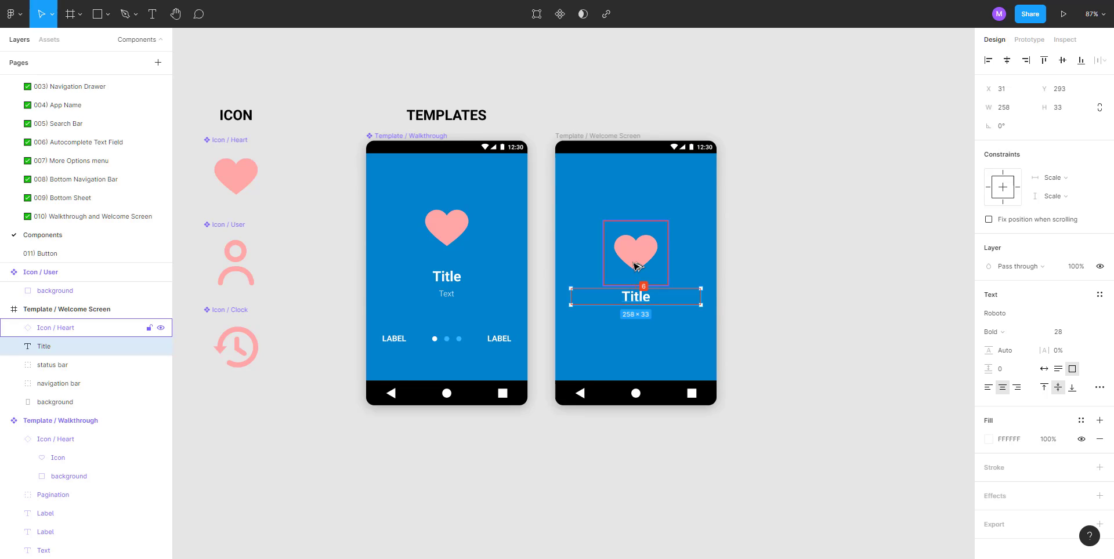
{"action": "key", "text": "Down"}
{"action": "key", "text": "Down"}
{"action": "key", "text": "Down"}
{"action": "key", "text": "Down"}
{"action": "key", "text": "Down"}
{"action": "key", "text": "Down"}
{"action": "key", "text": "Down"}
{"action": "key", "text": "Down"}
{"action": "key", "text": "Down"}
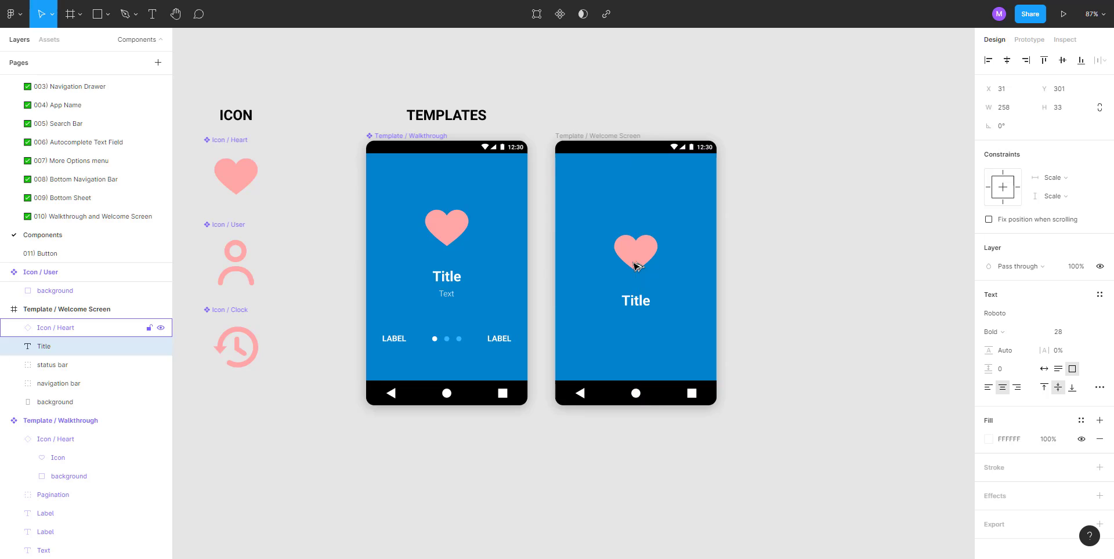
{"action": "key", "text": "alt"}
{"action": "key", "text": "Down"}
{"action": "key", "text": "Down"}
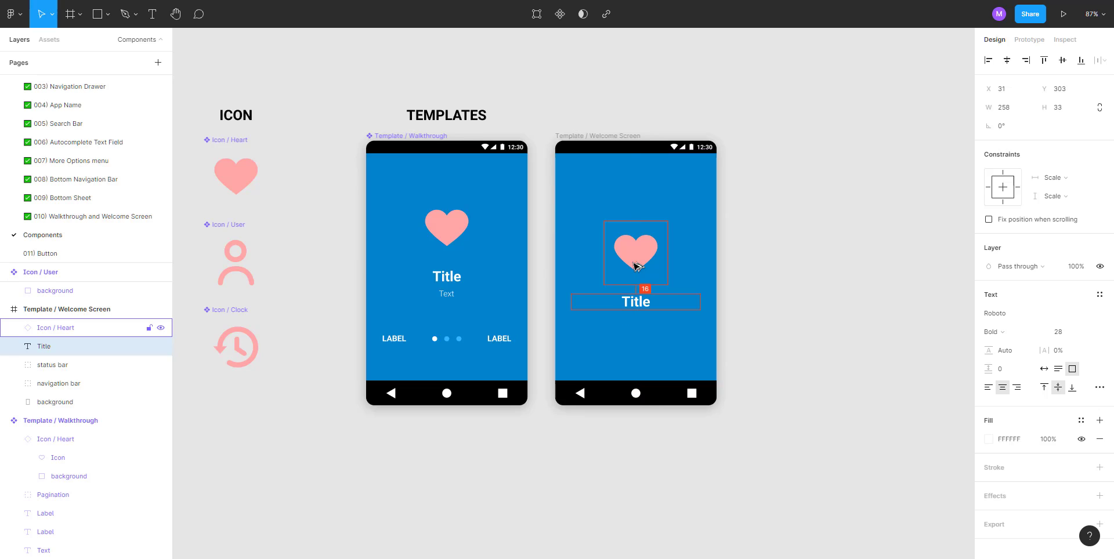
{"action": "left_click", "coordinate": [811, 279]}
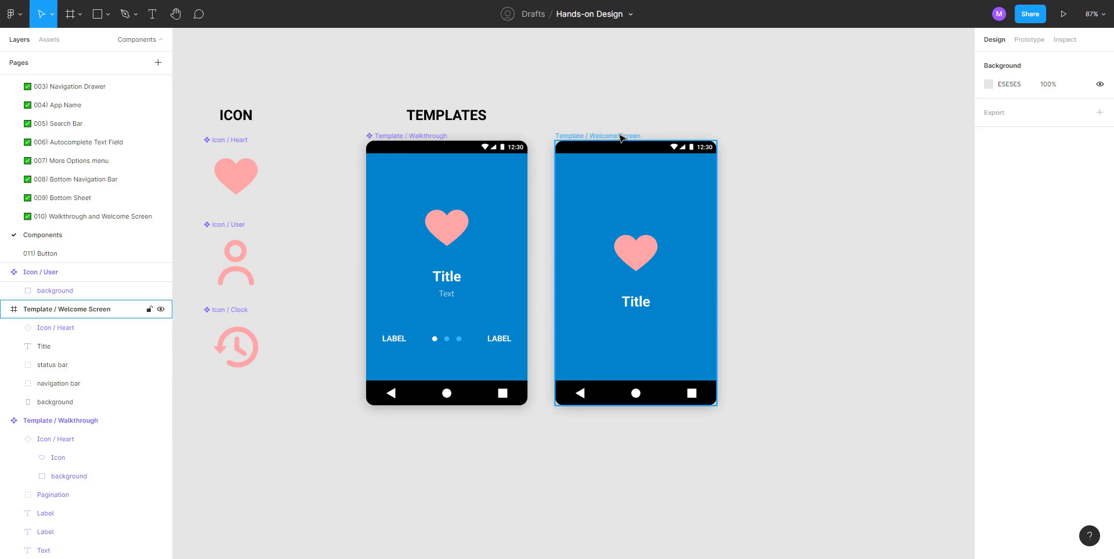
Step: Move the TEMPLATES heading and both template screens further right, away from the ICON column
{"action": "scroll", "coordinate": [621, 138], "scroll_direction": "down", "scroll_amount": 5}
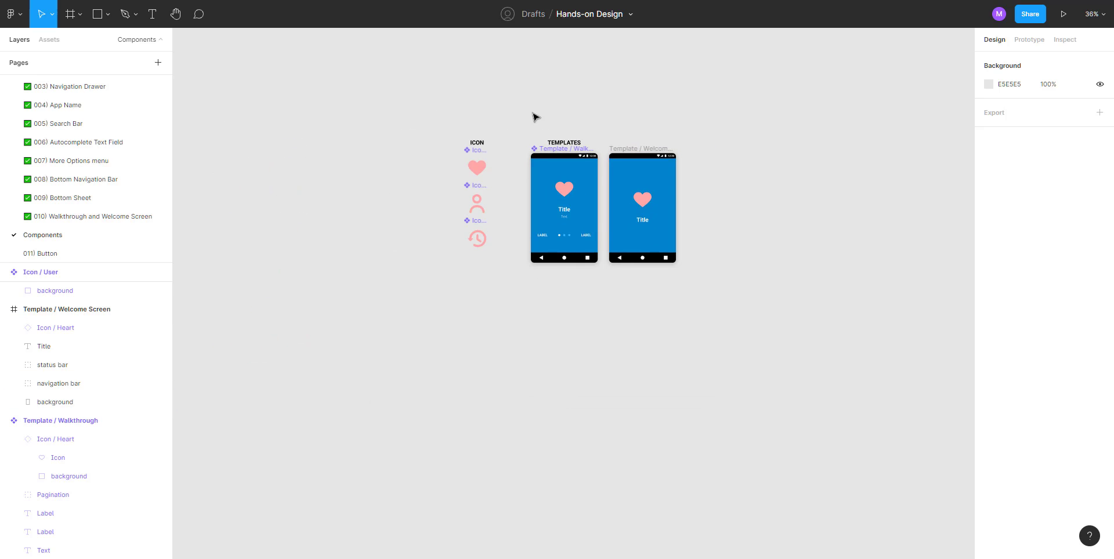
{"action": "left_click_drag", "start_coordinate": [514, 132], "coordinate": [775, 225]}
{"action": "left_click", "coordinate": [497, 149]}
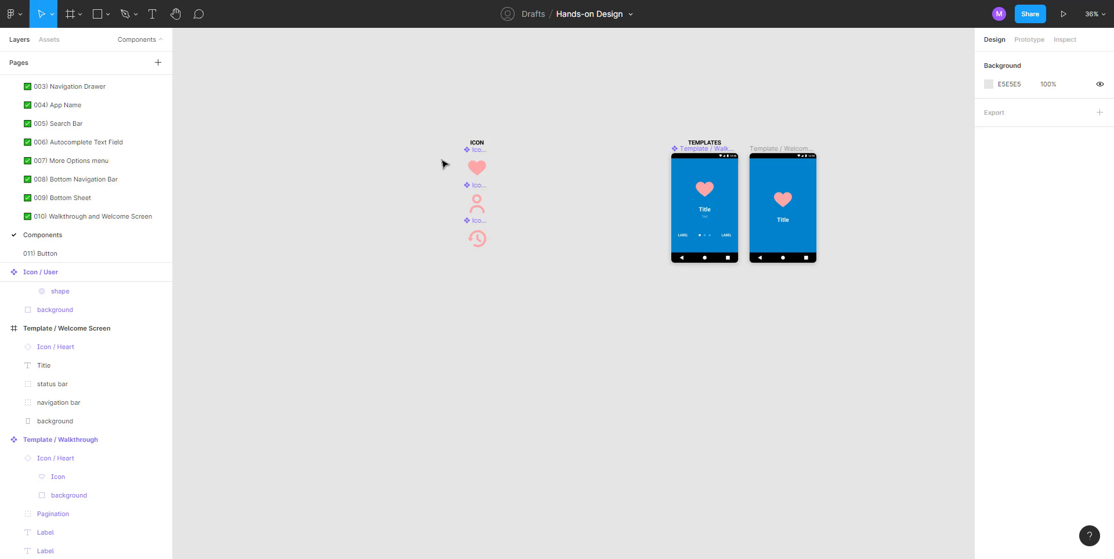
Step: Draw a closed folder-shaped outline about 837 × 819 px around the ICON column with the Pen tool, with a tab at its upper-left corner
{"action": "scroll", "coordinate": [443, 164], "scroll_direction": "up", "scroll_amount": 2}
{"action": "scroll", "coordinate": [444, 165], "scroll_direction": "up", "scroll_amount": 1}
{"action": "key", "text": "p"}
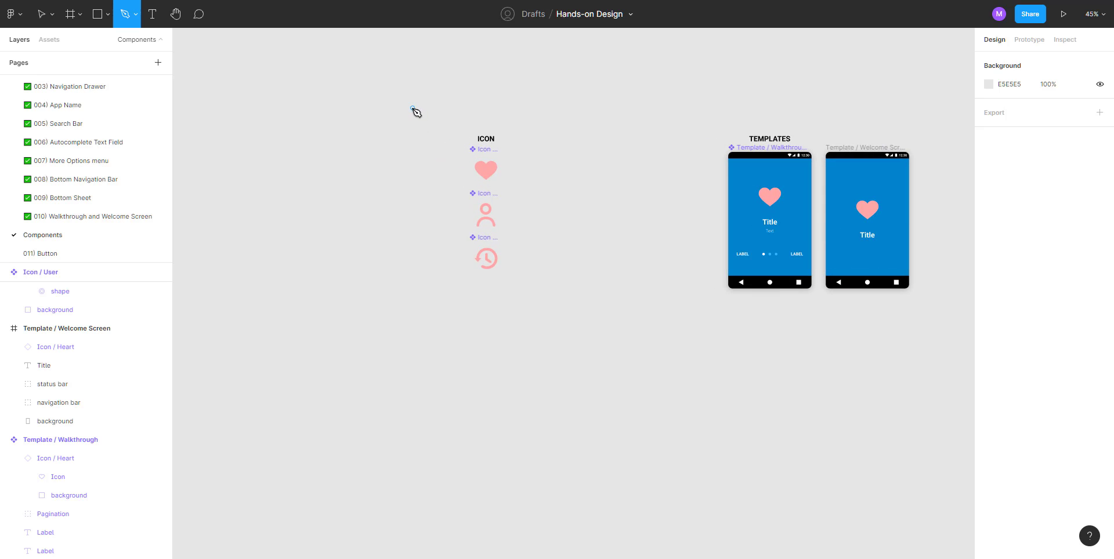
{"action": "left_click", "coordinate": [413, 108]}
{"action": "left_click", "coordinate": [413, 301]}
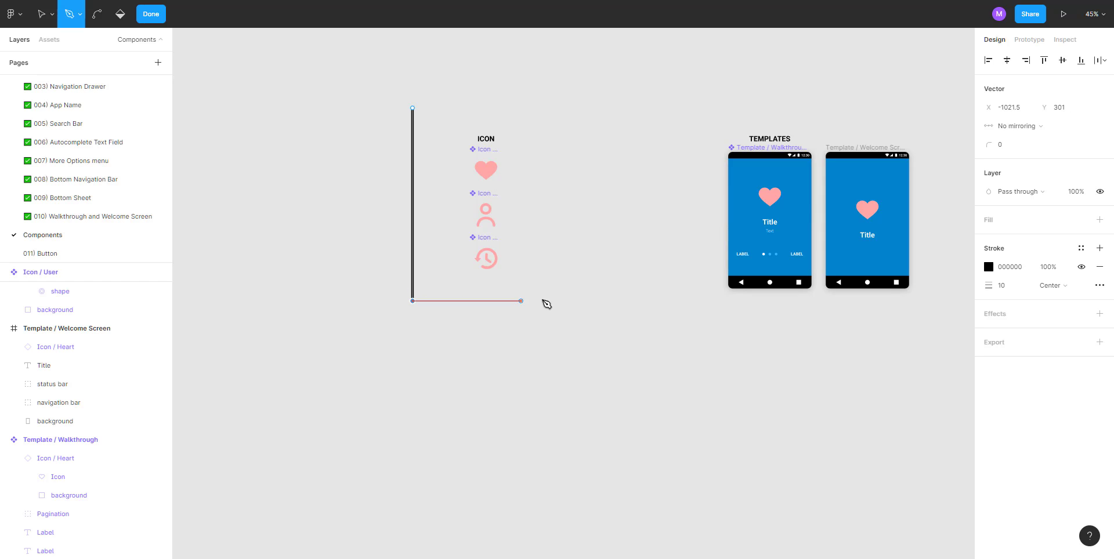
{"action": "left_click", "coordinate": [631, 301]}
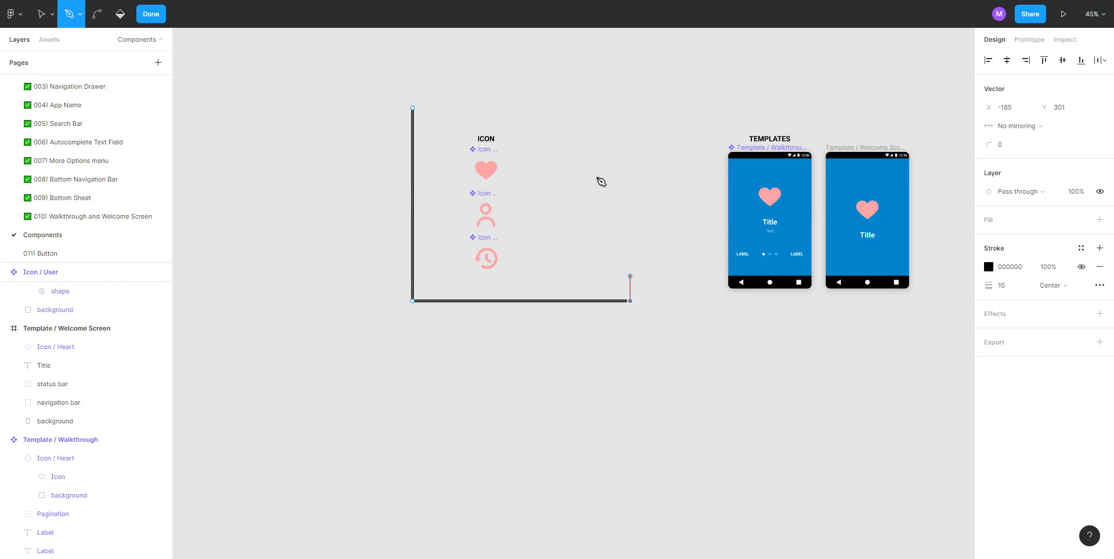
{"action": "left_click", "coordinate": [601, 113], "text": "shift"}
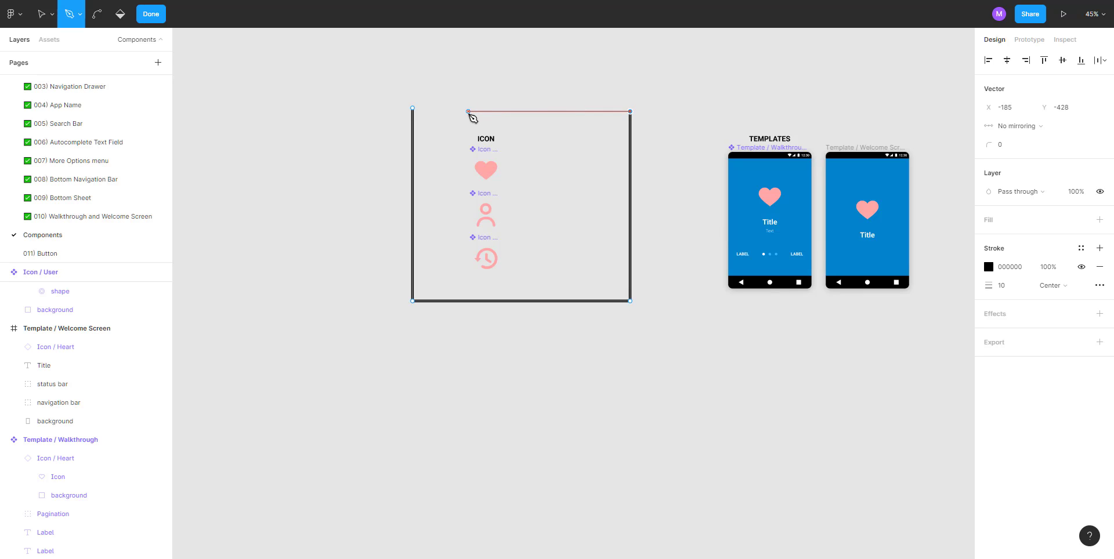
{"action": "left_click", "coordinate": [468, 112]}
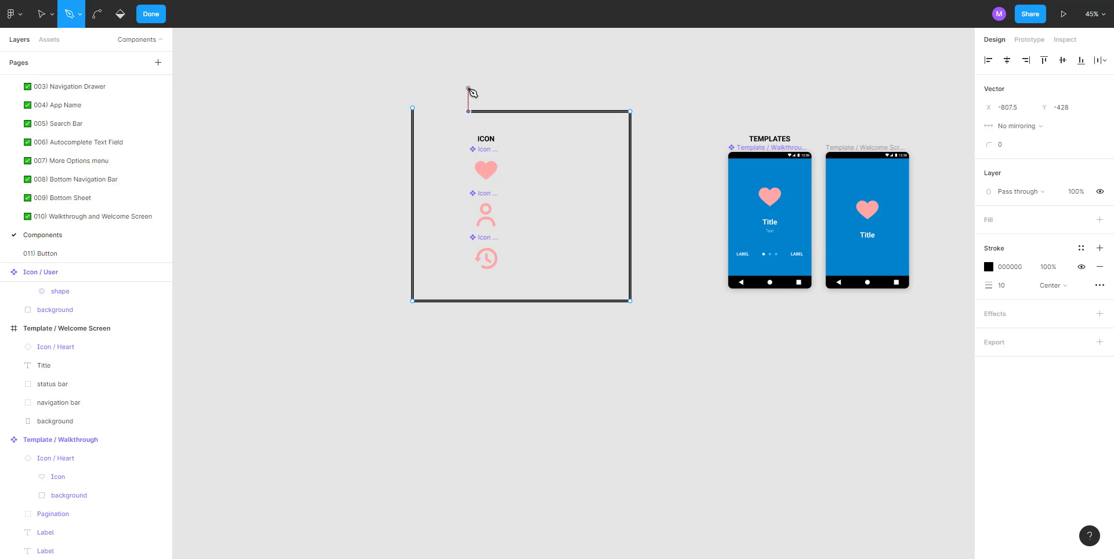
{"action": "left_click", "coordinate": [468, 88]}
{"action": "left_click", "coordinate": [413, 89]}
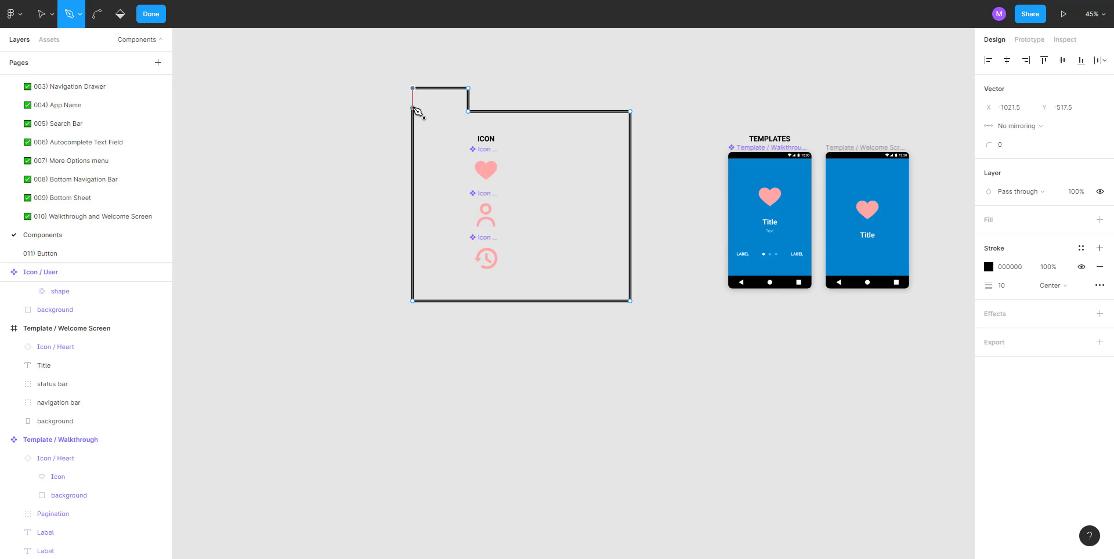
{"action": "left_click", "coordinate": [412, 108]}
{"action": "key", "text": "Escape"}
{"action": "left_click", "coordinate": [351, 138]}
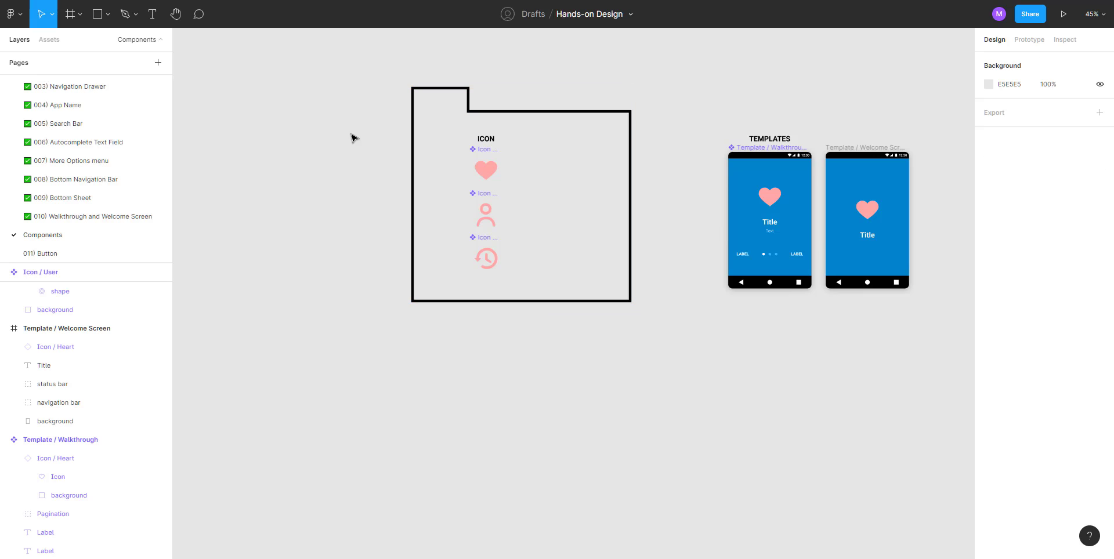
Step: Shift the upper-right corner of the folder outline's tab left so the tab's right edge slants
{"action": "double_click", "coordinate": [470, 89]}
{"action": "left_click_drag", "start_coordinate": [469, 88], "coordinate": [457, 88]}
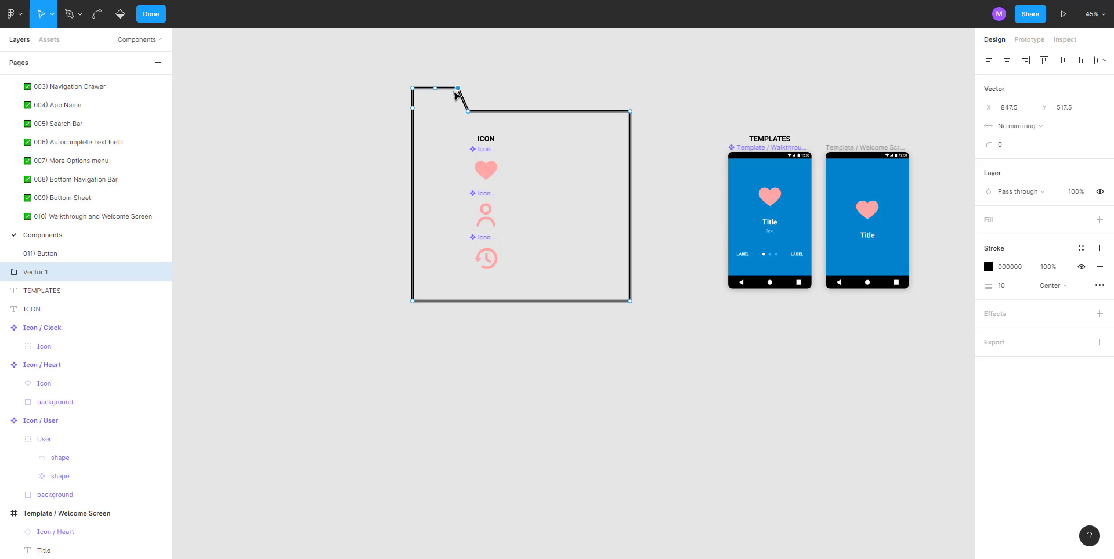
{"action": "left_click", "coordinate": [551, 82]}
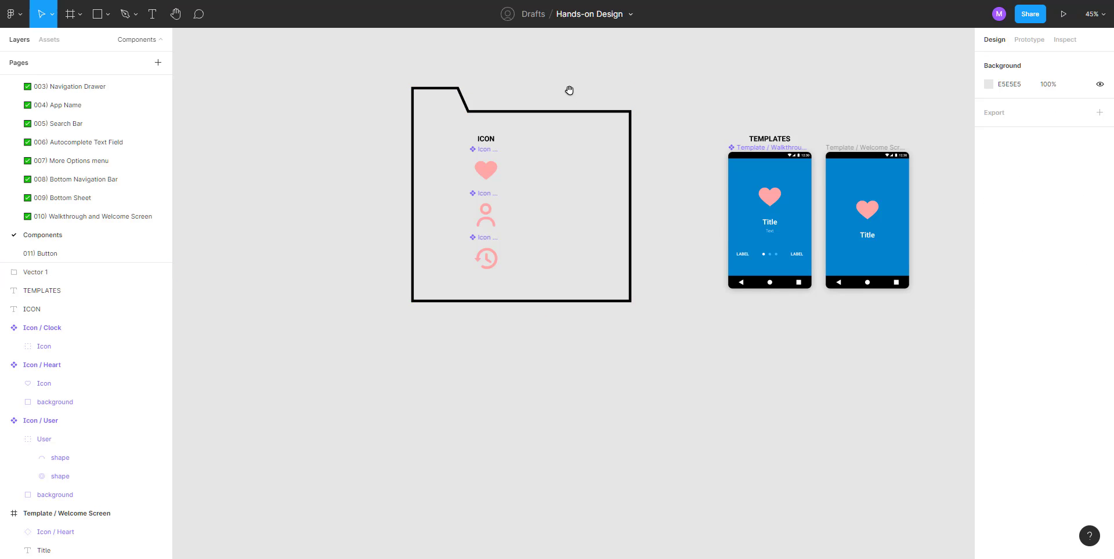
{"action": "left_click_drag", "start_coordinate": [569, 91], "coordinate": [535, 99]}
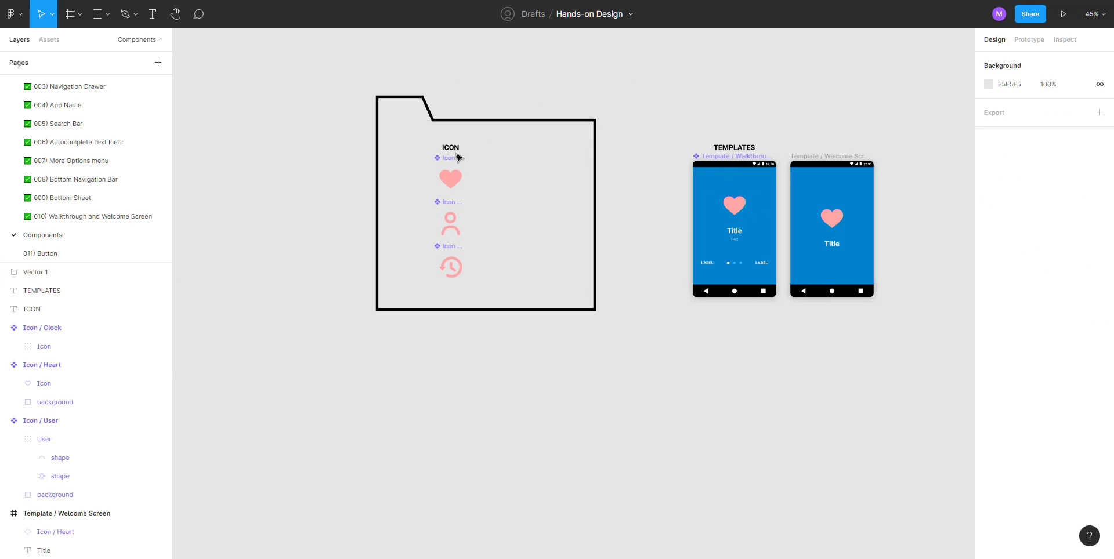
Step: Rename the folder outline layer as "folter" and lock it
{"action": "left_click", "coordinate": [424, 103]}
{"action": "double_click", "coordinate": [39, 272]}
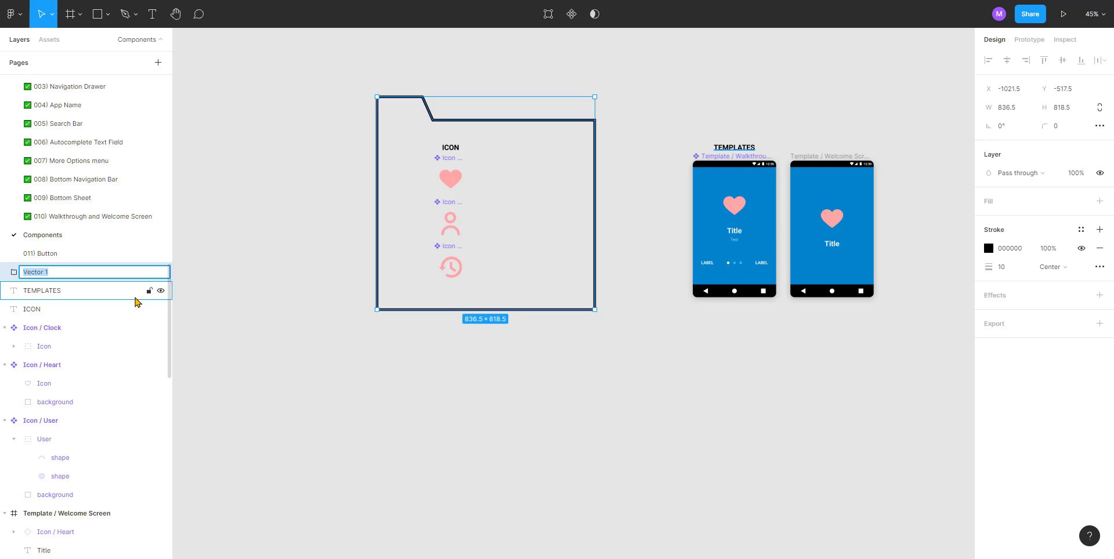
{"action": "type", "text": "folter"}
{"action": "key", "text": "Return"}
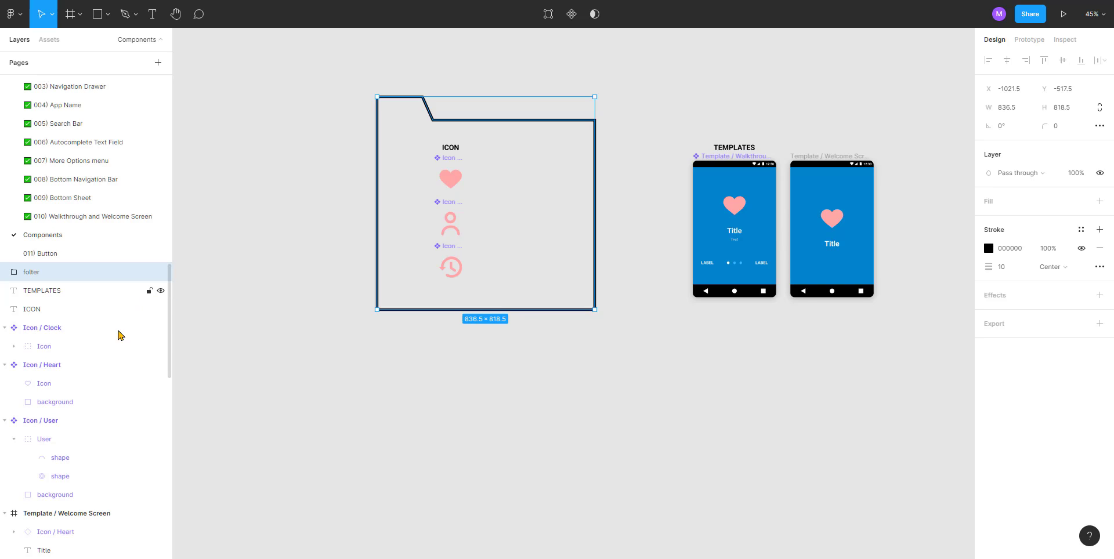
{"action": "left_click", "coordinate": [149, 273]}
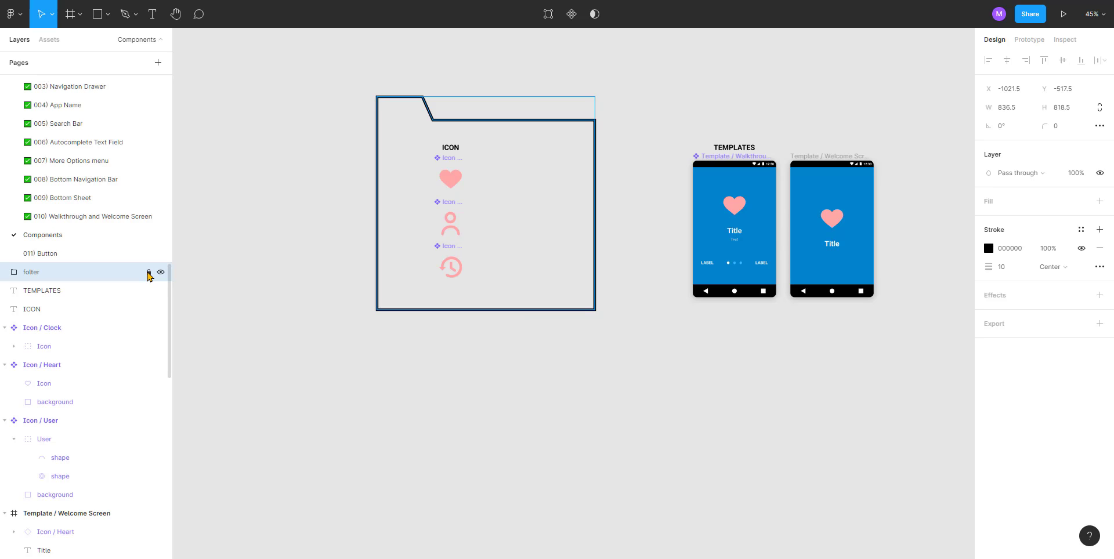
{"action": "left_click", "coordinate": [429, 119]}
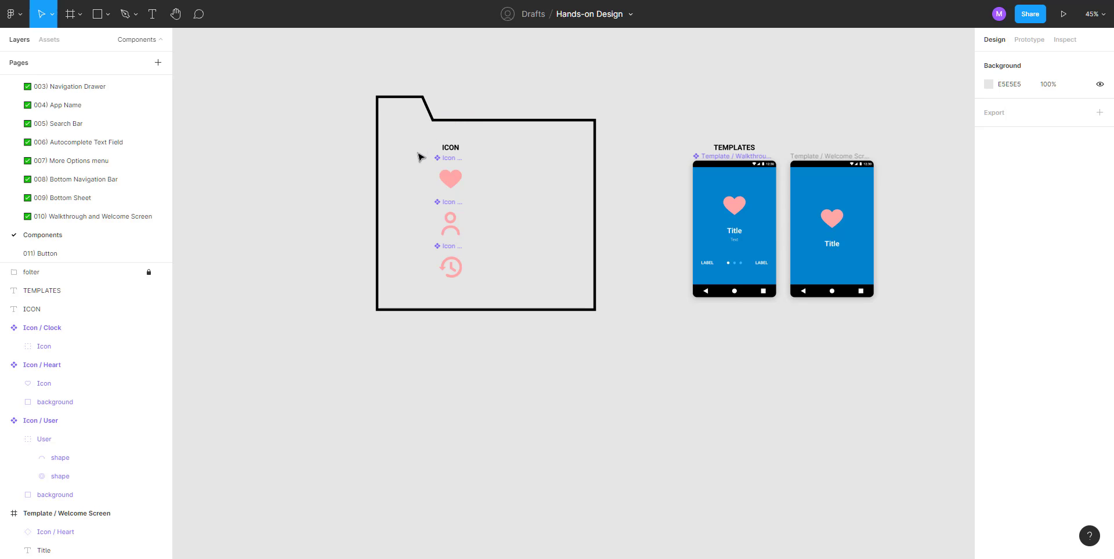
Step: Move the ICON heading and its three icons left, close to the folder outline's left edge
{"action": "scroll", "coordinate": [419, 156], "scroll_direction": "up", "scroll_amount": 1}
{"action": "left_click_drag", "start_coordinate": [407, 143], "coordinate": [490, 277]}
{"action": "left_click_drag", "start_coordinate": [455, 241], "coordinate": [414, 249]}
{"action": "left_click", "coordinate": [300, 253]}
{"action": "left_click_drag", "start_coordinate": [318, 247], "coordinate": [252, 255]}
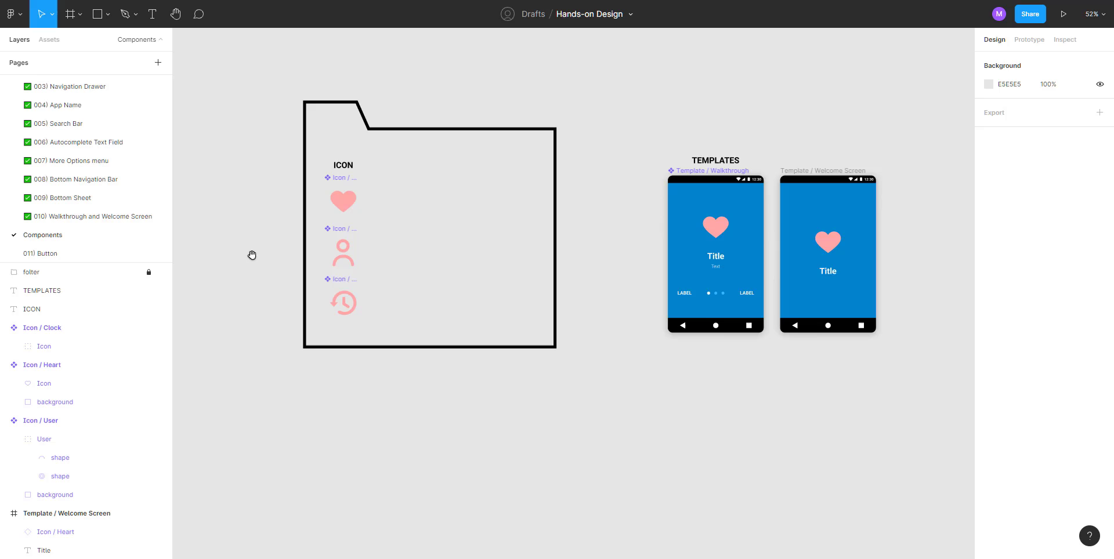
Step: Duplicate the locked folder outline and place the copy horizontally in line around the TEMPLATES heading and both template screens
{"action": "right_click", "coordinate": [425, 132]}
{"action": "key", "text": "Escape"}
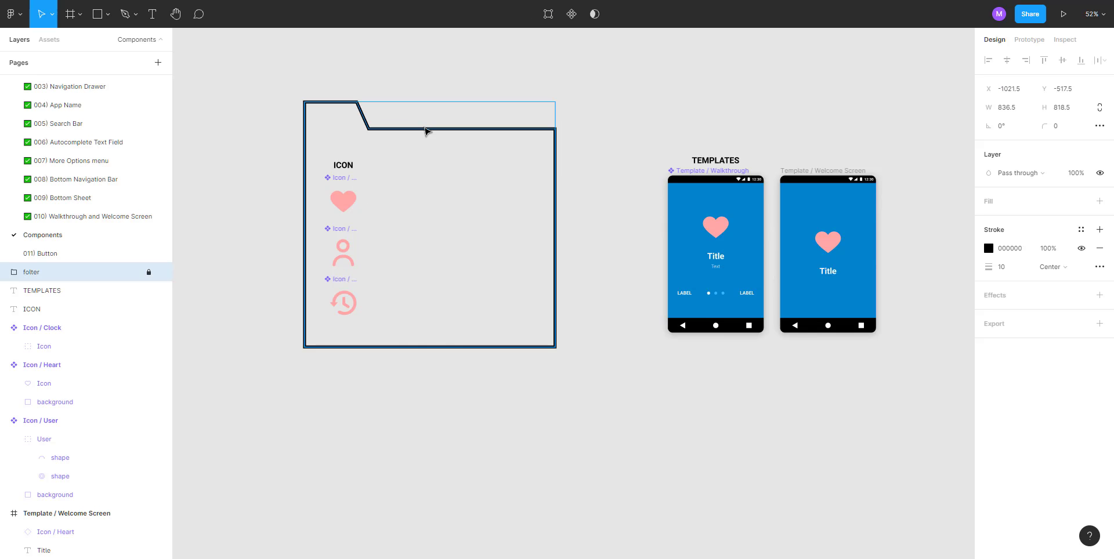
{"action": "key", "text": "ctrl+d"}
{"action": "left_click", "coordinate": [148, 273]}
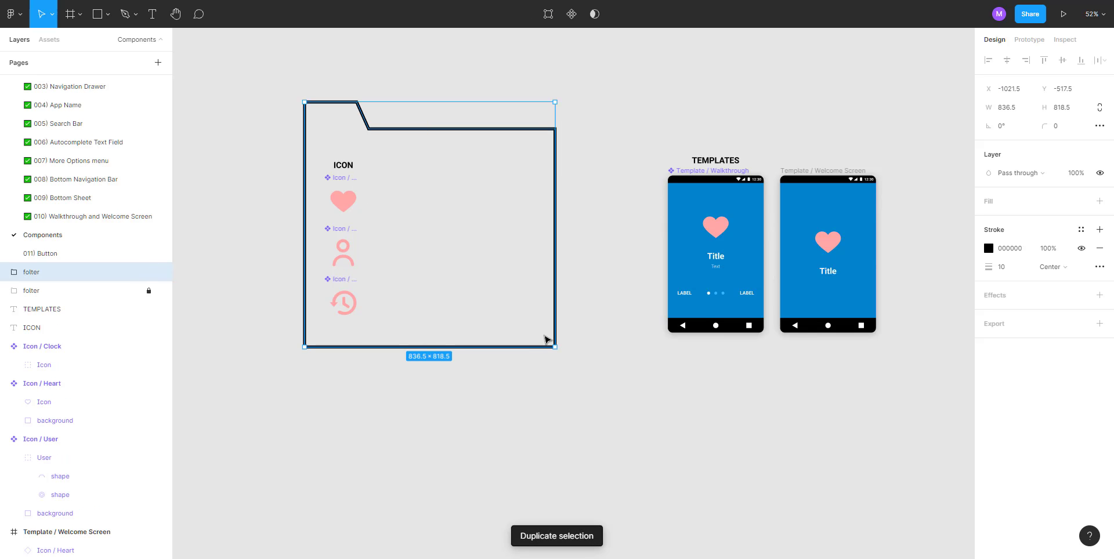
{"action": "left_click", "coordinate": [511, 311]}
{"action": "left_click_drag", "start_coordinate": [510, 311], "coordinate": [423, 321]}
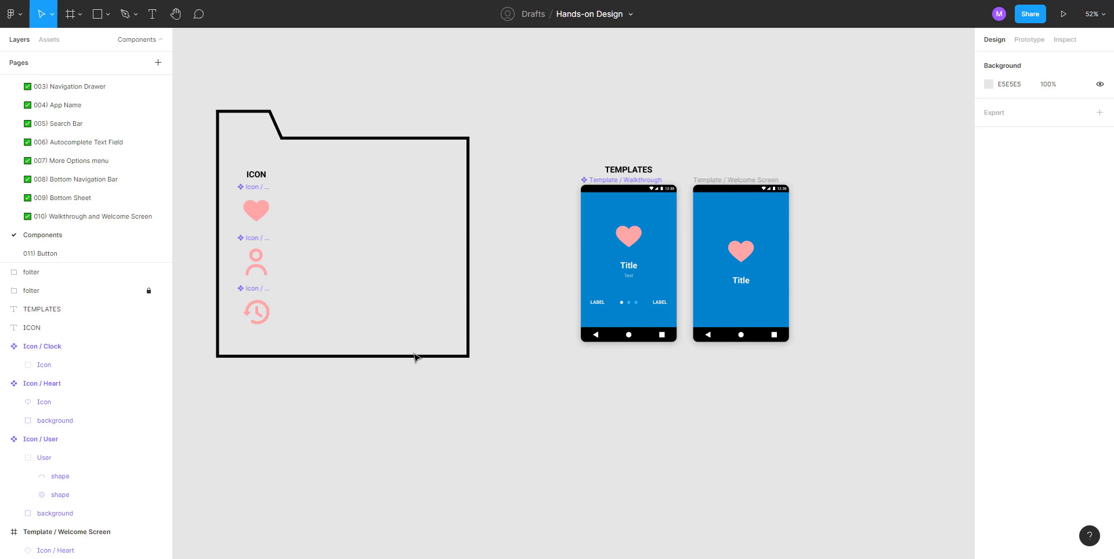
{"action": "left_click_drag", "start_coordinate": [413, 357], "coordinate": [765, 381]}
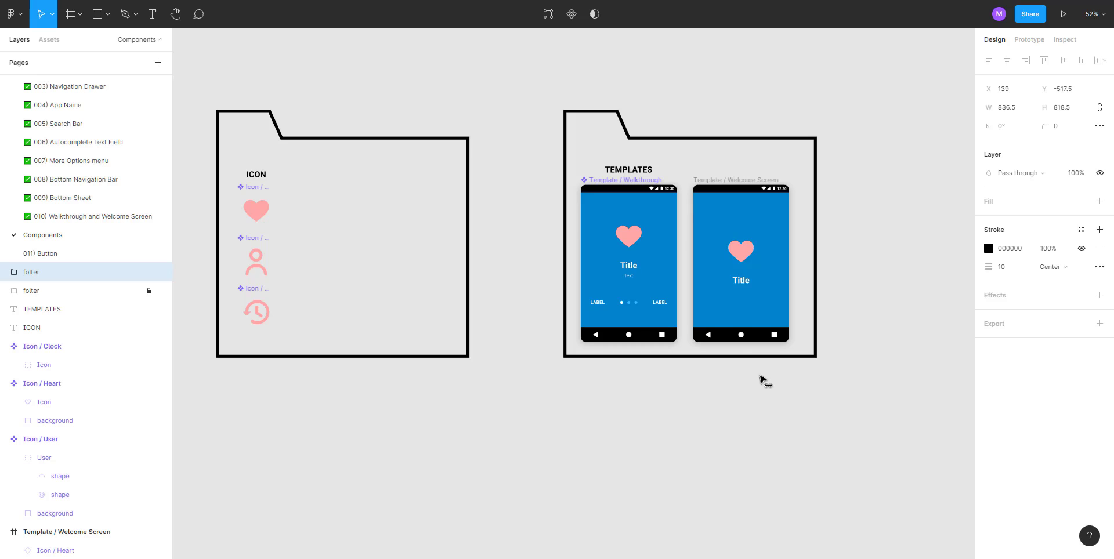
Step: Move the ICON heading up into the tab of its folder outline
{"action": "left_click", "coordinate": [331, 87]}
{"action": "left_click_drag", "start_coordinate": [331, 87], "coordinate": [445, 134]}
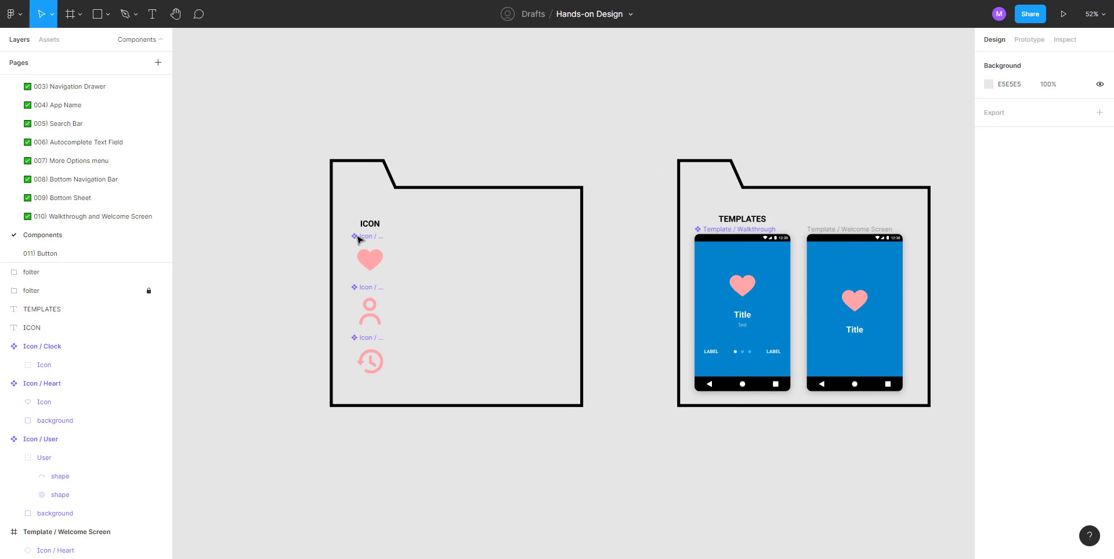
{"action": "left_click_drag", "start_coordinate": [360, 224], "coordinate": [360, 181]}
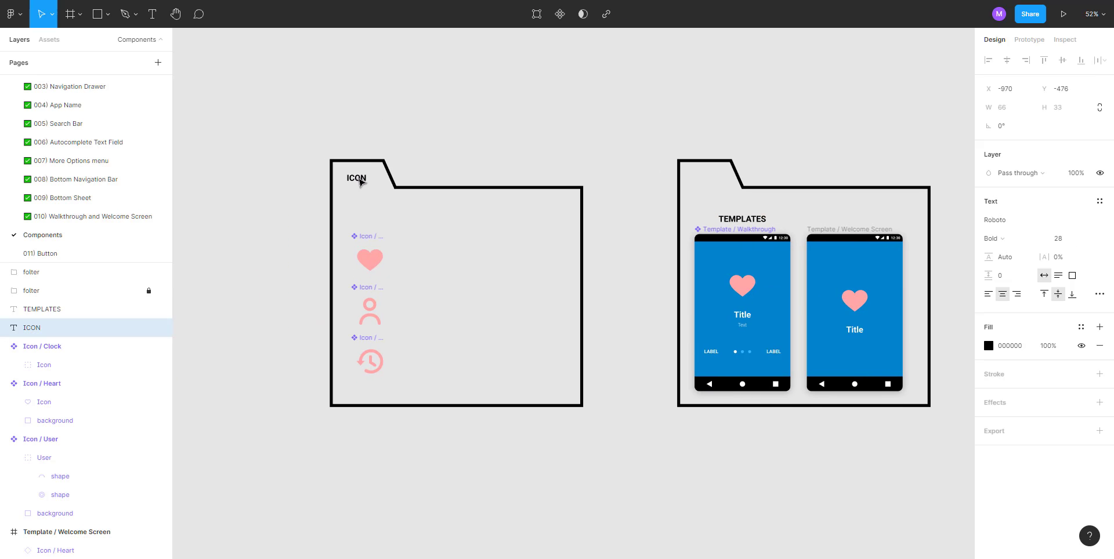
{"action": "left_click", "coordinate": [453, 137]}
Step: Widen the tab of the TEMPLATES folder outline by shifting its slanted edge 70 px right
{"action": "scroll", "coordinate": [465, 163], "scroll_direction": "right", "scroll_amount": 5}
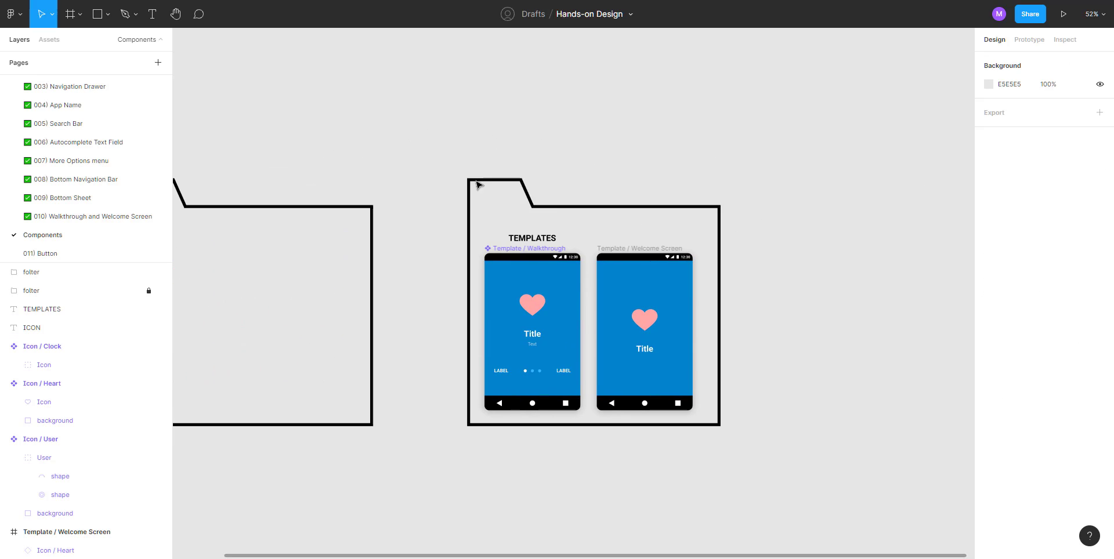
{"action": "double_click", "coordinate": [543, 209]}
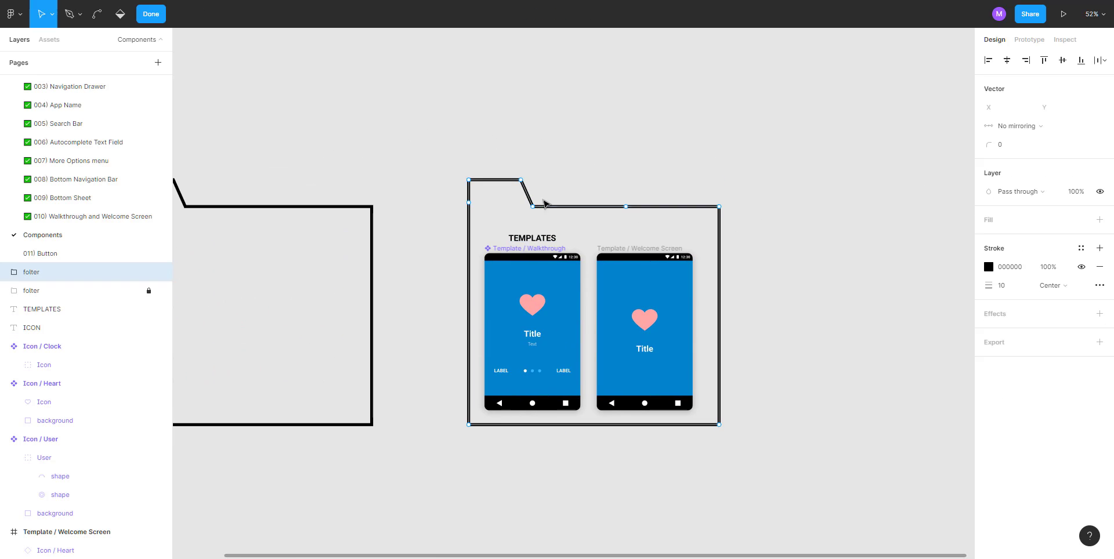
{"action": "left_click_drag", "start_coordinate": [551, 146], "coordinate": [516, 224]}
{"action": "key", "text": "shift+Right"}
{"action": "key", "text": "shift+Right"}
{"action": "key", "text": "shift+Right"}
{"action": "key", "text": "shift+Right"}
{"action": "key", "text": "shift+Right"}
{"action": "key", "text": "shift+Right"}
{"action": "key", "text": "shift+Right"}
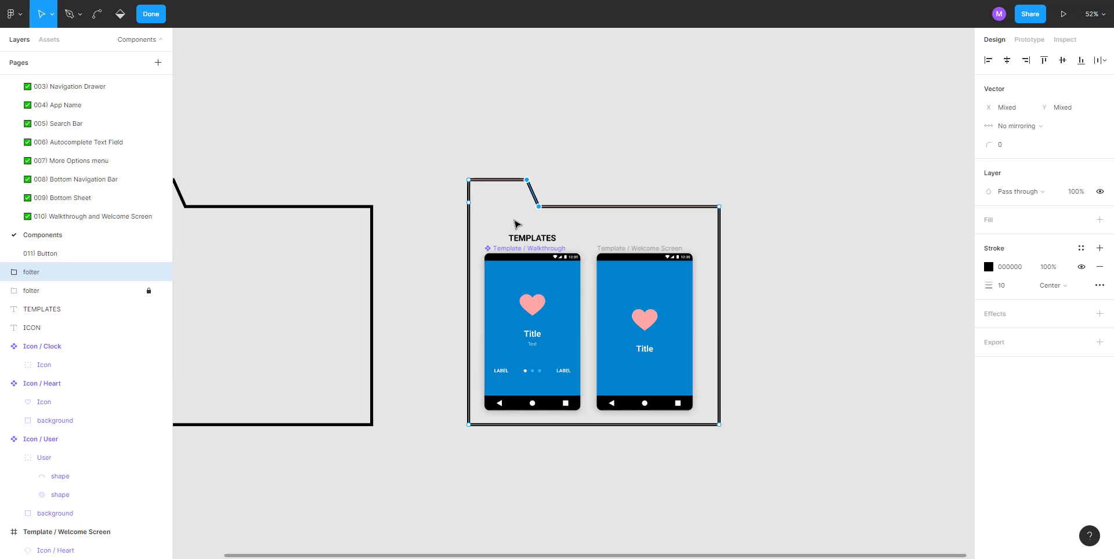
{"action": "left_click", "coordinate": [677, 146]}
{"action": "left_click", "coordinate": [677, 146]}
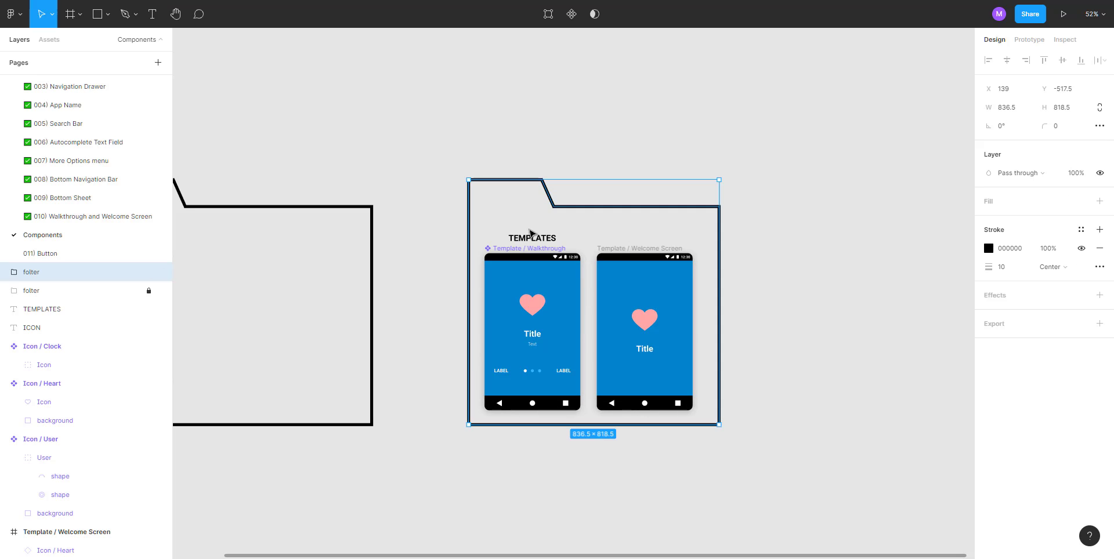
Step: Lock the TEMPLATES folder outline and move the TEMPLATES heading up into its tab
{"action": "left_click_drag", "start_coordinate": [529, 237], "coordinate": [511, 206]}
{"action": "key", "text": "ctrl+z"}
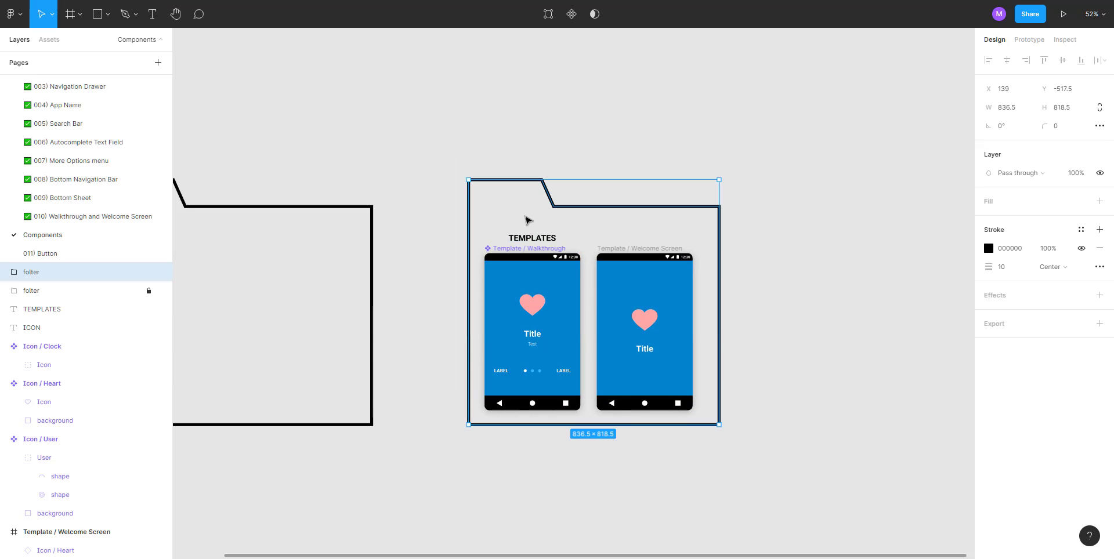
{"action": "left_click", "coordinate": [149, 272]}
{"action": "left_click", "coordinate": [525, 202]}
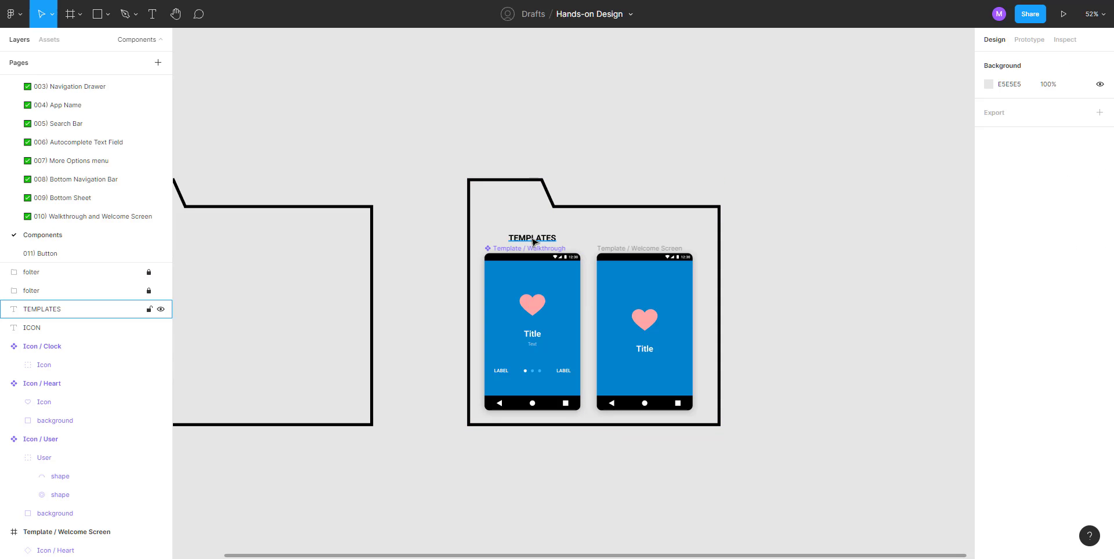
{"action": "left_click_drag", "start_coordinate": [532, 238], "coordinate": [510, 200]}
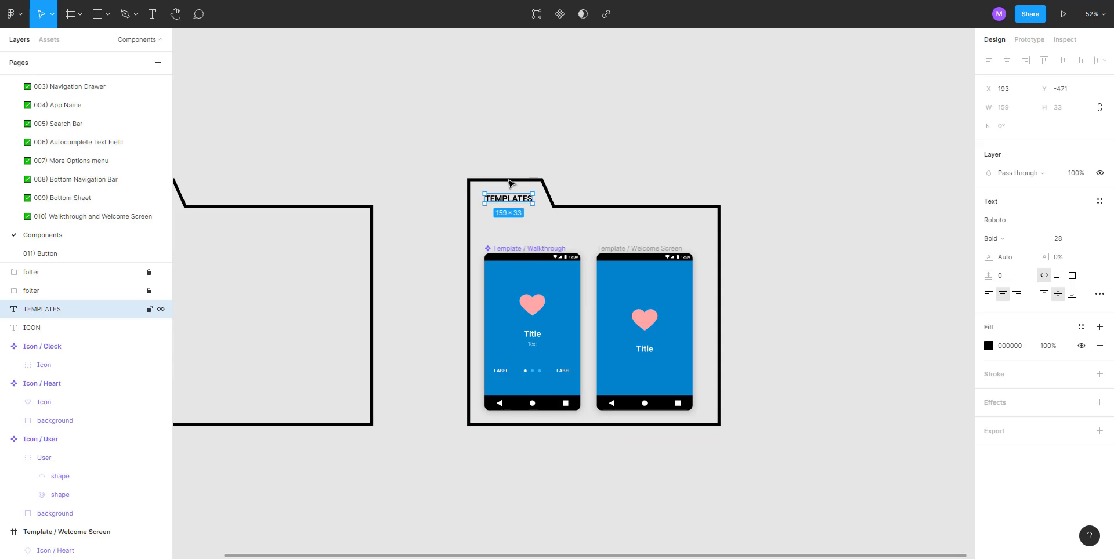
Step: Align the ICON and TEMPLATES headings on their vertical centres and raise both to Y -482
{"action": "scroll", "coordinate": [505, 165], "scroll_direction": "down", "scroll_amount": 1}
{"action": "left_click_drag", "start_coordinate": [424, 132], "coordinate": [536, 160]}
{"action": "left_click", "coordinate": [278, 222]}
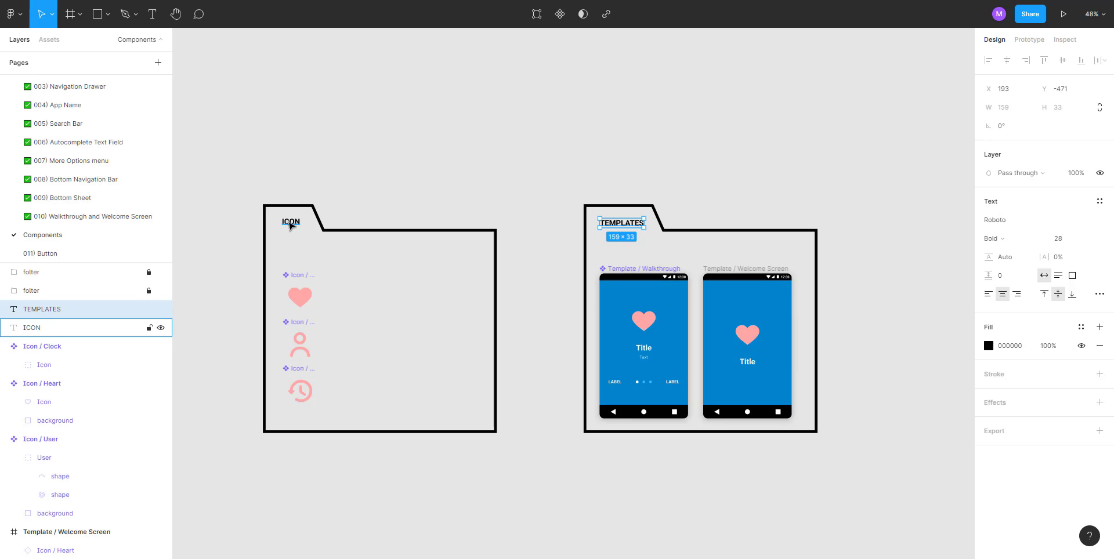
{"action": "left_click", "coordinate": [621, 227], "text": "shift"}
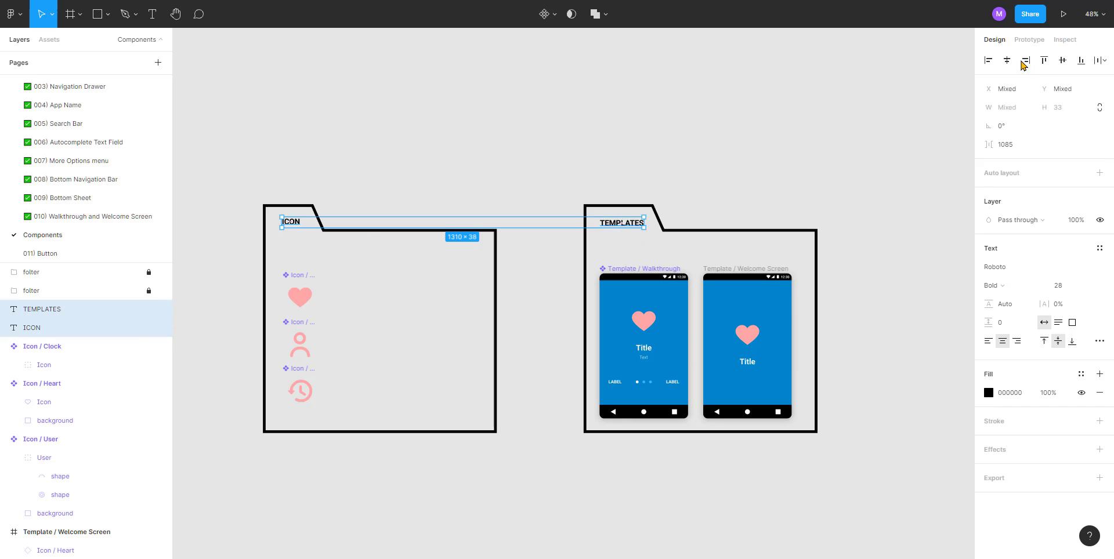
{"action": "left_click", "coordinate": [1062, 60]}
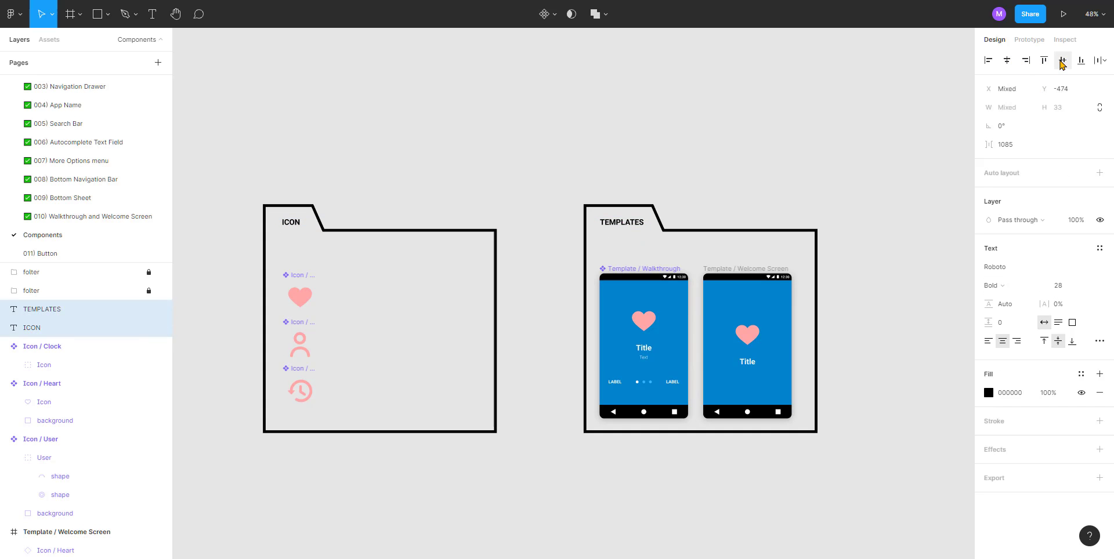
{"action": "left_click", "coordinate": [1061, 60]}
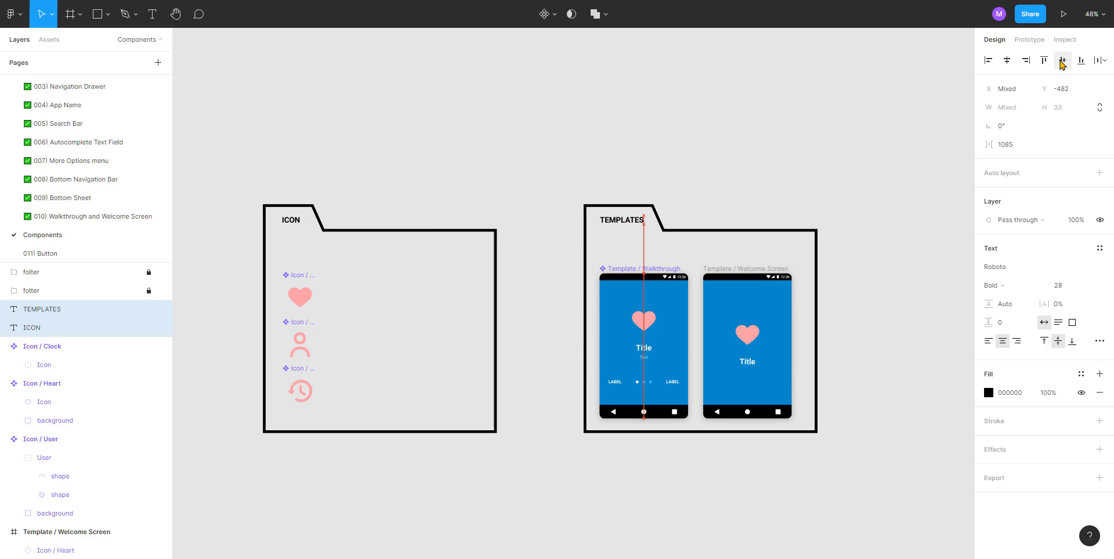
{"action": "left_click", "coordinate": [786, 145]}
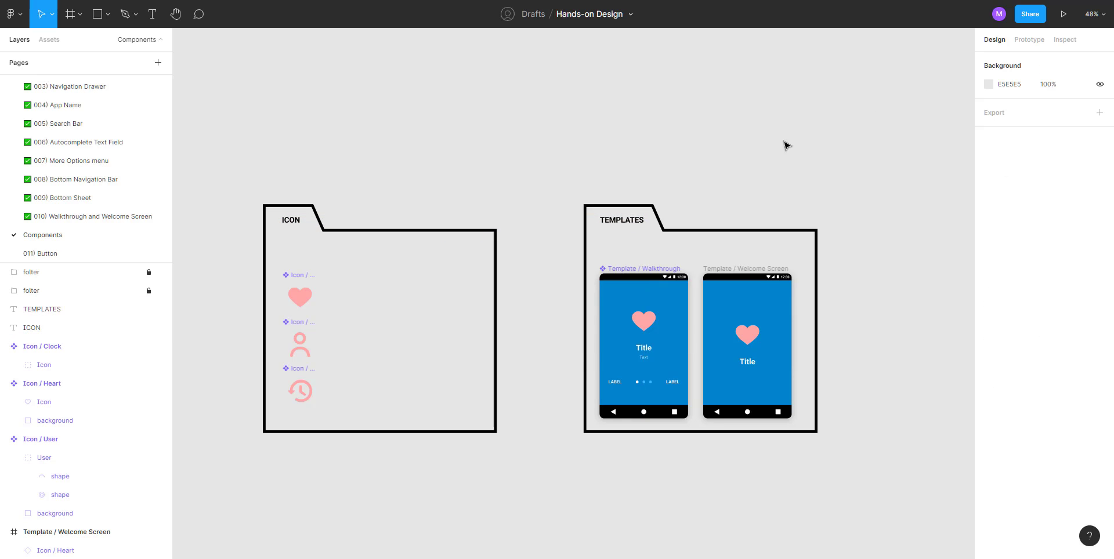
Step: Turn the Template / Welcome Screen frame into a component
{"action": "left_click_drag", "start_coordinate": [719, 170], "coordinate": [579, 152]}
{"action": "scroll", "coordinate": [530, 250], "scroll_direction": "up", "scroll_amount": 3}
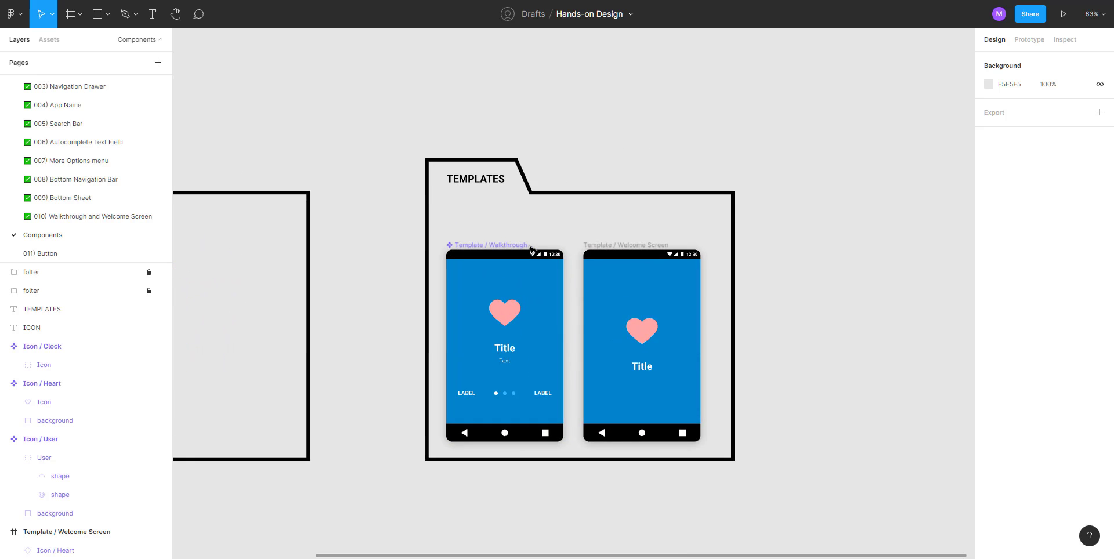
{"action": "scroll", "coordinate": [530, 250], "scroll_direction": "up", "scroll_amount": 2}
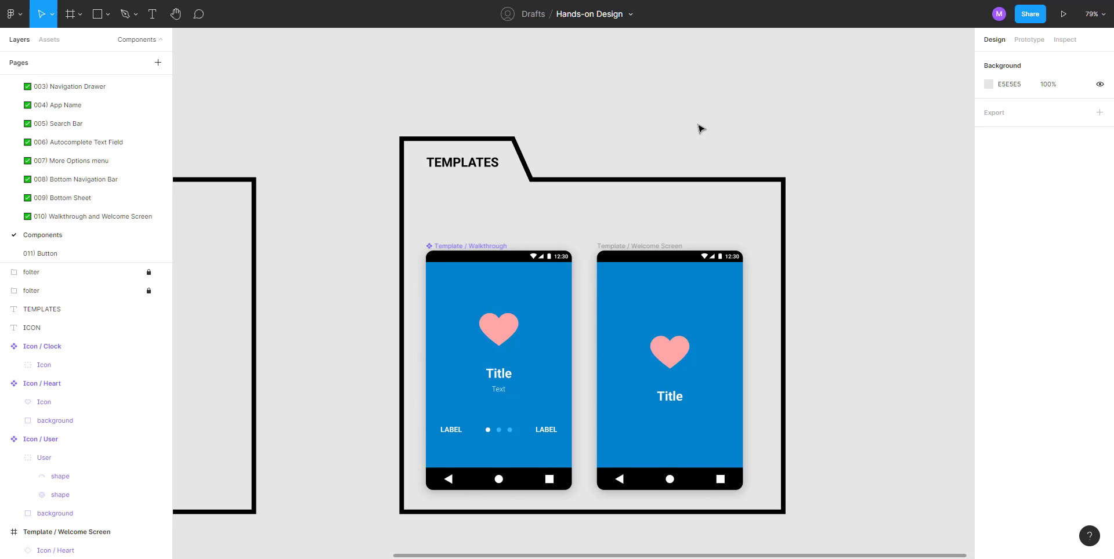
{"action": "scroll", "coordinate": [688, 137], "scroll_direction": "down", "scroll_amount": 1}
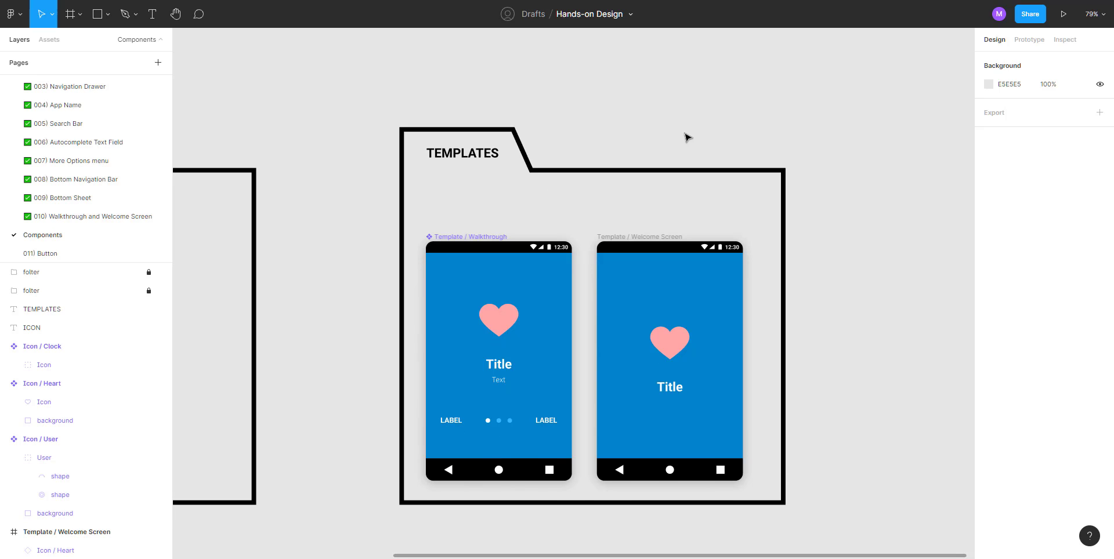
{"action": "left_click", "coordinate": [613, 236]}
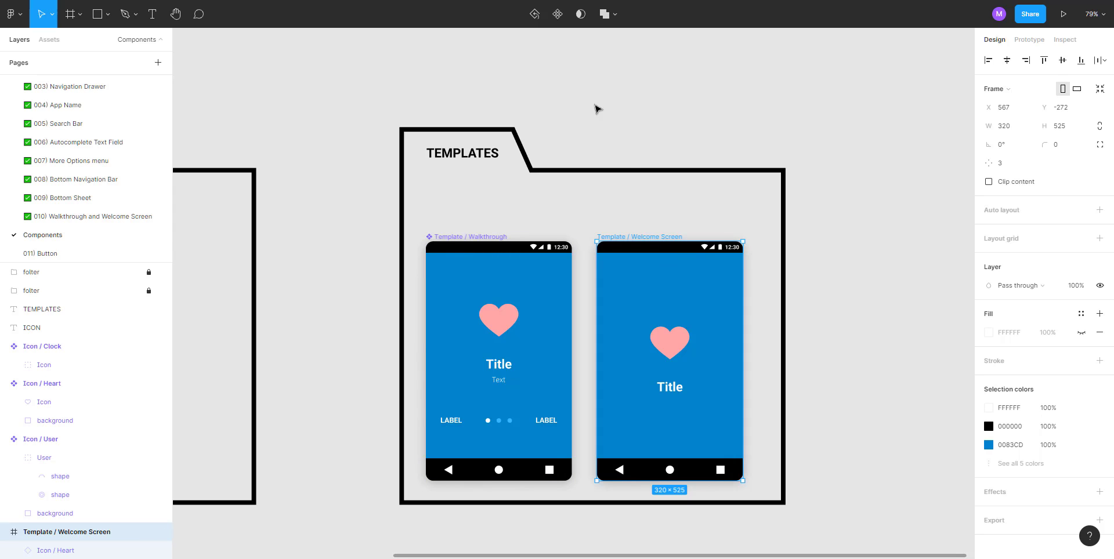
{"action": "left_click", "coordinate": [555, 12]}
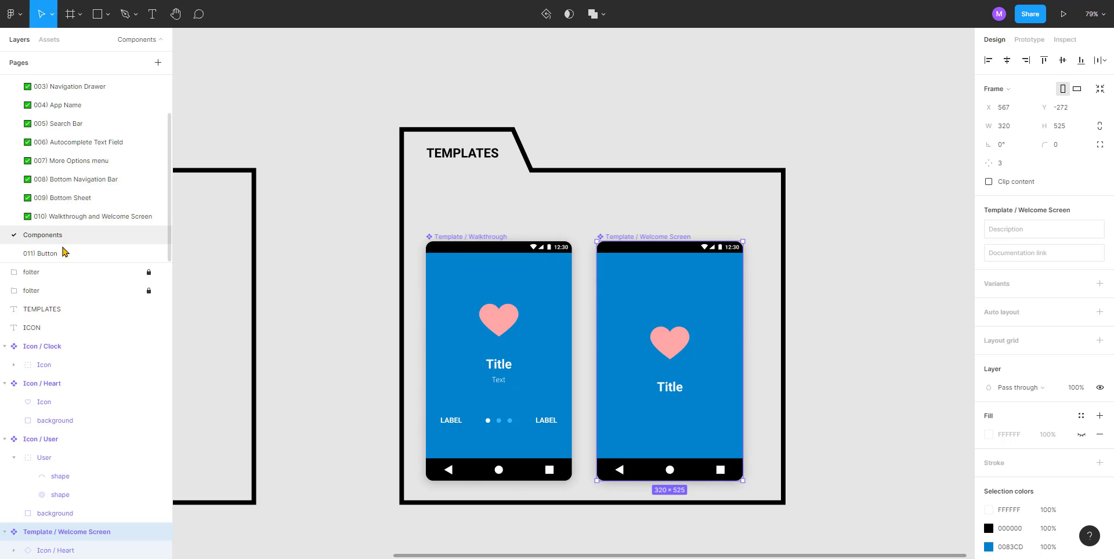
Step: On the 010) Walkthrough and Welcome Screen page, swap the blue-barred Our App instance from Walkthrough to the Welcome Screen component
{"action": "left_click", "coordinate": [65, 217]}
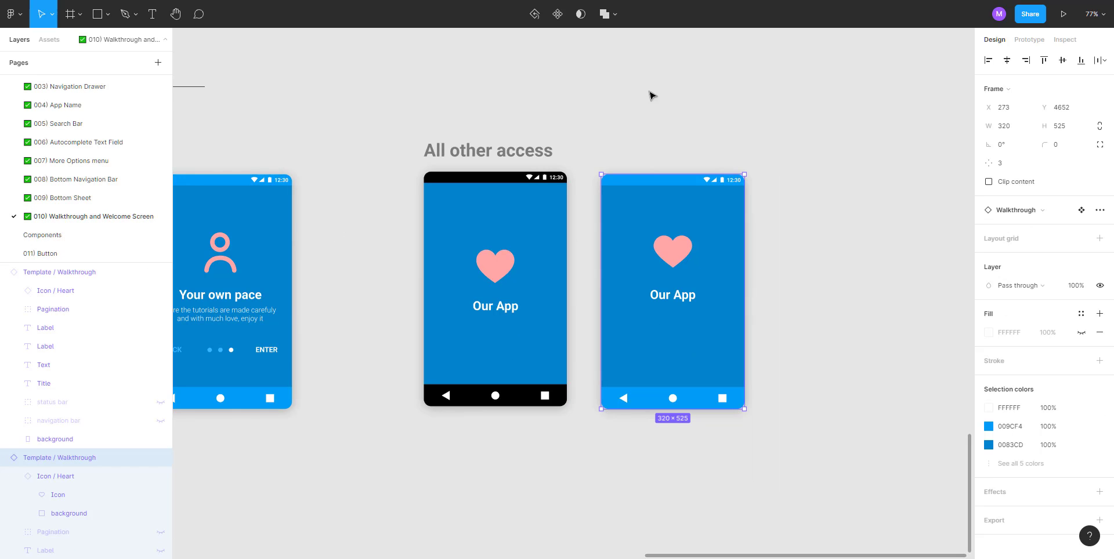
{"action": "left_click", "coordinate": [675, 91]}
{"action": "left_click", "coordinate": [677, 228]}
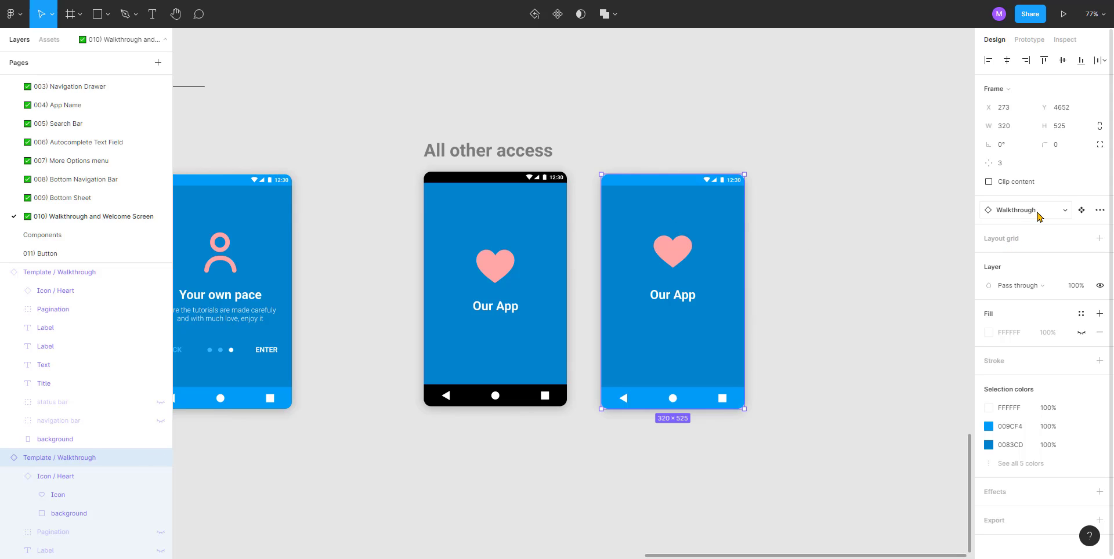
{"action": "left_click", "coordinate": [746, 140]}
{"action": "left_click", "coordinate": [678, 228]}
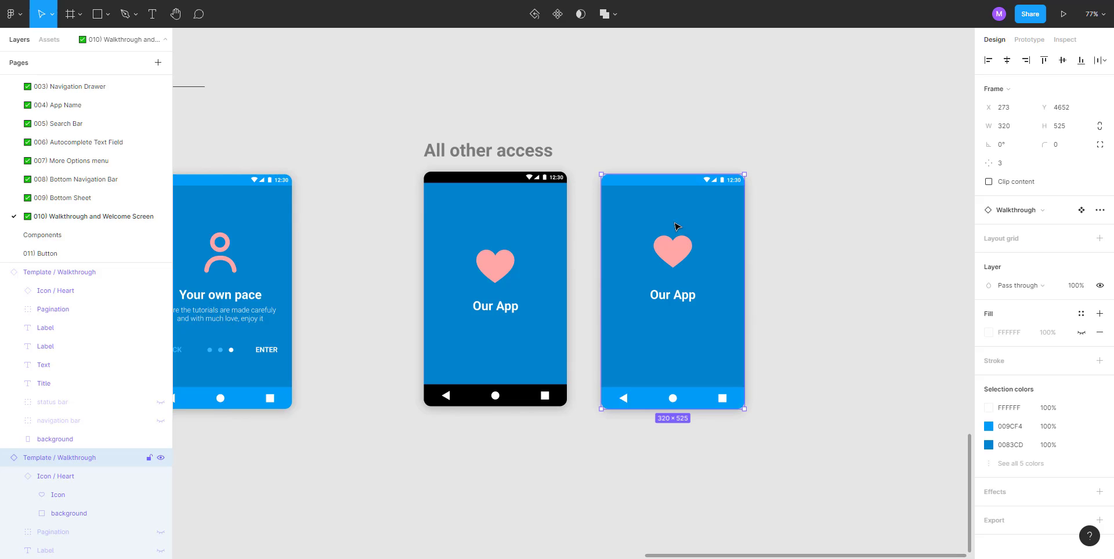
{"action": "left_click", "coordinate": [1050, 215]}
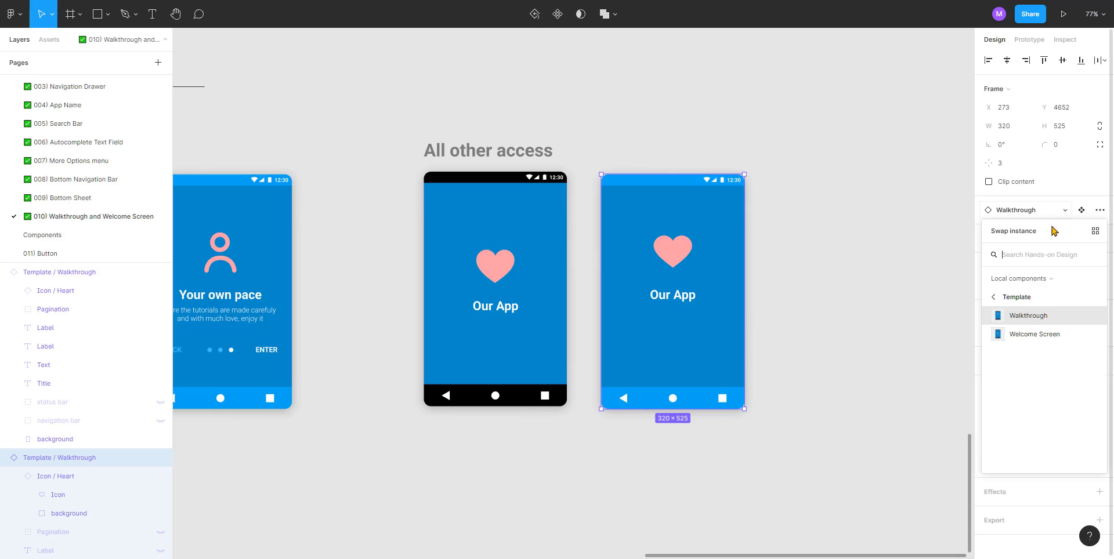
{"action": "left_click", "coordinate": [1031, 335]}
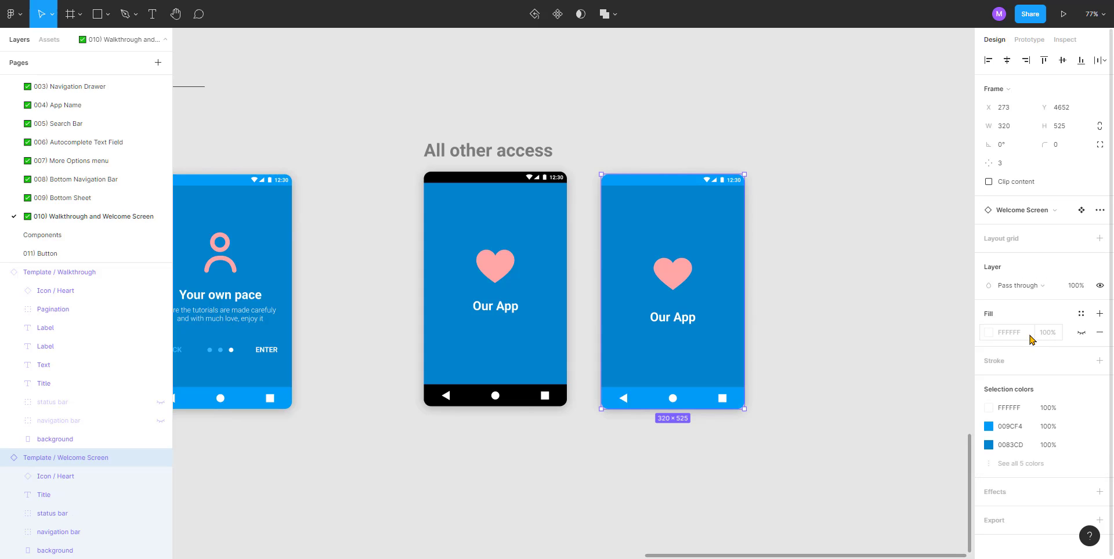
{"action": "left_click", "coordinate": [856, 241]}
{"action": "left_click", "coordinate": [746, 215]}
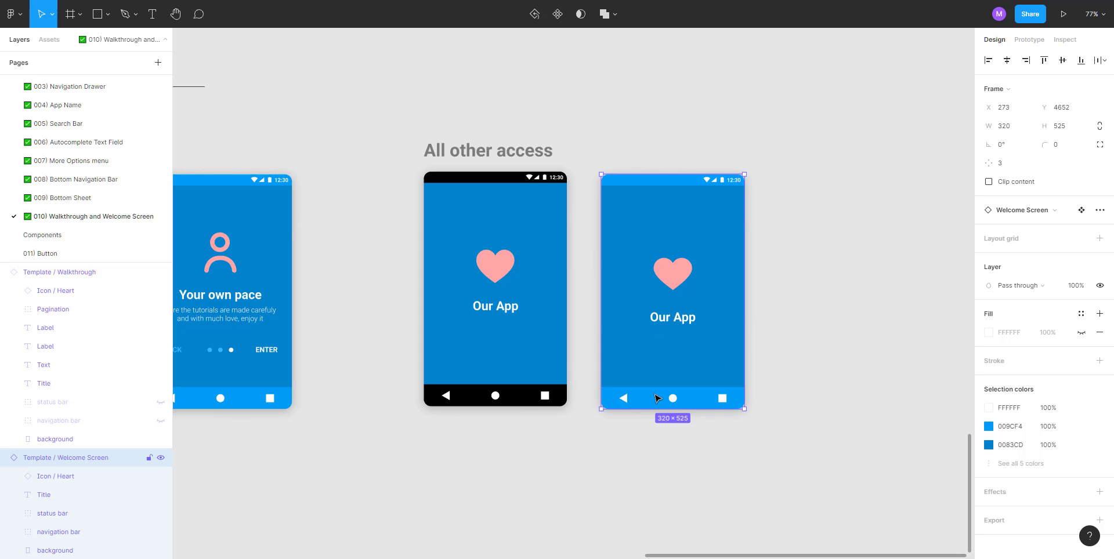
Step: Place an instance of Template / Walkthrough and one of Template / Welcome Screen side by side below the Our App screens
{"action": "left_click", "coordinate": [49, 40]}
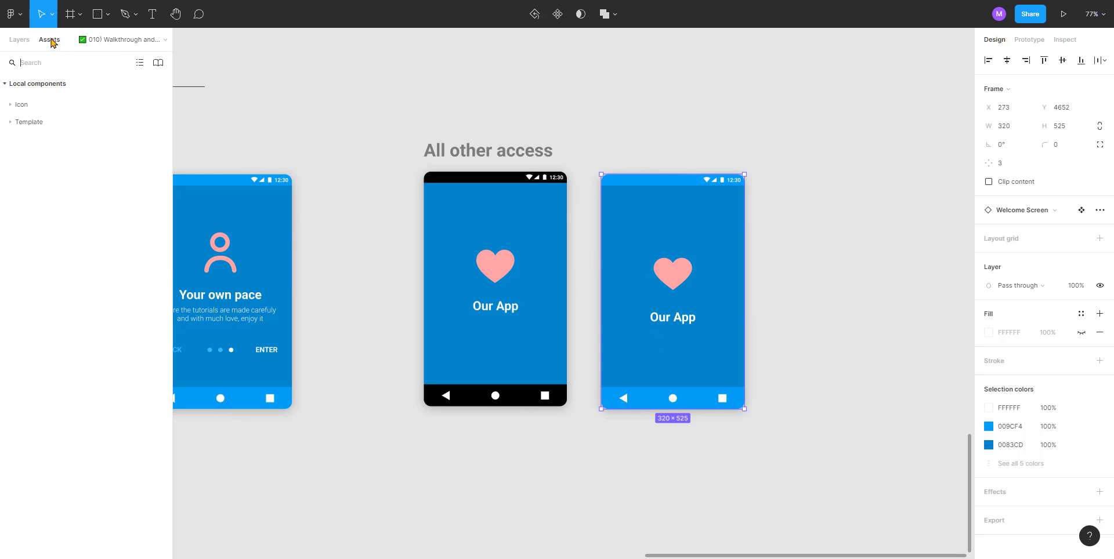
{"action": "left_click", "coordinate": [10, 123]}
{"action": "left_click_drag", "start_coordinate": [80, 192], "coordinate": [447, 475]}
{"action": "scroll", "coordinate": [448, 464], "scroll_direction": "down", "scroll_amount": 4}
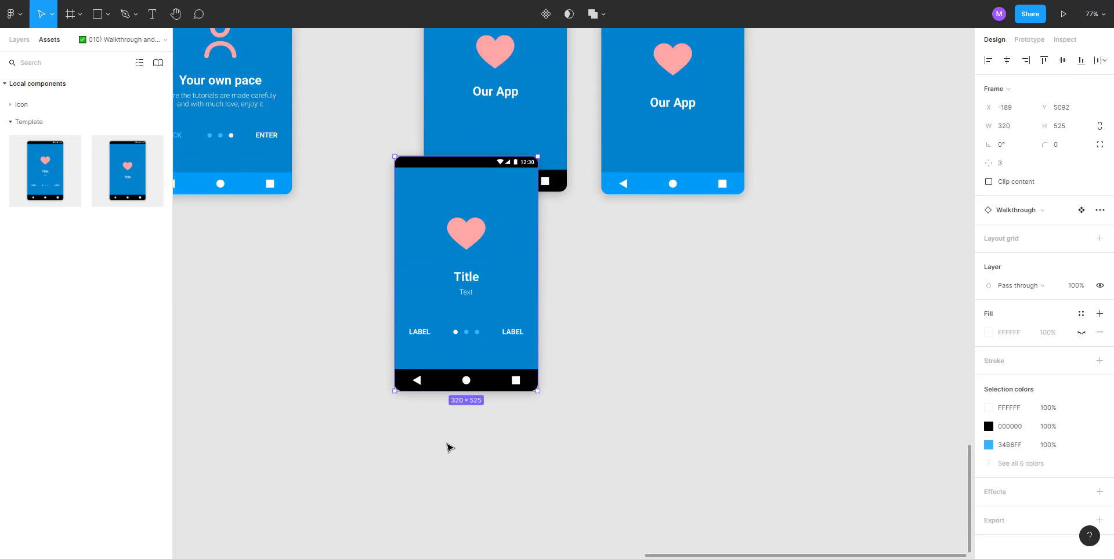
{"action": "scroll", "coordinate": [450, 406], "scroll_direction": "down", "scroll_amount": 3}
{"action": "scroll", "coordinate": [455, 203], "scroll_direction": "up", "scroll_amount": 5}
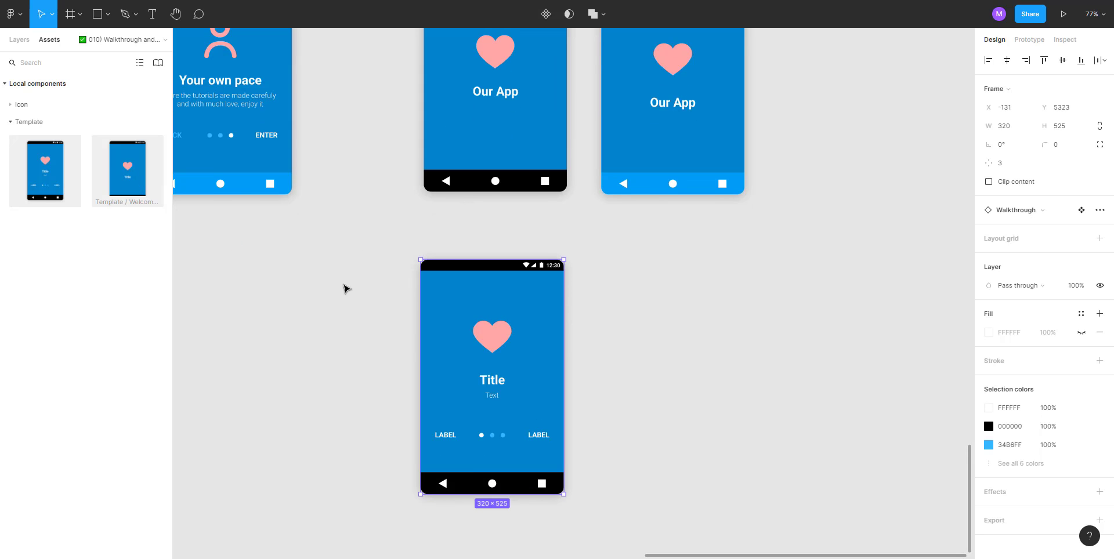
{"action": "left_click_drag", "start_coordinate": [346, 289], "coordinate": [675, 362]}
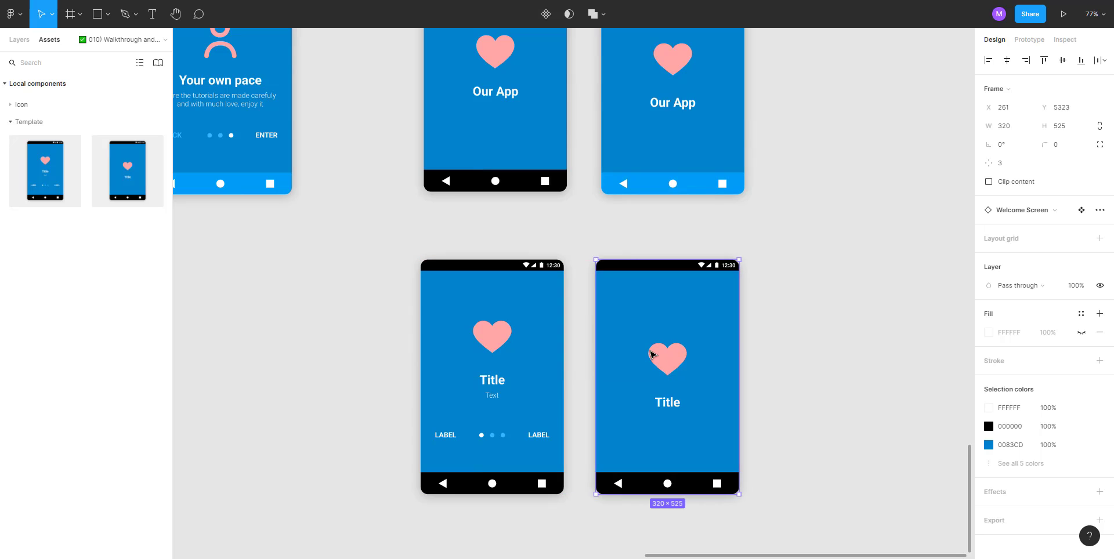
{"action": "left_click", "coordinate": [485, 328]}
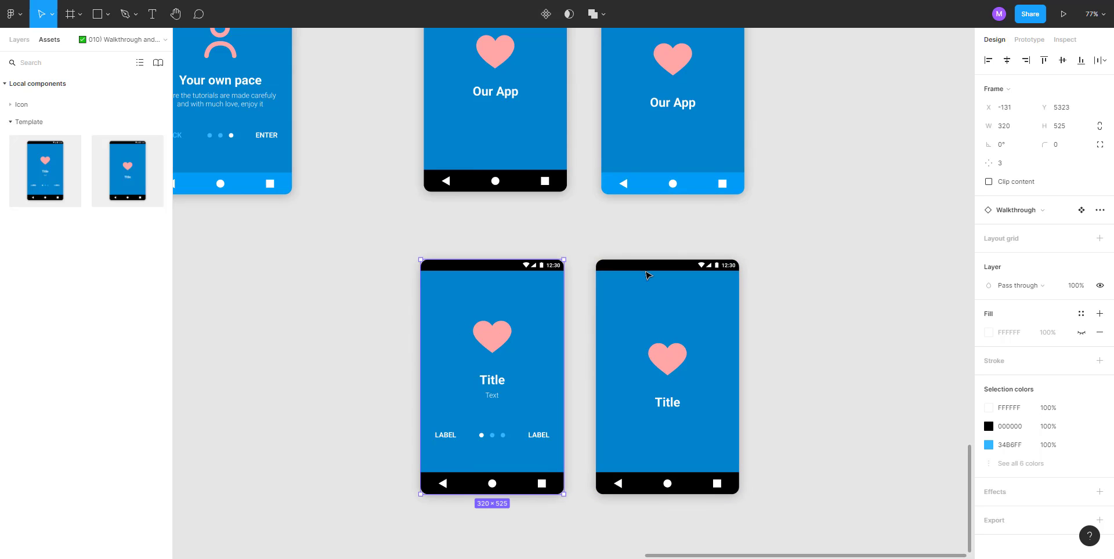
{"action": "left_click", "coordinate": [655, 324]}
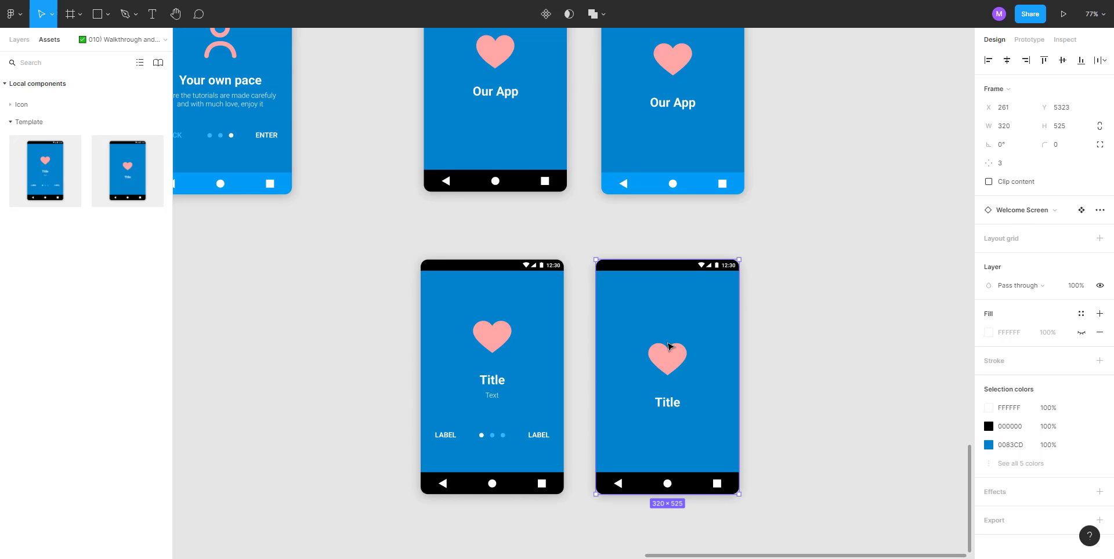
{"action": "scroll", "coordinate": [630, 379], "scroll_direction": "up", "scroll_amount": 2}
{"action": "scroll", "coordinate": [628, 380], "scroll_direction": "down", "scroll_amount": 3}
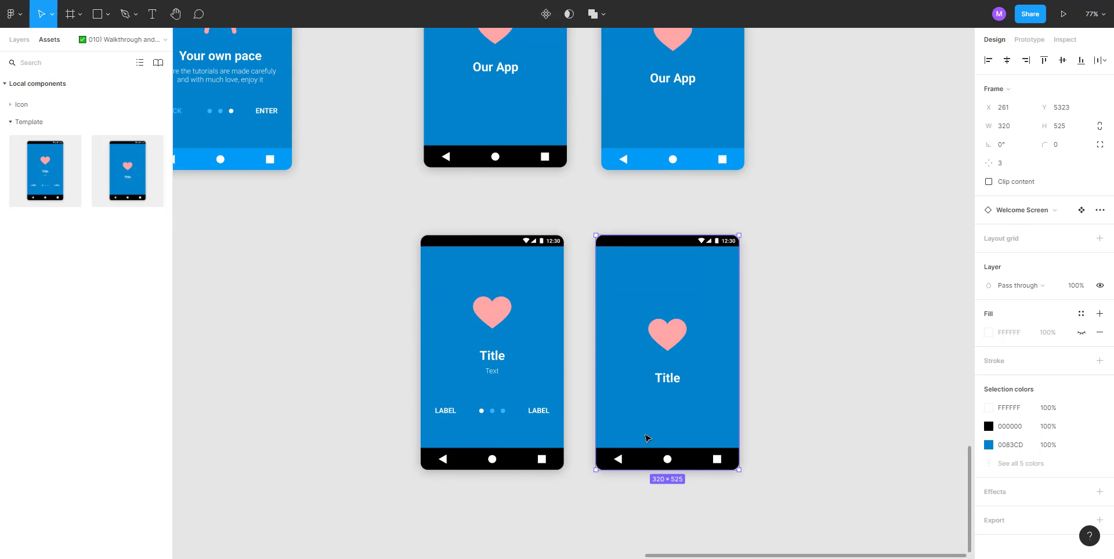
Step: Recolour the navigation bar of the newly placed Welcome Screen instance red and its status bar D21F1F
{"action": "double_click", "coordinate": [694, 464]}
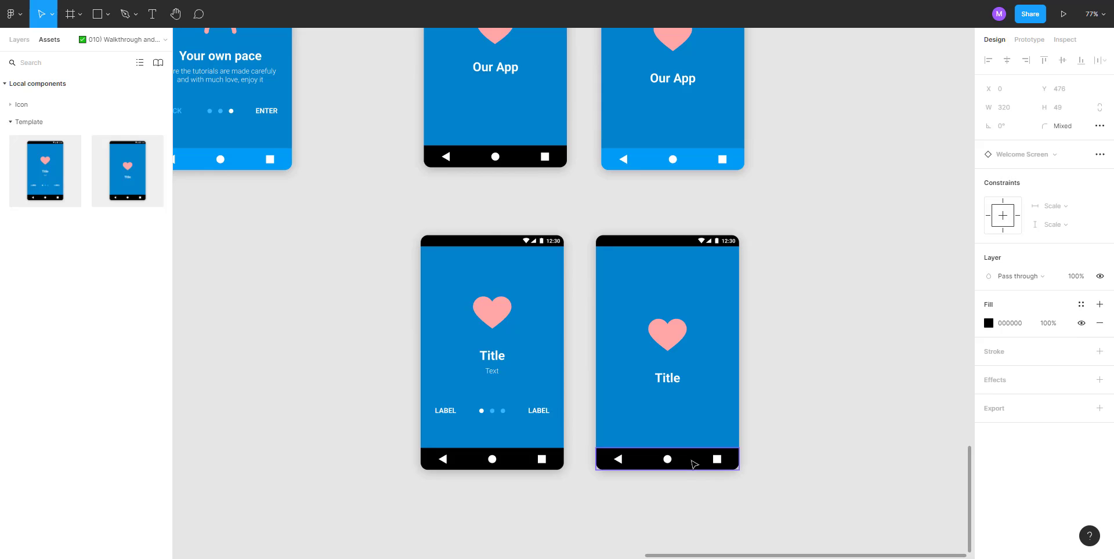
{"action": "left_click", "coordinate": [988, 324]}
{"action": "left_click_drag", "start_coordinate": [934, 337], "coordinate": [988, 278]}
{"action": "left_click", "coordinate": [686, 245]}
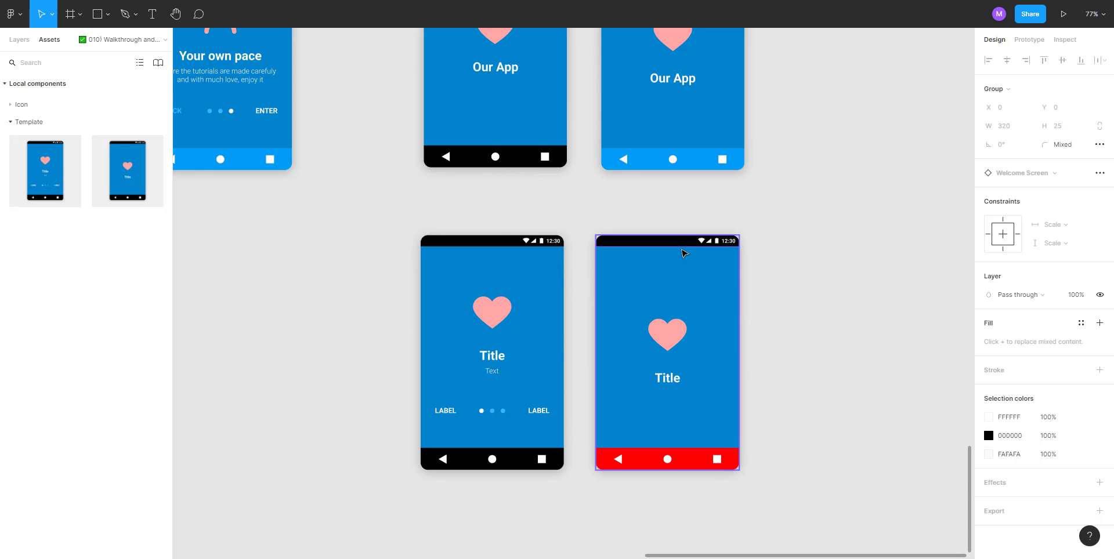
{"action": "double_click", "coordinate": [679, 247]}
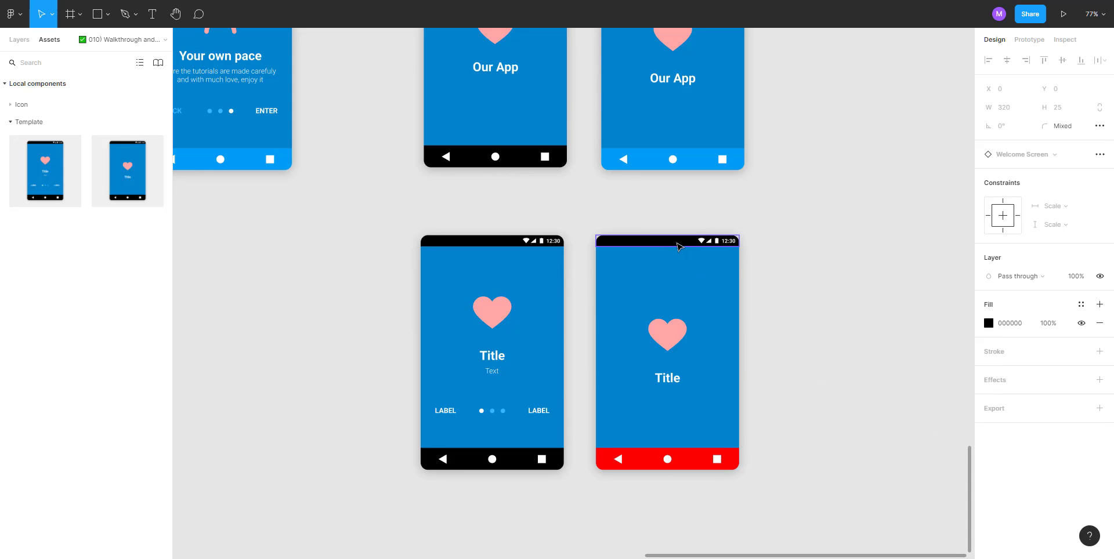
{"action": "left_click", "coordinate": [988, 323]}
{"action": "left_click_drag", "start_coordinate": [903, 329], "coordinate": [962, 298]}
{"action": "left_click_drag", "start_coordinate": [980, 335], "coordinate": [956, 305]}
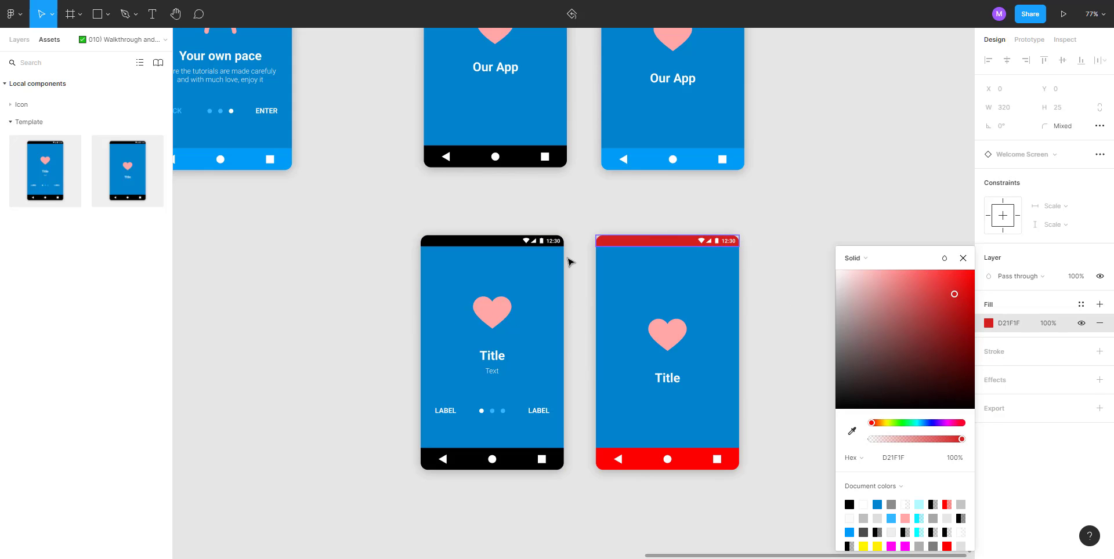
Step: Delete the two trial template instances below the Our App screens
{"action": "left_click", "coordinate": [571, 225]}
{"action": "left_click_drag", "start_coordinate": [365, 205], "coordinate": [799, 505]}
{"action": "key", "text": "Delete"}
Step: Delete the black-barred Our App group and move the Welcome Screen instance under the All other access heading
{"action": "scroll", "coordinate": [718, 278], "scroll_direction": "down", "scroll_amount": 5}
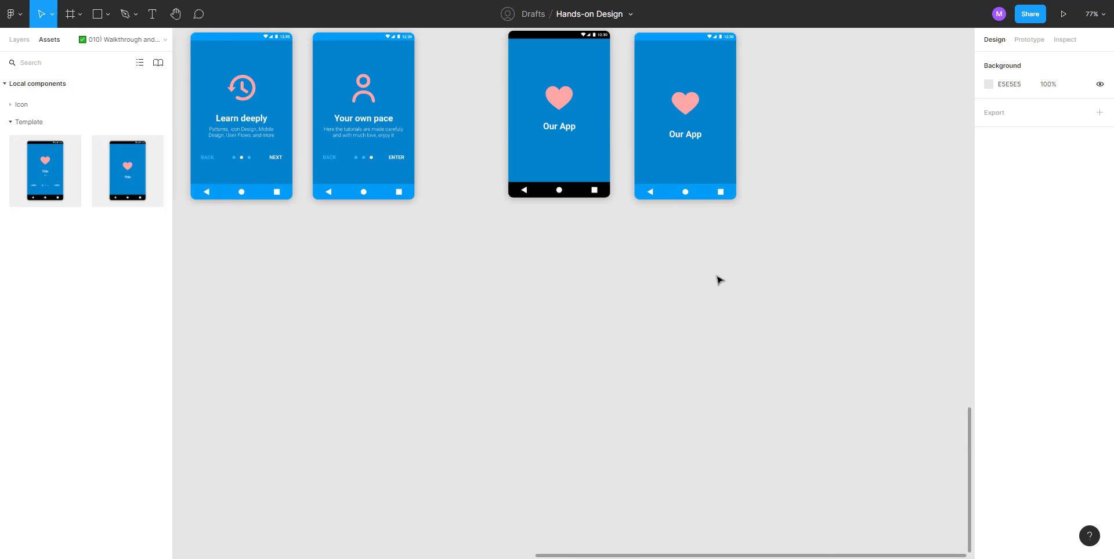
{"action": "scroll", "coordinate": [698, 295], "scroll_direction": "up", "scroll_amount": 2}
{"action": "left_click", "coordinate": [611, 158]}
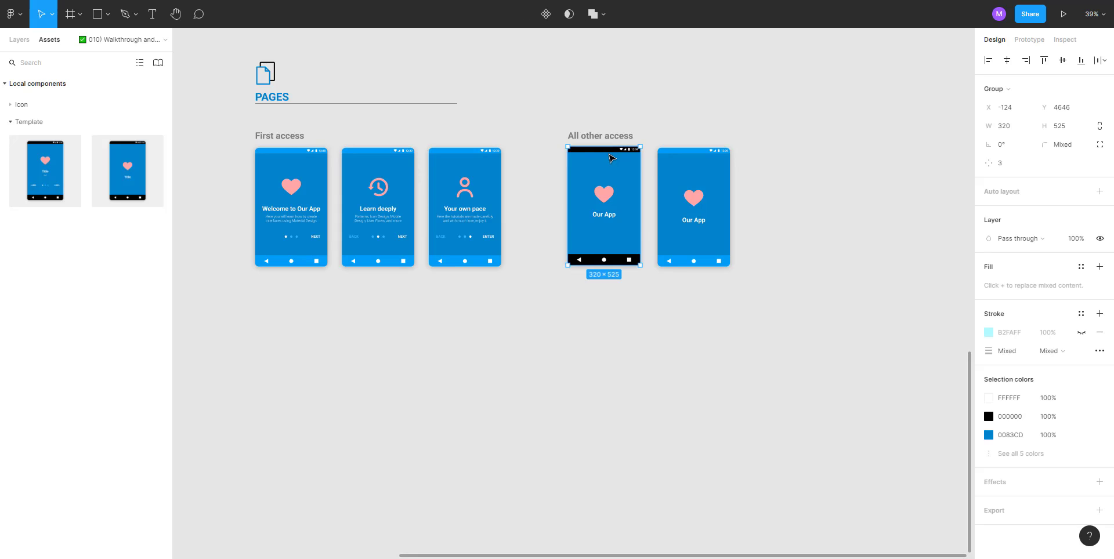
{"action": "key", "text": "Delete"}
{"action": "scroll", "coordinate": [642, 139], "scroll_direction": "up", "scroll_amount": 3}
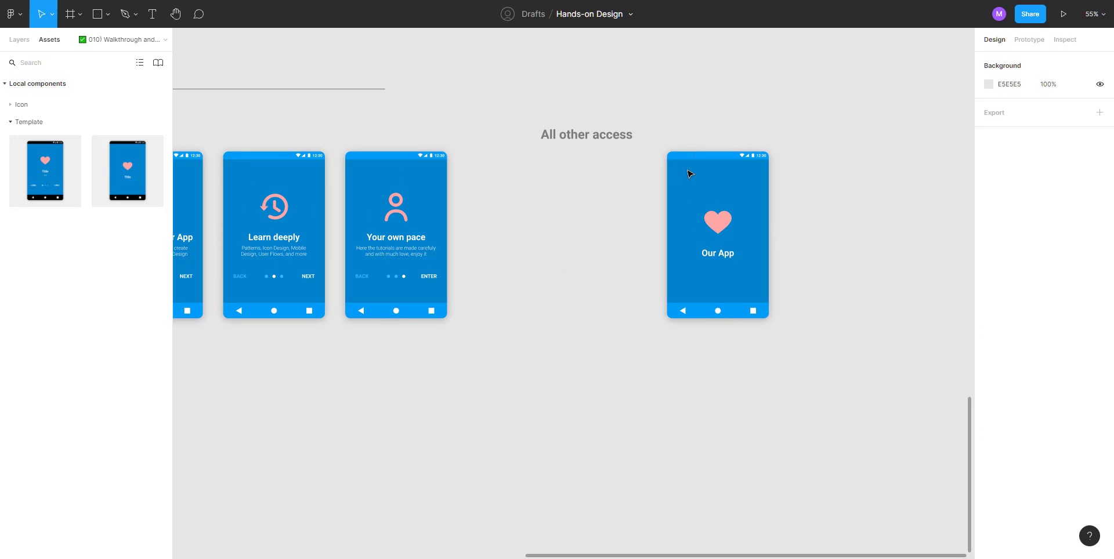
{"action": "left_click_drag", "start_coordinate": [689, 174], "coordinate": [558, 192]}
Step: Extend the line under the PAGES heading to about 1670 px so that it reaches across the All other access screen
{"action": "scroll", "coordinate": [558, 191], "scroll_direction": "down", "scroll_amount": 5}
{"action": "left_click", "coordinate": [508, 127]}
{"action": "left_click_drag", "start_coordinate": [500, 128], "coordinate": [530, 171]}
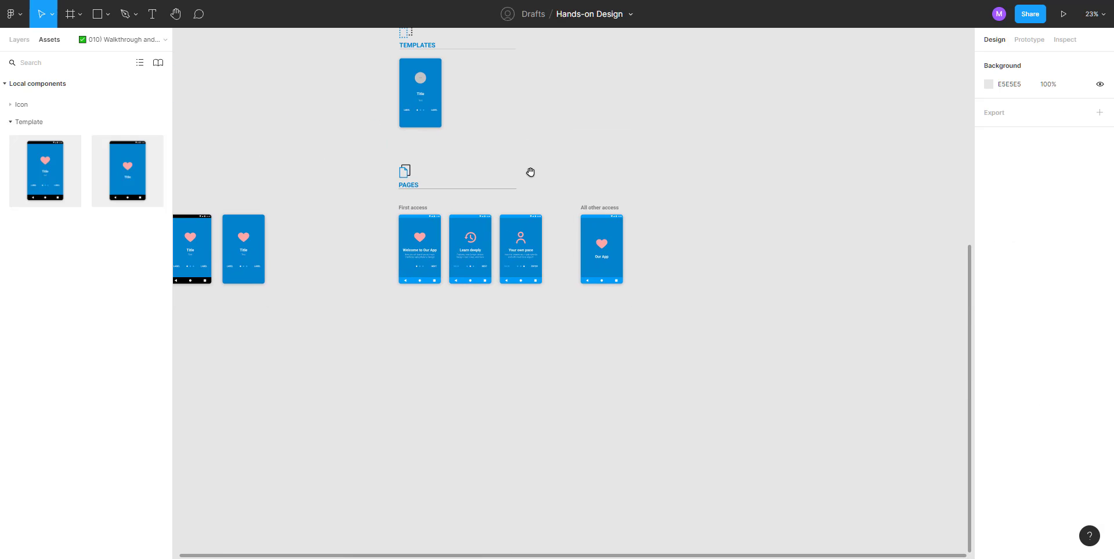
{"action": "left_click", "coordinate": [513, 189]}
{"action": "key", "text": "Return"}
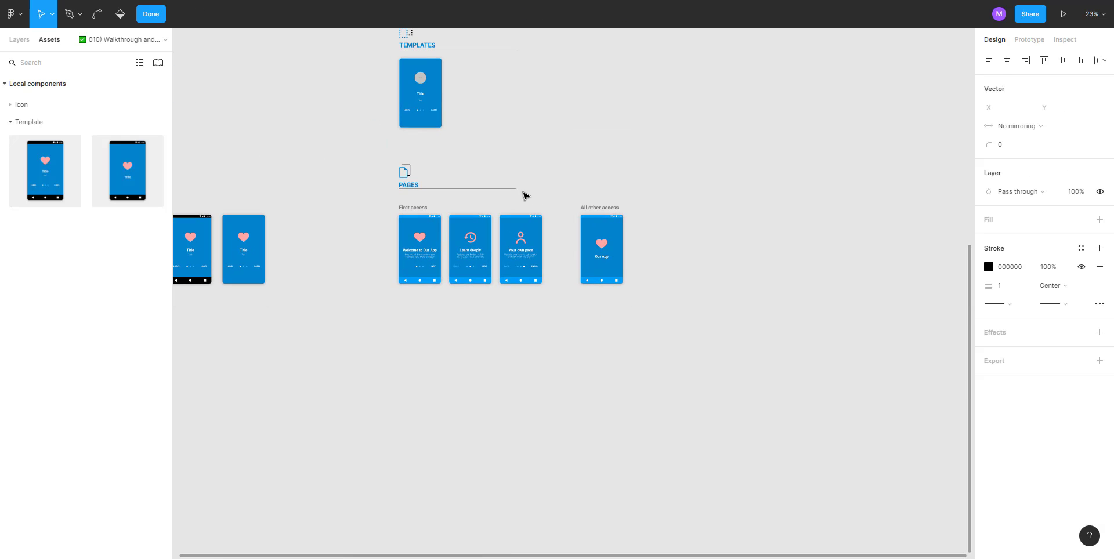
{"action": "key", "text": "ctrl"}
{"action": "left_click_drag", "start_coordinate": [517, 191], "coordinate": [620, 203]}
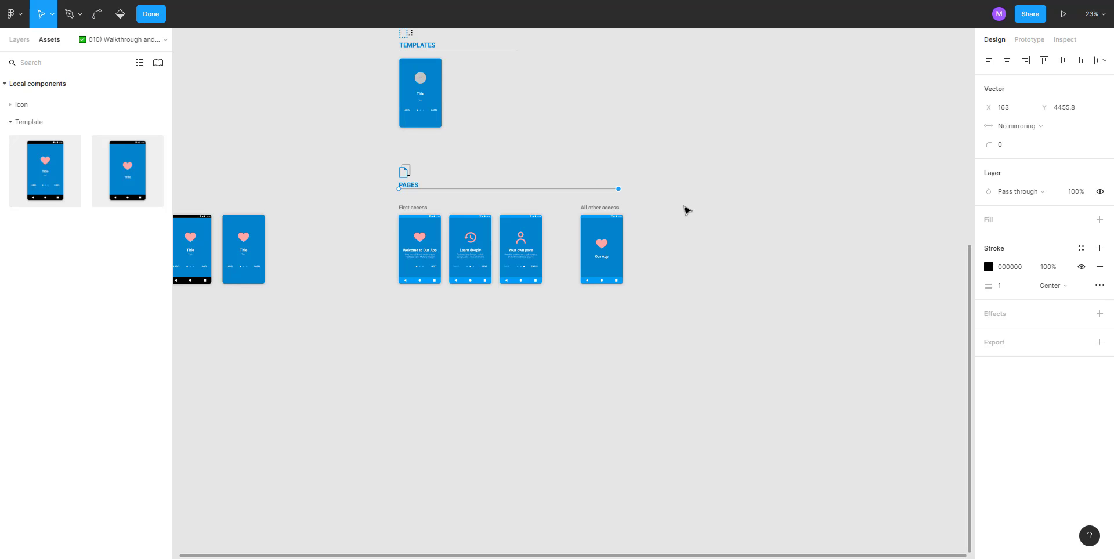
{"action": "key", "text": "Escape"}
Step: Delete the two leftover Title template screens beside the PAGES section
{"action": "scroll", "coordinate": [474, 224], "scroll_direction": "left", "scroll_amount": 5}
{"action": "scroll", "coordinate": [475, 224], "scroll_direction": "up", "scroll_amount": 3}
{"action": "left_click_drag", "start_coordinate": [421, 235], "coordinate": [291, 228]}
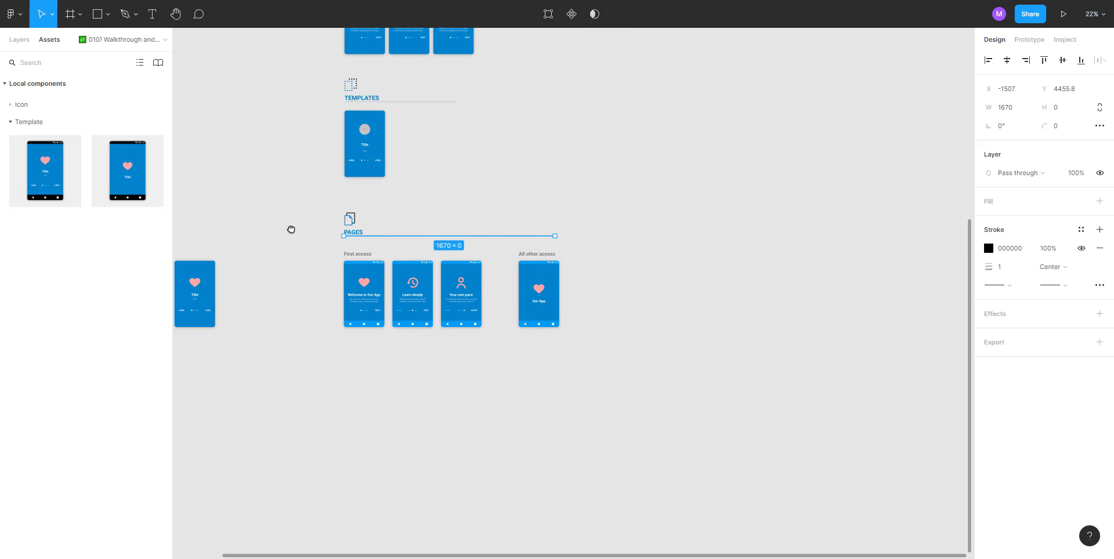
{"action": "left_click", "coordinate": [291, 229]}
{"action": "left_click_drag", "start_coordinate": [224, 115], "coordinate": [399, 137]}
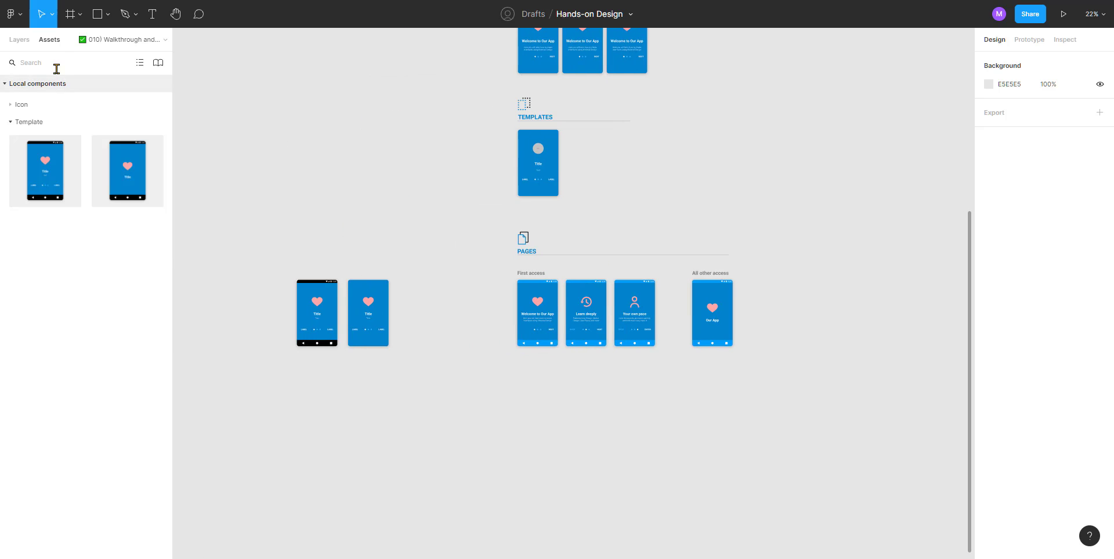
{"action": "left_click", "coordinate": [25, 42]}
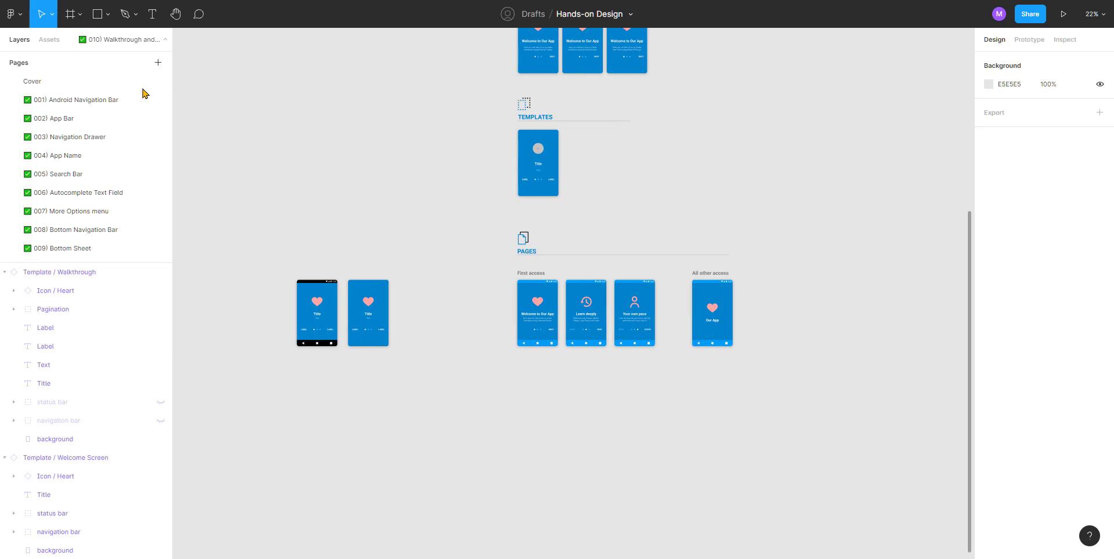
{"action": "left_click_drag", "start_coordinate": [236, 188], "coordinate": [456, 439]}
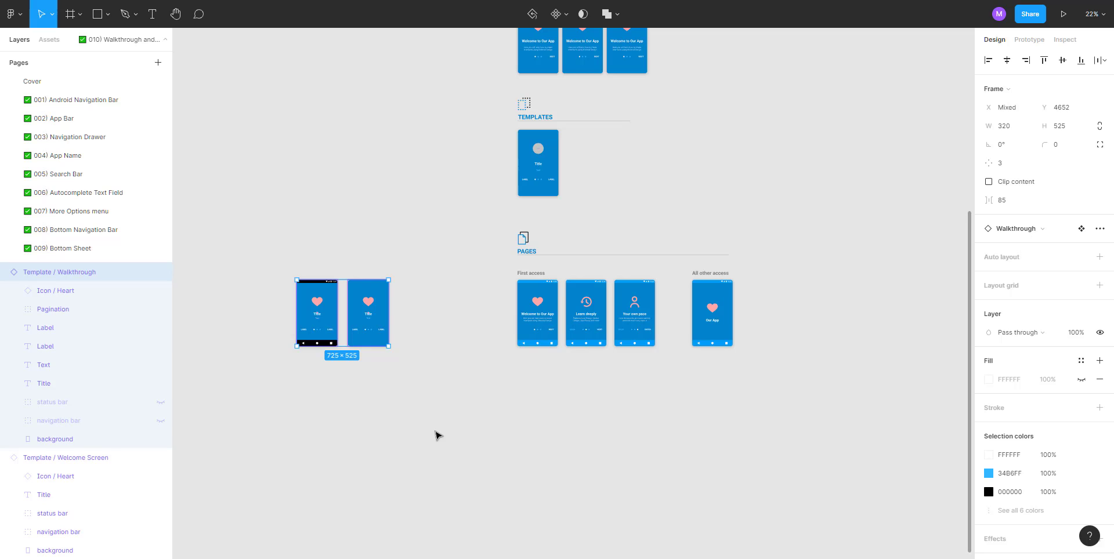
{"action": "left_click", "coordinate": [417, 430]}
Step: Hide the interface and review the atomic design layout from the Atoms section down to Templates and Pages
{"action": "right_click", "coordinate": [382, 262]}
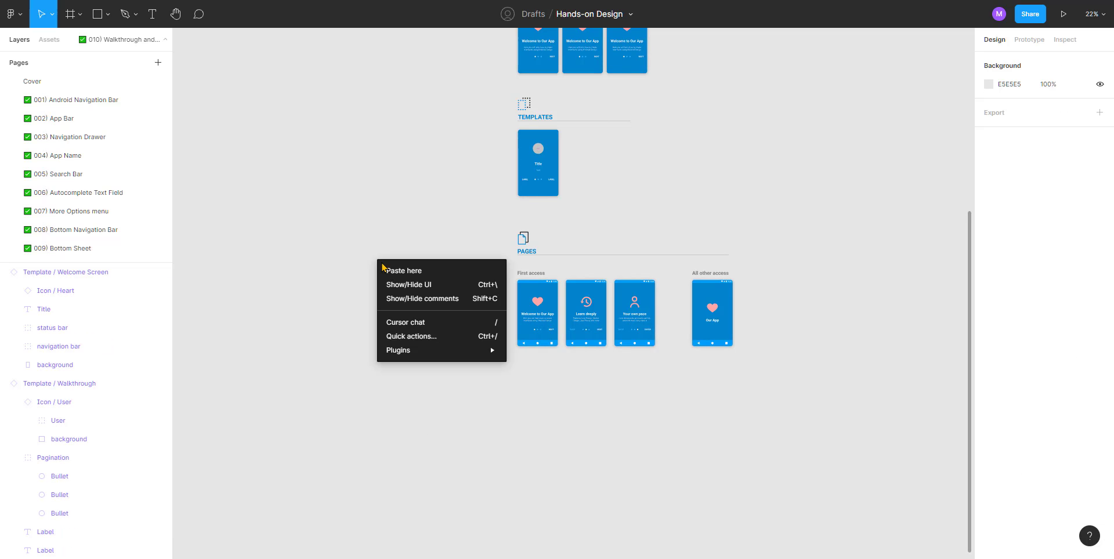
{"action": "left_click", "coordinate": [450, 286]}
{"action": "scroll", "coordinate": [418, 333], "scroll_direction": "up", "scroll_amount": 10}
{"action": "left_click_drag", "start_coordinate": [427, 311], "coordinate": [361, 226]}
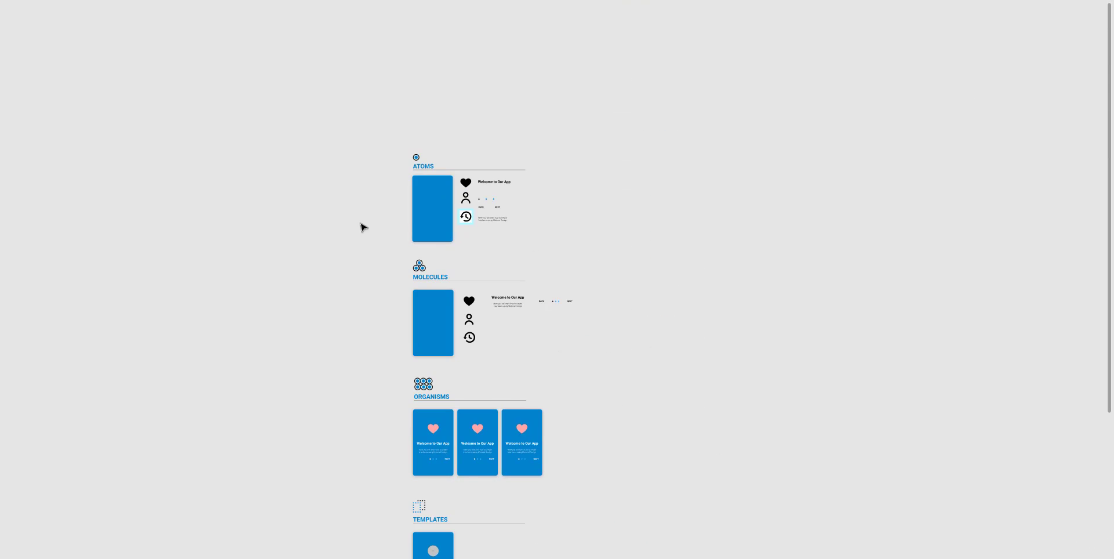
{"action": "scroll", "coordinate": [447, 191], "scroll_direction": "up", "scroll_amount": 10}
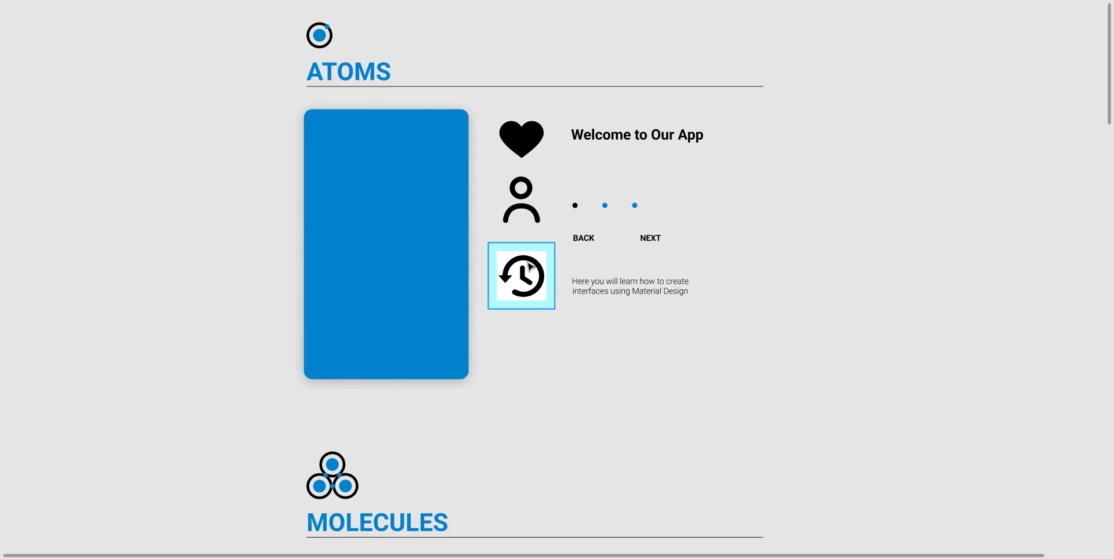
{"action": "scroll", "coordinate": [394, 337], "scroll_direction": "down", "scroll_amount": 5}
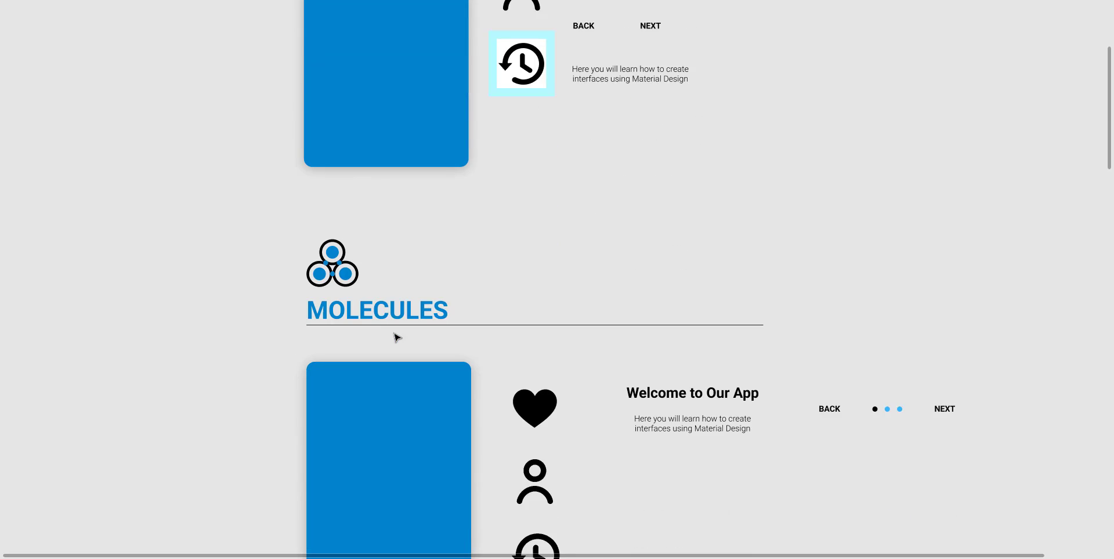
{"action": "scroll", "coordinate": [396, 337], "scroll_direction": "down", "scroll_amount": 1}
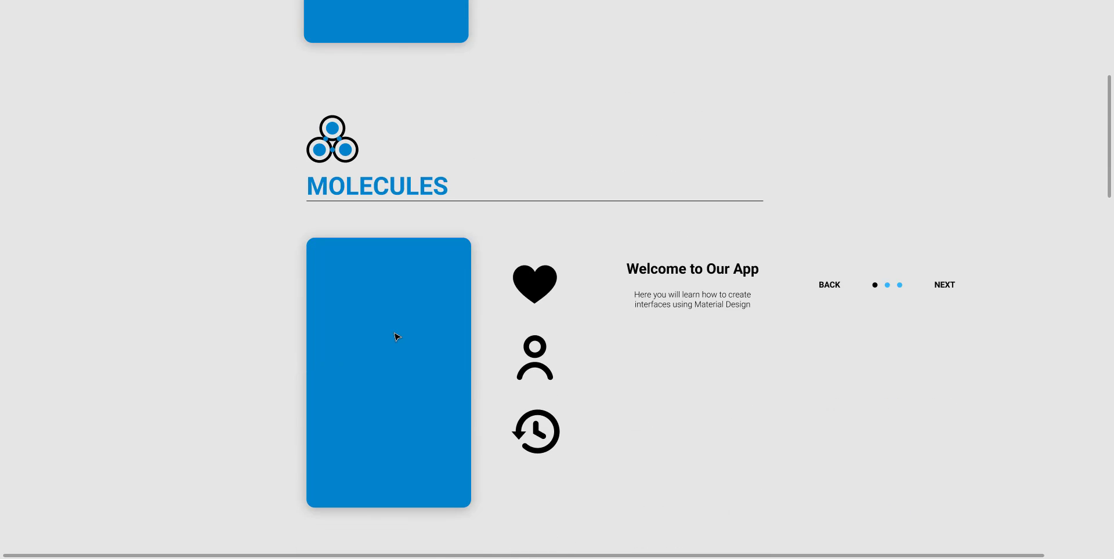
{"action": "scroll", "coordinate": [547, 368], "scroll_direction": "down", "scroll_amount": 5}
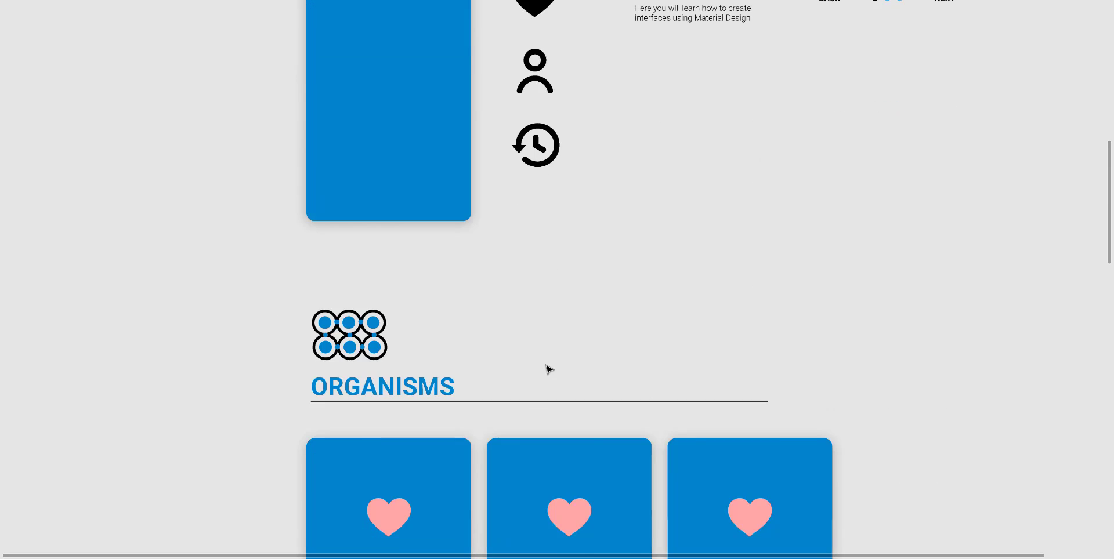
{"action": "scroll", "coordinate": [548, 370], "scroll_direction": "down", "scroll_amount": 2}
{"action": "scroll", "coordinate": [664, 255], "scroll_direction": "down", "scroll_amount": 3}
{"action": "scroll", "coordinate": [549, 112], "scroll_direction": "right", "scroll_amount": 2}
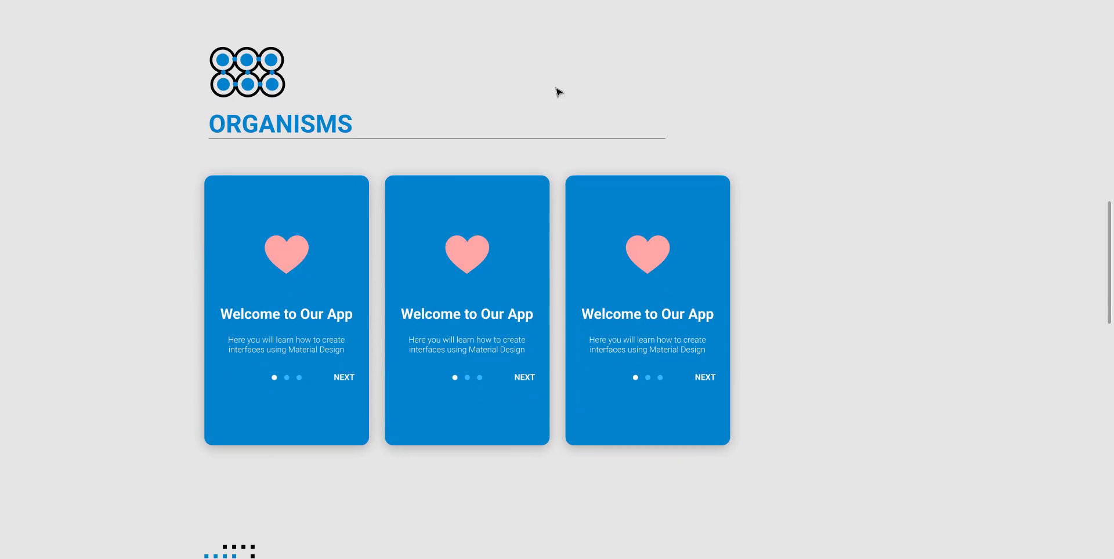
{"action": "scroll", "coordinate": [435, 318], "scroll_direction": "down", "scroll_amount": 10}
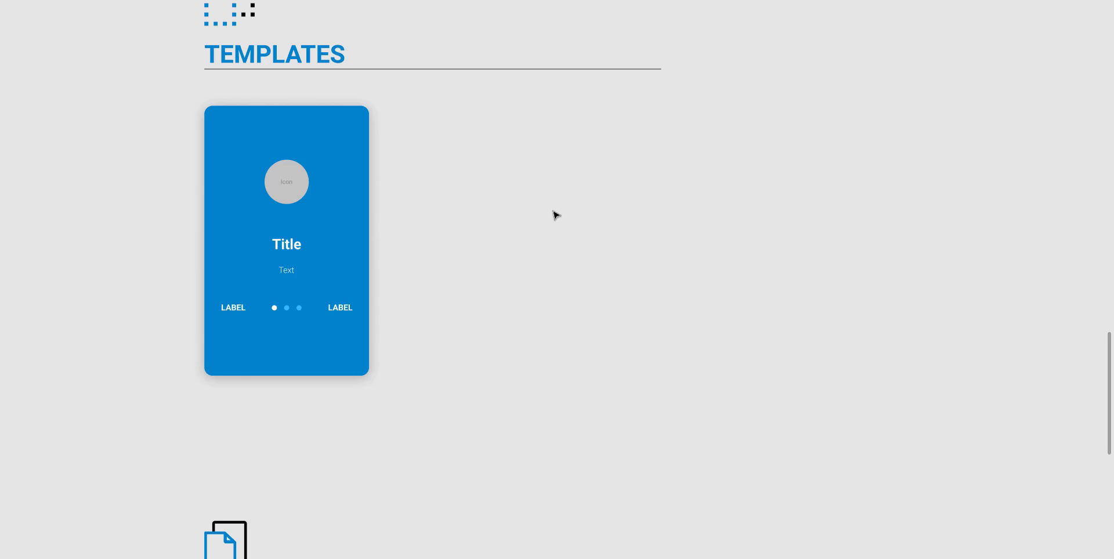
{"action": "scroll", "coordinate": [555, 215], "scroll_direction": "down", "scroll_amount": 5}
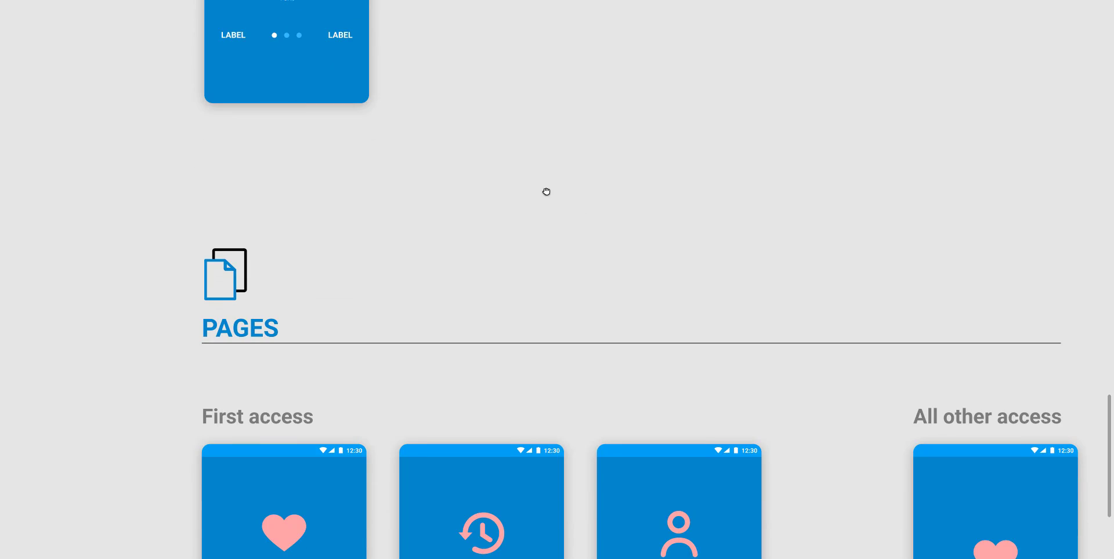
{"action": "scroll", "coordinate": [545, 191], "scroll_direction": "down", "scroll_amount": 3}
{"action": "scroll", "coordinate": [453, 87], "scroll_direction": "down", "scroll_amount": 4}
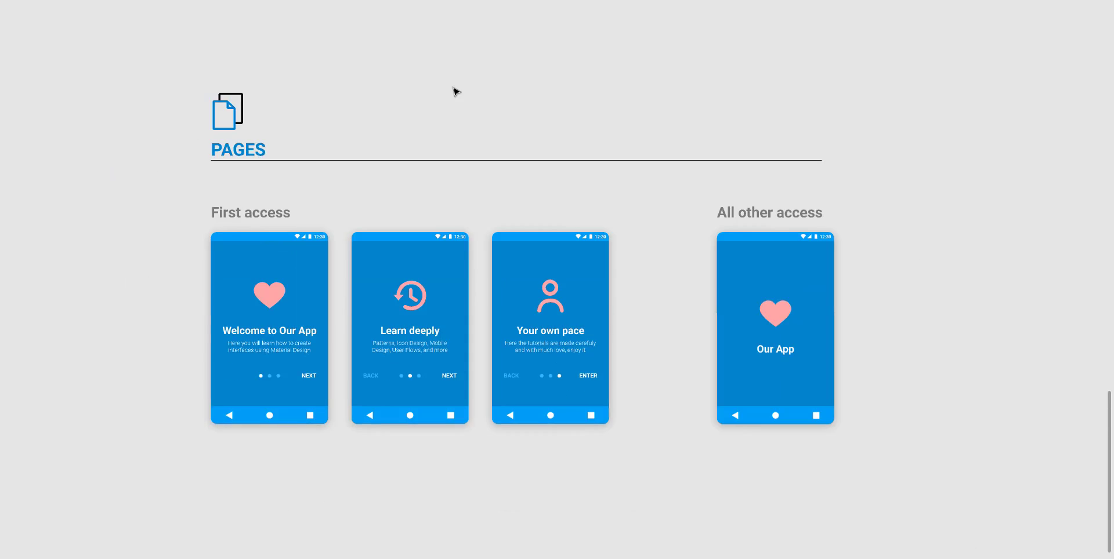
{"action": "scroll", "coordinate": [453, 118], "scroll_direction": "up", "scroll_amount": 3}
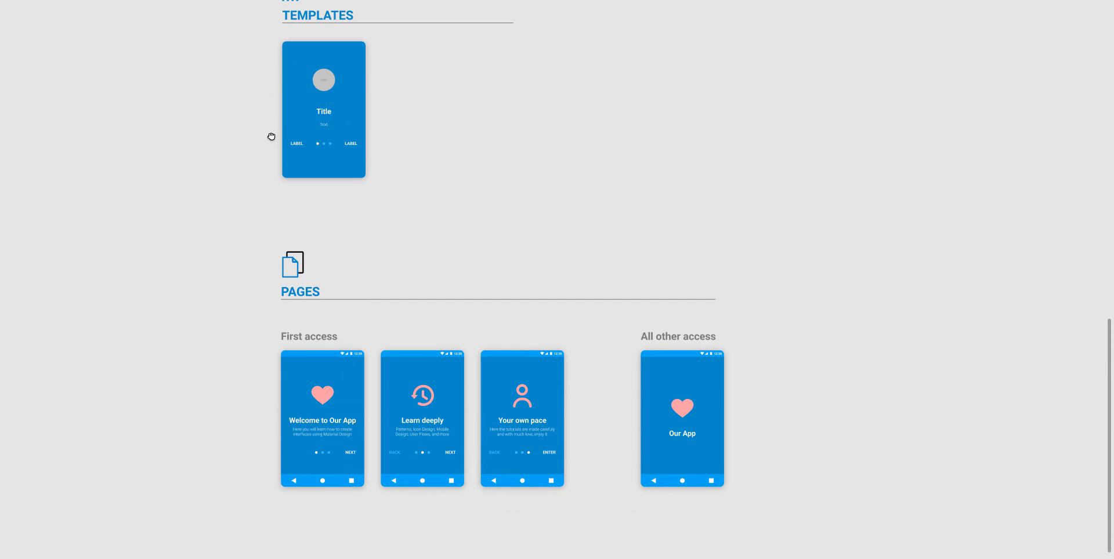
{"action": "scroll", "coordinate": [298, 218], "scroll_direction": "up", "scroll_amount": 2}
Step: Inspect the template's icon placeholder in the Templates section and show the interface again
{"action": "left_click", "coordinate": [333, 222]}
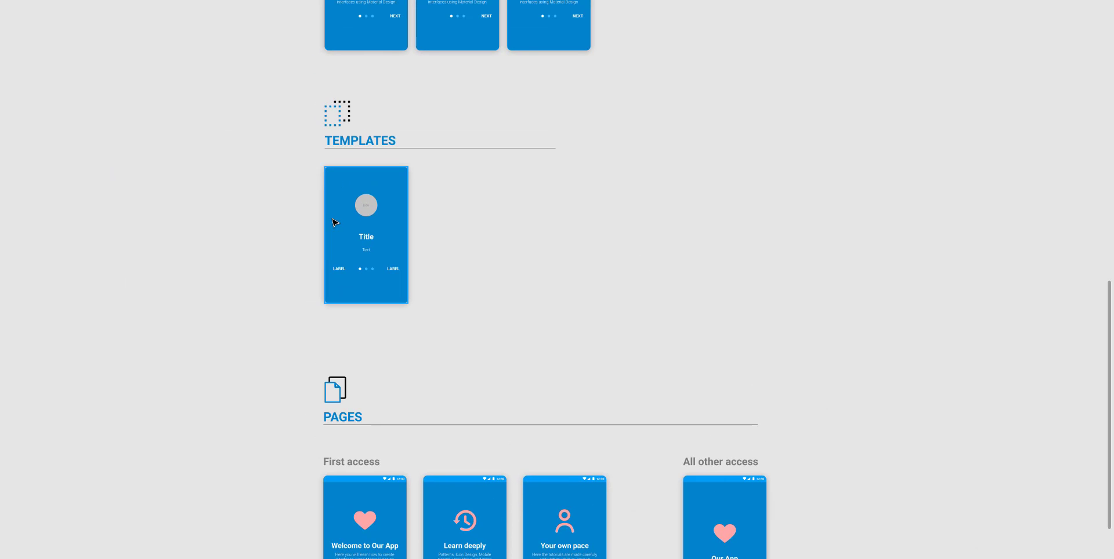
{"action": "double_click", "coordinate": [367, 212]}
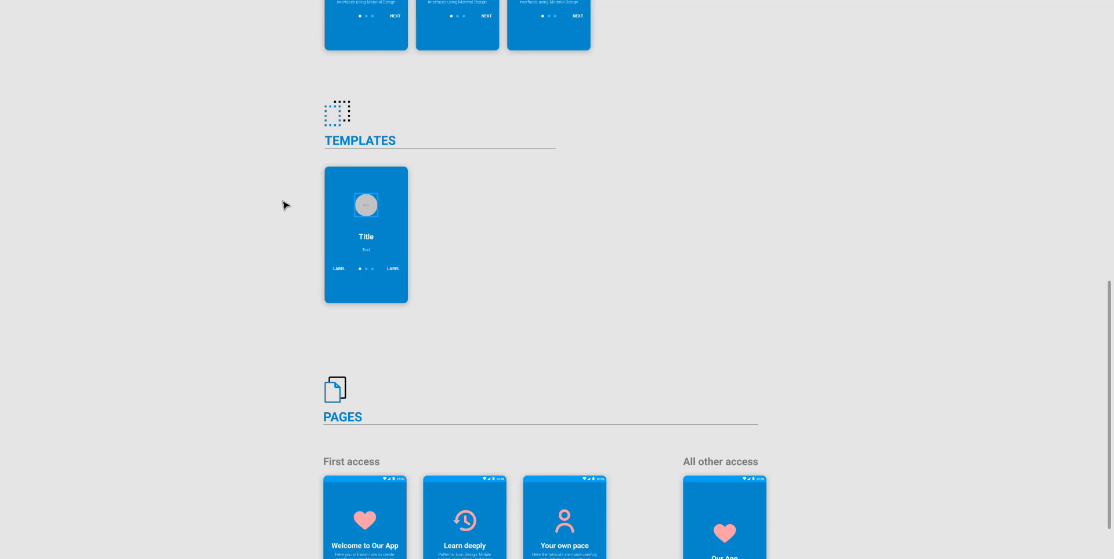
{"action": "scroll", "coordinate": [298, 209], "scroll_direction": "left", "scroll_amount": 2}
{"action": "right_click", "coordinate": [321, 210]}
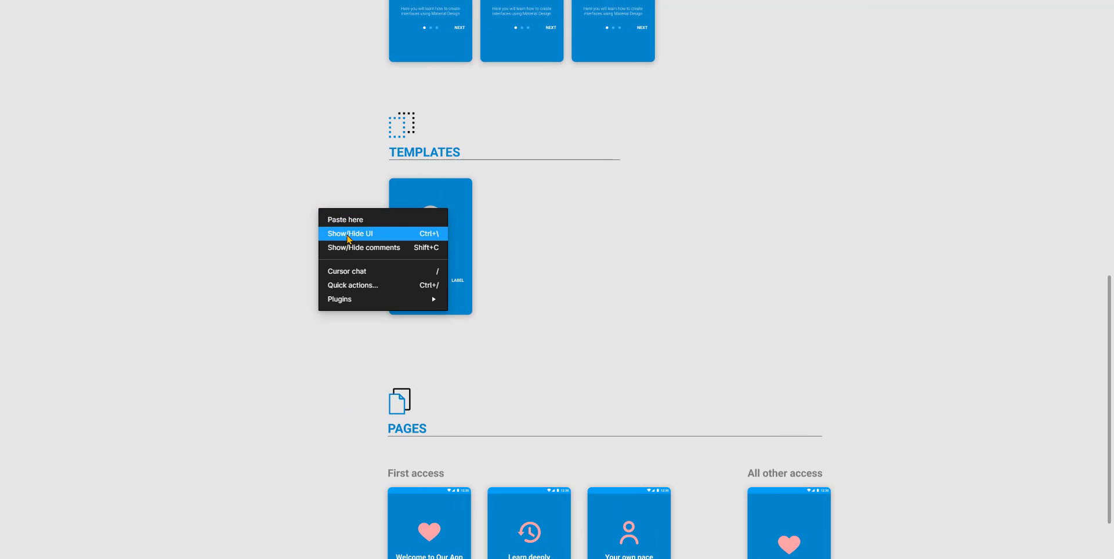
{"action": "left_click", "coordinate": [323, 234]}
{"action": "left_click_drag", "start_coordinate": [321, 240], "coordinate": [390, 257]}
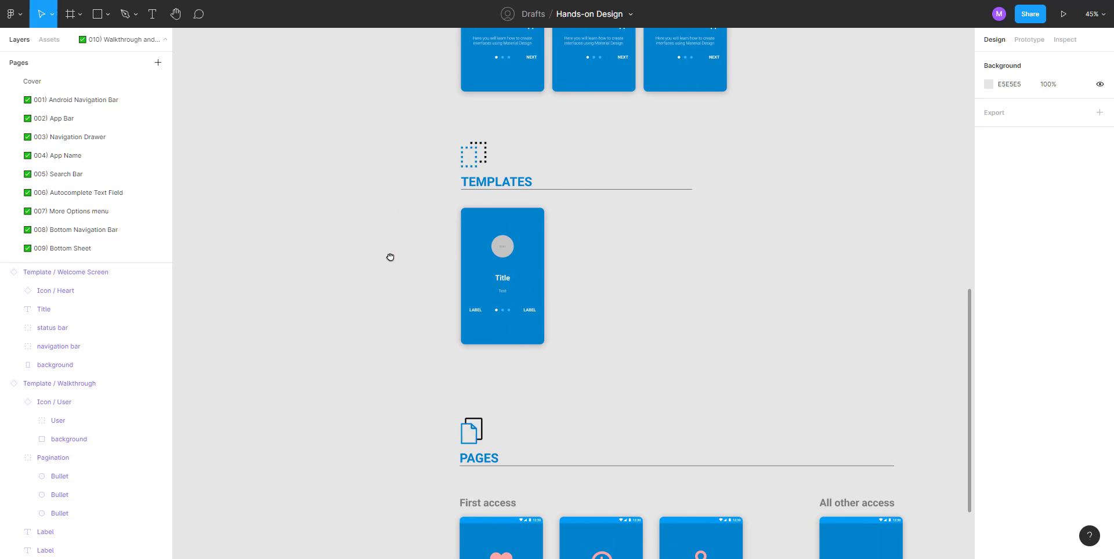
Step: Duplicate the template's grey Icon placeholder beside the screen and cut the duplicate
{"action": "scroll", "coordinate": [451, 268], "scroll_direction": "up", "scroll_amount": 6}
{"action": "left_click", "coordinate": [613, 219]}
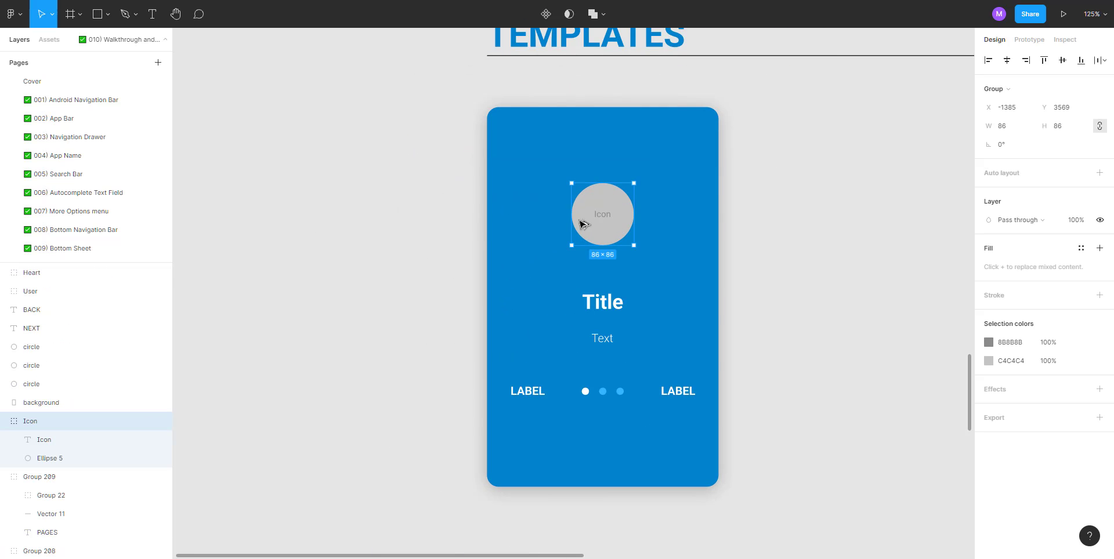
{"action": "left_click_drag", "start_coordinate": [613, 220], "coordinate": [329, 222]}
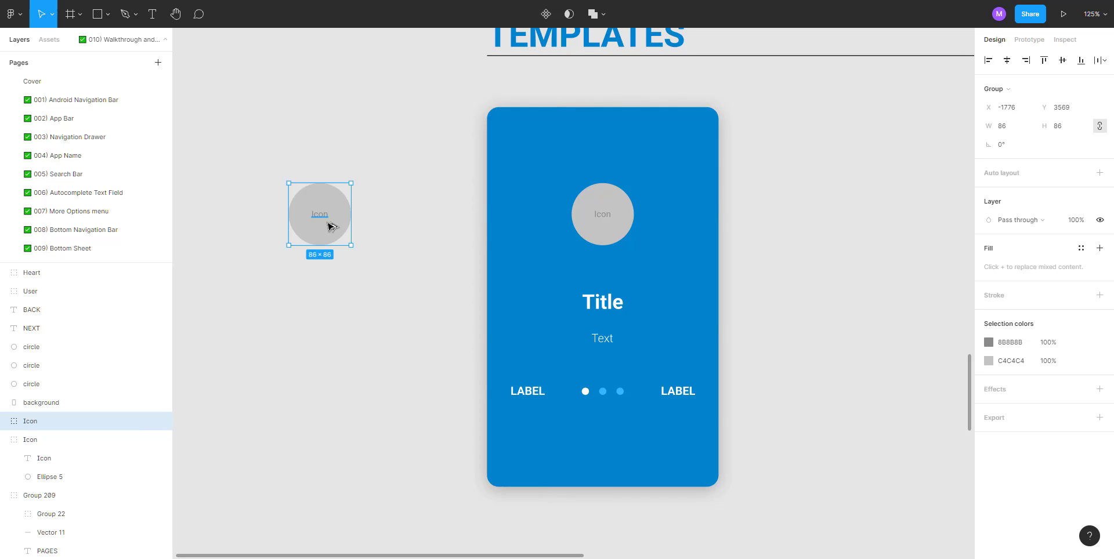
{"action": "key", "text": "Delete"}
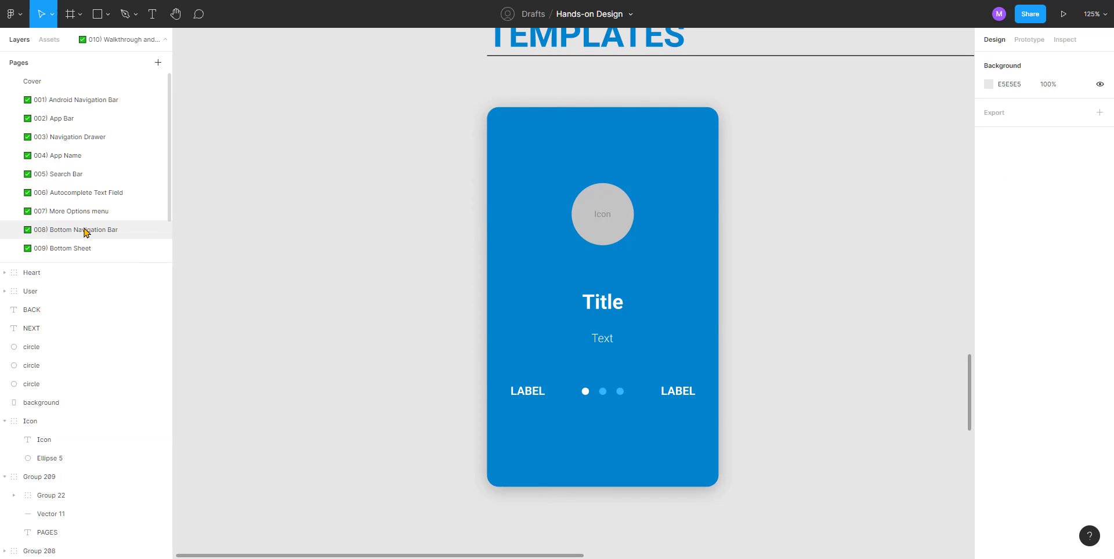
Step: Paste the Icon placeholder on the Components page and place it beside Icon / Heart in the ICON folder
{"action": "scroll", "coordinate": [84, 232], "scroll_direction": "down", "scroll_amount": 1}
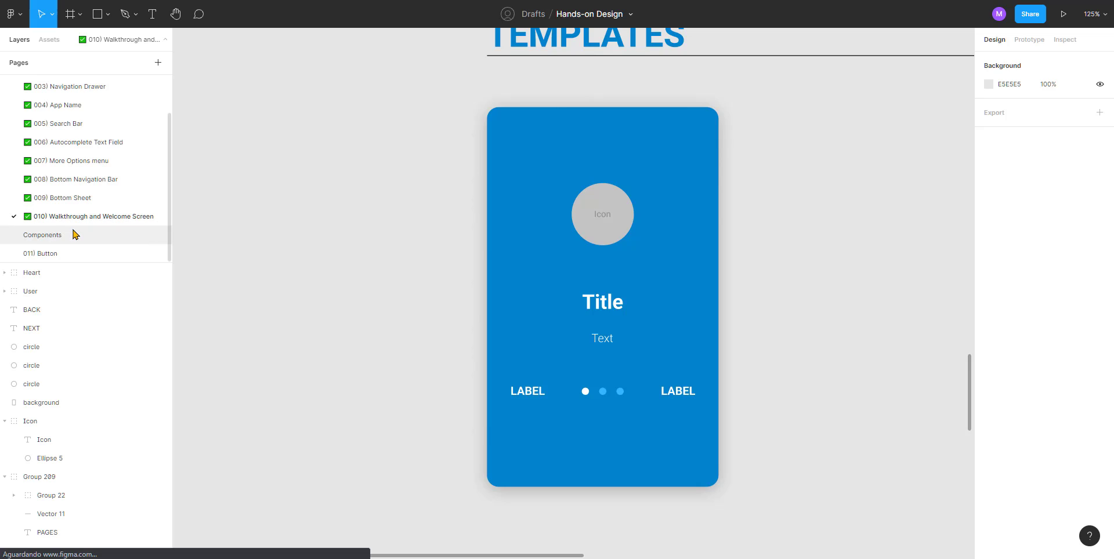
{"action": "left_click", "coordinate": [73, 234]}
{"action": "left_click", "coordinate": [352, 159]}
{"action": "scroll", "coordinate": [430, 231], "scroll_direction": "left", "scroll_amount": 8}
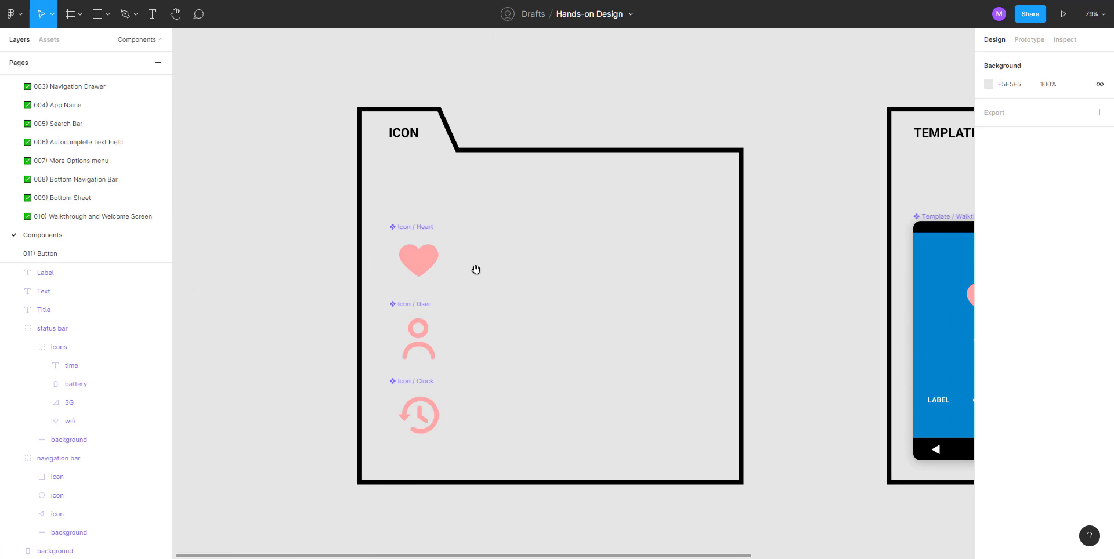
{"action": "key", "text": "ctrl+v"}
{"action": "scroll", "coordinate": [535, 272], "scroll_direction": "up", "scroll_amount": 3}
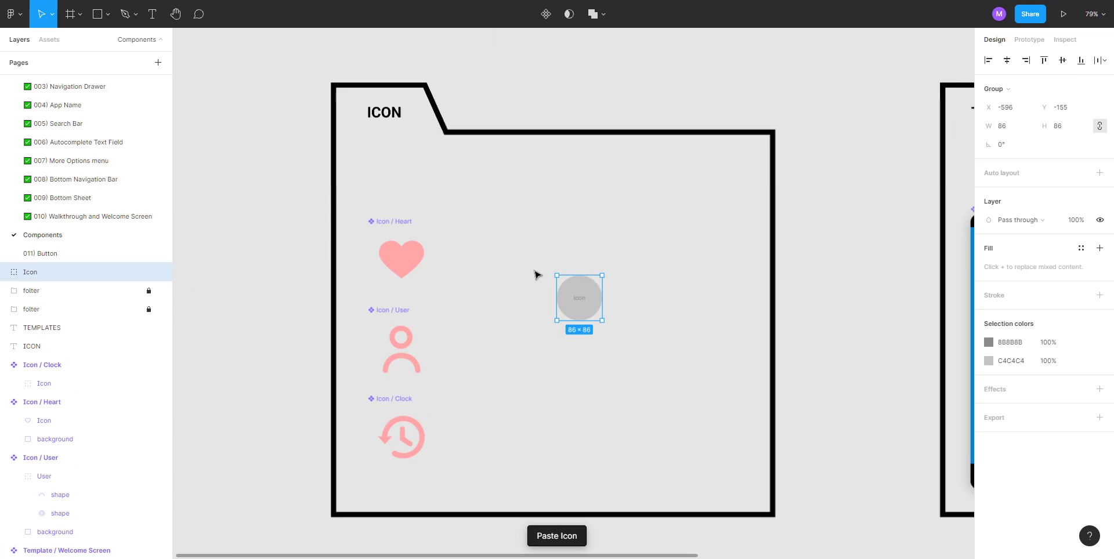
{"action": "left_click_drag", "start_coordinate": [603, 312], "coordinate": [470, 265]}
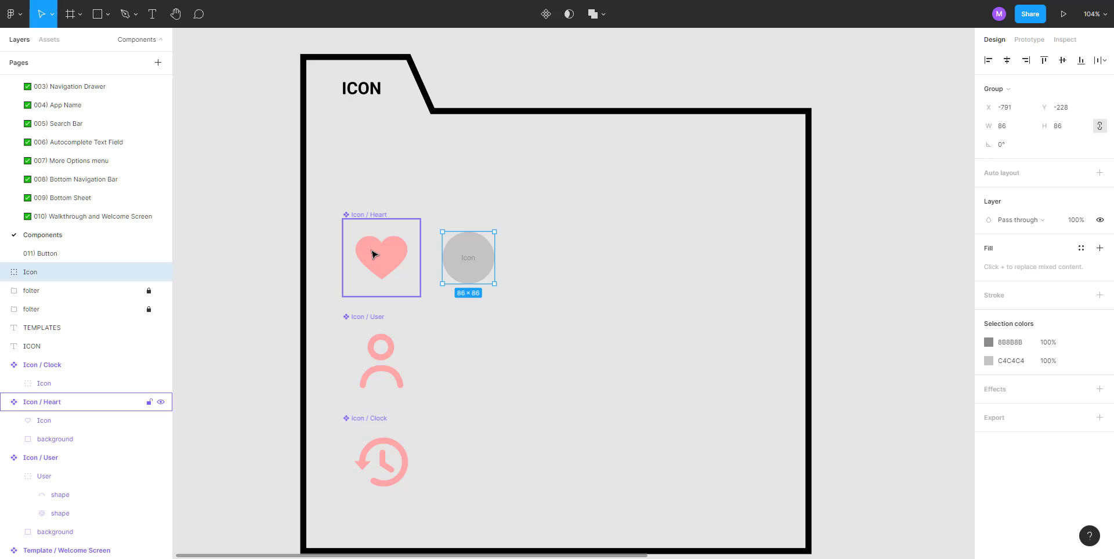
Step: Rename the pasted placeholder group as Icon / Placeholder
{"action": "double_click", "coordinate": [30, 276]}
{"action": "left_click", "coordinate": [77, 277]}
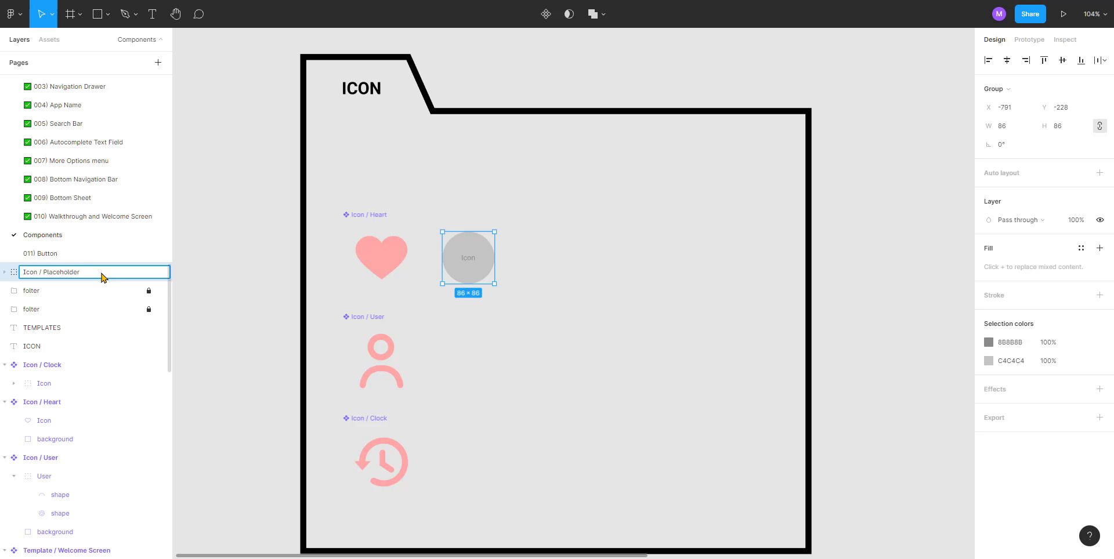
{"action": "type", "text": "/ Placeholder"}
{"action": "key", "text": "Return"}
Step: Rename the ellipse inside the Icon / Placeholder group as Background
{"action": "left_click", "coordinate": [5, 272]}
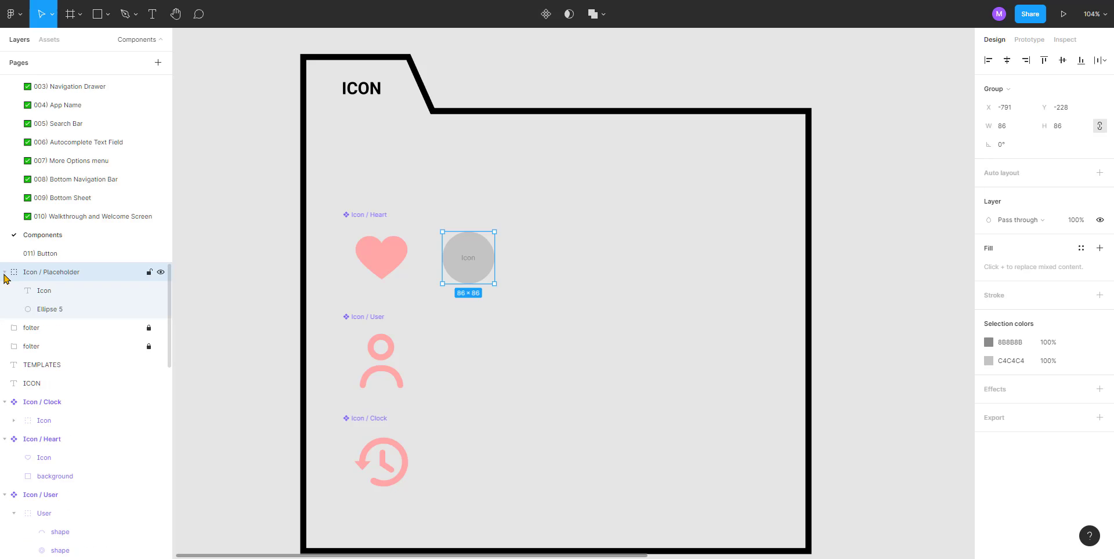
{"action": "double_click", "coordinate": [54, 310]}
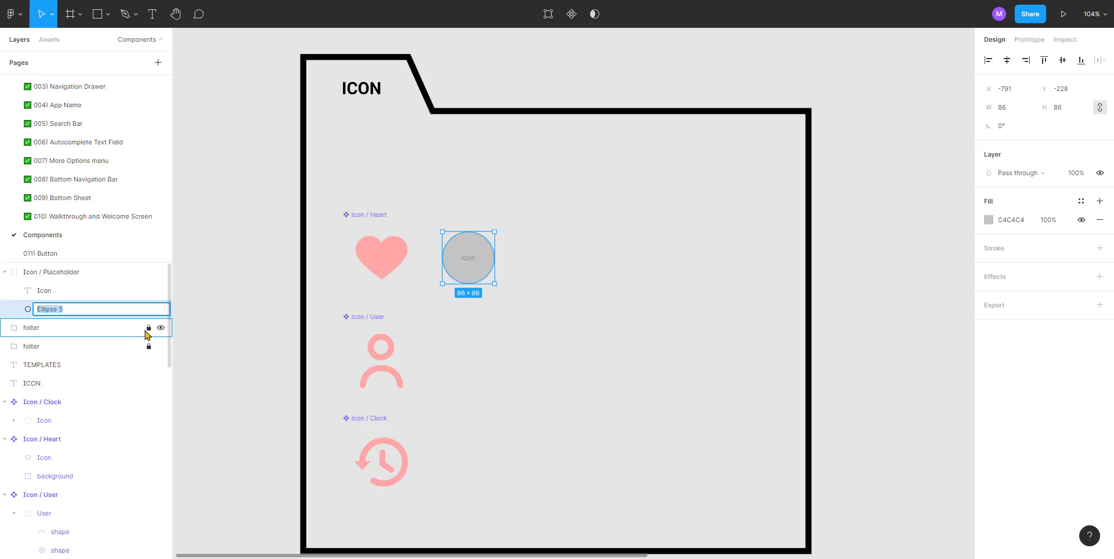
{"action": "type", "text": "b"}
{"action": "key", "text": "Return"}
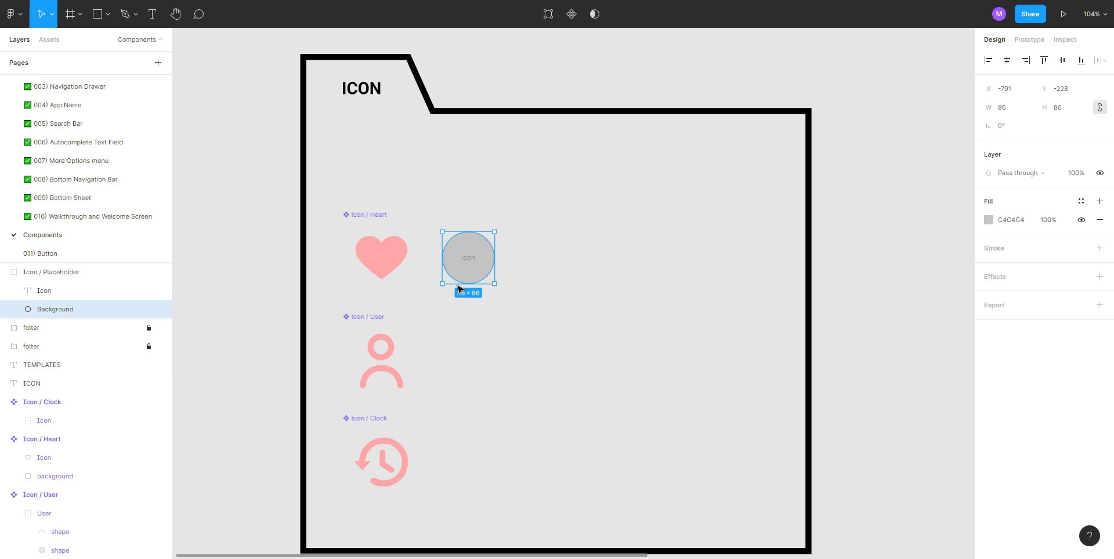
Step: Compare the dimensions of the Icon / Placeholder group with those of the Icon / Heart component
{"action": "left_click", "coordinate": [519, 271]}
{"action": "left_click", "coordinate": [480, 259]}
{"action": "left_click", "coordinate": [480, 260]}
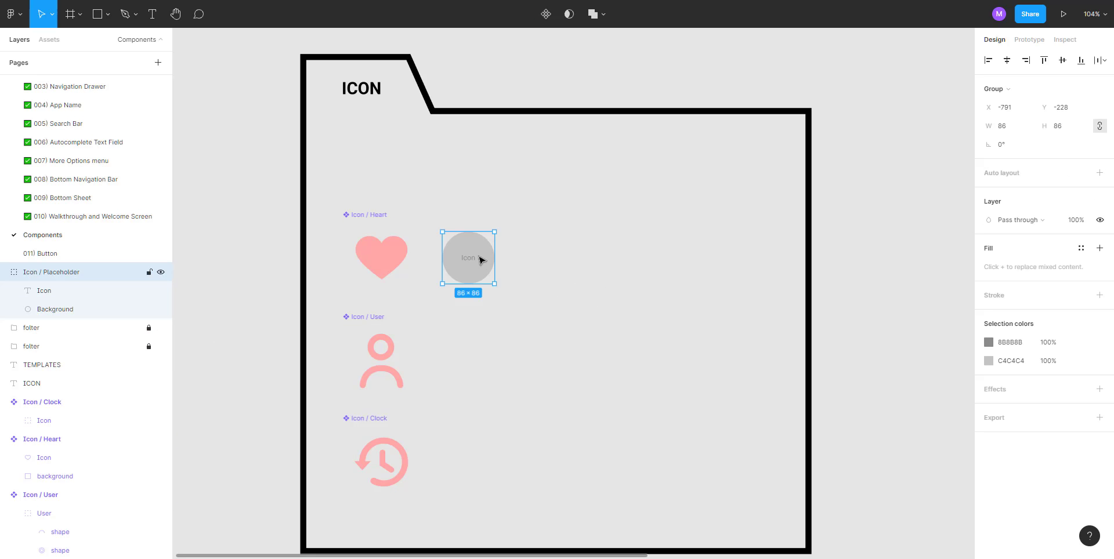
{"action": "left_click", "coordinate": [405, 252]}
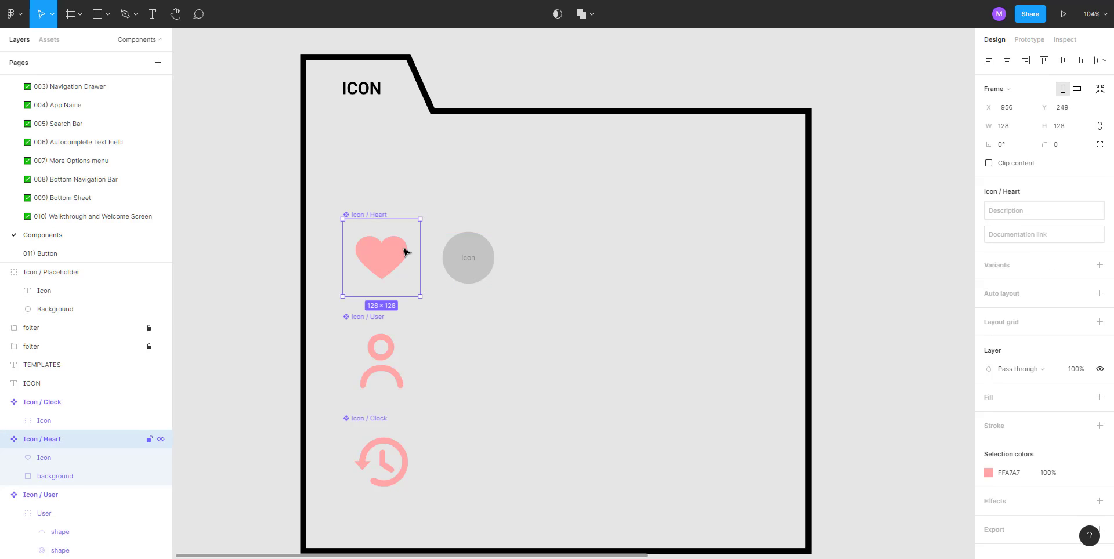
{"action": "left_click", "coordinate": [486, 258]}
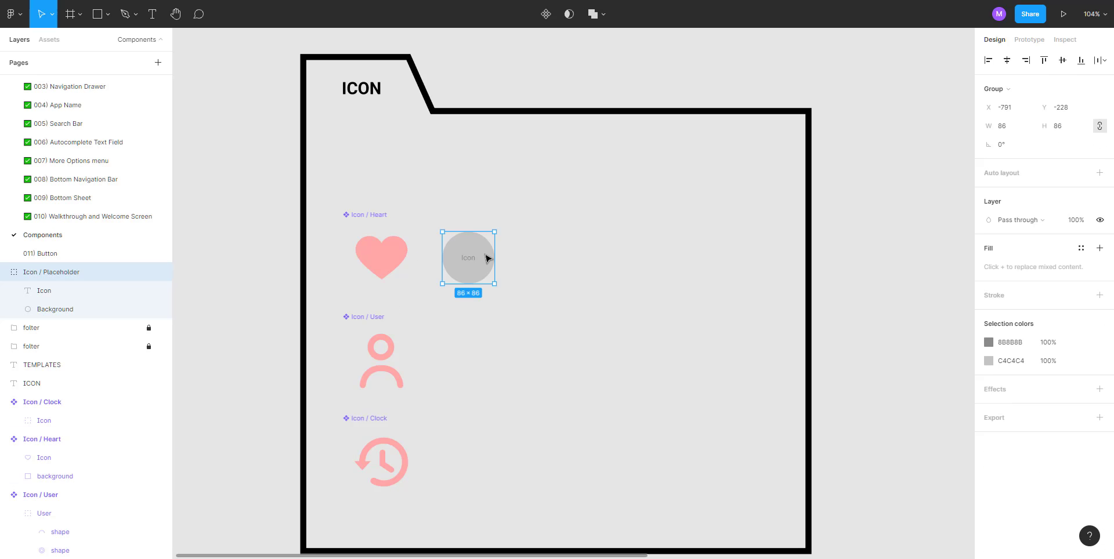
Step: Duplicate the Icon / Heart component's background square and move the copy 160 px to the right, over the grey placeholder
{"action": "left_click", "coordinate": [400, 260]}
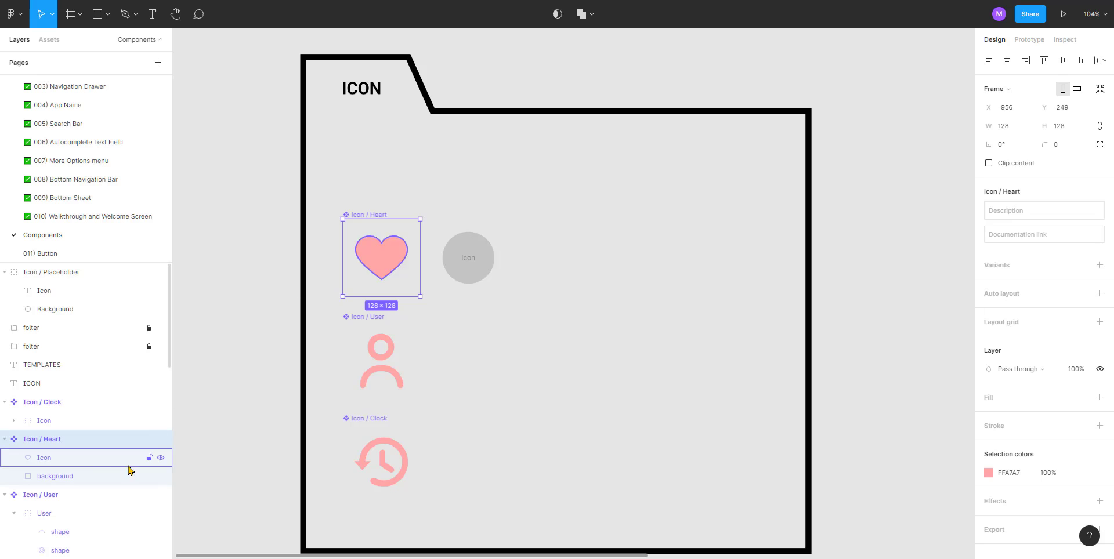
{"action": "left_click", "coordinate": [99, 477]}
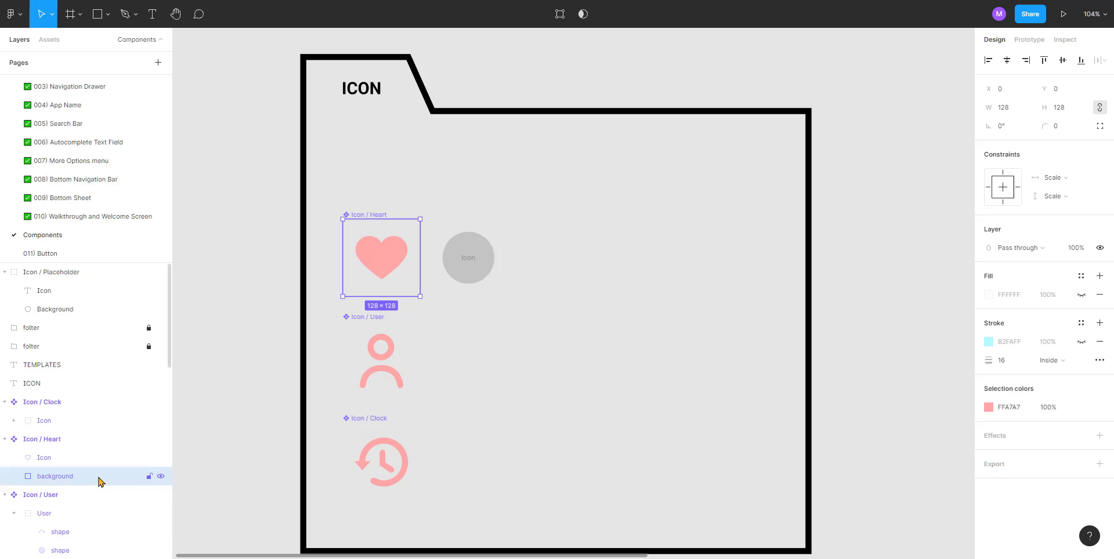
{"action": "left_click", "coordinate": [574, 365]}
{"action": "key", "text": "ctrl+v"}
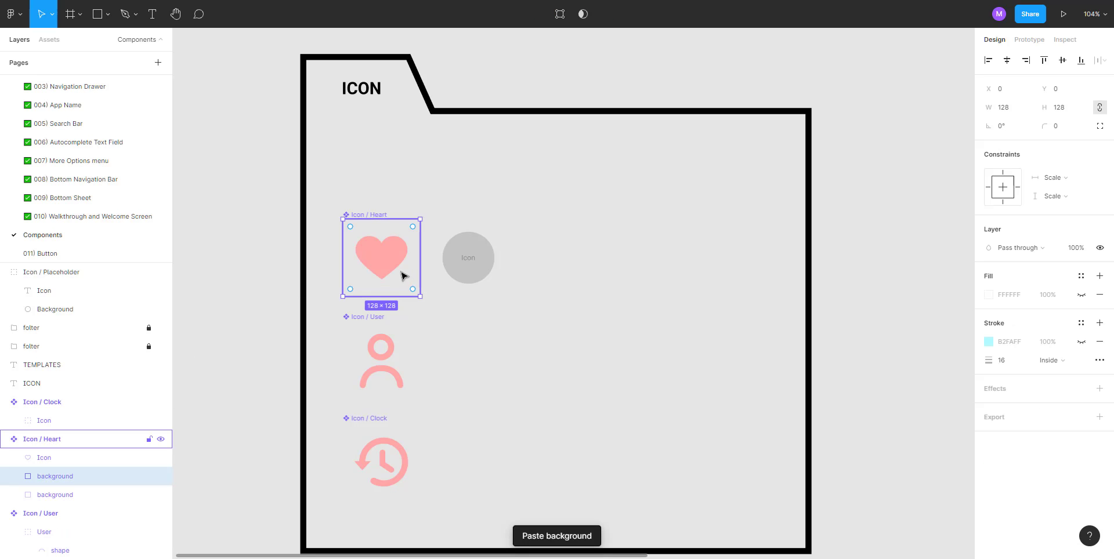
{"action": "key", "text": "shift+Right"}
{"action": "key", "text": "shift+Right"}
{"action": "key", "text": "shift+Right"}
{"action": "key", "text": "shift+Right"}
{"action": "key", "text": "shift+Right"}
{"action": "key", "text": "shift+Right"}
{"action": "key", "text": "shift+Right"}
{"action": "key", "text": "shift+Right"}
{"action": "key", "text": "shift+Right"}
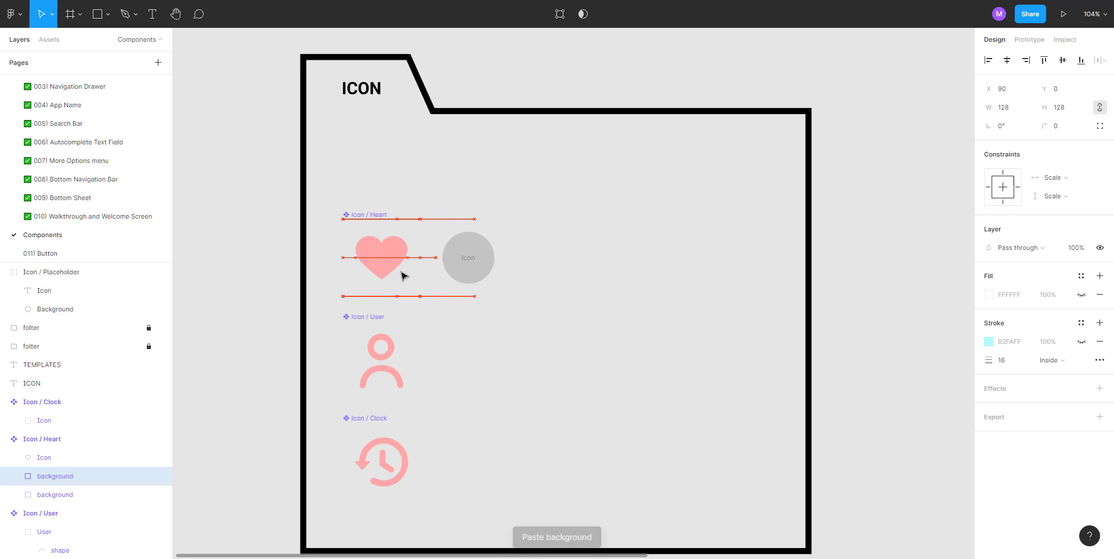
{"action": "key", "text": "shift+Right"}
{"action": "key", "text": "shift+Right"}
{"action": "key", "text": "shift+Right"}
{"action": "key", "text": "shift+Right"}
{"action": "key", "text": "shift+Right"}
{"action": "key", "text": "shift+Right"}
{"action": "key", "text": "shift+Right"}
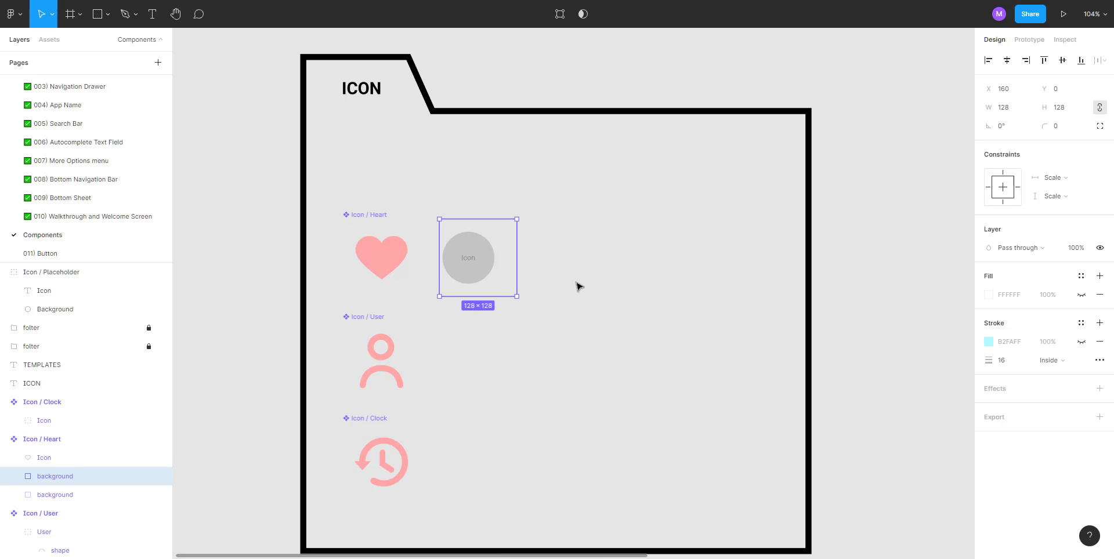
Step: Undo the duplication and move of the Icon / Heart component's background square
{"action": "left_click", "coordinate": [577, 285]}
{"action": "left_click_drag", "start_coordinate": [538, 310], "coordinate": [479, 231]}
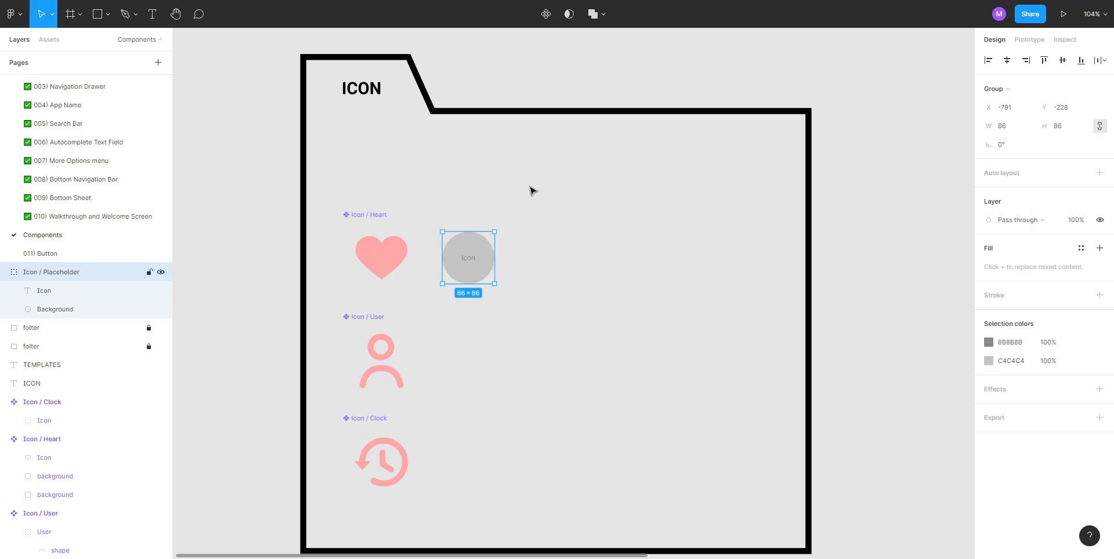
{"action": "left_click_drag", "start_coordinate": [529, 186], "coordinate": [409, 307]}
{"action": "key", "text": "ctrl+z"}
{"action": "key", "text": "ctrl+z"}
{"action": "key", "text": "ctrl+z"}
{"action": "key", "text": "ctrl+z"}
{"action": "key", "text": "ctrl+z"}
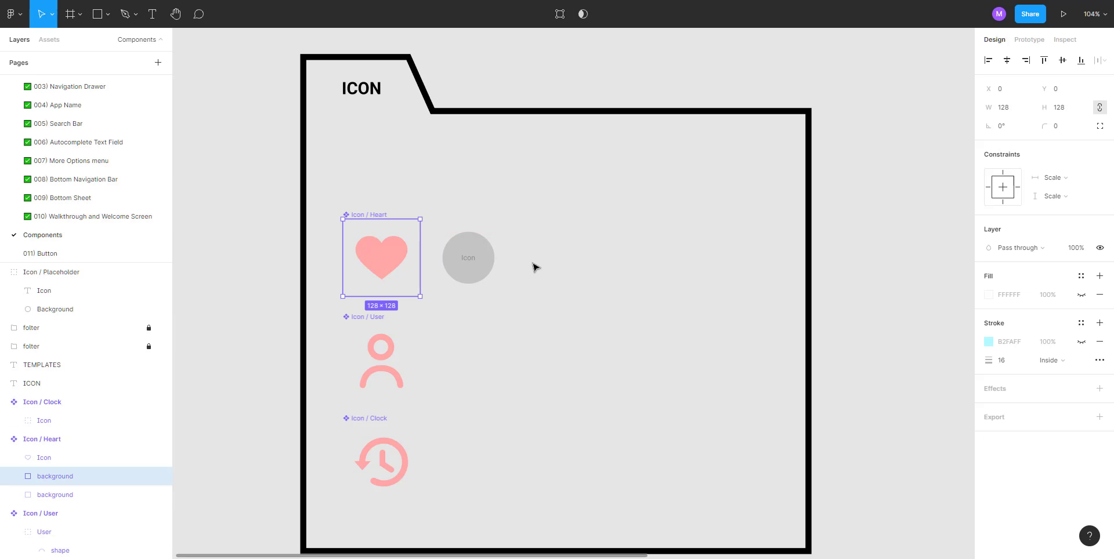
{"action": "left_click", "coordinate": [533, 272]}
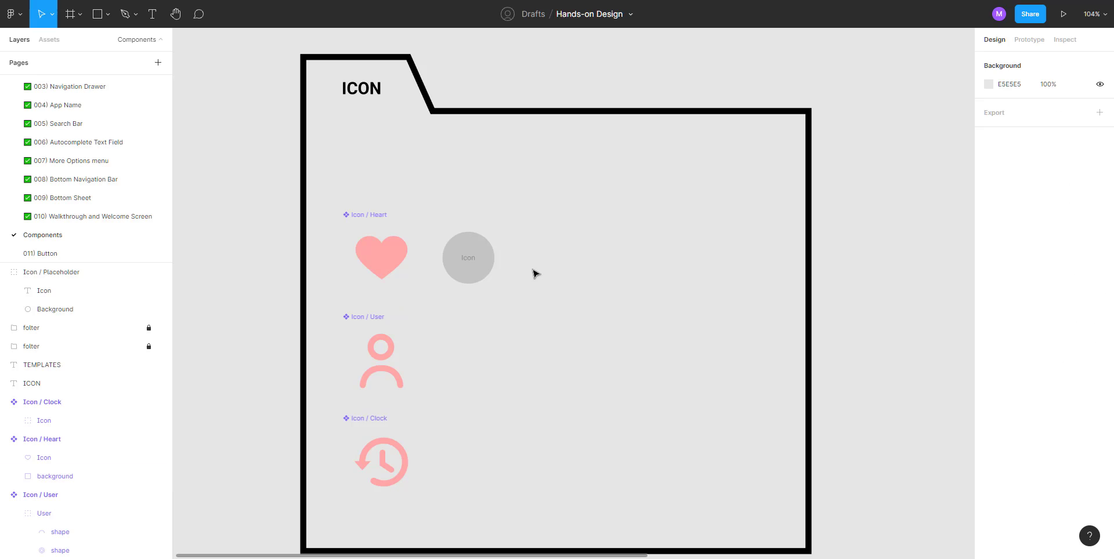
Step: Paste the copied background square into the Icon / Placeholder group and make its B2FAFF stroke and FFFFFF fill visible
{"action": "left_click", "coordinate": [457, 273]}
{"action": "key", "text": "ctrl+v"}
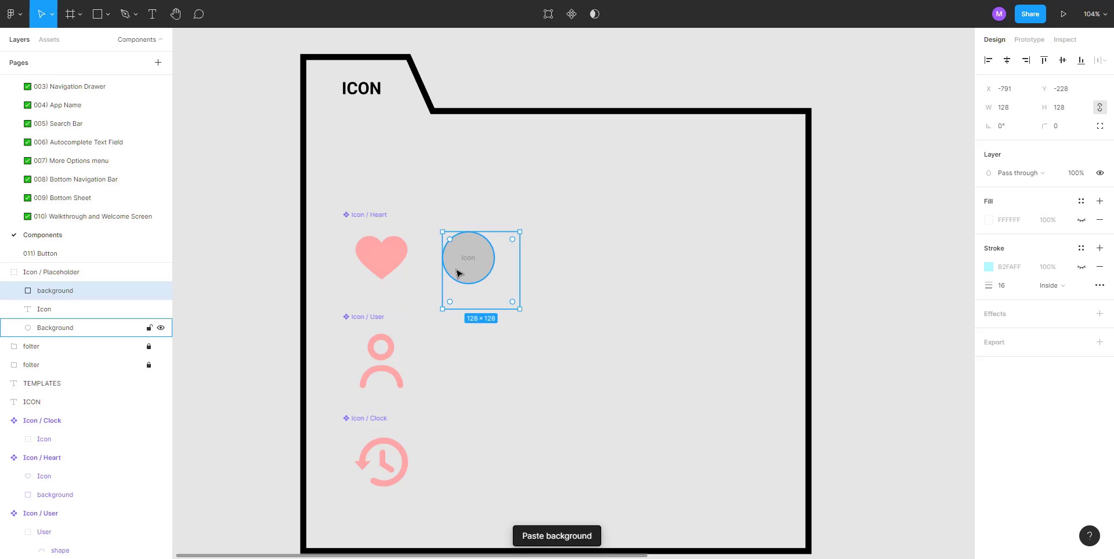
{"action": "left_click", "coordinate": [1081, 267]}
{"action": "left_click", "coordinate": [1081, 220]}
Step: Move the Icon / Placeholder group level with the Icon / Heart component, at X -805, Y -249
{"action": "left_click", "coordinate": [530, 242]}
{"action": "left_click_drag", "start_coordinate": [481, 268], "coordinate": [583, 257]}
{"action": "left_click", "coordinate": [570, 239]}
{"action": "key", "text": "ctrl+z"}
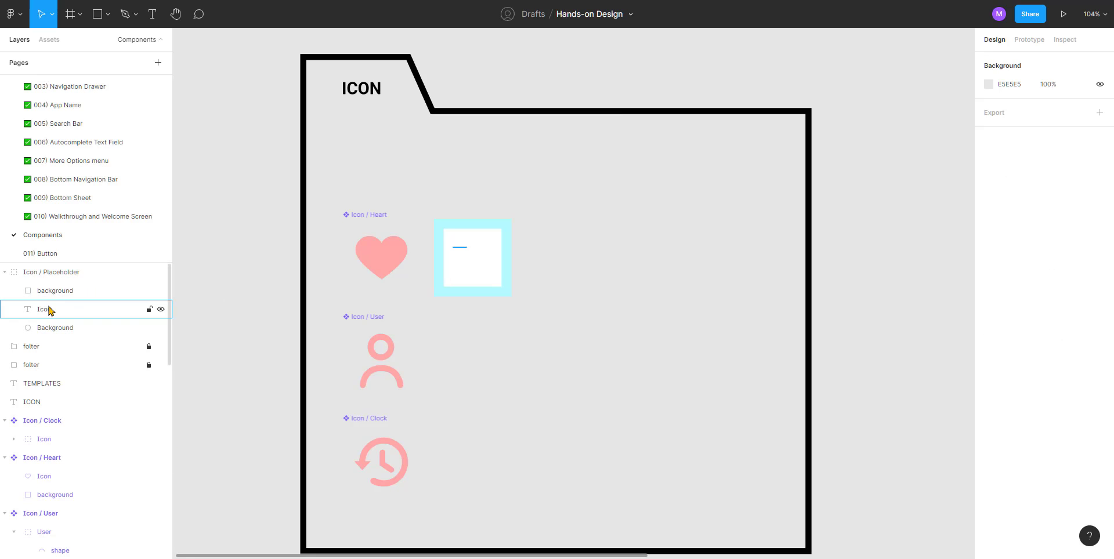
Step: Send the background square to the back of the Icon / Placeholder group, behind the ellipse and text
{"action": "left_click", "coordinate": [80, 273]}
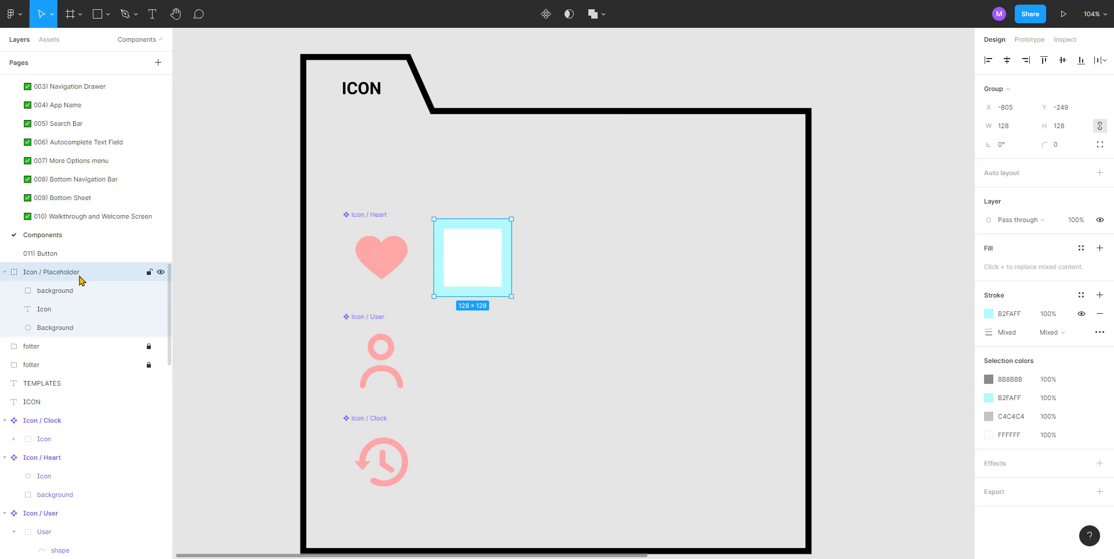
{"action": "left_click", "coordinate": [57, 295]}
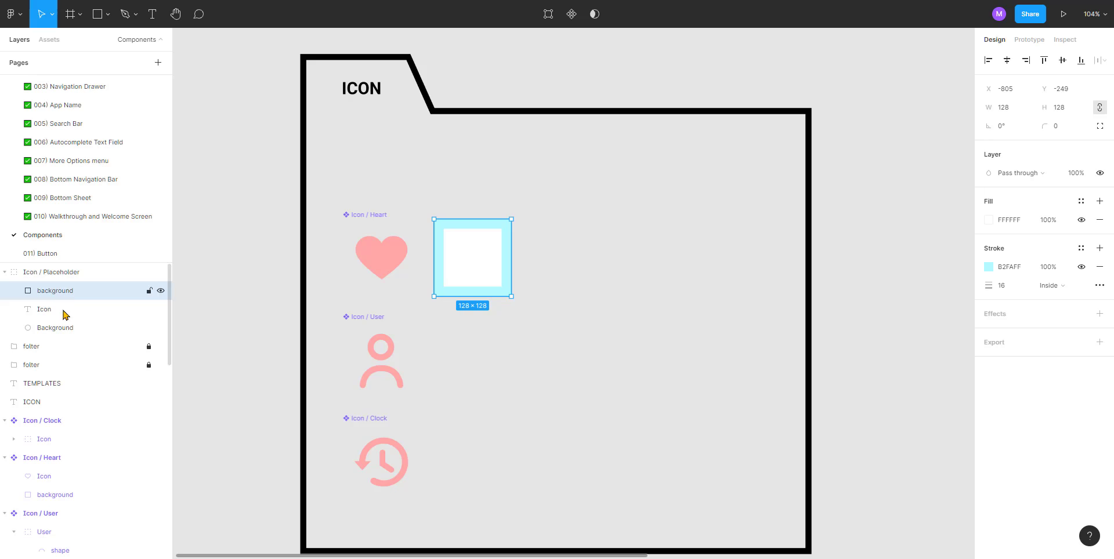
{"action": "key", "text": "ctrl+shift+bracketleft"}
Step: Rename the grey ellipse in the Icon / Placeholder group as Shape
{"action": "left_click", "coordinate": [69, 311]}
{"action": "double_click", "coordinate": [69, 311]}
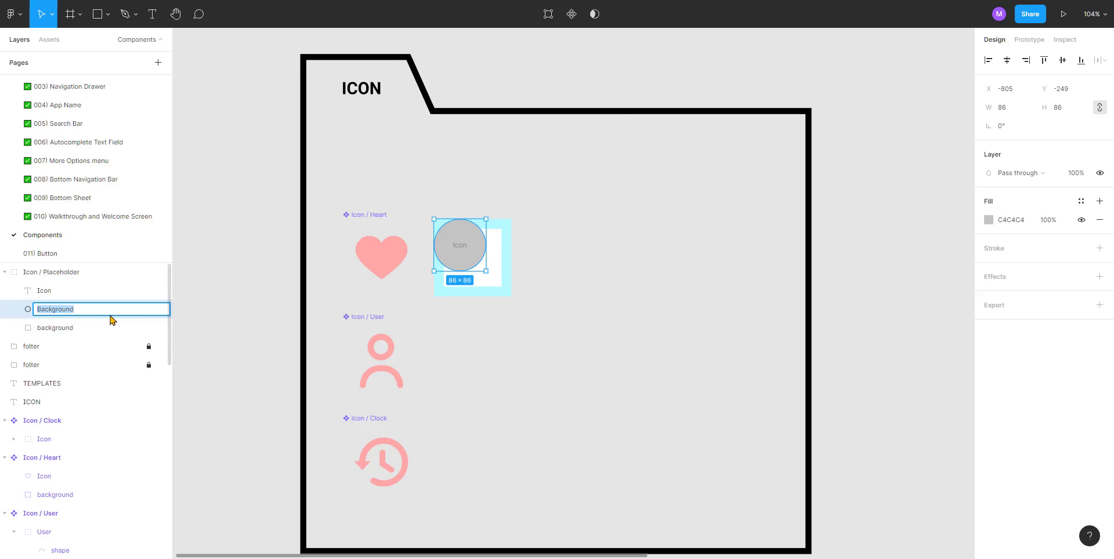
{"action": "type", "text": "sh"}
{"action": "type", "text": "ape"}
{"action": "key", "text": "Return"}
{"action": "left_click", "coordinate": [641, 201]}
Step: Group the Icon text with the Shape ellipse inside Icon / Placeholder and name the new group Icon
{"action": "left_click", "coordinate": [463, 246]}
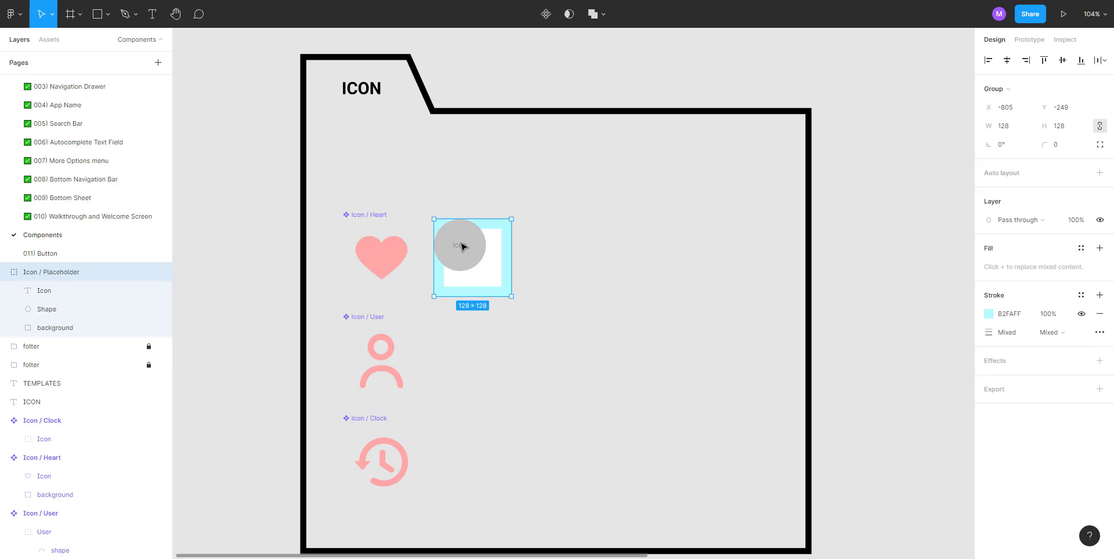
{"action": "double_click", "coordinate": [463, 246]}
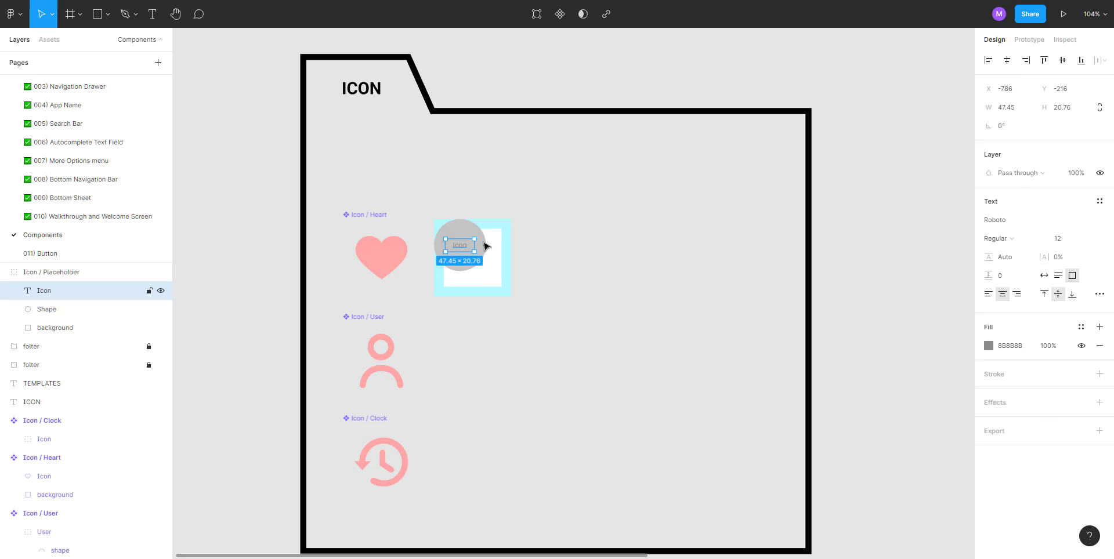
{"action": "left_click", "coordinate": [56, 310], "text": "shift"}
{"action": "key", "text": "ctrl+g"}
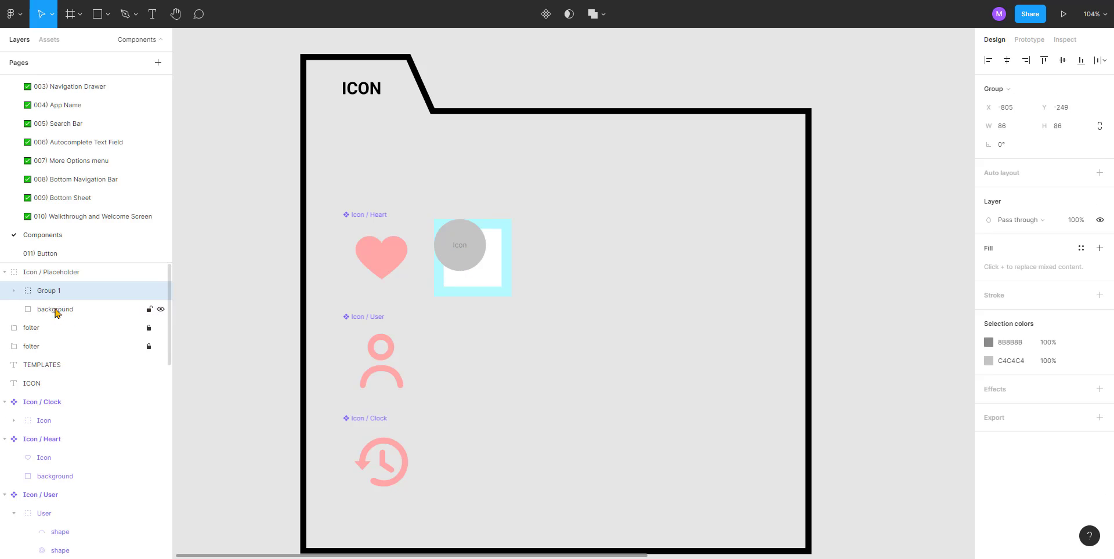
{"action": "double_click", "coordinate": [47, 292]}
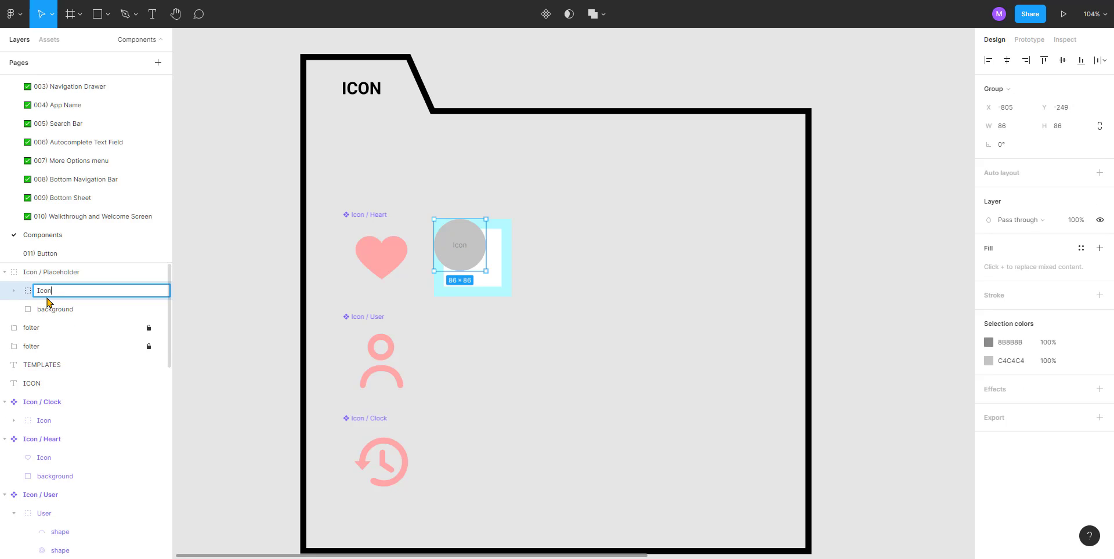
{"action": "key", "text": "Return"}
Step: Align the Icon group and the background square on their horizontal and vertical centres
{"action": "left_click", "coordinate": [504, 287], "text": "shift"}
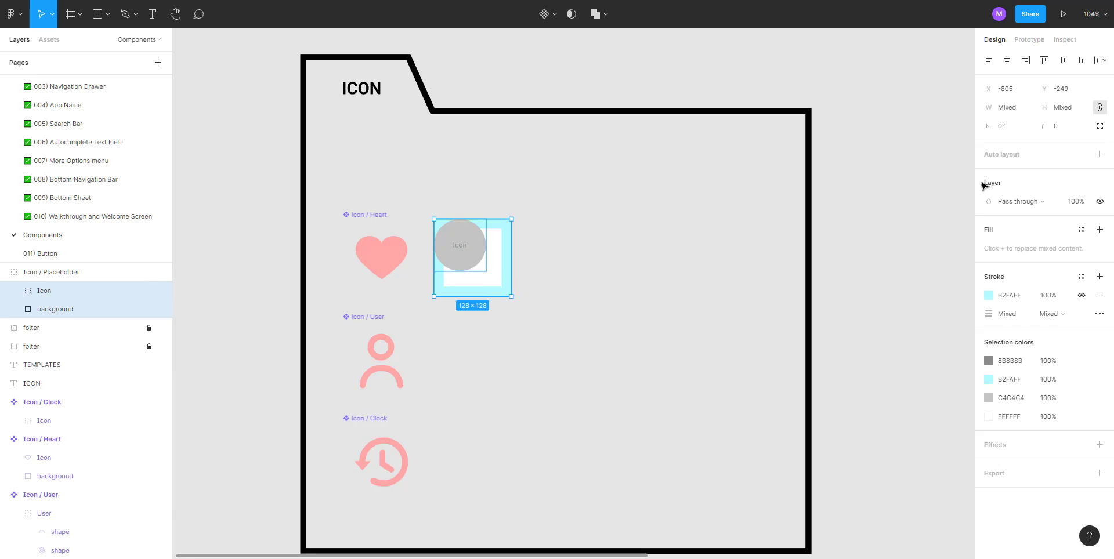
{"action": "left_click", "coordinate": [1007, 60]}
{"action": "left_click", "coordinate": [1062, 60]}
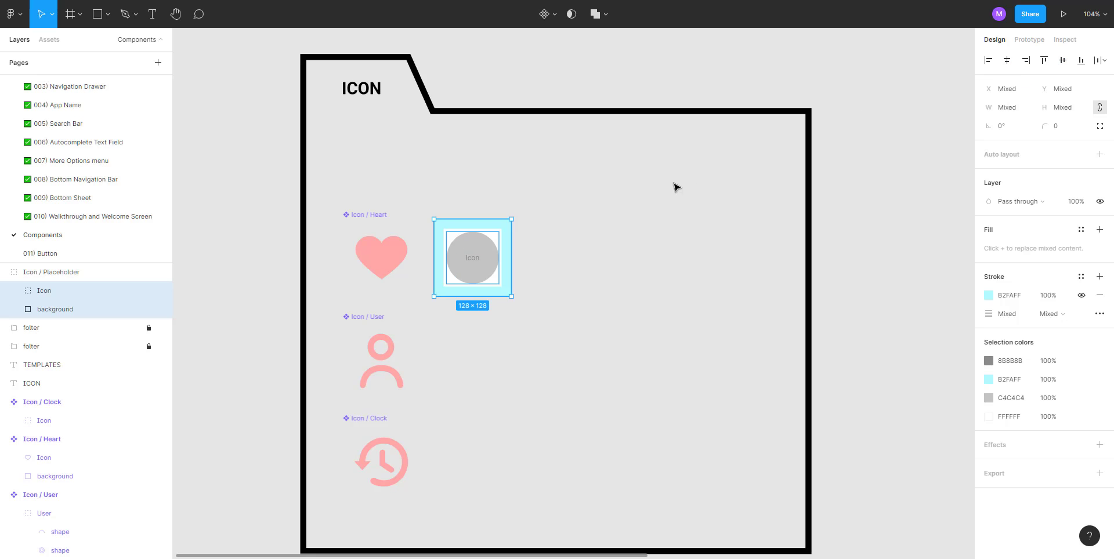
Step: Convert the Icon / Placeholder group into a component
{"action": "left_click", "coordinate": [644, 197]}
{"action": "scroll", "coordinate": [583, 209], "scroll_direction": "left", "scroll_amount": 2}
{"action": "left_click", "coordinate": [540, 232]}
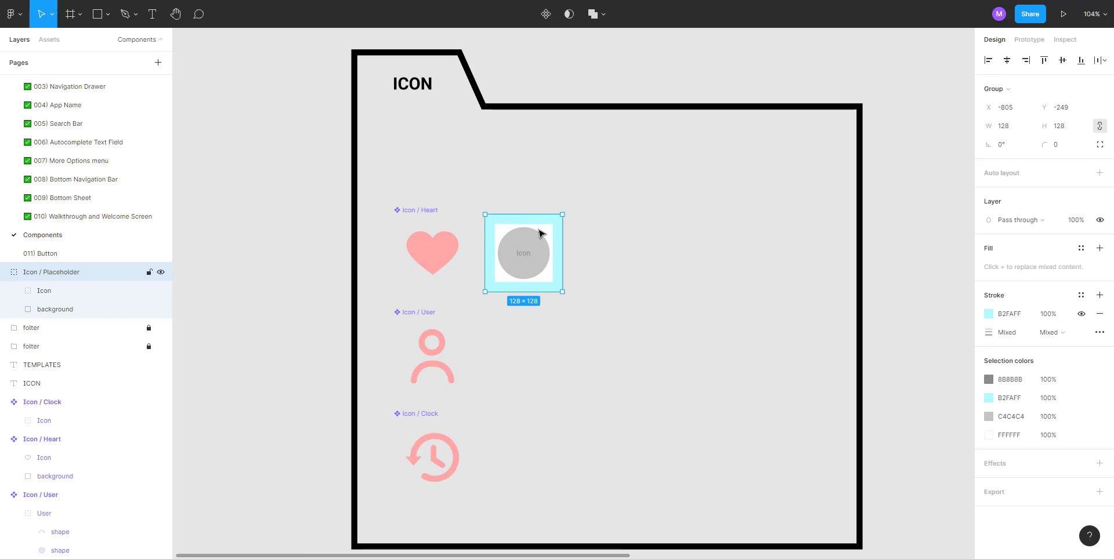
{"action": "left_click", "coordinate": [545, 15]}
Step: Hide the stroke and fill of the background square in the Icon / Placeholder component
{"action": "double_click", "coordinate": [556, 221]}
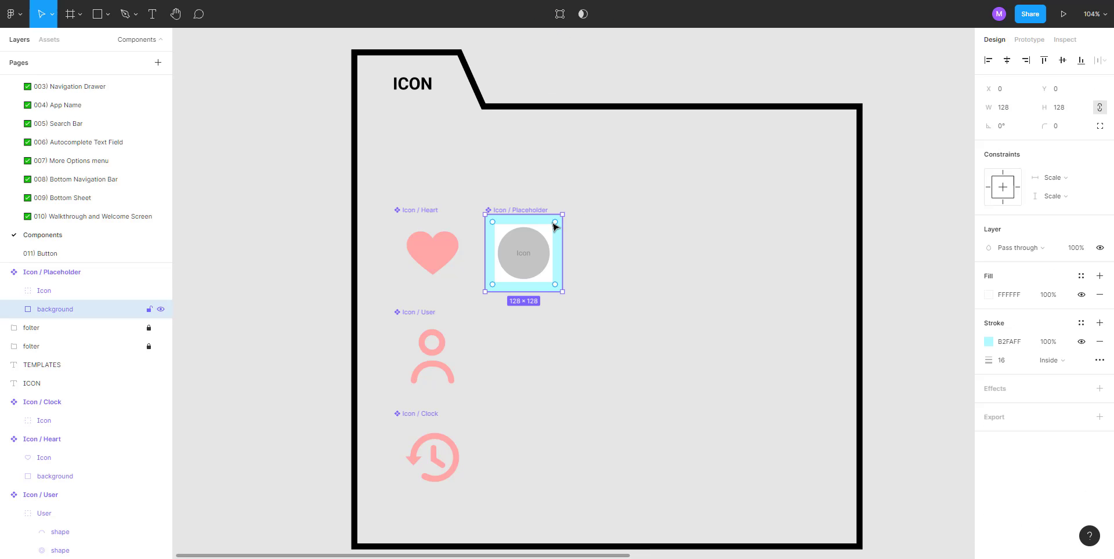
{"action": "left_click", "coordinate": [1081, 341]}
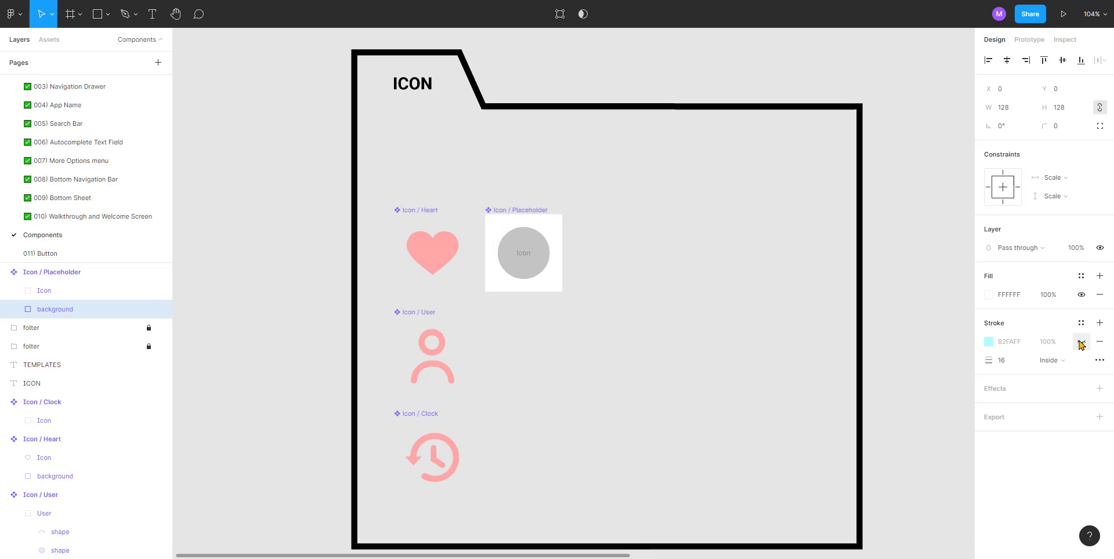
{"action": "left_click", "coordinate": [1081, 295]}
{"action": "left_click", "coordinate": [902, 255]}
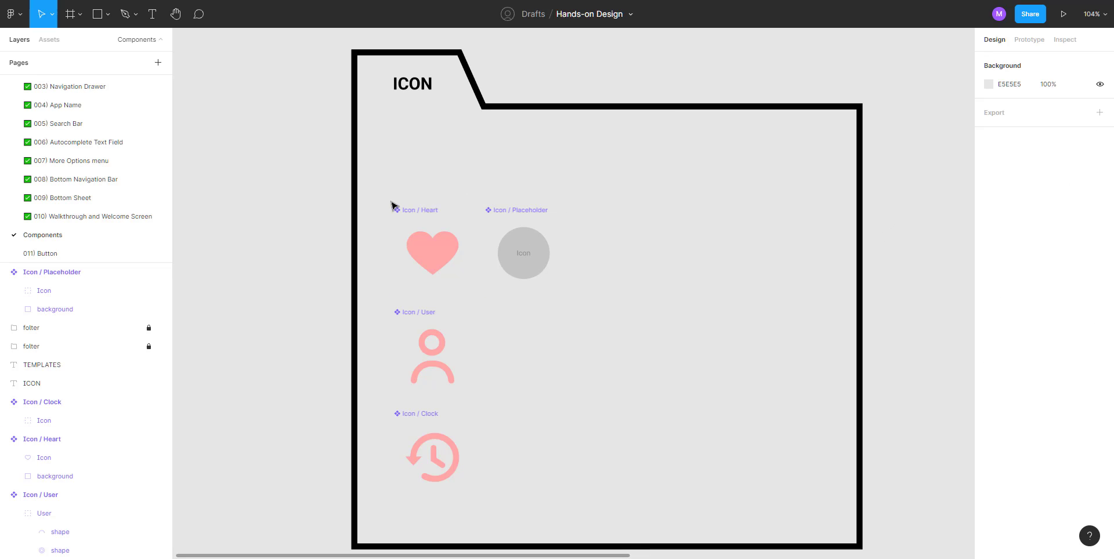
Step: Move Icon / Placeholder to X -945, Y -249 and place the Heart, User and Clock components in a column to its right
{"action": "left_click_drag", "start_coordinate": [386, 231], "coordinate": [576, 452]}
{"action": "left_click_drag", "start_coordinate": [448, 254], "coordinate": [641, 255]}
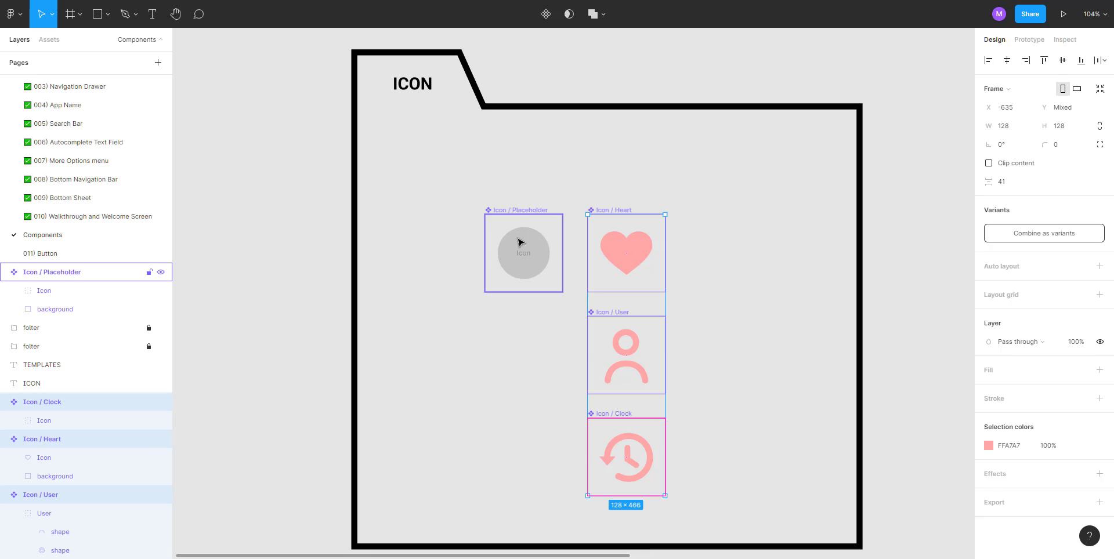
{"action": "left_click_drag", "start_coordinate": [520, 243], "coordinate": [436, 247]}
{"action": "left_click_drag", "start_coordinate": [552, 190], "coordinate": [666, 478]}
{"action": "left_click_drag", "start_coordinate": [650, 383], "coordinate": [591, 385]}
{"action": "left_click", "coordinate": [448, 313]}
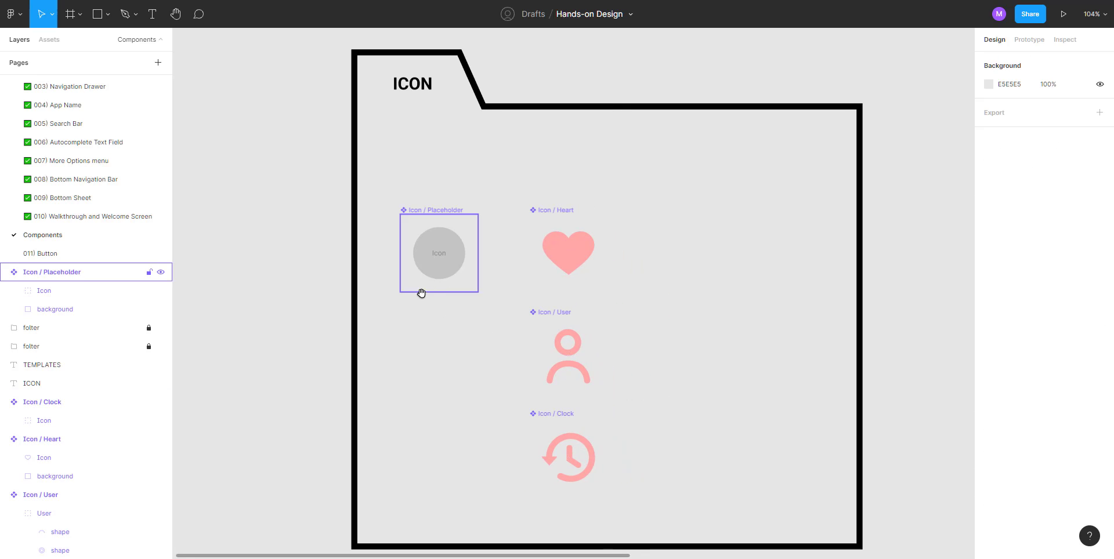
Step: Duplicate the Icon / Placeholder component as an instance outside the ICON folder, at X -1338, Y -261
{"action": "scroll", "coordinate": [589, 279], "scroll_direction": "left", "scroll_amount": 3}
{"action": "scroll", "coordinate": [590, 279], "scroll_direction": "up", "scroll_amount": 1}
{"action": "left_click", "coordinate": [594, 275]}
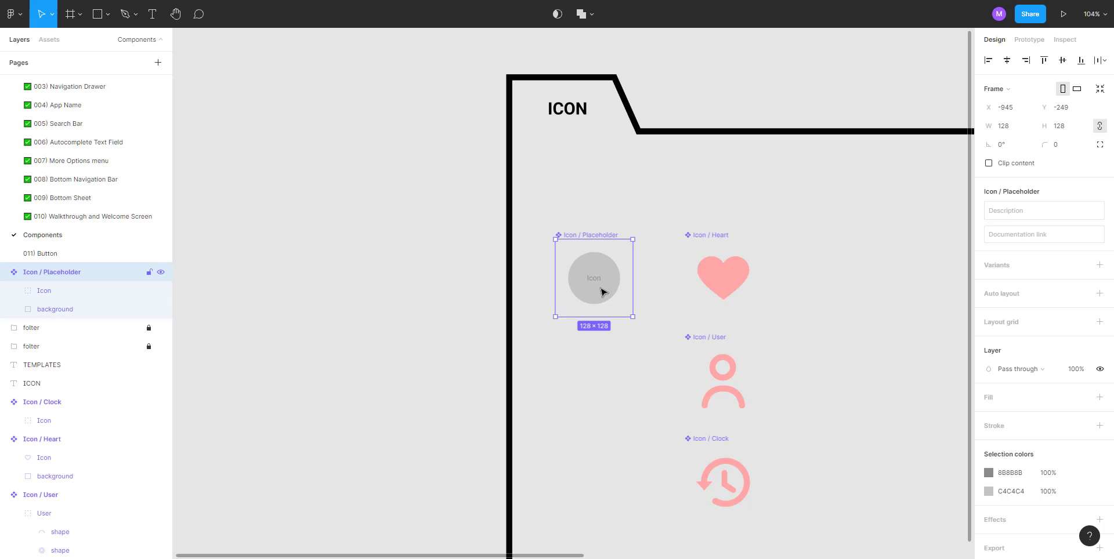
{"action": "left_click_drag", "start_coordinate": [591, 293], "coordinate": [334, 260], "text": "alt"}
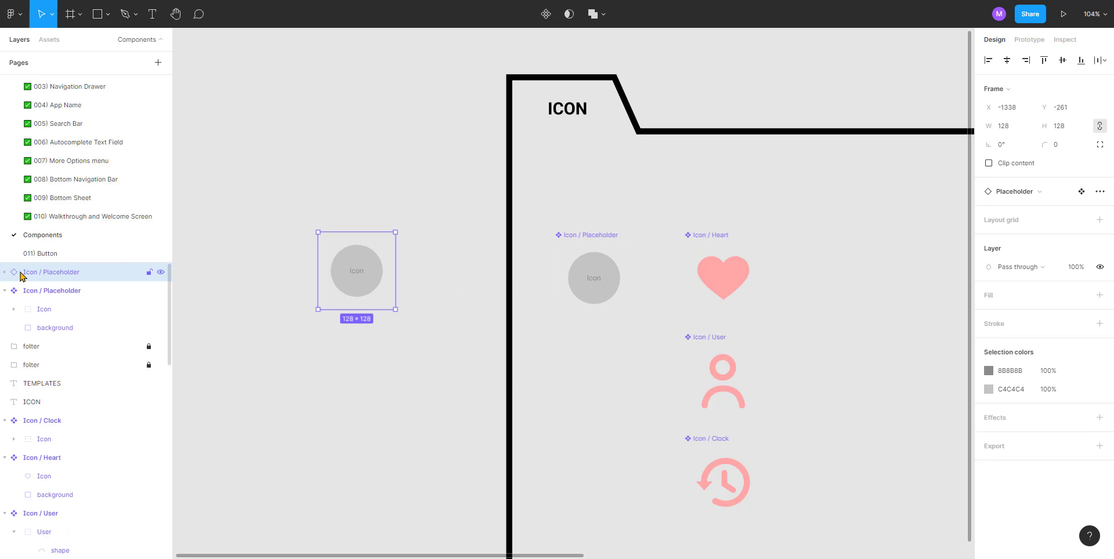
Step: Insert an Icon / Placeholder instance from the local components above the duplicated one, and delete the duplicated instance
{"action": "left_click", "coordinate": [49, 40]}
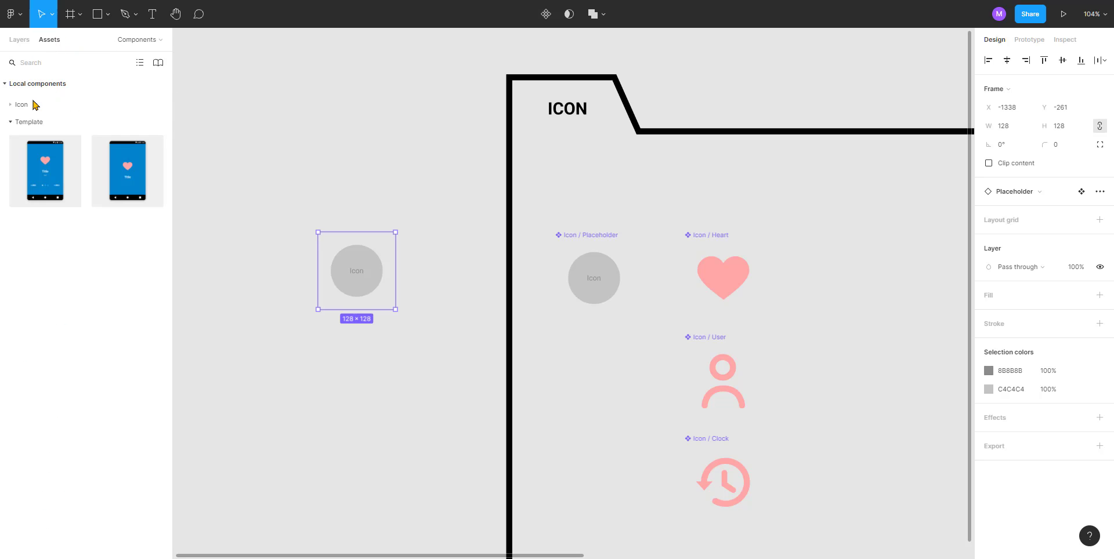
{"action": "left_click", "coordinate": [10, 120]}
{"action": "left_click", "coordinate": [8, 105]}
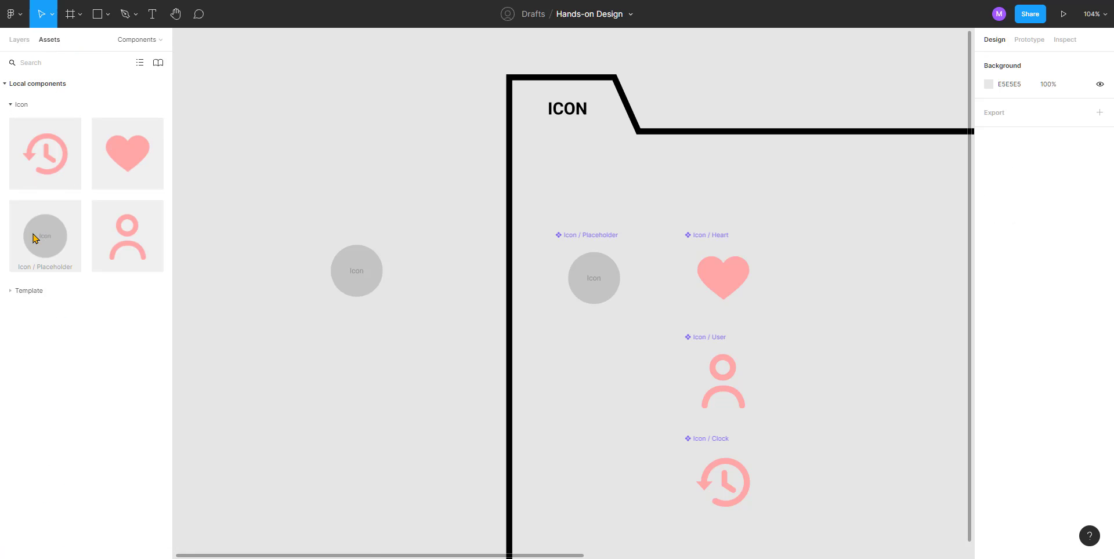
{"action": "left_click_drag", "start_coordinate": [39, 234], "coordinate": [366, 163]}
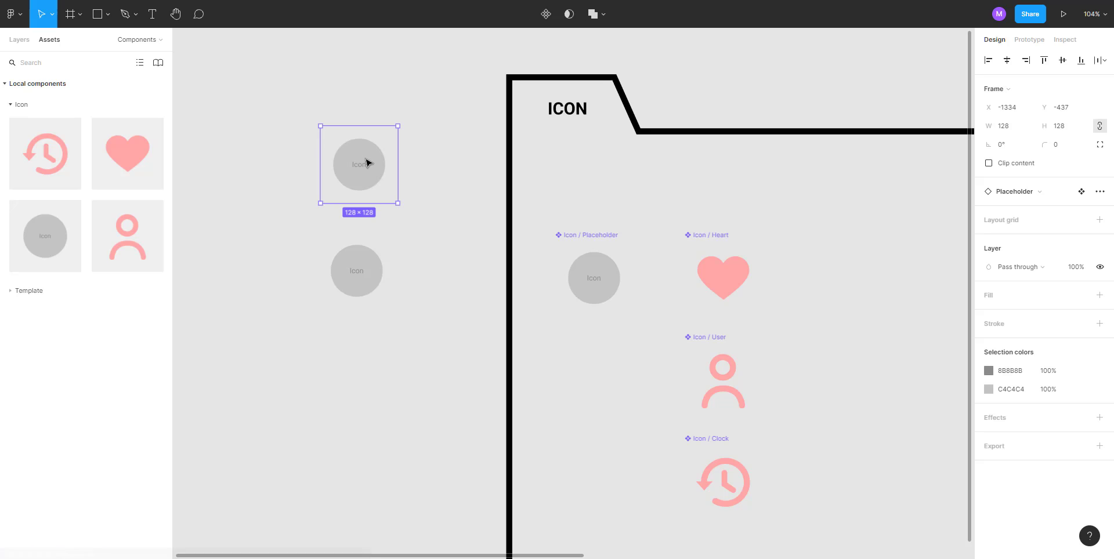
{"action": "left_click", "coordinate": [369, 287]}
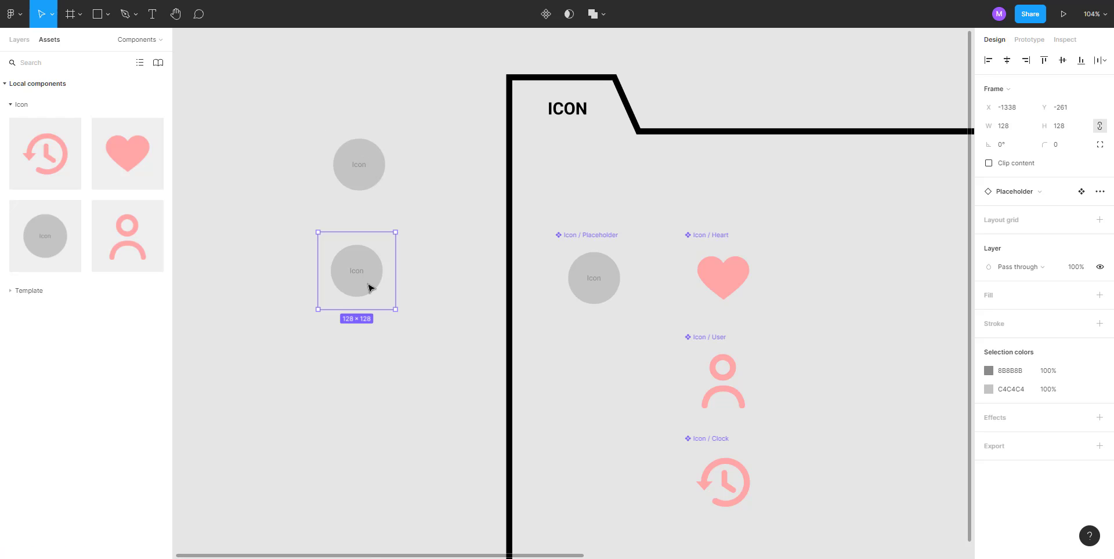
{"action": "key", "text": "Delete"}
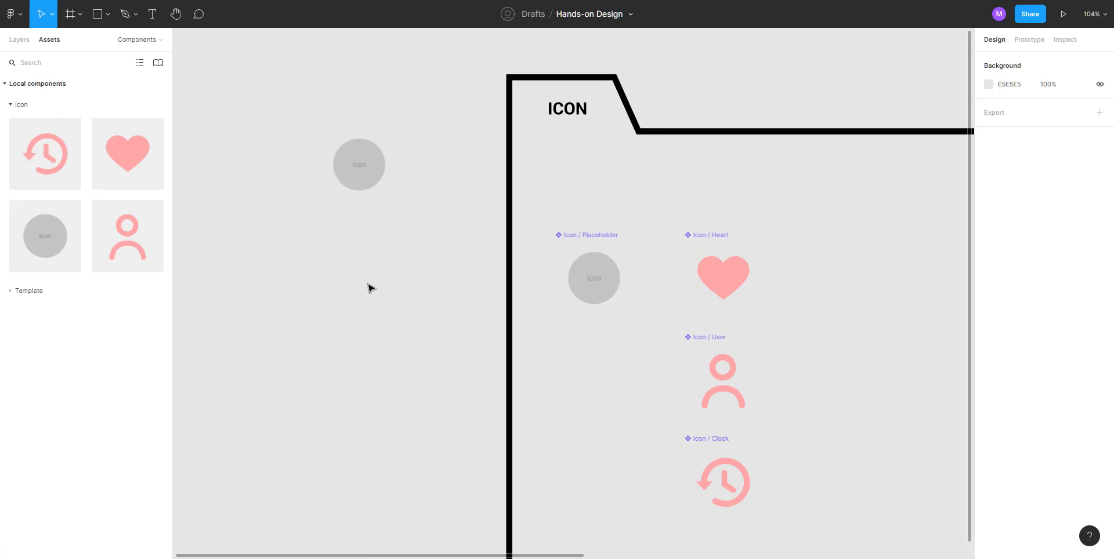
Step: Move the Icon / Placeholder instance between the ICON and TEMPLATES folders, at X -137, Y -294
{"action": "left_click", "coordinate": [20, 41]}
{"action": "scroll", "coordinate": [295, 239], "scroll_direction": "down", "scroll_amount": 3, "text": "ctrl"}
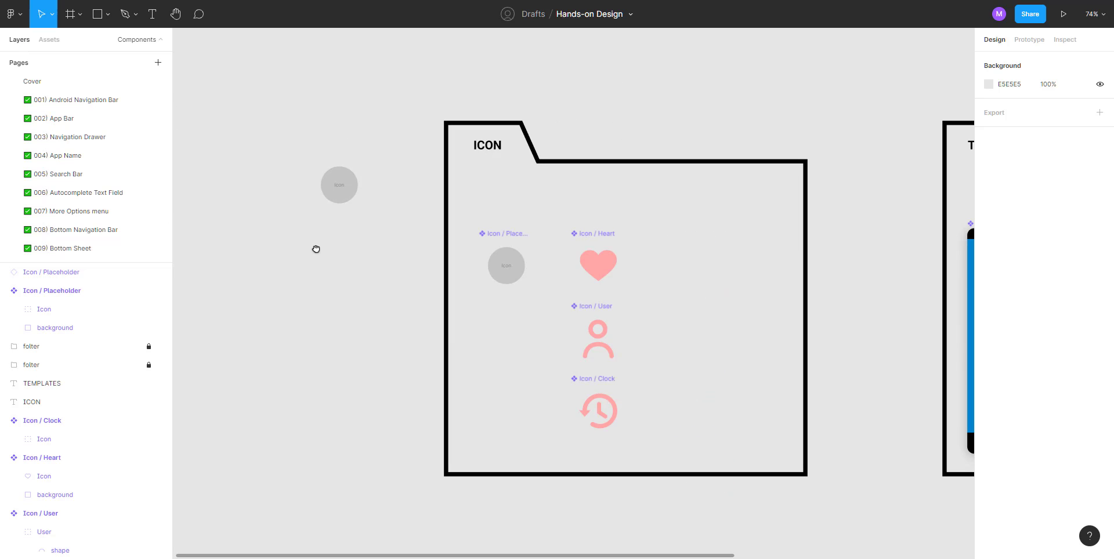
{"action": "scroll", "coordinate": [316, 248], "scroll_direction": "right", "scroll_amount": 3}
{"action": "left_click", "coordinate": [241, 186]}
{"action": "left_click_drag", "start_coordinate": [241, 186], "coordinate": [758, 249]}
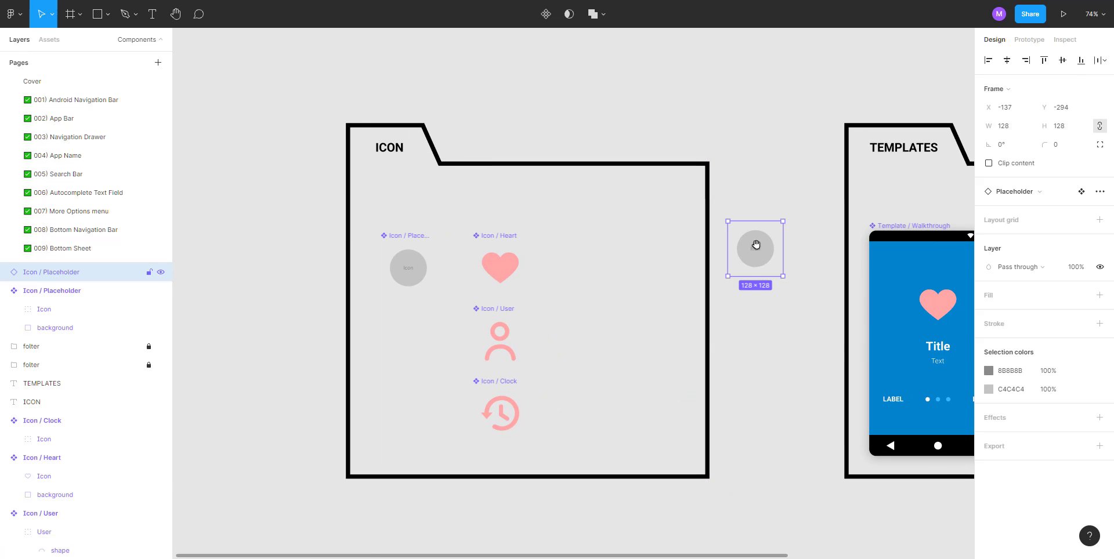
Step: Inspect the Icon / Heart instance used in the Template / Walkthrough component
{"action": "scroll", "coordinate": [447, 270], "scroll_direction": "right", "scroll_amount": 5}
{"action": "scroll", "coordinate": [454, 271], "scroll_direction": "up", "scroll_amount": 2, "text": "ctrl"}
{"action": "scroll", "coordinate": [454, 272], "scroll_direction": "up", "scroll_amount": 2, "text": "ctrl"}
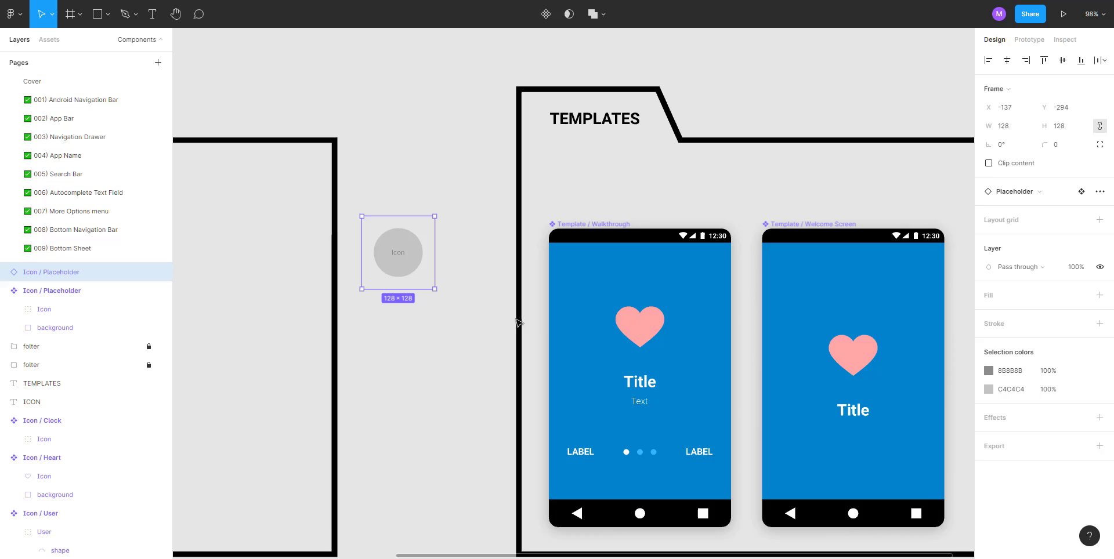
{"action": "left_click", "coordinate": [642, 336]}
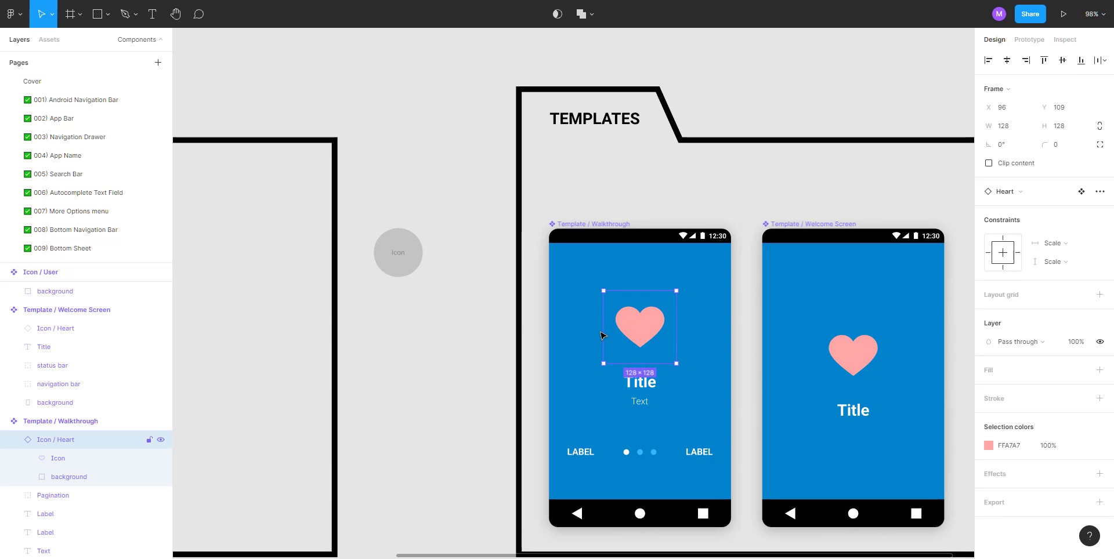
{"action": "scroll", "coordinate": [430, 298], "scroll_direction": "down", "scroll_amount": 3, "text": "ctrl"}
{"action": "left_click", "coordinate": [425, 308]}
{"action": "scroll", "coordinate": [545, 343], "scroll_direction": "left", "scroll_amount": 5}
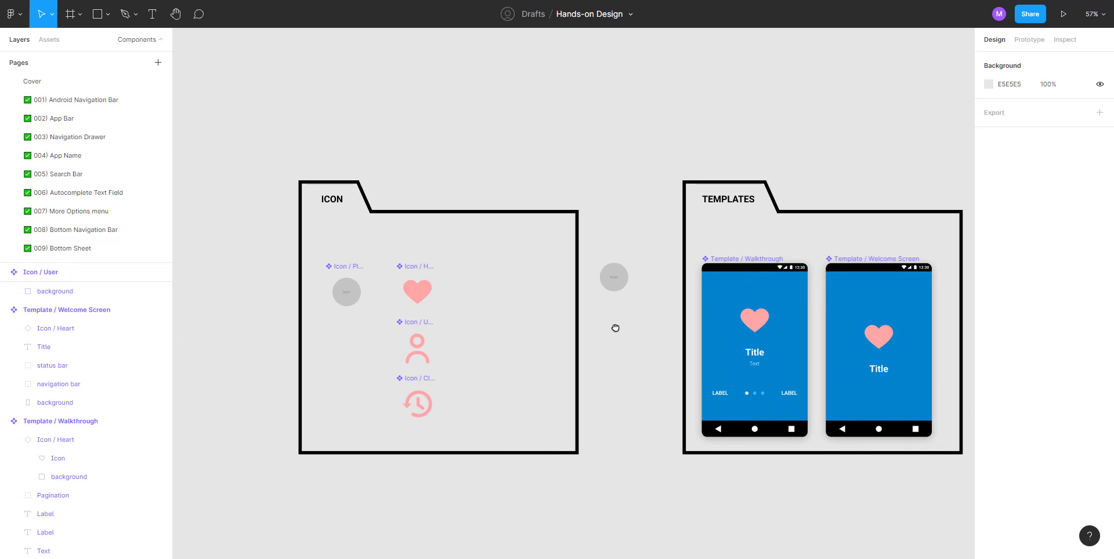
Step: Move the Icon / Placeholder instance closer to the Template / Walkthrough component, at X -36, Y -147
{"action": "left_click_drag", "start_coordinate": [626, 285], "coordinate": [609, 340]}
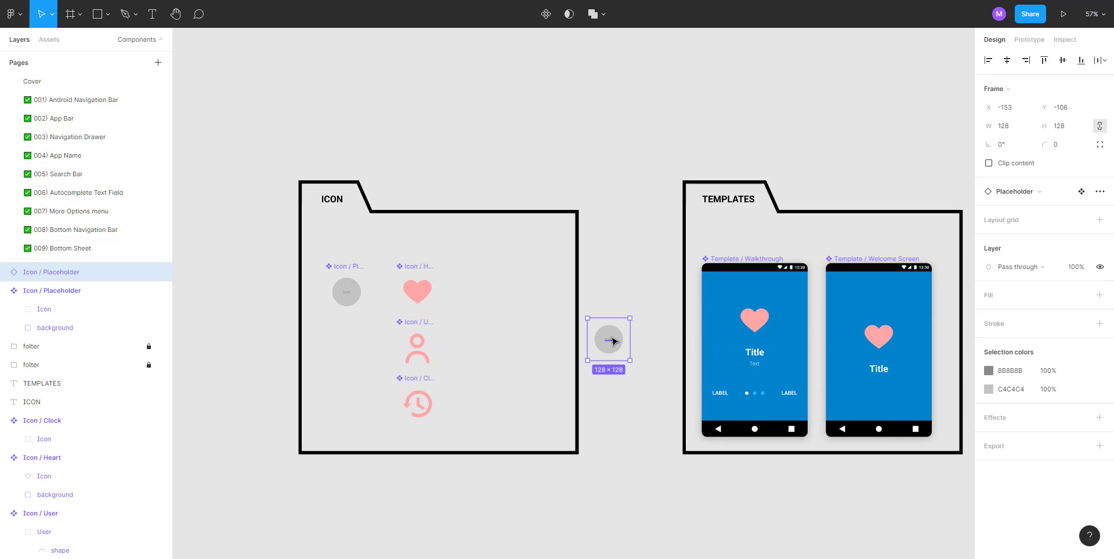
{"action": "scroll", "coordinate": [618, 341], "scroll_direction": "up", "scroll_amount": 2, "text": "ctrl"}
{"action": "left_click_drag", "start_coordinate": [579, 389], "coordinate": [694, 348]}
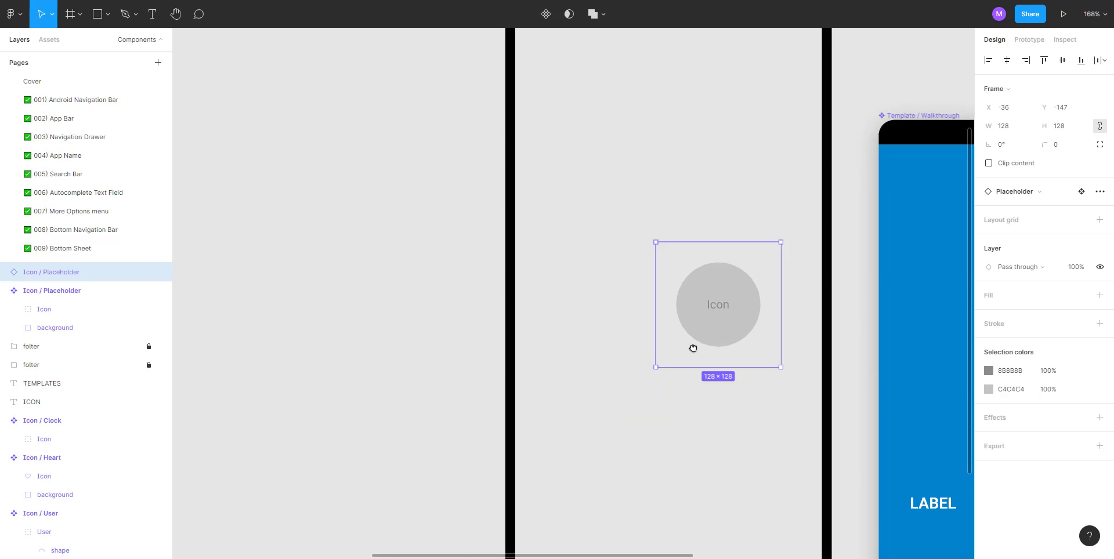
Step: Swap the heart icon instance in the Template / Walkthrough component for the local Icon / Placeholder component
{"action": "scroll", "coordinate": [583, 309], "scroll_direction": "right", "scroll_amount": 6}
{"action": "left_click", "coordinate": [699, 279], "text": "ctrl"}
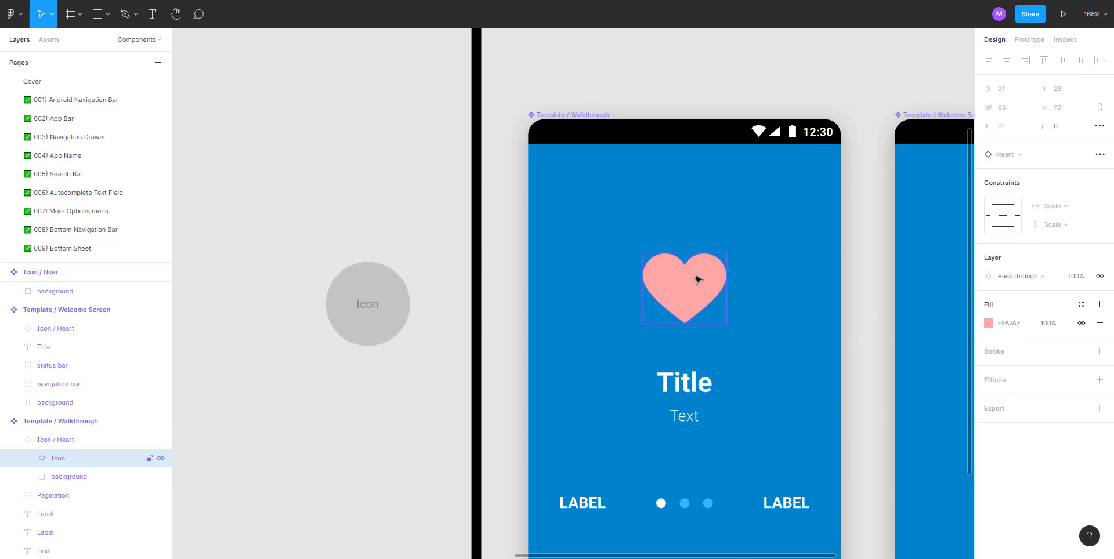
{"action": "left_click", "coordinate": [364, 298]}
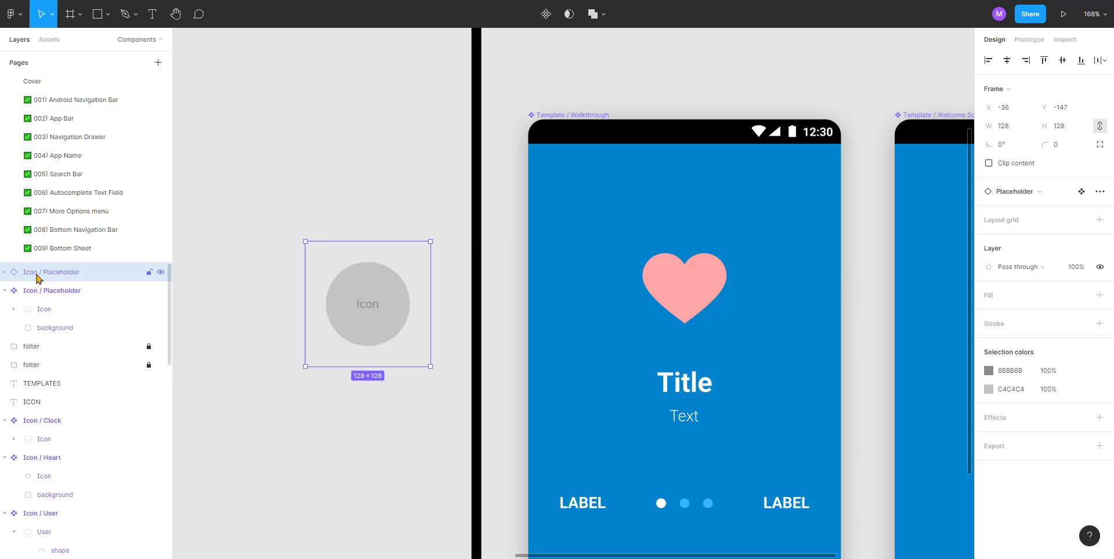
{"action": "left_click", "coordinate": [691, 283]}
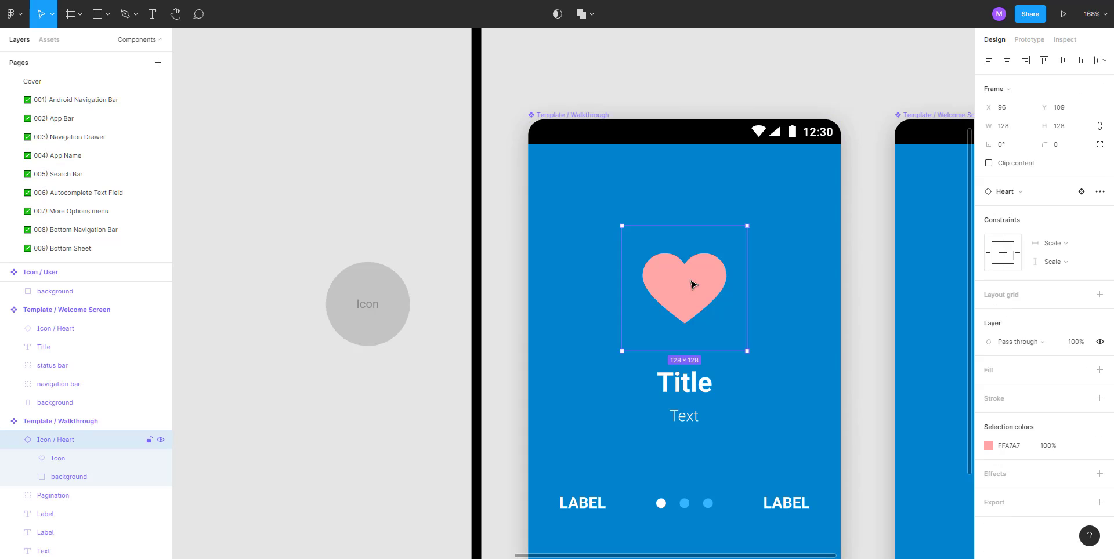
{"action": "left_click", "coordinate": [1026, 194]}
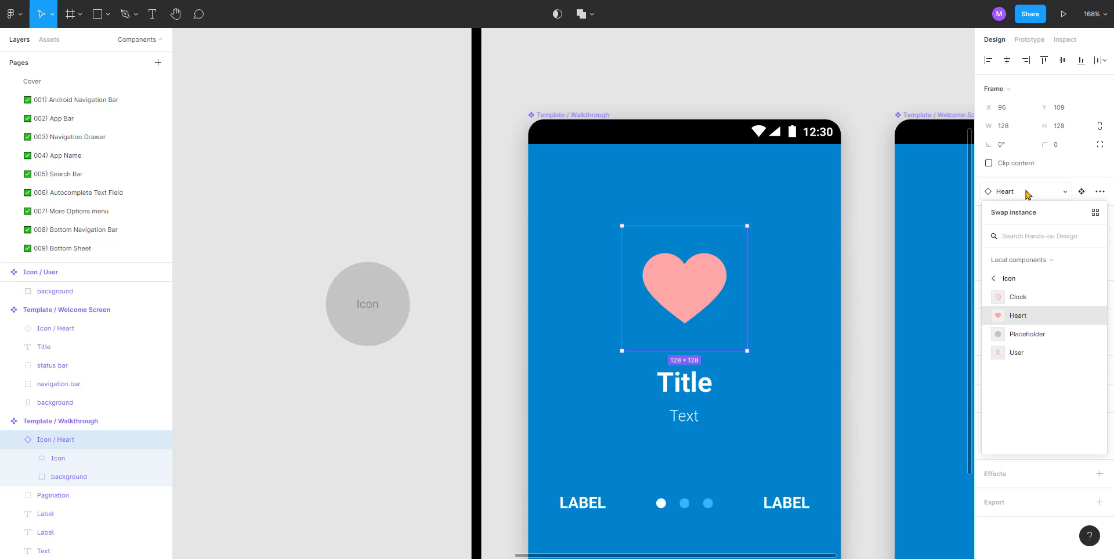
{"action": "left_click", "coordinate": [1034, 335]}
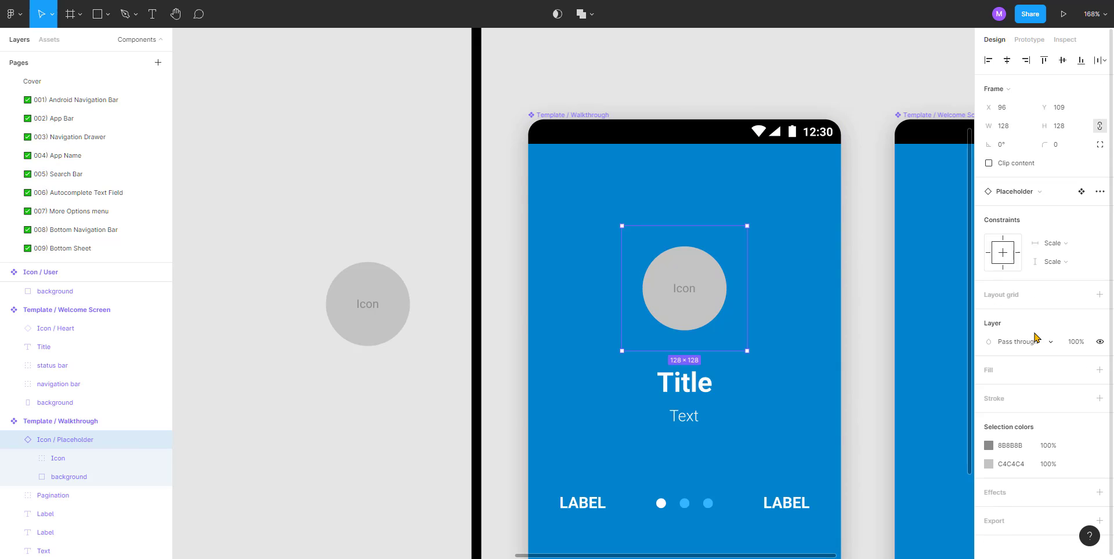
Step: Swap the heart icon instance in the Template / Welcome Screen component for the local Icon / Placeholder component
{"action": "left_click", "coordinate": [350, 136]}
{"action": "scroll", "coordinate": [349, 136], "scroll_direction": "down", "scroll_amount": 5}
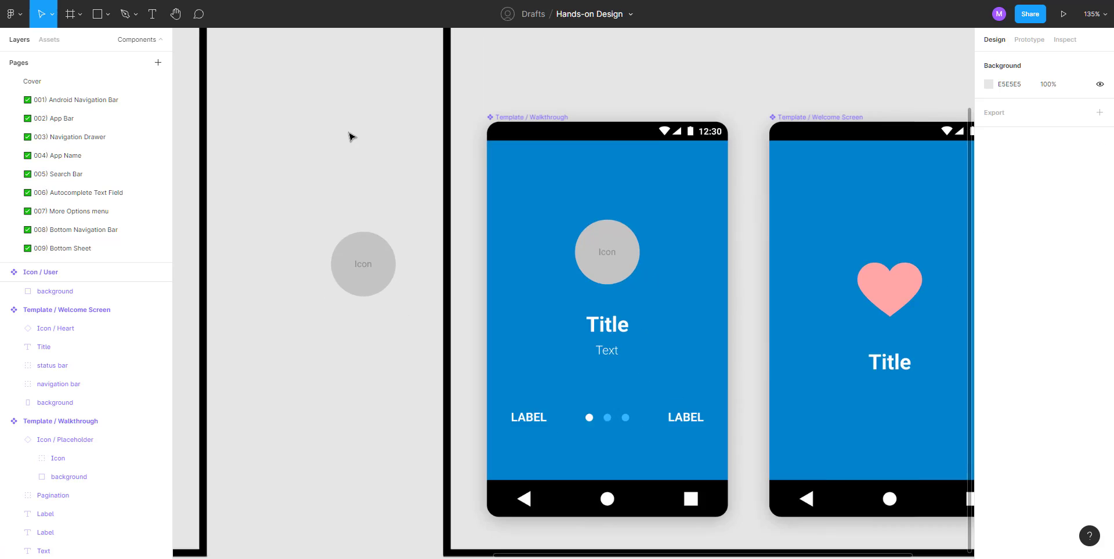
{"action": "left_click", "coordinate": [676, 226]}
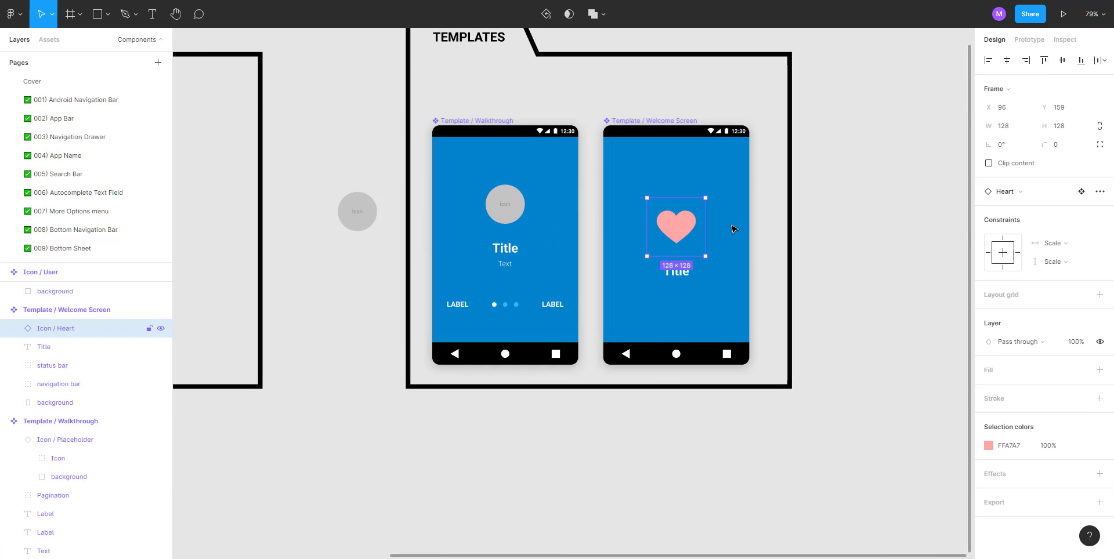
{"action": "left_click", "coordinate": [1015, 196]}
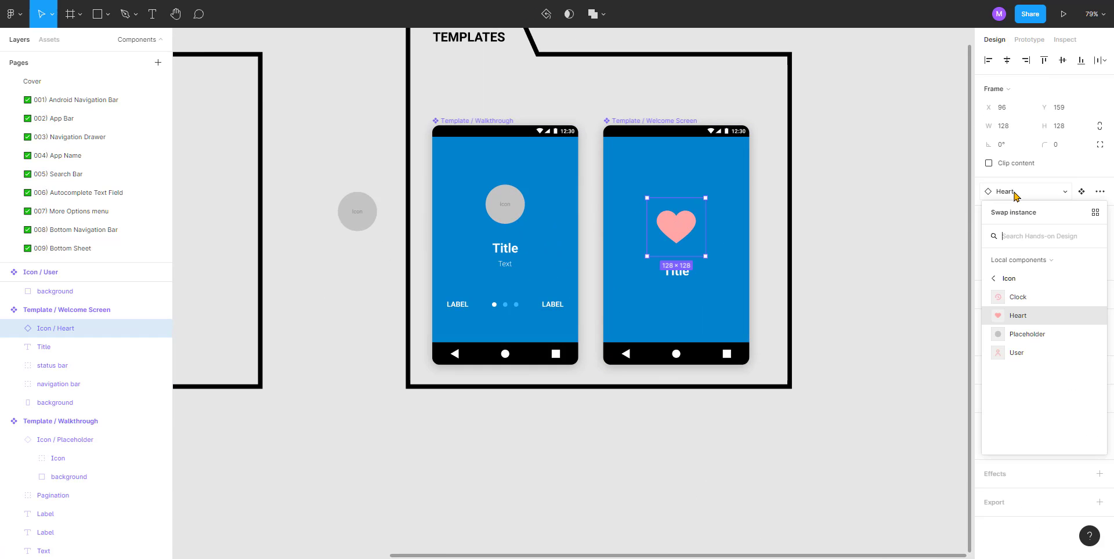
{"action": "left_click", "coordinate": [1034, 336]}
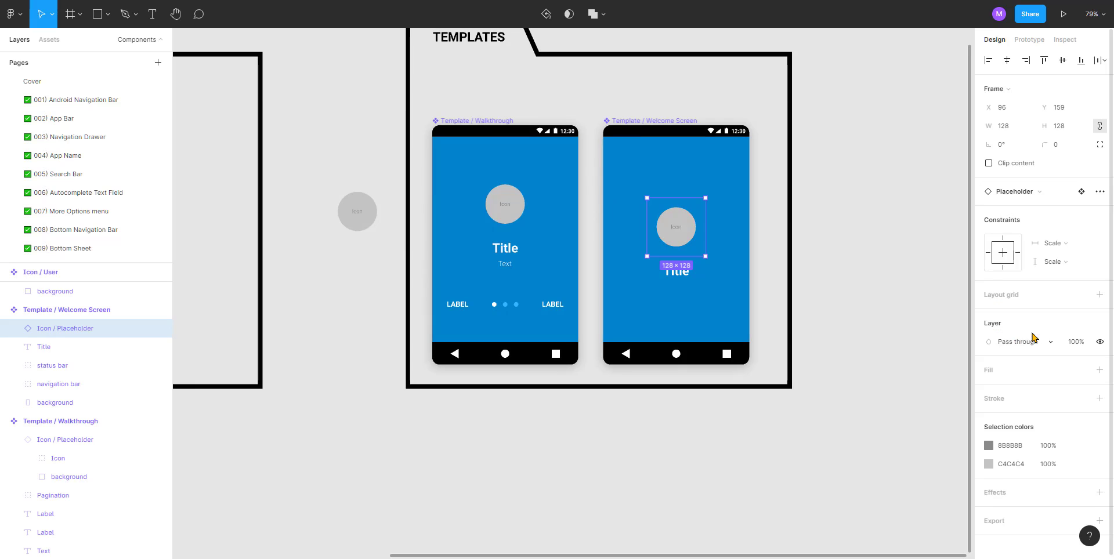
Step: Delete the loose Icon / Placeholder instance between the ICON and TEMPLATES folders
{"action": "left_click", "coordinate": [340, 135]}
{"action": "scroll", "coordinate": [343, 139], "scroll_direction": "left", "scroll_amount": 4}
{"action": "scroll", "coordinate": [343, 139], "scroll_direction": "up", "scroll_amount": 1}
{"action": "left_click", "coordinate": [592, 273]}
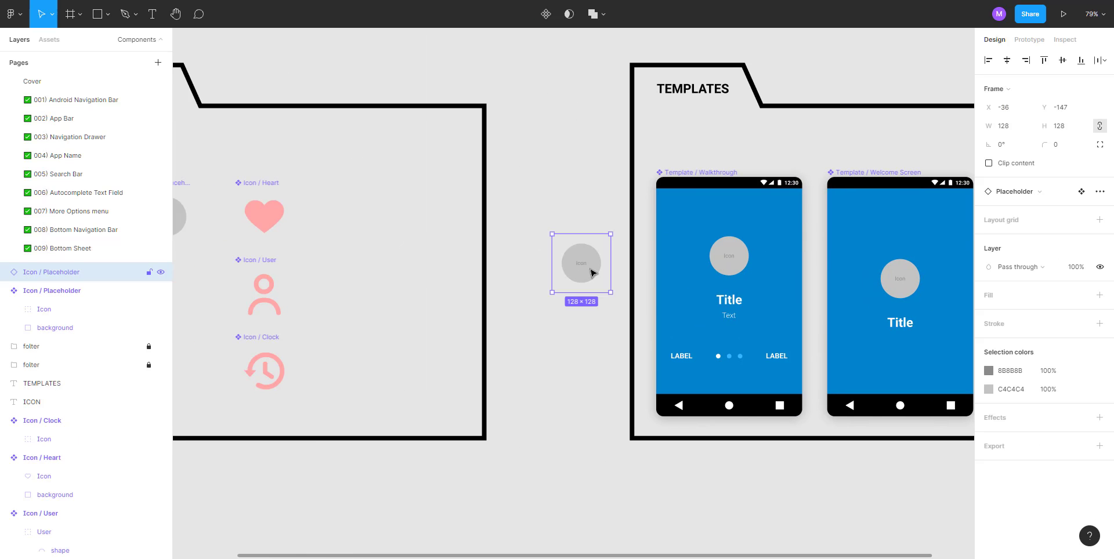
{"action": "key", "text": "Delete"}
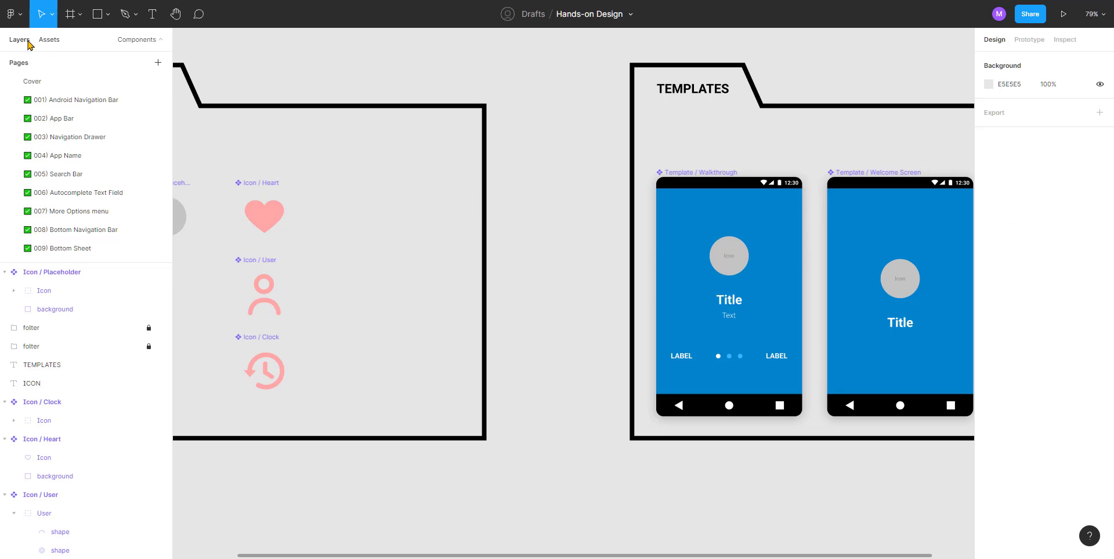
Step: Open the page 010) Walkthrough and Welcome Screen and check the template mockup in its TEMPLATES section
{"action": "scroll", "coordinate": [70, 220], "scroll_direction": "down", "scroll_amount": 2}
{"action": "left_click", "coordinate": [99, 221]}
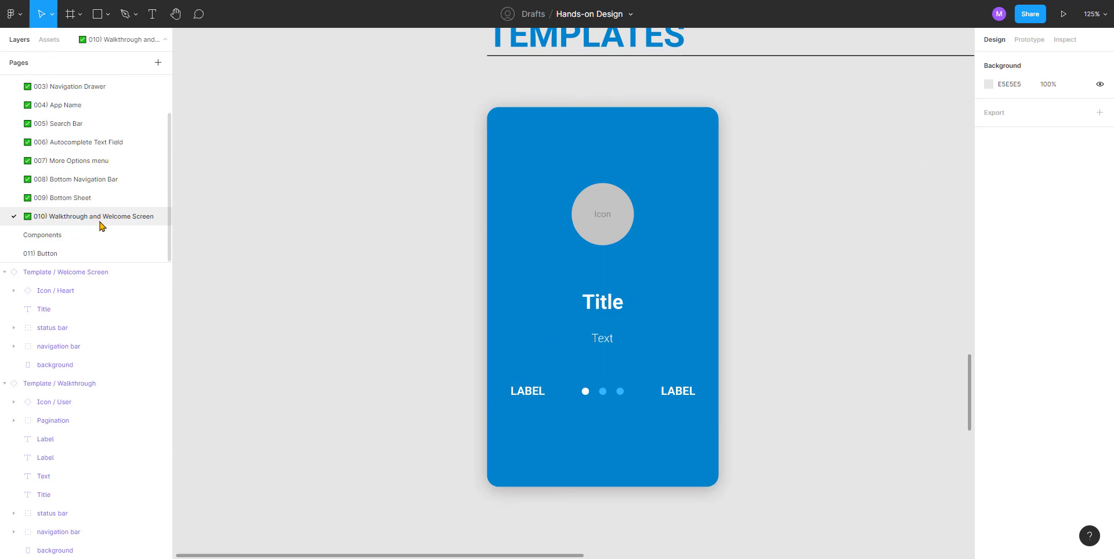
{"action": "scroll", "coordinate": [406, 208], "scroll_direction": "down", "scroll_amount": 2}
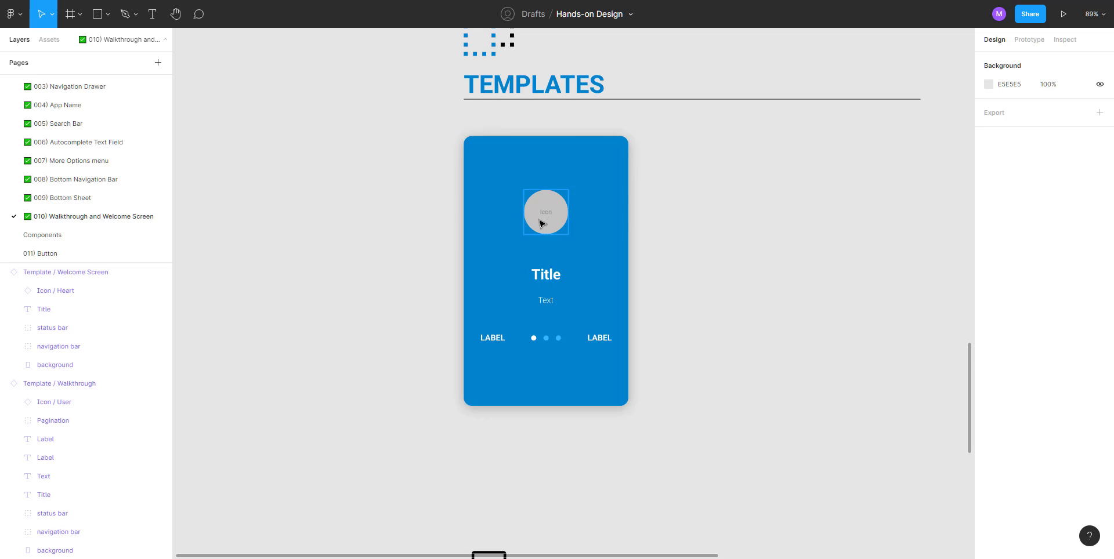
{"action": "left_click", "coordinate": [542, 223]}
{"action": "left_click", "coordinate": [410, 224]}
{"action": "left_click_drag", "start_coordinate": [371, 230], "coordinate": [306, 226]}
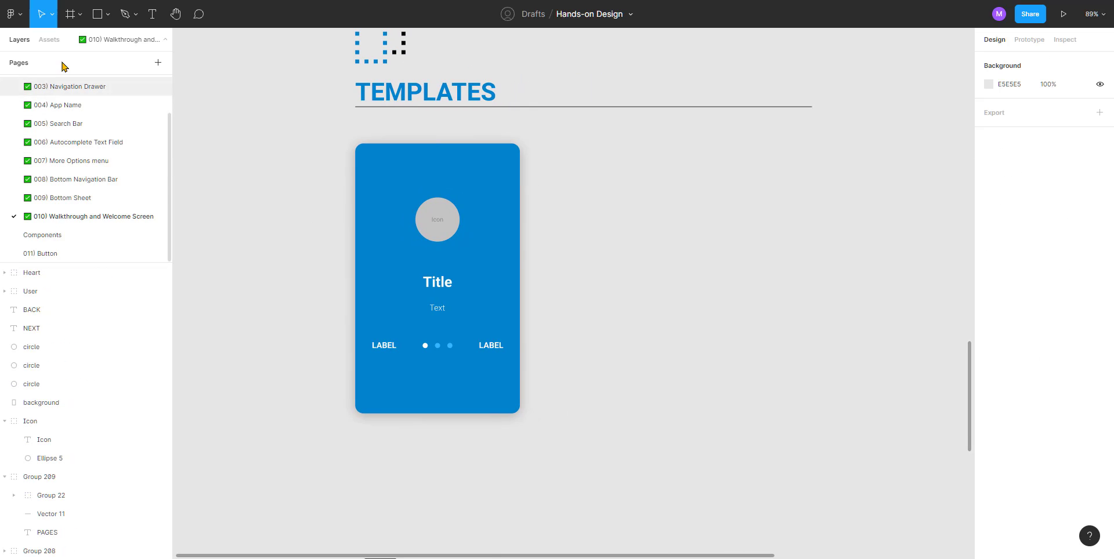
Step: Insert a Template / Walkthrough instance from the local components beside the existing mockup under TEMPLATES, at X -1113, Y 3464
{"action": "left_click", "coordinate": [50, 40]}
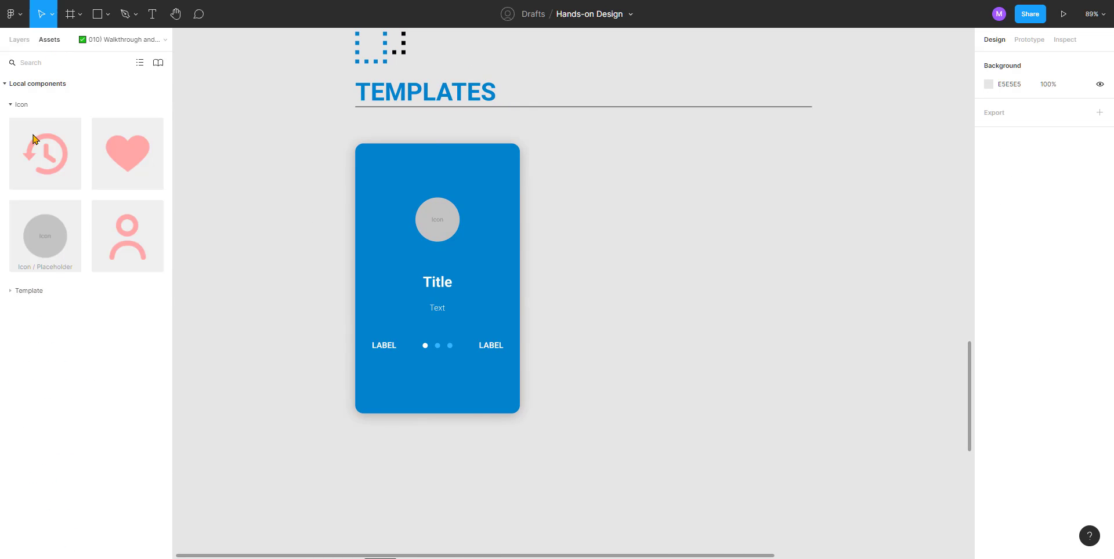
{"action": "left_click", "coordinate": [28, 104]}
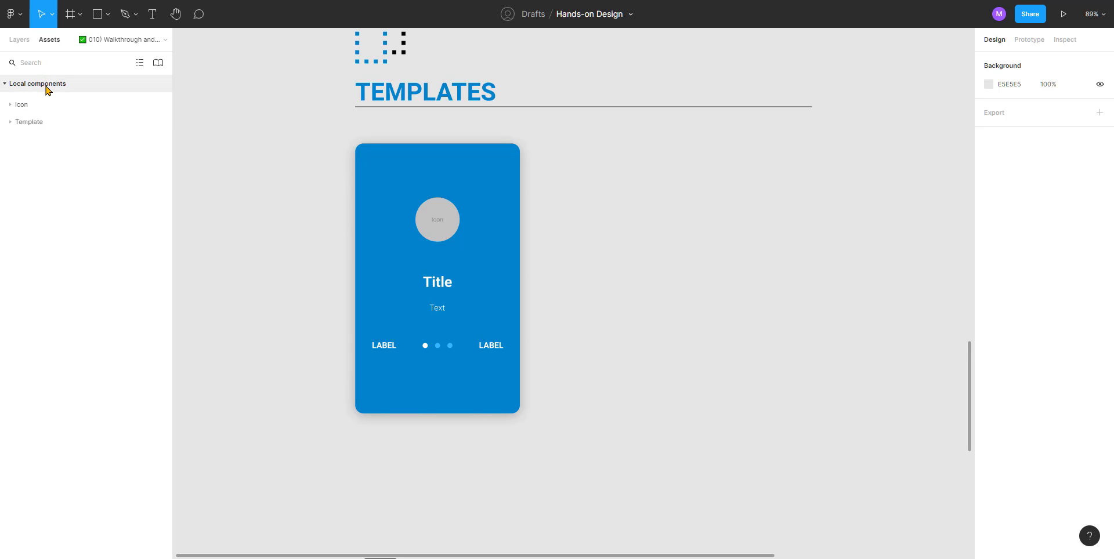
{"action": "left_click", "coordinate": [34, 122]}
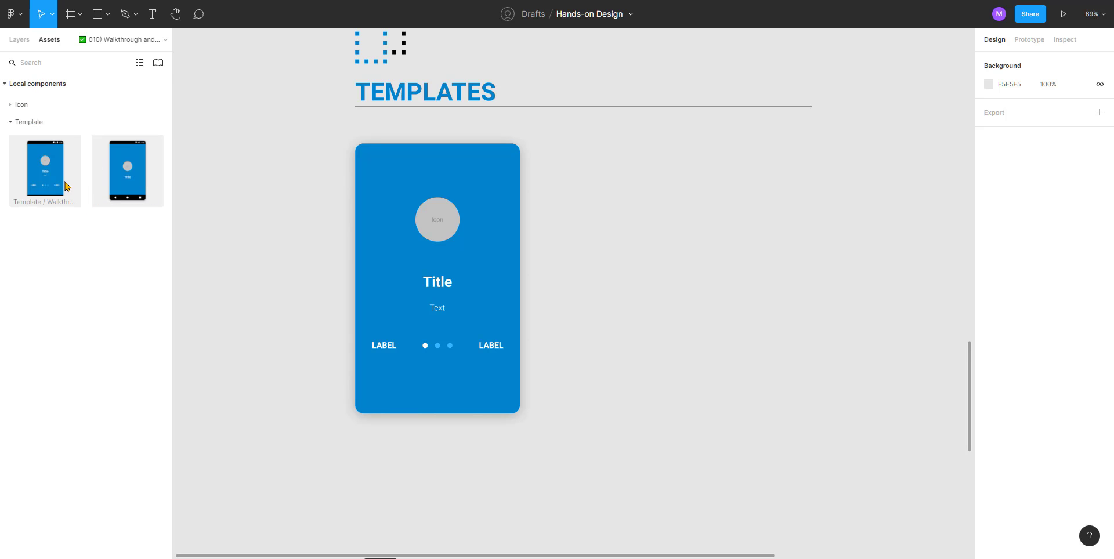
{"action": "left_click_drag", "start_coordinate": [43, 167], "coordinate": [613, 274]}
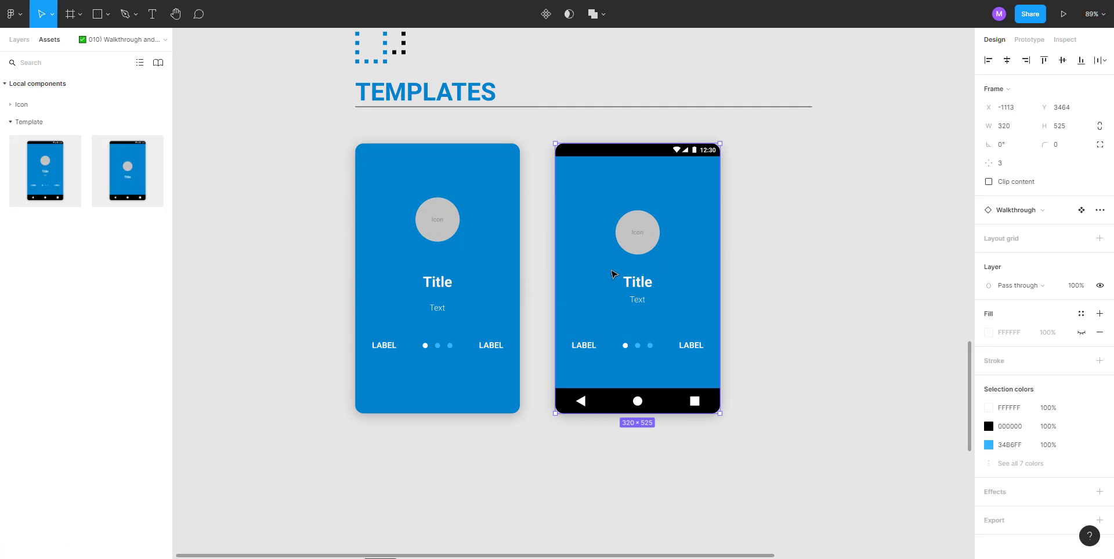
{"action": "scroll", "coordinate": [801, 231], "scroll_direction": "right", "scroll_amount": 3}
{"action": "scroll", "coordinate": [801, 231], "scroll_direction": "up", "scroll_amount": 1}
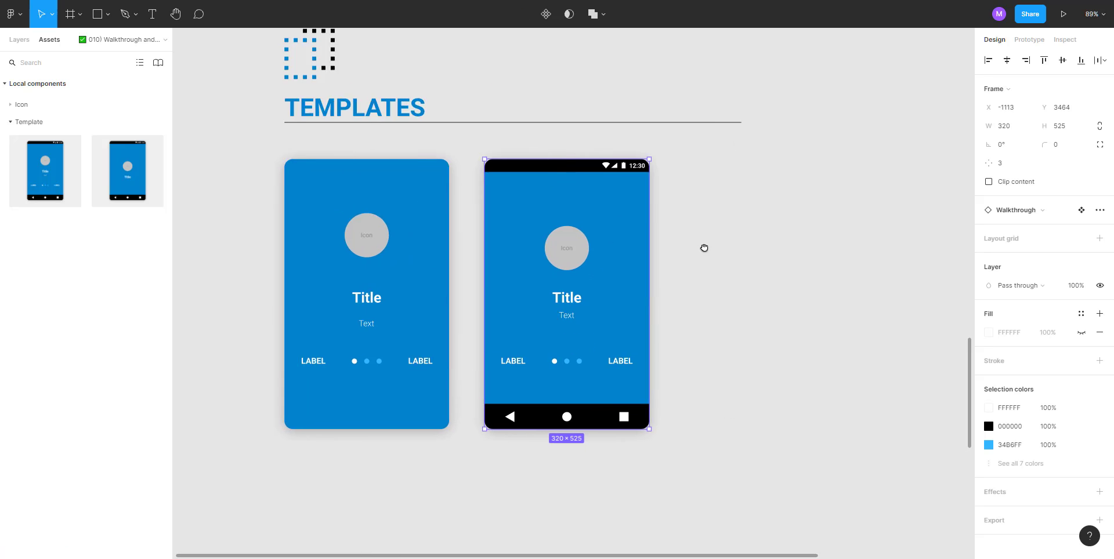
Step: Swap the placeholder icon inside the inserted Walkthrough instance for the Heart icon
{"action": "double_click", "coordinate": [559, 250]}
{"action": "left_click", "coordinate": [1030, 196]}
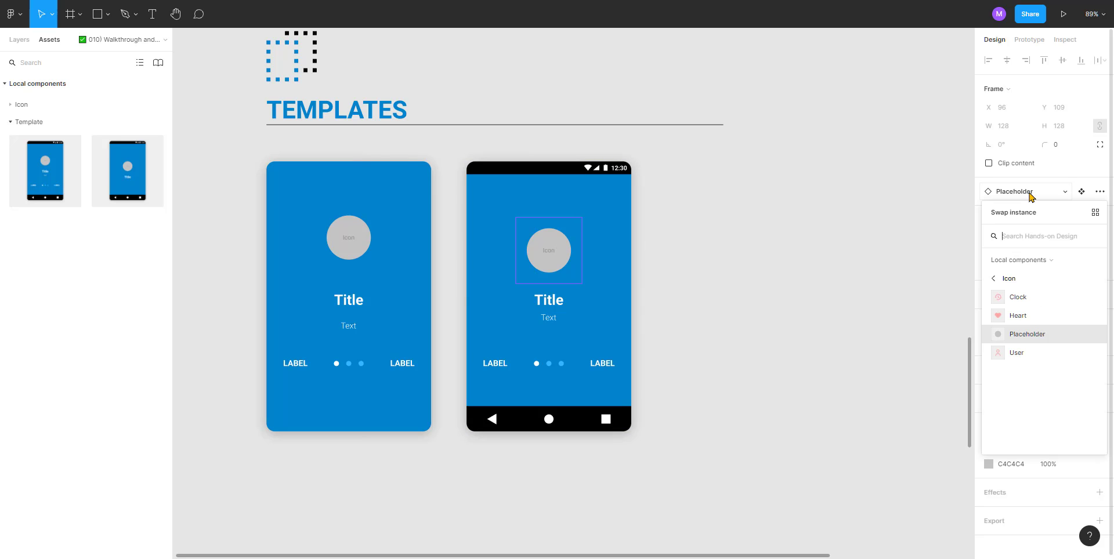
{"action": "left_click", "coordinate": [1032, 315]}
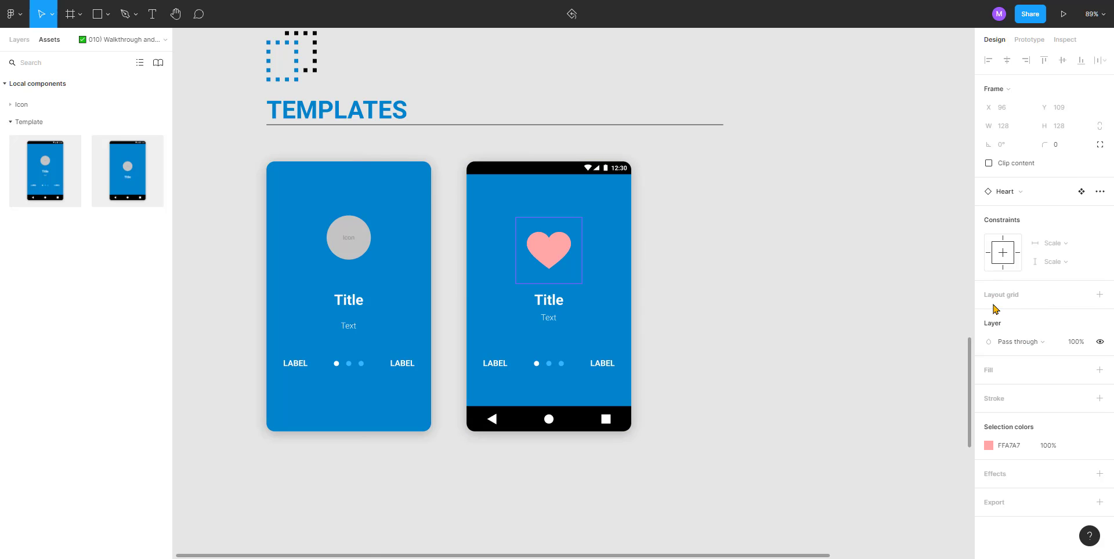
{"action": "left_click", "coordinate": [716, 293]}
Step: Hide the navigation bar and status bar layers of the inserted Walkthrough instance
{"action": "left_click", "coordinate": [503, 428]}
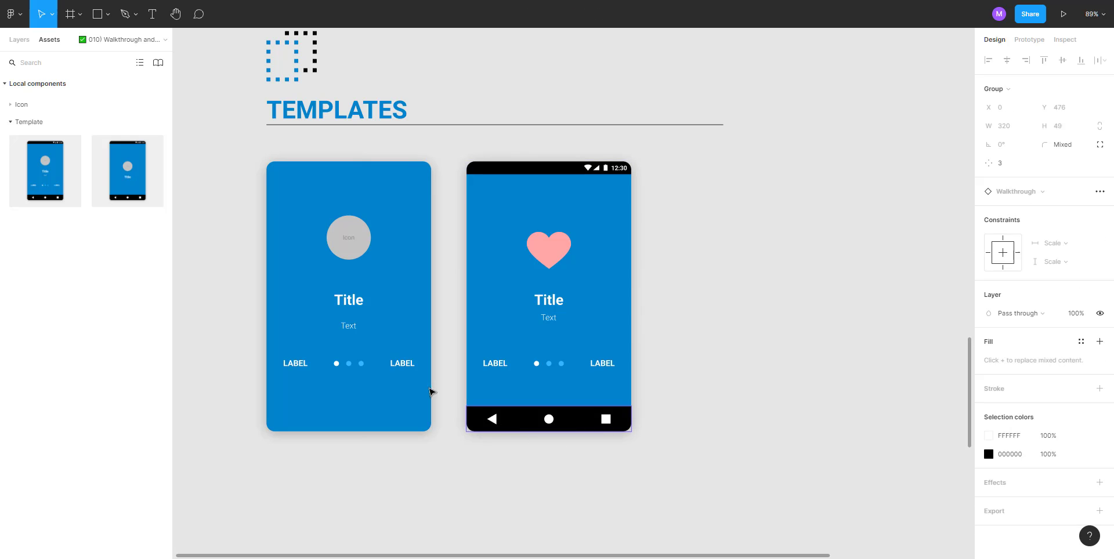
{"action": "left_click", "coordinate": [23, 42]}
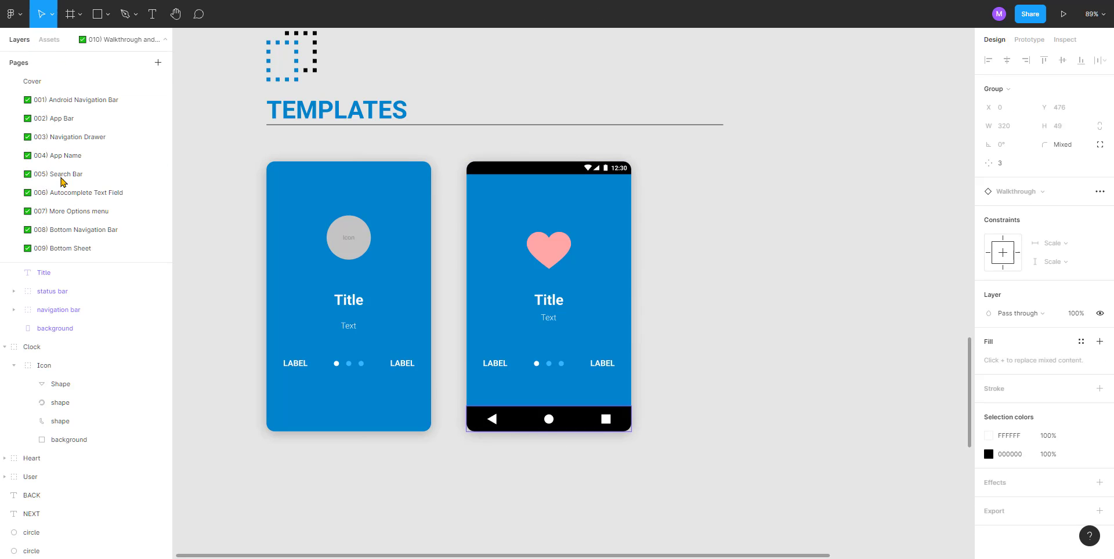
{"action": "left_click", "coordinate": [532, 418]}
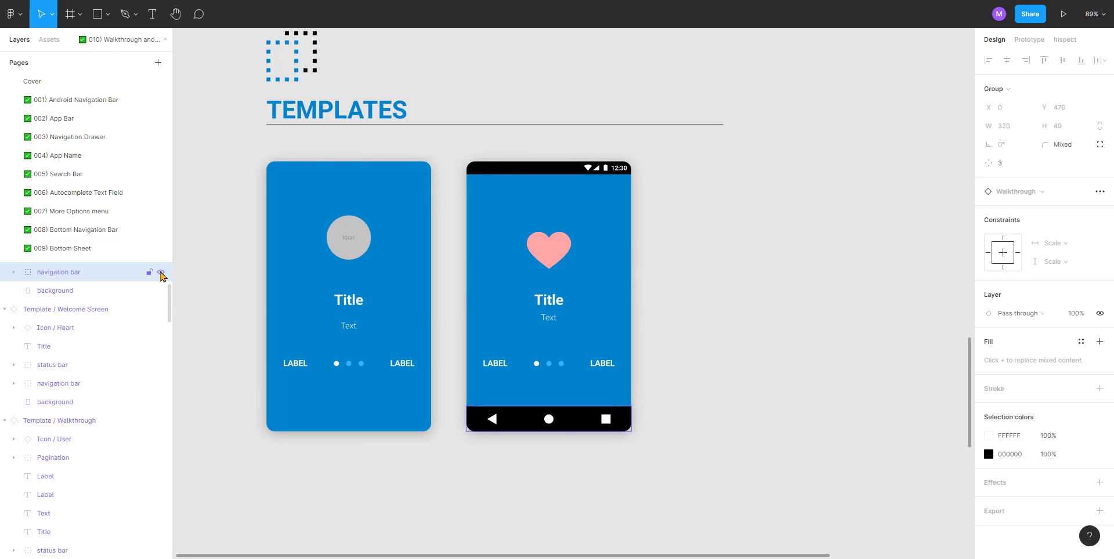
{"action": "left_click", "coordinate": [161, 273]}
{"action": "left_click", "coordinate": [507, 170]}
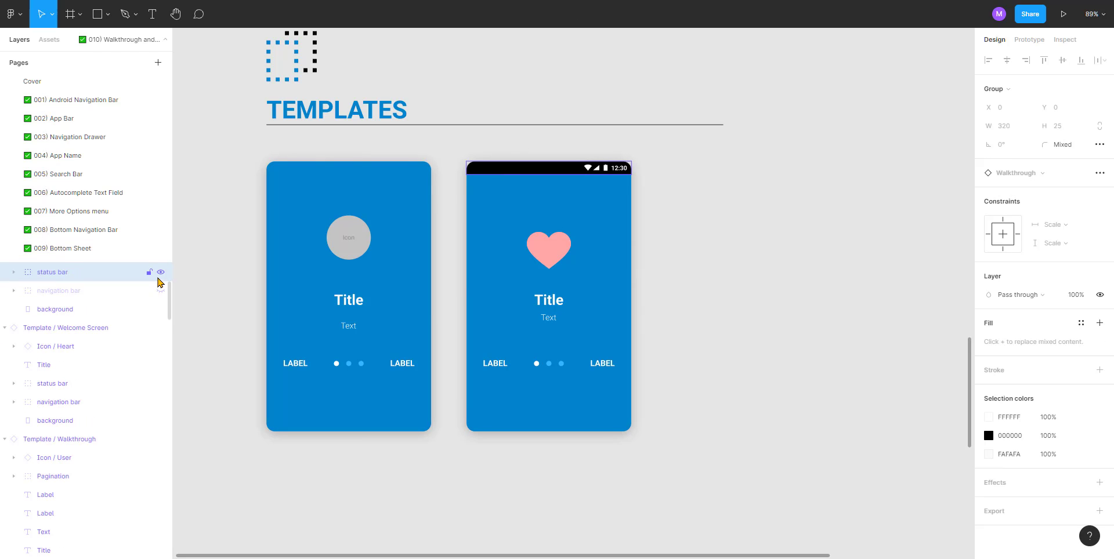
{"action": "left_click", "coordinate": [160, 272]}
Step: Swap the heart icon inside the inserted Walkthrough instance back to Placeholder
{"action": "left_click", "coordinate": [555, 255]}
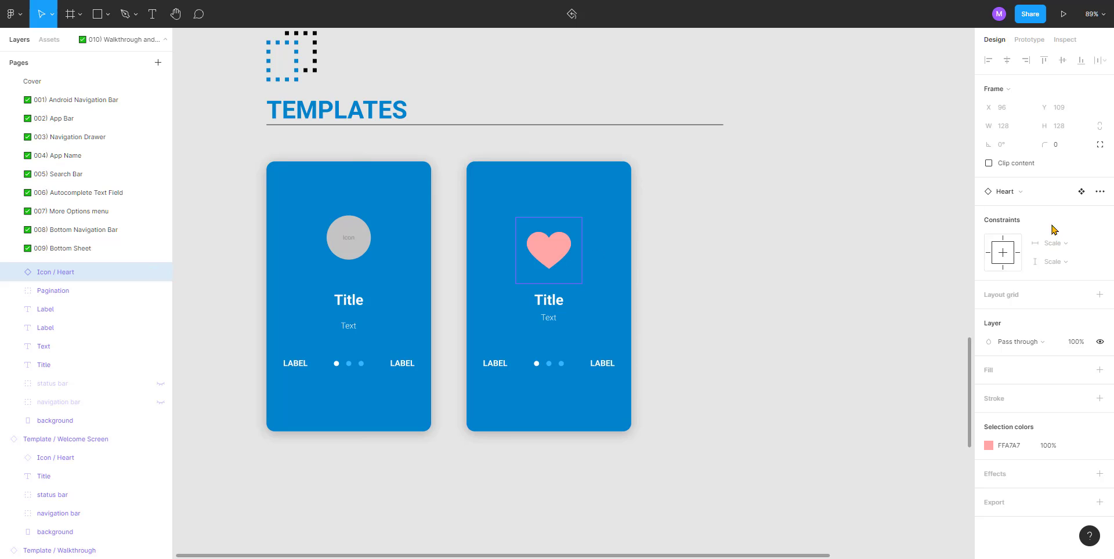
{"action": "left_click", "coordinate": [1027, 194]}
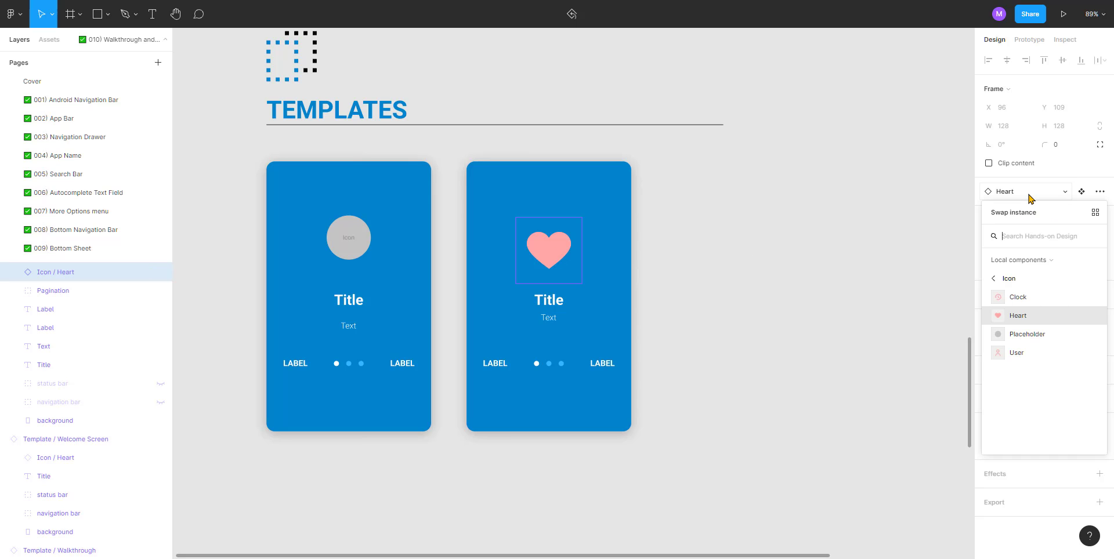
{"action": "left_click", "coordinate": [1034, 333]}
{"action": "left_click", "coordinate": [793, 314]}
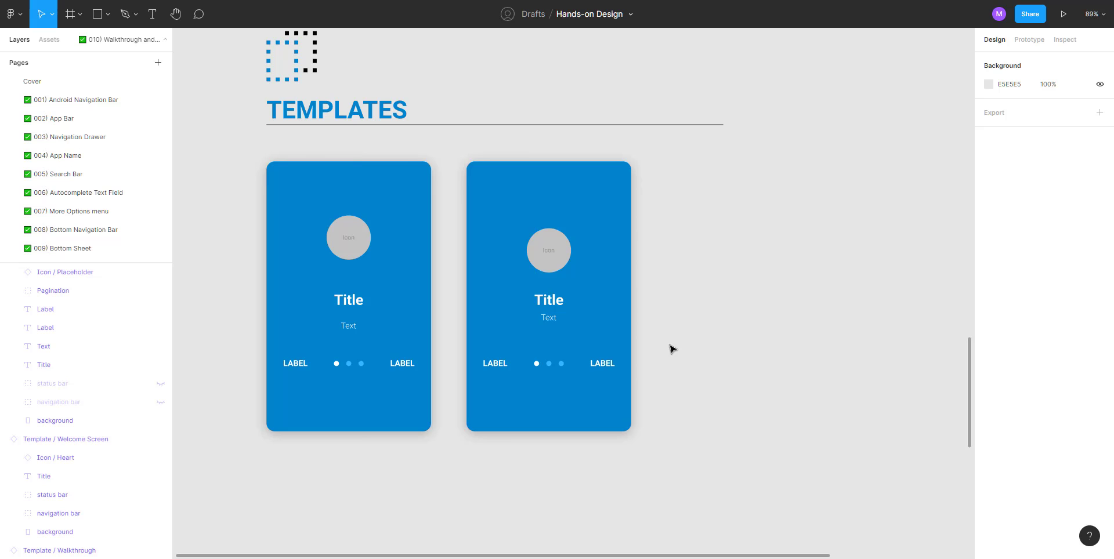
Step: Delete the old ungrouped template mockup beside the Walkthrough instance in the TEMPLATES section
{"action": "scroll", "coordinate": [647, 297], "scroll_direction": "down", "scroll_amount": 10}
{"action": "scroll", "coordinate": [651, 277], "scroll_direction": "up", "scroll_amount": 3}
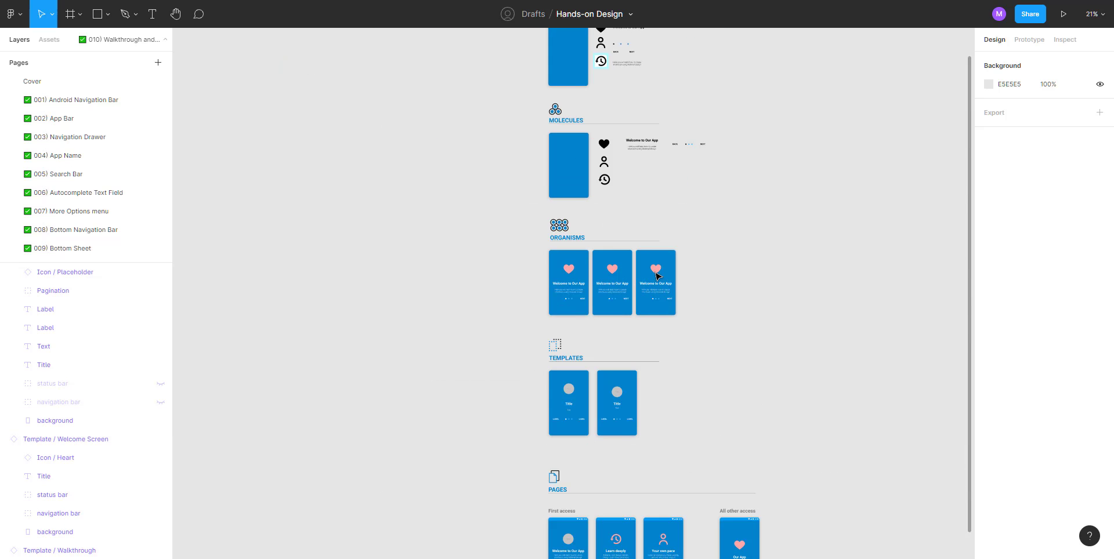
{"action": "scroll", "coordinate": [511, 232], "scroll_direction": "up", "scroll_amount": 6}
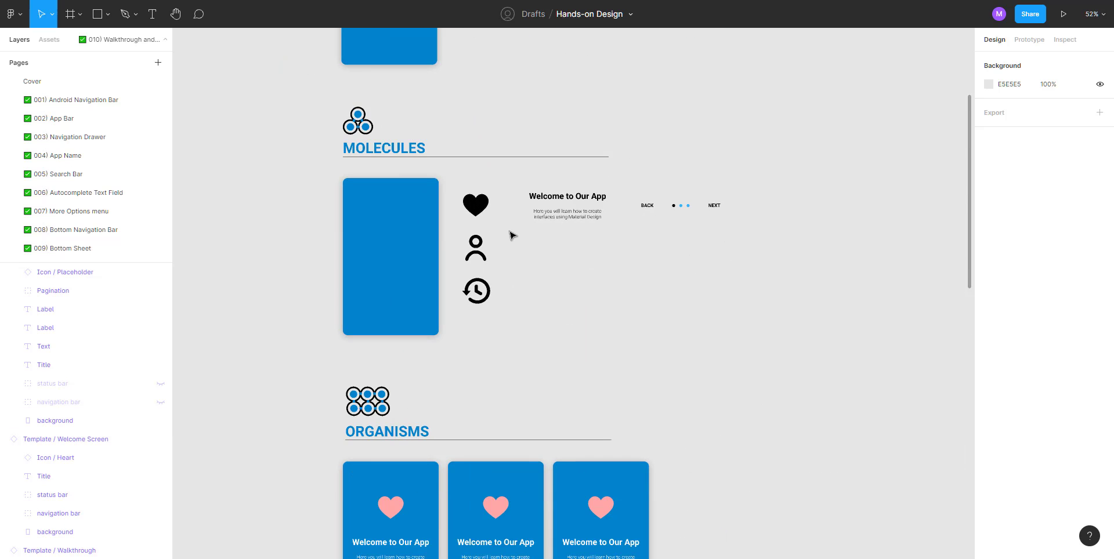
{"action": "scroll", "coordinate": [479, 189], "scroll_direction": "up", "scroll_amount": 1}
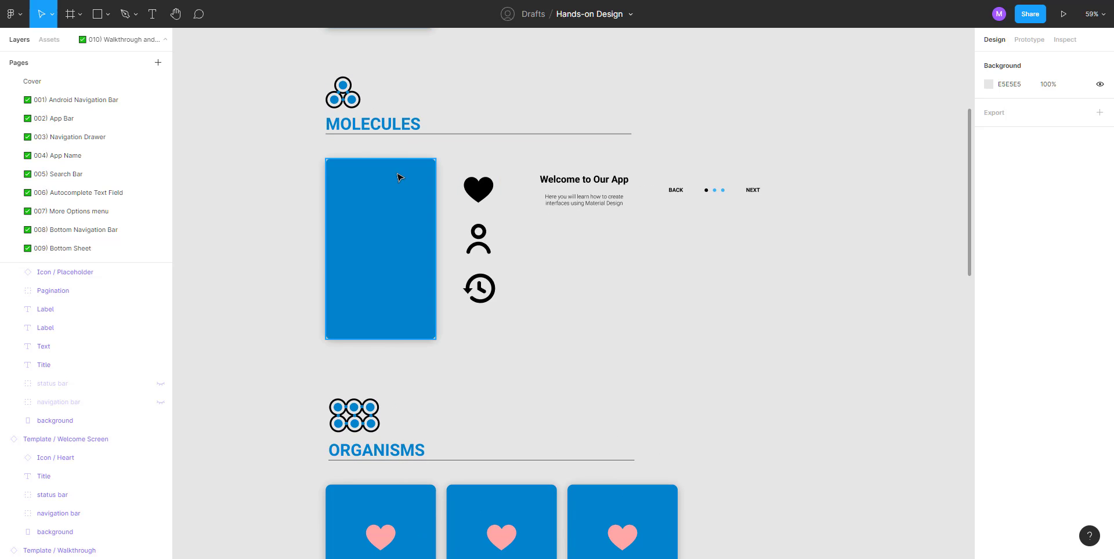
{"action": "scroll", "coordinate": [510, 104], "scroll_direction": "down", "scroll_amount": 1}
{"action": "scroll", "coordinate": [418, 273], "scroll_direction": "down", "scroll_amount": 9}
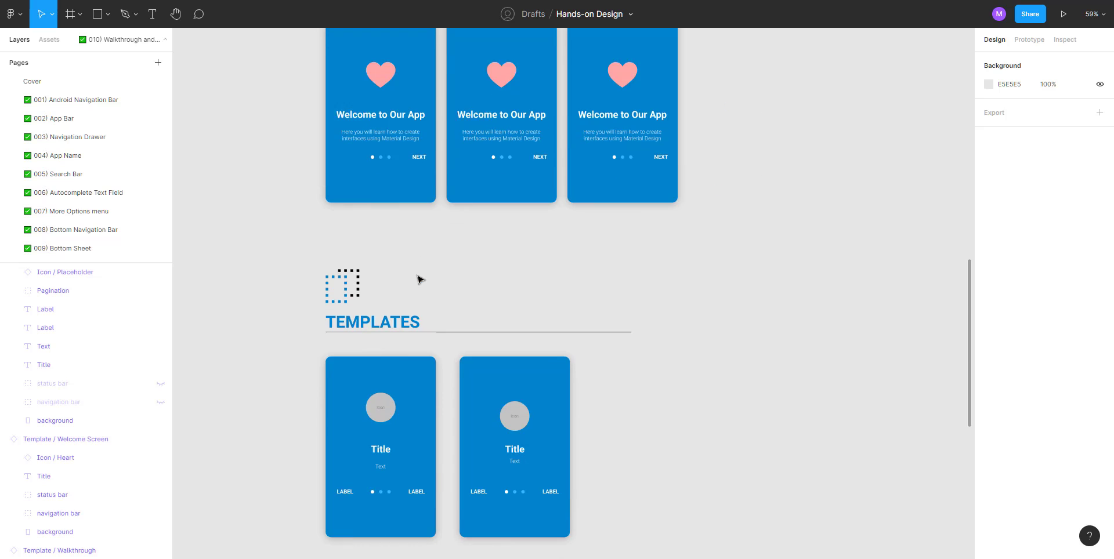
{"action": "left_click", "coordinate": [392, 264]}
{"action": "left_click_drag", "start_coordinate": [303, 221], "coordinate": [440, 409]}
{"action": "key", "text": "Delete"}
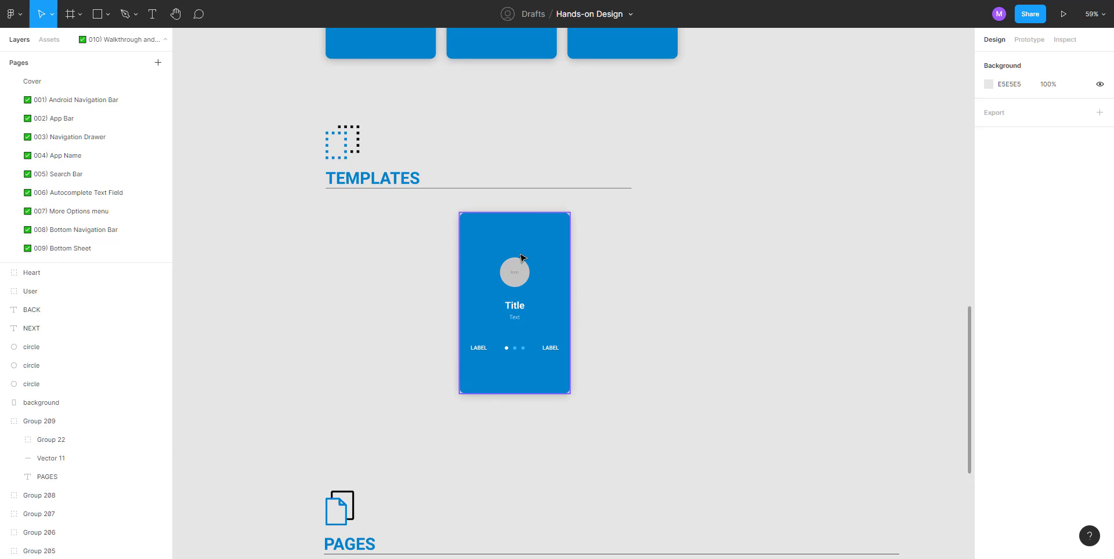
Step: Move the Walkthrough instance into the deleted mockup's place under the TEMPLATES heading, at X -1502, Y 3464
{"action": "left_click_drag", "start_coordinate": [523, 256], "coordinate": [388, 254]}
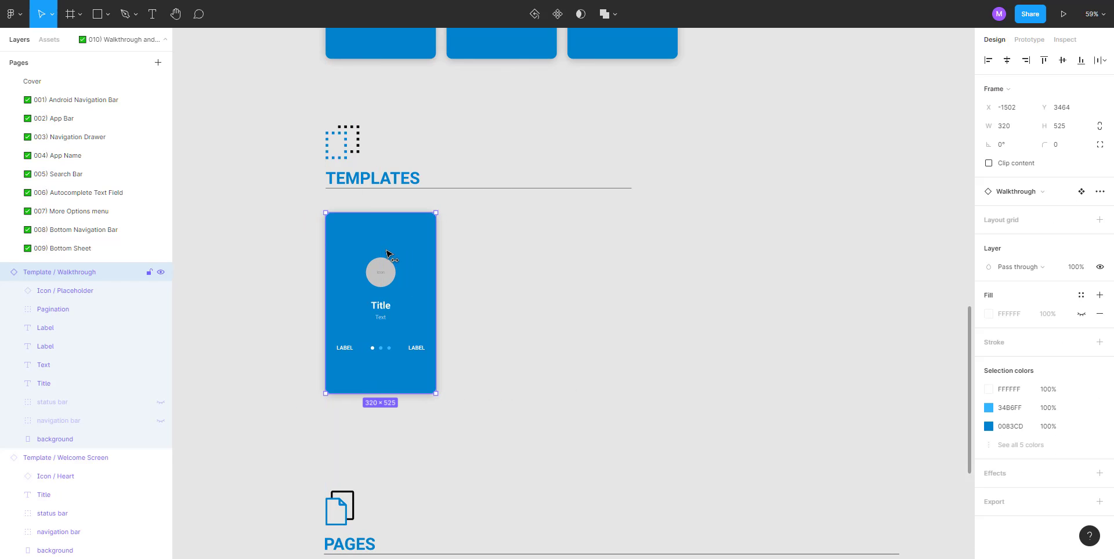
{"action": "left_click", "coordinate": [587, 259]}
{"action": "scroll", "coordinate": [586, 232], "scroll_direction": "down", "scroll_amount": 10}
{"action": "scroll", "coordinate": [586, 232], "scroll_direction": "left", "scroll_amount": 2}
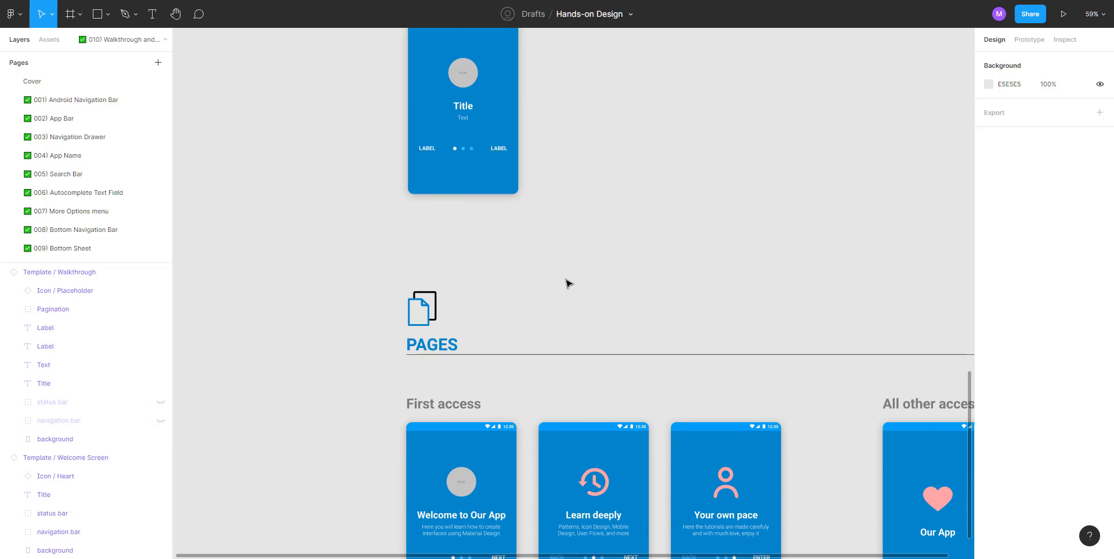
Step: Check the Walkthrough and Welcome Screen instances under First access and All other access in the PAGES section
{"action": "left_click_drag", "start_coordinate": [585, 230], "coordinate": [391, 188]}
{"action": "left_click", "coordinate": [300, 234]}
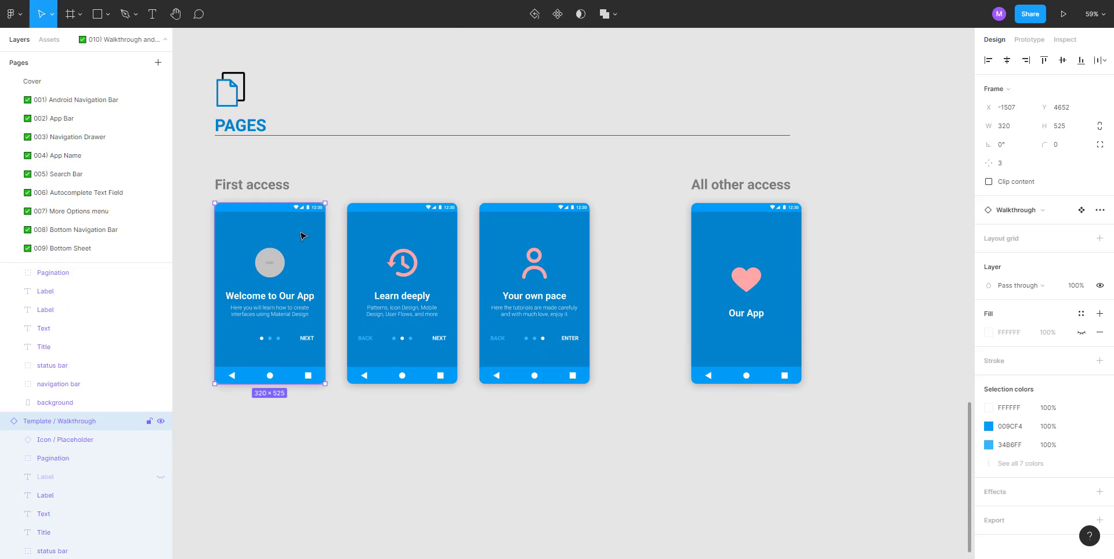
{"action": "left_click", "coordinate": [369, 240]}
{"action": "left_click", "coordinate": [515, 246]}
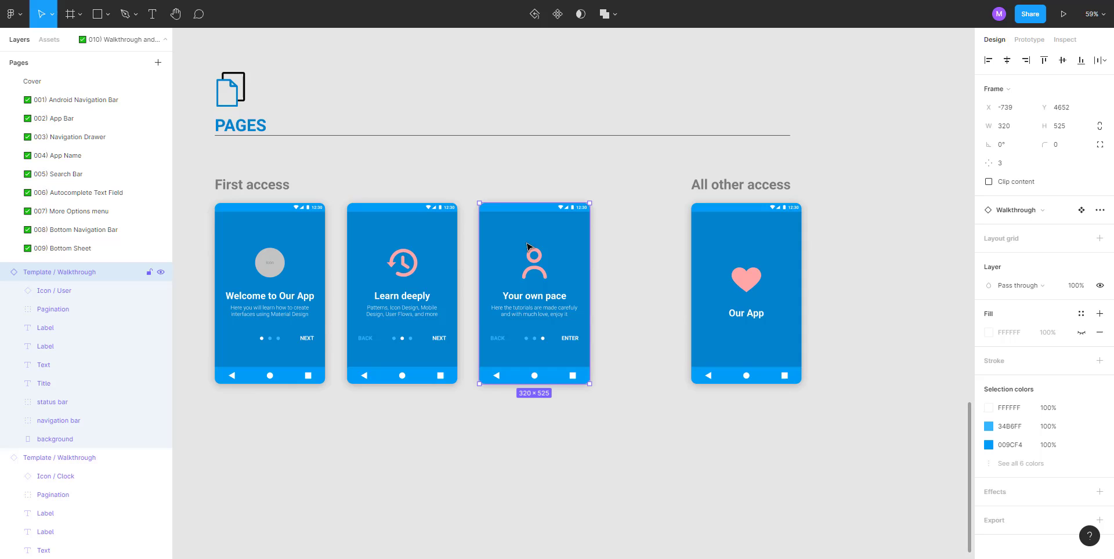
{"action": "left_click", "coordinate": [753, 269]}
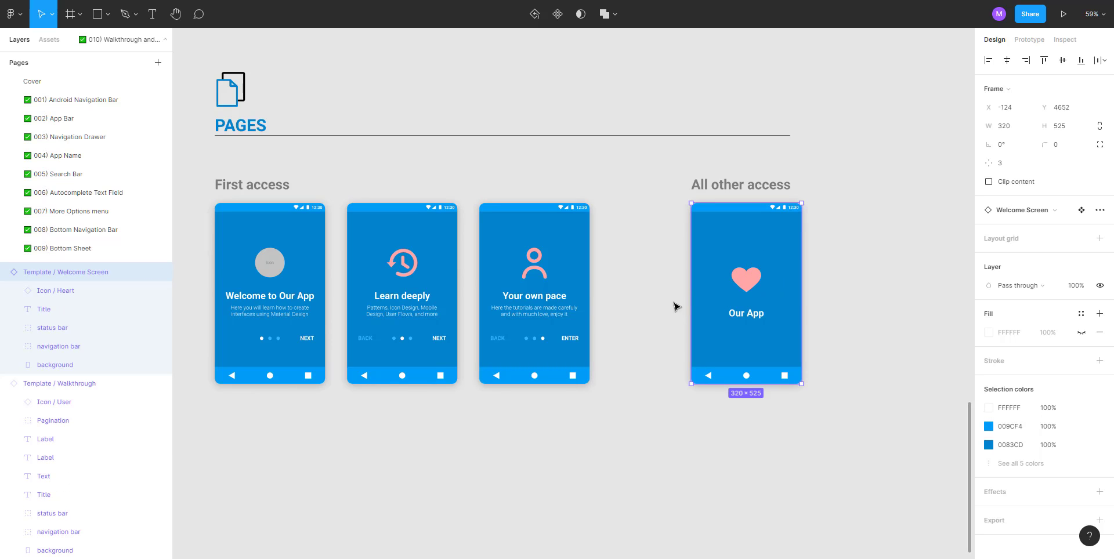
{"action": "left_click_drag", "start_coordinate": [521, 276], "coordinate": [586, 288]}
{"action": "scroll", "coordinate": [422, 259], "scroll_direction": "up", "scroll_amount": 2}
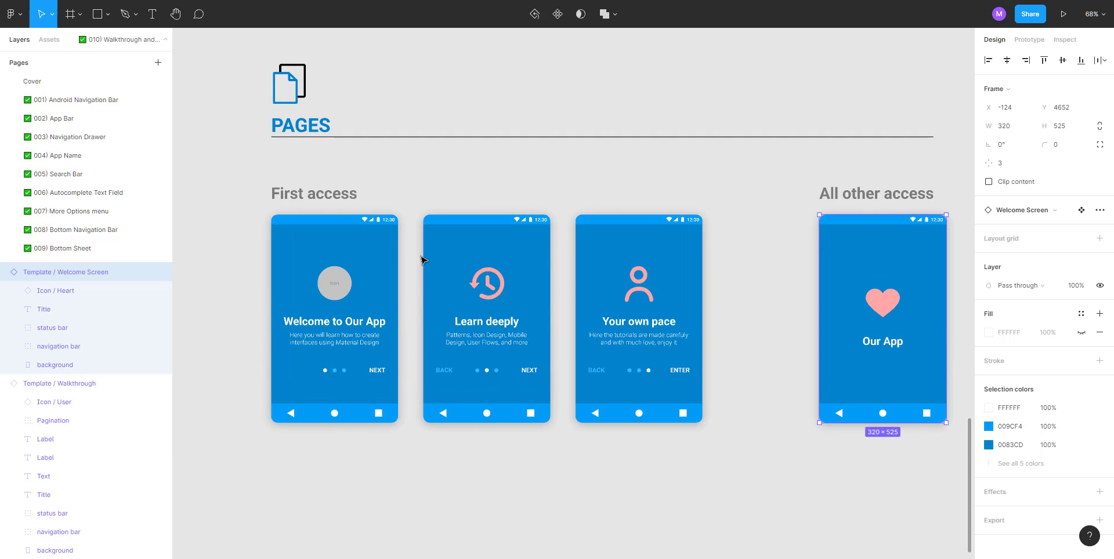
{"action": "scroll", "coordinate": [422, 260], "scroll_direction": "up", "scroll_amount": 4}
{"action": "scroll", "coordinate": [422, 258], "scroll_direction": "up", "scroll_amount": 2}
{"action": "scroll", "coordinate": [422, 258], "scroll_direction": "down", "scroll_amount": 8}
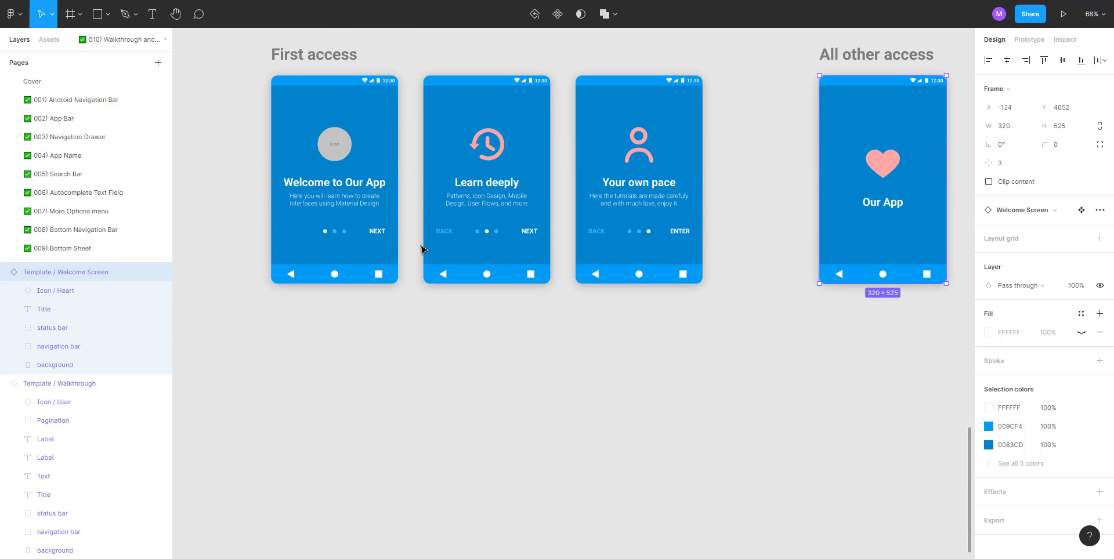
{"action": "scroll", "coordinate": [420, 278], "scroll_direction": "up", "scroll_amount": 1}
{"action": "left_click", "coordinate": [406, 434]}
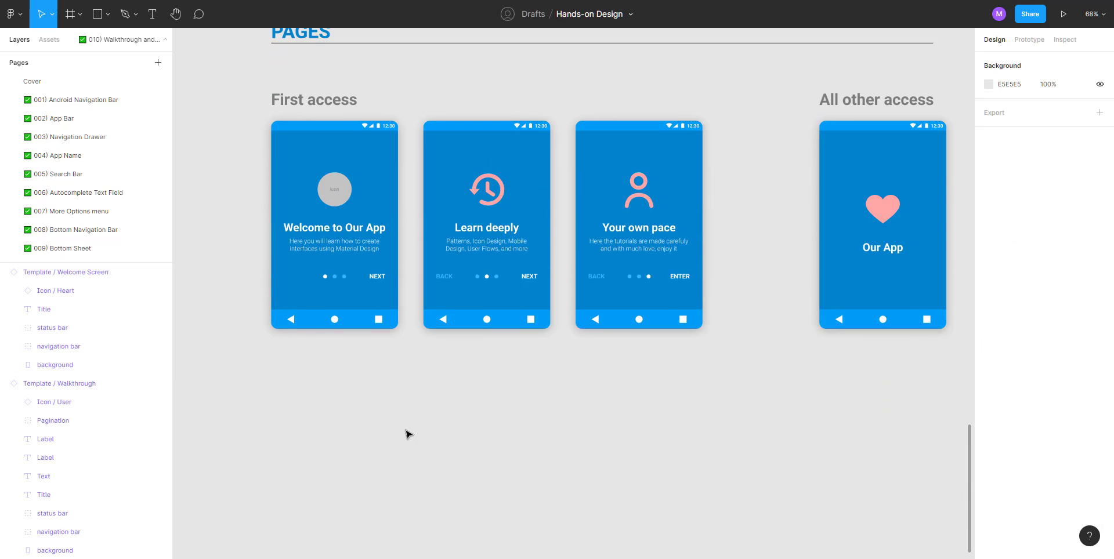
Step: Hide the interface to examine the three First access screens up close, and show the interface again
{"action": "key", "text": "ctrl+backslash"}
{"action": "scroll", "coordinate": [406, 441], "scroll_direction": "up", "scroll_amount": 2}
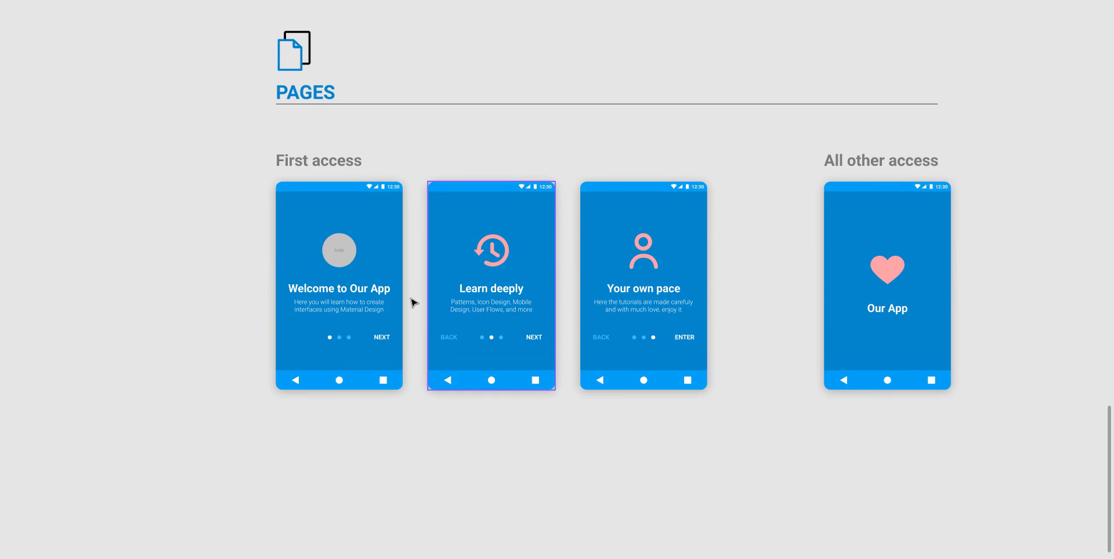
{"action": "scroll", "coordinate": [413, 285], "scroll_direction": "up", "scroll_amount": 3}
{"action": "scroll", "coordinate": [411, 285], "scroll_direction": "up", "scroll_amount": 3}
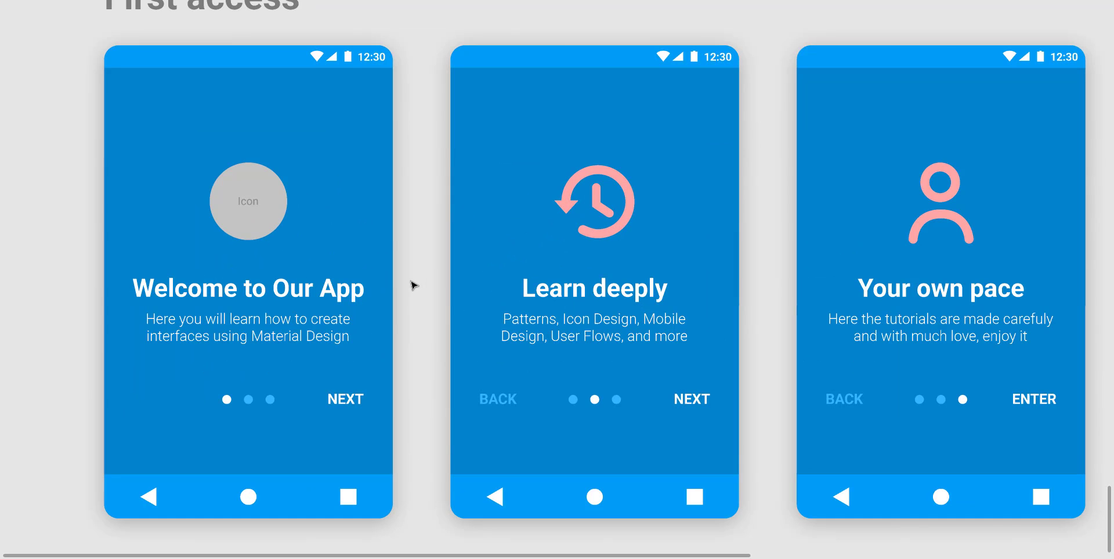
{"action": "scroll", "coordinate": [411, 285], "scroll_direction": "down", "scroll_amount": 1}
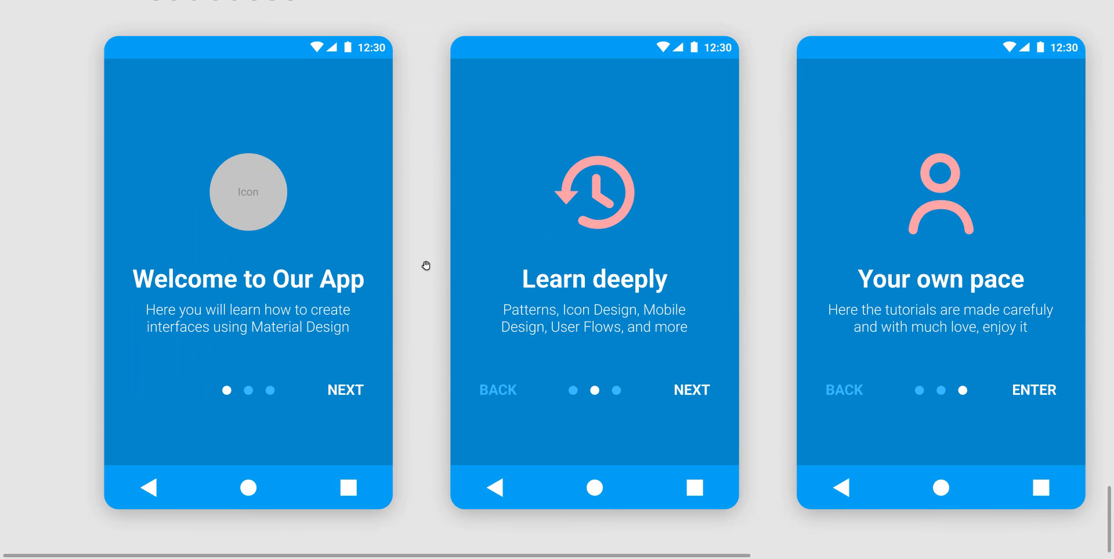
{"action": "left_click_drag", "start_coordinate": [426, 265], "coordinate": [402, 263]}
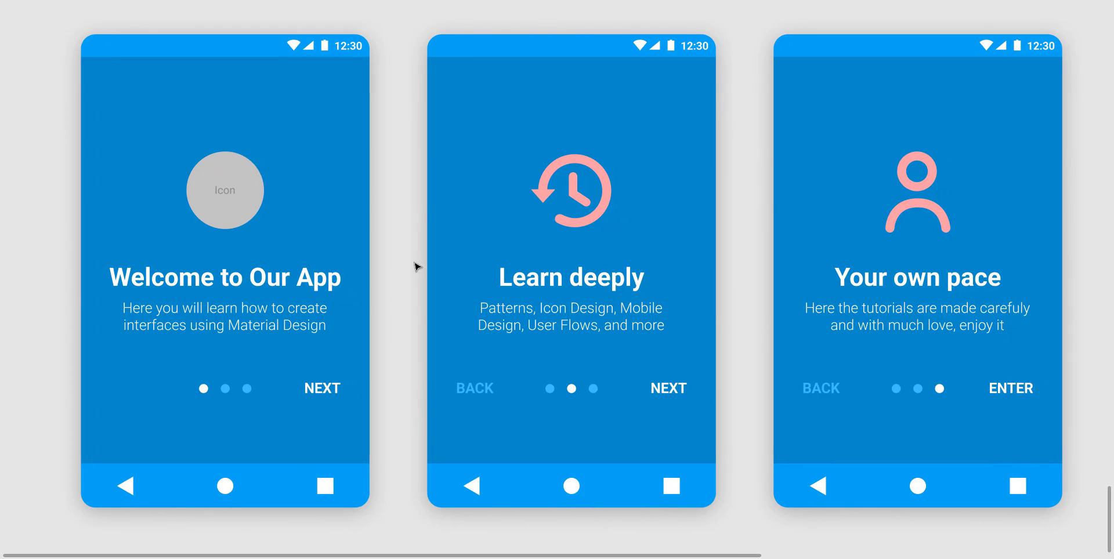
{"action": "scroll", "coordinate": [416, 265], "scroll_direction": "up", "scroll_amount": 1}
{"action": "left_click_drag", "start_coordinate": [430, 254], "coordinate": [413, 251]}
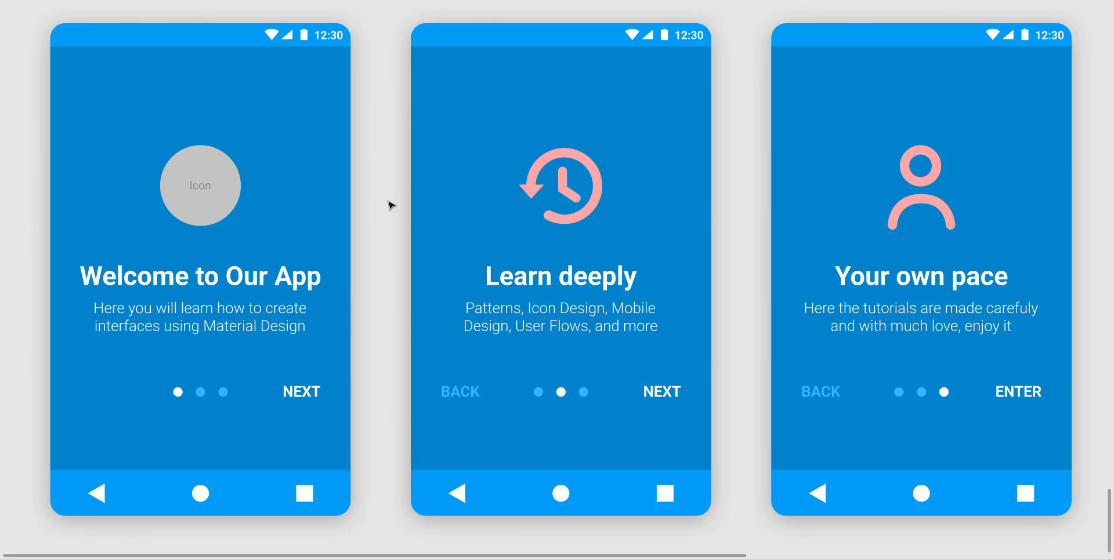
{"action": "scroll", "coordinate": [406, 198], "scroll_direction": "down", "scroll_amount": 2}
{"action": "scroll", "coordinate": [290, 212], "scroll_direction": "down", "scroll_amount": 3}
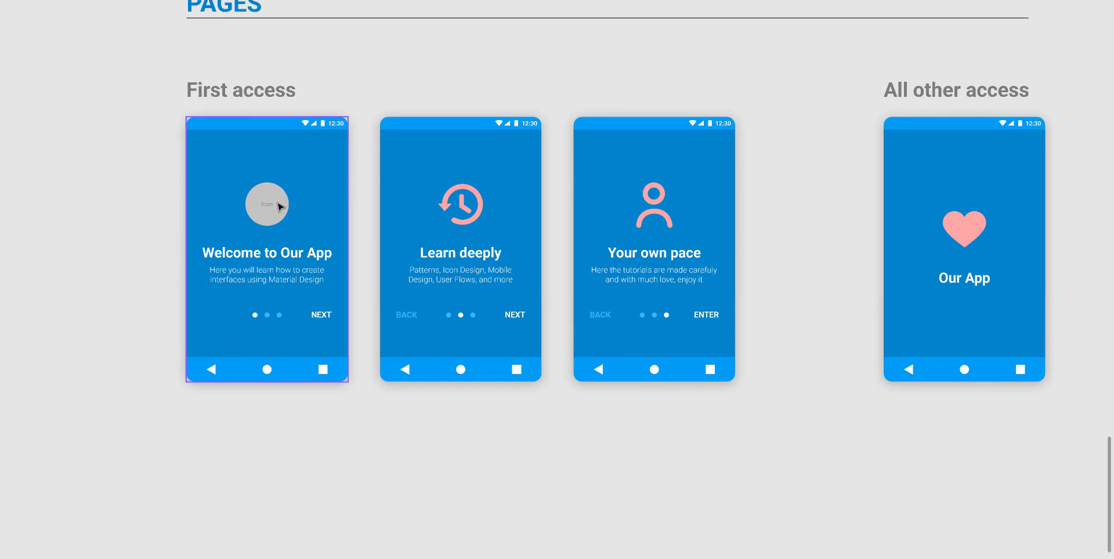
{"action": "right_click", "coordinate": [137, 224]}
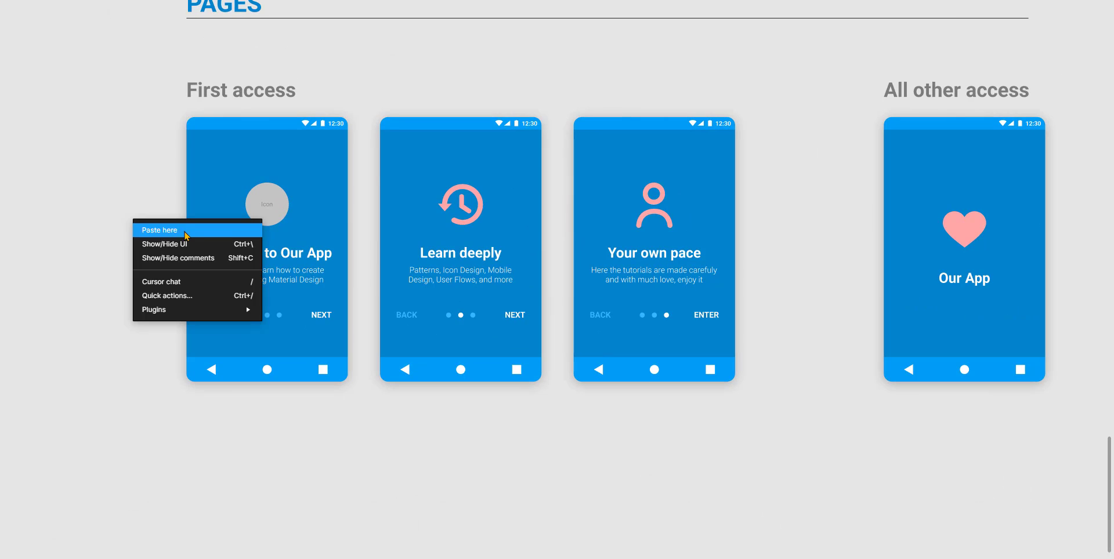
{"action": "left_click", "coordinate": [154, 240]}
Step: Swap the Placeholder icon in the Welcome to Our App screen under First access for the Heart icon
{"action": "left_click", "coordinate": [268, 208]}
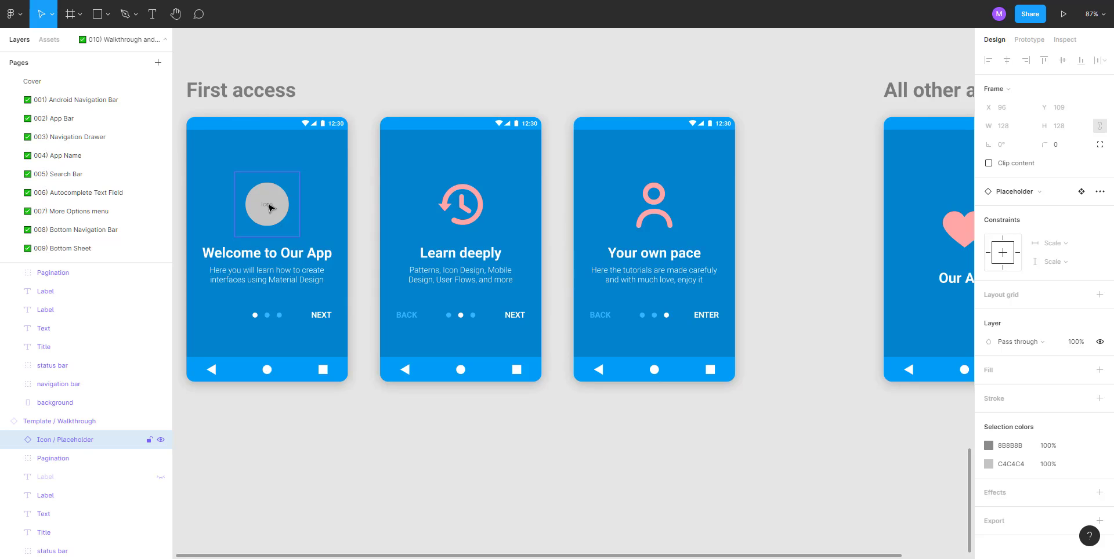
{"action": "scroll", "coordinate": [269, 208], "scroll_direction": "down", "scroll_amount": 5}
{"action": "scroll", "coordinate": [285, 242], "scroll_direction": "up", "scroll_amount": 10}
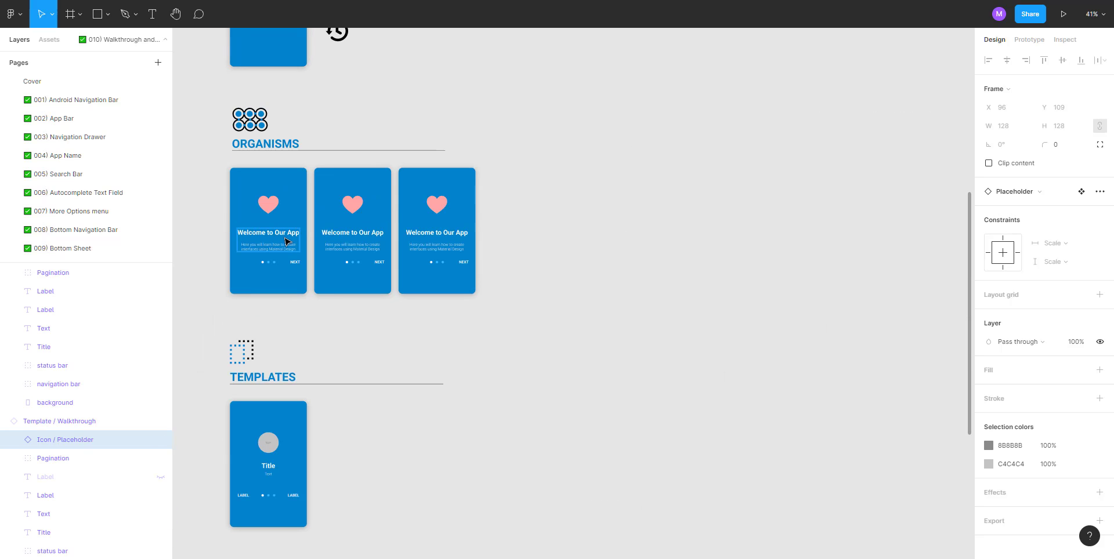
{"action": "scroll", "coordinate": [285, 241], "scroll_direction": "down", "scroll_amount": 10}
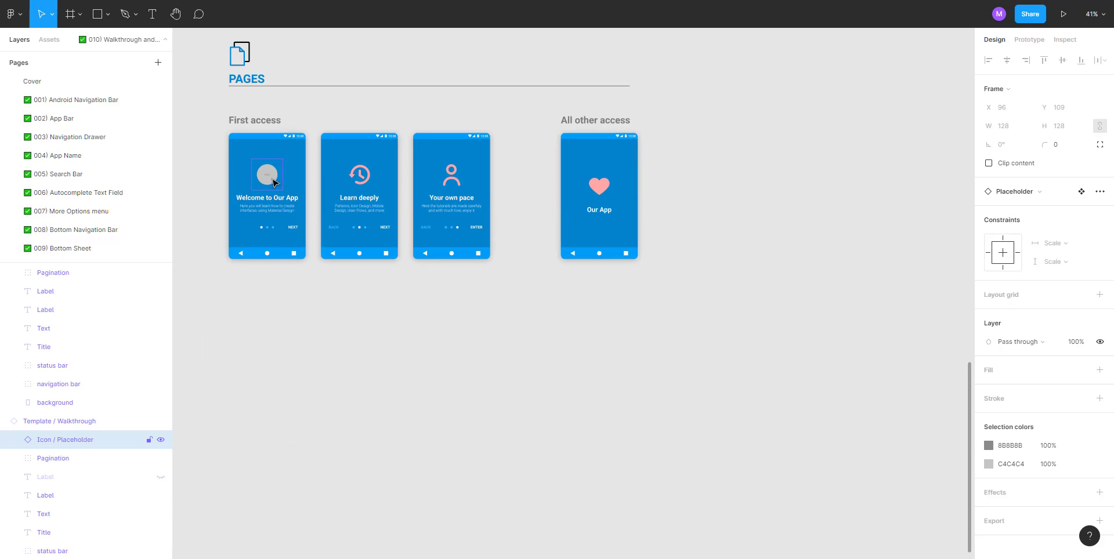
{"action": "left_click", "coordinate": [1042, 194]}
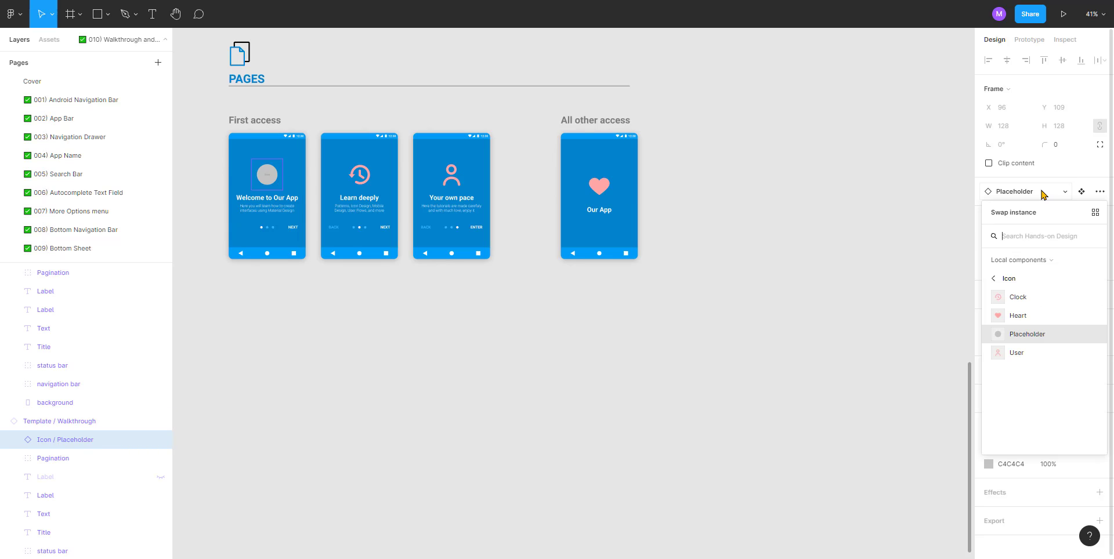
{"action": "left_click", "coordinate": [762, 322]}
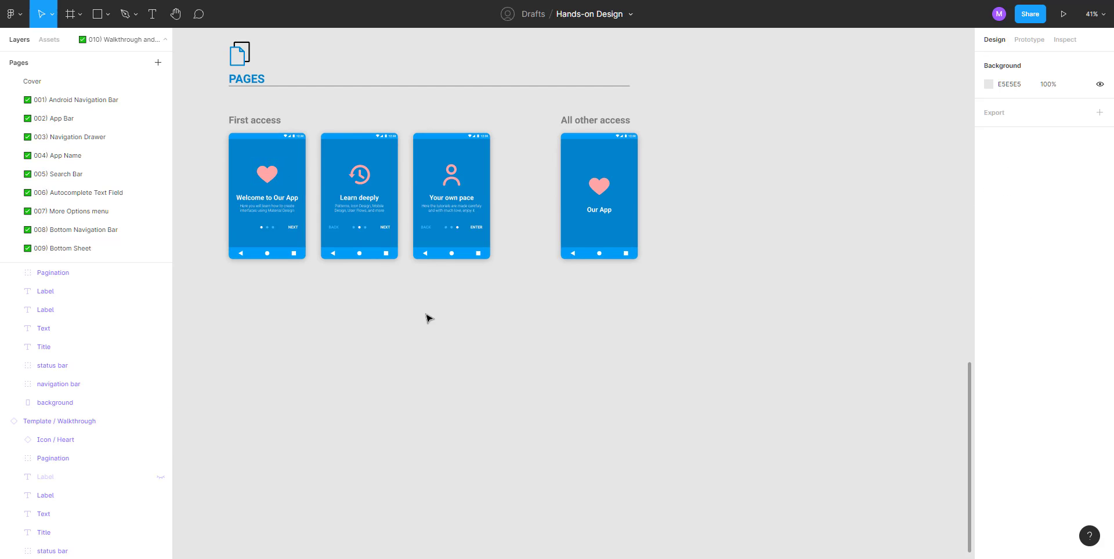
Step: Review the First access screens, including the Welcome to Our App icon, close up with the interface hidden
{"action": "left_click_drag", "start_coordinate": [417, 312], "coordinate": [505, 341]}
{"action": "scroll", "coordinate": [361, 166], "scroll_direction": "up", "scroll_amount": 5}
{"action": "scroll", "coordinate": [361, 166], "scroll_direction": "up", "scroll_amount": 1}
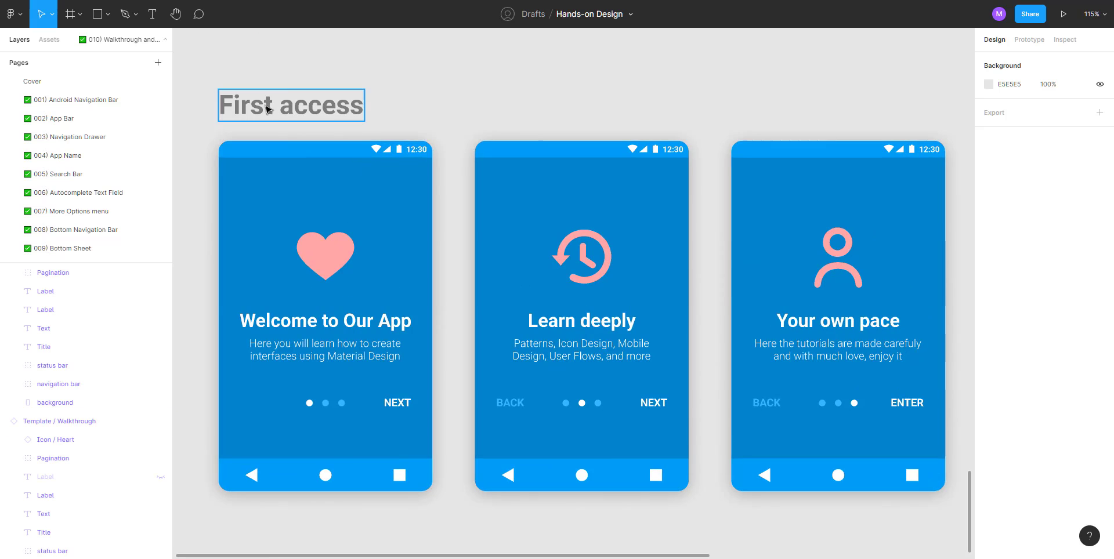
{"action": "key", "text": "ctrl+backslash"}
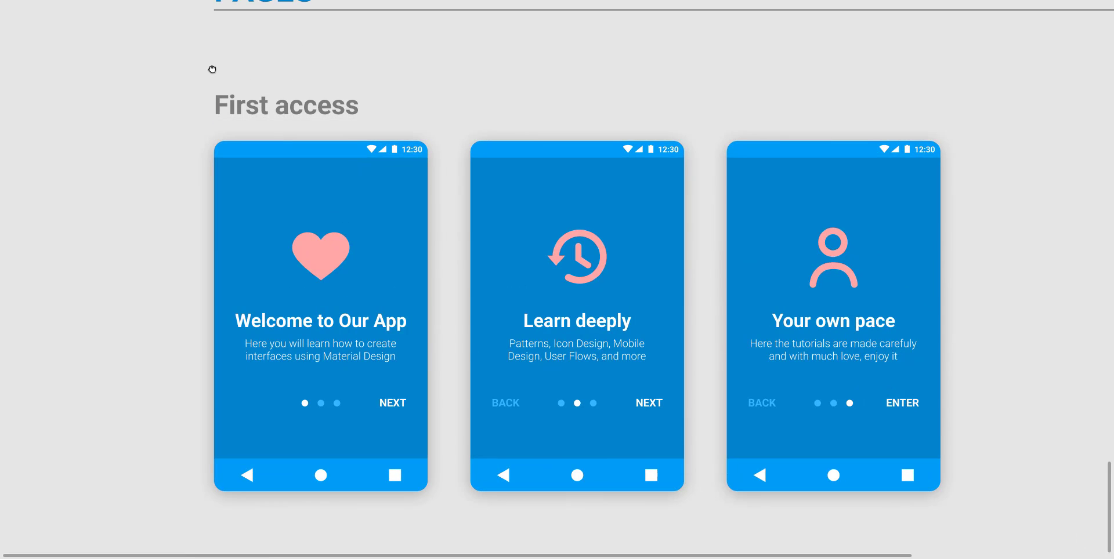
{"action": "scroll", "coordinate": [229, 92], "scroll_direction": "up", "scroll_amount": 2}
{"action": "scroll", "coordinate": [228, 93], "scroll_direction": "up", "scroll_amount": 2}
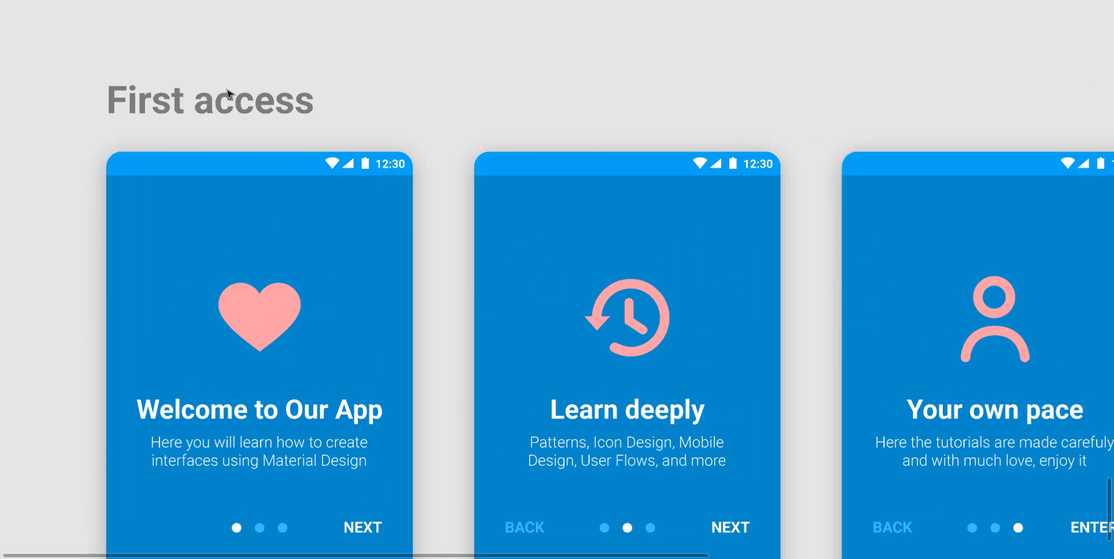
{"action": "left_click_drag", "start_coordinate": [294, 170], "coordinate": [231, 104]}
{"action": "scroll", "coordinate": [230, 104], "scroll_direction": "down", "scroll_amount": 3}
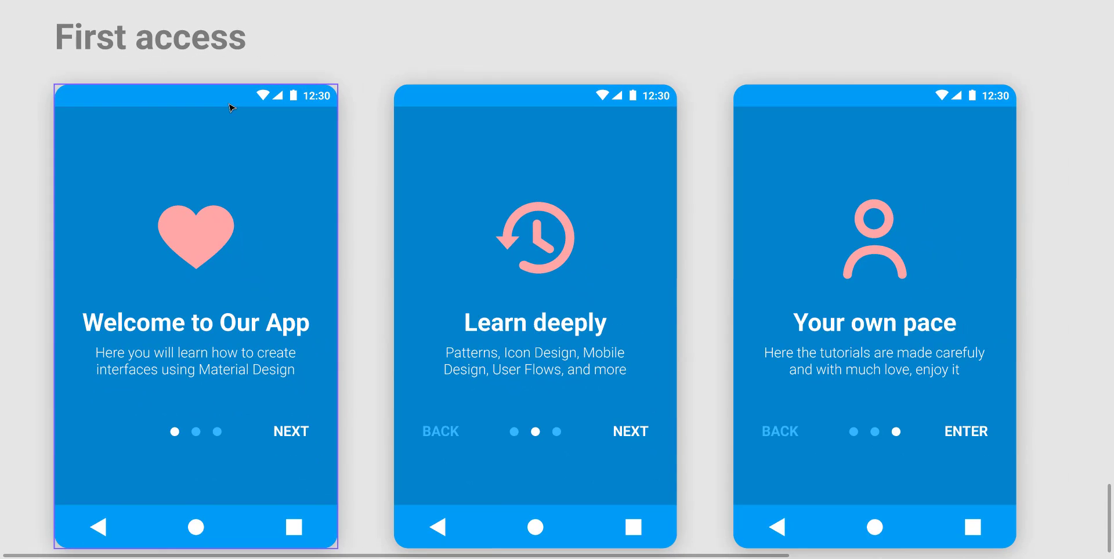
{"action": "scroll", "coordinate": [232, 108], "scroll_direction": "down", "scroll_amount": 1}
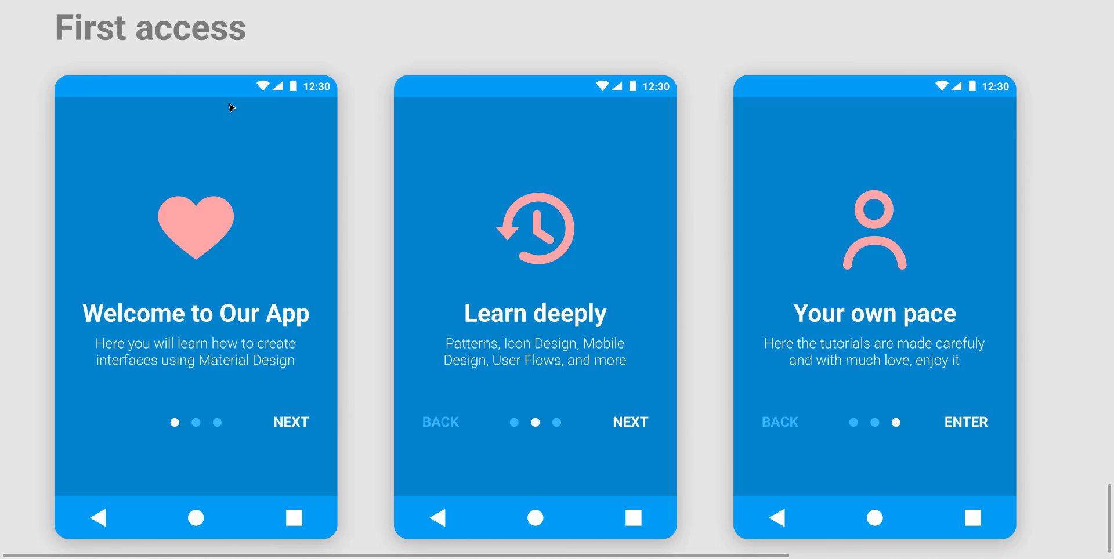